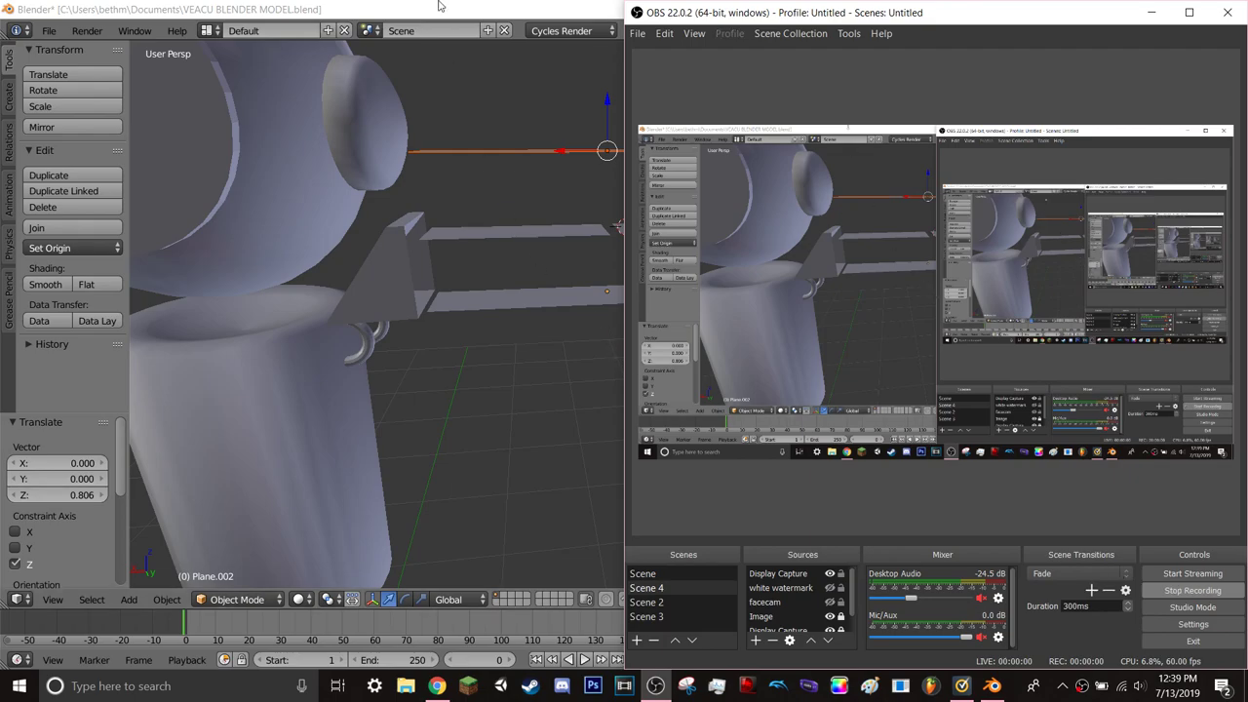
- Minimize OBS and orbit the Blender view down onto the flat planes
{"action": "left_click", "coordinate": [193, 31]}
{"action": "middle_click_drag", "start_coordinate": [812, 292], "coordinate": [797, 333]}
{"action": "right_click", "coordinate": [198, 600]}
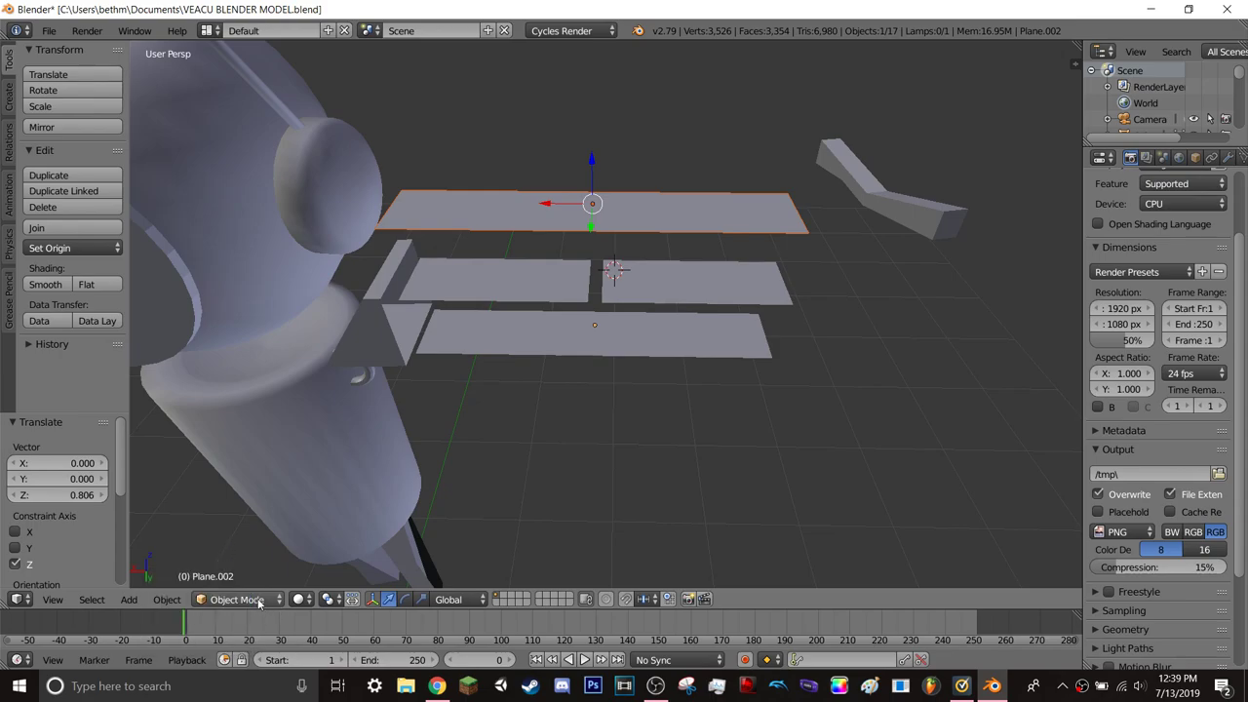
- Select the top plane, Plane.004, after undoing an accidental upward move
{"action": "left_click", "coordinate": [258, 599]}
{"action": "left_click", "coordinate": [229, 564]}
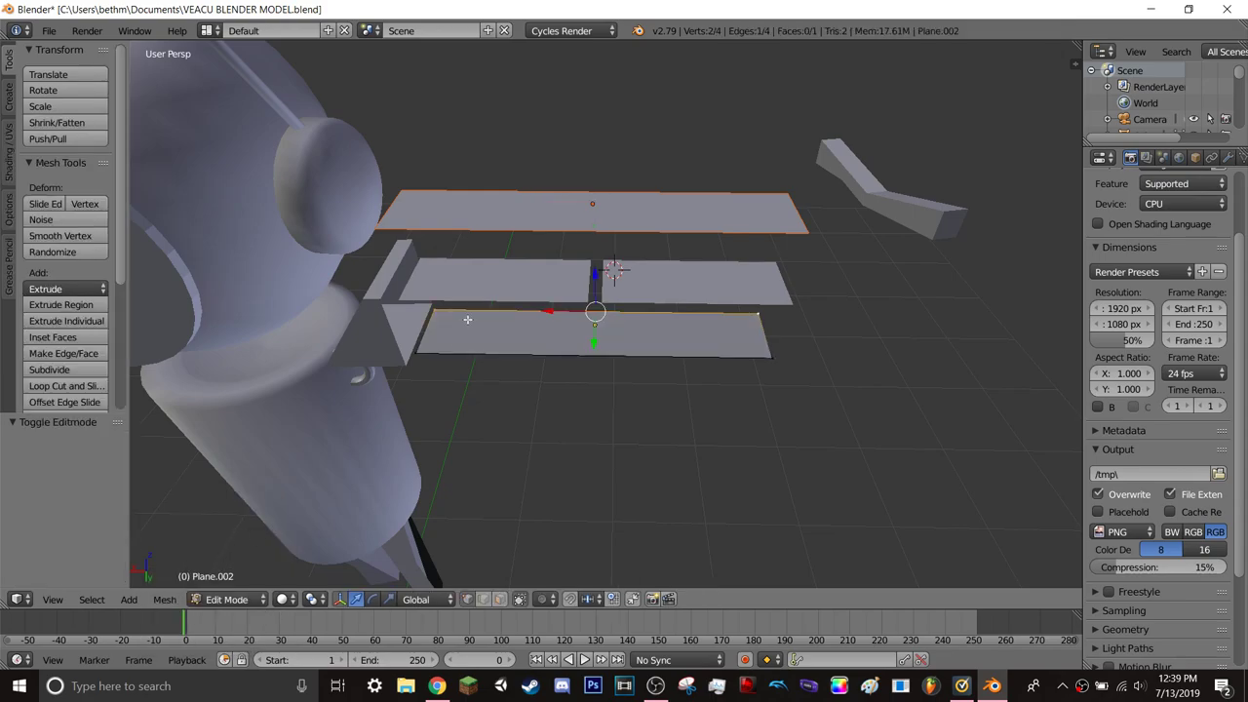
{"action": "left_click", "coordinate": [426, 207]}
{"action": "left_click", "coordinate": [229, 600]}
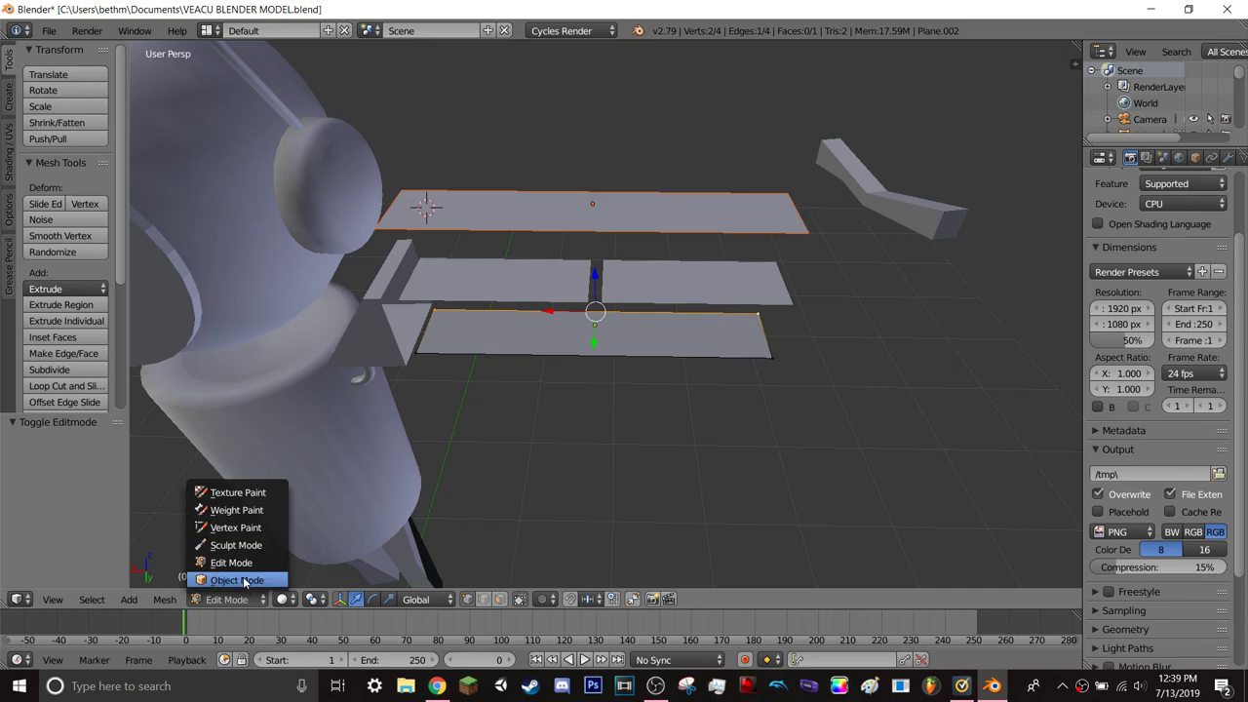
{"action": "left_click", "coordinate": [244, 582]}
{"action": "left_click_drag", "start_coordinate": [591, 167], "coordinate": [603, 139]}
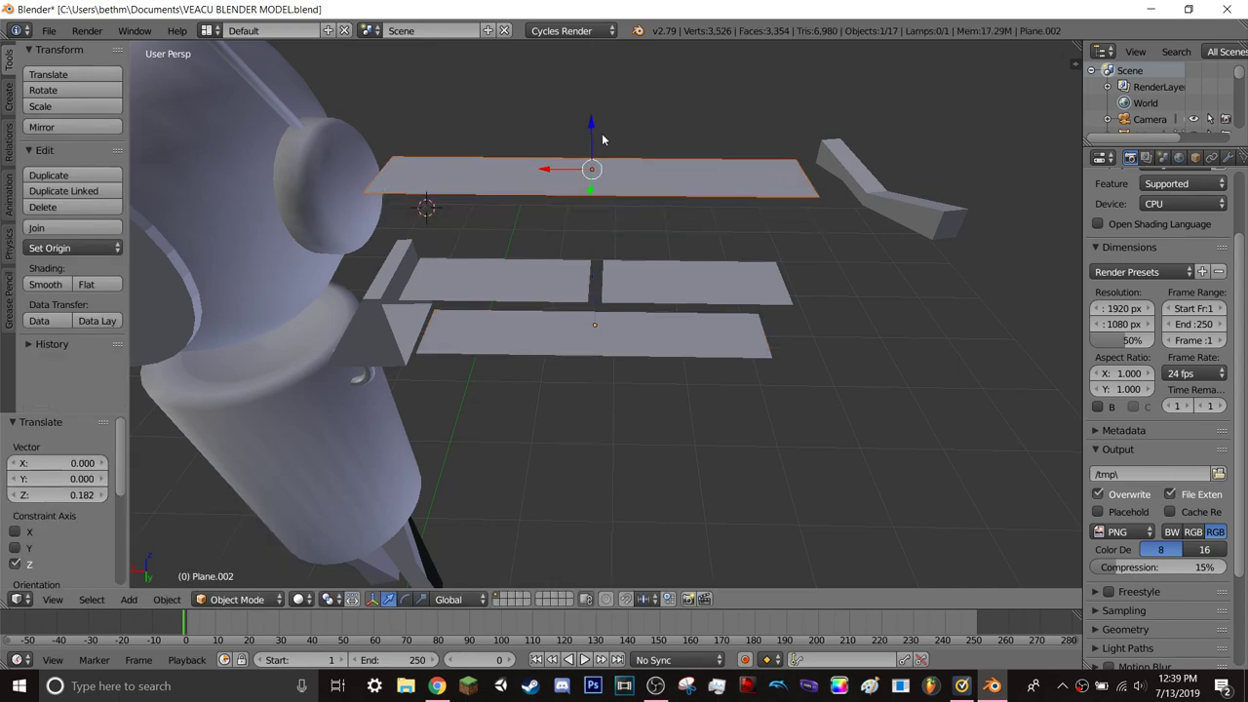
{"action": "key", "text": "ctrl+z"}
{"action": "right_click", "coordinate": [603, 274]}
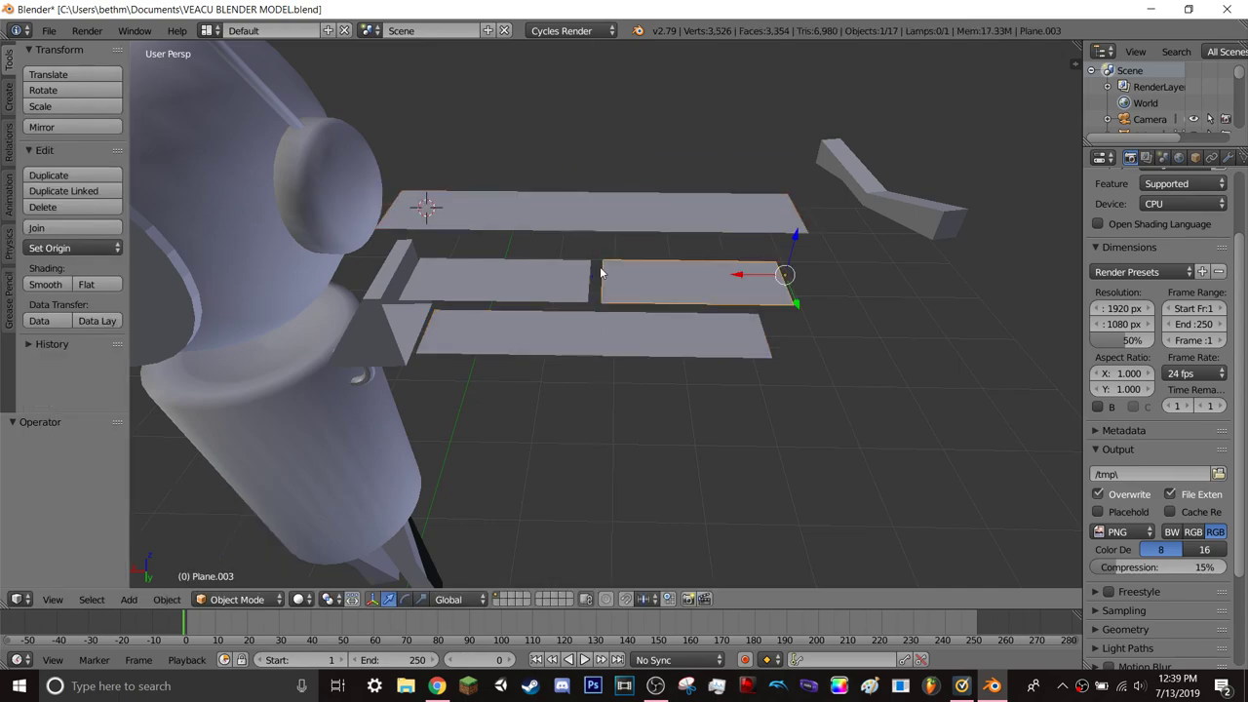
{"action": "right_click", "coordinate": [558, 201]}
- In Edit Mode, slide the plane's left edge inward along X
{"action": "left_click", "coordinate": [242, 598]}
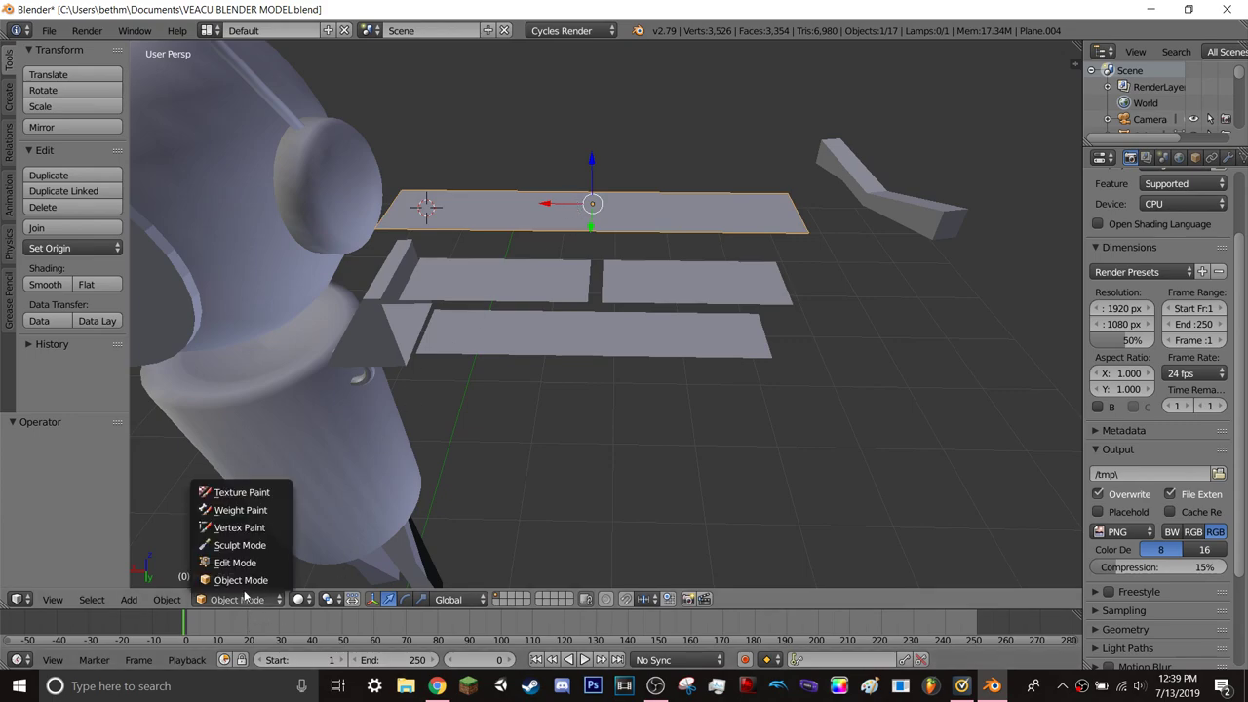
{"action": "left_click", "coordinate": [235, 562]}
{"action": "right_click", "coordinate": [400, 191]}
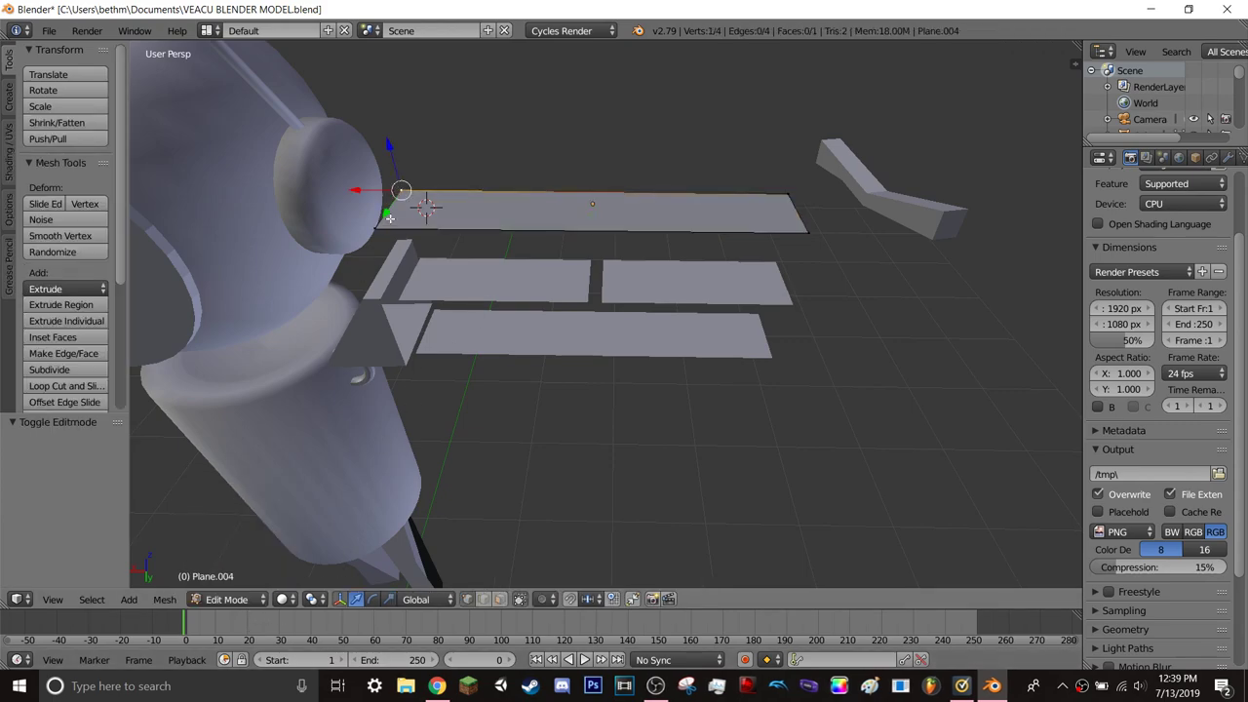
{"action": "right_click", "coordinate": [375, 230], "text": "ctrl"}
{"action": "left_click_drag", "start_coordinate": [348, 211], "coordinate": [507, 212]}
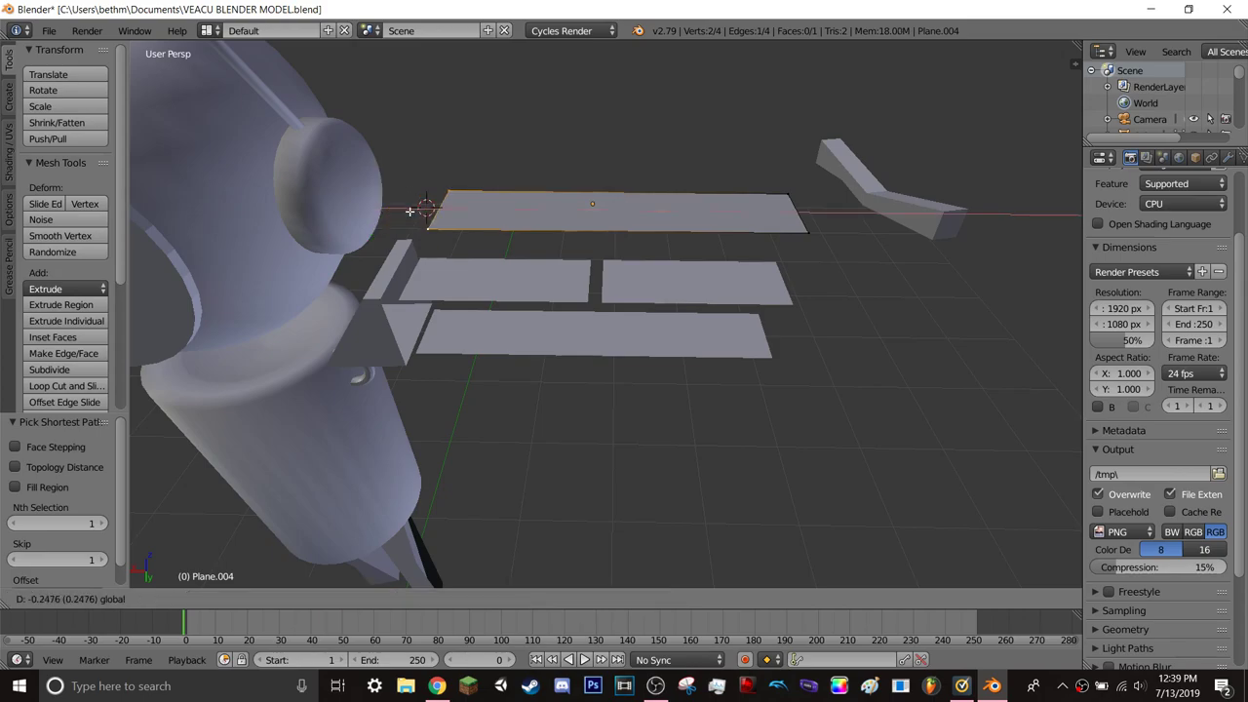
- Pull the right edge inward along X and return to Object Mode
{"action": "right_click", "coordinate": [787, 196]}
{"action": "right_click", "coordinate": [807, 229], "text": "shift"}
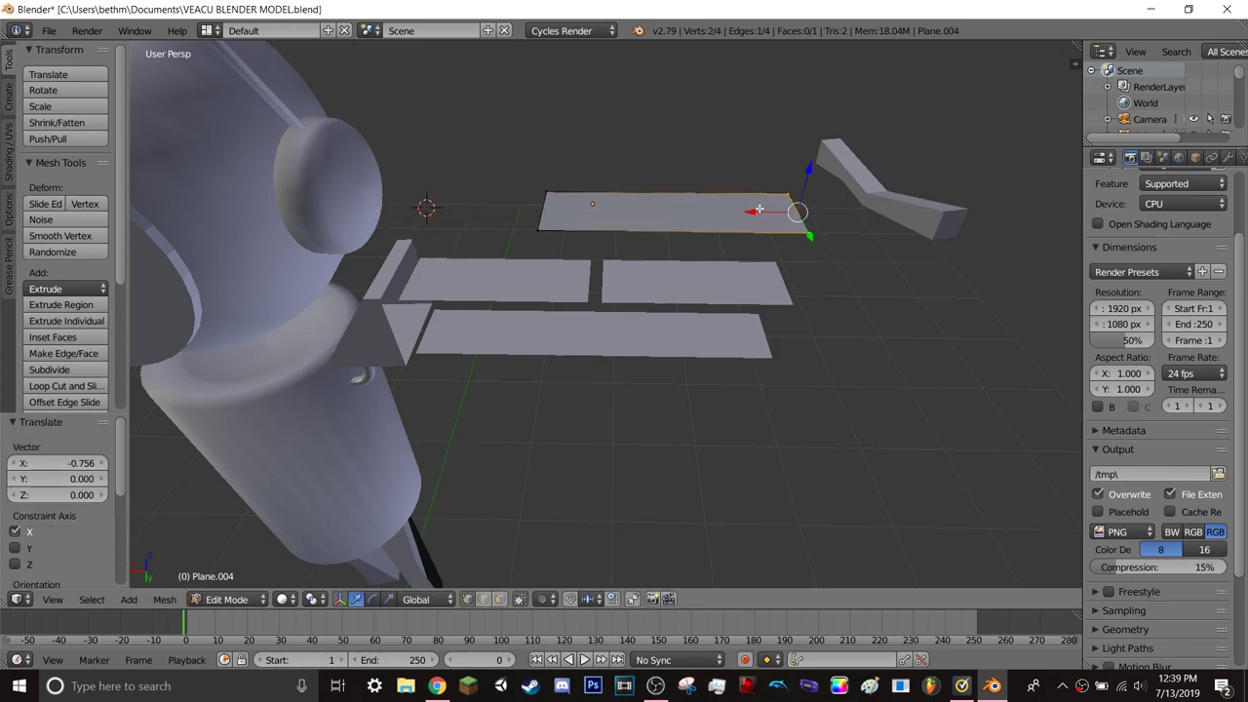
{"action": "left_click_drag", "start_coordinate": [756, 210], "coordinate": [597, 212]}
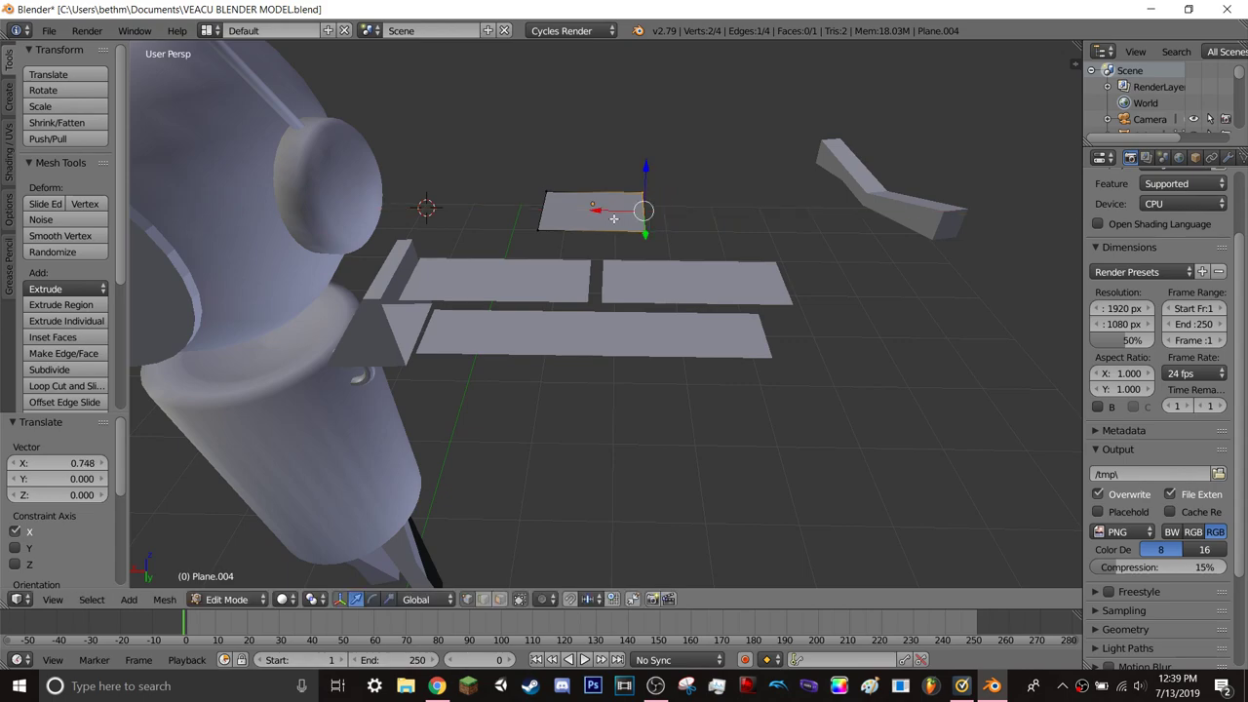
{"action": "middle_click_drag", "start_coordinate": [596, 212], "coordinate": [618, 227]}
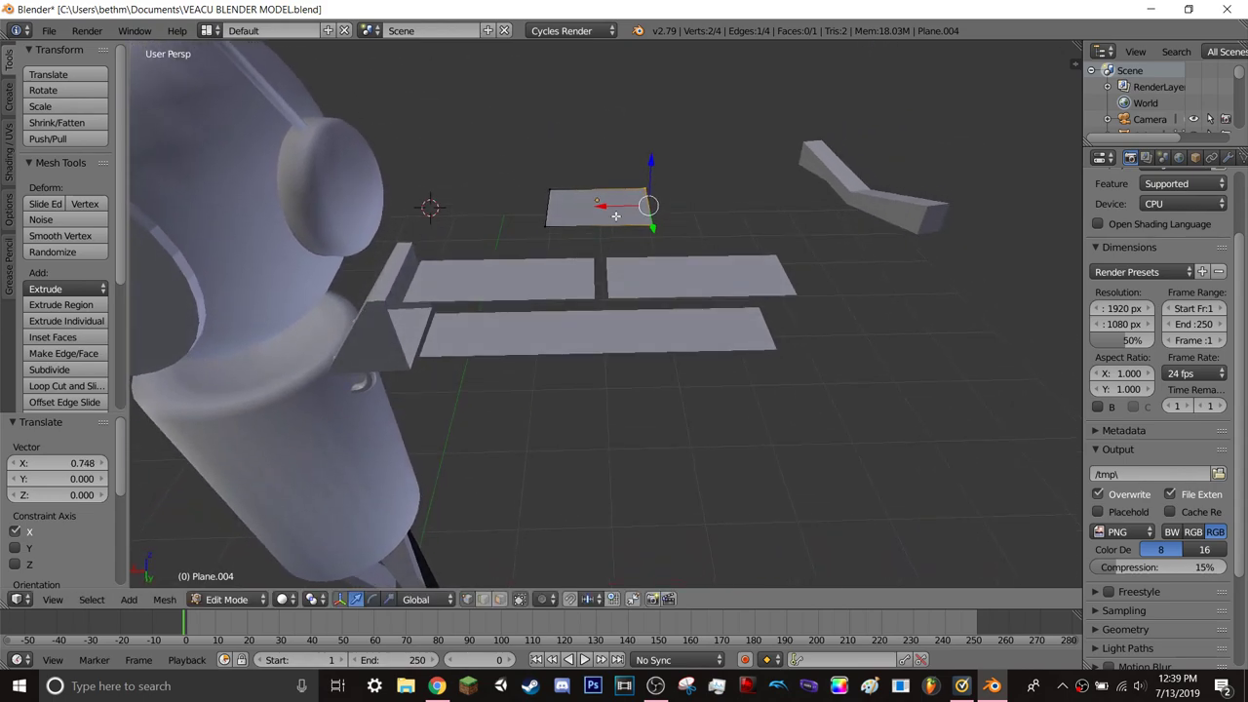
{"action": "left_click", "coordinate": [259, 600]}
{"action": "left_click", "coordinate": [252, 583]}
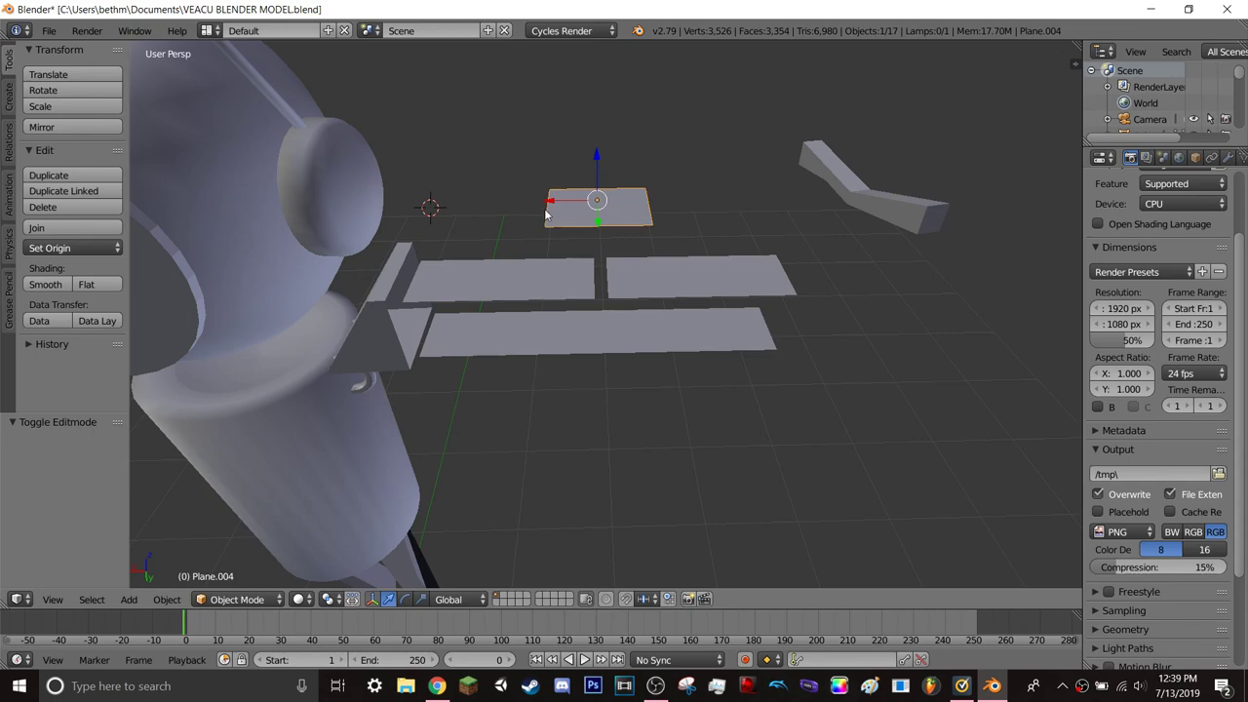
- Lower the small plane, nudge it along X, then raise it to 0.355 higher on Z
{"action": "left_click", "coordinate": [551, 202]}
{"action": "left_click_drag", "start_coordinate": [597, 174], "coordinate": [602, 217]}
{"action": "middle_click_drag", "start_coordinate": [602, 217], "coordinate": [593, 168]}
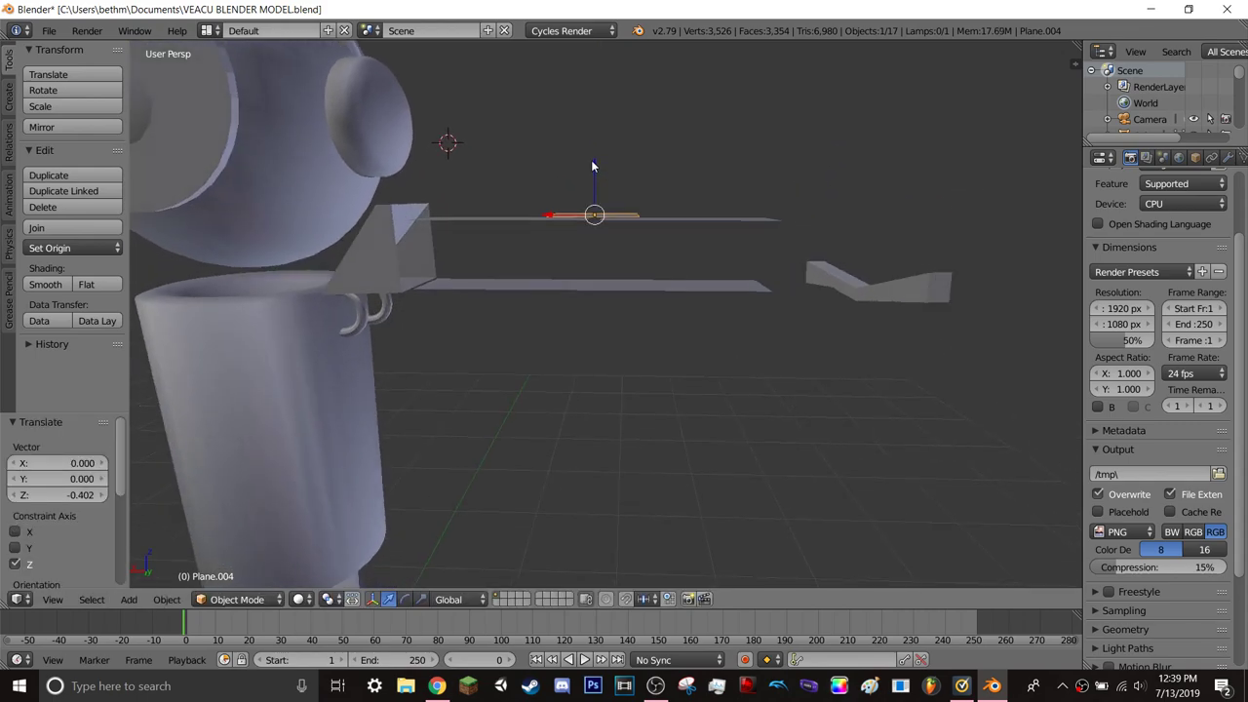
{"action": "scroll", "coordinate": [595, 176], "scroll_direction": "up", "scroll_amount": 5}
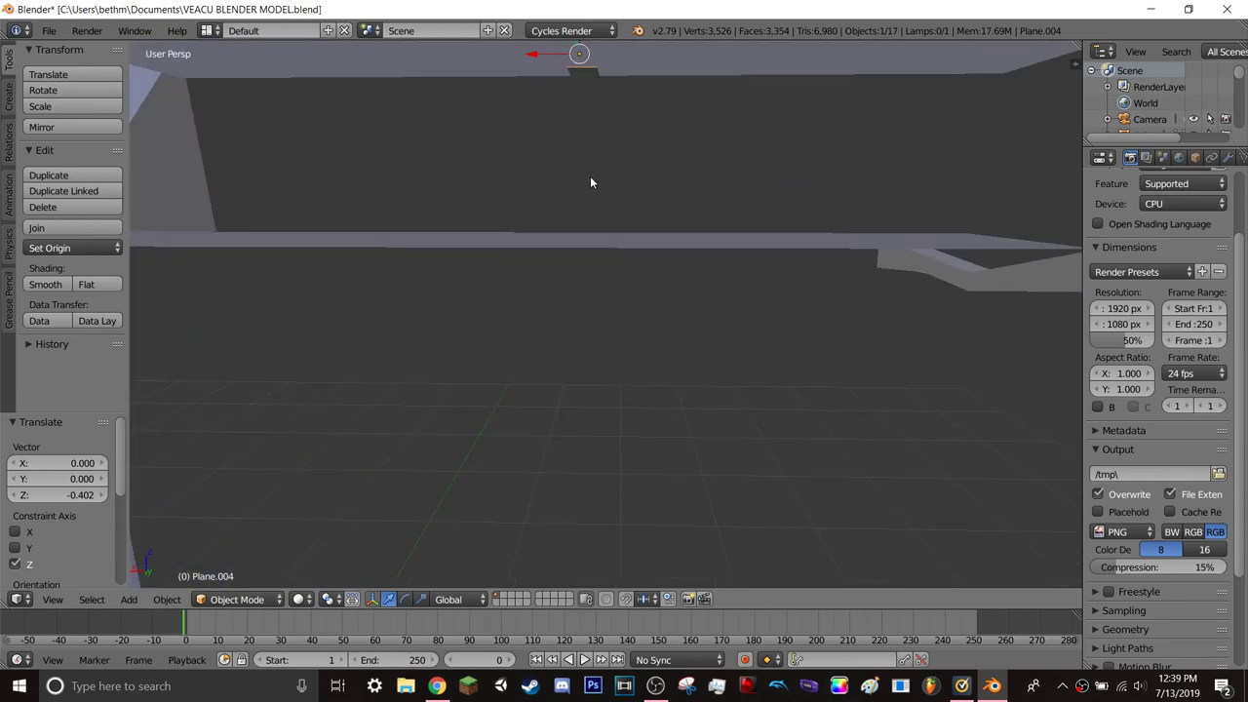
{"action": "scroll", "coordinate": [590, 182], "scroll_direction": "down", "scroll_amount": 5}
{"action": "left_click_drag", "start_coordinate": [563, 203], "coordinate": [556, 204]}
{"action": "mouse_move", "coordinate": [593, 248]}
{"action": "middle_mouse_down"}
{"action": "mouse_move", "coordinate": [611, 320]}
{"action": "mouse_move", "coordinate": [619, 220]}
{"action": "middle_mouse_up"}
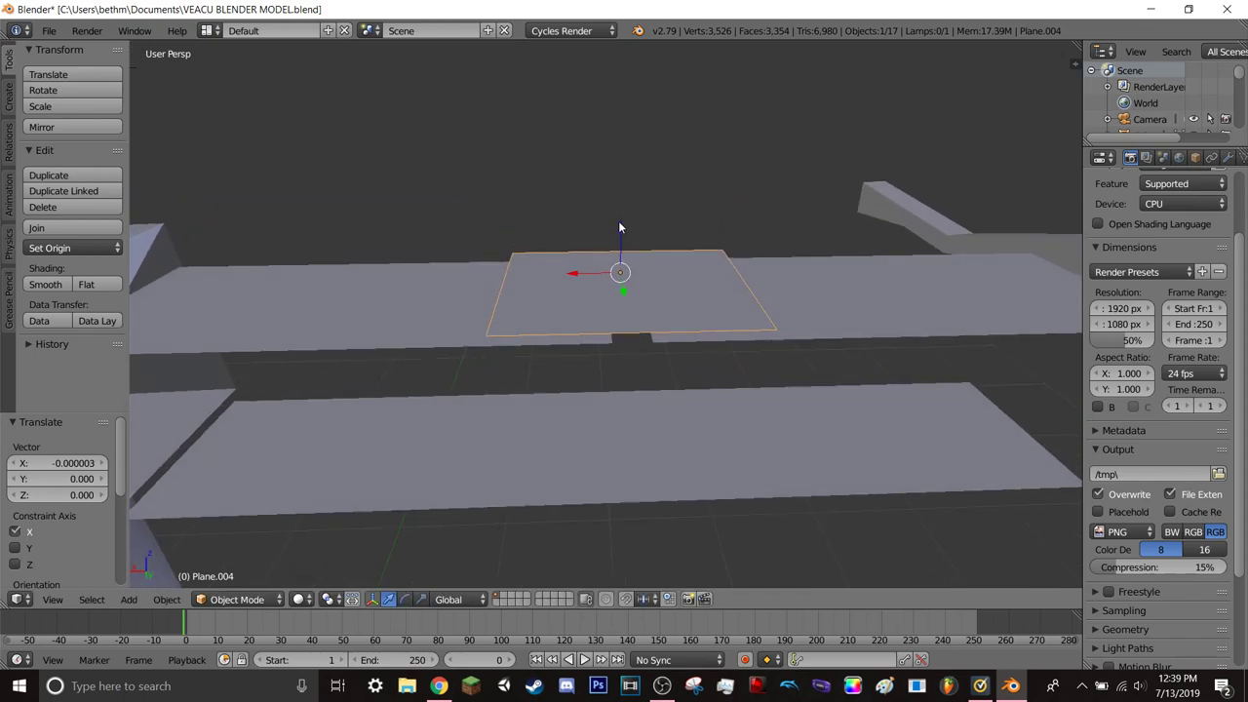
{"action": "left_click_drag", "start_coordinate": [620, 223], "coordinate": [632, 189]}
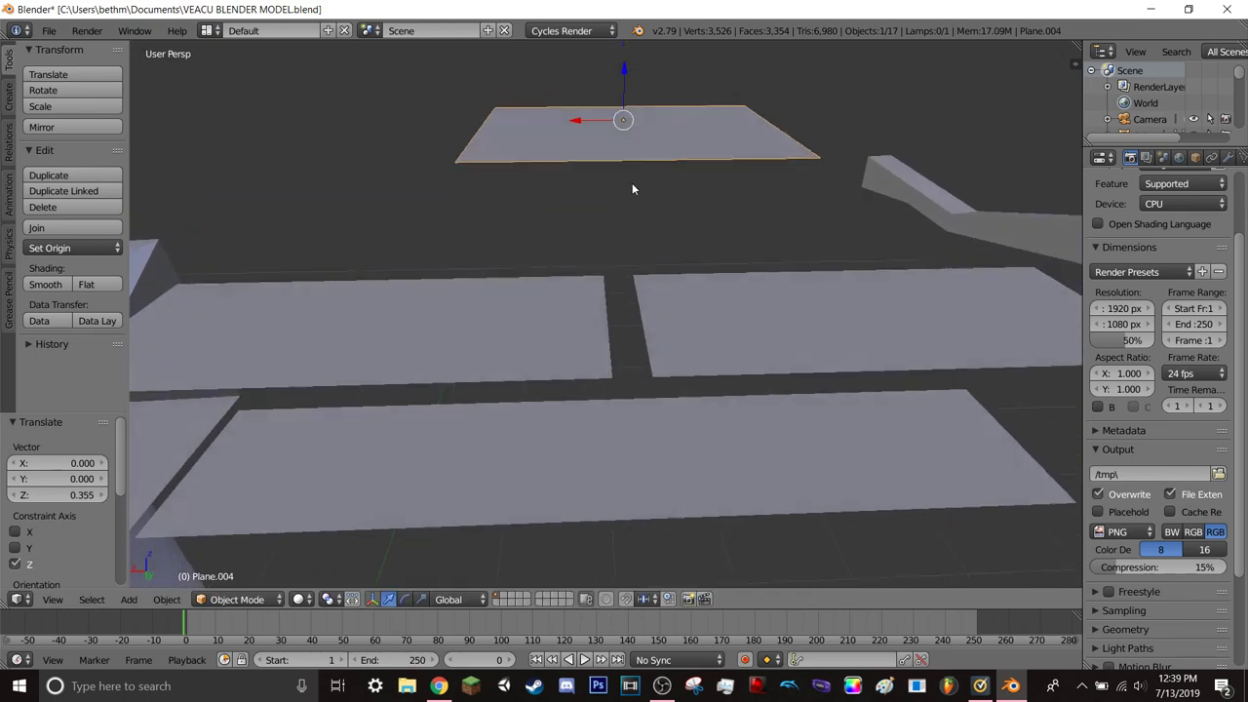
{"action": "mouse_move", "coordinate": [632, 190]}
{"action": "middle_mouse_down"}
{"action": "mouse_move", "coordinate": [624, 214]}
{"action": "mouse_move", "coordinate": [630, 201]}
{"action": "mouse_move", "coordinate": [601, 179]}
{"action": "middle_mouse_up"}
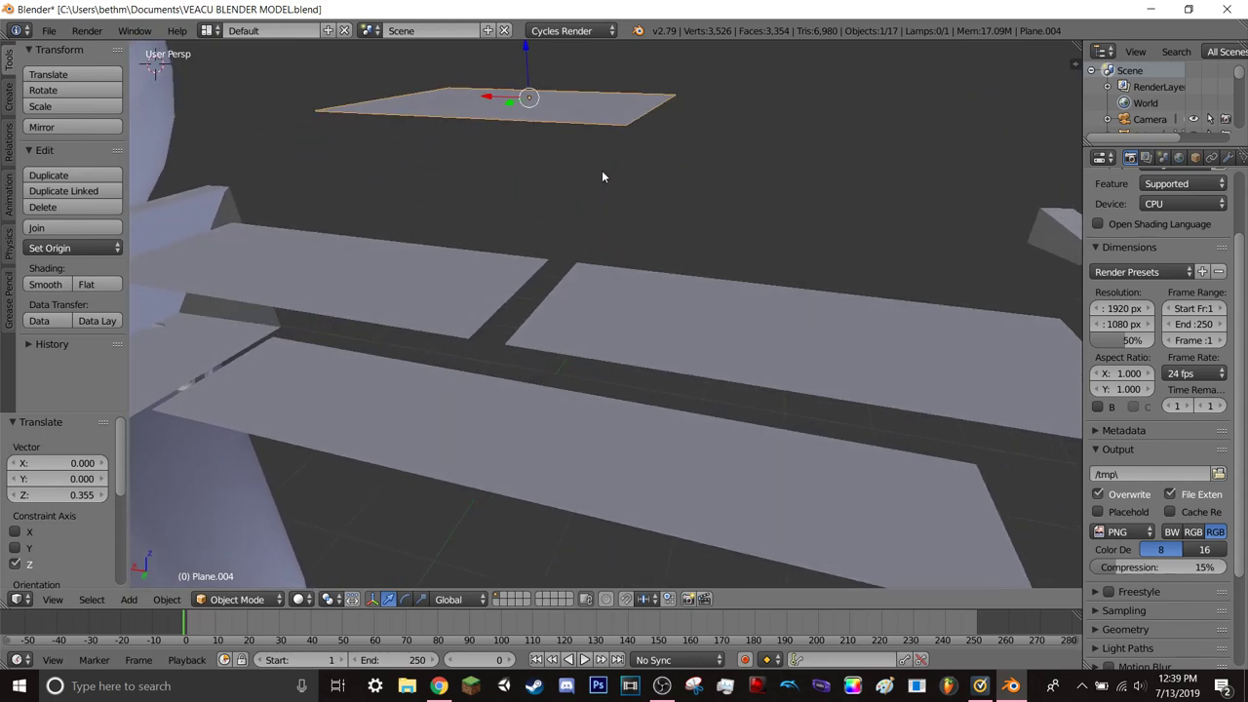
- Browse the tool shelf tabs, then switch the small plane into Edit Mode
{"action": "left_click", "coordinate": [9, 98]}
{"action": "left_click", "coordinate": [9, 62]}
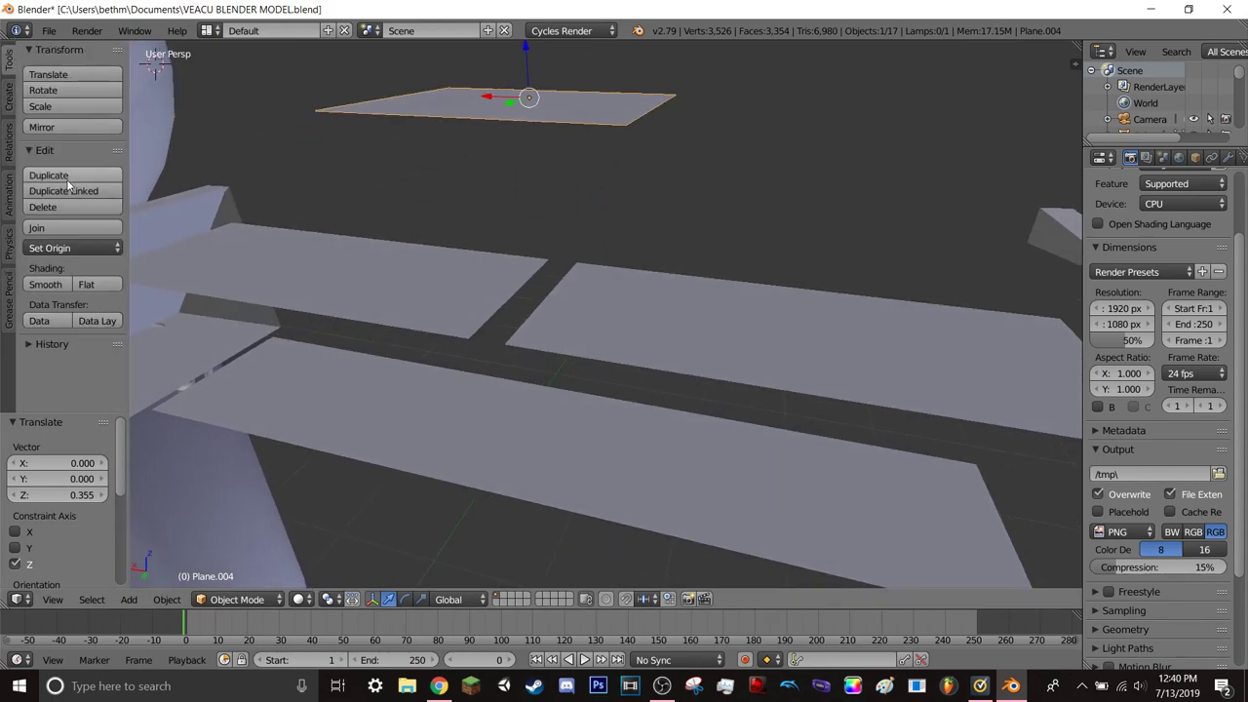
{"action": "left_click", "coordinate": [8, 292]}
{"action": "left_click", "coordinate": [8, 246]}
{"action": "left_click", "coordinate": [11, 187]}
{"action": "left_click", "coordinate": [8, 137]}
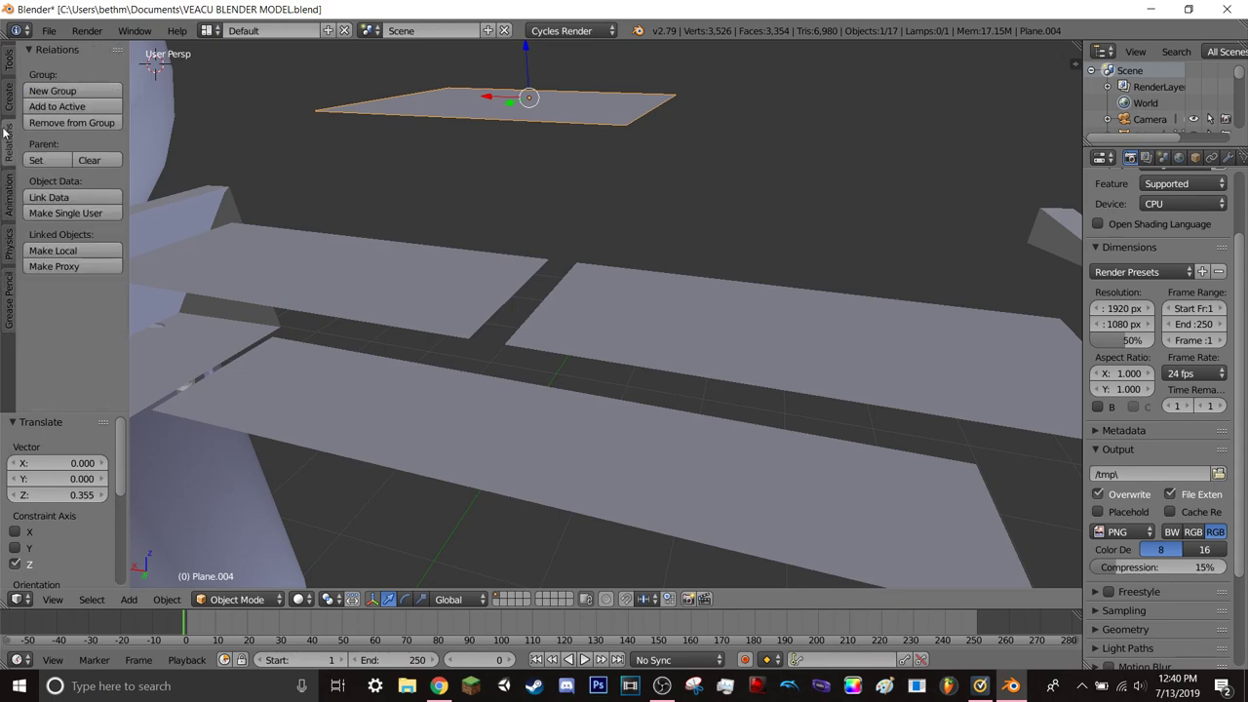
{"action": "left_click", "coordinate": [8, 98]}
{"action": "left_click", "coordinate": [8, 58]}
{"action": "left_click", "coordinate": [230, 599]}
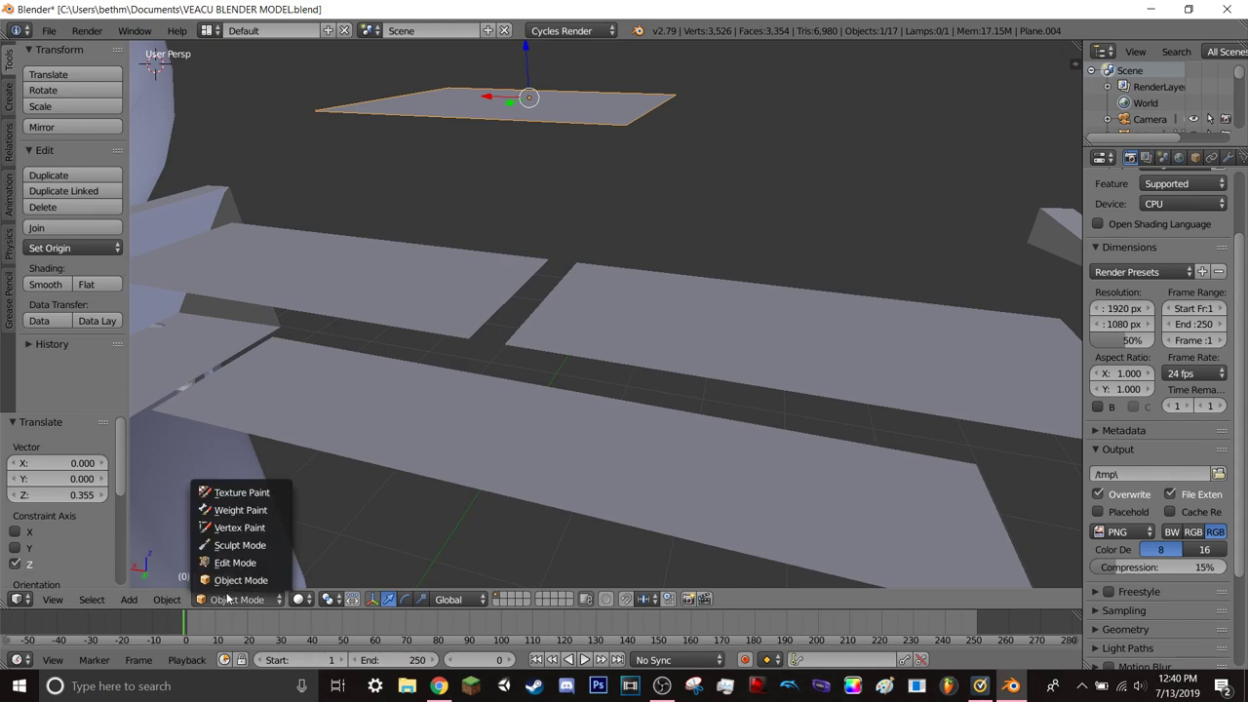
{"action": "left_click", "coordinate": [223, 564]}
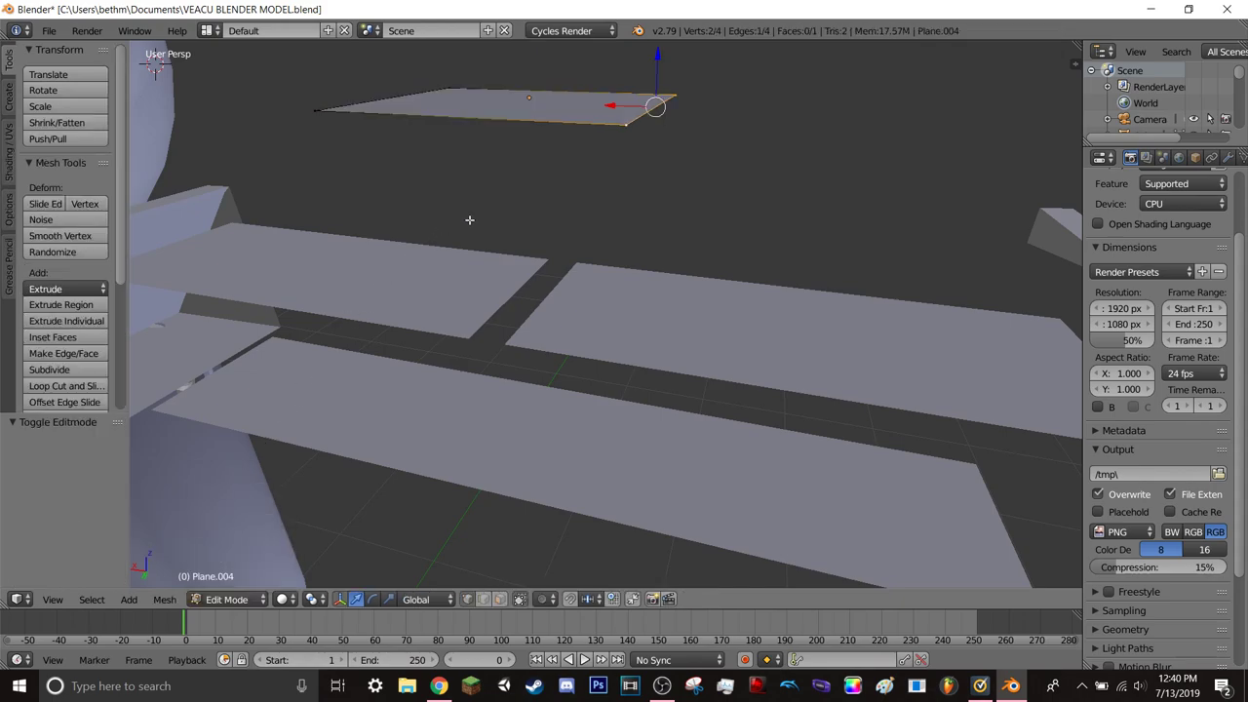
- Select the square's four vertices, subdivide twice into 16 faces, and frame the grid
{"action": "middle_click_drag", "start_coordinate": [469, 220], "coordinate": [476, 231]}
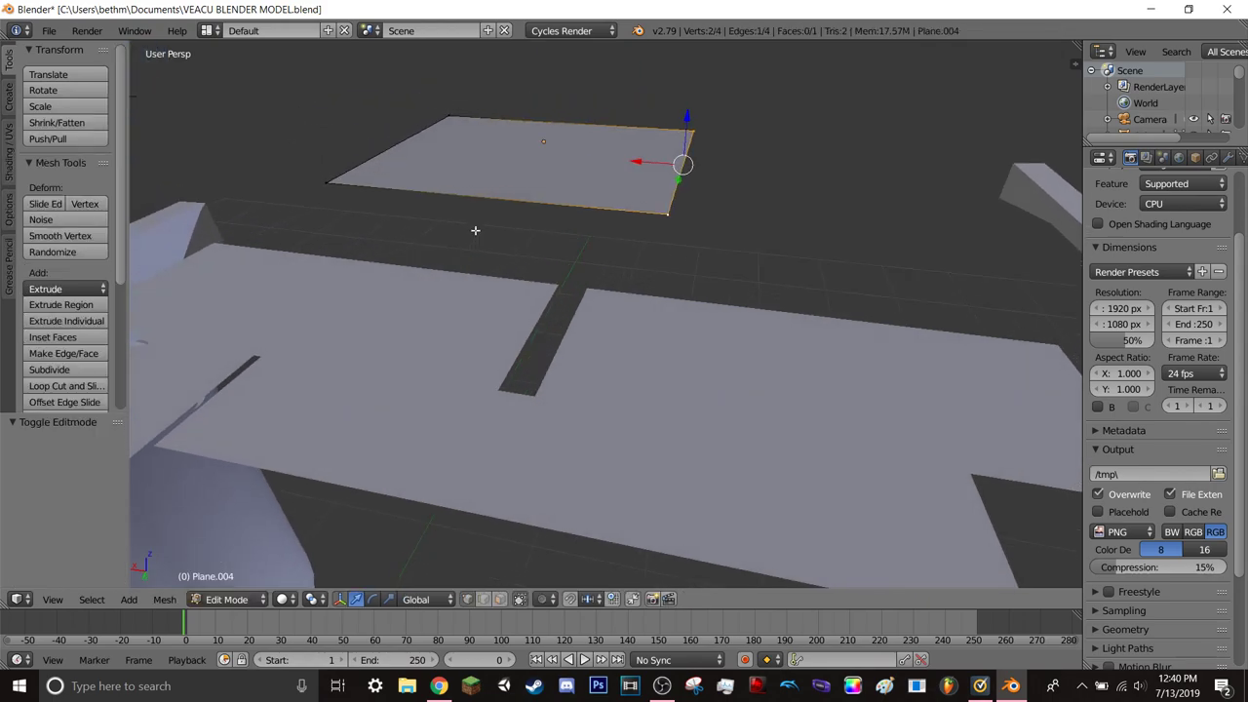
{"action": "left_click", "coordinate": [450, 116], "text": "shift"}
{"action": "left_click", "coordinate": [330, 188], "text": "shift"}
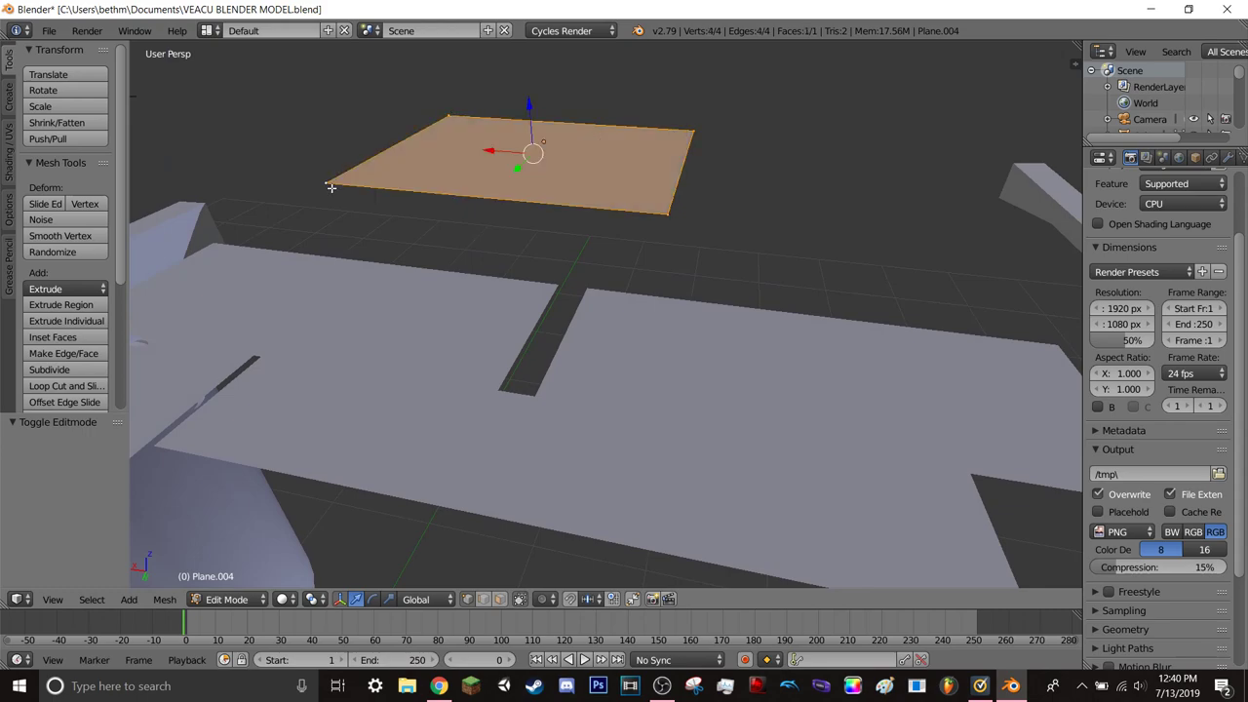
{"action": "scroll", "coordinate": [77, 317], "scroll_direction": "down", "scroll_amount": 3}
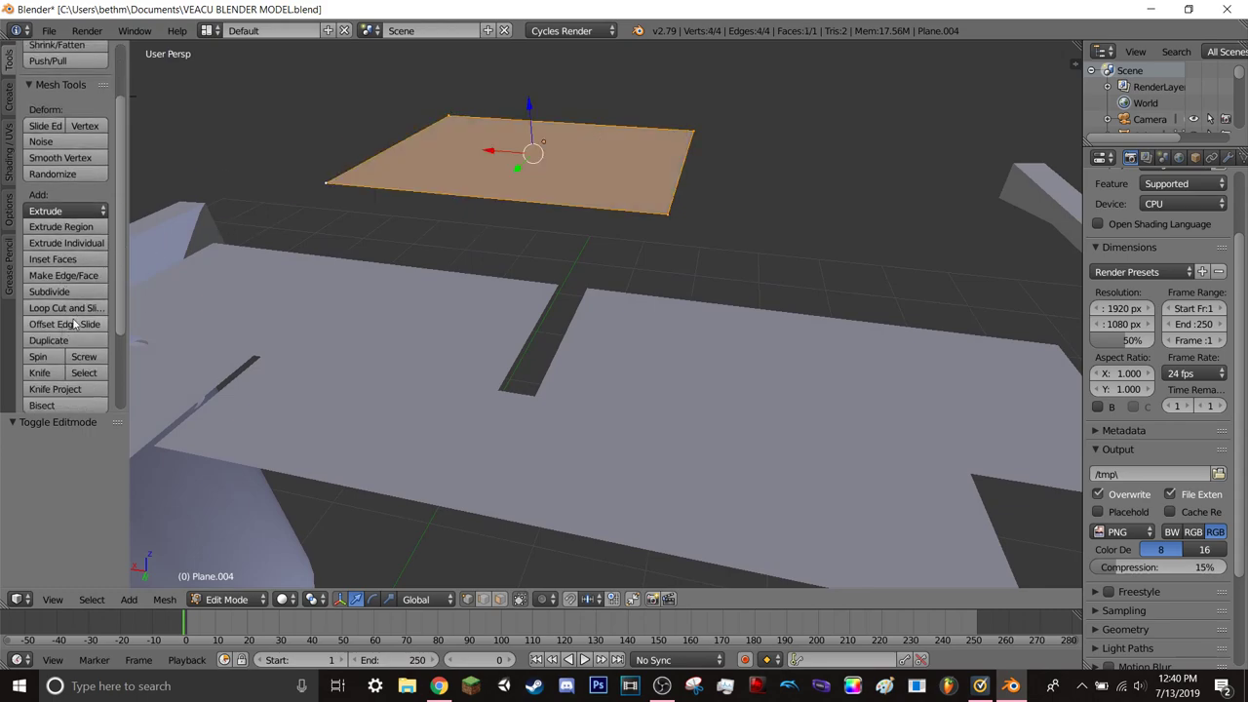
{"action": "scroll", "coordinate": [57, 234], "scroll_direction": "up", "scroll_amount": 2}
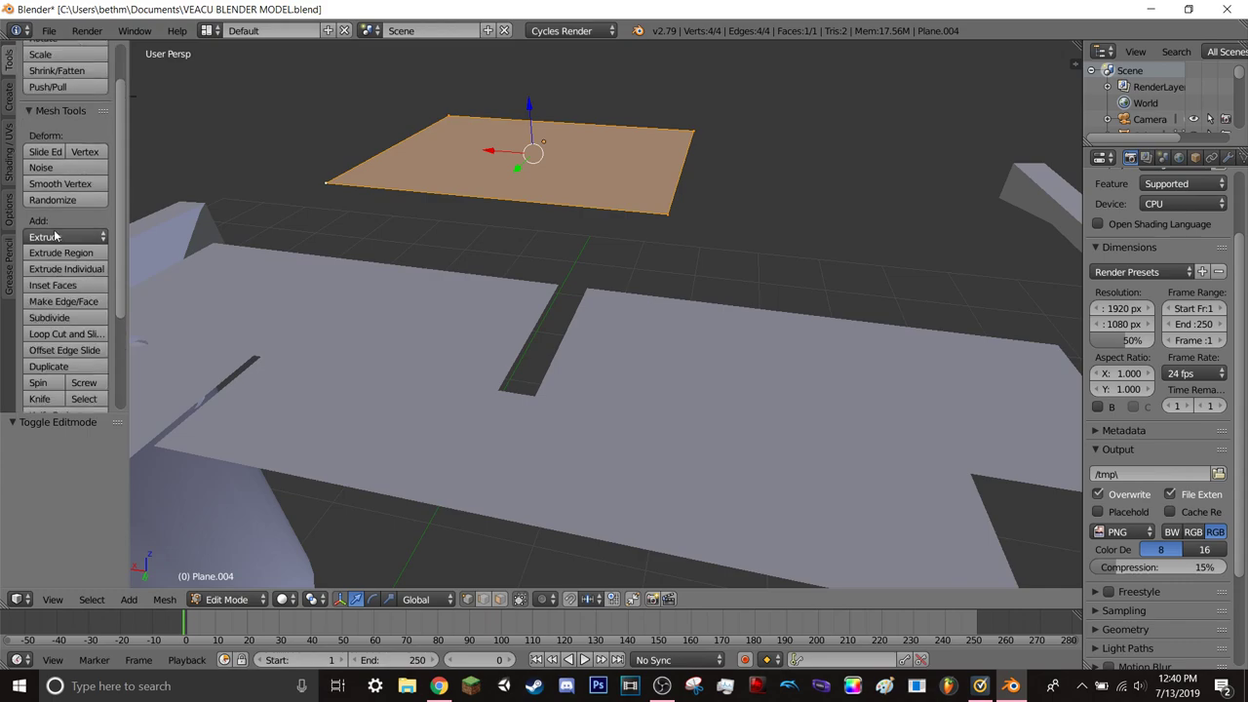
{"action": "scroll", "coordinate": [56, 230], "scroll_direction": "up", "scroll_amount": 1}
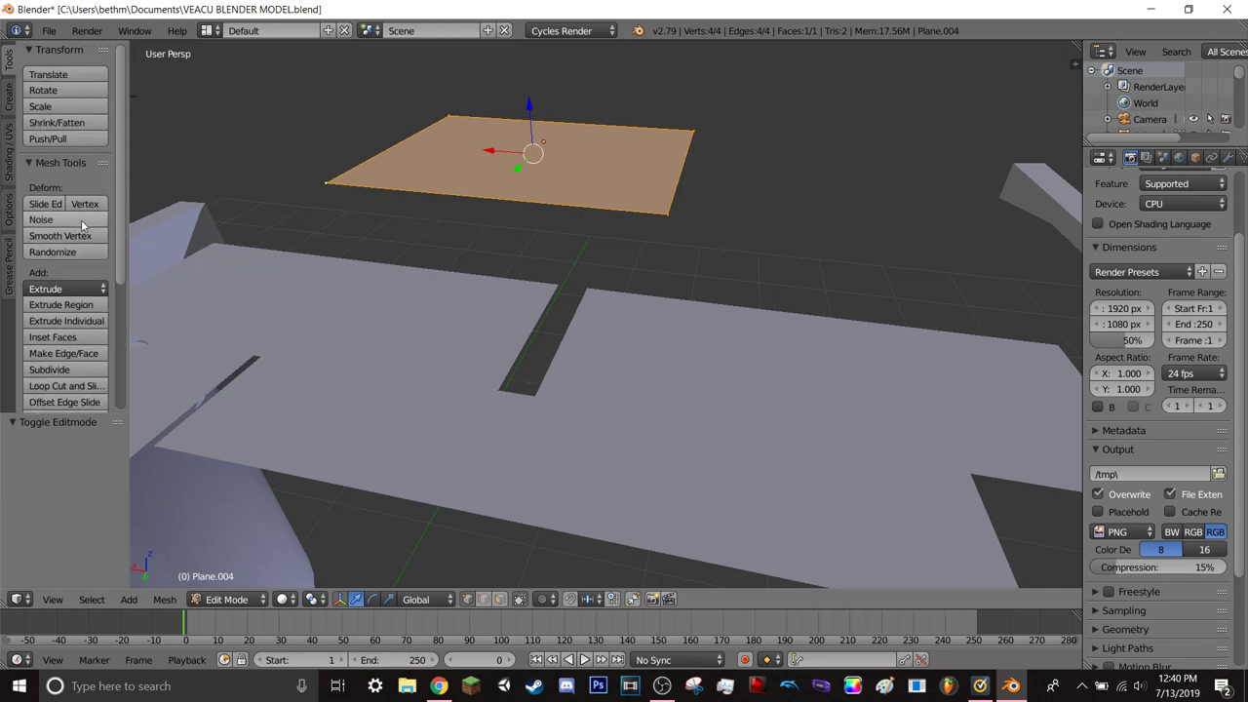
{"action": "left_click", "coordinate": [86, 370]}
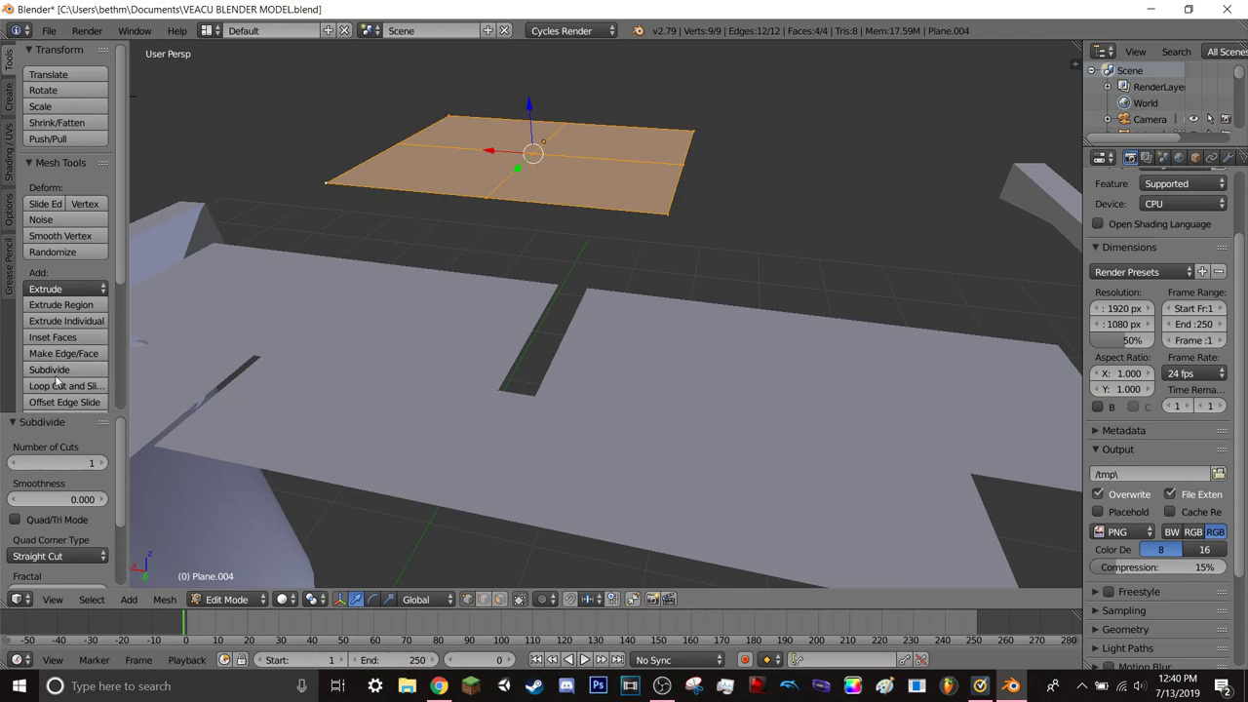
{"action": "left_click", "coordinate": [58, 369]}
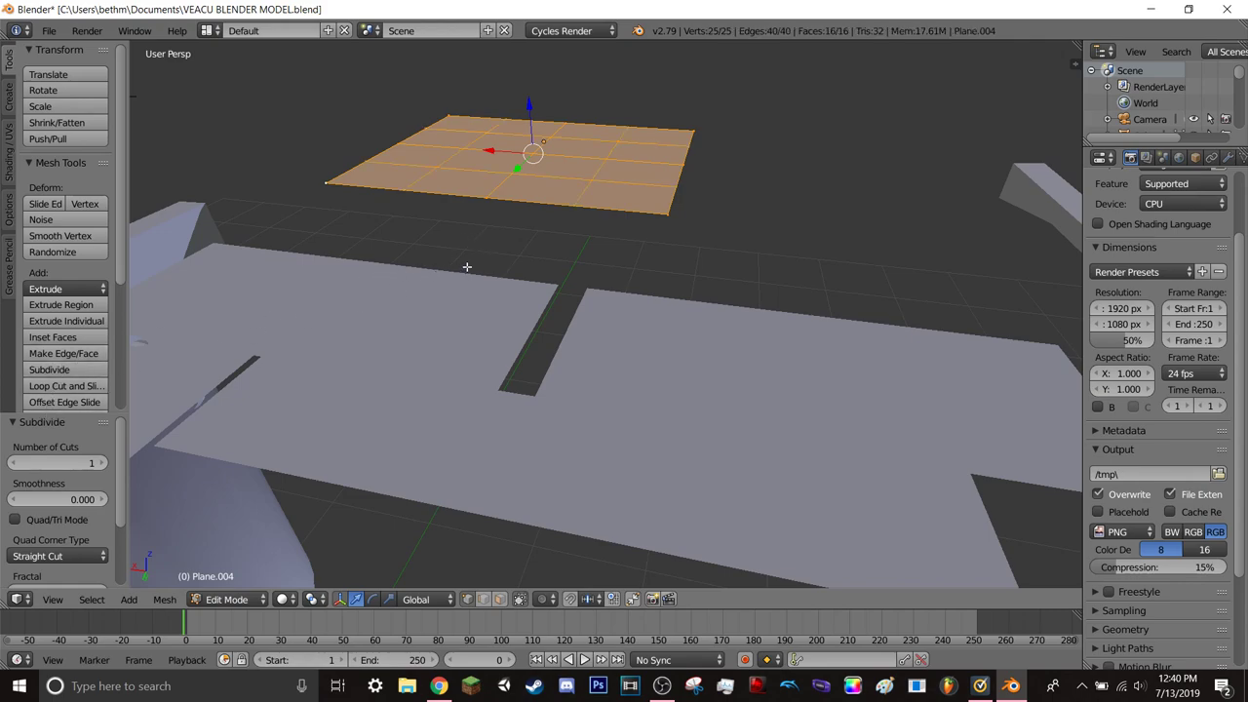
{"action": "key", "text": "KP_Decimal"}
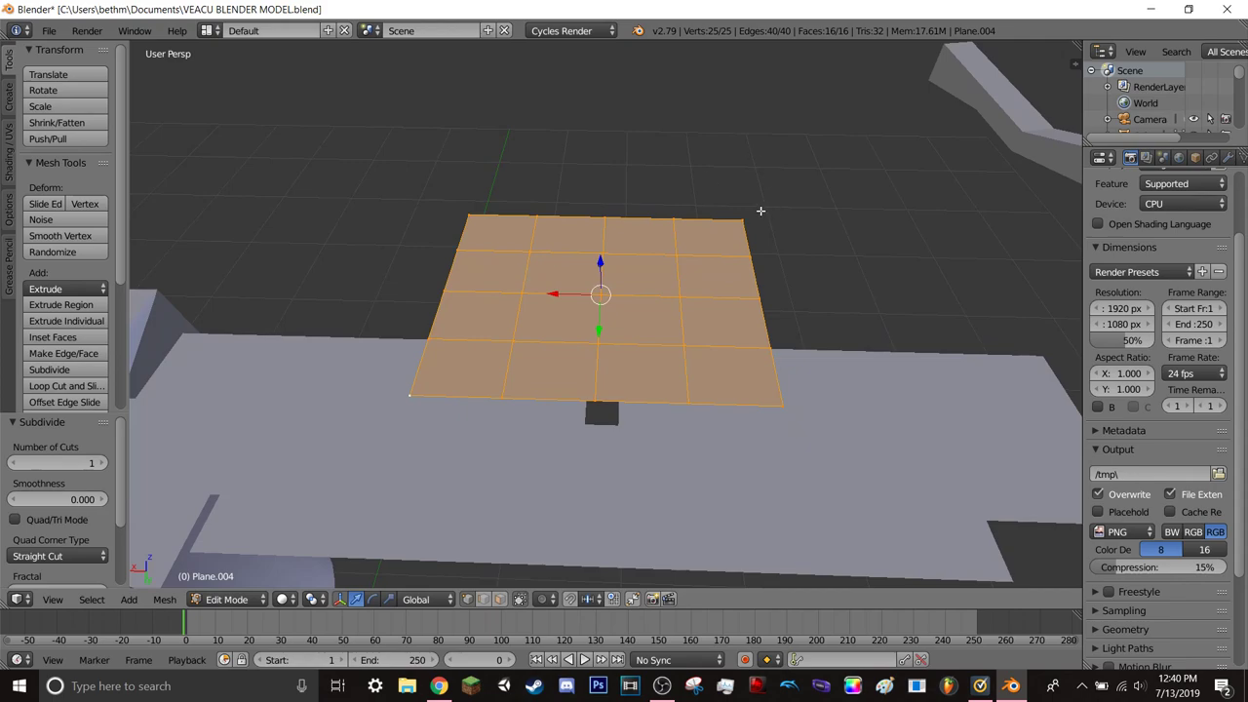
- Slide the top-right corner vertex about 0.12 units inward along X
{"action": "right_click", "coordinate": [739, 223]}
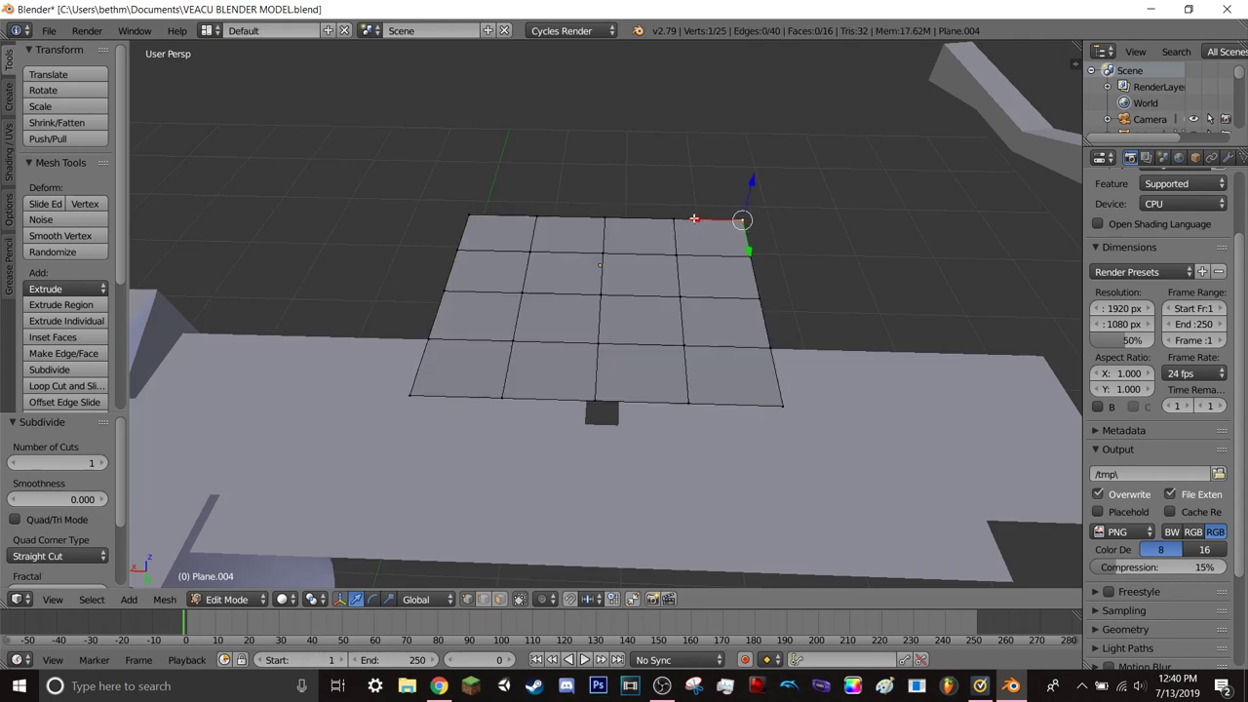
{"action": "mouse_move", "coordinate": [694, 219]}
{"action": "left_mouse_down"}
{"action": "mouse_move", "coordinate": [636, 218]}
{"action": "mouse_move", "coordinate": [682, 277]}
{"action": "left_mouse_up"}
{"action": "key", "text": "shift+a"}
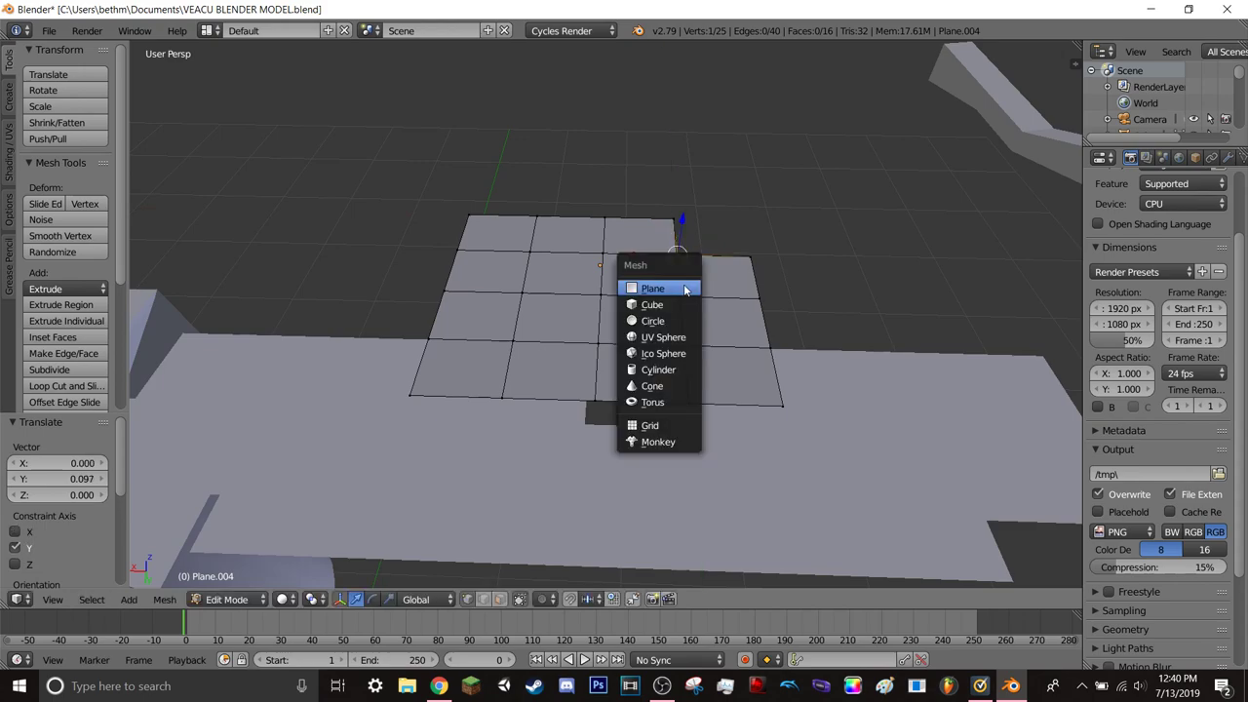
{"action": "key", "text": "Escape"}
{"action": "key", "text": "ctrl+z"}
{"action": "key", "text": "ctrl+z"}
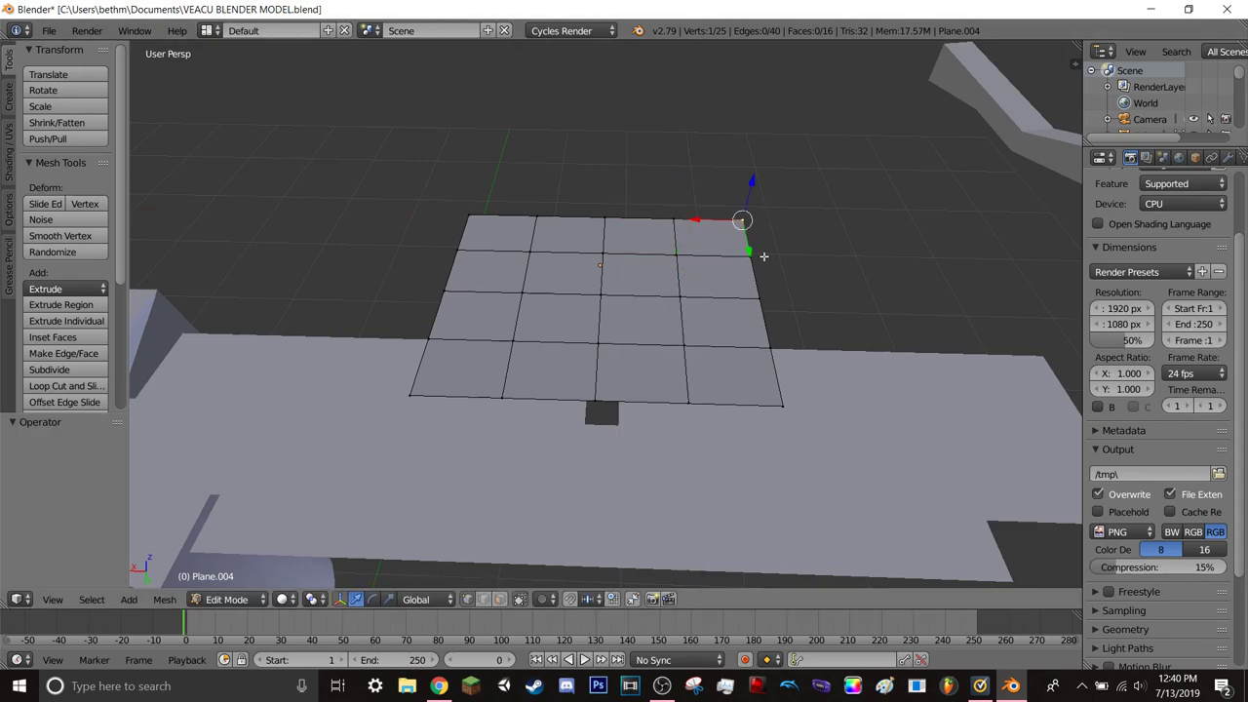
{"action": "left_click_drag", "start_coordinate": [693, 219], "coordinate": [625, 224]}
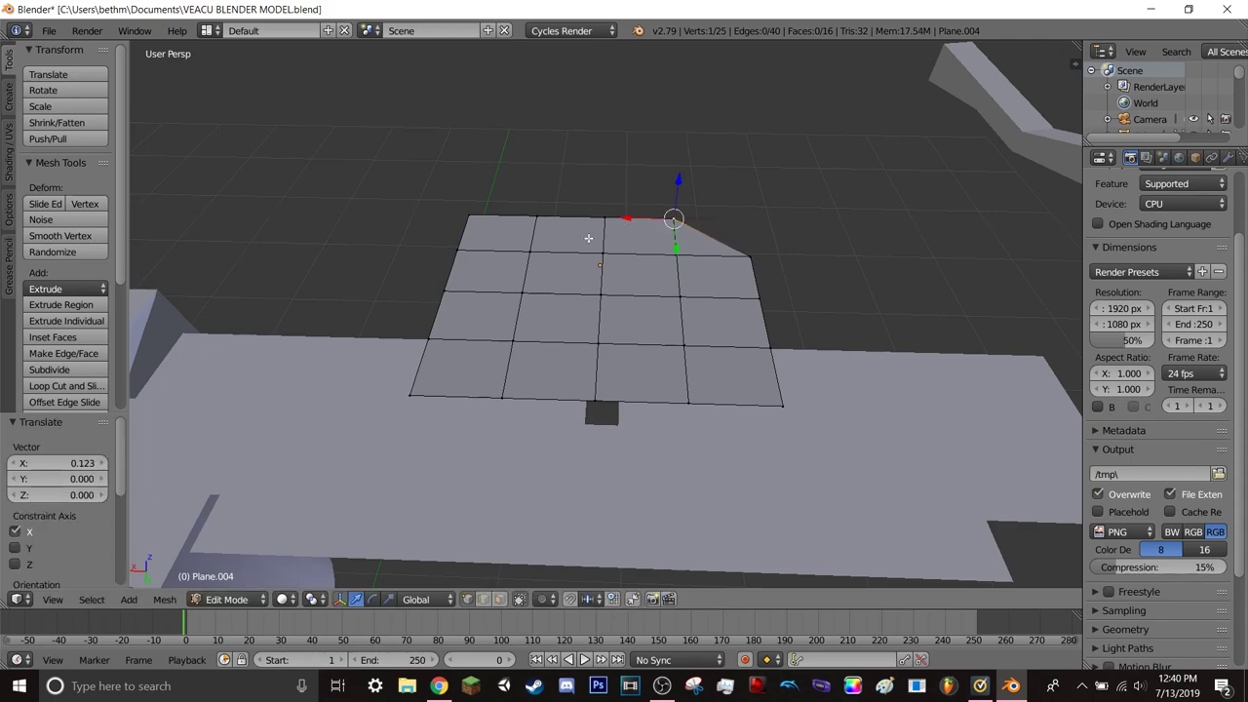
- Slide the top-left, bottom-left and bottom-right corners inward along X as well
{"action": "right_click", "coordinate": [470, 215]}
{"action": "left_click_drag", "start_coordinate": [421, 214], "coordinate": [488, 220]}
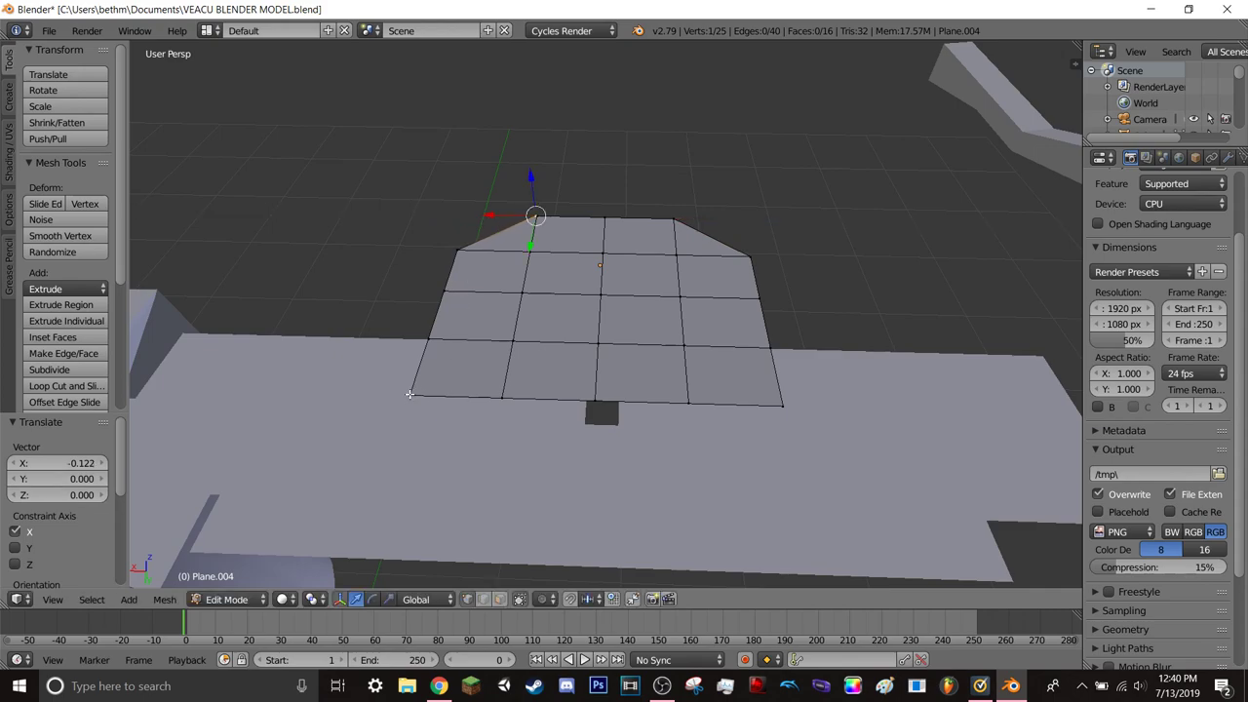
{"action": "right_click", "coordinate": [410, 394]}
{"action": "left_click_drag", "start_coordinate": [363, 395], "coordinate": [457, 393]}
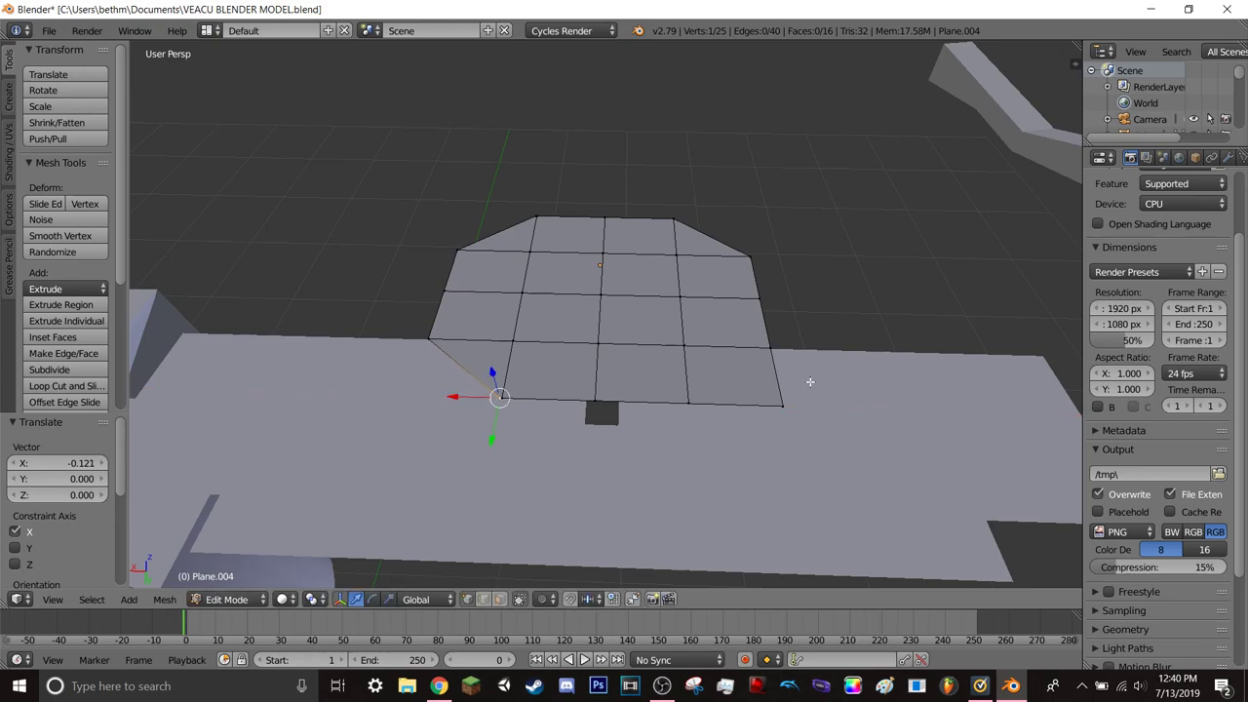
{"action": "right_click", "coordinate": [785, 404]}
{"action": "left_click_drag", "start_coordinate": [743, 403], "coordinate": [642, 391]}
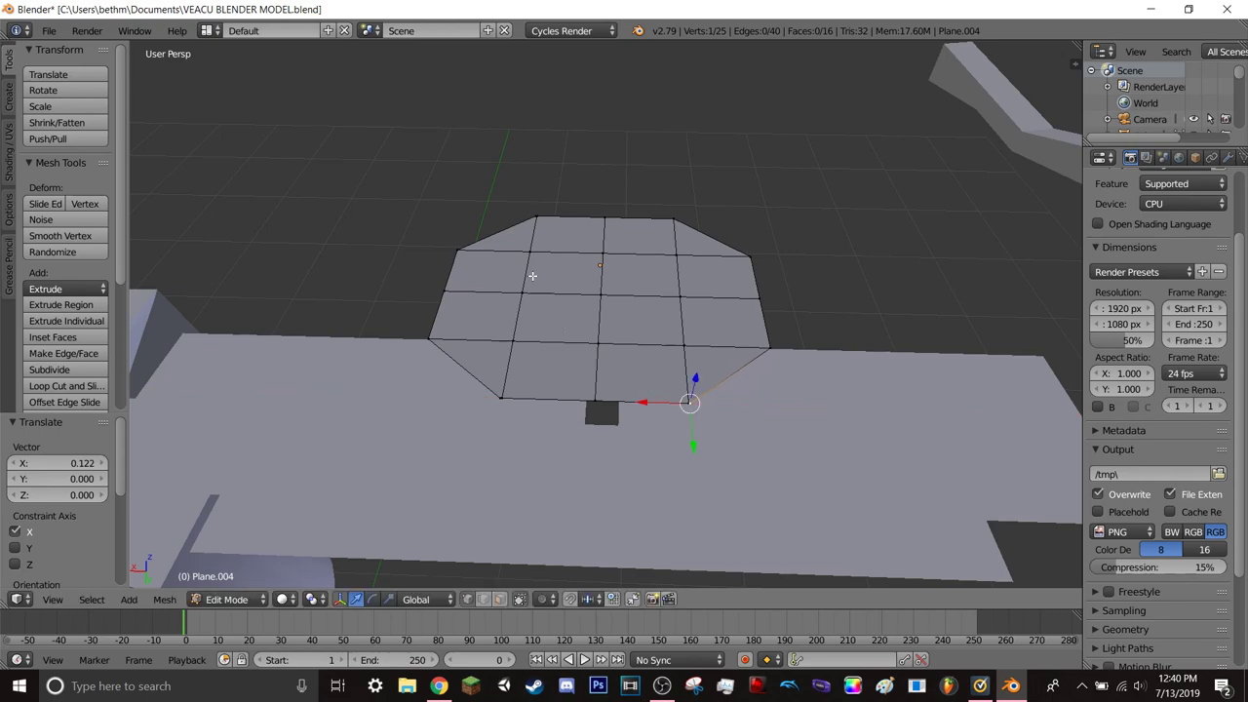
- Select the octagon's outline vertices, try extruding walls, then undo the extrusion
{"action": "right_click", "coordinate": [537, 217]}
{"action": "right_click", "coordinate": [672, 219], "text": "shift"}
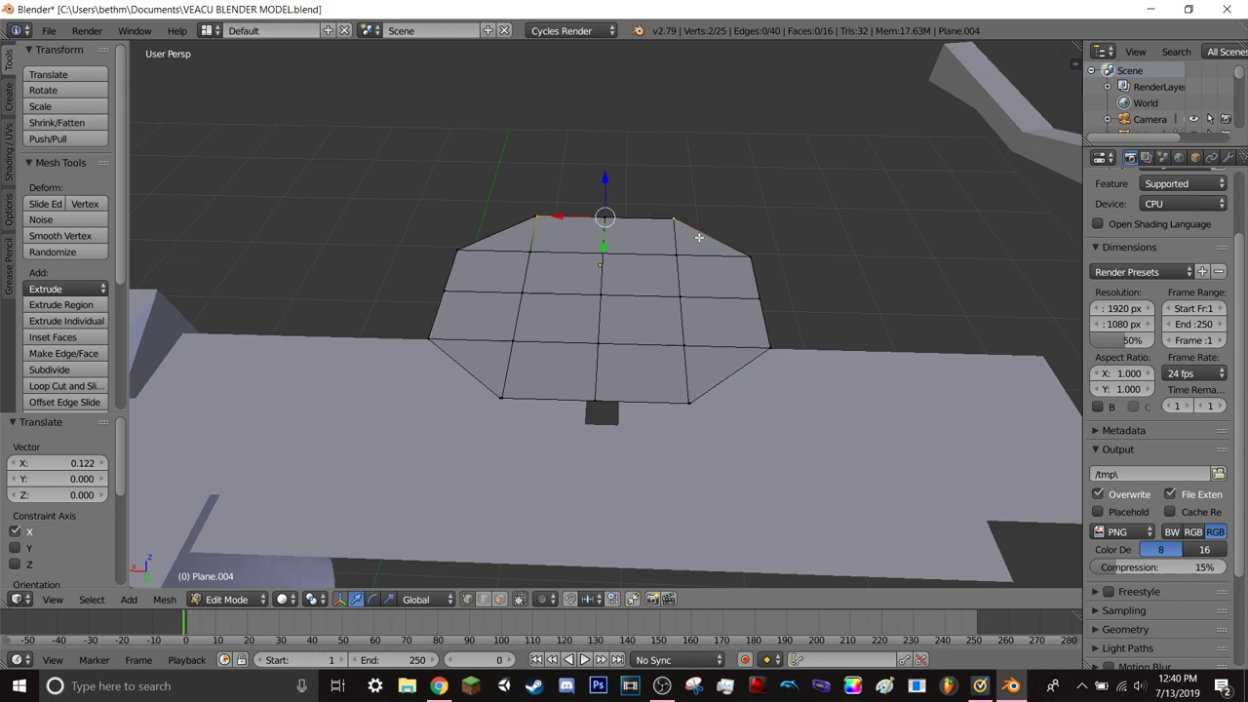
{"action": "right_click", "coordinate": [674, 219], "text": "shift"}
{"action": "right_click", "coordinate": [674, 219], "text": "ctrl"}
{"action": "right_click", "coordinate": [772, 350], "text": "ctrl"}
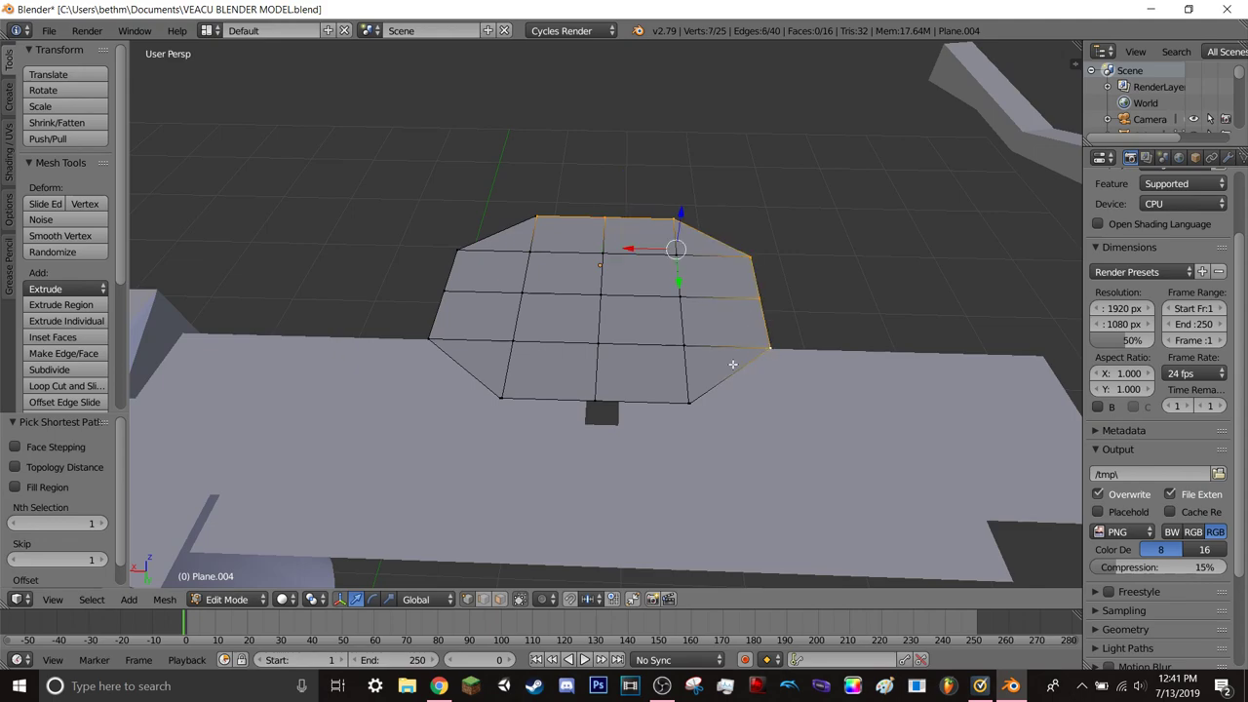
{"action": "right_click", "coordinate": [501, 396], "text": "ctrl"}
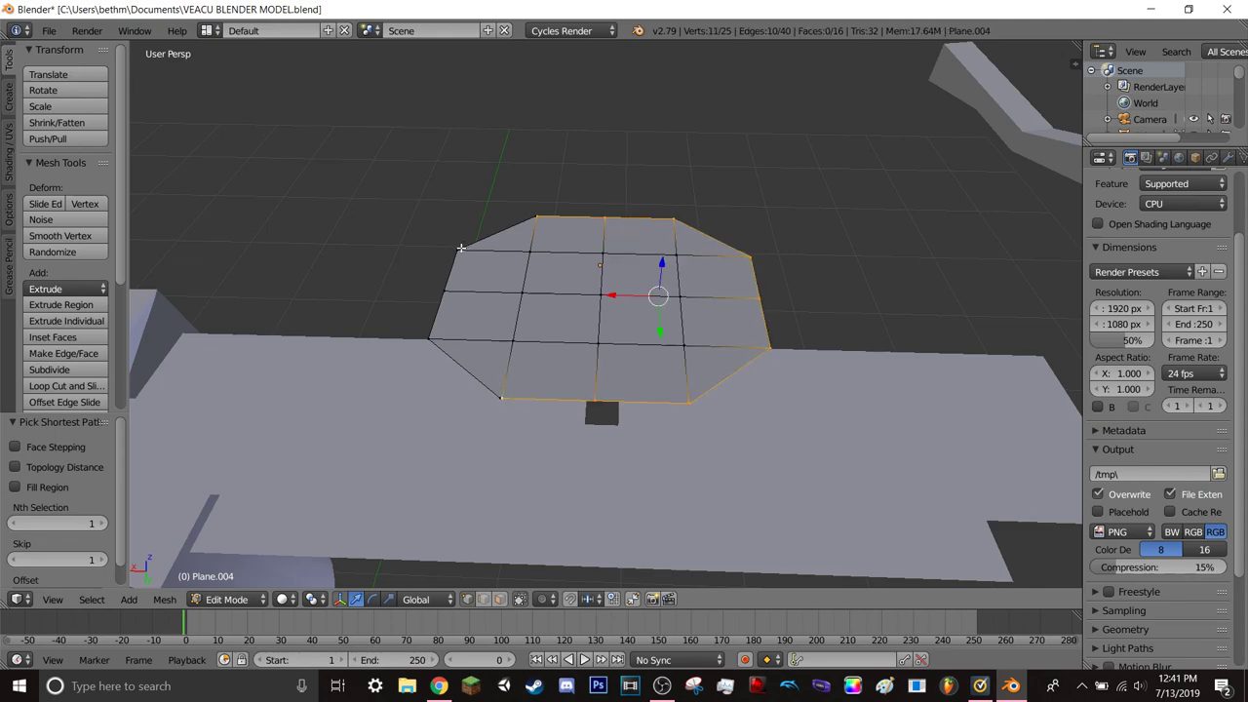
{"action": "right_click", "coordinate": [461, 248], "text": "ctrl"}
{"action": "right_click", "coordinate": [538, 216], "text": "ctrl"}
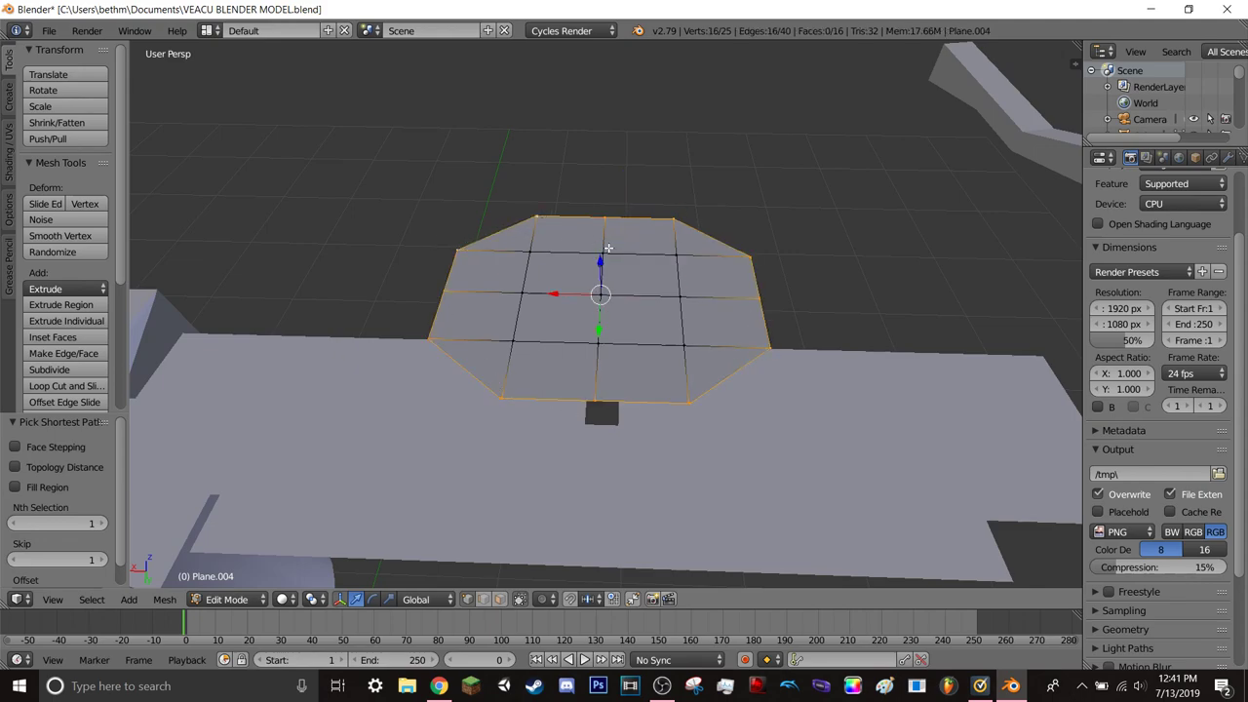
{"action": "key", "text": "e"}
{"action": "left_click", "coordinate": [603, 154]}
{"action": "key", "text": "ctrl+z"}
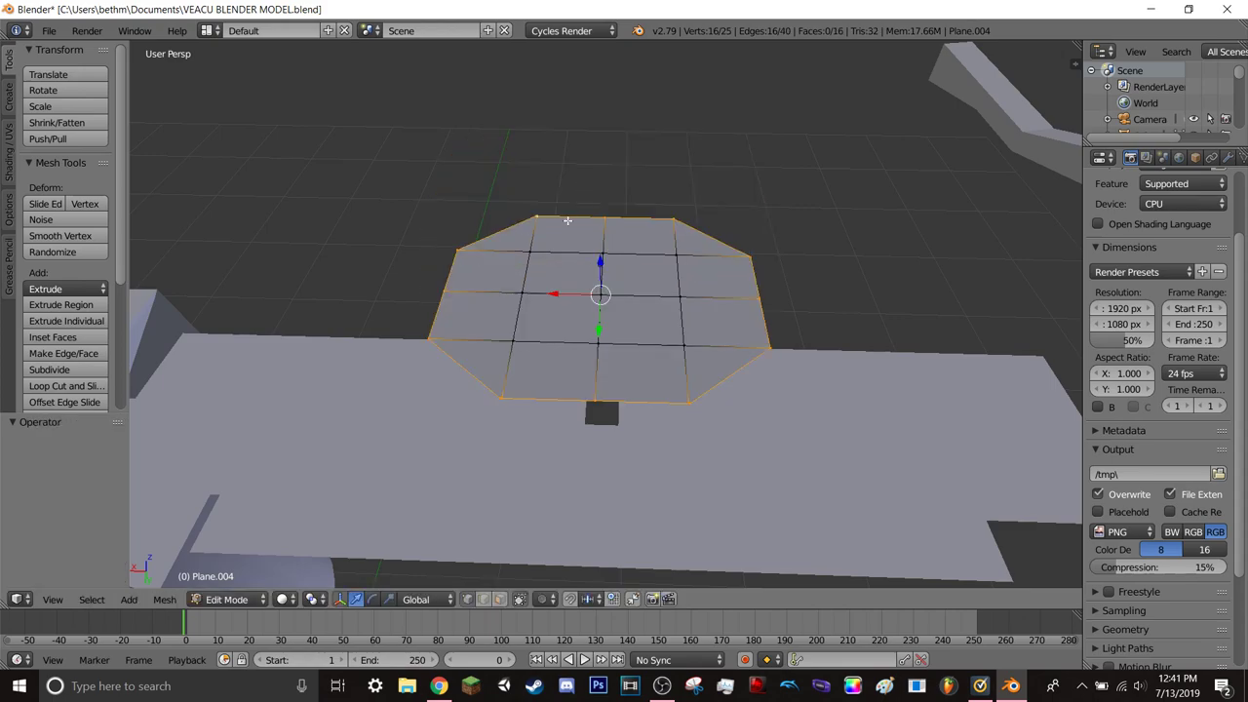
- Select all the octagon's faces, frame them, and start extruding them upward
{"action": "right_click", "coordinate": [531, 252], "text": "shift"}
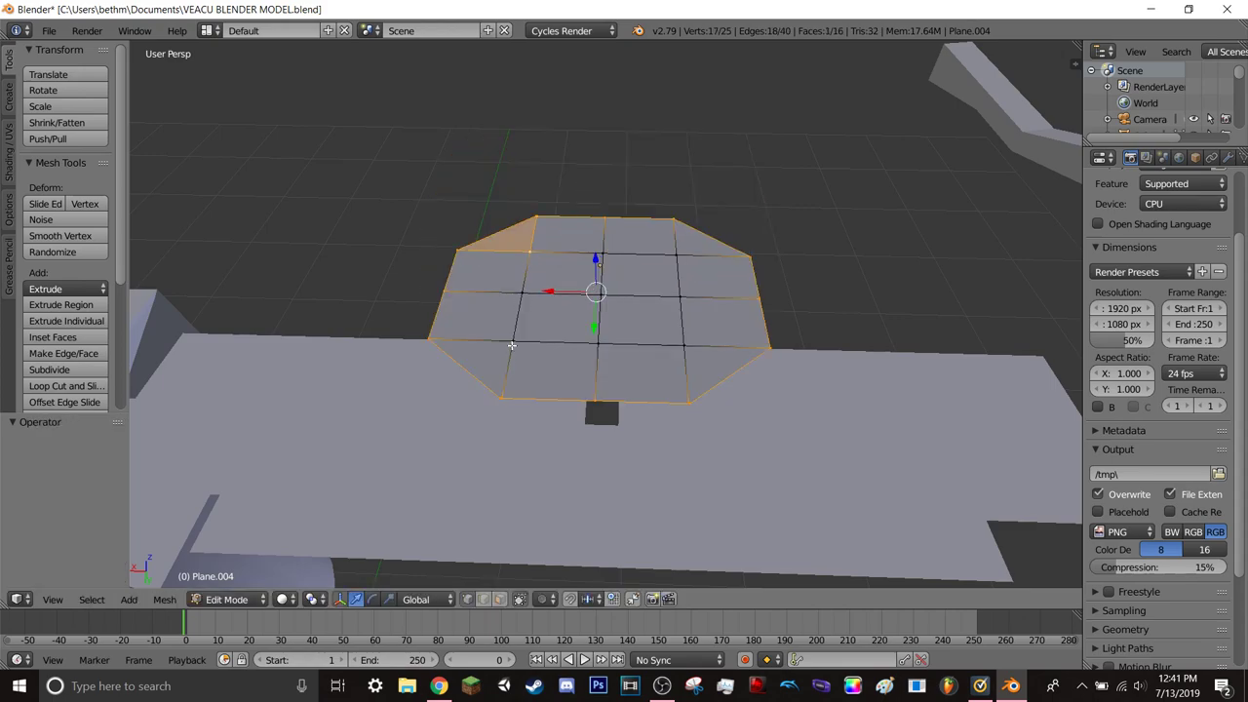
{"action": "right_click", "coordinate": [512, 346], "text": "ctrl"}
{"action": "right_click", "coordinate": [692, 344], "text": "ctrl"}
{"action": "right_click", "coordinate": [682, 259], "text": "ctrl"}
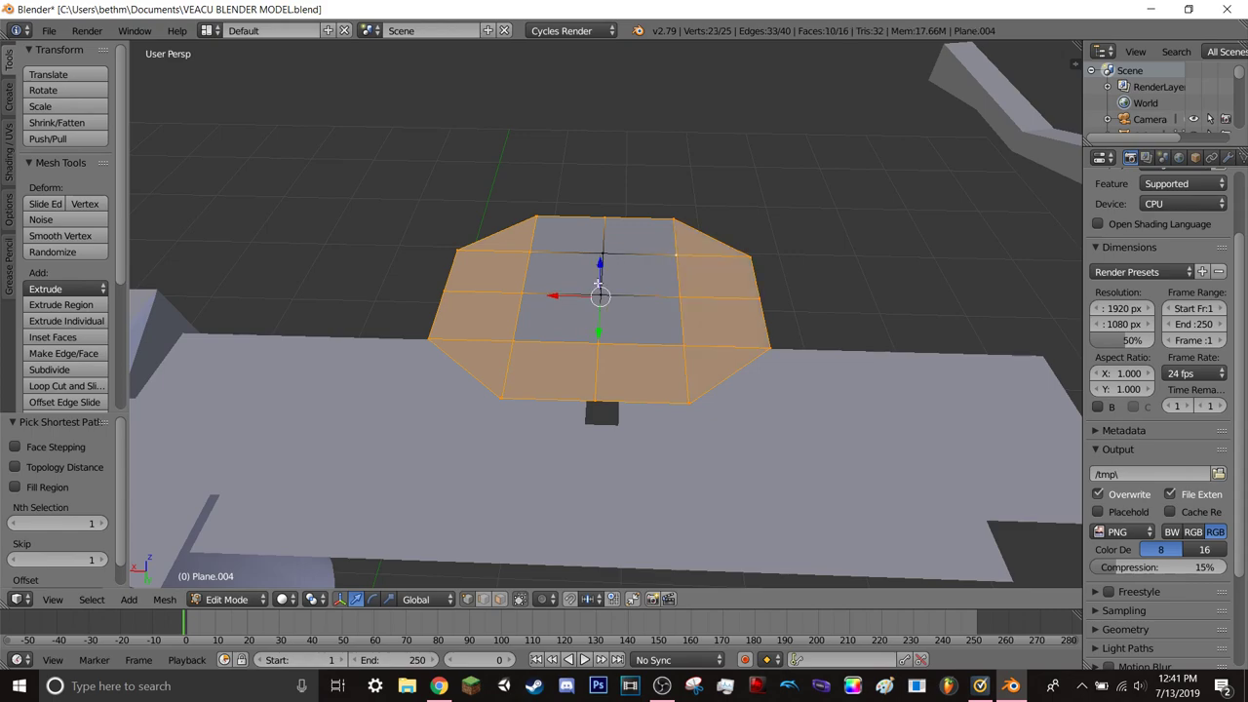
{"action": "right_click", "coordinate": [602, 253], "text": "ctrl"}
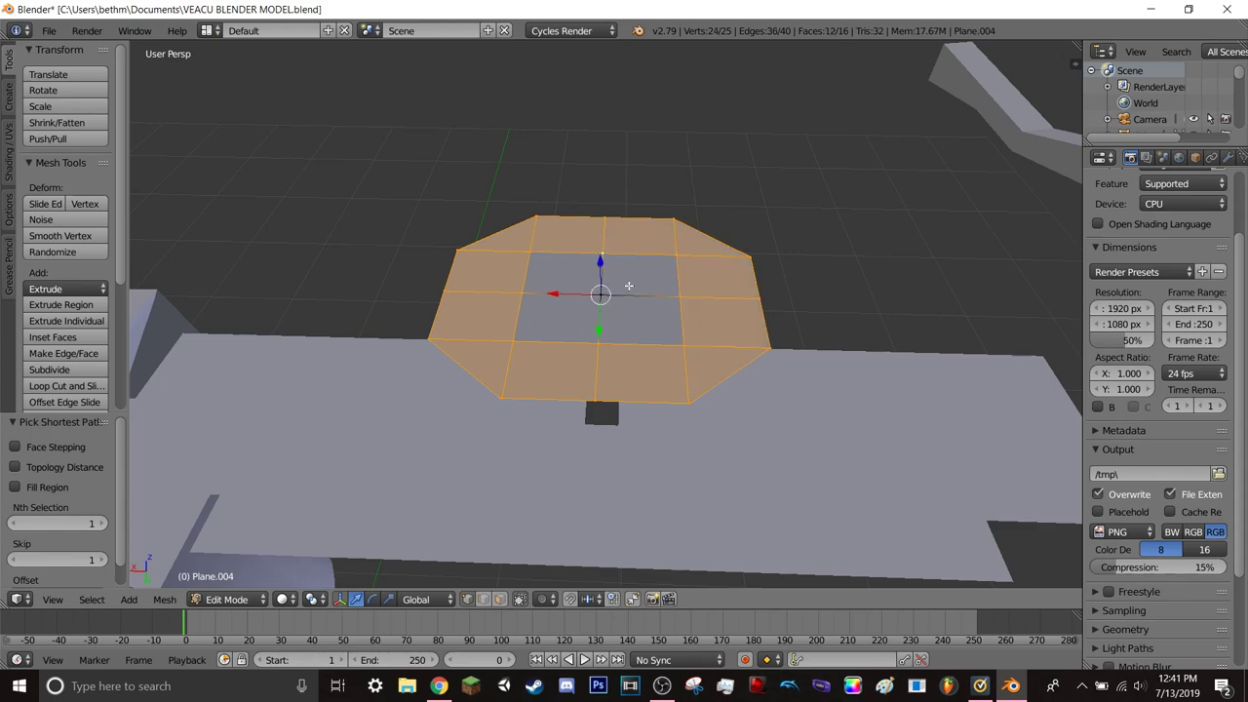
{"action": "middle_click_drag", "start_coordinate": [602, 254], "coordinate": [579, 253]}
{"action": "key", "text": "ctrl+KP_Add"}
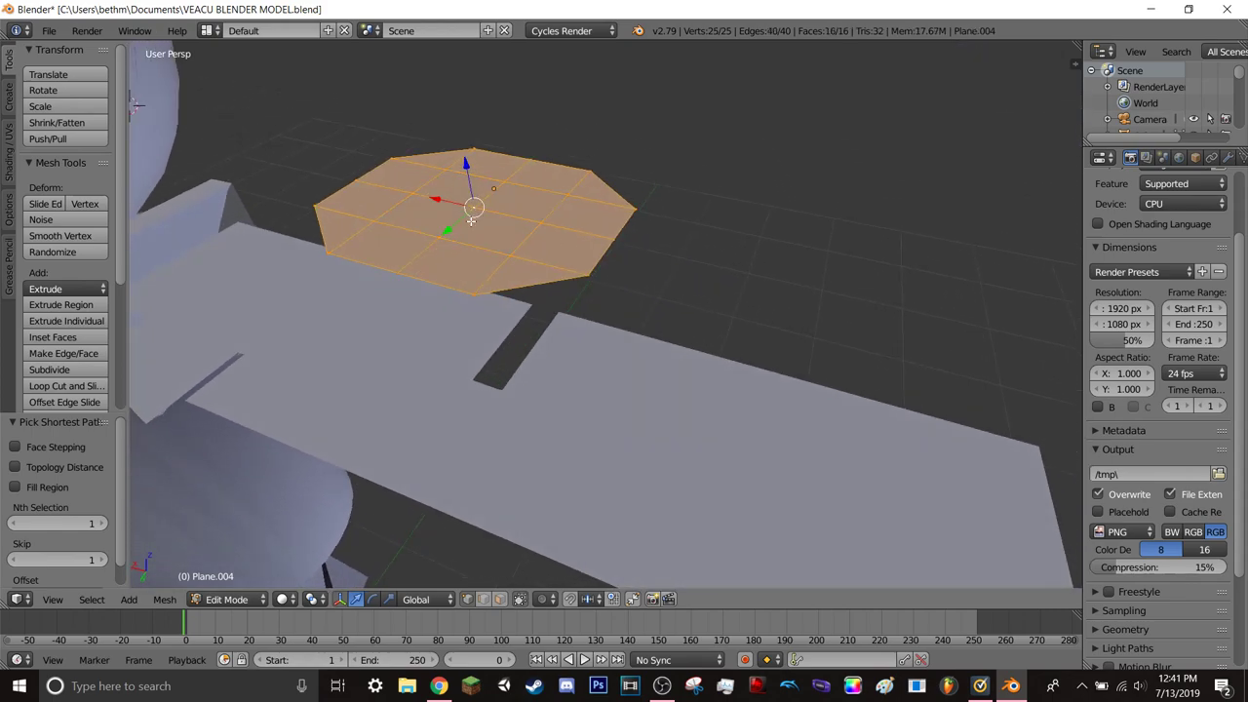
{"action": "key", "text": "KP_Decimal"}
{"action": "key", "text": "e"}
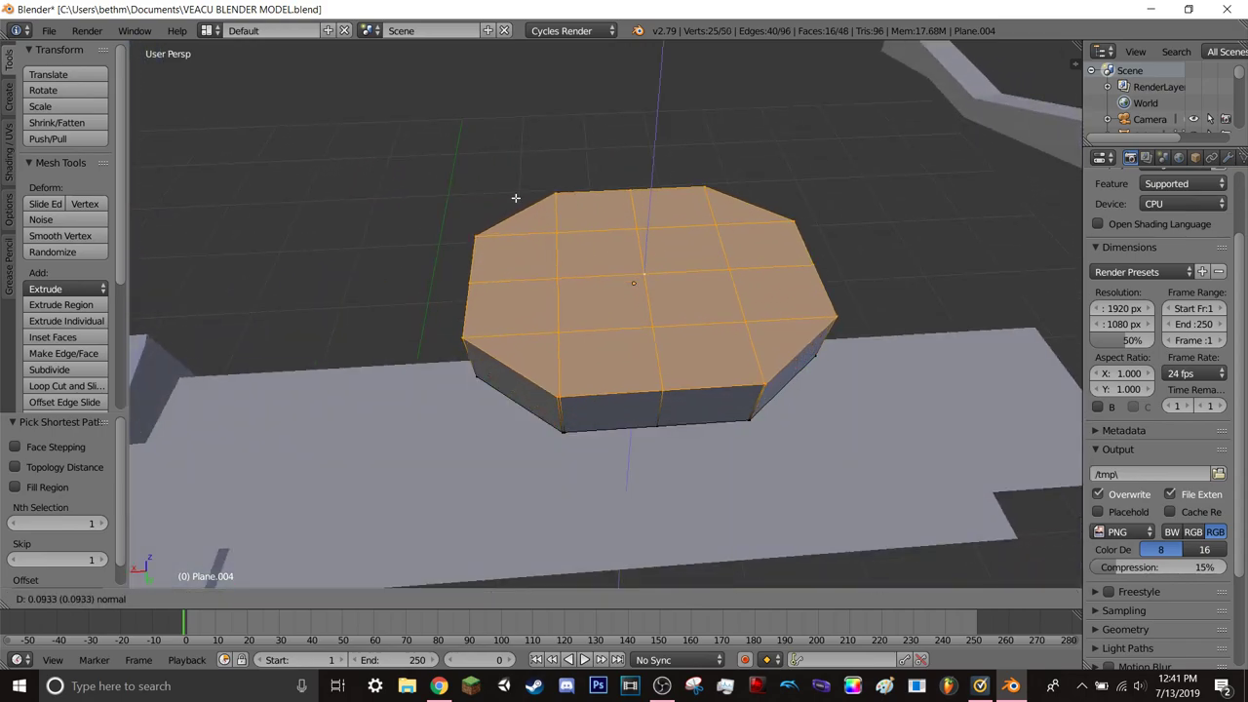
- Redo the octagon extrusion thinner, about 0.049 units, replacing the too-thick first attempt
{"action": "left_click", "coordinate": [516, 198]}
{"action": "middle_click_drag", "start_coordinate": [500, 331], "coordinate": [490, 312]}
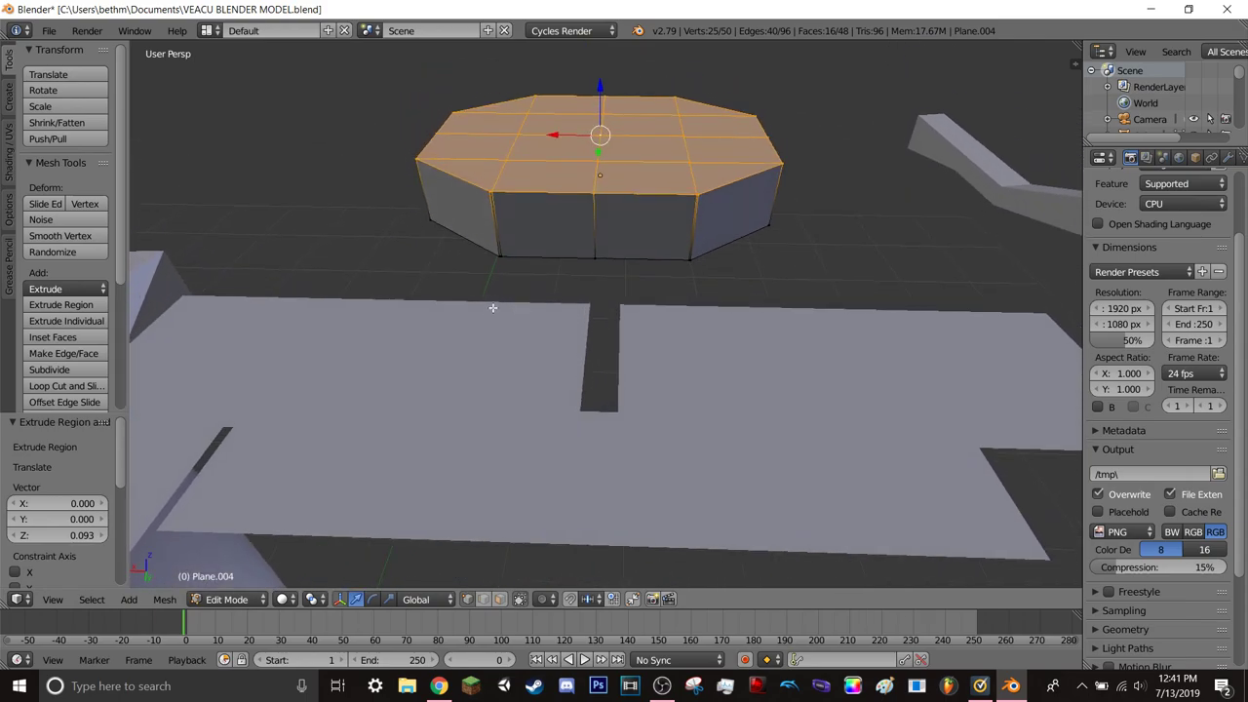
{"action": "key", "text": "ctrl+z"}
{"action": "key", "text": "e"}
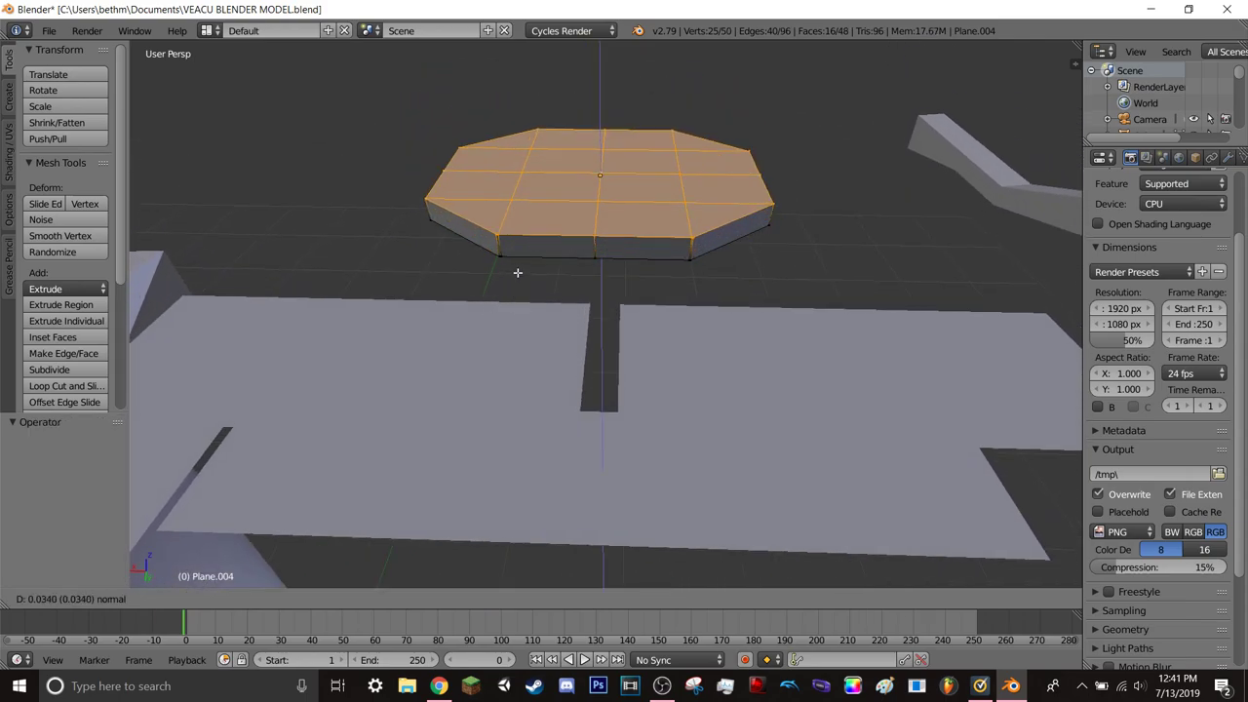
{"action": "left_click", "coordinate": [520, 263]}
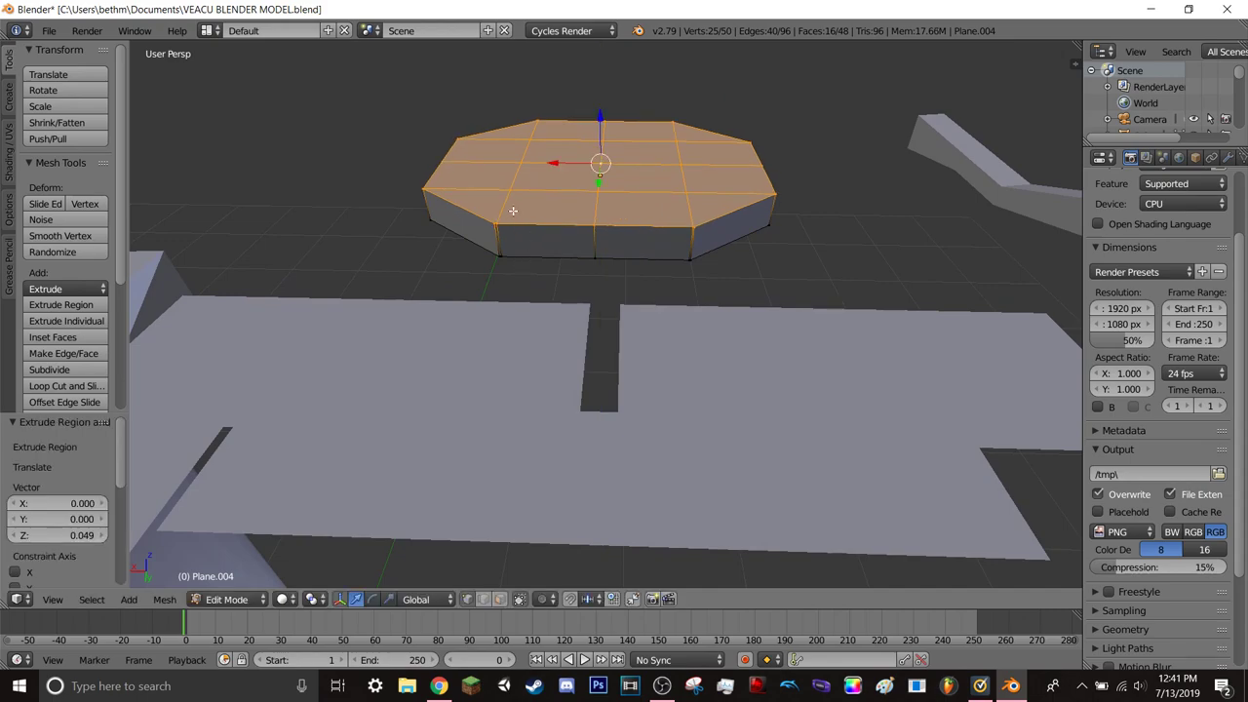
{"action": "scroll", "coordinate": [515, 208], "scroll_direction": "up", "scroll_amount": 4}
{"action": "scroll", "coordinate": [518, 206], "scroll_direction": "down", "scroll_amount": 2}
{"action": "middle_click_drag", "start_coordinate": [519, 205], "coordinate": [521, 258]}
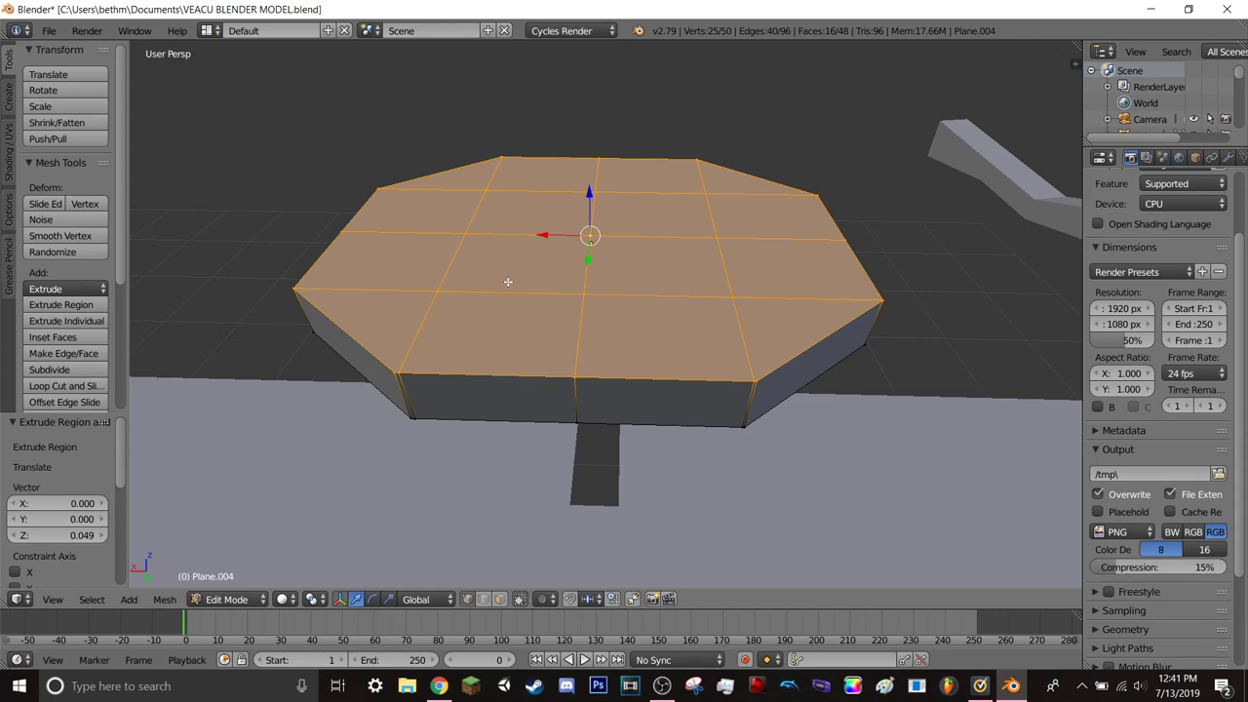
{"action": "key", "text": "ctrl+z"}
{"action": "key", "text": "ctrl+z"}
{"action": "key", "text": "ctrl+z"}
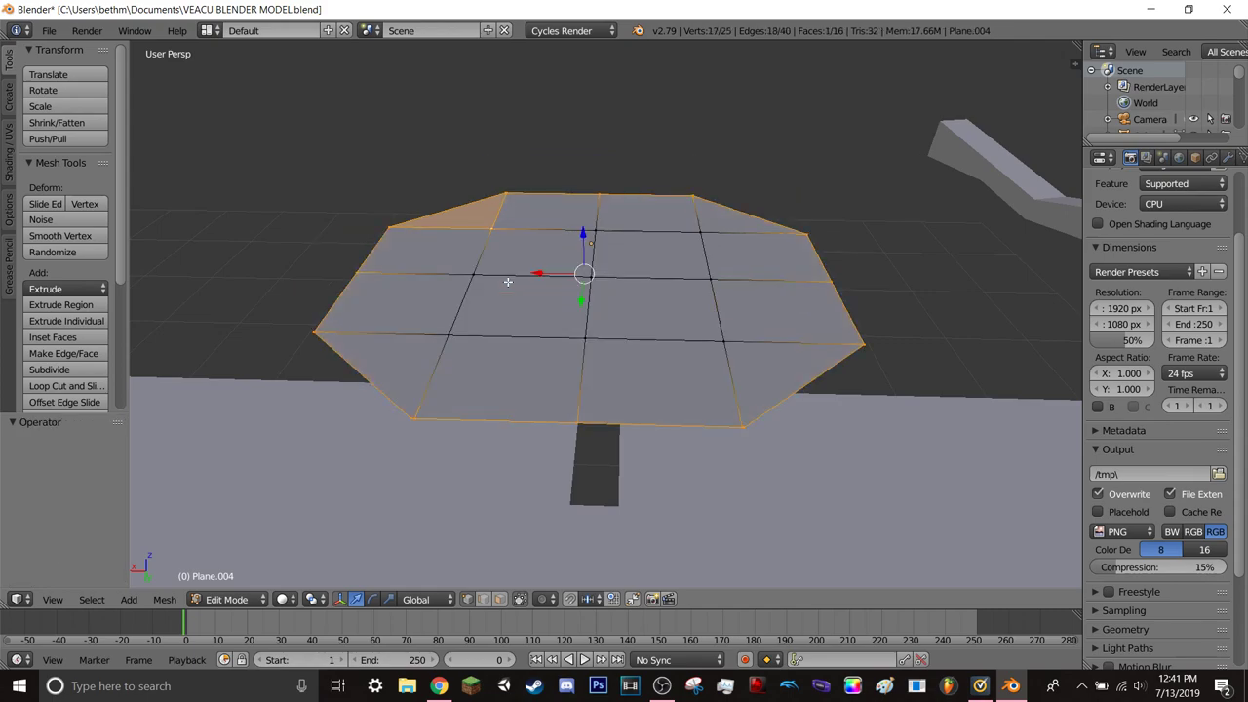
{"action": "key", "text": "ctrl+z"}
{"action": "key", "text": "ctrl+shift+z"}
{"action": "key", "text": "ctrl+shift+z"}
{"action": "key", "text": "ctrl+shift+z"}
{"action": "key", "text": "ctrl+shift+z"}
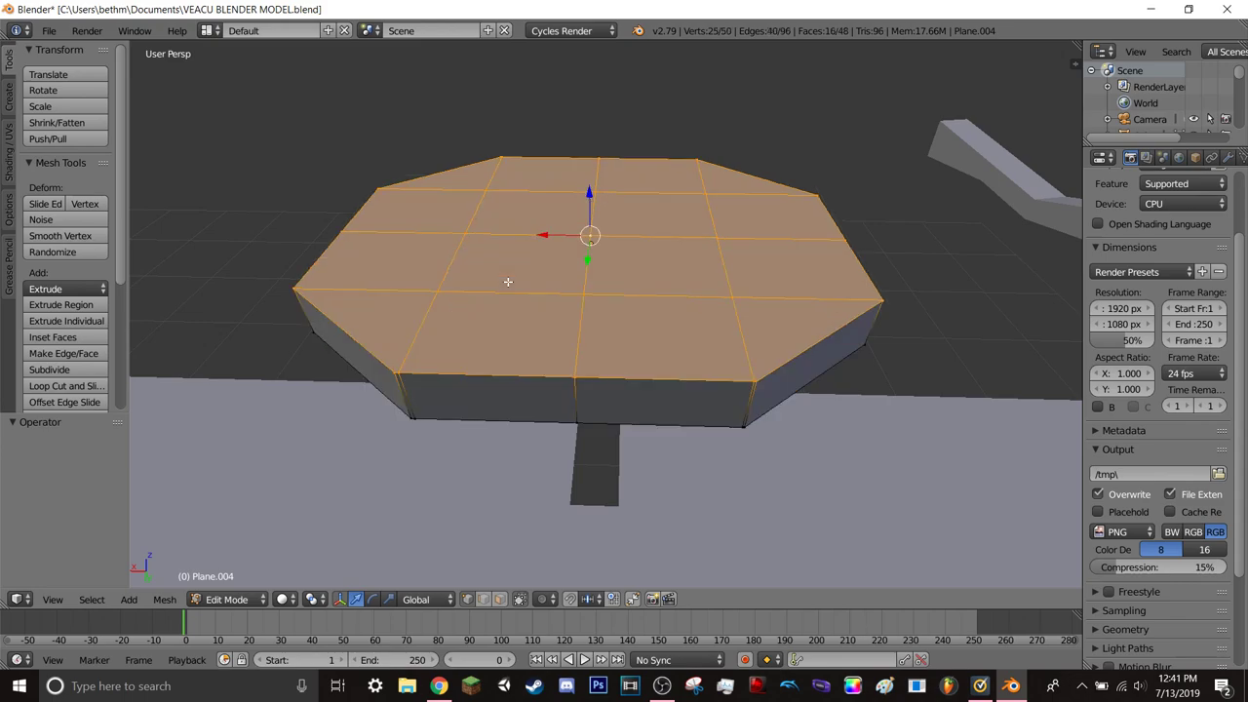
{"action": "right_click", "coordinate": [399, 370]}
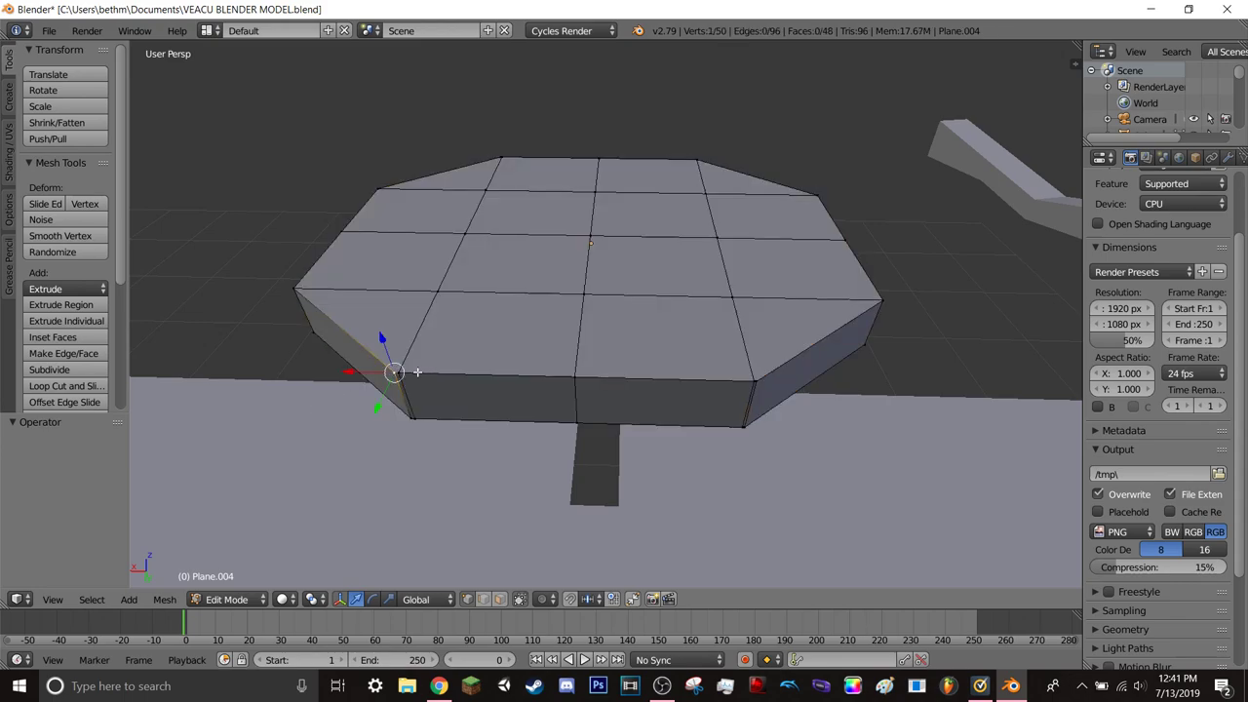
{"action": "key", "text": "g"}
{"action": "key", "text": "x"}
{"action": "left_click", "coordinate": [348, 372]}
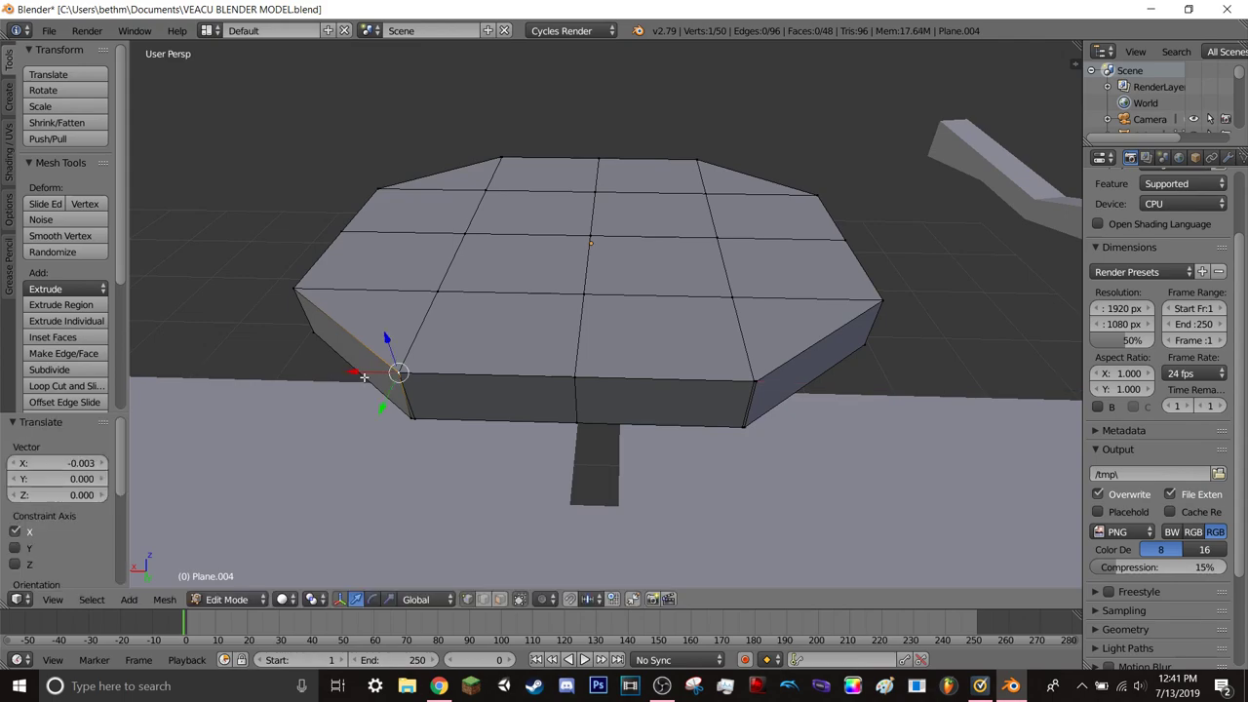
{"action": "key", "text": "ctrl+z"}
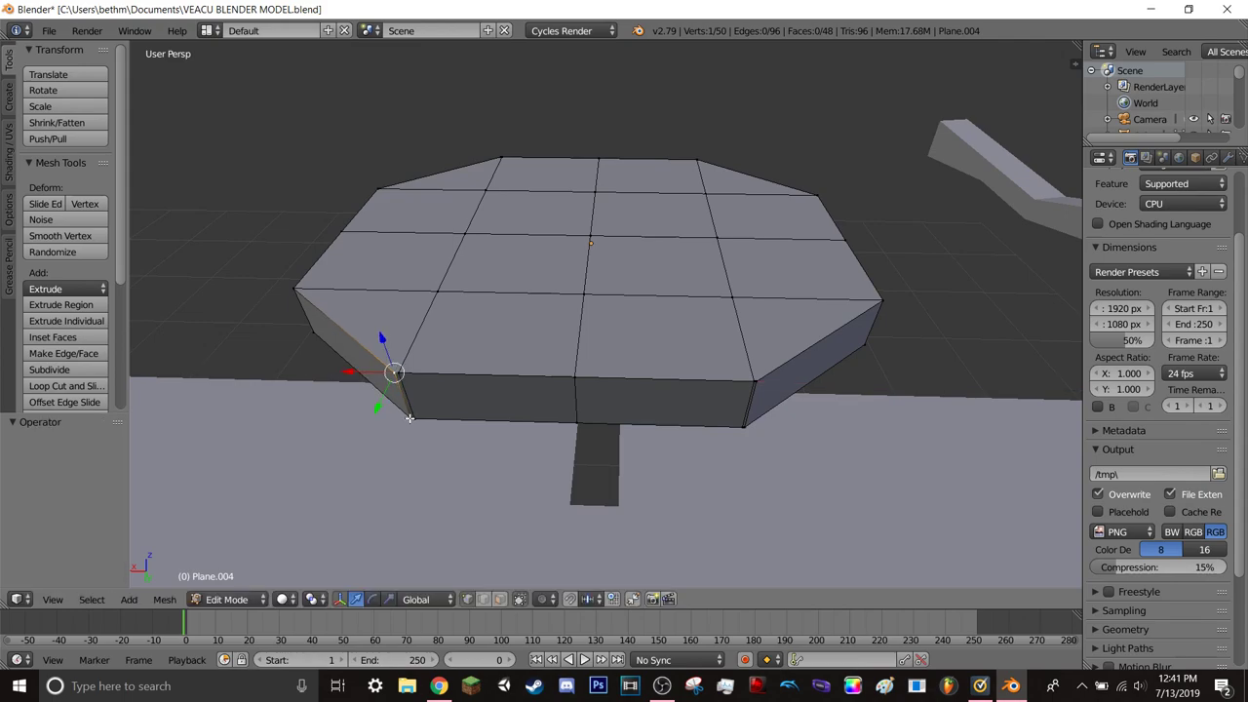
{"action": "right_click", "coordinate": [408, 418], "text": "shift"}
{"action": "left_click_drag", "start_coordinate": [356, 396], "coordinate": [364, 397]}
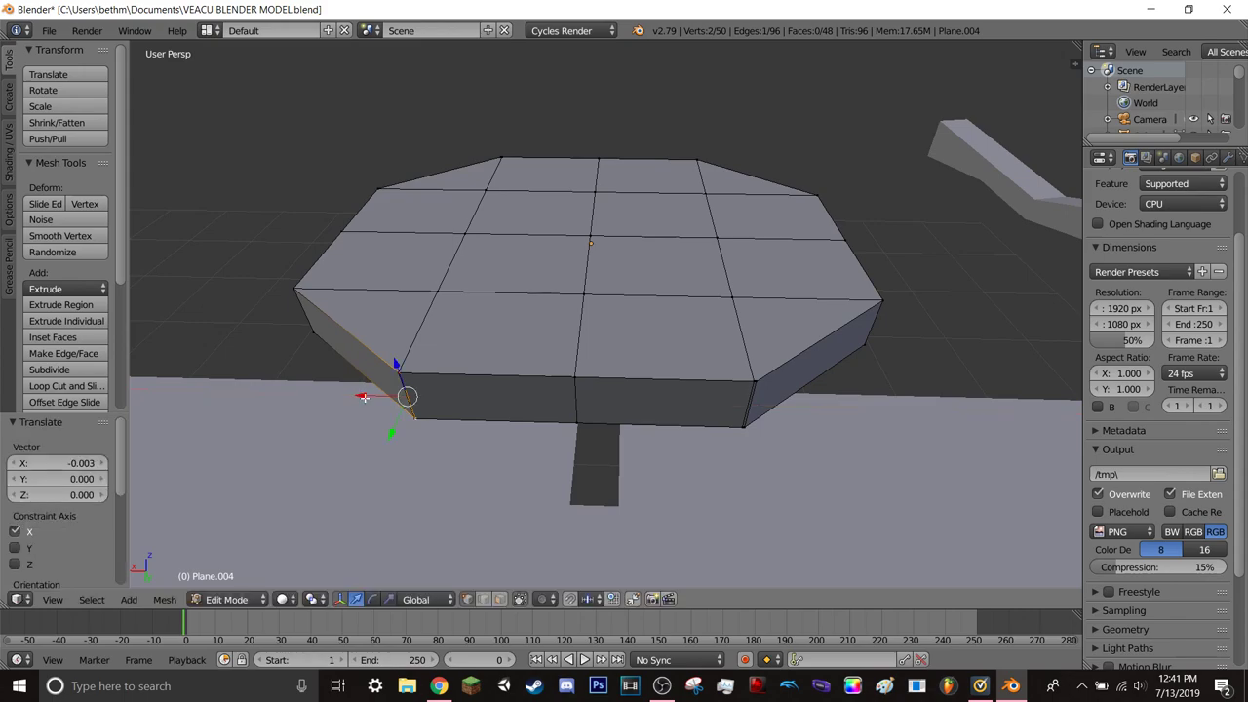
{"action": "right_click", "coordinate": [754, 382]}
{"action": "right_click", "coordinate": [747, 426], "text": "shift"}
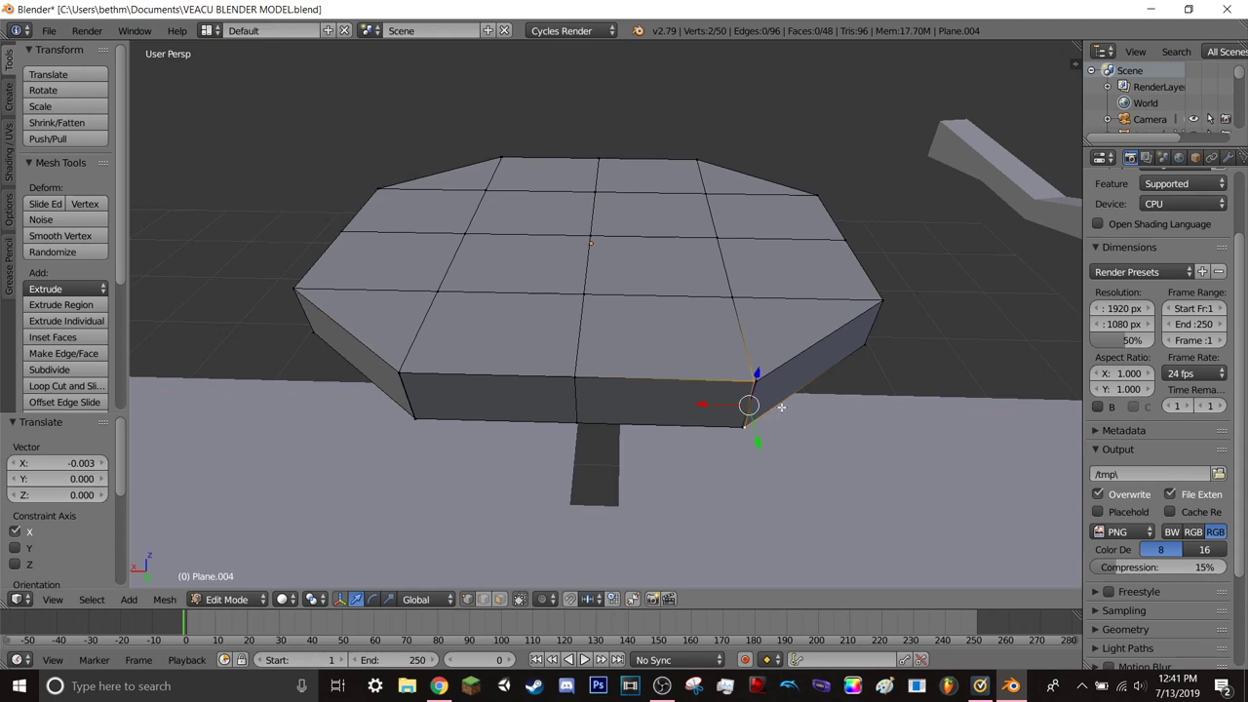
{"action": "key", "text": "x"}
{"action": "left_click", "coordinate": [781, 407]}
{"action": "key", "text": "ctrl+z"}
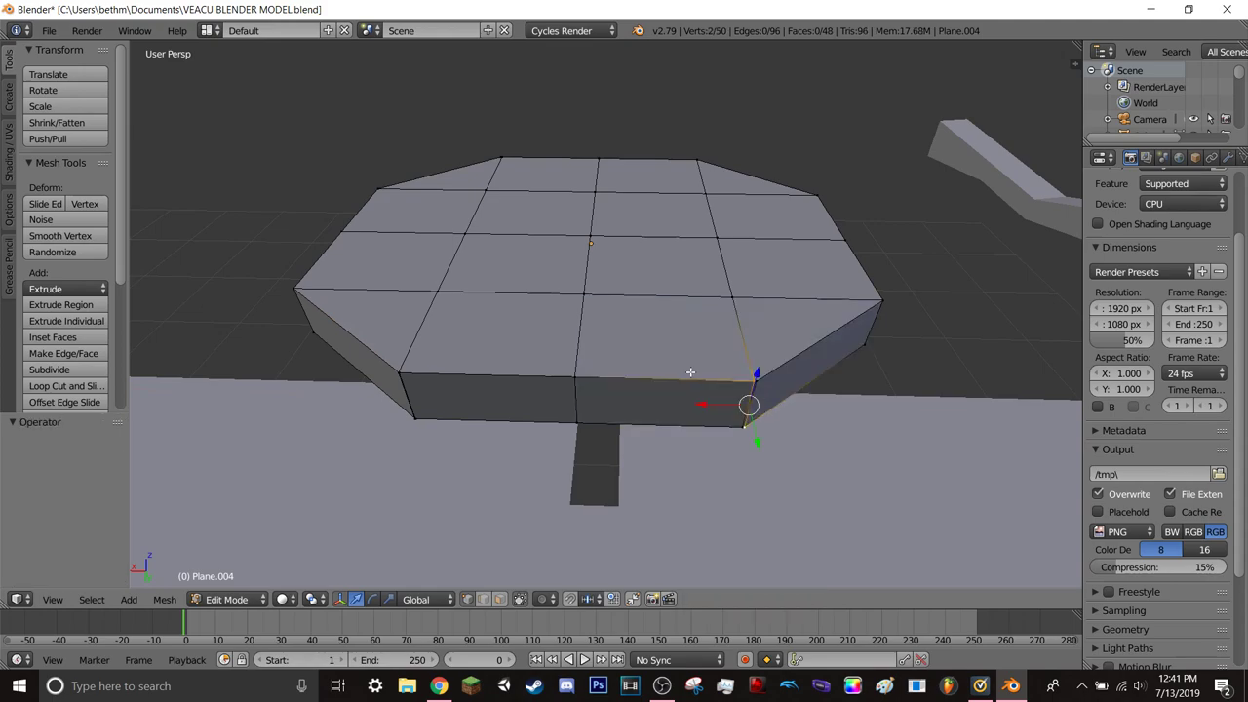
- Select the four centre faces on the slab's top and nudge them upward
{"action": "right_click", "coordinate": [437, 290]}
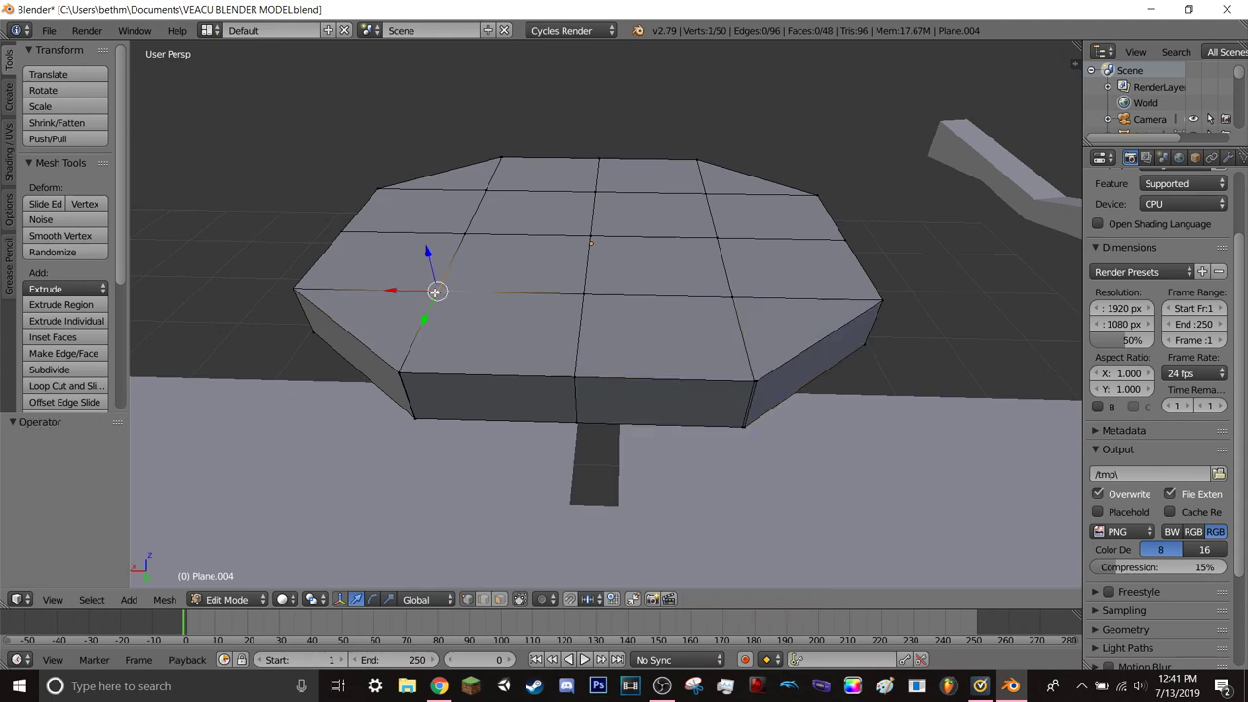
{"action": "right_click", "coordinate": [485, 191], "text": "shift"}
{"action": "right_click", "coordinate": [708, 190], "text": "shift"}
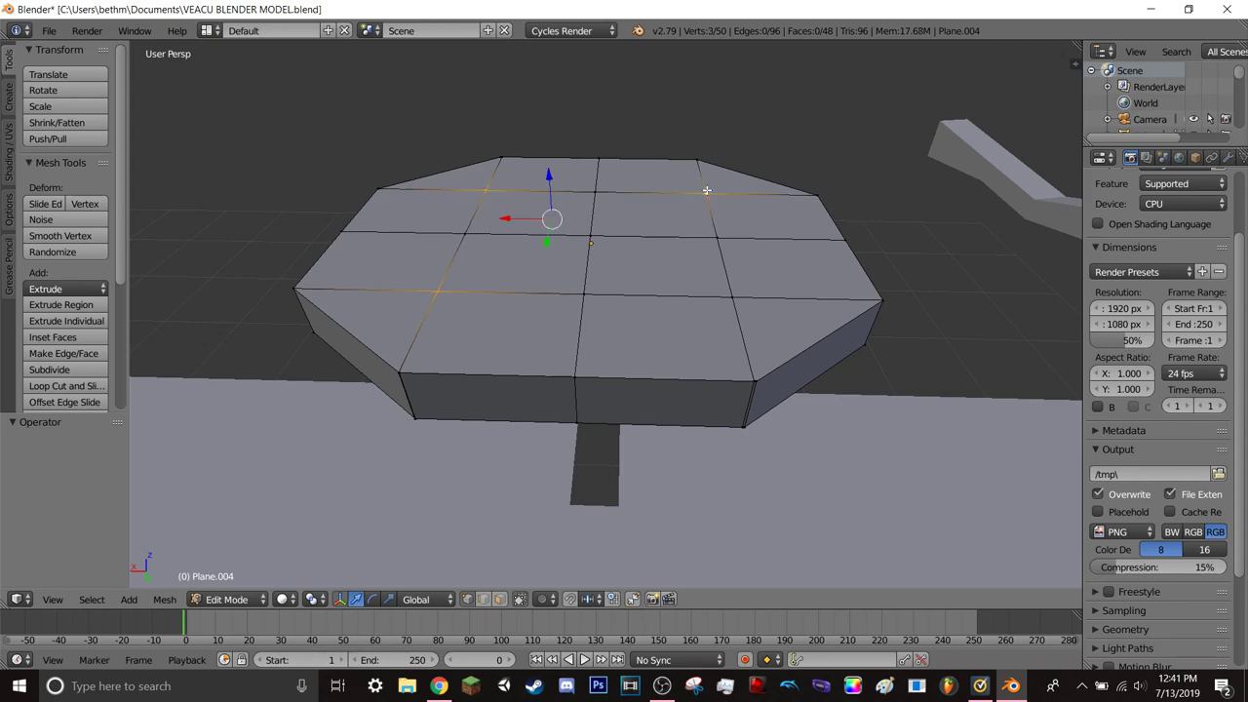
{"action": "right_click", "coordinate": [733, 298], "text": "shift"}
{"action": "right_click", "coordinate": [590, 235], "text": "shift"}
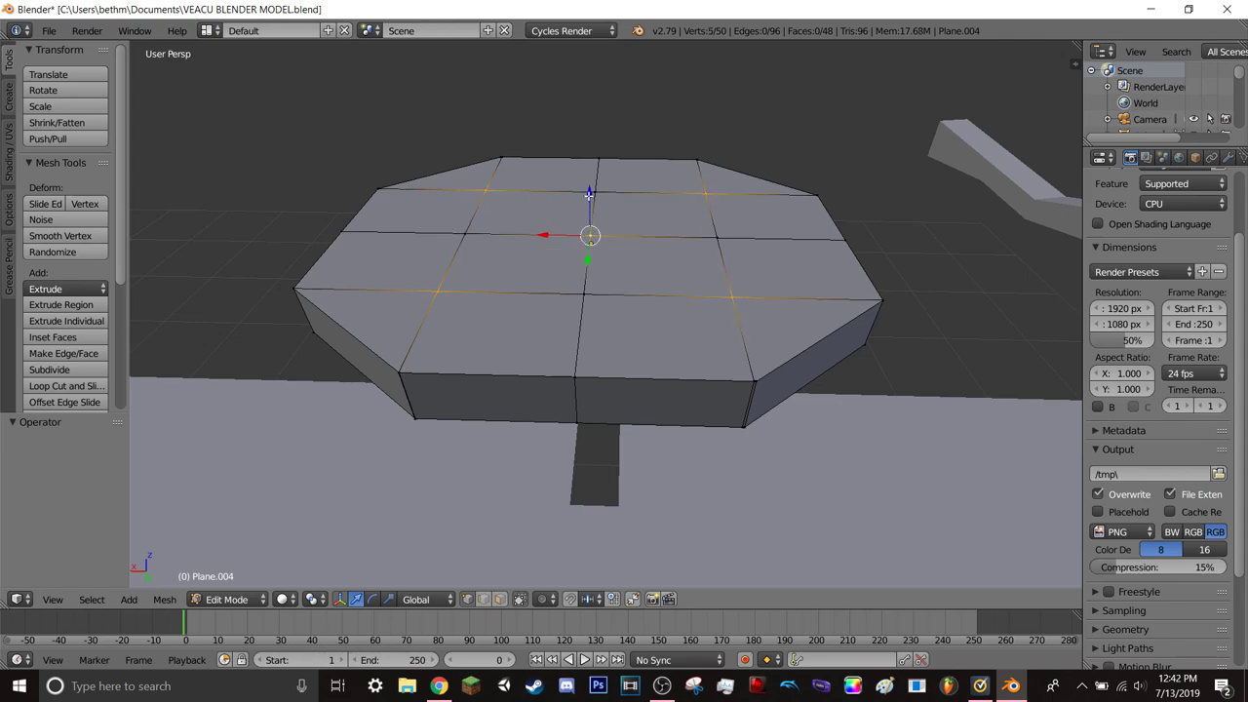
{"action": "key", "text": "Tab"}
{"action": "key", "text": "Tab"}
{"action": "right_click", "coordinate": [596, 192], "text": "shift"}
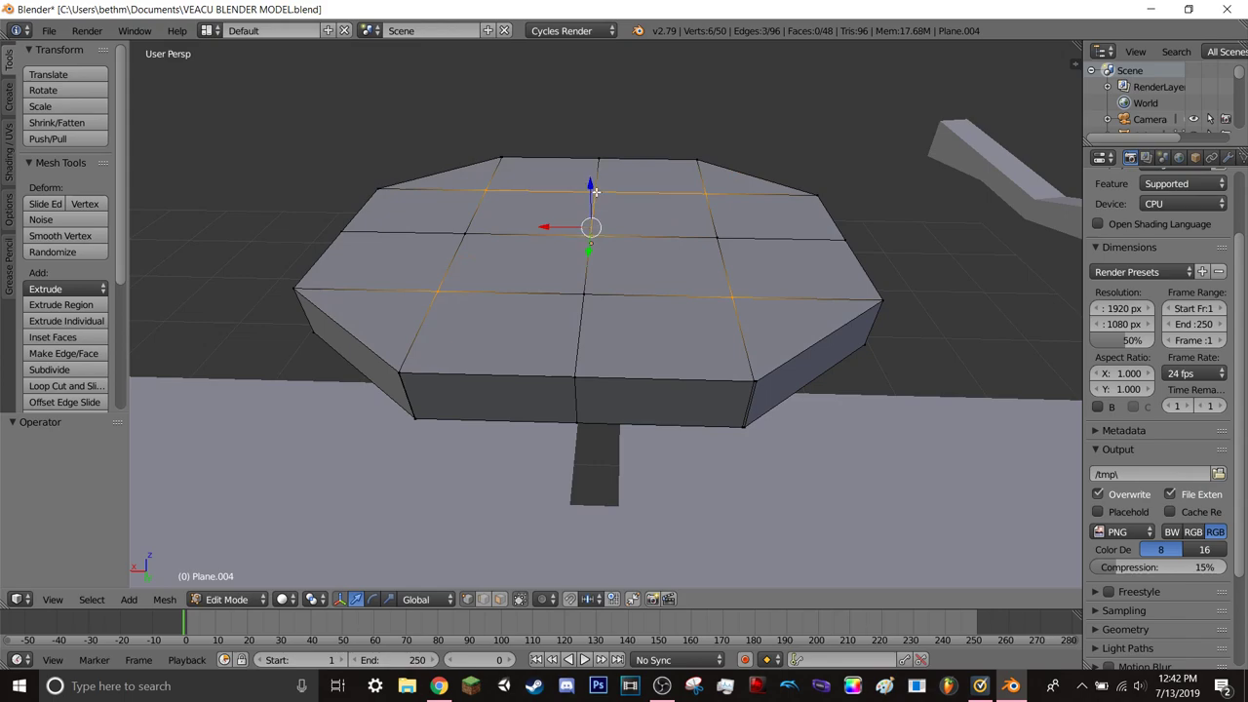
{"action": "right_click", "coordinate": [581, 297], "text": "shift"}
{"action": "right_click", "coordinate": [465, 238], "text": "shift"}
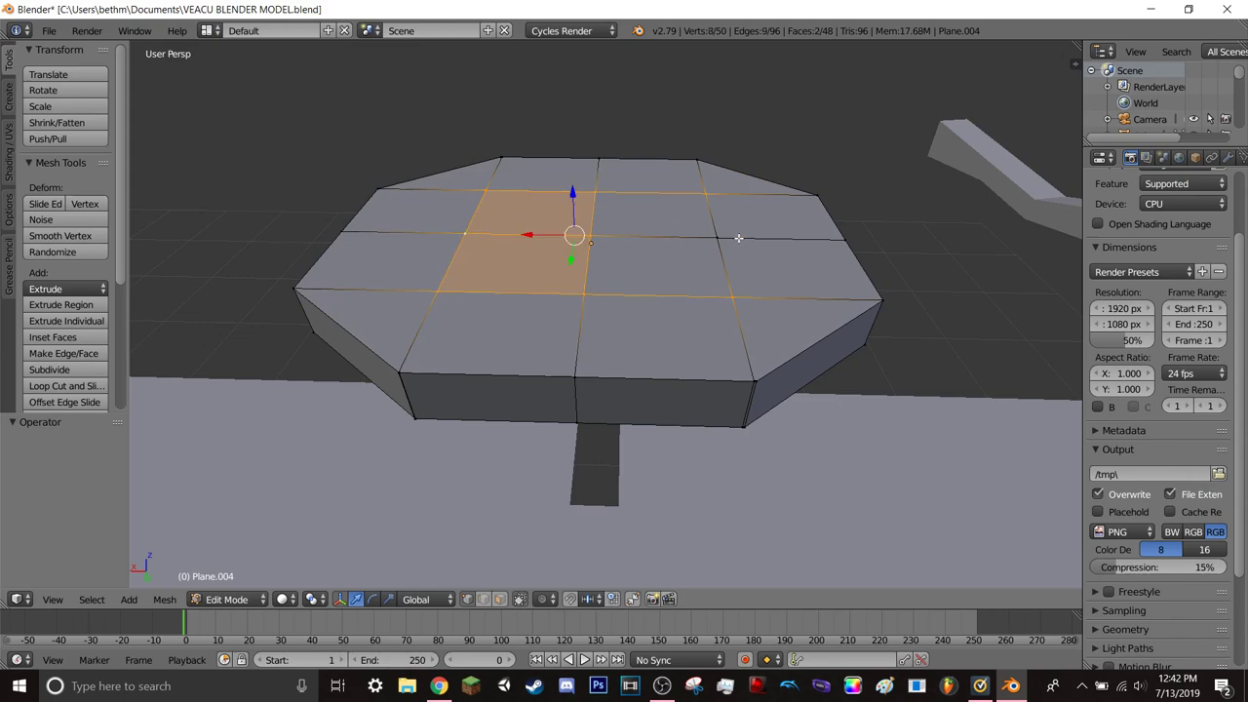
{"action": "right_click", "coordinate": [718, 237], "text": "shift"}
{"action": "mouse_move", "coordinate": [585, 193]}
{"action": "left_mouse_down"}
{"action": "mouse_move", "coordinate": [588, 123]}
{"action": "mouse_move", "coordinate": [589, 198]}
{"action": "left_mouse_up"}
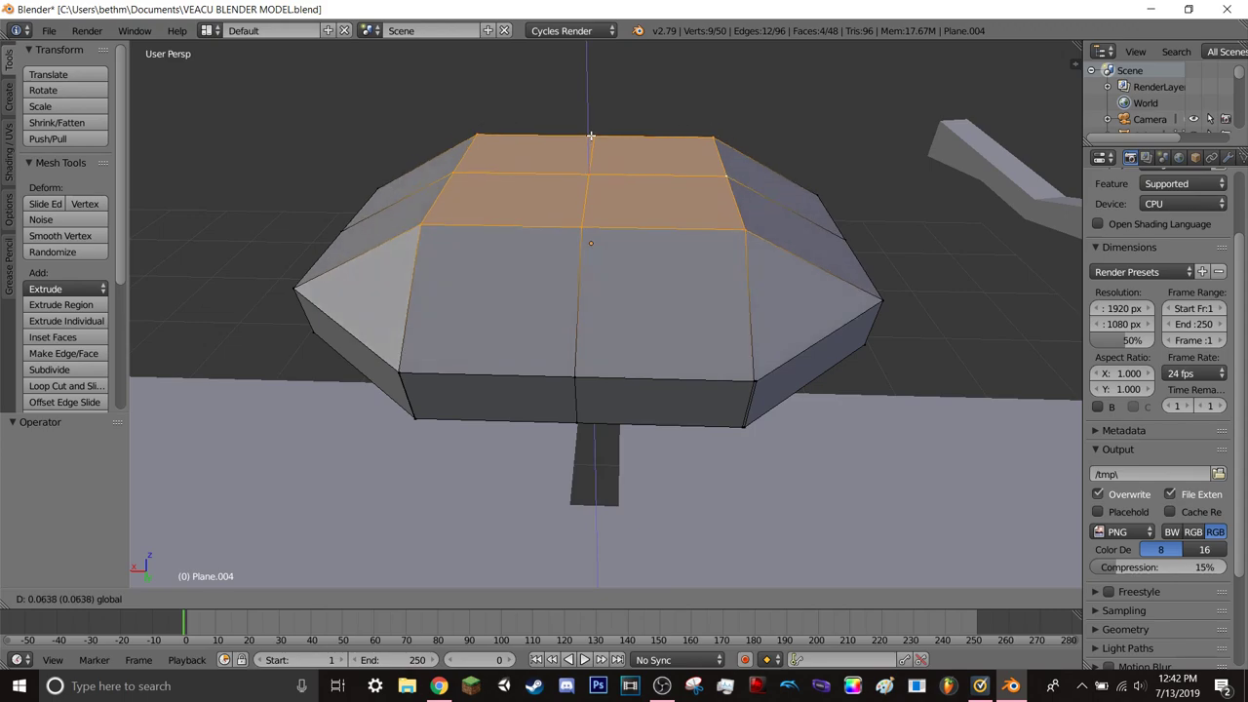
- Raise the top centre vertex, then lift the middle ridge path 0.02 along Z
{"action": "right_click", "coordinate": [589, 197]}
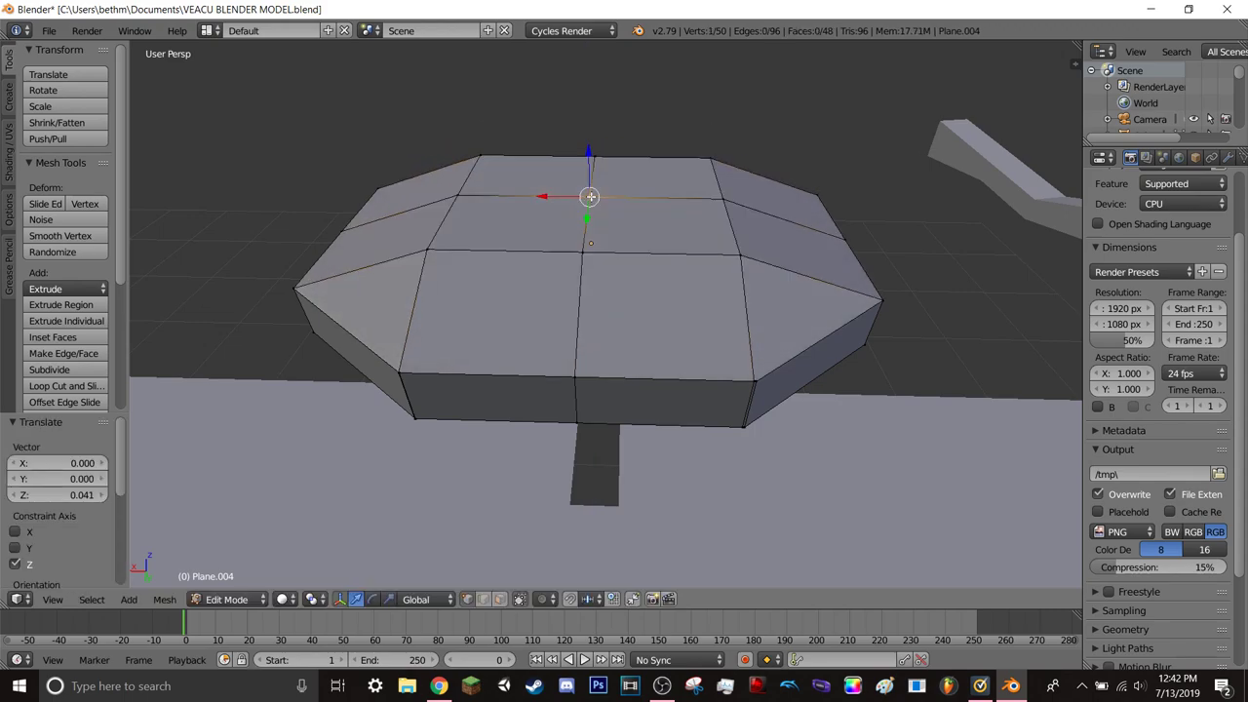
{"action": "left_click_drag", "start_coordinate": [588, 151], "coordinate": [588, 125]}
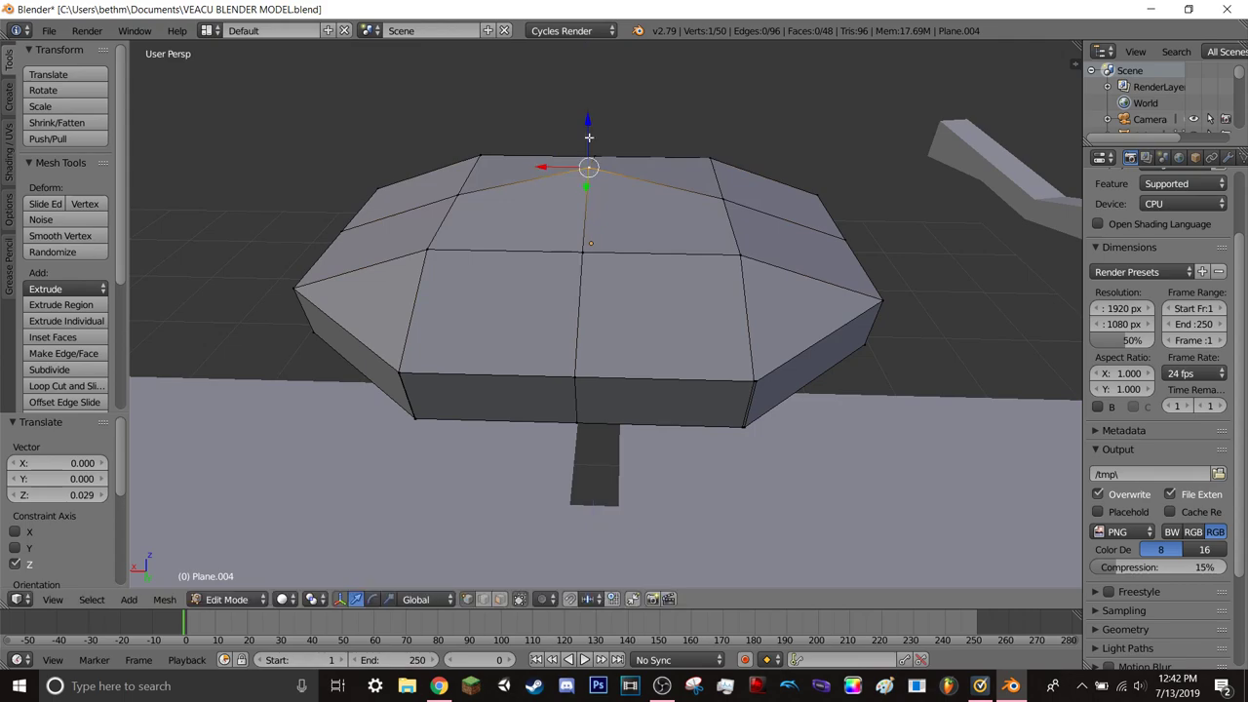
{"action": "mouse_move", "coordinate": [588, 125]}
{"action": "middle_mouse_down"}
{"action": "mouse_move", "coordinate": [582, 157]}
{"action": "mouse_move", "coordinate": [847, 126]}
{"action": "middle_mouse_up"}
{"action": "right_click", "coordinate": [686, 223]}
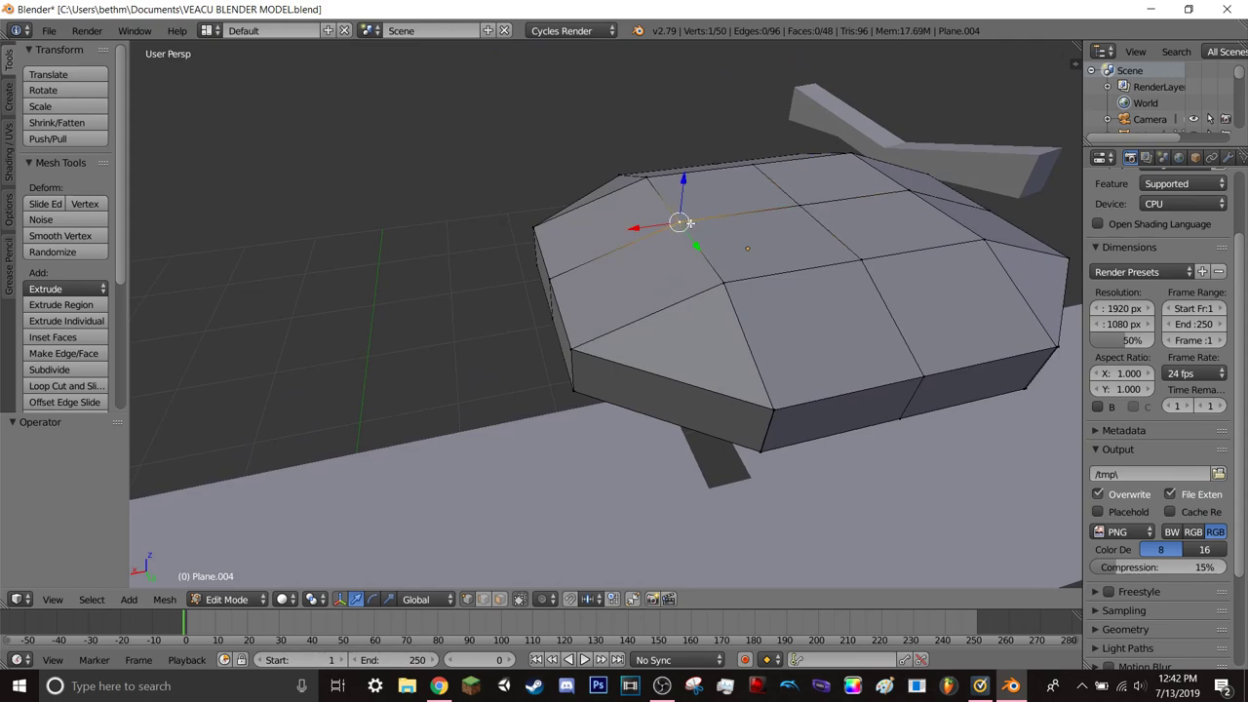
{"action": "right_click", "coordinate": [906, 190], "text": "ctrl"}
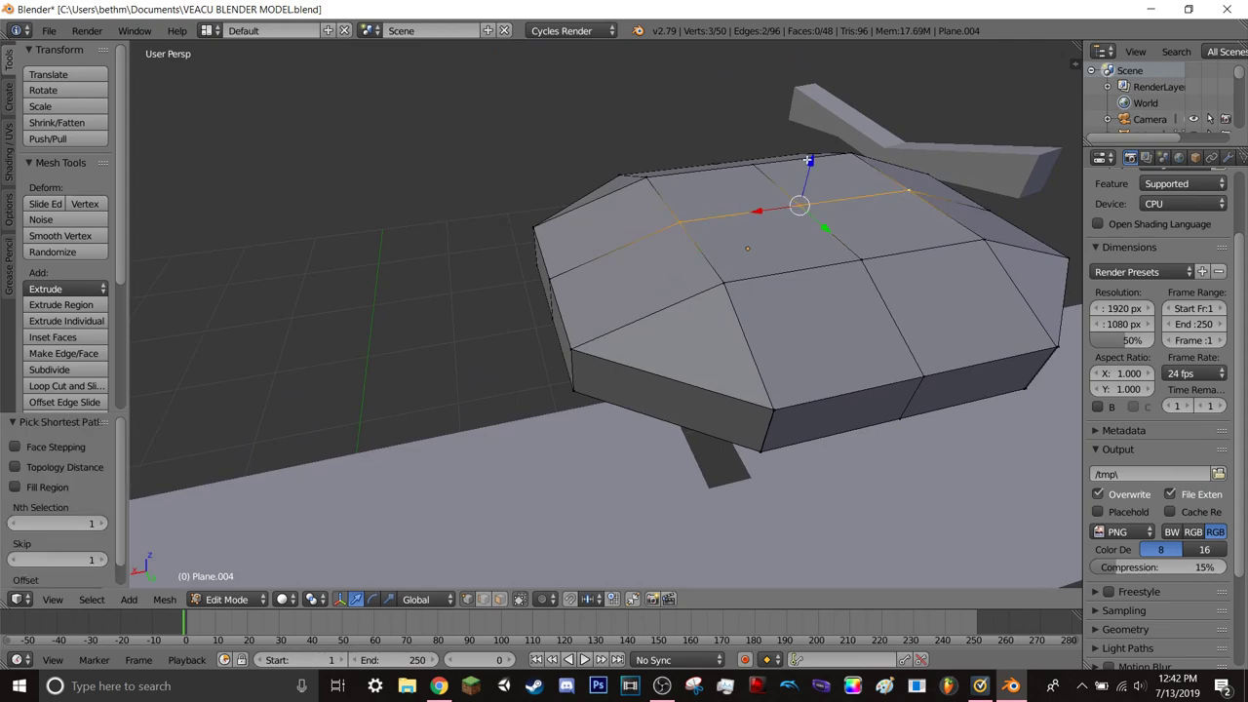
{"action": "left_click_drag", "start_coordinate": [808, 160], "coordinate": [807, 154]}
{"action": "scroll", "coordinate": [862, 172], "scroll_direction": "up", "scroll_amount": 4}
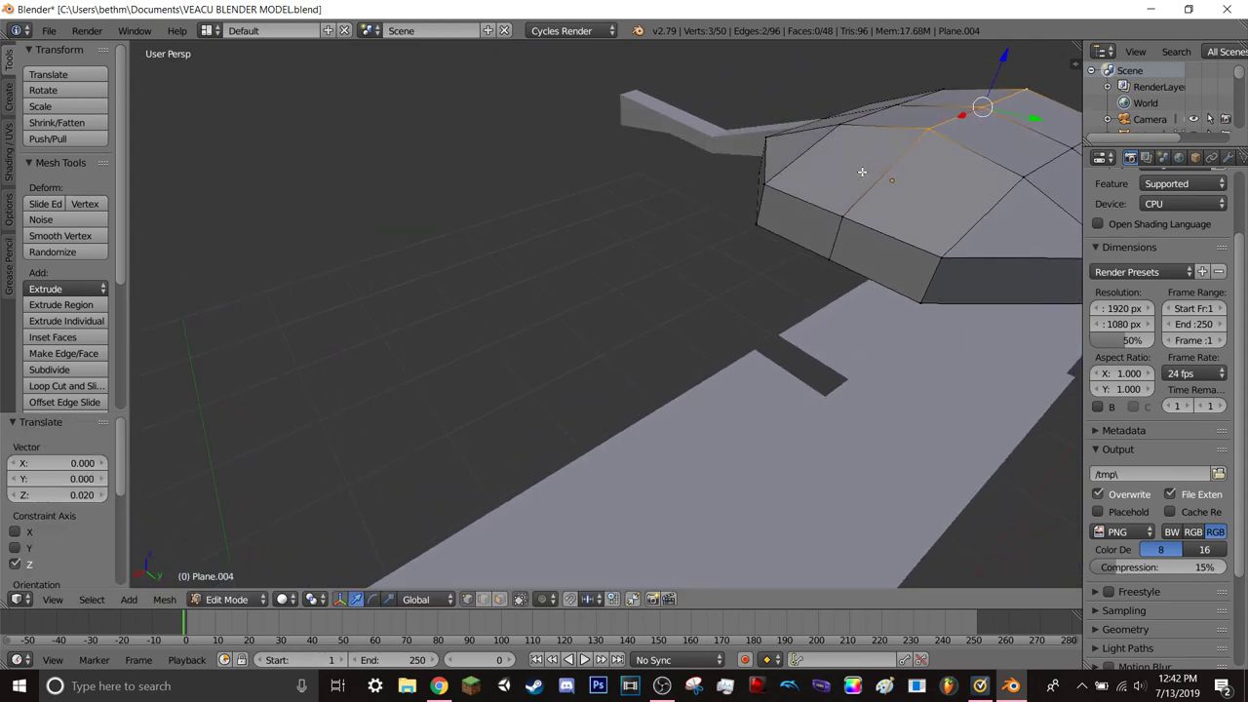
{"action": "mouse_move", "coordinate": [862, 171]}
{"action": "middle_mouse_down"}
{"action": "mouse_move", "coordinate": [768, 173]}
{"action": "mouse_move", "coordinate": [795, 180]}
{"action": "middle_mouse_up"}
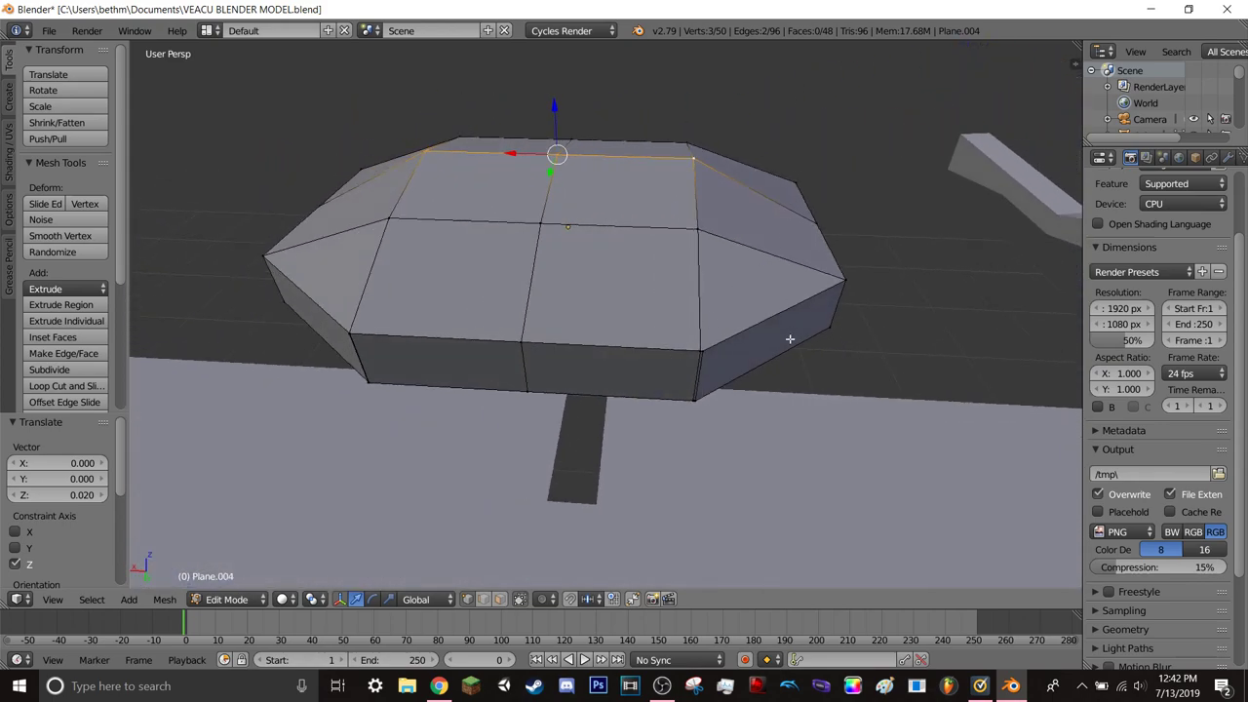
{"action": "right_click", "coordinate": [829, 321]}
{"action": "key", "text": "KP_Decimal"}
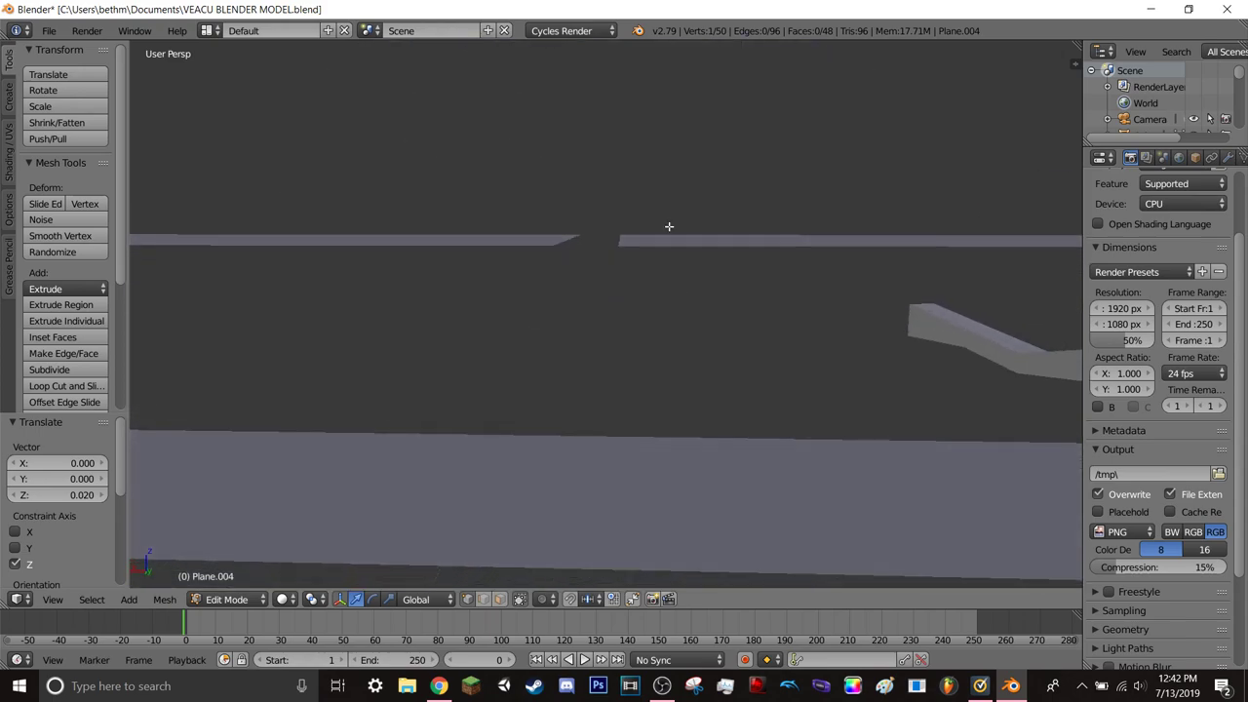
- Orbit beneath the slab and box-select its underside faces in two passes
{"action": "scroll", "coordinate": [652, 404], "scroll_direction": "down", "scroll_amount": 5}
{"action": "middle_click_drag", "start_coordinate": [653, 404], "coordinate": [636, 448]}
{"action": "middle_click_drag", "start_coordinate": [642, 380], "coordinate": [637, 375]}
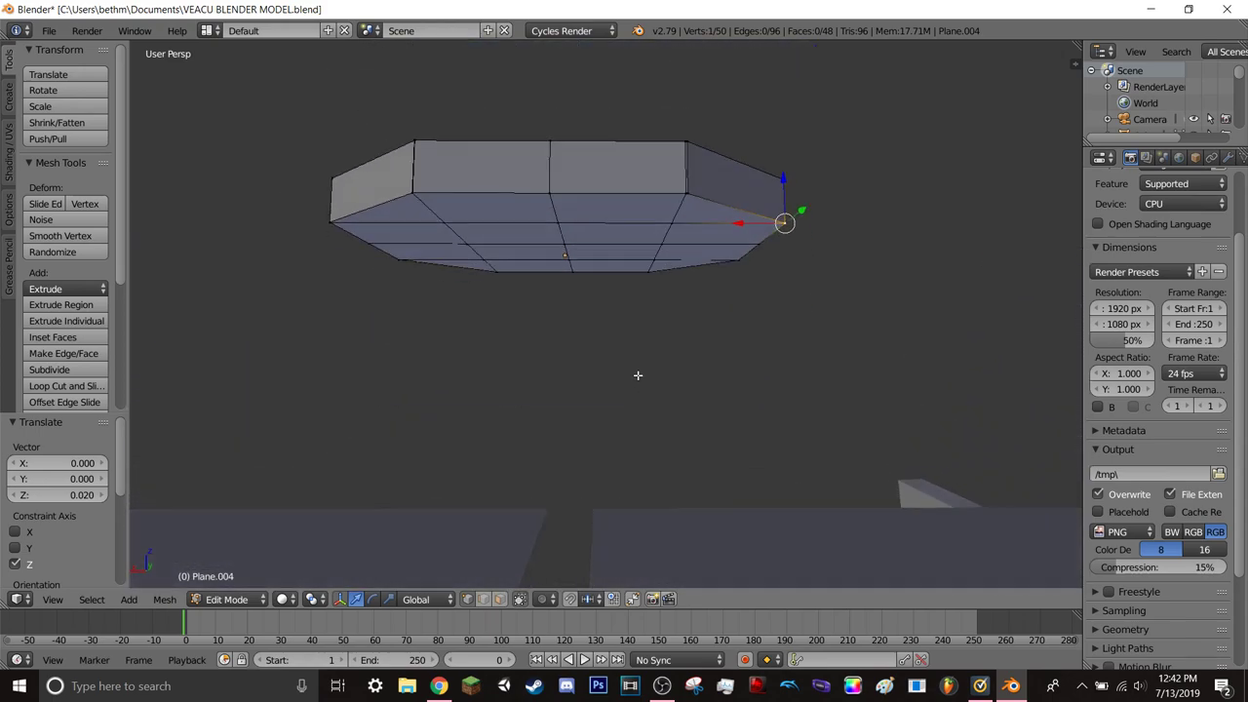
{"action": "middle_click_drag", "start_coordinate": [477, 285], "coordinate": [468, 270]}
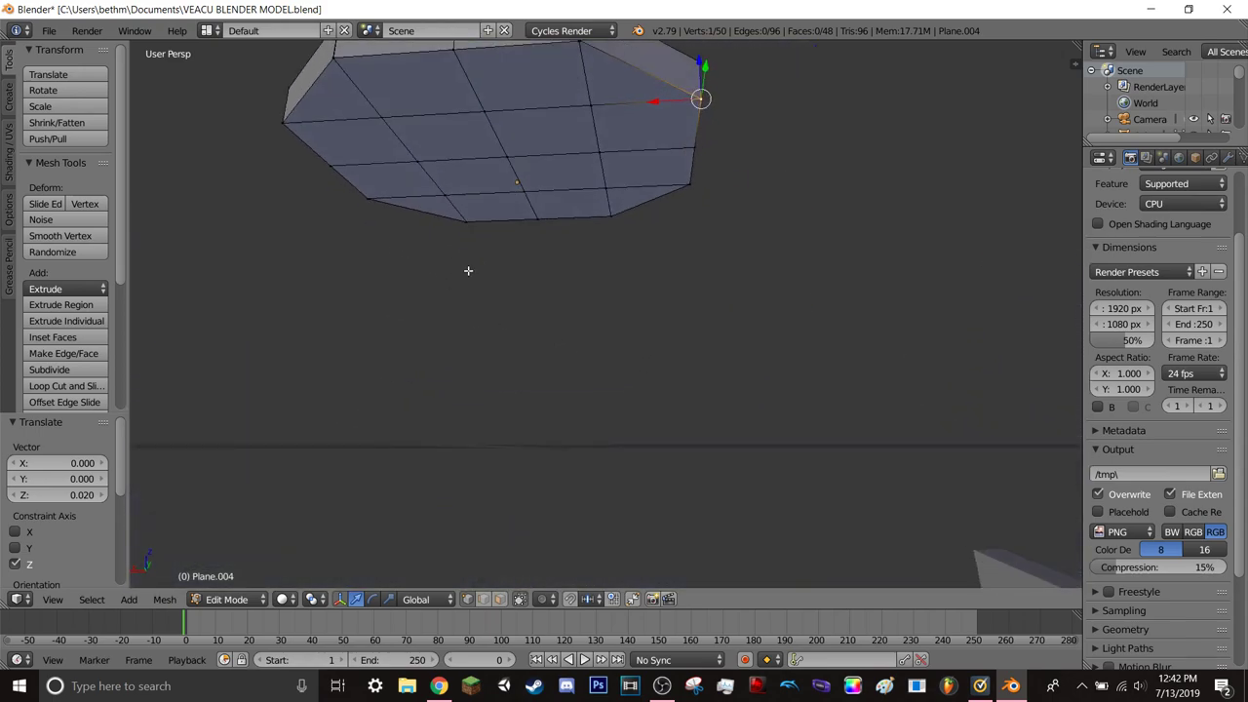
{"action": "key", "text": "b"}
{"action": "left_click_drag", "start_coordinate": [303, 314], "coordinate": [777, 16]}
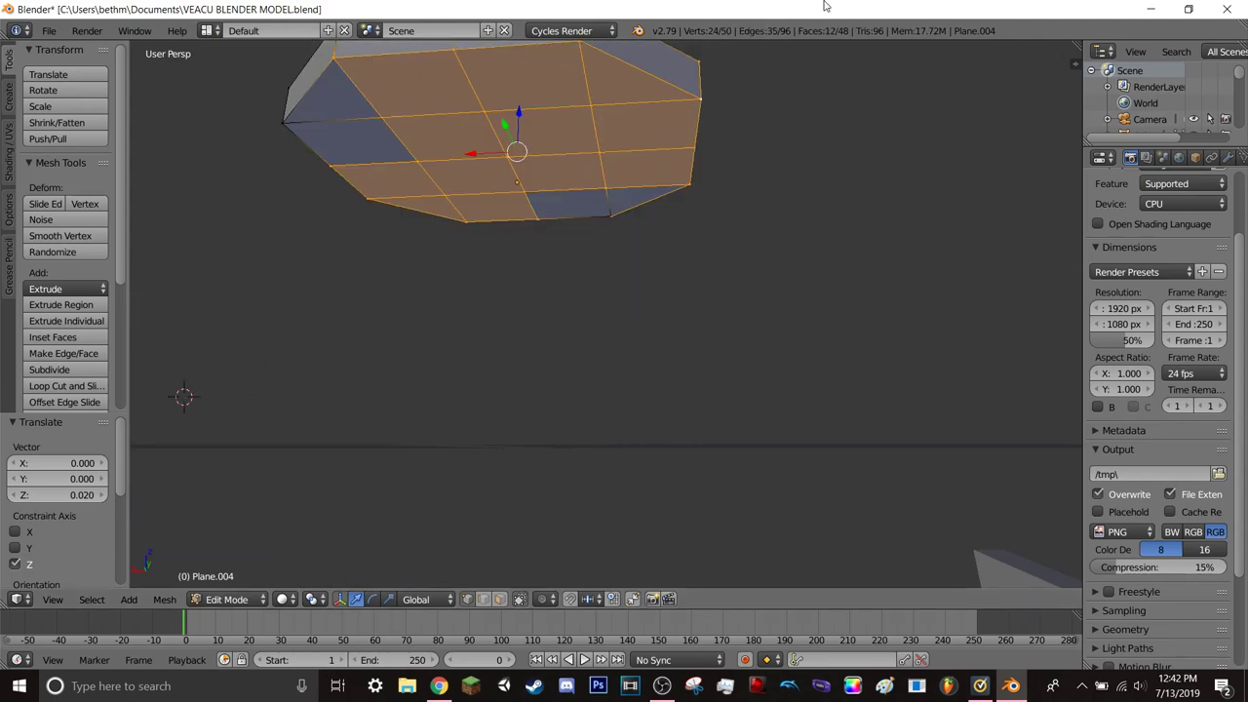
{"action": "key", "text": "b"}
{"action": "left_click_drag", "start_coordinate": [220, 393], "coordinate": [822, 41]}
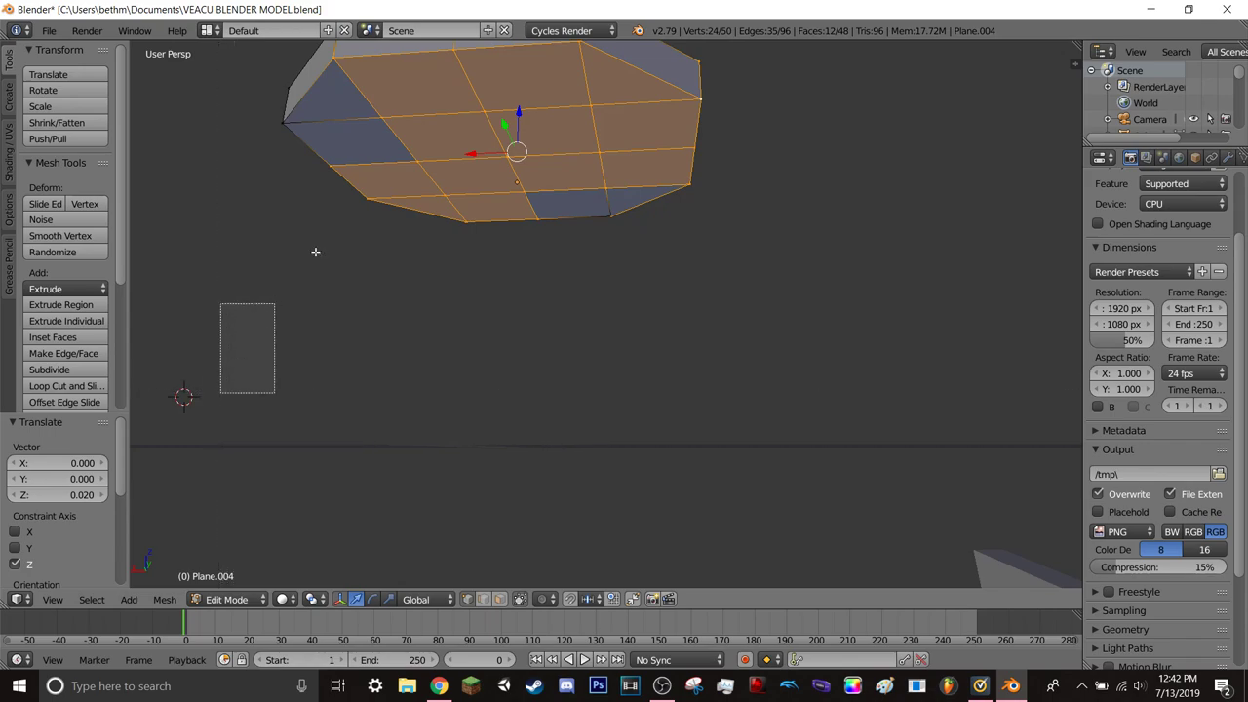
- Toggle a few underside vertices off and back on, then check from a low angle
{"action": "right_click", "coordinate": [607, 190], "text": "shift"}
{"action": "right_click", "coordinate": [607, 190], "text": "shift"}
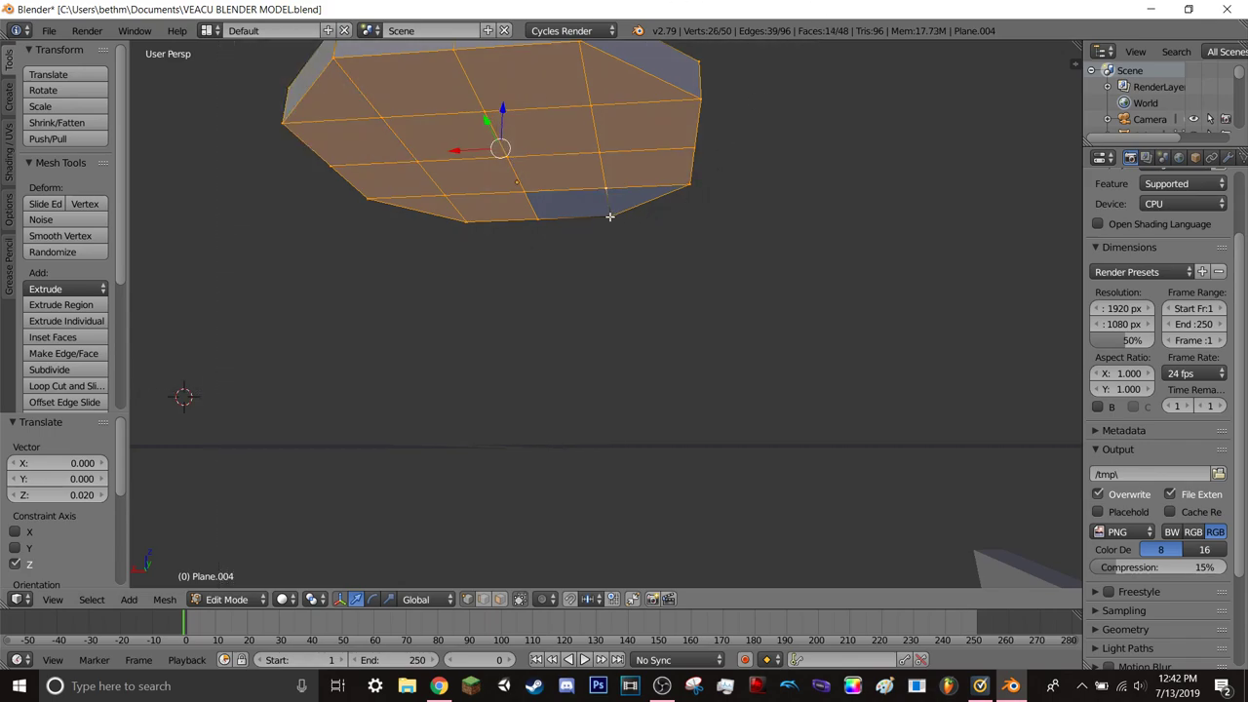
{"action": "right_click", "coordinate": [539, 221], "text": "shift"}
{"action": "right_click", "coordinate": [538, 219], "text": "shift"}
{"action": "right_click", "coordinate": [602, 216], "text": "shift"}
{"action": "right_click", "coordinate": [605, 215], "text": "shift"}
{"action": "mouse_move", "coordinate": [608, 213]}
{"action": "middle_mouse_down"}
{"action": "mouse_move", "coordinate": [480, 273]}
{"action": "mouse_move", "coordinate": [585, 407]}
{"action": "mouse_move", "coordinate": [585, 315]}
{"action": "mouse_move", "coordinate": [516, 281]}
{"action": "middle_mouse_up"}
{"action": "scroll", "coordinate": [620, 309], "scroll_direction": "up", "scroll_amount": 5}
{"action": "scroll", "coordinate": [619, 309], "scroll_direction": "down", "scroll_amount": 5}
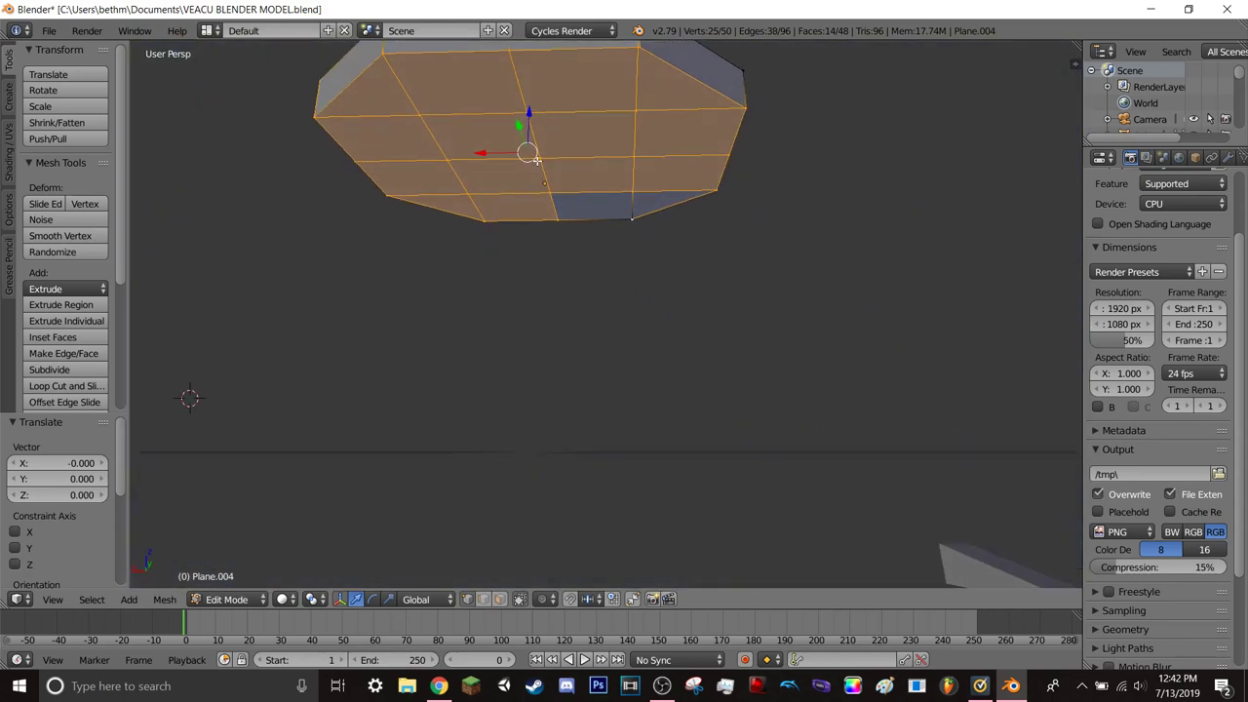
{"action": "scroll", "coordinate": [546, 152], "scroll_direction": "down", "scroll_amount": 3}
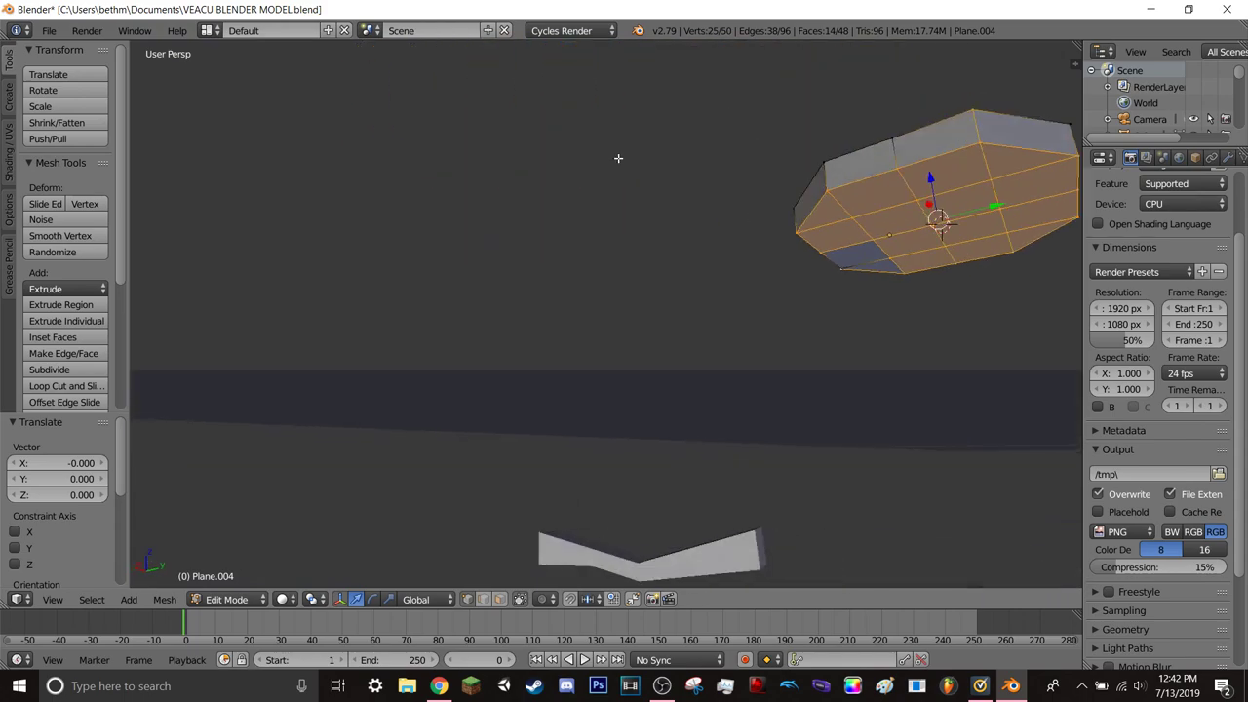
{"action": "mouse_move", "coordinate": [618, 159]}
{"action": "middle_mouse_down"}
{"action": "mouse_move", "coordinate": [822, 186]}
{"action": "mouse_move", "coordinate": [763, 368]}
{"action": "middle_mouse_up"}
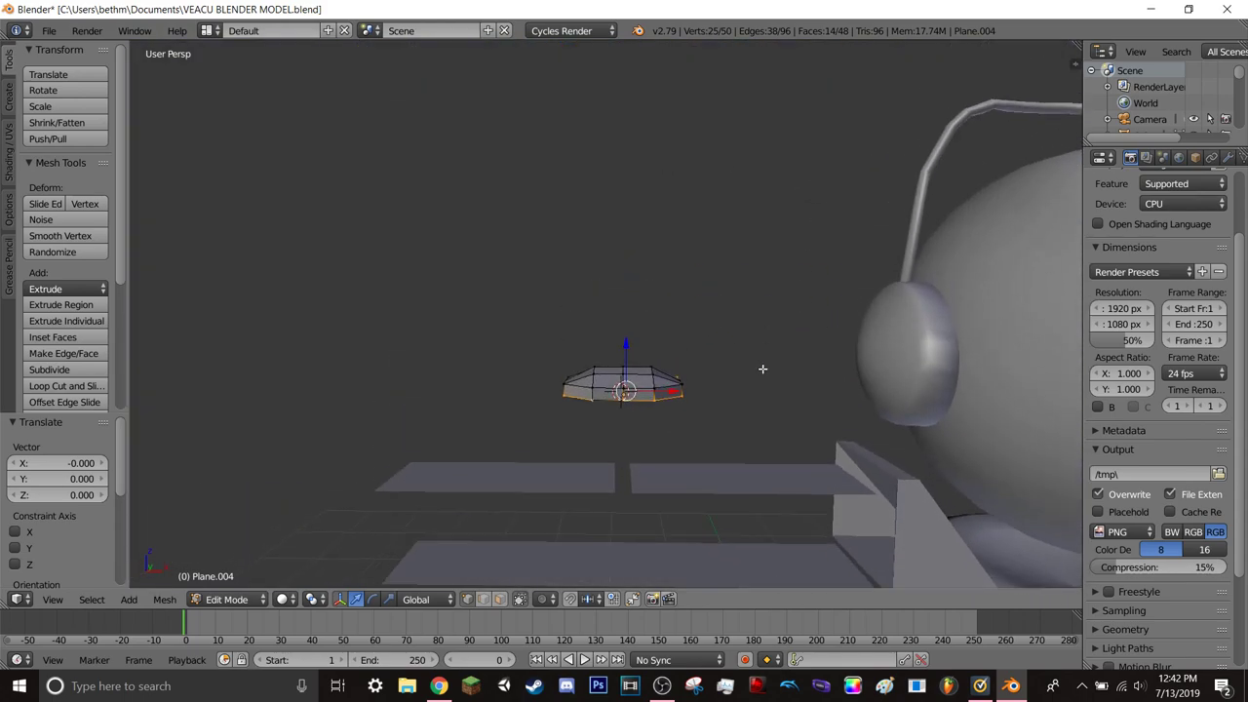
{"action": "mouse_move", "coordinate": [732, 432]}
{"action": "middle_mouse_down"}
{"action": "mouse_move", "coordinate": [715, 296]}
{"action": "mouse_move", "coordinate": [750, 357]}
{"action": "mouse_move", "coordinate": [716, 370]}
{"action": "mouse_move", "coordinate": [783, 310]}
{"action": "middle_mouse_up"}
{"action": "scroll", "coordinate": [727, 390], "scroll_direction": "up", "scroll_amount": 3}
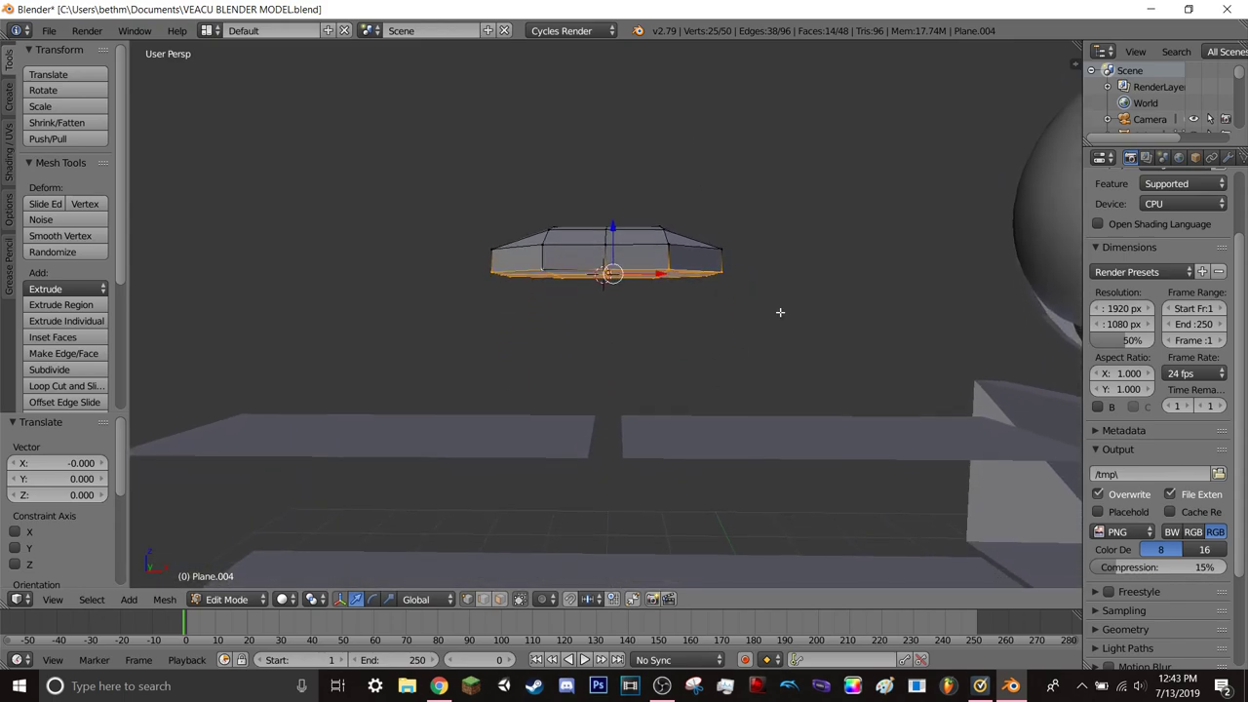
{"action": "scroll", "coordinate": [783, 309], "scroll_direction": "up", "scroll_amount": 1}
{"action": "scroll", "coordinate": [763, 387], "scroll_direction": "up", "scroll_amount": 2}
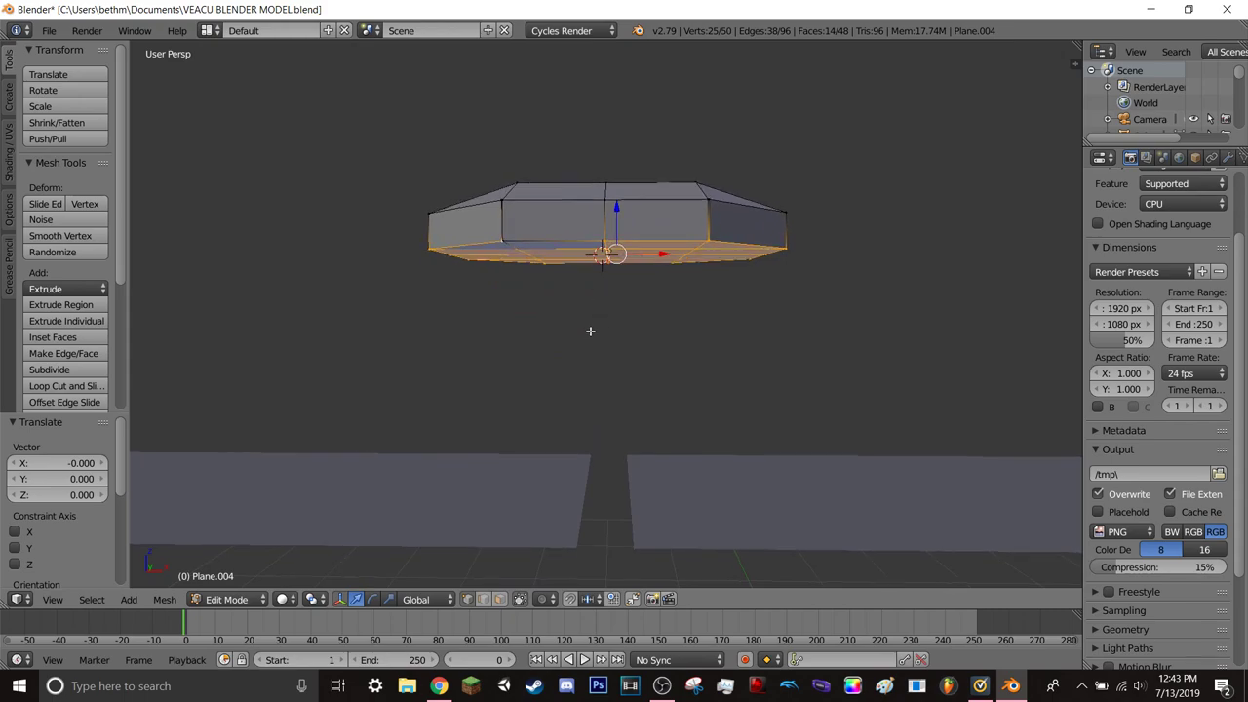
{"action": "mouse_move", "coordinate": [591, 334]}
{"action": "middle_mouse_down"}
{"action": "mouse_move", "coordinate": [609, 469]}
{"action": "mouse_move", "coordinate": [599, 414]}
{"action": "middle_mouse_up"}
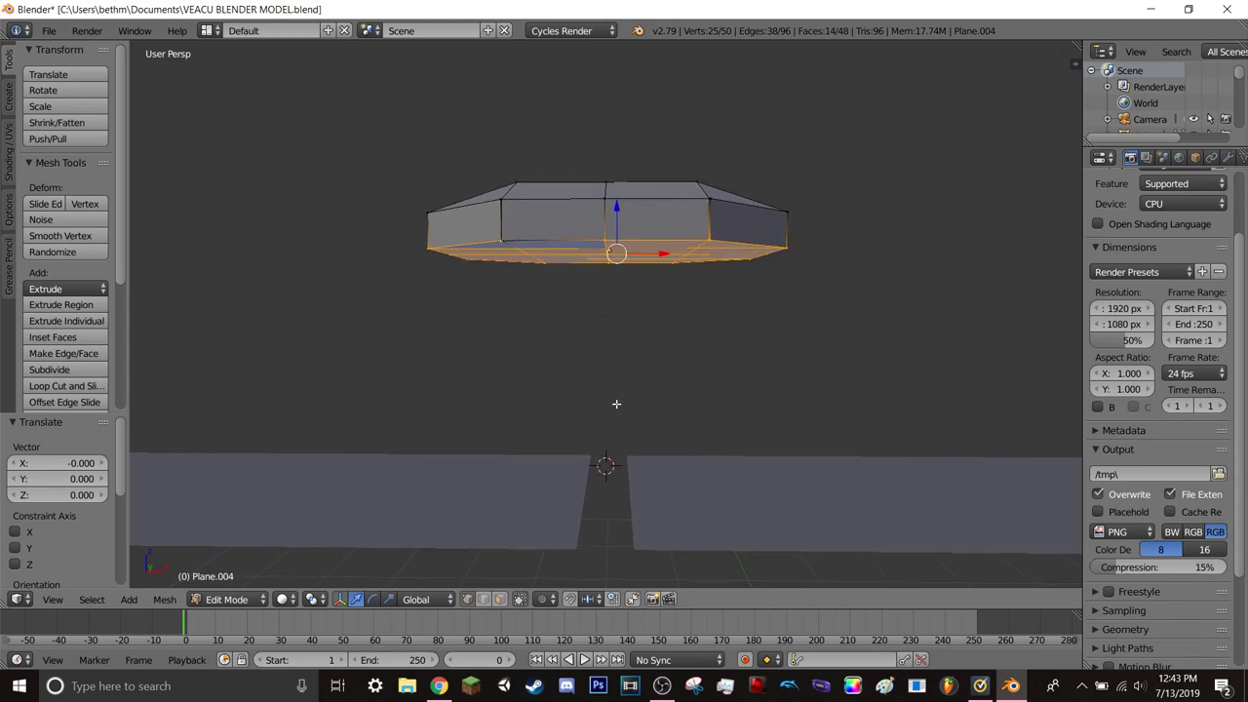
{"action": "middle_click_drag", "start_coordinate": [606, 485], "coordinate": [596, 477]}
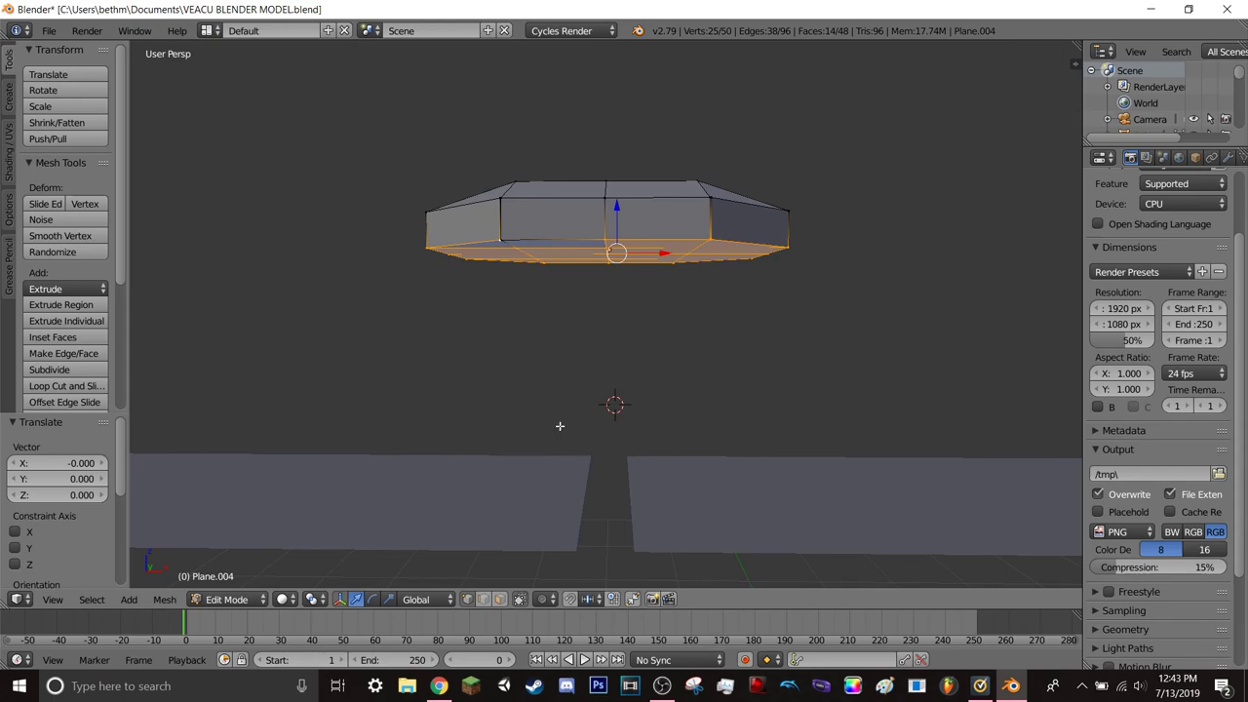
{"action": "middle_click_drag", "start_coordinate": [560, 426], "coordinate": [607, 423]}
{"action": "scroll", "coordinate": [607, 424], "scroll_direction": "down", "scroll_amount": 3}
{"action": "scroll", "coordinate": [611, 418], "scroll_direction": "down", "scroll_amount": 2}
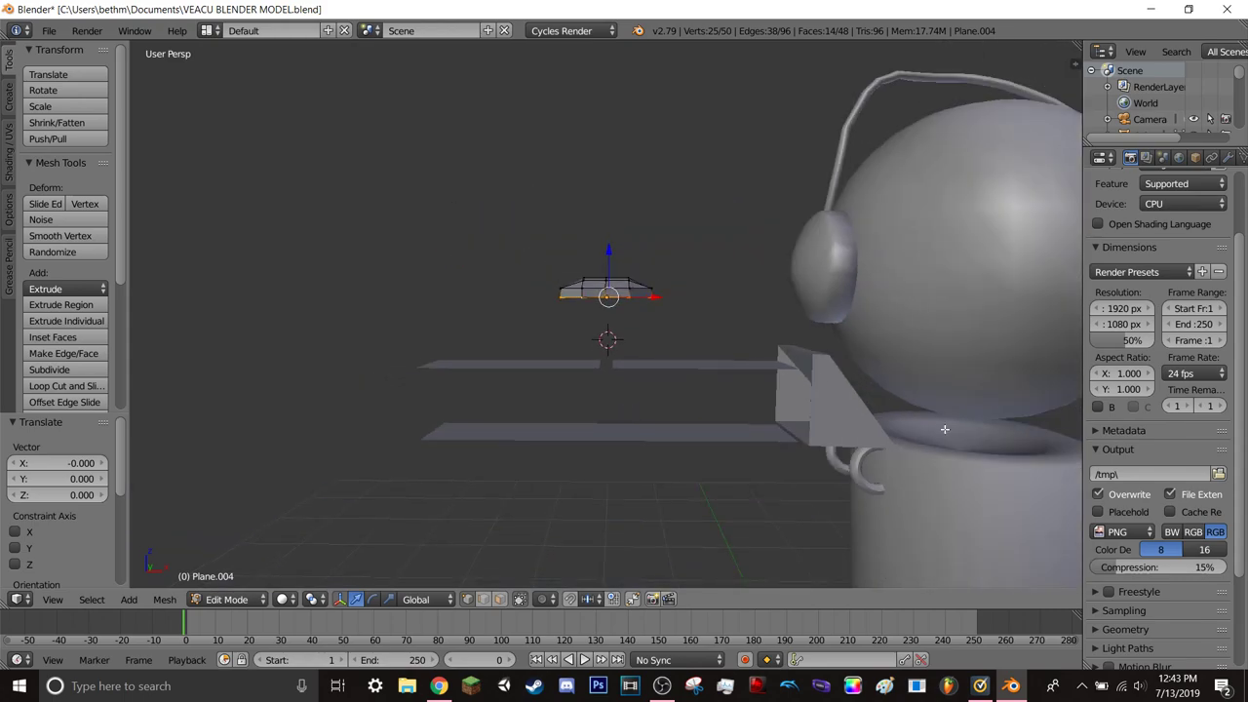
{"action": "middle_click_drag", "start_coordinate": [575, 316], "coordinate": [604, 435]}
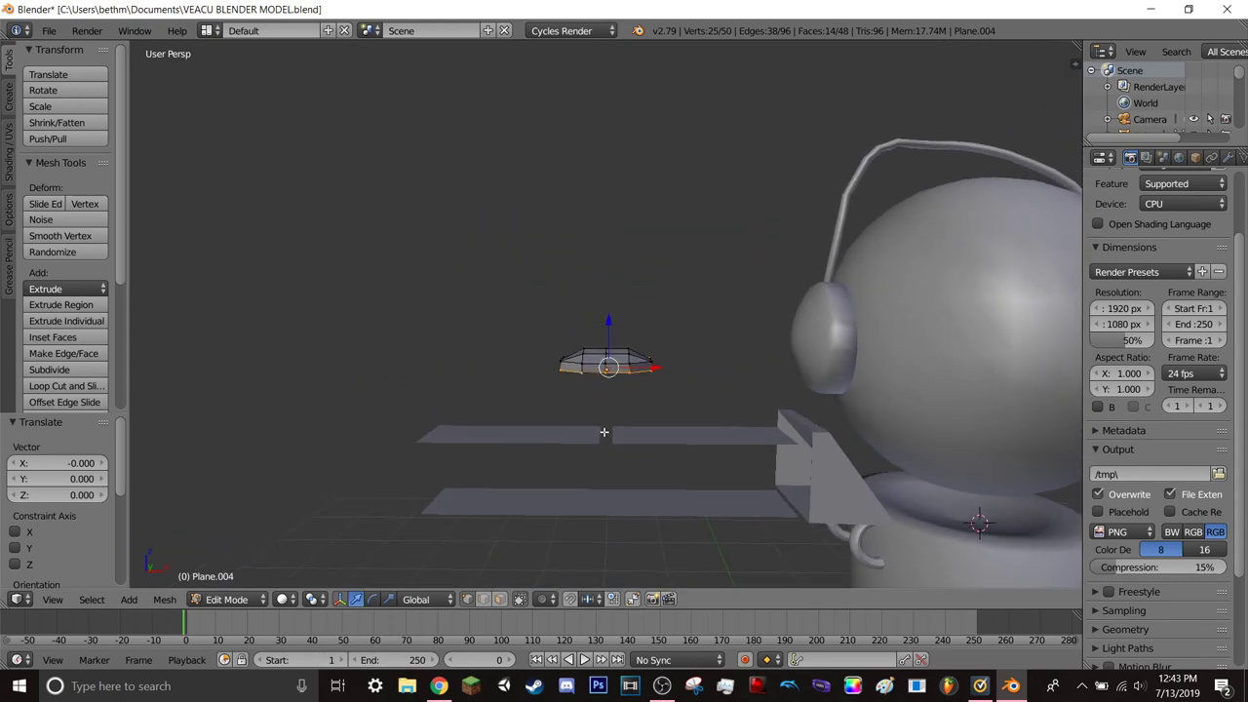
{"action": "scroll", "coordinate": [605, 435], "scroll_direction": "up", "scroll_amount": 3}
{"action": "scroll", "coordinate": [605, 450], "scroll_direction": "up", "scroll_amount": 2}
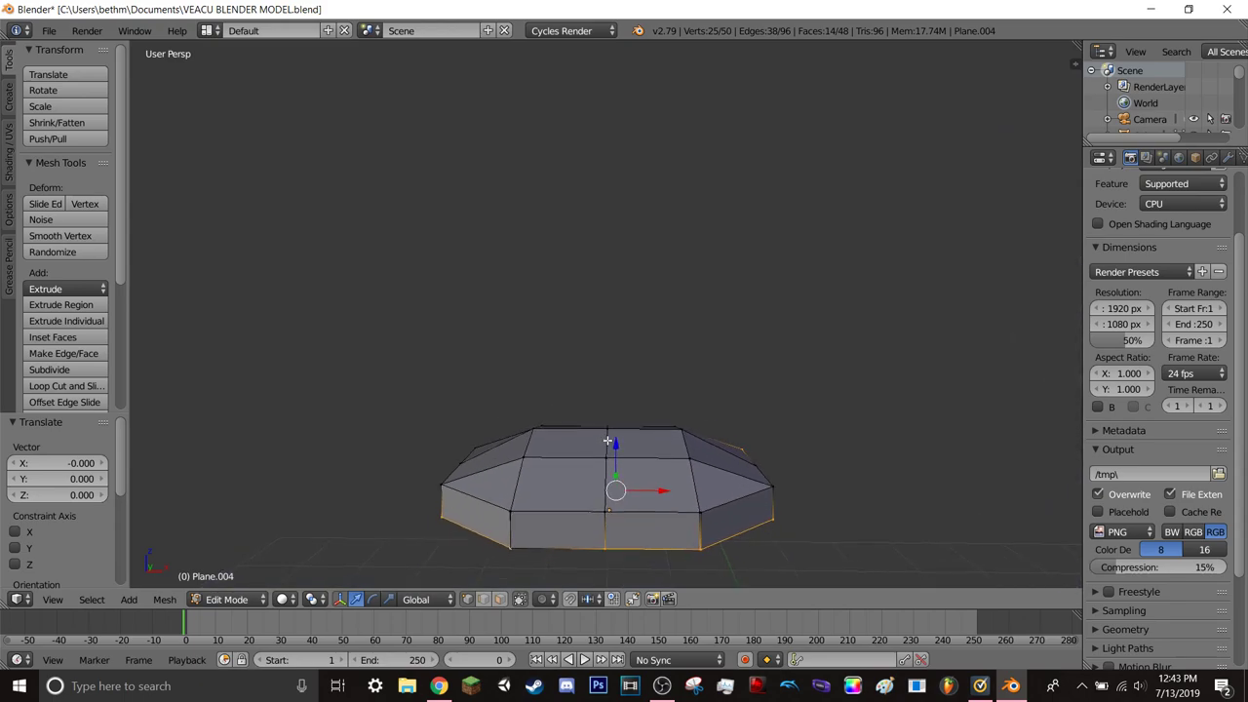
{"action": "scroll", "coordinate": [609, 444], "scroll_direction": "down", "scroll_amount": 3}
{"action": "scroll", "coordinate": [614, 435], "scroll_direction": "down", "scroll_amount": 2}
{"action": "scroll", "coordinate": [615, 435], "scroll_direction": "up", "scroll_amount": 2}
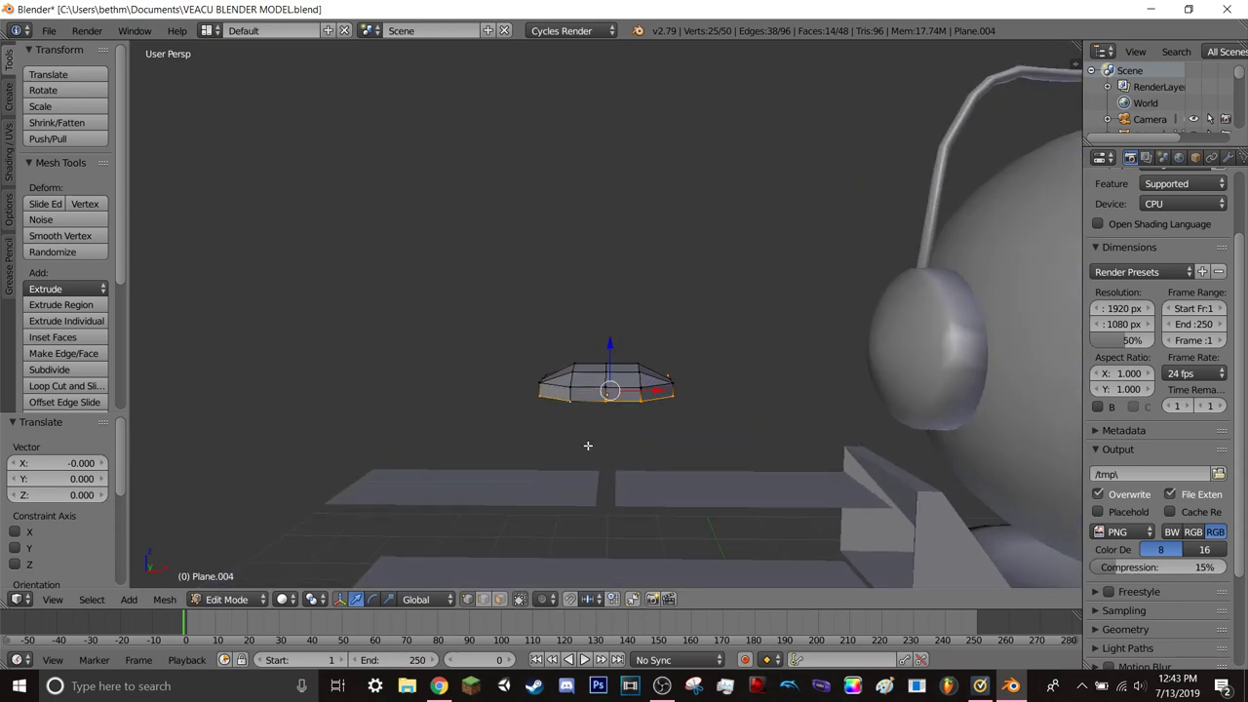
{"action": "mouse_move", "coordinate": [588, 446]}
{"action": "middle_mouse_down"}
{"action": "mouse_move", "coordinate": [579, 335]}
{"action": "mouse_move", "coordinate": [587, 354]}
{"action": "middle_mouse_up"}
- Extrude the underside faces in place, scale them to 0.933, then undo the scaling
{"action": "right_click", "coordinate": [557, 433]}
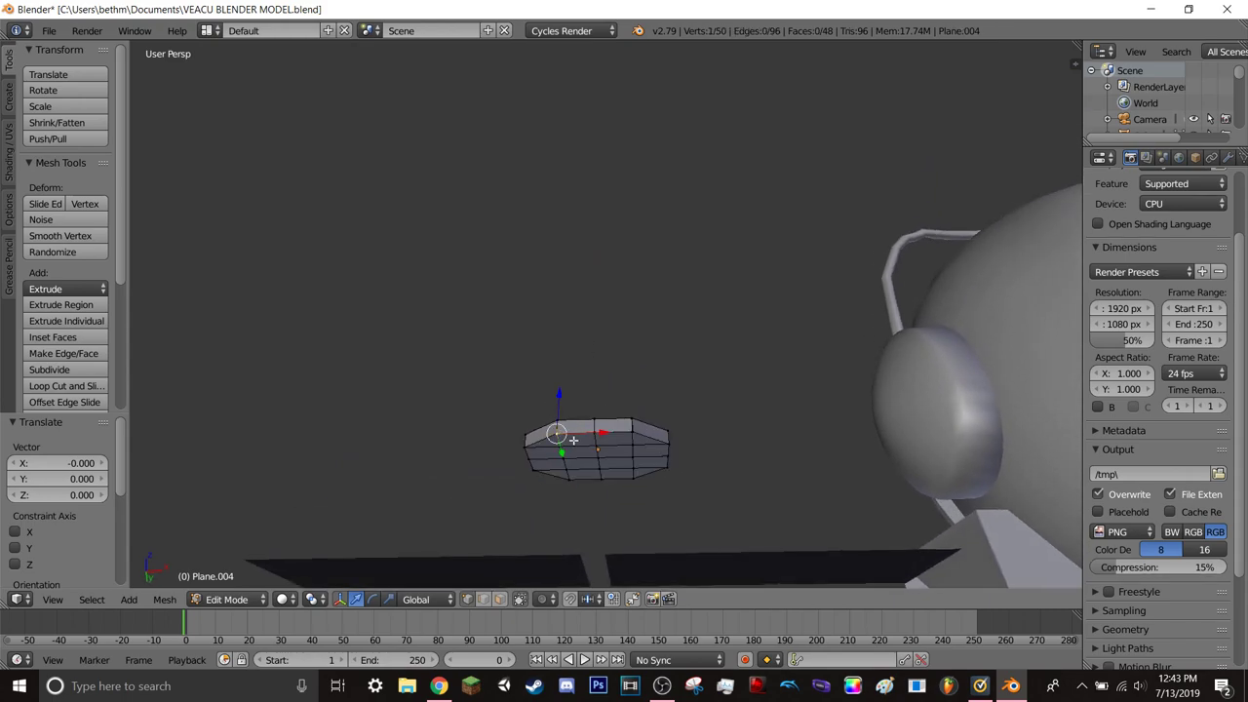
{"action": "key", "text": "ctrl+z"}
{"action": "right_click", "coordinate": [556, 432], "text": "shift"}
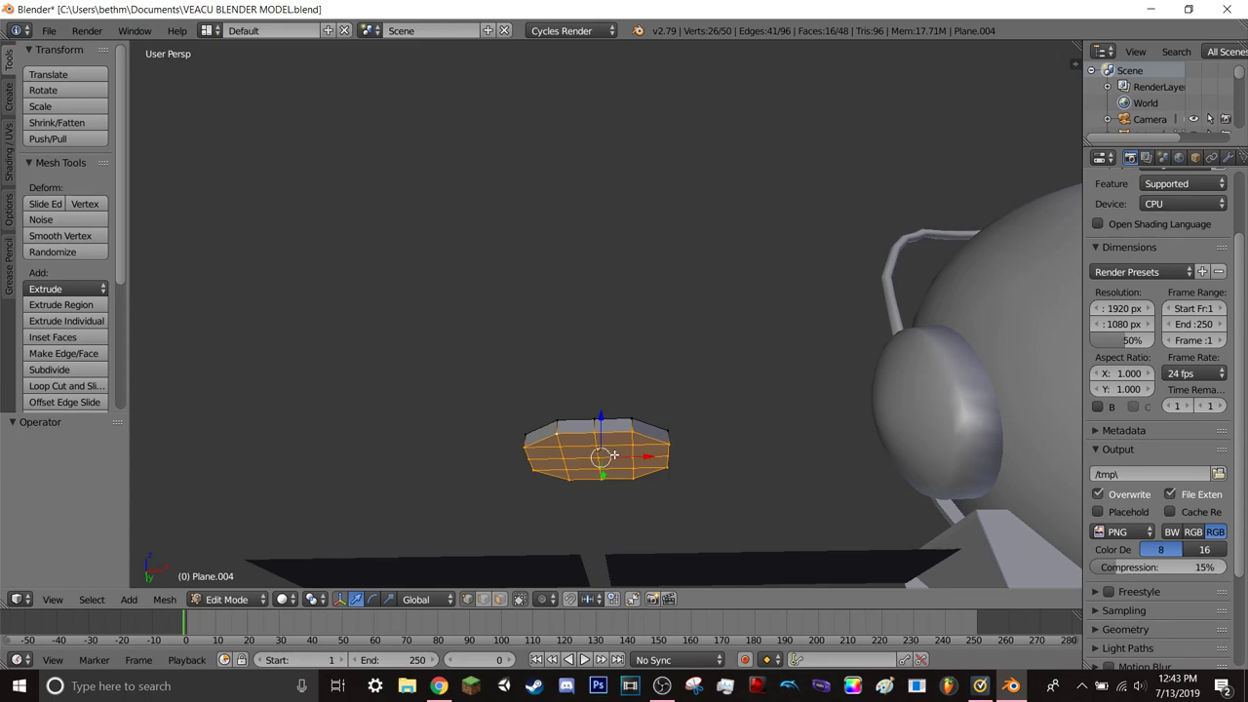
{"action": "key", "text": "e"}
{"action": "key", "text": "Escape"}
{"action": "key", "text": "s"}
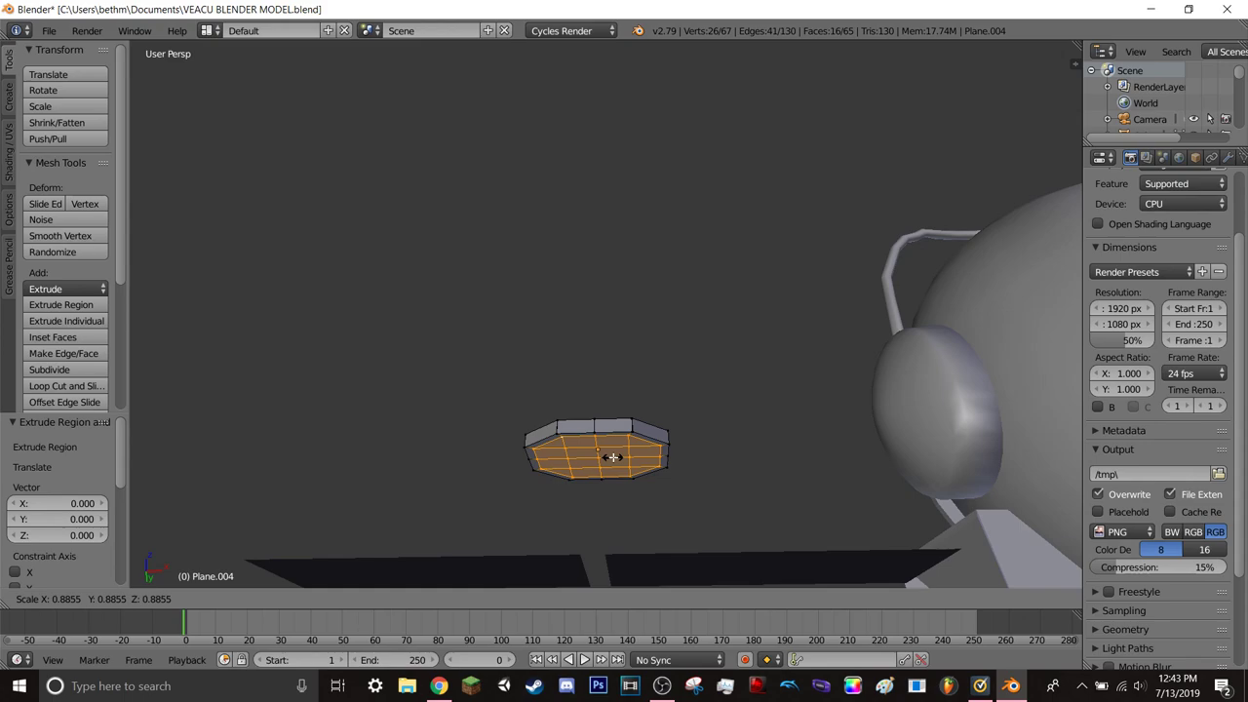
{"action": "left_click", "coordinate": [613, 457]}
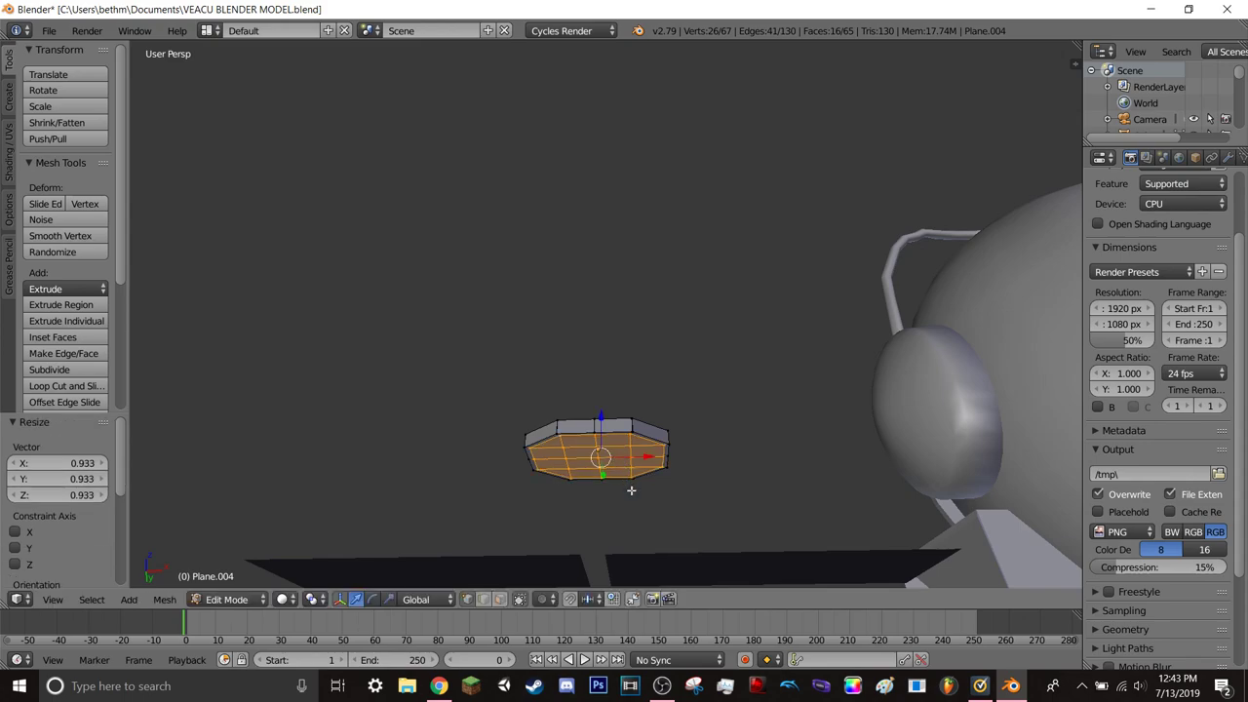
{"action": "key", "text": "ctrl+z"}
- Delete the slab's selected underside vertices, leaving an open-bottomed shell of 41 vertices
{"action": "key", "text": "x"}
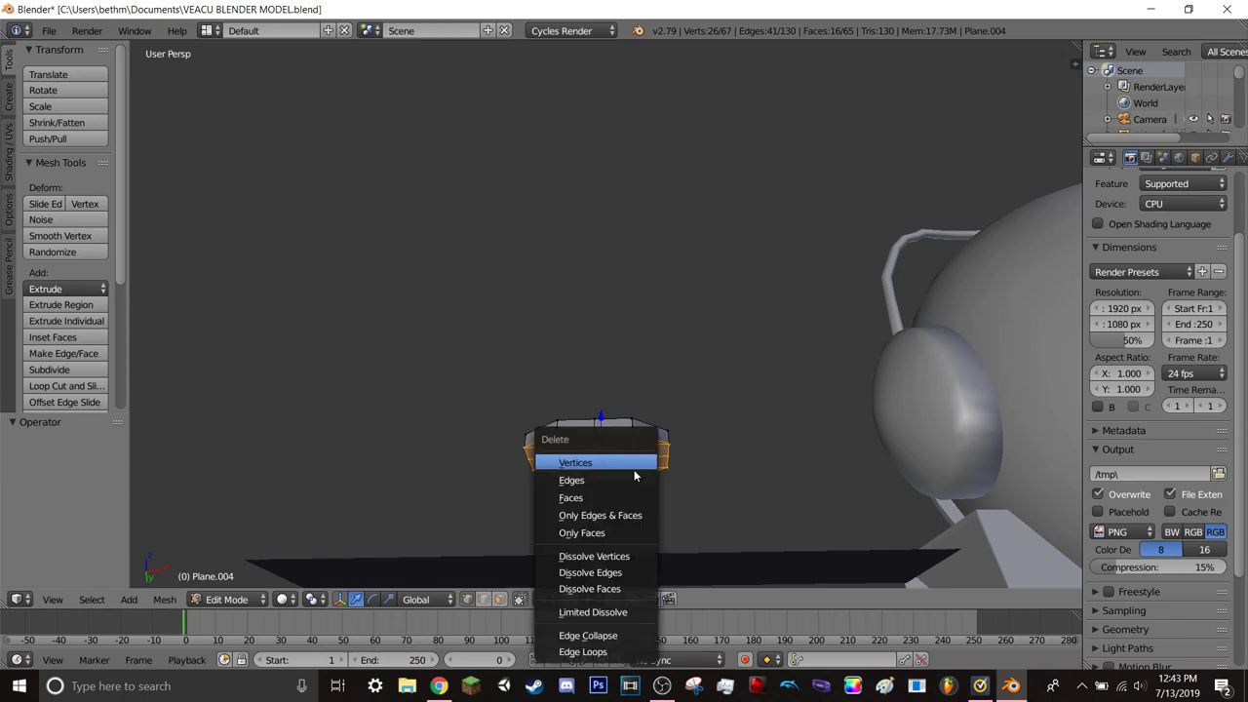
{"action": "left_click", "coordinate": [634, 471]}
{"action": "middle_click_drag", "start_coordinate": [723, 437], "coordinate": [722, 515]}
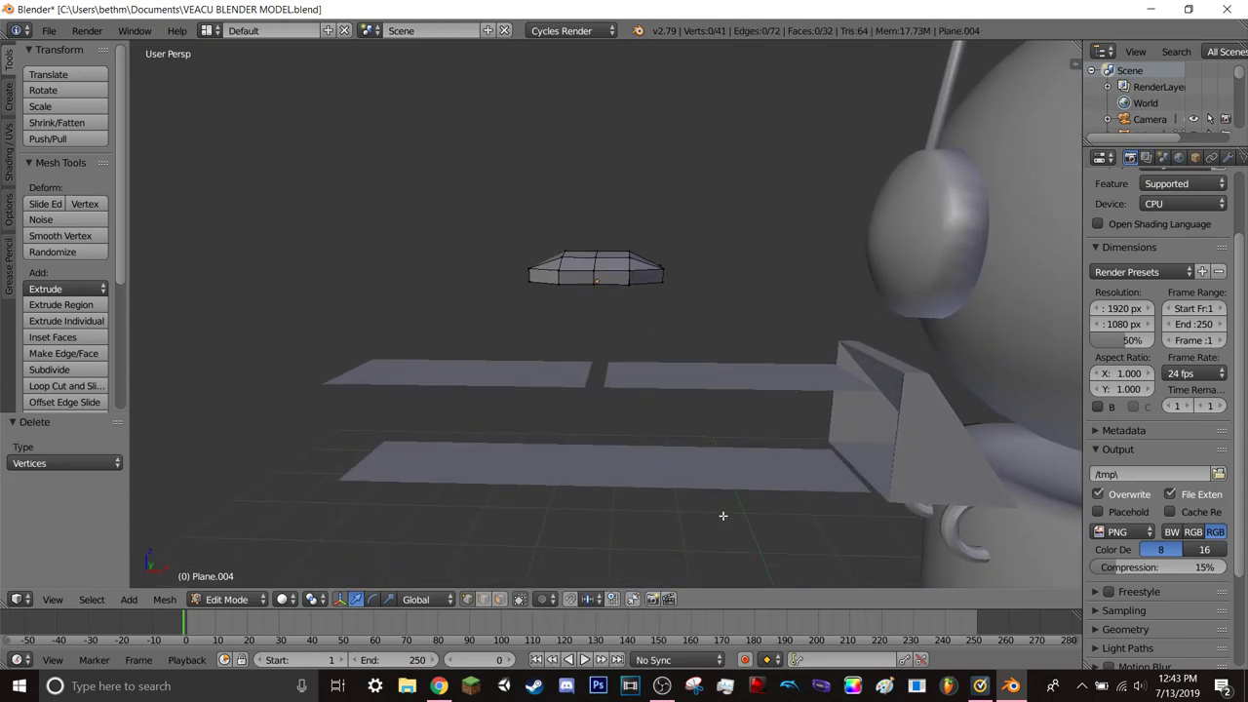
{"action": "scroll", "coordinate": [848, 377], "scroll_direction": "up", "scroll_amount": 5}
{"action": "mouse_move", "coordinate": [847, 378]}
{"action": "middle_mouse_down"}
{"action": "mouse_move", "coordinate": [819, 357]}
{"action": "mouse_move", "coordinate": [824, 344]}
{"action": "middle_mouse_up"}
{"action": "scroll", "coordinate": [800, 345], "scroll_direction": "down", "scroll_amount": 5}
{"action": "scroll", "coordinate": [781, 348], "scroll_direction": "down", "scroll_amount": 2}
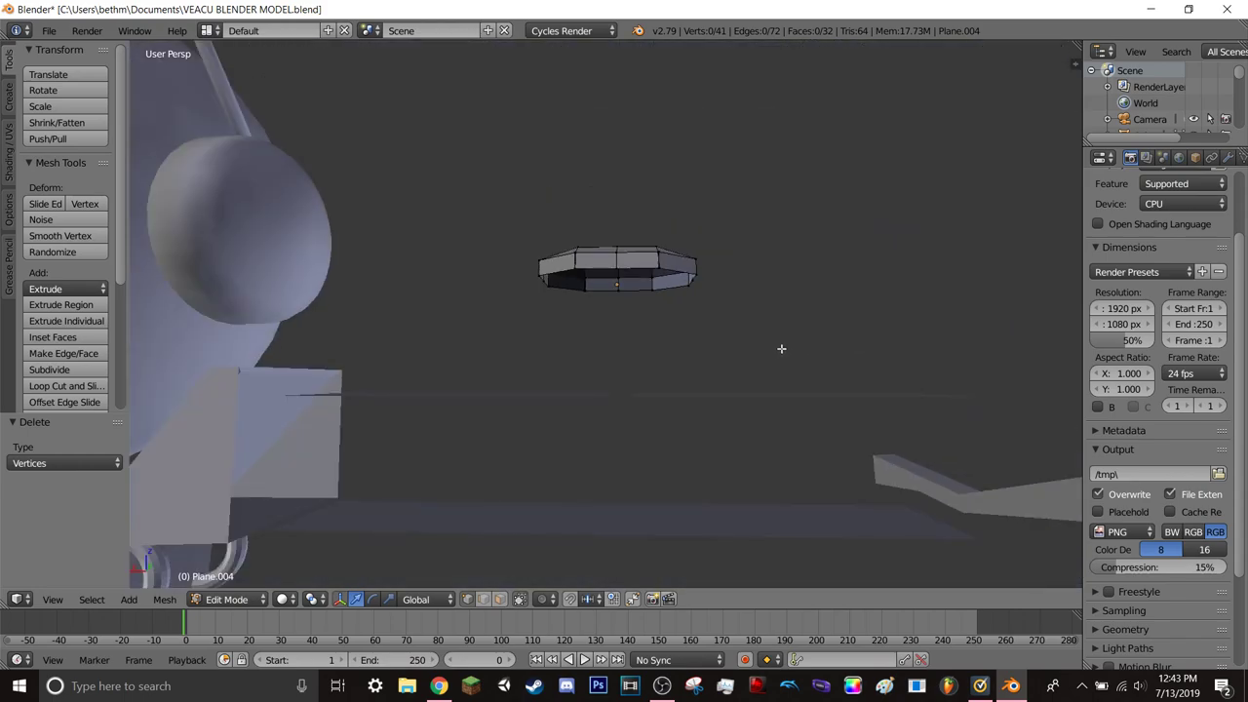
{"action": "middle_click_drag", "start_coordinate": [629, 359], "coordinate": [637, 373]}
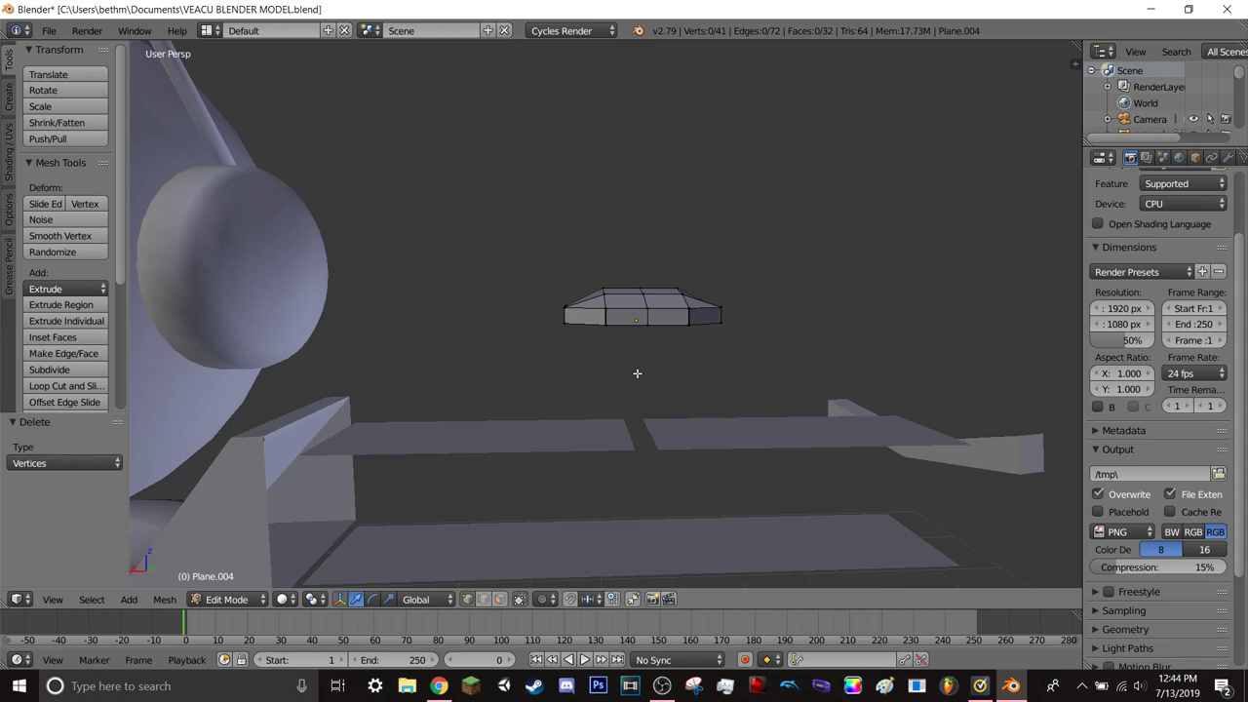
- Orbit and zoom the viewport until the whole octagonal shell is framed
{"action": "mouse_move", "coordinate": [637, 374]}
{"action": "middle_mouse_down"}
{"action": "mouse_move", "coordinate": [630, 302]}
{"action": "mouse_move", "coordinate": [631, 340]}
{"action": "middle_mouse_up"}
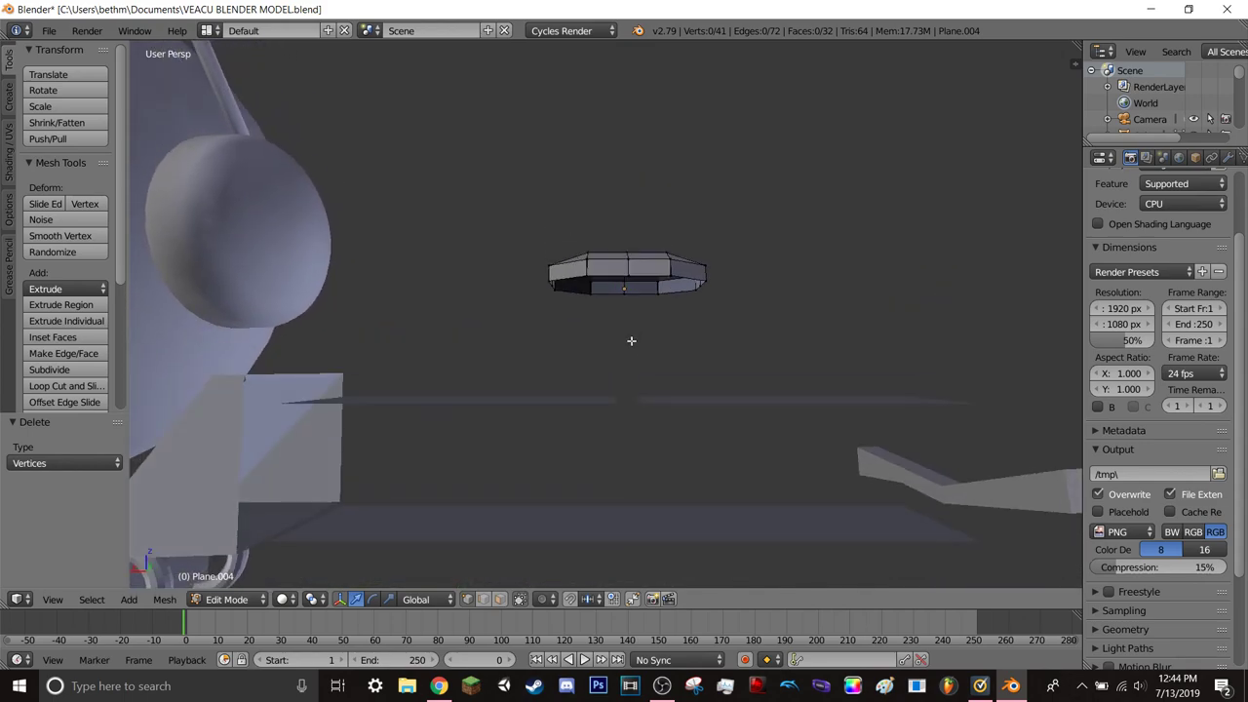
{"action": "scroll", "coordinate": [631, 341], "scroll_direction": "up", "scroll_amount": 8}
{"action": "scroll", "coordinate": [624, 333], "scroll_direction": "down", "scroll_amount": 2}
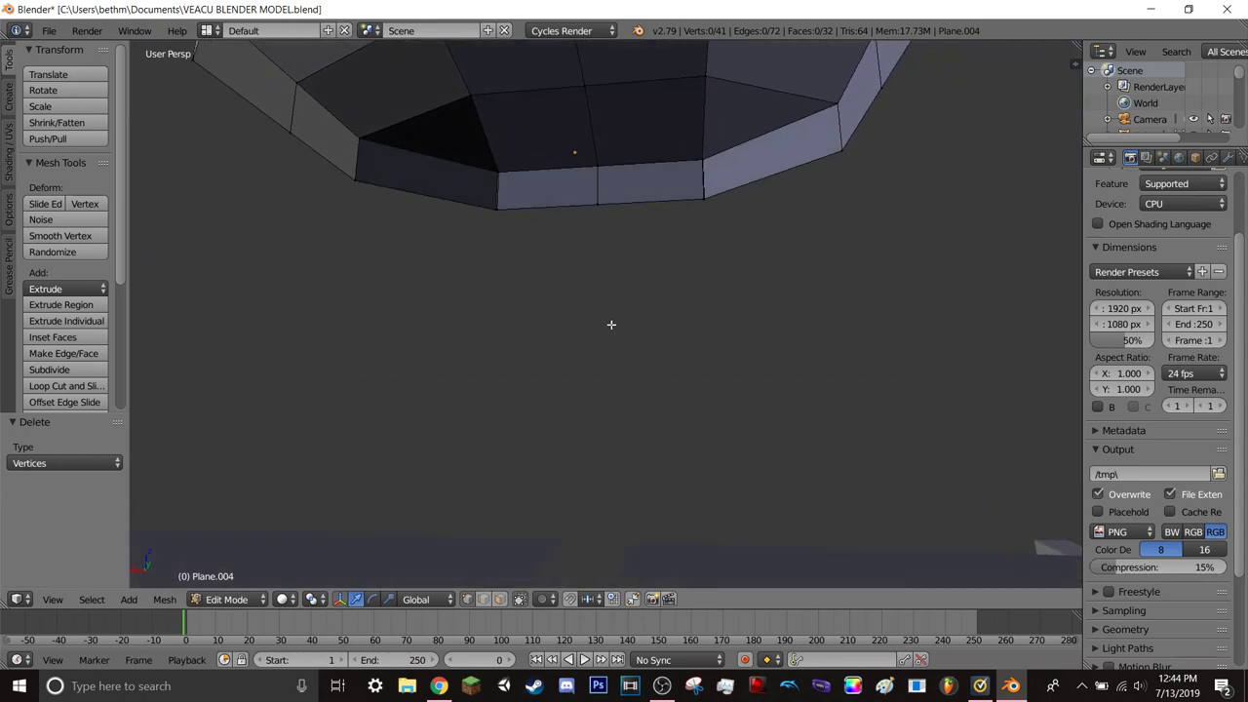
{"action": "scroll", "coordinate": [610, 326], "scroll_direction": "down", "scroll_amount": 5}
{"action": "mouse_move", "coordinate": [619, 334]}
{"action": "middle_mouse_down"}
{"action": "mouse_move", "coordinate": [624, 364]}
{"action": "mouse_move", "coordinate": [585, 335]}
{"action": "middle_mouse_up"}
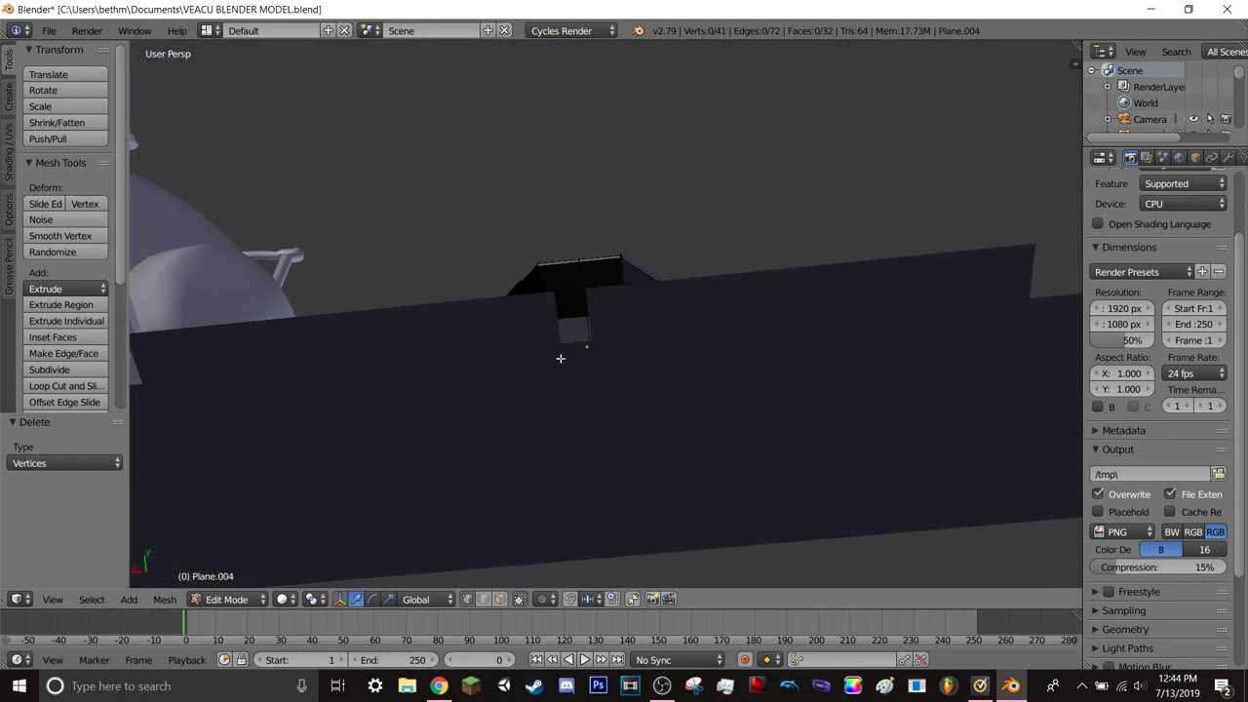
{"action": "scroll", "coordinate": [560, 354], "scroll_direction": "up", "scroll_amount": 5}
{"action": "scroll", "coordinate": [575, 323], "scroll_direction": "down", "scroll_amount": 2}
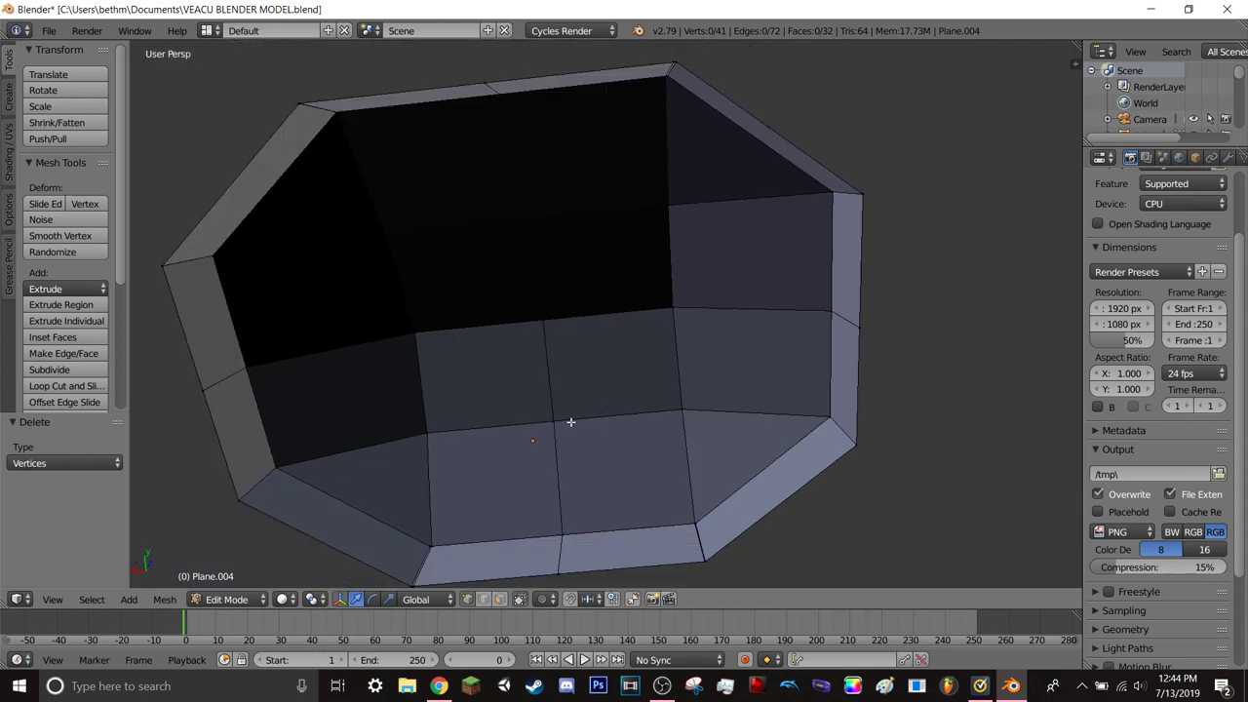
- Box-select all the faces of the octagonal shell
{"action": "key", "text": "b"}
{"action": "left_click_drag", "start_coordinate": [152, 66], "coordinate": [944, 632]}
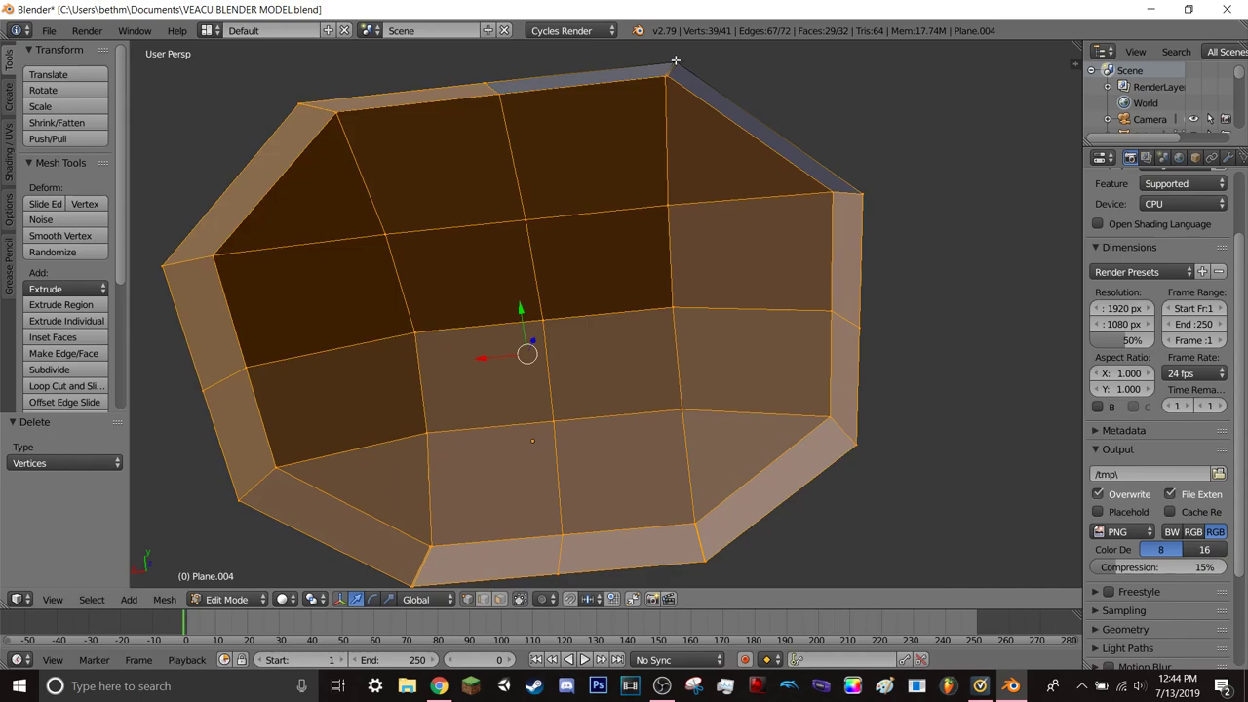
{"action": "left_click", "coordinate": [675, 60], "text": "shift"}
{"action": "left_click", "coordinate": [678, 63], "text": "shift"}
{"action": "left_click", "coordinate": [679, 64], "text": "shift"}
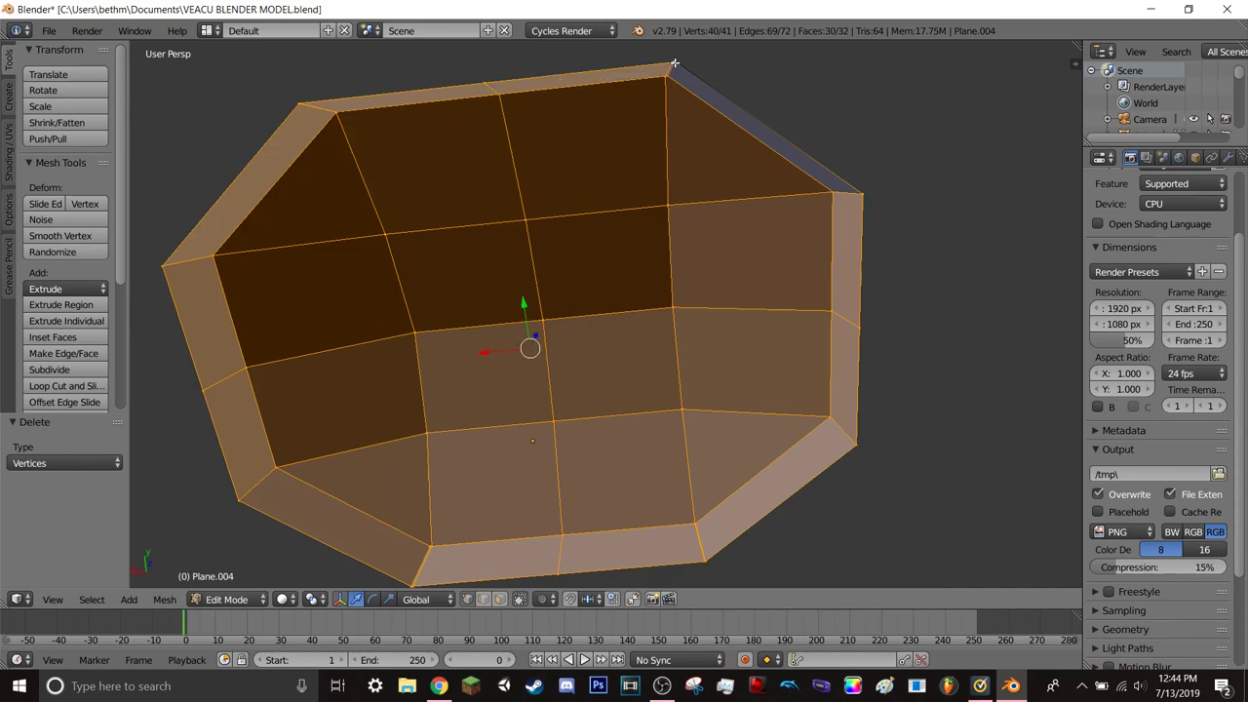
{"action": "left_click", "coordinate": [680, 64], "text": "shift"}
{"action": "middle_click_drag", "start_coordinate": [741, 200], "coordinate": [755, 323]}
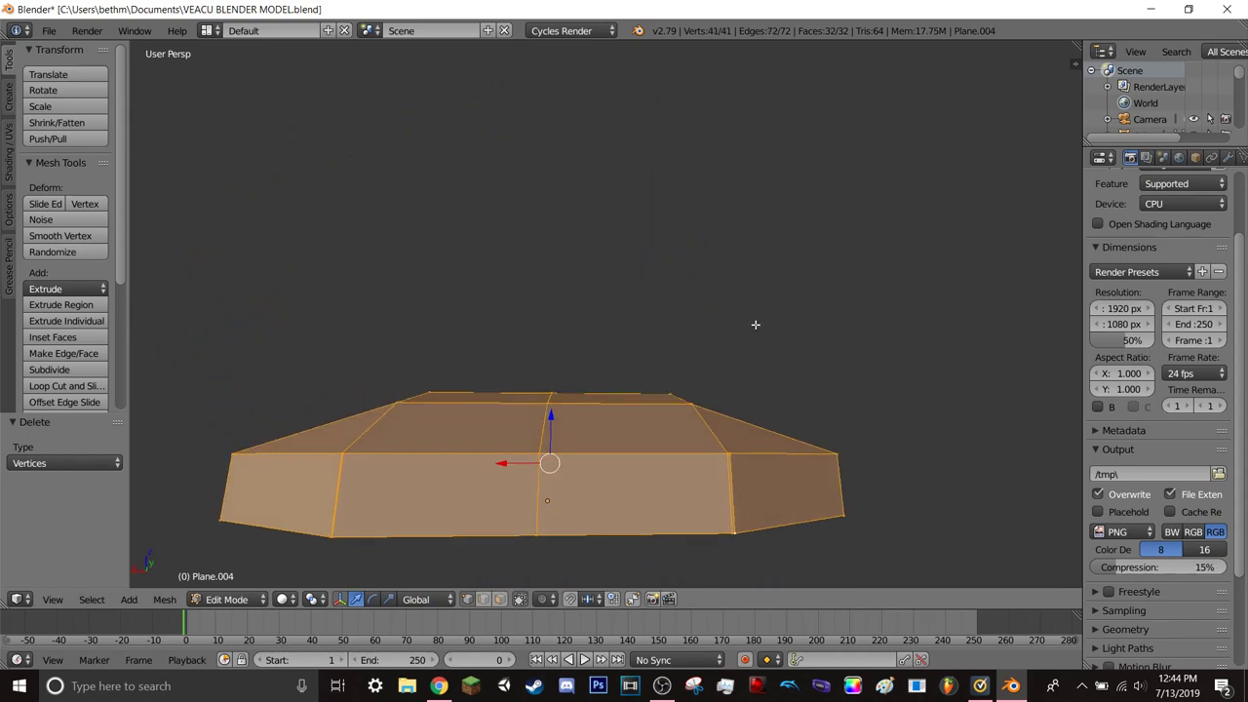
- Try an extrusion and a scale-up of the shell, undoing both
{"action": "key", "text": "e"}
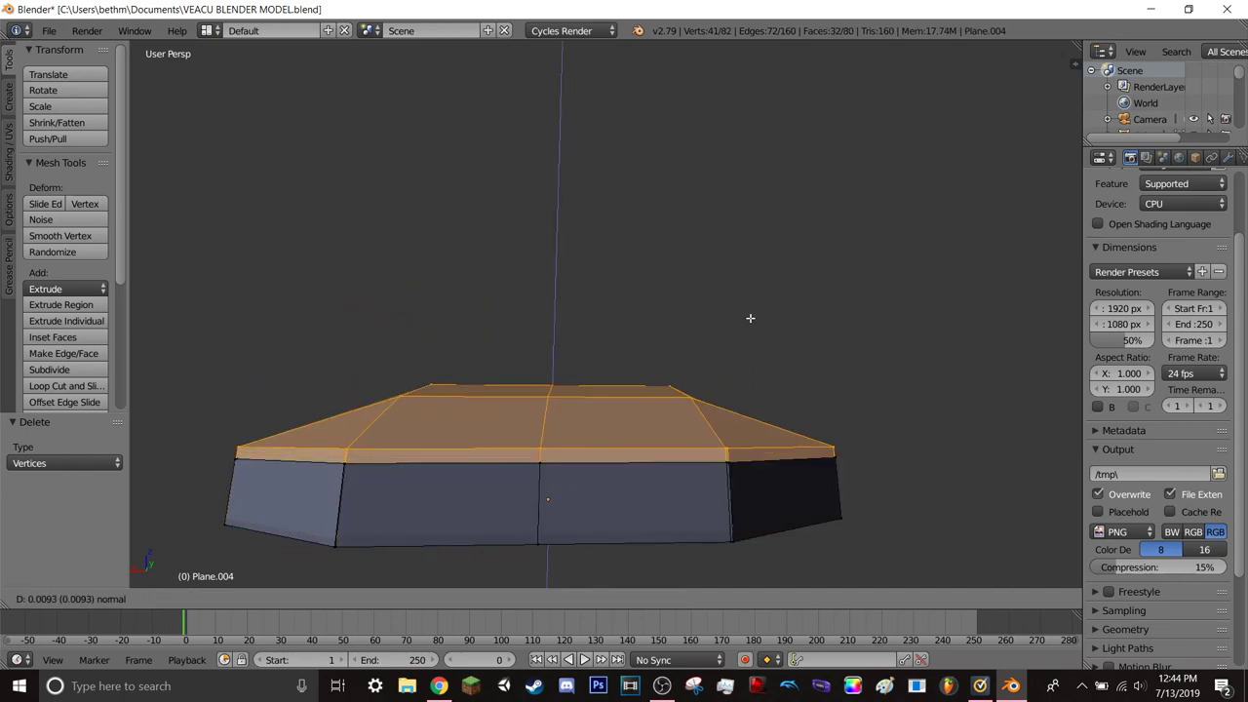
{"action": "left_click", "coordinate": [750, 310]}
{"action": "mouse_move", "coordinate": [752, 322]}
{"action": "middle_mouse_down"}
{"action": "mouse_move", "coordinate": [728, 279]}
{"action": "mouse_move", "coordinate": [669, 303]}
{"action": "middle_mouse_up"}
{"action": "key", "text": "ctrl+z"}
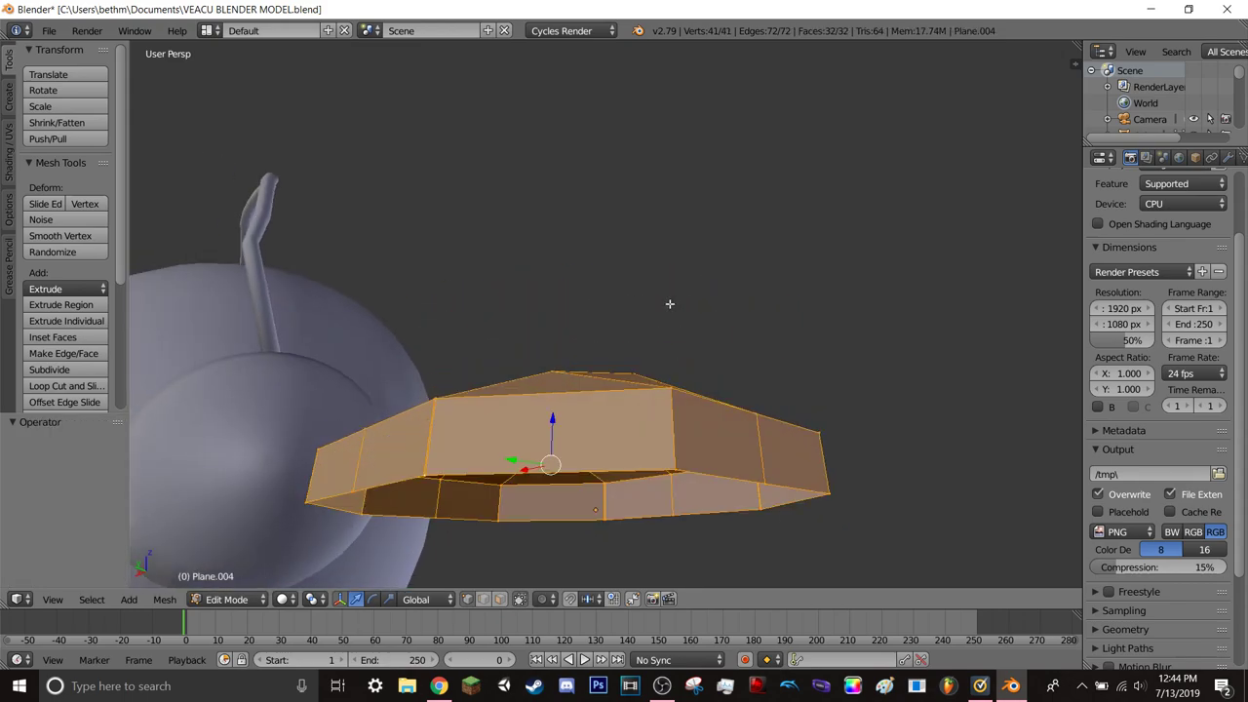
{"action": "key", "text": "s"}
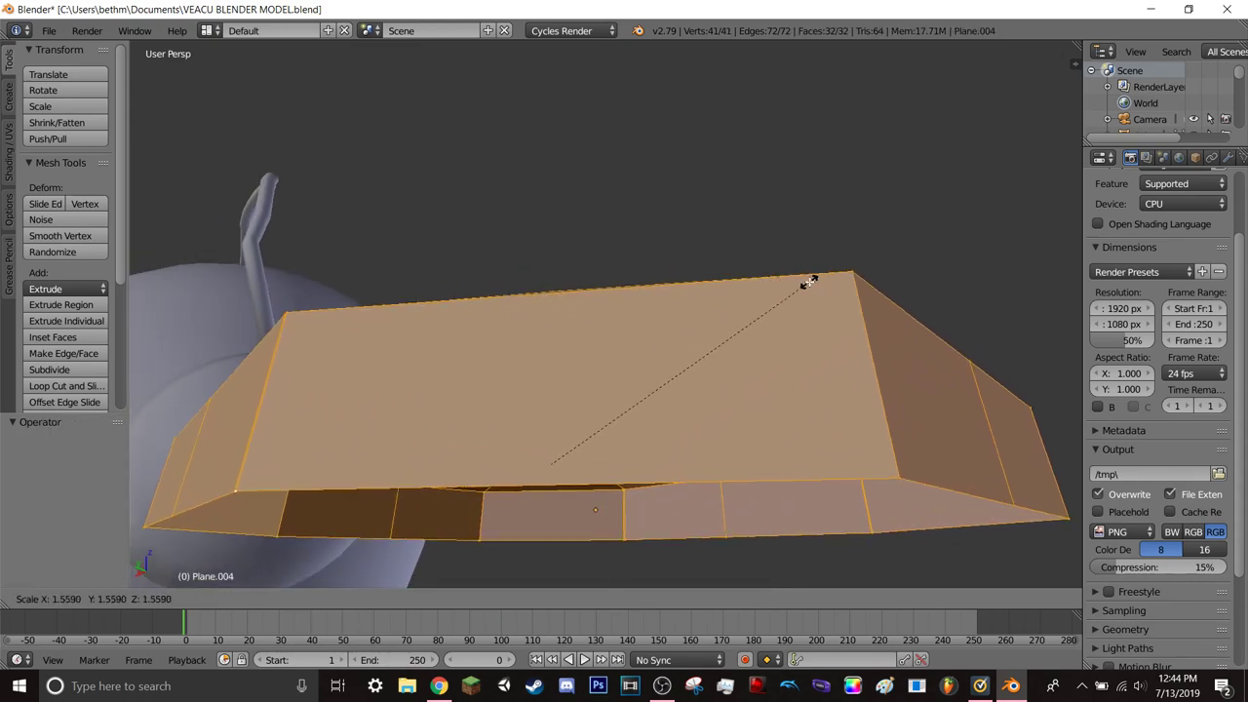
{"action": "left_click", "coordinate": [810, 282]}
{"action": "key", "text": "ctrl+z"}
- Extrude the selected faces again in place and enlarge the extruded top faces
{"action": "key", "text": "e"}
{"action": "left_click", "coordinate": [799, 291]}
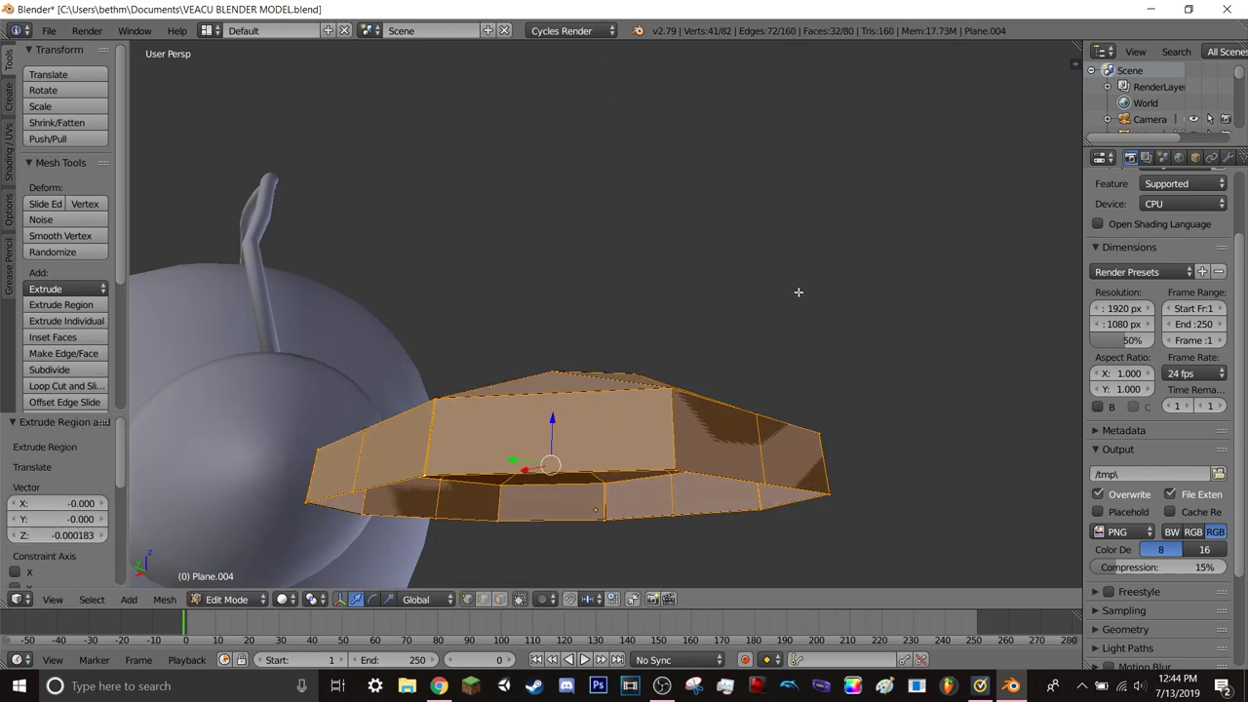
{"action": "key", "text": "s"}
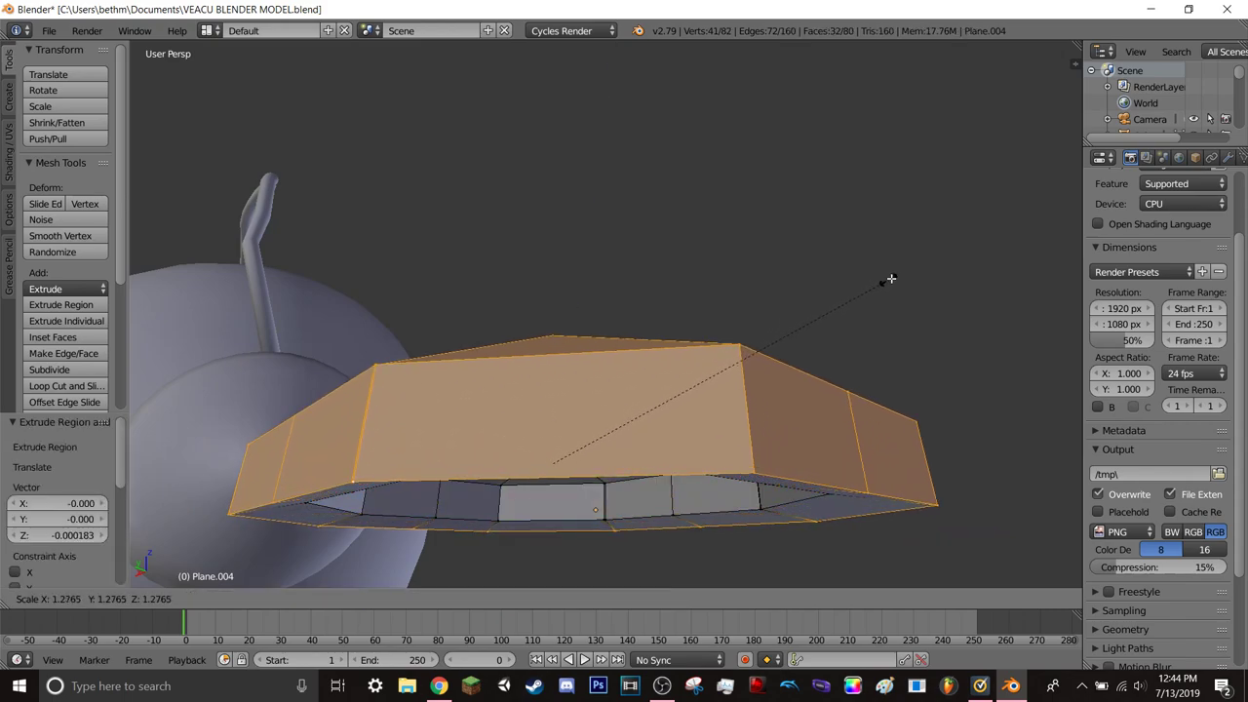
{"action": "left_click", "coordinate": [904, 277]}
{"action": "mouse_move", "coordinate": [904, 277]}
{"action": "middle_mouse_down"}
{"action": "mouse_move", "coordinate": [836, 270]}
{"action": "mouse_move", "coordinate": [836, 259]}
{"action": "mouse_move", "coordinate": [906, 257]}
{"action": "mouse_move", "coordinate": [919, 283]}
{"action": "middle_mouse_up"}
- Undo the enlargement, invert the selection to the inner faces, and shrink them to 0.933
{"action": "key", "text": "ctrl+z"}
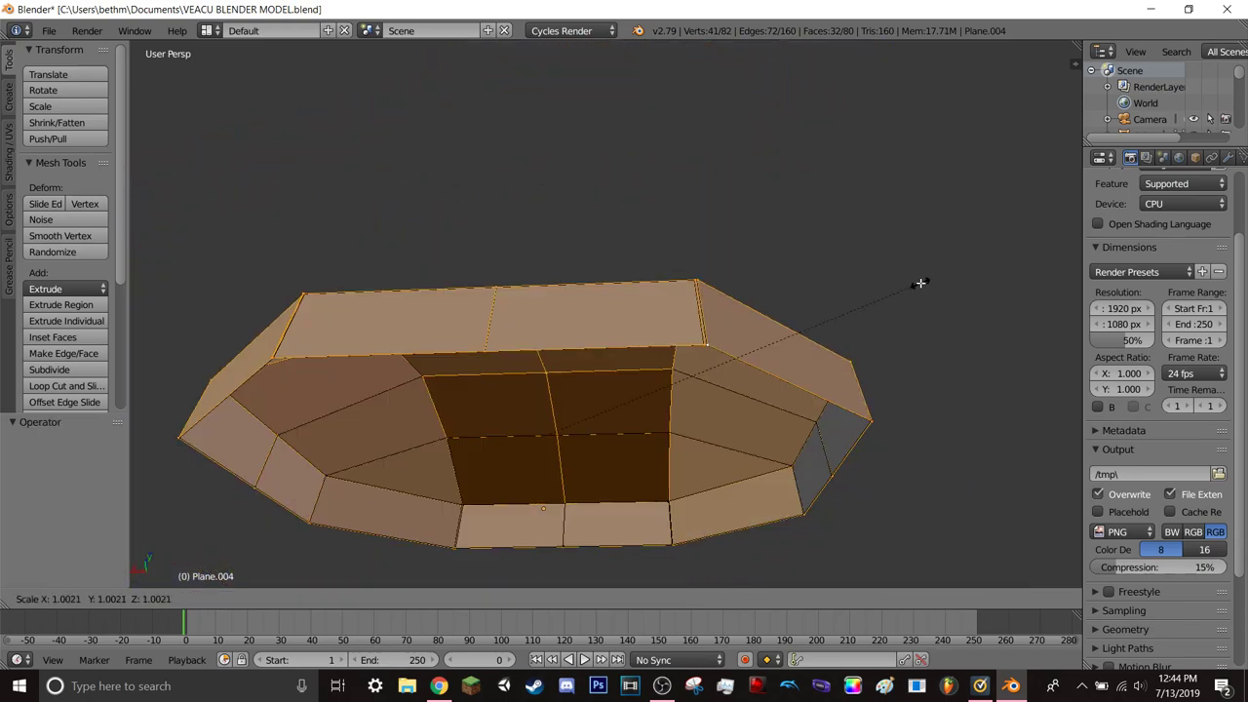
{"action": "key", "text": "ctrl+z"}
{"action": "key", "text": "ctrl+i"}
{"action": "key", "text": "s"}
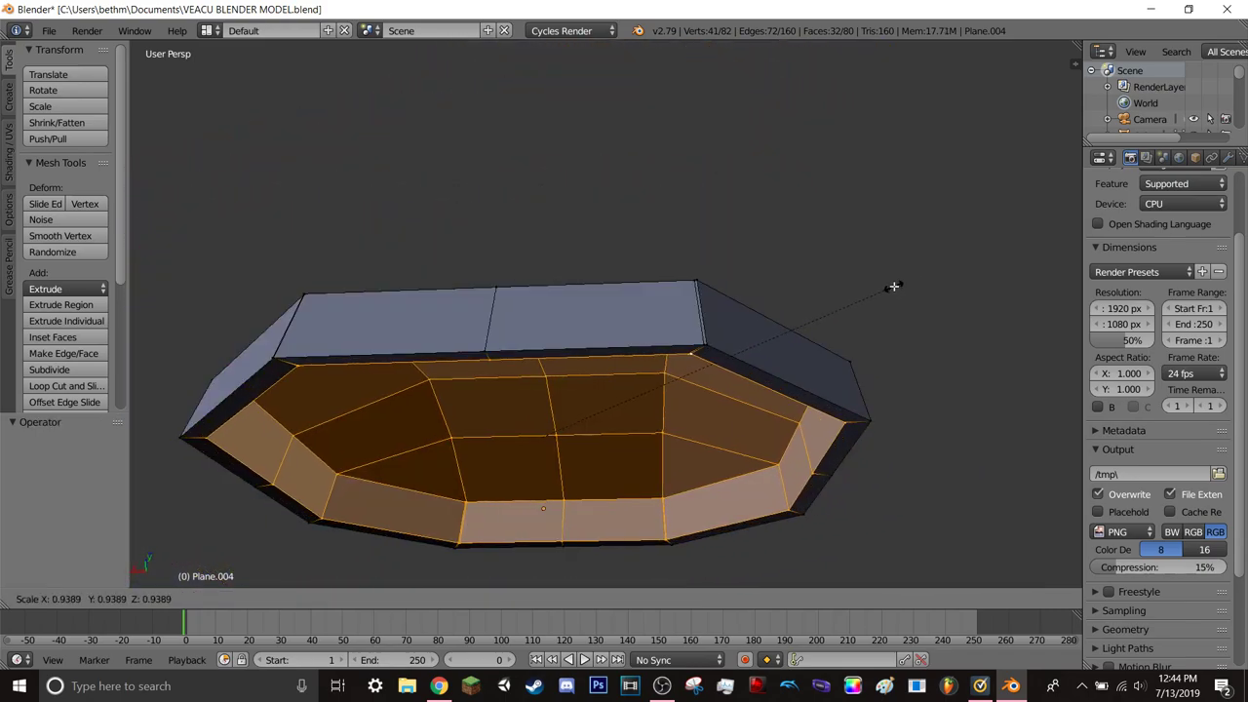
{"action": "left_click", "coordinate": [892, 286]}
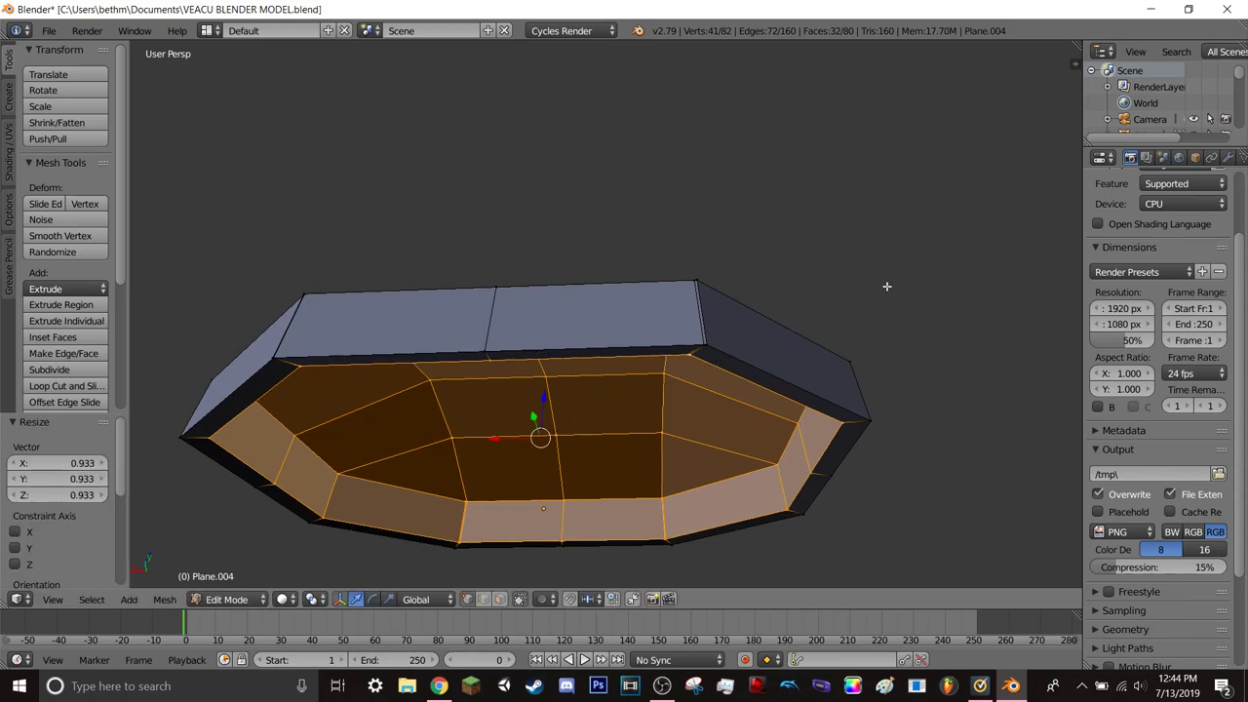
{"action": "mouse_move", "coordinate": [887, 286]}
{"action": "middle_mouse_down"}
{"action": "mouse_move", "coordinate": [892, 348]}
{"action": "mouse_move", "coordinate": [872, 254]}
{"action": "mouse_move", "coordinate": [828, 266]}
{"action": "mouse_move", "coordinate": [842, 276]}
{"action": "middle_mouse_up"}
- In Object Mode, lower the domed slab 0.189 along Z onto the plank
{"action": "left_click", "coordinate": [220, 601]}
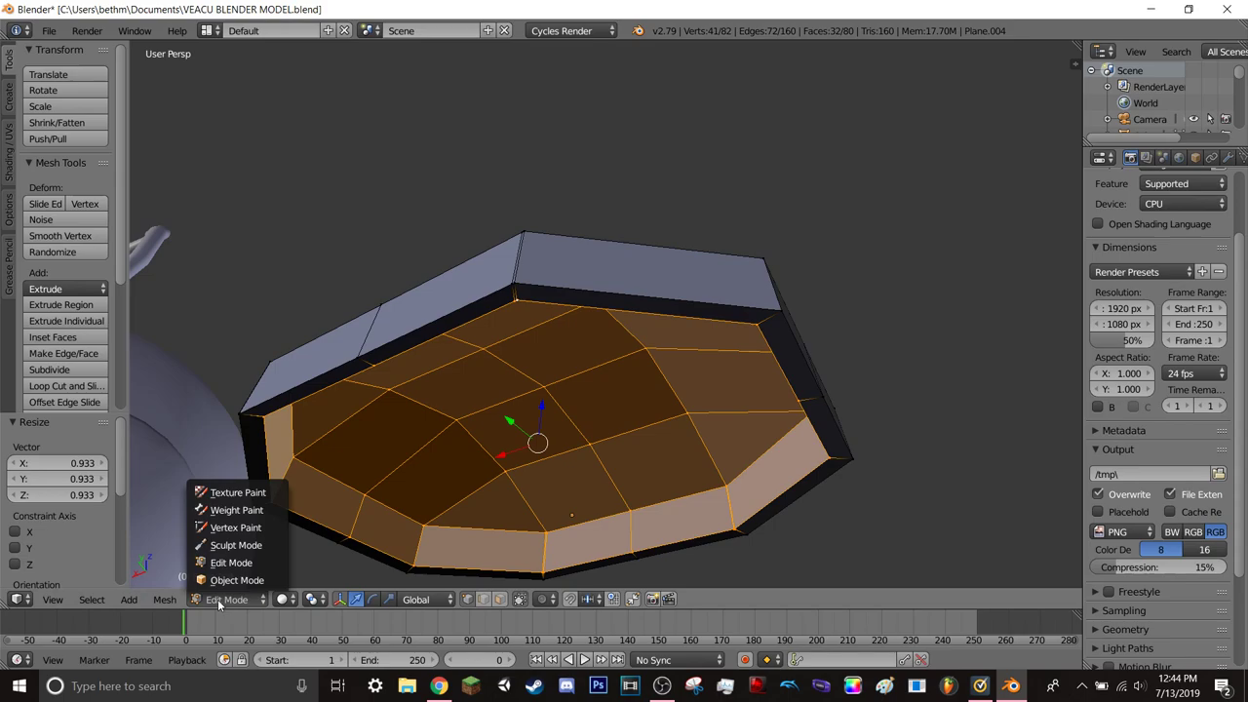
{"action": "left_click", "coordinate": [218, 576]}
{"action": "middle_click_drag", "start_coordinate": [477, 468], "coordinate": [485, 514]}
{"action": "scroll", "coordinate": [486, 514], "scroll_direction": "down", "scroll_amount": 2}
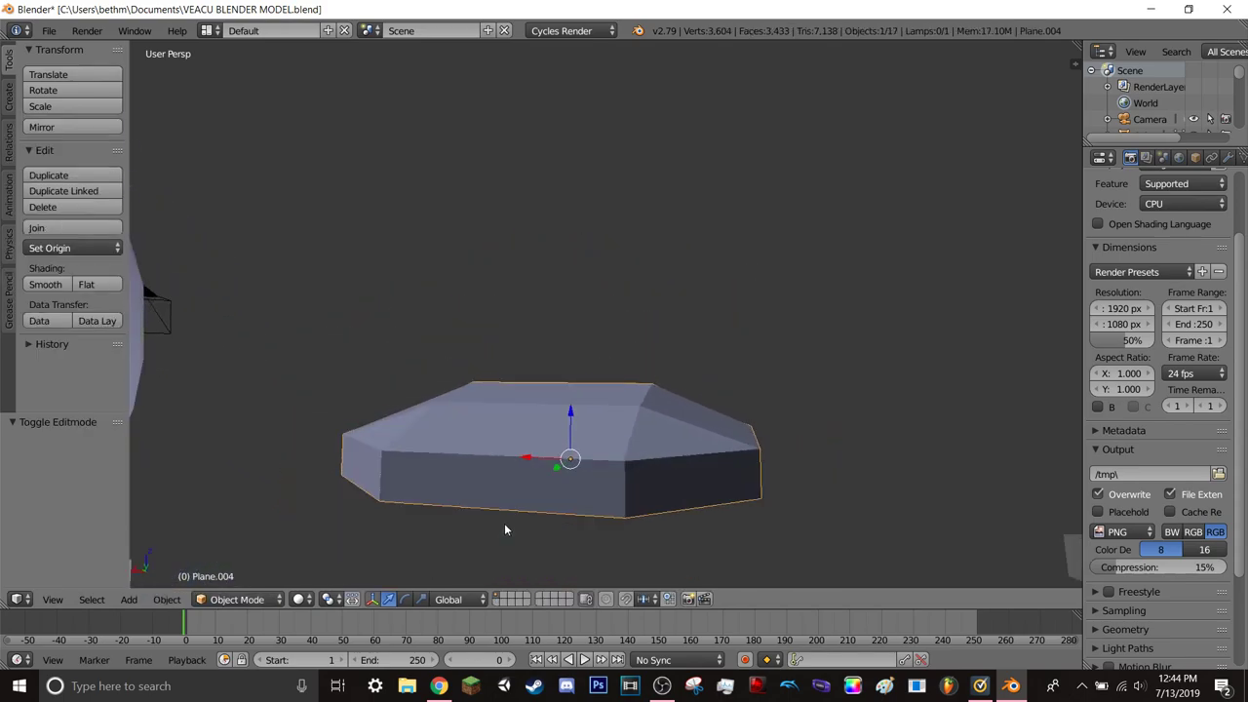
{"action": "scroll", "coordinate": [504, 523], "scroll_direction": "down", "scroll_amount": 3}
{"action": "scroll", "coordinate": [496, 513], "scroll_direction": "down", "scroll_amount": 1}
{"action": "scroll", "coordinate": [515, 536], "scroll_direction": "down", "scroll_amount": 1}
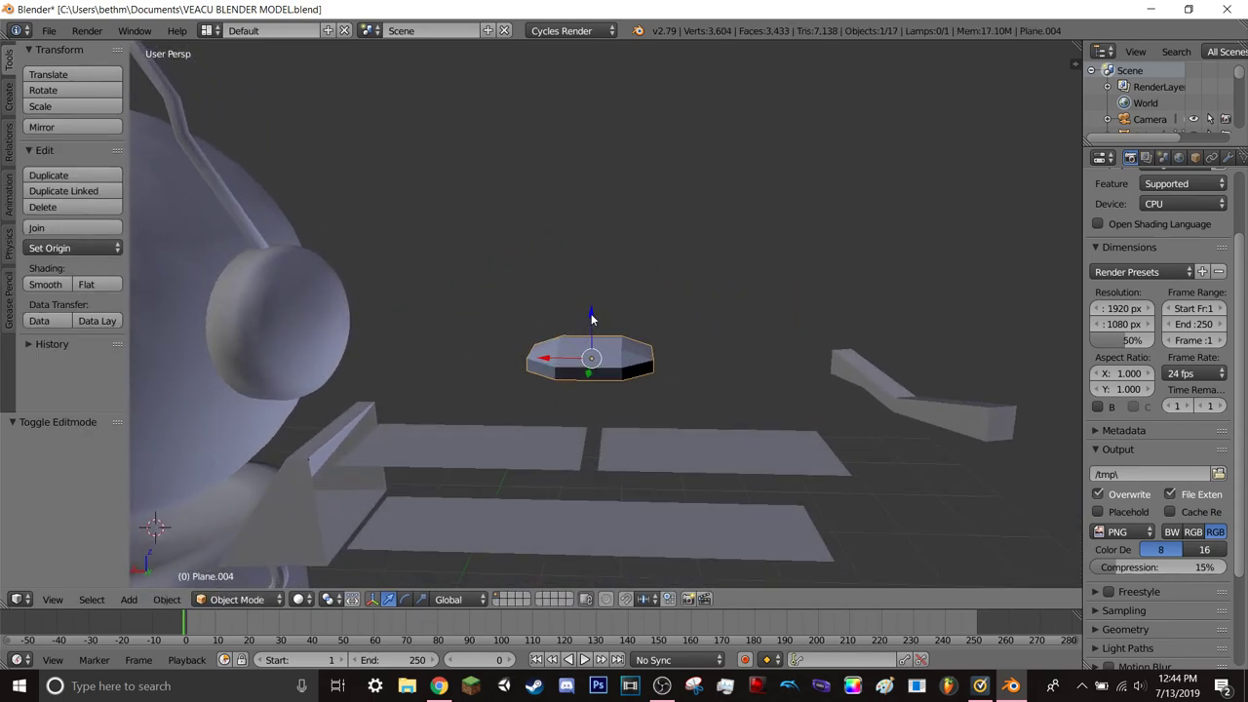
{"action": "mouse_move", "coordinate": [589, 315]}
{"action": "left_mouse_down"}
{"action": "mouse_move", "coordinate": [594, 373]}
{"action": "mouse_move", "coordinate": [588, 362]}
{"action": "left_mouse_up"}
- Reselect the domed slab and browse the tool shelf tabs back to Tools
{"action": "mouse_move", "coordinate": [429, 457]}
{"action": "middle_mouse_down"}
{"action": "mouse_move", "coordinate": [580, 315]}
{"action": "mouse_move", "coordinate": [482, 320]}
{"action": "mouse_move", "coordinate": [463, 341]}
{"action": "mouse_move", "coordinate": [556, 323]}
{"action": "mouse_move", "coordinate": [549, 423]}
{"action": "mouse_move", "coordinate": [562, 289]}
{"action": "mouse_move", "coordinate": [552, 251]}
{"action": "mouse_move", "coordinate": [539, 267]}
{"action": "mouse_move", "coordinate": [550, 305]}
{"action": "mouse_move", "coordinate": [515, 311]}
{"action": "mouse_move", "coordinate": [515, 270]}
{"action": "mouse_move", "coordinate": [535, 248]}
{"action": "middle_mouse_up"}
{"action": "right_click", "coordinate": [402, 273]}
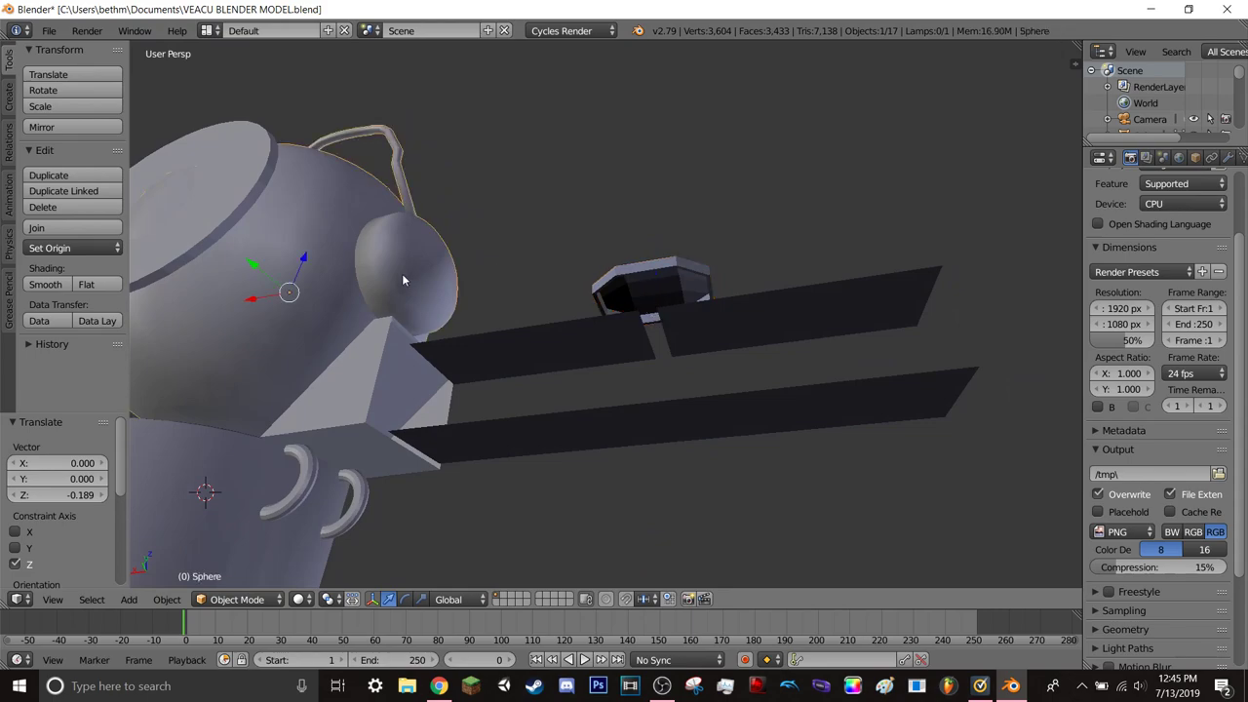
{"action": "mouse_move", "coordinate": [402, 273]}
{"action": "middle_mouse_down"}
{"action": "mouse_move", "coordinate": [551, 282]}
{"action": "mouse_move", "coordinate": [514, 346]}
{"action": "mouse_move", "coordinate": [431, 382]}
{"action": "mouse_move", "coordinate": [450, 393]}
{"action": "middle_mouse_up"}
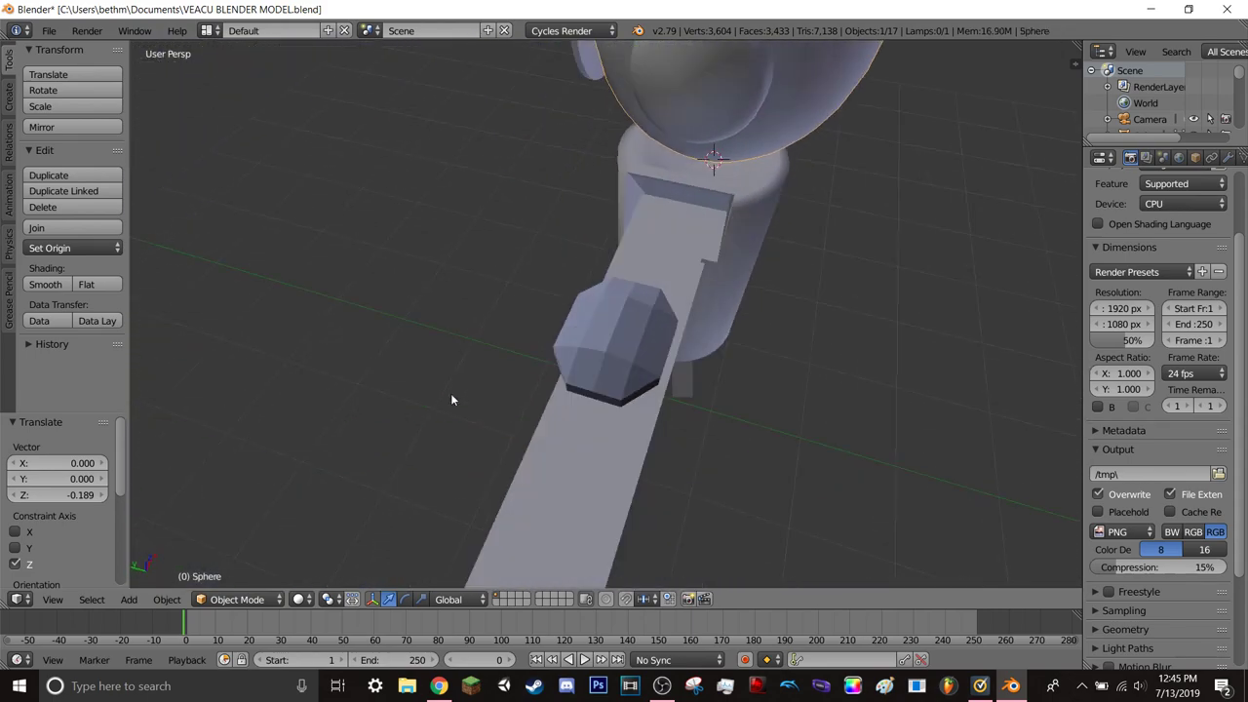
{"action": "right_click", "coordinate": [593, 355]}
{"action": "left_click", "coordinate": [8, 142]}
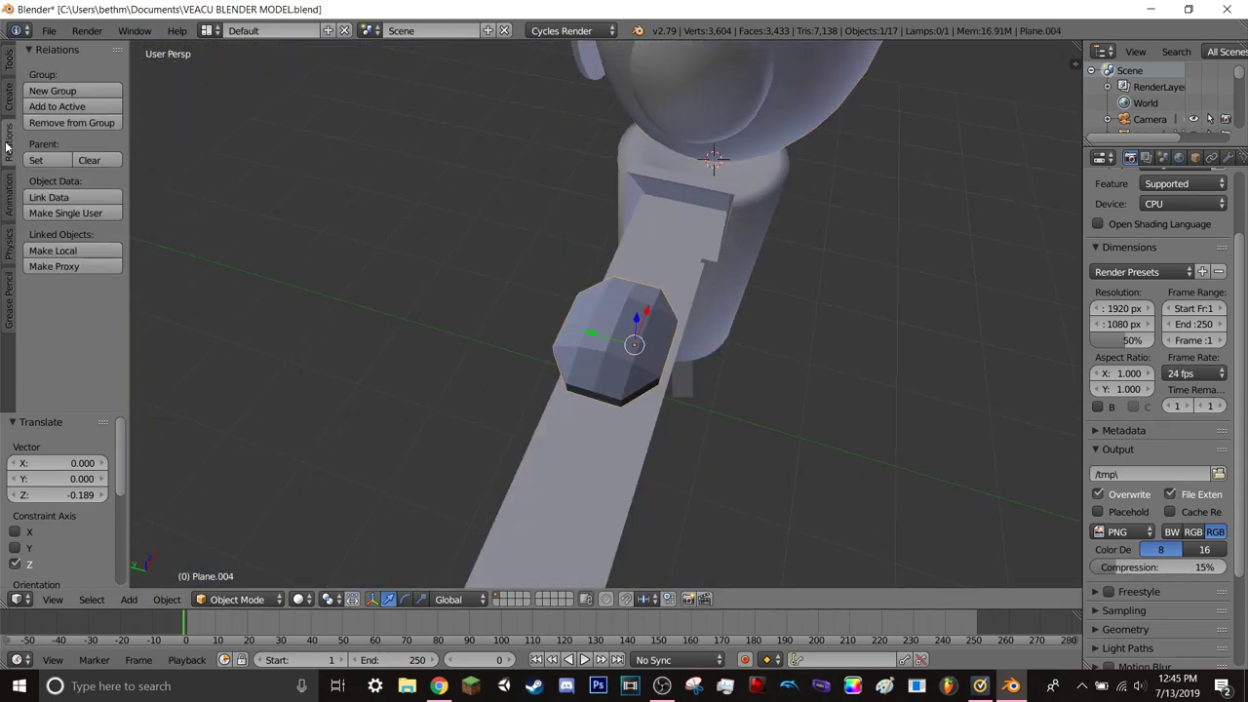
{"action": "left_click", "coordinate": [8, 234]}
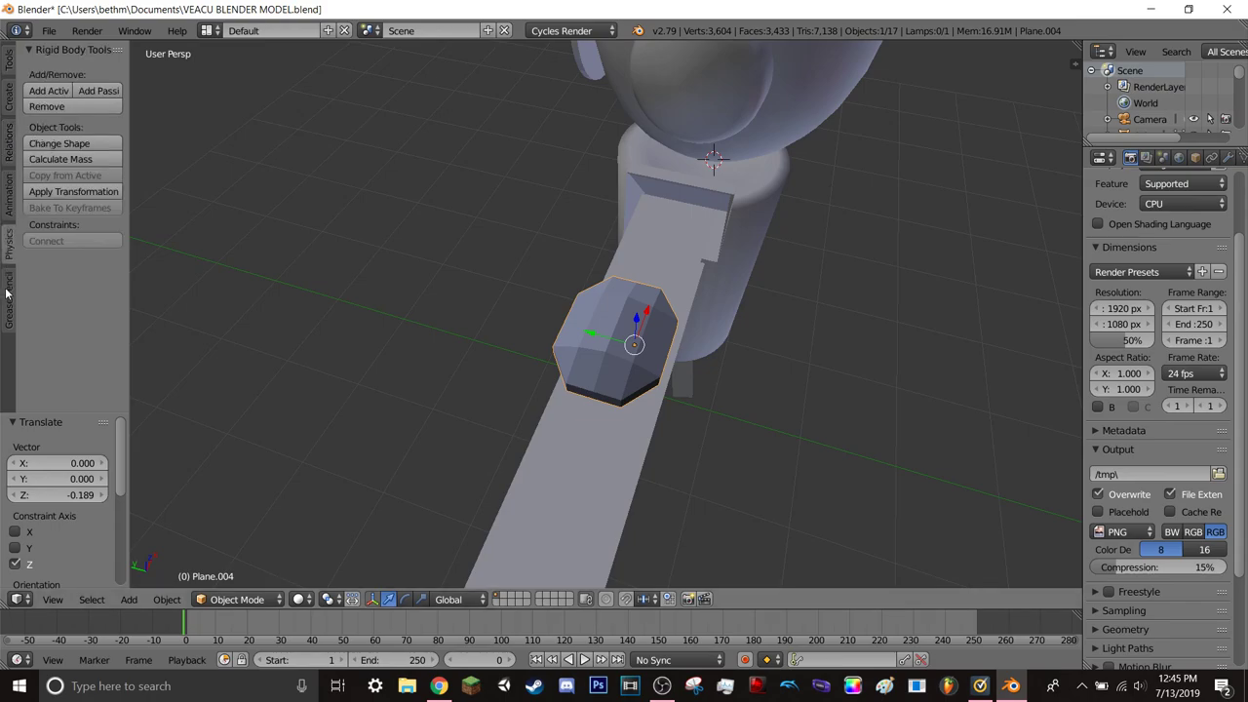
{"action": "left_click", "coordinate": [9, 65]}
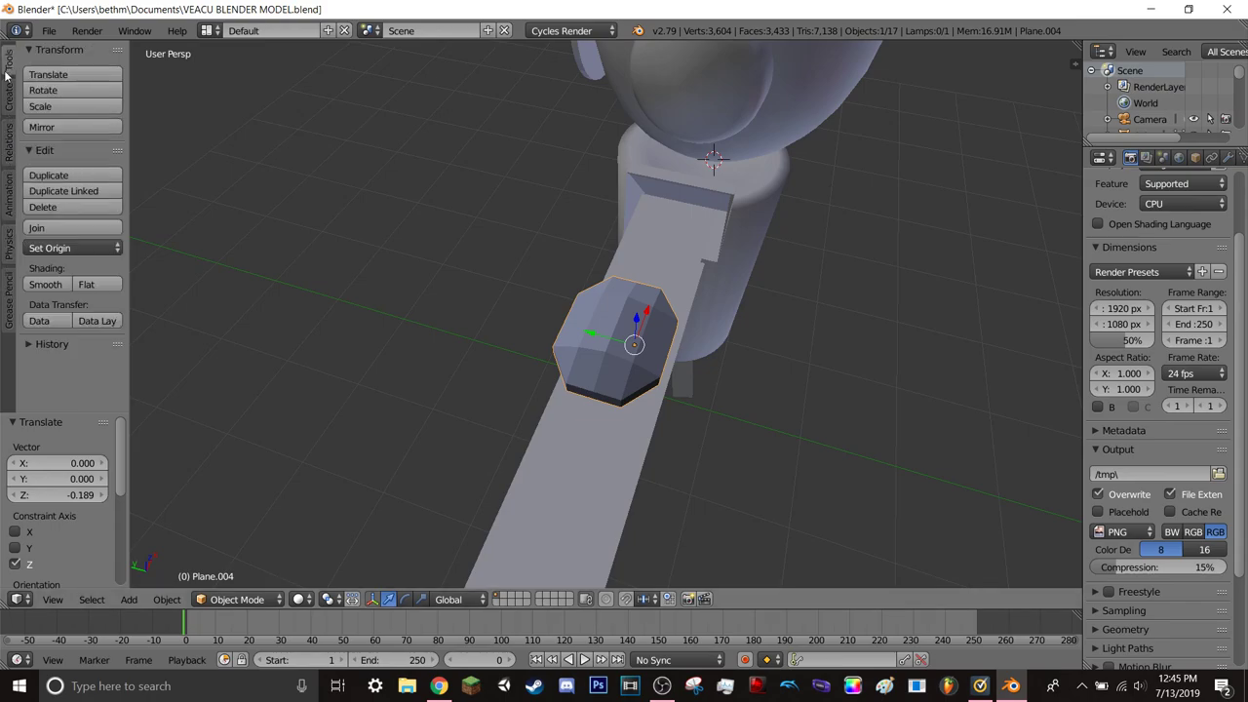
- Try smooth shading on the slab, then set it back to flat shading
{"action": "left_click", "coordinate": [60, 284]}
{"action": "mouse_move", "coordinate": [332, 294]}
{"action": "middle_mouse_down"}
{"action": "mouse_move", "coordinate": [482, 279]}
{"action": "mouse_move", "coordinate": [522, 237]}
{"action": "mouse_move", "coordinate": [515, 310]}
{"action": "mouse_move", "coordinate": [341, 293]}
{"action": "middle_mouse_up"}
{"action": "left_click", "coordinate": [87, 284]}
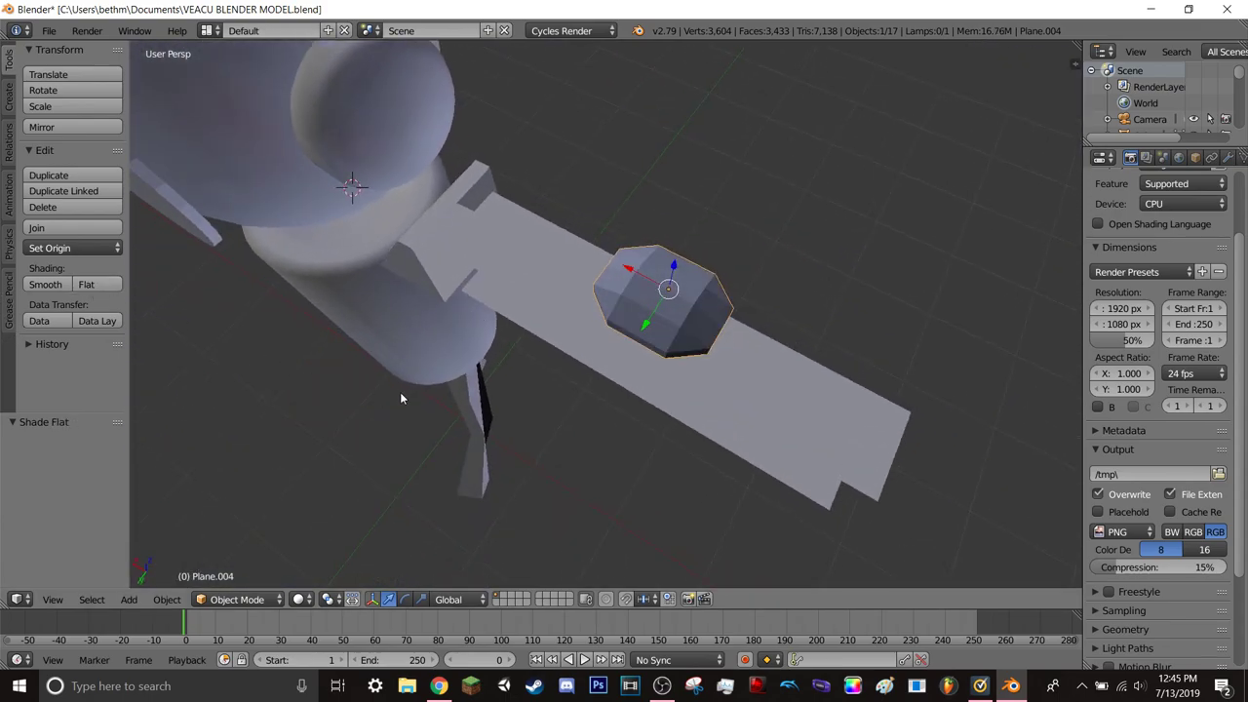
{"action": "mouse_move", "coordinate": [521, 435]}
{"action": "middle_mouse_down"}
{"action": "mouse_move", "coordinate": [566, 342]}
{"action": "mouse_move", "coordinate": [575, 412]}
{"action": "middle_mouse_up"}
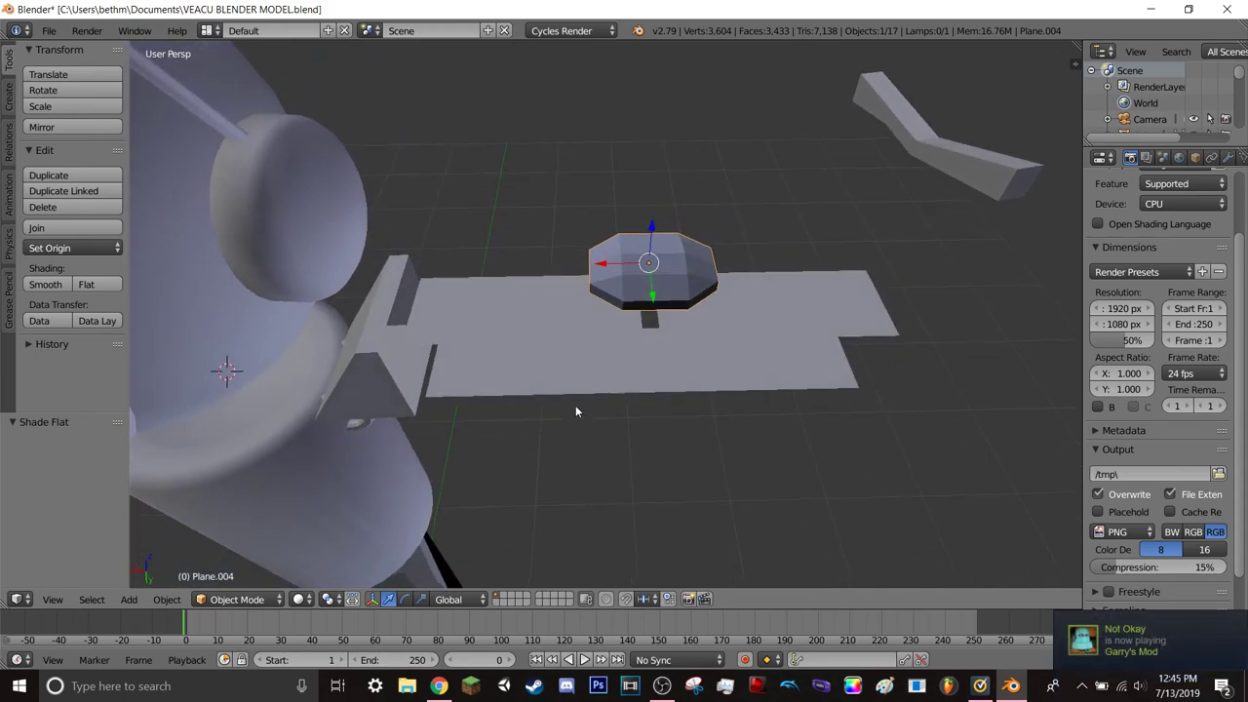
{"action": "left_click", "coordinate": [243, 598]}
{"action": "left_click", "coordinate": [237, 599]}
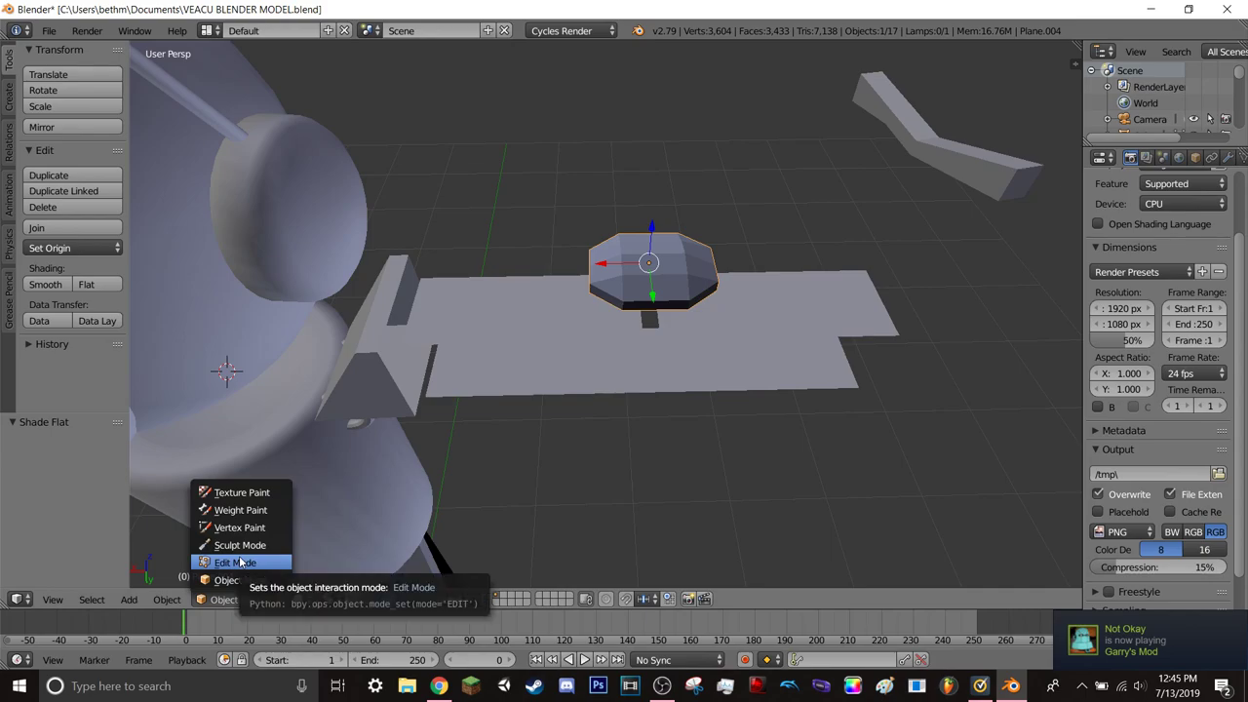
{"action": "left_click", "coordinate": [231, 558]}
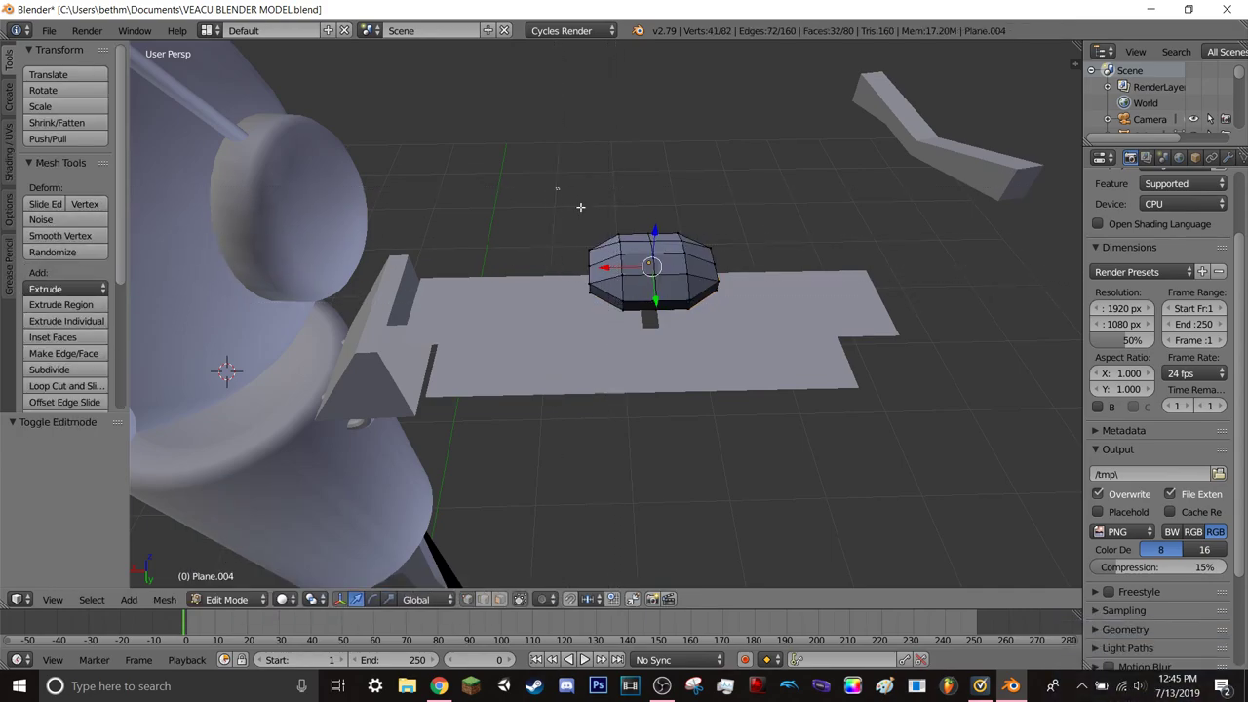
{"action": "key", "text": "l"}
{"action": "middle_click_drag", "start_coordinate": [770, 355], "coordinate": [584, 236]}
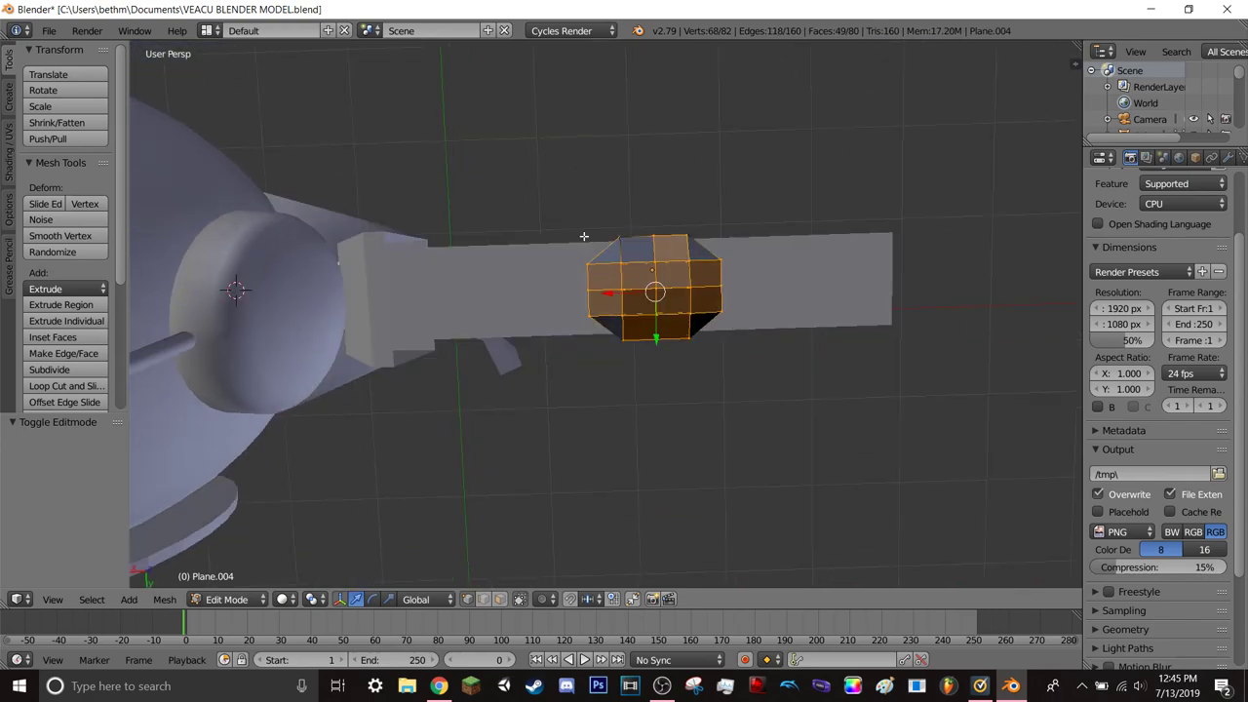
{"action": "key", "text": "b"}
{"action": "left_click_drag", "start_coordinate": [532, 192], "coordinate": [836, 436]}
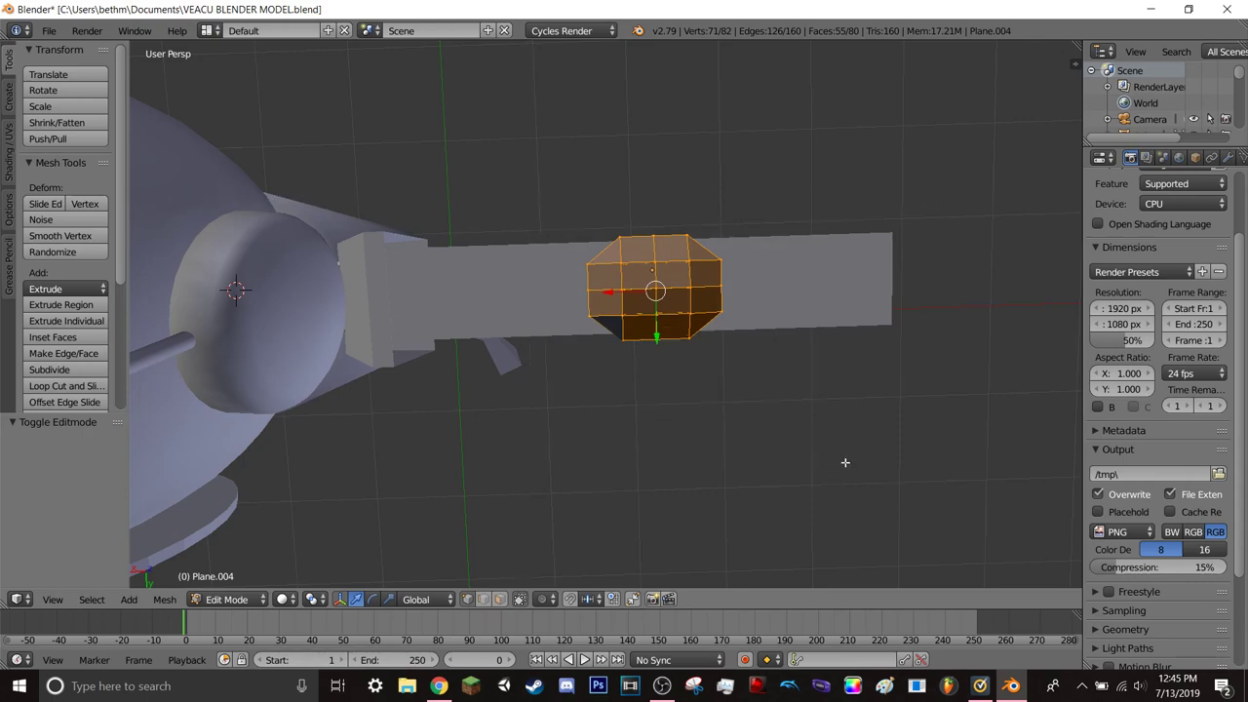
{"action": "mouse_move", "coordinate": [847, 464]}
{"action": "middle_mouse_down"}
{"action": "mouse_move", "coordinate": [850, 342]}
{"action": "mouse_move", "coordinate": [751, 312]}
{"action": "middle_mouse_up"}
{"action": "key", "text": "b"}
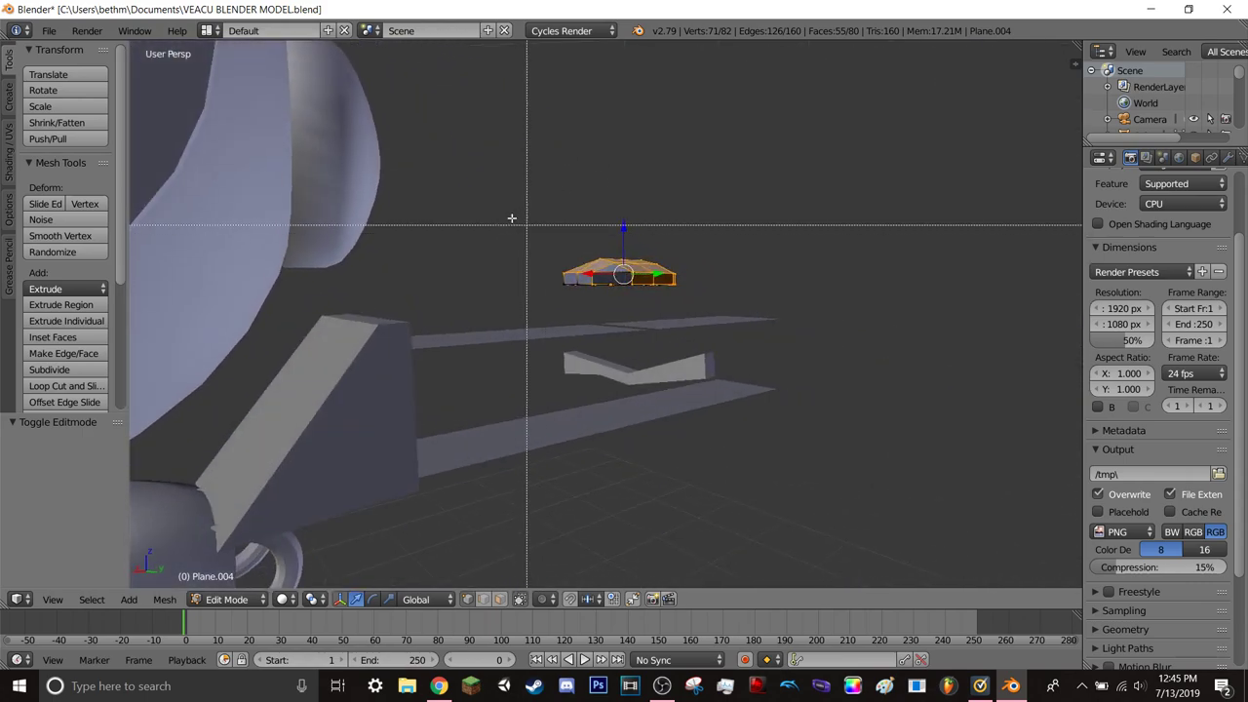
{"action": "left_click_drag", "start_coordinate": [478, 183], "coordinate": [835, 386]}
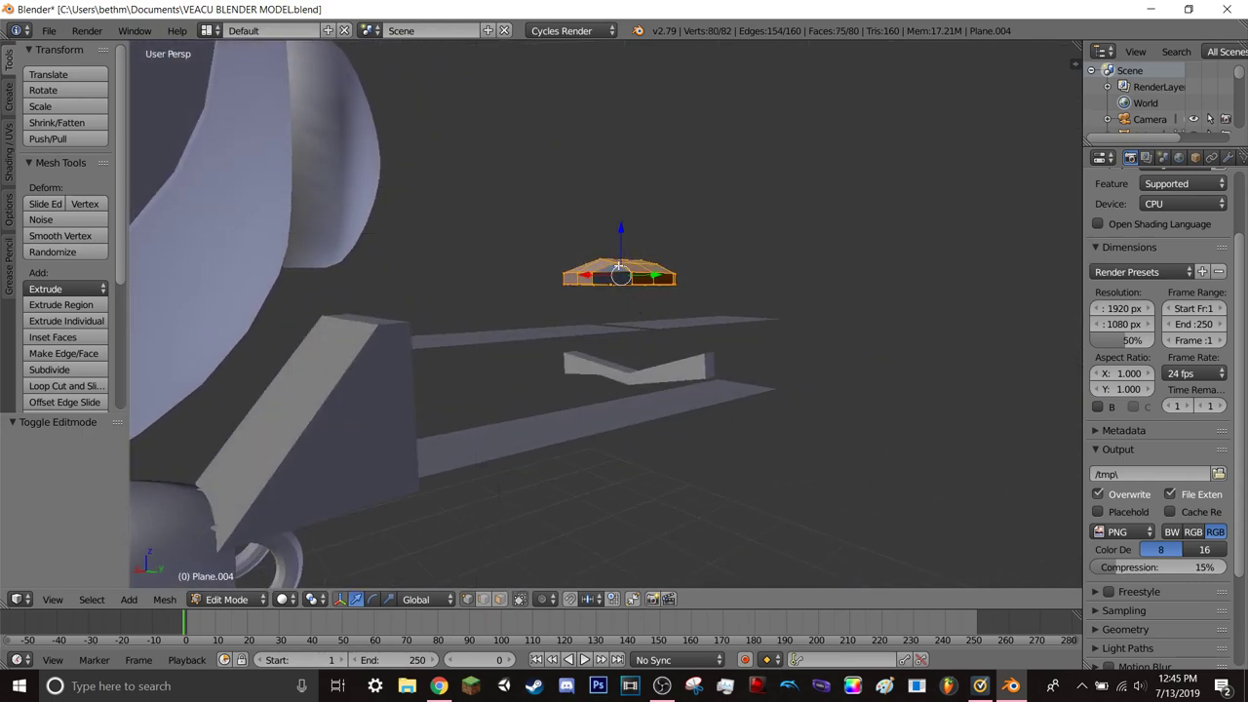
{"action": "key", "text": "b"}
{"action": "left_click_drag", "start_coordinate": [530, 196], "coordinate": [761, 390]}
{"action": "middle_click_drag", "start_coordinate": [761, 390], "coordinate": [730, 339]}
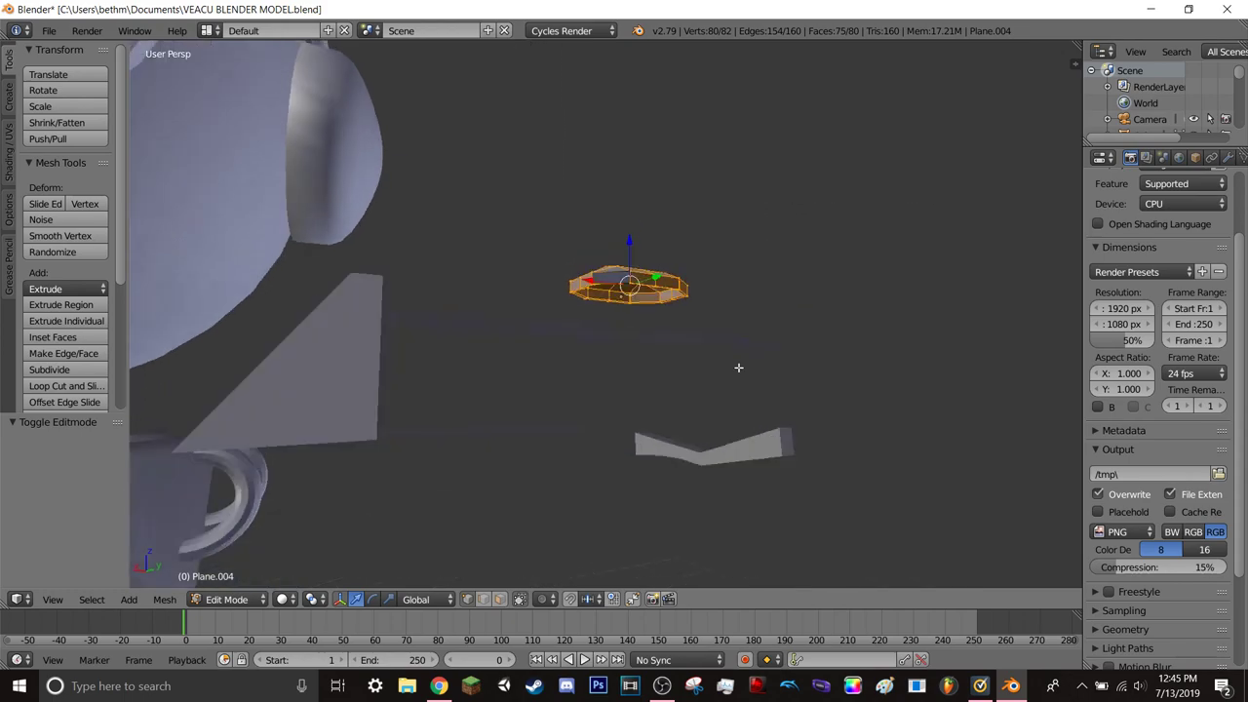
{"action": "key", "text": "b"}
{"action": "left_click_drag", "start_coordinate": [533, 209], "coordinate": [800, 425]}
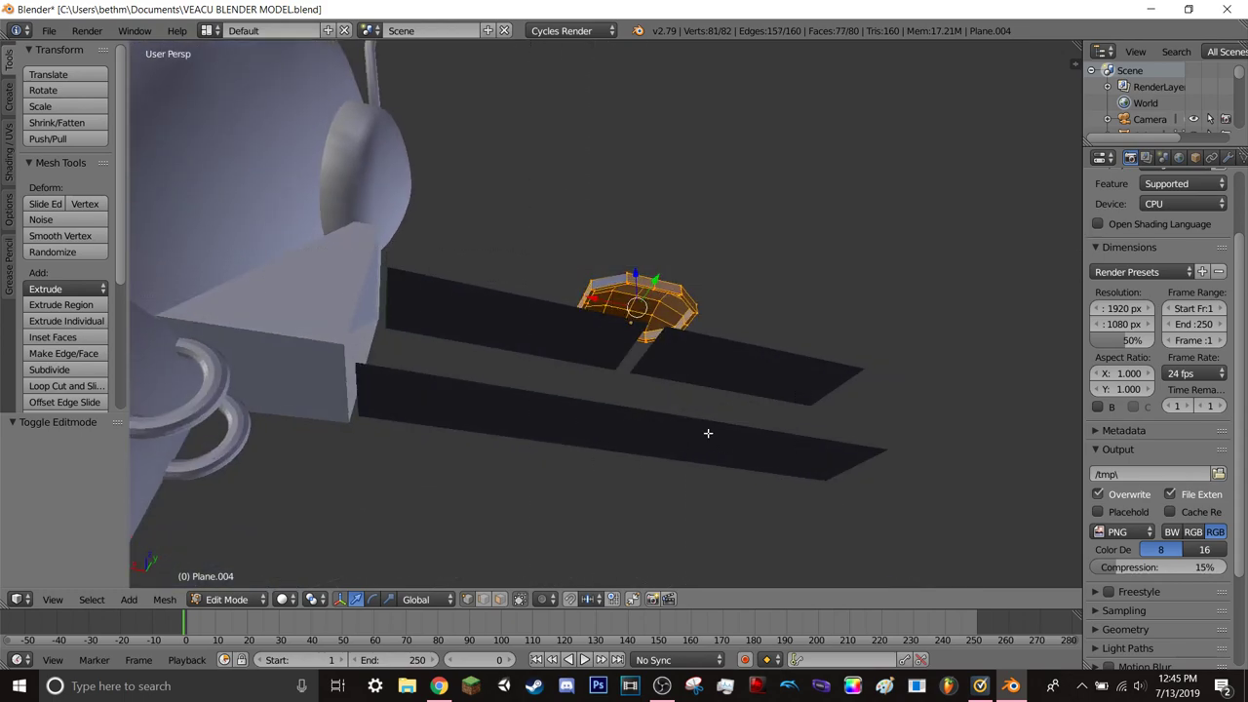
{"action": "scroll", "coordinate": [648, 262], "scroll_direction": "up", "scroll_amount": 4}
{"action": "scroll", "coordinate": [653, 260], "scroll_direction": "up", "scroll_amount": 2}
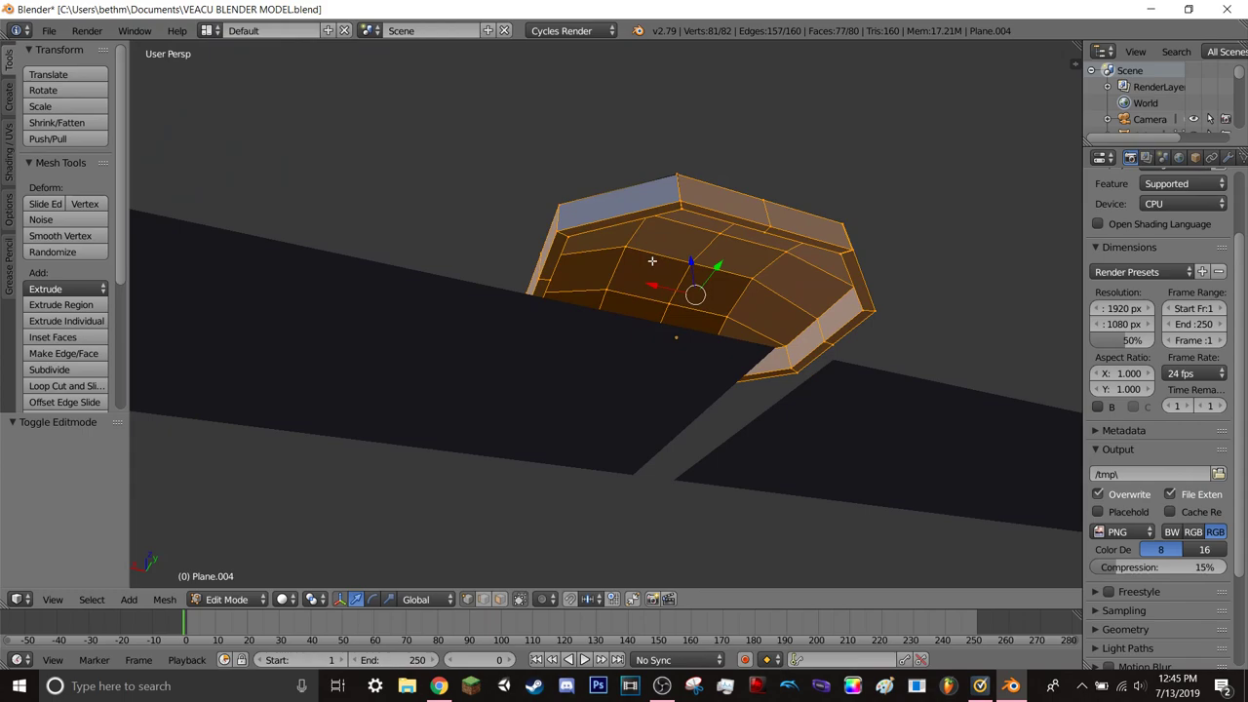
{"action": "middle_click_drag", "start_coordinate": [653, 261], "coordinate": [655, 317]}
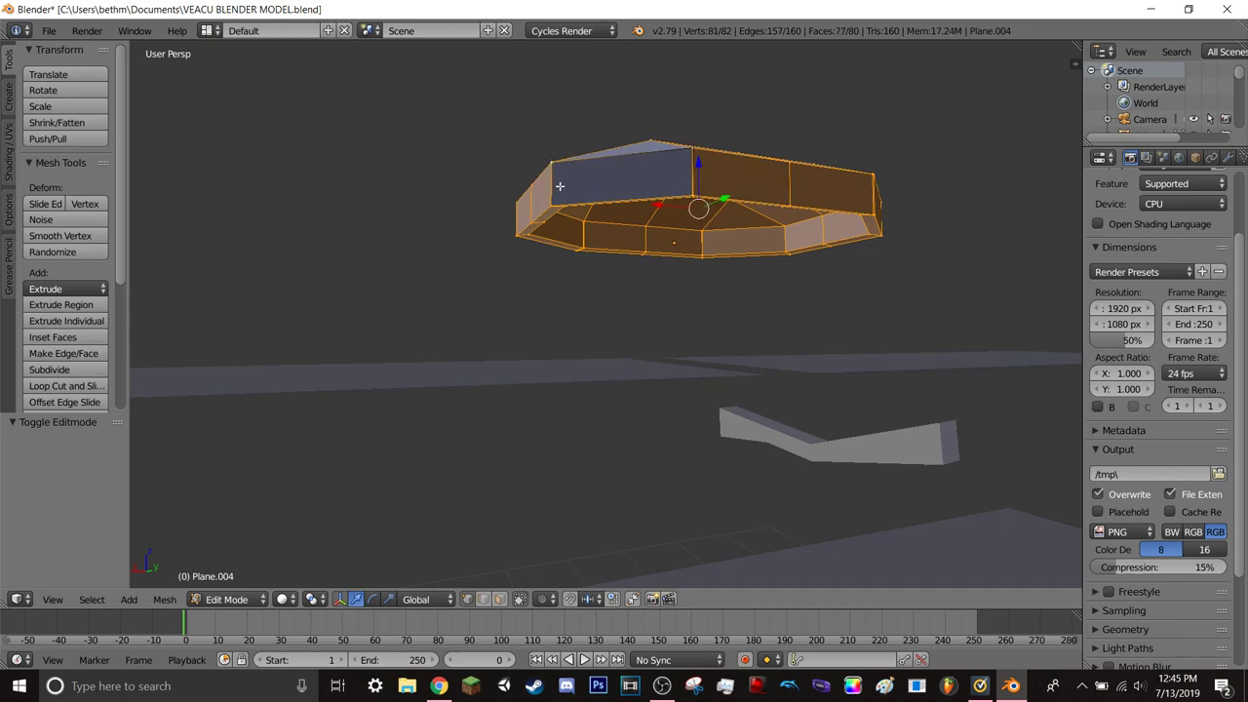
{"action": "right_click", "coordinate": [633, 152], "text": "shift"}
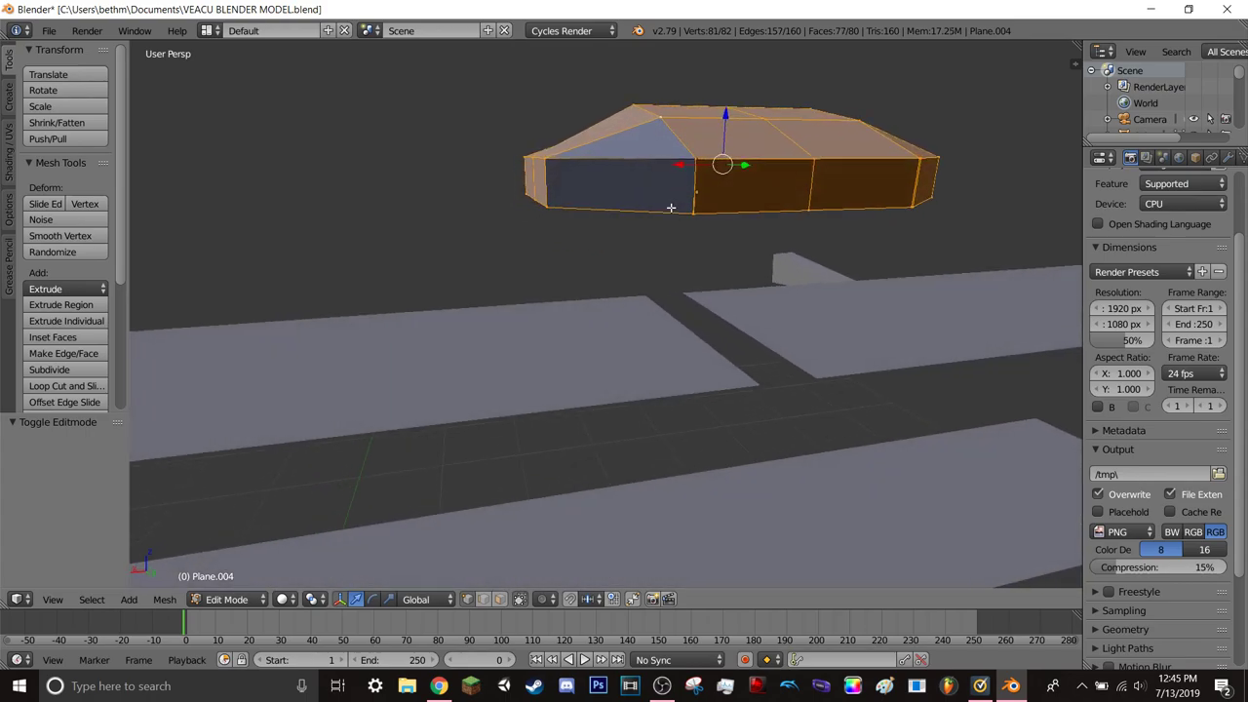
{"action": "scroll", "coordinate": [683, 171], "scroll_direction": "up", "scroll_amount": 8}
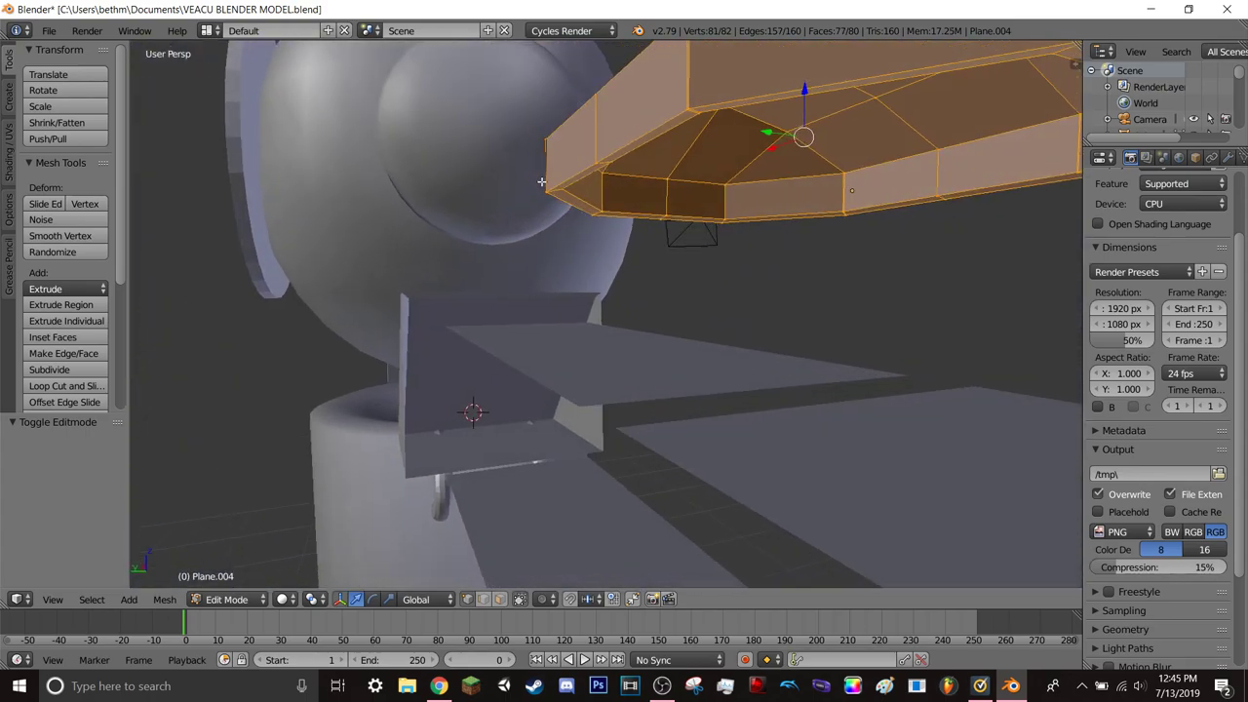
{"action": "mouse_move", "coordinate": [525, 167]}
{"action": "middle_mouse_down"}
{"action": "mouse_move", "coordinate": [892, 357]}
{"action": "mouse_move", "coordinate": [1037, 243]}
{"action": "middle_mouse_up"}
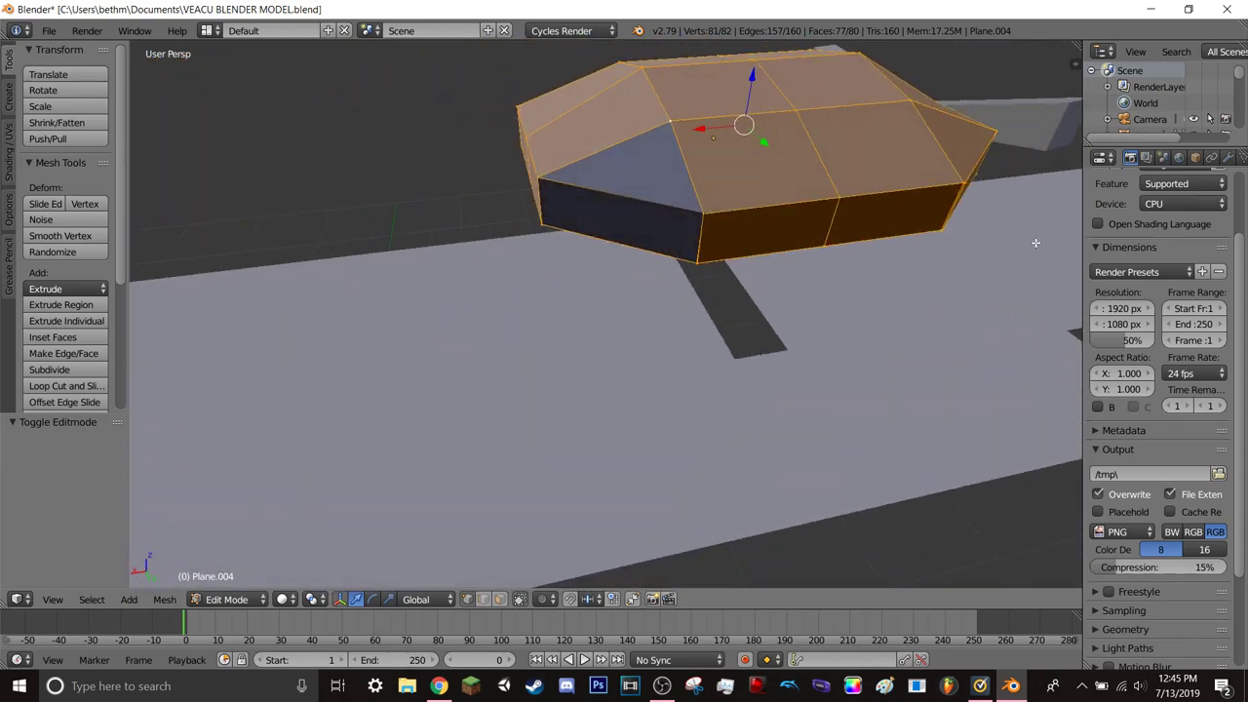
{"action": "key", "text": "s"}
{"action": "left_click", "coordinate": [797, 267]}
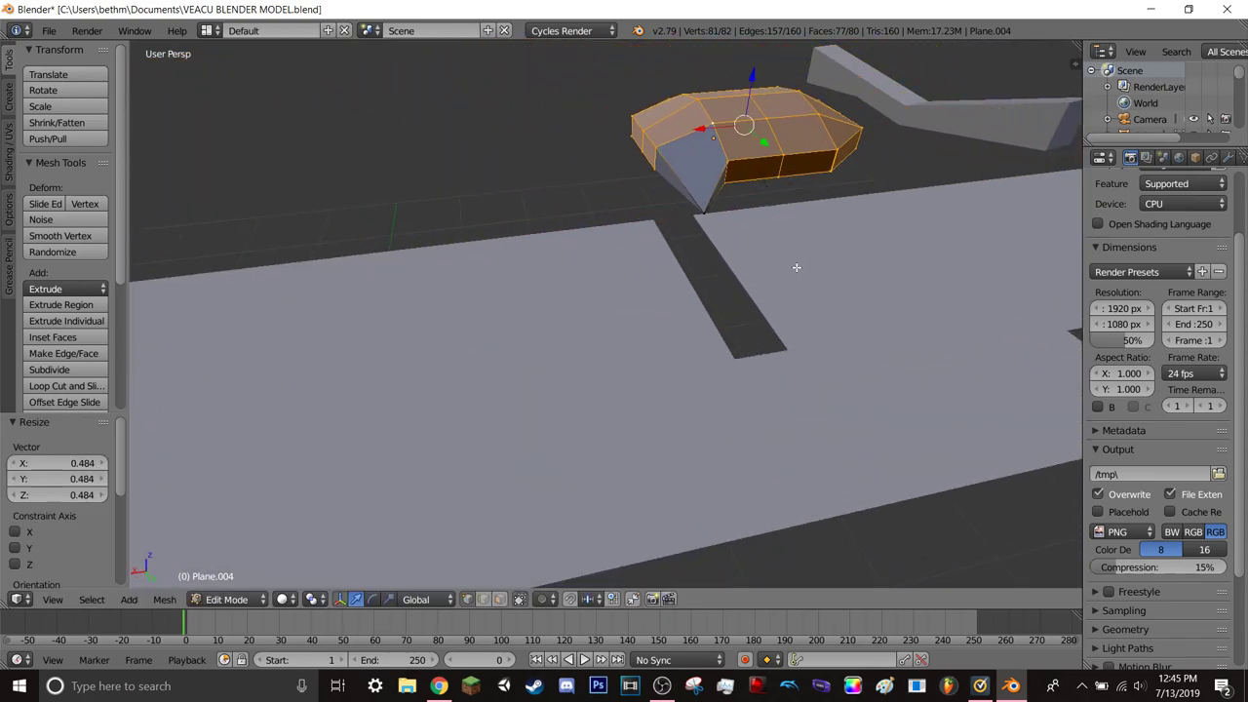
{"action": "key", "text": "ctrl+z"}
{"action": "left_click", "coordinate": [701, 212], "text": "shift"}
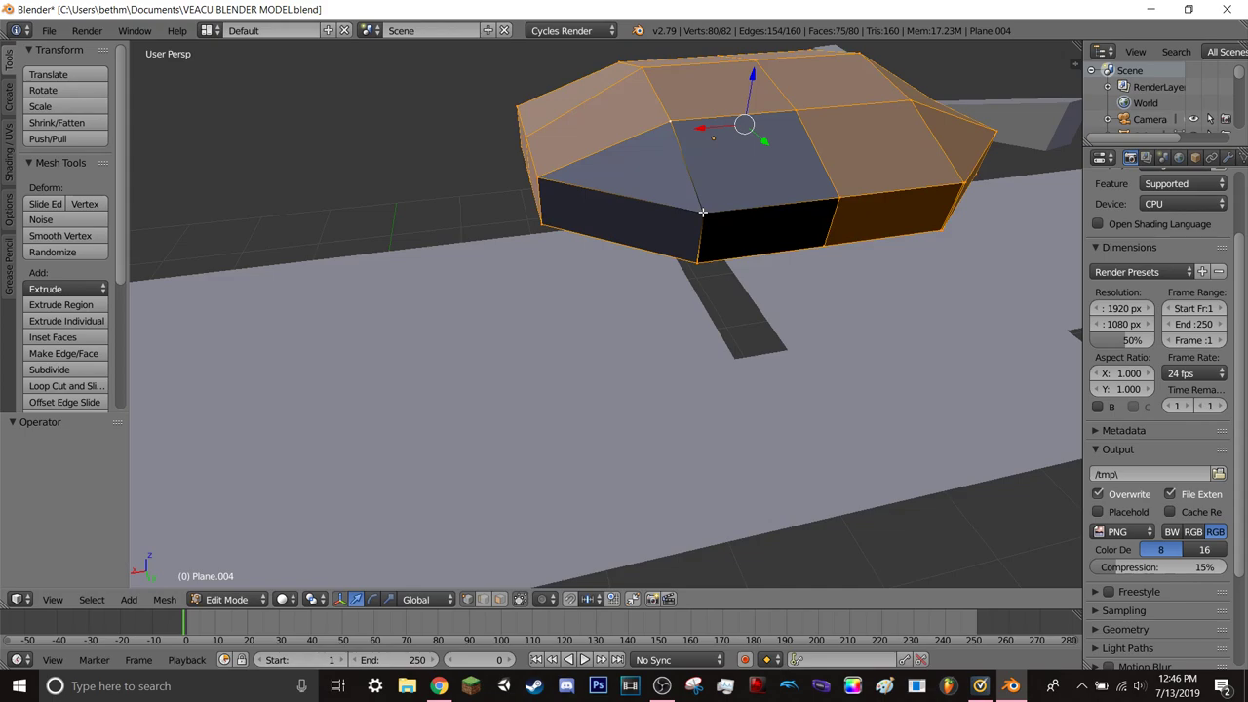
{"action": "left_click", "coordinate": [702, 211], "text": "shift"}
{"action": "left_click", "coordinate": [702, 211], "text": "shift"}
{"action": "left_click", "coordinate": [701, 212], "text": "shift"}
{"action": "scroll", "coordinate": [782, 267], "scroll_direction": "up", "scroll_amount": 4}
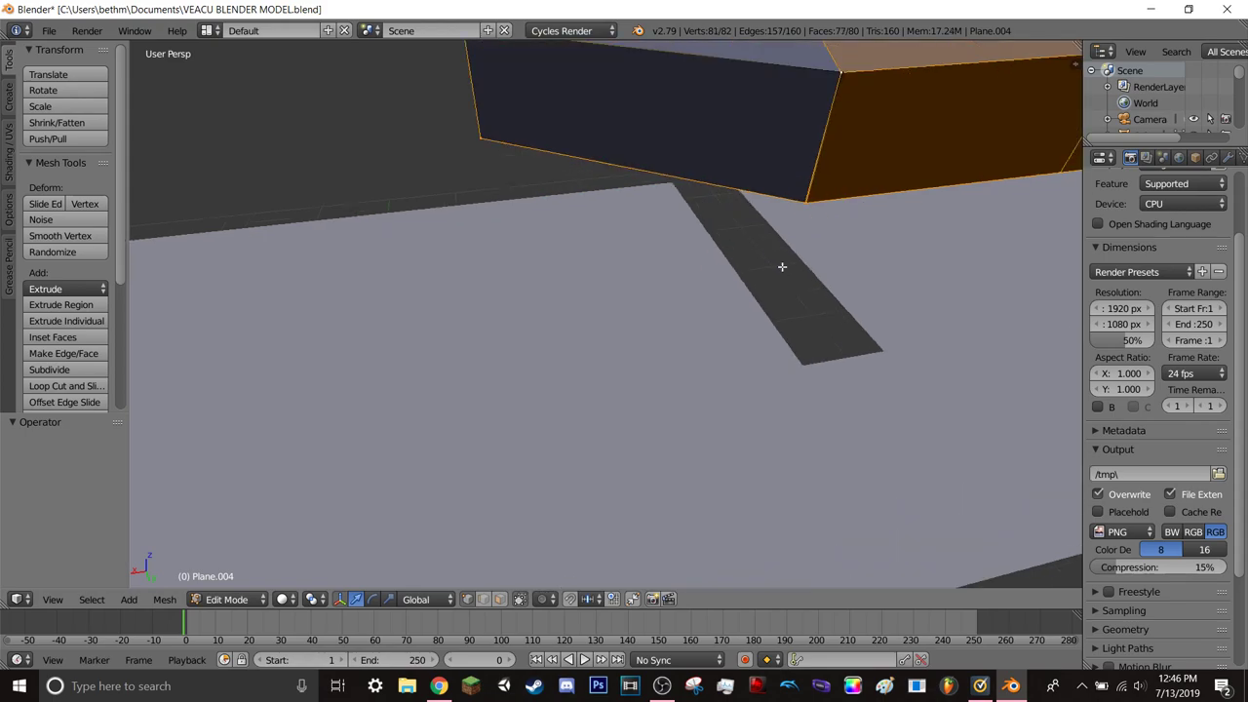
{"action": "mouse_move", "coordinate": [832, 211]}
{"action": "middle_mouse_down"}
{"action": "mouse_move", "coordinate": [802, 223]}
{"action": "mouse_move", "coordinate": [814, 200]}
{"action": "mouse_move", "coordinate": [825, 208]}
{"action": "mouse_move", "coordinate": [739, 329]}
{"action": "mouse_move", "coordinate": [689, 370]}
{"action": "mouse_move", "coordinate": [663, 344]}
{"action": "middle_mouse_up"}
{"action": "scroll", "coordinate": [664, 343], "scroll_direction": "up", "scroll_amount": 2}
{"action": "scroll", "coordinate": [667, 343], "scroll_direction": "up", "scroll_amount": 2}
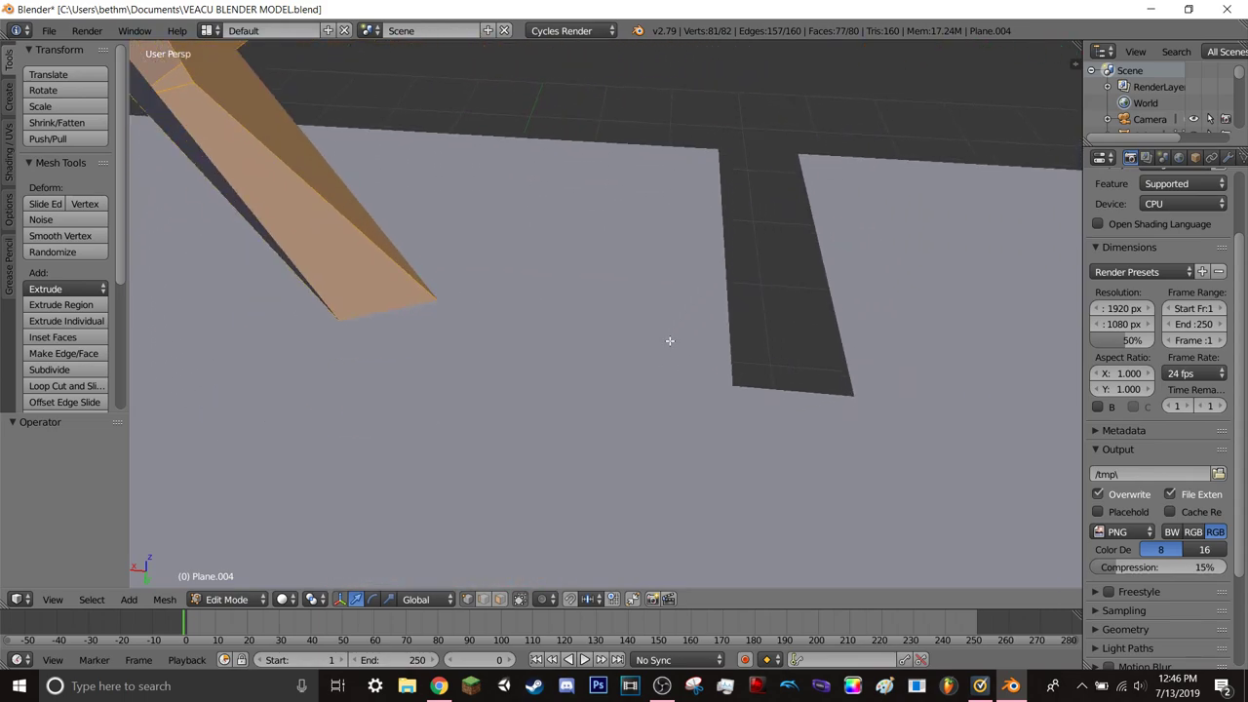
{"action": "scroll", "coordinate": [669, 340], "scroll_direction": "up", "scroll_amount": 3}
{"action": "mouse_move", "coordinate": [504, 201]}
{"action": "middle_mouse_down"}
{"action": "mouse_move", "coordinate": [532, 212]}
{"action": "mouse_move", "coordinate": [578, 195]}
{"action": "middle_mouse_up"}
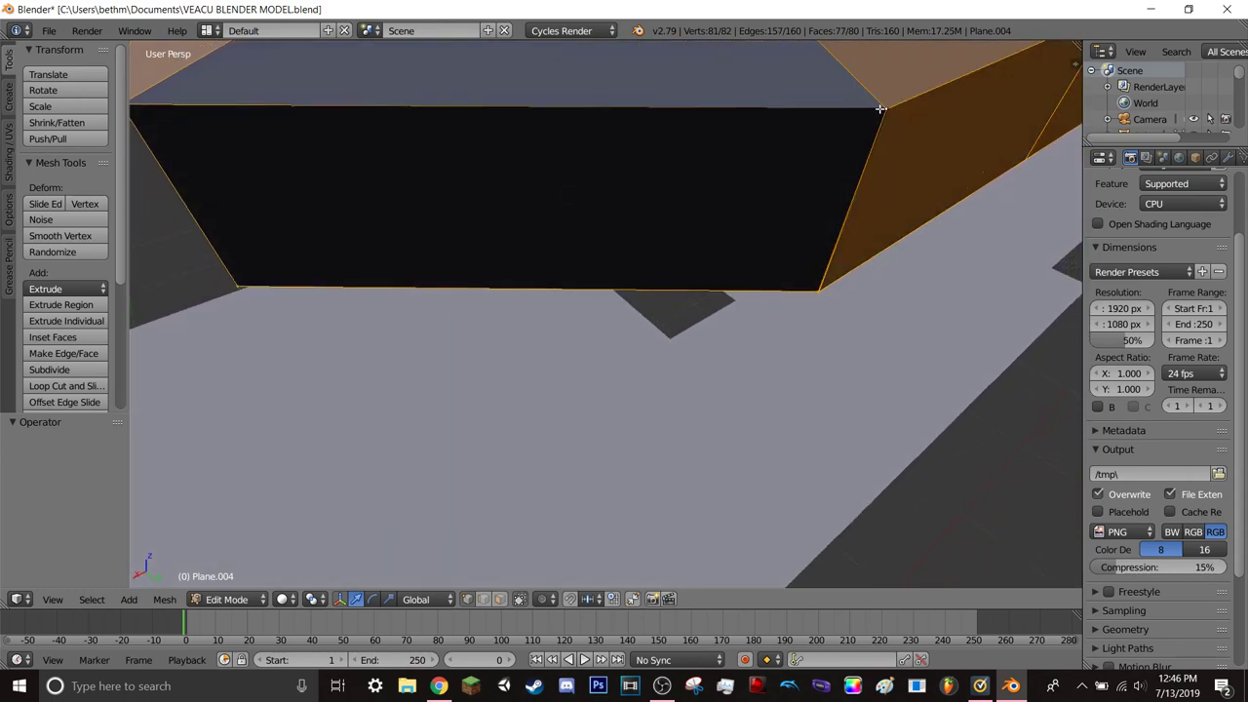
{"action": "scroll", "coordinate": [878, 110], "scroll_direction": "up", "scroll_amount": 2}
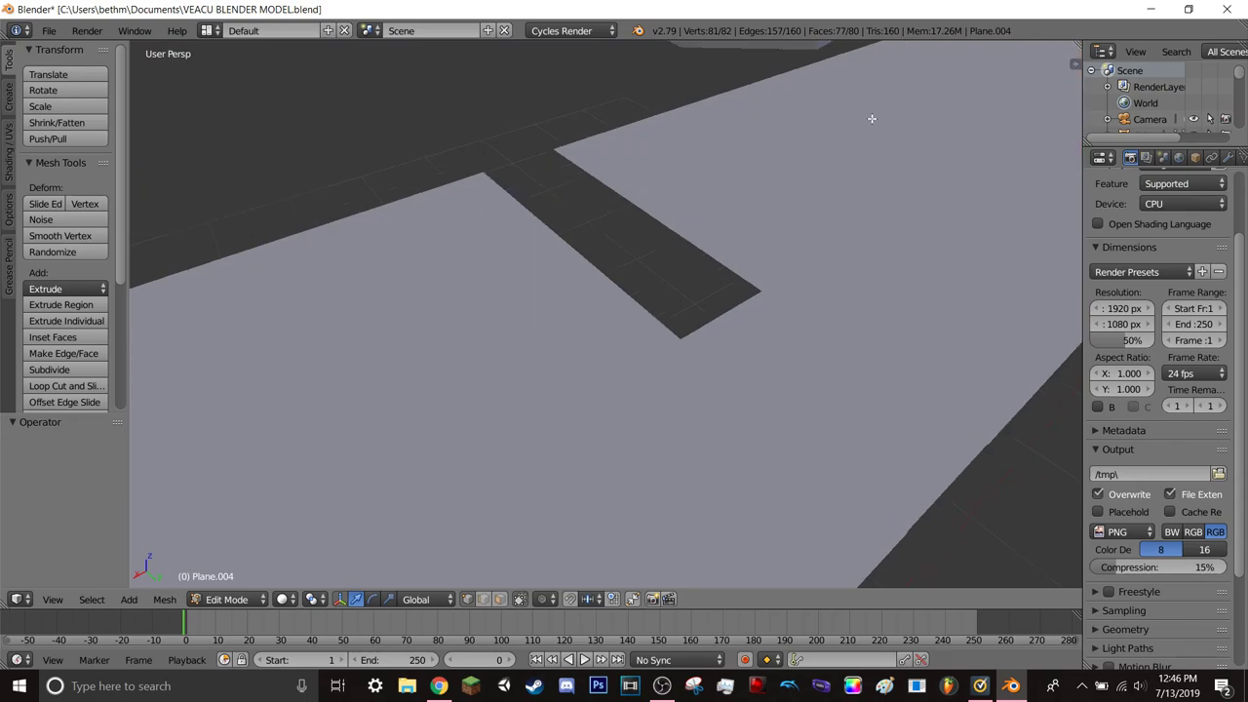
{"action": "mouse_move", "coordinate": [872, 118]}
{"action": "middle_mouse_down"}
{"action": "mouse_move", "coordinate": [734, 543]}
{"action": "mouse_move", "coordinate": [637, 504]}
{"action": "mouse_move", "coordinate": [555, 576]}
{"action": "mouse_move", "coordinate": [413, 522]}
{"action": "mouse_move", "coordinate": [290, 518]}
{"action": "mouse_move", "coordinate": [745, 412]}
{"action": "mouse_move", "coordinate": [673, 504]}
{"action": "mouse_move", "coordinate": [669, 552]}
{"action": "mouse_move", "coordinate": [780, 315]}
{"action": "mouse_move", "coordinate": [703, 423]}
{"action": "mouse_move", "coordinate": [726, 393]}
{"action": "middle_mouse_up"}
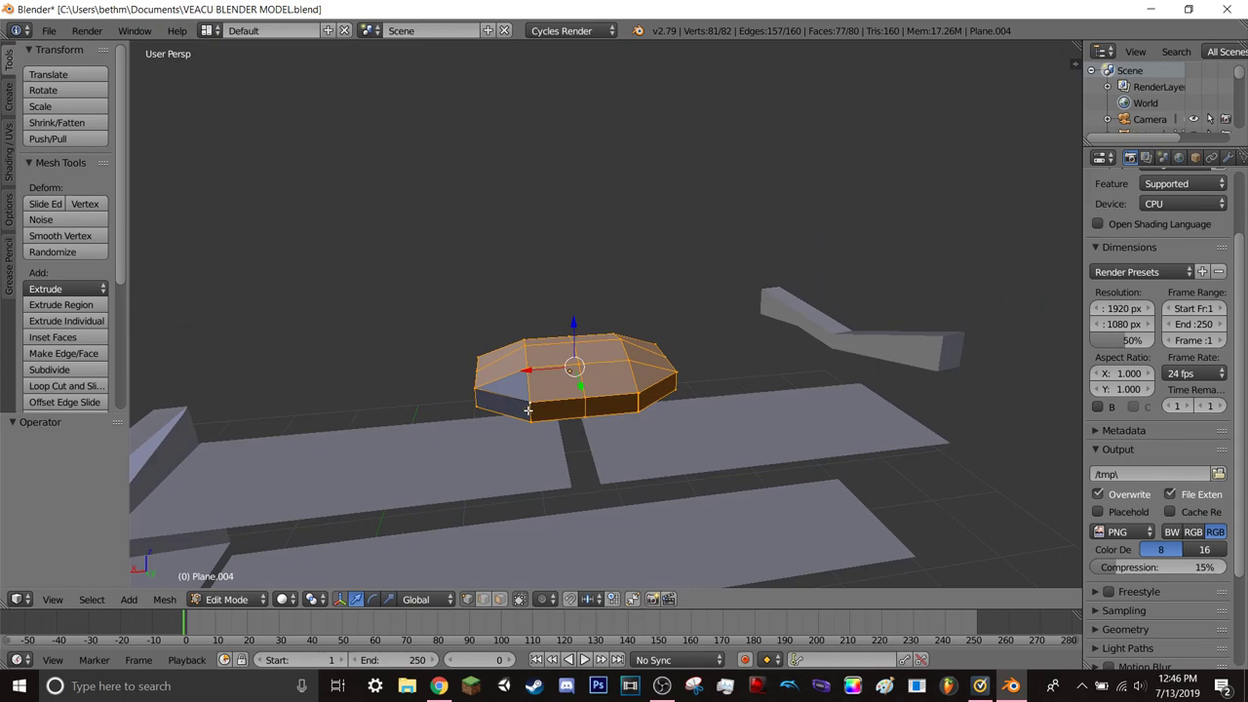
- Select a single corner vertex of the slab and shift it along X
{"action": "left_click", "coordinate": [323, 474]}
{"action": "right_click", "coordinate": [530, 405]}
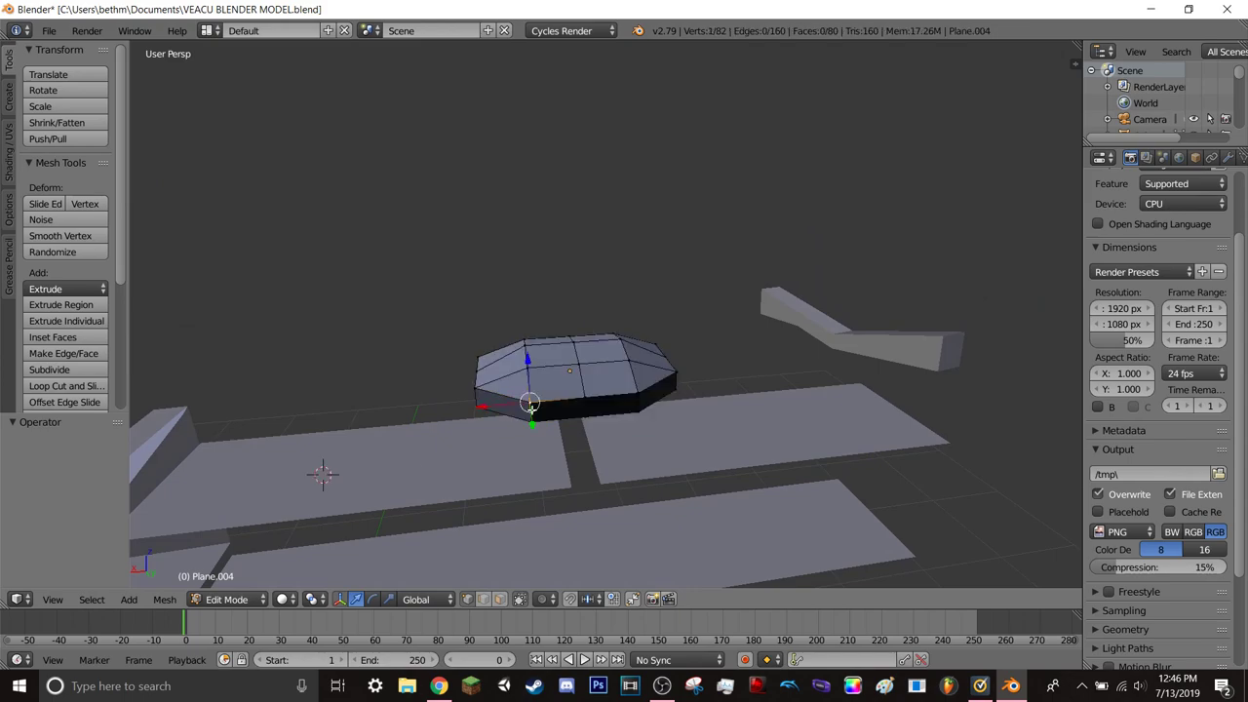
{"action": "mouse_move", "coordinate": [486, 406]}
{"action": "left_mouse_down"}
{"action": "mouse_move", "coordinate": [459, 409]}
{"action": "mouse_move", "coordinate": [529, 410]}
{"action": "left_mouse_up"}
{"action": "scroll", "coordinate": [530, 429], "scroll_direction": "up", "scroll_amount": 4}
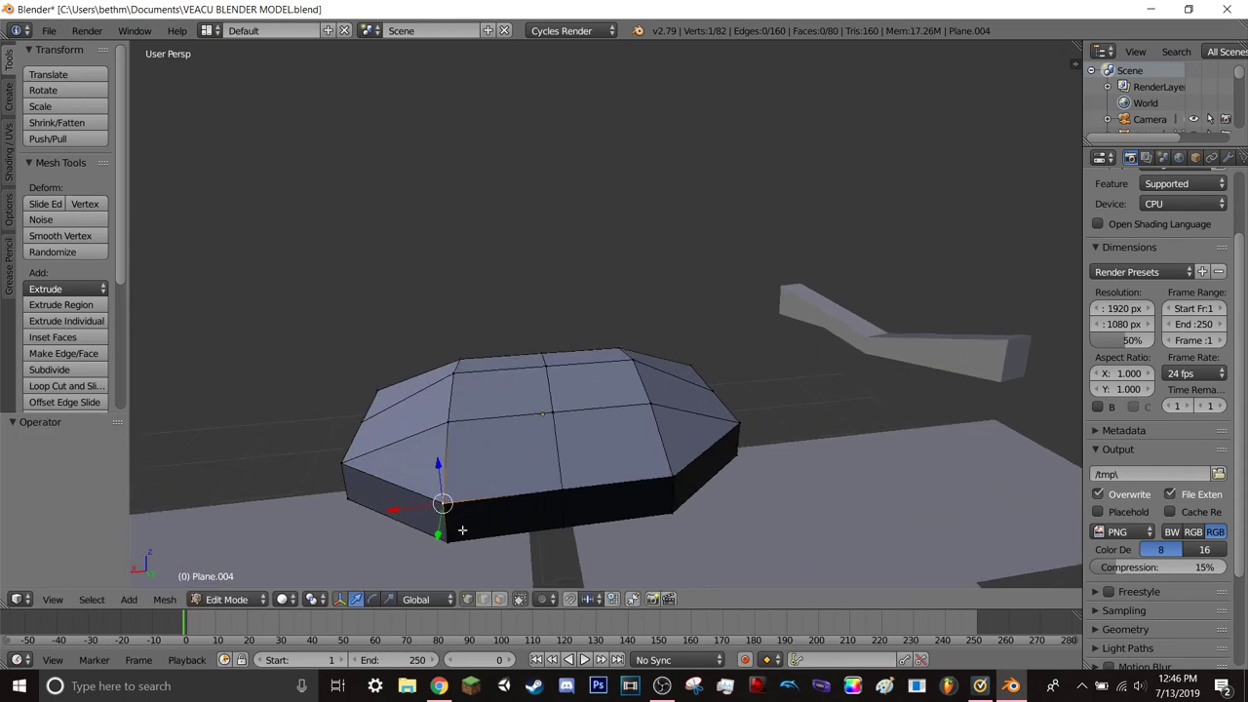
{"action": "mouse_move", "coordinate": [462, 529]}
{"action": "middle_mouse_down"}
{"action": "mouse_move", "coordinate": [470, 515]}
{"action": "mouse_move", "coordinate": [414, 447]}
{"action": "middle_mouse_up"}
{"action": "scroll", "coordinate": [437, 474], "scroll_direction": "up", "scroll_amount": 2}
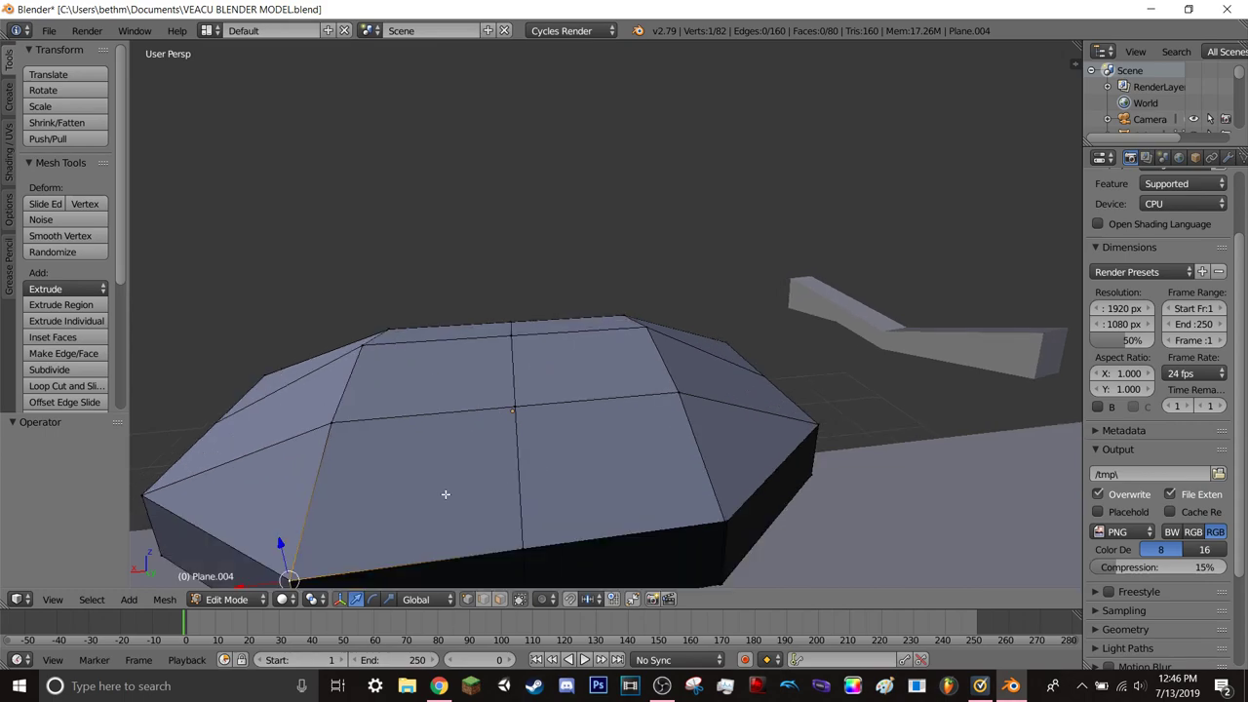
{"action": "mouse_move", "coordinate": [412, 529]}
{"action": "middle_mouse_down"}
{"action": "mouse_move", "coordinate": [452, 446]}
{"action": "mouse_move", "coordinate": [440, 468]}
{"action": "mouse_move", "coordinate": [449, 492]}
{"action": "mouse_move", "coordinate": [549, 437]}
{"action": "mouse_move", "coordinate": [572, 454]}
{"action": "mouse_move", "coordinate": [683, 426]}
{"action": "mouse_move", "coordinate": [618, 426]}
{"action": "middle_mouse_up"}
{"action": "mouse_move", "coordinate": [703, 370]}
{"action": "middle_mouse_down"}
{"action": "mouse_move", "coordinate": [730, 380]}
{"action": "mouse_move", "coordinate": [540, 354]}
{"action": "mouse_move", "coordinate": [549, 370]}
{"action": "middle_mouse_up"}
{"action": "scroll", "coordinate": [530, 340], "scroll_direction": "up", "scroll_amount": 3}
{"action": "scroll", "coordinate": [529, 341], "scroll_direction": "up", "scroll_amount": 3}
{"action": "scroll", "coordinate": [532, 338], "scroll_direction": "up", "scroll_amount": 3}
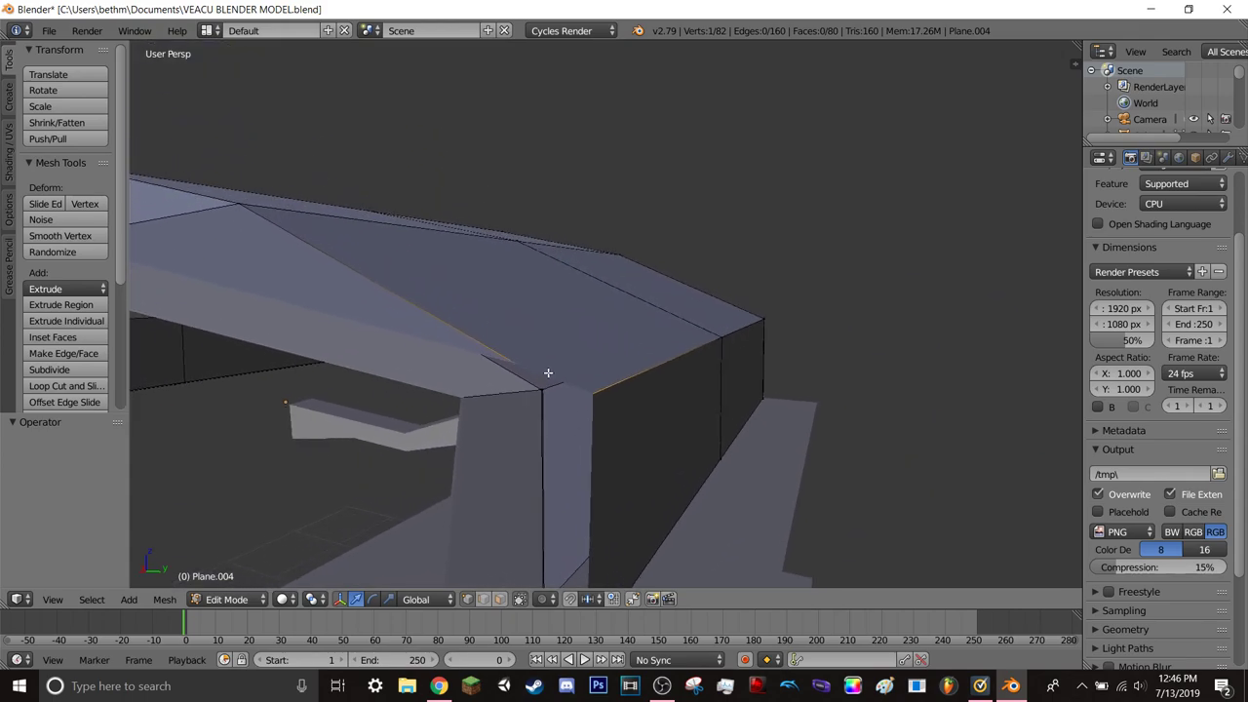
- Move the corner vertex where the walls meet along the X axis
{"action": "right_click", "coordinate": [549, 371]}
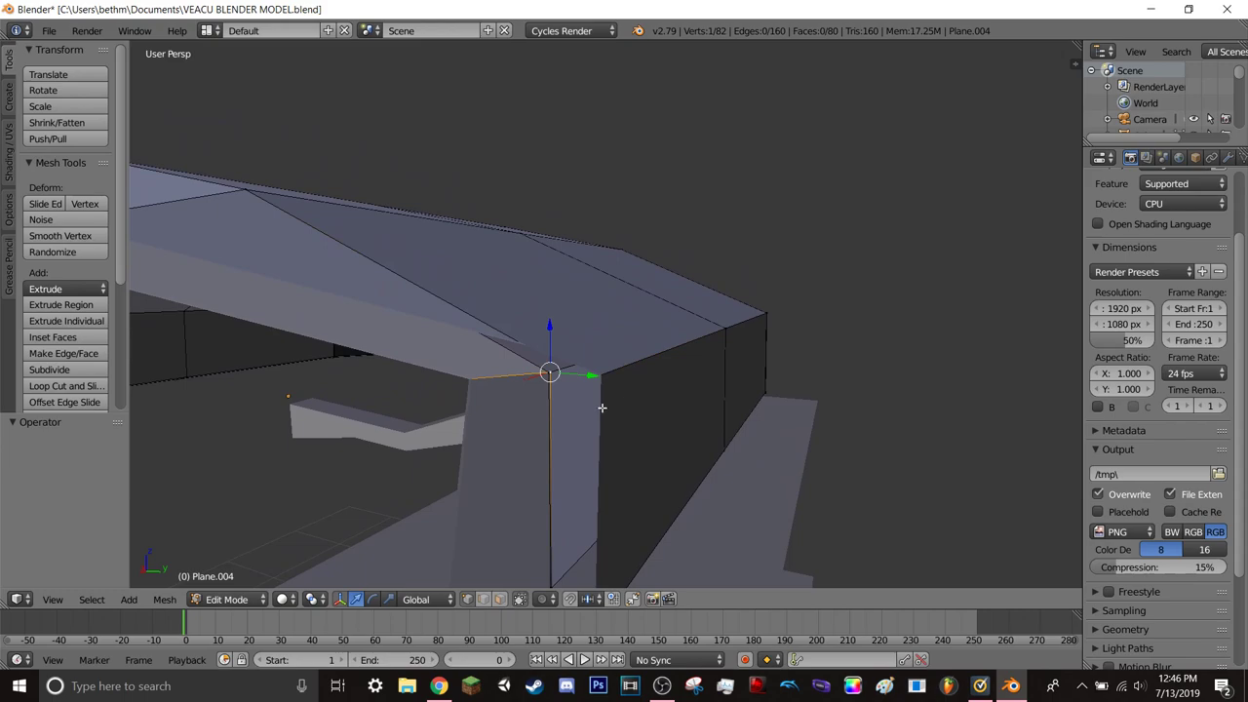
{"action": "scroll", "coordinate": [595, 408], "scroll_direction": "down", "scroll_amount": 2}
{"action": "scroll", "coordinate": [582, 409], "scroll_direction": "down", "scroll_amount": 2}
{"action": "middle_click_drag", "start_coordinate": [576, 409], "coordinate": [533, 420]}
{"action": "key", "text": "g"}
{"action": "key", "text": "x"}
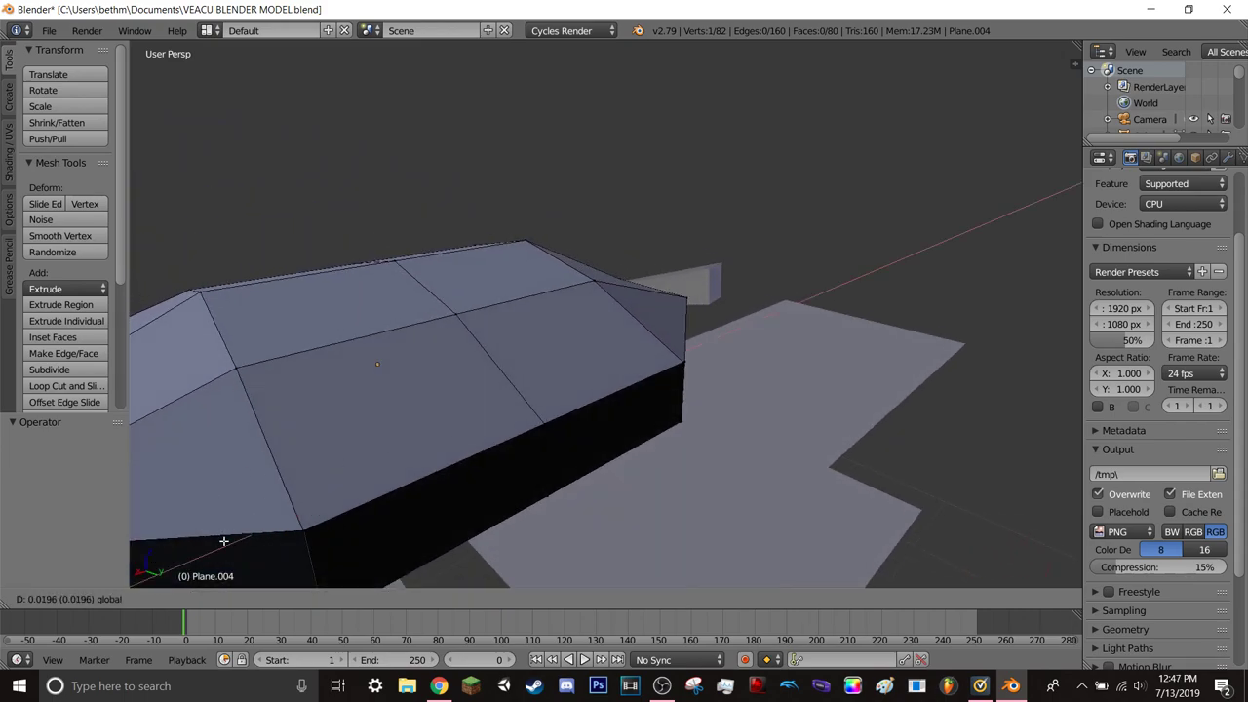
{"action": "left_click", "coordinate": [310, 503]}
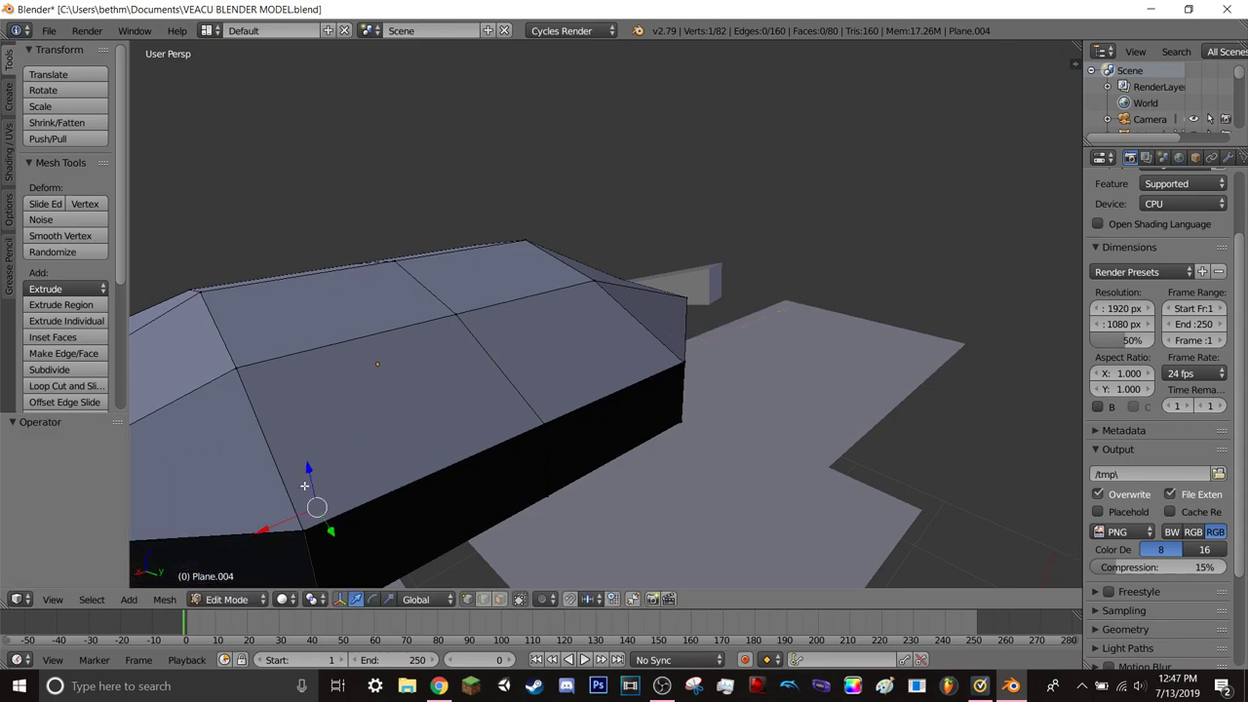
- Select a bottom-edge vertex and toggle to Object Mode and back to Edit Mode
{"action": "scroll", "coordinate": [305, 485], "scroll_direction": "down", "scroll_amount": 5}
{"action": "mouse_move", "coordinate": [390, 474]}
{"action": "middle_mouse_down"}
{"action": "mouse_move", "coordinate": [510, 504]}
{"action": "mouse_move", "coordinate": [511, 488]}
{"action": "mouse_move", "coordinate": [451, 479]}
{"action": "middle_mouse_up"}
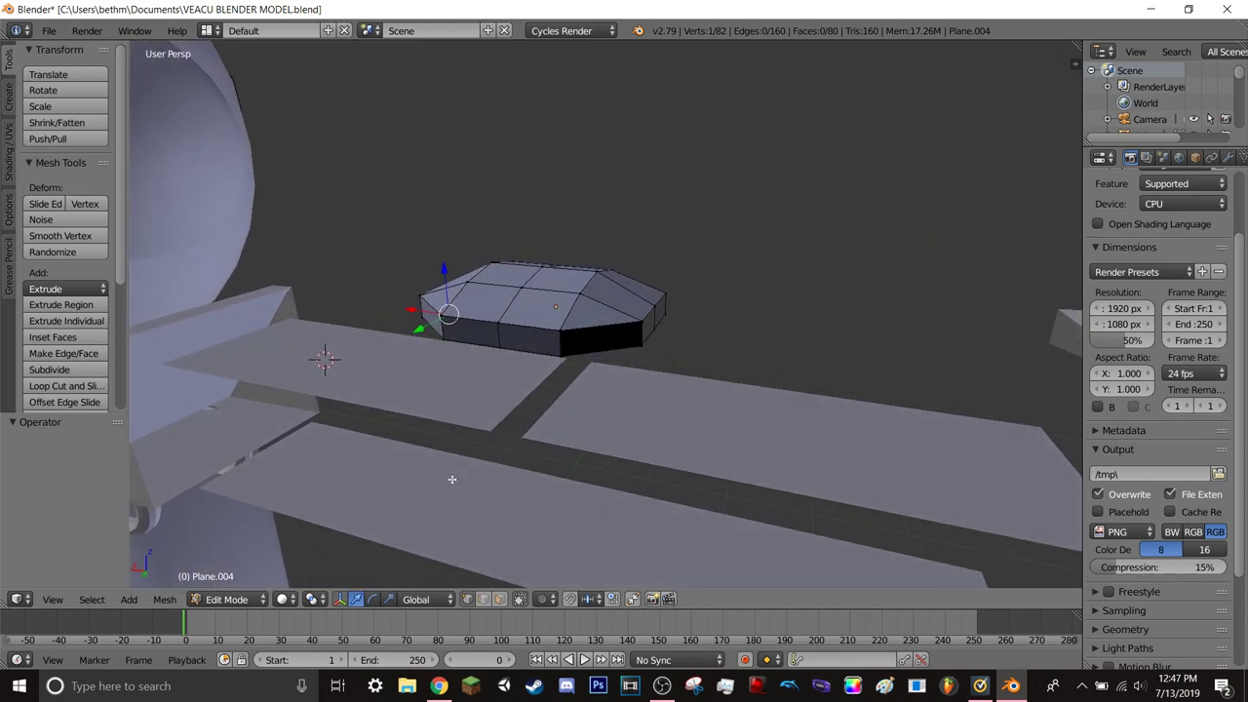
{"action": "right_click", "coordinate": [561, 333]}
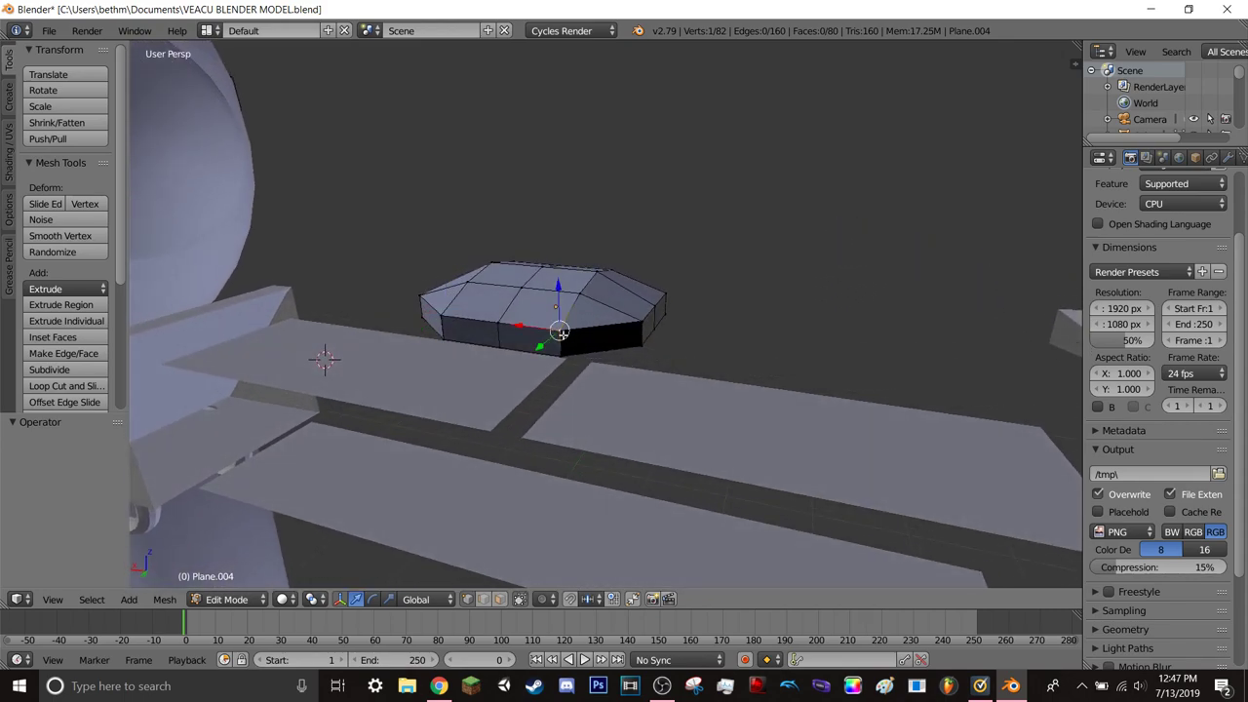
{"action": "left_click", "coordinate": [227, 599]}
{"action": "left_click", "coordinate": [234, 580]}
{"action": "left_click", "coordinate": [239, 599]}
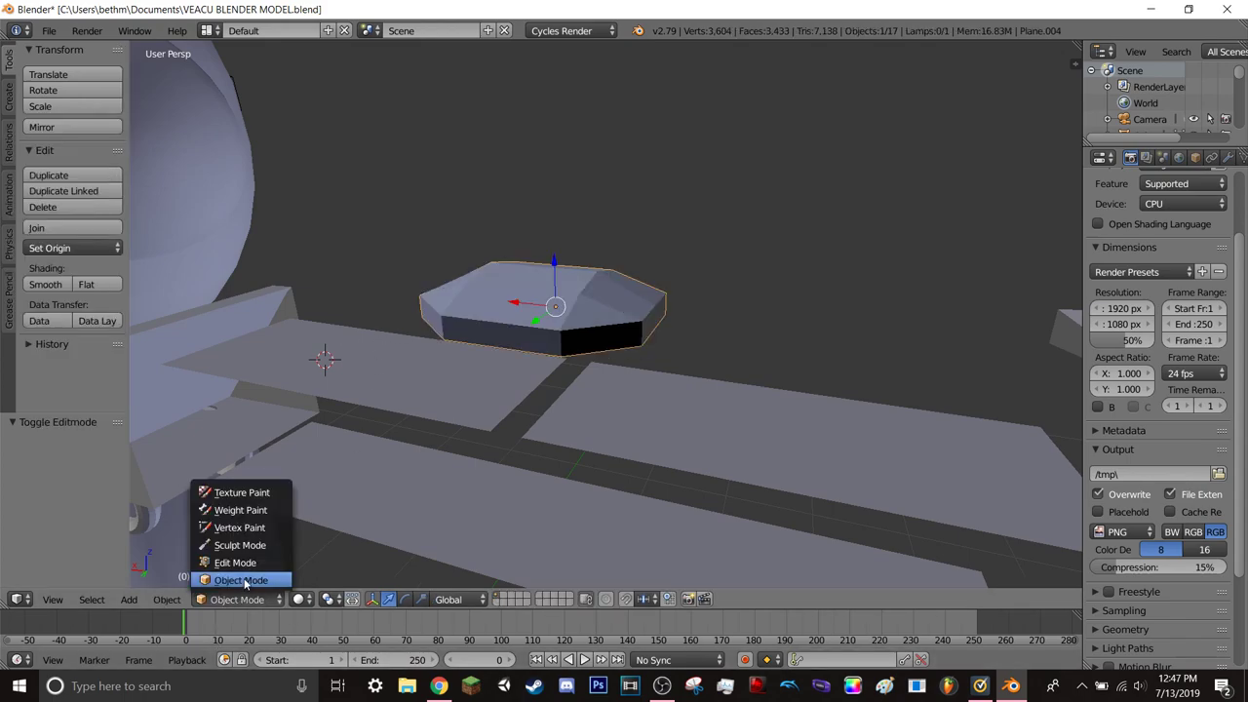
{"action": "left_click", "coordinate": [243, 580]}
{"action": "left_click", "coordinate": [248, 599]}
{"action": "left_click", "coordinate": [241, 564]}
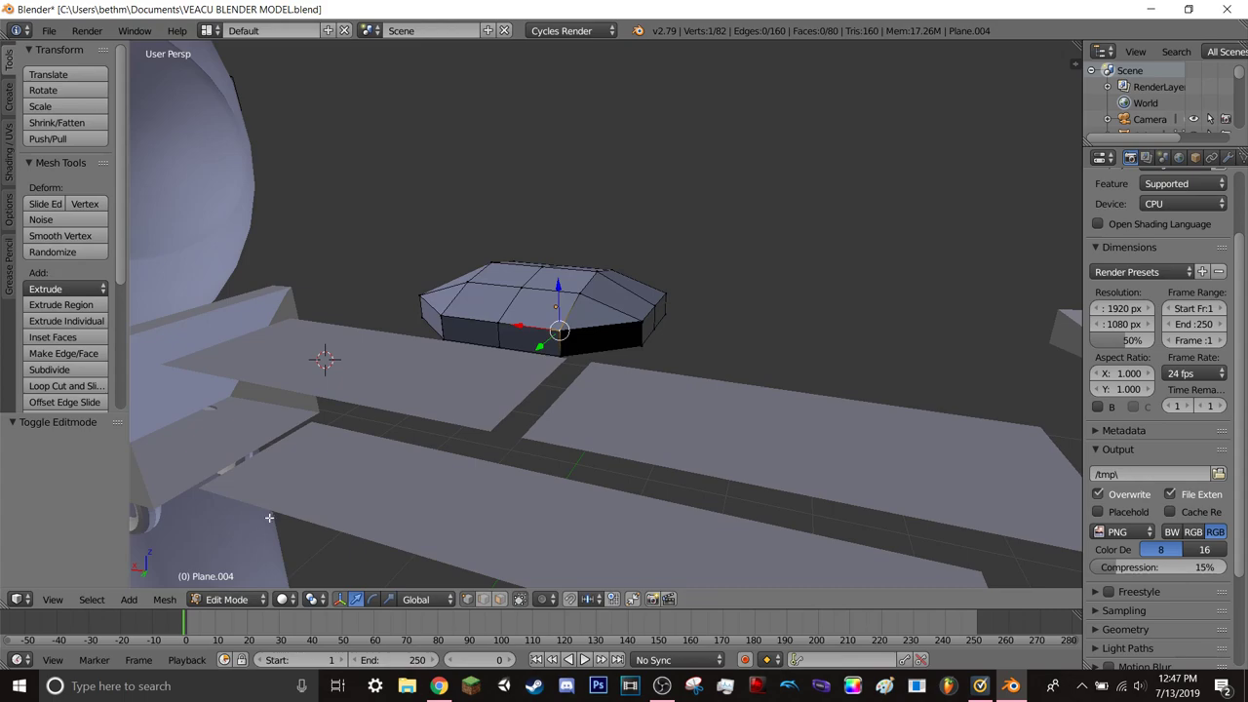
- Try smoothing the selected vertices, undo it, and switch to Chrome's Object Origin manual page
{"action": "middle_click_drag", "start_coordinate": [244, 546], "coordinate": [302, 544]}
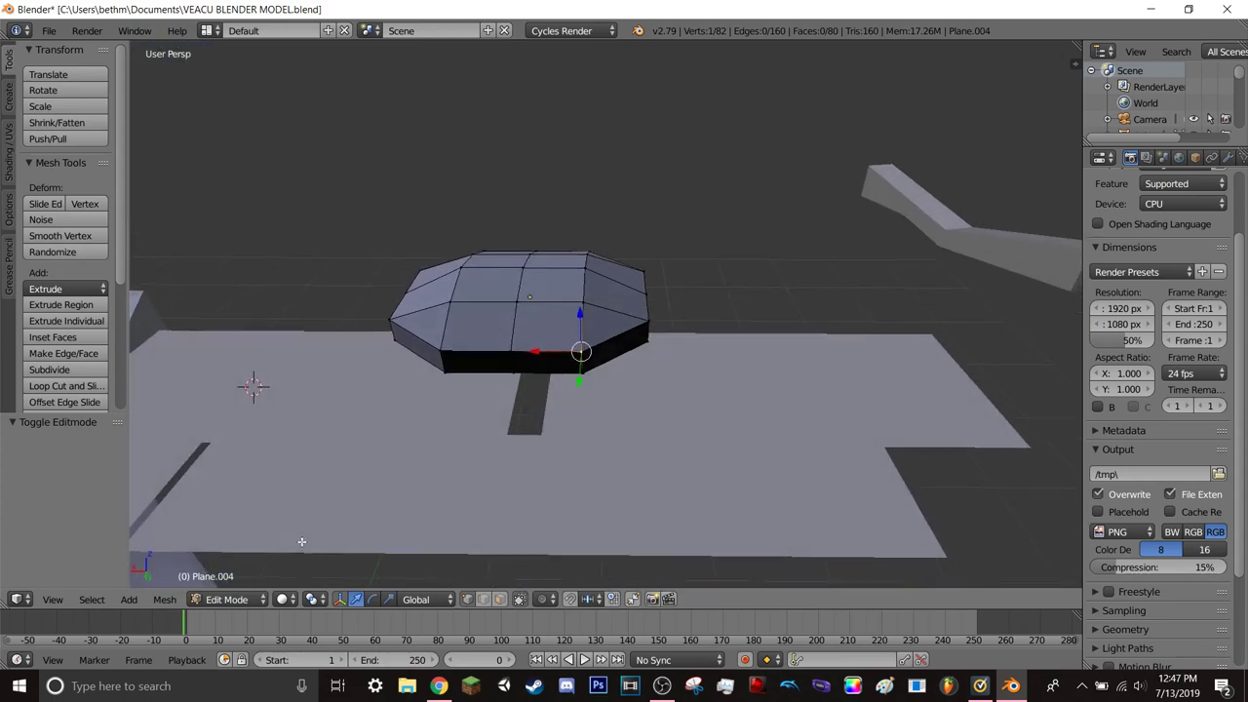
{"action": "left_click", "coordinate": [64, 236]}
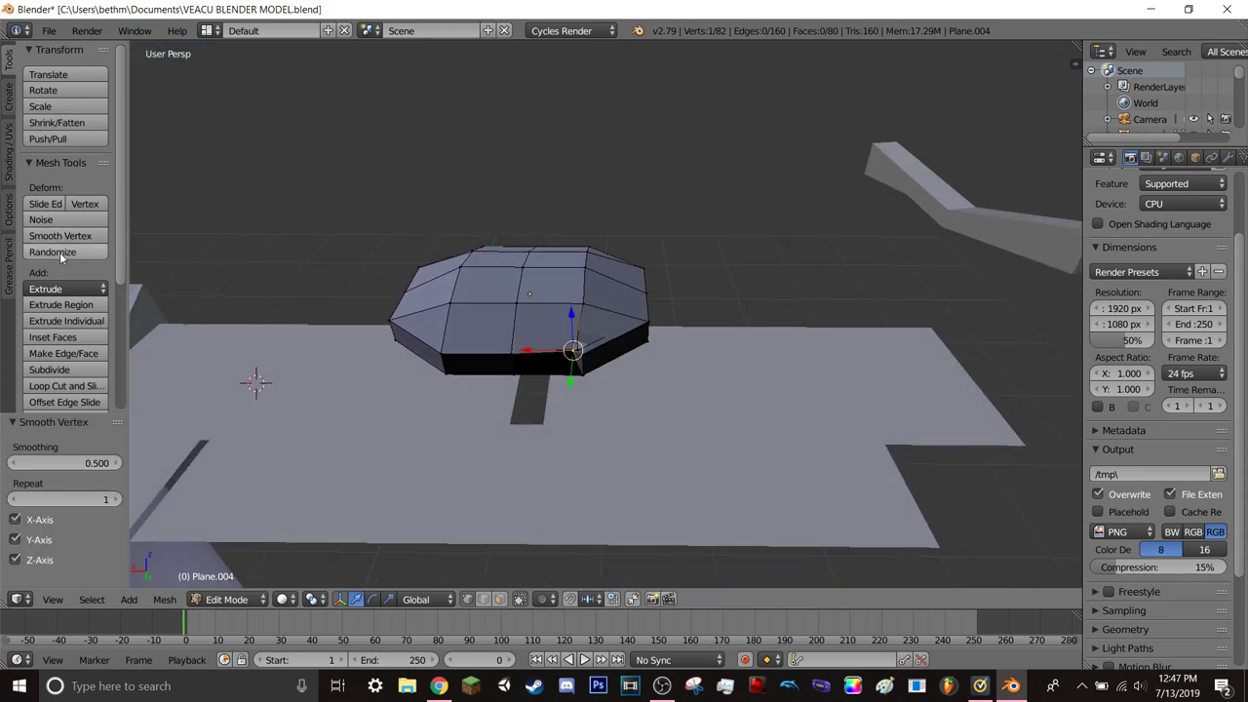
{"action": "key", "text": "ctrl+z"}
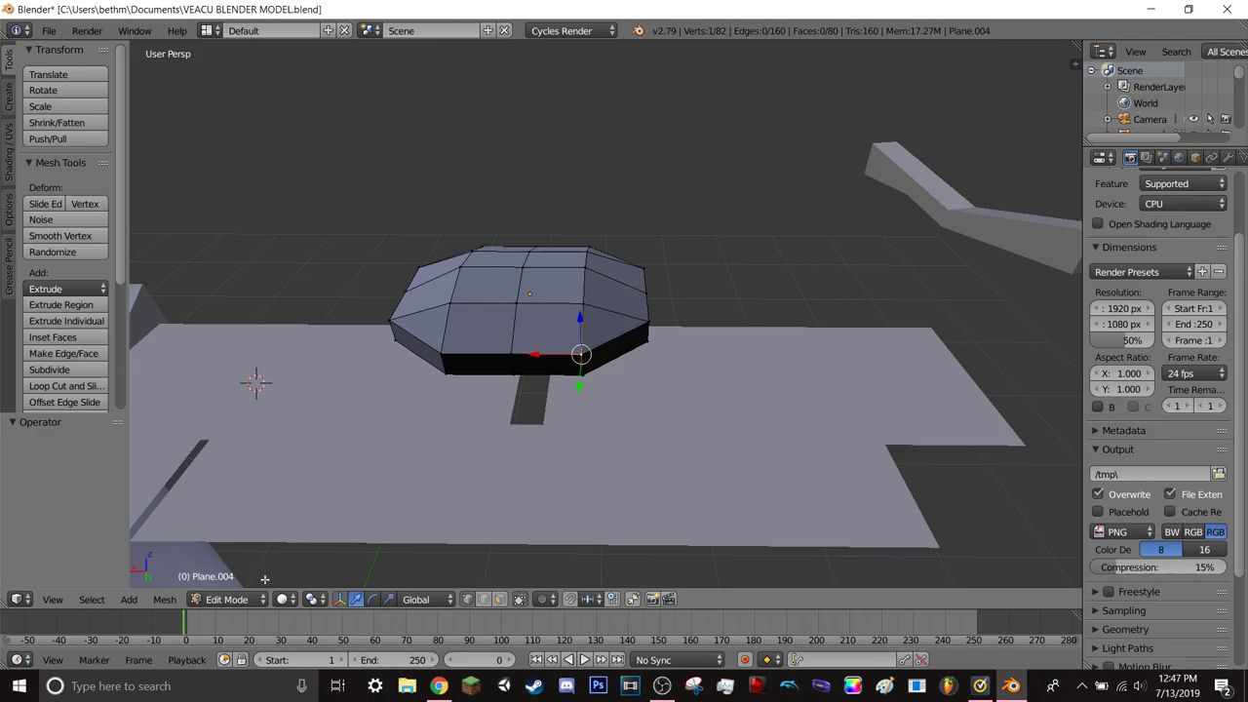
{"action": "left_click", "coordinate": [439, 686]}
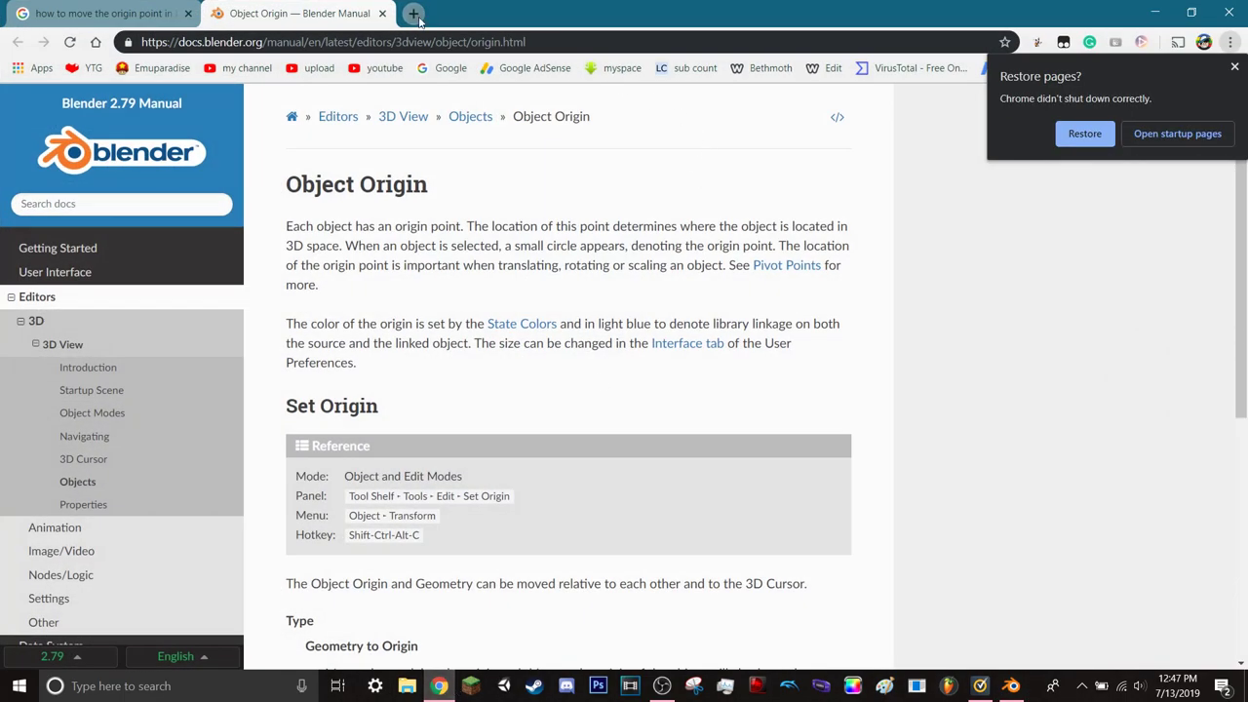
- In a new tab, search Google for how to select all vertices in Blender
{"action": "left_click", "coordinate": [413, 13]}
{"action": "type", "text": "how to sle"}
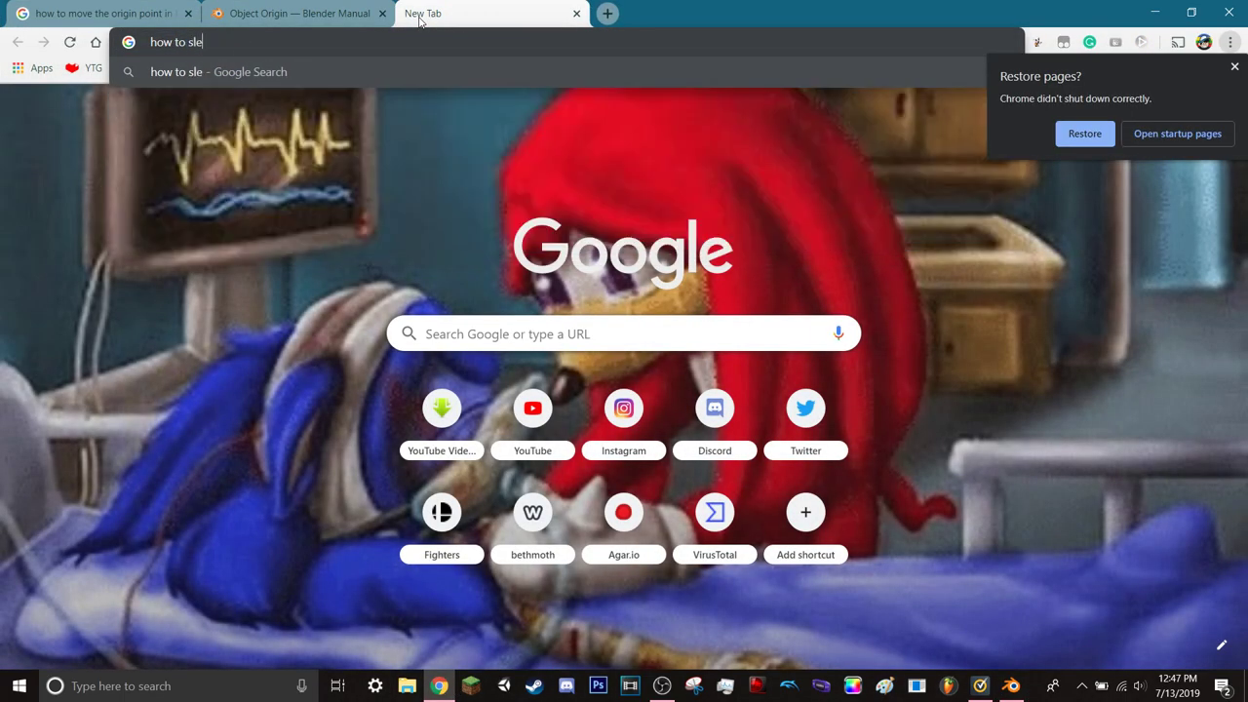
{"action": "key", "text": "BackSpace"}
{"action": "key", "text": "BackSpace"}
{"action": "type", "text": "elect"}
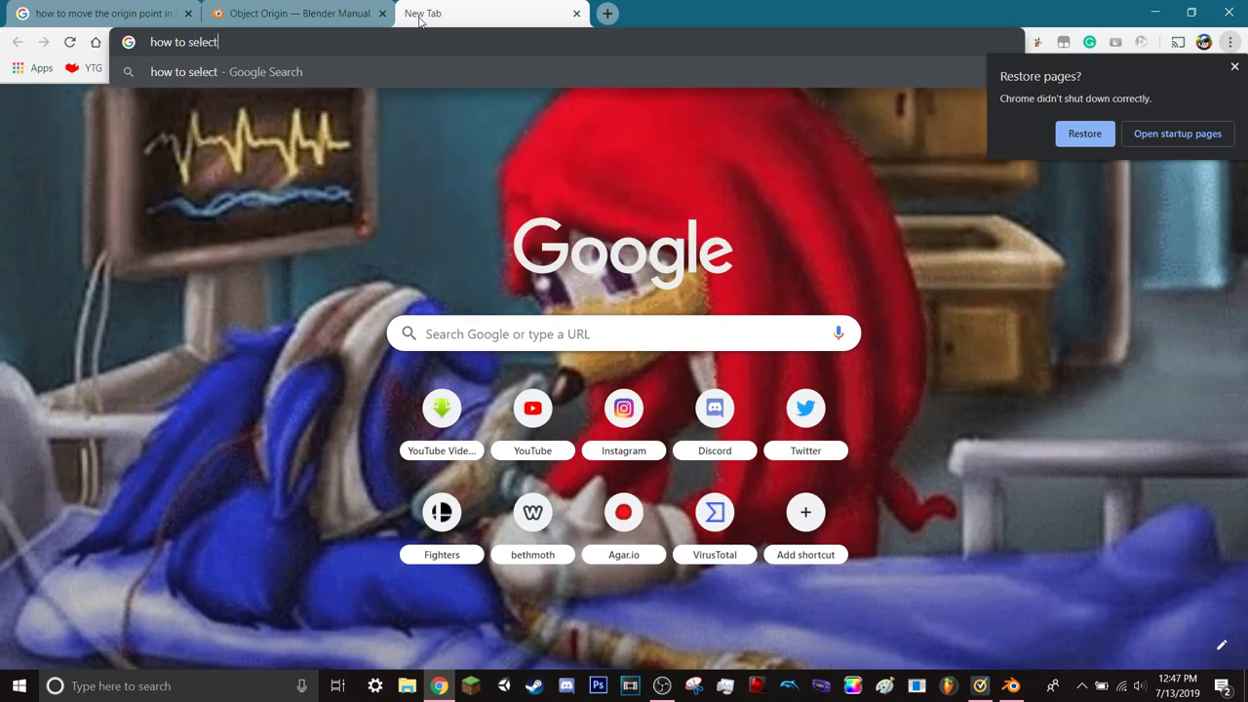
{"action": "type", "text": " all vert"}
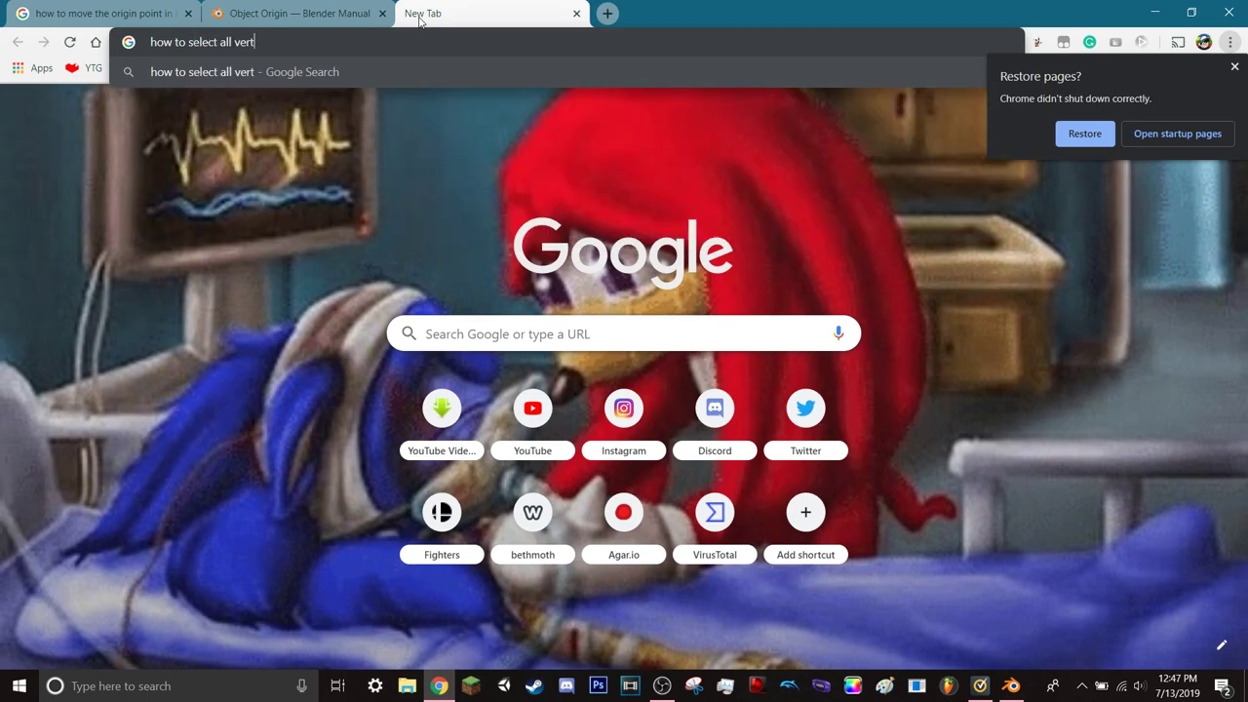
{"action": "type", "text": "ex"}
{"action": "key", "text": "BackSpace"}
{"action": "key", "text": "BackSpace"}
{"action": "type", "text": "exs in"}
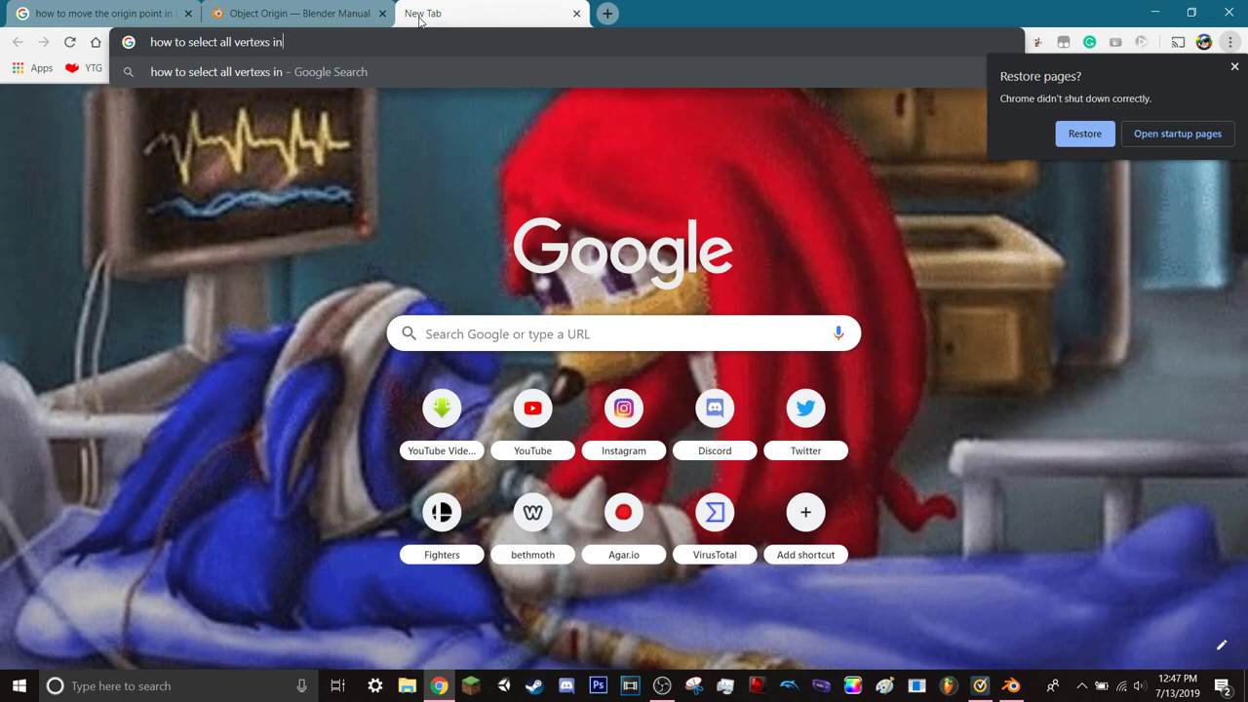
{"action": "type", "text": " blender"}
{"action": "key", "text": "Return"}
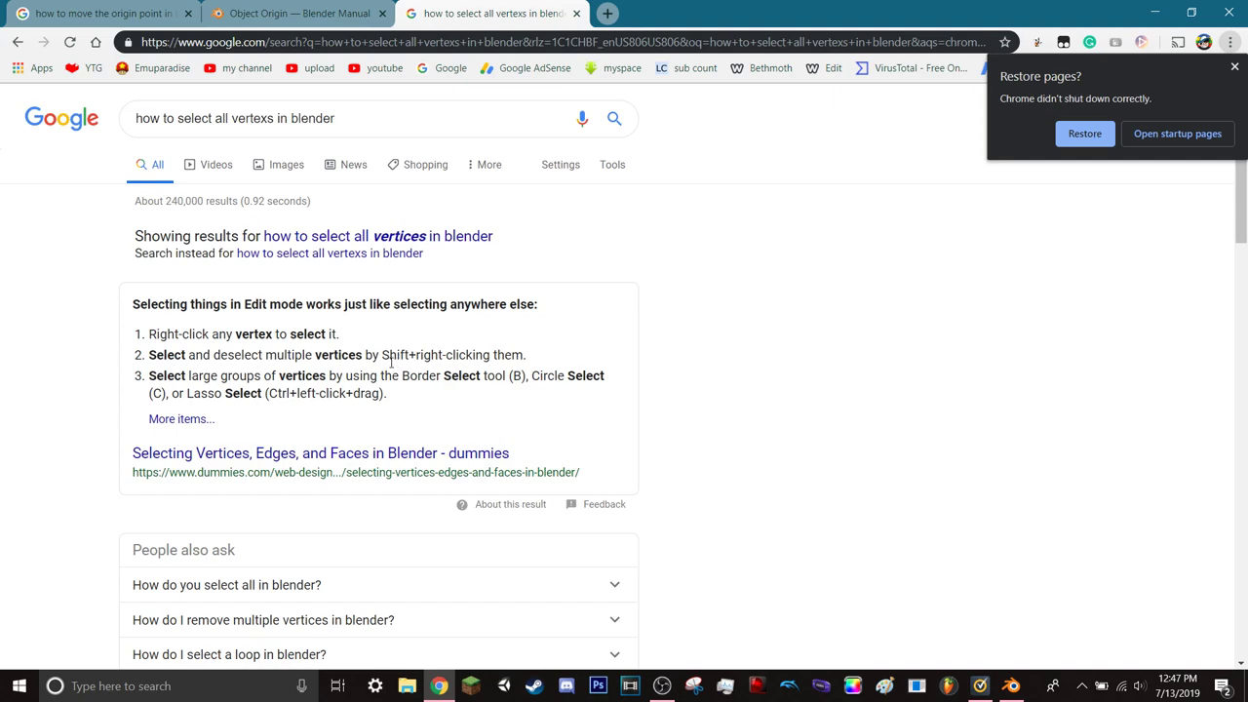
- Expand the answer on selecting all, then return to Blender
{"action": "left_click", "coordinate": [515, 591]}
{"action": "scroll", "coordinate": [517, 592], "scroll_direction": "down", "scroll_amount": 1}
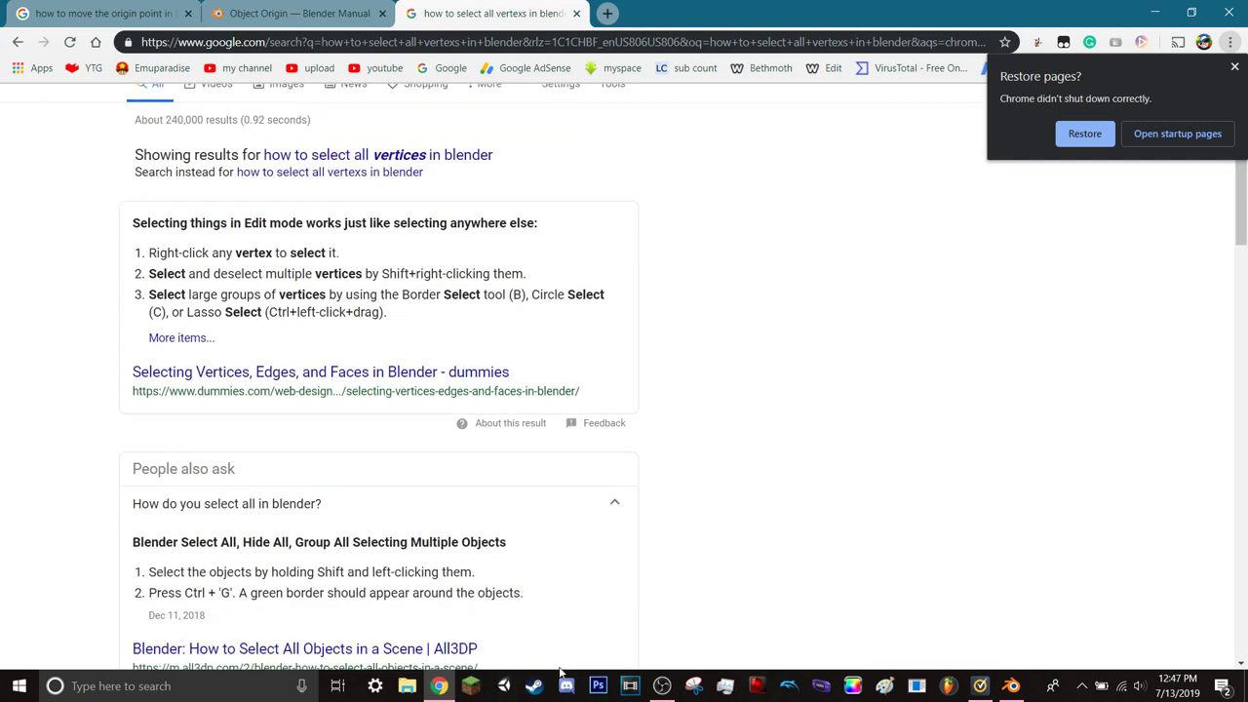
{"action": "left_click", "coordinate": [1011, 685]}
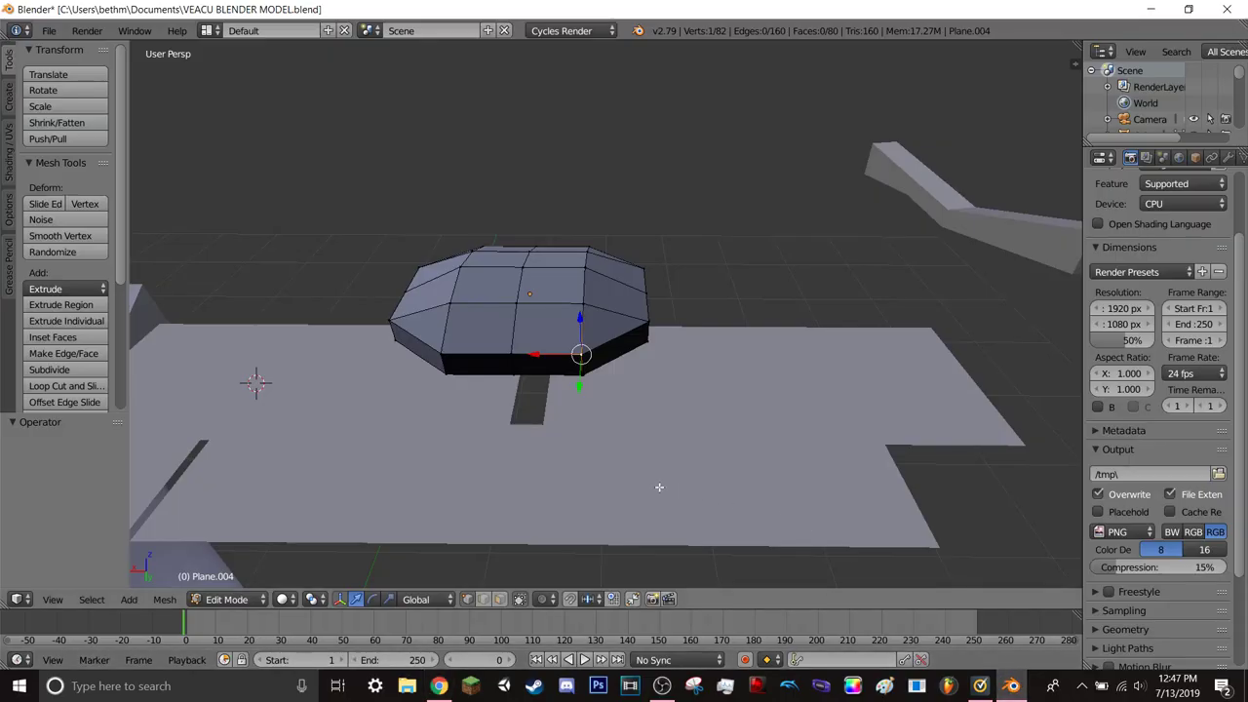
- Assign the selected vertices to a new vertex group with Ctrl+G
{"action": "key", "text": "ctrl+g"}
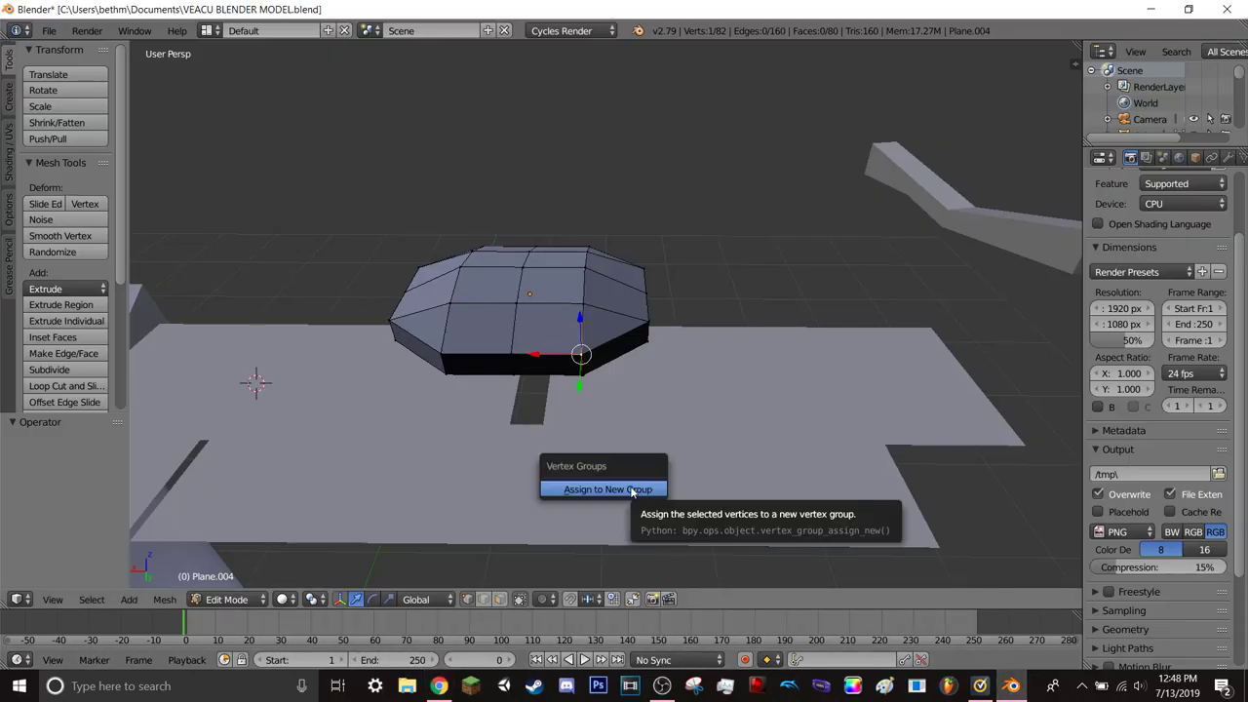
{"action": "left_click", "coordinate": [632, 489]}
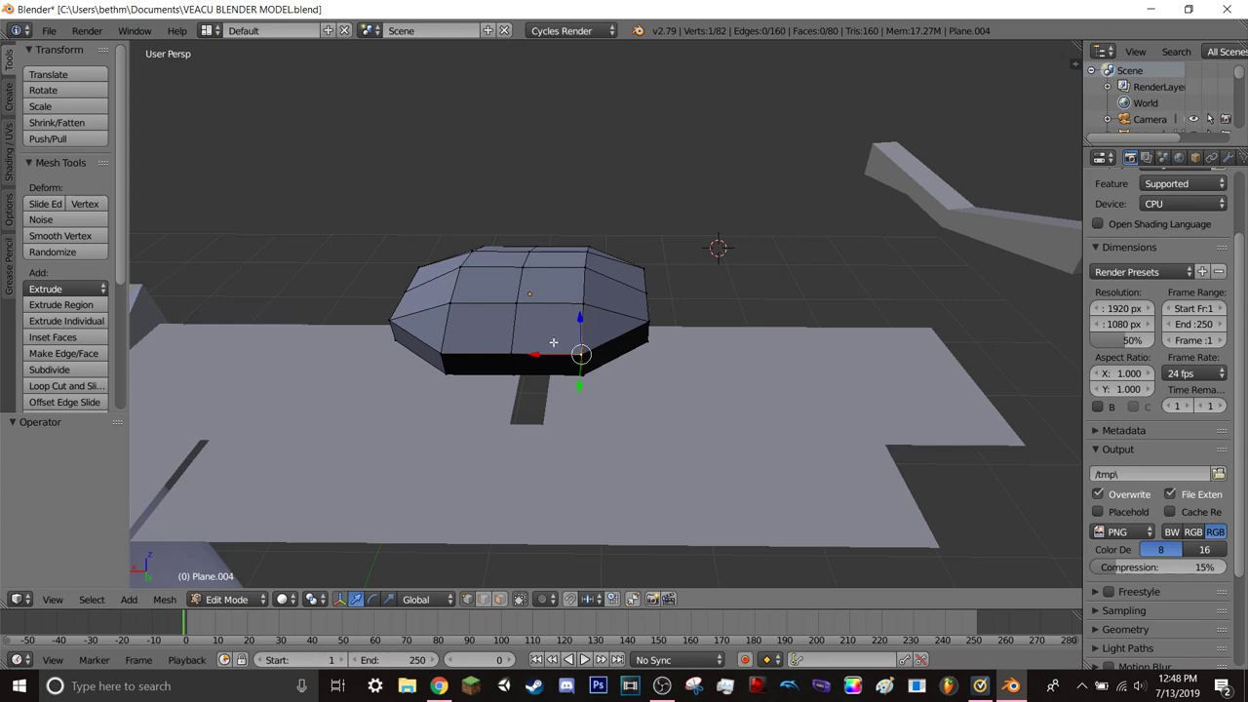
{"action": "right_click", "coordinate": [512, 353]}
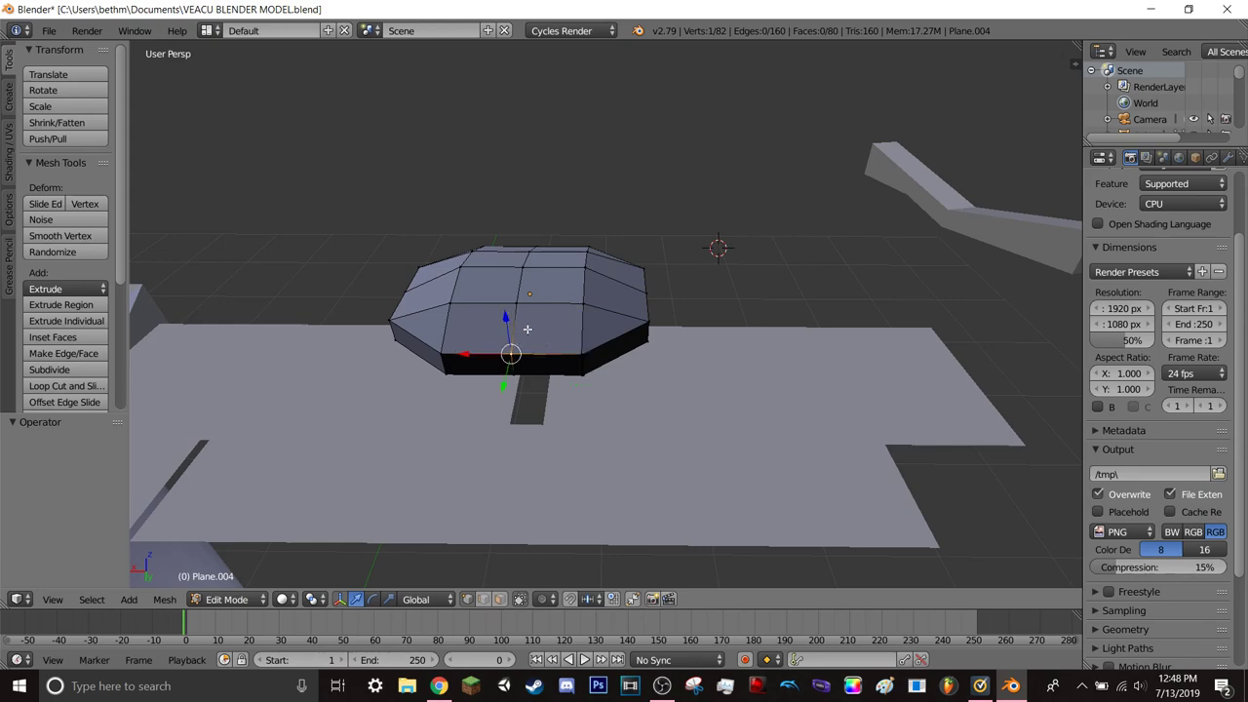
- Switch to Object Mode and orbit around the domed slab
{"action": "left_click", "coordinate": [226, 599]}
{"action": "left_click", "coordinate": [243, 579]}
{"action": "scroll", "coordinate": [303, 400], "scroll_direction": "down", "scroll_amount": 3}
{"action": "mouse_move", "coordinate": [303, 407]}
{"action": "middle_mouse_down"}
{"action": "mouse_move", "coordinate": [293, 410]}
{"action": "mouse_move", "coordinate": [279, 345]}
{"action": "mouse_move", "coordinate": [358, 359]}
{"action": "middle_mouse_up"}
{"action": "scroll", "coordinate": [653, 446], "scroll_direction": "up", "scroll_amount": 3}
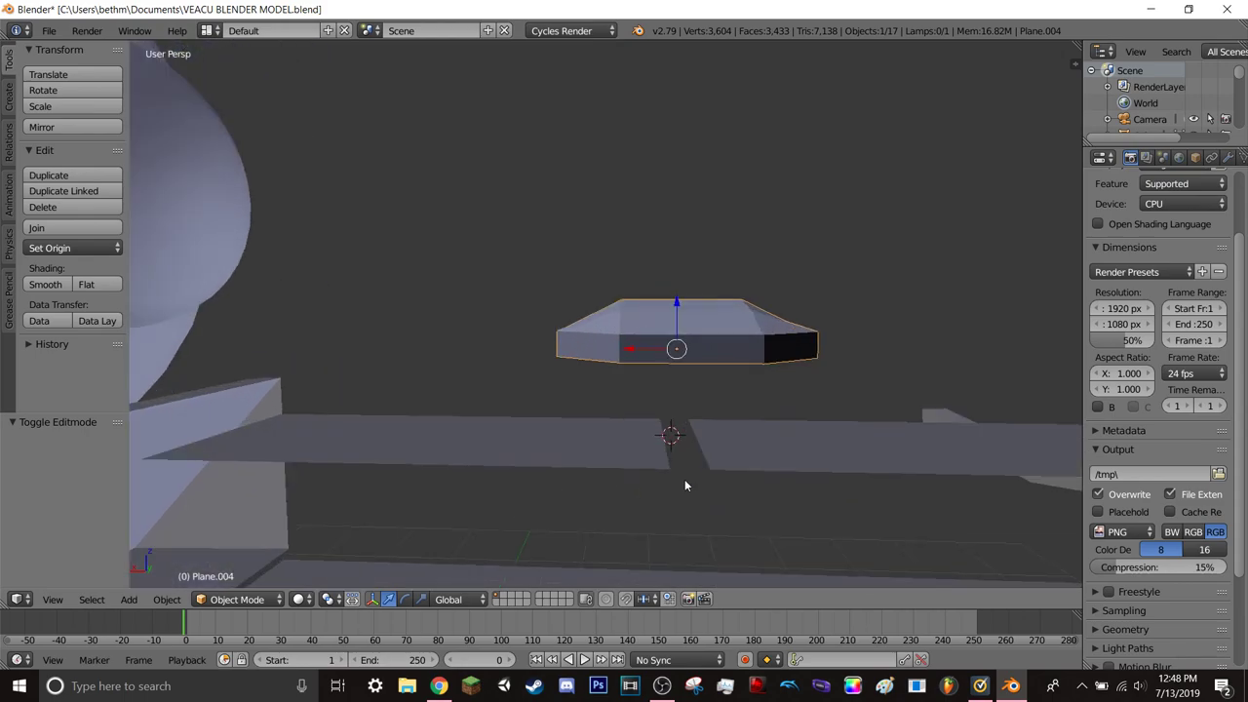
{"action": "mouse_move", "coordinate": [574, 493]}
{"action": "middle_mouse_down"}
{"action": "mouse_move", "coordinate": [532, 469]}
{"action": "mouse_move", "coordinate": [510, 489]}
{"action": "mouse_move", "coordinate": [576, 460]}
{"action": "mouse_move", "coordinate": [634, 402]}
{"action": "mouse_move", "coordinate": [615, 376]}
{"action": "mouse_move", "coordinate": [596, 412]}
{"action": "mouse_move", "coordinate": [617, 554]}
{"action": "mouse_move", "coordinate": [579, 564]}
{"action": "mouse_move", "coordinate": [493, 520]}
{"action": "mouse_move", "coordinate": [494, 484]}
{"action": "mouse_move", "coordinate": [514, 470]}
{"action": "mouse_move", "coordinate": [612, 468]}
{"action": "mouse_move", "coordinate": [686, 489]}
{"action": "middle_mouse_up"}
- Lower the long plank straight down along Z to -1.005
{"action": "right_click", "coordinate": [709, 463]}
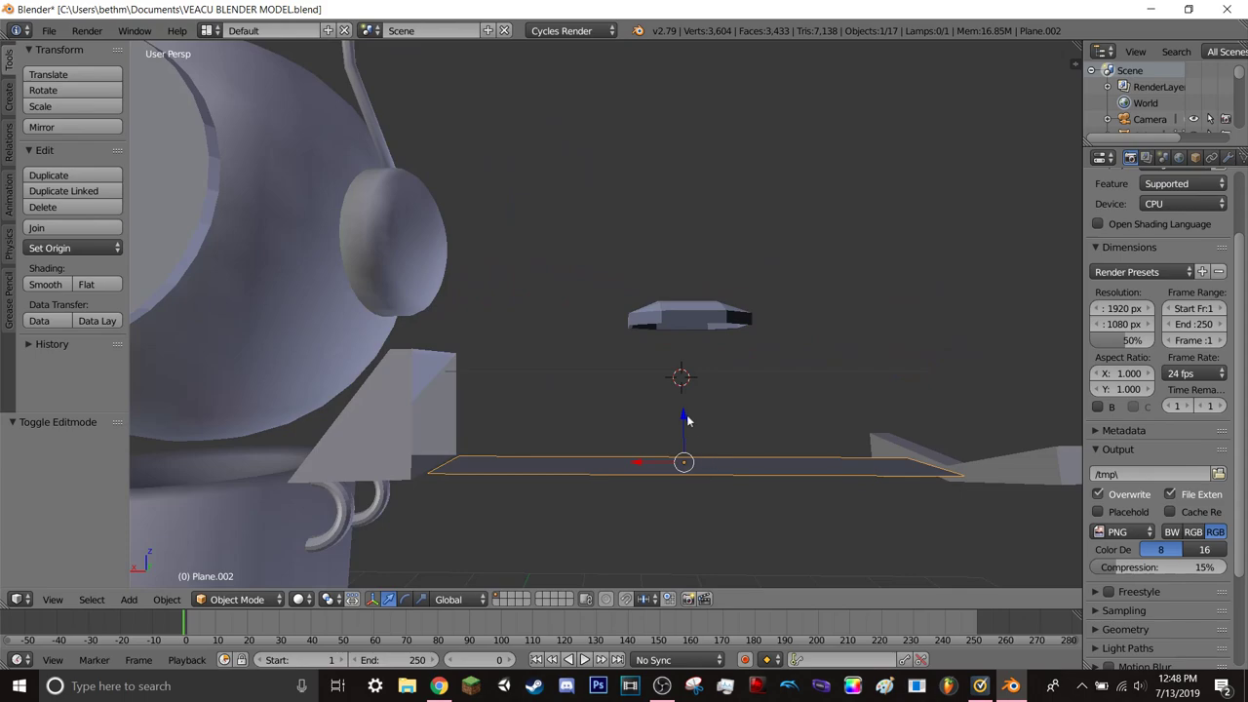
{"action": "key", "text": "g"}
{"action": "key", "text": "z"}
{"action": "left_click", "coordinate": [691, 123]}
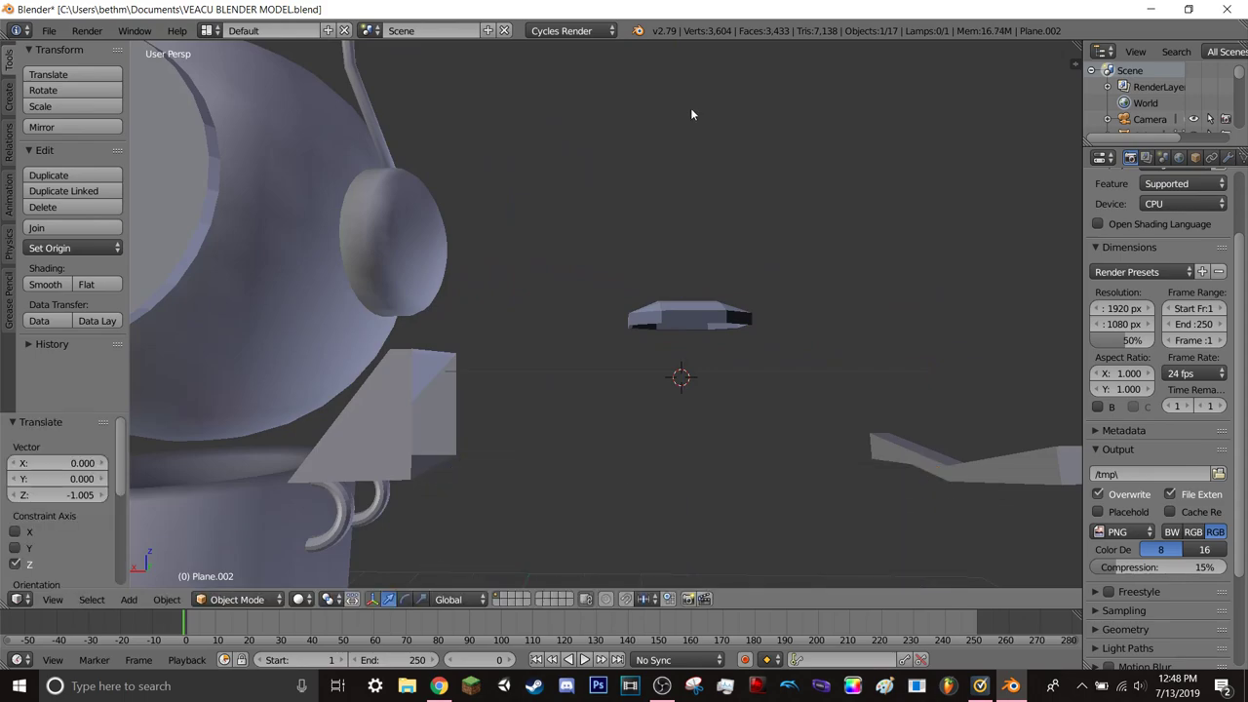
- Orbit to review the scene and select the flat plane beside the plank
{"action": "scroll", "coordinate": [689, 254], "scroll_direction": "down", "scroll_amount": 5}
{"action": "scroll", "coordinate": [654, 353], "scroll_direction": "up", "scroll_amount": 3}
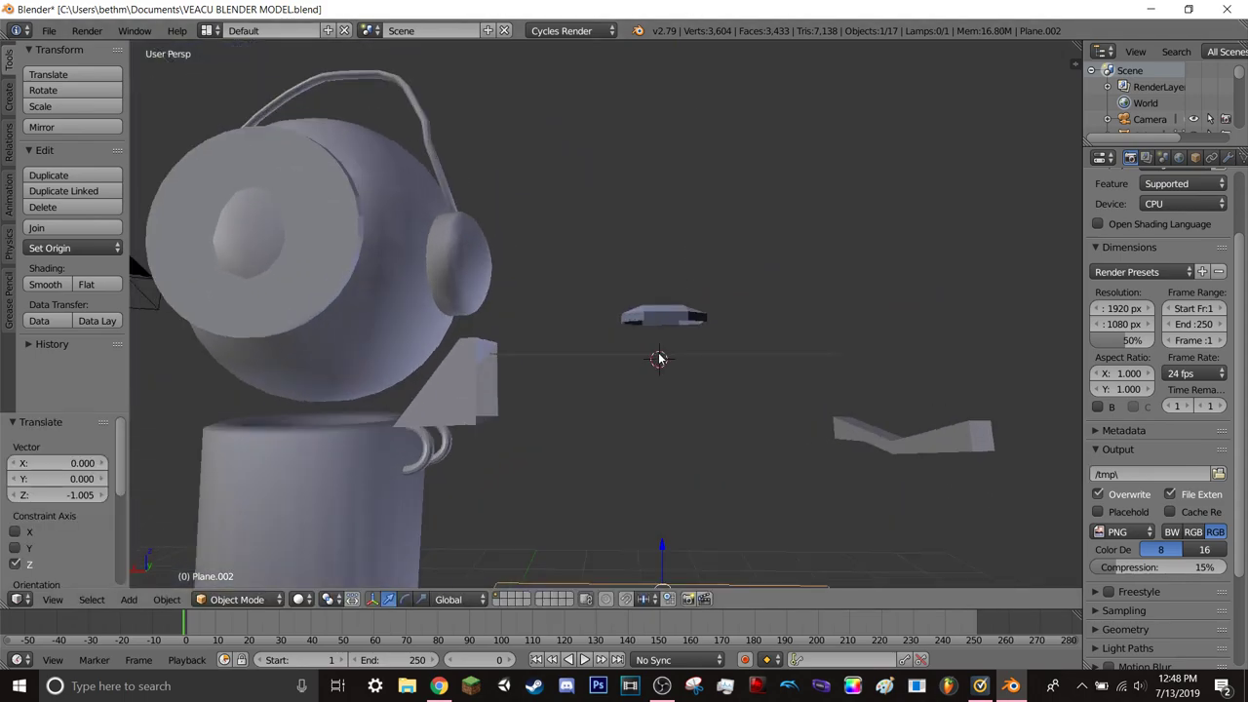
{"action": "scroll", "coordinate": [700, 269], "scroll_direction": "down", "scroll_amount": 3}
{"action": "mouse_move", "coordinate": [686, 328]}
{"action": "middle_mouse_down"}
{"action": "mouse_move", "coordinate": [681, 379]}
{"action": "mouse_move", "coordinate": [653, 357]}
{"action": "middle_mouse_up"}
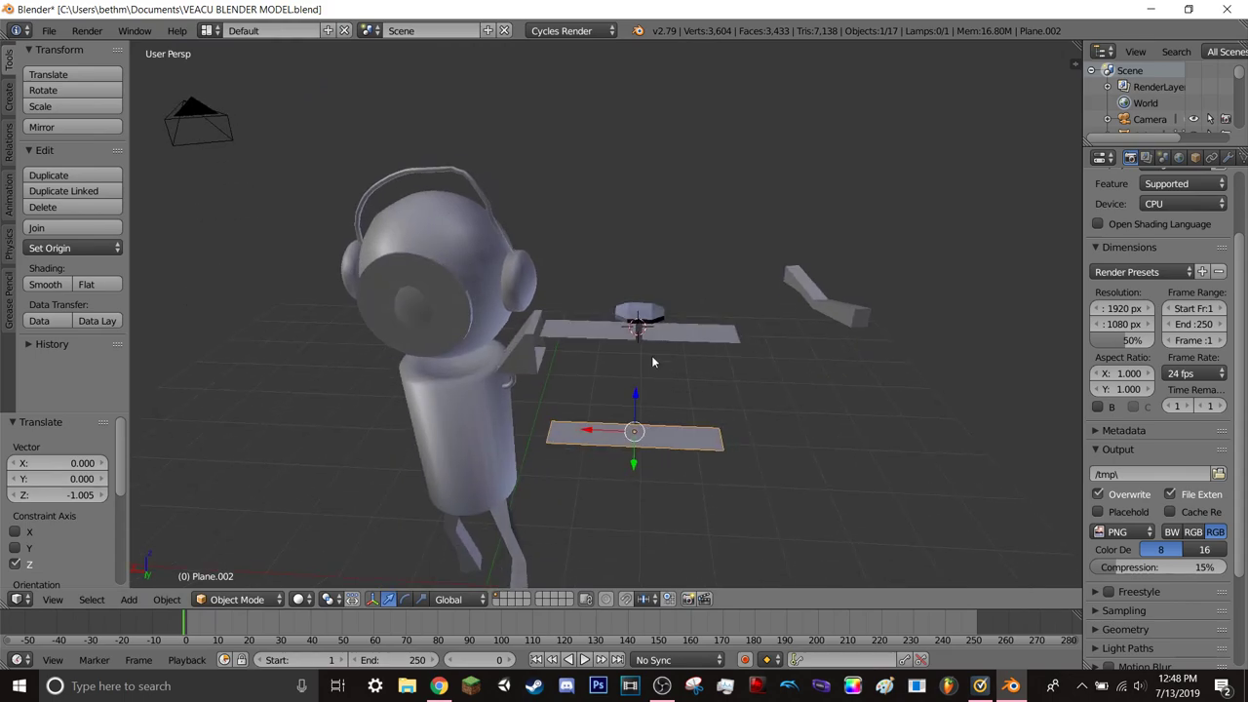
{"action": "scroll", "coordinate": [632, 354], "scroll_direction": "up", "scroll_amount": 4}
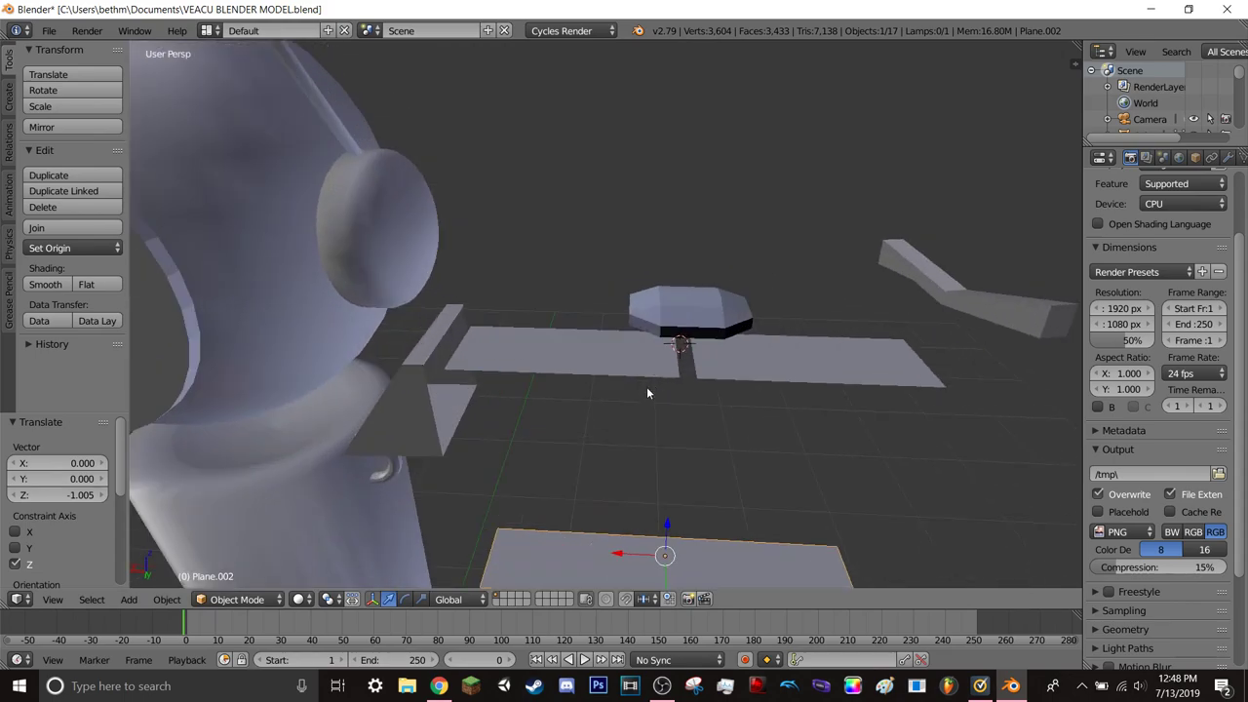
{"action": "scroll", "coordinate": [591, 433], "scroll_direction": "up", "scroll_amount": 2}
{"action": "mouse_move", "coordinate": [591, 424]}
{"action": "middle_mouse_down"}
{"action": "mouse_move", "coordinate": [607, 410]}
{"action": "mouse_move", "coordinate": [552, 474]}
{"action": "mouse_move", "coordinate": [440, 490]}
{"action": "mouse_move", "coordinate": [635, 409]}
{"action": "mouse_move", "coordinate": [620, 405]}
{"action": "mouse_move", "coordinate": [674, 438]}
{"action": "mouse_move", "coordinate": [585, 496]}
{"action": "mouse_move", "coordinate": [518, 502]}
{"action": "mouse_move", "coordinate": [510, 524]}
{"action": "mouse_move", "coordinate": [519, 500]}
{"action": "mouse_move", "coordinate": [711, 402]}
{"action": "middle_mouse_up"}
{"action": "scroll", "coordinate": [440, 490], "scroll_direction": "up", "scroll_amount": 2}
{"action": "right_click", "coordinate": [676, 306]}
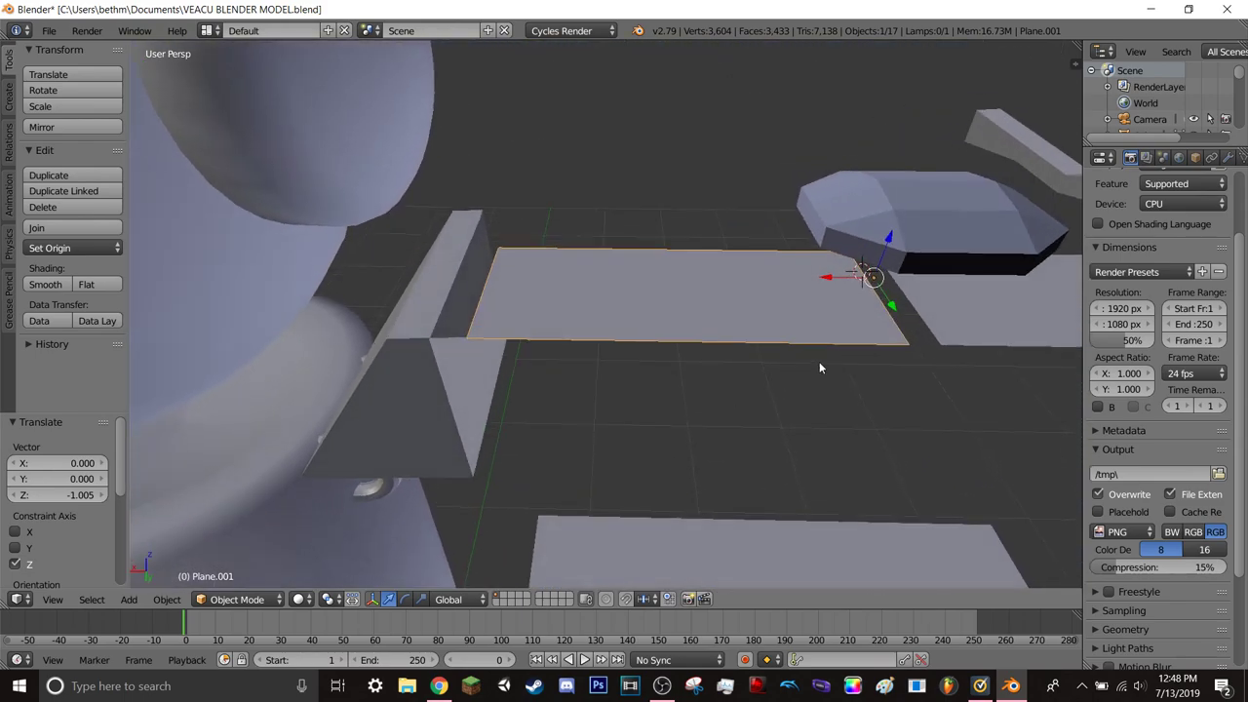
- Add the other pieces to the selection and slide them along Y to -0.014
{"action": "left_click", "coordinate": [995, 312], "text": "shift"}
{"action": "left_click", "coordinate": [927, 230], "text": "shift"}
{"action": "left_click", "coordinate": [815, 556], "text": "shift"}
{"action": "mouse_move", "coordinate": [818, 562]}
{"action": "middle_mouse_down"}
{"action": "mouse_move", "coordinate": [716, 541]}
{"action": "mouse_move", "coordinate": [650, 546]}
{"action": "mouse_move", "coordinate": [645, 520]}
{"action": "mouse_move", "coordinate": [632, 527]}
{"action": "middle_mouse_up"}
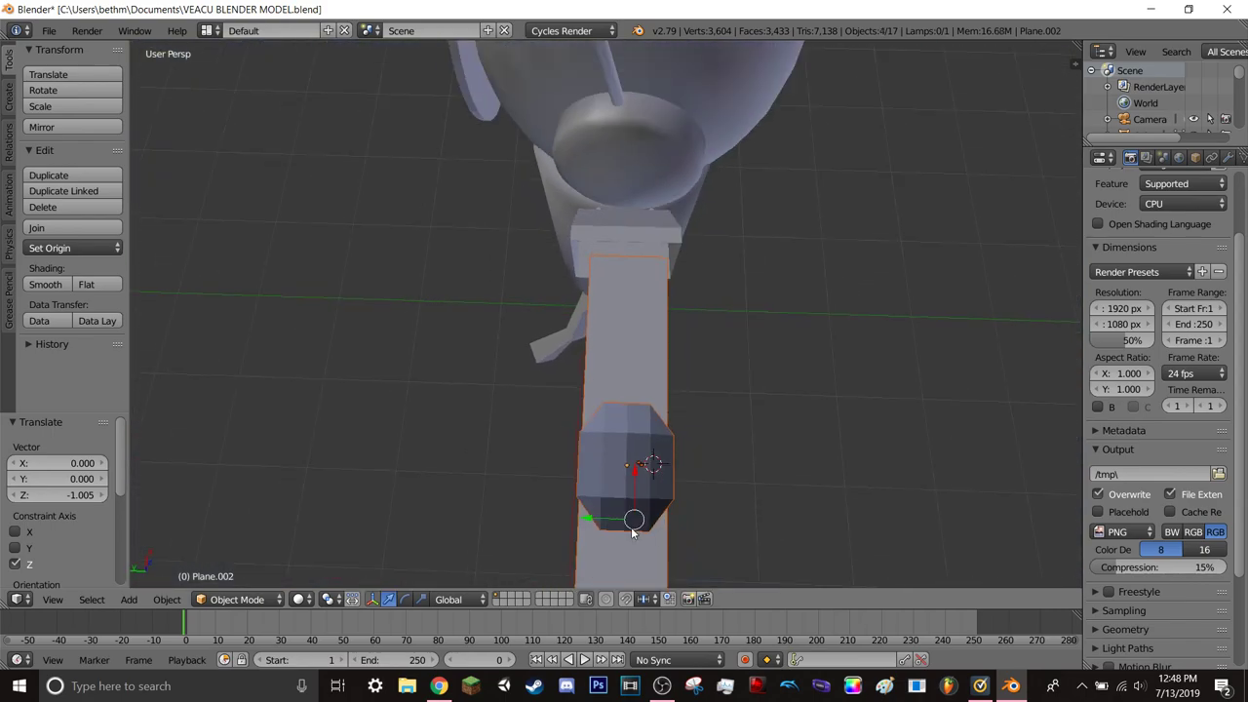
{"action": "left_click_drag", "start_coordinate": [584, 515], "coordinate": [585, 517]}
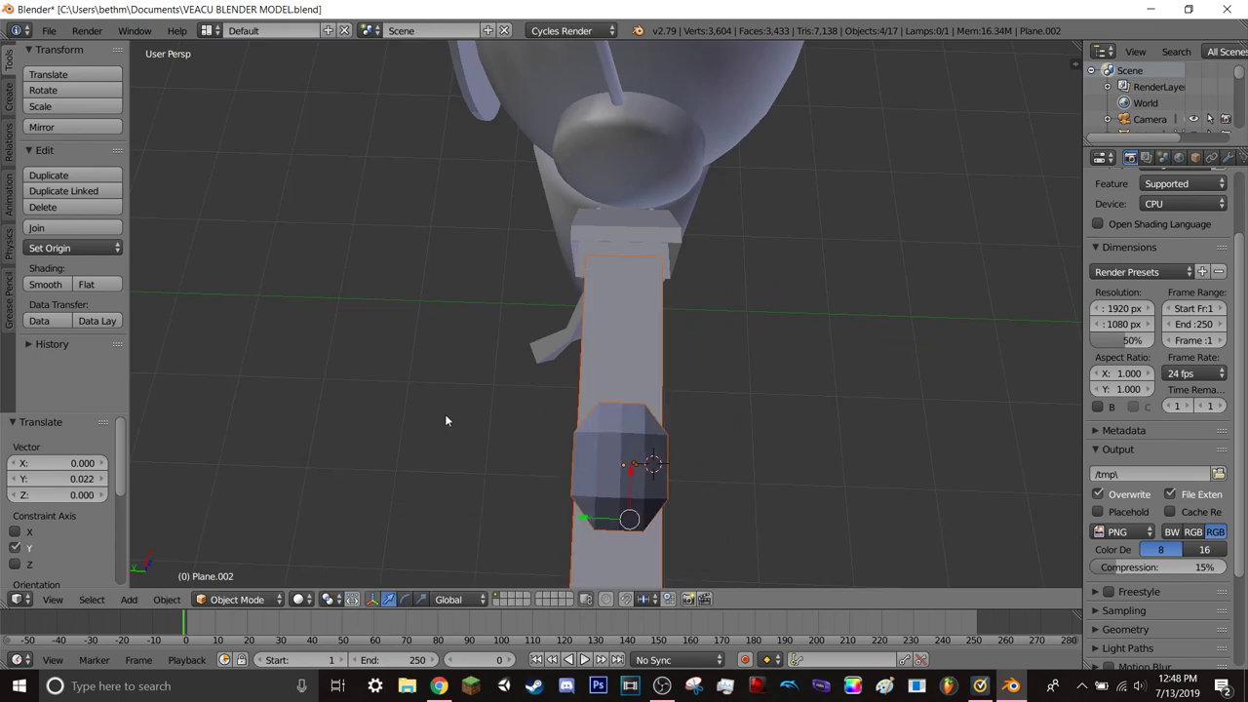
{"action": "mouse_move", "coordinate": [445, 413]}
{"action": "middle_mouse_down"}
{"action": "mouse_move", "coordinate": [612, 378]}
{"action": "mouse_move", "coordinate": [627, 354]}
{"action": "mouse_move", "coordinate": [594, 419]}
{"action": "mouse_move", "coordinate": [605, 438]}
{"action": "mouse_move", "coordinate": [615, 411]}
{"action": "mouse_move", "coordinate": [815, 371]}
{"action": "middle_mouse_up"}
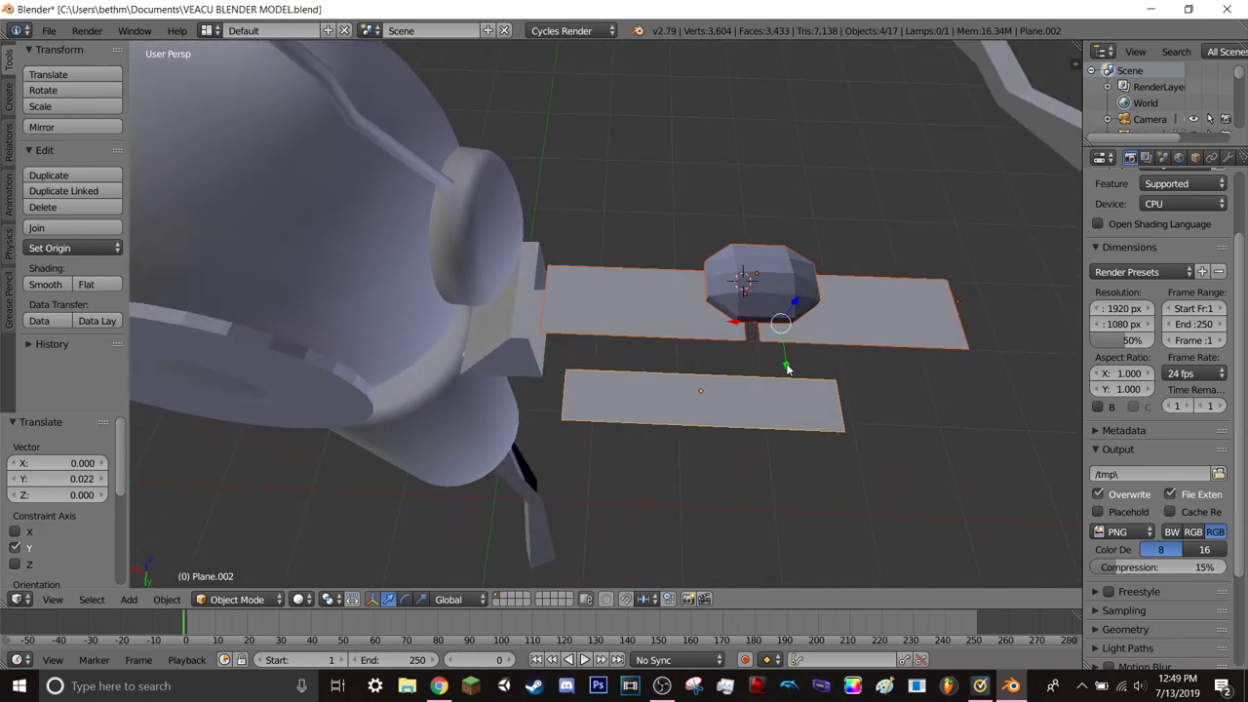
{"action": "left_click_drag", "start_coordinate": [788, 368], "coordinate": [786, 364]}
{"action": "middle_click_drag", "start_coordinate": [786, 364], "coordinate": [781, 414]}
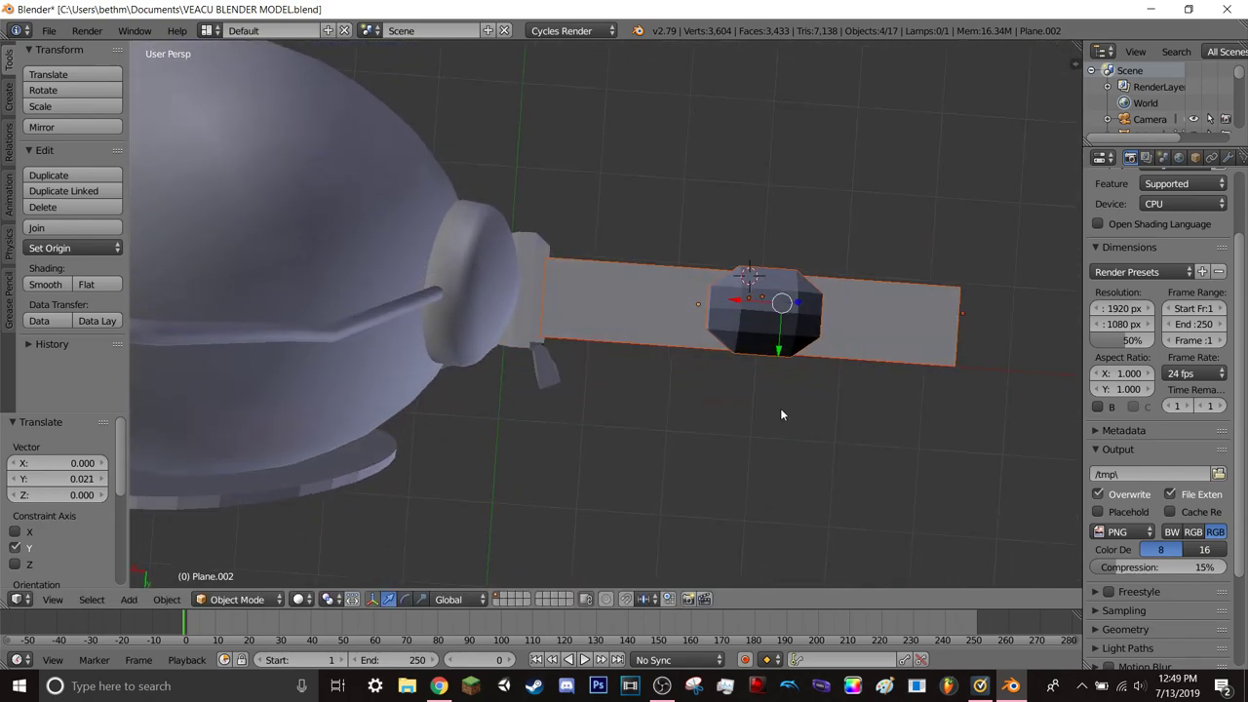
{"action": "left_click_drag", "start_coordinate": [780, 349], "coordinate": [769, 360]}
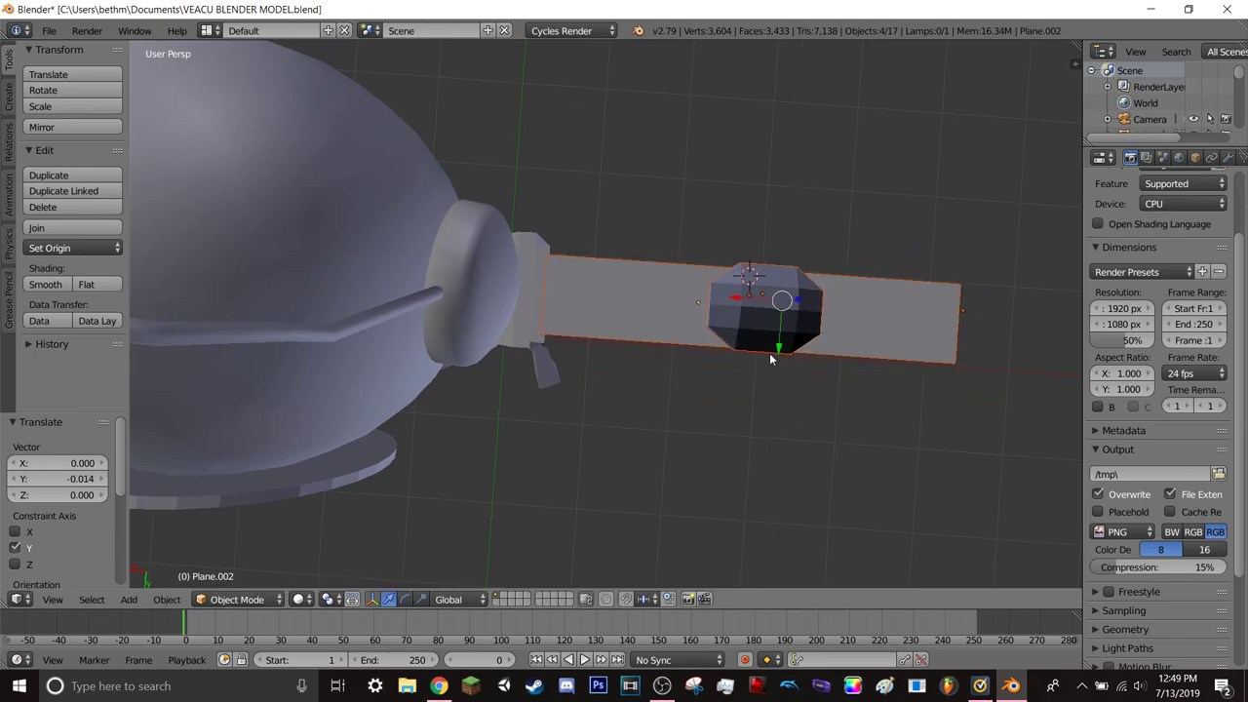
- Select the front flat plane and orbit around it
{"action": "middle_click_drag", "start_coordinate": [769, 359], "coordinate": [612, 287]}
{"action": "right_click", "coordinate": [624, 307]}
{"action": "scroll", "coordinate": [559, 379], "scroll_direction": "up", "scroll_amount": 1}
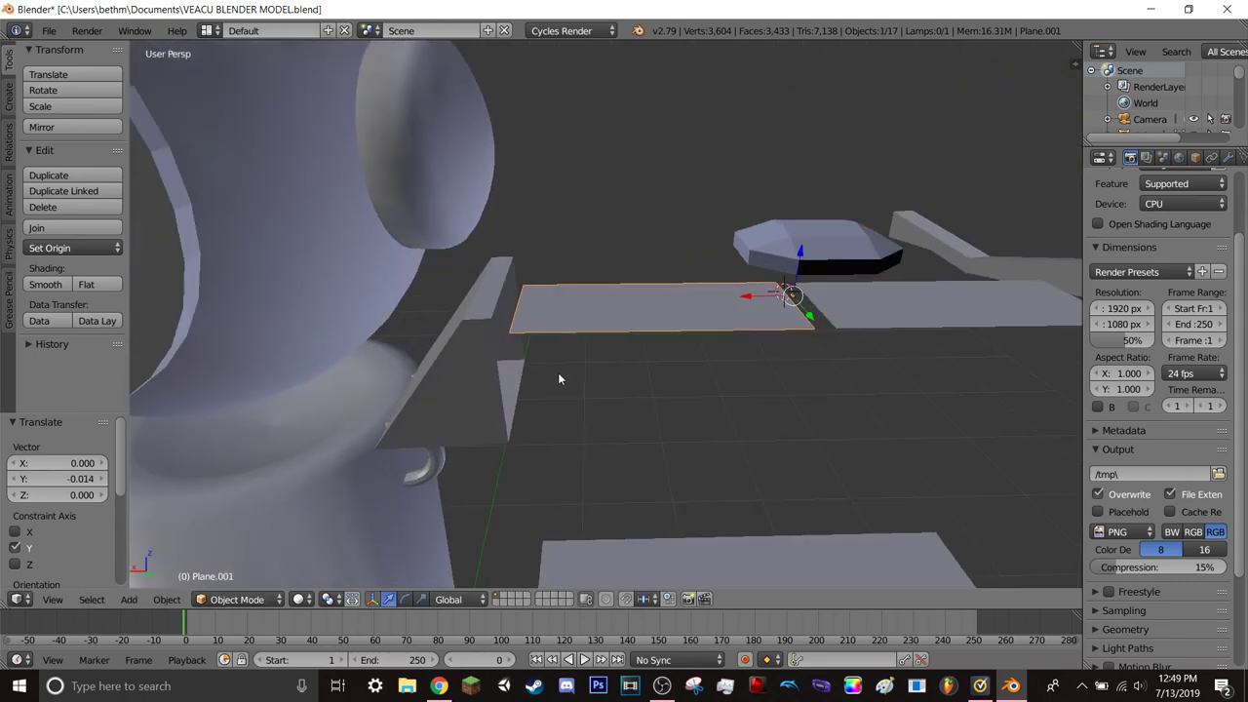
{"action": "mouse_move", "coordinate": [558, 378]}
{"action": "middle_mouse_down"}
{"action": "mouse_move", "coordinate": [604, 396]}
{"action": "mouse_move", "coordinate": [597, 383]}
{"action": "middle_mouse_up"}
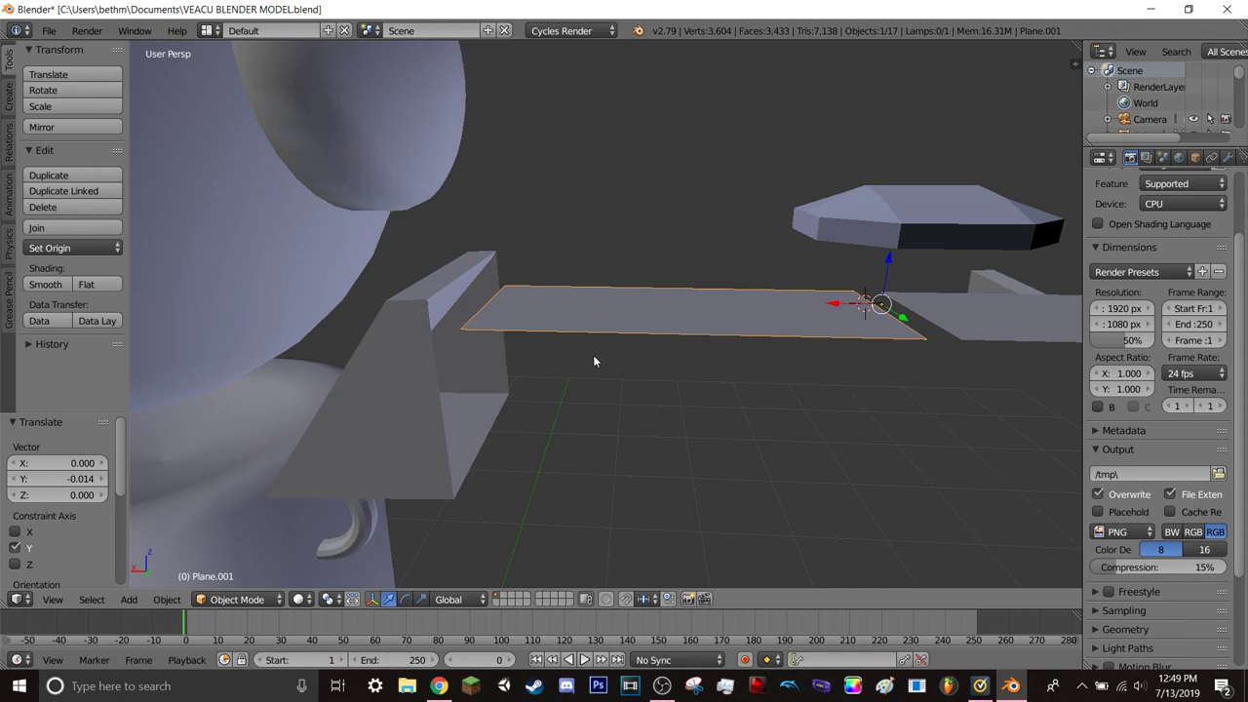
{"action": "middle_click_drag", "start_coordinate": [594, 362], "coordinate": [666, 406]}
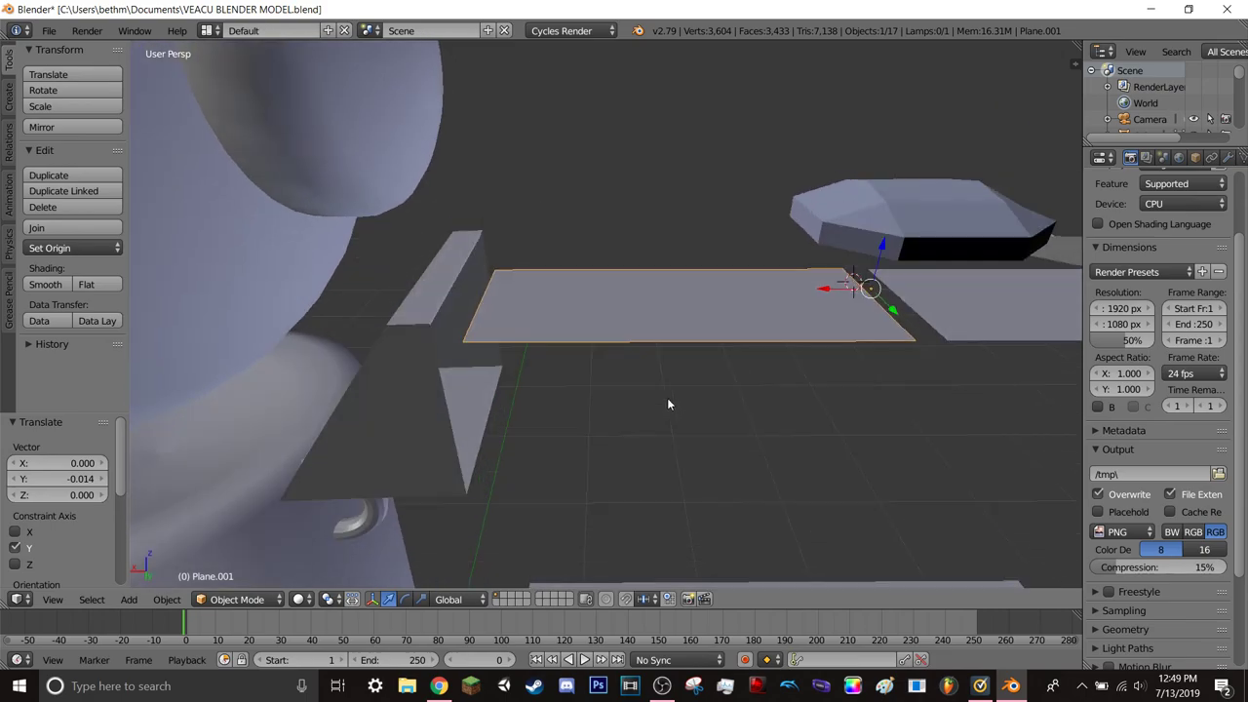
- In Edit Mode, select the plane's four corner vertices and extrude the face downward about 0.29 units
{"action": "left_click", "coordinate": [277, 597]}
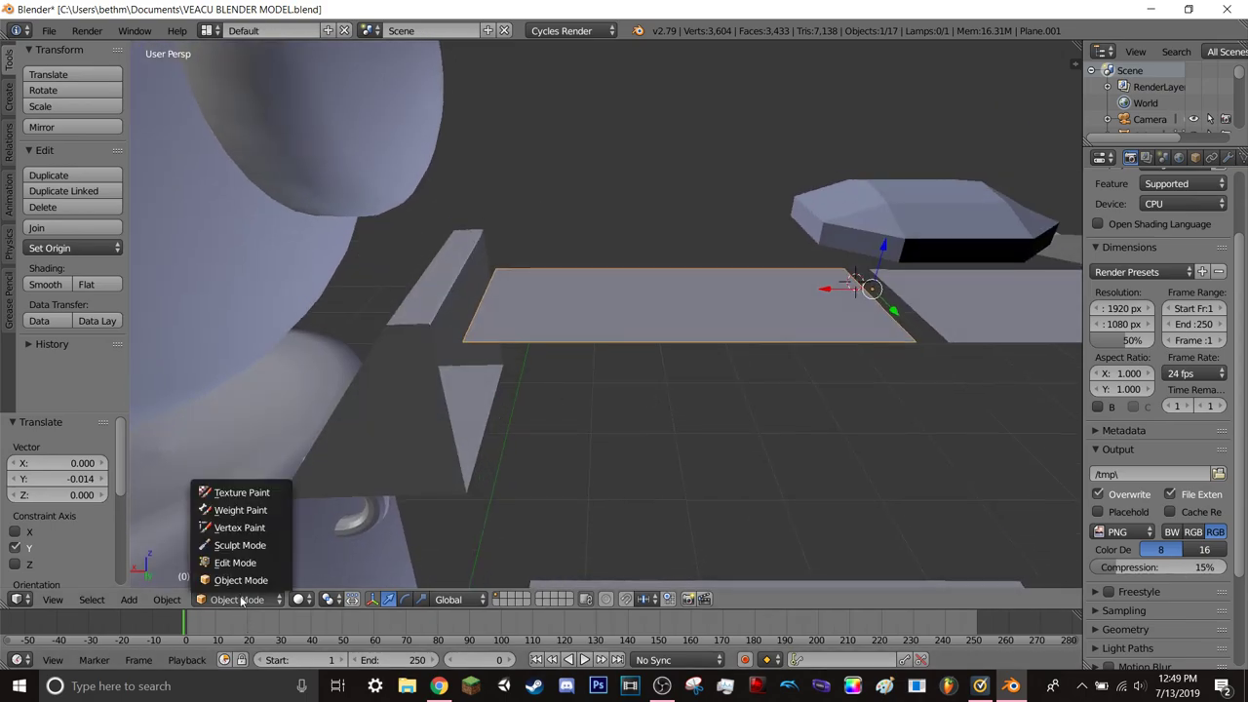
{"action": "left_click", "coordinate": [234, 564]}
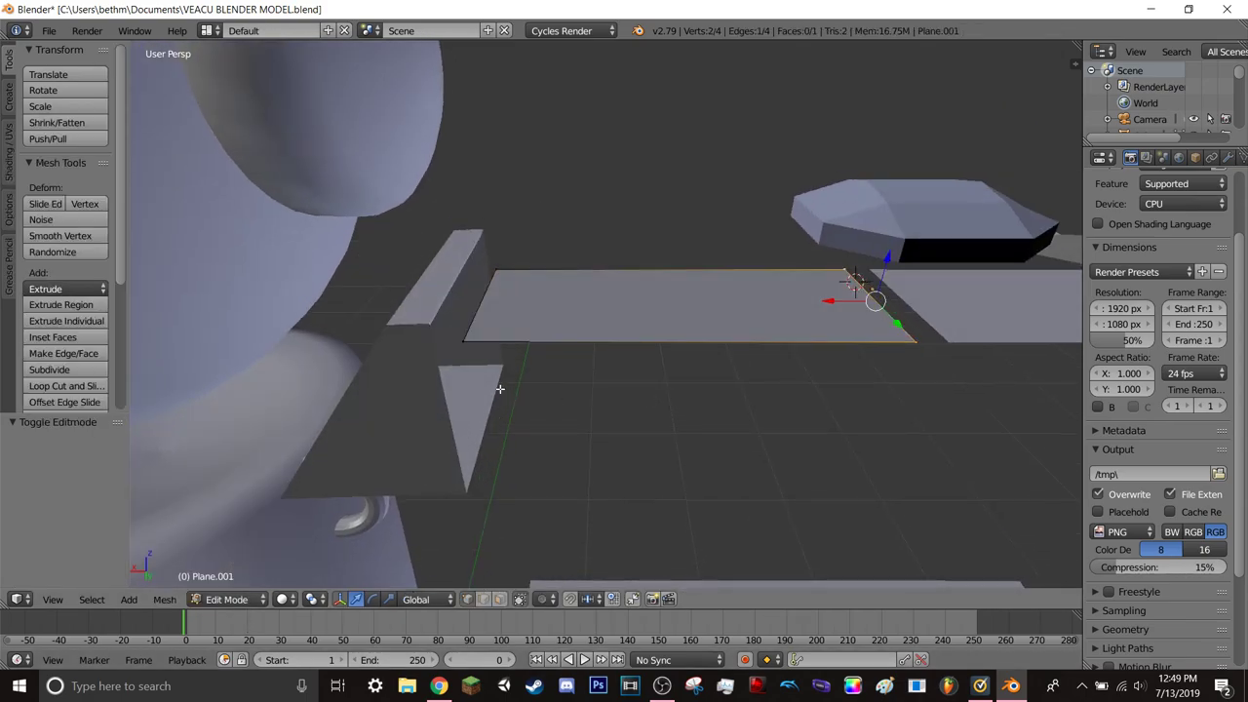
{"action": "right_click", "coordinate": [468, 338]}
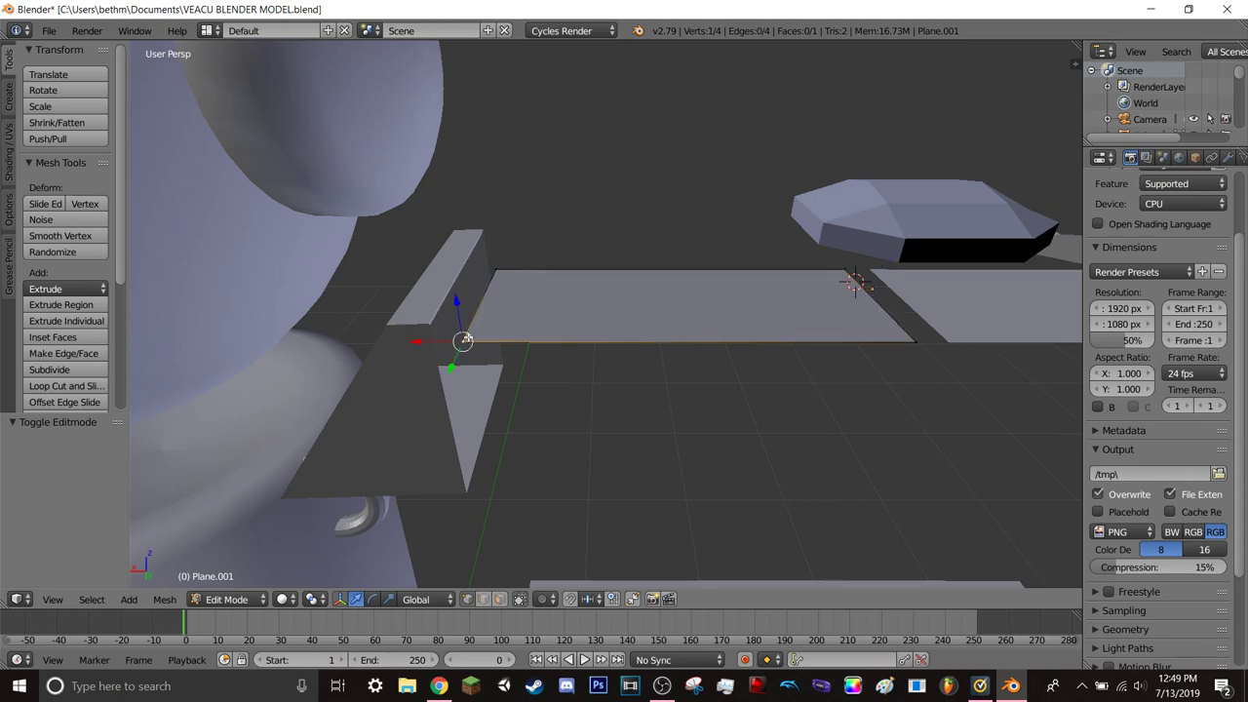
{"action": "right_click", "coordinate": [918, 344]}
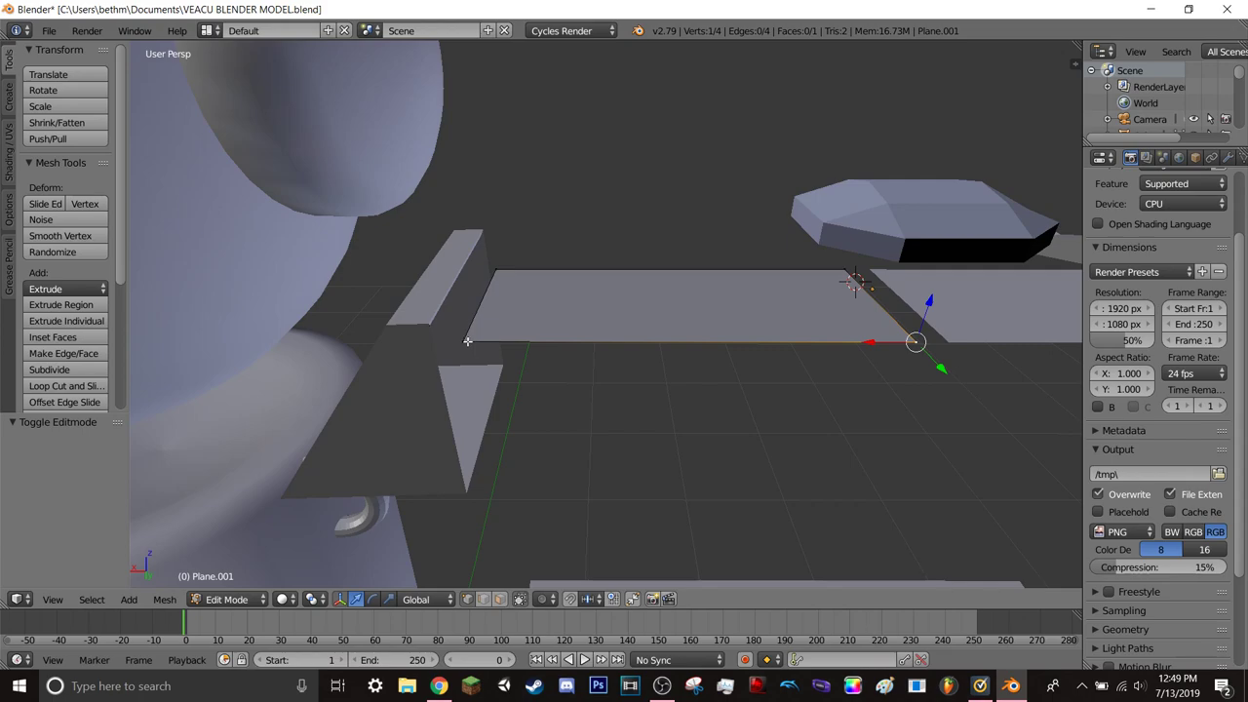
{"action": "right_click", "coordinate": [468, 340], "text": "shift"}
{"action": "right_click", "coordinate": [499, 274], "text": "shift"}
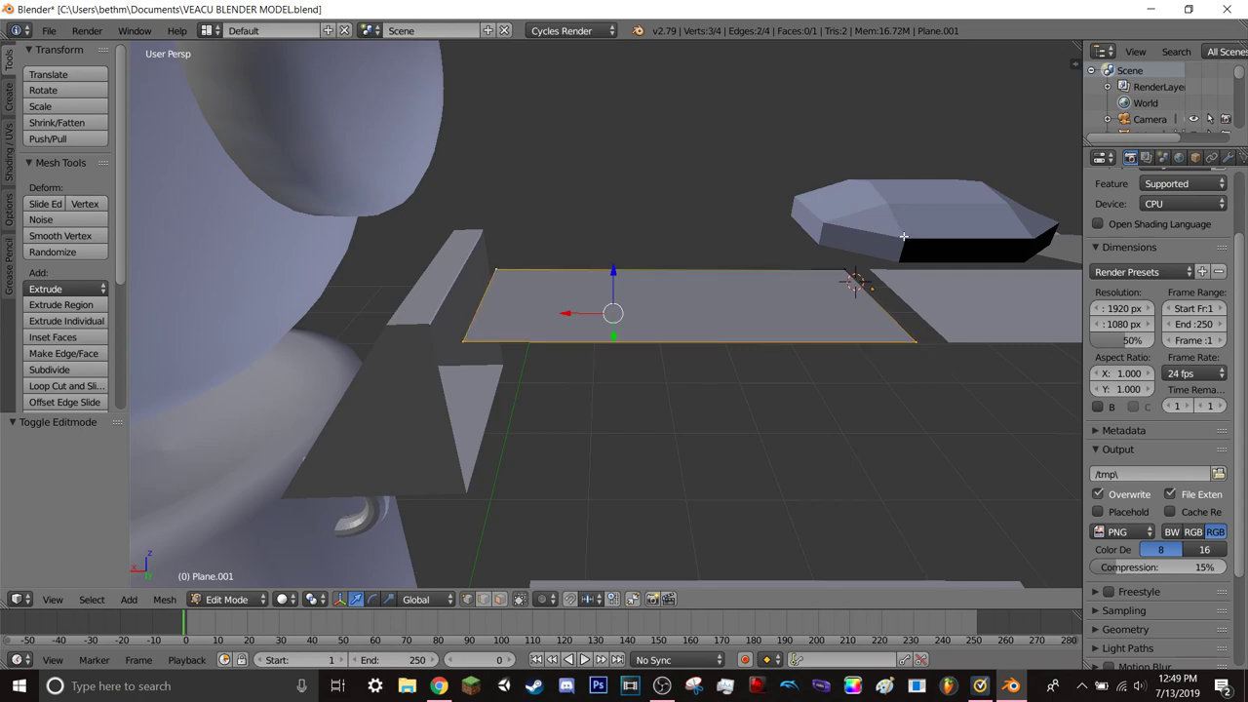
{"action": "right_click", "coordinate": [849, 275], "text": "shift"}
{"action": "middle_click_drag", "start_coordinate": [836, 381], "coordinate": [830, 345]}
{"action": "key", "text": "e"}
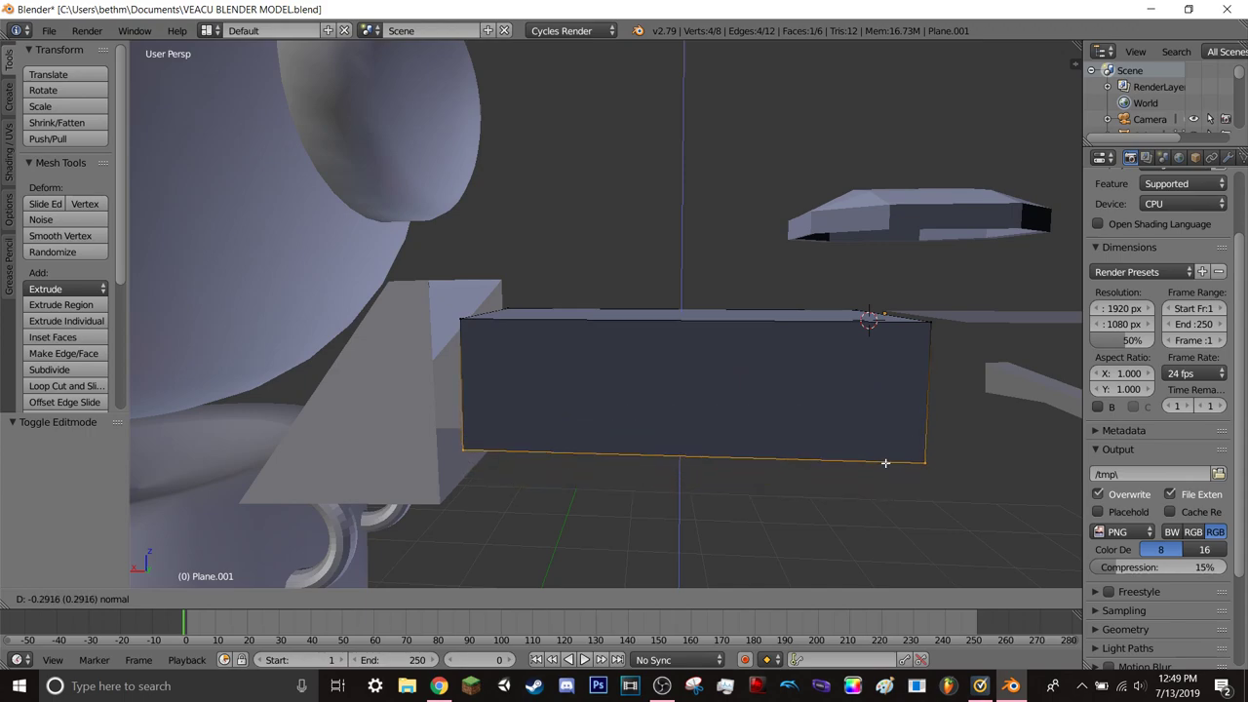
- Confirm the 0.29-unit downward extrusion and select the whole box
{"action": "left_click", "coordinate": [886, 463]}
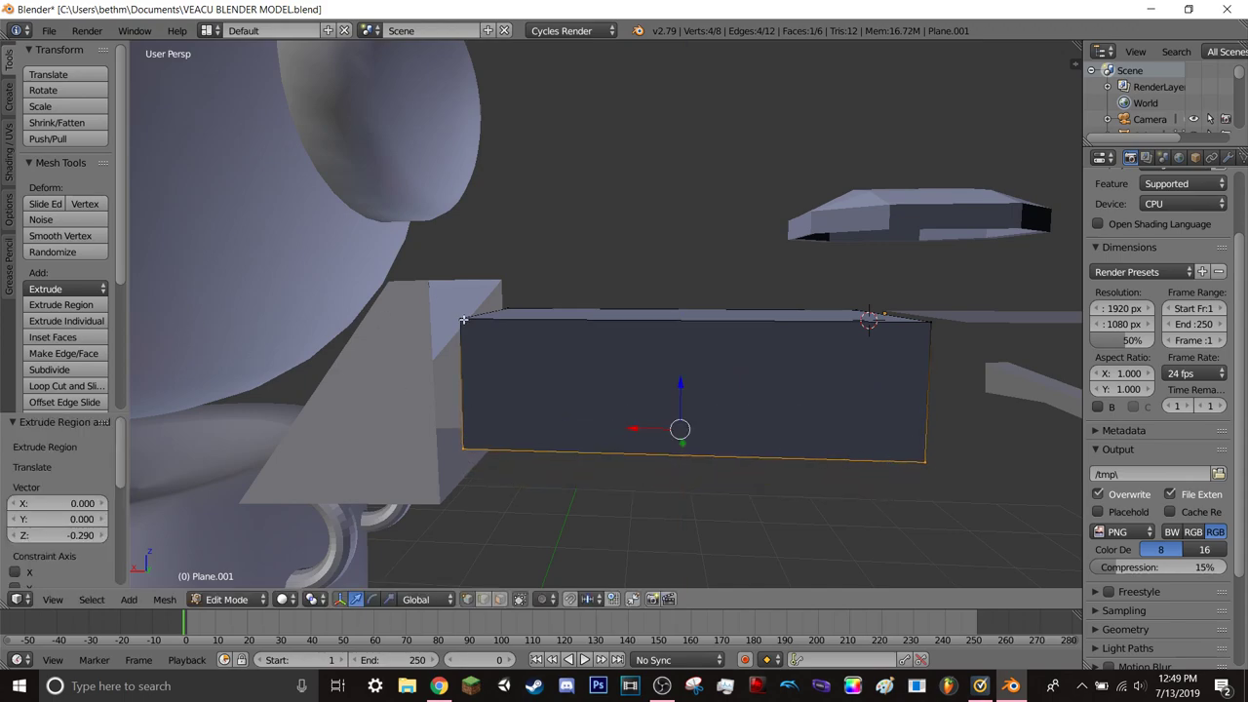
{"action": "middle_click_drag", "start_coordinate": [464, 319], "coordinate": [510, 270]}
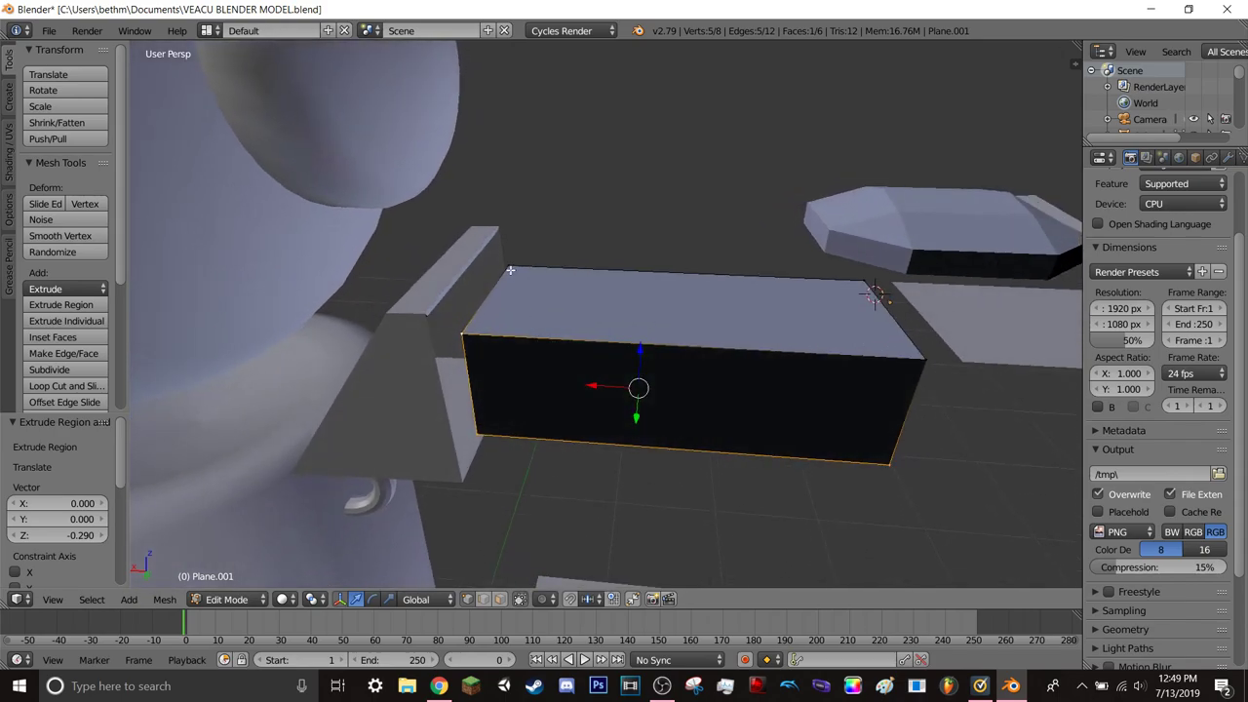
{"action": "right_click", "coordinate": [510, 270], "text": "shift"}
{"action": "key", "text": "a"}
{"action": "key", "text": "a"}
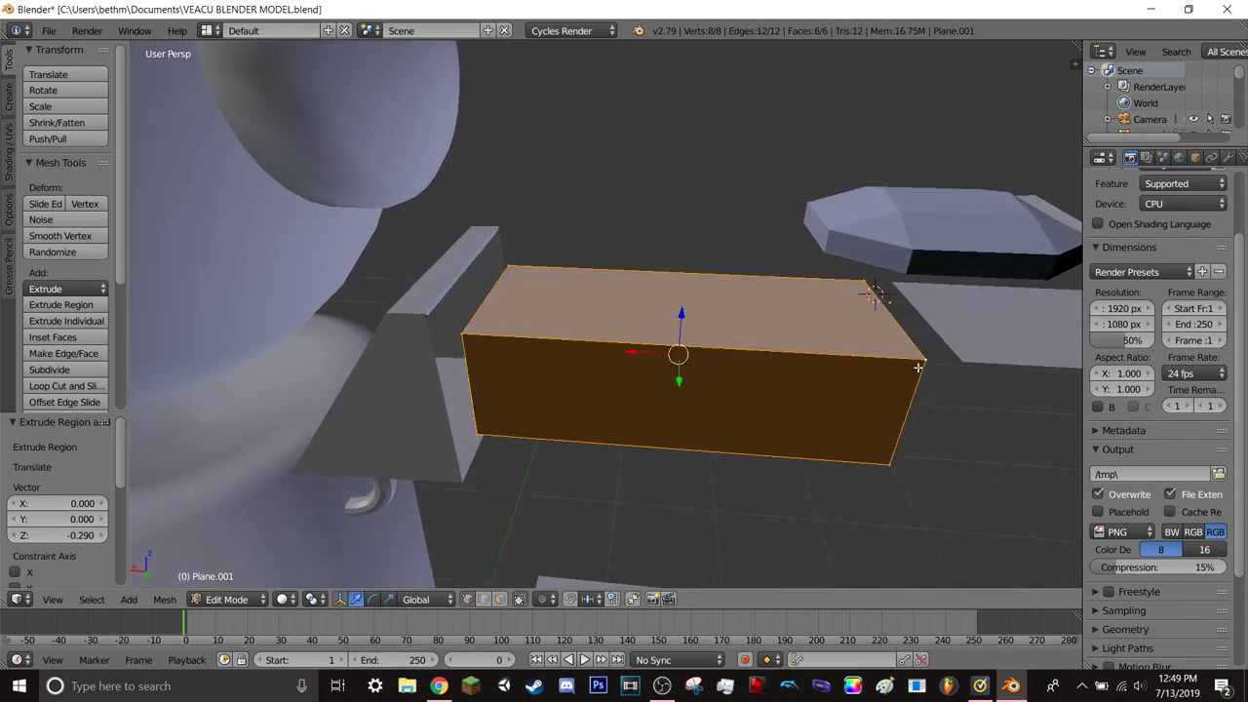
{"action": "mouse_move", "coordinate": [878, 287]}
{"action": "middle_mouse_down"}
{"action": "mouse_move", "coordinate": [932, 341]}
{"action": "mouse_move", "coordinate": [432, 367]}
{"action": "middle_mouse_up"}
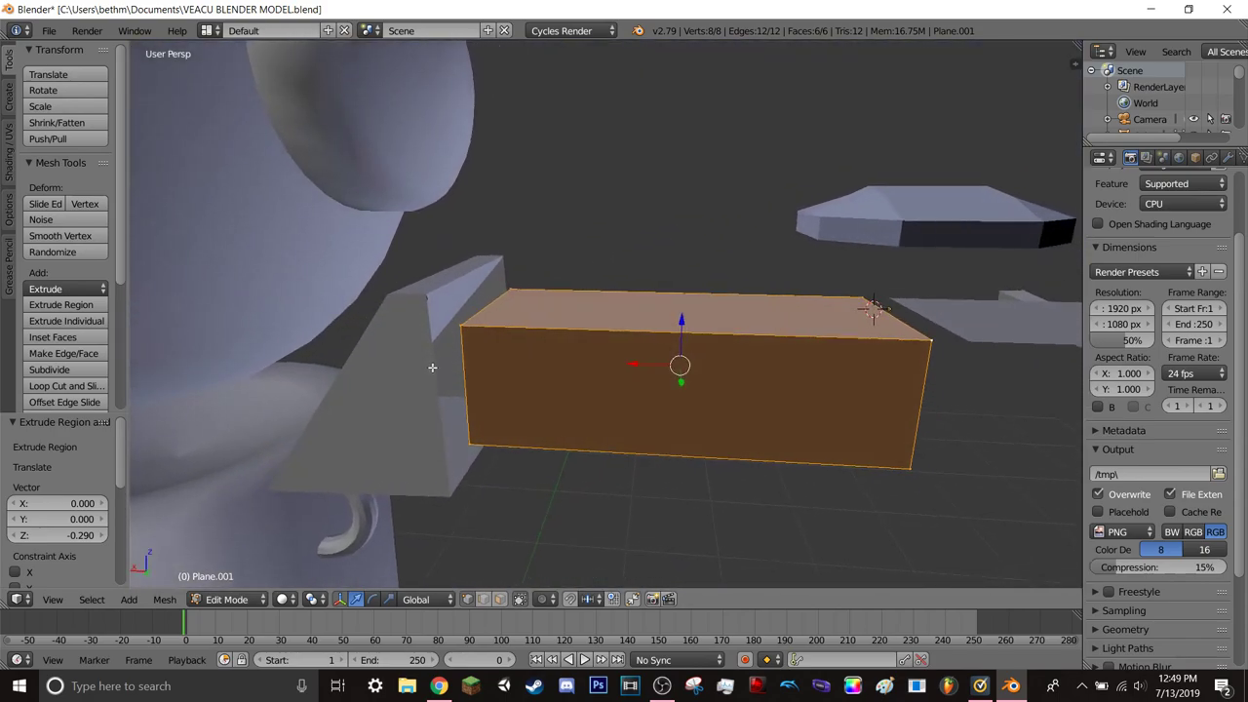
- Subdivide the box once, undoing the accidental second subdivision
{"action": "left_click", "coordinate": [64, 370]}
{"action": "left_click", "coordinate": [65, 369]}
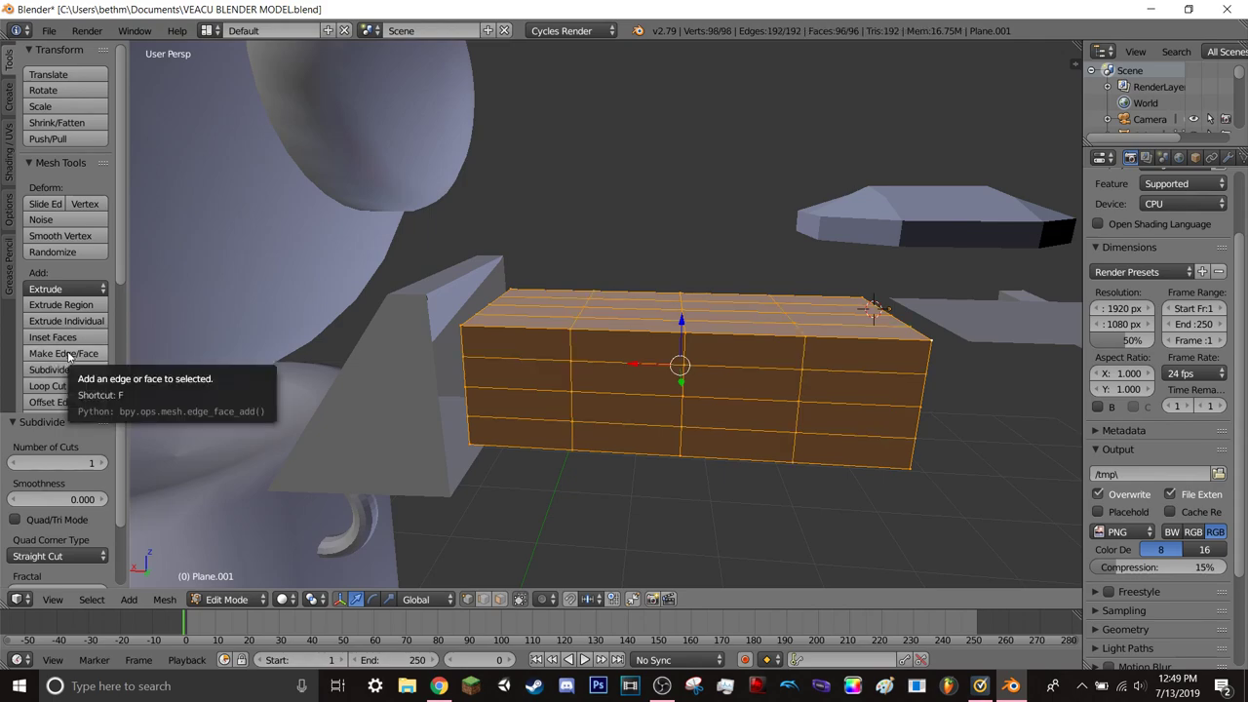
{"action": "key", "text": "ctrl+z"}
{"action": "key", "text": "ctrl+shift+z"}
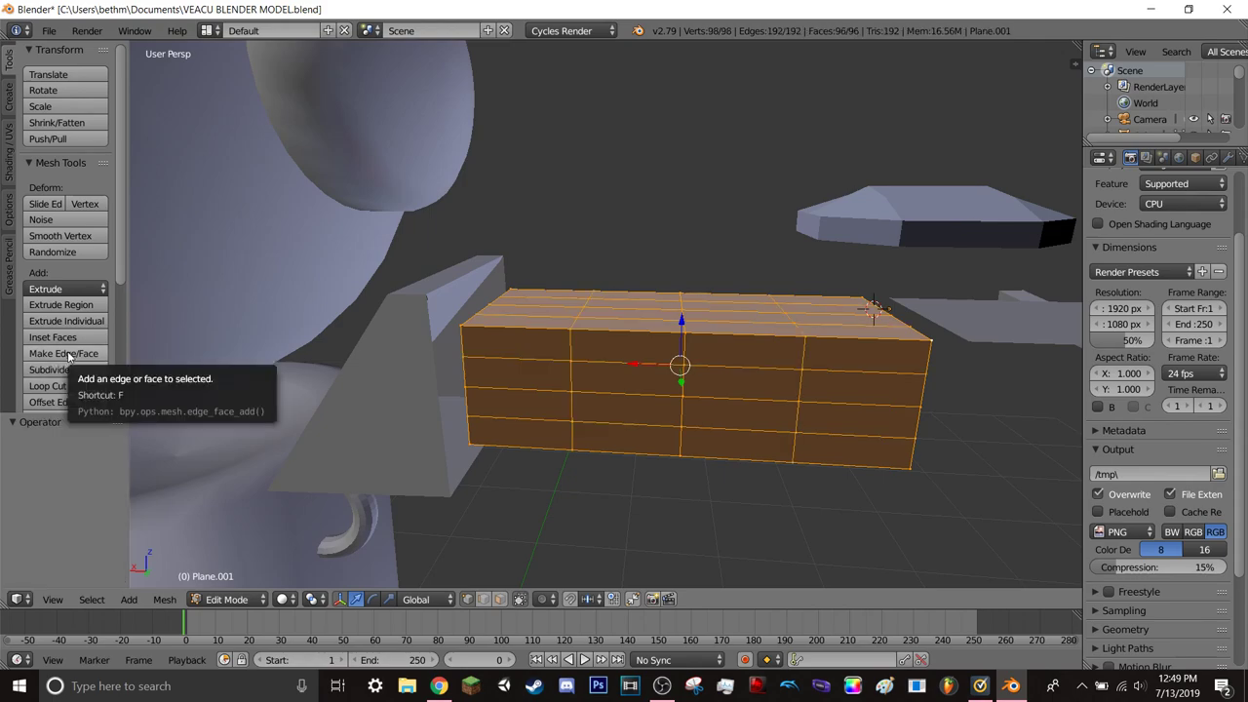
{"action": "key", "text": "ctrl+z"}
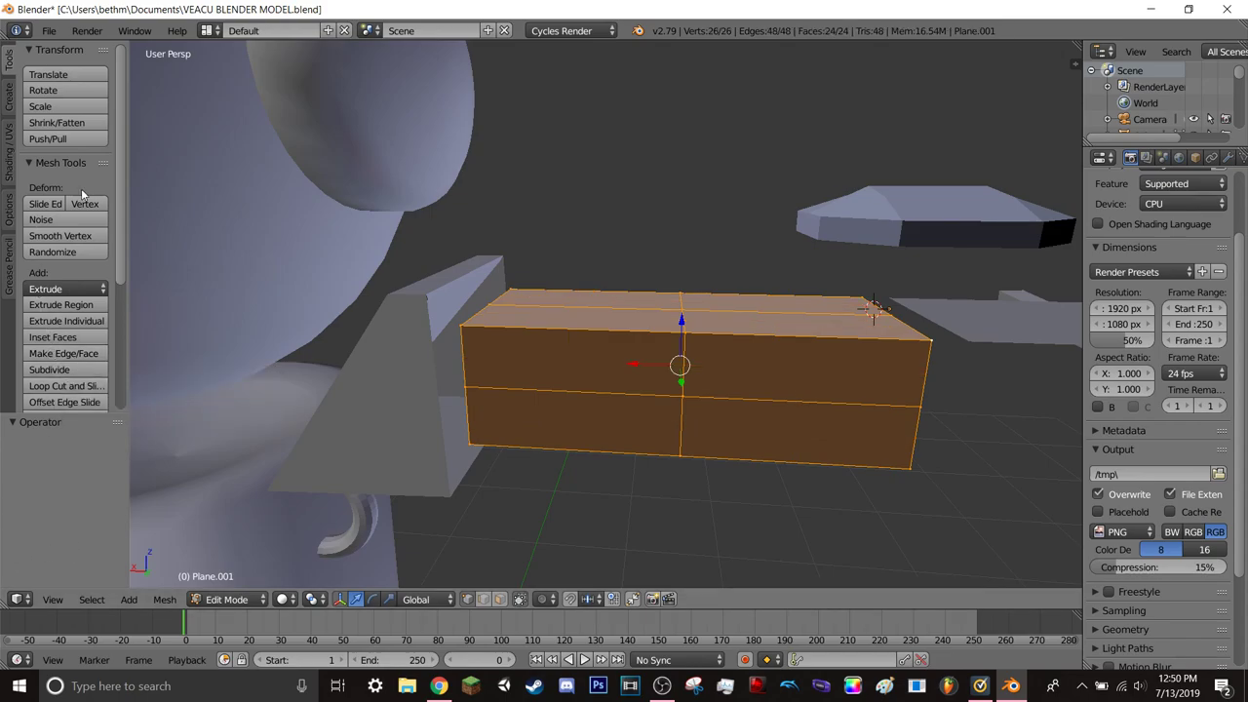
- Select the top centre edge line and lower it into a shallow V fold
{"action": "right_click", "coordinate": [681, 395]}
{"action": "right_click", "coordinate": [685, 333]}
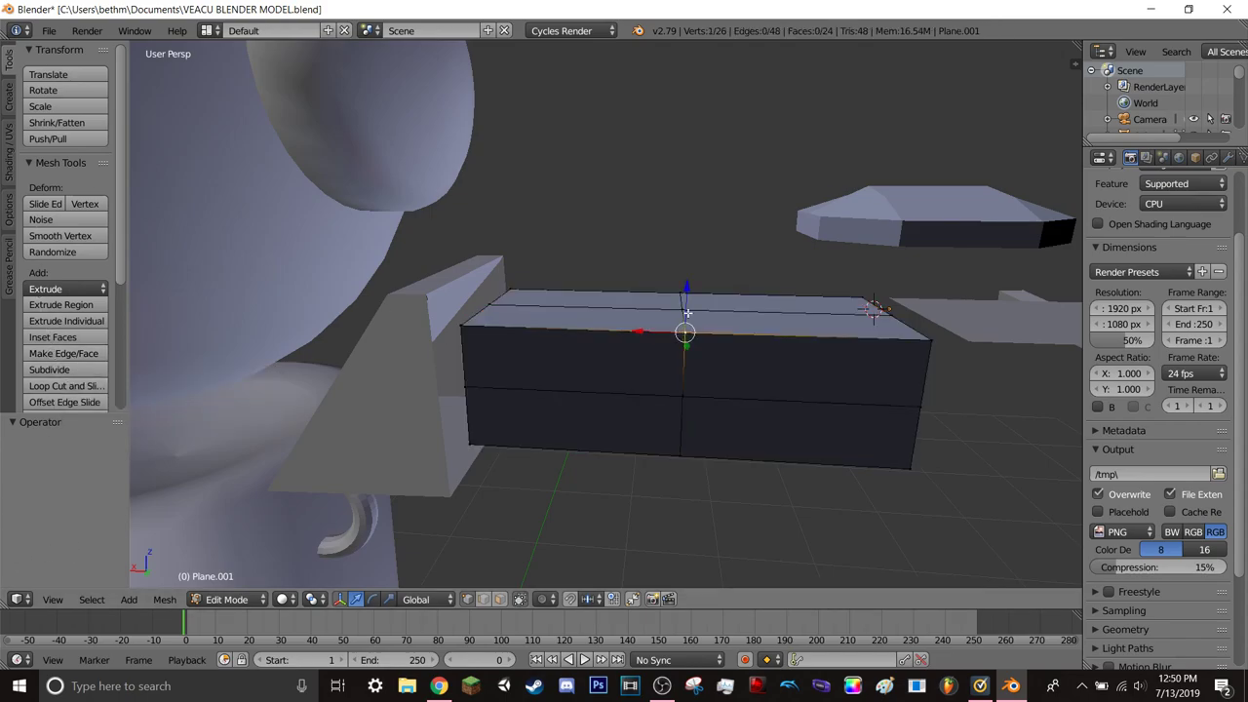
{"action": "right_click", "coordinate": [683, 306], "text": "alt"}
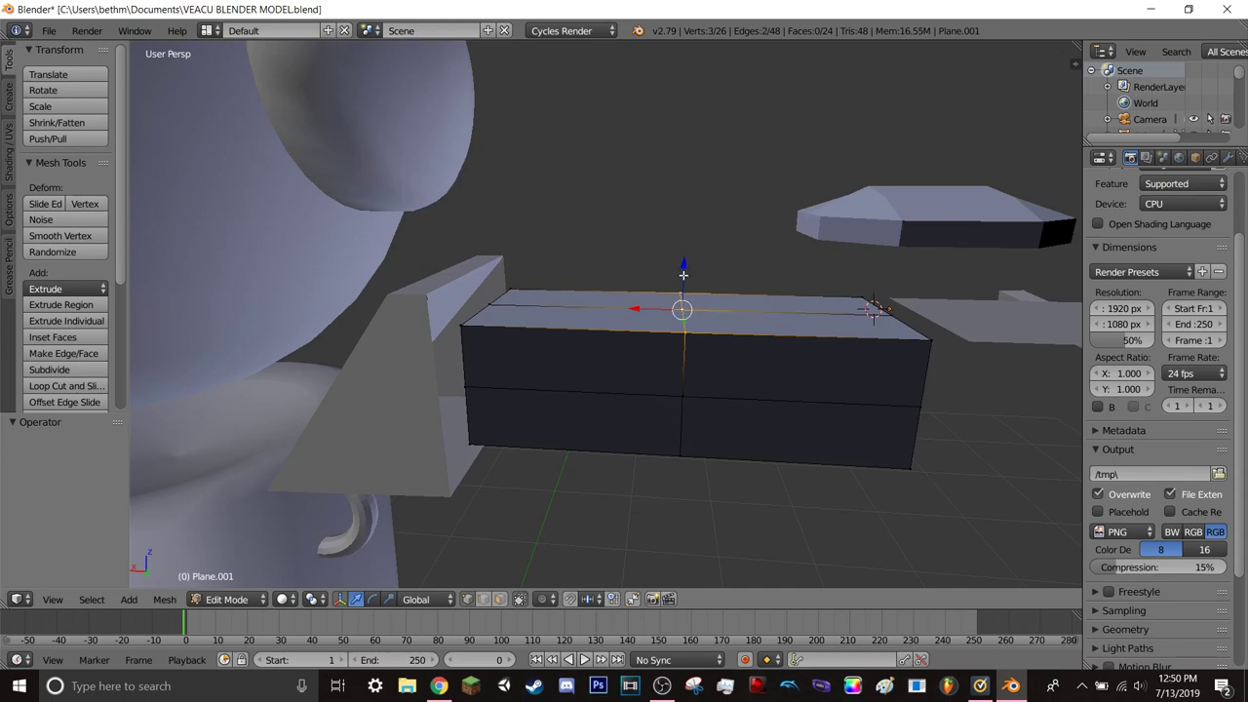
{"action": "mouse_move", "coordinate": [683, 275]}
{"action": "left_mouse_down"}
{"action": "mouse_move", "coordinate": [714, 385]}
{"action": "mouse_move", "coordinate": [715, 336]}
{"action": "left_mouse_up"}
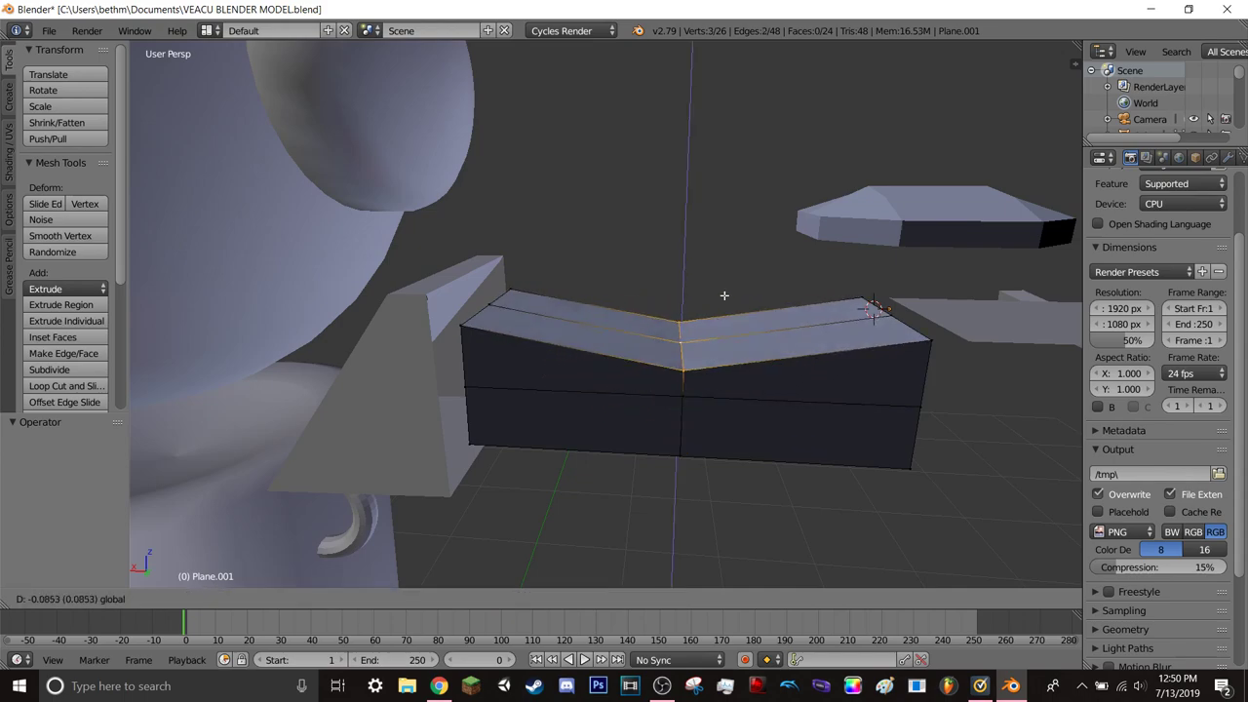
{"action": "right_click", "coordinate": [719, 322]}
{"action": "mouse_move", "coordinate": [680, 390]}
{"action": "middle_mouse_down"}
{"action": "mouse_move", "coordinate": [593, 413]}
{"action": "mouse_move", "coordinate": [519, 400]}
{"action": "mouse_move", "coordinate": [741, 406]}
{"action": "mouse_move", "coordinate": [757, 390]}
{"action": "middle_mouse_up"}
{"action": "right_click", "coordinate": [550, 426], "text": "shift"}
{"action": "left_click_drag", "start_coordinate": [669, 290], "coordinate": [692, 421]}
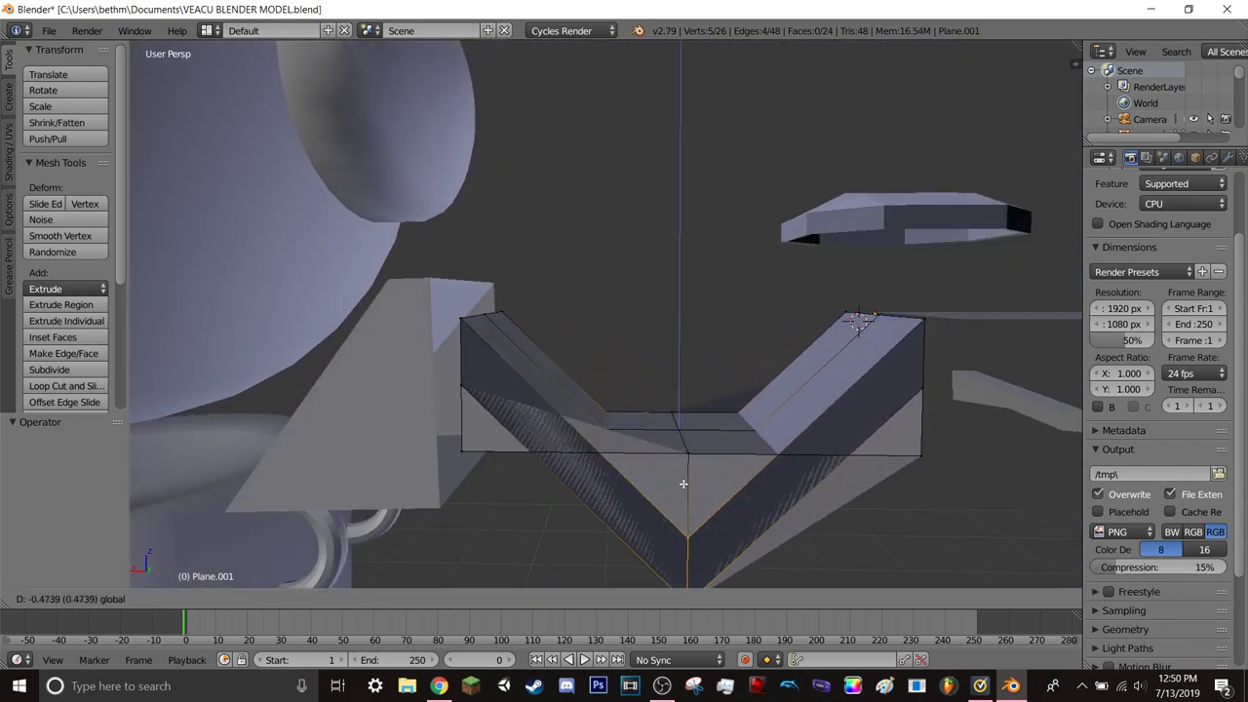
{"action": "left_click_drag", "start_coordinate": [692, 421], "coordinate": [688, 344]}
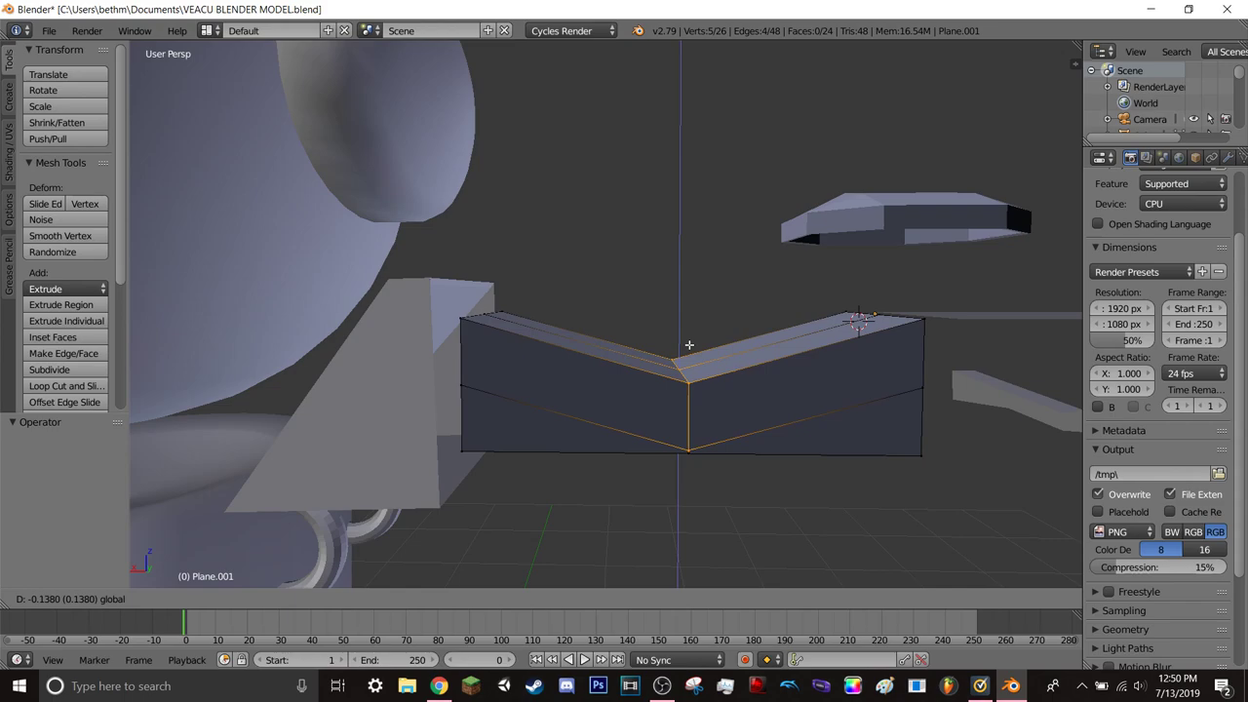
{"action": "left_click_drag", "start_coordinate": [689, 344], "coordinate": [688, 344]}
- Select the V-centre vertices and try a vertical move, then cancel and undo it
{"action": "right_click", "coordinate": [689, 384]}
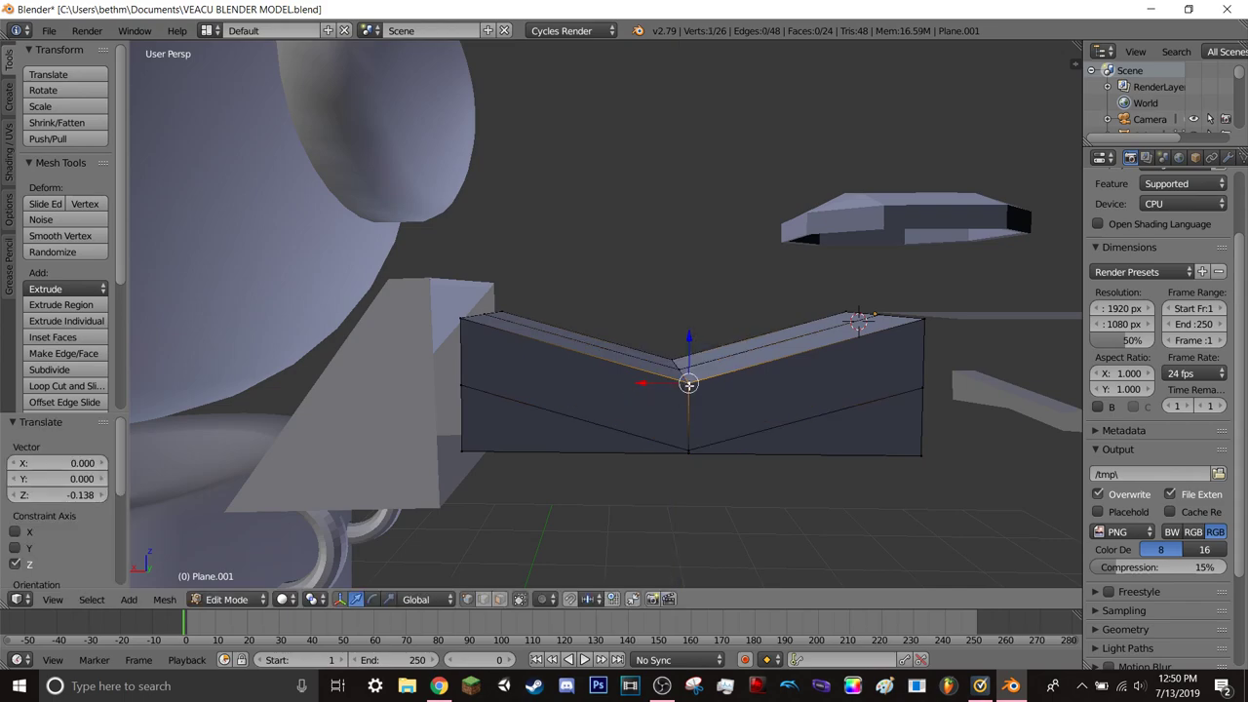
{"action": "right_click", "coordinate": [680, 368], "text": "shift"}
{"action": "right_click", "coordinate": [674, 362], "text": "shift"}
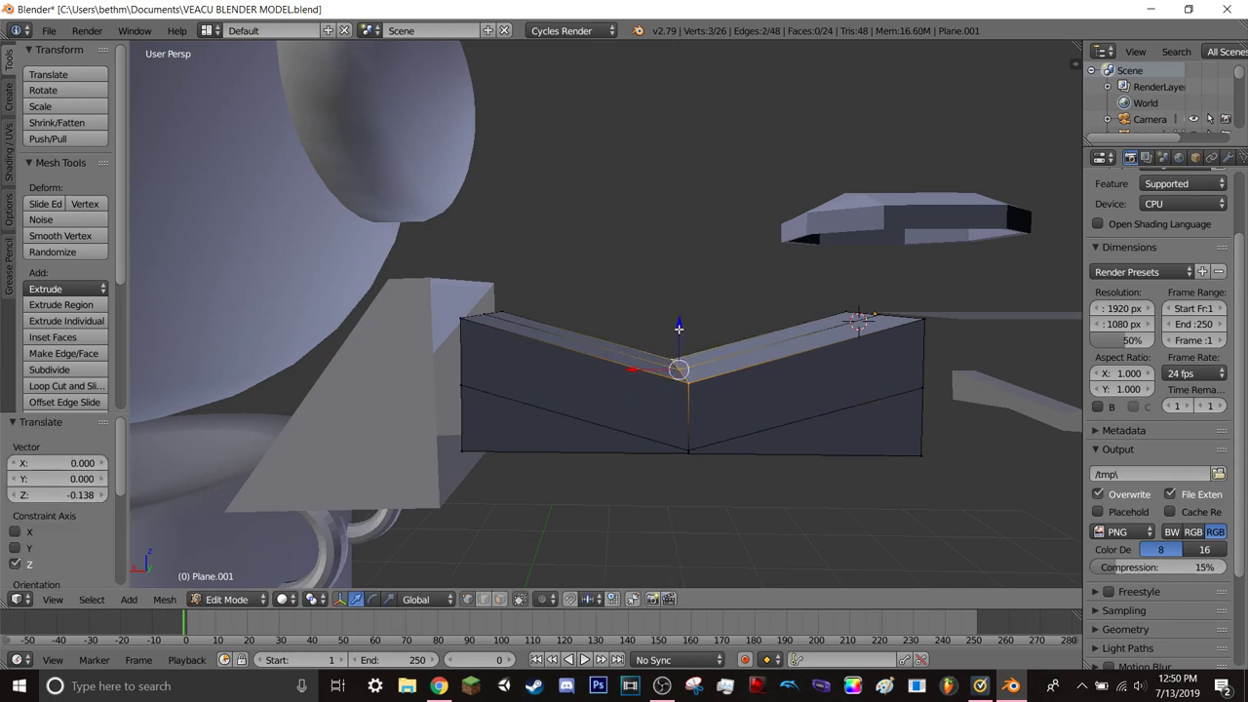
{"action": "key", "text": "g"}
{"action": "key", "text": "z"}
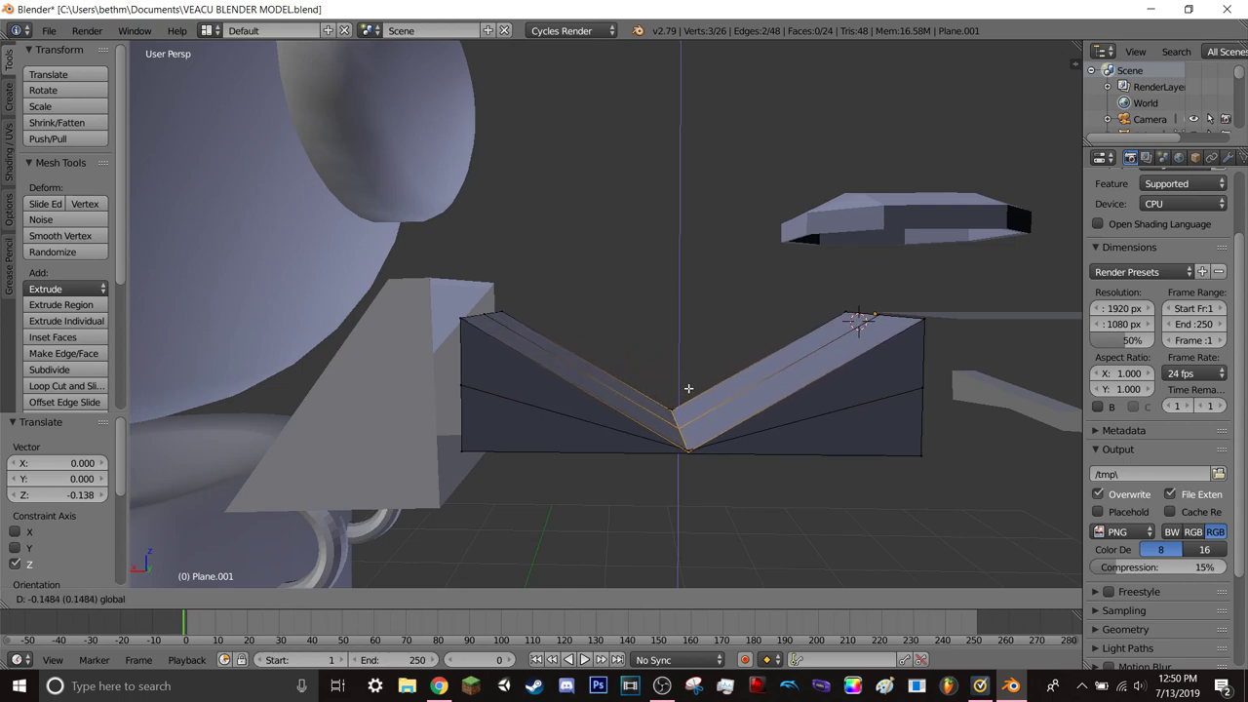
{"action": "key", "text": "Escape"}
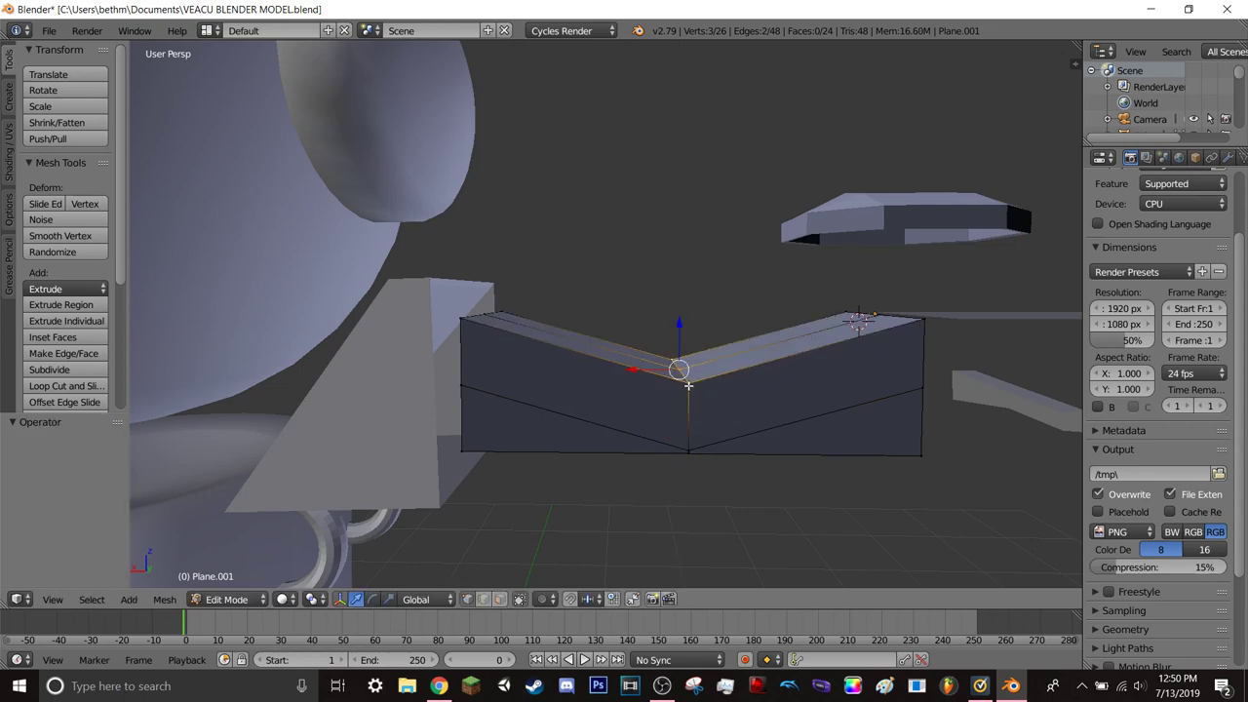
{"action": "key", "text": "ctrl+z"}
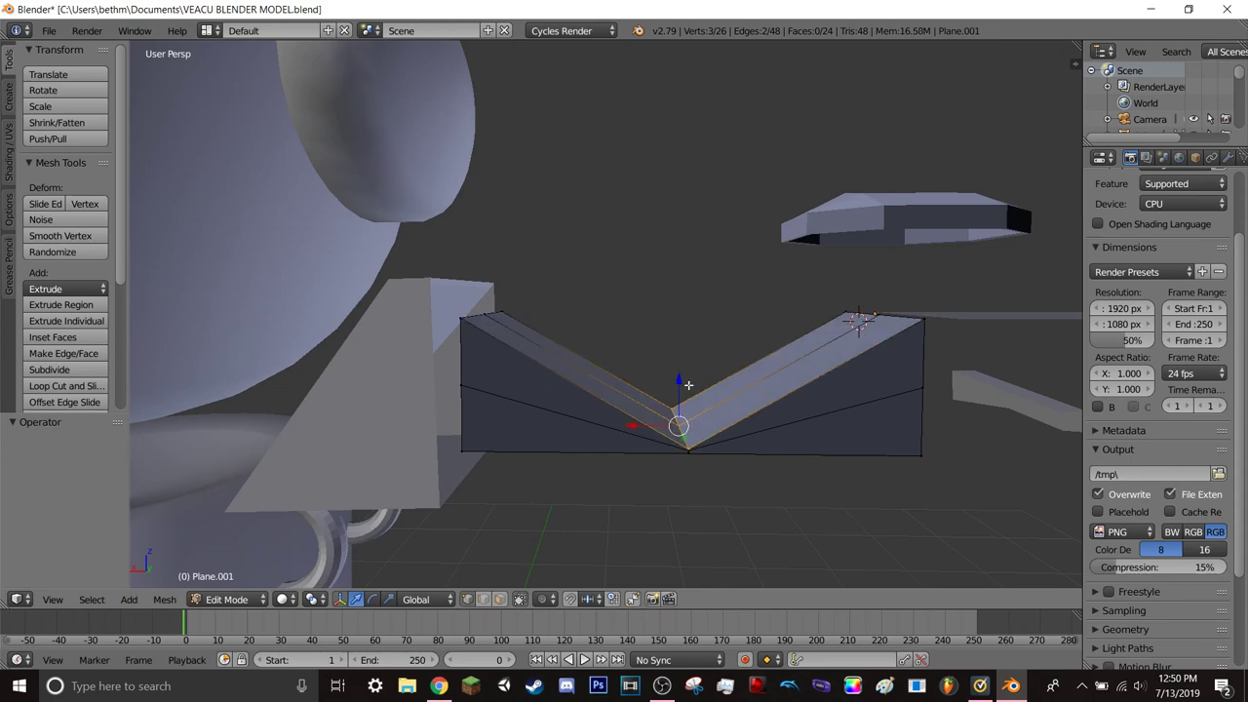
- Select the block's bottom-left, bottom-right and bottom-middle vertices
{"action": "right_click", "coordinate": [470, 450]}
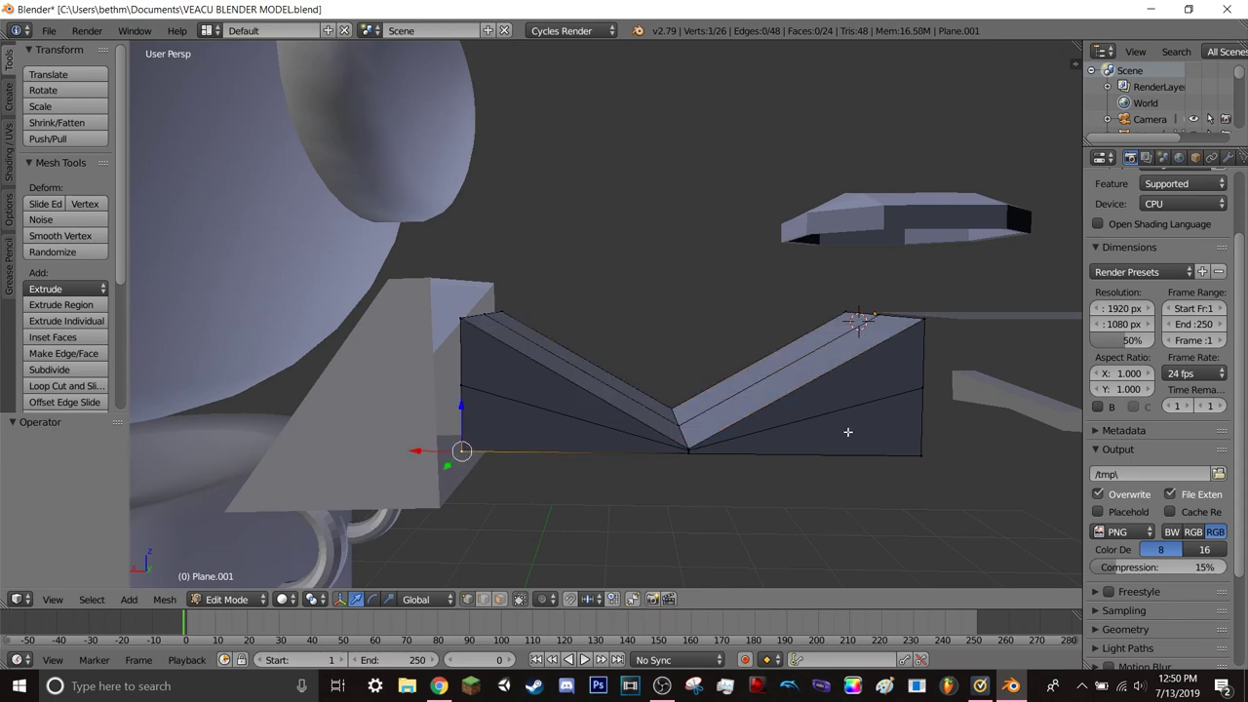
{"action": "right_click", "coordinate": [924, 452], "text": "shift"}
{"action": "right_click", "coordinate": [688, 453], "text": "shift"}
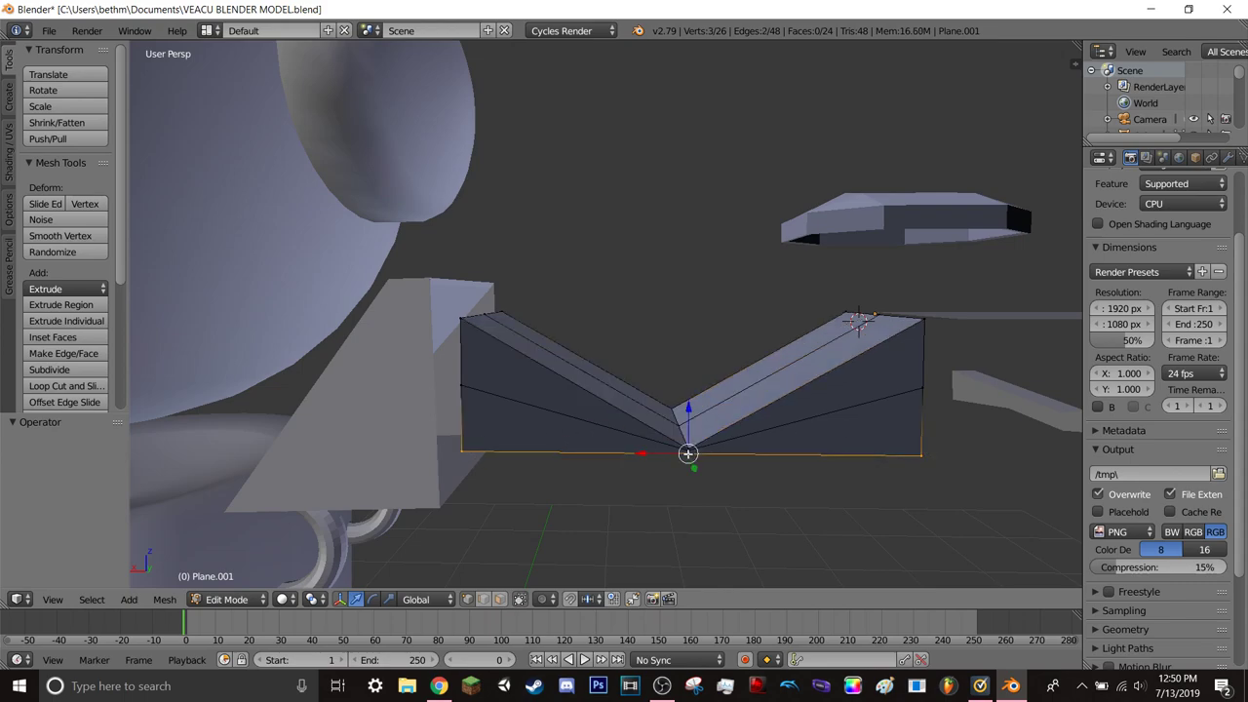
{"action": "mouse_move", "coordinate": [835, 431]}
{"action": "middle_mouse_down"}
{"action": "mouse_move", "coordinate": [737, 423]}
{"action": "mouse_move", "coordinate": [721, 447]}
{"action": "middle_mouse_up"}
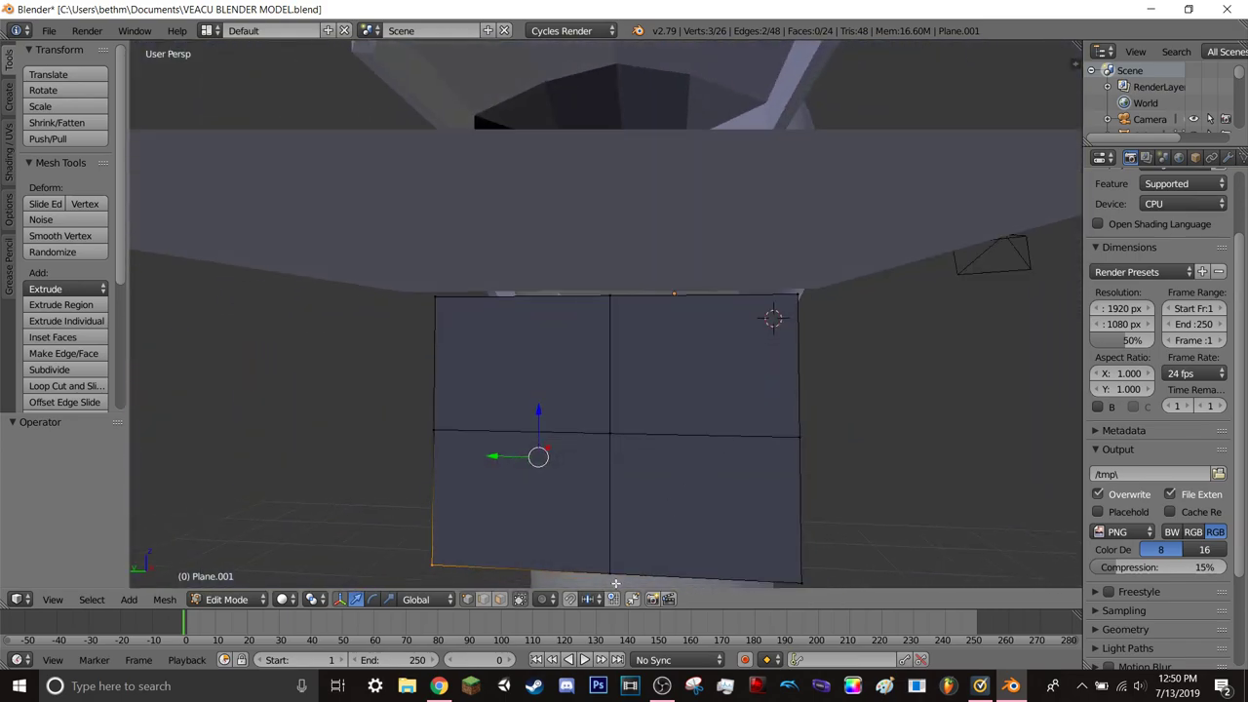
- Add the remaining bottom vertices and move the bottom edge loop vertically along Z
{"action": "right_click", "coordinate": [617, 581], "text": "shift"}
{"action": "right_click", "coordinate": [801, 578], "text": "shift"}
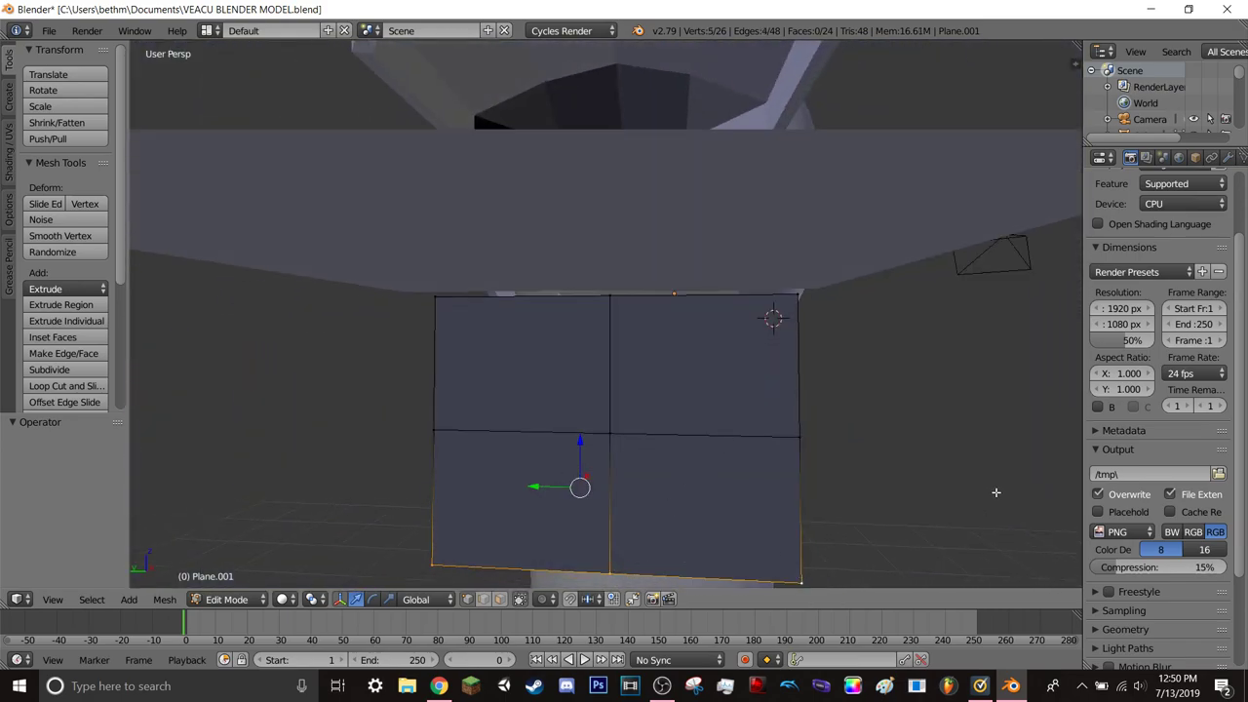
{"action": "middle_click_drag", "start_coordinate": [996, 492], "coordinate": [922, 487]}
{"action": "right_click", "coordinate": [637, 475], "text": "shift"}
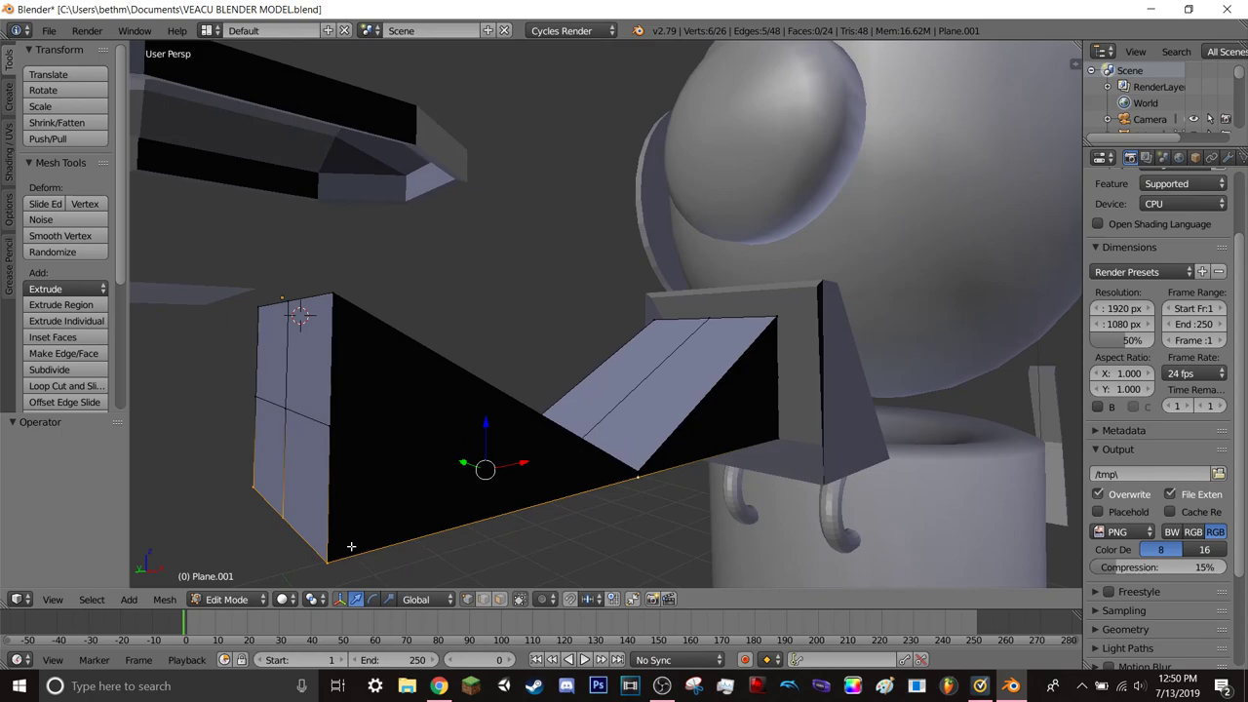
{"action": "right_click", "coordinate": [778, 437], "text": "shift"}
{"action": "middle_click_drag", "start_coordinate": [641, 452], "coordinate": [825, 448]}
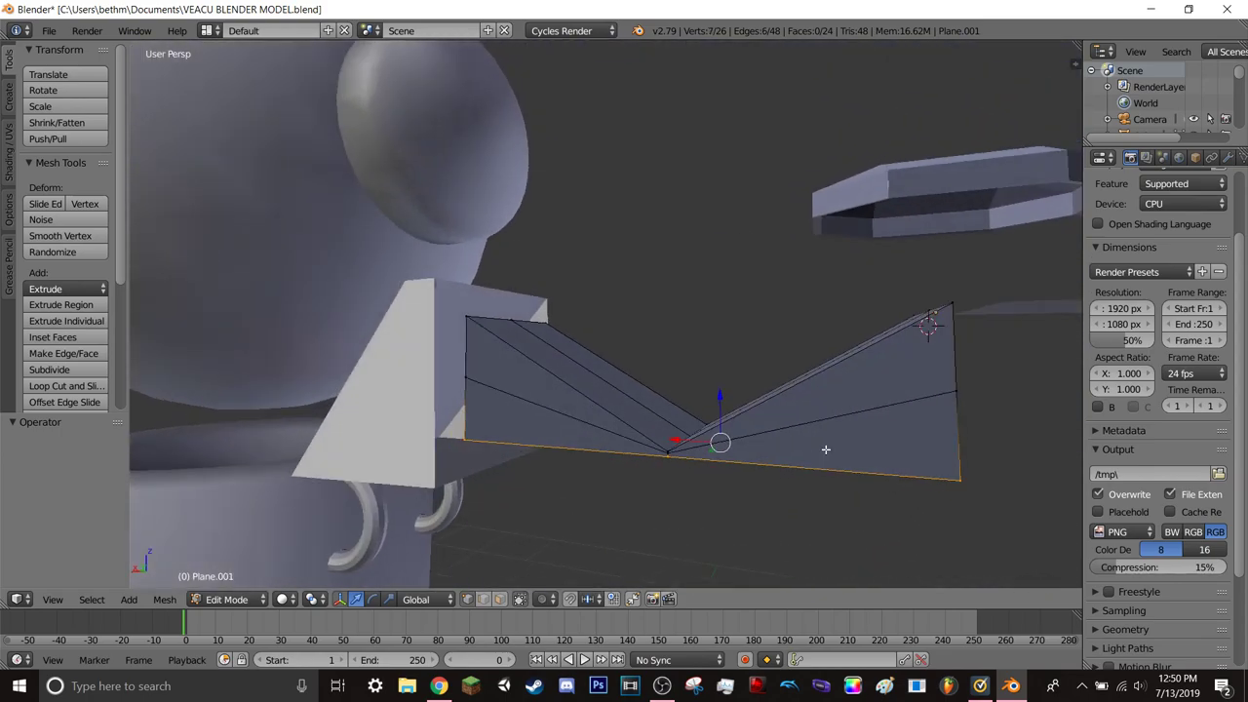
{"action": "key", "text": "g"}
{"action": "key", "text": "z"}
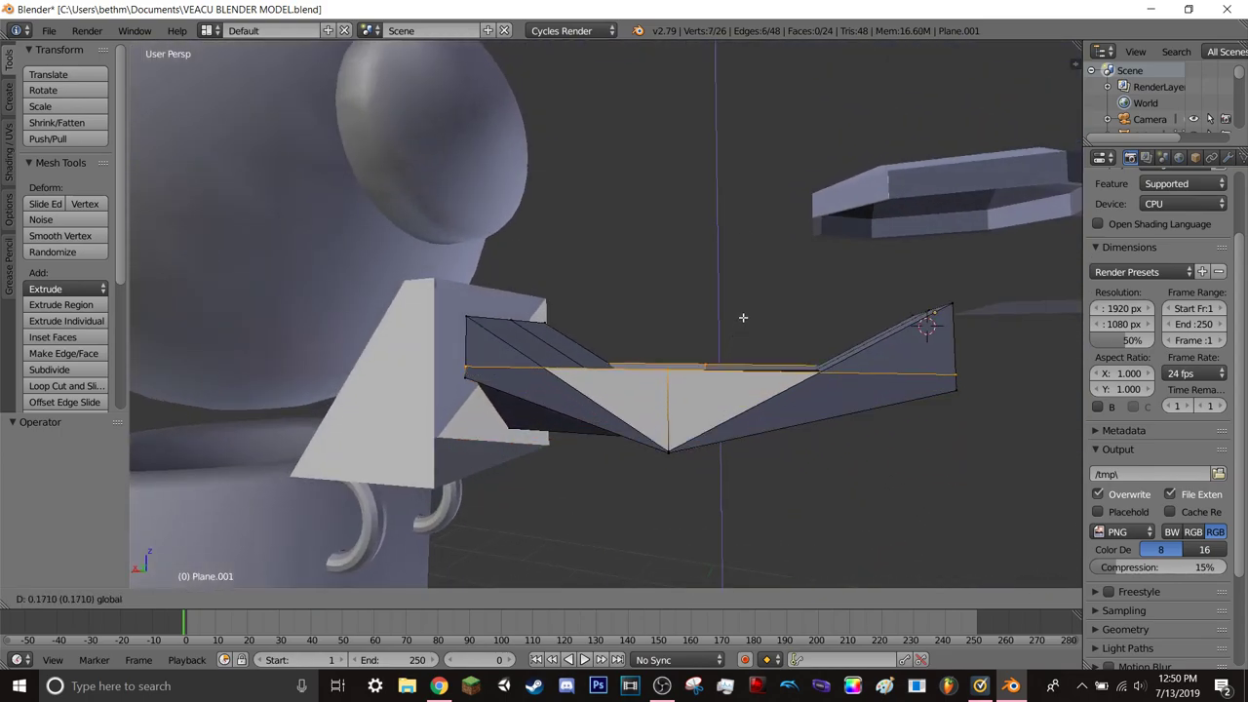
{"action": "left_click", "coordinate": [789, 441]}
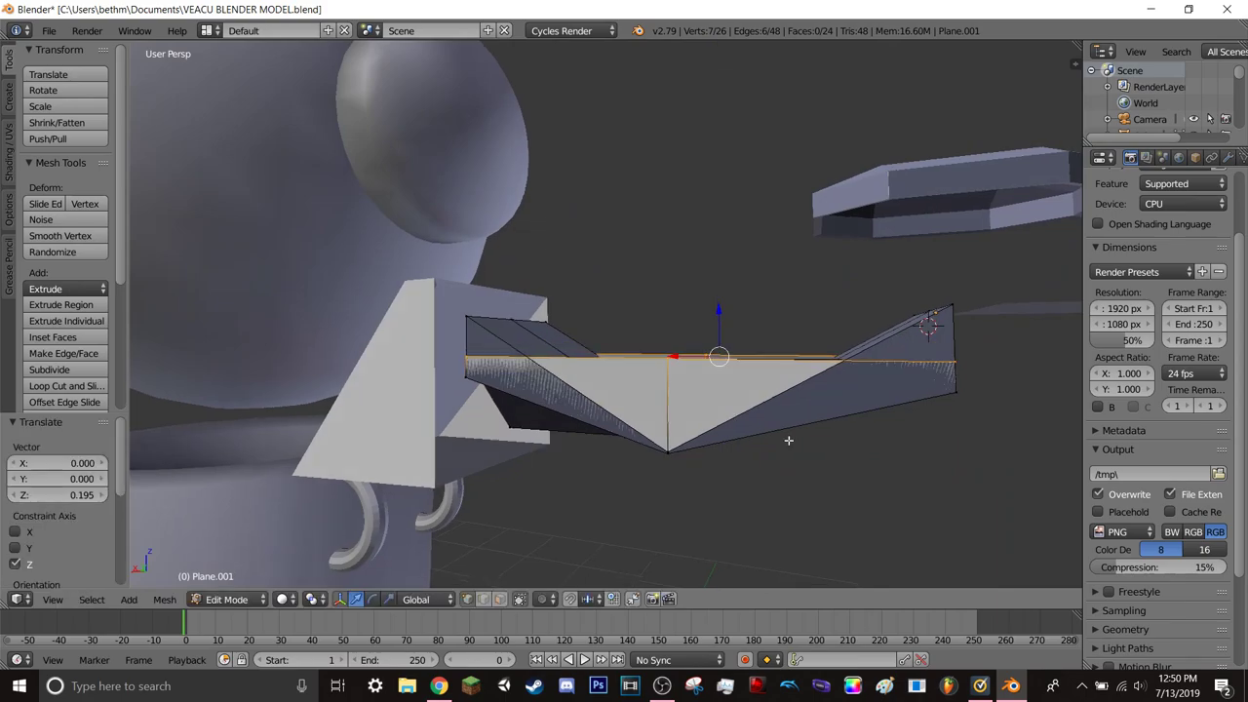
{"action": "mouse_move", "coordinate": [790, 441]}
{"action": "middle_mouse_down"}
{"action": "mouse_move", "coordinate": [816, 376]}
{"action": "mouse_move", "coordinate": [813, 441]}
{"action": "mouse_move", "coordinate": [780, 448]}
{"action": "mouse_move", "coordinate": [768, 437]}
{"action": "middle_mouse_up"}
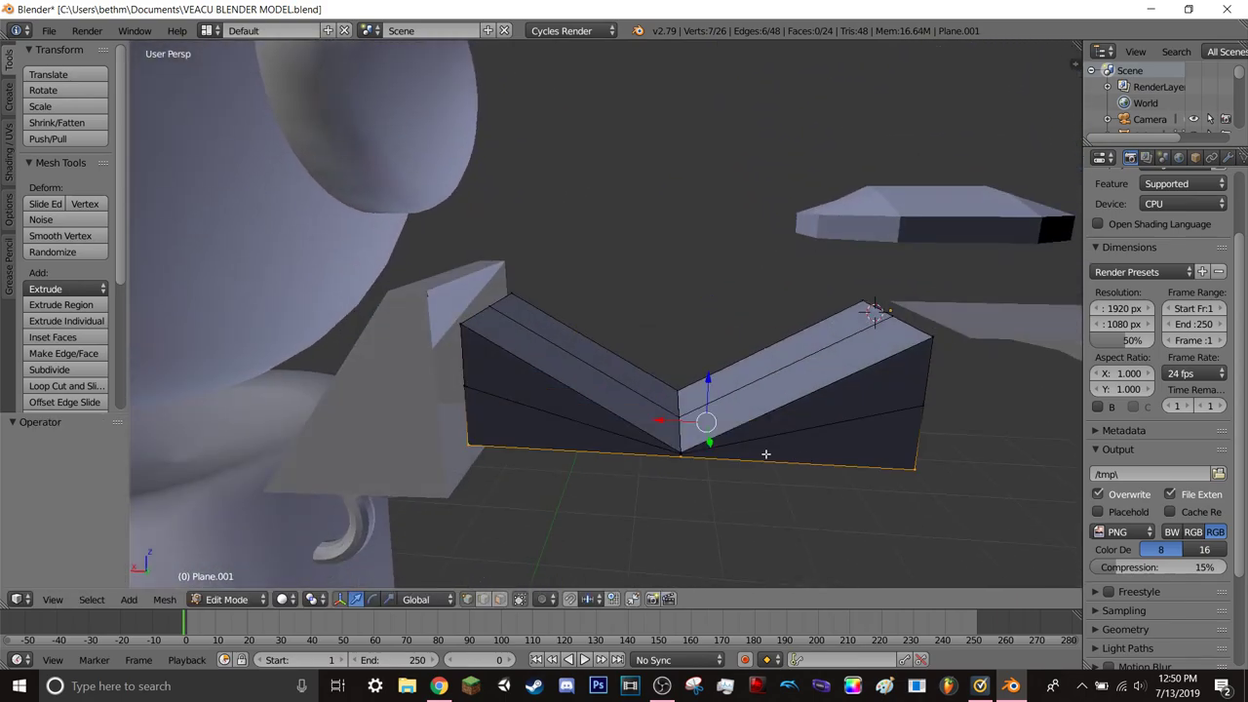
- Select the top-left and top-right outer edge vertices and lower them along Z about 0.14
{"action": "right_click", "coordinate": [463, 321]}
{"action": "right_click", "coordinate": [488, 308], "text": "shift"}
{"action": "right_click", "coordinate": [508, 294], "text": "shift"}
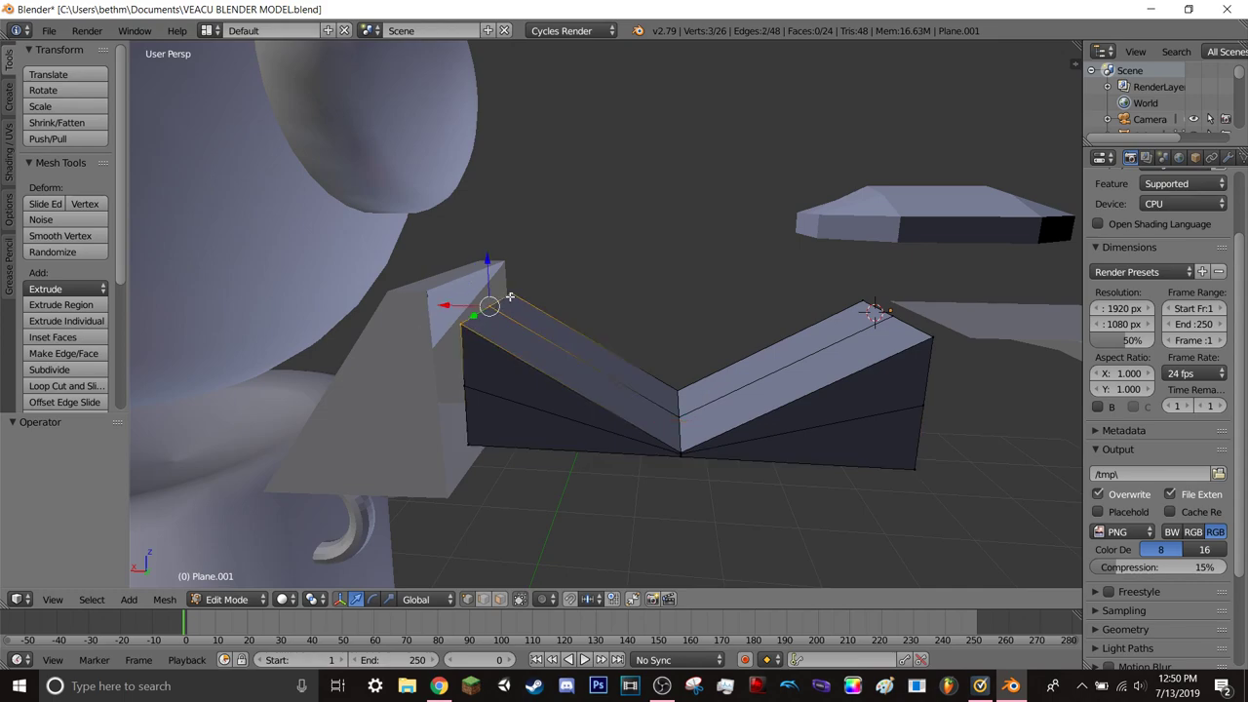
{"action": "right_click", "coordinate": [871, 303], "text": "shift"}
{"action": "right_click", "coordinate": [889, 314], "text": "shift"}
{"action": "right_click", "coordinate": [925, 337], "text": "shift"}
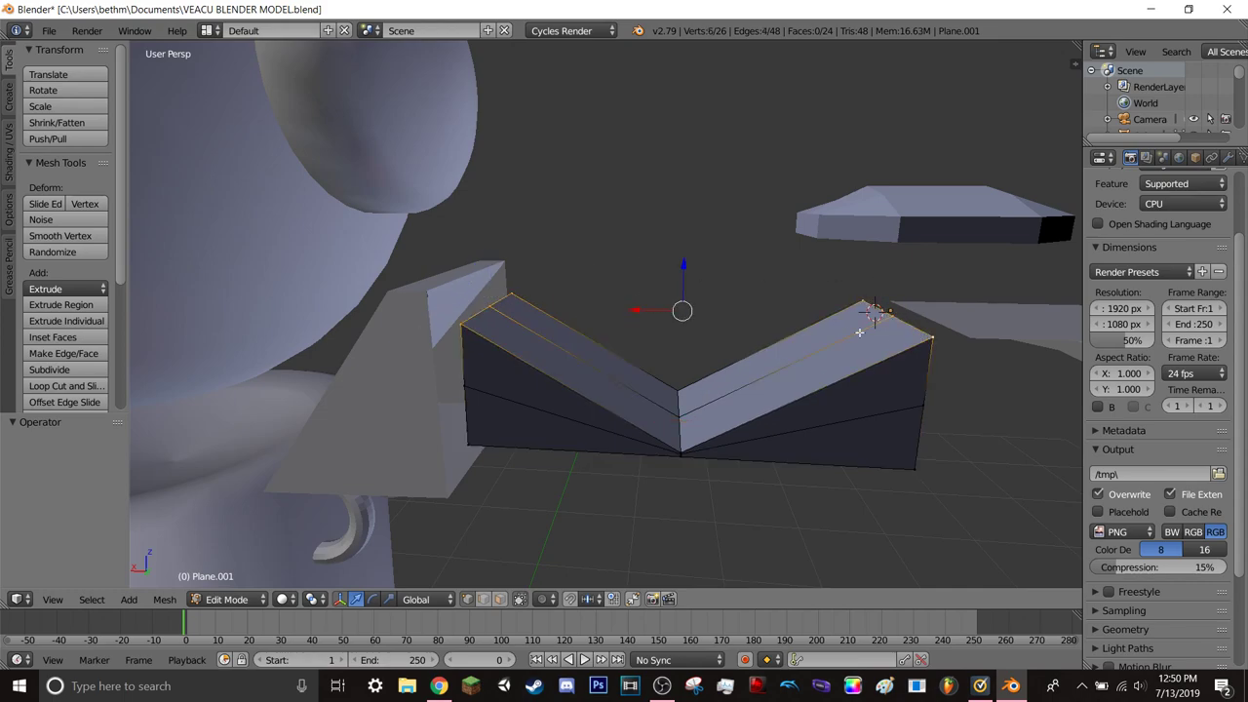
{"action": "key", "text": "g"}
{"action": "key", "text": "z"}
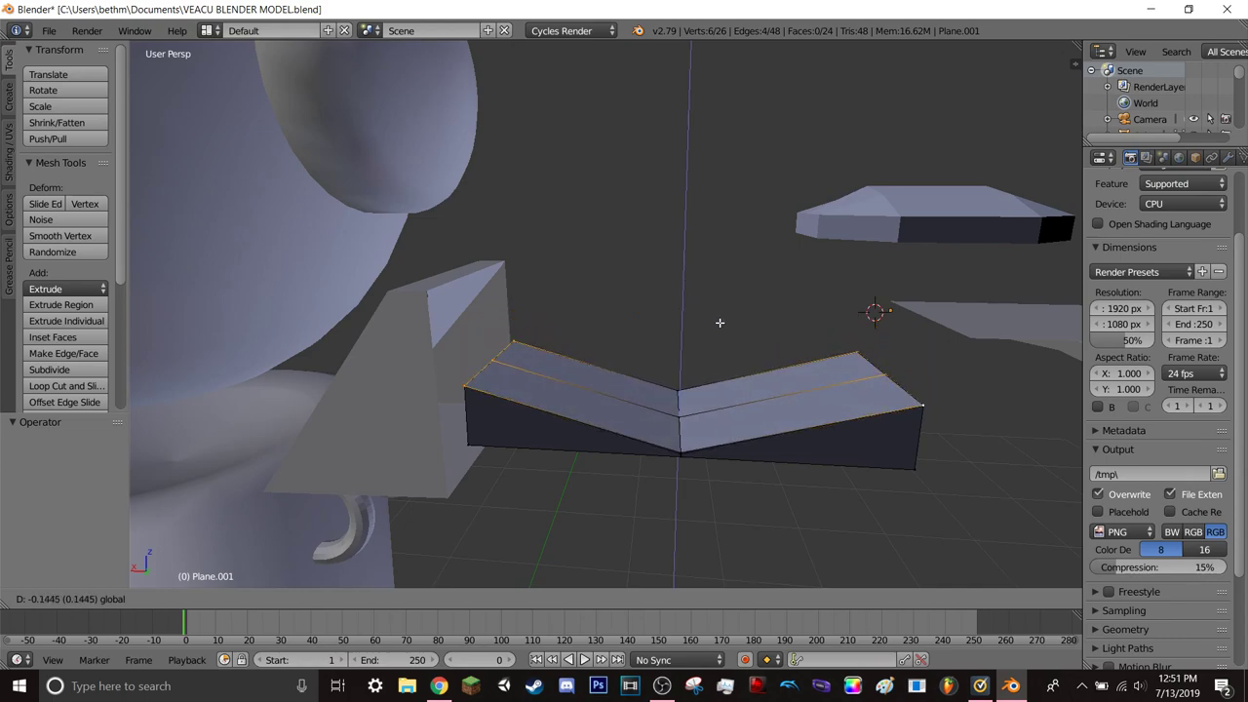
- Confirm the 0.131 lowering, then select the four sloped top faces and extrude them about 0.20 units
{"action": "left_click", "coordinate": [723, 318]}
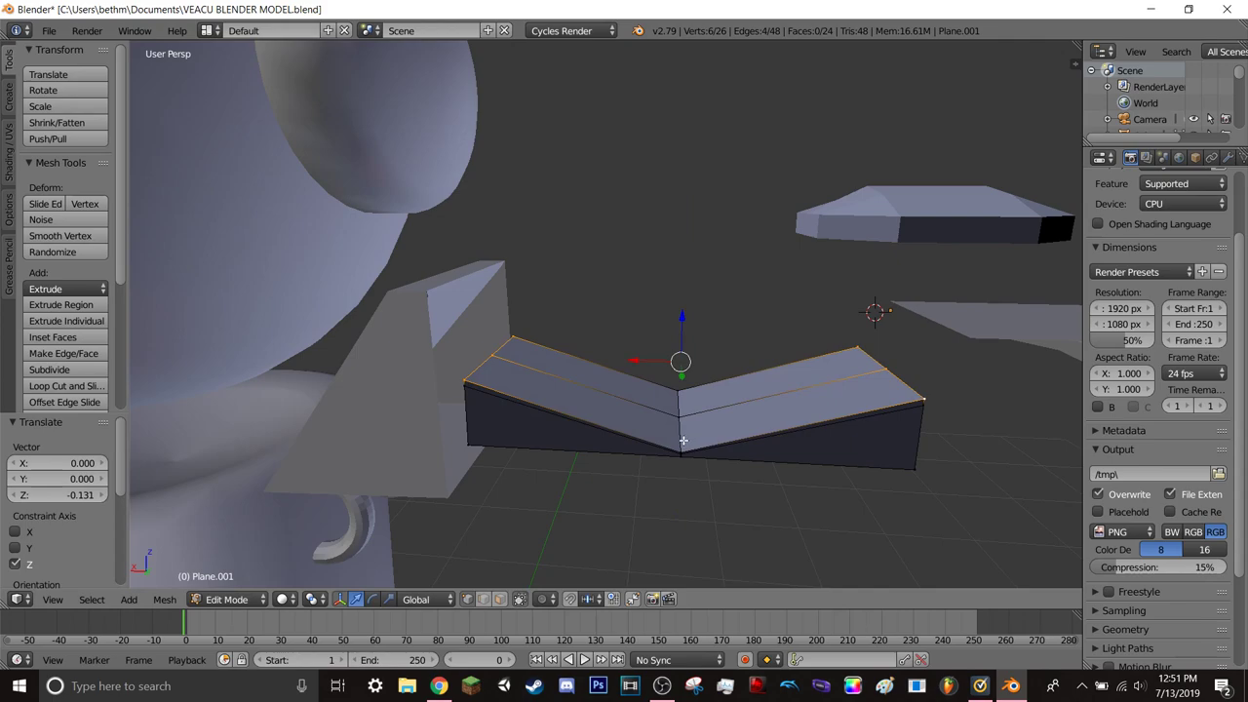
{"action": "right_click", "coordinate": [684, 407]}
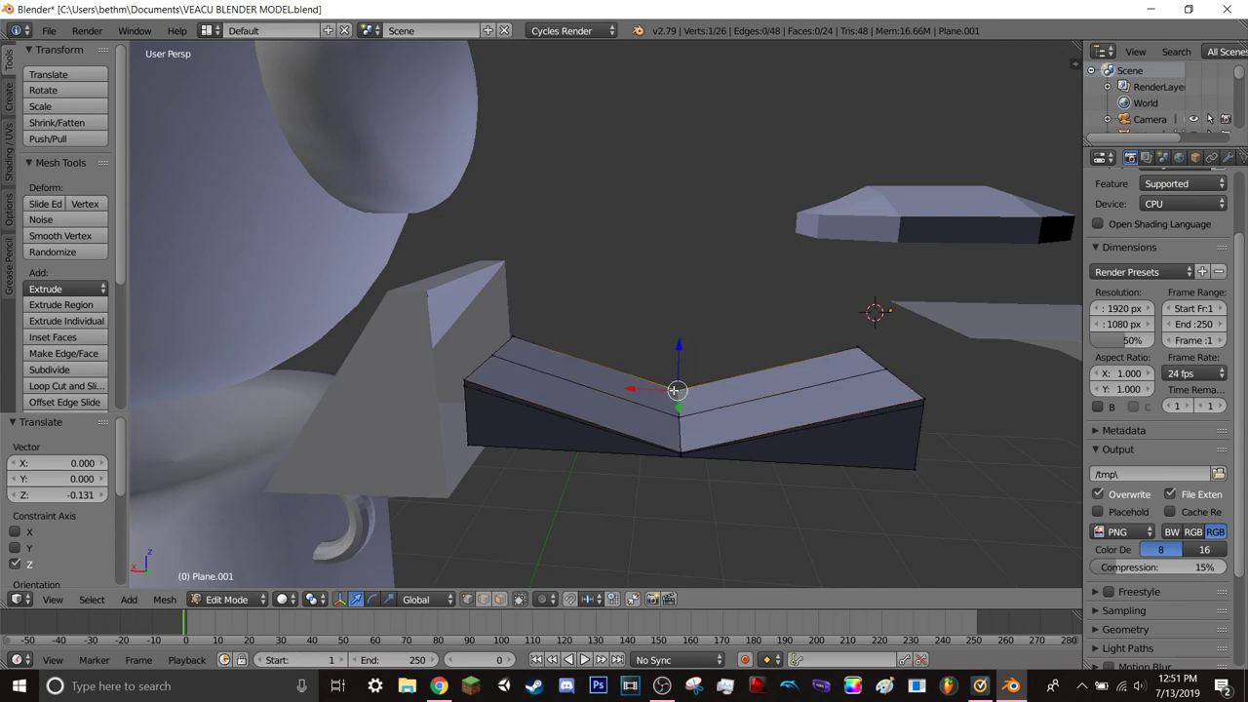
{"action": "right_click", "coordinate": [483, 365], "text": "ctrl"}
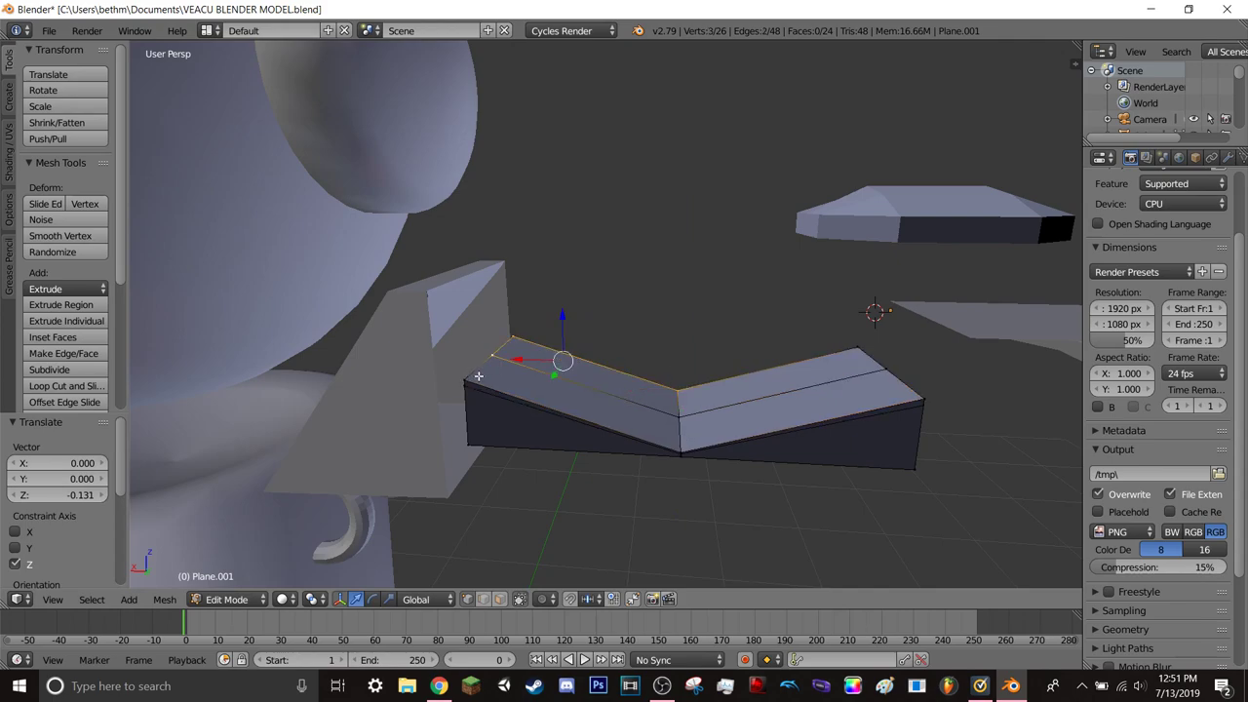
{"action": "right_click", "coordinate": [466, 381], "text": "ctrl"}
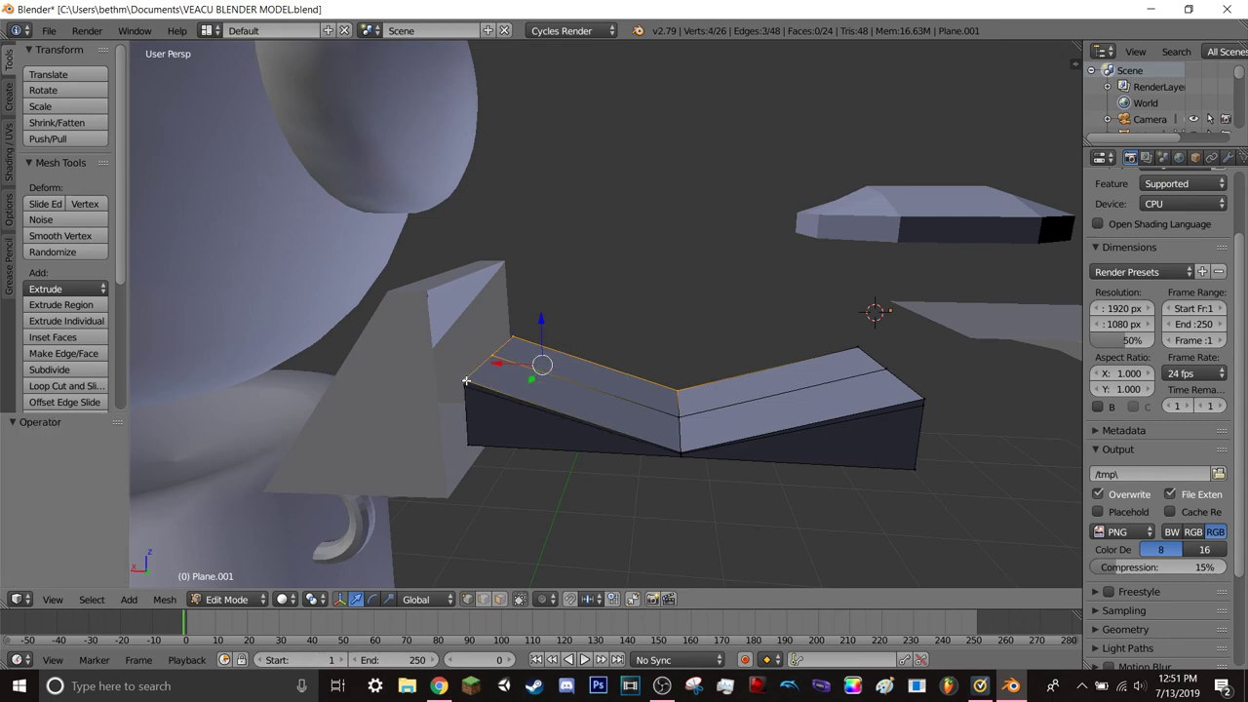
{"action": "right_click", "coordinate": [679, 417], "text": "ctrl"}
{"action": "right_click", "coordinate": [681, 447], "text": "ctrl"}
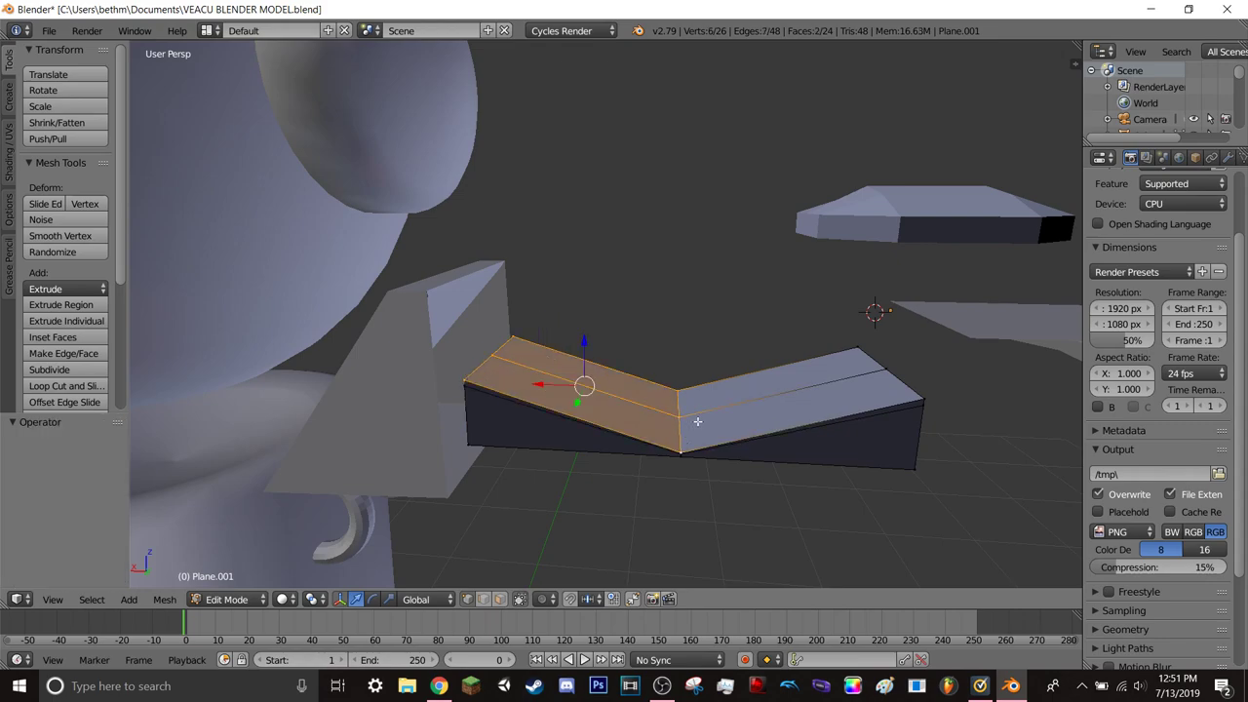
{"action": "right_click", "coordinate": [859, 351], "text": "ctrl"}
{"action": "right_click", "coordinate": [883, 365], "text": "ctrl"}
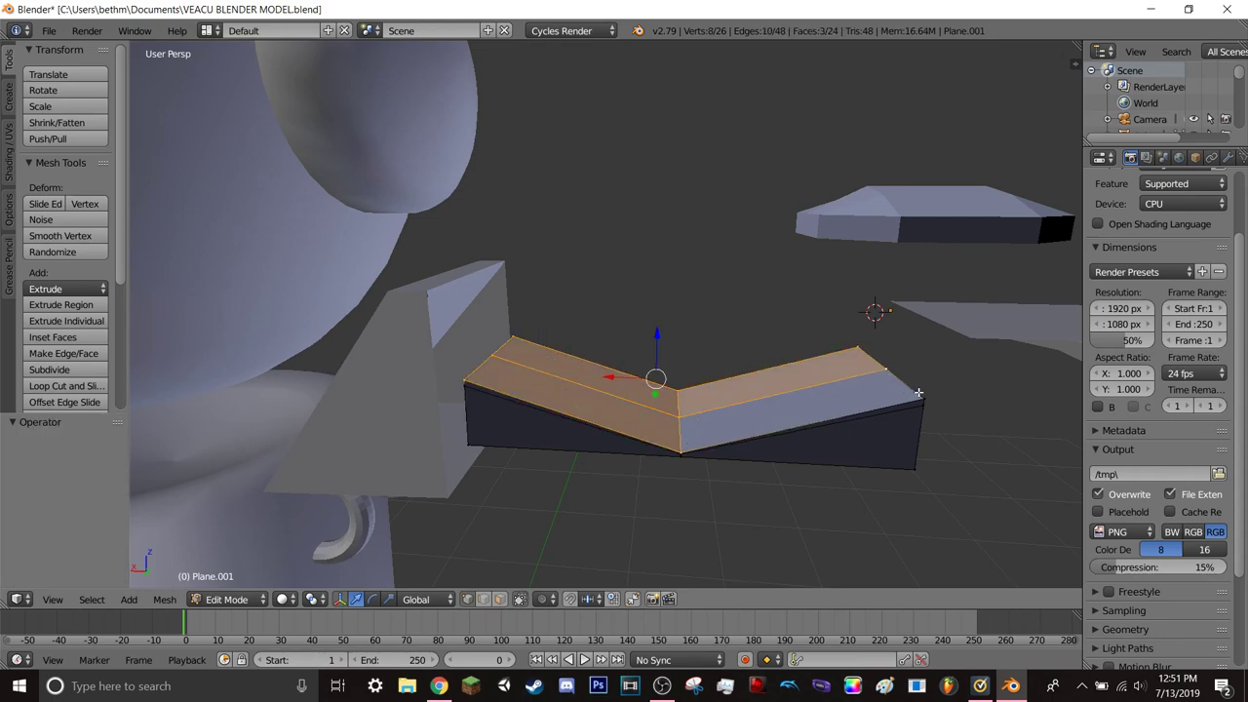
{"action": "right_click", "coordinate": [918, 393], "text": "ctrl"}
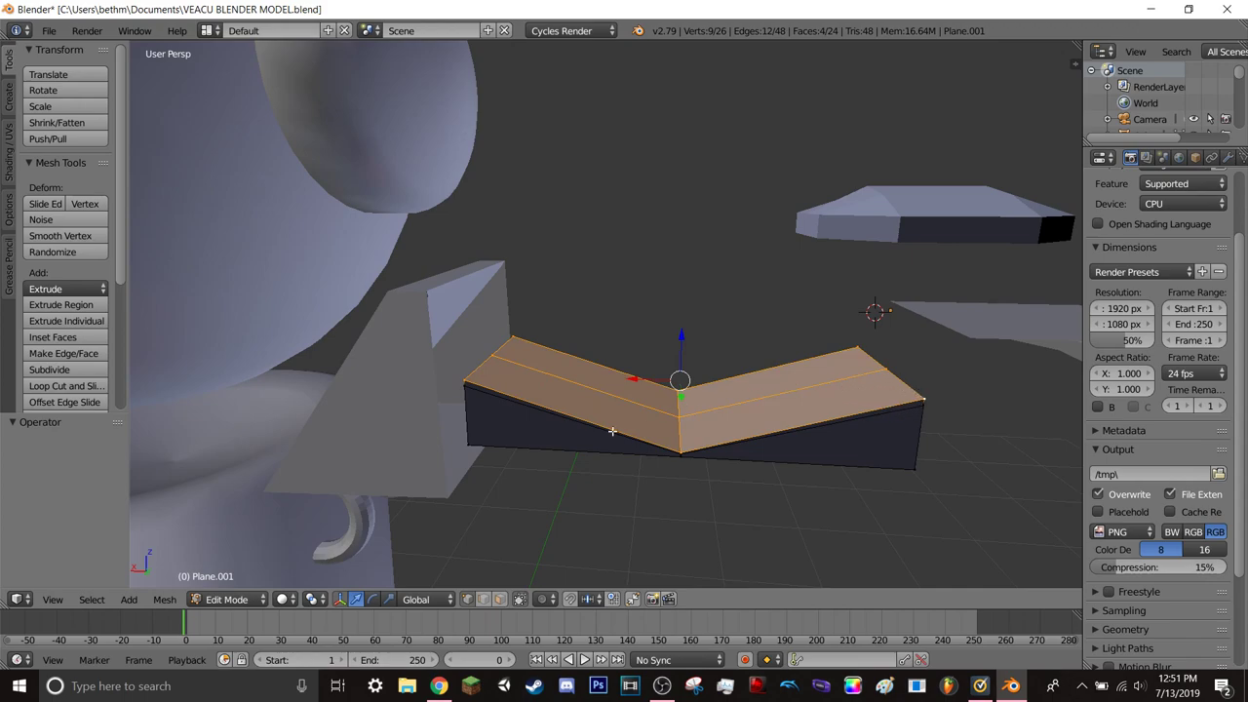
{"action": "key", "text": "e"}
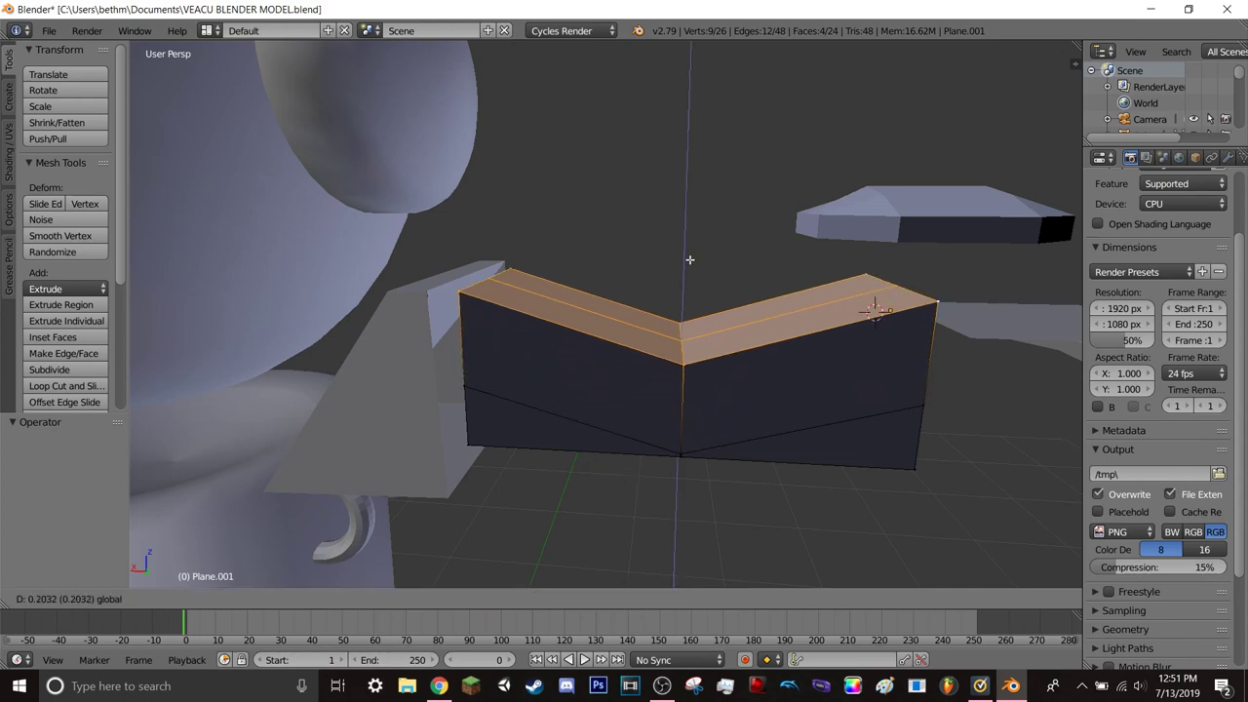
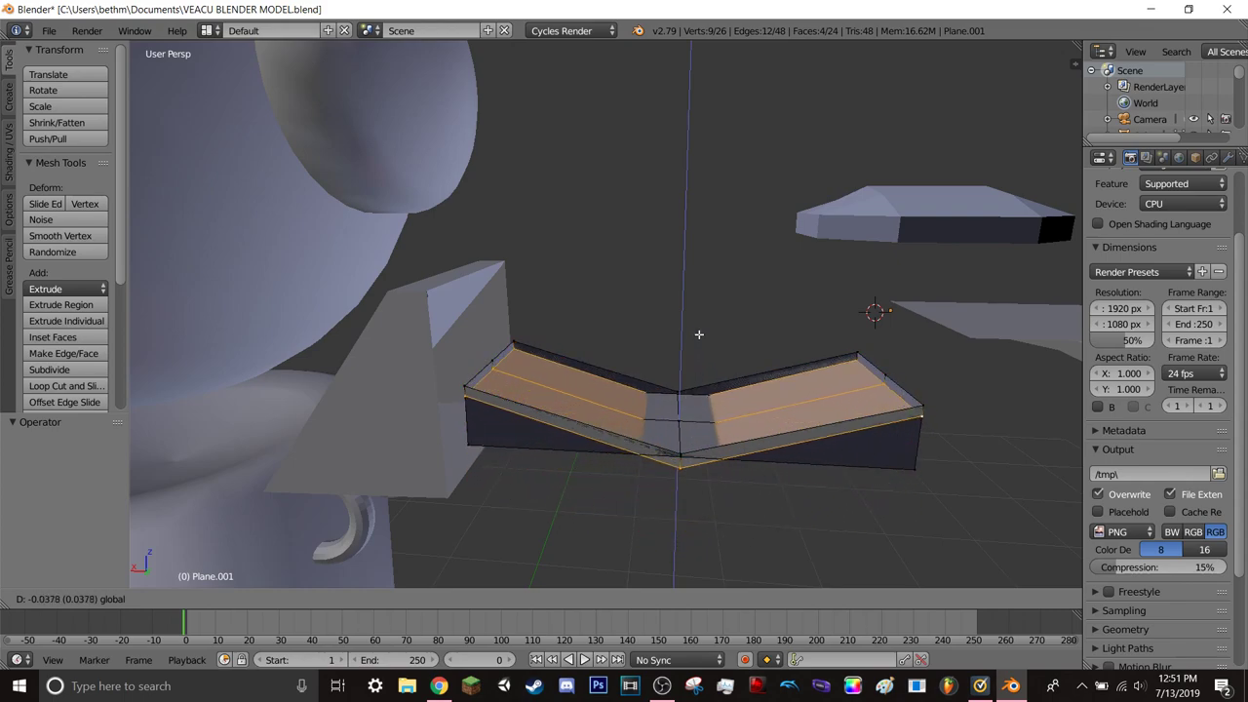
- Confirm the top faces raised about 0.048 along Z, then test deleting a corner vertex and undo it
{"action": "left_click", "coordinate": [695, 305]}
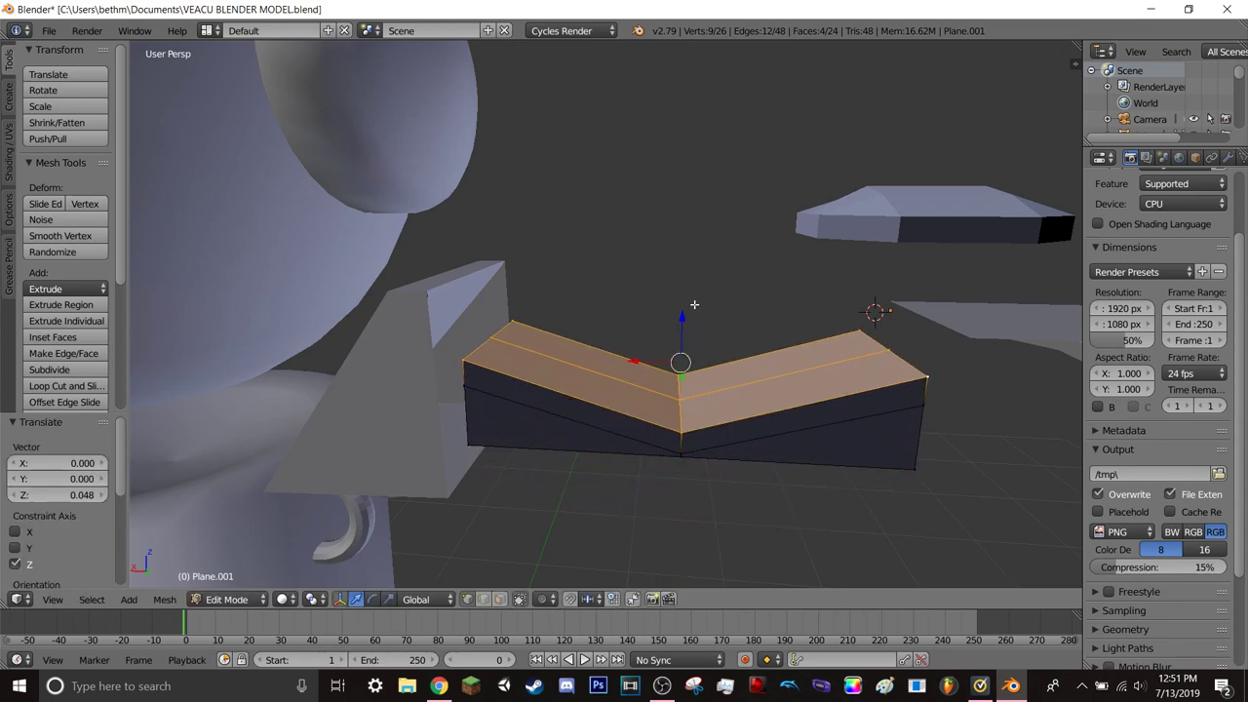
{"action": "right_click", "coordinate": [921, 405]}
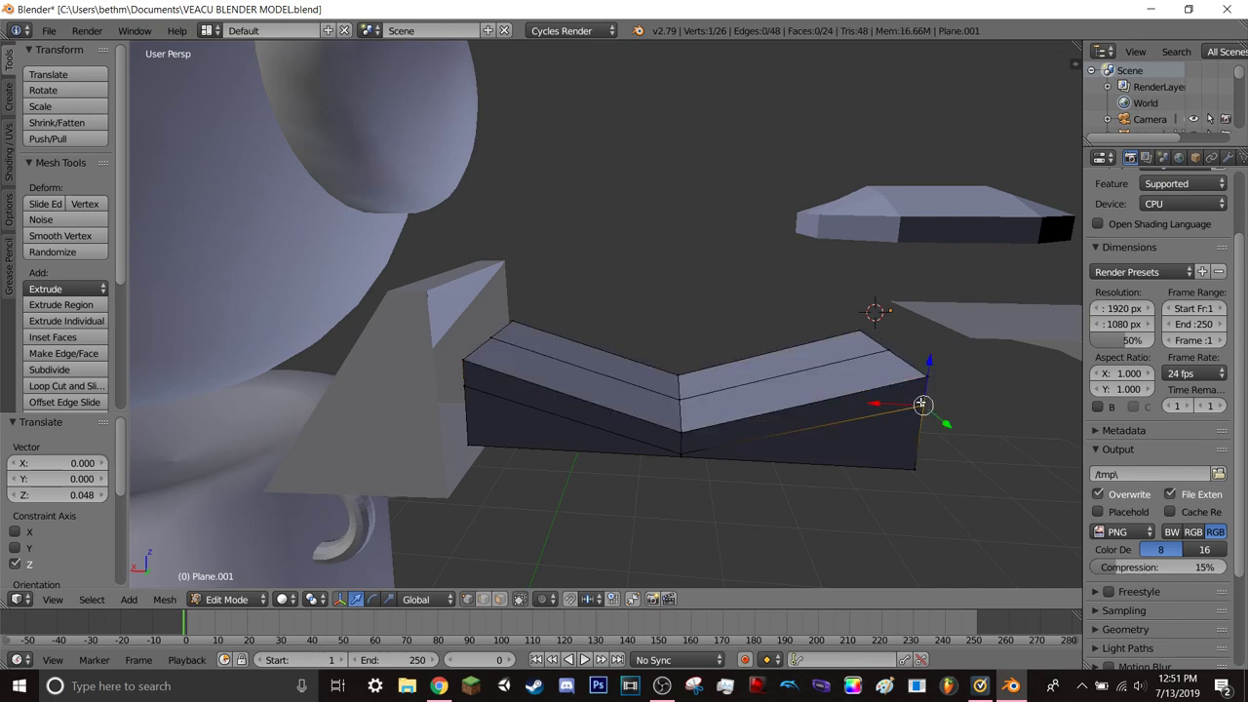
{"action": "key", "text": "x"}
{"action": "left_click", "coordinate": [921, 405]}
{"action": "key", "text": "ctrl+z"}
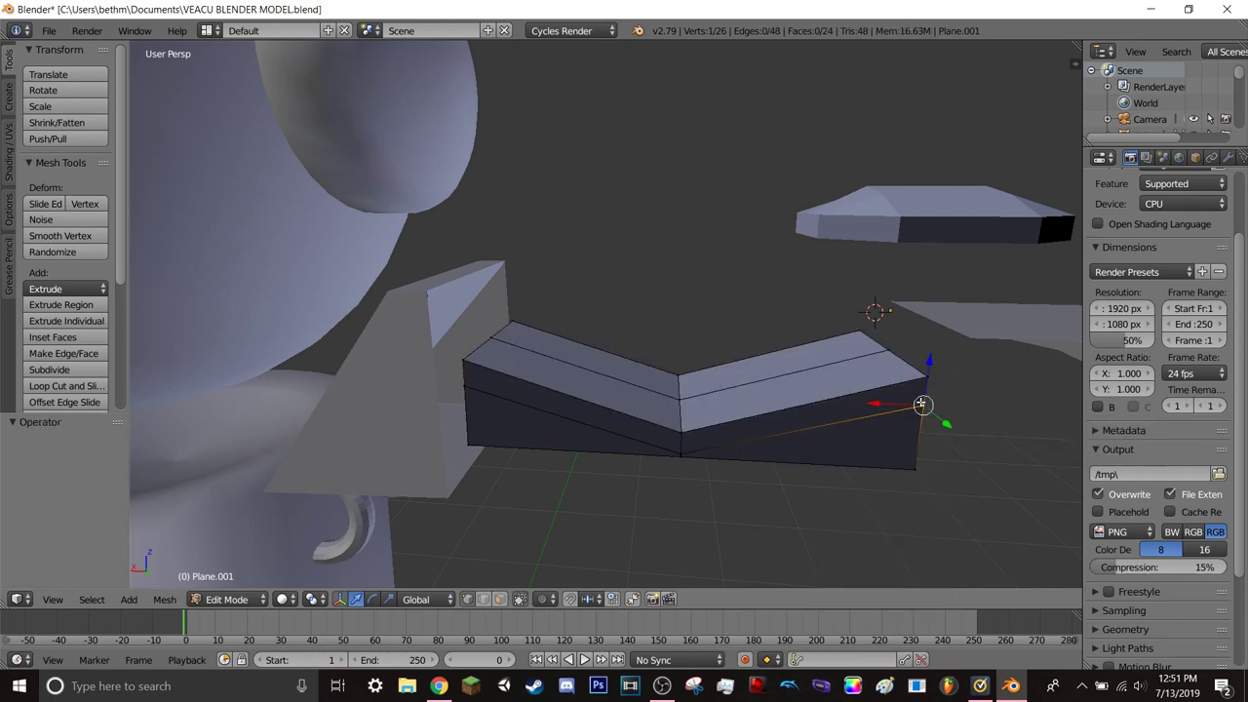
- Try deleting the corner's edges, undo it, and select the corner vertex at the arm's outer end
{"action": "key", "text": "x"}
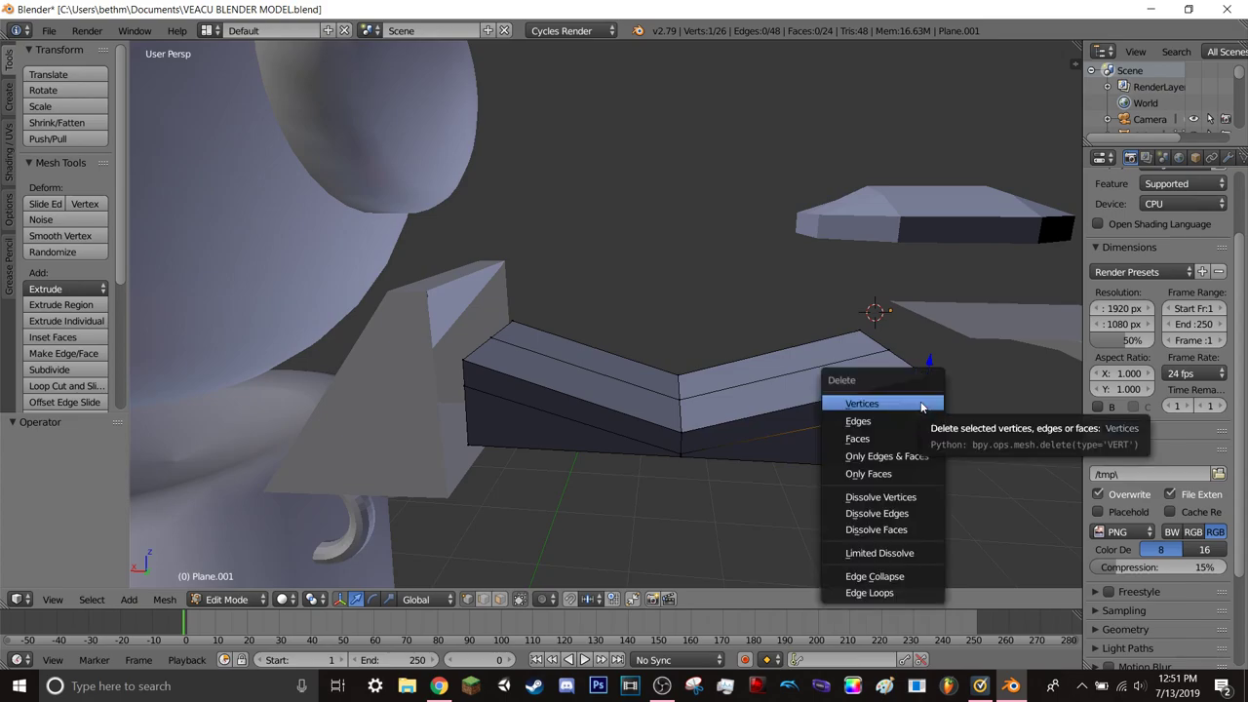
{"action": "left_click", "coordinate": [915, 418]}
{"action": "key", "text": "ctrl+z"}
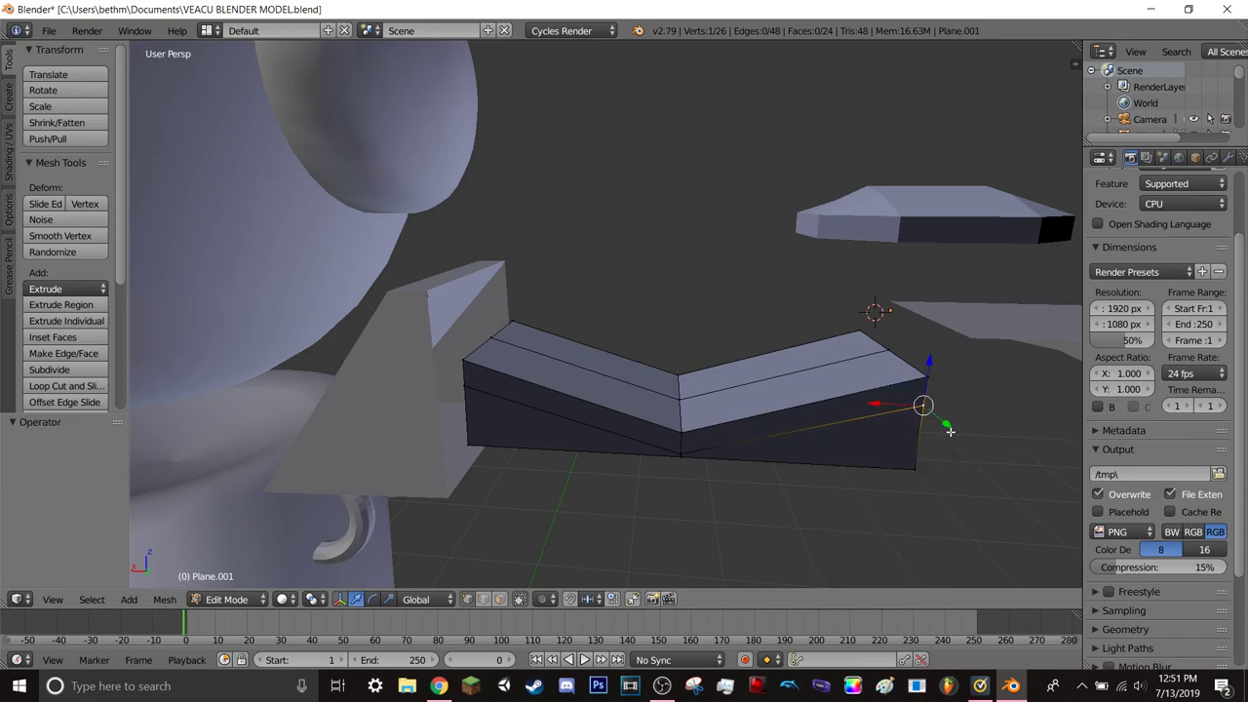
{"action": "middle_click_drag", "start_coordinate": [952, 432], "coordinate": [898, 458]}
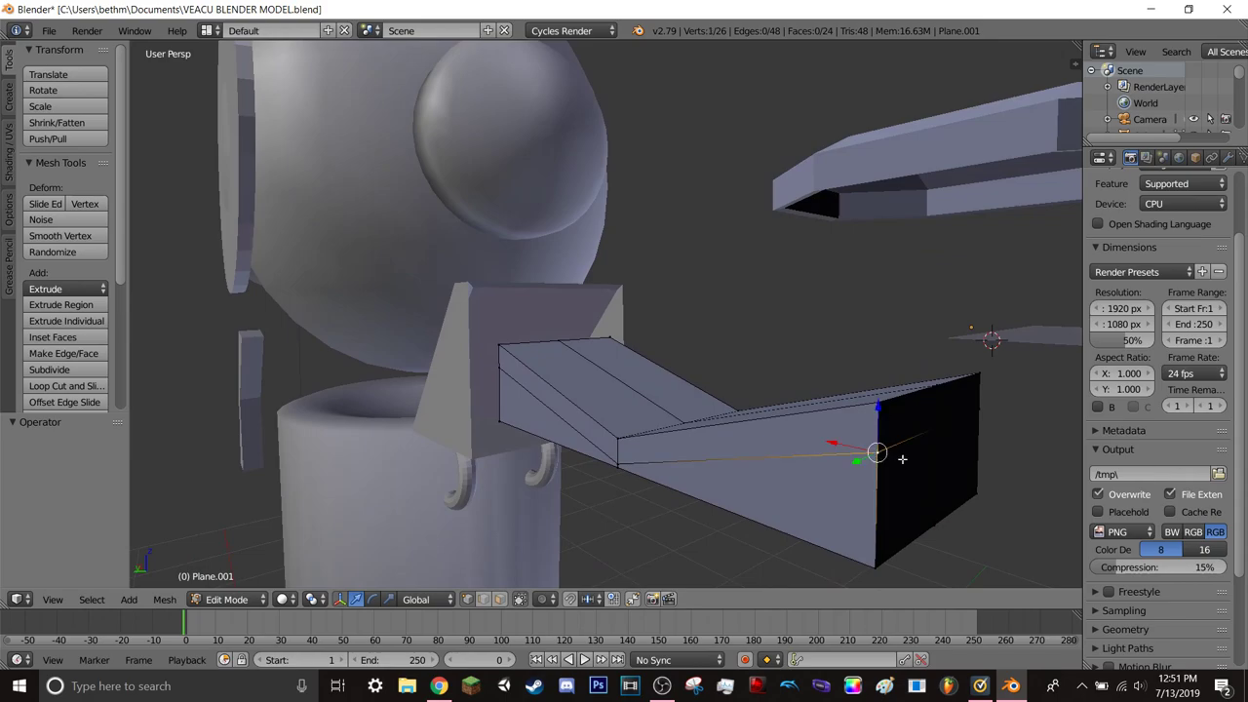
{"action": "key", "text": "a"}
{"action": "middle_click_drag", "start_coordinate": [811, 452], "coordinate": [864, 438]}
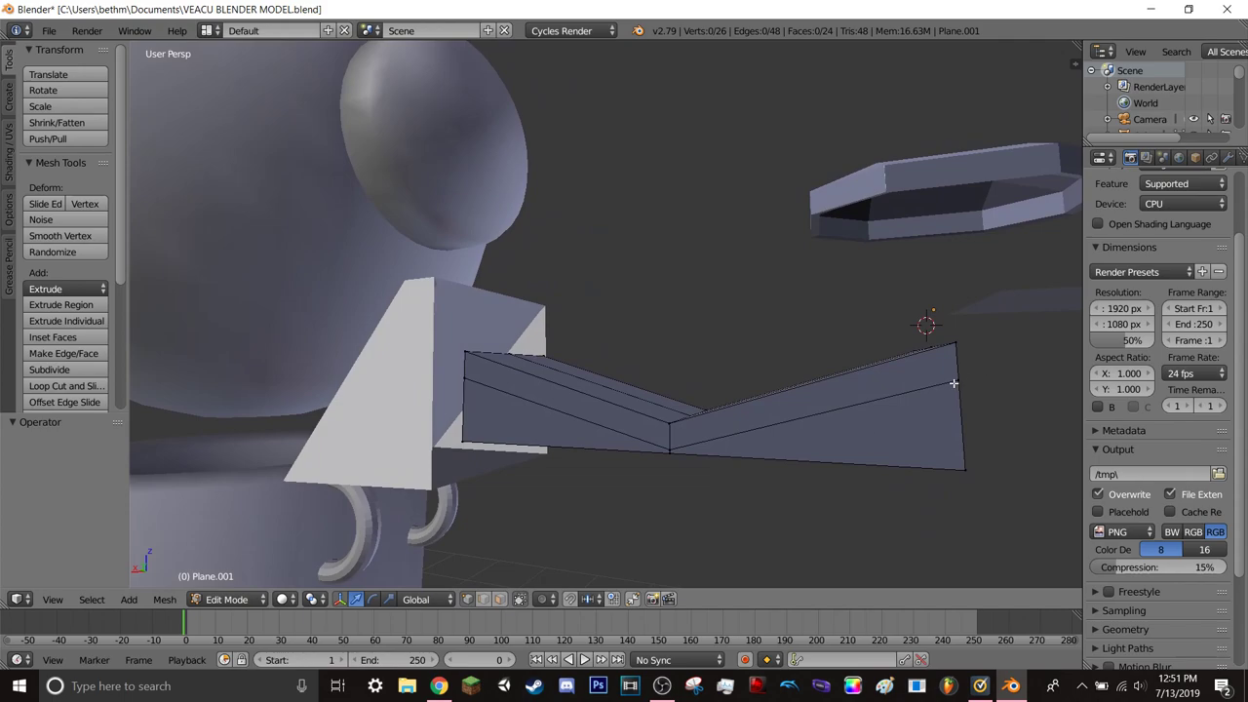
{"action": "right_click", "coordinate": [956, 382]}
- Dissolve the corner vertex and undo, then try Dissolve Edges and undo
{"action": "key", "text": "x"}
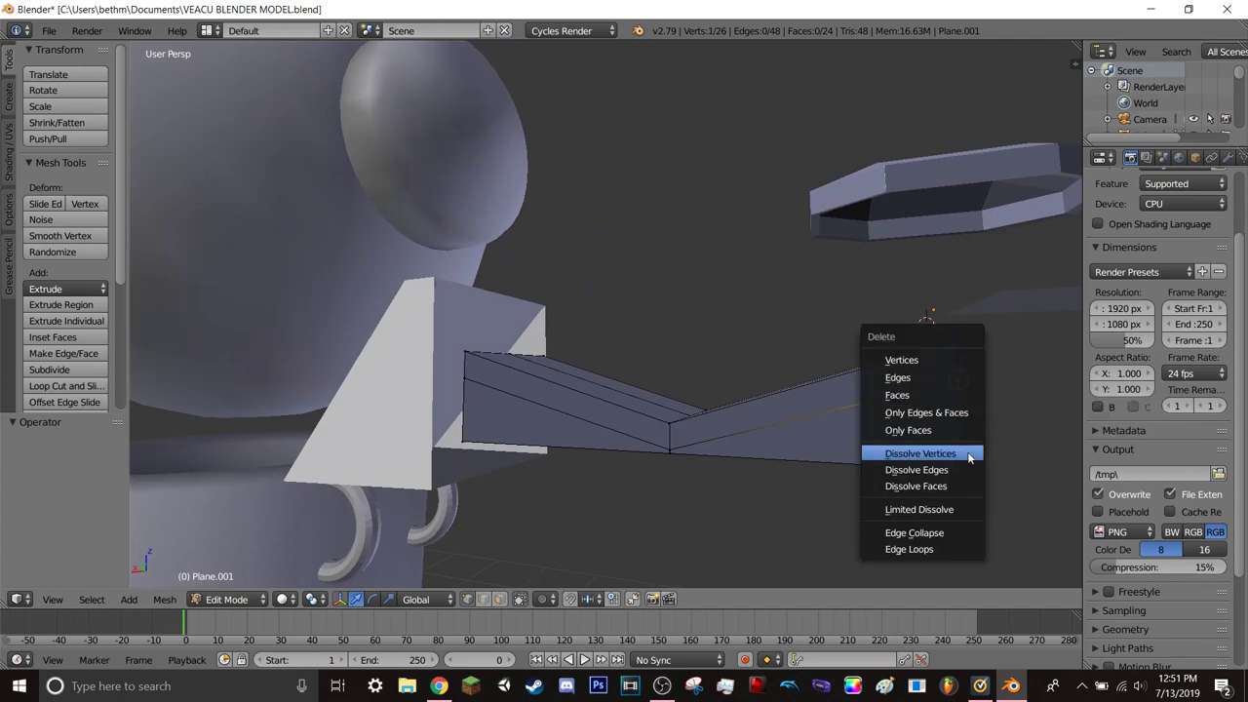
{"action": "left_click", "coordinate": [971, 455]}
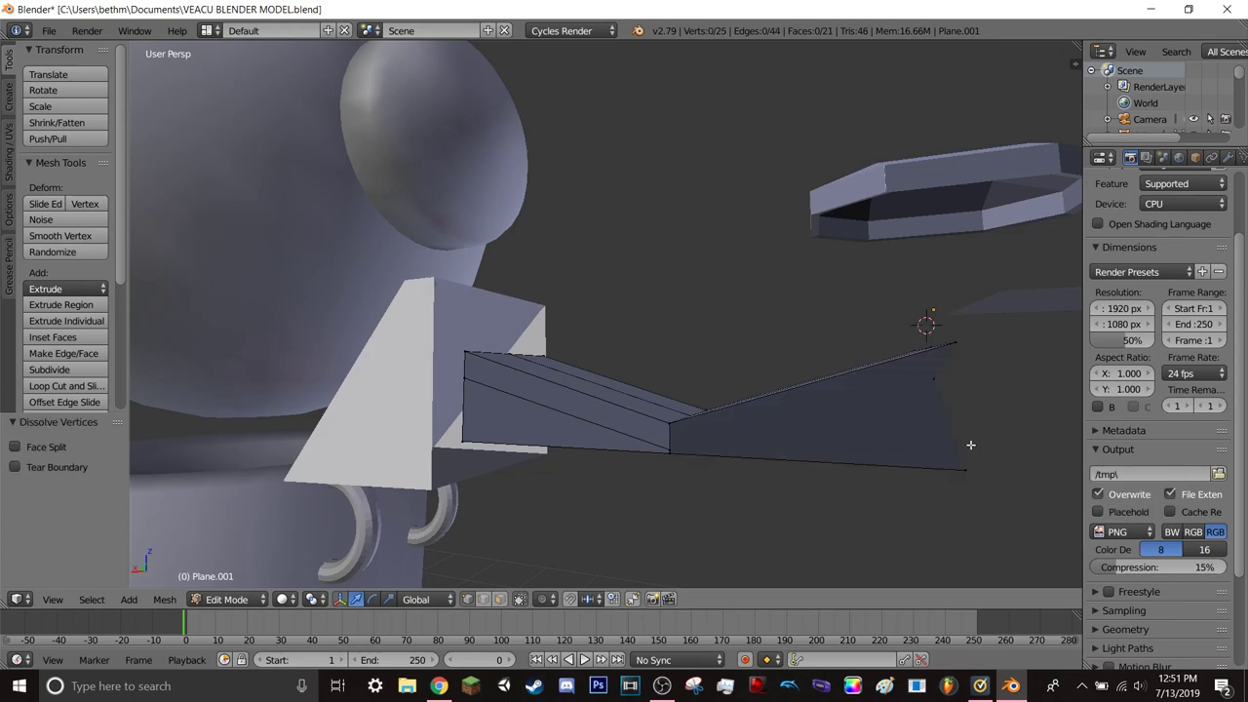
{"action": "mouse_move", "coordinate": [970, 445]}
{"action": "middle_mouse_down"}
{"action": "mouse_move", "coordinate": [880, 432]}
{"action": "mouse_move", "coordinate": [899, 447]}
{"action": "middle_mouse_up"}
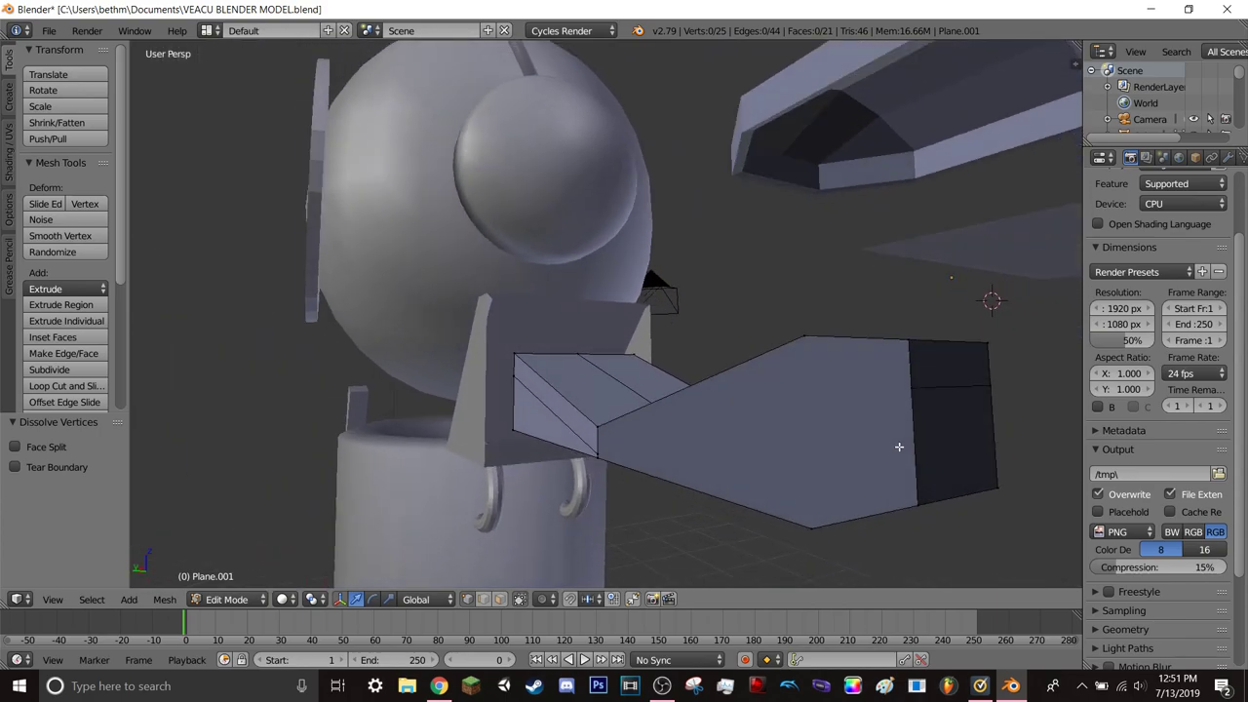
{"action": "key", "text": "ctrl+z"}
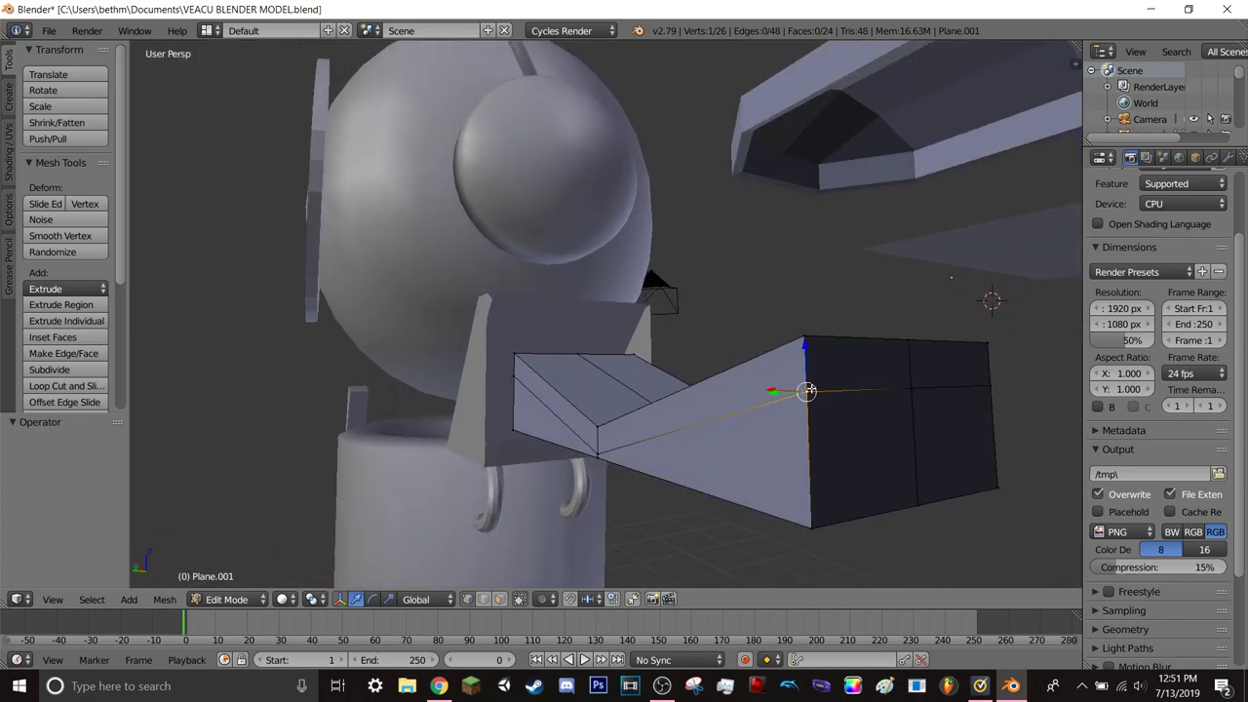
{"action": "key", "text": "x"}
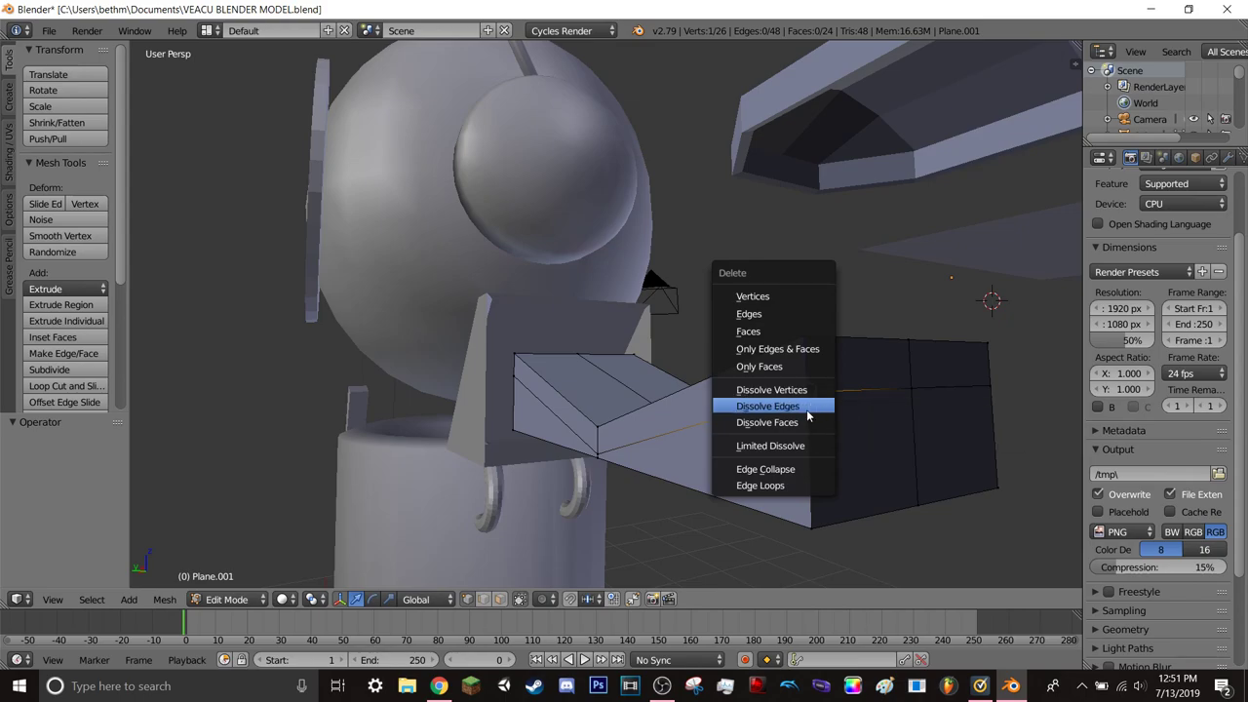
{"action": "left_click", "coordinate": [806, 407]}
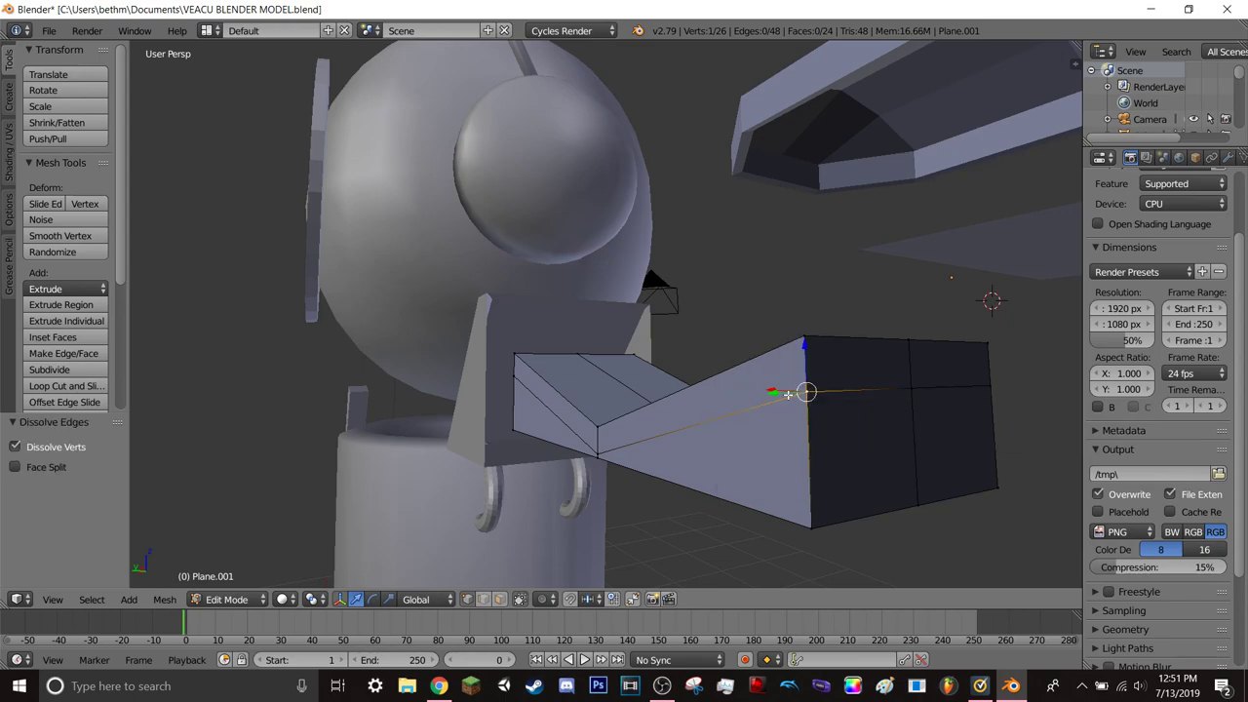
{"action": "key", "text": "ctrl+z"}
- Try Dissolve Faces and undo, then dissolve the corner vertex so the side faces merge
{"action": "key", "text": "x"}
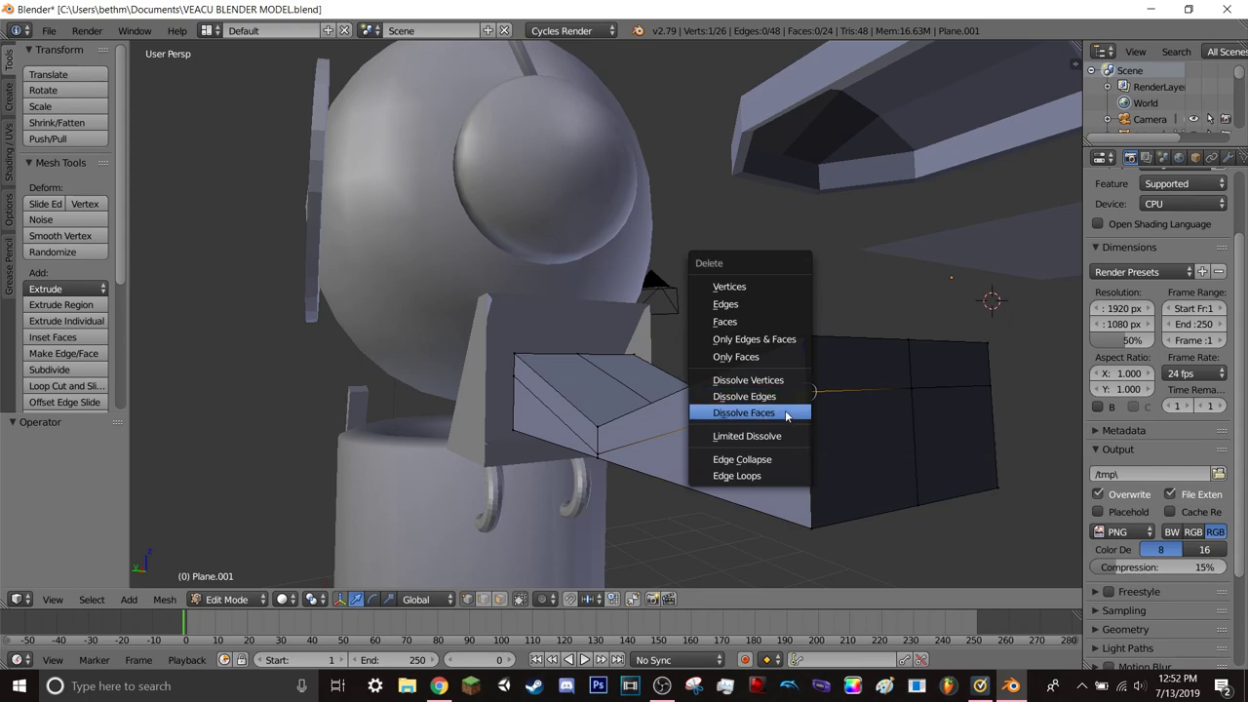
{"action": "left_click", "coordinate": [787, 414]}
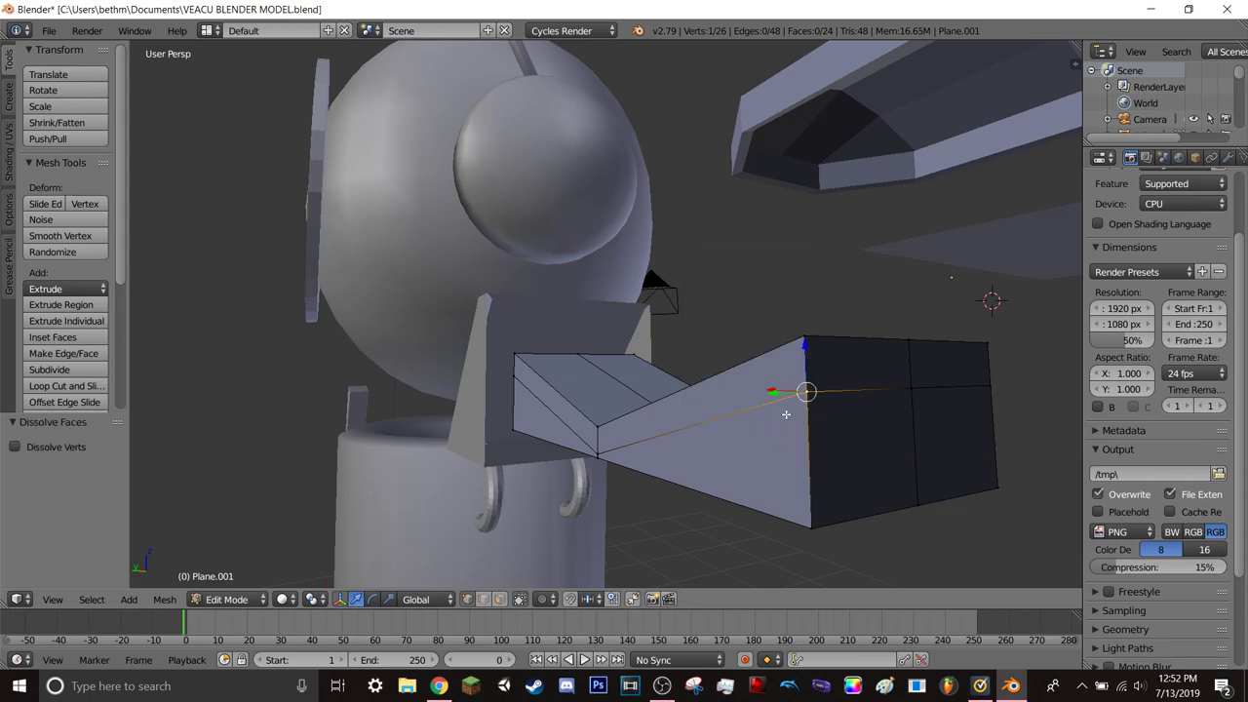
{"action": "key", "text": "ctrl+z"}
{"action": "key", "text": "x"}
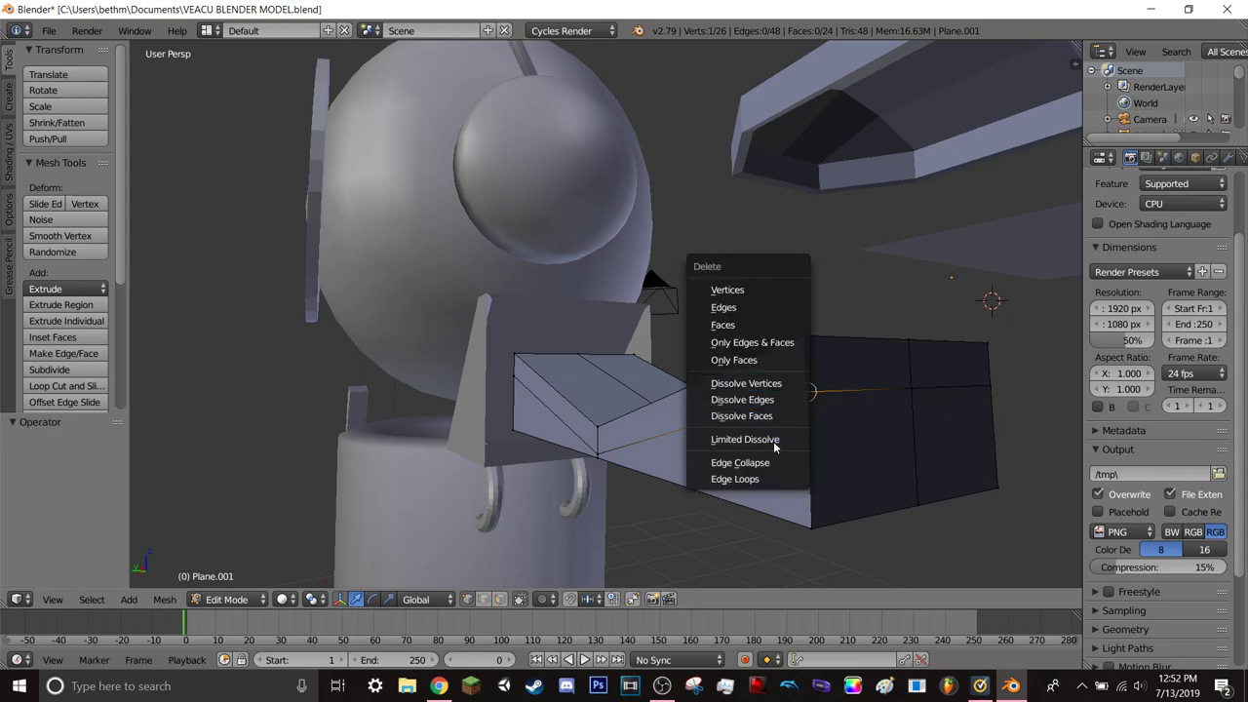
{"action": "left_click", "coordinate": [774, 462]}
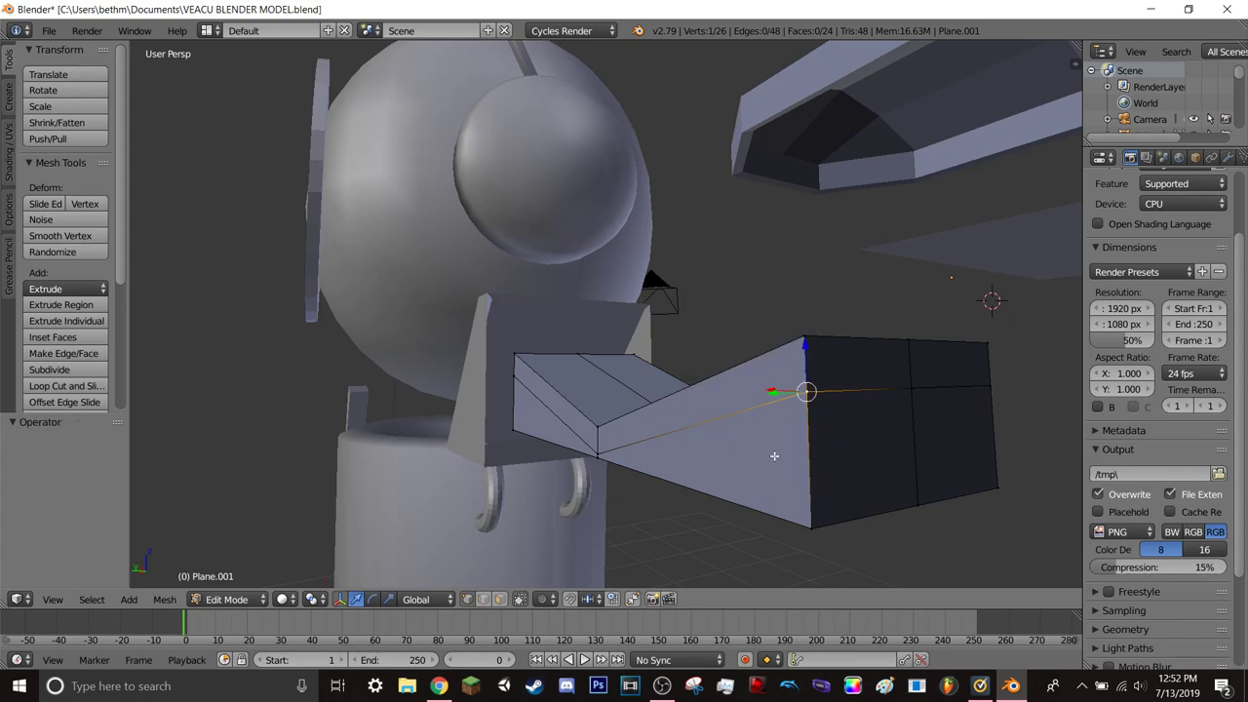
{"action": "key", "text": "x"}
{"action": "left_click", "coordinate": [771, 380]}
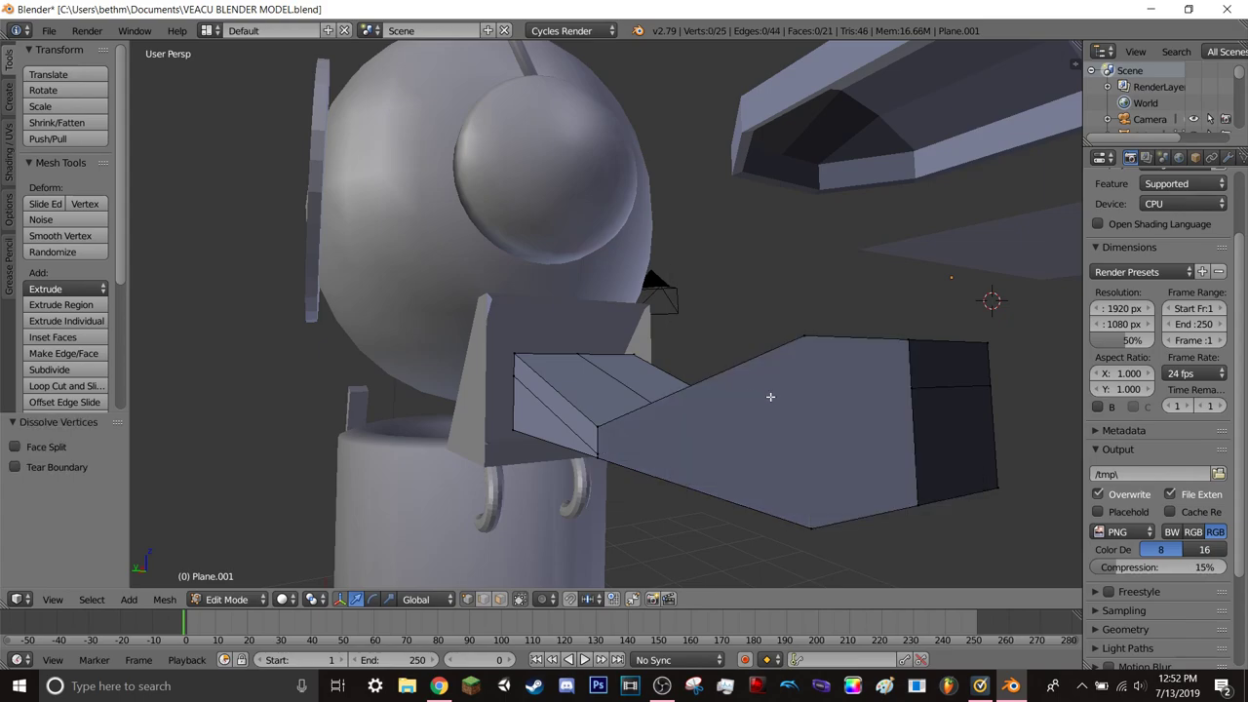
{"action": "mouse_move", "coordinate": [770, 397]}
{"action": "middle_mouse_down"}
{"action": "mouse_move", "coordinate": [832, 433]}
{"action": "mouse_move", "coordinate": [975, 390]}
{"action": "mouse_move", "coordinate": [920, 390]}
{"action": "mouse_move", "coordinate": [912, 376]}
{"action": "mouse_move", "coordinate": [947, 376]}
{"action": "mouse_move", "coordinate": [767, 415]}
{"action": "mouse_move", "coordinate": [686, 401]}
{"action": "mouse_move", "coordinate": [693, 418]}
{"action": "mouse_move", "coordinate": [794, 401]}
{"action": "middle_mouse_up"}
- Undo the dissolve to restore the corner vertex and add the top corner vertex to the selection
{"action": "key", "text": "ctrl+z"}
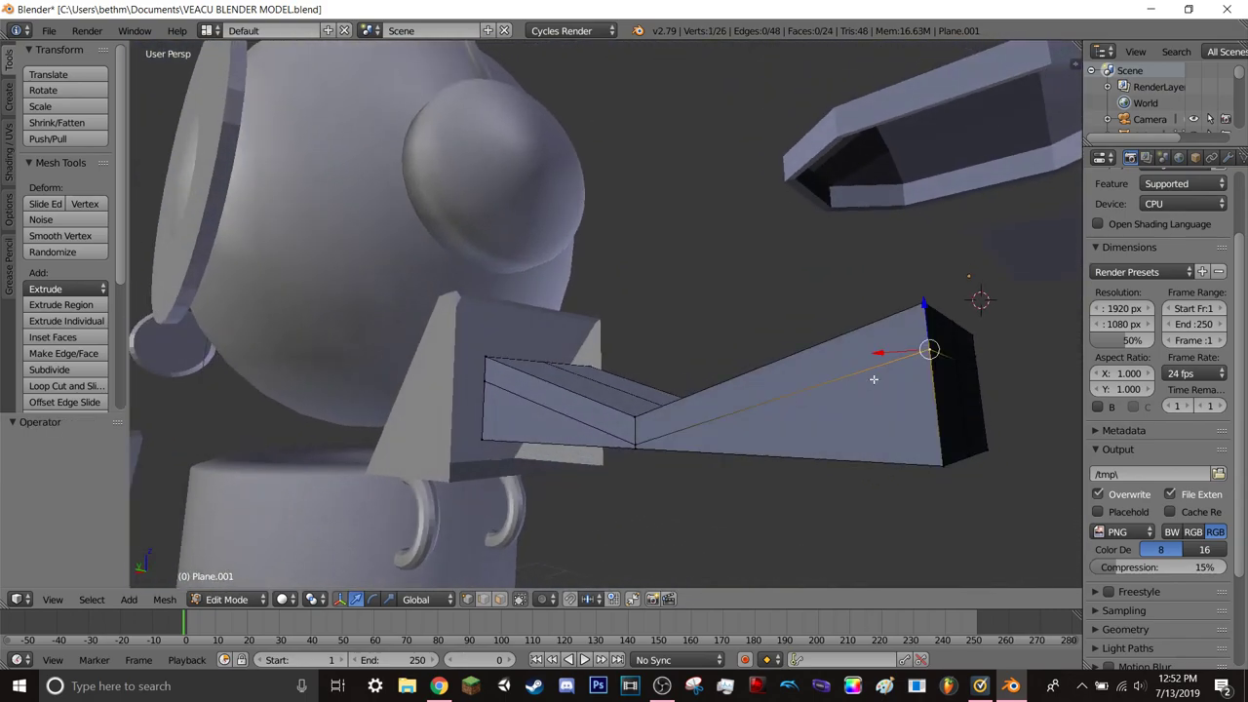
{"action": "middle_click_drag", "start_coordinate": [874, 380], "coordinate": [862, 394]}
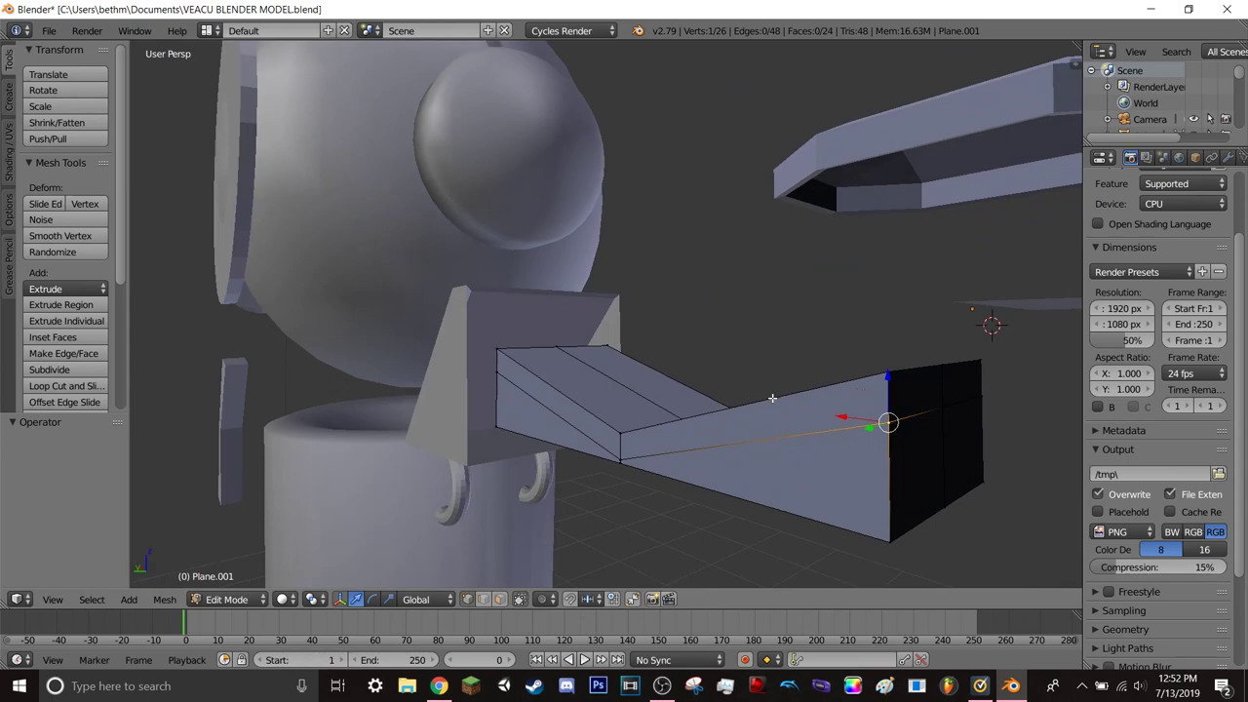
{"action": "right_click", "coordinate": [884, 374], "text": "shift"}
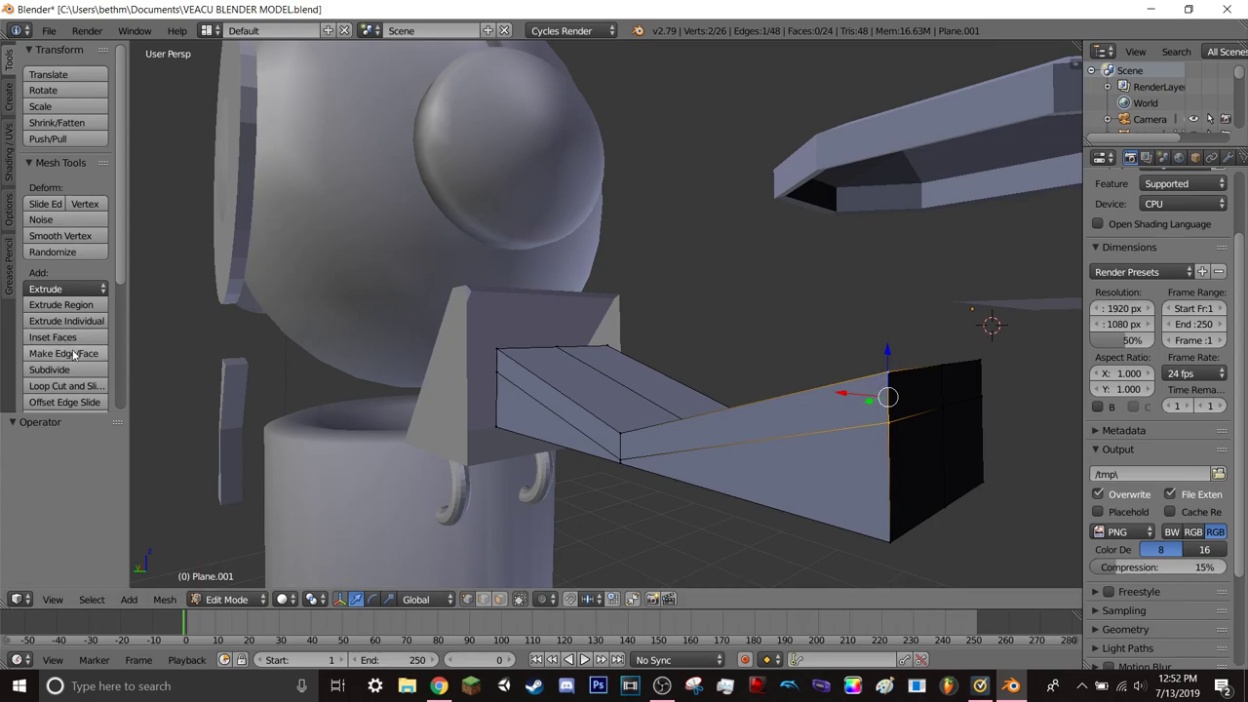
{"action": "scroll", "coordinate": [76, 366], "scroll_direction": "down", "scroll_amount": 1}
- Search Google for 'how to merge in blender', then minimize Chrome to return to Blender
{"action": "left_click", "coordinate": [439, 686]}
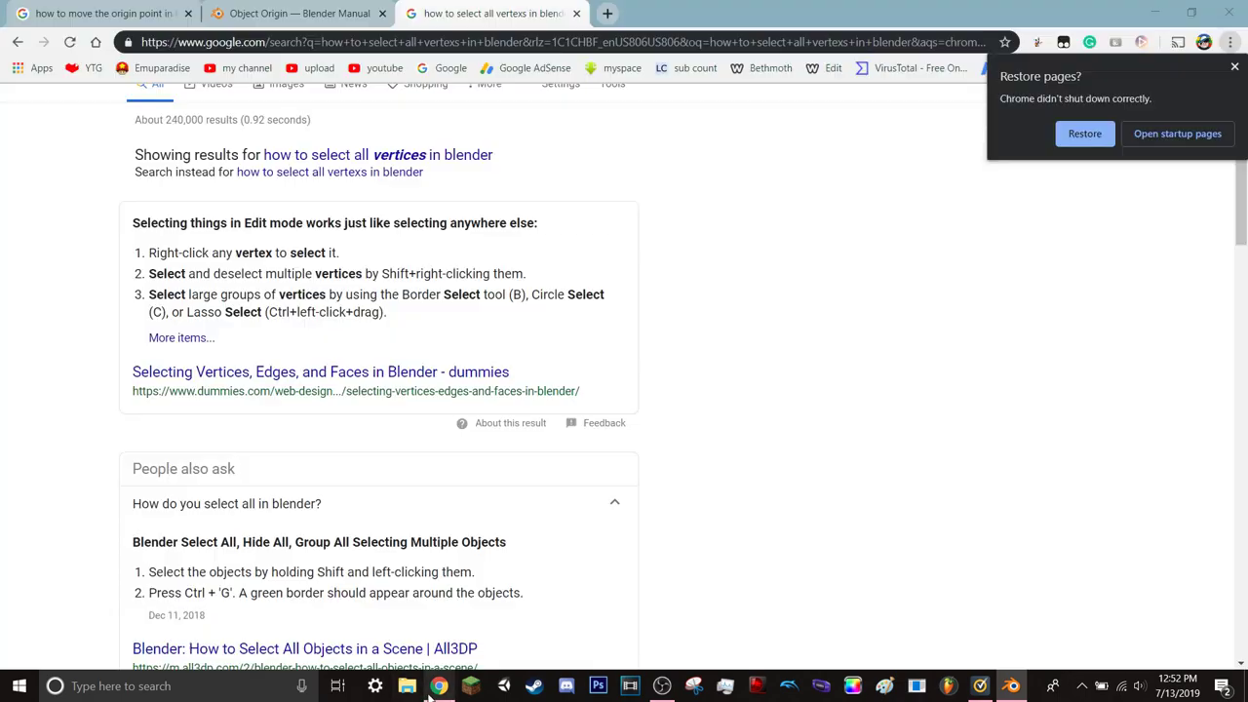
{"action": "scroll", "coordinate": [312, 115], "scroll_direction": "up", "scroll_amount": 1}
{"action": "left_click", "coordinate": [174, 118]}
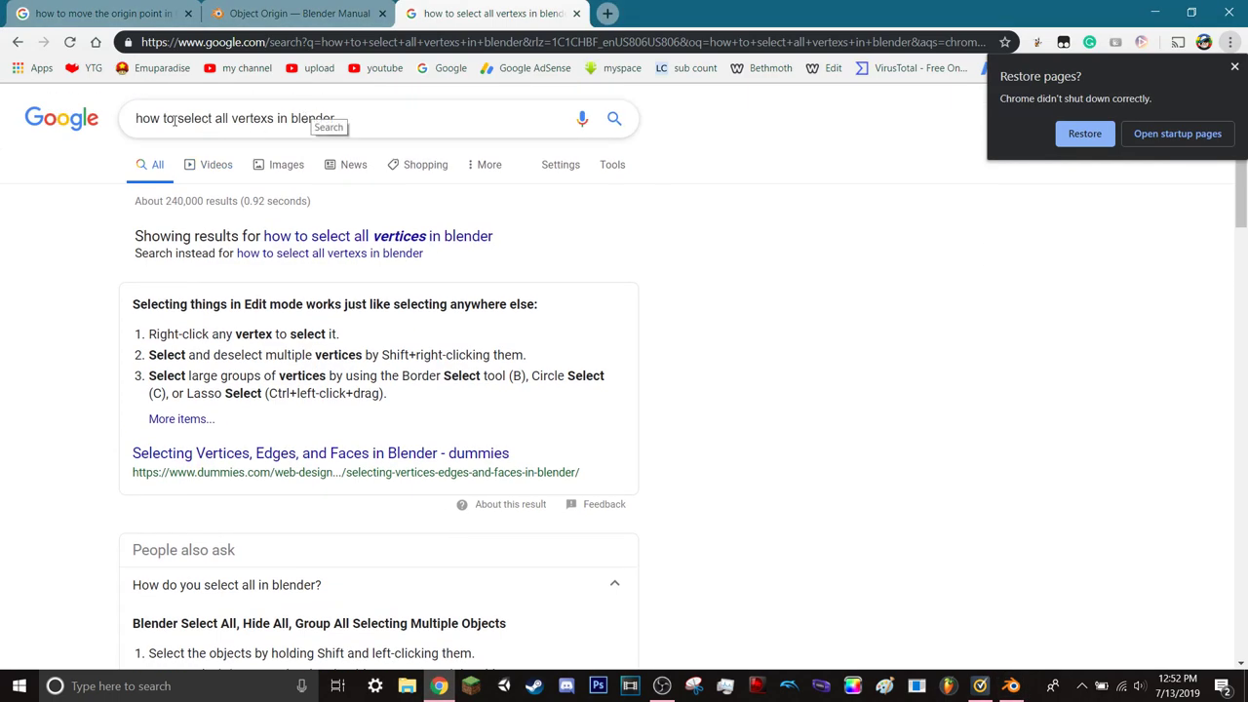
{"action": "left_click_drag", "start_coordinate": [183, 118], "coordinate": [669, 140]}
{"action": "type", "text": "MERGE"}
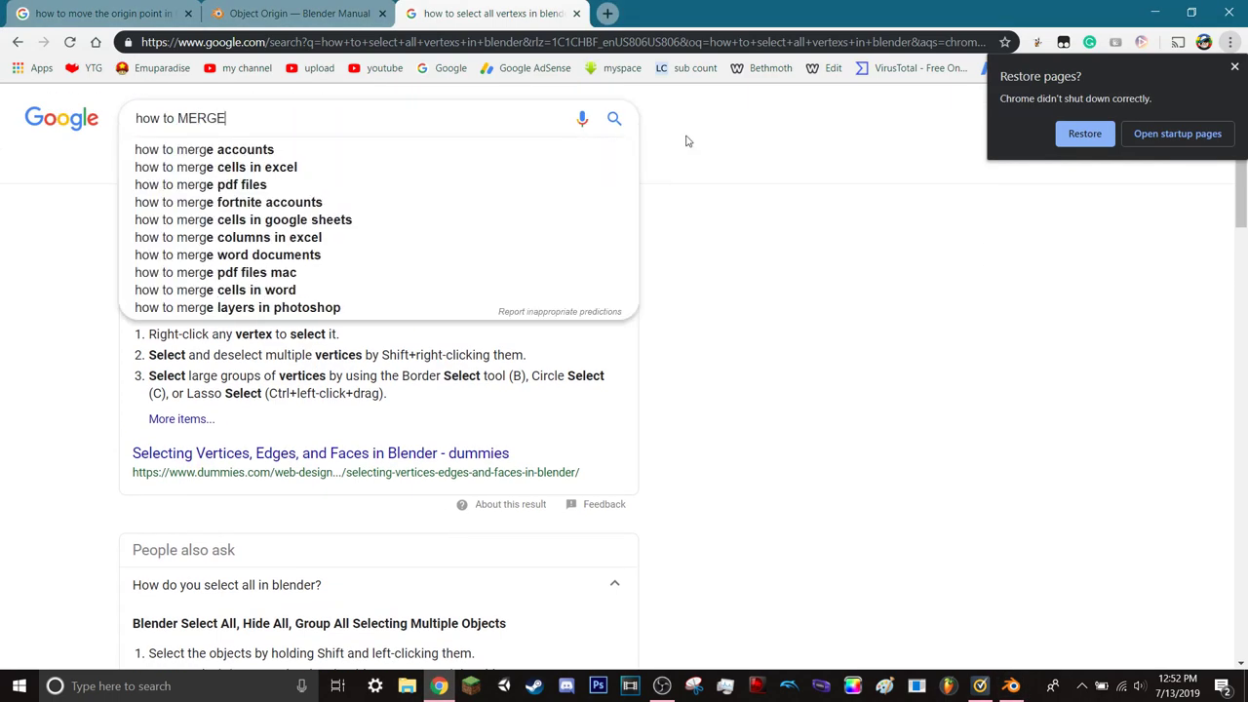
{"action": "type", "text": " I"}
{"action": "key", "text": "Down"}
{"action": "key", "text": "Return"}
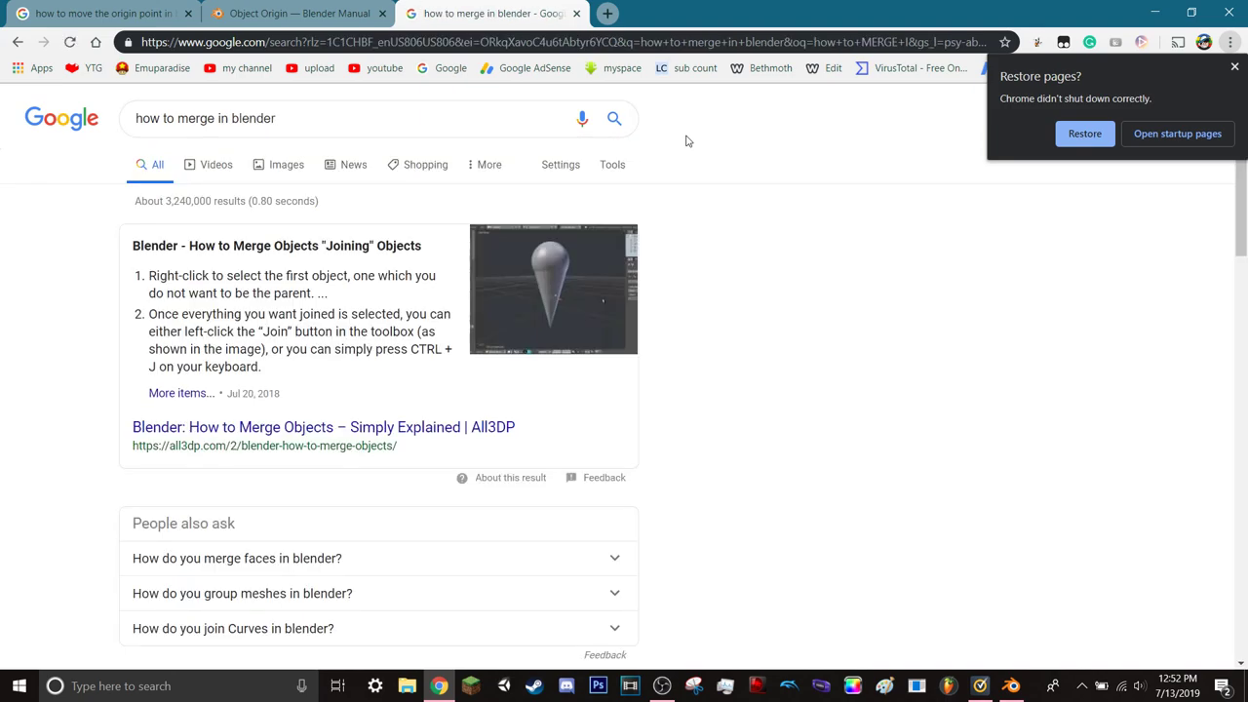
{"action": "left_click", "coordinate": [1152, 8]}
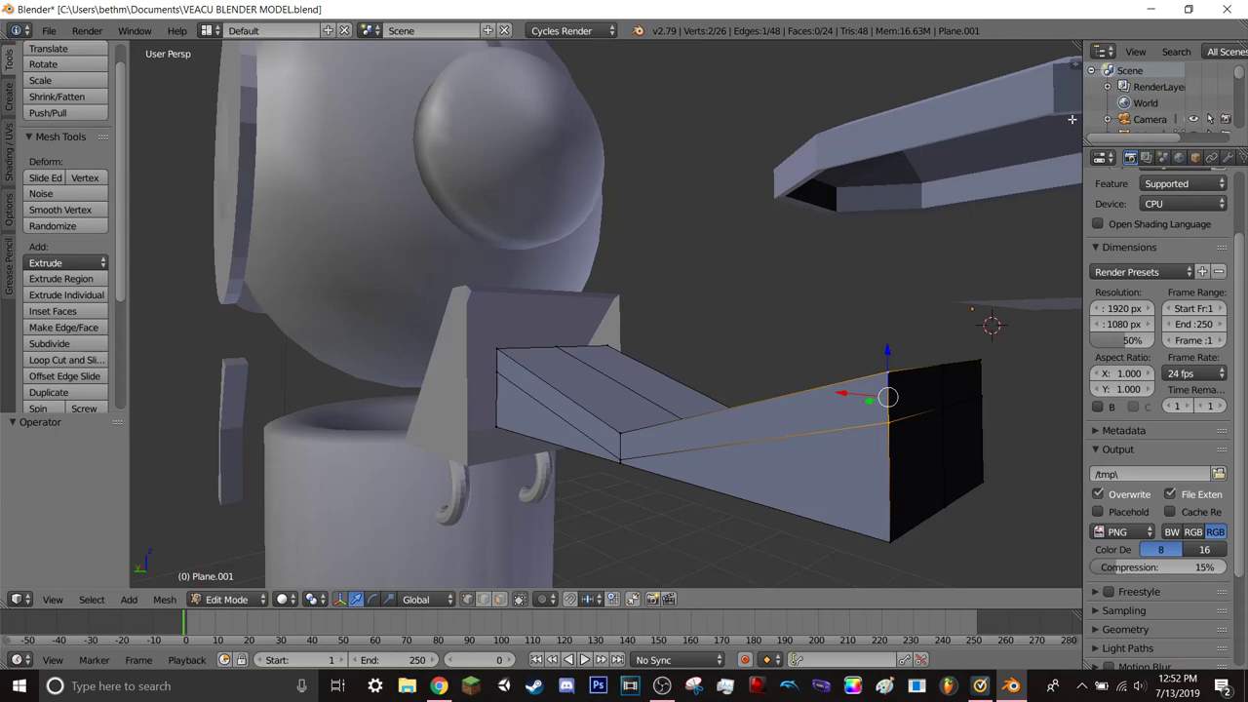
- Select the two vertices of the arm end's top edge and check the merge search results
{"action": "left_click", "coordinate": [888, 421]}
{"action": "right_click", "coordinate": [889, 375], "text": "shift"}
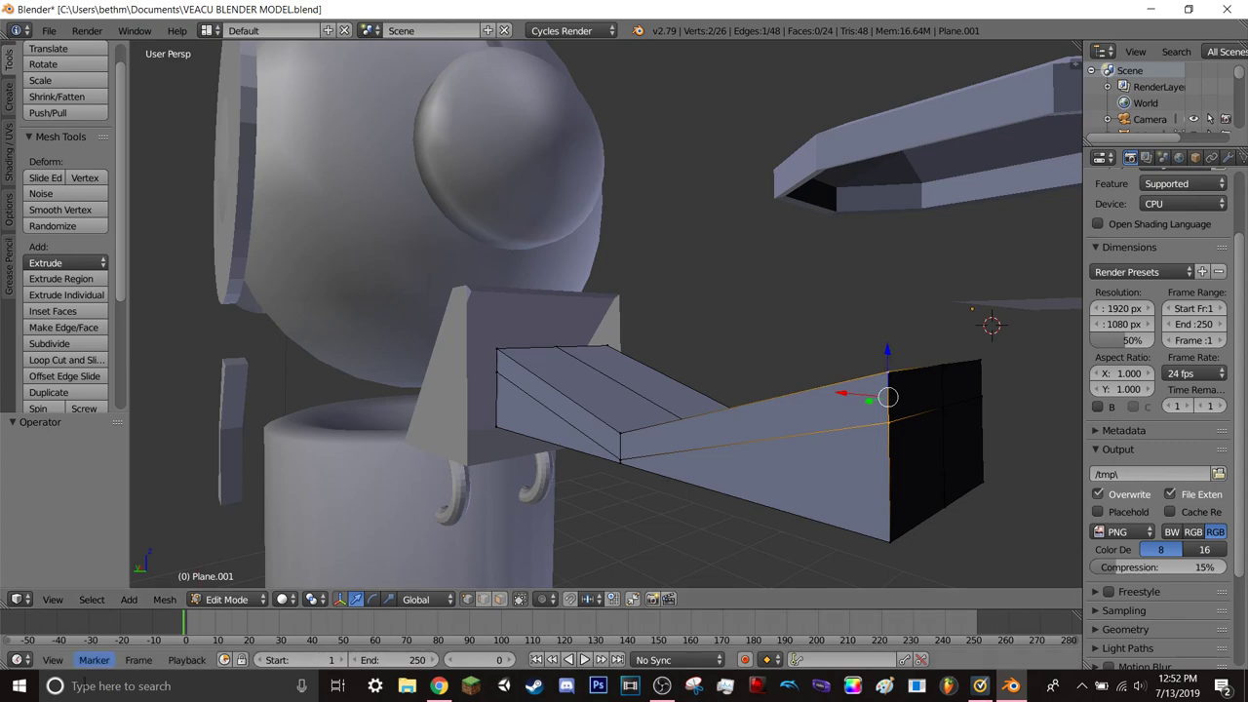
{"action": "left_click", "coordinate": [440, 687]}
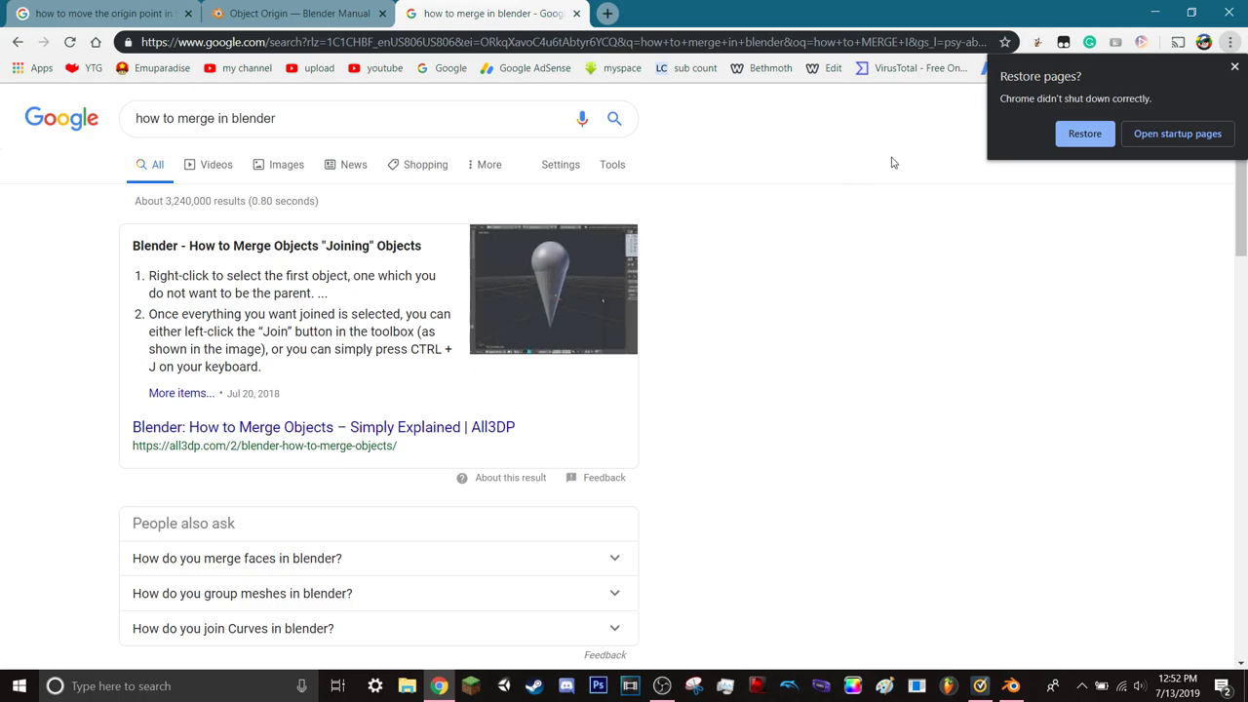
{"action": "left_click", "coordinate": [1156, 13]}
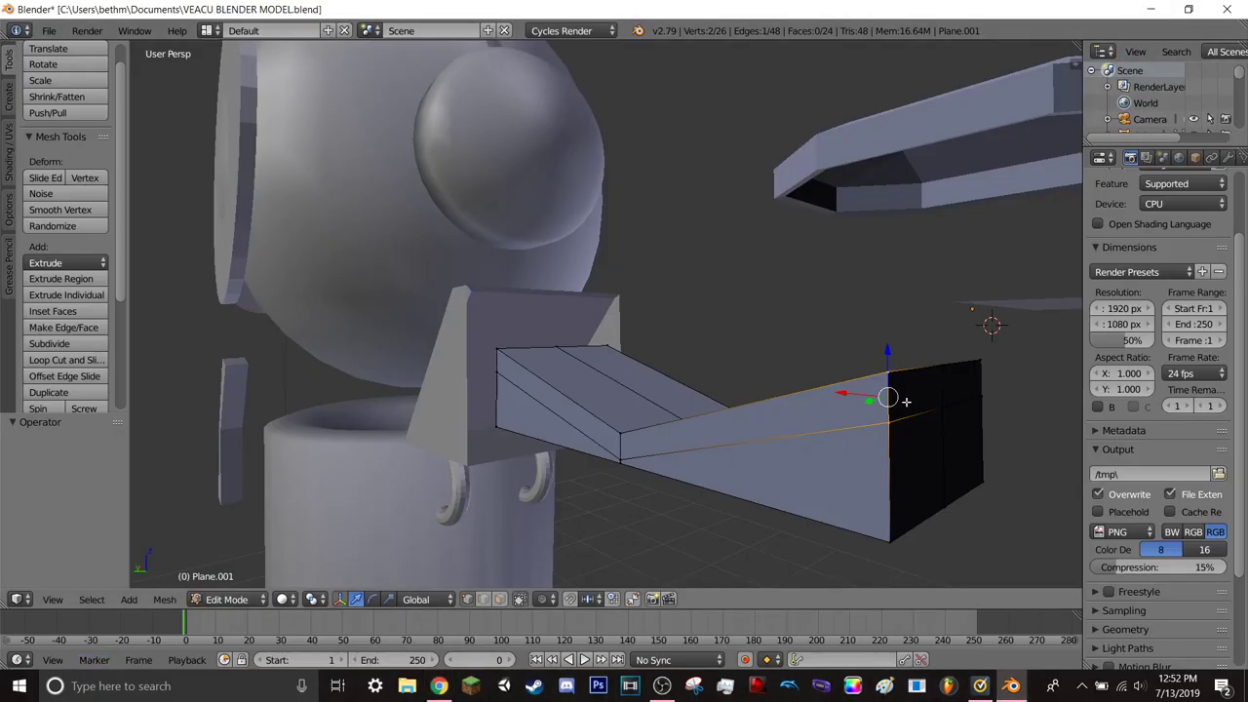
- Try moving the top edge upward, then switch from Edit Mode to Object Mode
{"action": "left_click", "coordinate": [891, 373]}
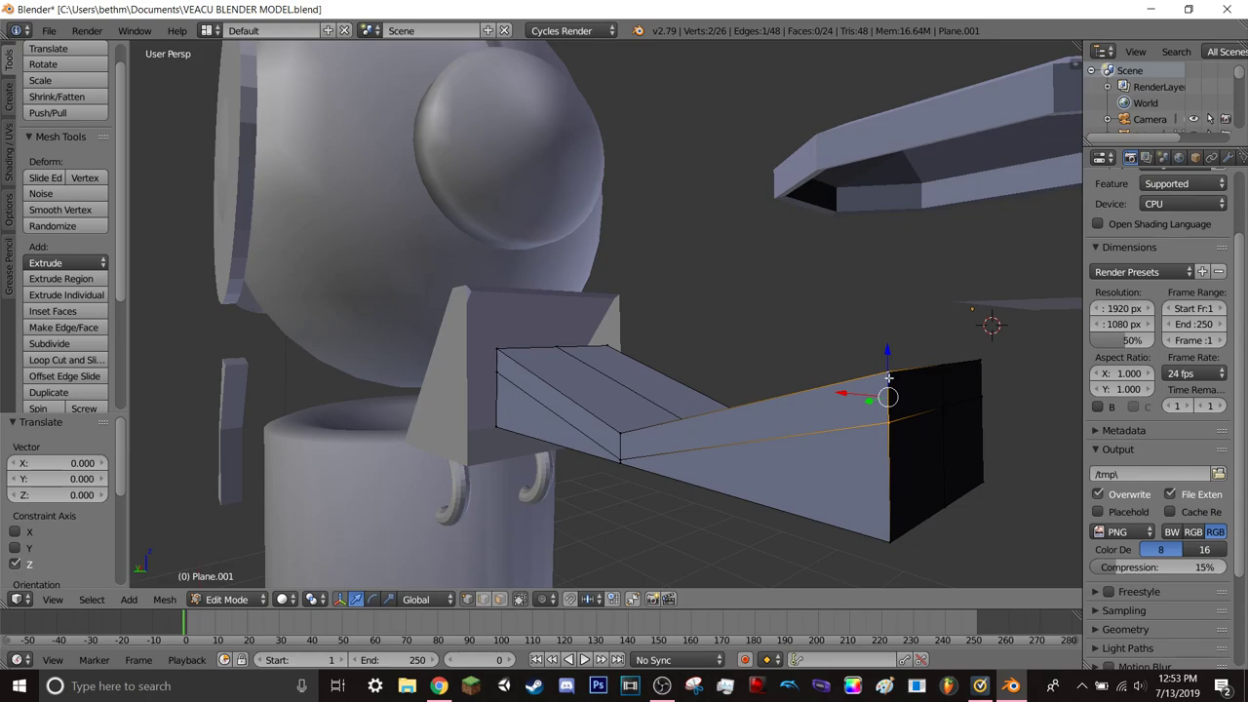
{"action": "right_click", "coordinate": [888, 377]}
{"action": "middle_click_drag", "start_coordinate": [889, 376], "coordinate": [832, 340]}
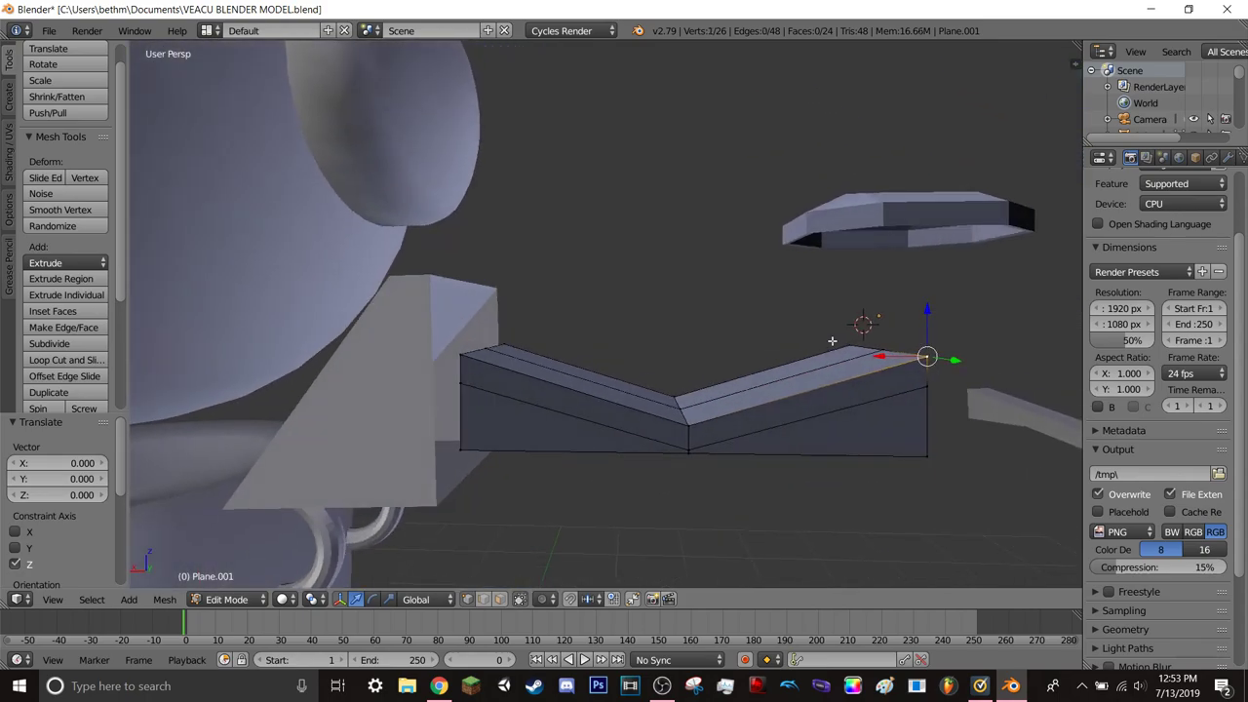
{"action": "left_click", "coordinate": [228, 599]}
{"action": "left_click", "coordinate": [234, 578]}
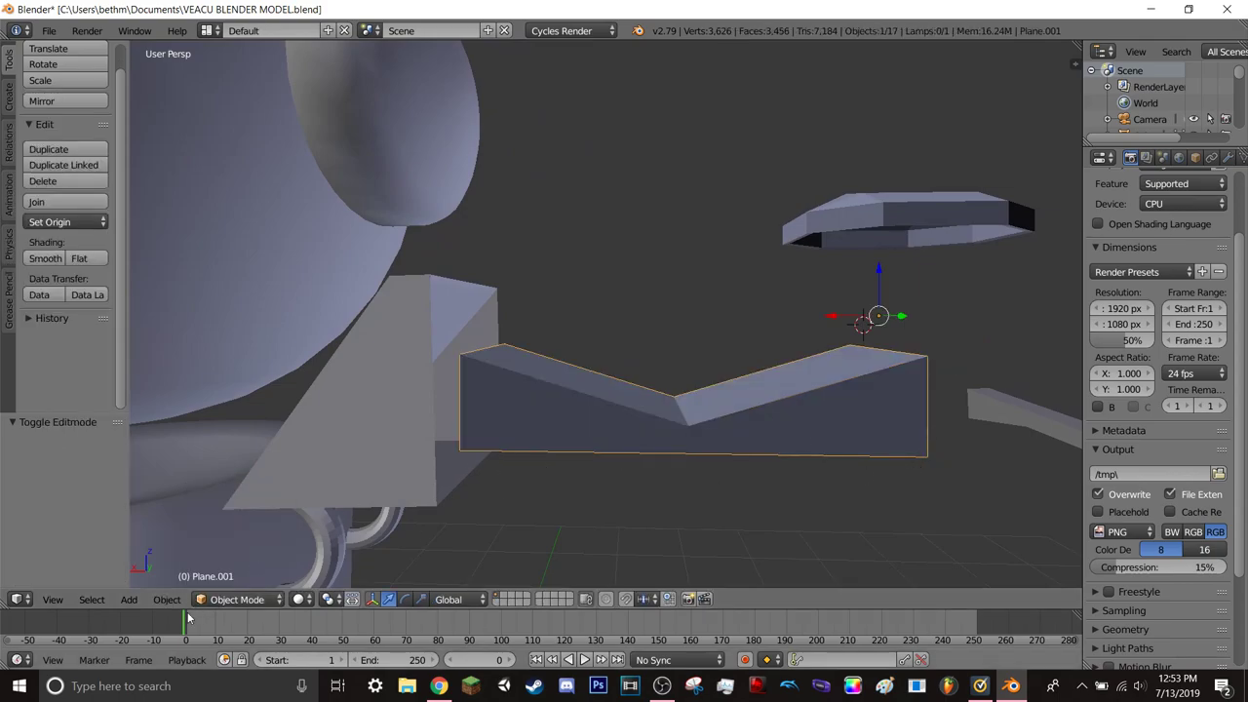
- Enter Edit Mode, select the two lower corner vertices, and try raising the bottom edge along Z
{"action": "left_click", "coordinate": [234, 599]}
{"action": "left_click", "coordinate": [232, 563]}
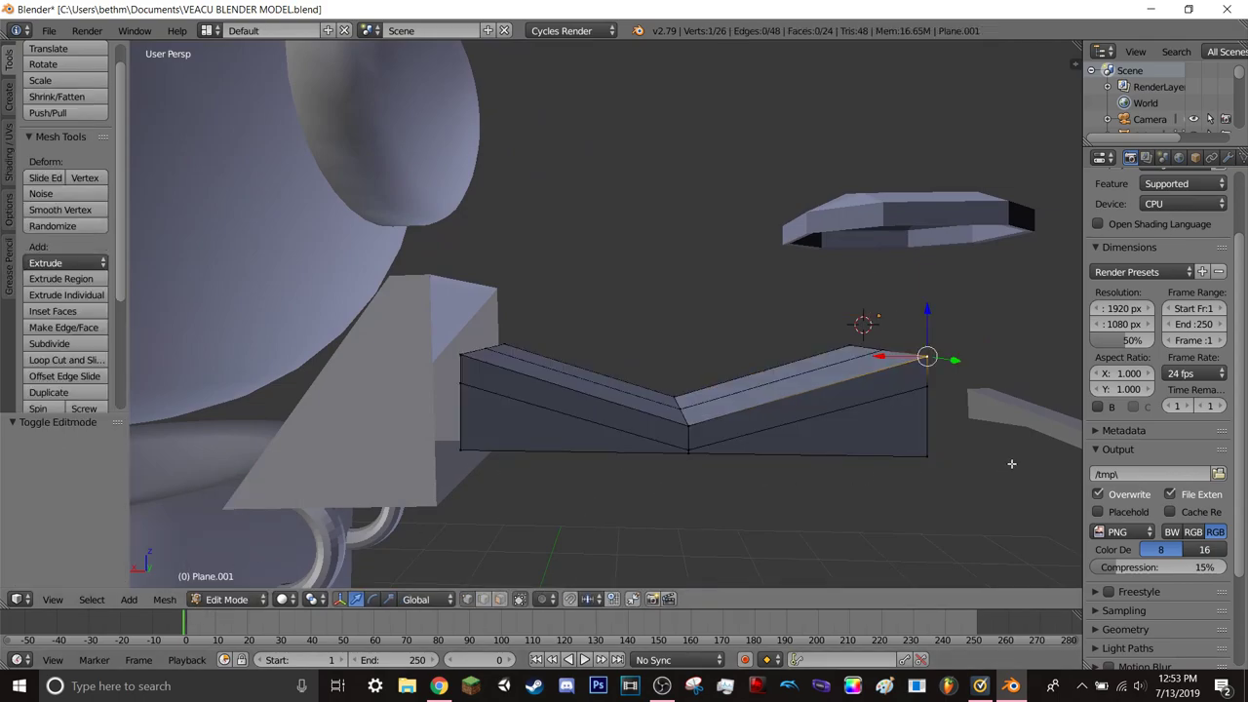
{"action": "right_click", "coordinate": [925, 456]}
{"action": "right_click", "coordinate": [460, 449], "text": "shift"}
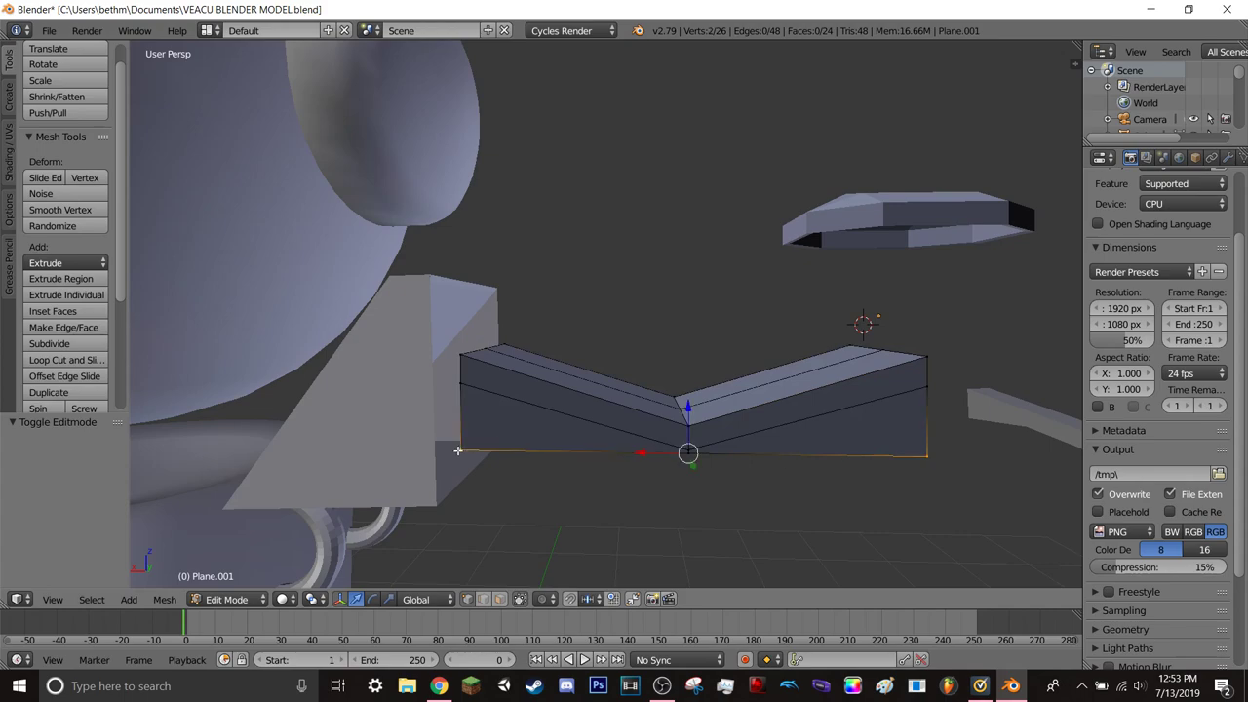
{"action": "left_click_drag", "start_coordinate": [689, 406], "coordinate": [694, 377]}
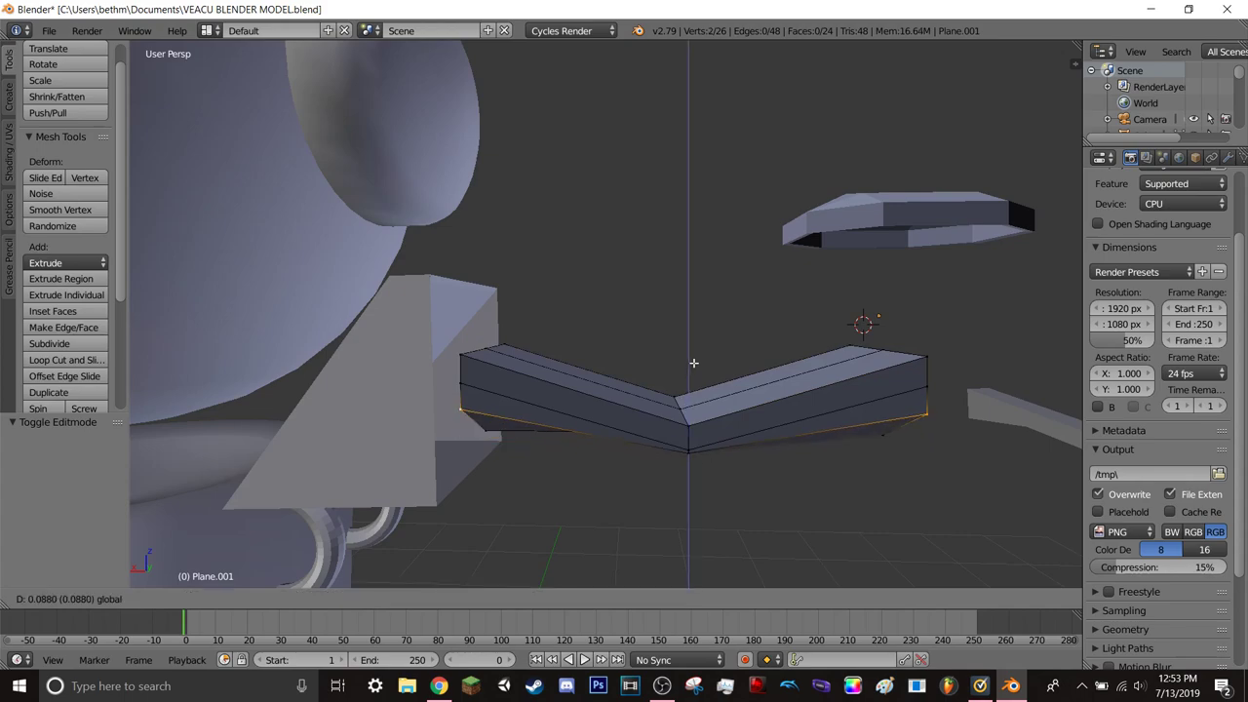
{"action": "middle_click_drag", "start_coordinate": [693, 377], "coordinate": [711, 304]}
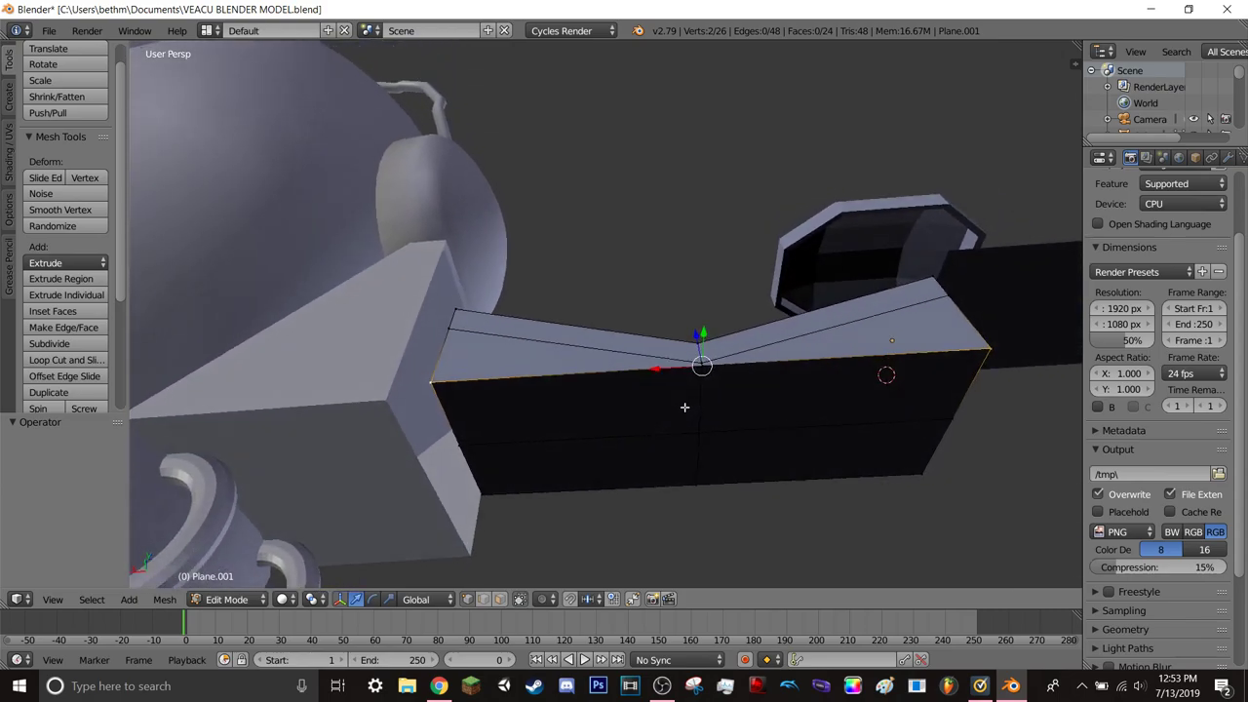
{"action": "left_click_drag", "start_coordinate": [697, 319], "coordinate": [693, 296]}
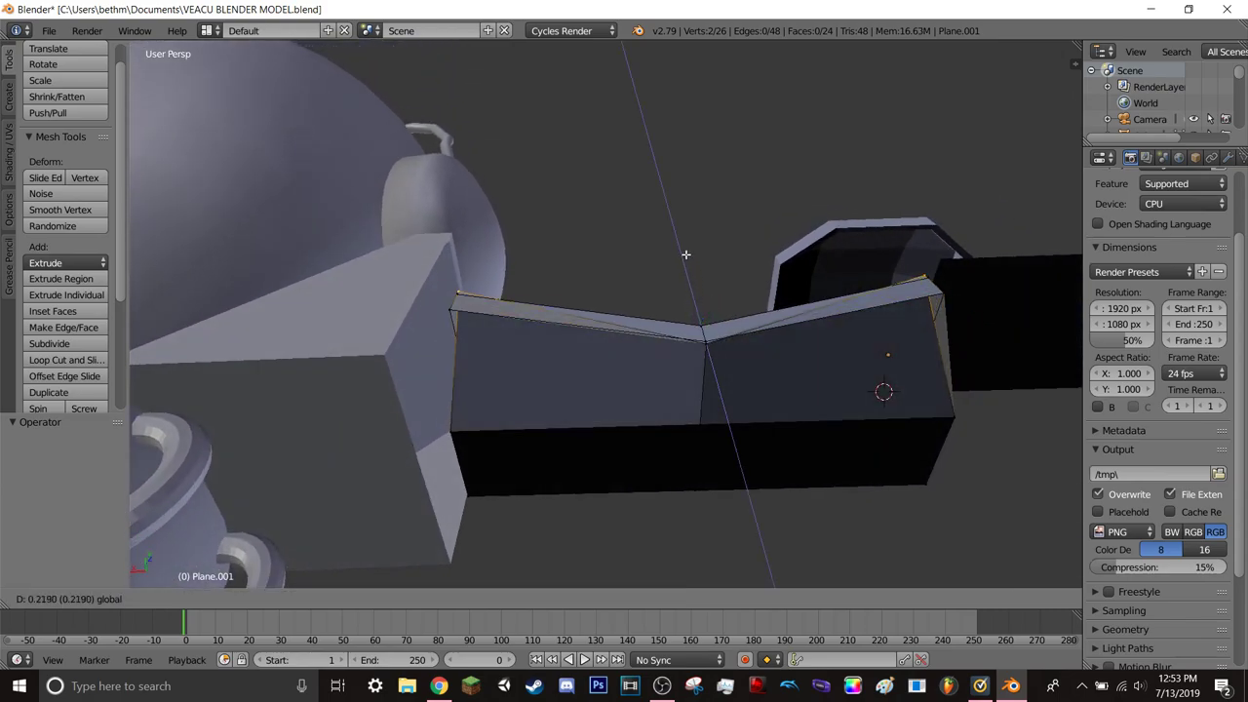
{"action": "middle_click_drag", "start_coordinate": [639, 461], "coordinate": [415, 408]}
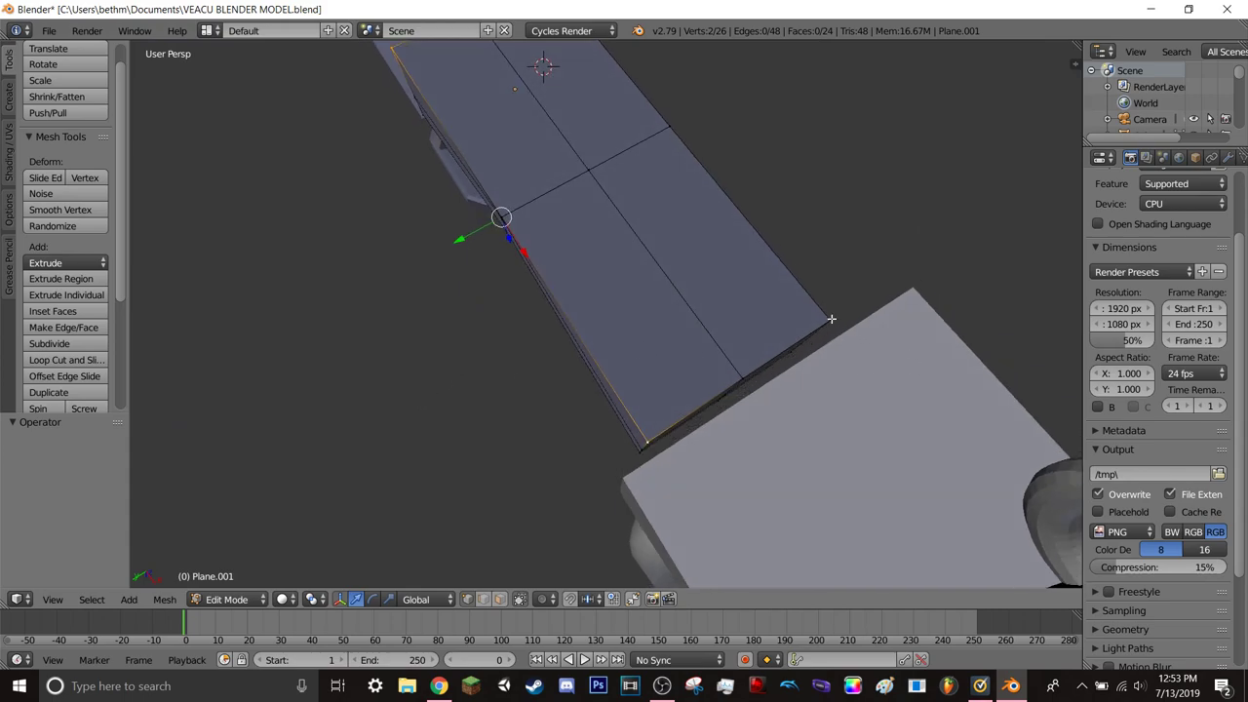
- Add two more corner vertices, move the selection vertically with G Z, then undo the flaring move
{"action": "right_click", "coordinate": [831, 319], "text": "shift"}
{"action": "mouse_move", "coordinate": [632, 148]}
{"action": "middle_mouse_down"}
{"action": "mouse_move", "coordinate": [608, 189]}
{"action": "mouse_move", "coordinate": [457, 209]}
{"action": "middle_mouse_up"}
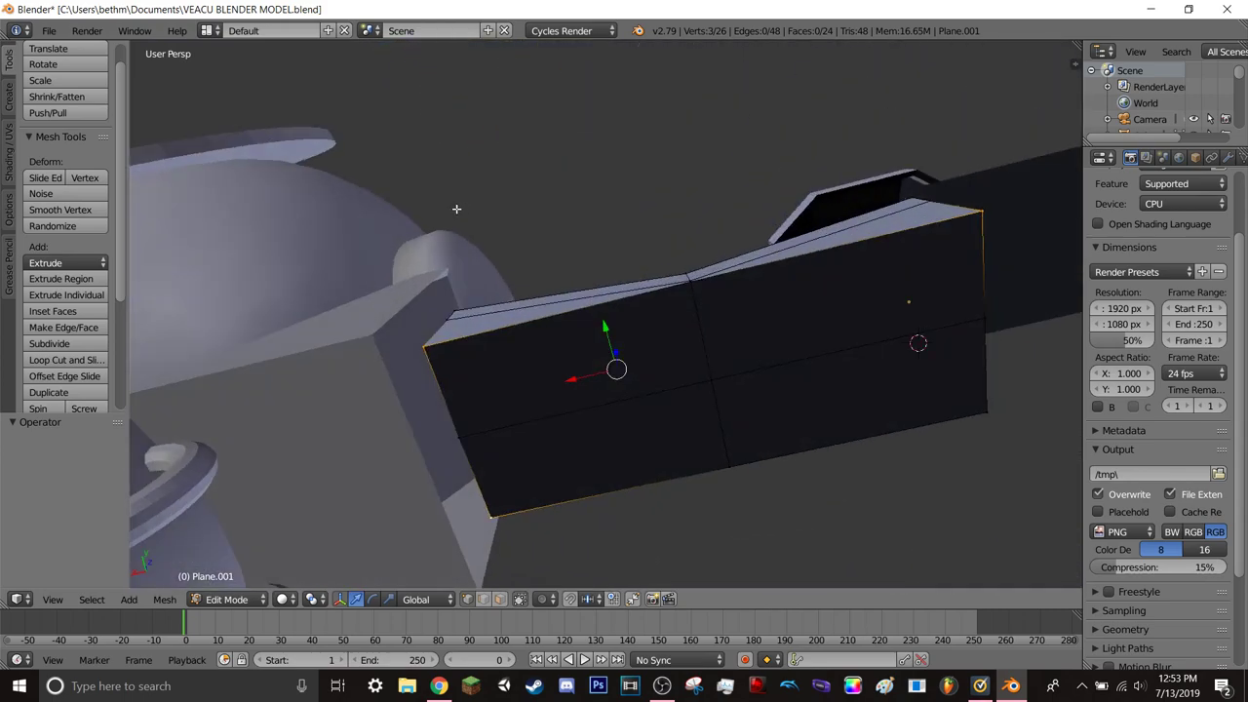
{"action": "right_click", "coordinate": [994, 410], "text": "shift"}
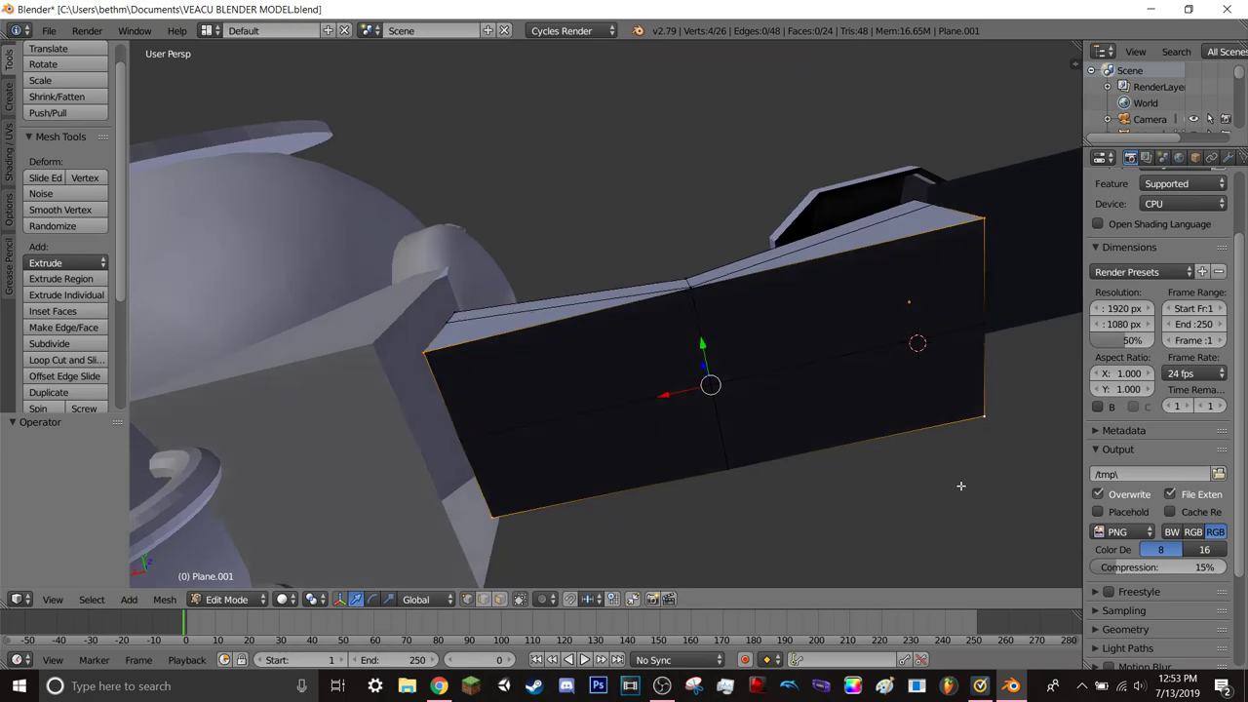
{"action": "middle_click_drag", "start_coordinate": [962, 484], "coordinate": [698, 436]}
{"action": "key", "text": "g"}
{"action": "key", "text": "z"}
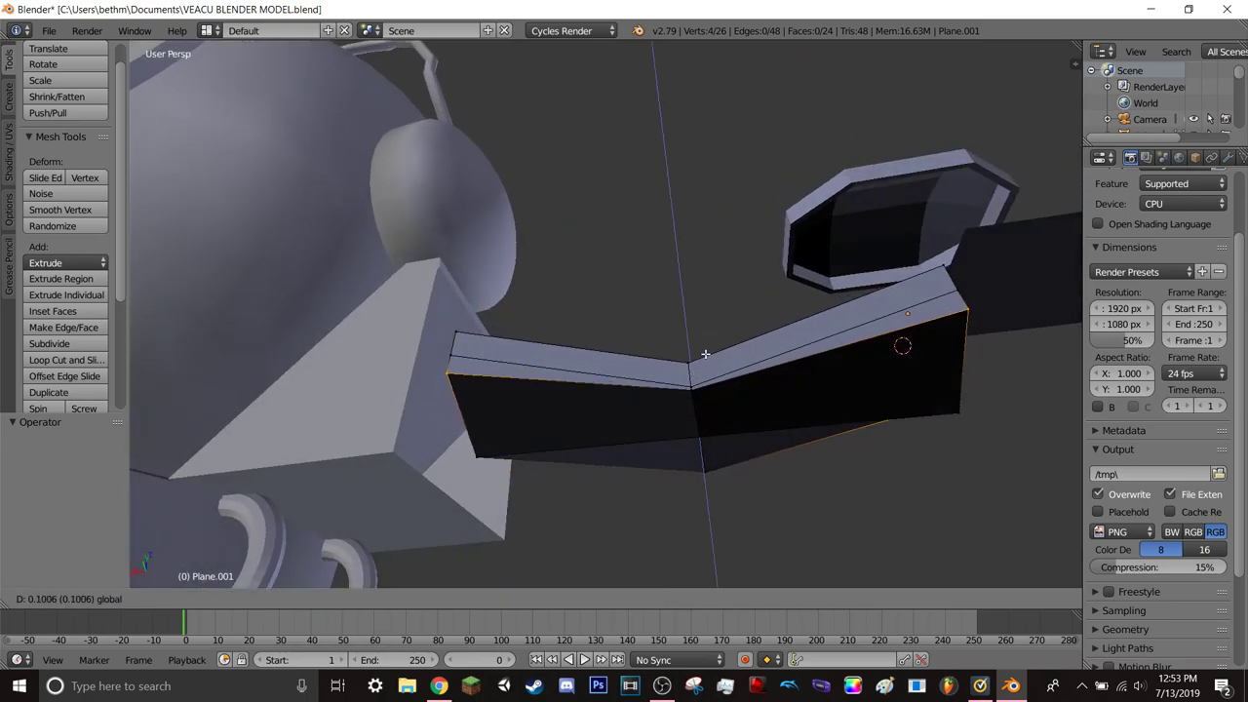
{"action": "left_click", "coordinate": [800, 495]}
{"action": "mouse_move", "coordinate": [800, 495]}
{"action": "middle_mouse_down"}
{"action": "mouse_move", "coordinate": [685, 530]}
{"action": "mouse_move", "coordinate": [636, 519]}
{"action": "mouse_move", "coordinate": [566, 361]}
{"action": "mouse_move", "coordinate": [448, 189]}
{"action": "middle_mouse_up"}
{"action": "key", "text": "ctrl+z"}
- Add two more vertices, move them vertically with G Z, and undo the move
{"action": "right_click", "coordinate": [368, 104], "text": "shift"}
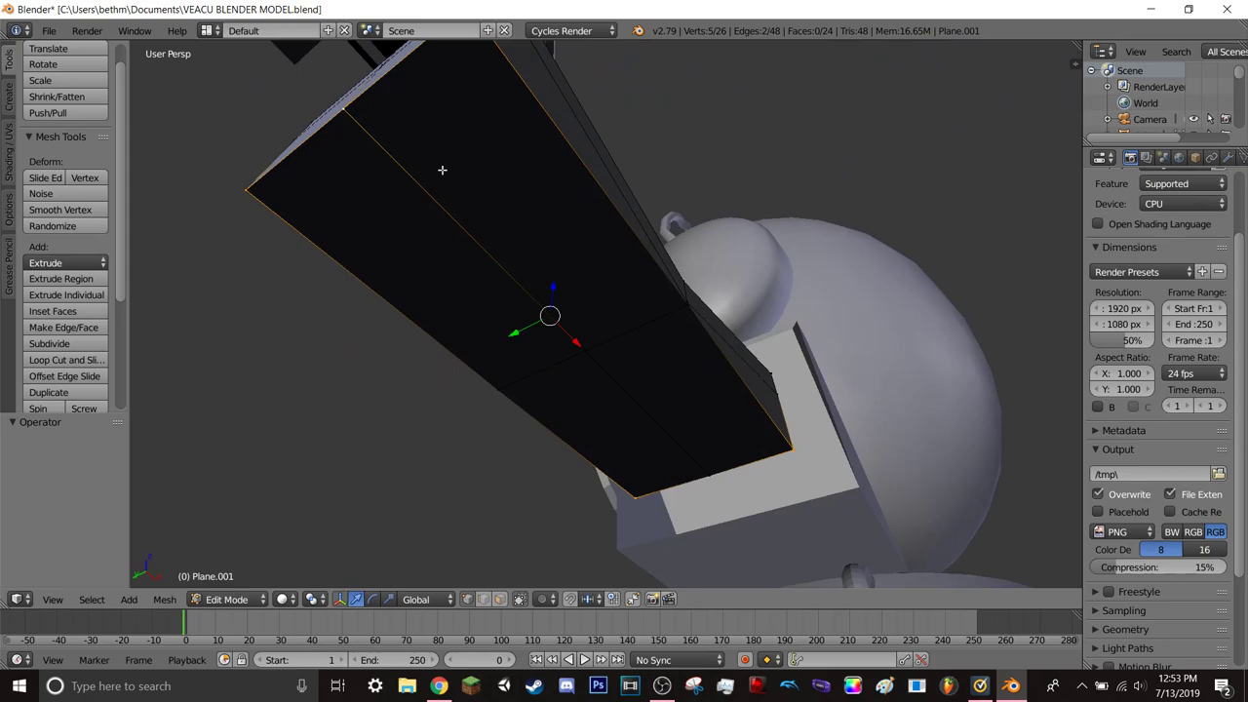
{"action": "mouse_move", "coordinate": [611, 325]}
{"action": "middle_mouse_down"}
{"action": "mouse_move", "coordinate": [630, 360]}
{"action": "mouse_move", "coordinate": [585, 360]}
{"action": "mouse_move", "coordinate": [624, 375]}
{"action": "middle_mouse_up"}
{"action": "right_click", "coordinate": [763, 430], "text": "shift"}
{"action": "key", "text": "g"}
{"action": "key", "text": "z"}
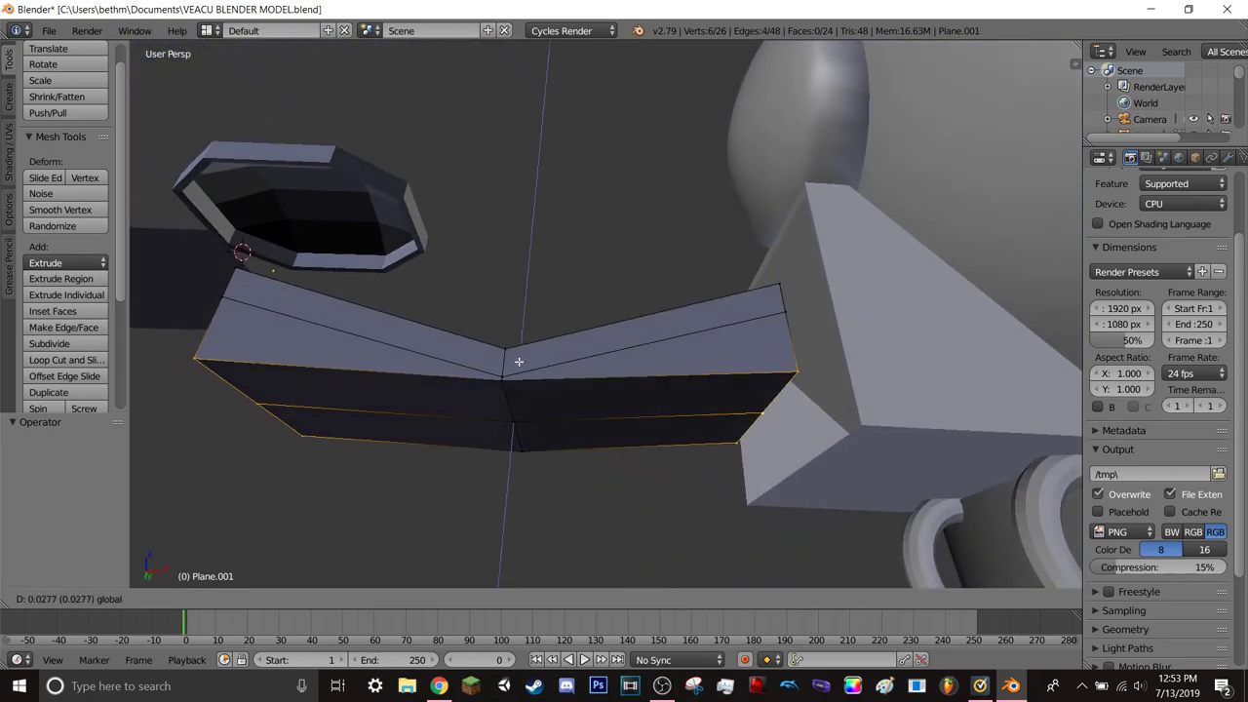
{"action": "left_click", "coordinate": [518, 341]}
{"action": "mouse_move", "coordinate": [517, 341]}
{"action": "middle_mouse_down"}
{"action": "mouse_move", "coordinate": [477, 364]}
{"action": "mouse_move", "coordinate": [573, 392]}
{"action": "middle_mouse_up"}
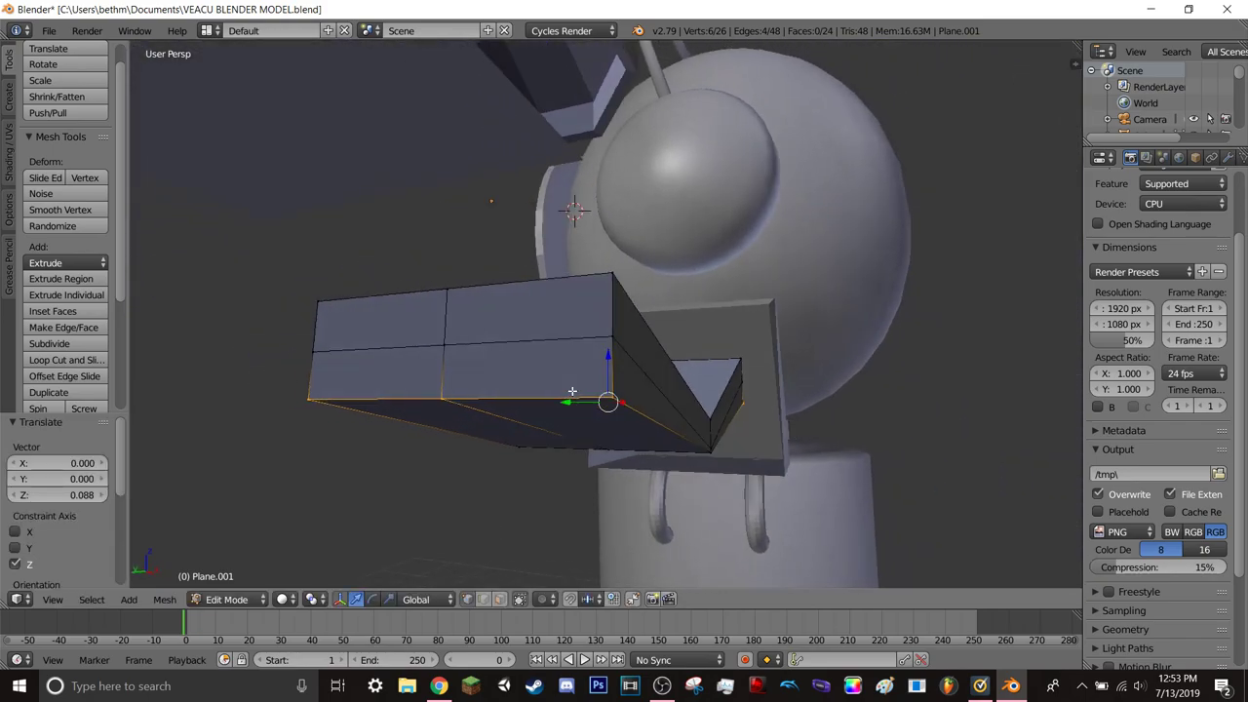
{"action": "key", "text": "ctrl+z"}
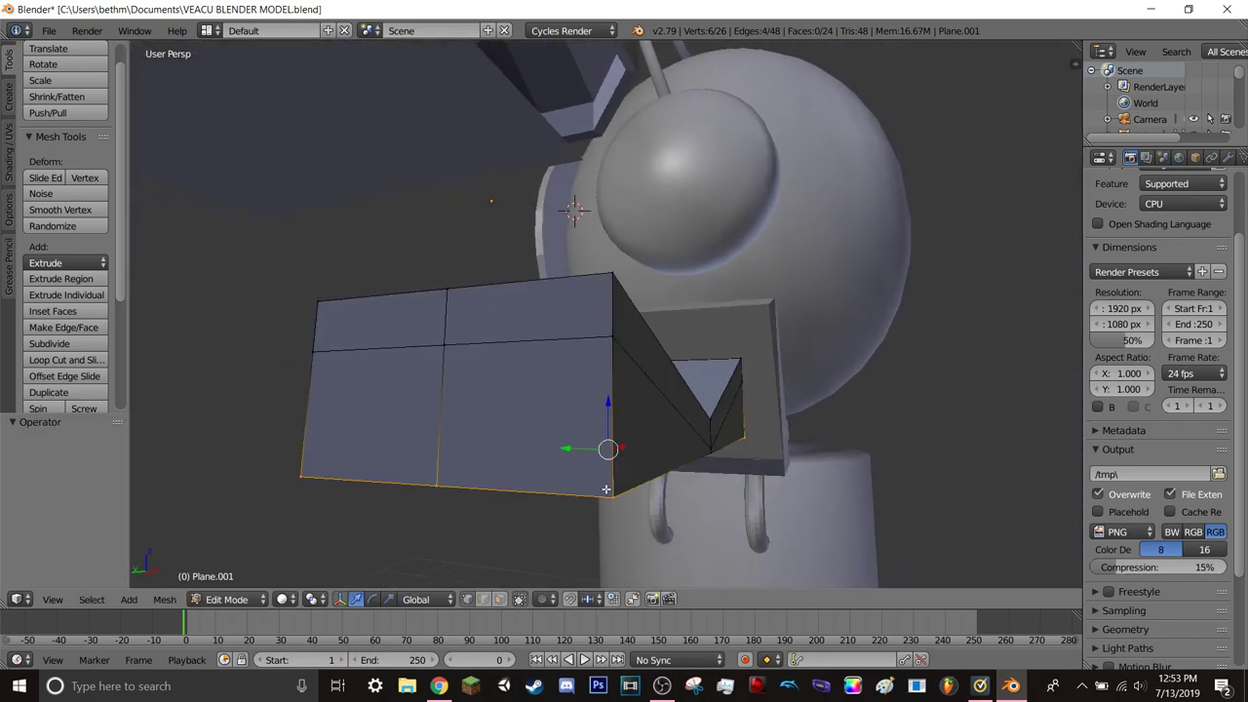
- Rework the selection to the bottom corner vertices and try raising the bottom edges along Z
{"action": "right_click", "coordinate": [612, 496], "text": "shift"}
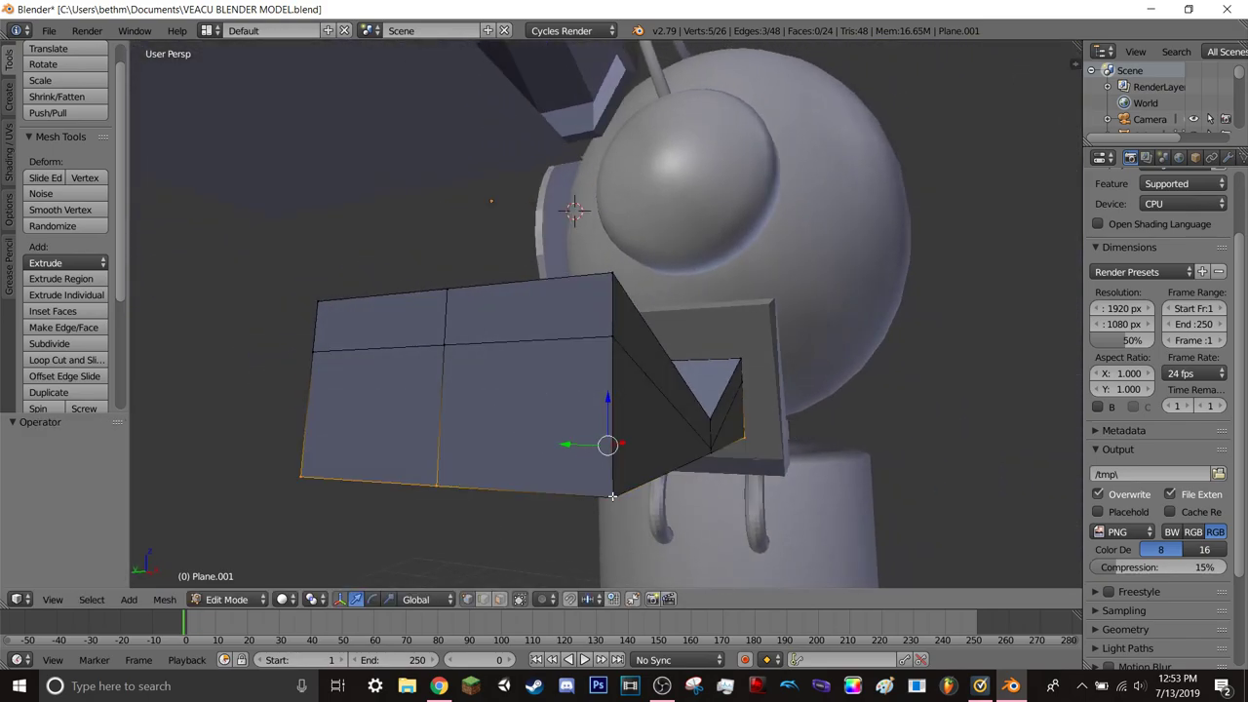
{"action": "right_click", "coordinate": [305, 470], "text": "shift"}
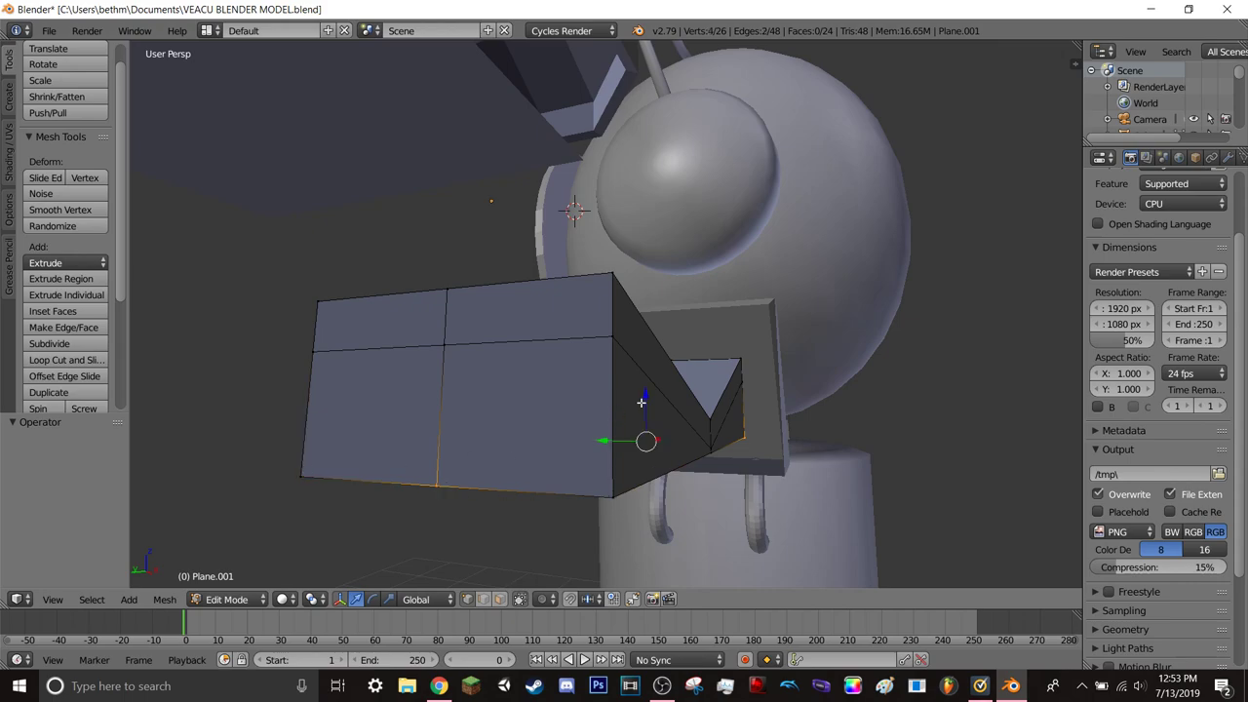
{"action": "left_click_drag", "start_coordinate": [642, 402], "coordinate": [647, 362]}
{"action": "key", "text": "ctrl+z"}
{"action": "right_click", "coordinate": [610, 496], "text": "shift"}
{"action": "right_click", "coordinate": [309, 478], "text": "shift"}
{"action": "right_click", "coordinate": [432, 484], "text": "shift"}
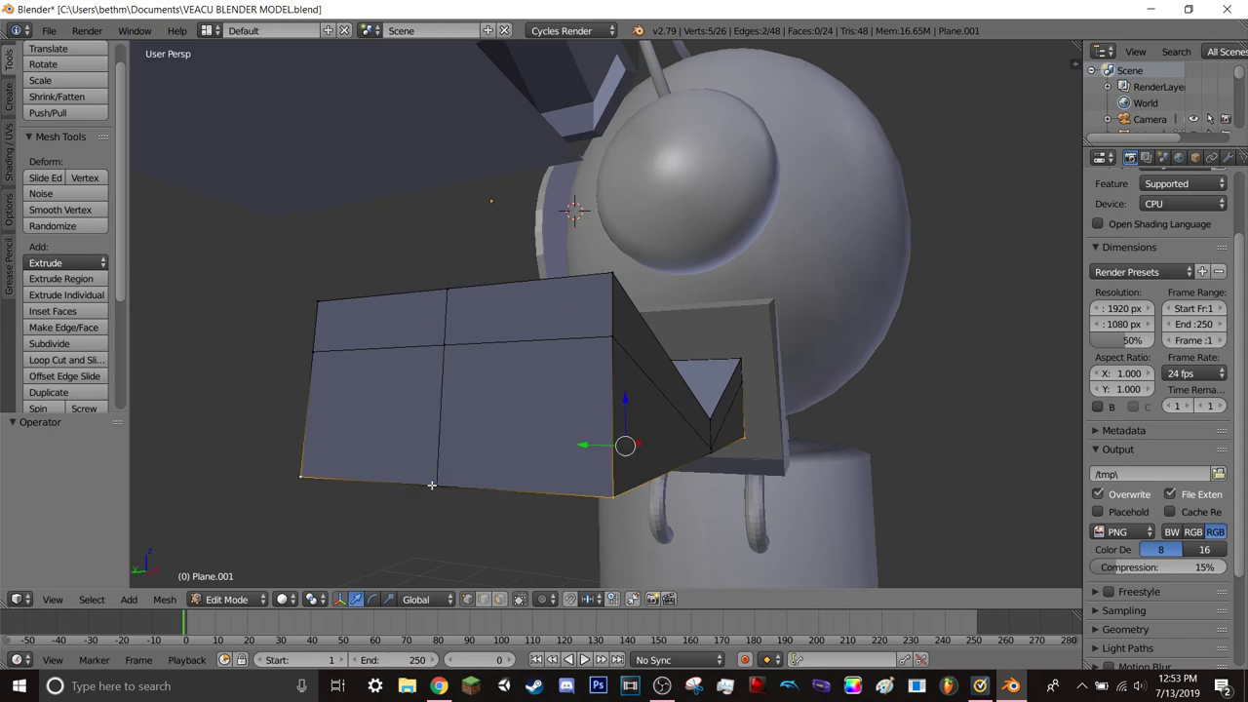
{"action": "left_click_drag", "start_coordinate": [628, 404], "coordinate": [624, 354]}
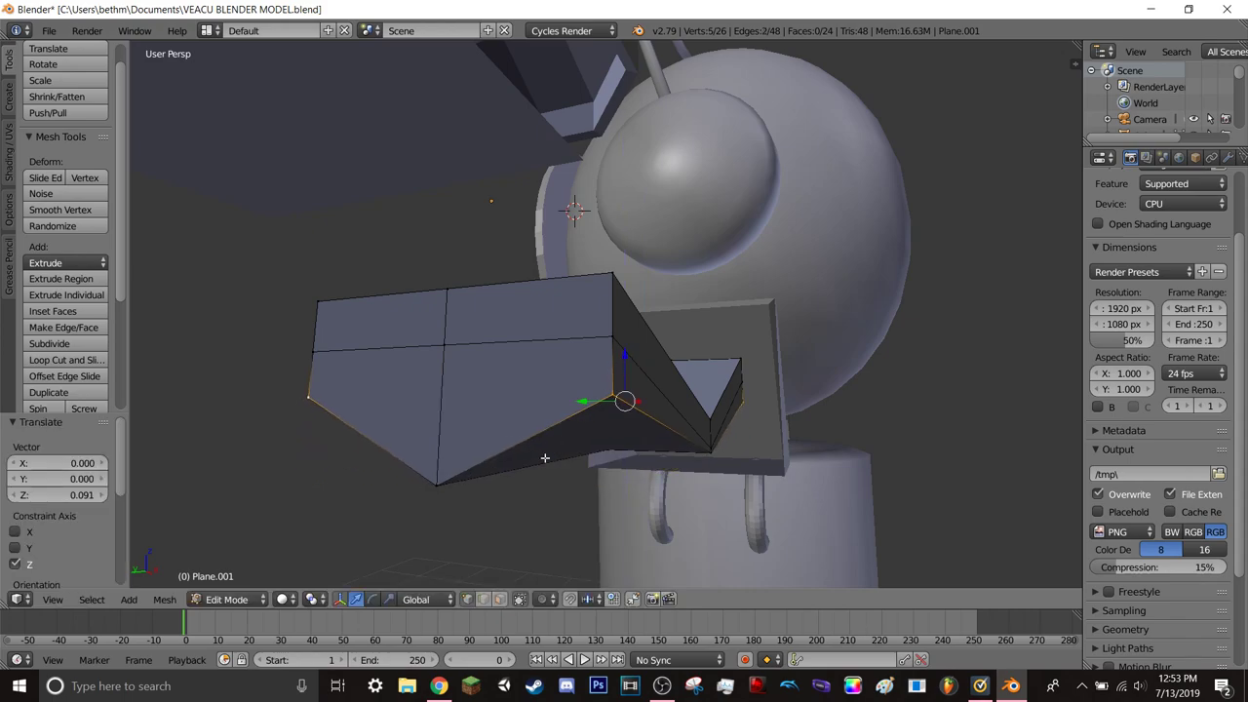
{"action": "mouse_move", "coordinate": [546, 457]}
{"action": "middle_mouse_down"}
{"action": "mouse_move", "coordinate": [506, 445]}
{"action": "mouse_move", "coordinate": [732, 461]}
{"action": "mouse_move", "coordinate": [673, 434]}
{"action": "mouse_move", "coordinate": [659, 412]}
{"action": "middle_mouse_up"}
- Move the selected bottom vertices along Z, then lower the bottom edge to Z 0.049
{"action": "right_click", "coordinate": [728, 463]}
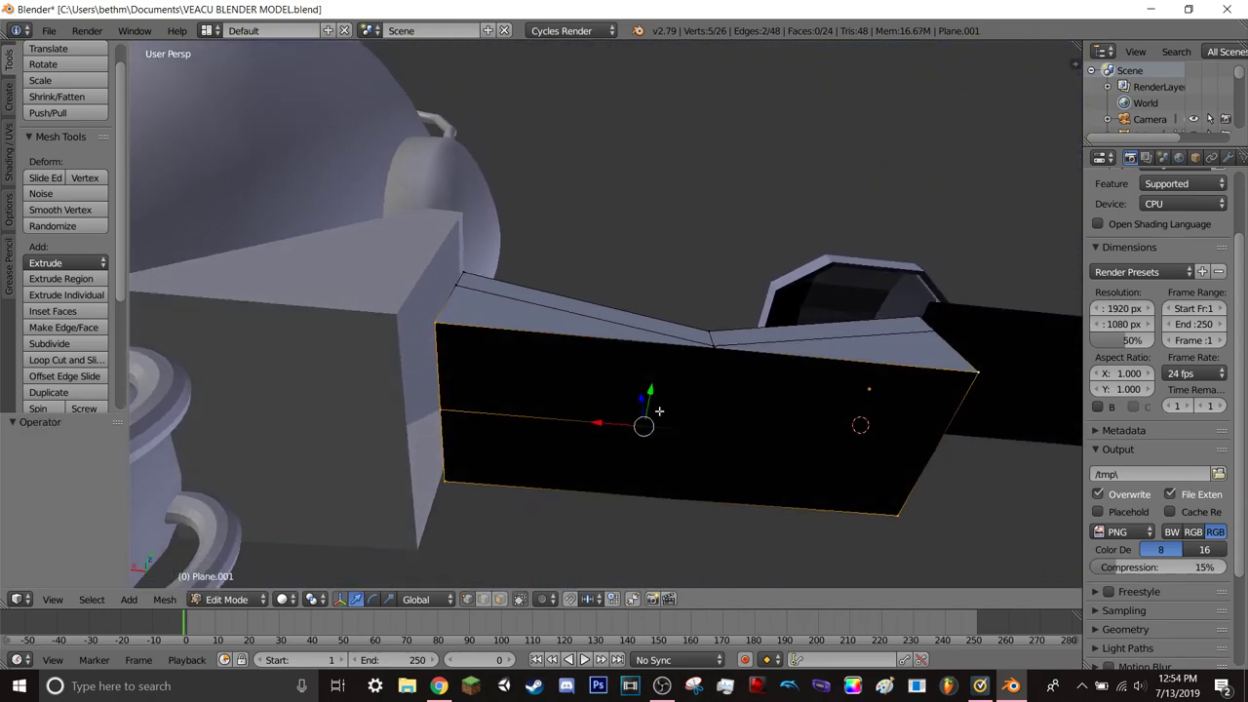
{"action": "right_click", "coordinate": [435, 417], "text": "shift"}
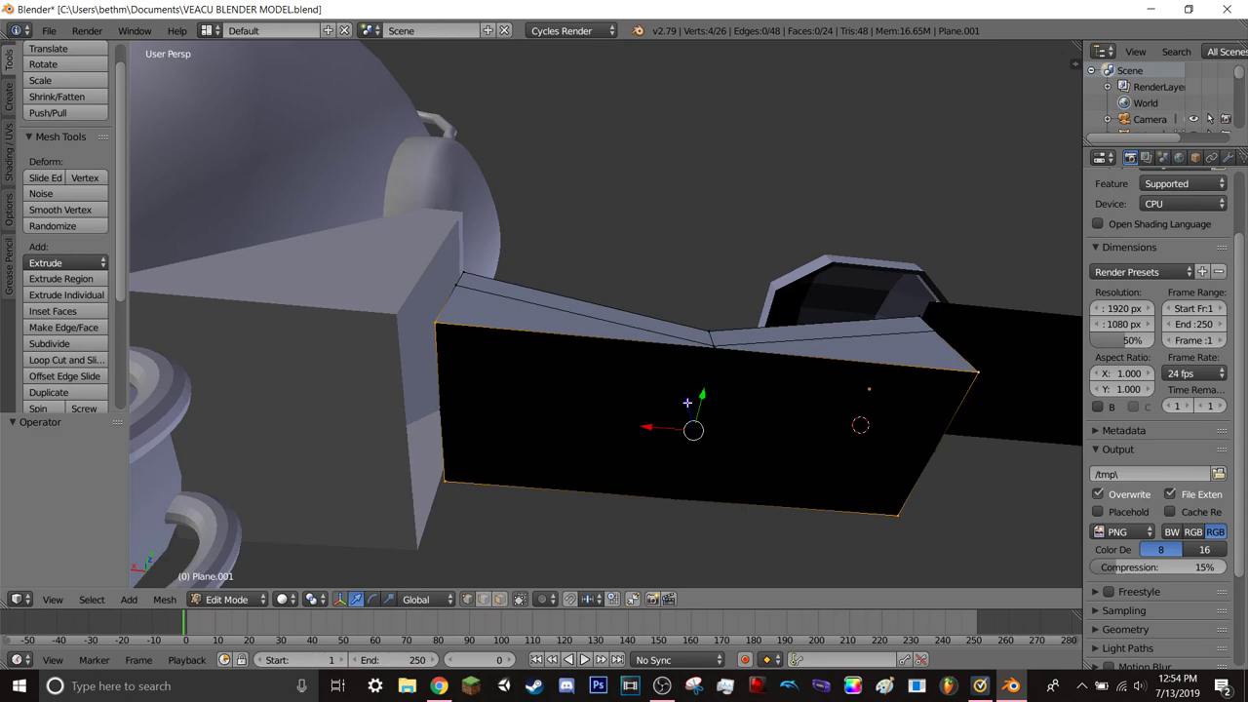
{"action": "key", "text": "g"}
{"action": "key", "text": "z"}
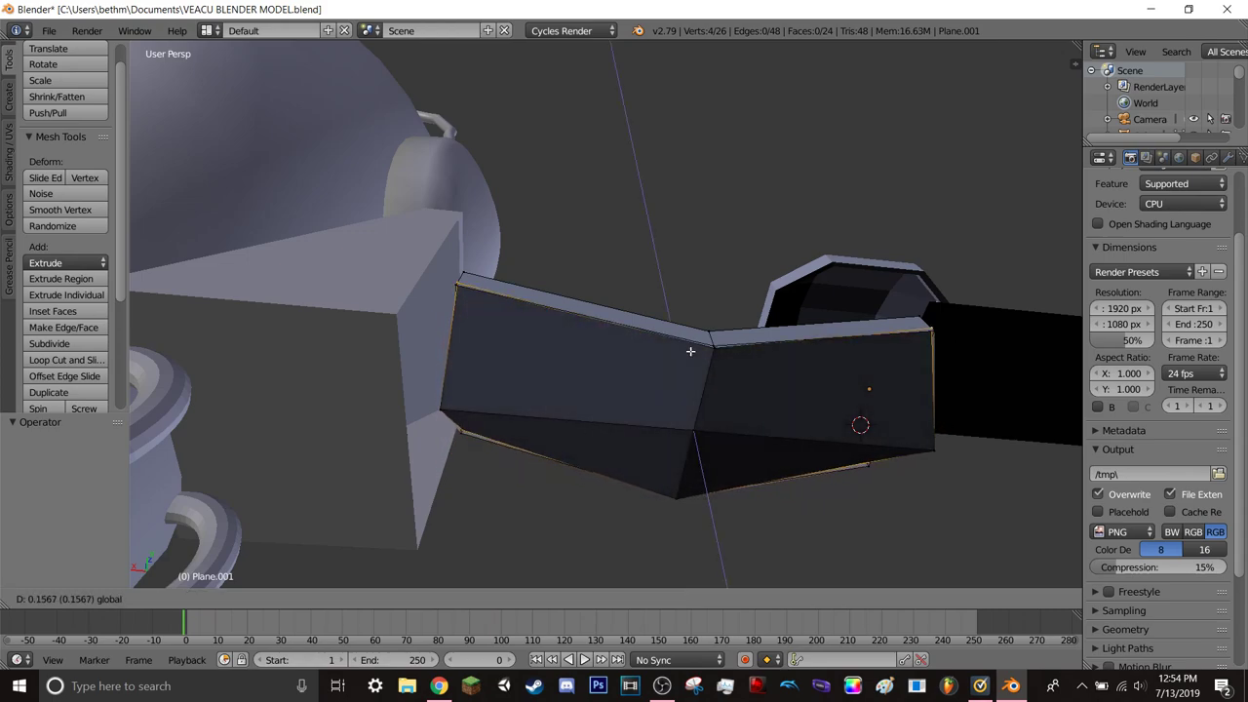
{"action": "left_click", "coordinate": [688, 359]}
{"action": "mouse_move", "coordinate": [688, 359]}
{"action": "middle_mouse_down"}
{"action": "mouse_move", "coordinate": [668, 434]}
{"action": "mouse_move", "coordinate": [638, 451]}
{"action": "mouse_move", "coordinate": [523, 445]}
{"action": "middle_mouse_up"}
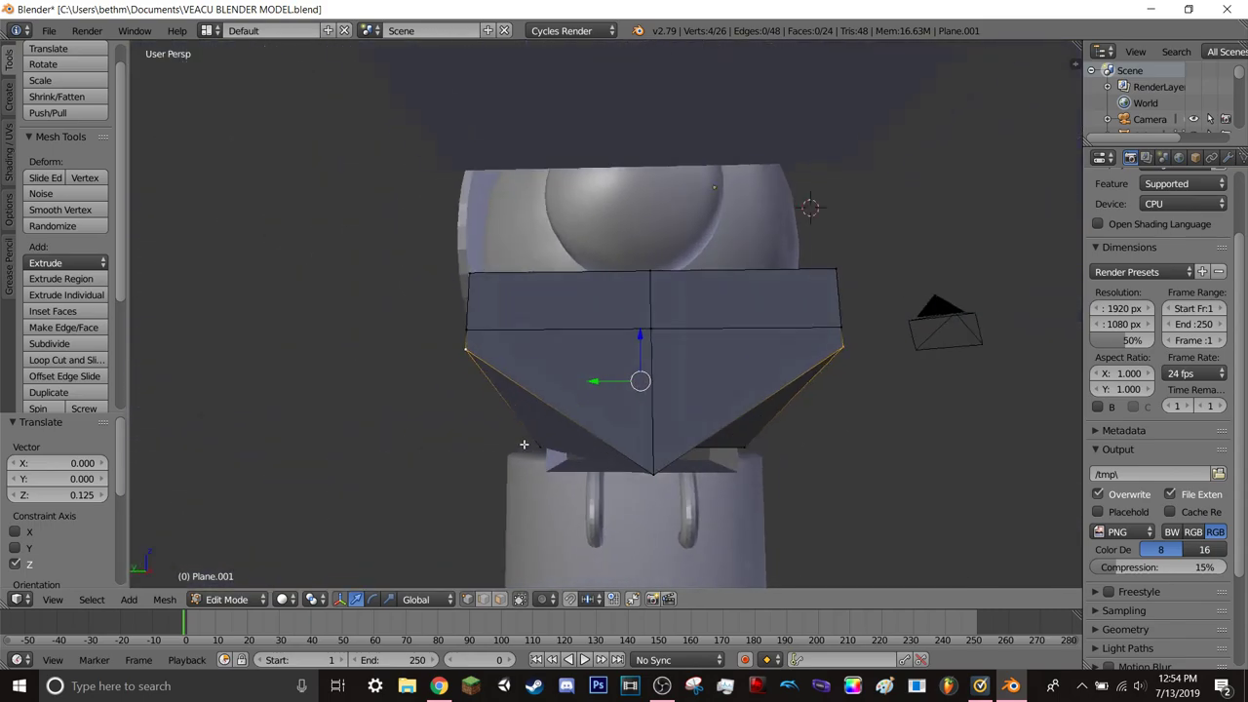
{"action": "right_click", "coordinate": [639, 470]}
{"action": "mouse_move", "coordinate": [639, 470]}
{"action": "middle_mouse_down"}
{"action": "mouse_move", "coordinate": [709, 451]}
{"action": "mouse_move", "coordinate": [512, 477]}
{"action": "middle_mouse_up"}
{"action": "right_click", "coordinate": [454, 432], "text": "shift"}
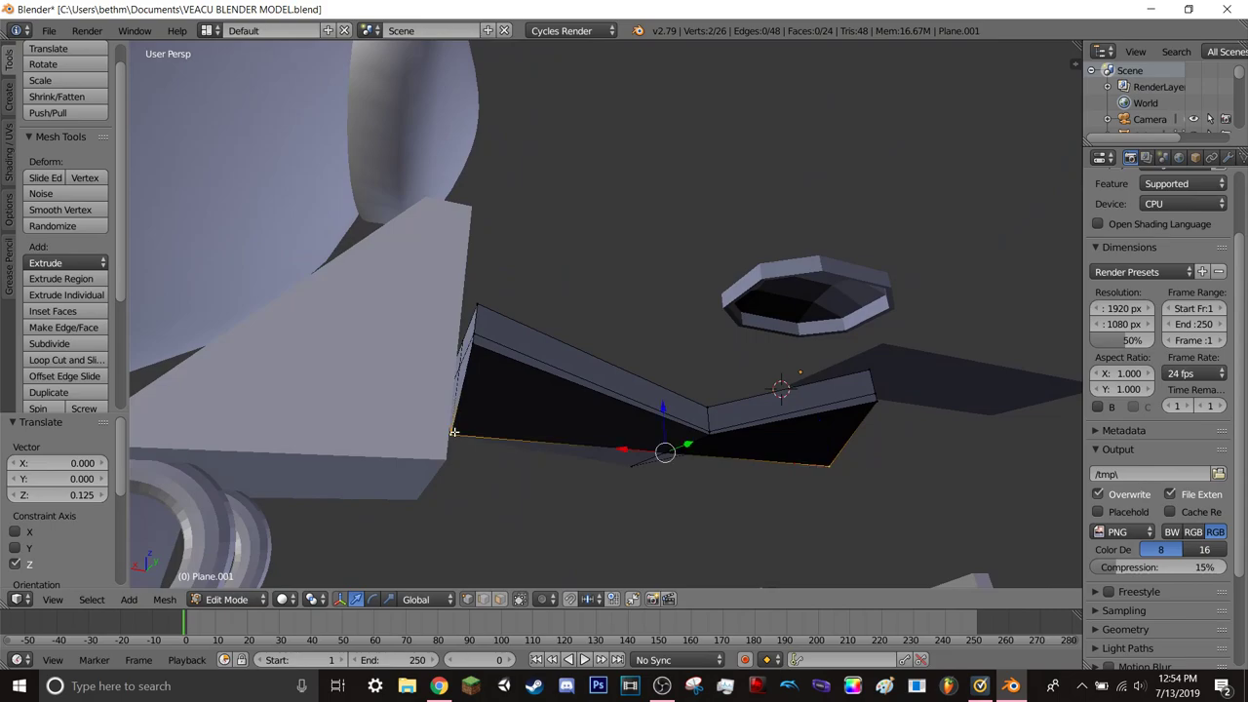
{"action": "left_click_drag", "start_coordinate": [664, 401], "coordinate": [663, 391]}
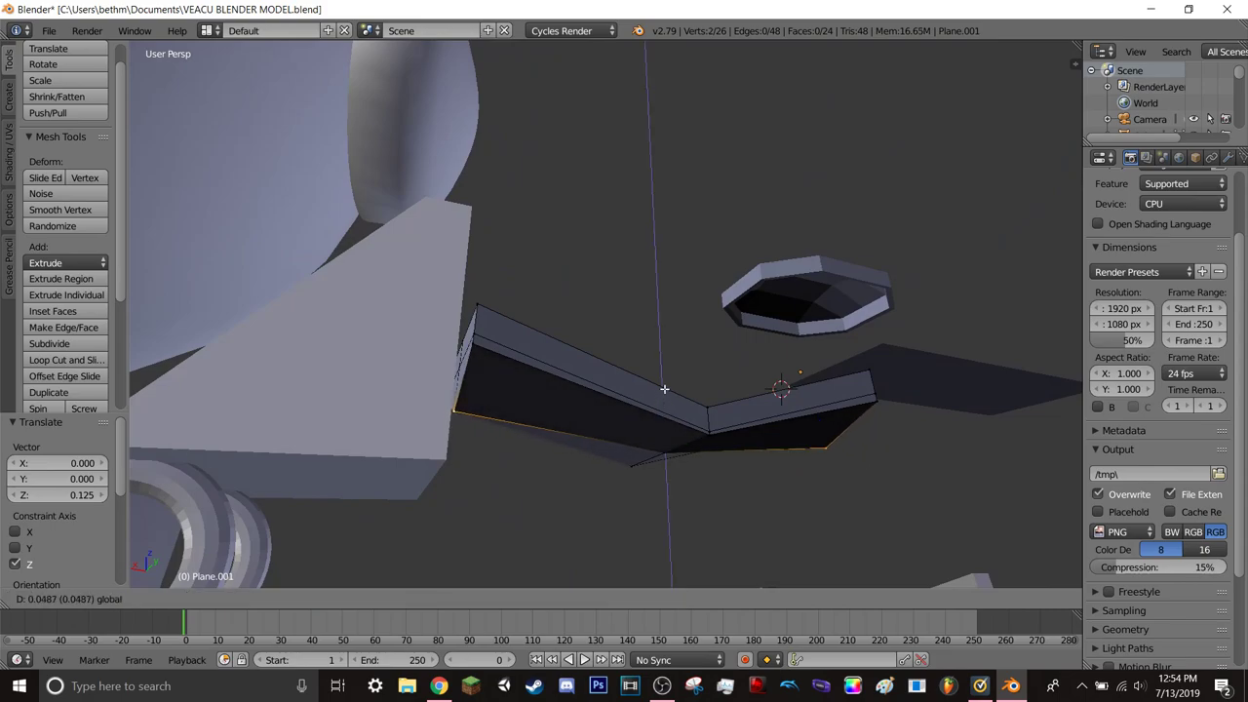
- Adjust another bottom edge along Z and push the lower middle vertex down by 0.039
{"action": "mouse_move", "coordinate": [680, 473]}
{"action": "middle_mouse_down"}
{"action": "mouse_move", "coordinate": [637, 499]}
{"action": "mouse_move", "coordinate": [502, 488]}
{"action": "mouse_move", "coordinate": [546, 444]}
{"action": "middle_mouse_up"}
{"action": "right_click", "coordinate": [564, 426]}
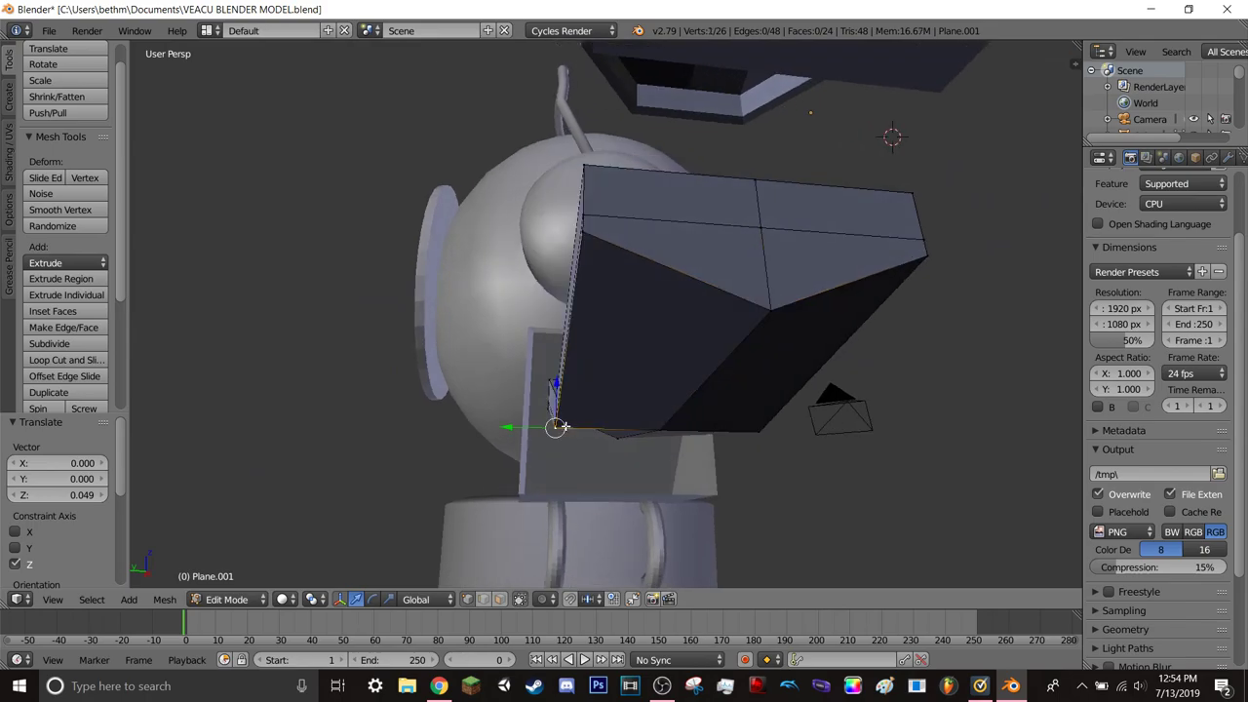
{"action": "right_click", "coordinate": [762, 432], "text": "shift"}
{"action": "middle_click_drag", "start_coordinate": [762, 432], "coordinate": [719, 392]}
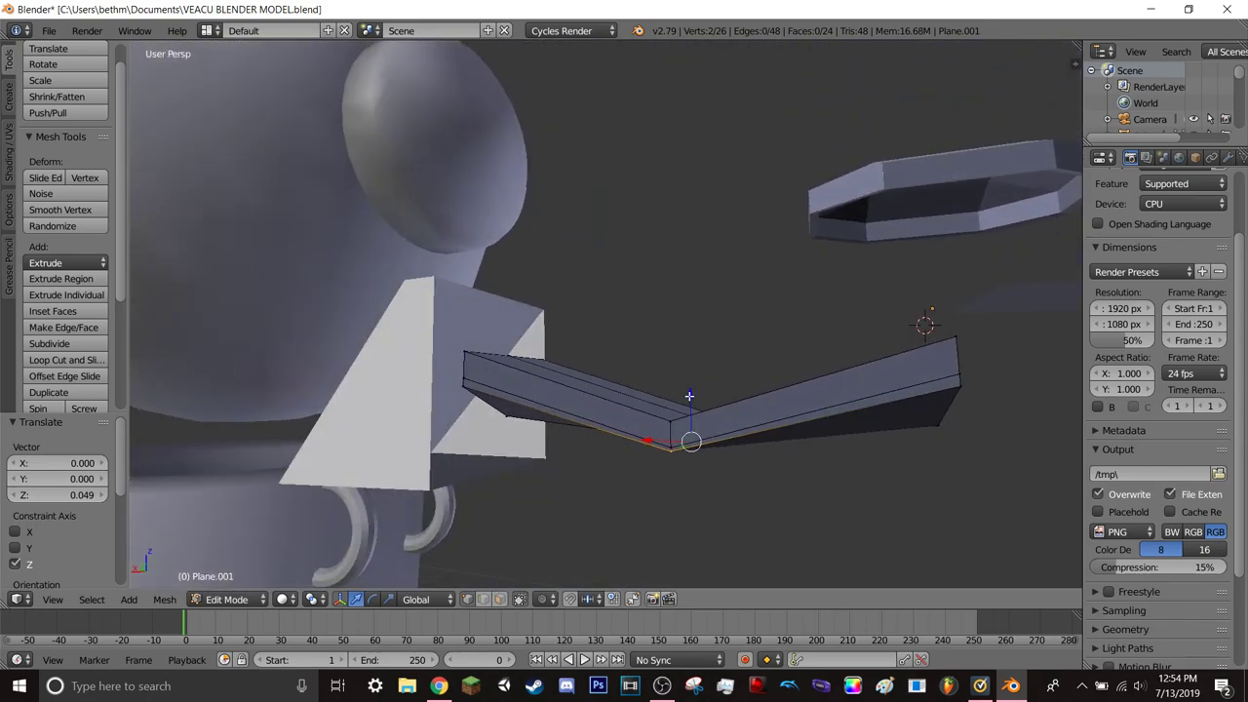
{"action": "mouse_move", "coordinate": [690, 396]}
{"action": "left_mouse_down"}
{"action": "mouse_move", "coordinate": [692, 382]}
{"action": "mouse_move", "coordinate": [701, 431]}
{"action": "left_mouse_up"}
{"action": "right_click", "coordinate": [701, 430]}
{"action": "middle_click_drag", "start_coordinate": [701, 430], "coordinate": [696, 438]}
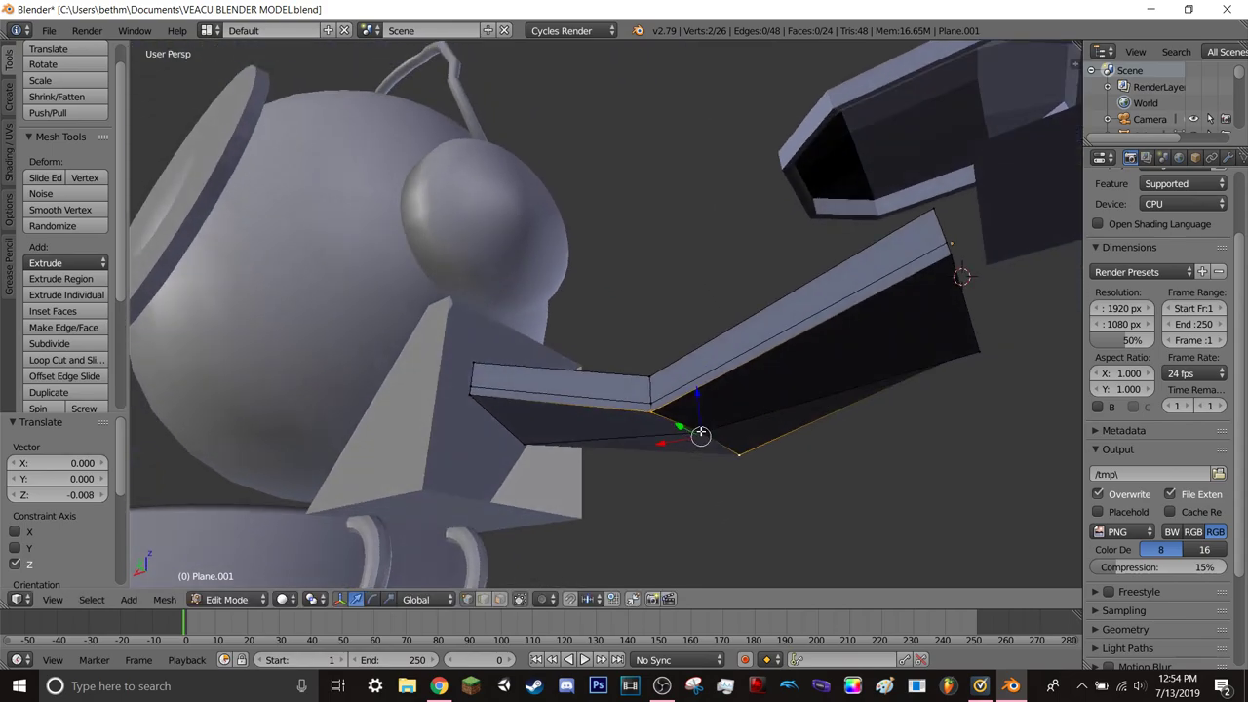
{"action": "left_click_drag", "start_coordinate": [698, 398], "coordinate": [702, 446]}
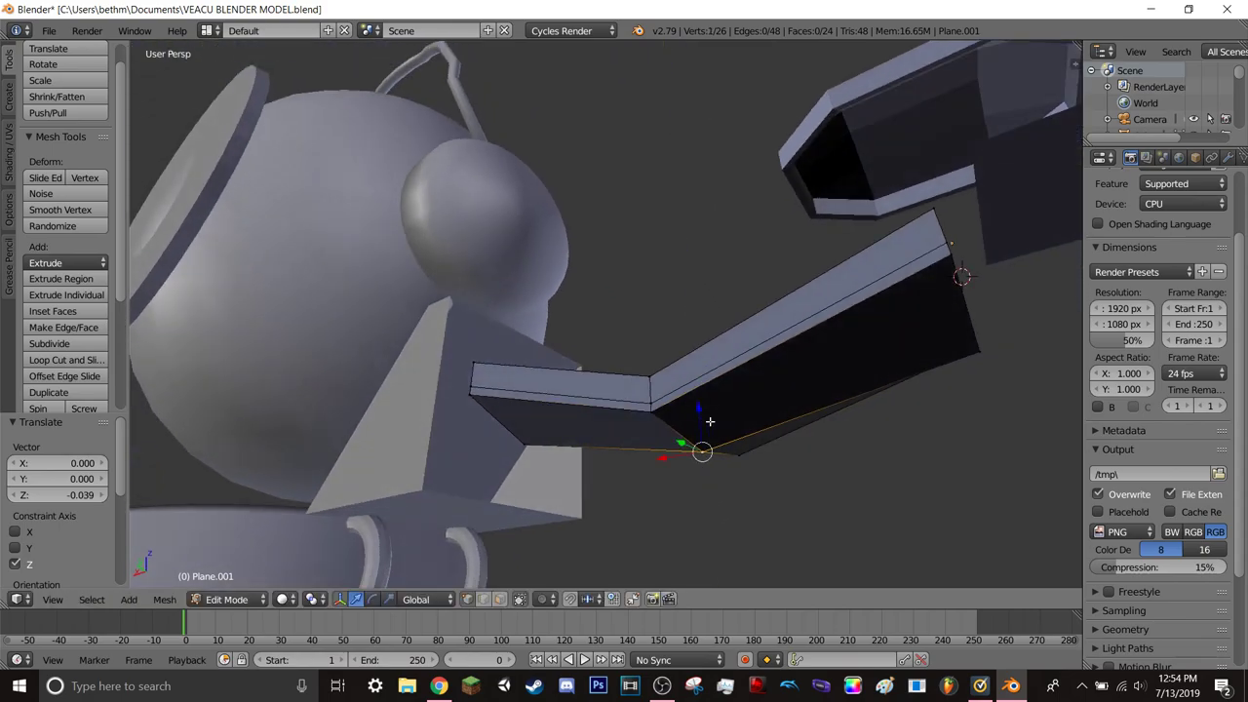
{"action": "mouse_move", "coordinate": [702, 445]}
{"action": "middle_mouse_down"}
{"action": "mouse_move", "coordinate": [813, 466]}
{"action": "mouse_move", "coordinate": [668, 466]}
{"action": "mouse_move", "coordinate": [784, 468]}
{"action": "mouse_move", "coordinate": [750, 473]}
{"action": "mouse_move", "coordinate": [715, 427]}
{"action": "mouse_move", "coordinate": [707, 447]}
{"action": "middle_mouse_up"}
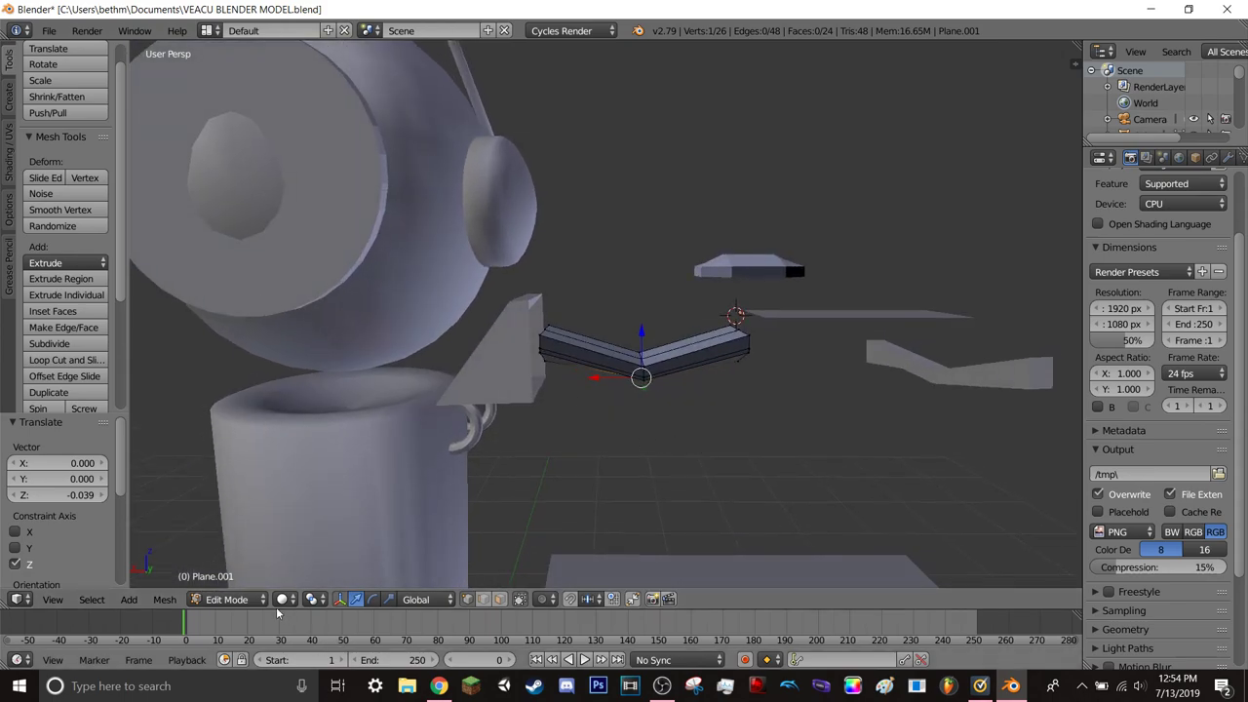
{"action": "left_click", "coordinate": [232, 599]}
- Return to Object Mode and lower the zig-zag arm piece slightly along Z
{"action": "left_click", "coordinate": [254, 582]}
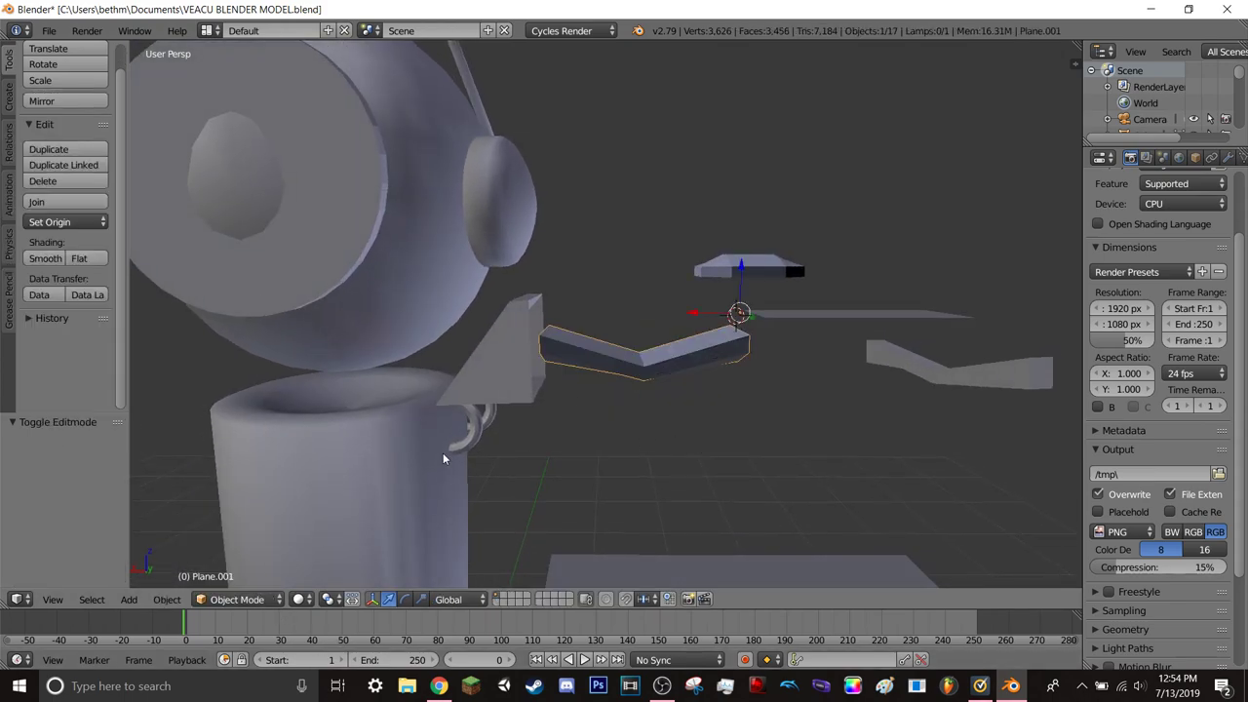
{"action": "middle_click_drag", "start_coordinate": [636, 428], "coordinate": [638, 400]}
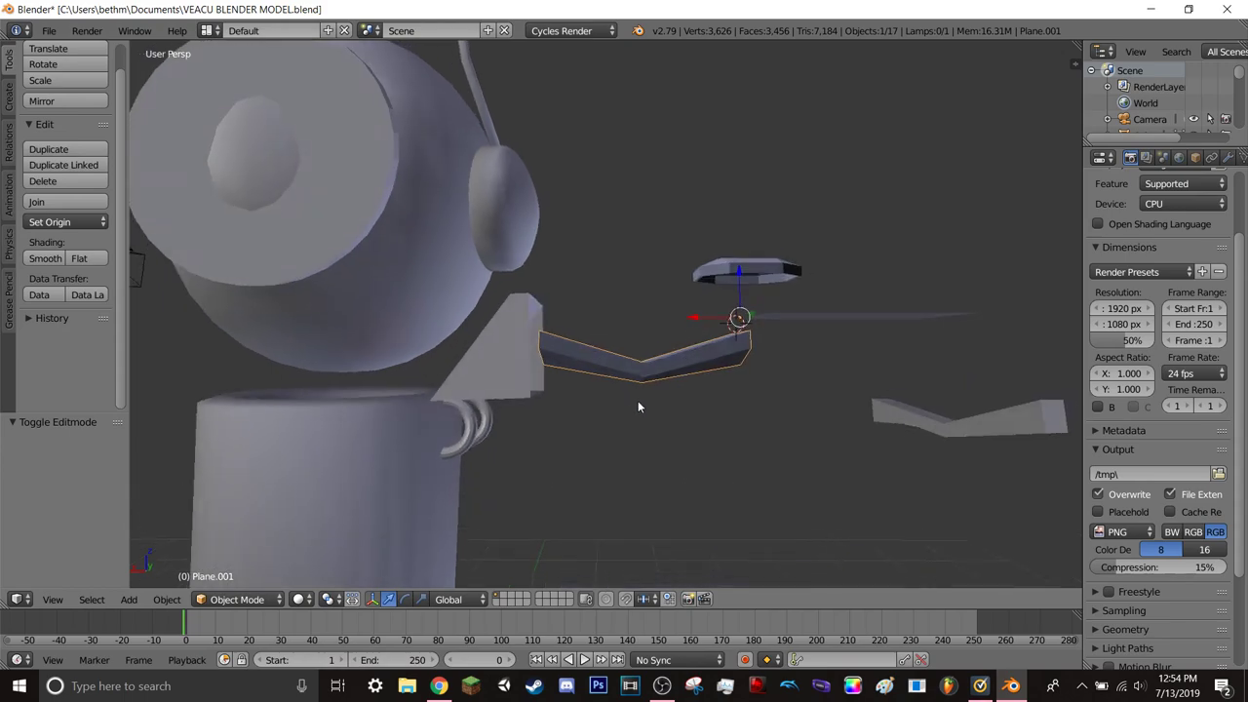
{"action": "key", "text": "g"}
{"action": "key", "text": "z"}
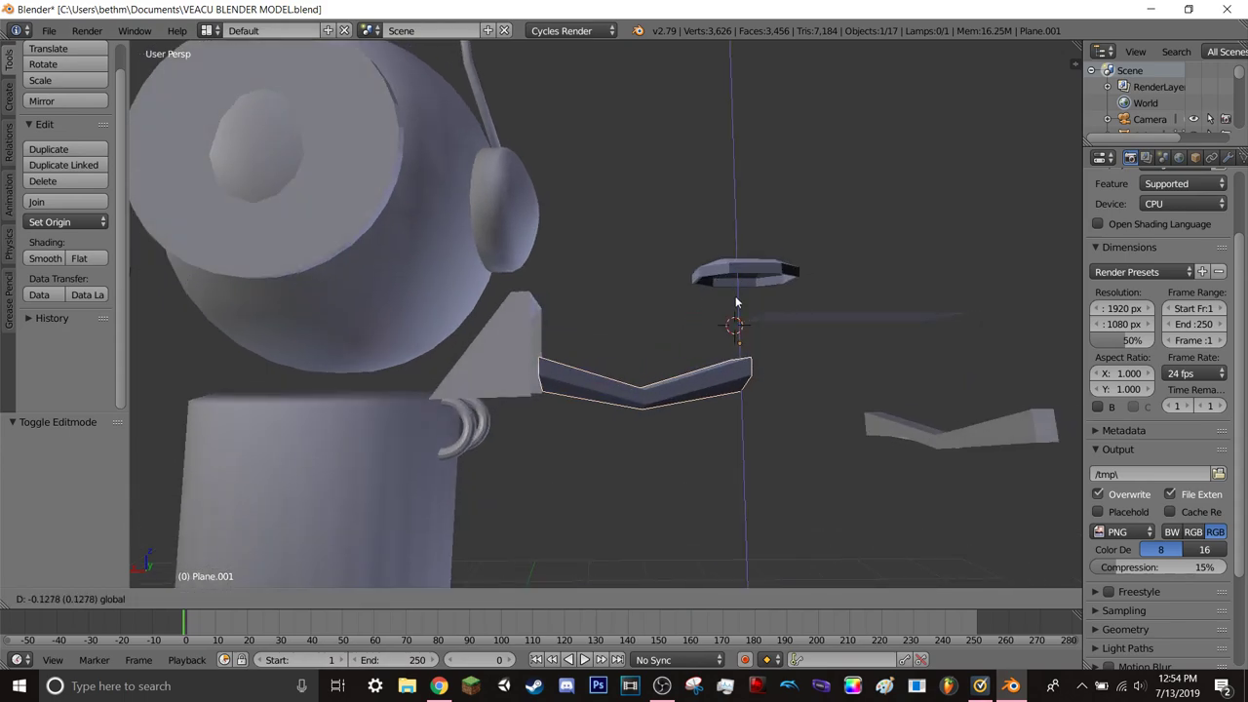
{"action": "left_click", "coordinate": [734, 289]}
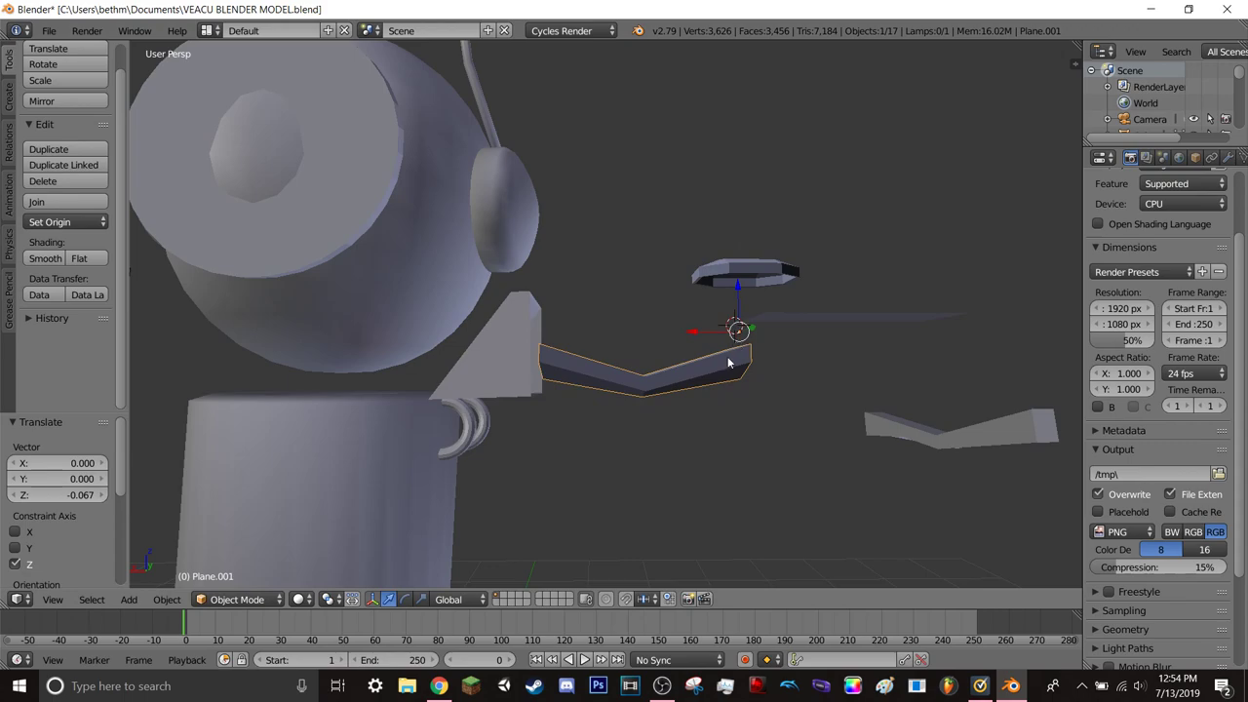
- Copy and paste the arm piece, raising the copy 0.254 along Z above the original
{"action": "key", "text": "ctrl+c"}
{"action": "key", "text": "ctrl+v"}
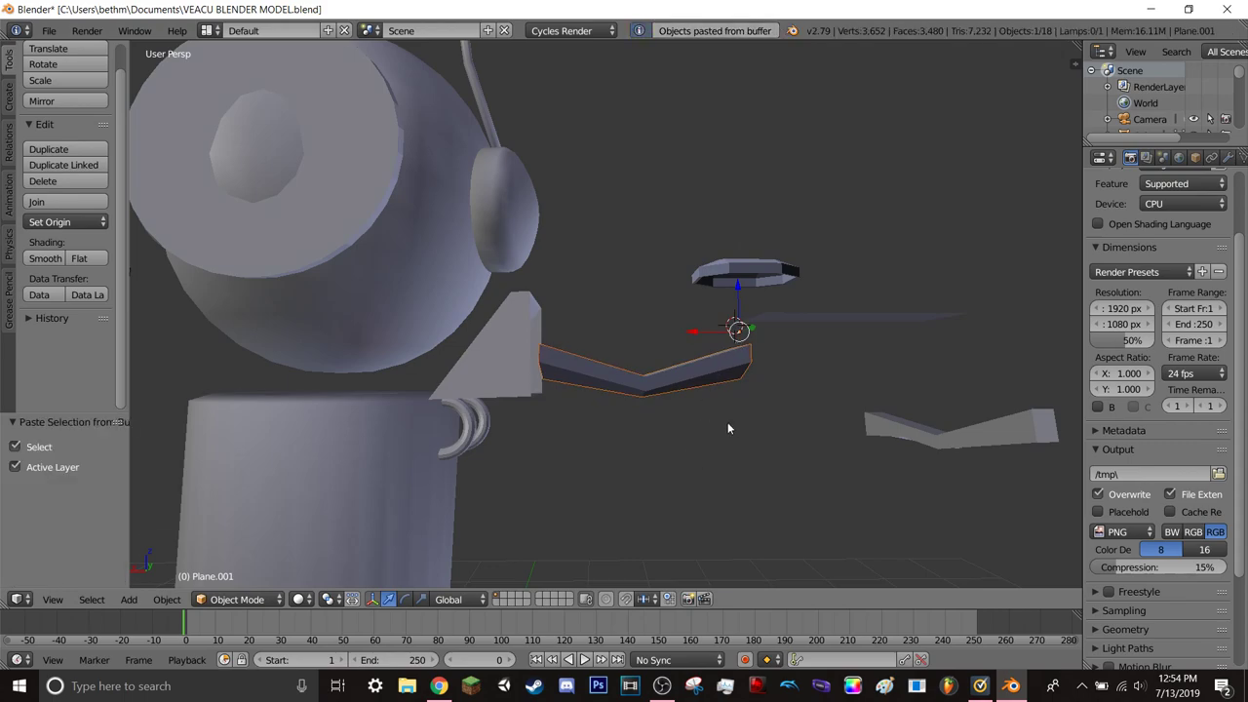
{"action": "middle_click_drag", "start_coordinate": [727, 422], "coordinate": [724, 437]}
{"action": "key", "text": "g"}
{"action": "key", "text": "z"}
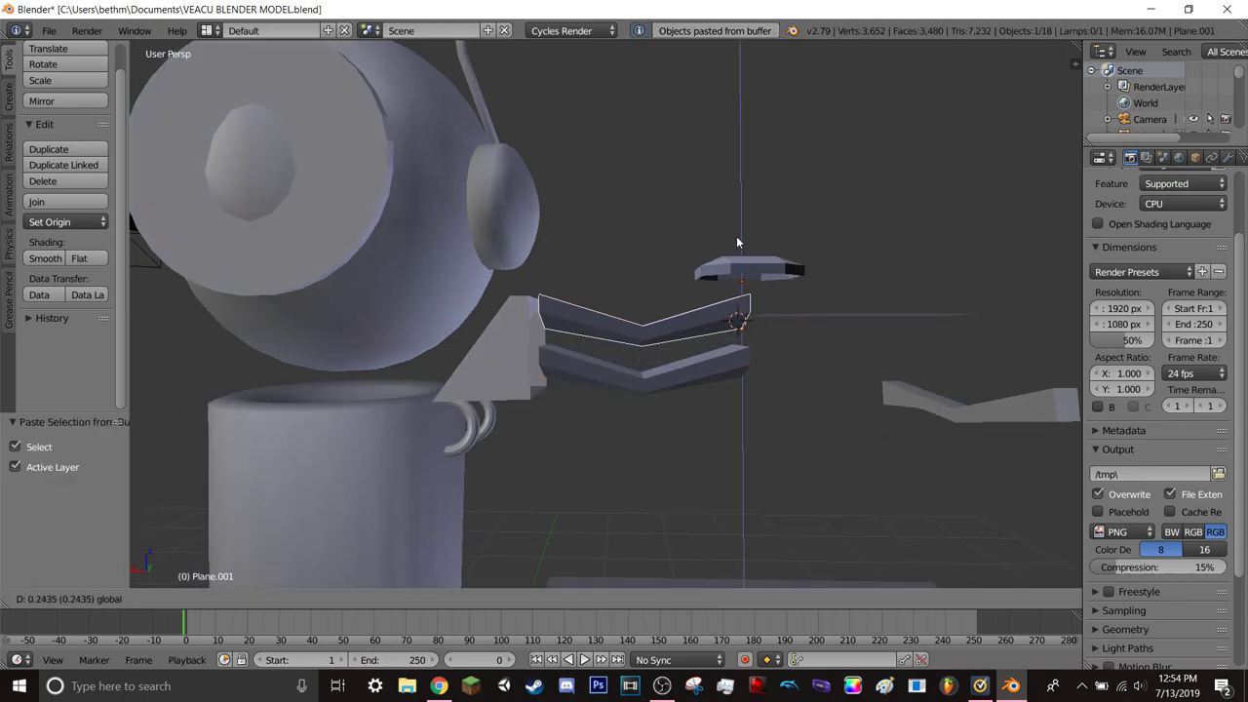
{"action": "left_click", "coordinate": [736, 234]}
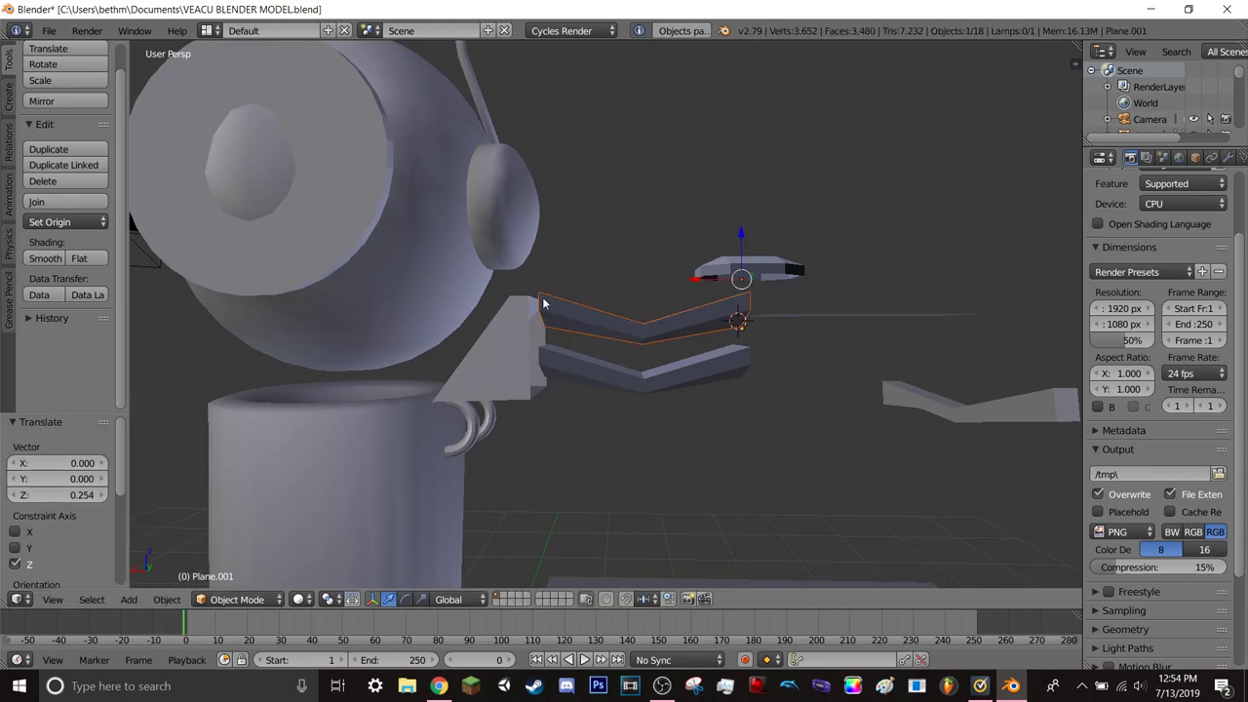
- Start a Mirror on the copy, then cancel without flipping it
{"action": "left_click", "coordinate": [52, 102]}
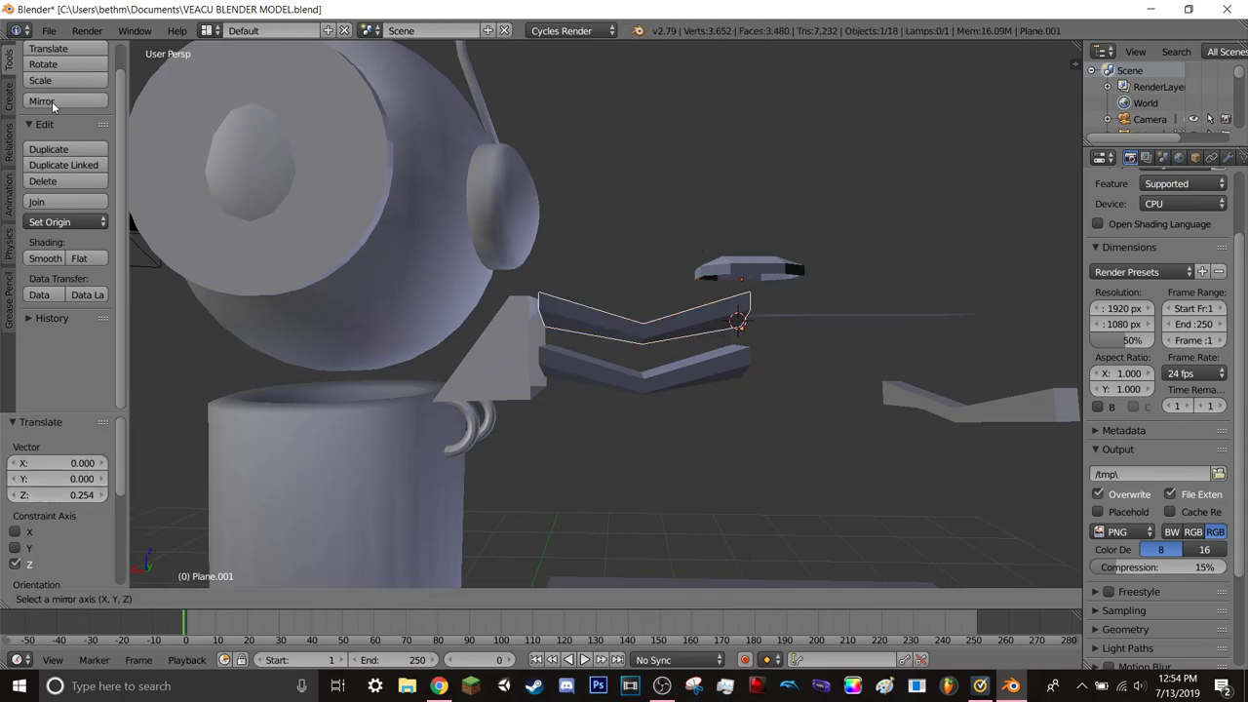
{"action": "left_click", "coordinate": [51, 101]}
{"action": "left_click", "coordinate": [50, 102]}
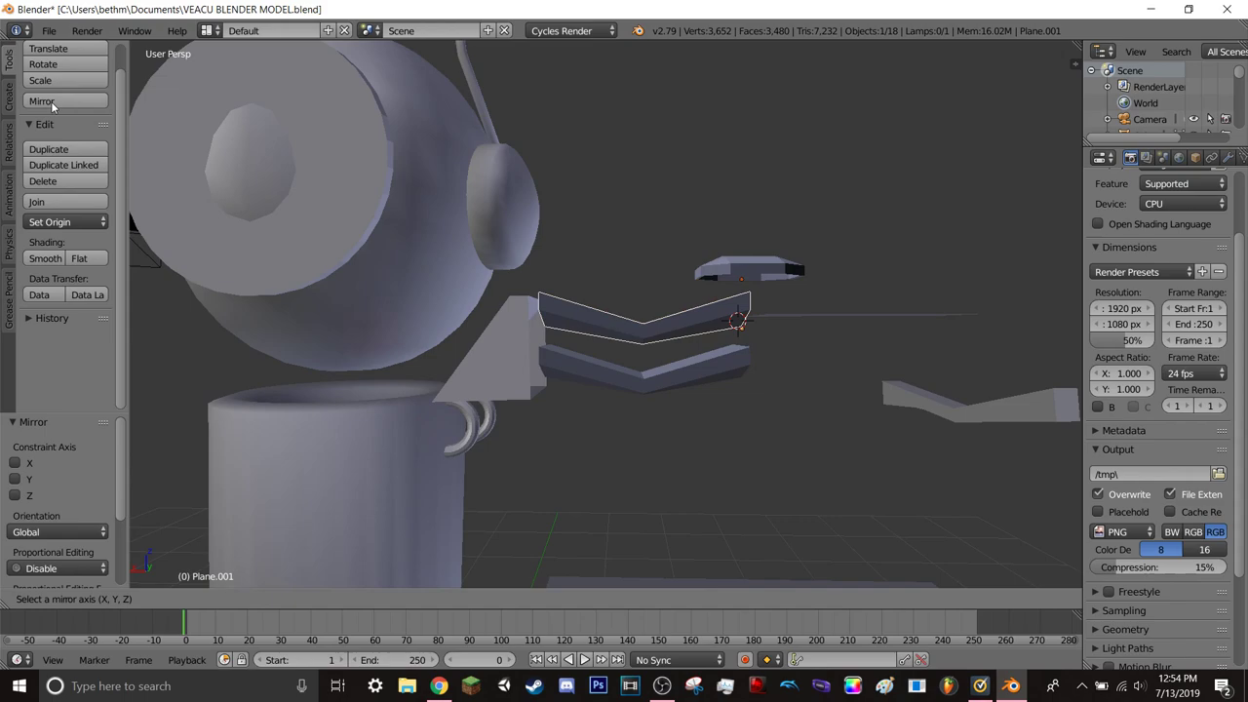
{"action": "left_click", "coordinate": [115, 149]}
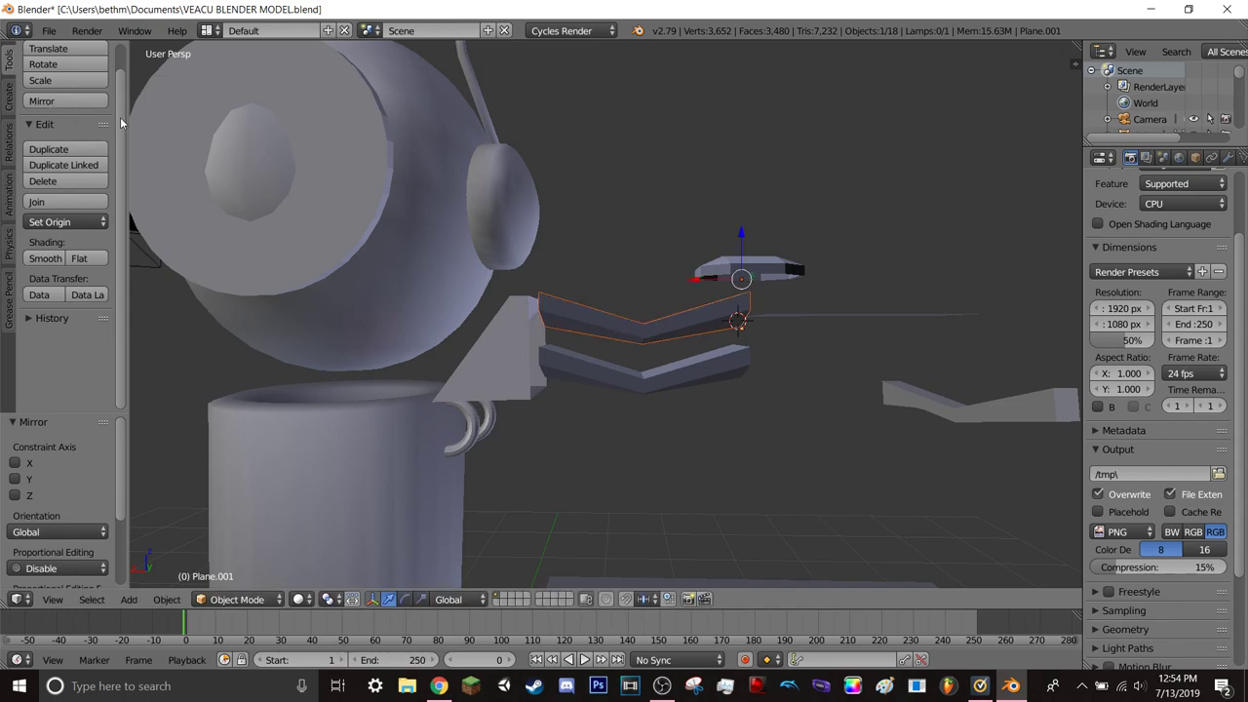
{"action": "middle_click_drag", "start_coordinate": [849, 314], "coordinate": [844, 312]}
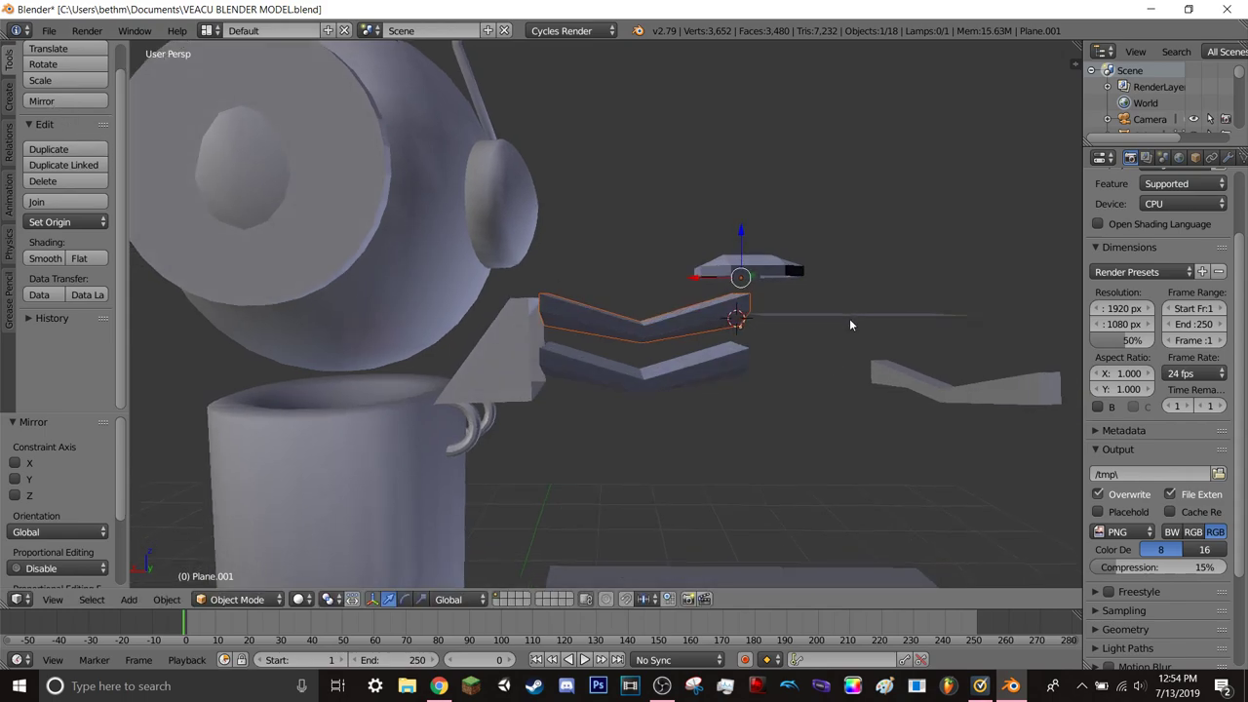
- Rotate the copy about 176°, slide it along X, tilt it 3.38°, and drop it onto the original
{"action": "key", "text": "r"}
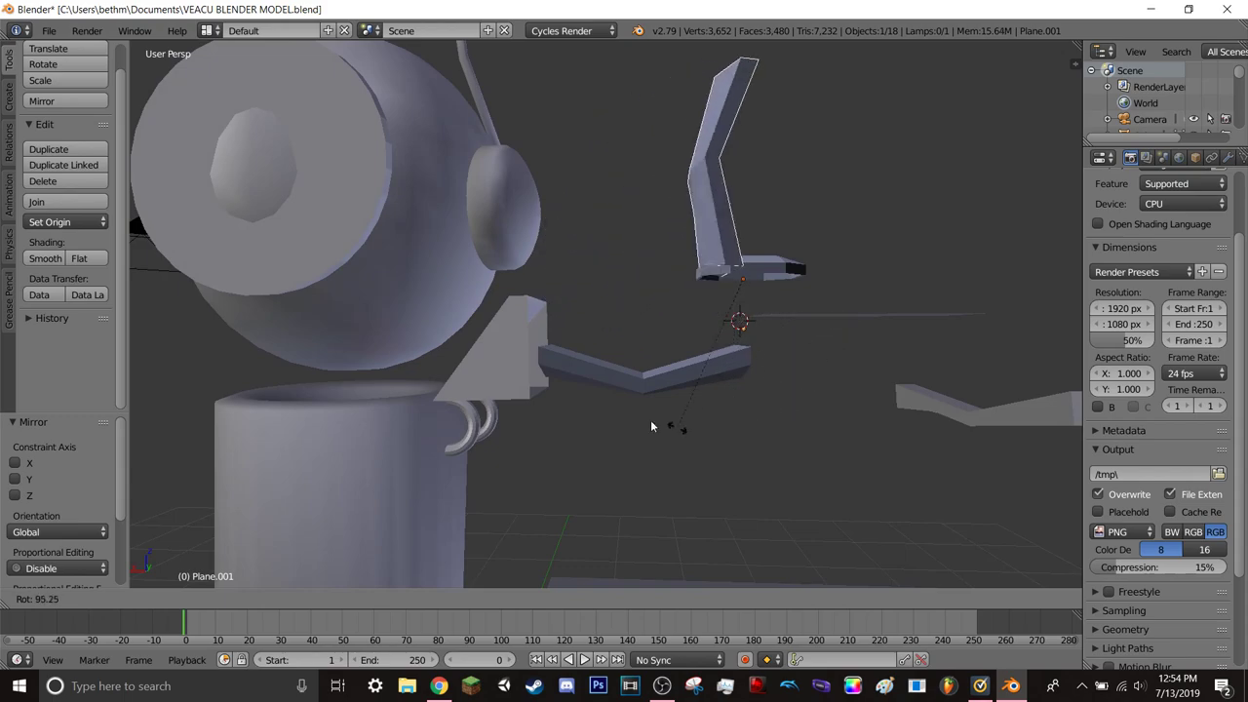
{"action": "left_click", "coordinate": [475, 217]}
{"action": "mouse_move", "coordinate": [705, 279]}
{"action": "left_mouse_down"}
{"action": "mouse_move", "coordinate": [496, 261]}
{"action": "mouse_move", "coordinate": [535, 250]}
{"action": "left_mouse_up"}
{"action": "key", "text": "r"}
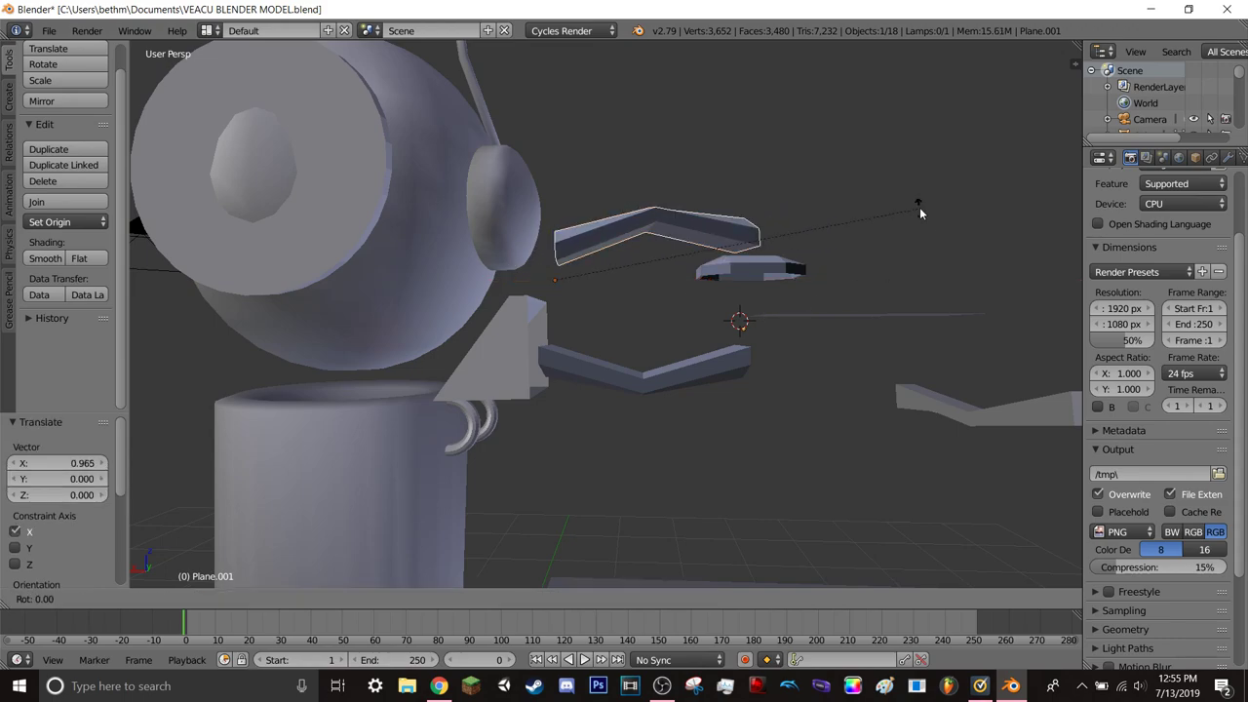
{"action": "left_click", "coordinate": [908, 240]}
{"action": "key", "text": "g"}
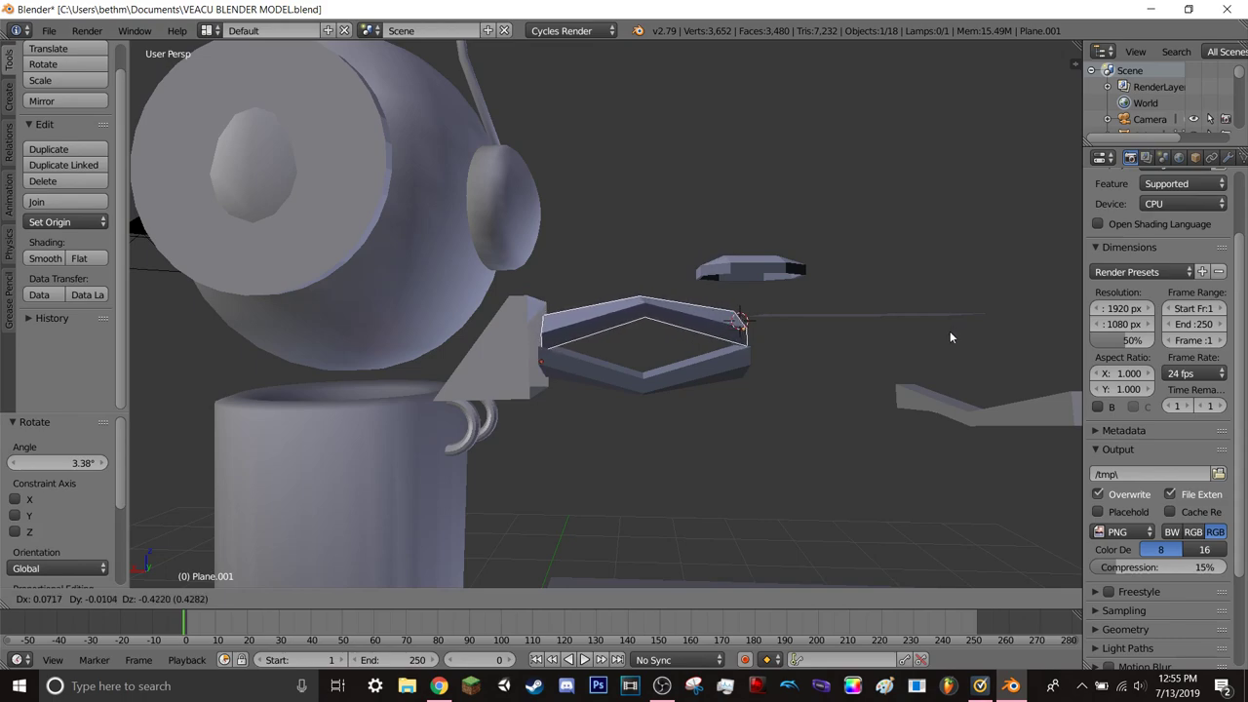
{"action": "left_click", "coordinate": [950, 331]}
- Fine-tune the copy's rotation by 1.2°, 2.48° and -0.912°, checking the diamond fit from several angles
{"action": "key", "text": "r"}
{"action": "left_click", "coordinate": [953, 341]}
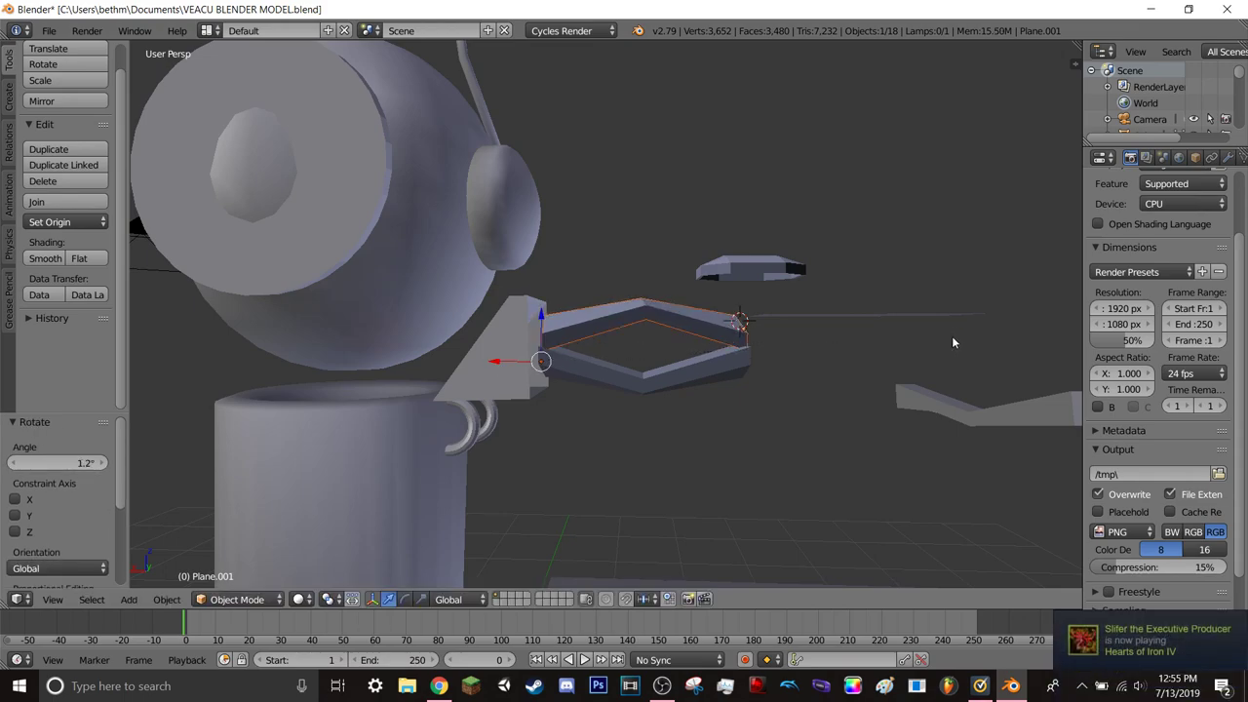
{"action": "middle_click_drag", "start_coordinate": [949, 335], "coordinate": [799, 336]}
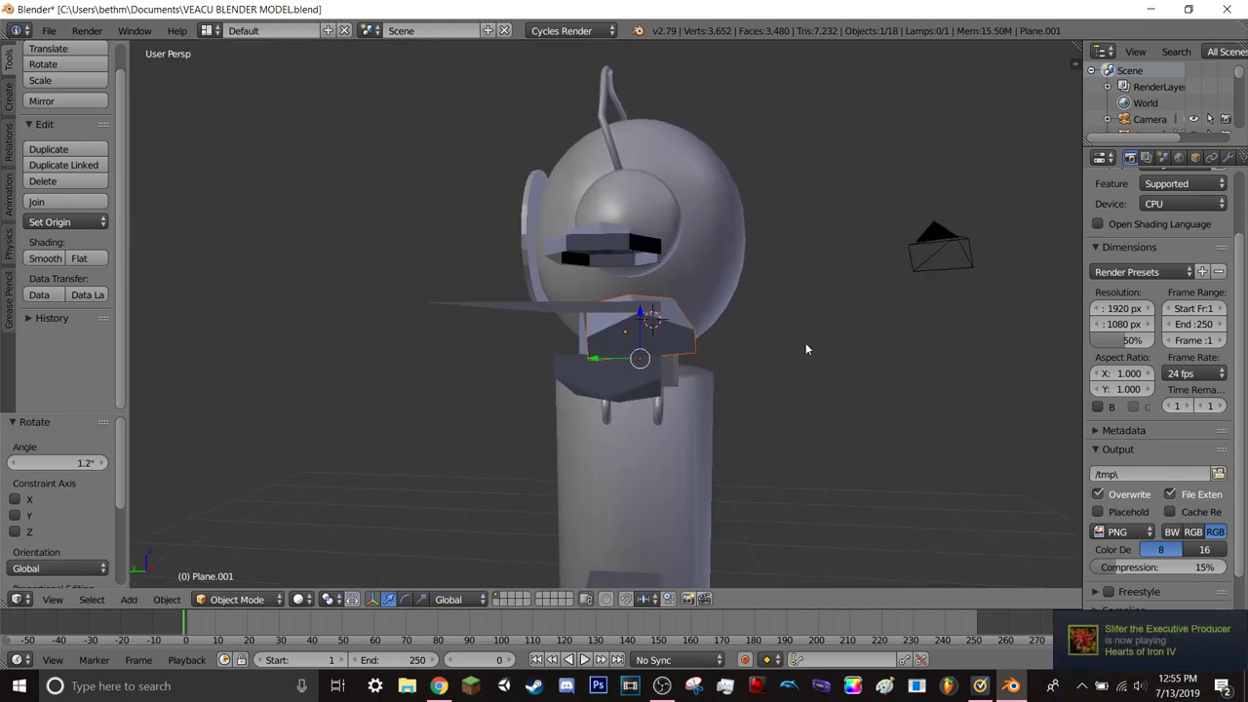
{"action": "key", "text": "r"}
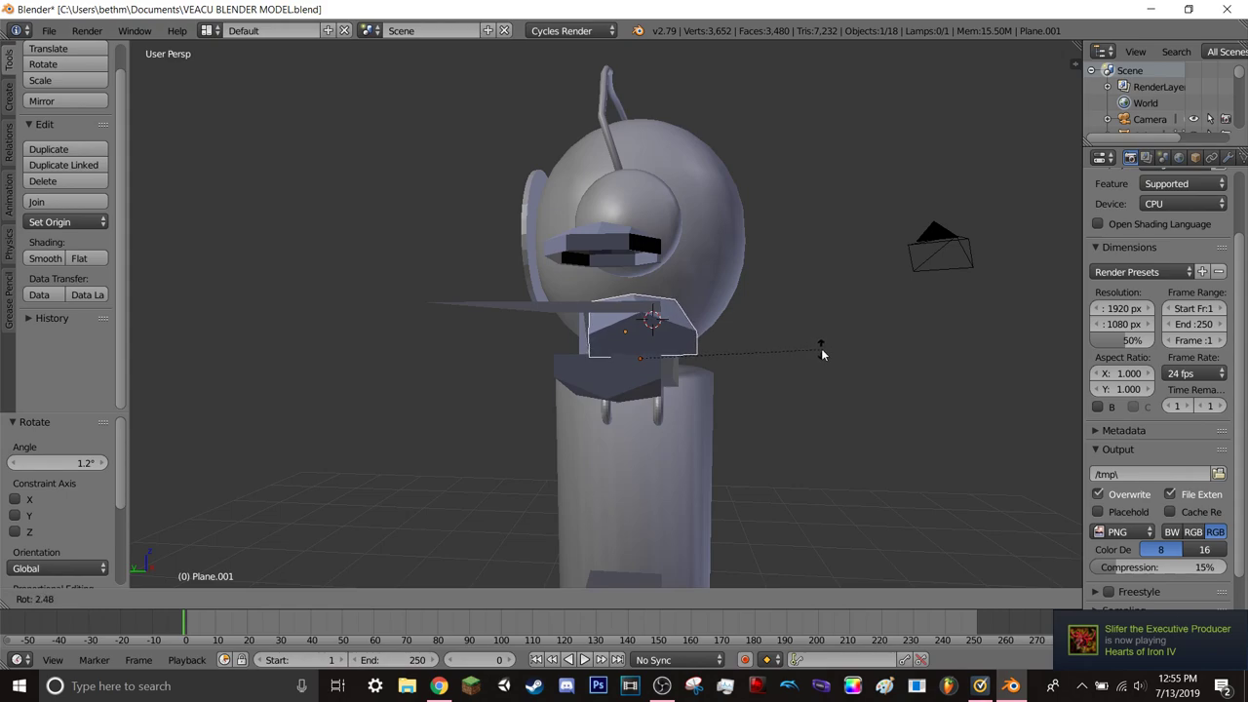
{"action": "left_click", "coordinate": [822, 354]}
{"action": "middle_click_drag", "start_coordinate": [824, 348], "coordinate": [894, 327]}
{"action": "key", "text": "r"}
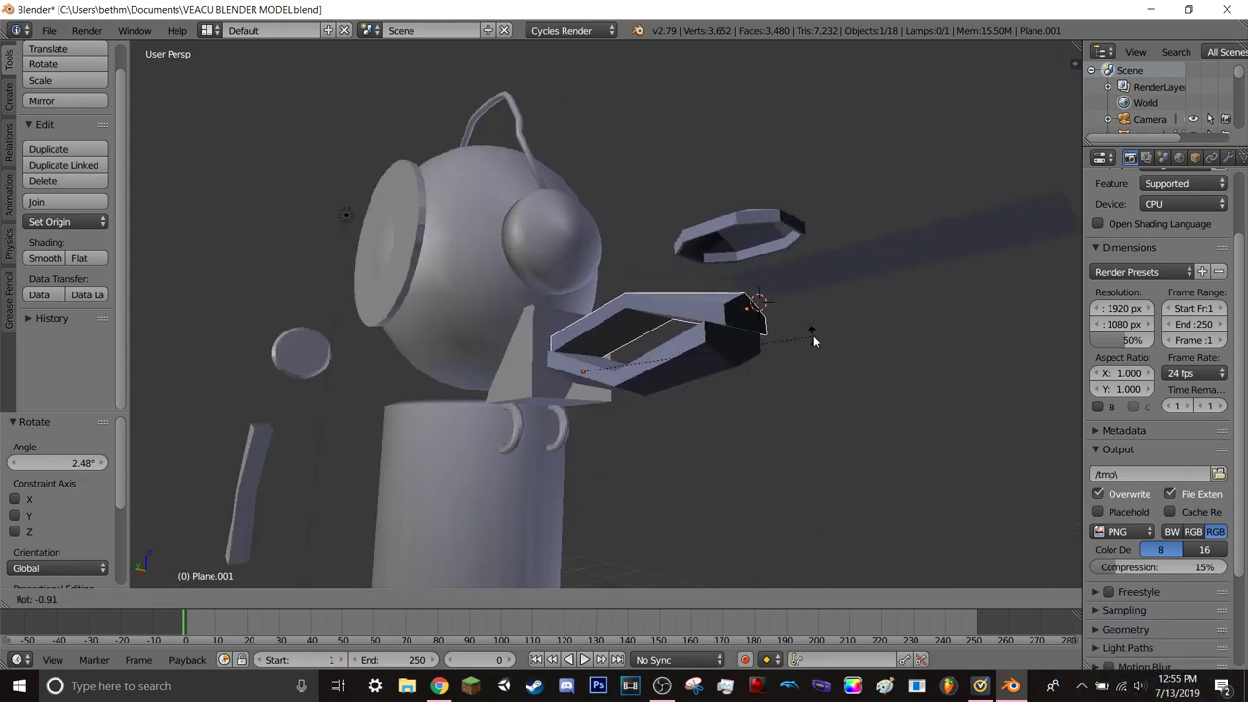
{"action": "left_click", "coordinate": [813, 335]}
{"action": "middle_click_drag", "start_coordinate": [815, 349], "coordinate": [723, 378]}
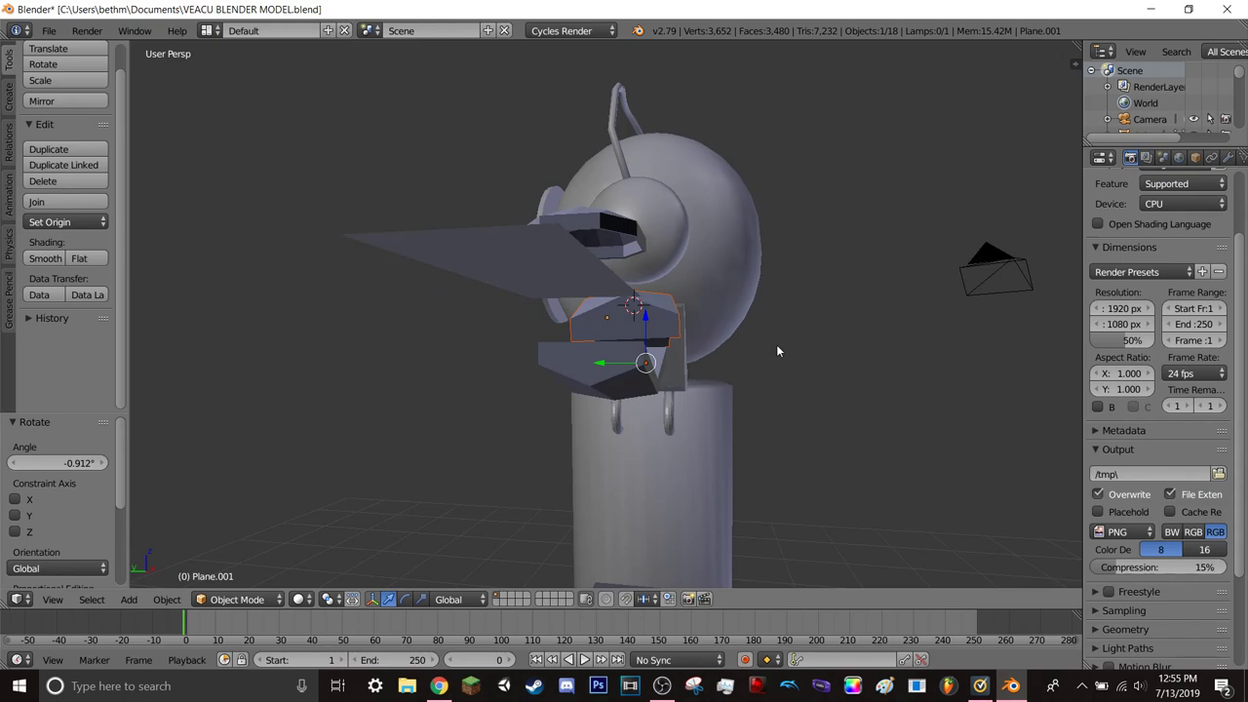
{"action": "middle_click_drag", "start_coordinate": [777, 348], "coordinate": [791, 364]}
{"action": "scroll", "coordinate": [785, 353], "scroll_direction": "up", "scroll_amount": 1}
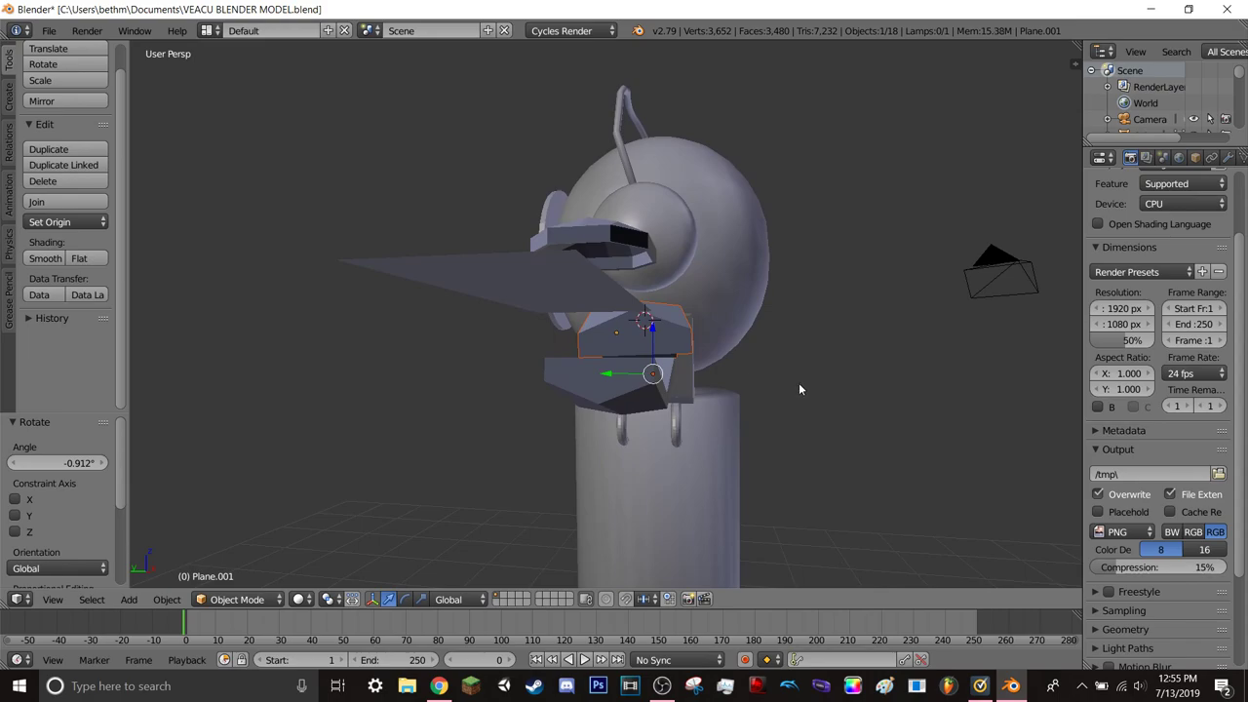
{"action": "middle_click_drag", "start_coordinate": [799, 383], "coordinate": [797, 381]}
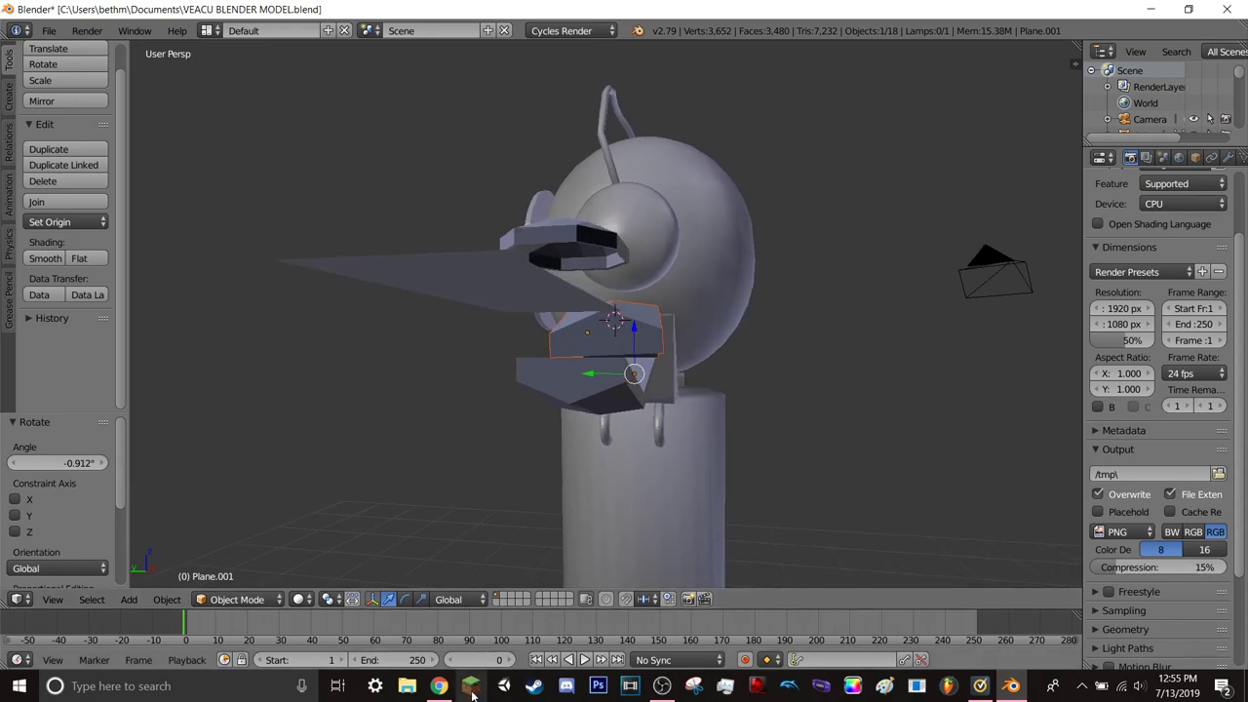
- Search Google for 'rotate camera in blender', then refine the query by adding 'angle'
{"action": "left_click", "coordinate": [439, 686]}
{"action": "mouse_move", "coordinate": [315, 117]}
{"action": "left_mouse_down"}
{"action": "mouse_move", "coordinate": [111, 137]}
{"action": "mouse_move", "coordinate": [179, 139]}
{"action": "left_mouse_up"}
{"action": "type", "text": "rota"}
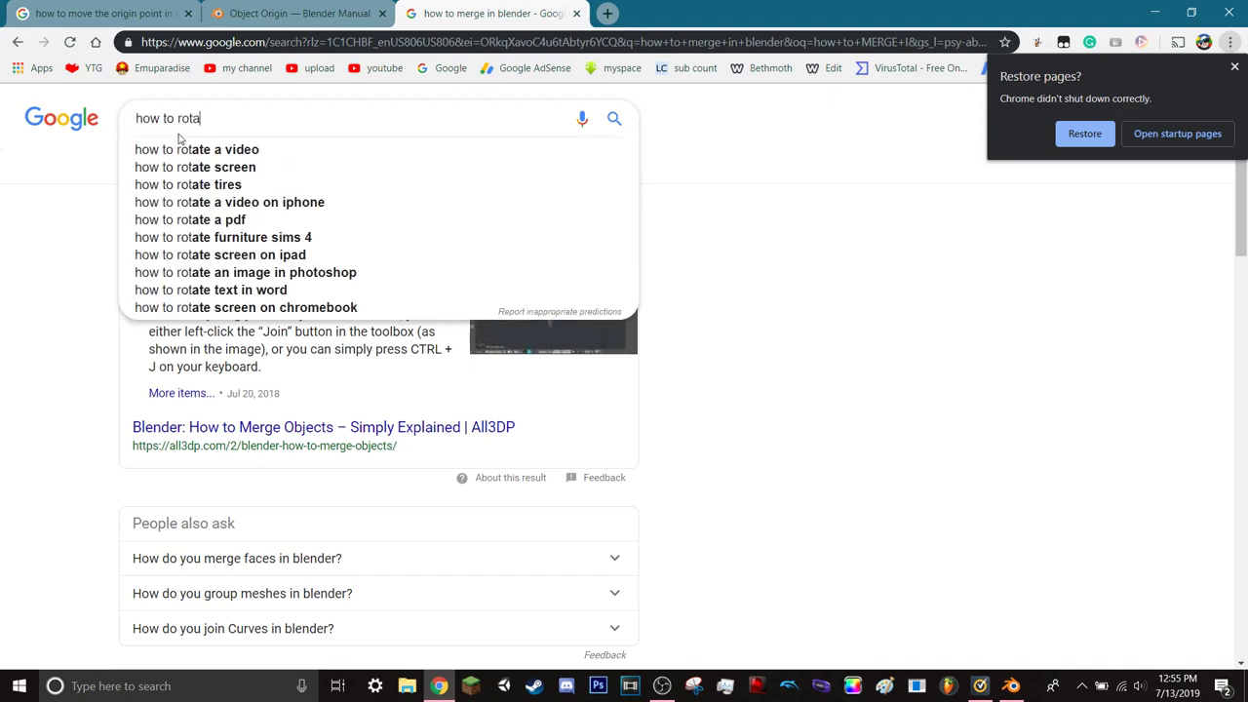
{"action": "type", "text": "te camer"}
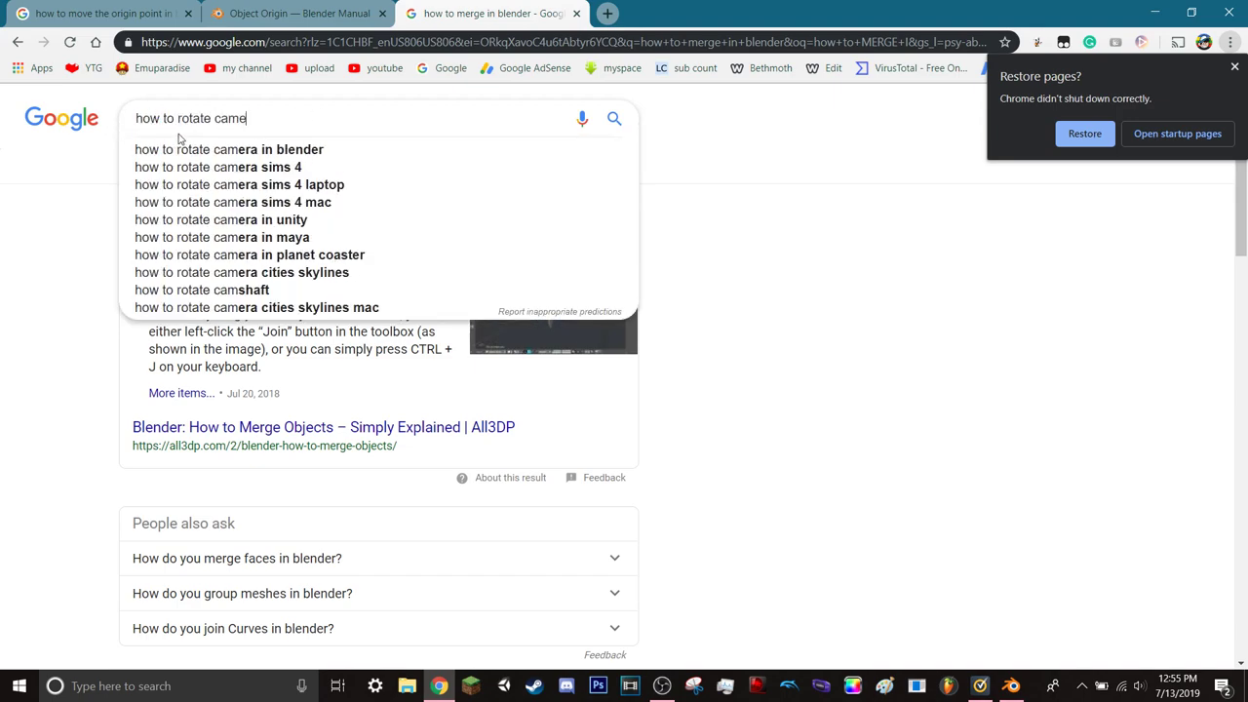
{"action": "type", "text": "a in blender"}
{"action": "key", "text": "Return"}
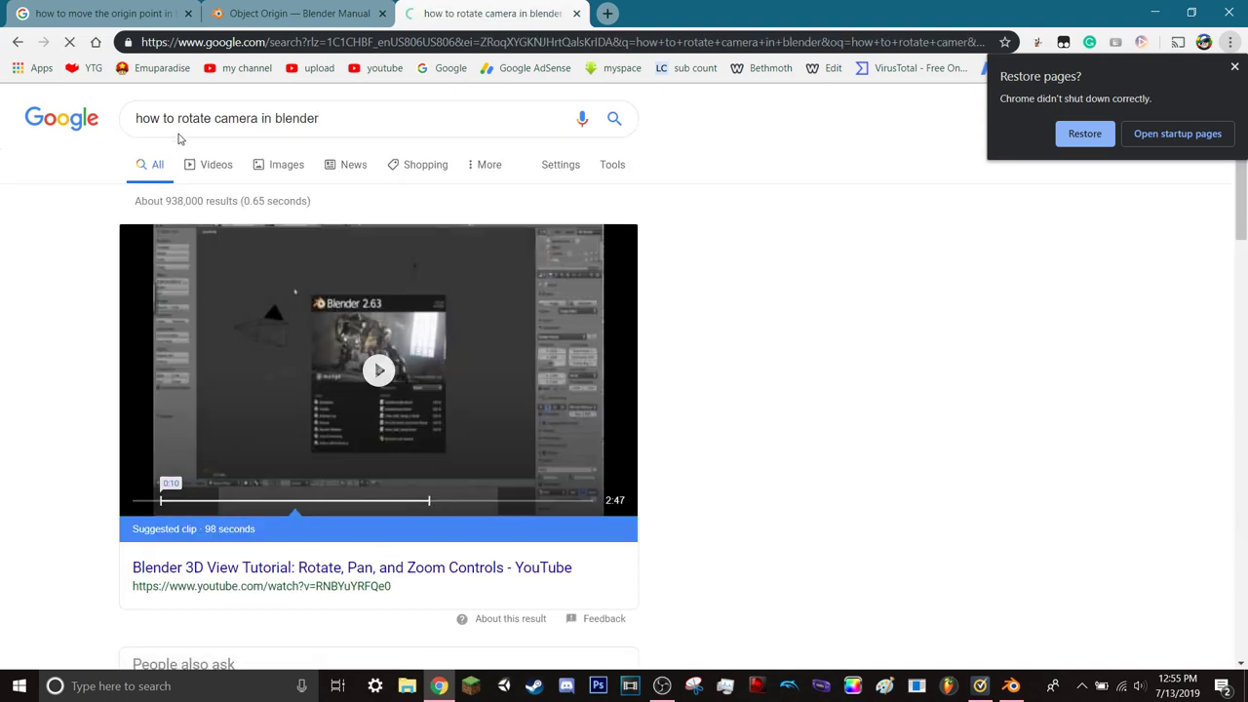
{"action": "left_click", "coordinate": [342, 119]}
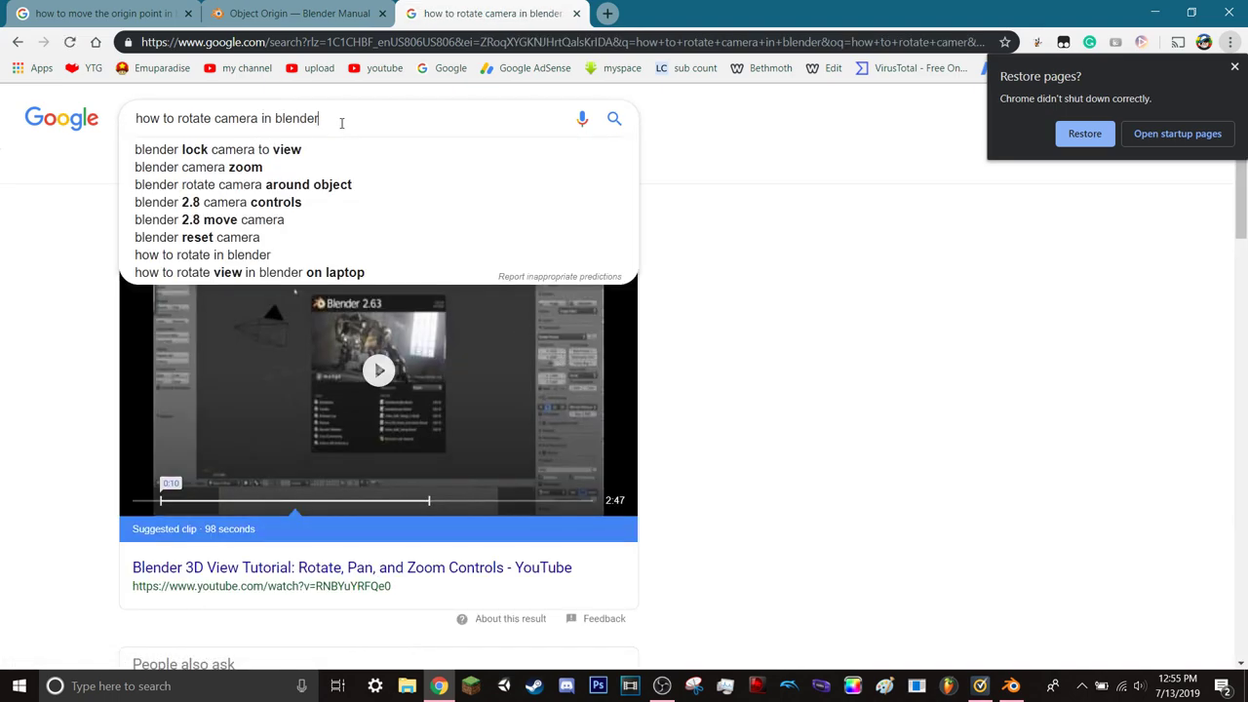
{"action": "type", "text": "  angle"}
{"action": "key", "text": "Return"}
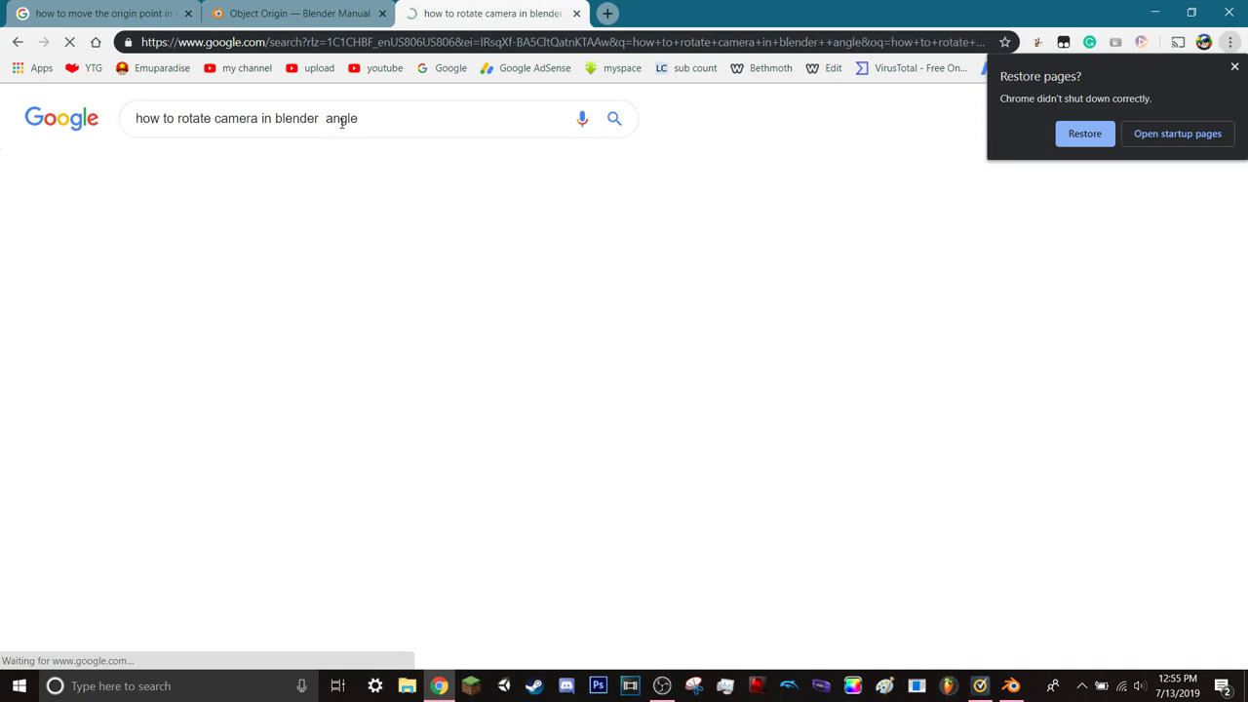
- Expand, then collapse, the People also ask answer on rotating the Blender camera
{"action": "scroll", "coordinate": [382, 390], "scroll_direction": "down", "scroll_amount": 1}
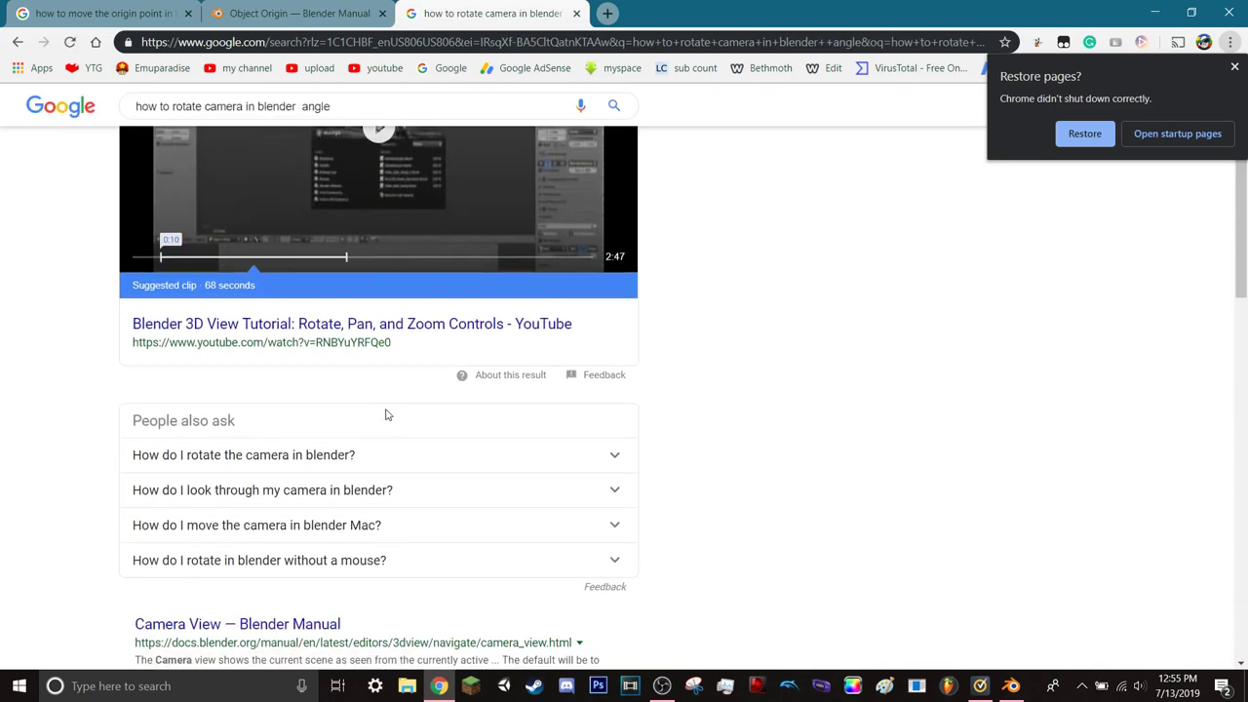
{"action": "scroll", "coordinate": [397, 449], "scroll_direction": "down", "scroll_amount": 1}
{"action": "left_click", "coordinate": [380, 381]}
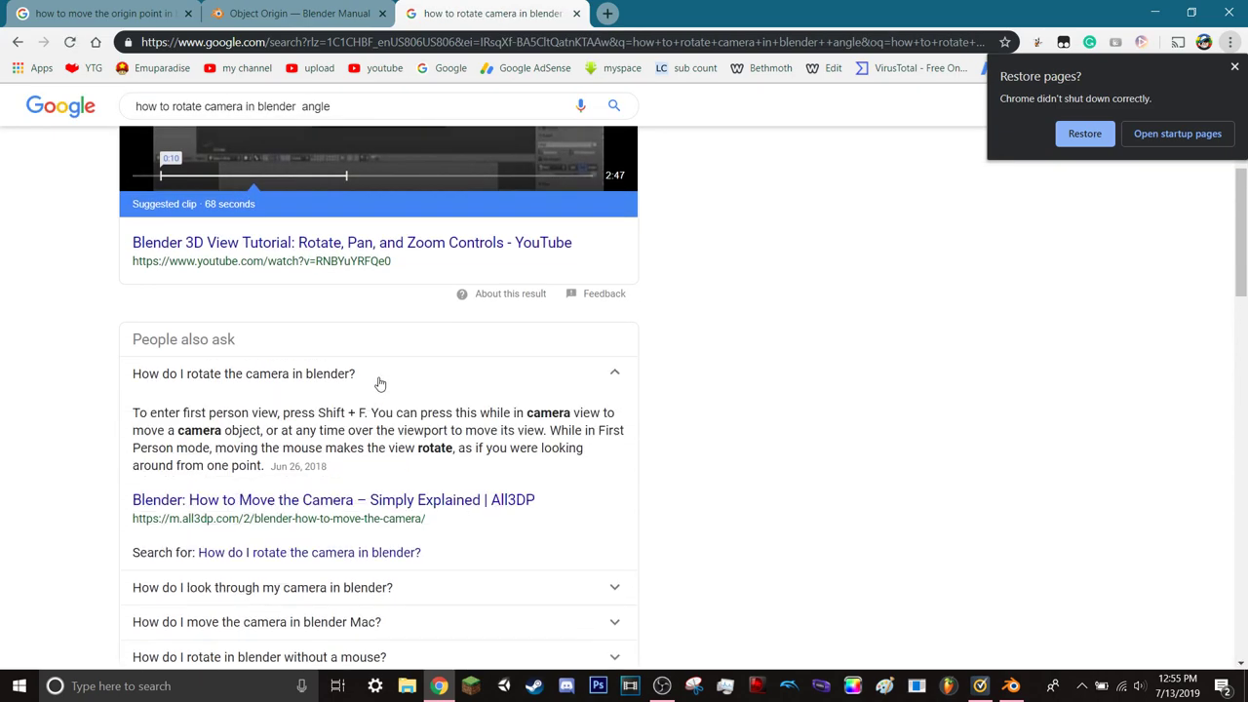
{"action": "left_click", "coordinate": [381, 383]}
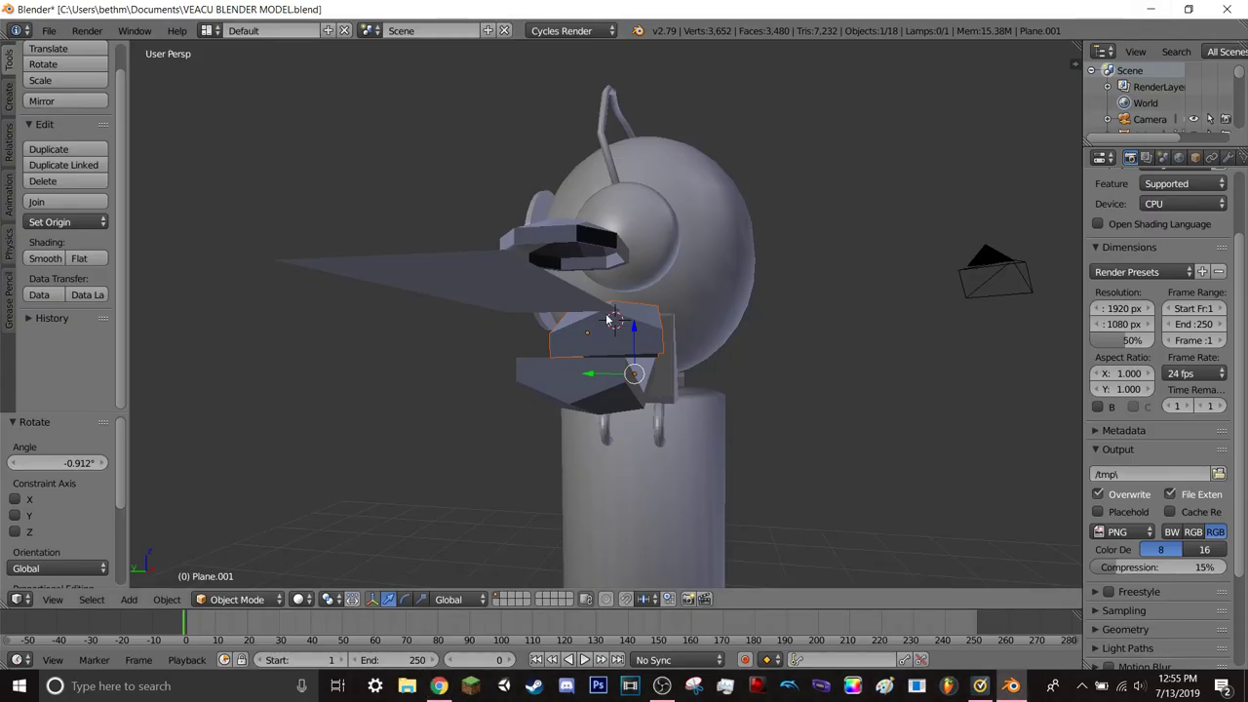
- Fly around the model with walk navigation, moving in to the mouth piece and back out
{"action": "key", "text": "shift+f"}
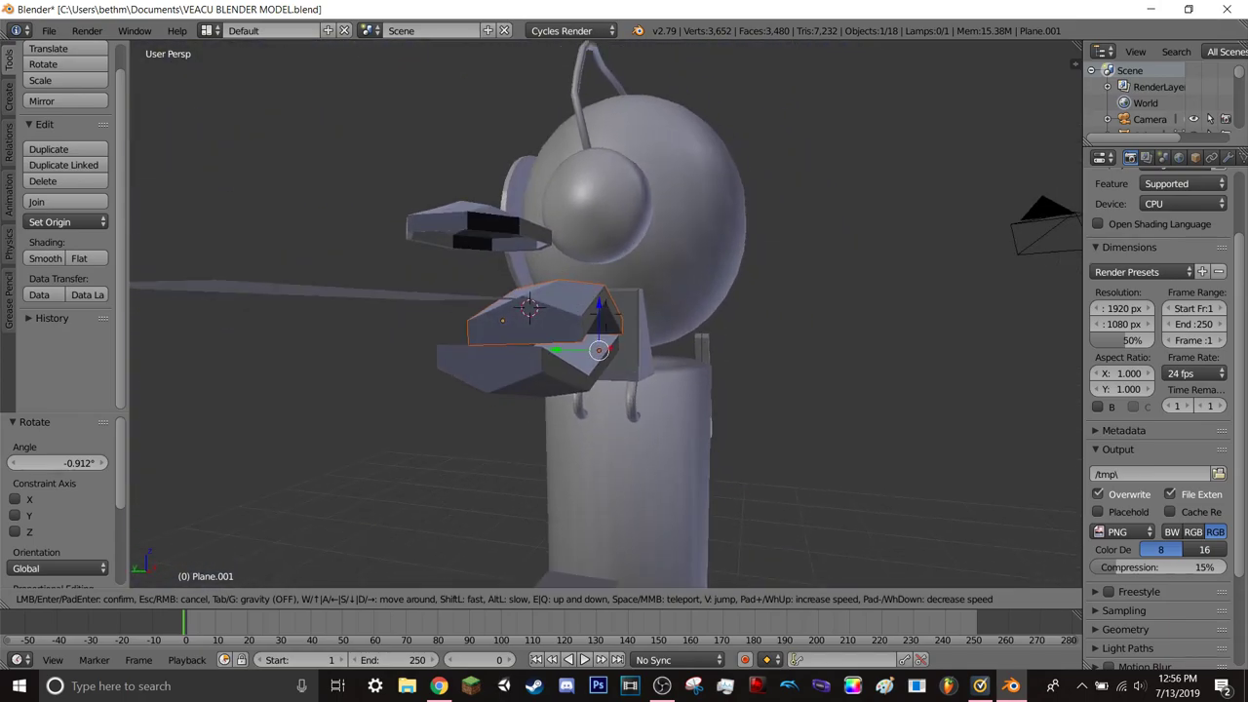
{"action": "left_click", "coordinate": [606, 320]}
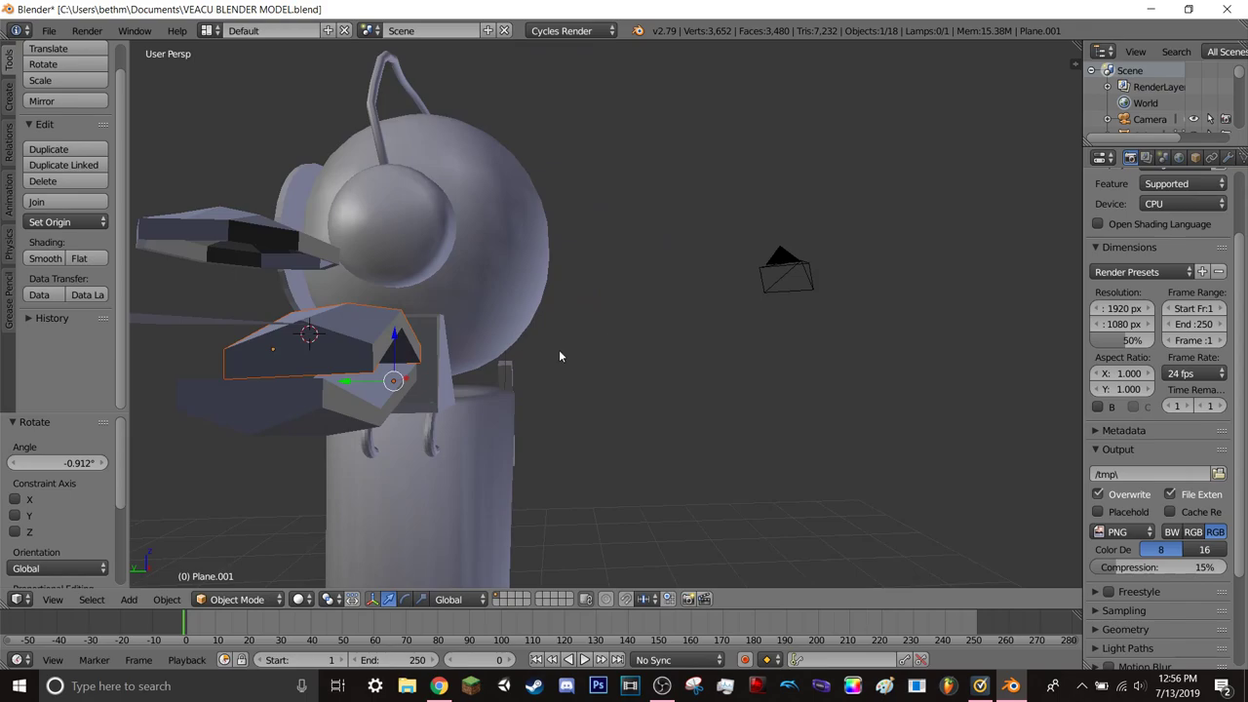
{"action": "key", "text": "shift+f"}
{"action": "key", "text": "w"}
{"action": "key", "text": "s"}
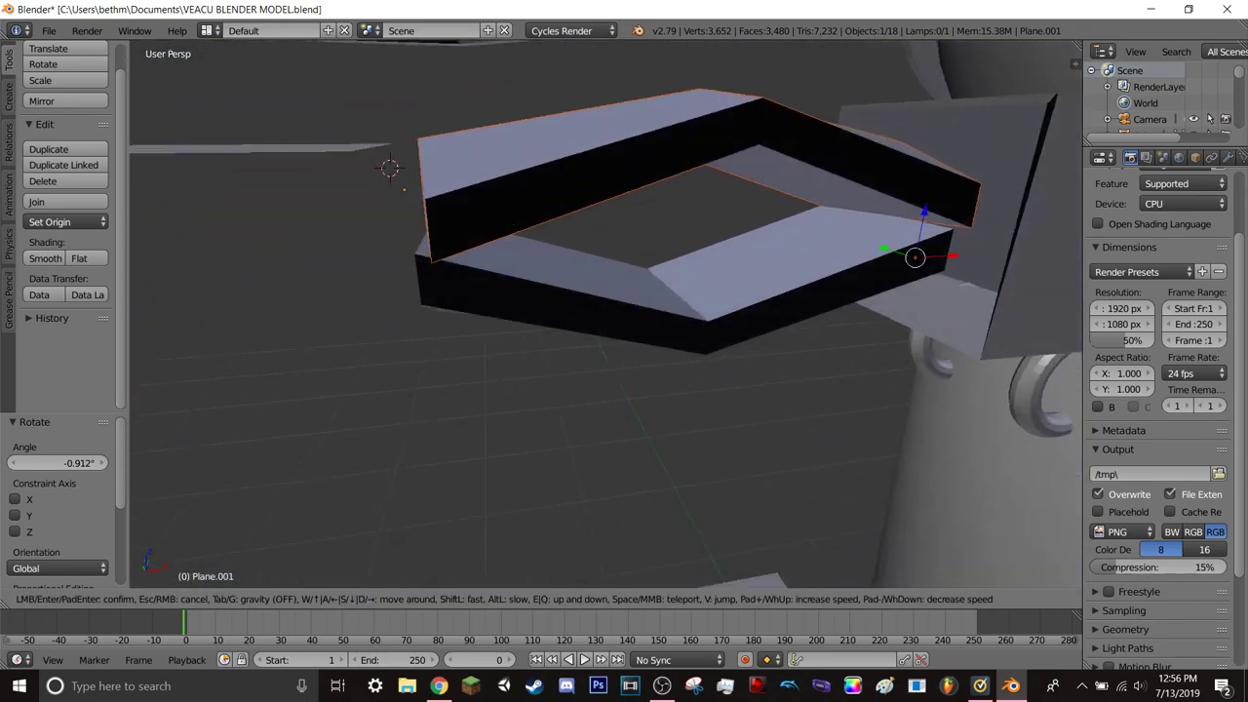
{"action": "left_click", "coordinate": [640, 320]}
- Deselect everything and fly close around the robot to view the scissor-arm pieces
{"action": "key", "text": "a"}
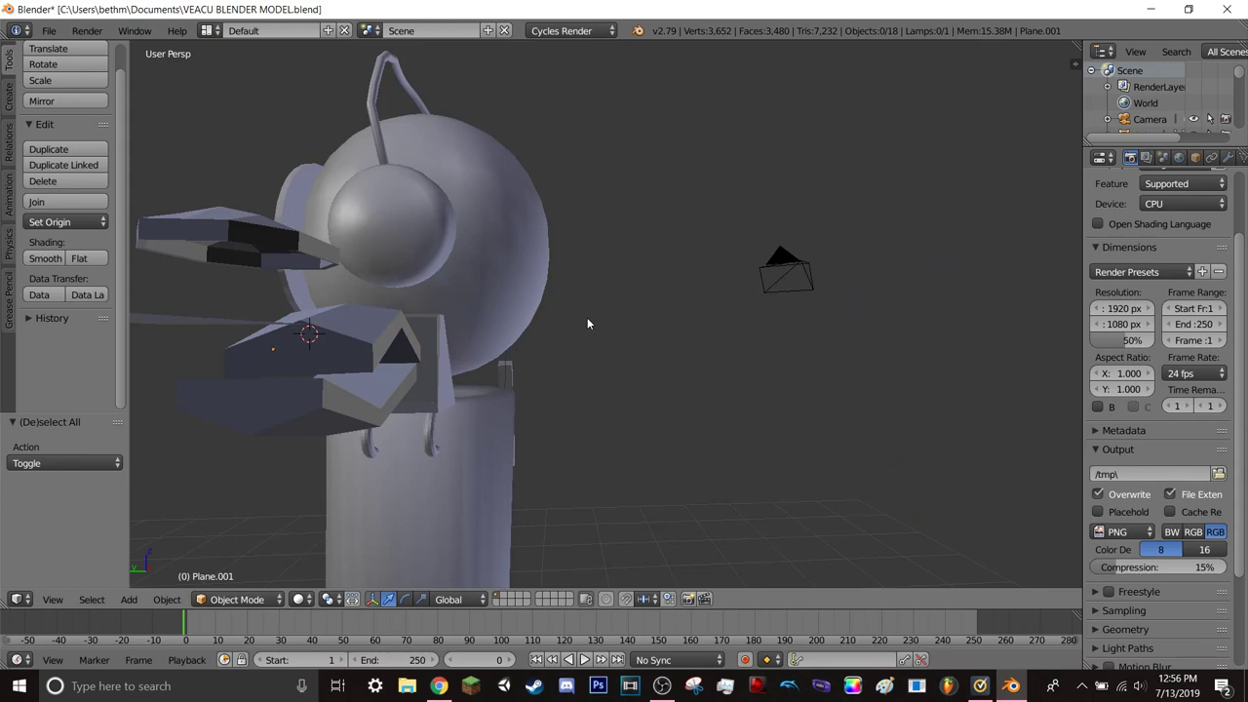
{"action": "key", "text": "ctrl+h"}
{"action": "key", "text": "shift+f"}
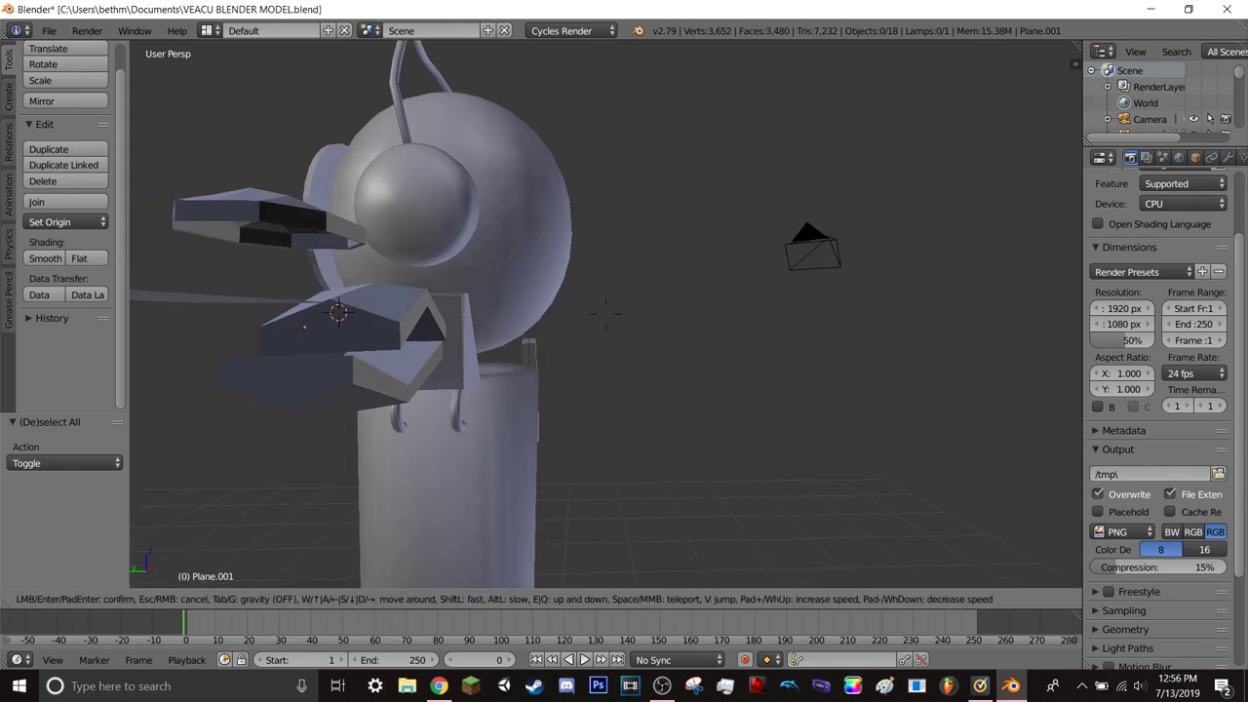
{"action": "key", "text": "w"}
{"action": "key", "text": "s"}
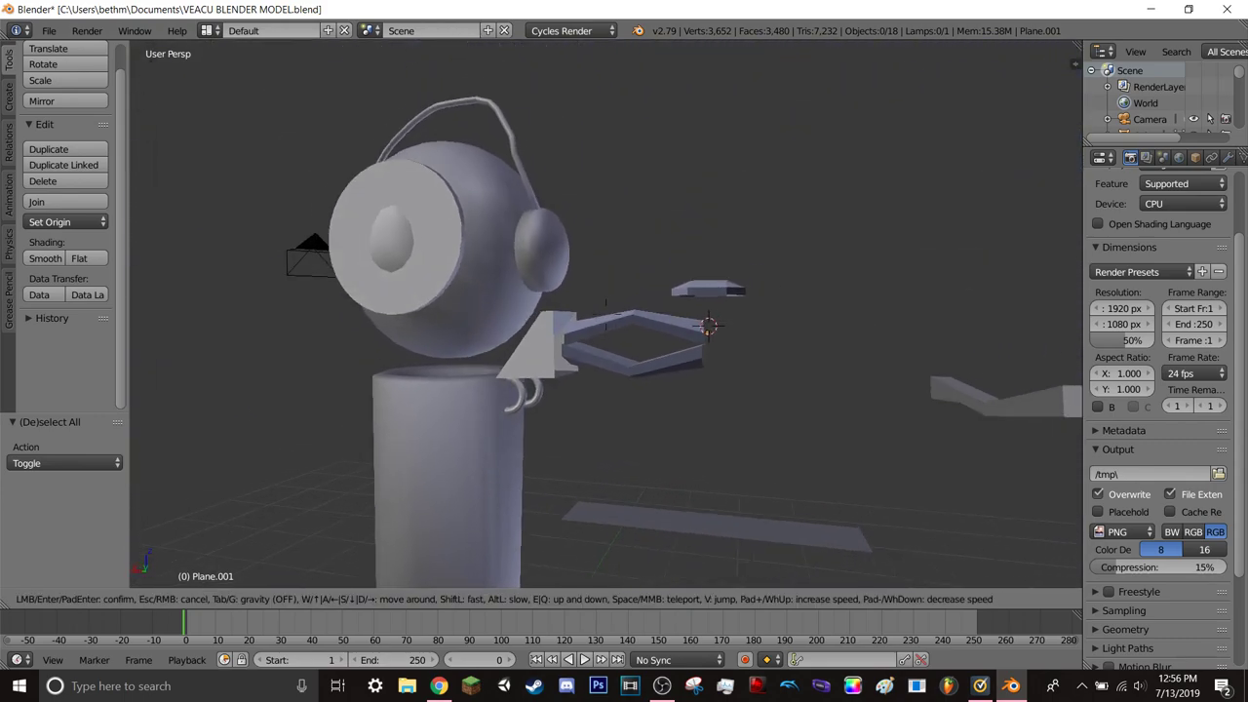
{"action": "key", "text": "w"}
{"action": "key", "text": "w"}
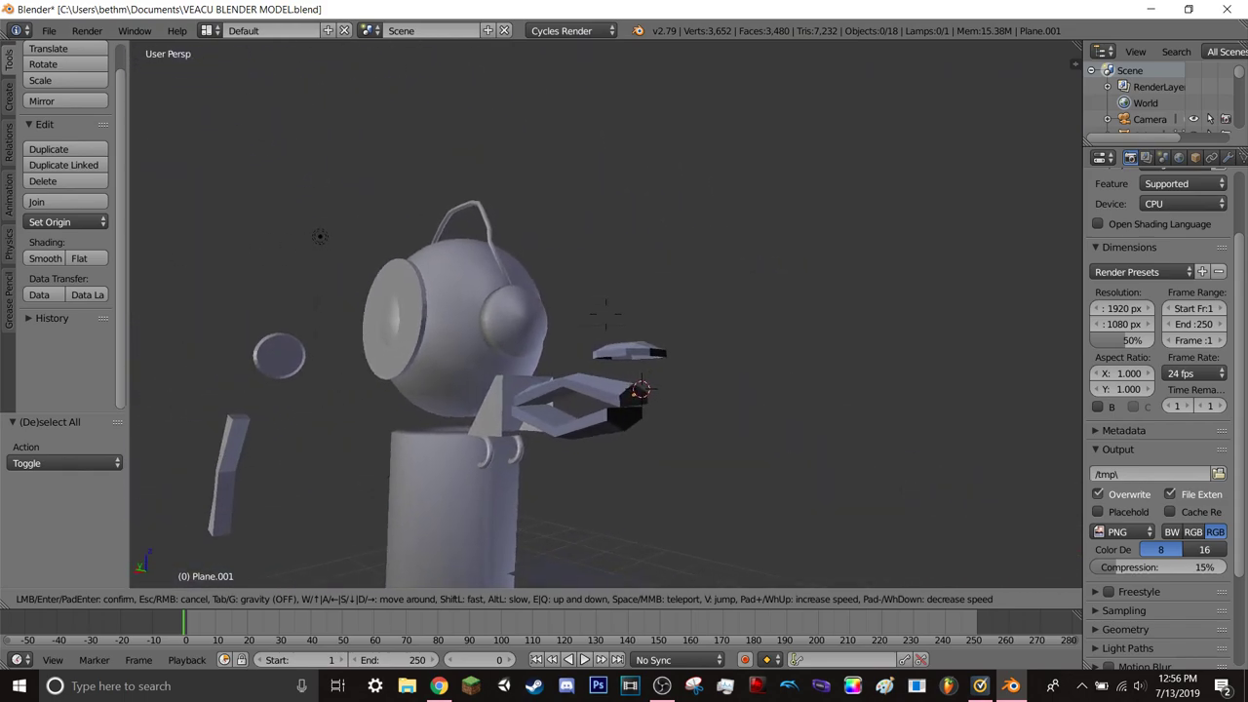
{"action": "key", "text": "s"}
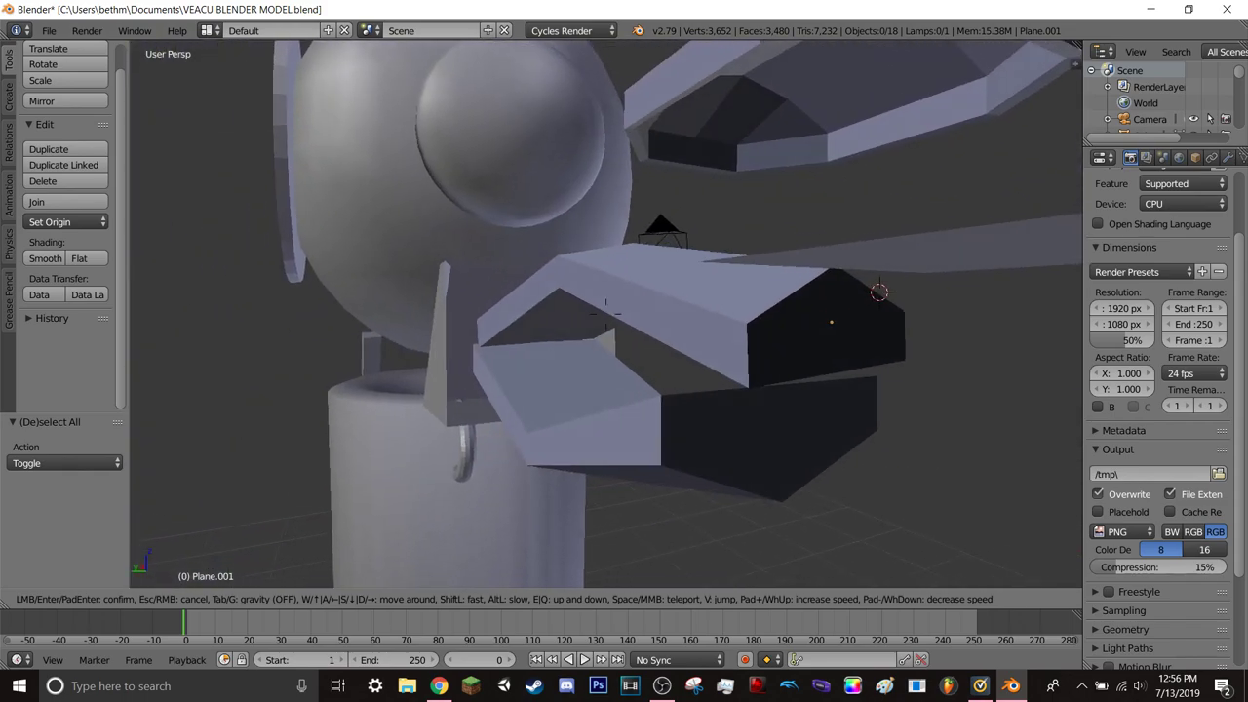
{"action": "left_click", "coordinate": [604, 314]}
- Select the upper angled arm plate, orbit around it, then deselect it
{"action": "right_click", "coordinate": [652, 315]}
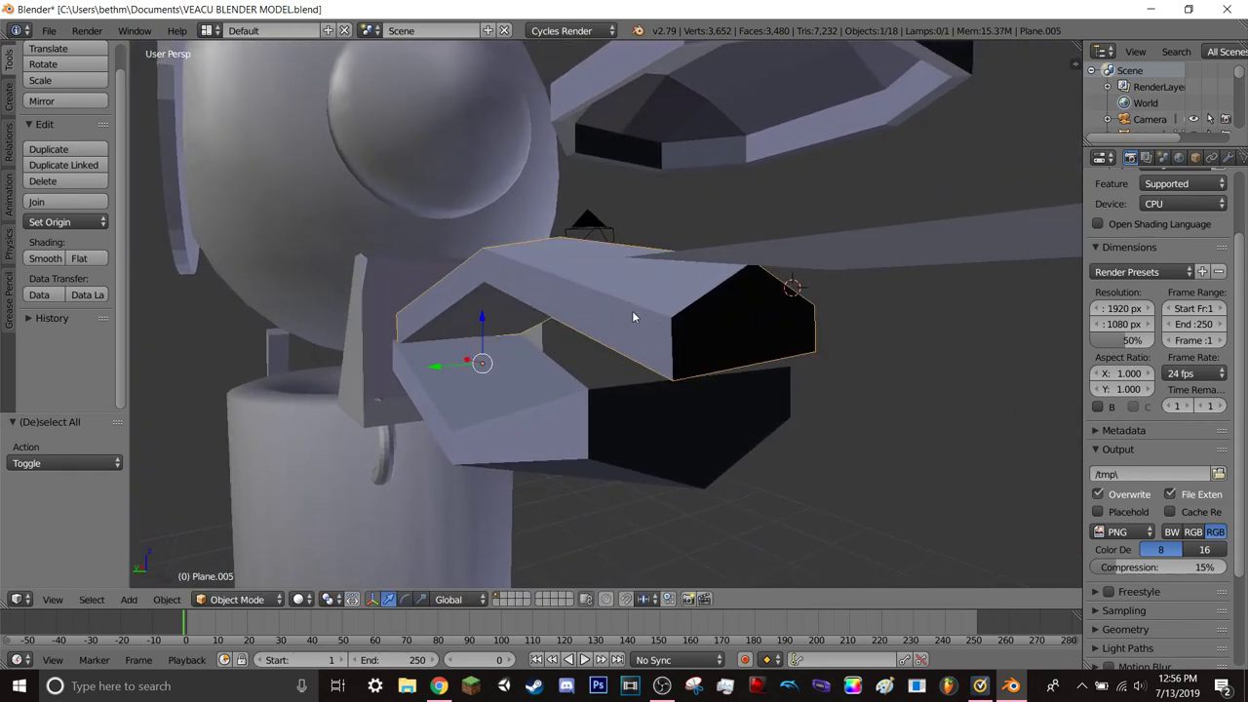
{"action": "middle_click_drag", "start_coordinate": [720, 383], "coordinate": [456, 388]}
{"action": "key", "text": "a"}
- Fly around the scissor arm, then bring up the Chrome camera-rotation search results
{"action": "key", "text": "shift+f"}
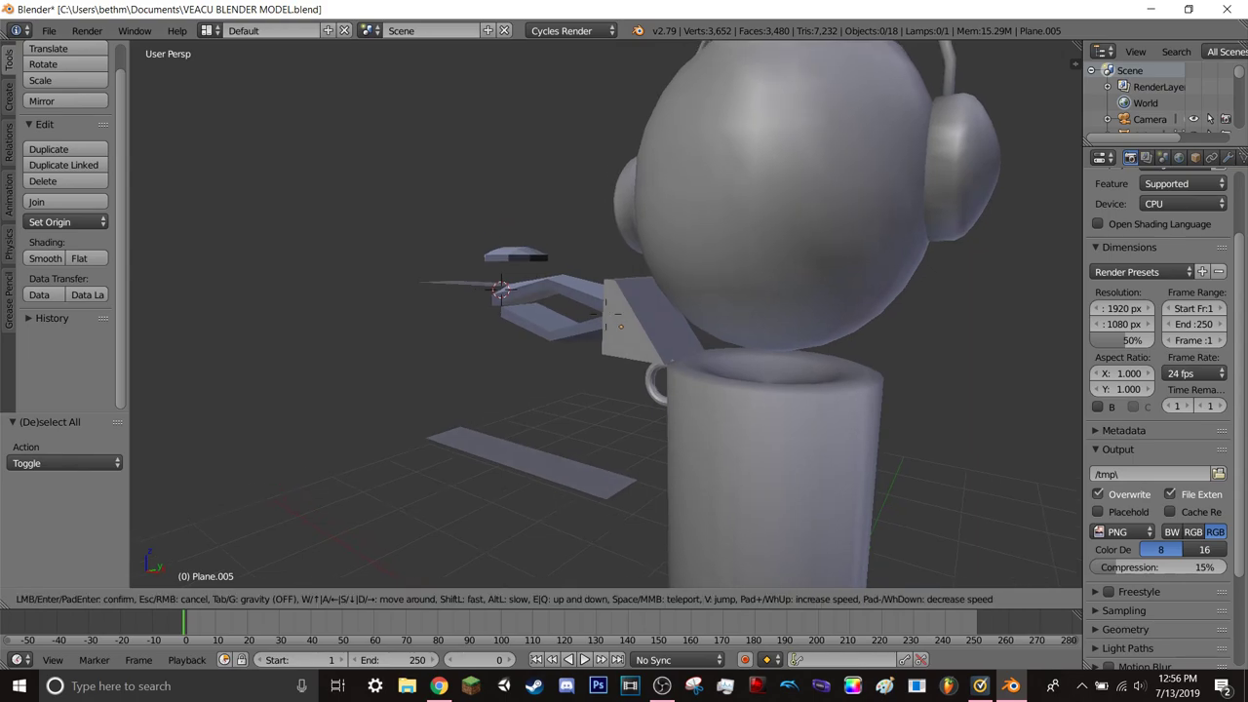
{"action": "key", "text": "w"}
{"action": "key", "text": "w"}
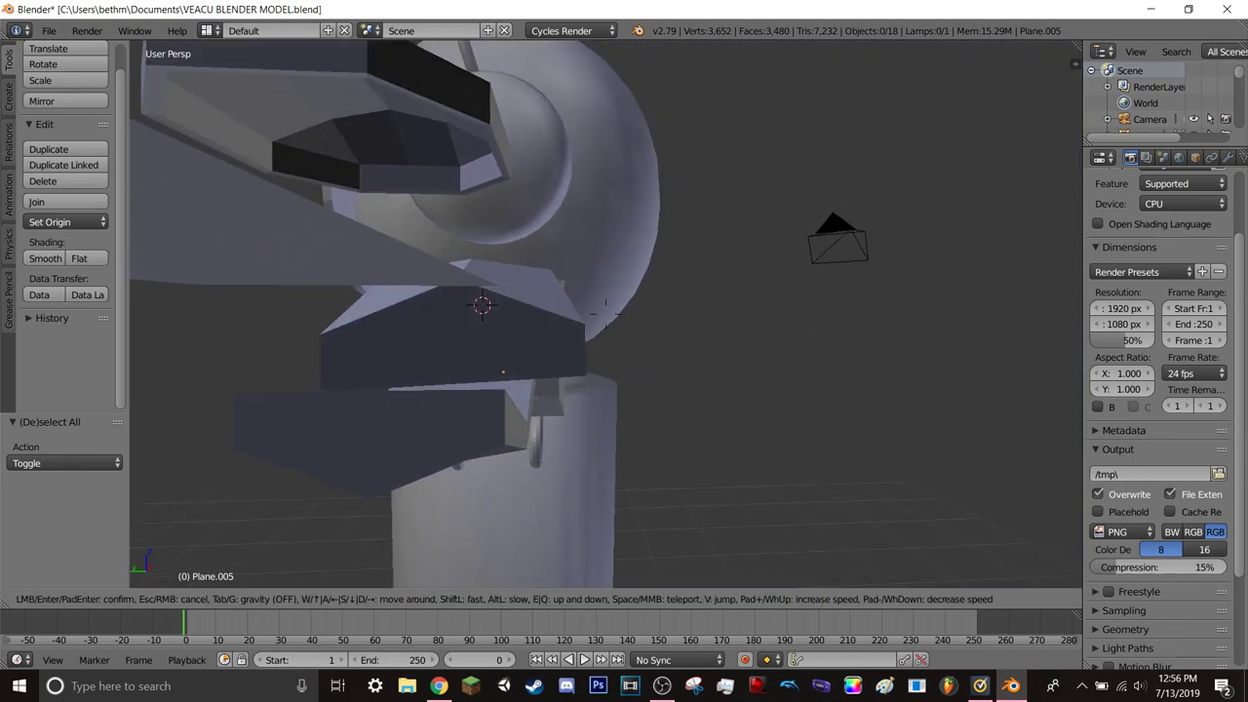
{"action": "key", "text": "s"}
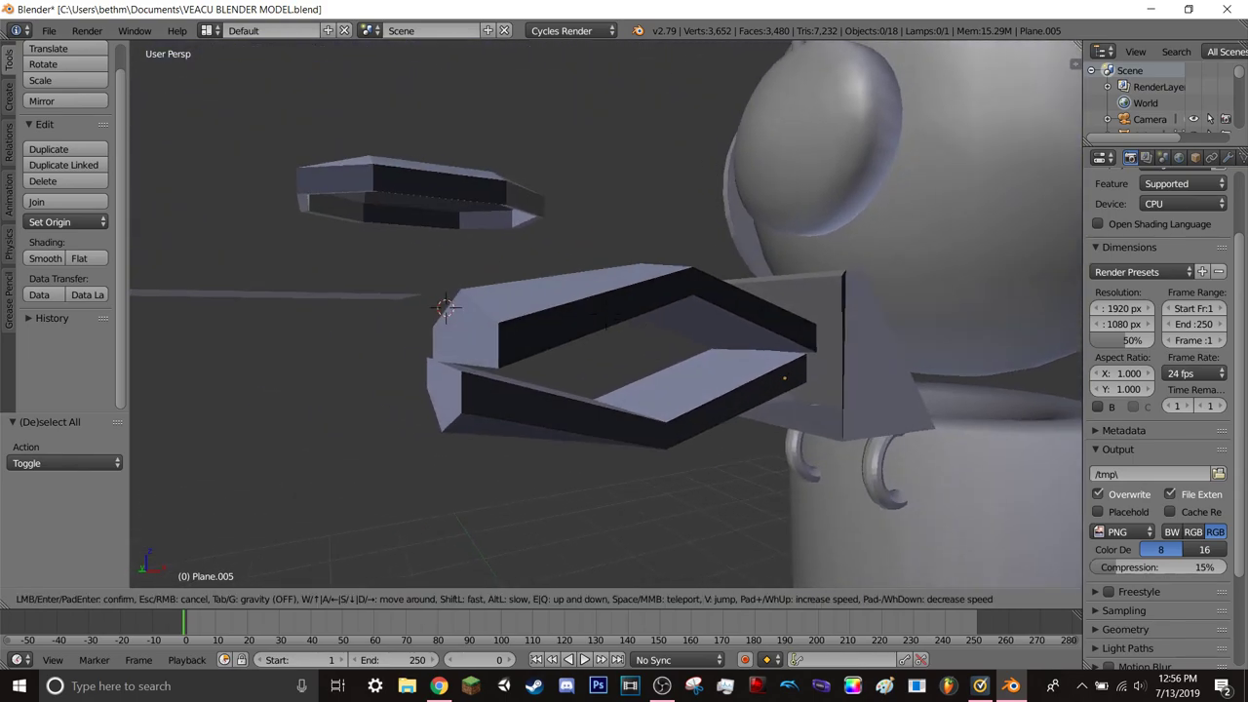
{"action": "key", "text": "Return"}
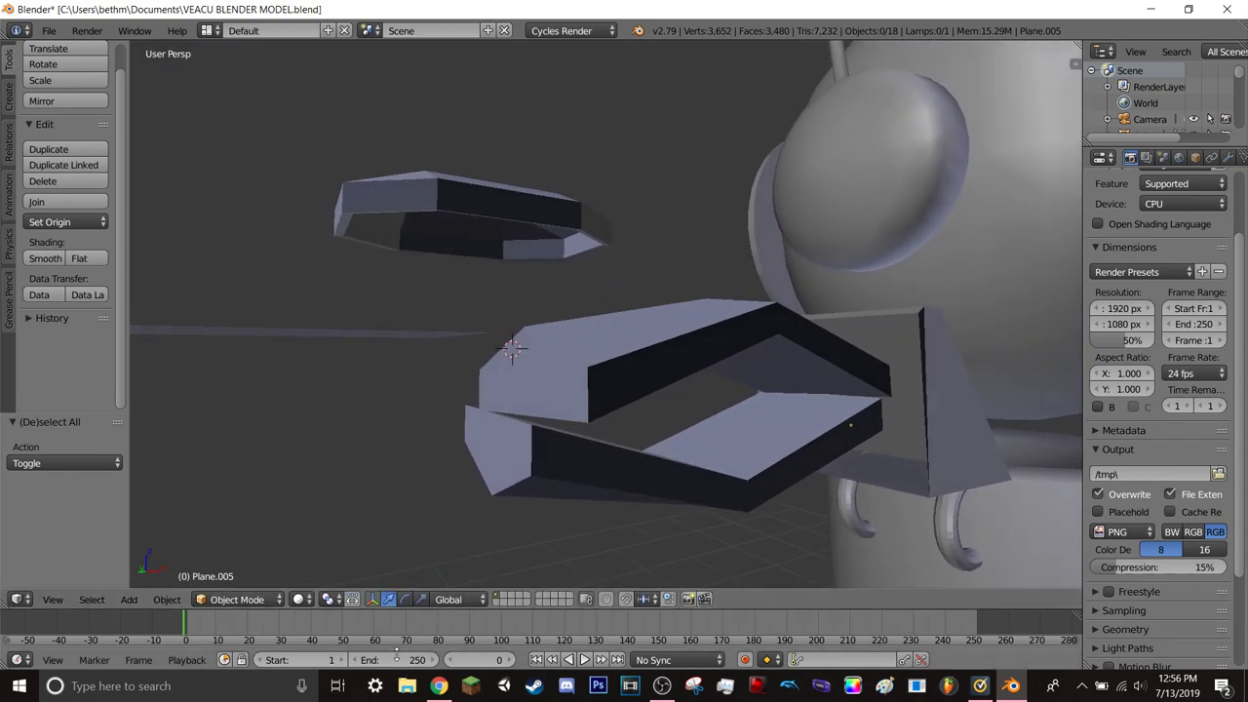
{"action": "left_click", "coordinate": [439, 687]}
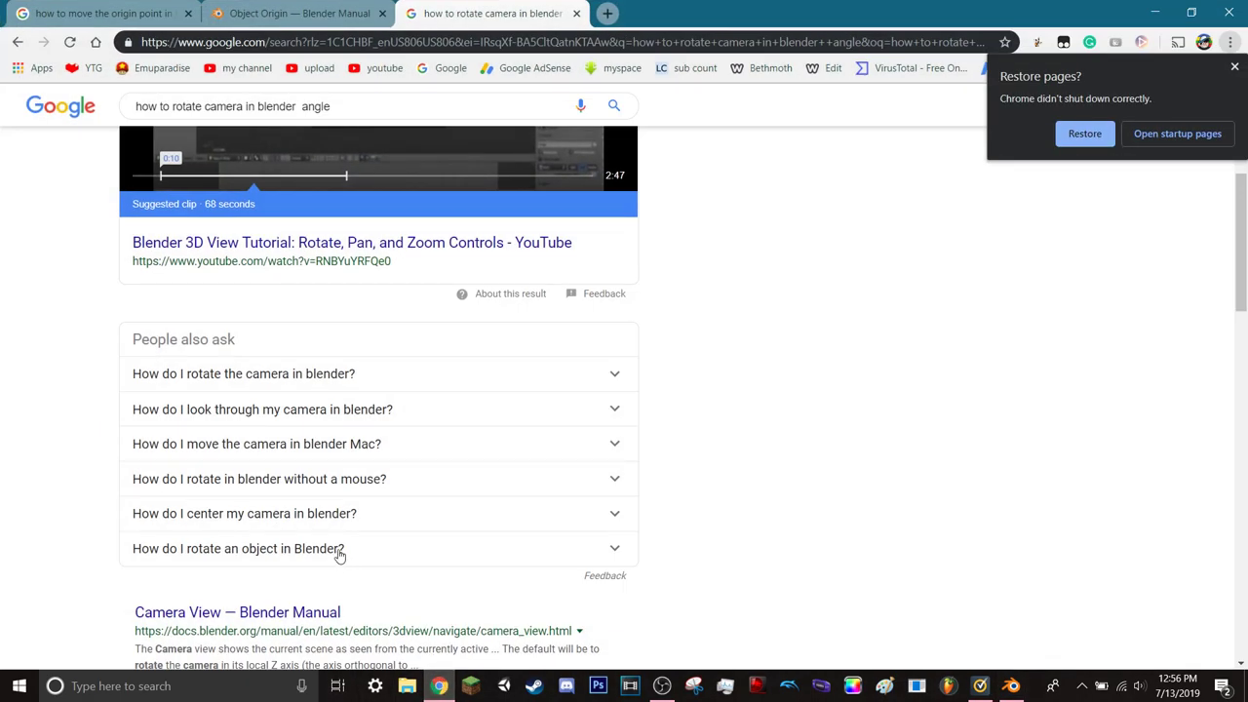
{"action": "scroll", "coordinate": [338, 531], "scroll_direction": "down", "scroll_amount": 1}
{"action": "left_click", "coordinate": [334, 362]}
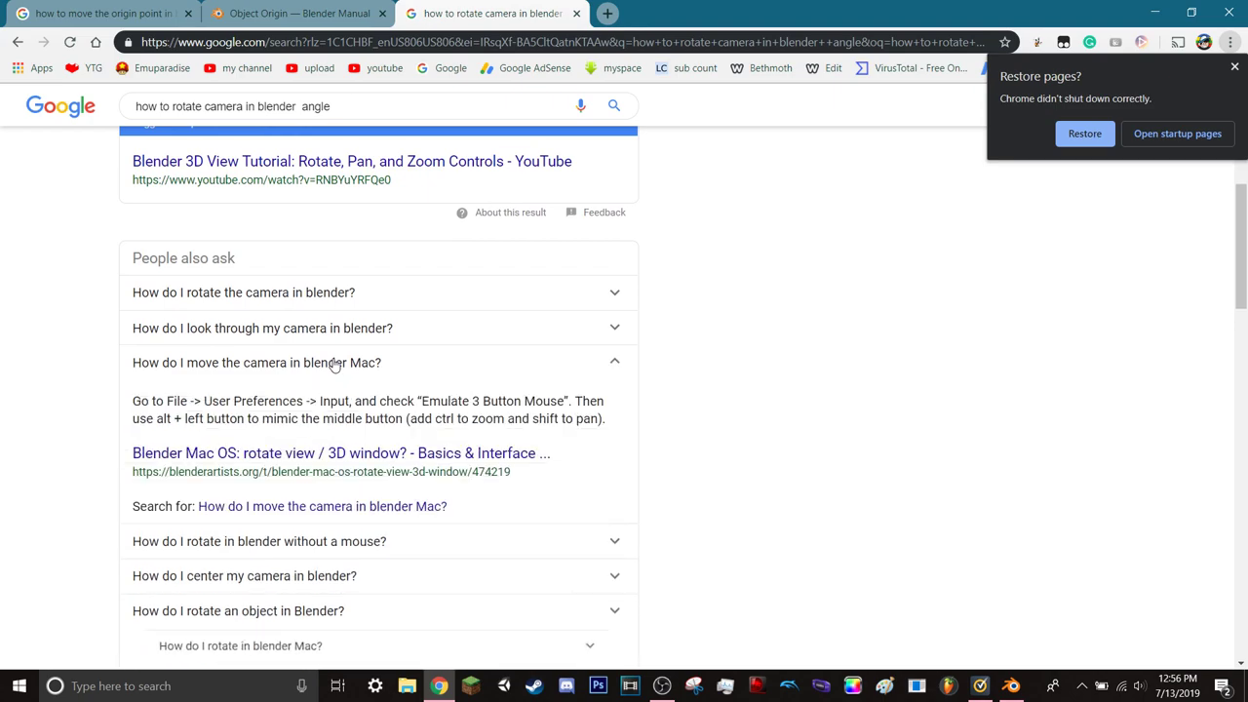
{"action": "left_click", "coordinate": [336, 363]}
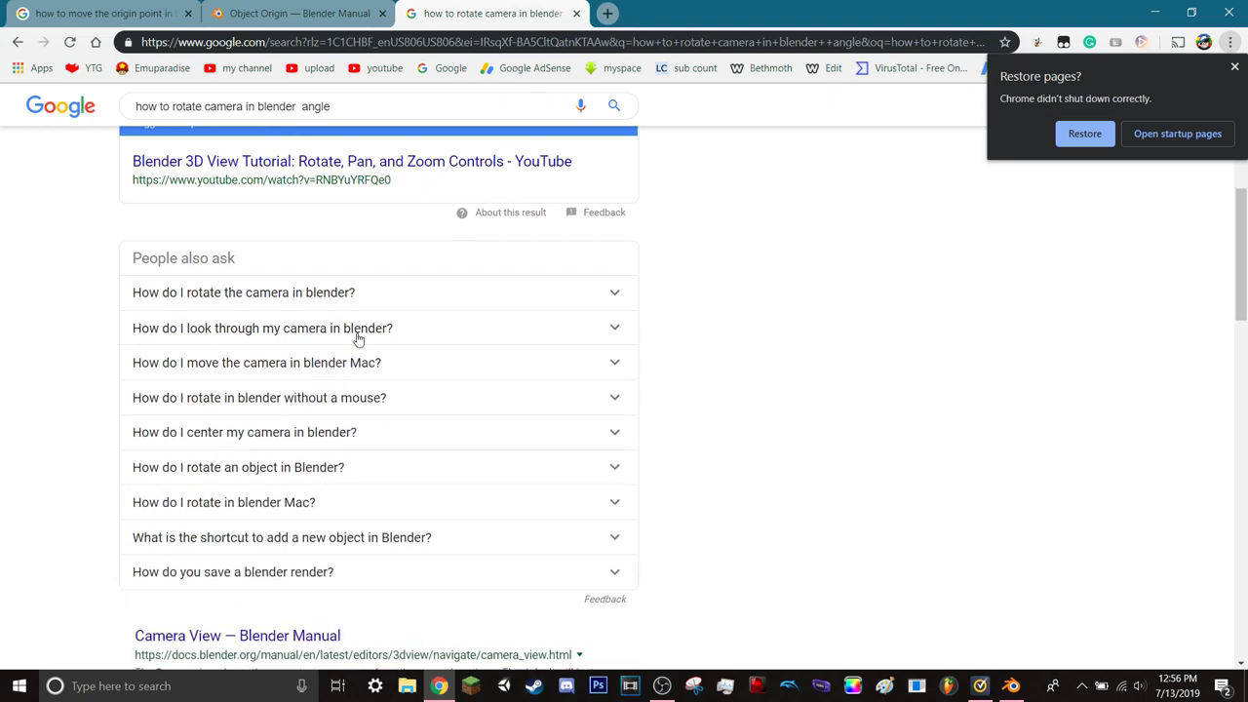
{"action": "left_click", "coordinate": [355, 334]}
{"action": "left_click", "coordinate": [356, 341]}
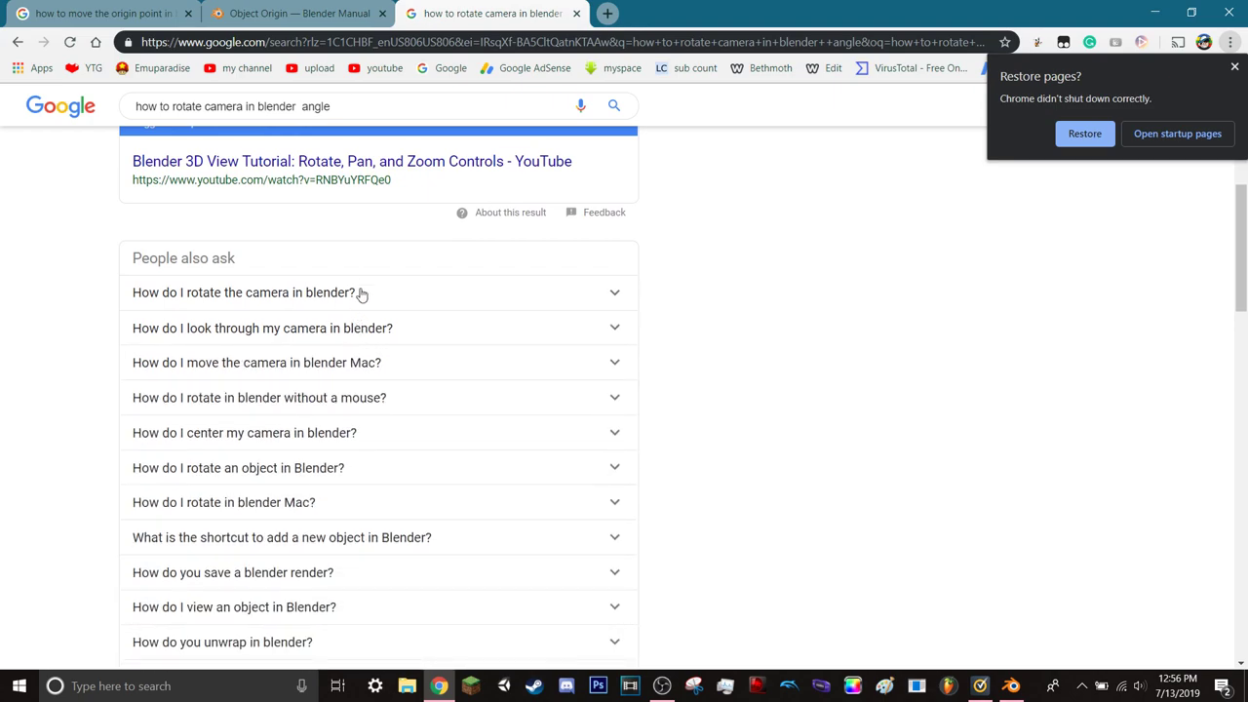
{"action": "left_click", "coordinate": [361, 294]}
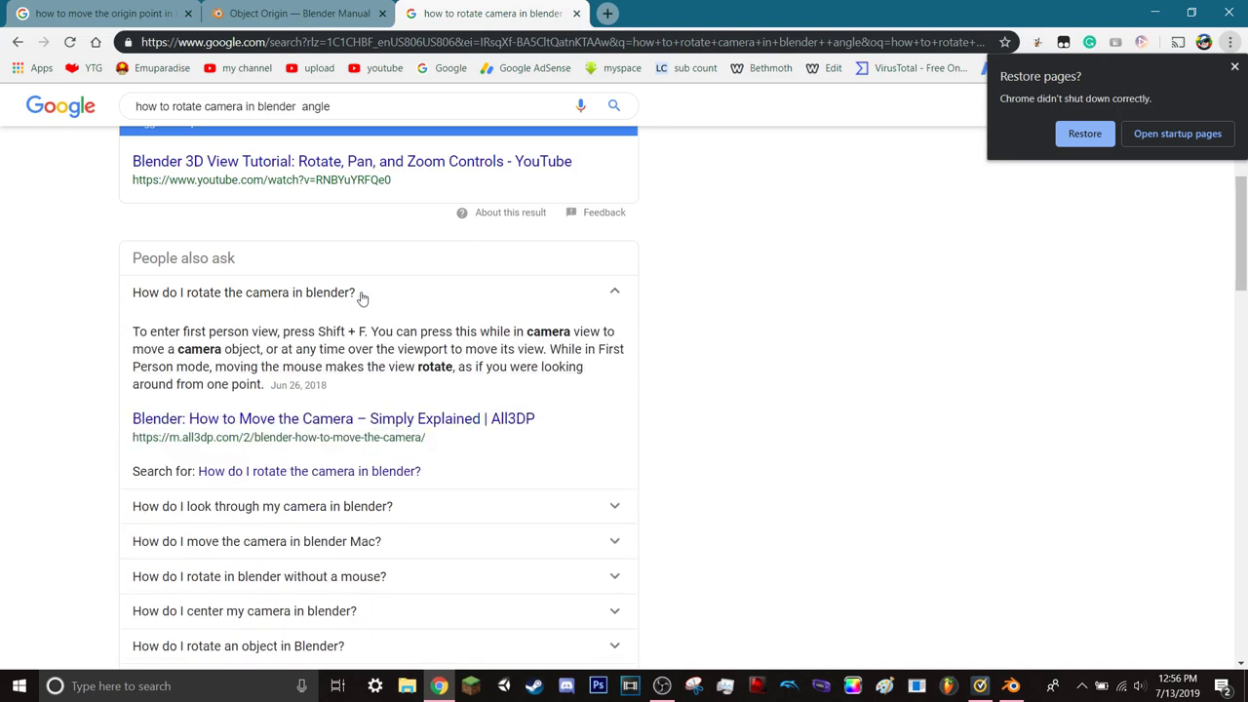
{"action": "left_click", "coordinate": [361, 295]}
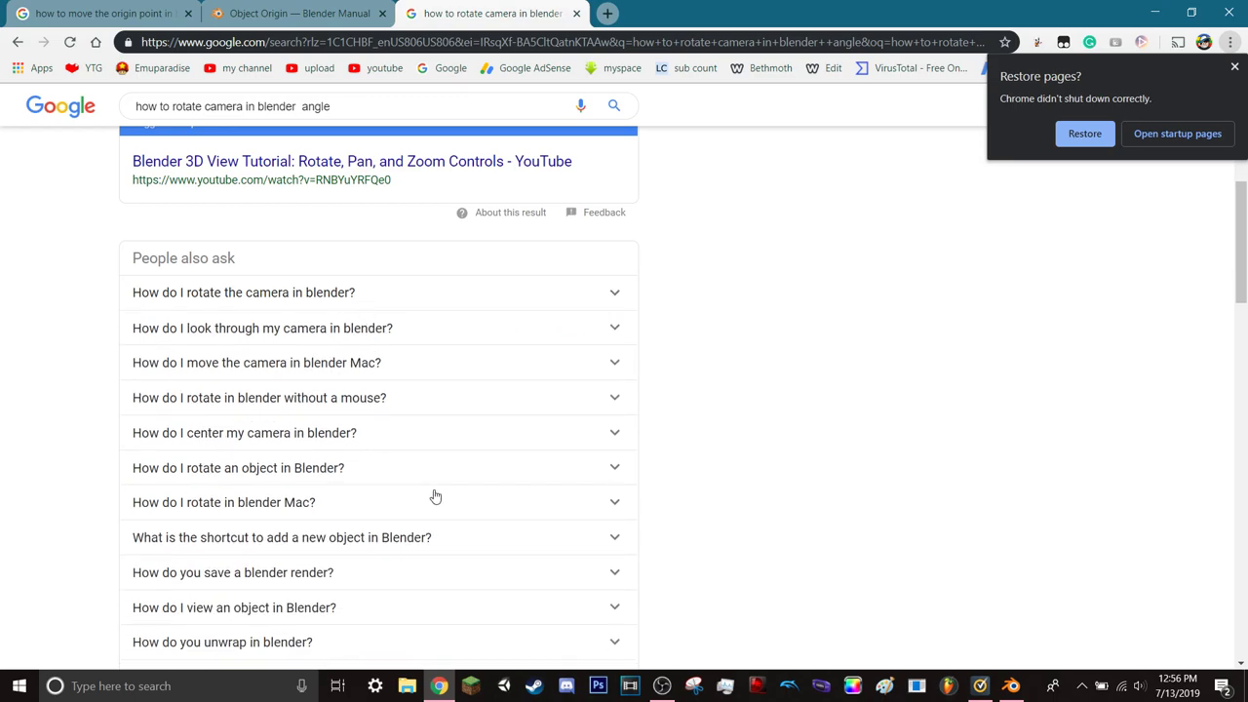
{"action": "scroll", "coordinate": [302, 170], "scroll_direction": "up", "scroll_amount": 4}
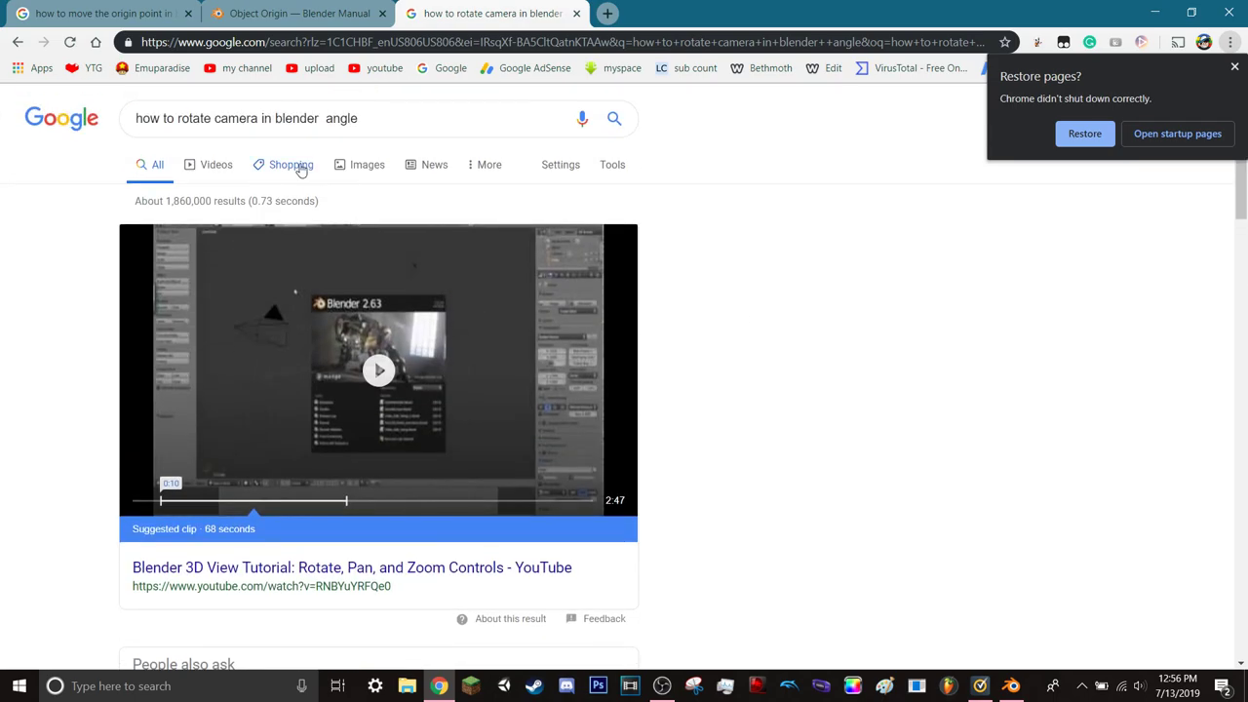
- Play the Blender 3D View tutorial, skip ahead, then jump back a few seconds
{"action": "left_click", "coordinate": [343, 450]}
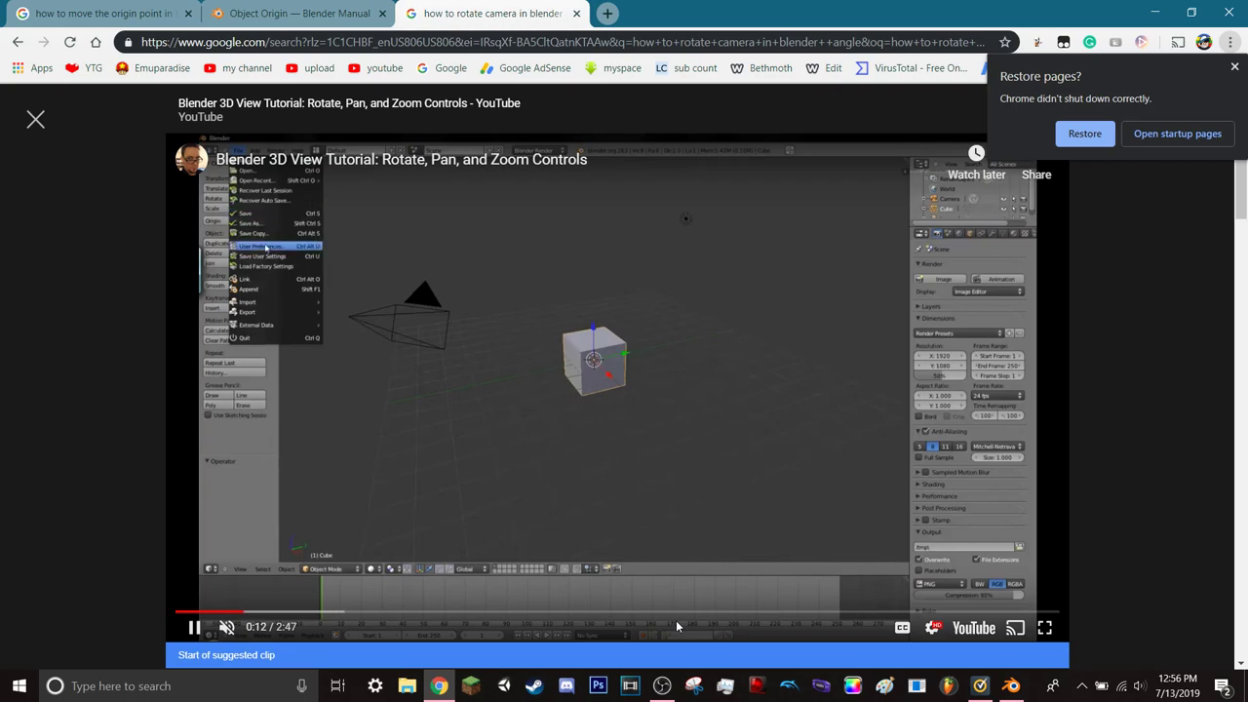
{"action": "left_click", "coordinate": [465, 442]}
{"action": "left_click", "coordinate": [464, 446]}
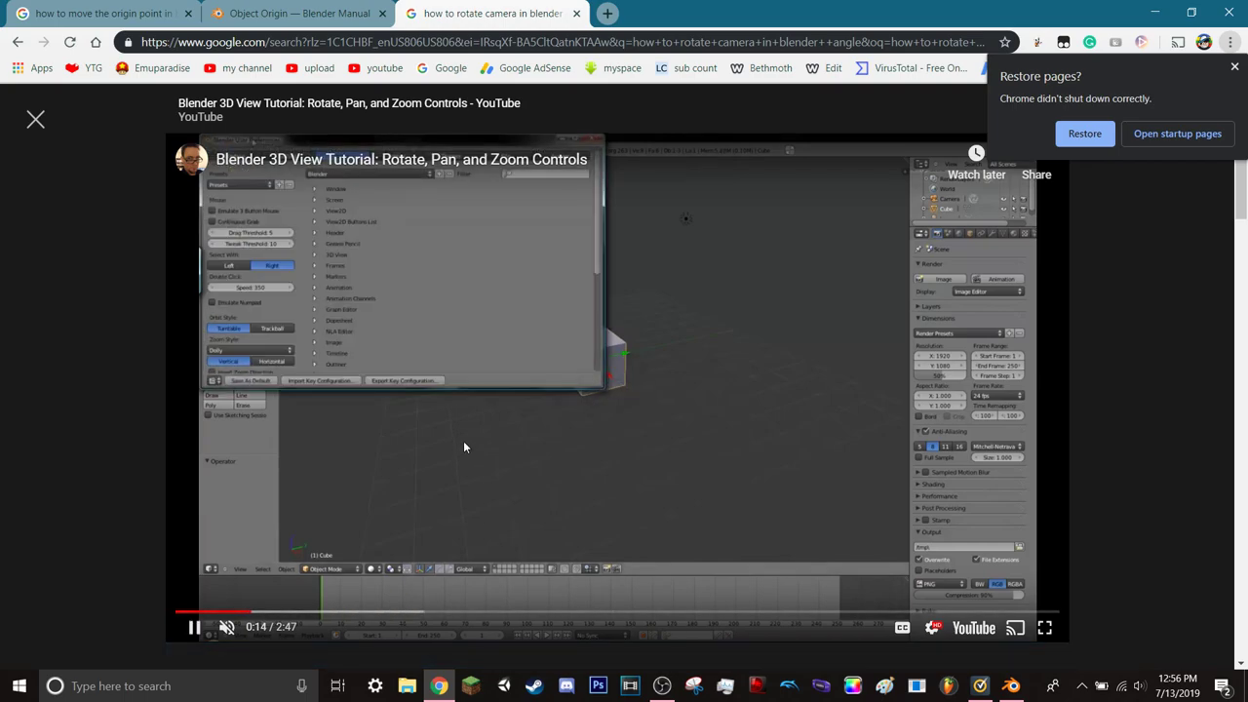
{"action": "key", "text": "l"}
{"action": "key", "text": "l"}
{"action": "key", "text": "l"}
{"action": "key", "text": "l"}
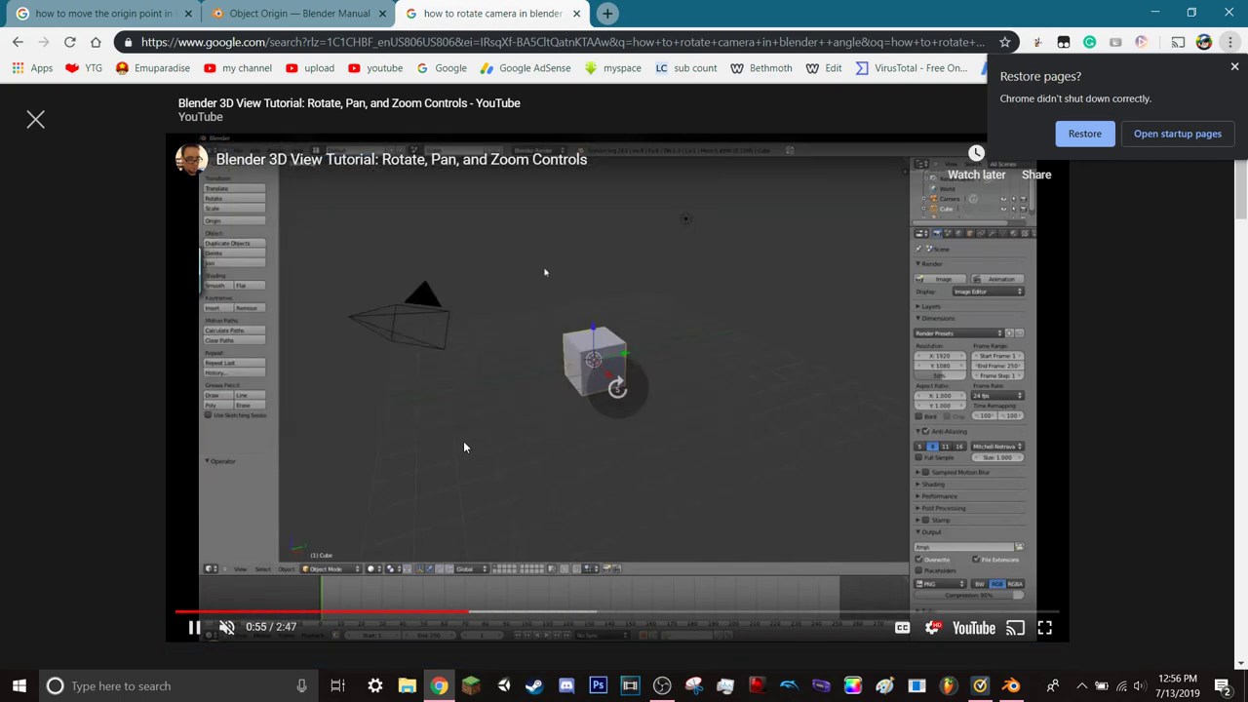
{"action": "key", "text": "l"}
{"action": "key", "text": "l"}
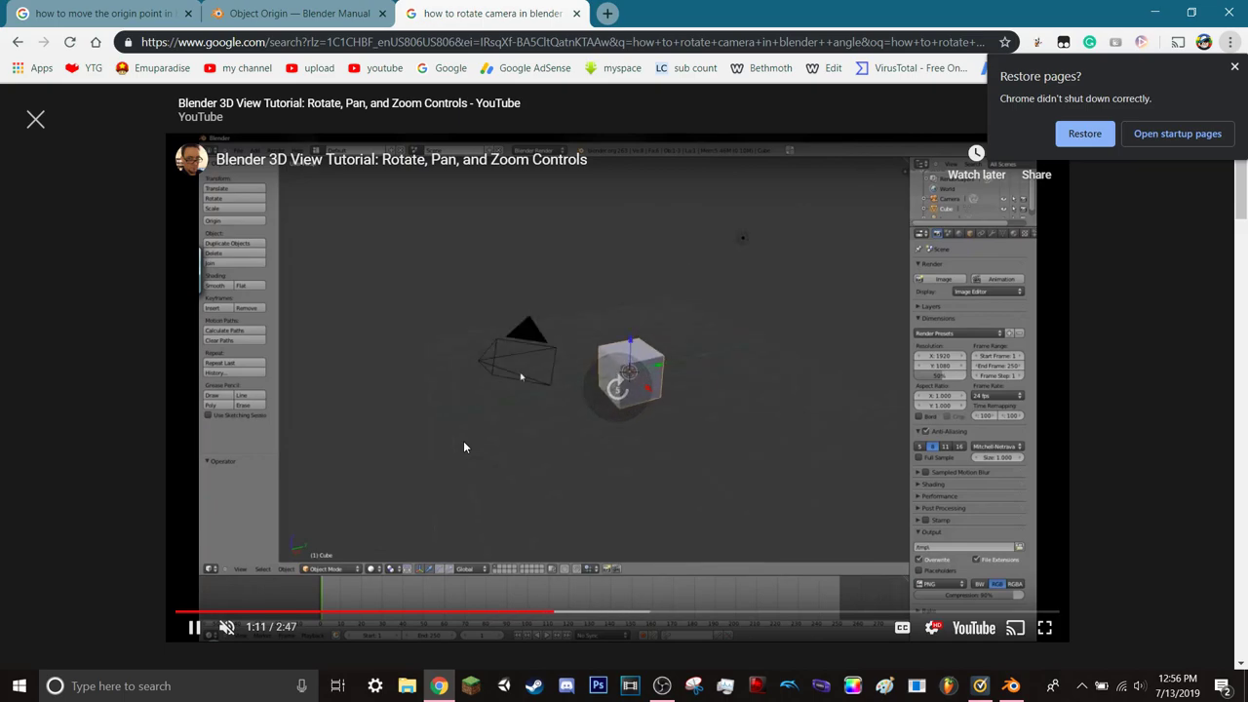
{"action": "key", "text": "l"}
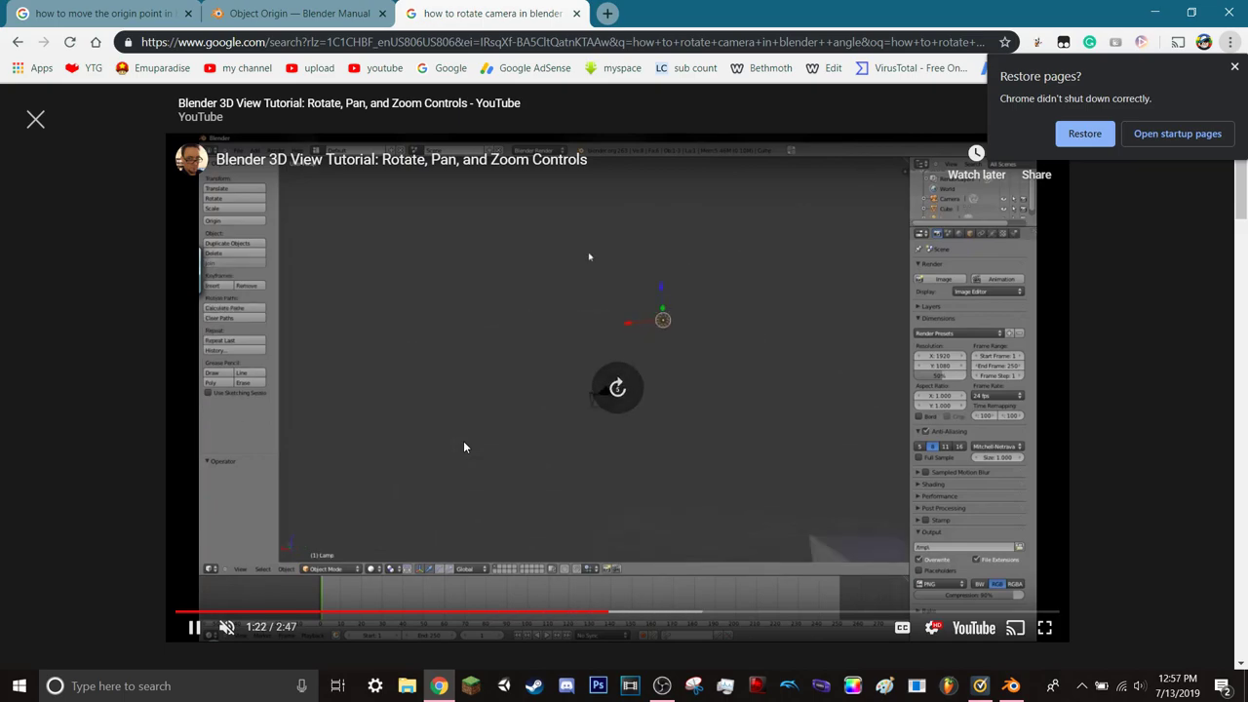
{"action": "key", "text": "l"}
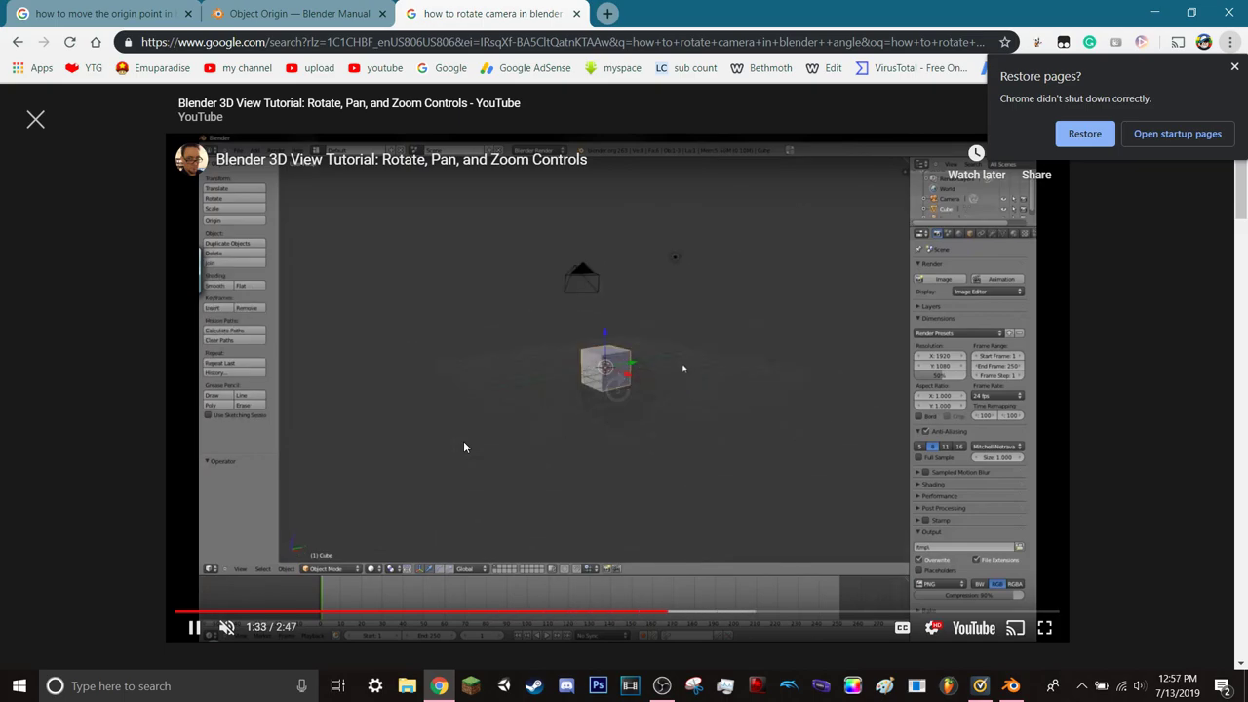
{"action": "key", "text": "Left"}
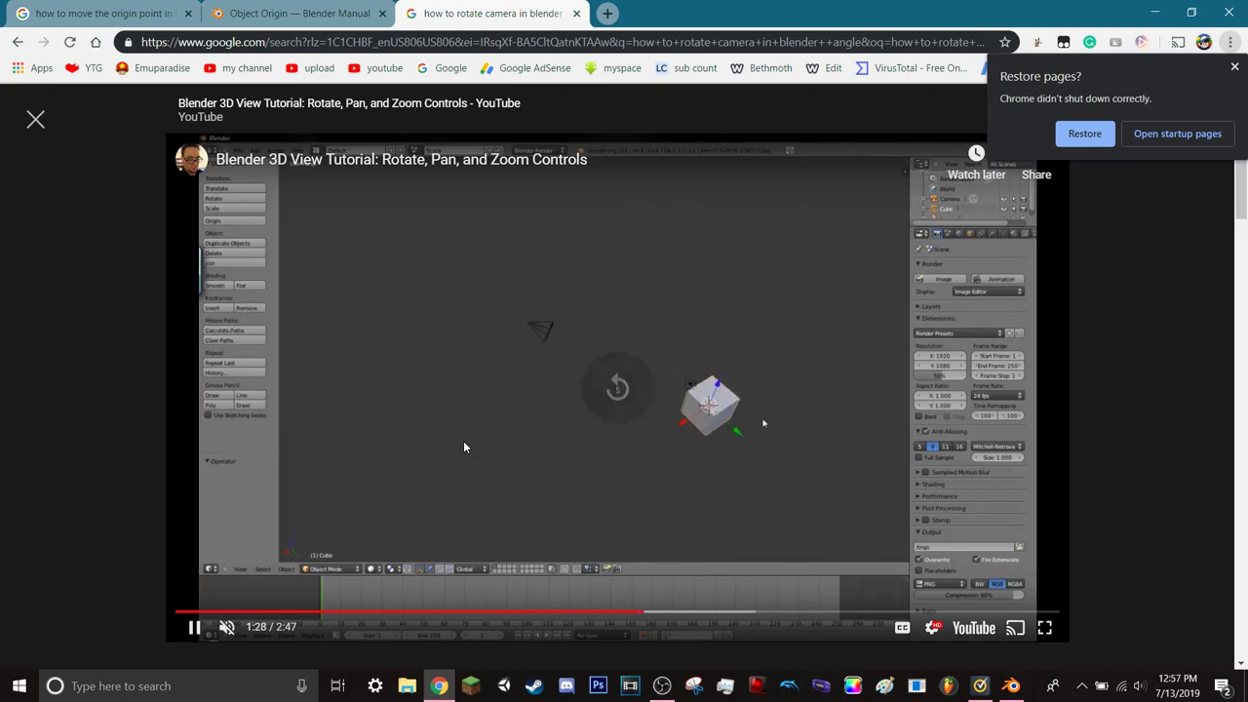
{"action": "key", "text": "Left"}
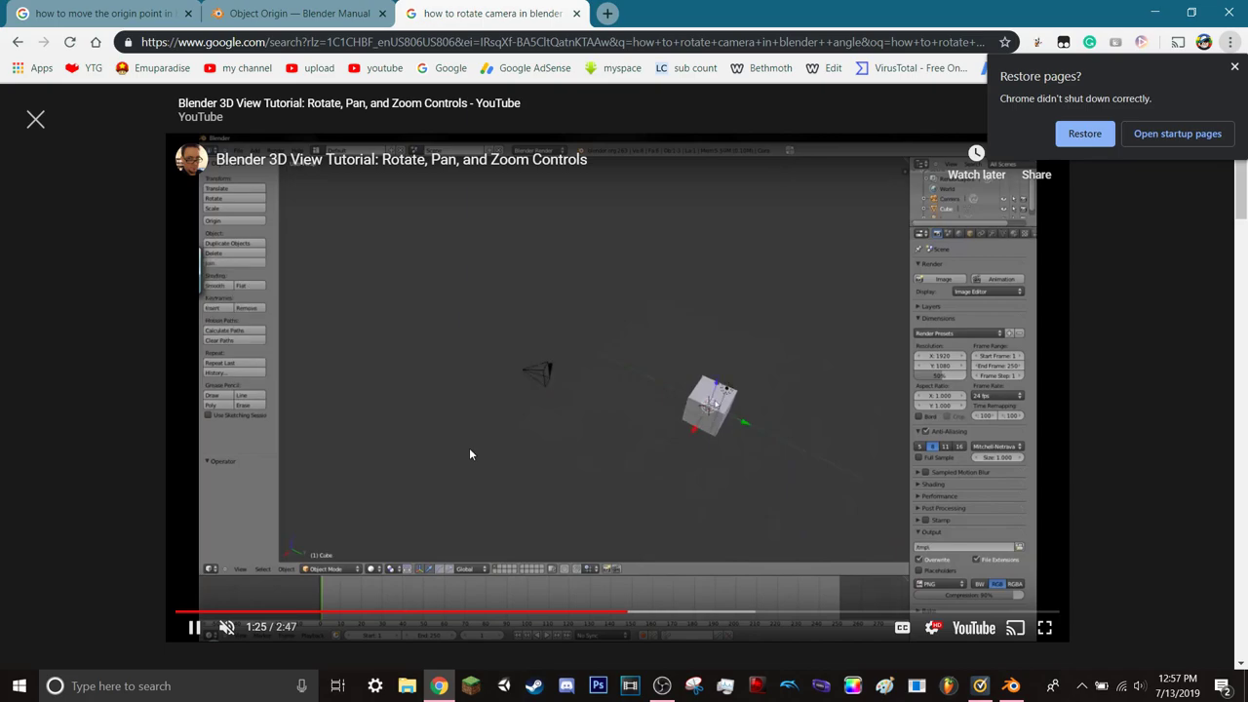
- Turn on captions, skip forward through the tutorial, and unmute it
{"action": "key", "text": "c"}
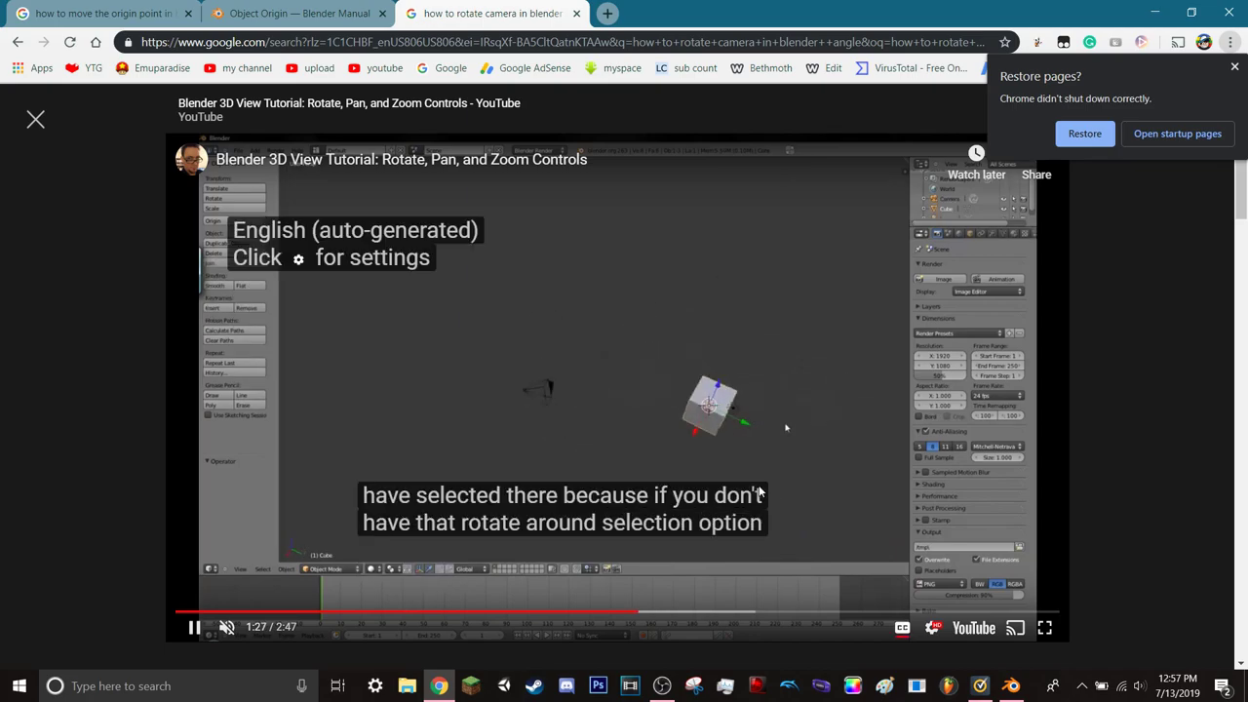
{"action": "key", "text": "Left"}
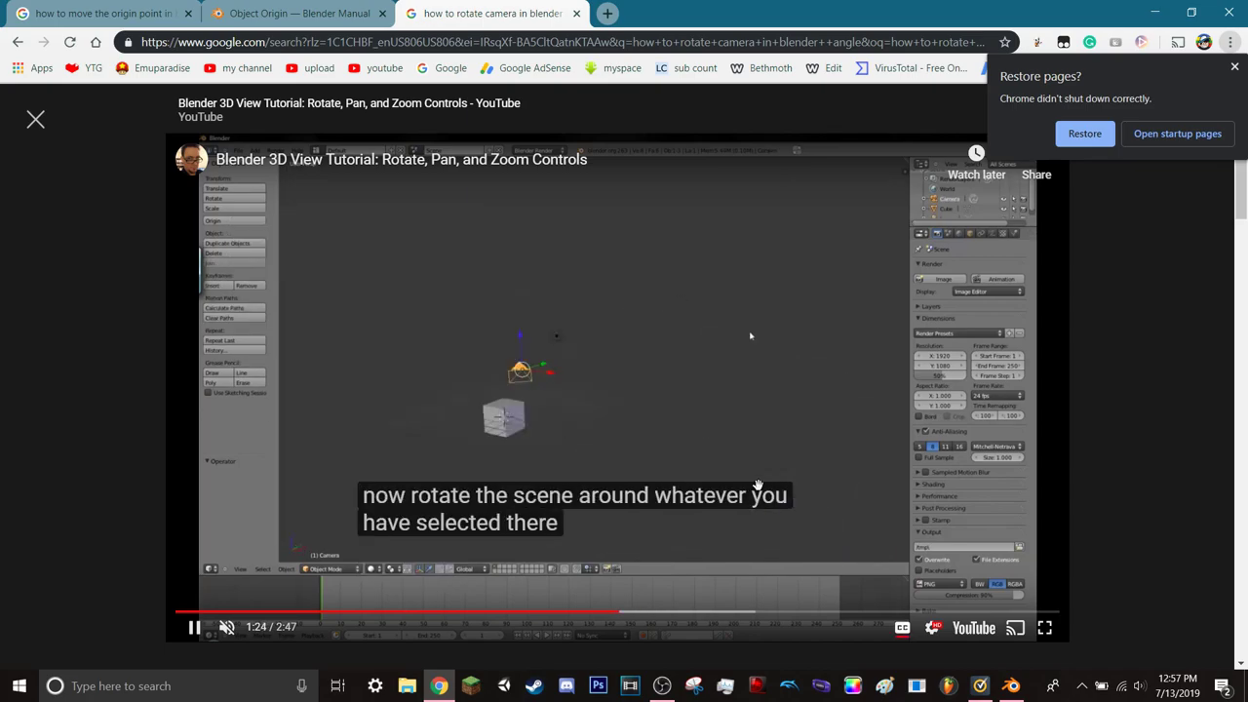
{"action": "key", "text": "Left"}
{"action": "key", "text": "Left"}
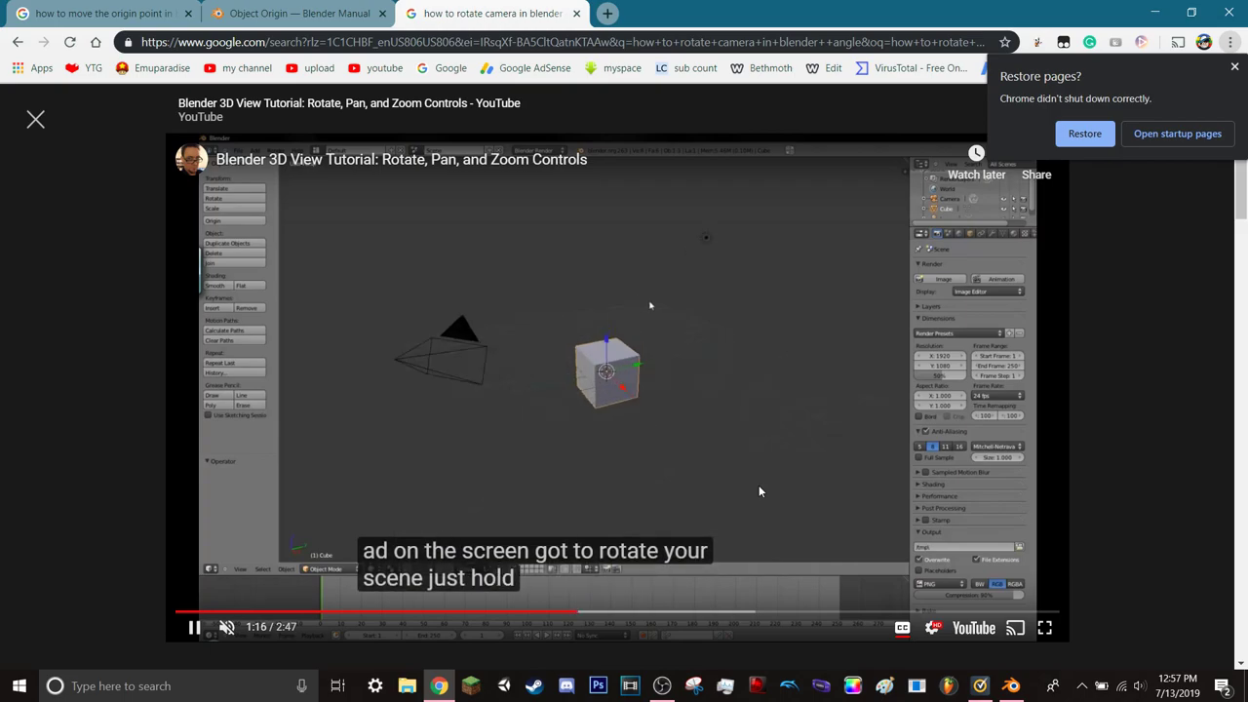
{"action": "key", "text": "Right"}
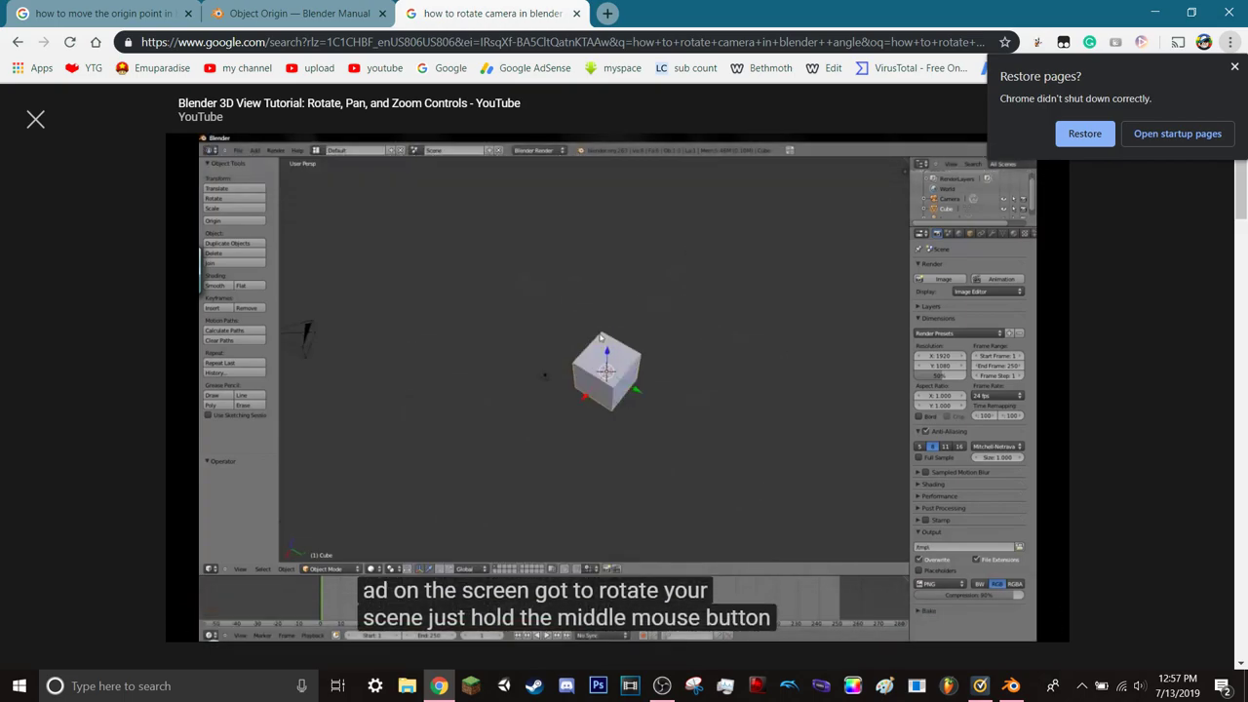
{"action": "key", "text": "Right"}
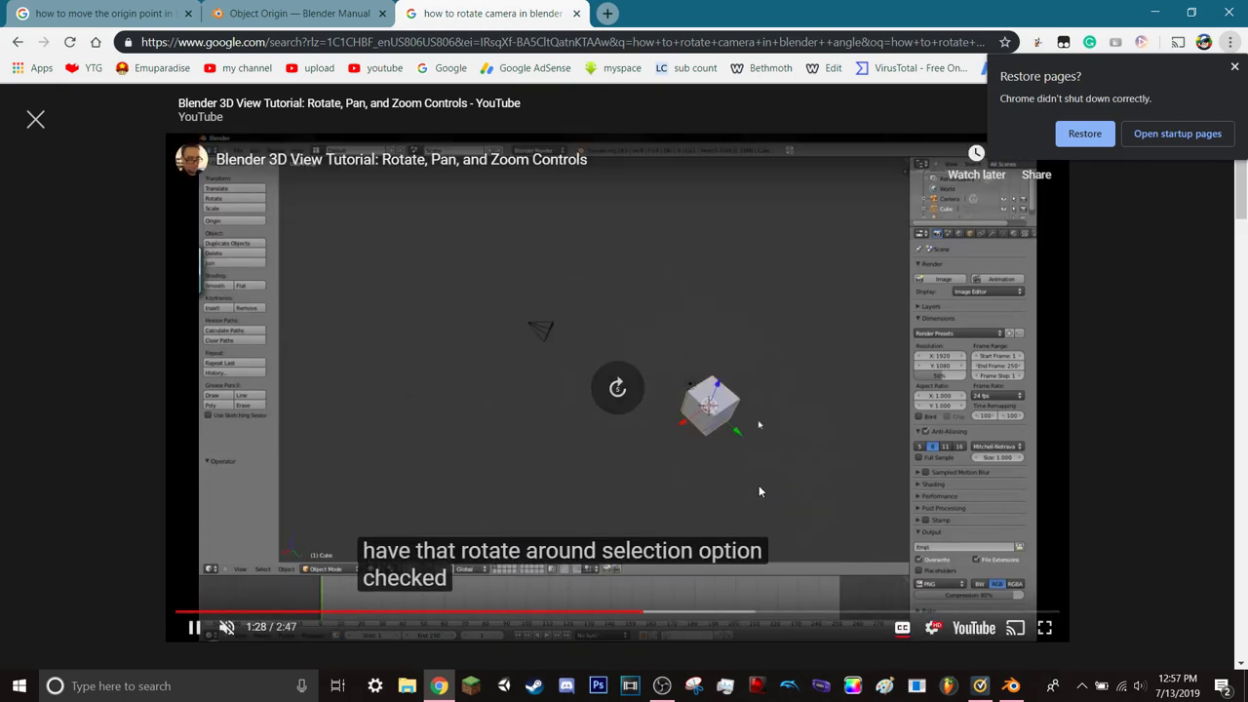
{"action": "key", "text": "Right"}
{"action": "key", "text": "Right"}
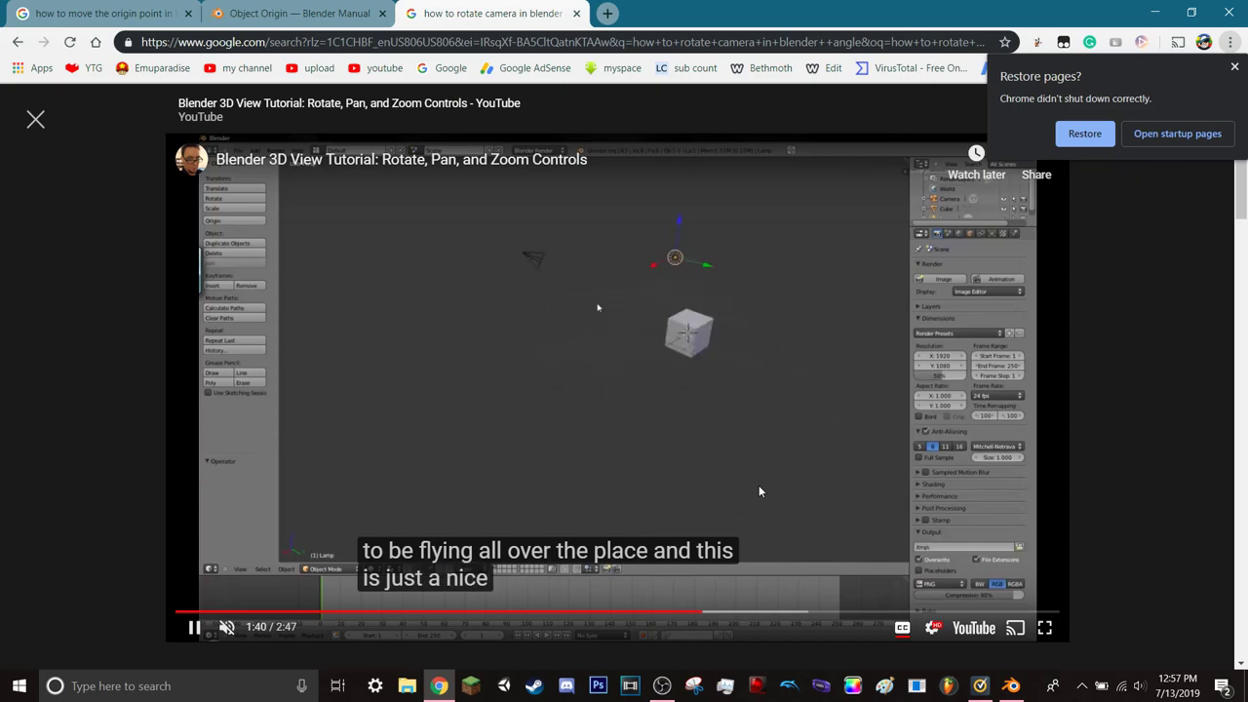
{"action": "key", "text": "Right"}
{"action": "key", "text": "Right"}
{"action": "key", "text": "Right"}
{"action": "key", "text": "Right"}
{"action": "key", "text": "Right"}
{"action": "key", "text": "Right"}
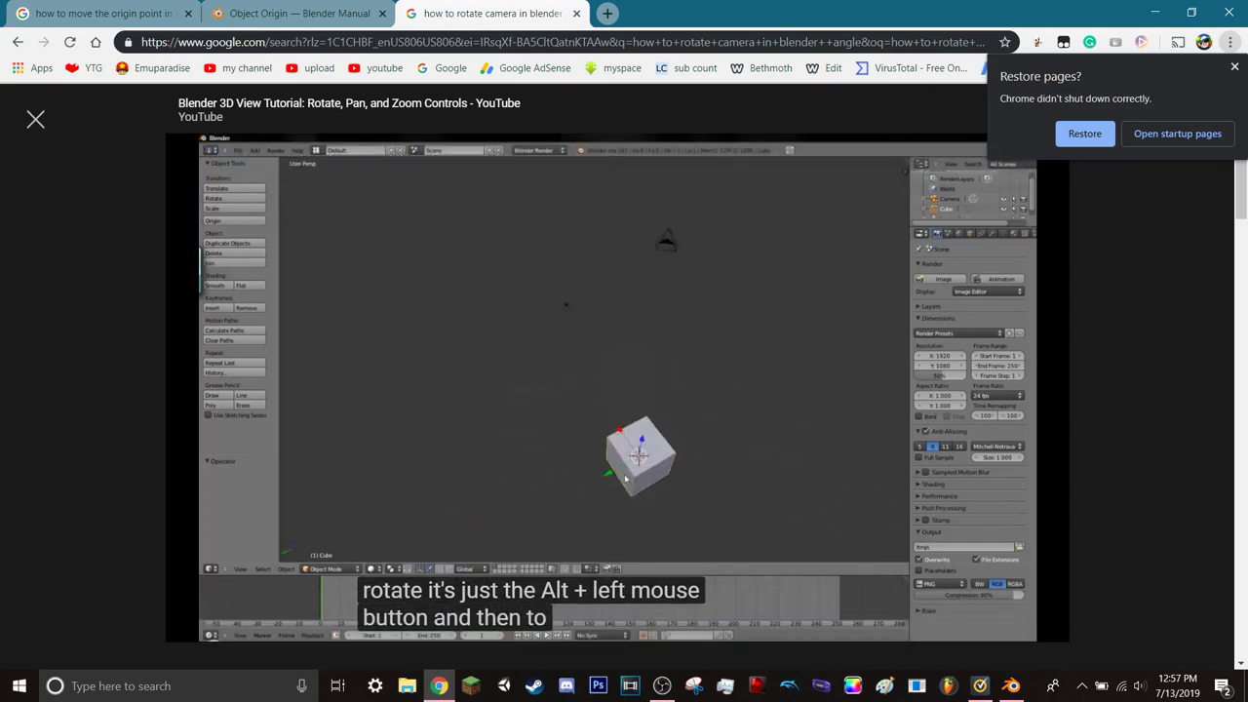
{"action": "key", "text": "Right"}
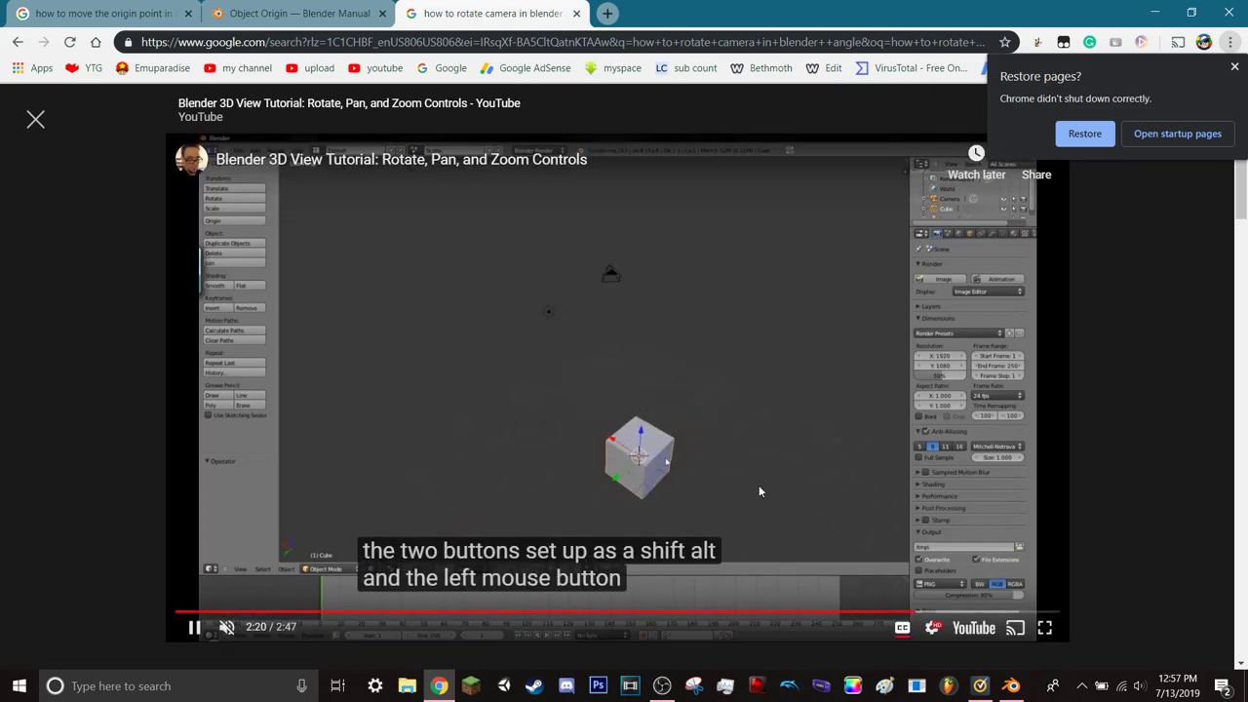
{"action": "key", "text": "Up"}
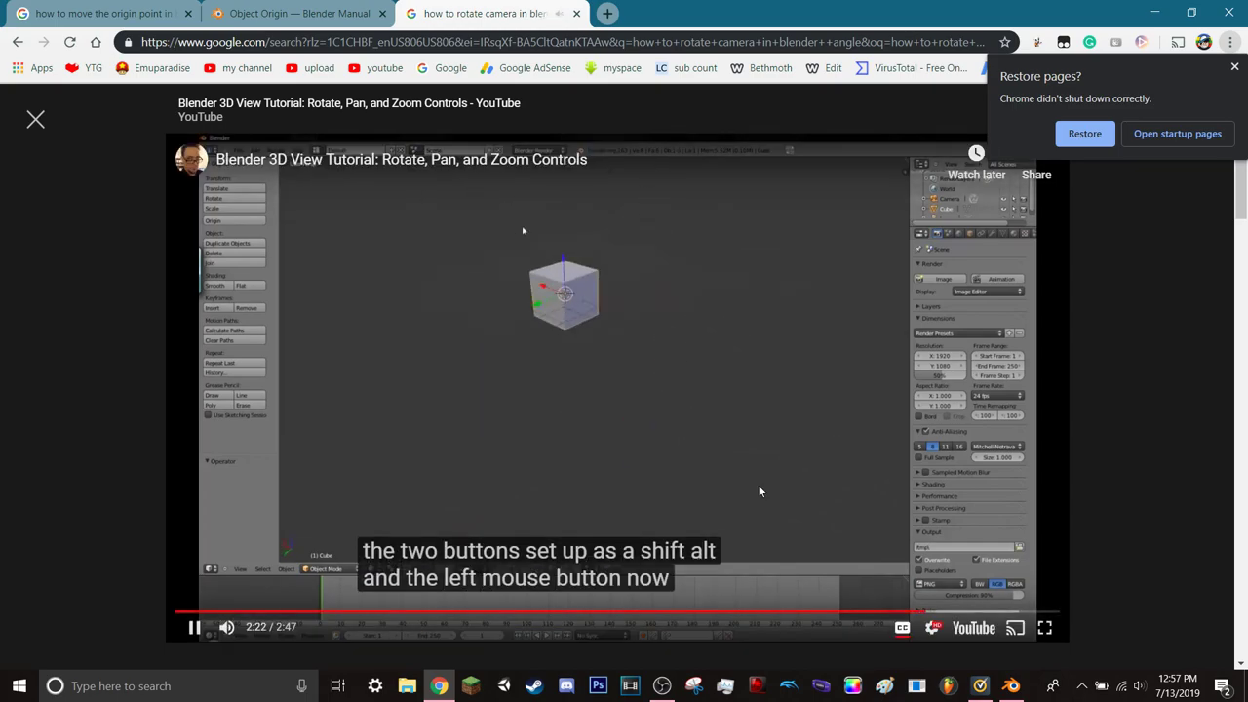
- Raise the speaker volume to 67 and replay the tutorial from the 0:36 preferences part
{"action": "left_click", "coordinate": [1139, 685]}
{"action": "left_click", "coordinate": [1137, 648]}
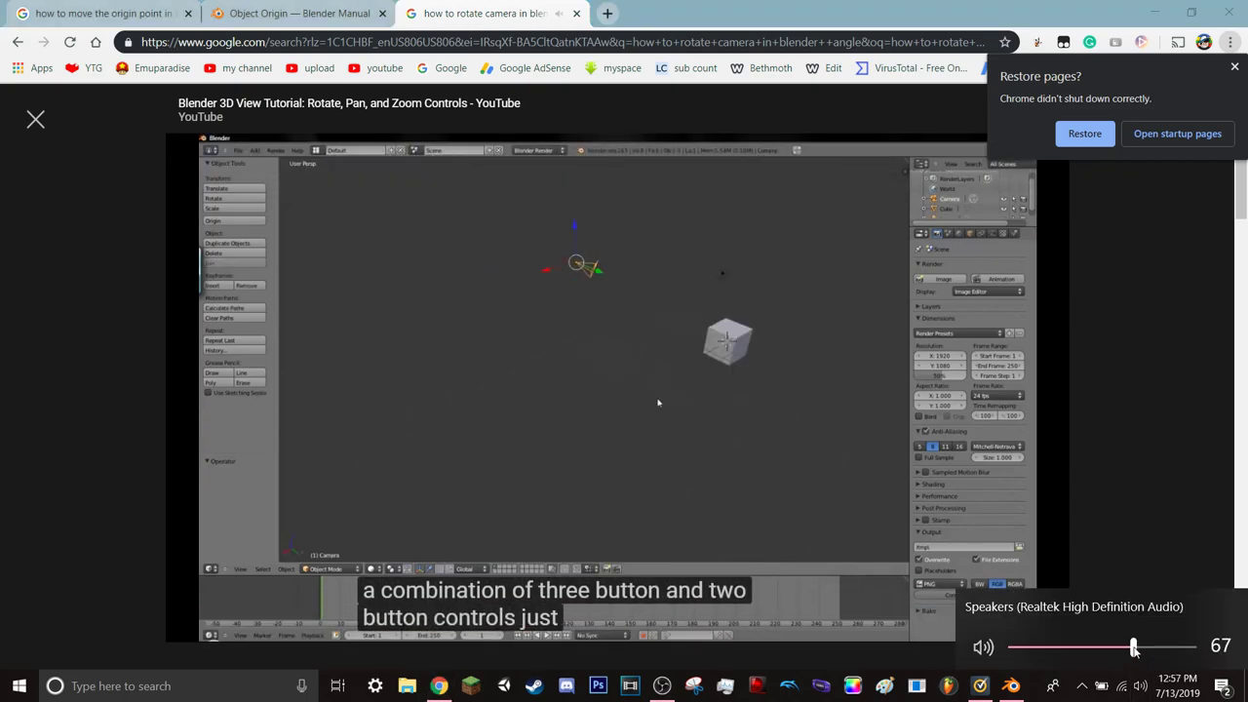
{"action": "left_click", "coordinate": [722, 506]}
{"action": "left_click", "coordinate": [722, 505]}
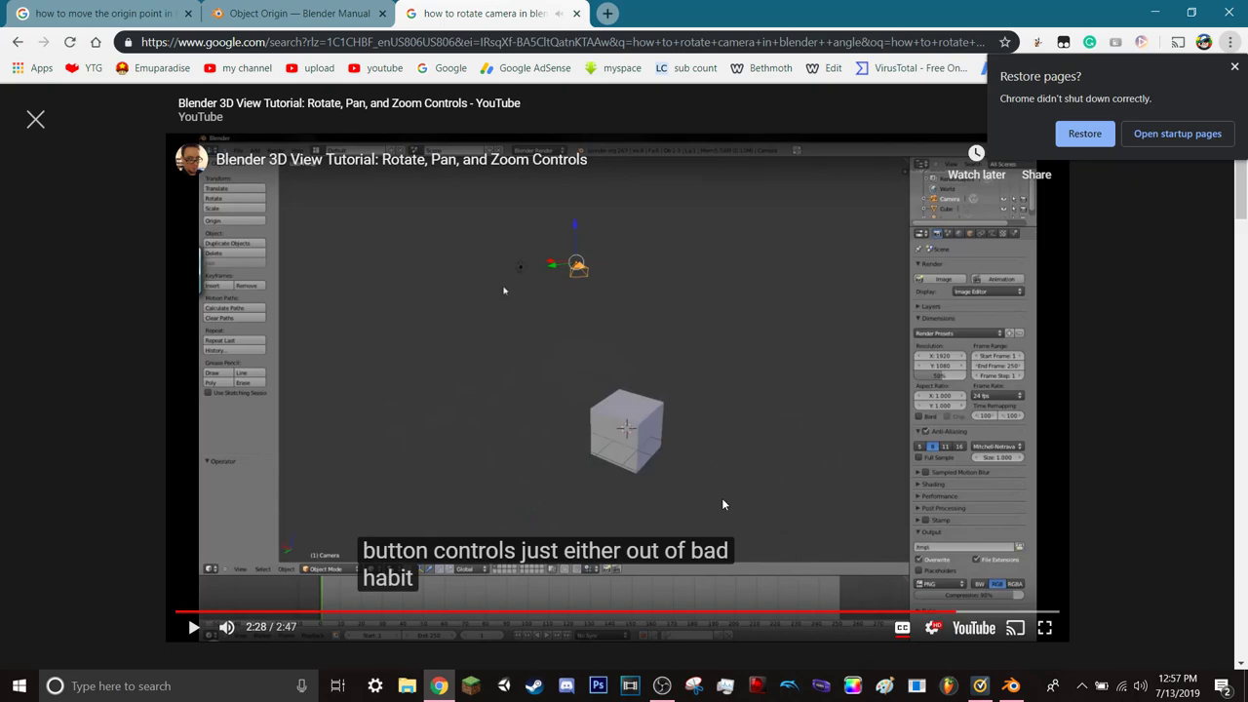
{"action": "left_click", "coordinate": [368, 613]}
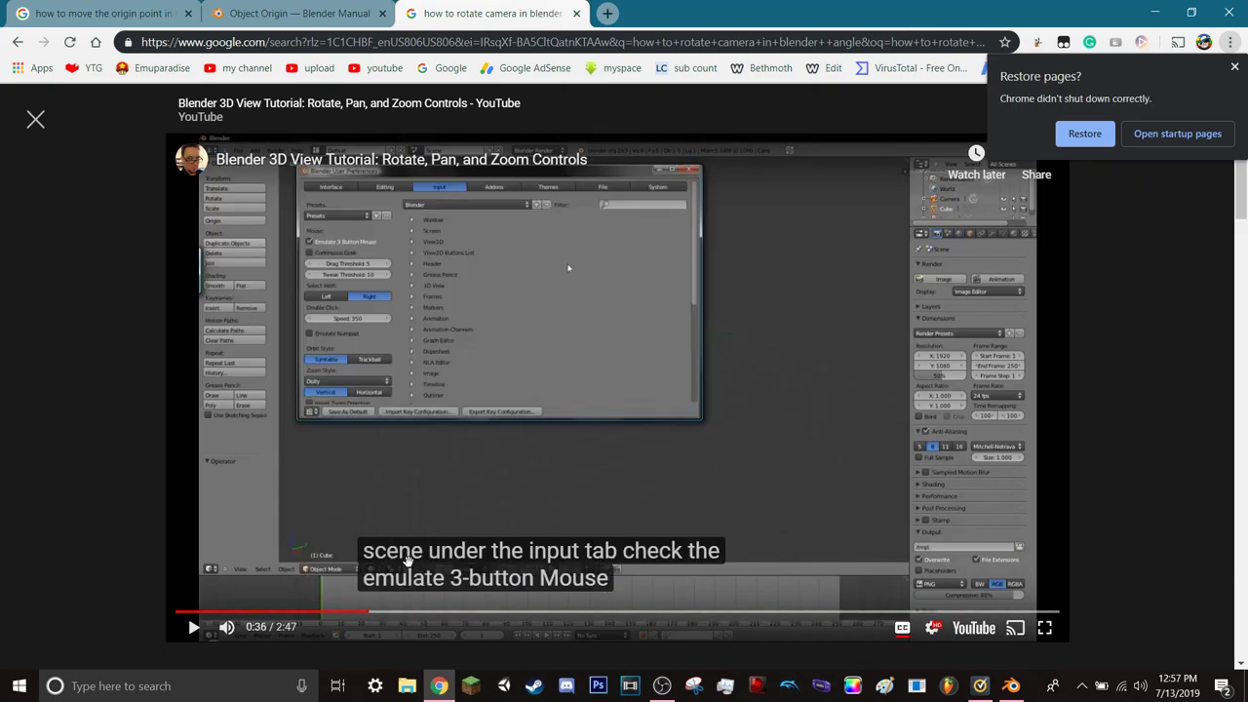
{"action": "left_click", "coordinate": [454, 530]}
{"action": "key", "text": "Right"}
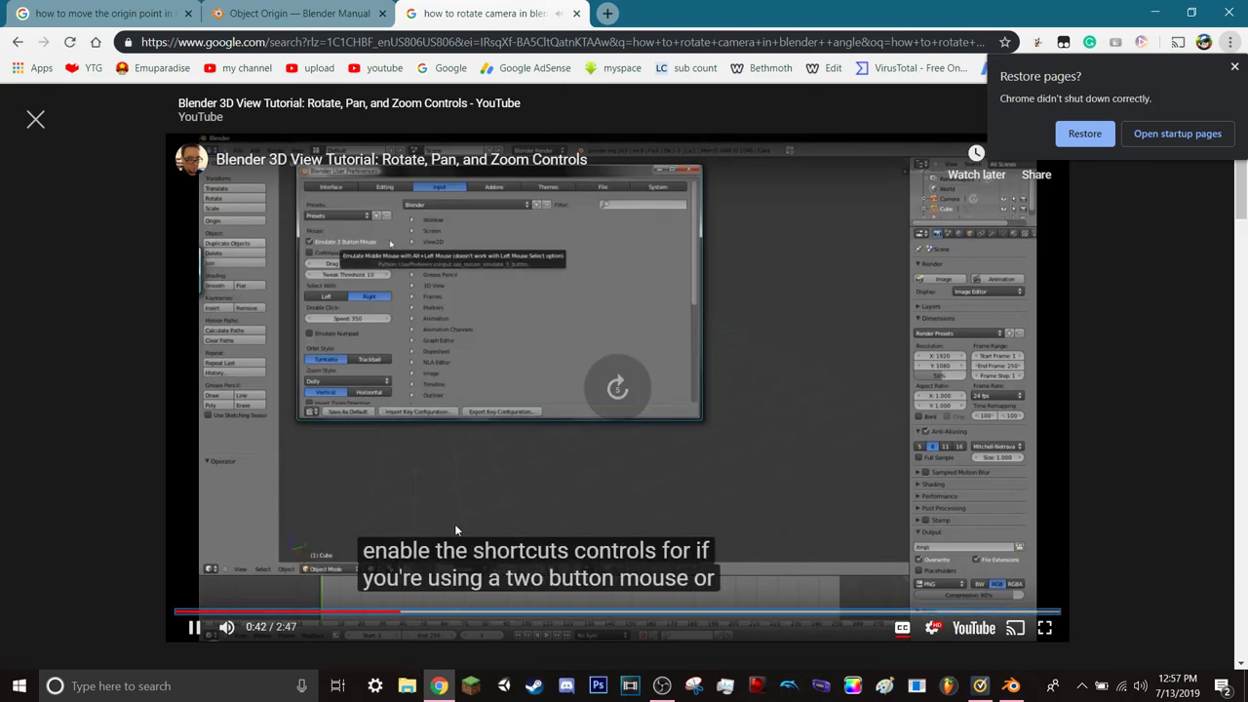
{"action": "key", "text": "Right"}
{"action": "key", "text": "Right"}
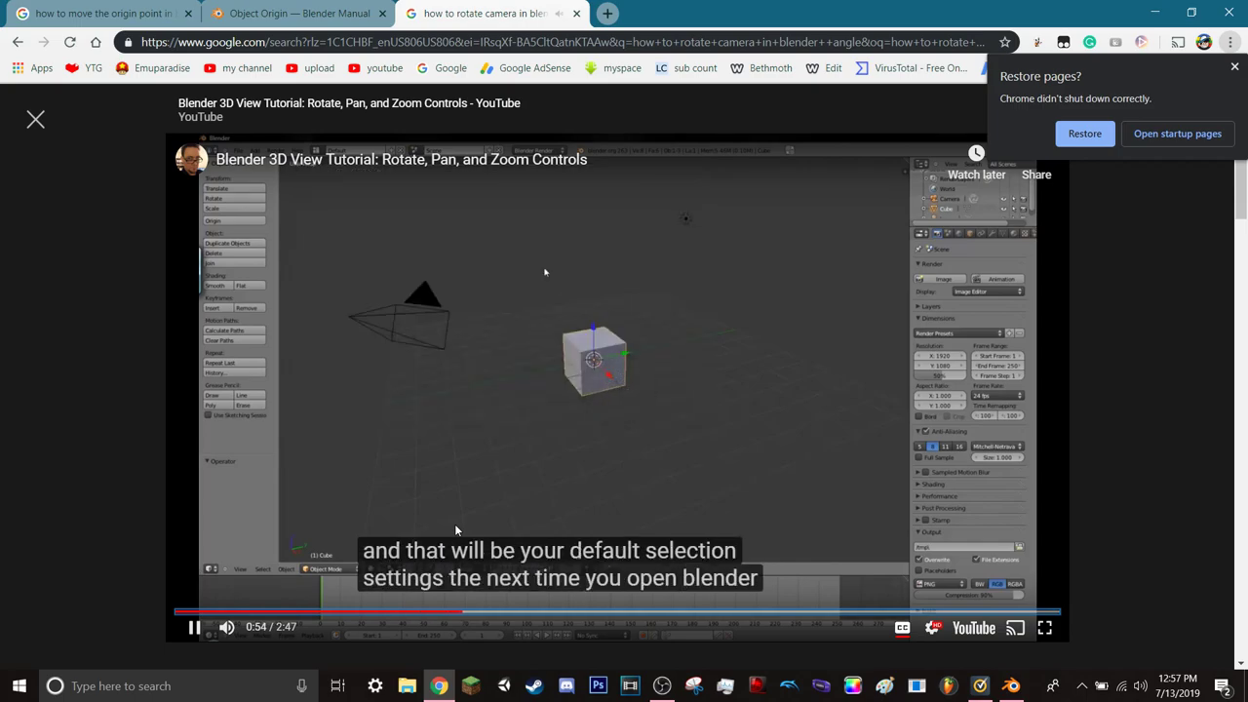
{"action": "key", "text": "XF86AudioRaiseVolume"}
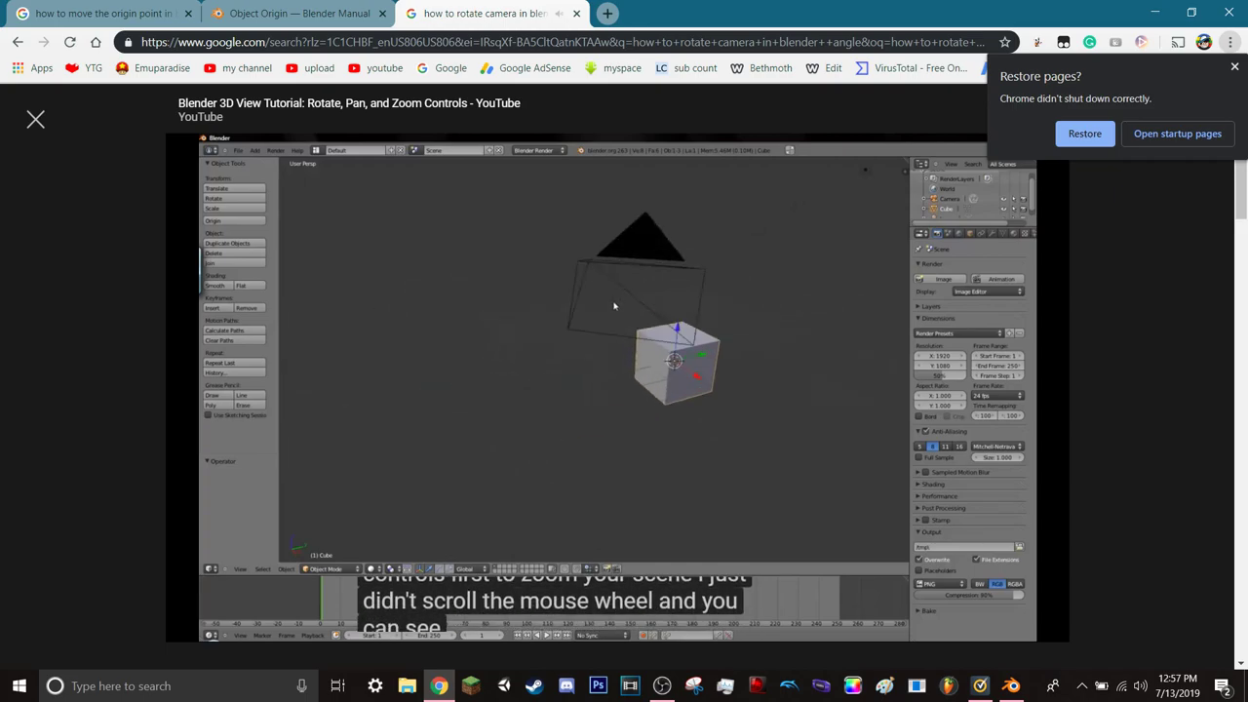
- Dismiss the Restore pages prompt, skip the tutorial to about 1:48, and pause at 2:24
{"action": "left_click", "coordinate": [1235, 66]}
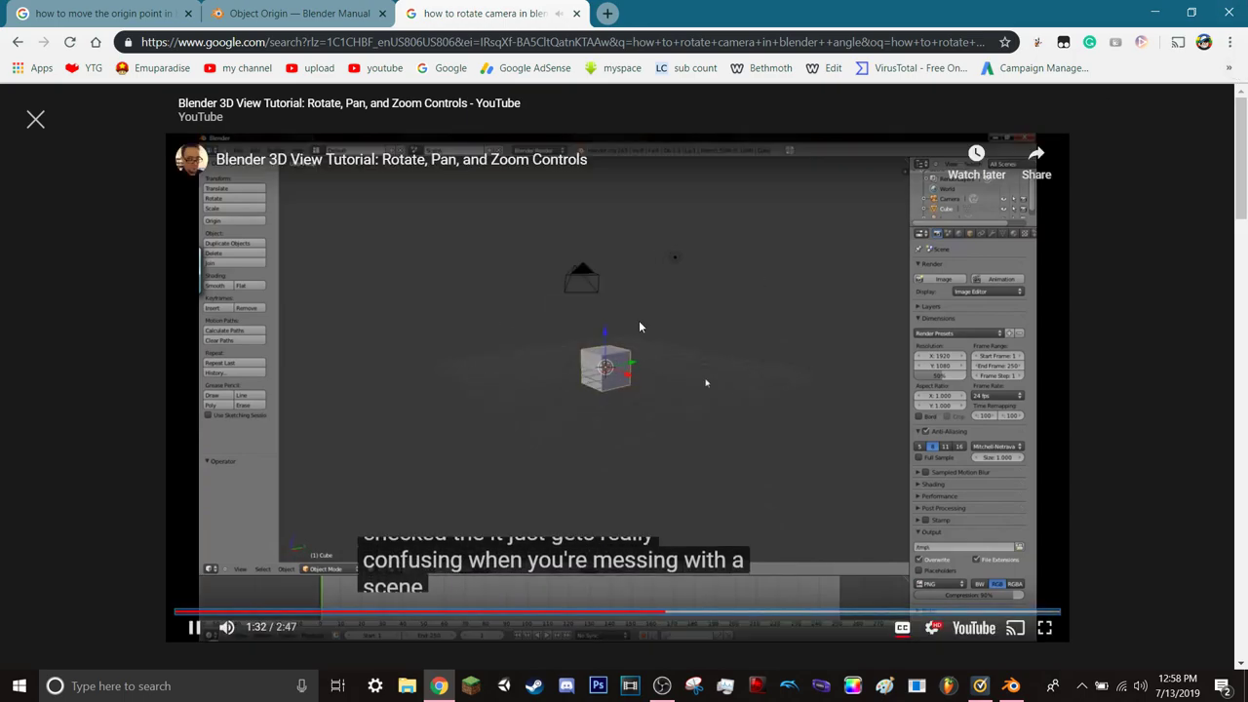
{"action": "key", "text": "Right"}
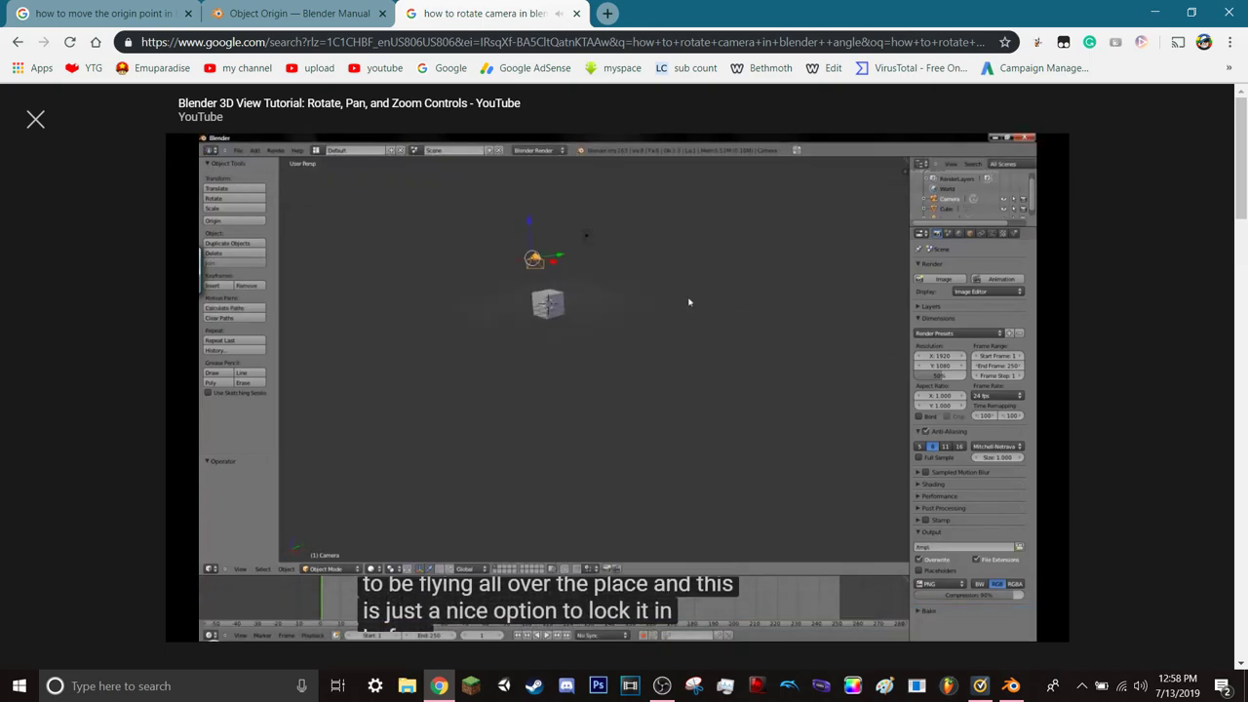
{"action": "key", "text": "Right"}
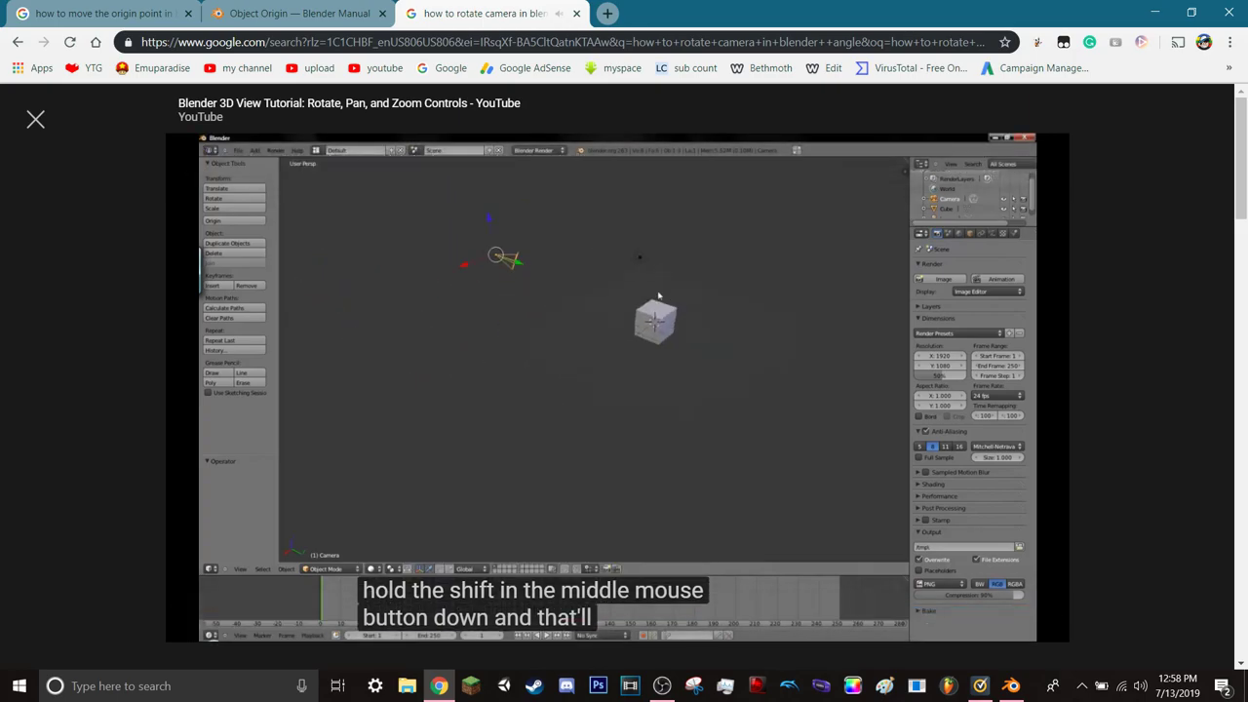
{"action": "key", "text": "Left"}
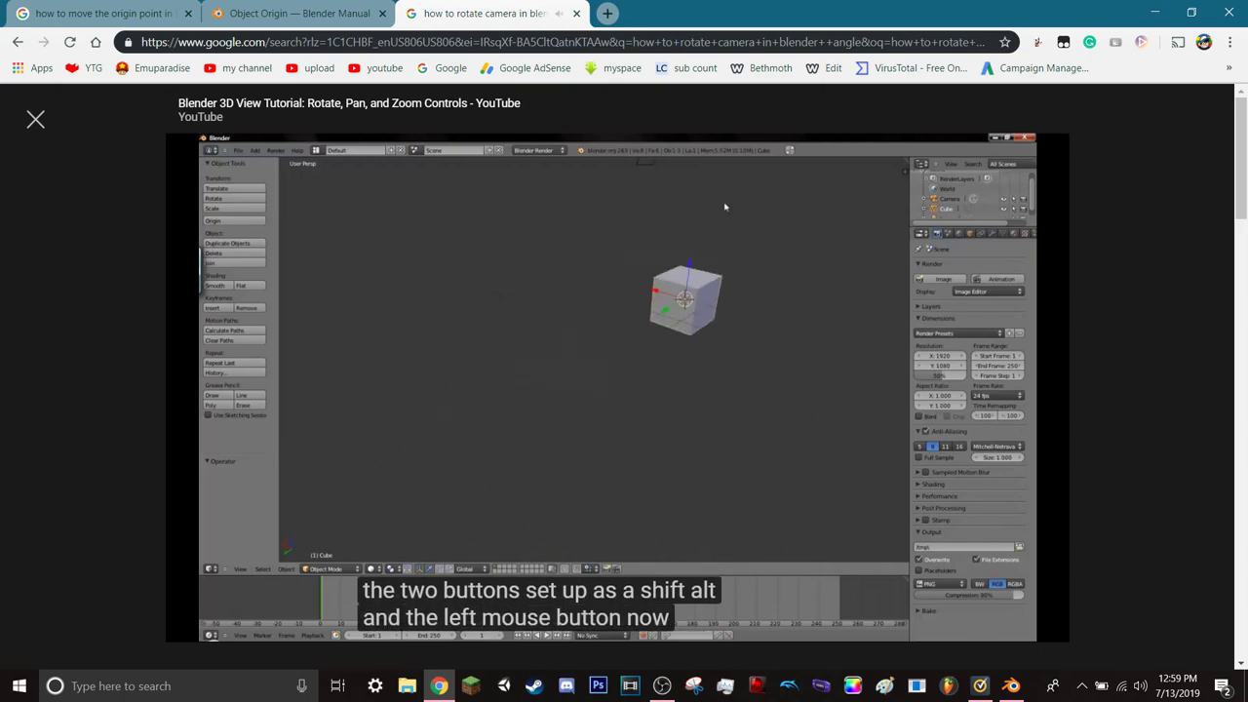
{"action": "left_click", "coordinate": [641, 459]}
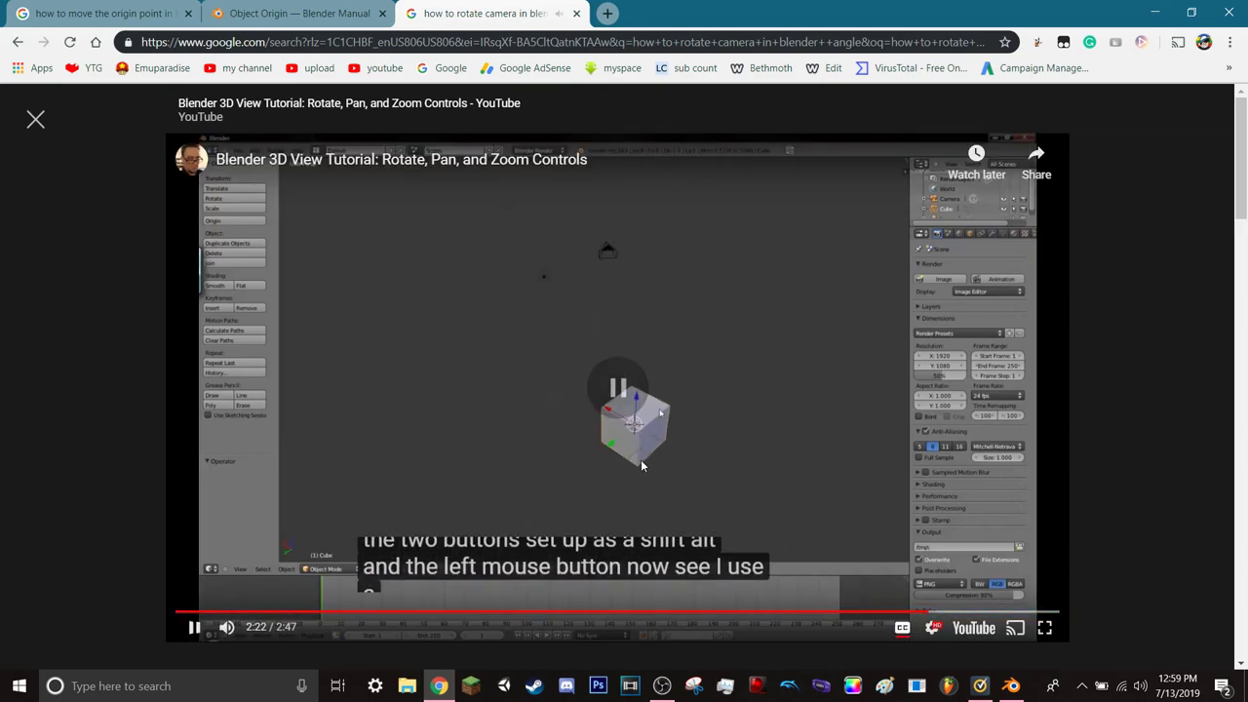
{"action": "left_click", "coordinate": [740, 375]}
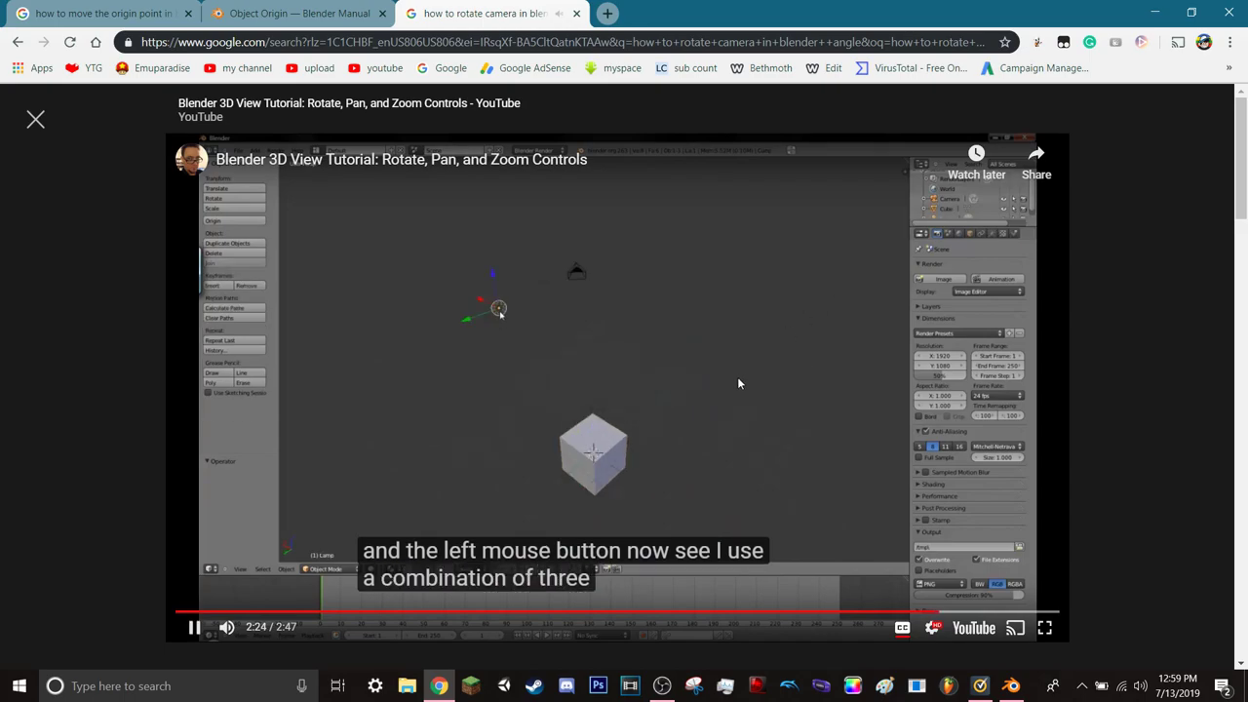
{"action": "left_click", "coordinate": [739, 383]}
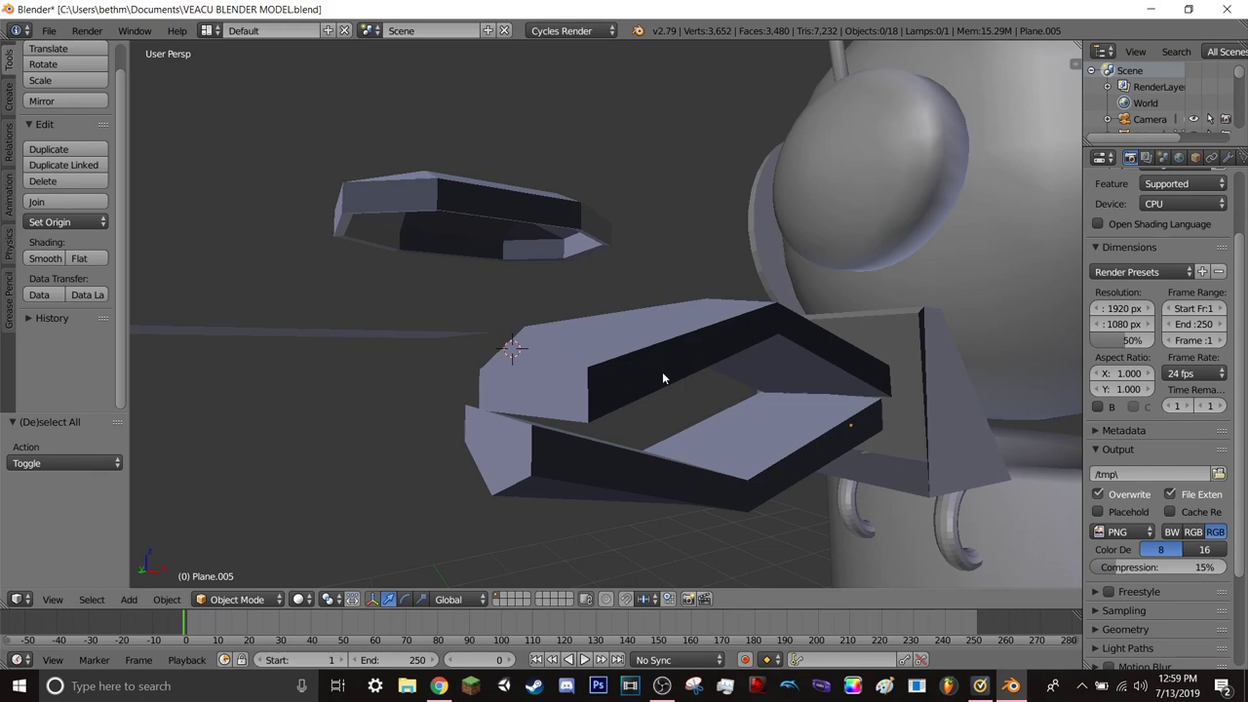
{"action": "scroll", "coordinate": [701, 422], "scroll_direction": "up", "scroll_amount": 2}
{"action": "scroll", "coordinate": [700, 420], "scroll_direction": "down", "scroll_amount": 3}
{"action": "scroll", "coordinate": [700, 420], "scroll_direction": "down", "scroll_amount": 2}
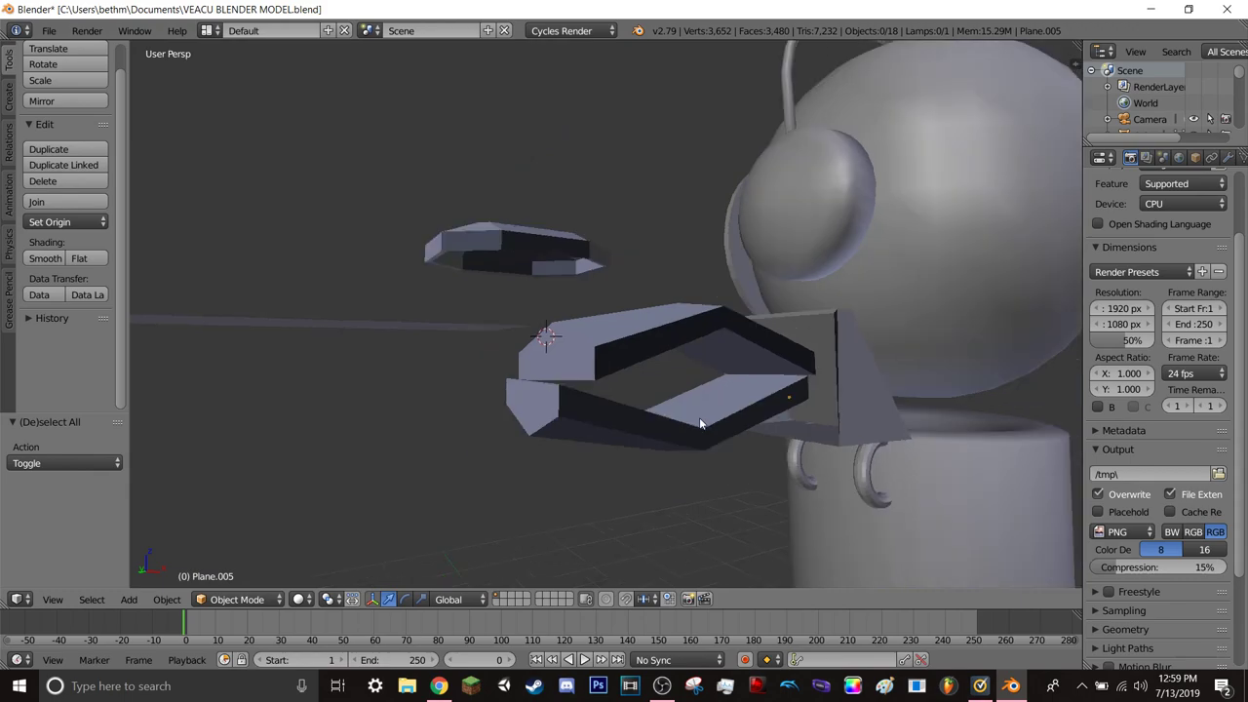
{"action": "scroll", "coordinate": [703, 420], "scroll_direction": "down", "scroll_amount": 1}
{"action": "mouse_move", "coordinate": [712, 426]}
{"action": "middle_mouse_down"}
{"action": "mouse_move", "coordinate": [759, 446]}
{"action": "mouse_move", "coordinate": [709, 438]}
{"action": "middle_mouse_up"}
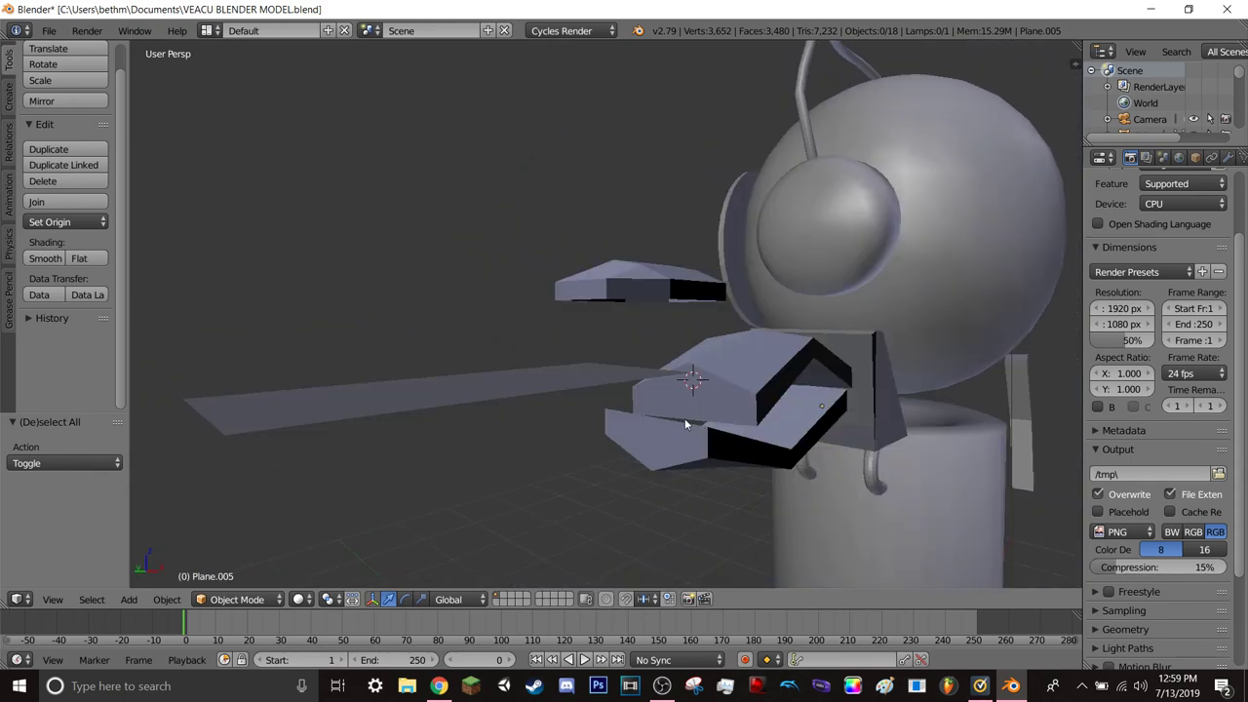
{"action": "mouse_move", "coordinate": [685, 424]}
{"action": "middle_mouse_down"}
{"action": "mouse_move", "coordinate": [776, 465]}
{"action": "mouse_move", "coordinate": [619, 434]}
{"action": "middle_mouse_up"}
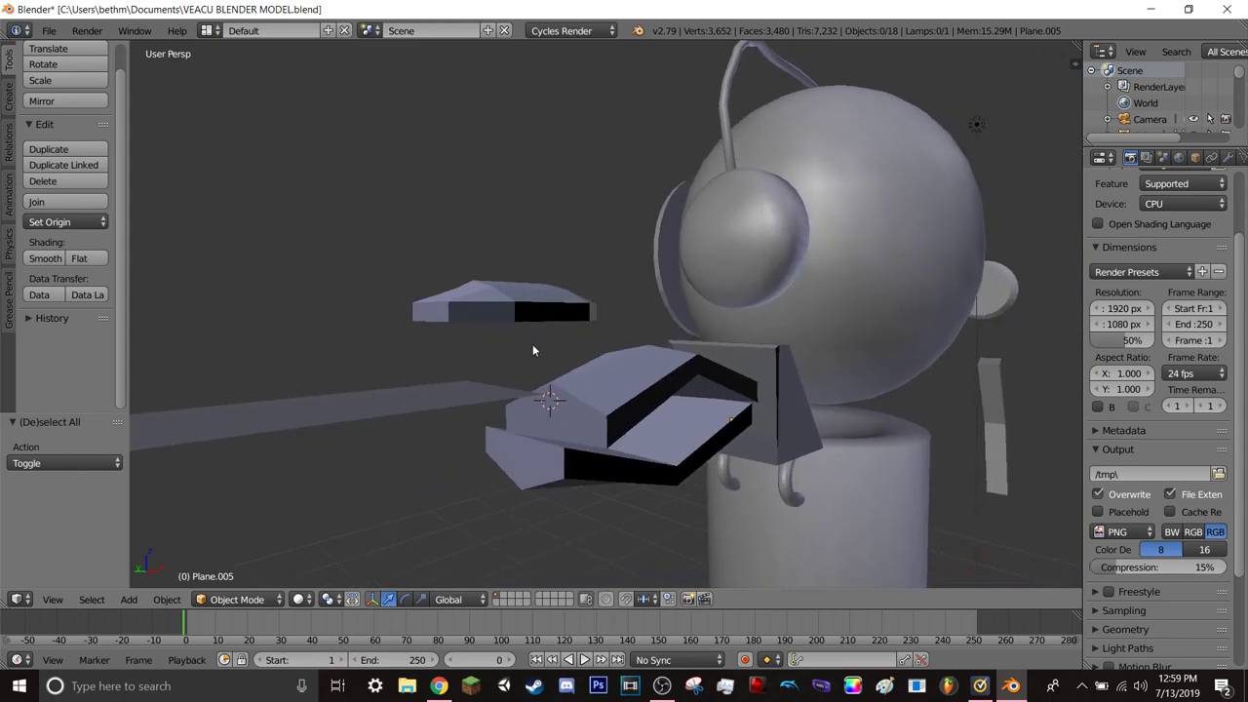
{"action": "right_click", "coordinate": [647, 432], "text": "alt"}
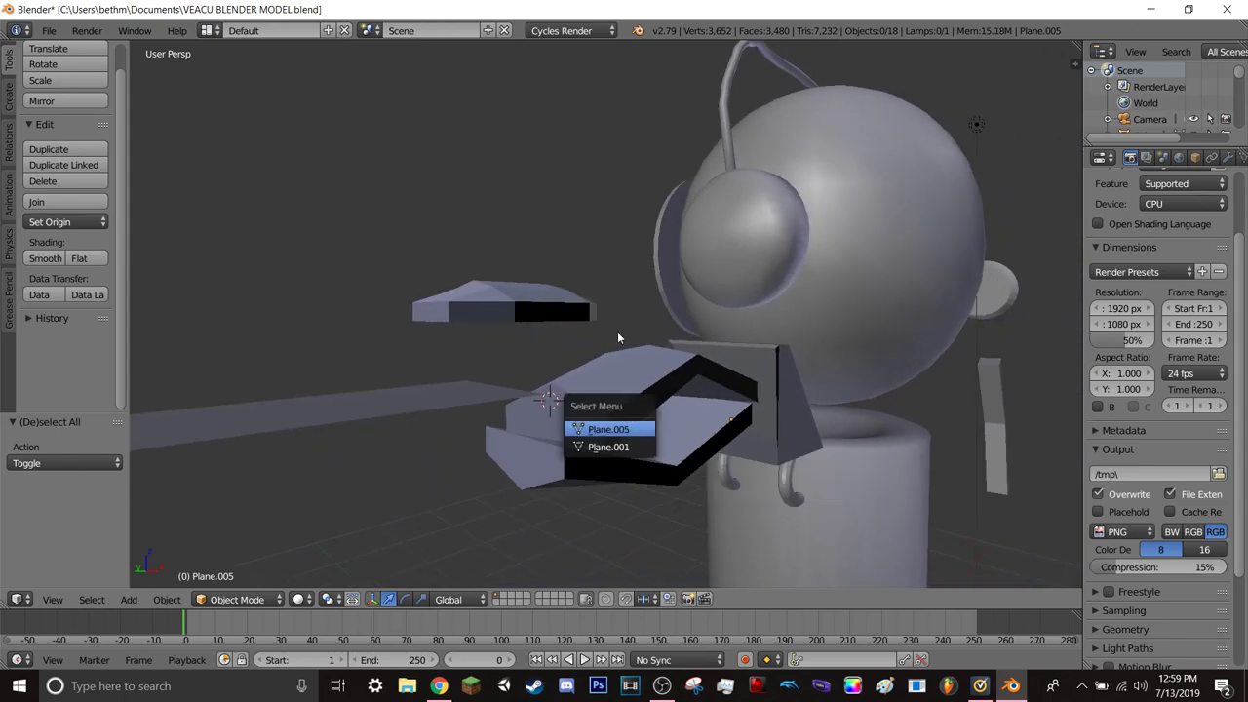
{"action": "mouse_move", "coordinate": [585, 264]}
{"action": "middle_mouse_down"}
{"action": "mouse_move", "coordinate": [670, 297]}
{"action": "mouse_move", "coordinate": [767, 289]}
{"action": "mouse_move", "coordinate": [599, 306]}
{"action": "mouse_move", "coordinate": [607, 319]}
{"action": "middle_mouse_up"}
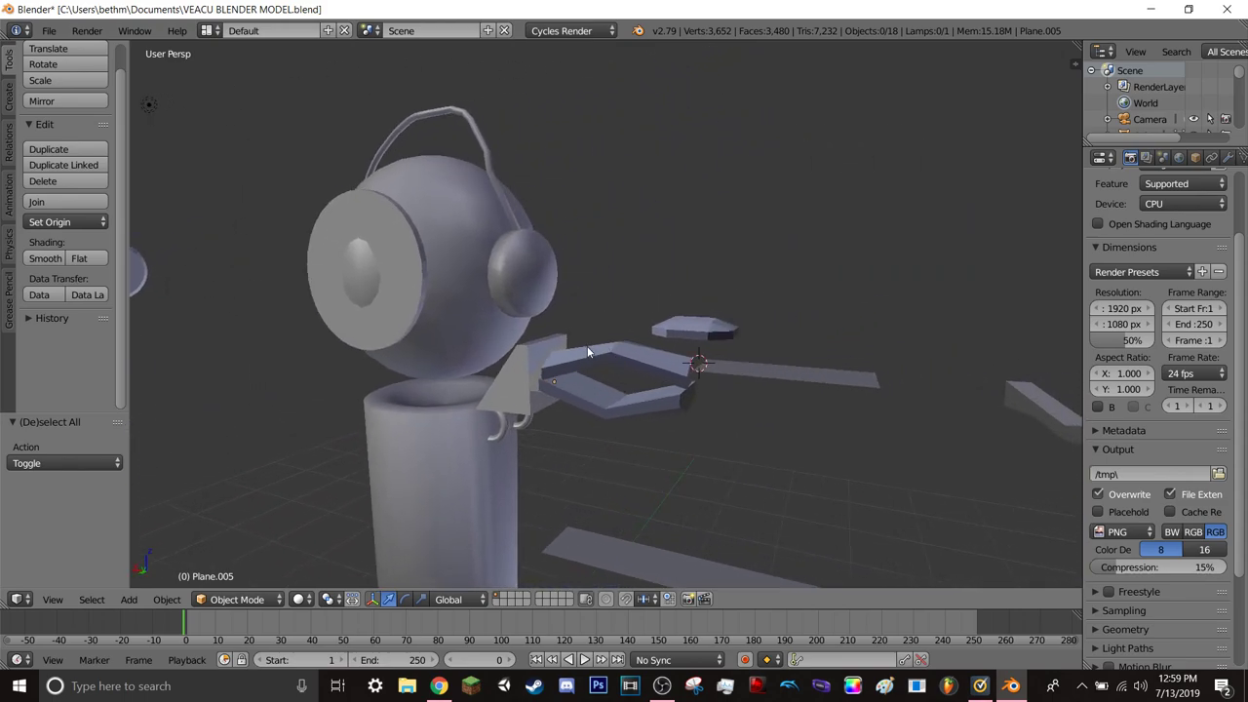
{"action": "mouse_move", "coordinate": [592, 353]}
{"action": "middle_mouse_down"}
{"action": "mouse_move", "coordinate": [636, 413]}
{"action": "mouse_move", "coordinate": [658, 299]}
{"action": "mouse_move", "coordinate": [645, 320]}
{"action": "middle_mouse_up"}
{"action": "scroll", "coordinate": [645, 320], "scroll_direction": "down", "scroll_amount": 2}
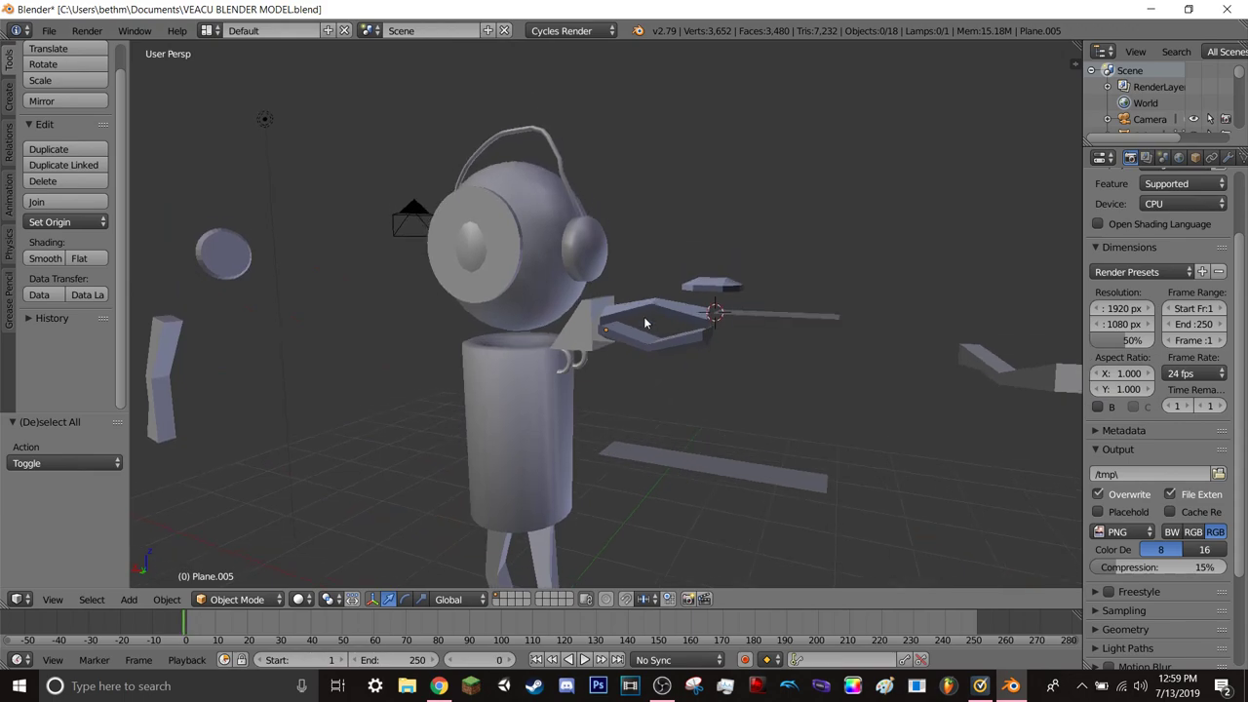
{"action": "middle_click_drag", "start_coordinate": [644, 323], "coordinate": [505, 322]}
{"action": "scroll", "coordinate": [645, 322], "scroll_direction": "up", "scroll_amount": 3}
{"action": "scroll", "coordinate": [636, 319], "scroll_direction": "down", "scroll_amount": 3}
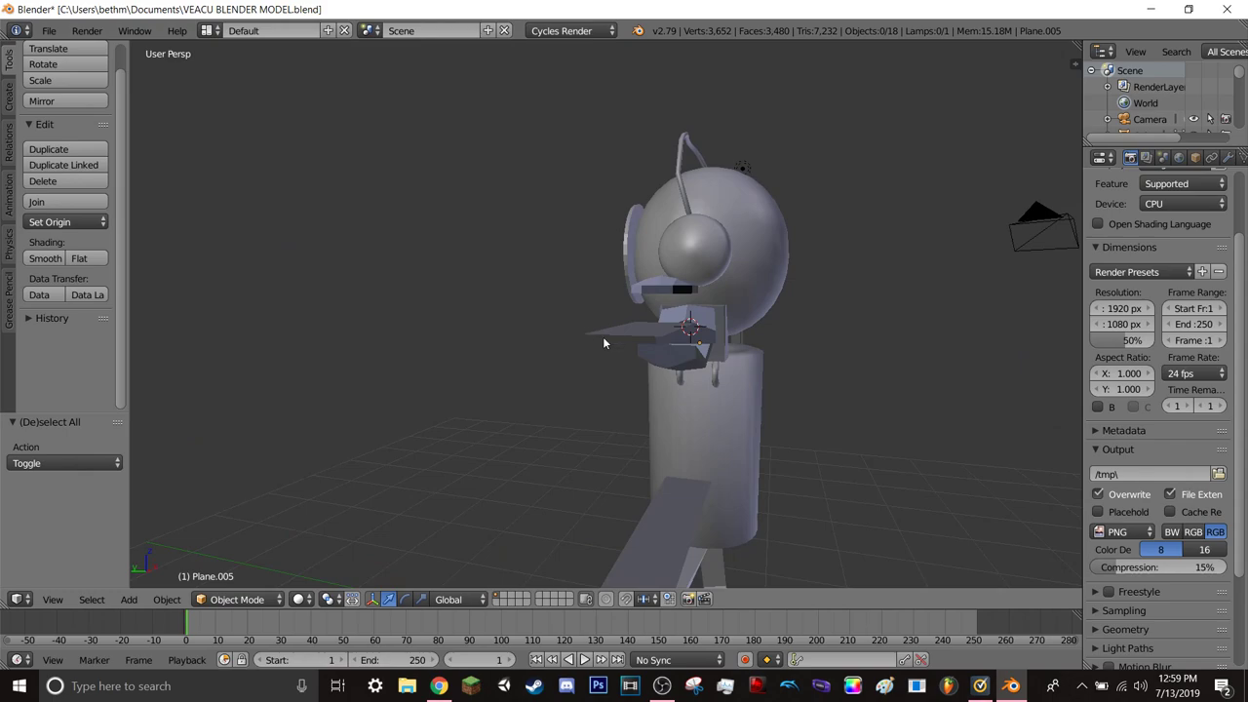
{"action": "key", "text": "shift+f"}
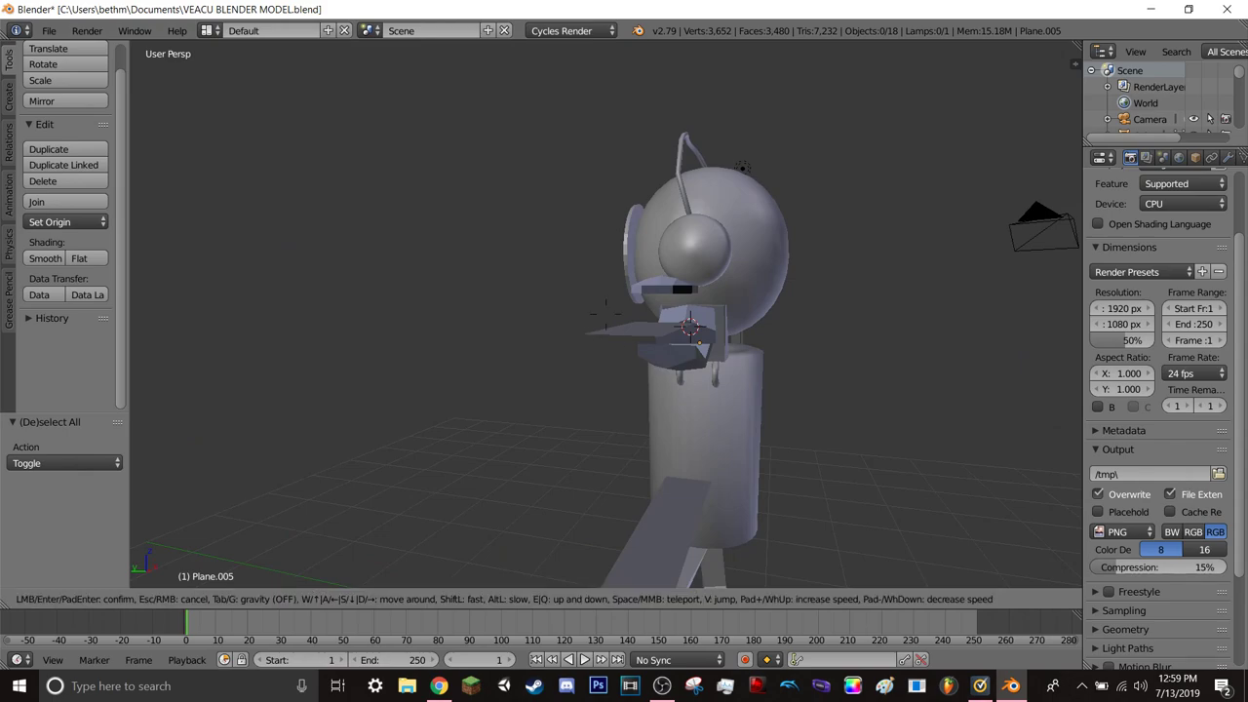
{"action": "key", "text": "w"}
{"action": "key", "text": "w"}
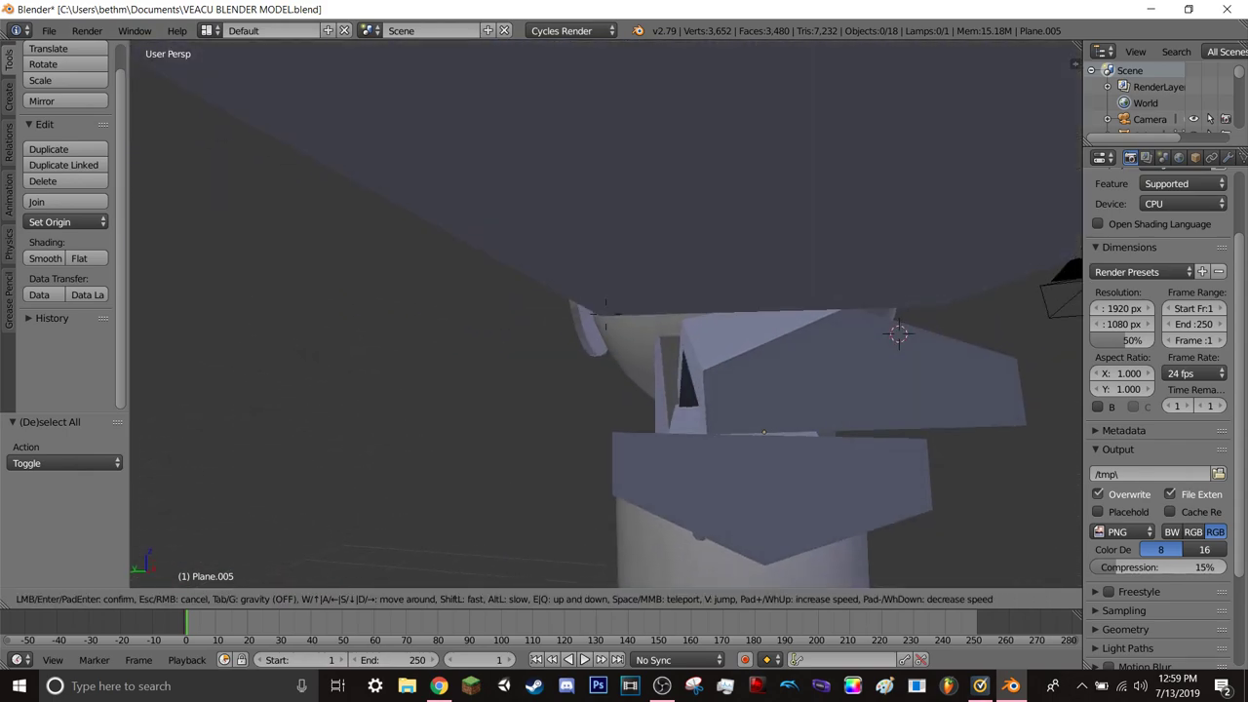
{"action": "left_click", "coordinate": [606, 312]}
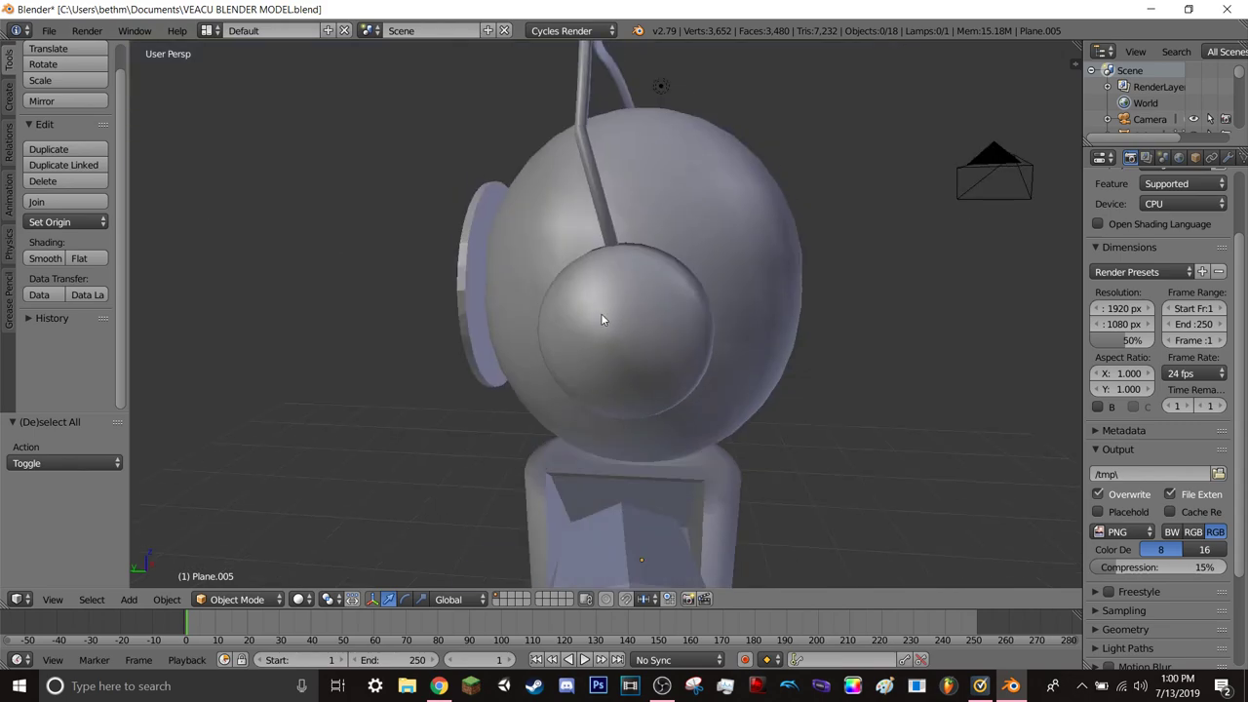
{"action": "key", "text": "KP_4"}
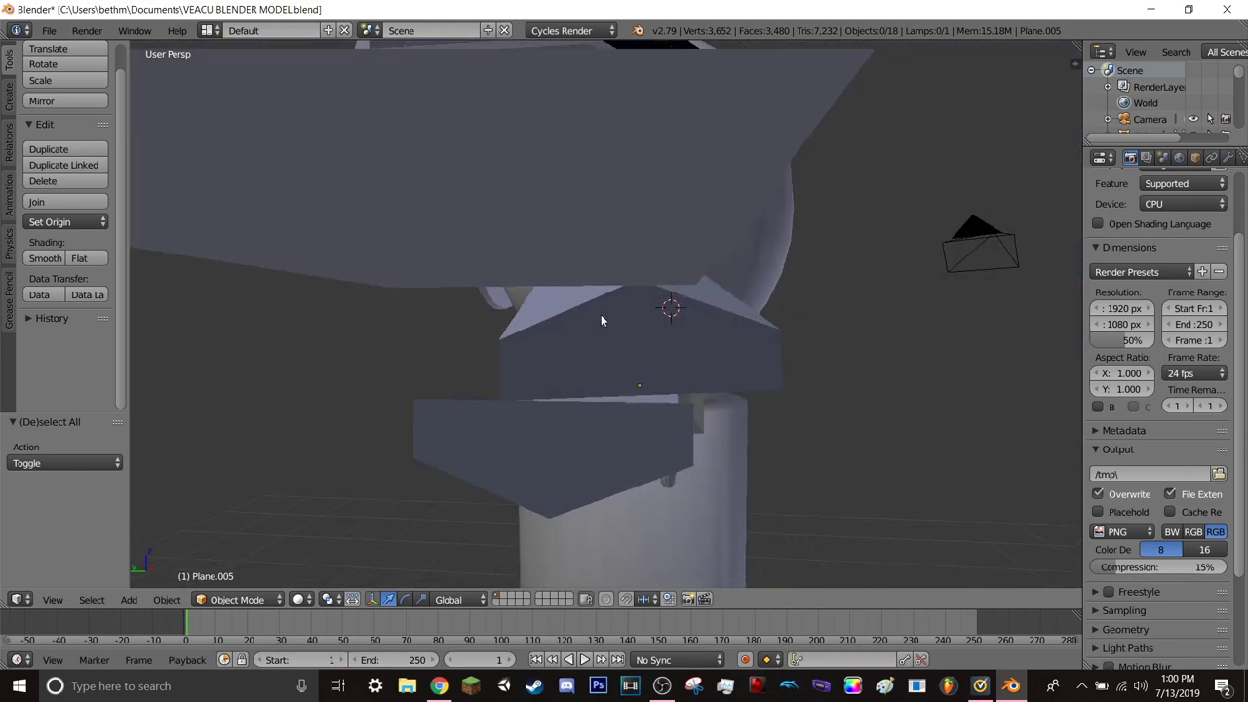
- Select the arm plate under the helmet and slide it along its Y axis
{"action": "right_click", "coordinate": [601, 316]}
{"action": "left_click_drag", "start_coordinate": [600, 384], "coordinate": [555, 373]}
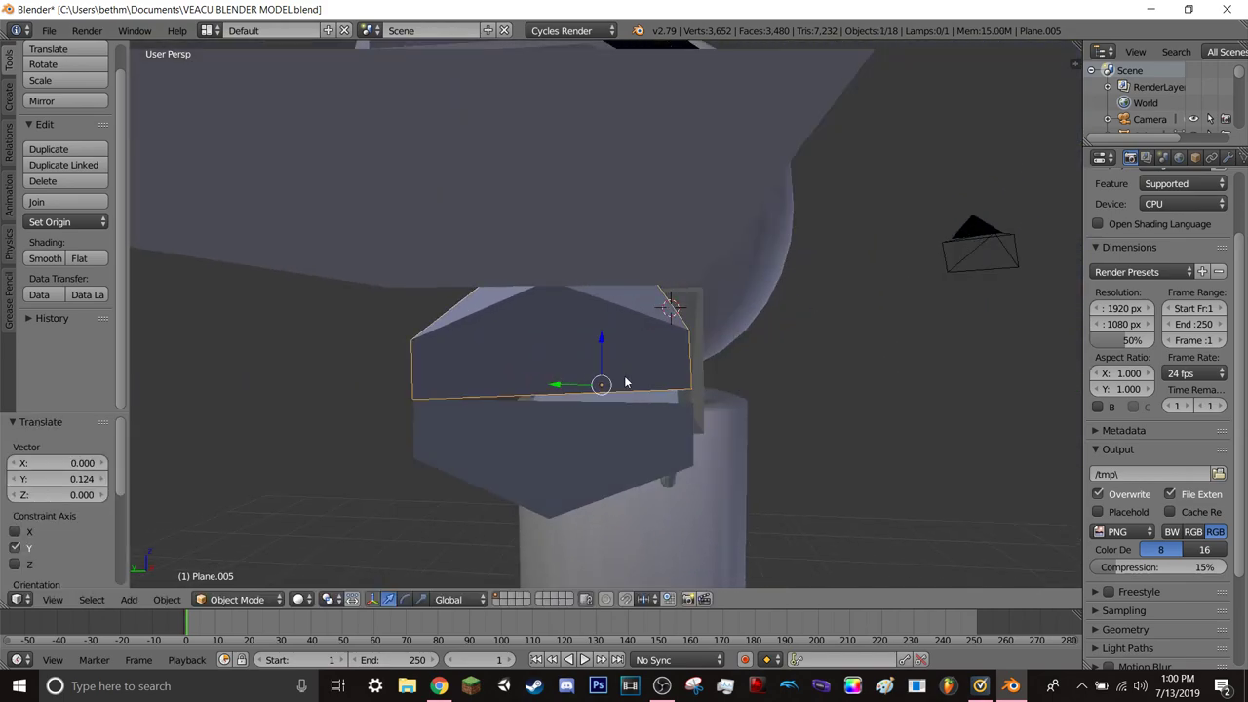
{"action": "mouse_move", "coordinate": [555, 373]}
{"action": "middle_mouse_down"}
{"action": "mouse_move", "coordinate": [621, 384]}
{"action": "mouse_move", "coordinate": [560, 407]}
{"action": "middle_mouse_up"}
{"action": "scroll", "coordinate": [621, 383], "scroll_direction": "down", "scroll_amount": 5}
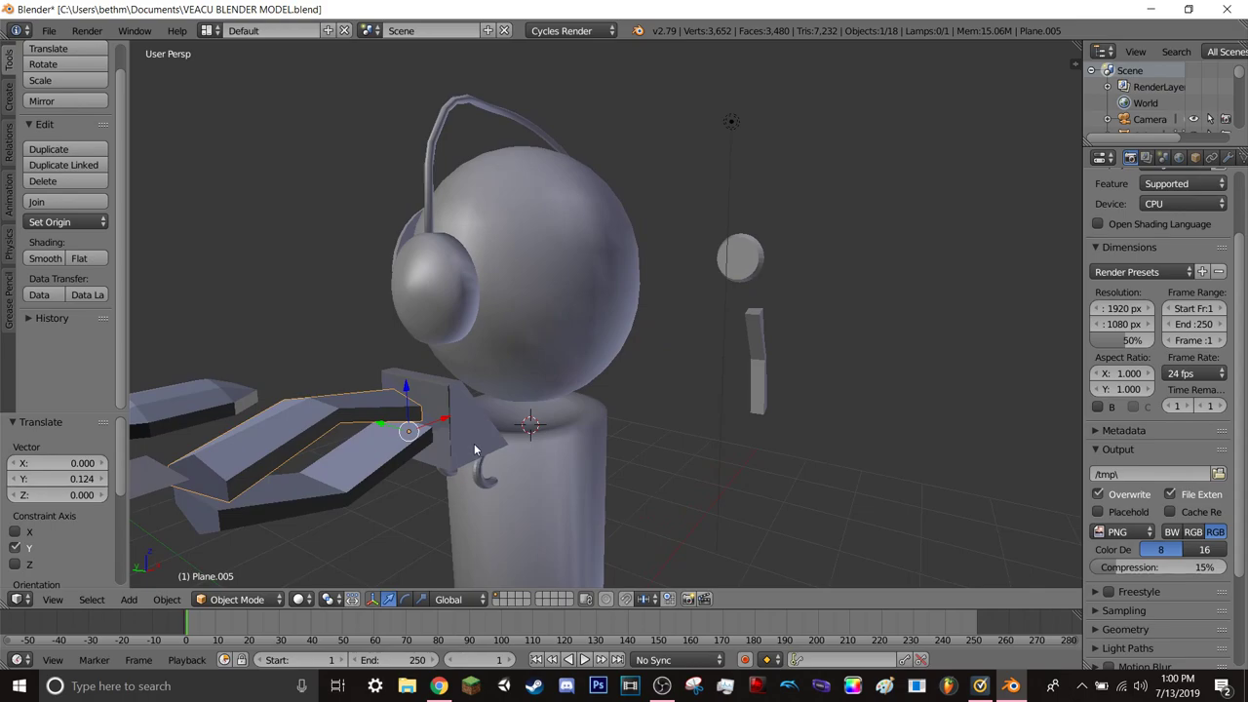
- Fly in close to the hexagonal plate, tilt it slightly, then undo the tilt
{"action": "key", "text": "shift+f"}
{"action": "key", "text": "w"}
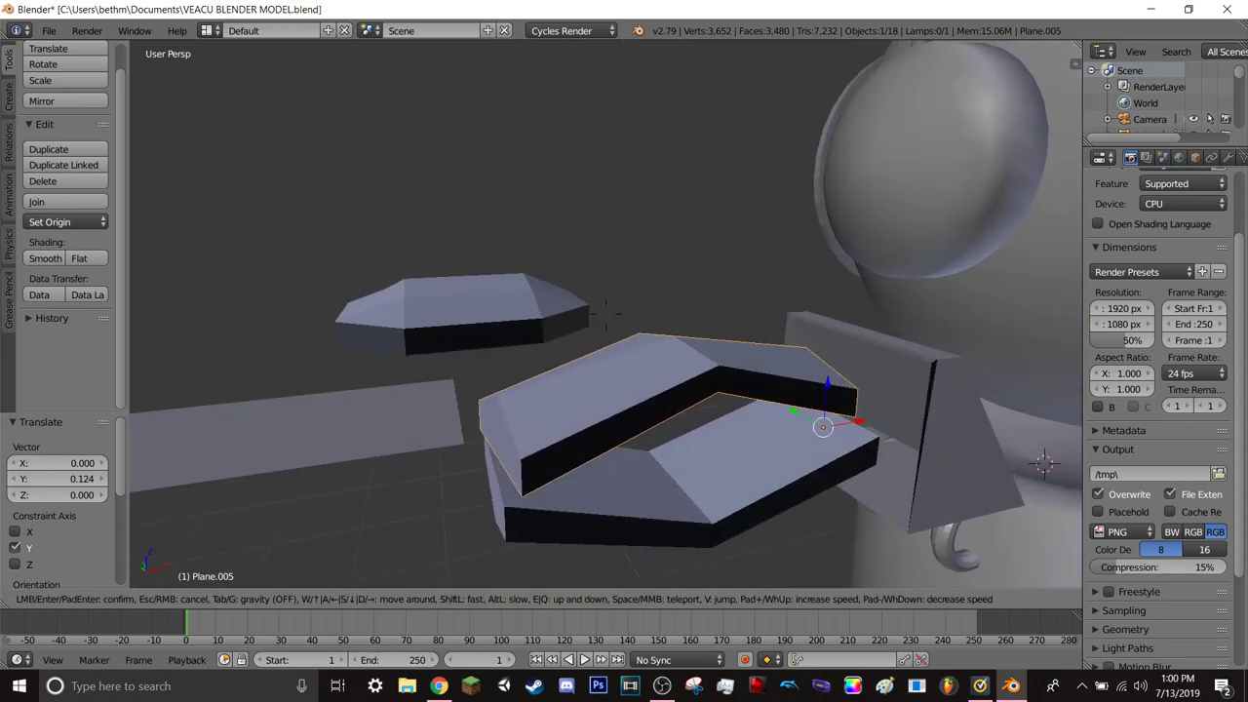
{"action": "key", "text": "s"}
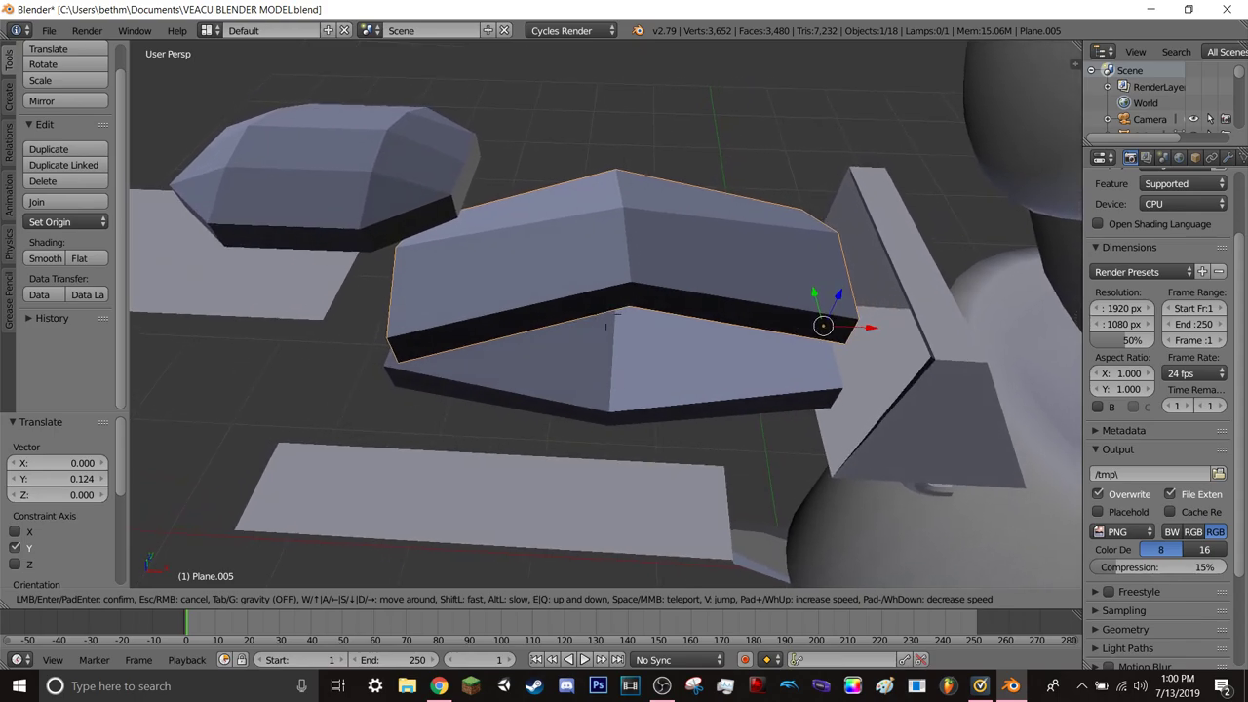
{"action": "left_click", "coordinate": [647, 258]}
{"action": "key", "text": "r"}
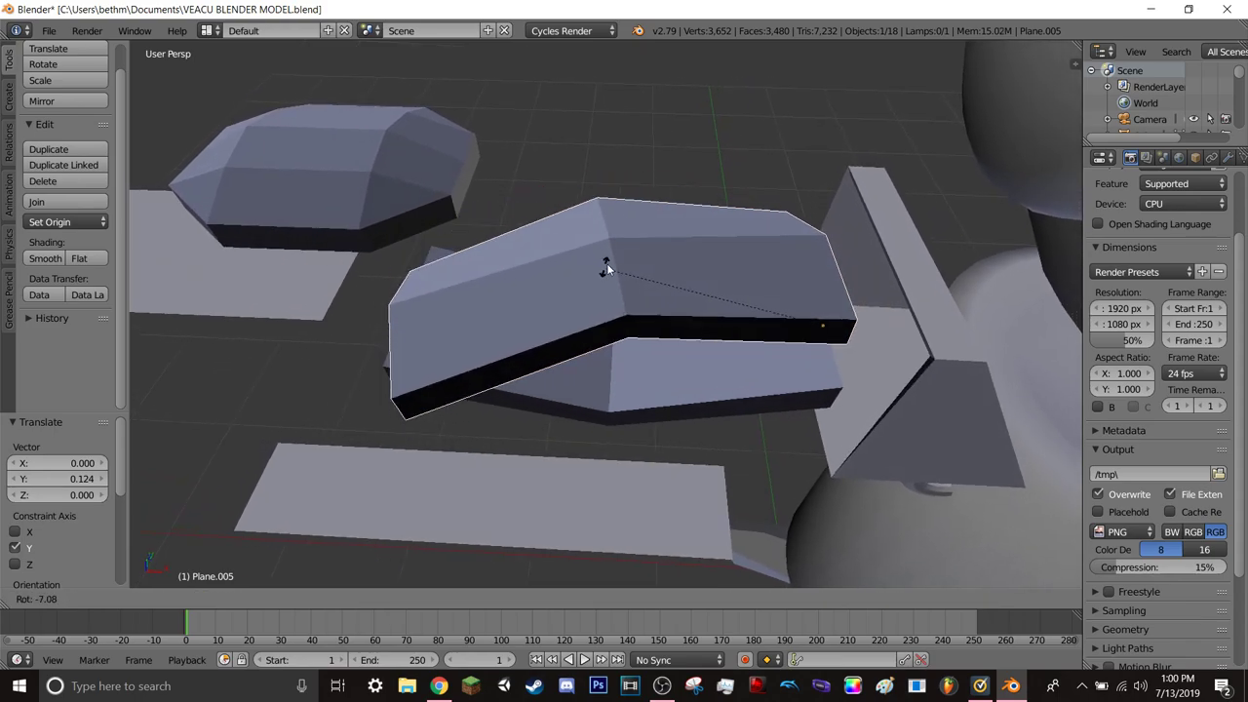
{"action": "left_click", "coordinate": [640, 247]}
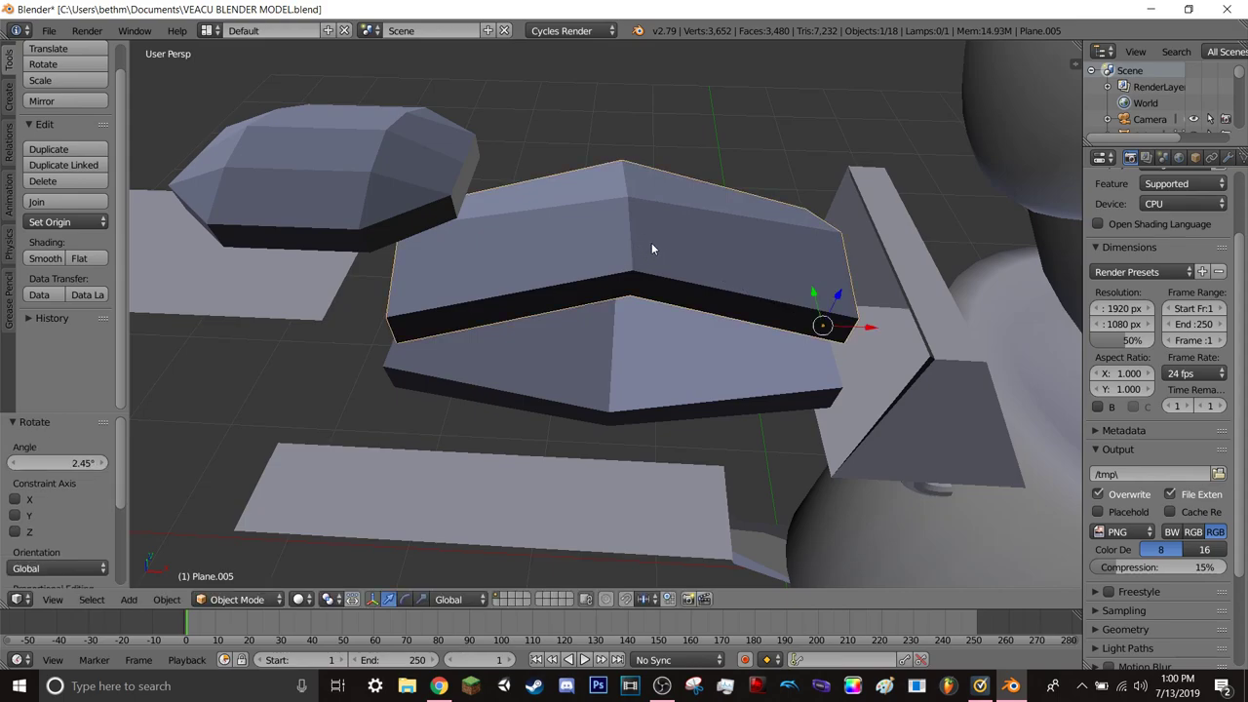
{"action": "key", "text": "ctrl+z"}
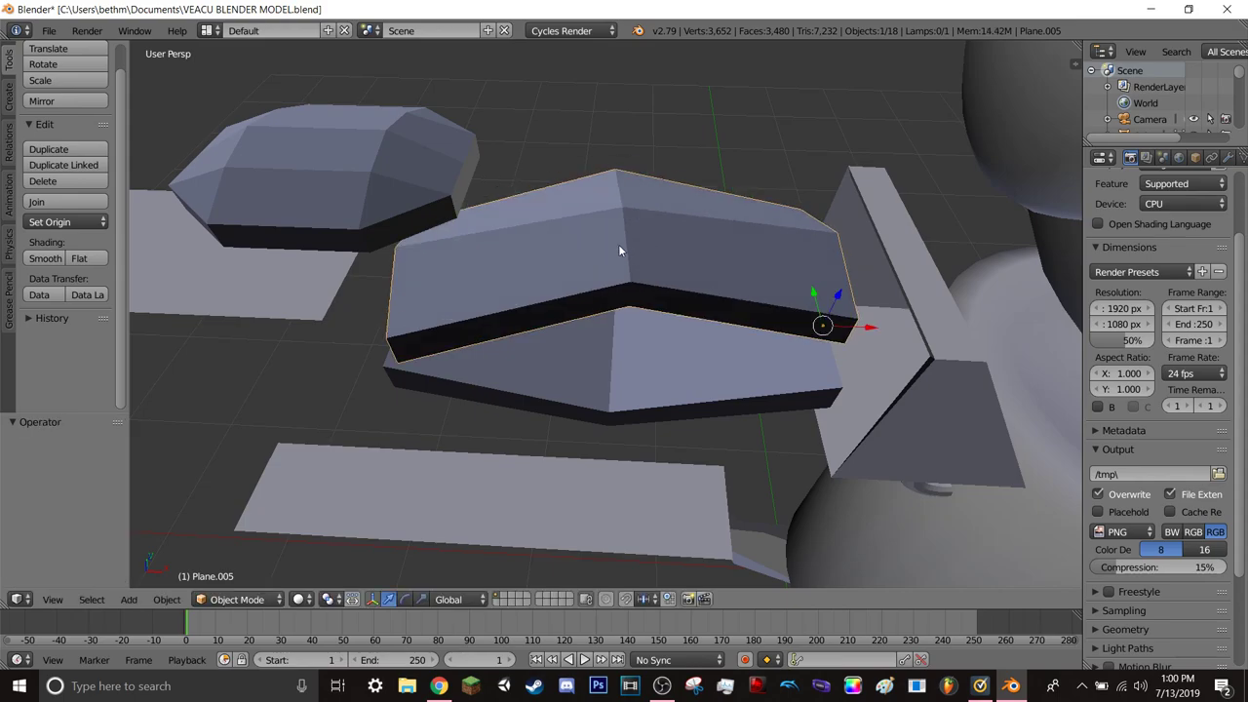
{"action": "mouse_move", "coordinate": [648, 211]}
{"action": "middle_mouse_down"}
{"action": "mouse_move", "coordinate": [636, 224]}
{"action": "mouse_move", "coordinate": [641, 211]}
{"action": "middle_mouse_up"}
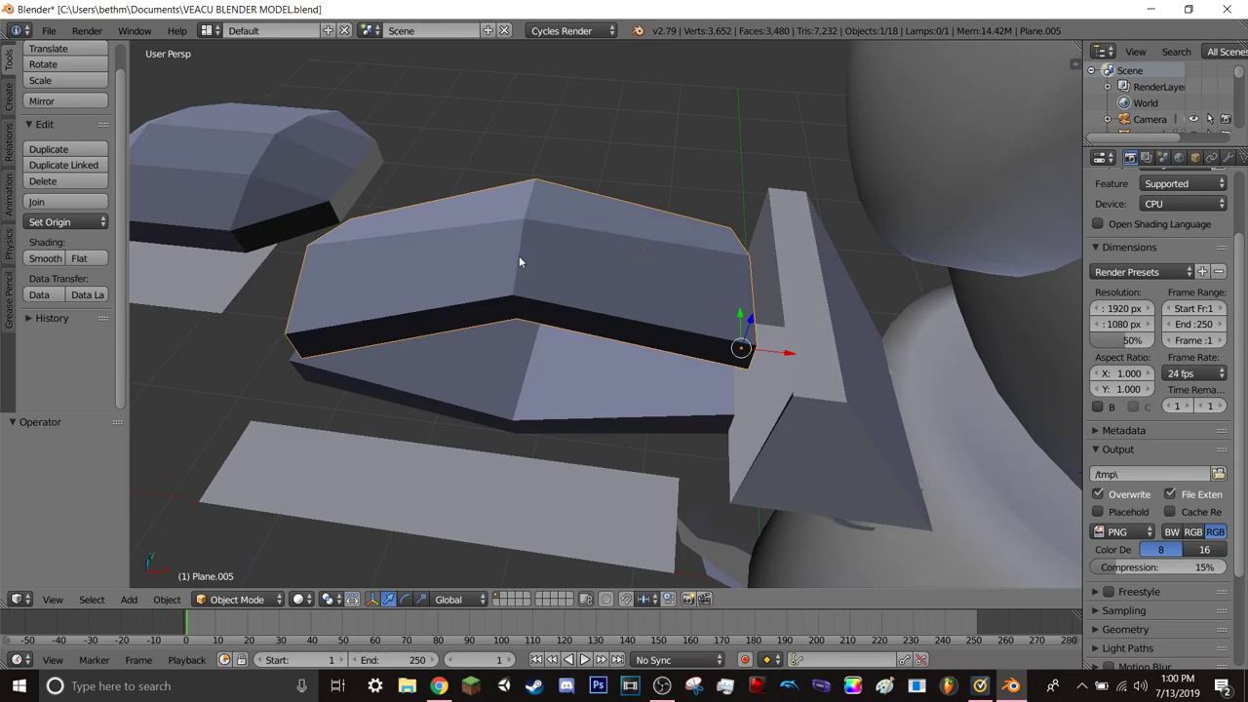
{"action": "key", "text": "shift+f"}
{"action": "key", "text": "w"}
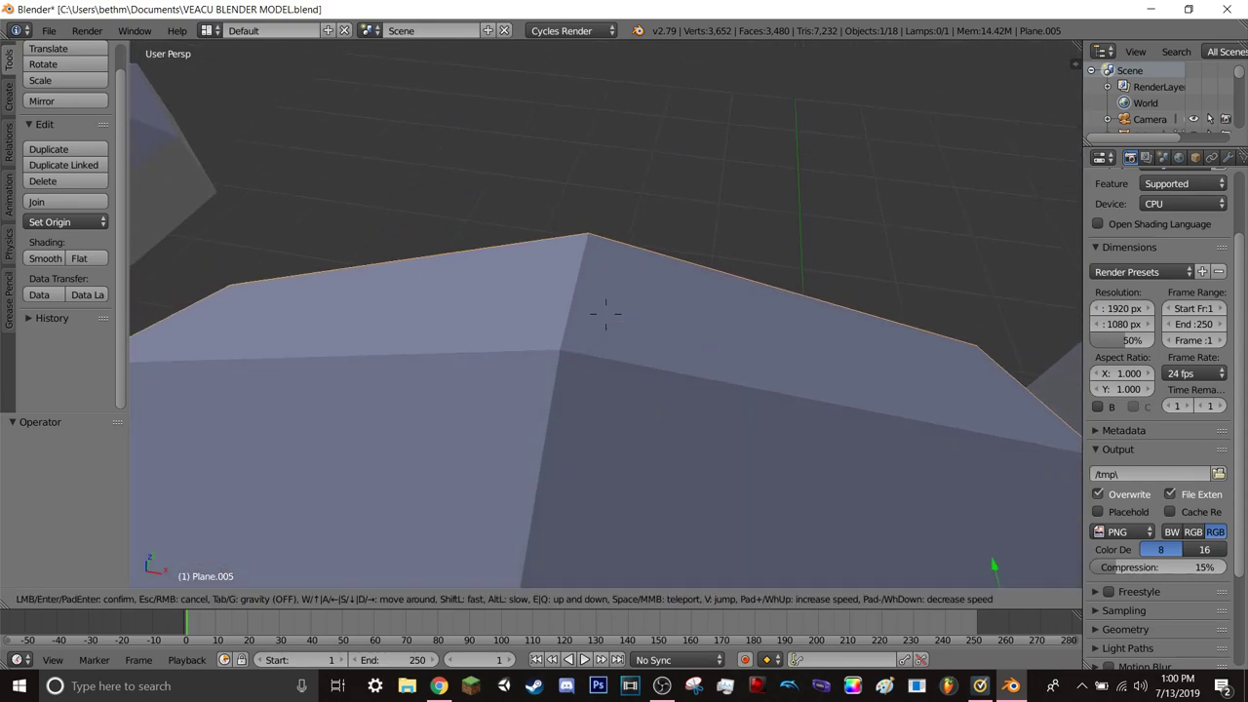
{"action": "key", "text": "s"}
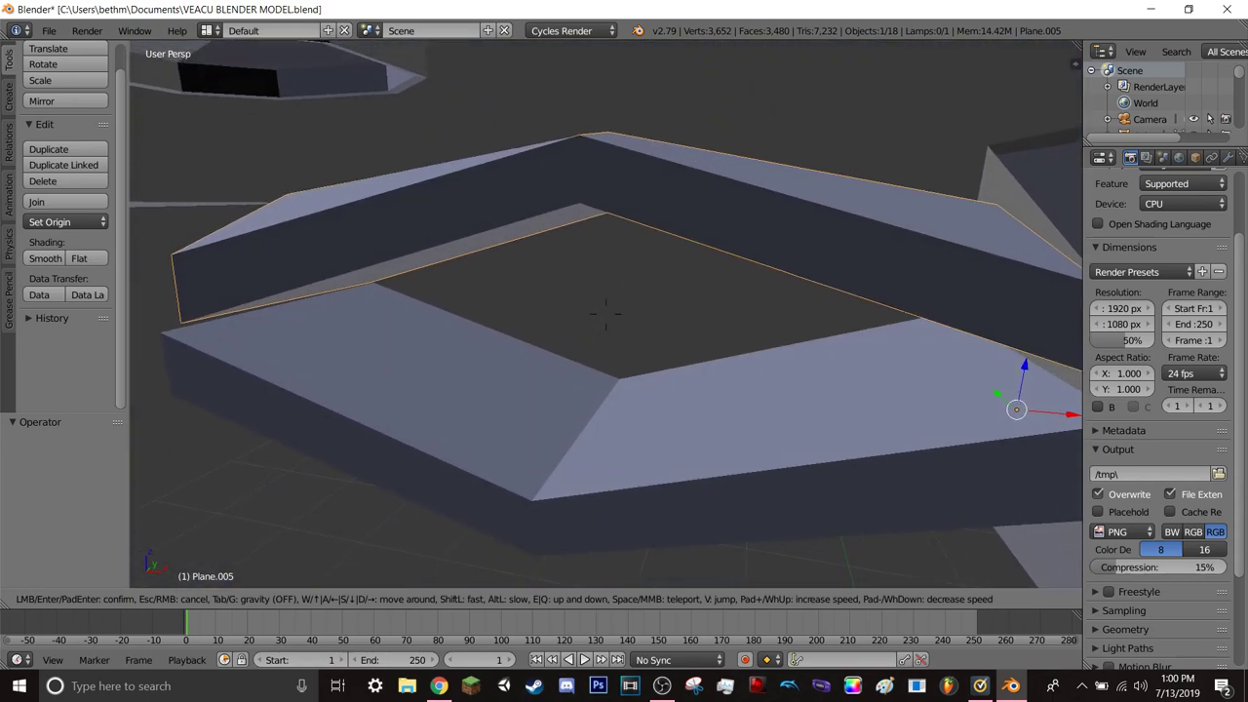
{"action": "left_click", "coordinate": [605, 314]}
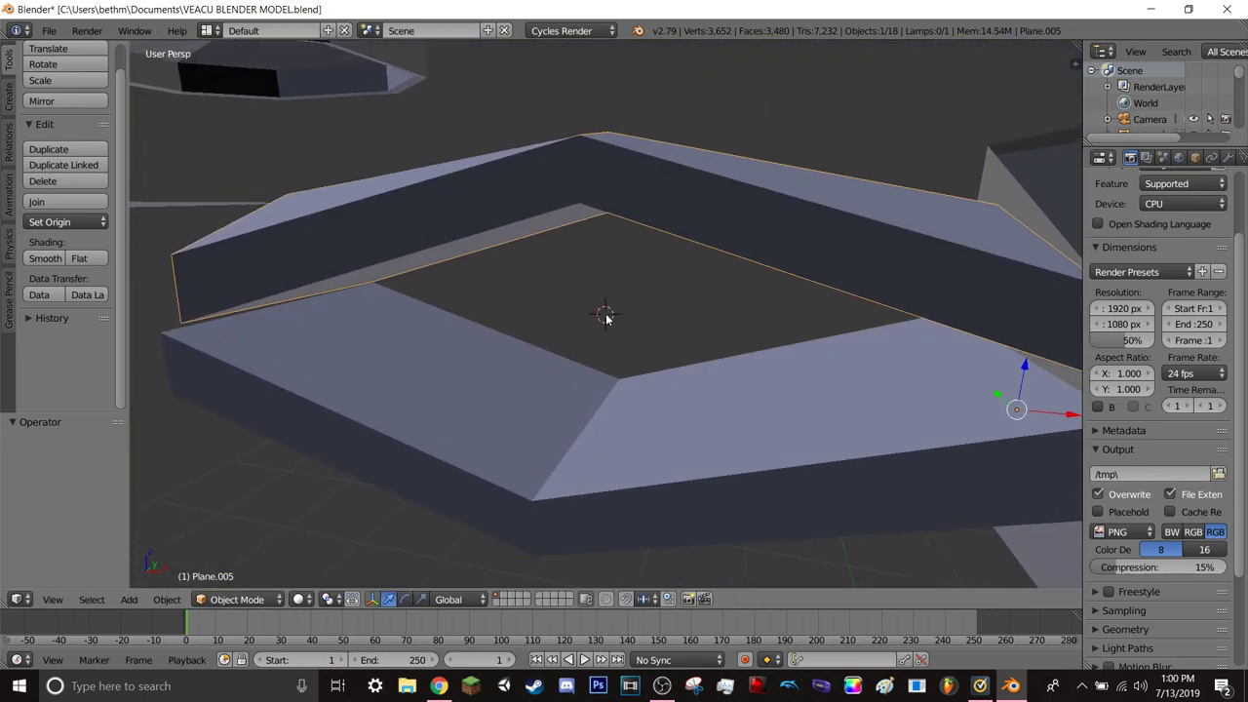
{"action": "key", "text": "shift+f"}
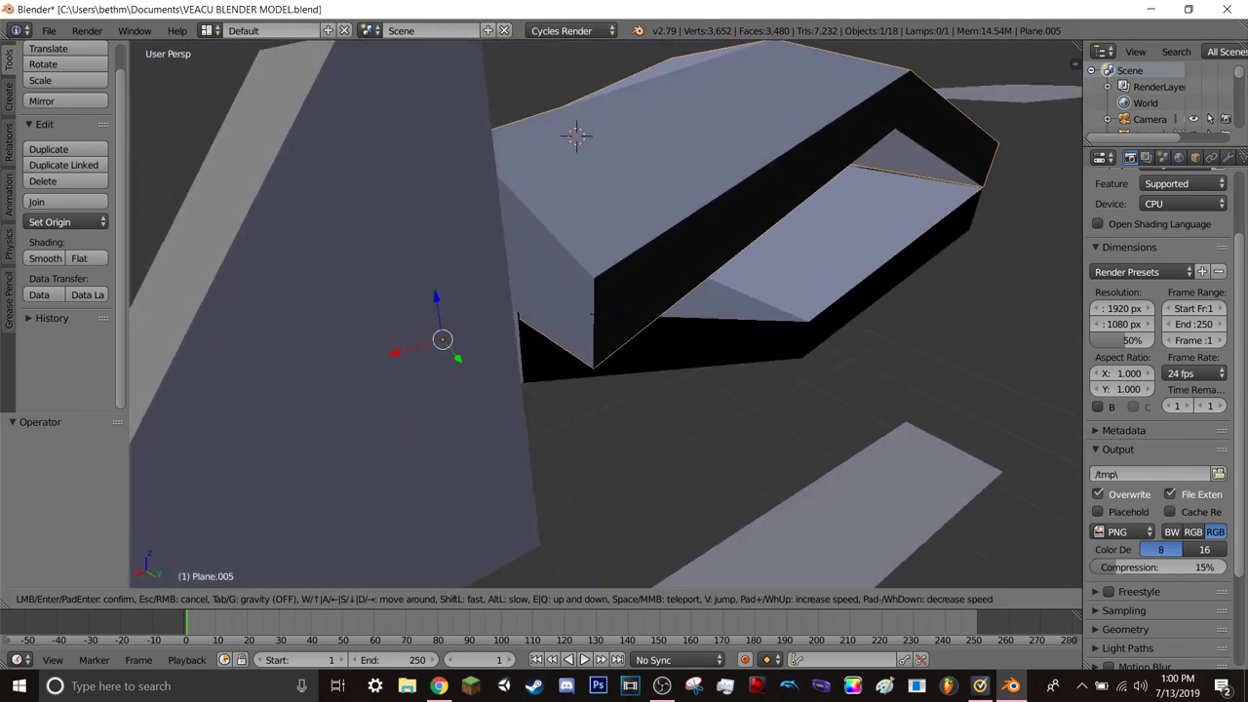
{"action": "key", "text": "w"}
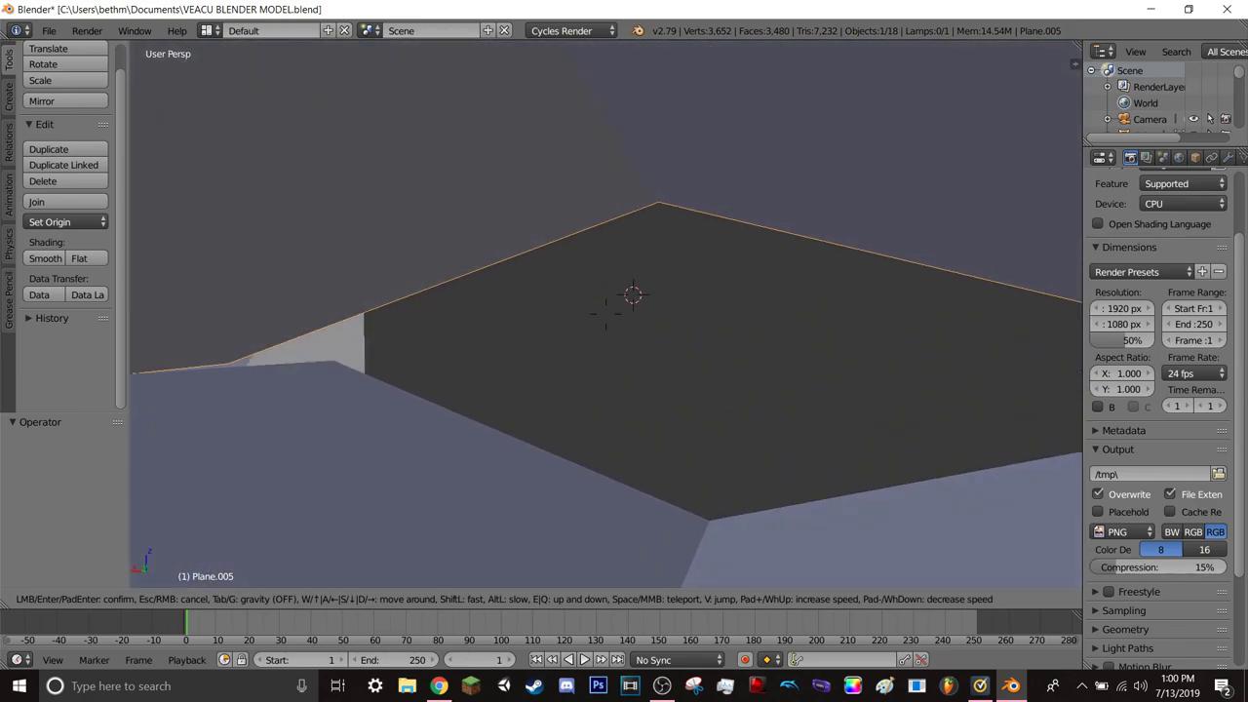
{"action": "key", "text": "s"}
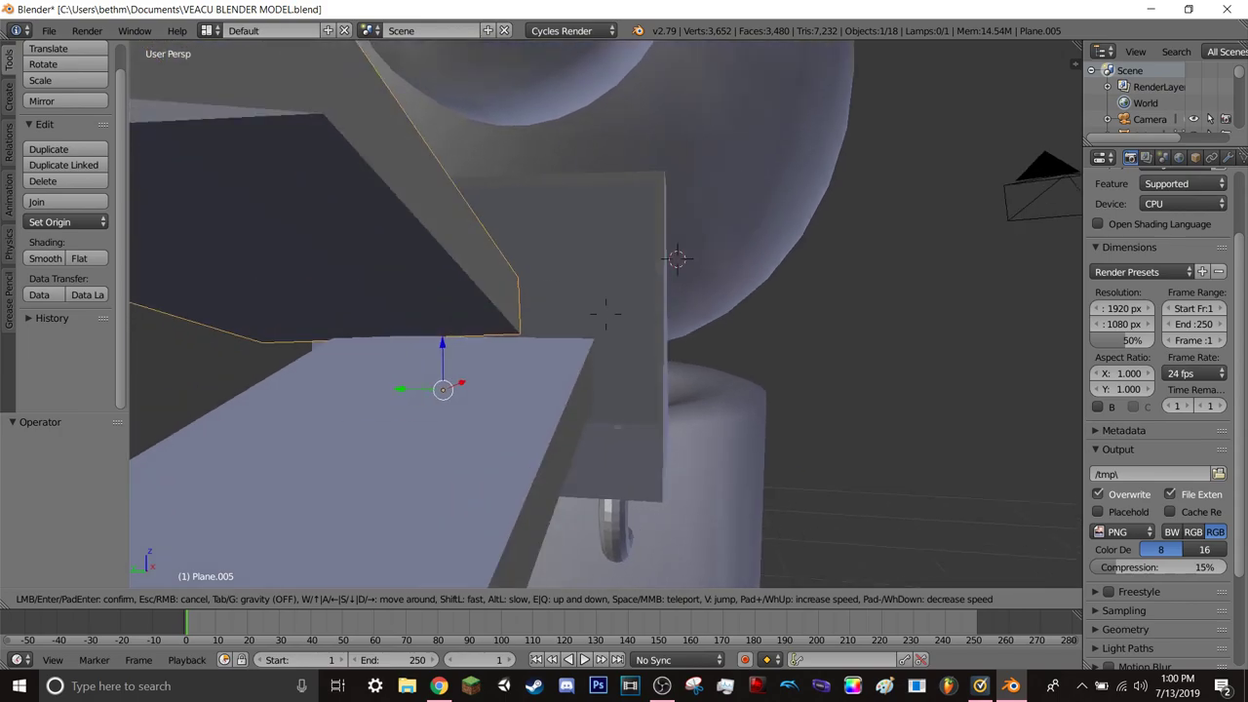
{"action": "key", "text": "w"}
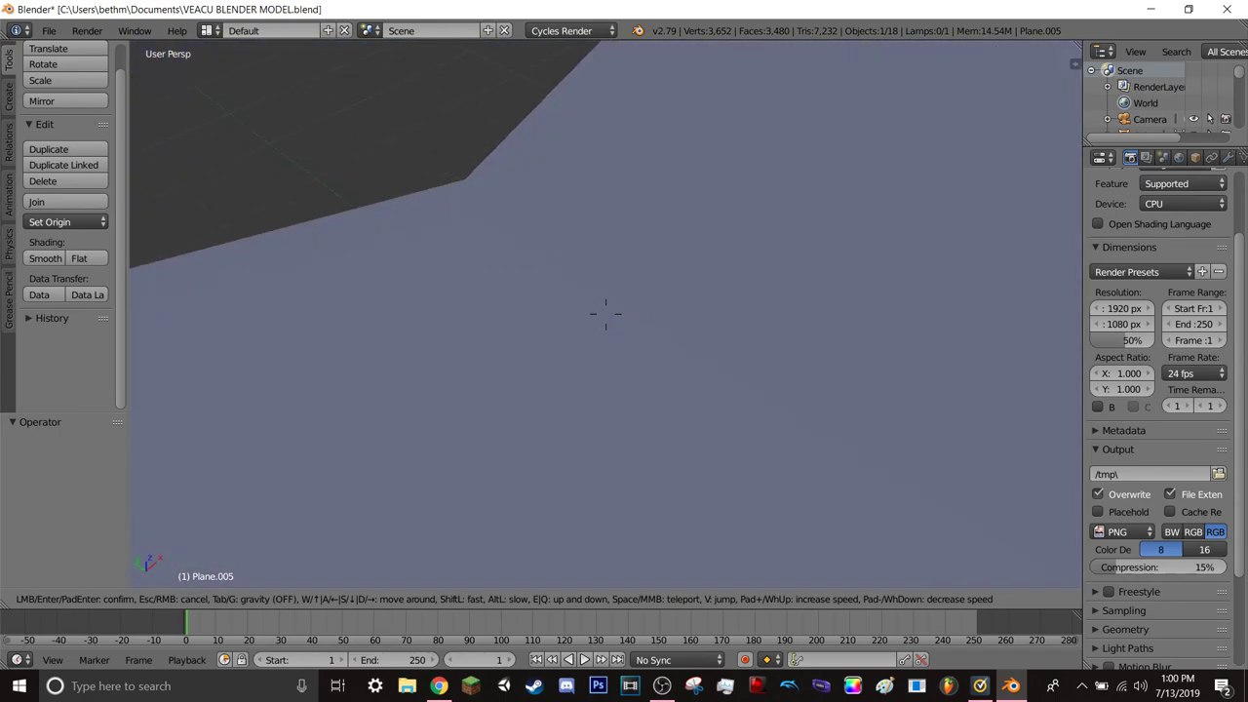
{"action": "key", "text": "s"}
{"action": "key", "text": "w"}
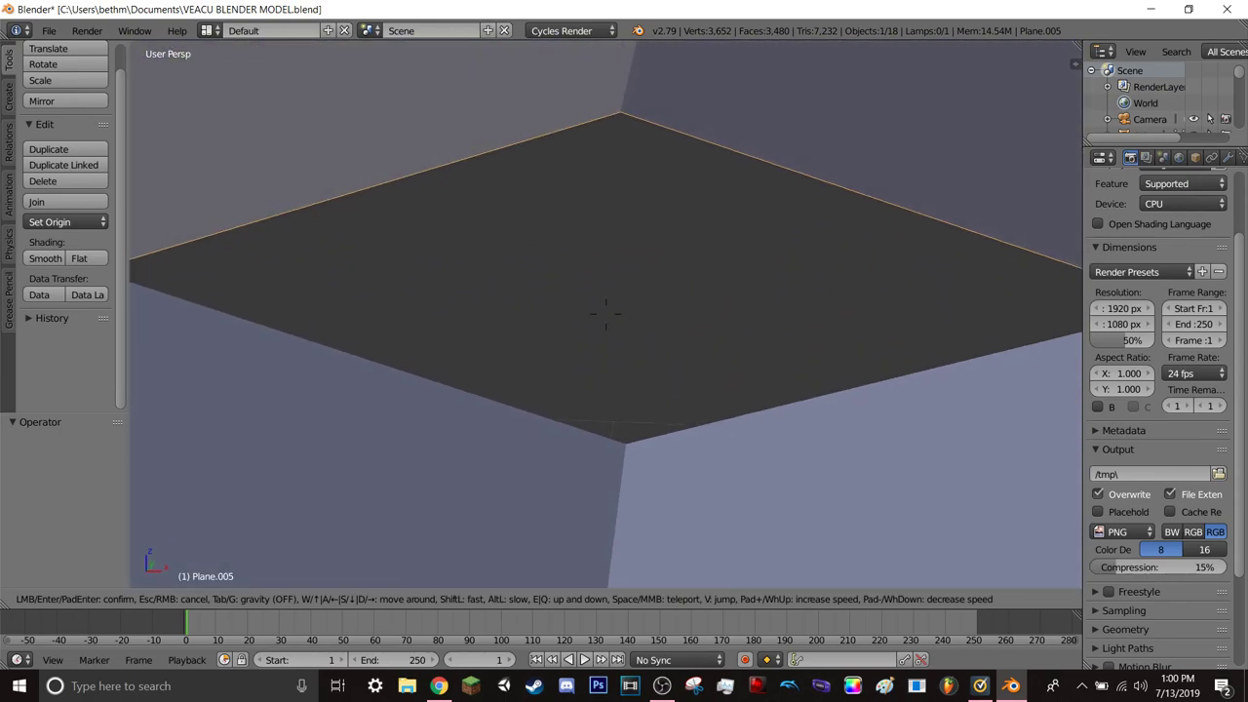
{"action": "key", "text": "s"}
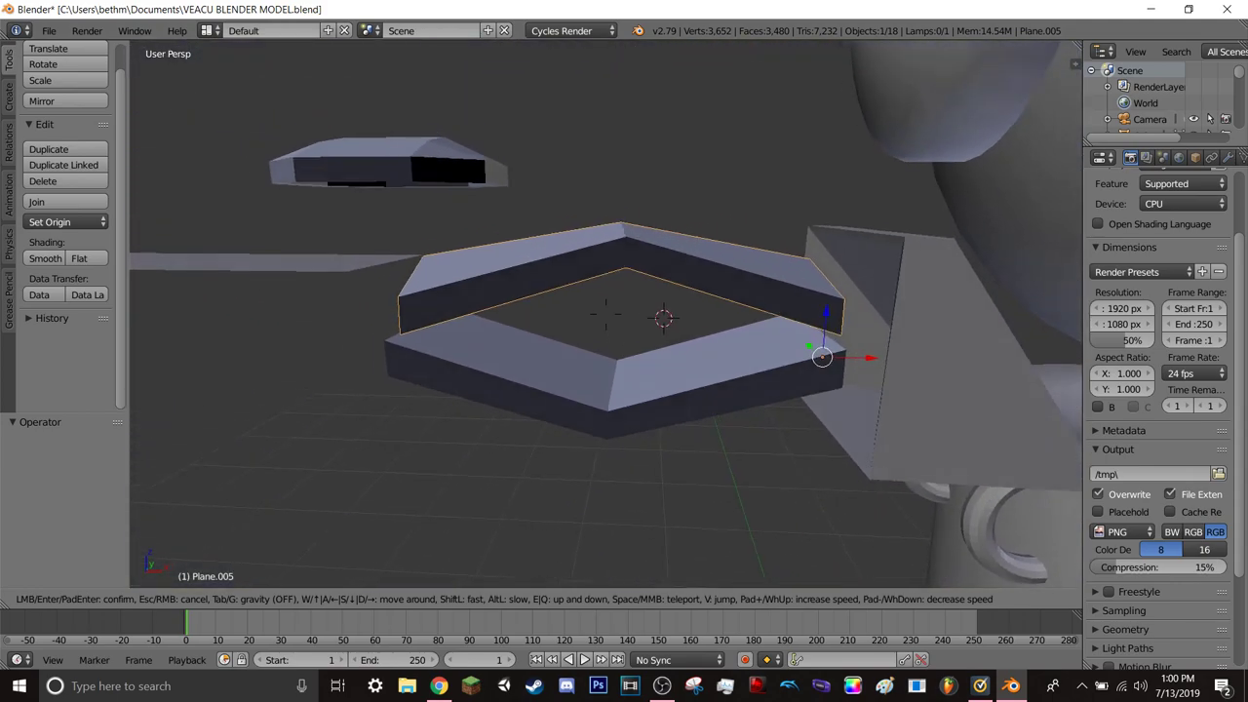
{"action": "key", "text": "a"}
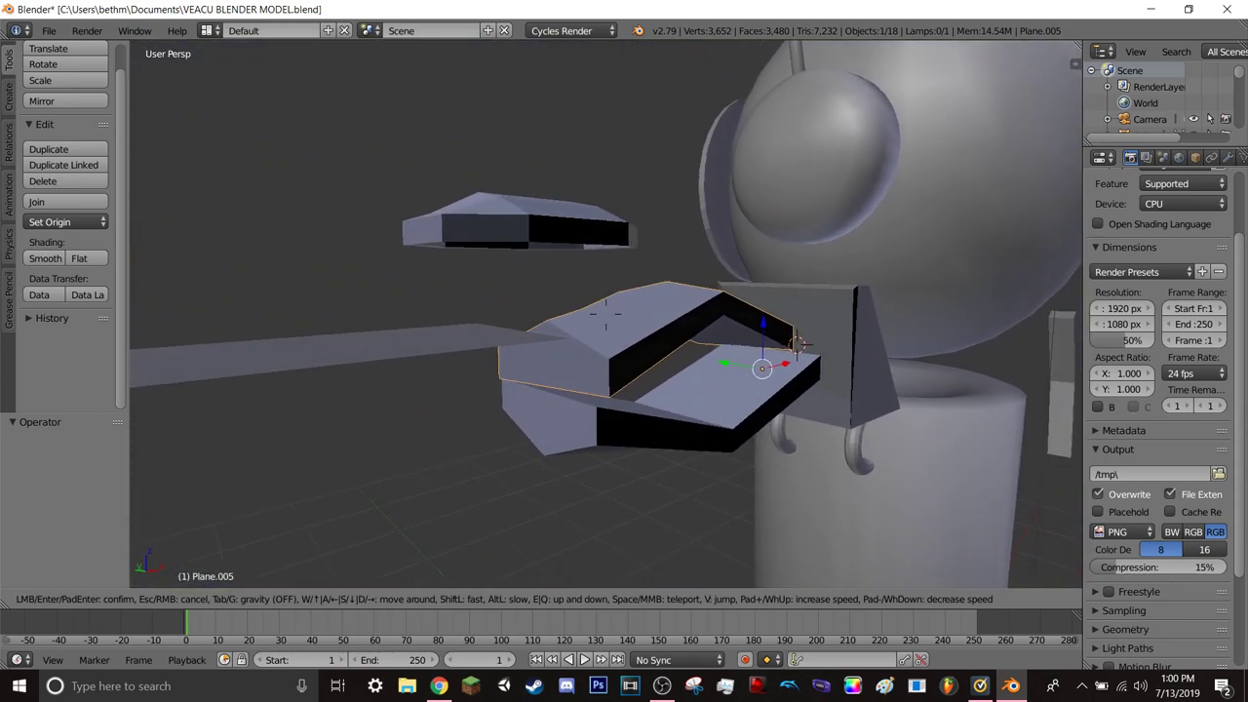
{"action": "key", "text": "w"}
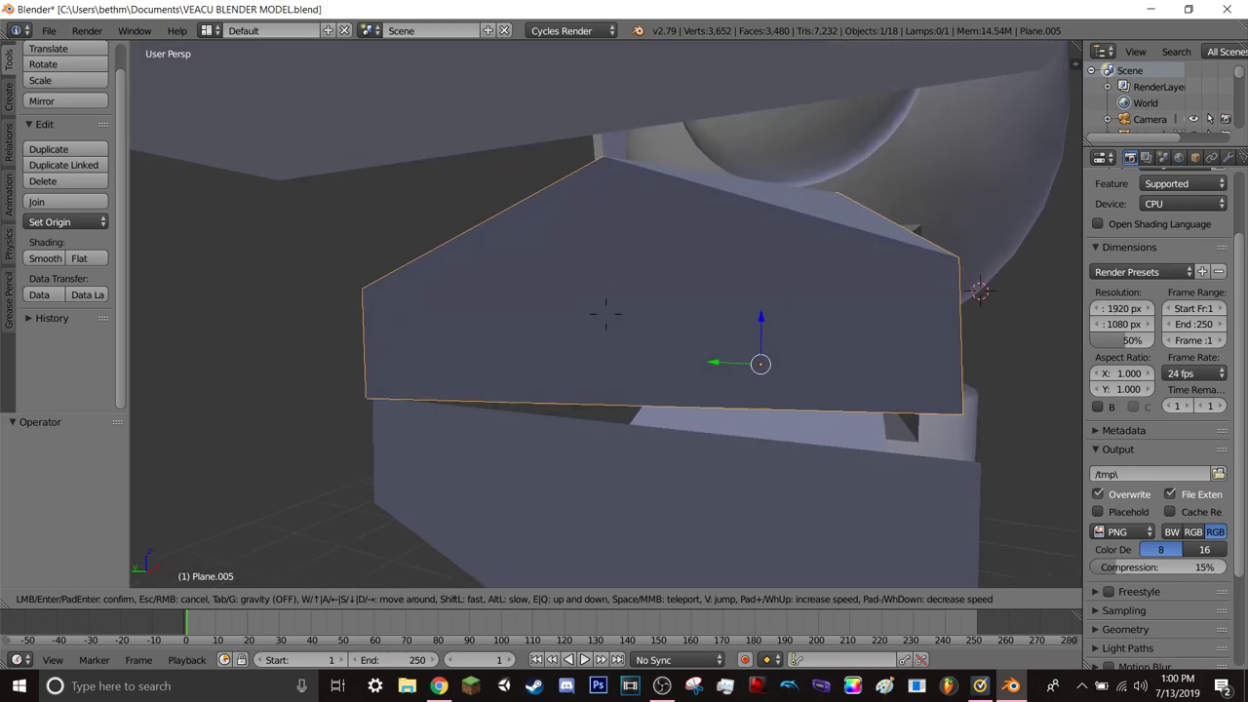
{"action": "left_click", "coordinate": [605, 313]}
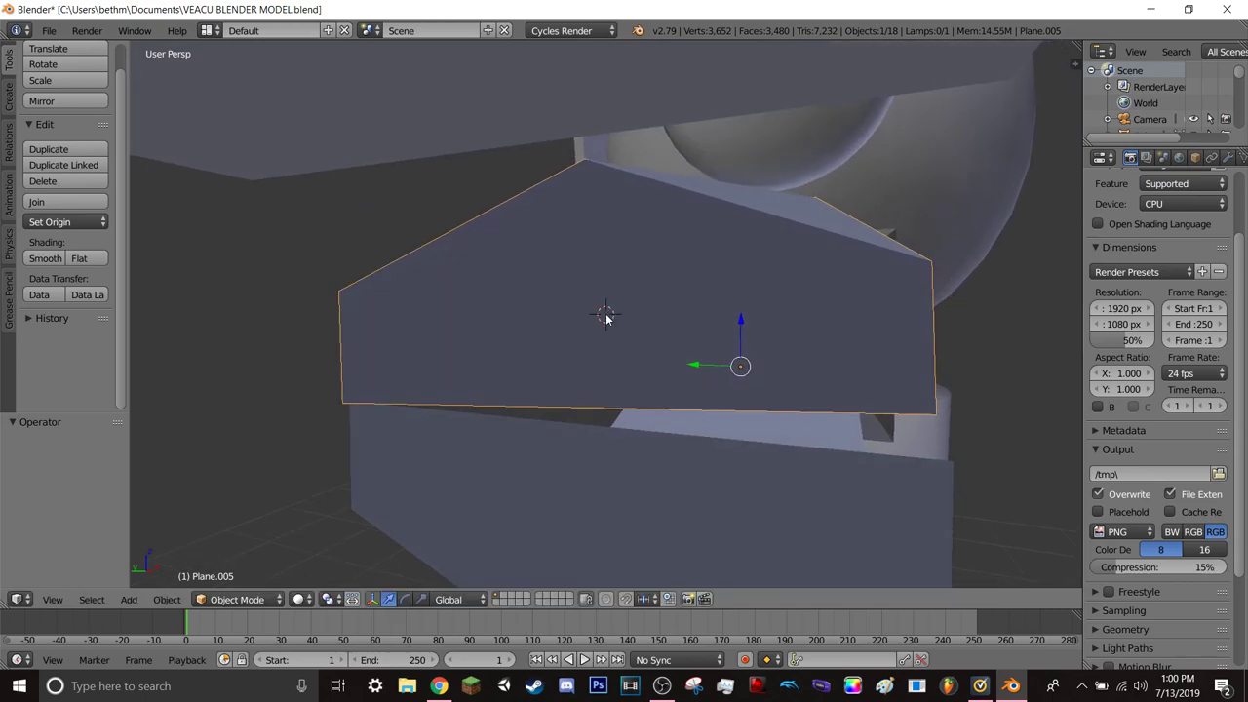
{"action": "key", "text": "shift+f"}
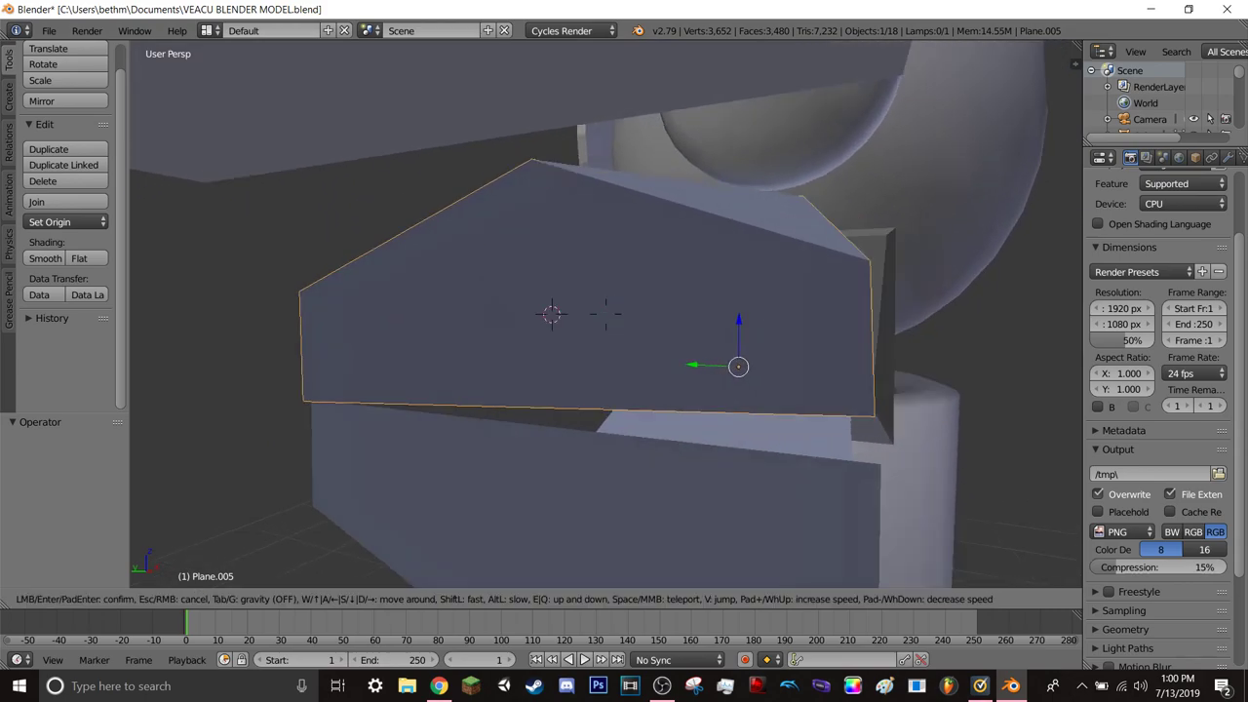
{"action": "key", "text": "s"}
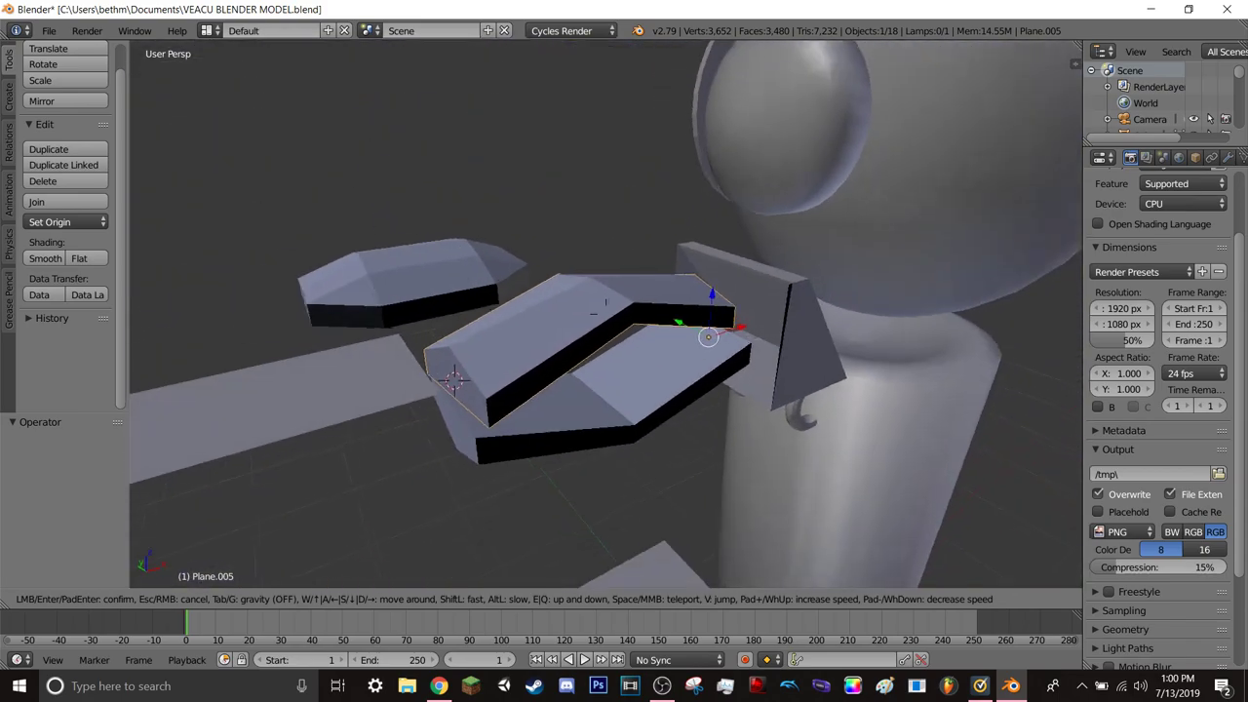
{"action": "left_click", "coordinate": [605, 314]}
{"action": "key", "text": "r"}
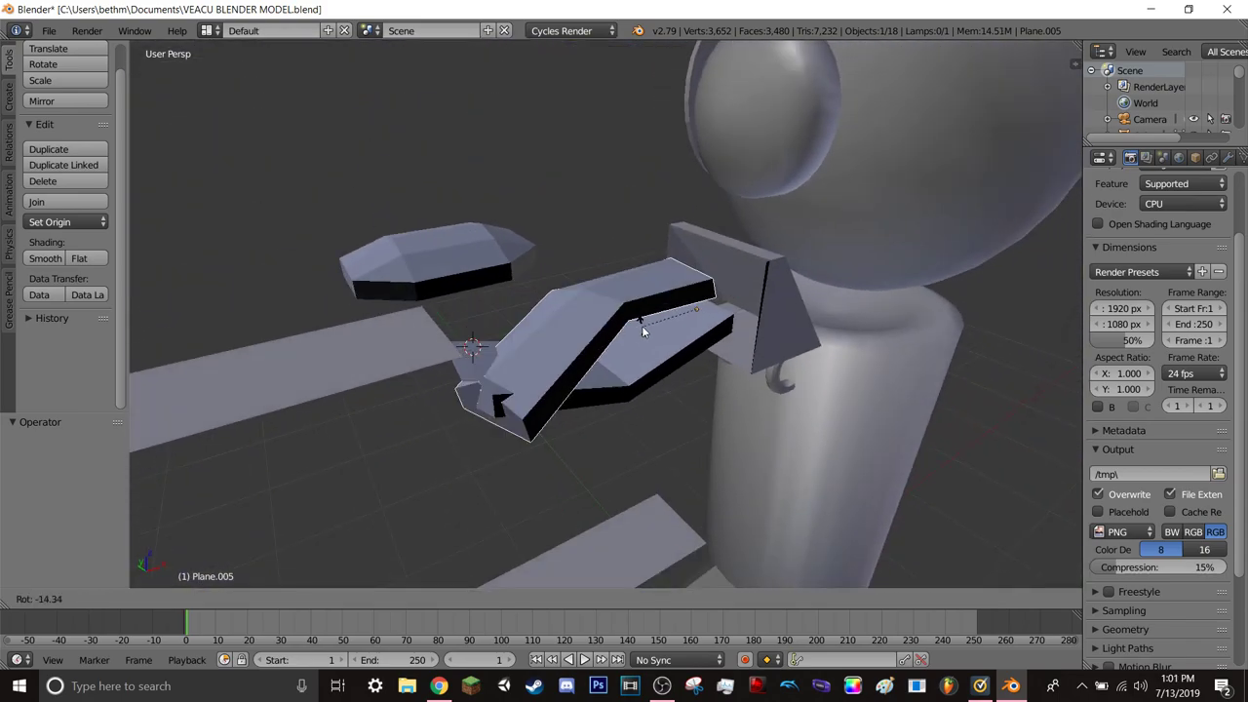
{"action": "left_click", "coordinate": [616, 292]}
{"action": "key", "text": "ctrl+z"}
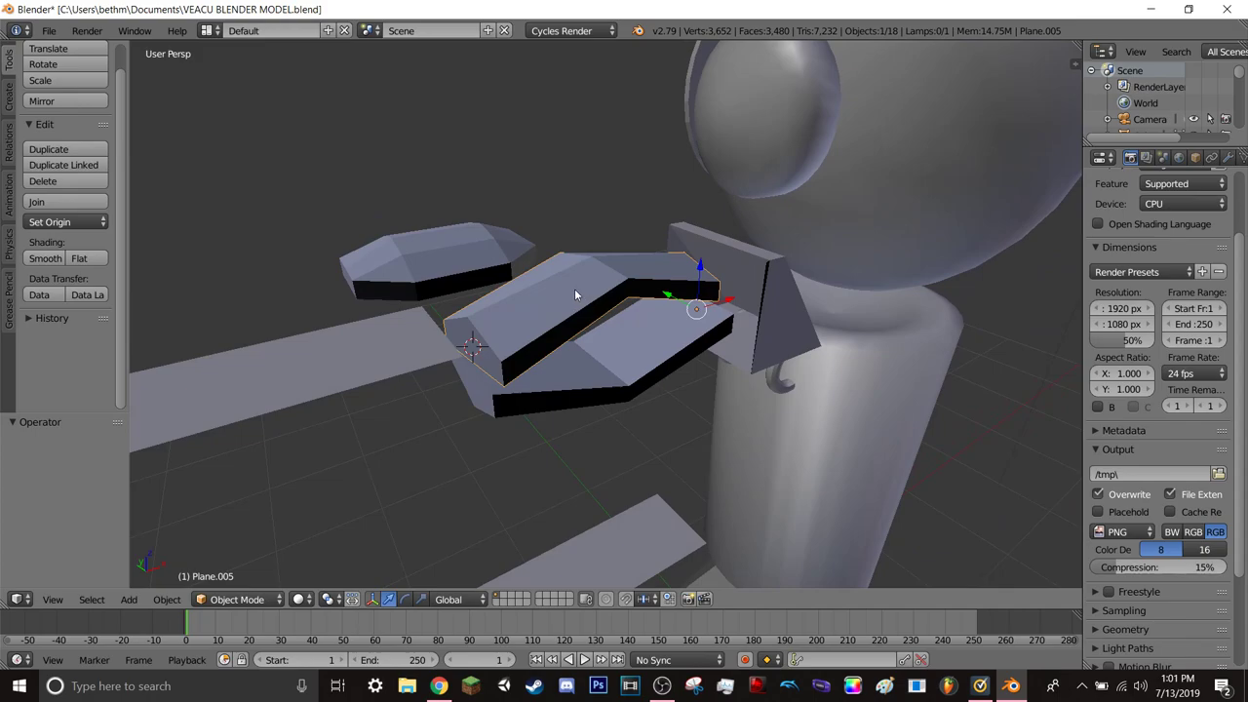
- Set the plate's origin to the 3D cursor and tilt it by 3.38 degrees
{"action": "key", "text": "ctrl+shift+alt+c"}
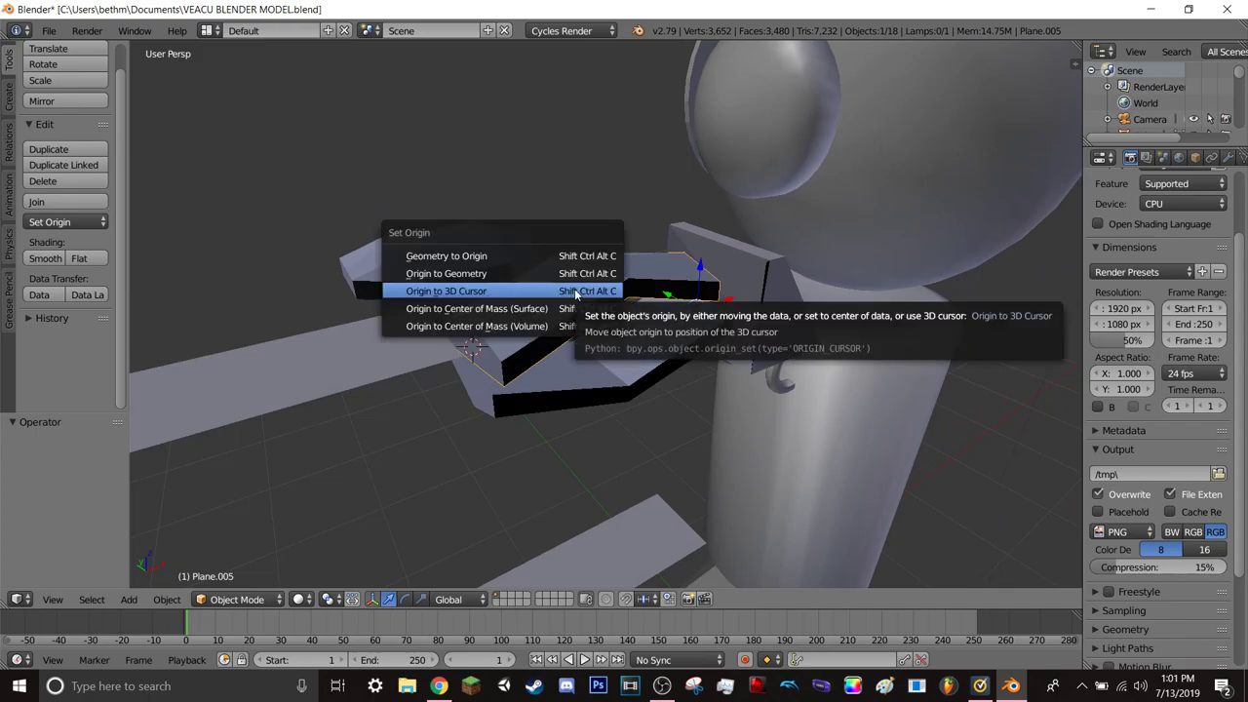
{"action": "left_click", "coordinate": [574, 288]}
{"action": "key", "text": "r"}
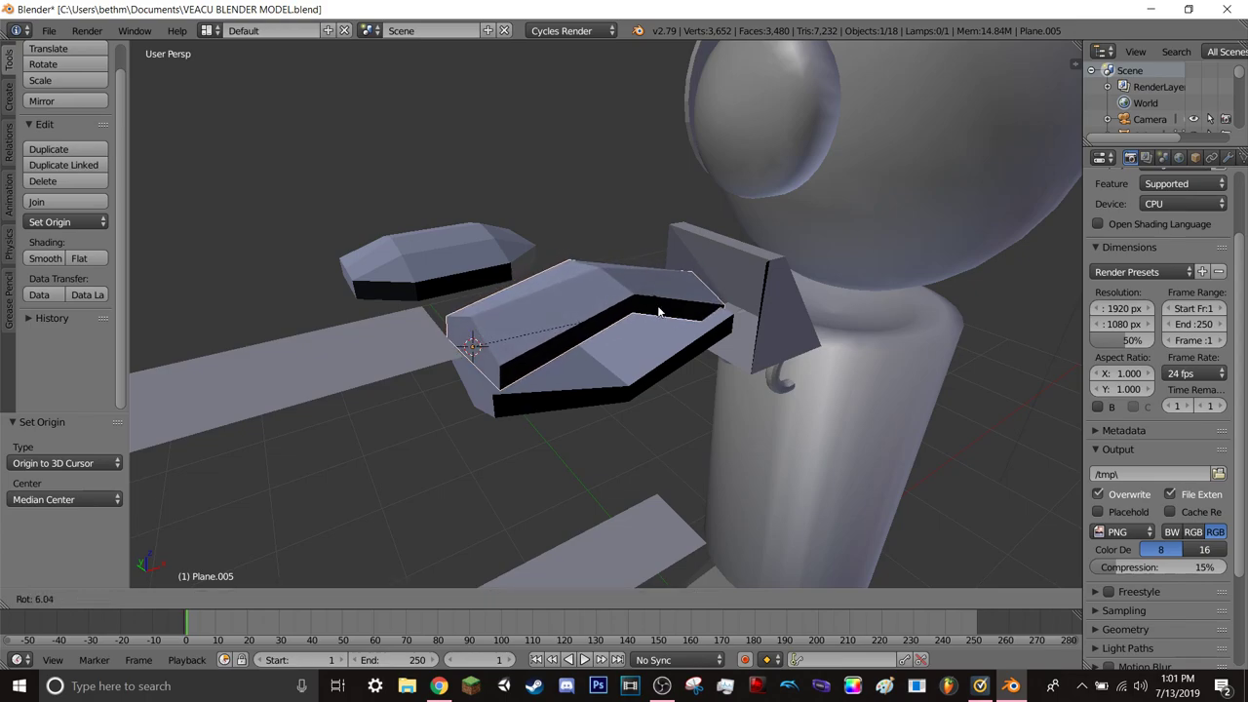
{"action": "left_click", "coordinate": [677, 294]}
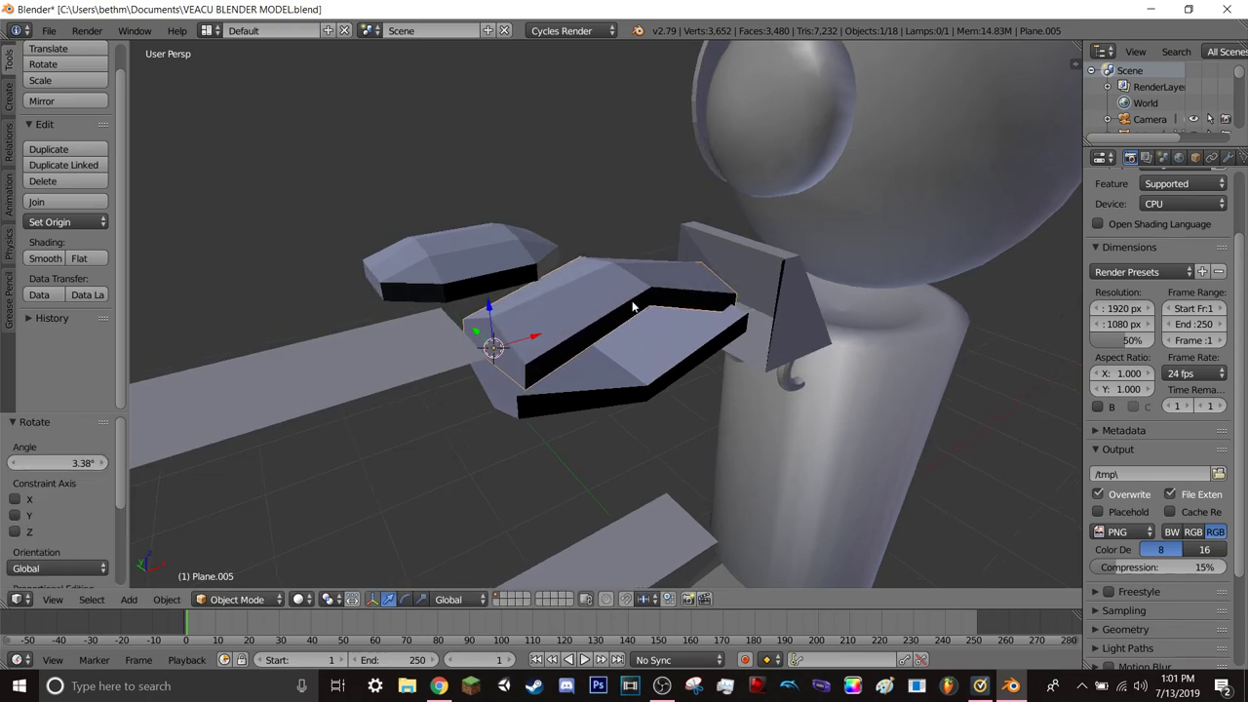
{"action": "mouse_move", "coordinate": [677, 294]}
{"action": "middle_mouse_down"}
{"action": "mouse_move", "coordinate": [739, 302]}
{"action": "mouse_move", "coordinate": [708, 311]}
{"action": "mouse_move", "coordinate": [786, 334]}
{"action": "mouse_move", "coordinate": [729, 320]}
{"action": "mouse_move", "coordinate": [802, 317]}
{"action": "middle_mouse_up"}
{"action": "key", "text": "shift+f"}
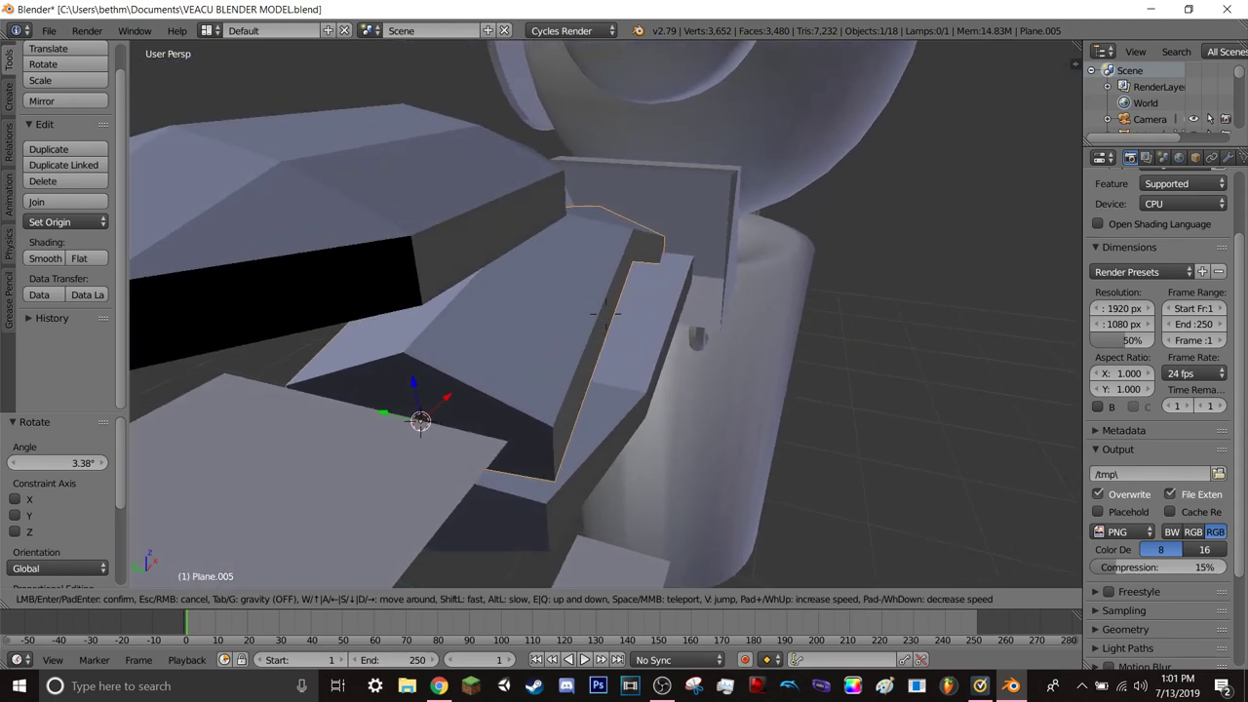
- Tilt the plate further to 10.4 degrees, then rotate it back the other way
{"action": "key", "text": "r"}
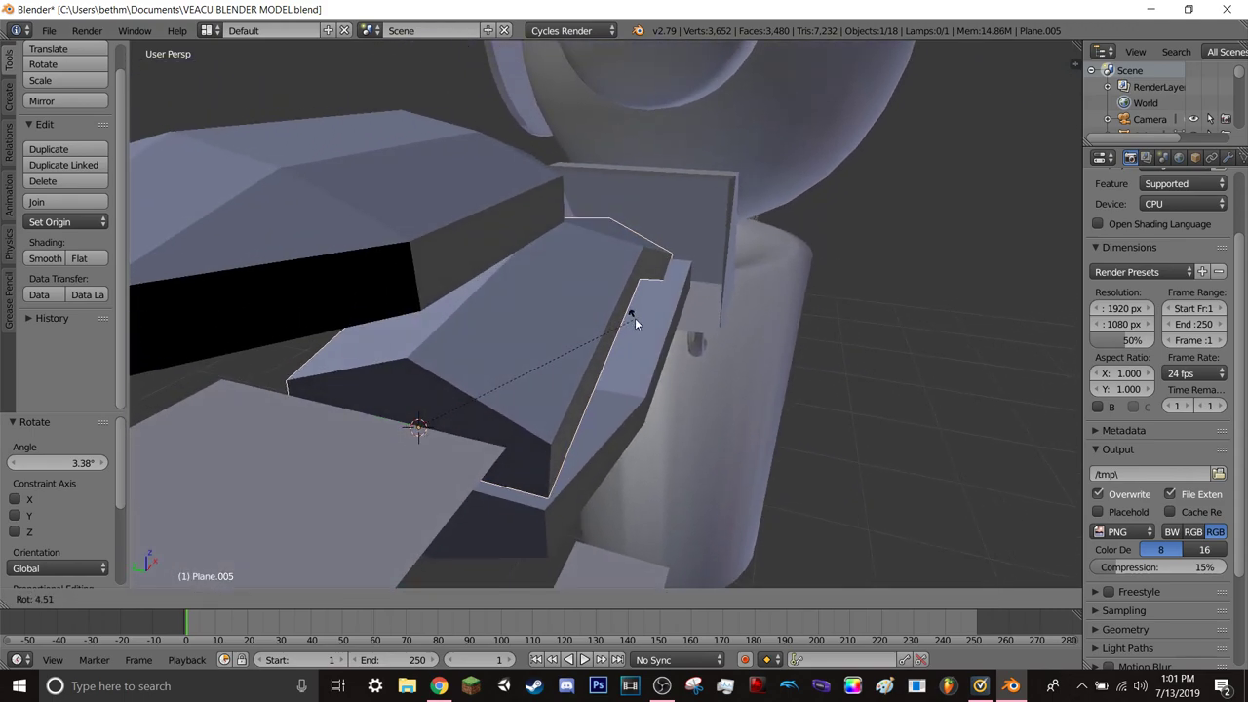
{"action": "left_click", "coordinate": [716, 316]}
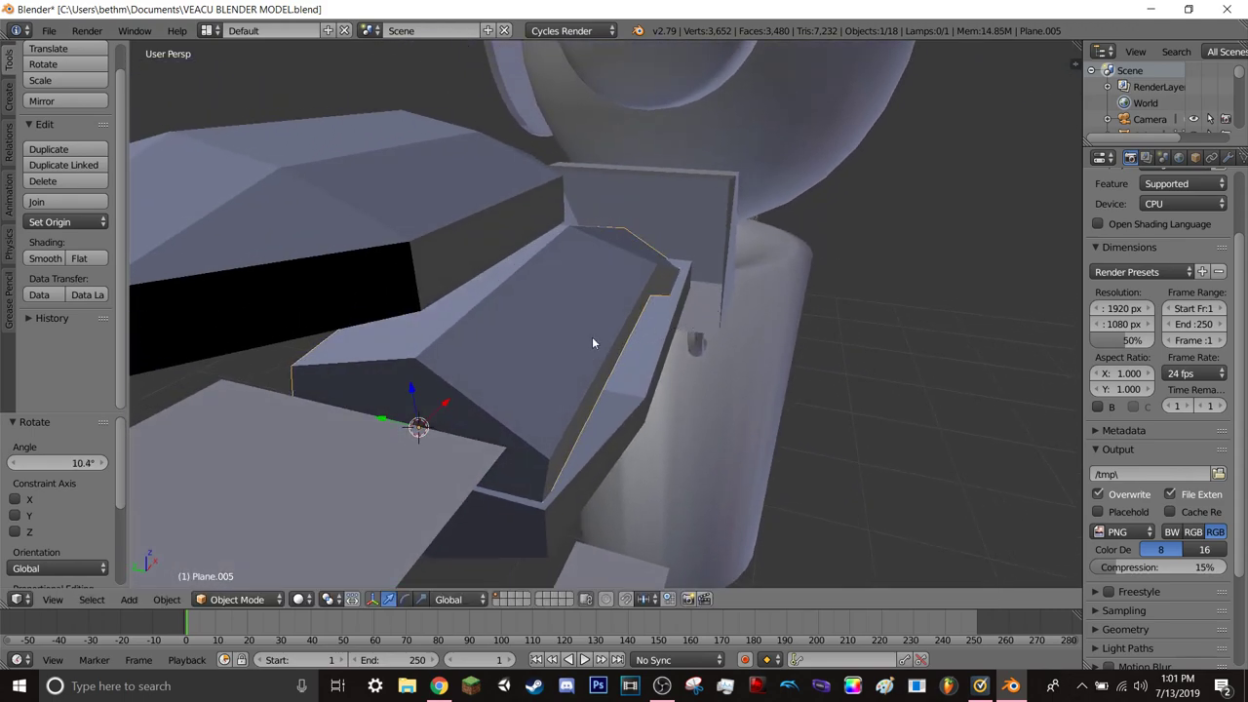
{"action": "mouse_move", "coordinate": [592, 343]}
{"action": "middle_mouse_down"}
{"action": "mouse_move", "coordinate": [623, 331]}
{"action": "mouse_move", "coordinate": [597, 330]}
{"action": "mouse_move", "coordinate": [602, 314]}
{"action": "mouse_move", "coordinate": [599, 357]}
{"action": "middle_mouse_up"}
{"action": "key", "text": "r"}
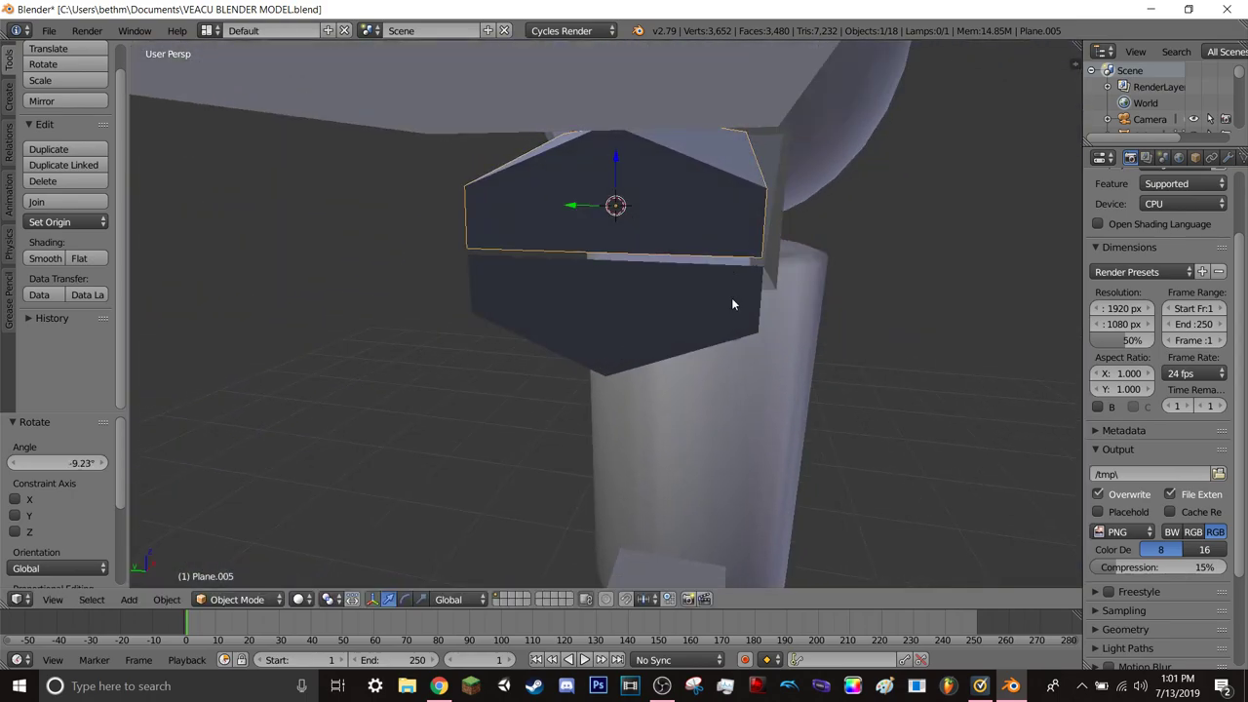
{"action": "mouse_move", "coordinate": [731, 297]}
{"action": "middle_mouse_down"}
{"action": "mouse_move", "coordinate": [705, 297]}
{"action": "mouse_move", "coordinate": [674, 321]}
{"action": "middle_mouse_up"}
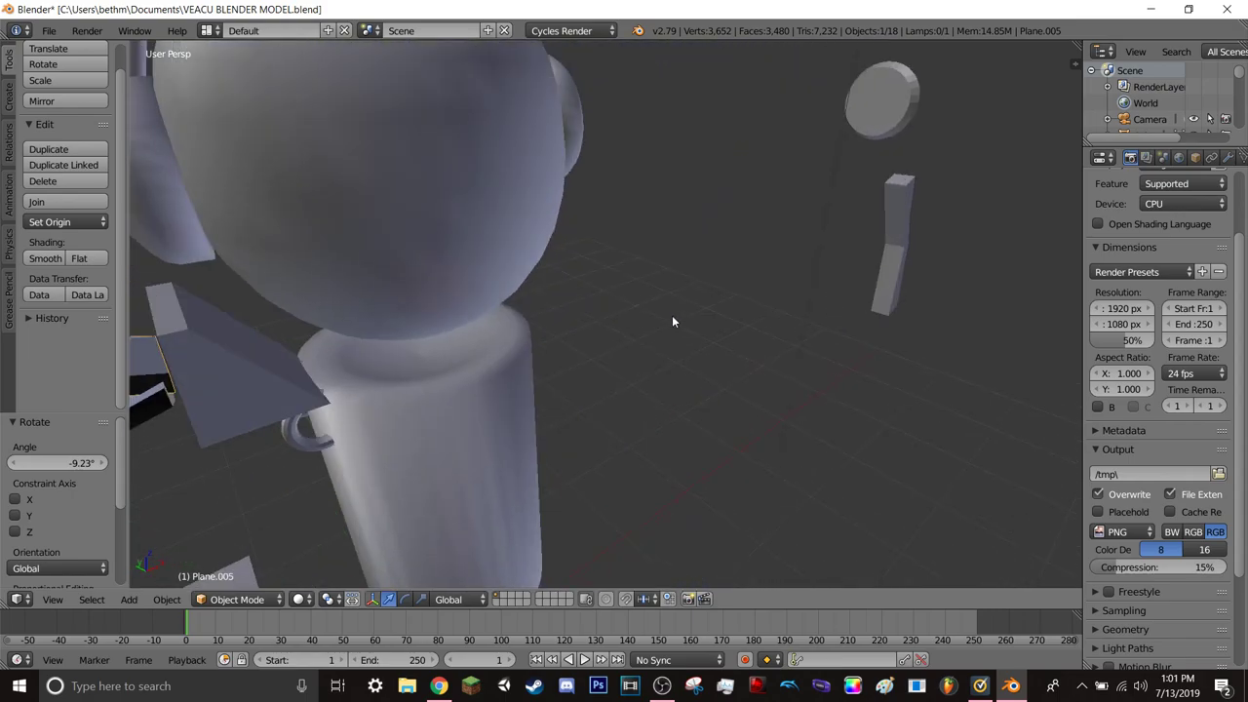
{"action": "mouse_move", "coordinate": [549, 341]}
{"action": "middle_mouse_down"}
{"action": "mouse_move", "coordinate": [440, 331]}
{"action": "mouse_move", "coordinate": [601, 298]}
{"action": "mouse_move", "coordinate": [553, 299]}
{"action": "mouse_move", "coordinate": [582, 334]}
{"action": "mouse_move", "coordinate": [571, 306]}
{"action": "mouse_move", "coordinate": [582, 264]}
{"action": "middle_mouse_up"}
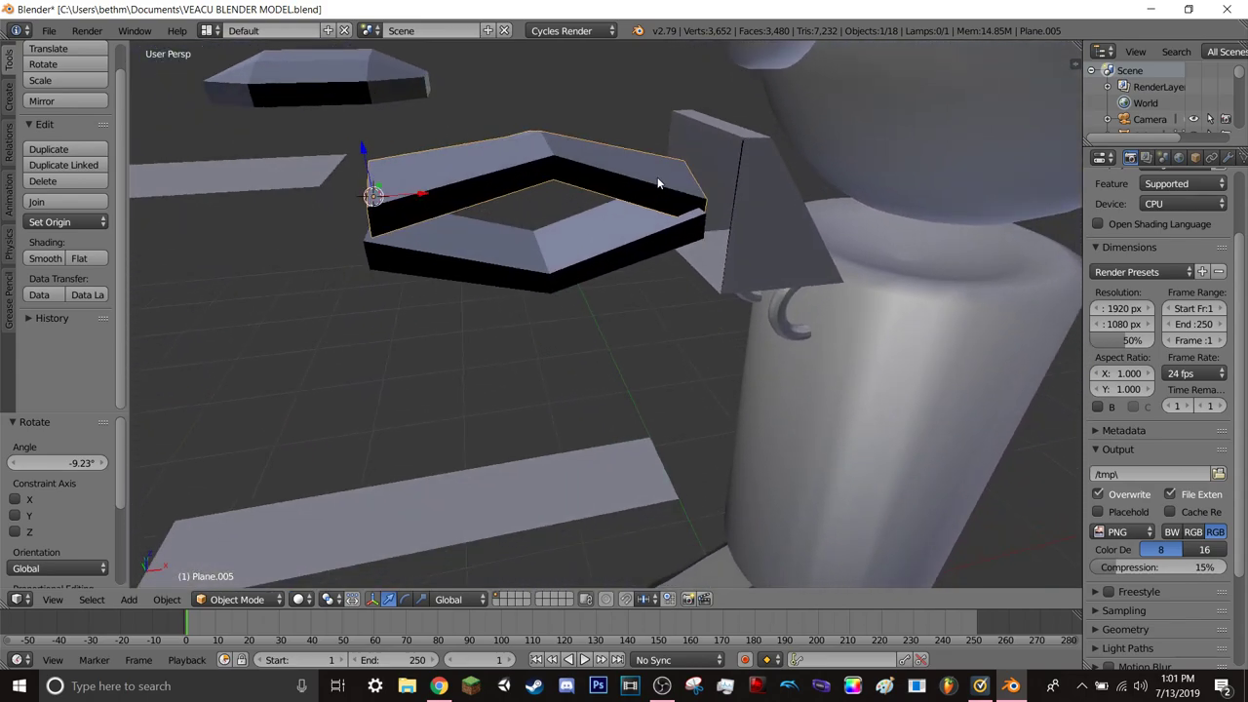
- Raise the plate 0.015 along the Z axis
{"action": "key", "text": "g"}
{"action": "key", "text": "z"}
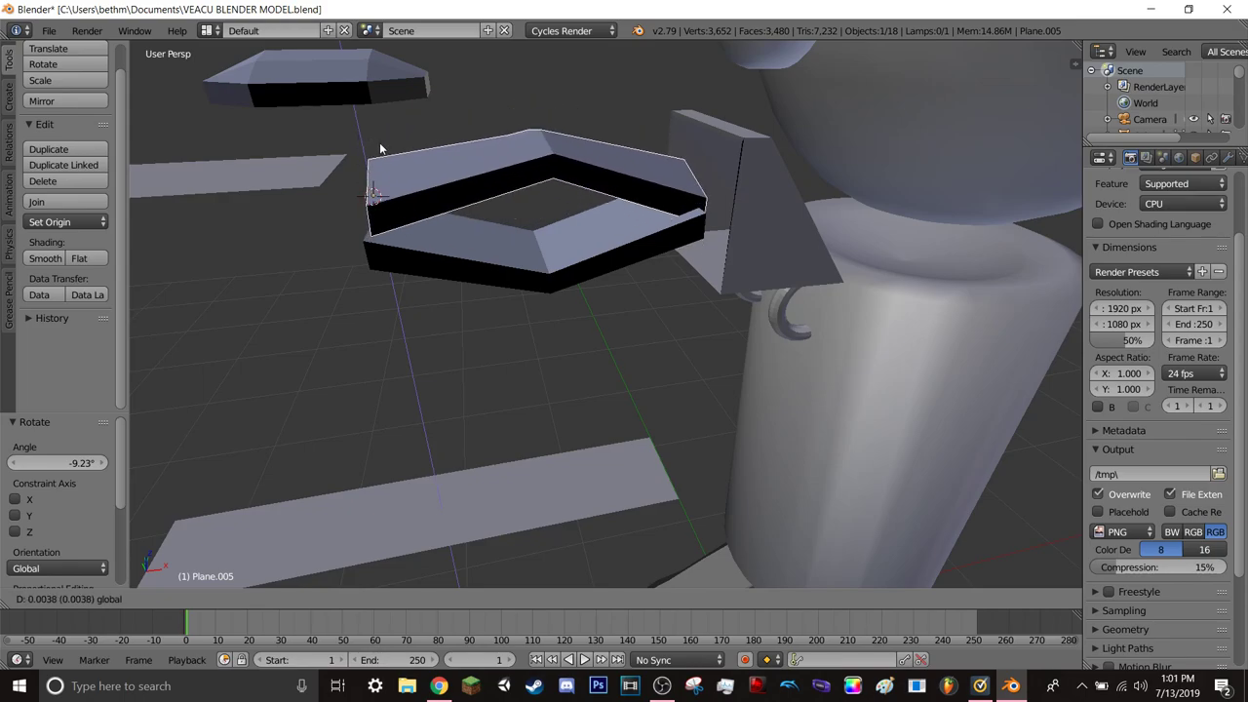
{"action": "left_click", "coordinate": [379, 142]}
{"action": "mouse_move", "coordinate": [394, 161]}
{"action": "middle_mouse_down"}
{"action": "mouse_move", "coordinate": [458, 158]}
{"action": "mouse_move", "coordinate": [390, 297]}
{"action": "mouse_move", "coordinate": [483, 272]}
{"action": "mouse_move", "coordinate": [480, 322]}
{"action": "mouse_move", "coordinate": [341, 339]}
{"action": "mouse_move", "coordinate": [402, 334]}
{"action": "mouse_move", "coordinate": [760, 387]}
{"action": "mouse_move", "coordinate": [716, 399]}
{"action": "mouse_move", "coordinate": [654, 457]}
{"action": "mouse_move", "coordinate": [640, 449]}
{"action": "mouse_move", "coordinate": [689, 440]}
{"action": "mouse_move", "coordinate": [628, 455]}
{"action": "mouse_move", "coordinate": [696, 457]}
{"action": "mouse_move", "coordinate": [480, 445]}
{"action": "mouse_move", "coordinate": [521, 450]}
{"action": "middle_mouse_up"}
{"action": "scroll", "coordinate": [701, 439], "scroll_direction": "up", "scroll_amount": 5}
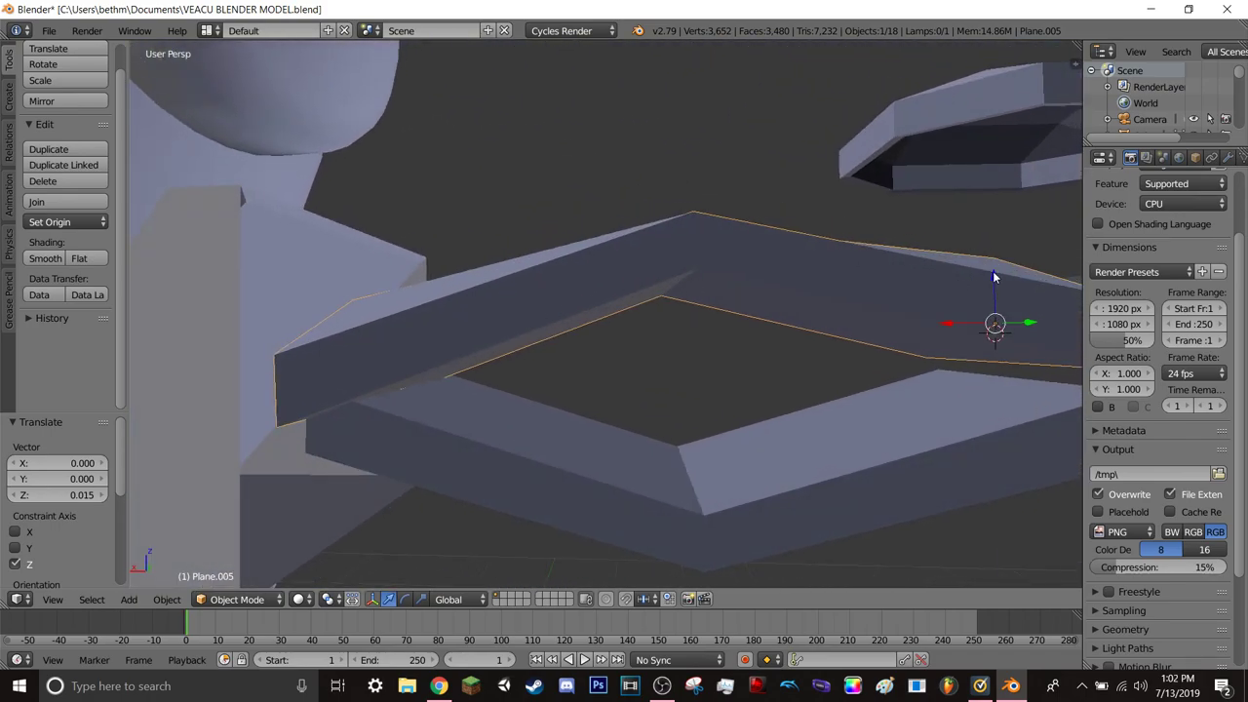
- Raise the upper diamond frame, tilt it, lower it, and apply a small counter-rotation
{"action": "left_click_drag", "start_coordinate": [994, 278], "coordinate": [1006, 244]}
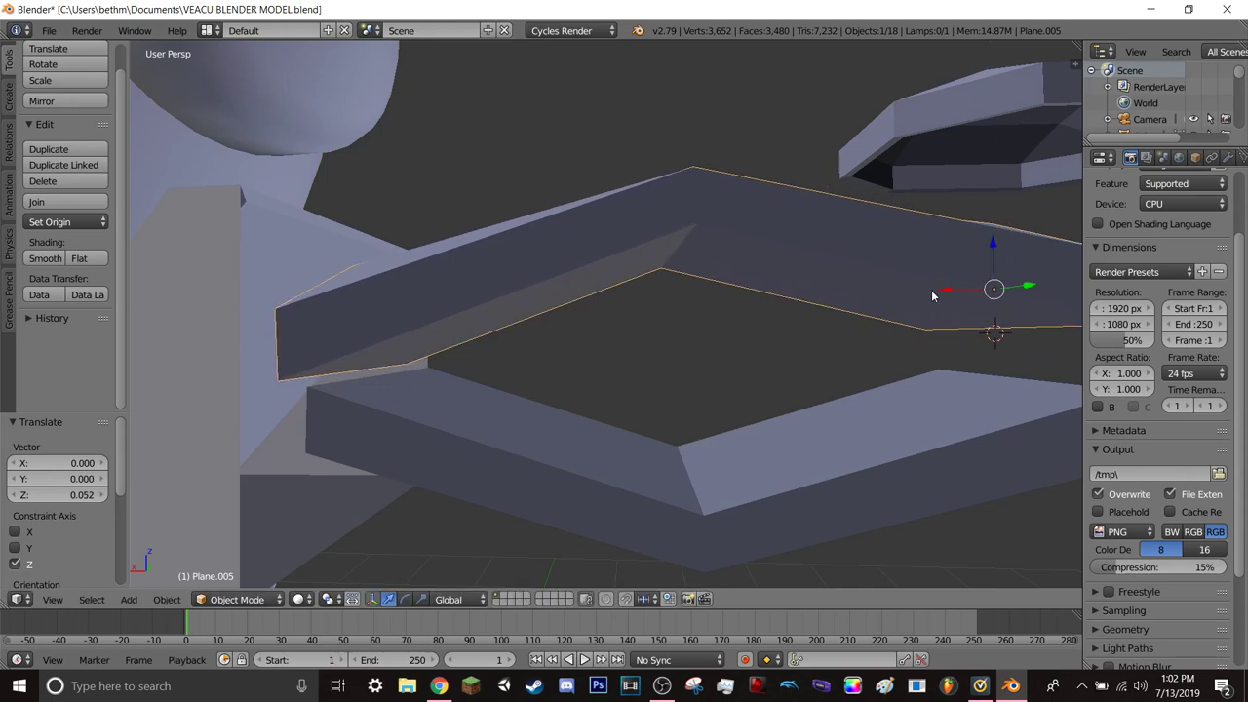
{"action": "middle_click_drag", "start_coordinate": [934, 297], "coordinate": [856, 328]}
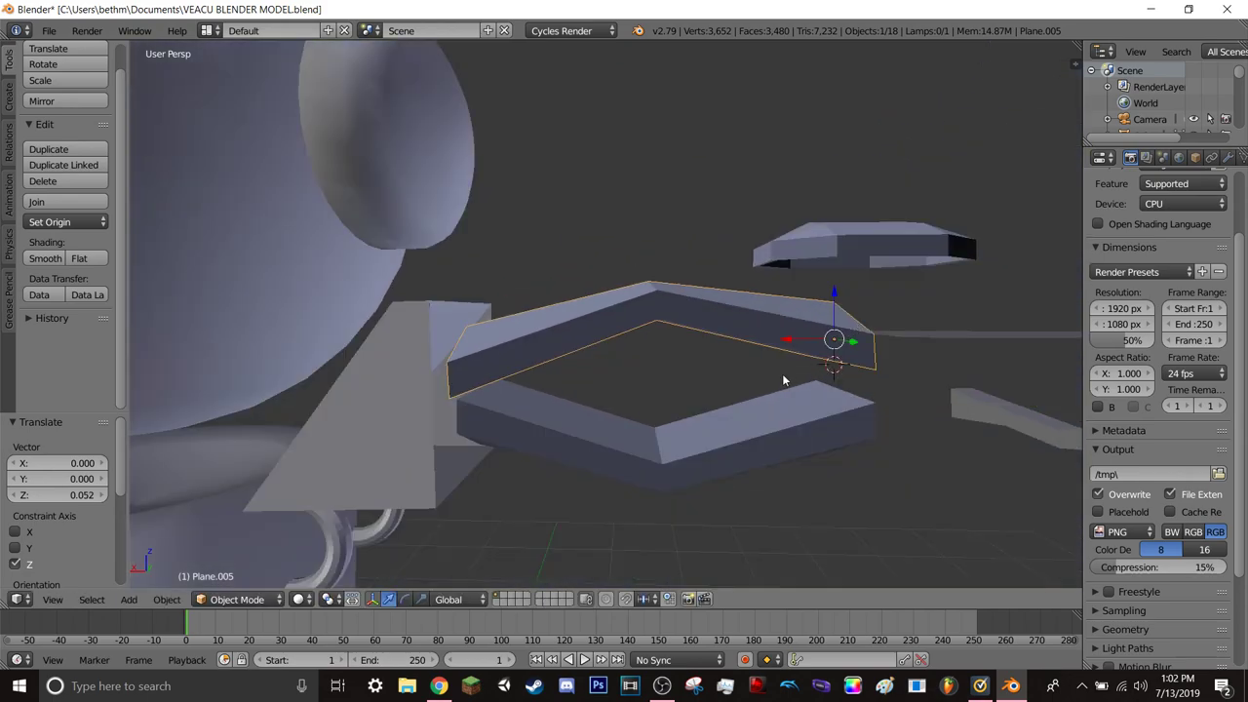
{"action": "middle_click_drag", "start_coordinate": [794, 378], "coordinate": [774, 381], "text": "shift"}
{"action": "key", "text": "r"}
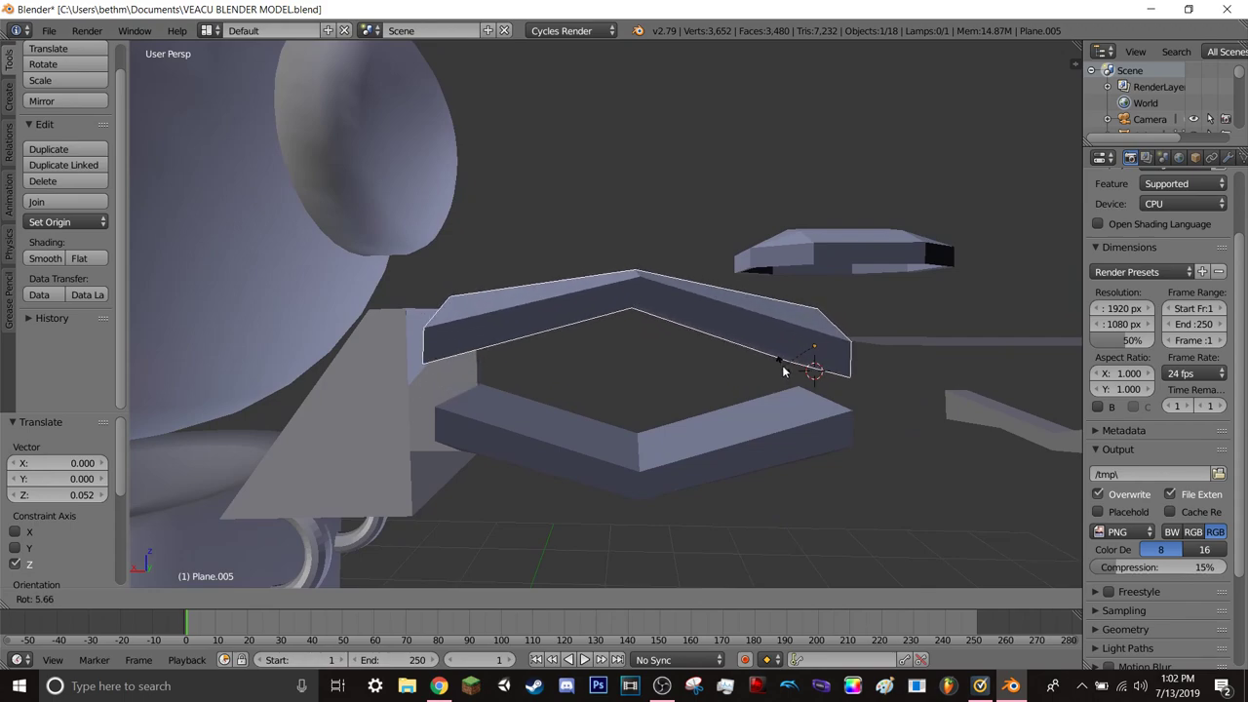
{"action": "left_click", "coordinate": [784, 372]}
{"action": "left_click_drag", "start_coordinate": [814, 304], "coordinate": [827, 329]}
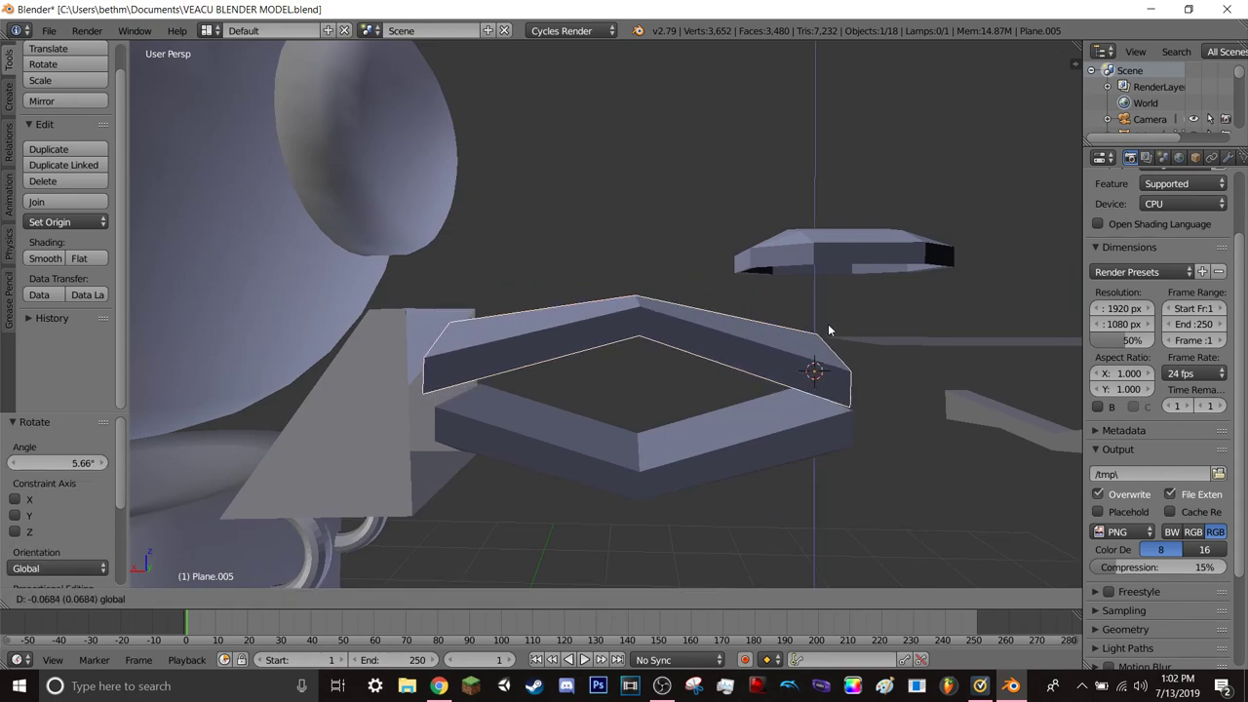
{"action": "key", "text": "r"}
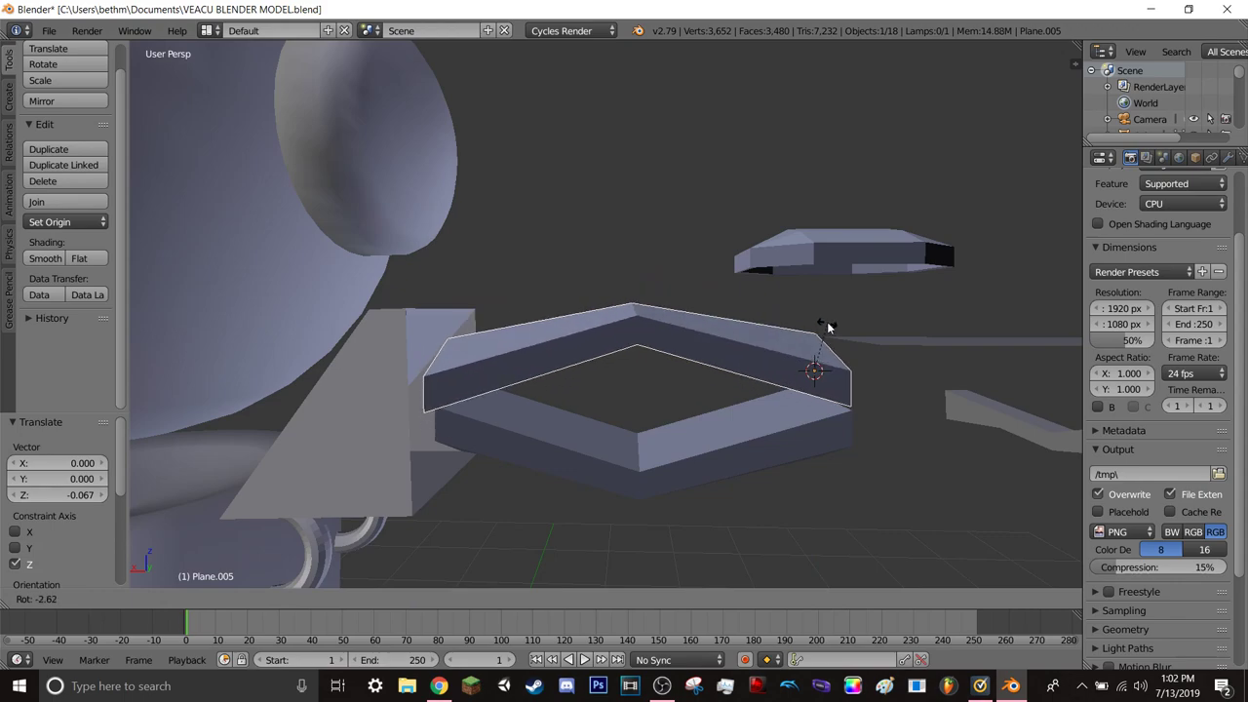
{"action": "left_click", "coordinate": [828, 328]}
{"action": "middle_click_drag", "start_coordinate": [618, 475], "coordinate": [616, 450]}
- Shift the upper frame along X, reposition it, and lower it onto the lower ring
{"action": "left_click_drag", "start_coordinate": [770, 301], "coordinate": [780, 305]}
{"action": "mouse_move", "coordinate": [779, 305]}
{"action": "middle_mouse_down"}
{"action": "mouse_move", "coordinate": [641, 351]}
{"action": "mouse_move", "coordinate": [682, 378]}
{"action": "mouse_move", "coordinate": [653, 388]}
{"action": "mouse_move", "coordinate": [558, 386]}
{"action": "mouse_move", "coordinate": [632, 465]}
{"action": "mouse_move", "coordinate": [657, 472]}
{"action": "mouse_move", "coordinate": [626, 422]}
{"action": "mouse_move", "coordinate": [489, 373]}
{"action": "middle_mouse_up"}
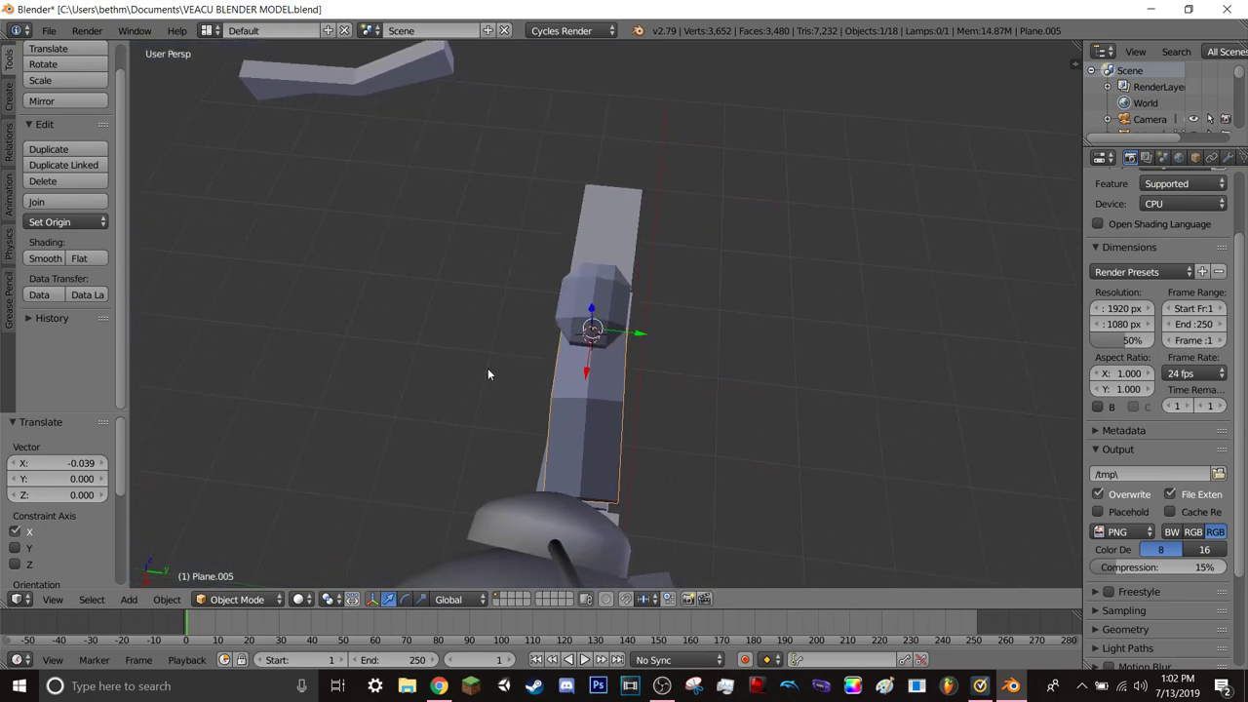
{"action": "left_click", "coordinate": [819, 486]}
{"action": "middle_click_drag", "start_coordinate": [819, 487], "coordinate": [704, 451]}
{"action": "middle_click_drag", "start_coordinate": [645, 426], "coordinate": [681, 391]}
{"action": "key", "text": "g"}
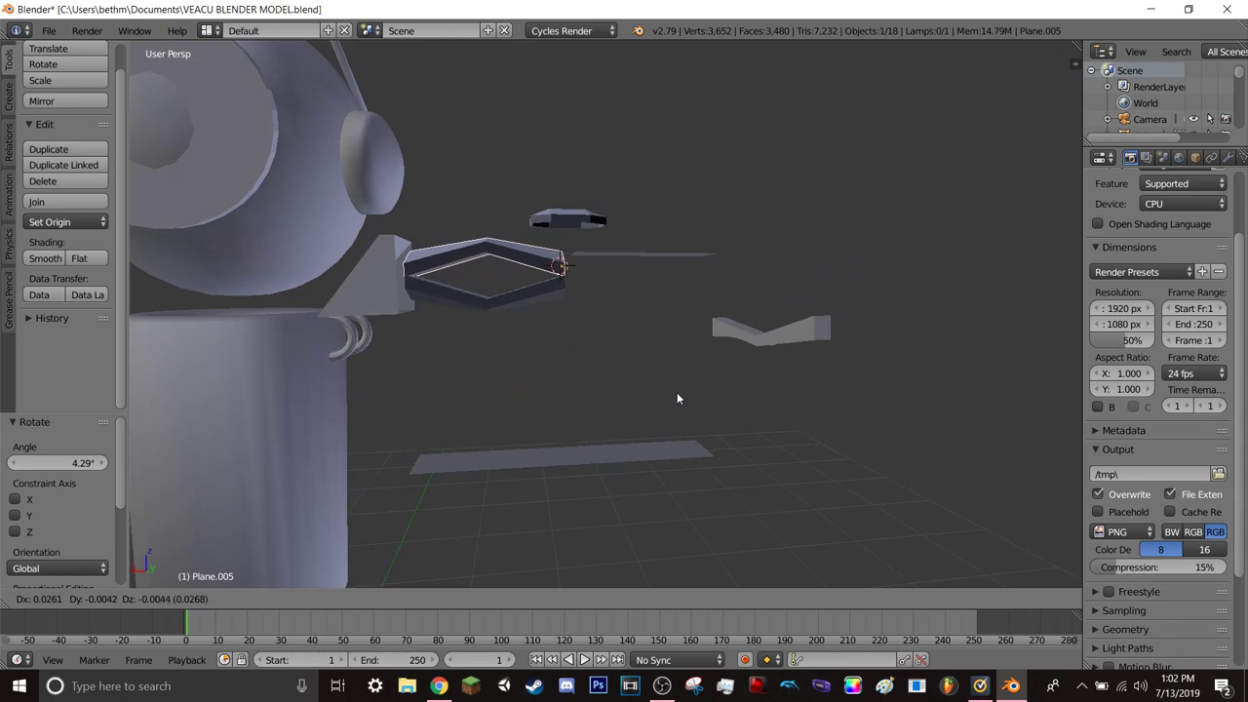
{"action": "left_click", "coordinate": [678, 398]}
{"action": "mouse_move", "coordinate": [436, 380]}
{"action": "middle_mouse_down"}
{"action": "mouse_move", "coordinate": [496, 388]}
{"action": "mouse_move", "coordinate": [544, 423]}
{"action": "middle_mouse_up"}
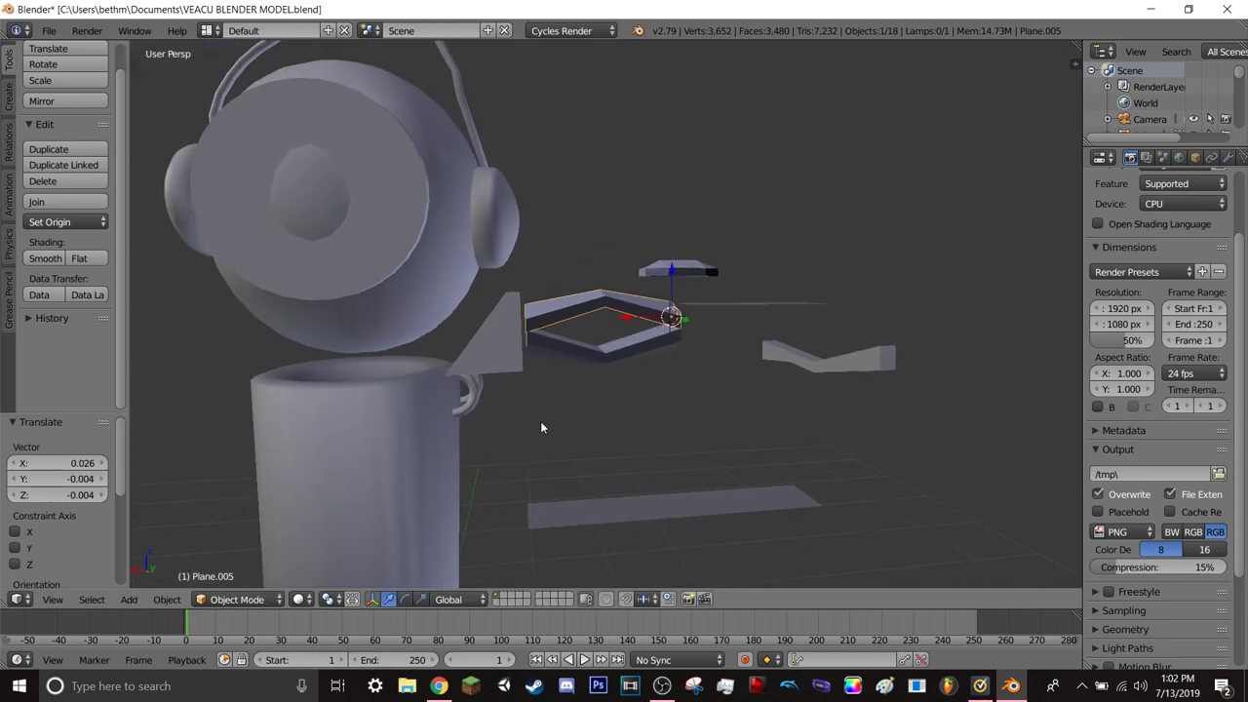
{"action": "scroll", "coordinate": [478, 410], "scroll_direction": "up", "scroll_amount": 5}
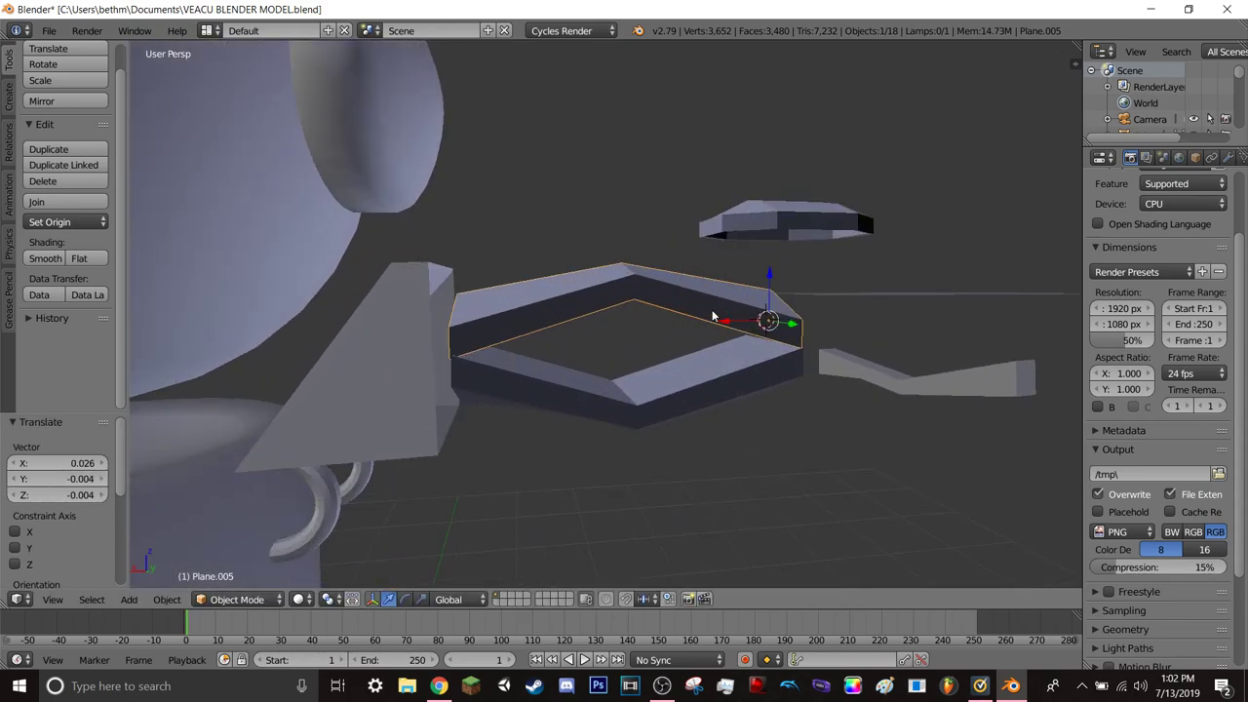
{"action": "left_click_drag", "start_coordinate": [771, 278], "coordinate": [777, 304]}
- Select the lower diamond ring, raise it slightly along Z, and scale it to 0.983
{"action": "right_click", "coordinate": [664, 391]}
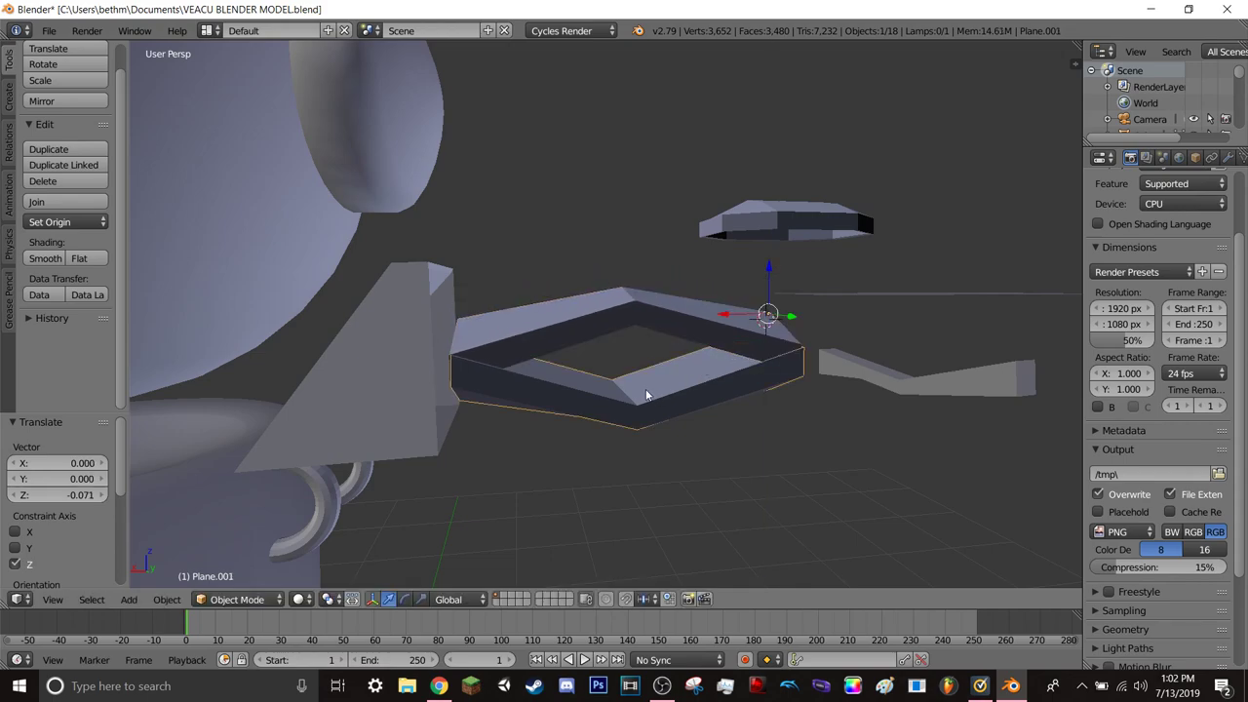
{"action": "middle_click_drag", "start_coordinate": [664, 391], "coordinate": [651, 364]}
{"action": "left_click_drag", "start_coordinate": [762, 277], "coordinate": [754, 278]}
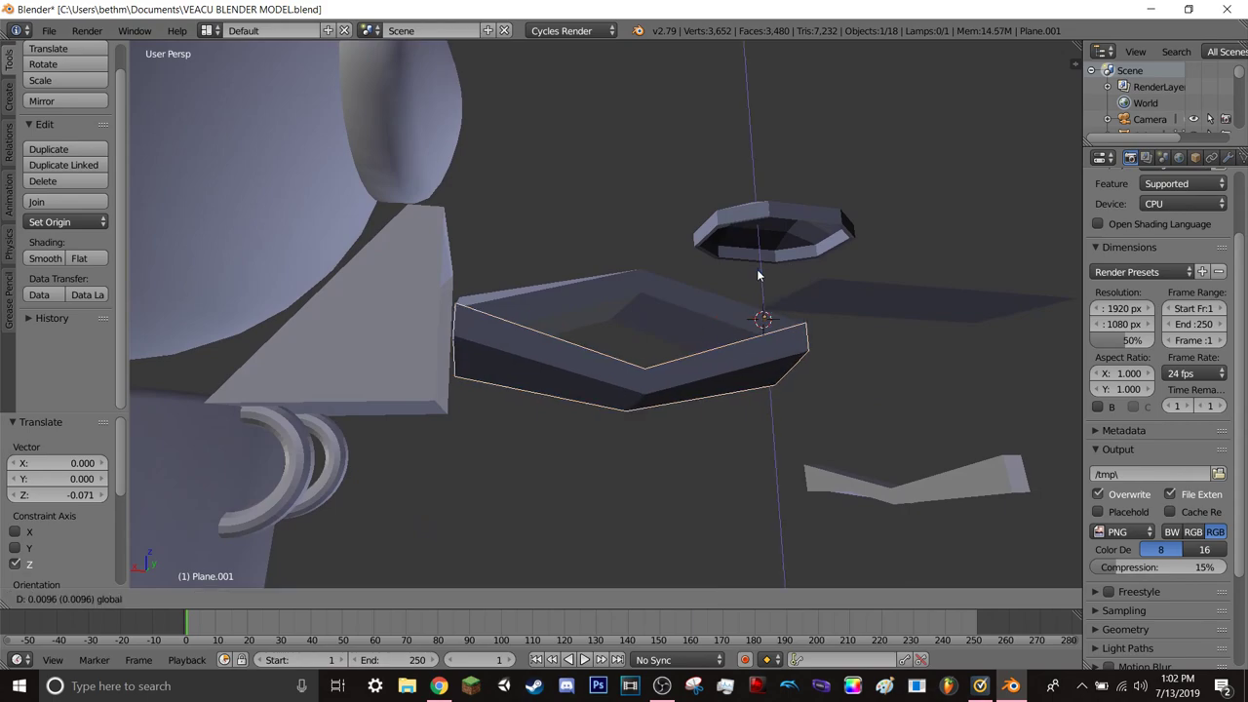
{"action": "middle_click_drag", "start_coordinate": [756, 280], "coordinate": [747, 304]}
{"action": "key", "text": "s"}
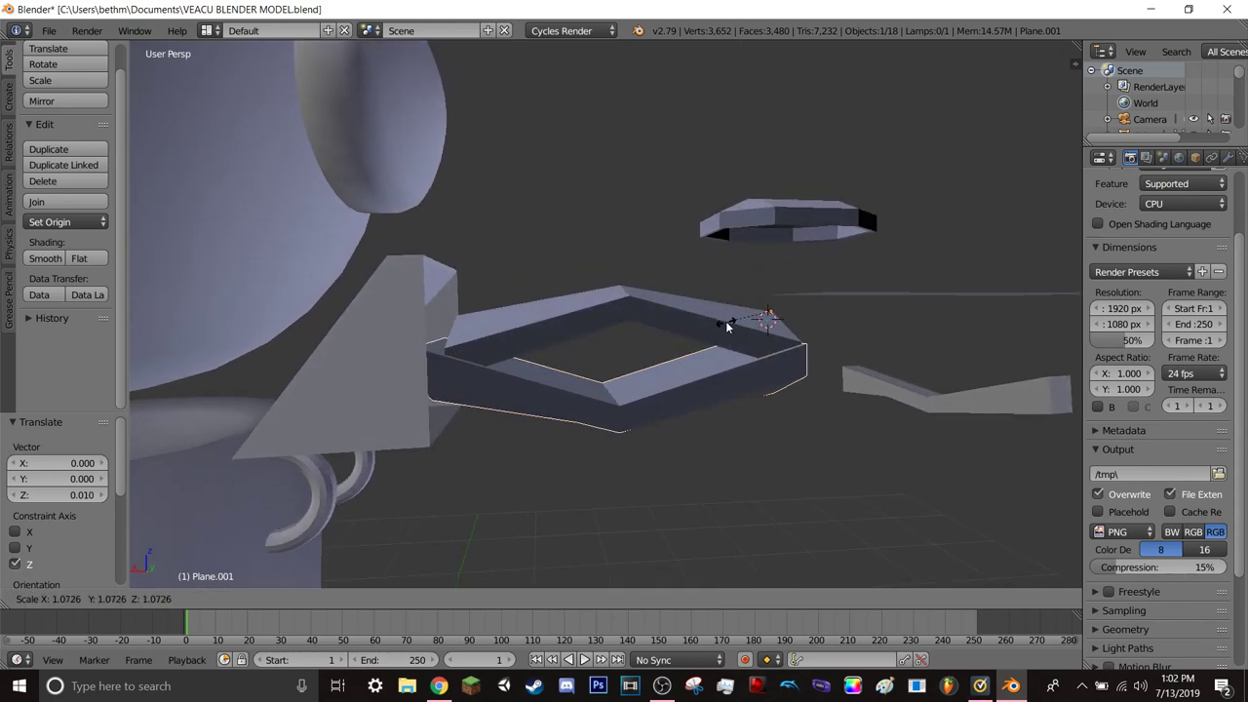
{"action": "left_click", "coordinate": [754, 315]}
{"action": "key", "text": "ctrl+z"}
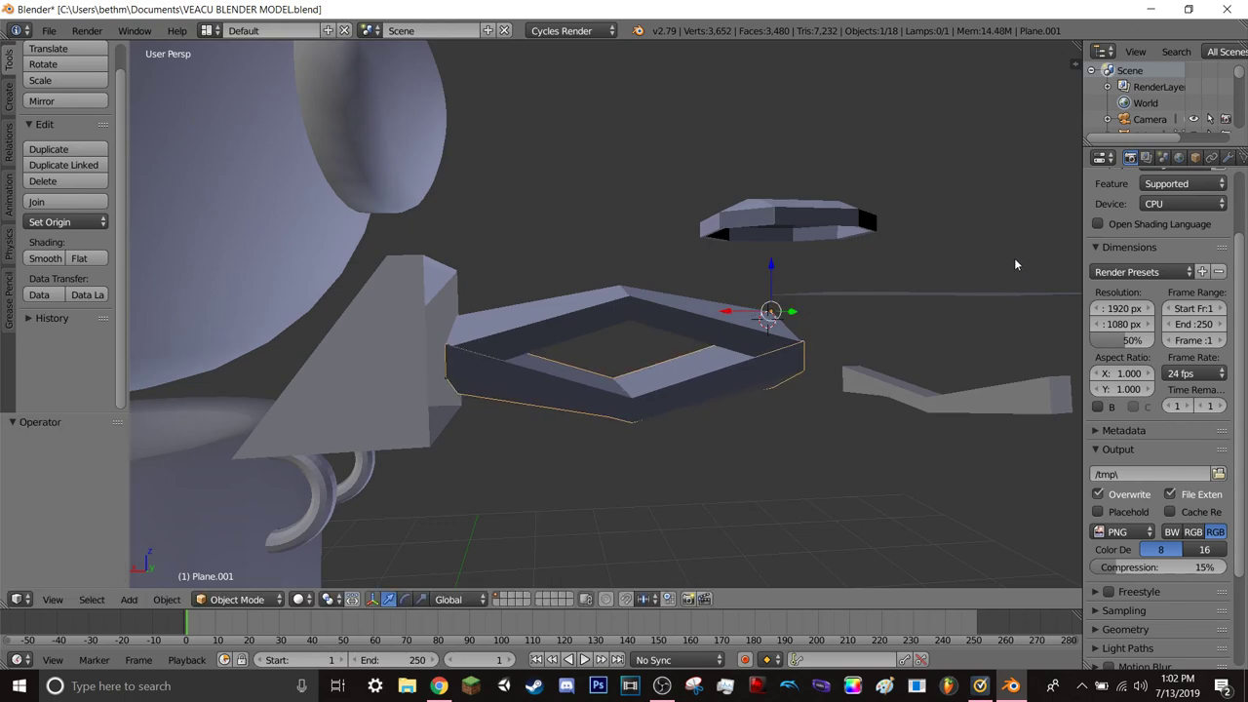
{"action": "key", "text": "s"}
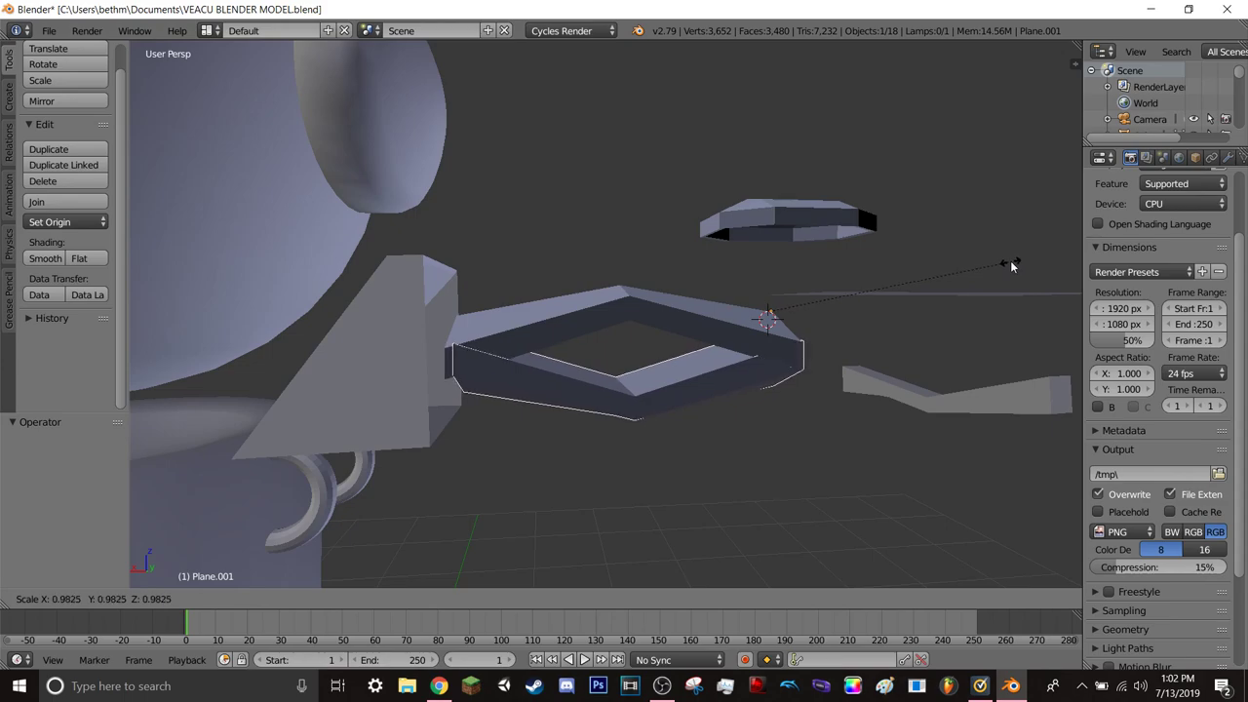
{"action": "left_click", "coordinate": [1012, 266]}
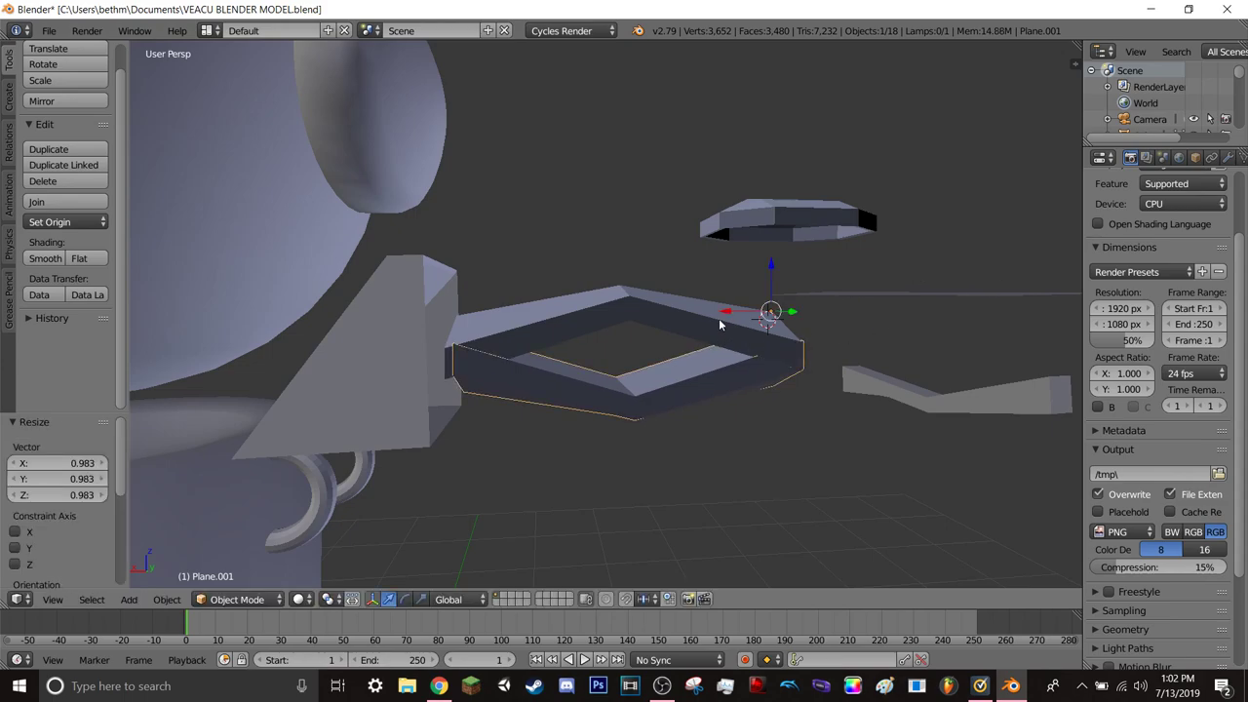
- Nudge the lower ring along the X axis to line up under the upper frame
{"action": "key", "text": "g"}
{"action": "key", "text": "x"}
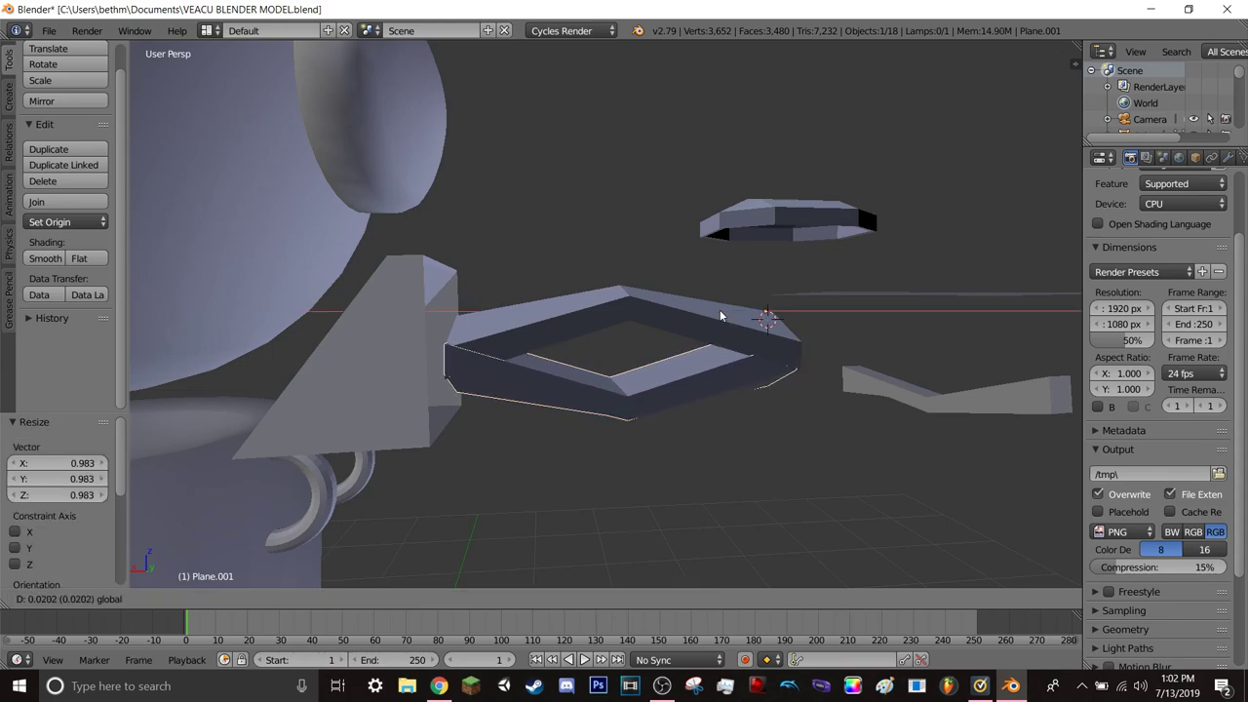
{"action": "left_click", "coordinate": [722, 310]}
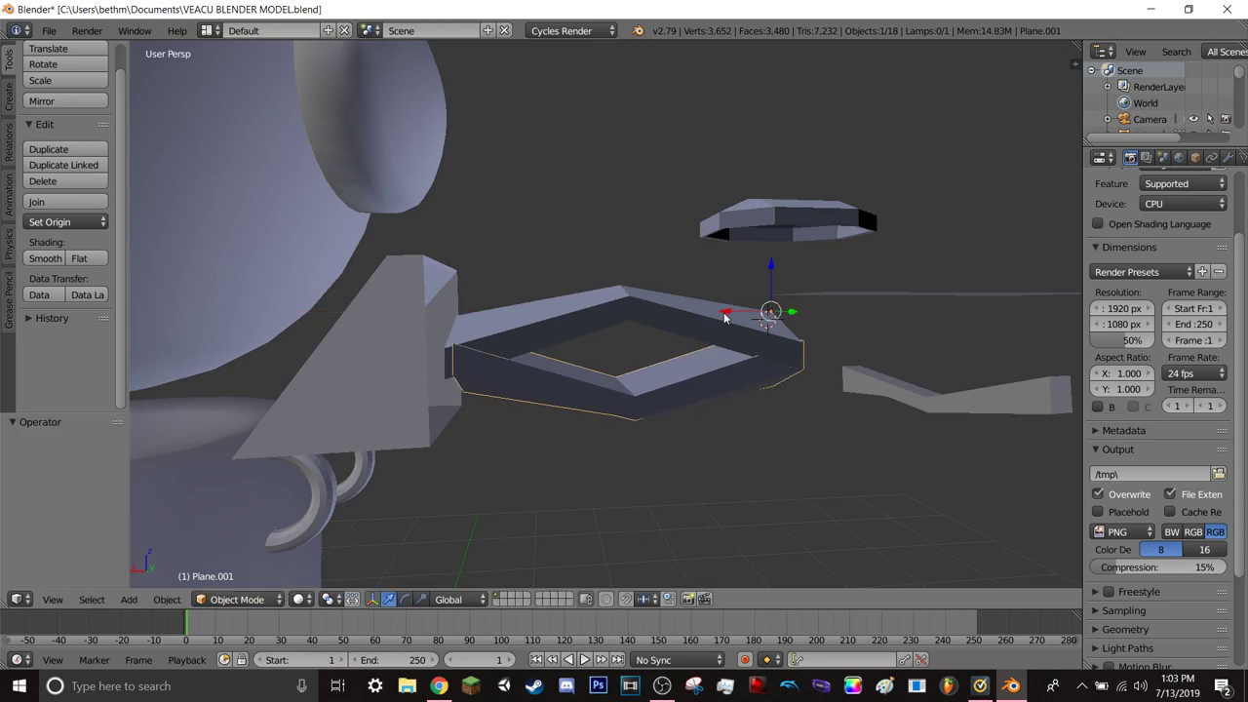
{"action": "key", "text": "ctrl+z"}
{"action": "key", "text": "g"}
{"action": "key", "text": "x"}
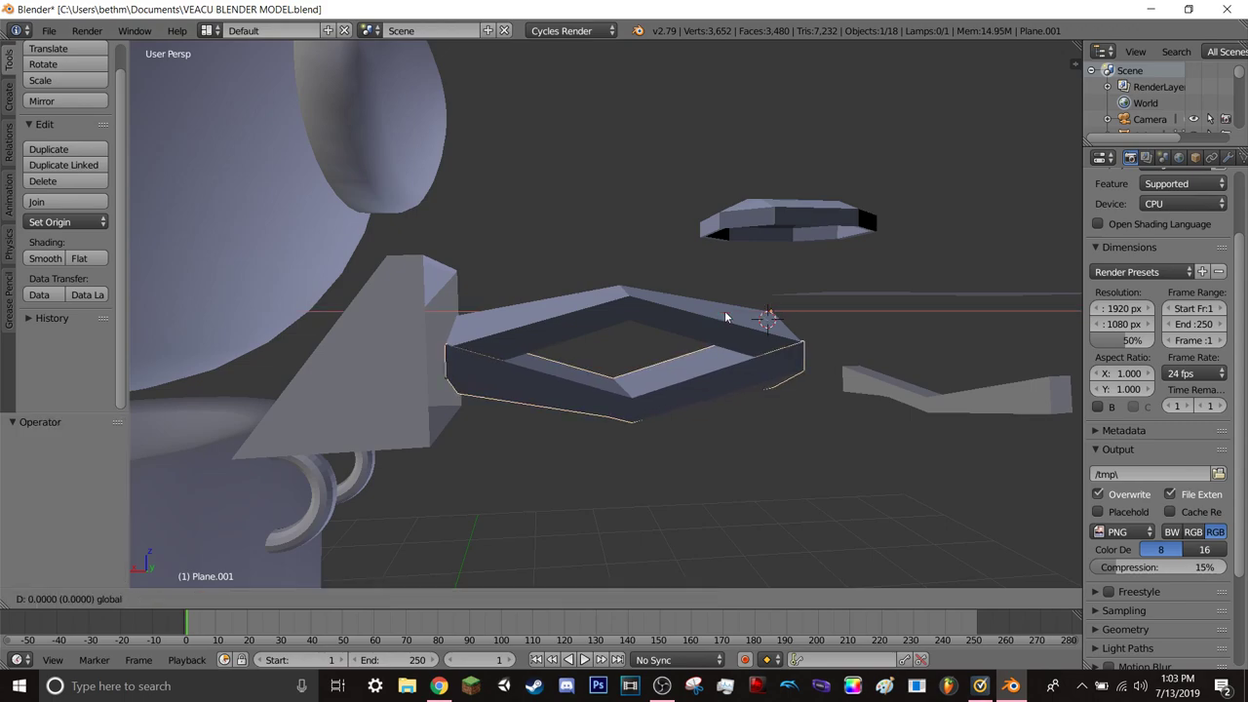
{"action": "left_click", "coordinate": [726, 313]}
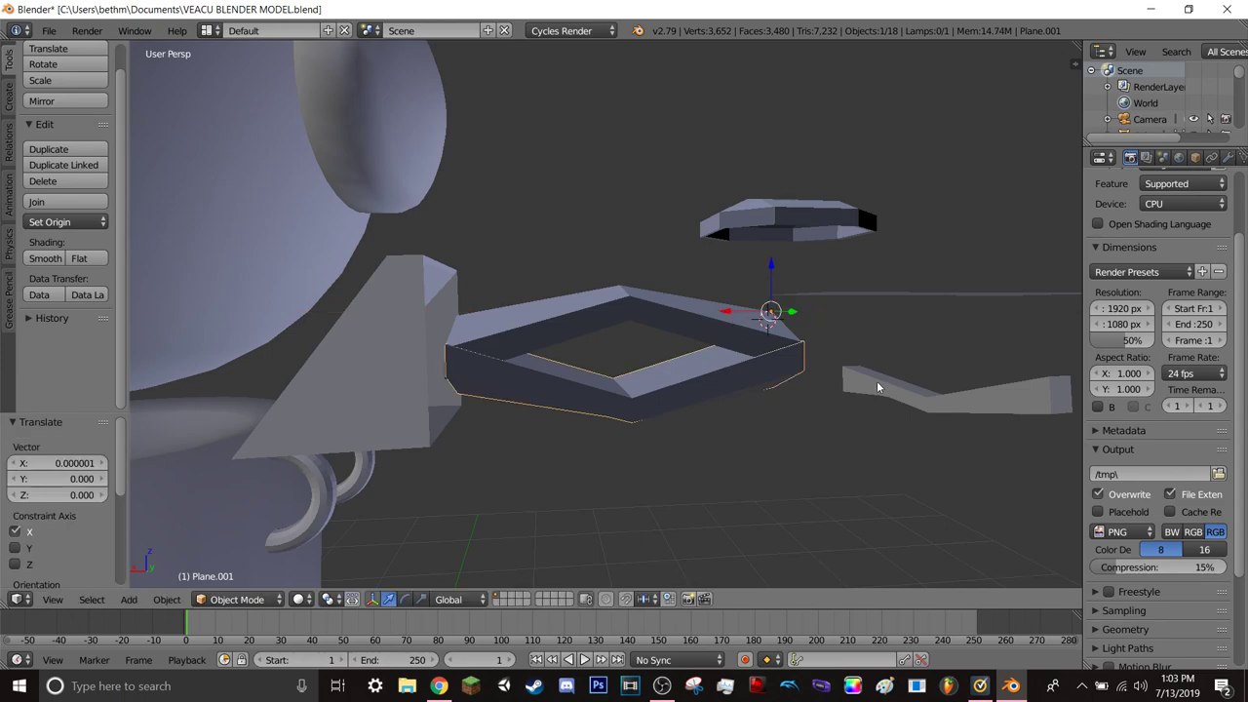
{"action": "mouse_move", "coordinate": [876, 381]}
{"action": "middle_mouse_down"}
{"action": "mouse_move", "coordinate": [843, 397]}
{"action": "mouse_move", "coordinate": [777, 392]}
{"action": "mouse_move", "coordinate": [859, 386]}
{"action": "middle_mouse_up"}
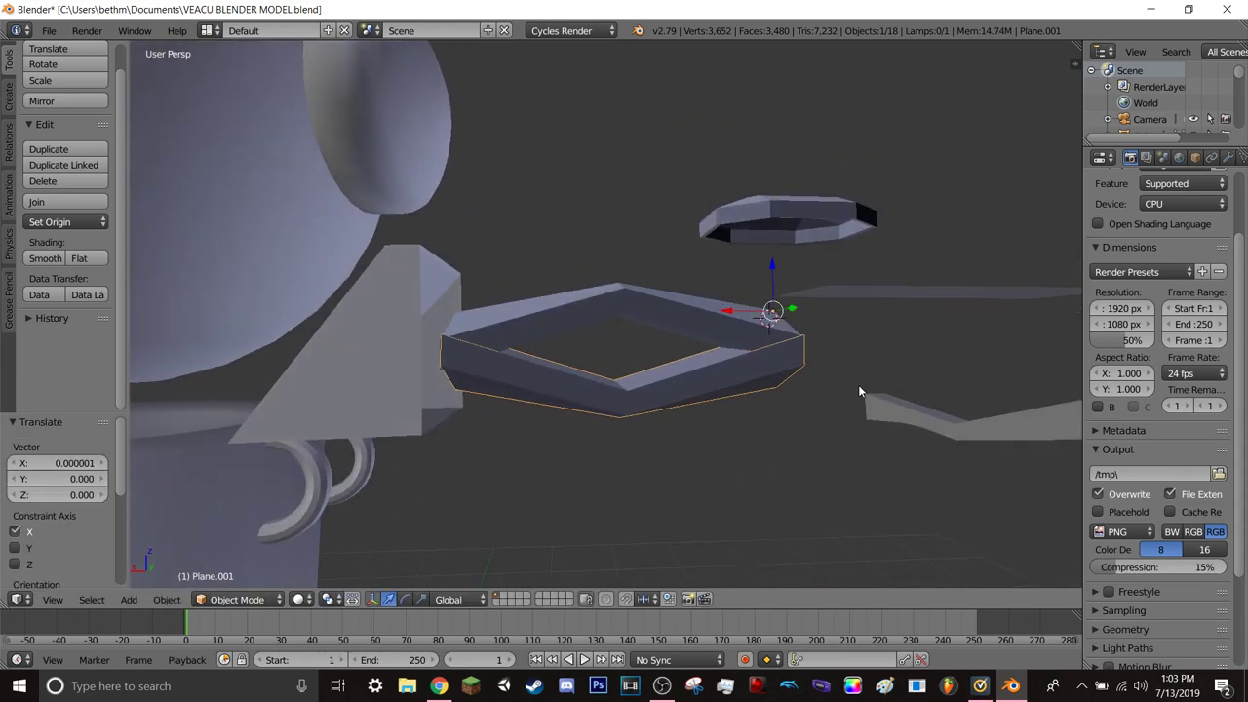
{"action": "scroll", "coordinate": [737, 402], "scroll_direction": "down", "scroll_amount": 1}
{"action": "scroll", "coordinate": [672, 405], "scroll_direction": "down", "scroll_amount": 3}
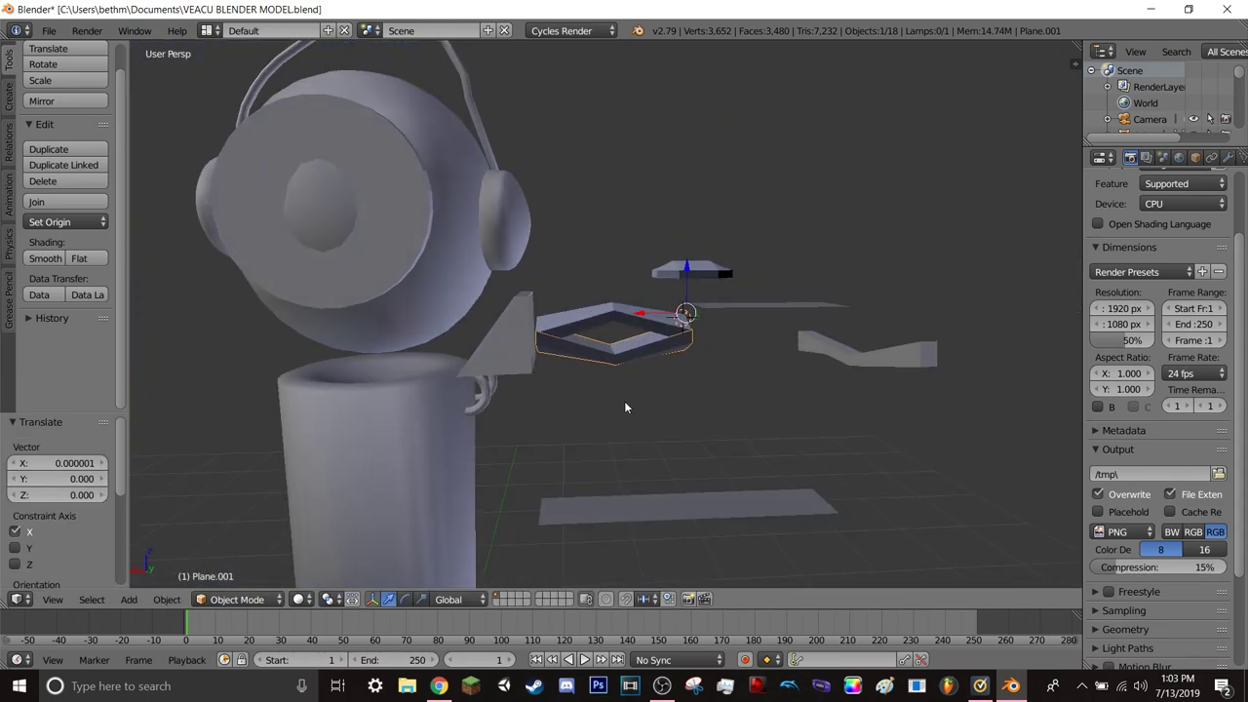
- Add Plane.005 to the selection and save over the existing blend file
{"action": "right_click", "coordinate": [601, 318], "text": "shift"}
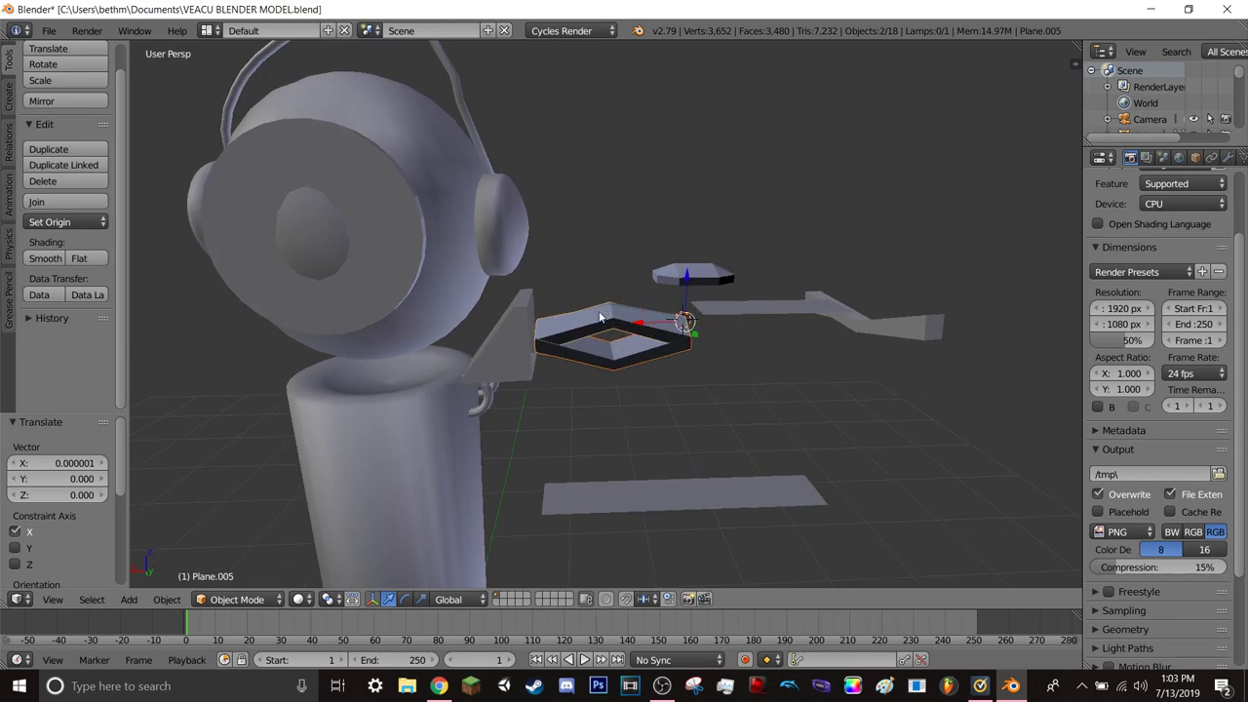
{"action": "key", "text": "ctrl+s"}
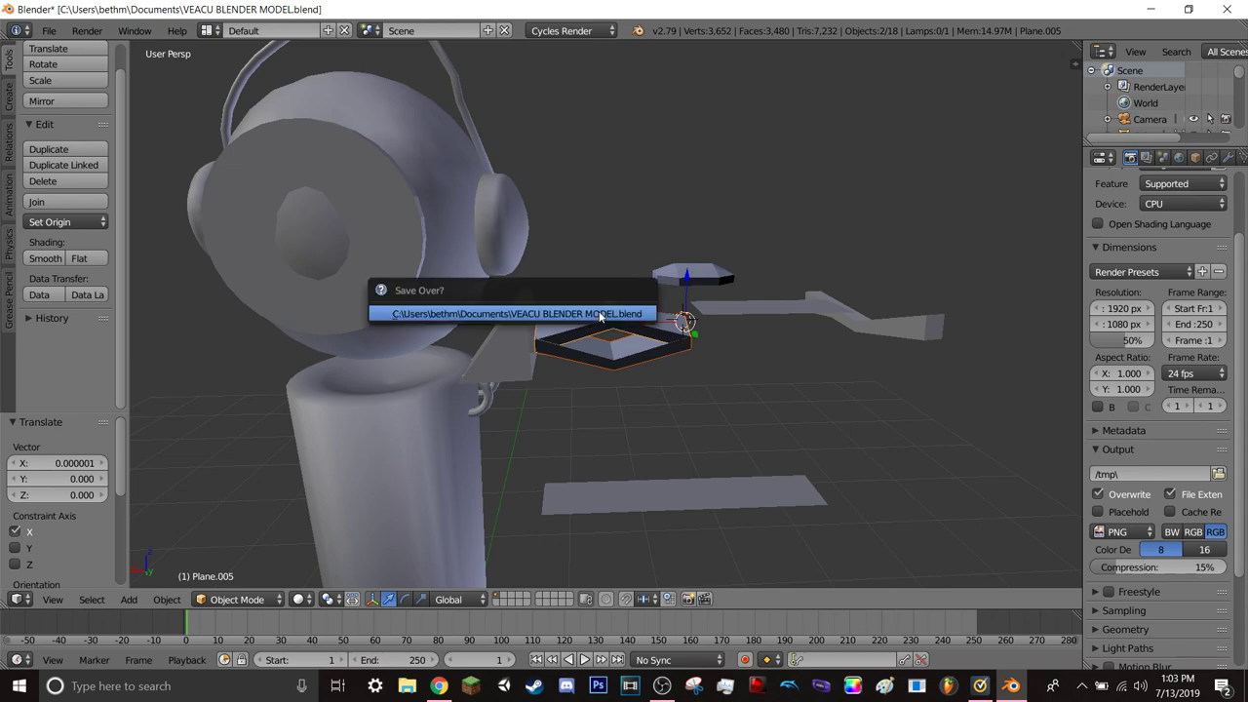
{"action": "left_click", "coordinate": [601, 316]}
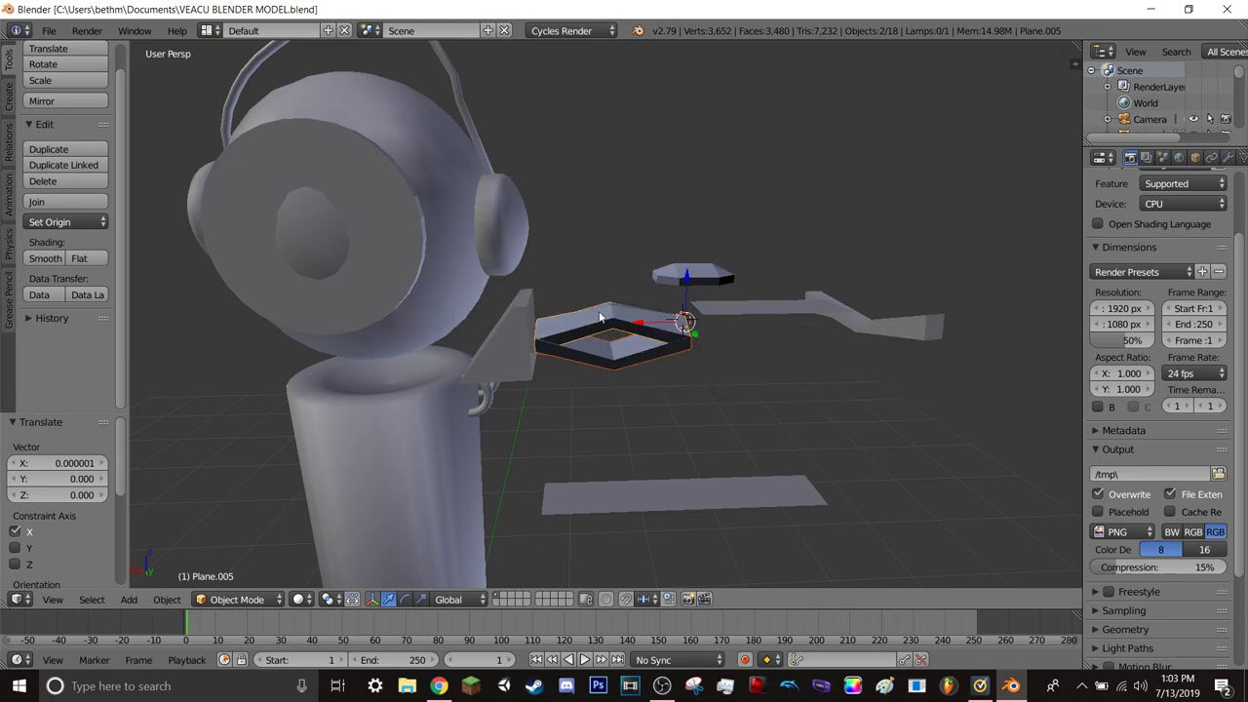
- Paste a copy of the diamond pair and shift it -0.98 along X
{"action": "key", "text": "ctrl+v"}
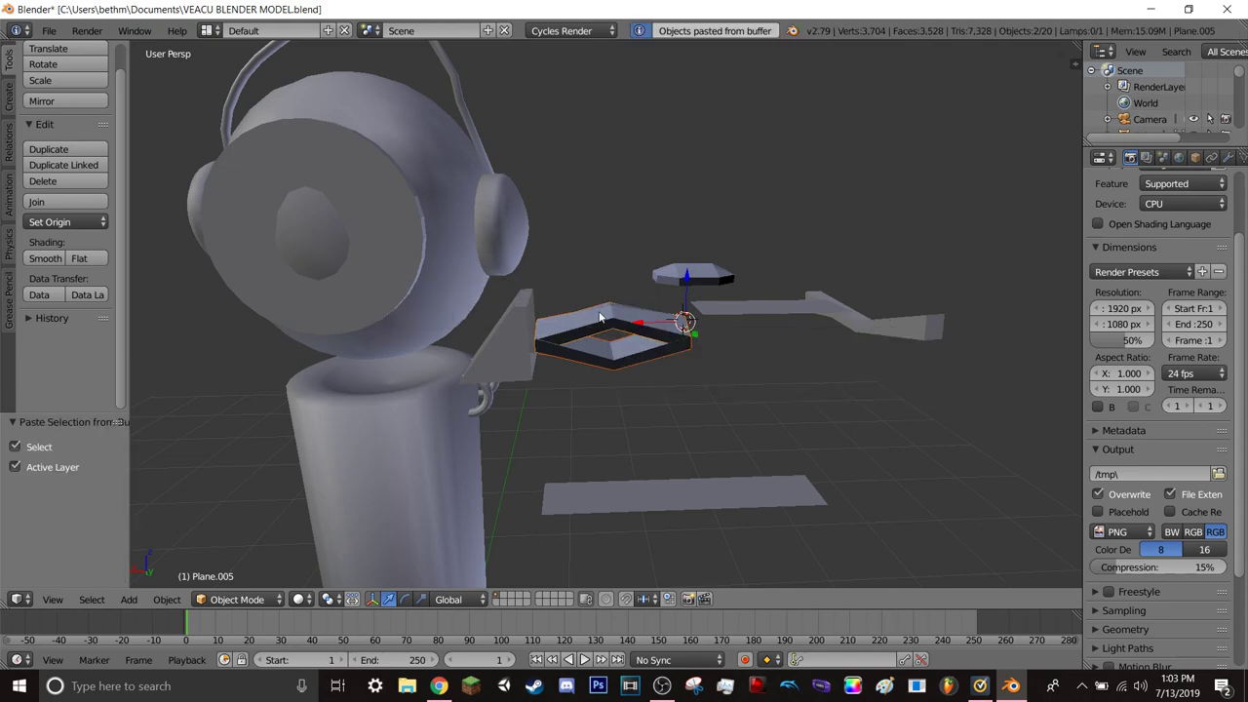
{"action": "key", "text": "g"}
{"action": "key", "text": "x"}
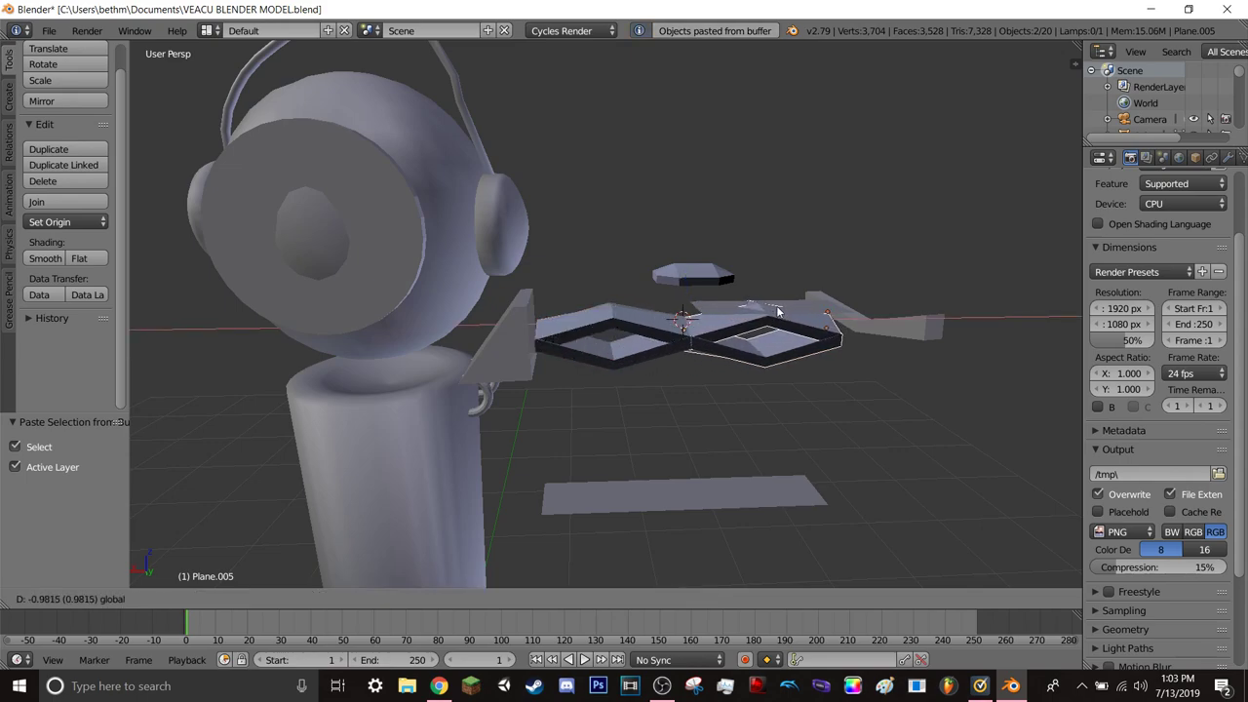
{"action": "left_click", "coordinate": [777, 313]}
- Select the small octagonal Plane.004 and start moving it along Z
{"action": "right_click", "coordinate": [692, 279]}
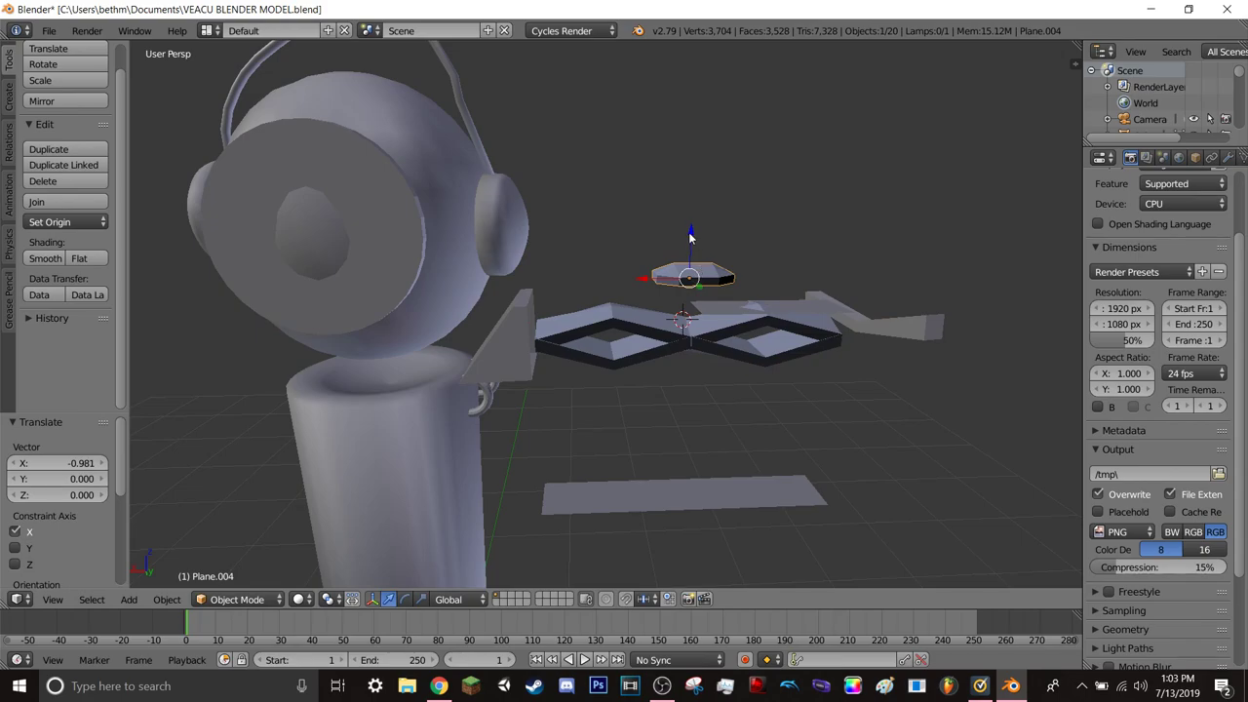
{"action": "key", "text": "g"}
{"action": "key", "text": "z"}
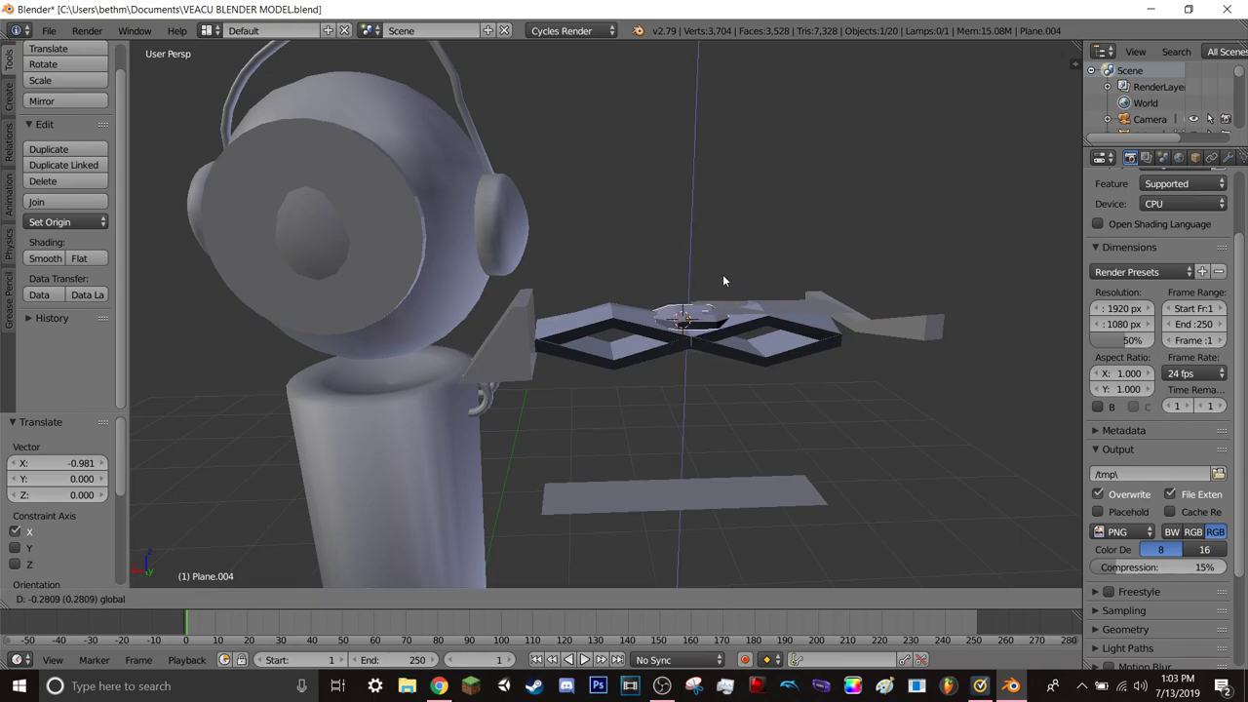
- Lower the octagonal piece 0.244 onto the diamond joint and walk the view over the lattice
{"action": "left_click", "coordinate": [722, 280]}
{"action": "mouse_move", "coordinate": [722, 283]}
{"action": "middle_mouse_down"}
{"action": "mouse_move", "coordinate": [712, 262]}
{"action": "mouse_move", "coordinate": [746, 341]}
{"action": "mouse_move", "coordinate": [759, 436]}
{"action": "middle_mouse_up"}
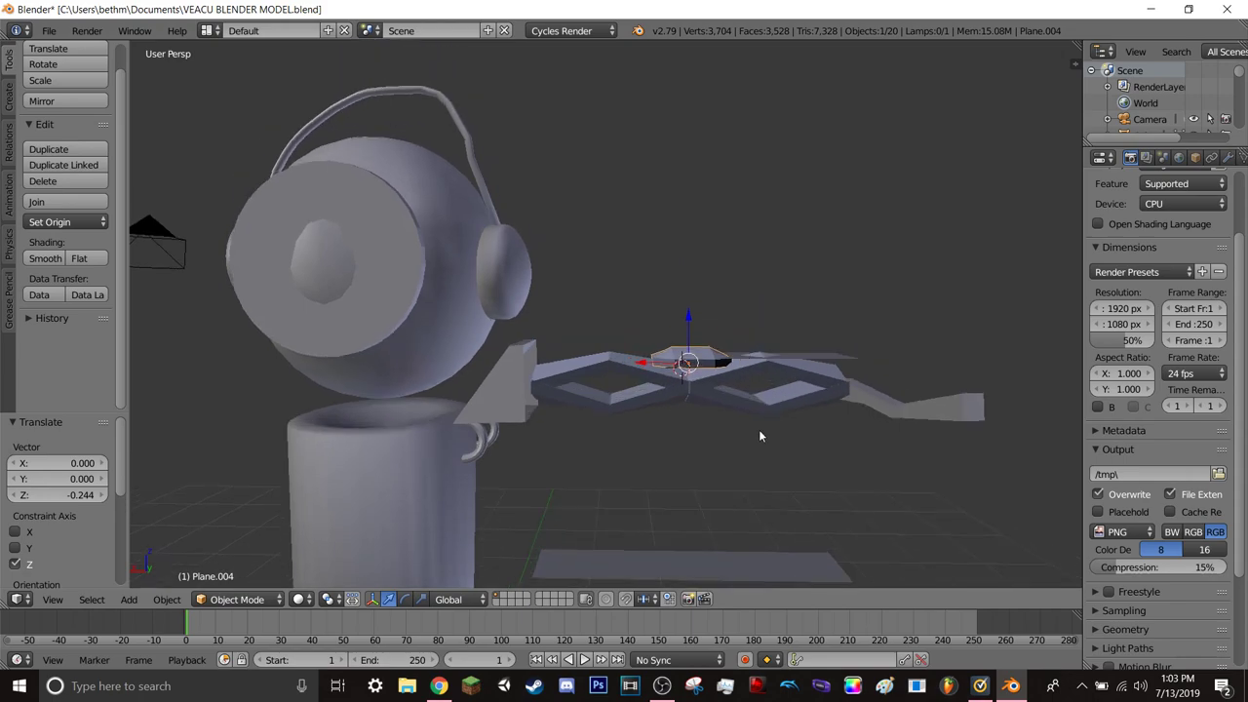
{"action": "key", "text": "Left"}
{"action": "key", "text": "shift+f"}
{"action": "key", "text": "w"}
{"action": "key", "text": "w"}
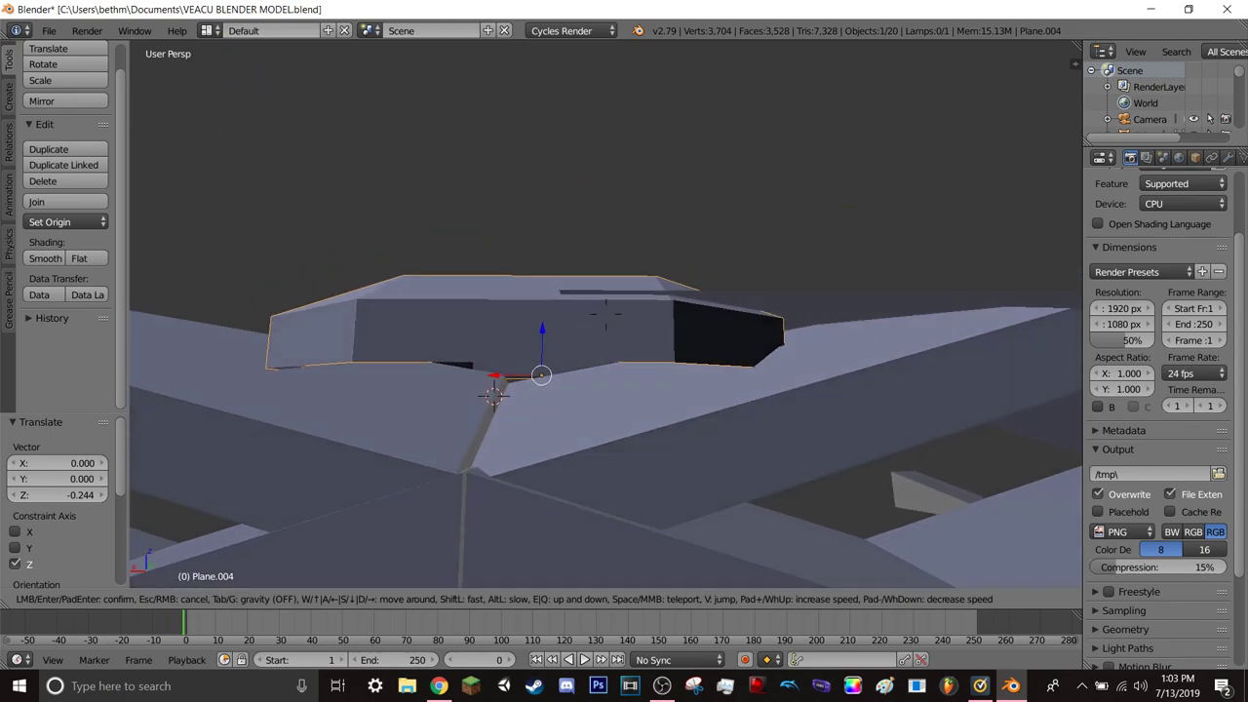
{"action": "key", "text": "s"}
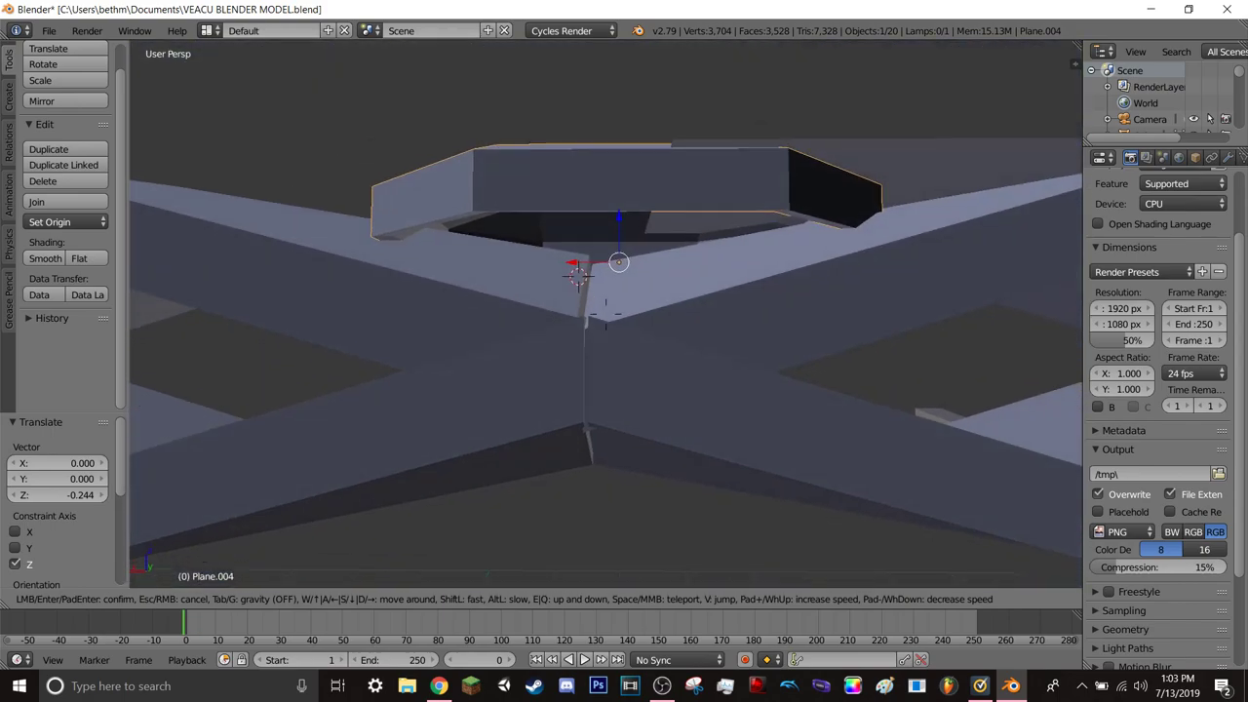
{"action": "key", "text": "w"}
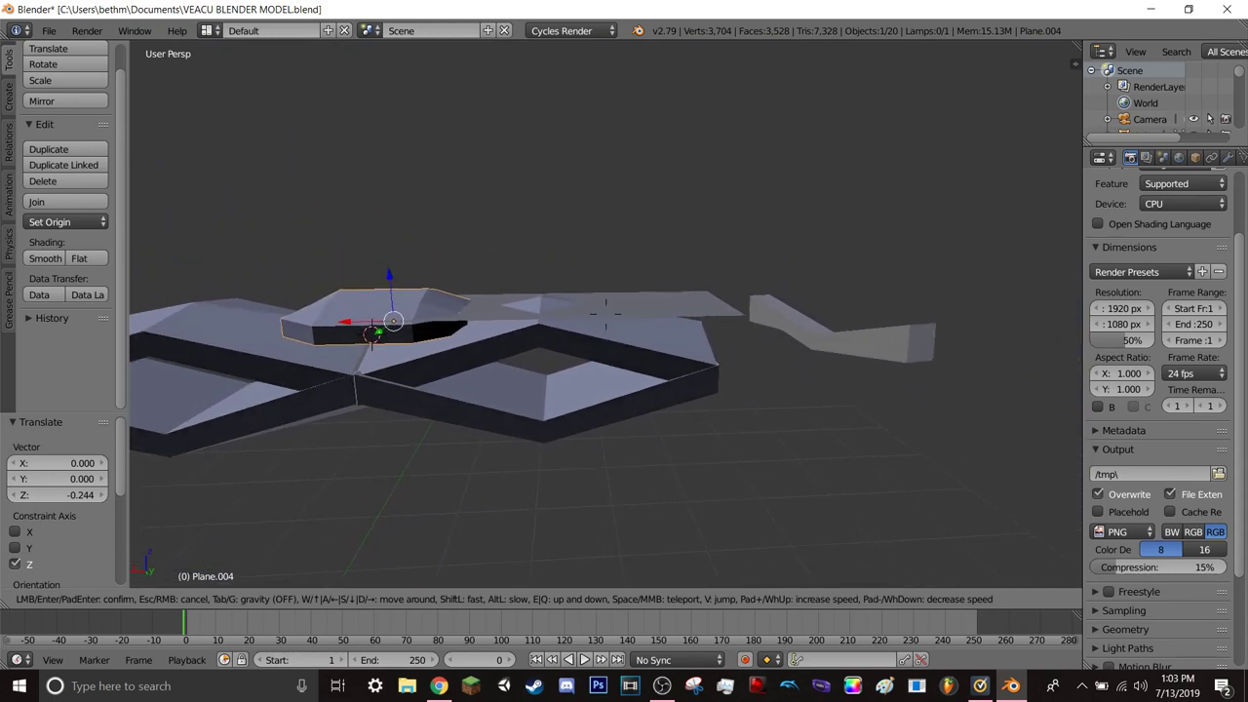
{"action": "left_click", "coordinate": [605, 322]}
- Select the flat Plane.003, lift it away from the lattice, and delete it
{"action": "right_click", "coordinate": [712, 315]}
{"action": "left_click_drag", "start_coordinate": [766, 258], "coordinate": [751, 50]}
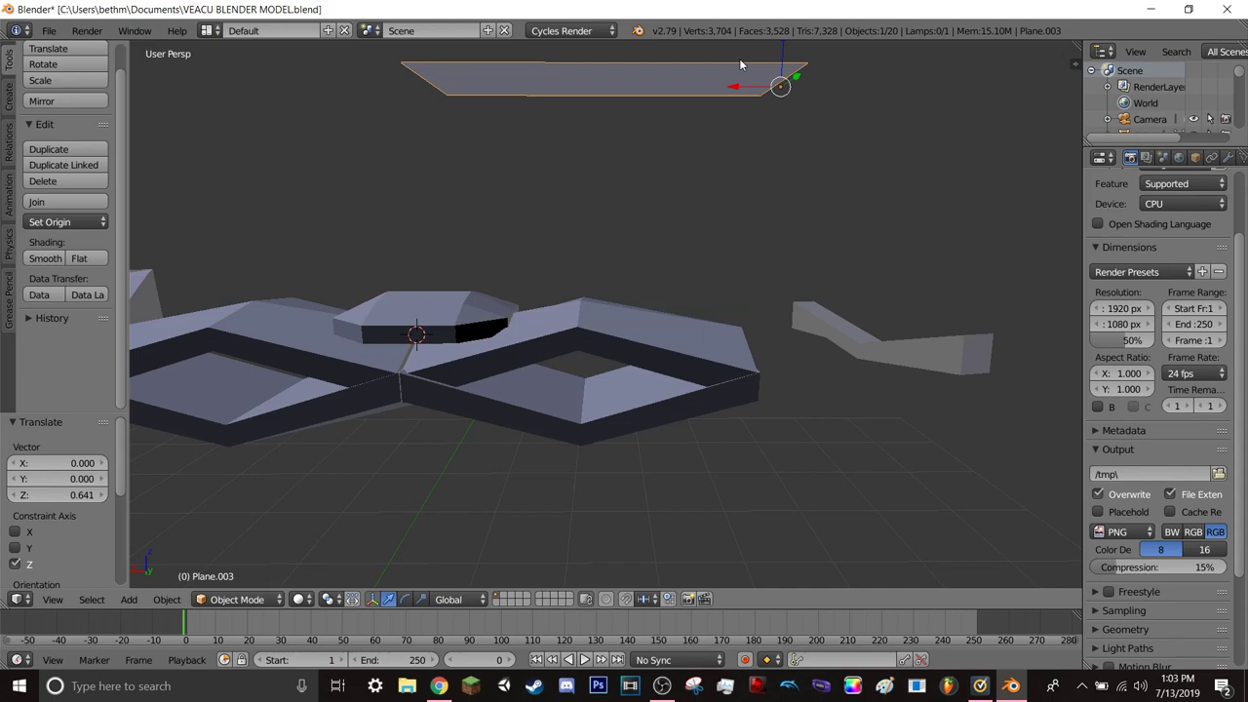
{"action": "key", "text": "x"}
{"action": "left_click", "coordinate": [739, 58]}
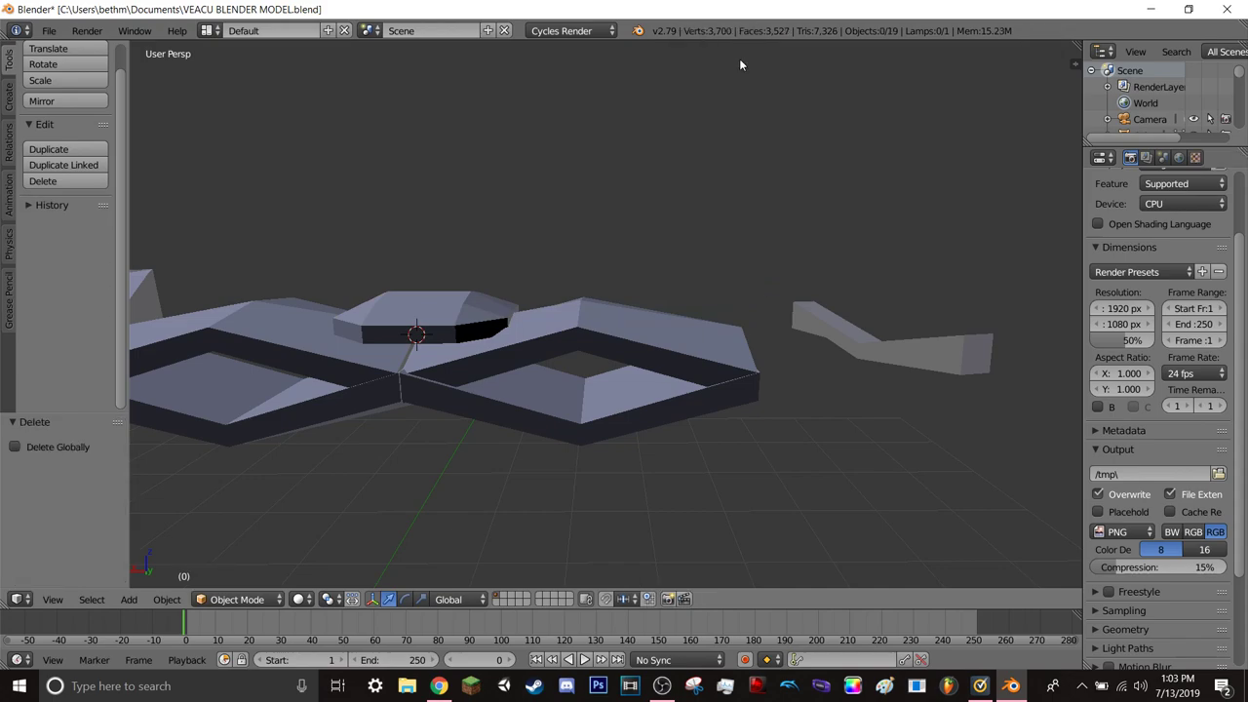
- Raise the flat Plane.002 strip 1.685 along Z above the robot's head
{"action": "middle_click_drag", "start_coordinate": [696, 355], "coordinate": [617, 372]}
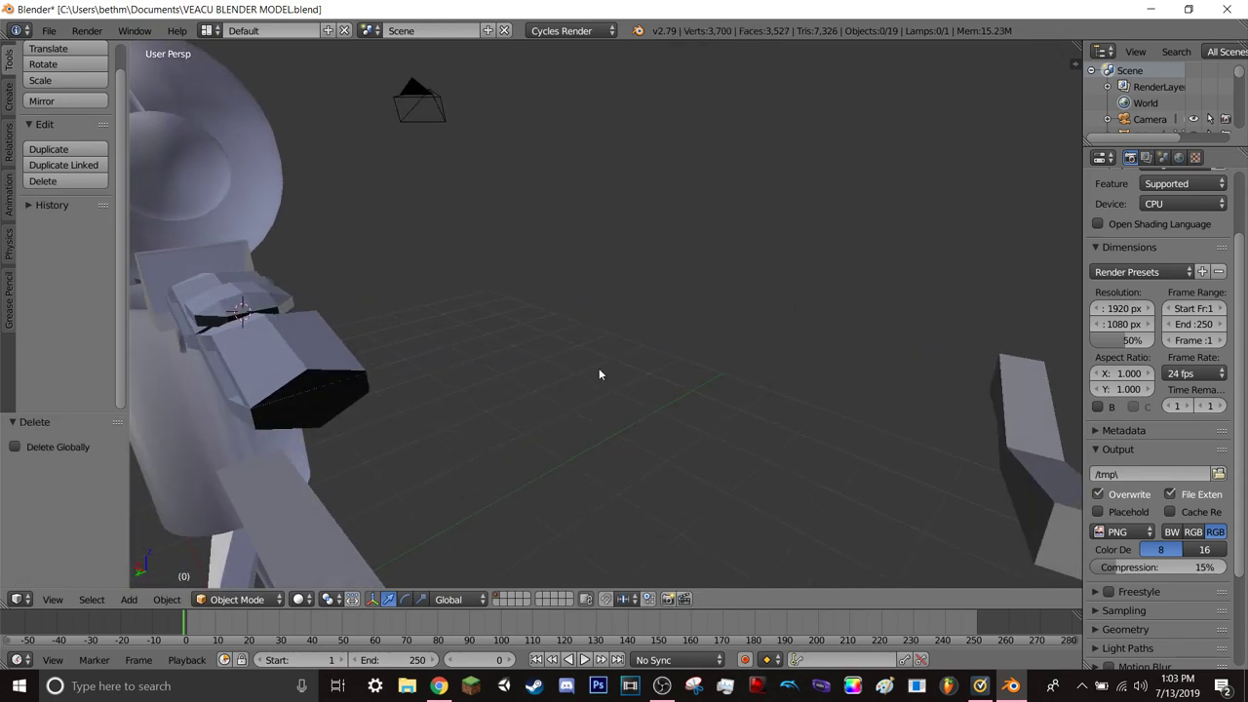
{"action": "mouse_move", "coordinate": [490, 409]}
{"action": "middle_mouse_down"}
{"action": "mouse_move", "coordinate": [856, 345]}
{"action": "mouse_move", "coordinate": [837, 360]}
{"action": "middle_mouse_up"}
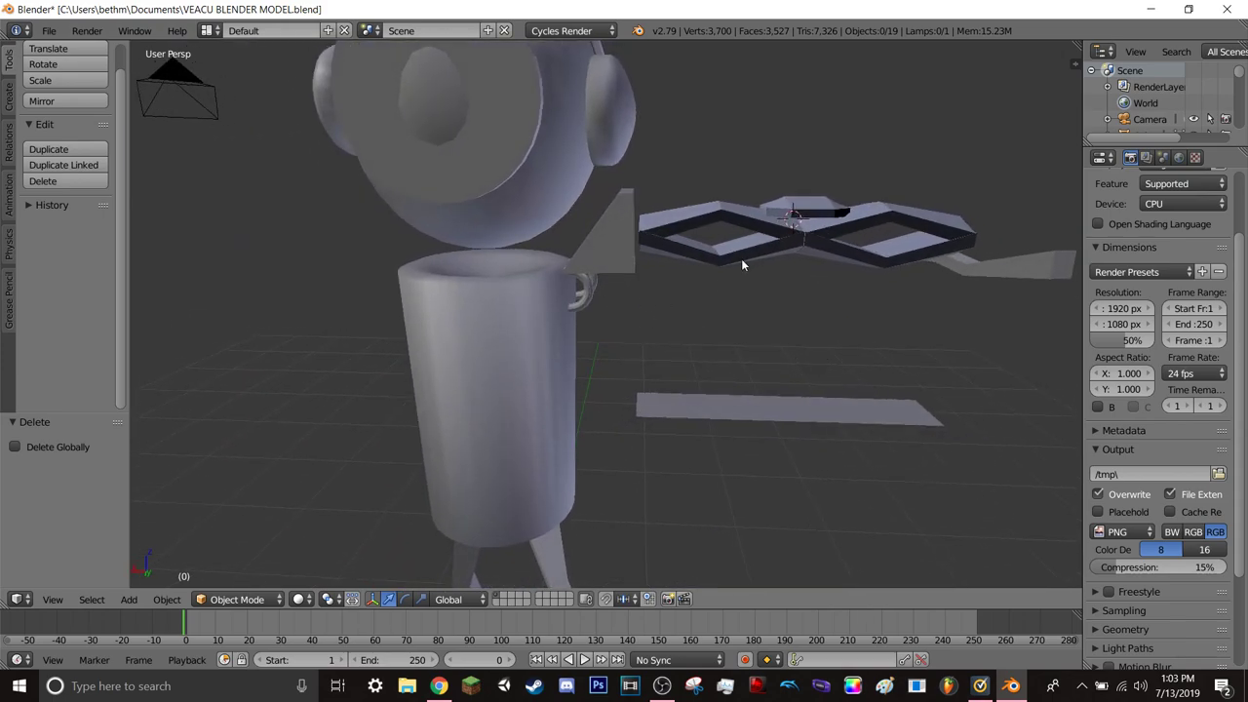
{"action": "middle_click_drag", "start_coordinate": [792, 270], "coordinate": [755, 289]}
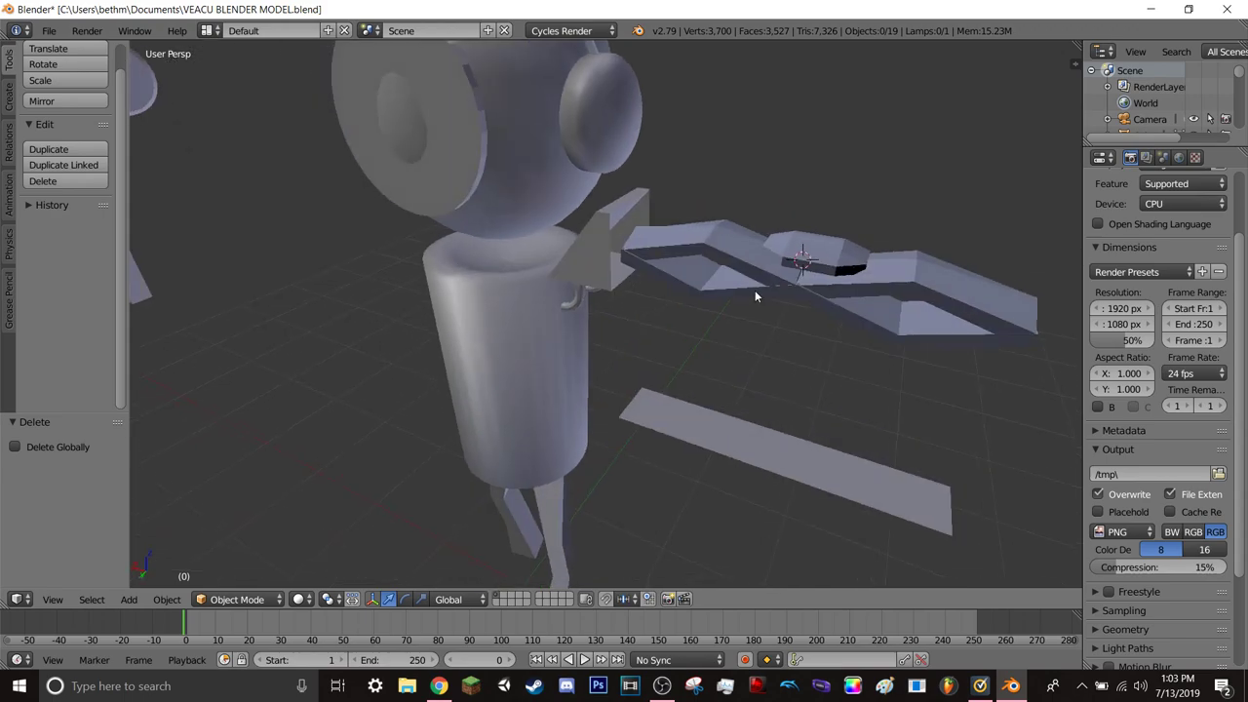
{"action": "right_click", "coordinate": [767, 446]}
{"action": "left_click_drag", "start_coordinate": [776, 417], "coordinate": [882, 74]}
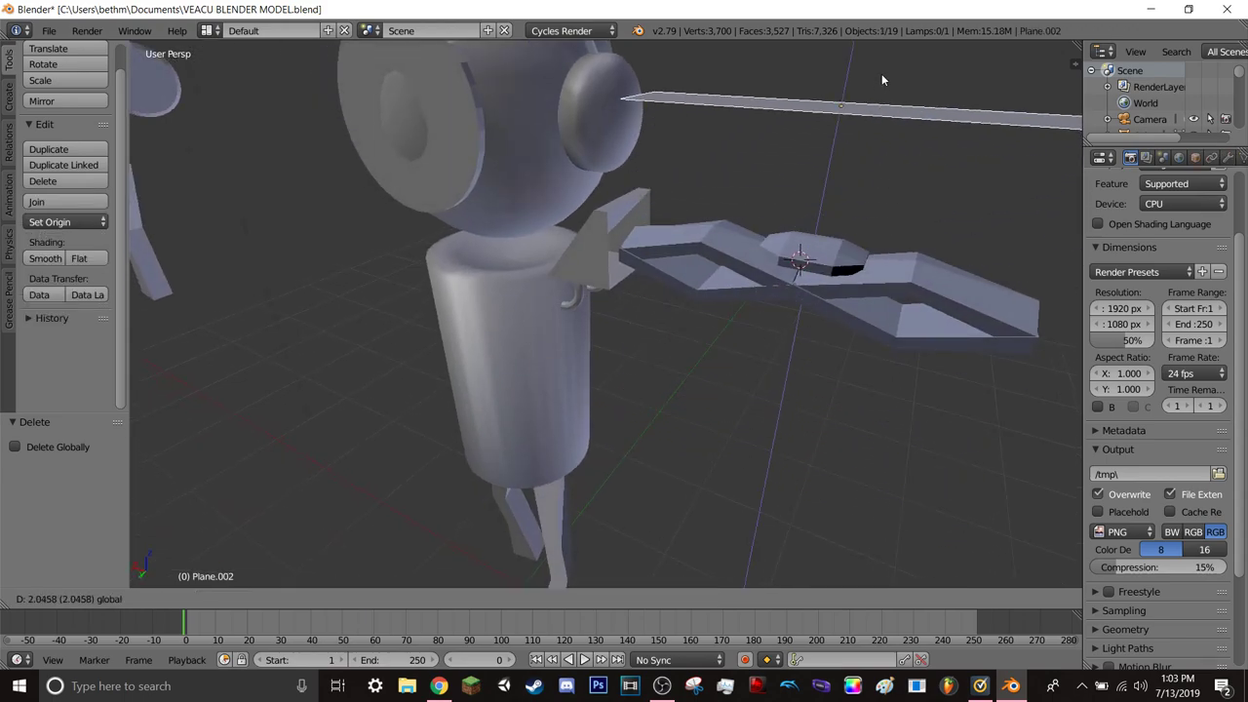
{"action": "scroll", "coordinate": [797, 238], "scroll_direction": "down", "scroll_amount": 3}
{"action": "scroll", "coordinate": [797, 238], "scroll_direction": "down", "scroll_amount": 2}
{"action": "left_click_drag", "start_coordinate": [698, 195], "coordinate": [704, 68]}
{"action": "scroll", "coordinate": [715, 401], "scroll_direction": "down", "scroll_amount": 2}
{"action": "scroll", "coordinate": [708, 396], "scroll_direction": "up", "scroll_amount": 2}
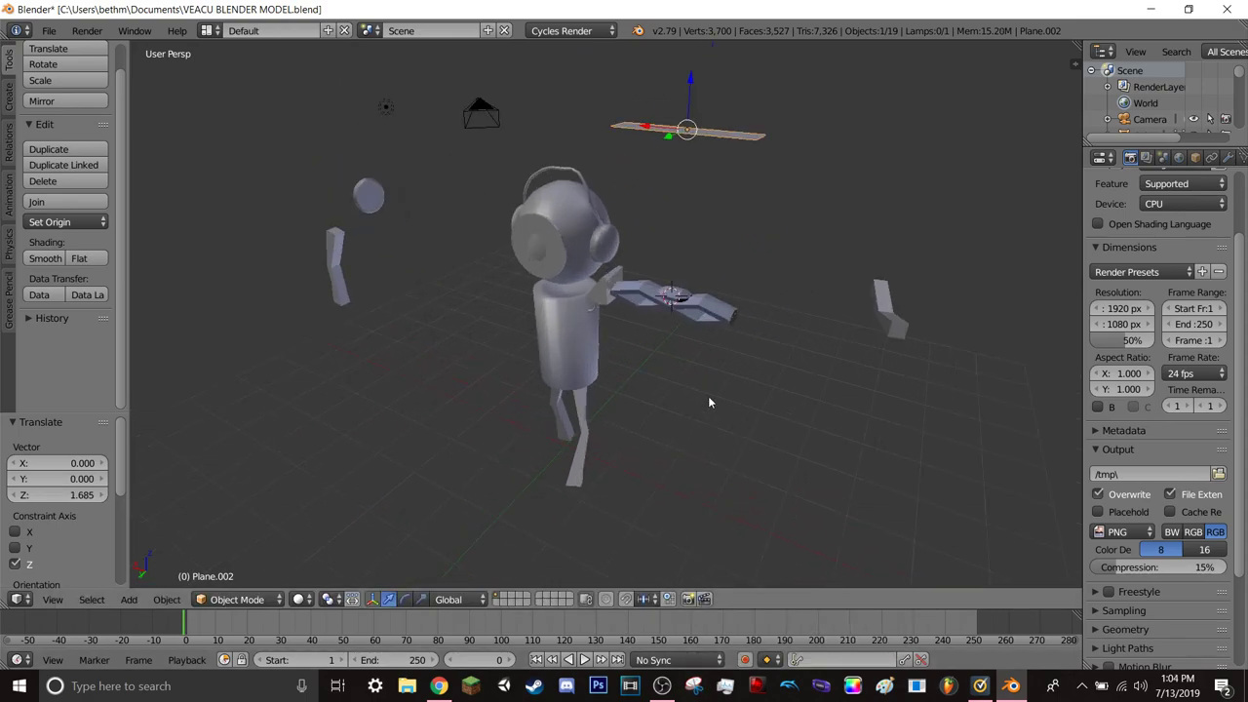
{"action": "scroll", "coordinate": [711, 389], "scroll_direction": "up", "scroll_amount": 2}
{"action": "mouse_move", "coordinate": [711, 389]}
{"action": "middle_mouse_down"}
{"action": "mouse_move", "coordinate": [773, 369]}
{"action": "mouse_move", "coordinate": [753, 358]}
{"action": "middle_mouse_up"}
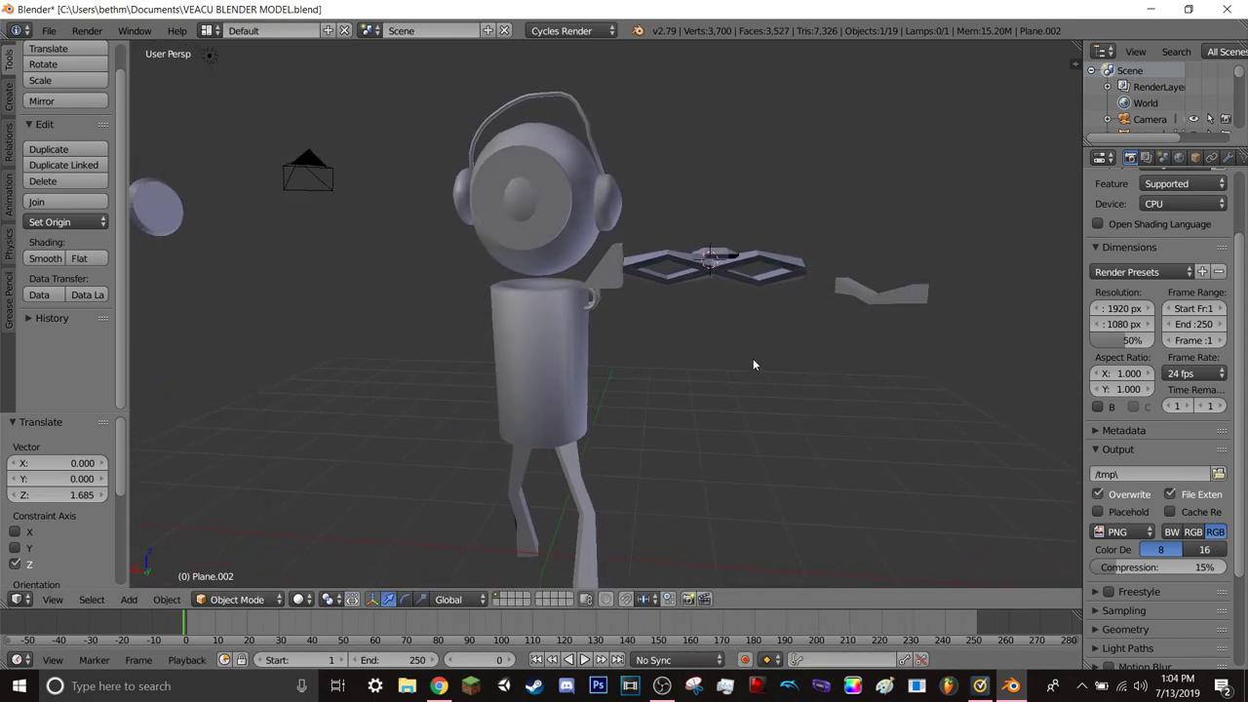
{"action": "scroll", "coordinate": [659, 341], "scroll_direction": "up", "scroll_amount": 2}
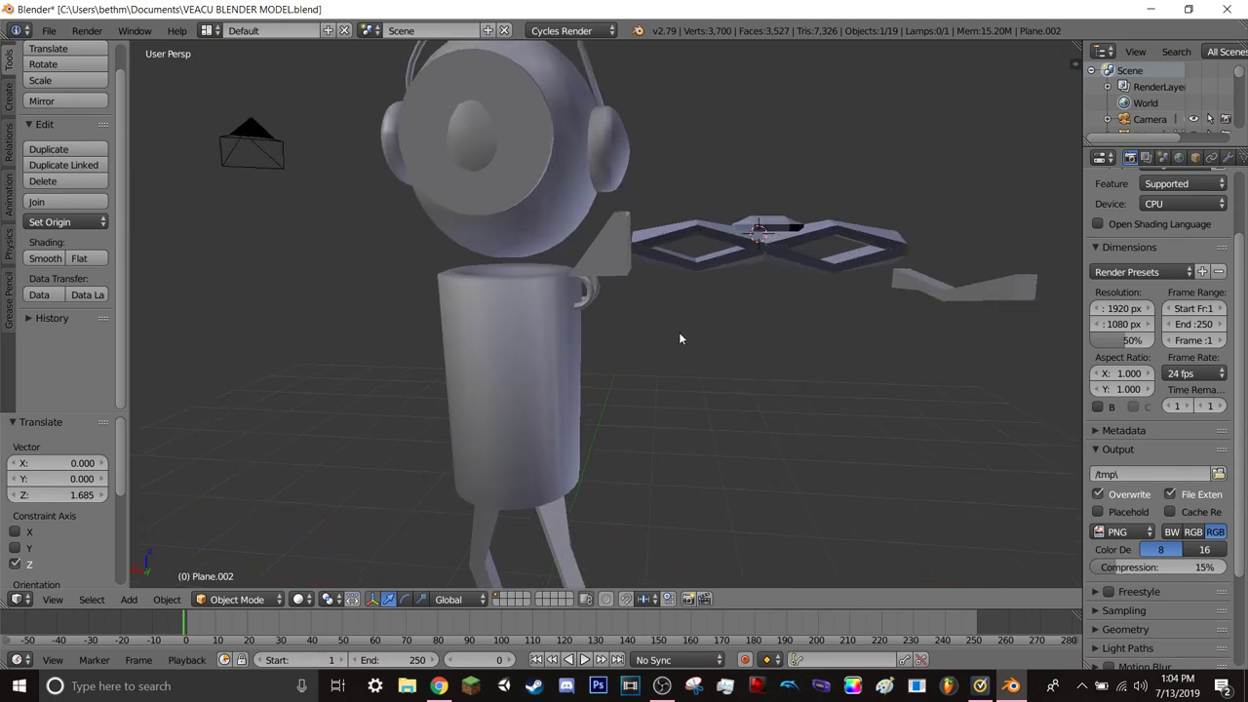
- Add the right diamond Plane.006 to the selection and nudge the lattice pieces along X
{"action": "mouse_move", "coordinate": [692, 335]}
{"action": "middle_mouse_down"}
{"action": "mouse_move", "coordinate": [781, 381]}
{"action": "mouse_move", "coordinate": [696, 399]}
{"action": "mouse_move", "coordinate": [684, 387]}
{"action": "mouse_move", "coordinate": [706, 371]}
{"action": "mouse_move", "coordinate": [791, 337]}
{"action": "mouse_move", "coordinate": [809, 348]}
{"action": "mouse_move", "coordinate": [796, 323]}
{"action": "mouse_move", "coordinate": [779, 325]}
{"action": "middle_mouse_up"}
{"action": "scroll", "coordinate": [677, 342], "scroll_direction": "up", "scroll_amount": 2}
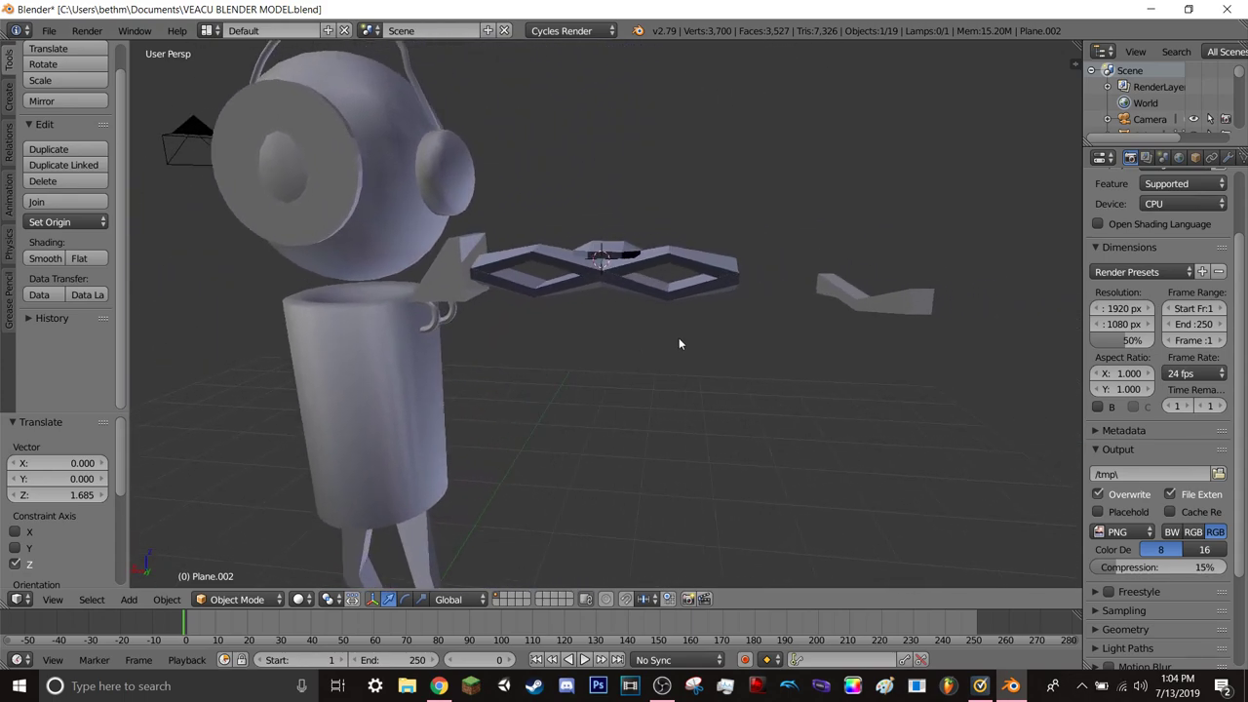
{"action": "scroll", "coordinate": [816, 348], "scroll_direction": "up", "scroll_amount": 2}
{"action": "scroll", "coordinate": [462, 338], "scroll_direction": "up", "scroll_amount": 2}
{"action": "scroll", "coordinate": [491, 330], "scroll_direction": "up", "scroll_amount": 2}
{"action": "middle_click_drag", "start_coordinate": [490, 330], "coordinate": [507, 347]}
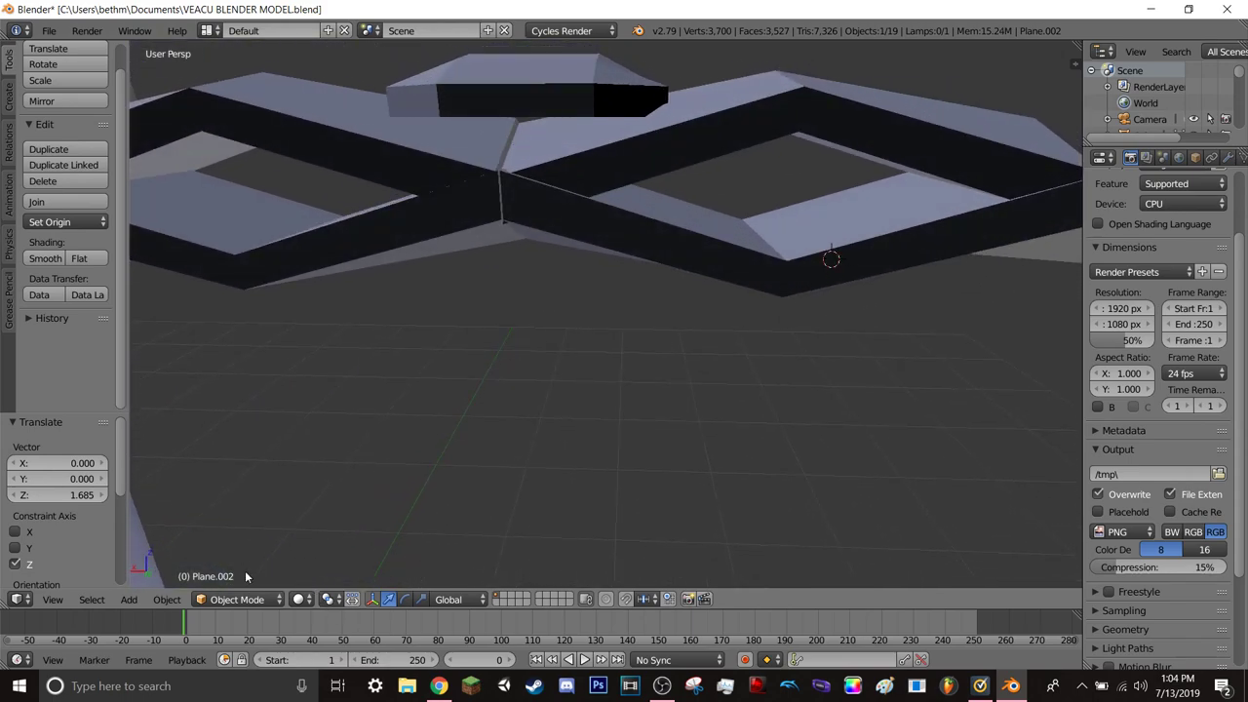
{"action": "right_click", "coordinate": [806, 258], "text": "shift"}
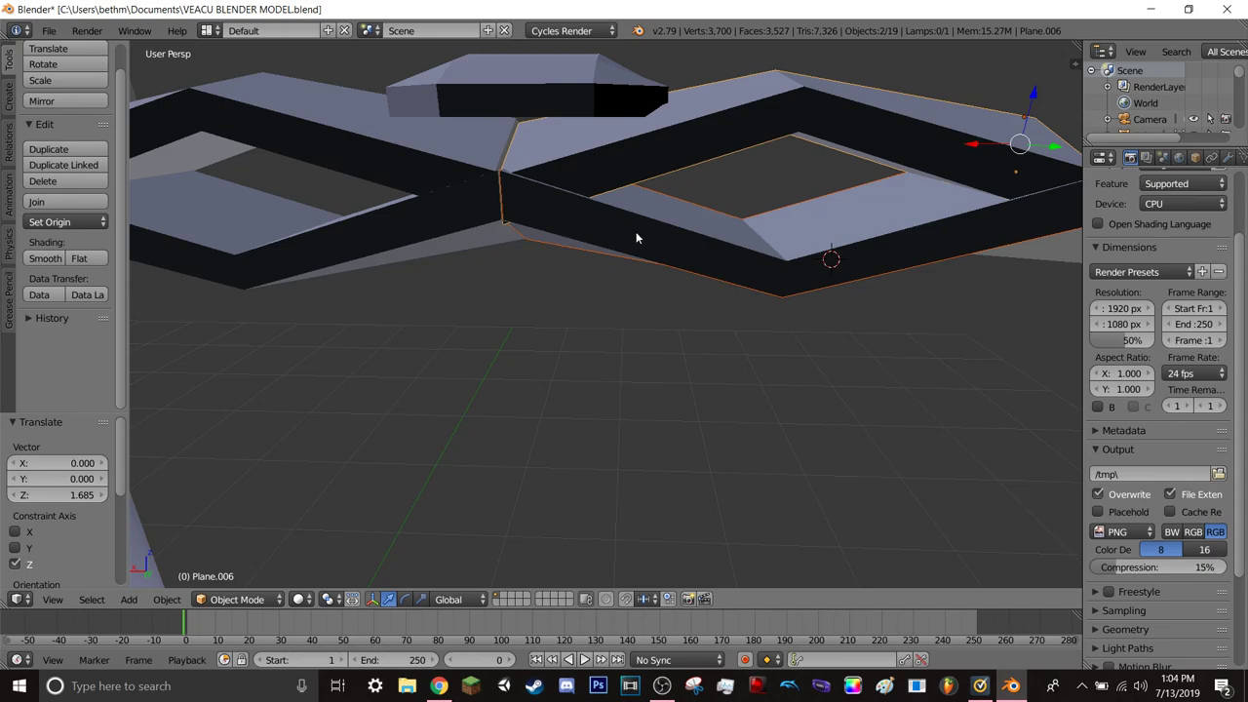
{"action": "middle_click_drag", "start_coordinate": [636, 231], "coordinate": [653, 234]}
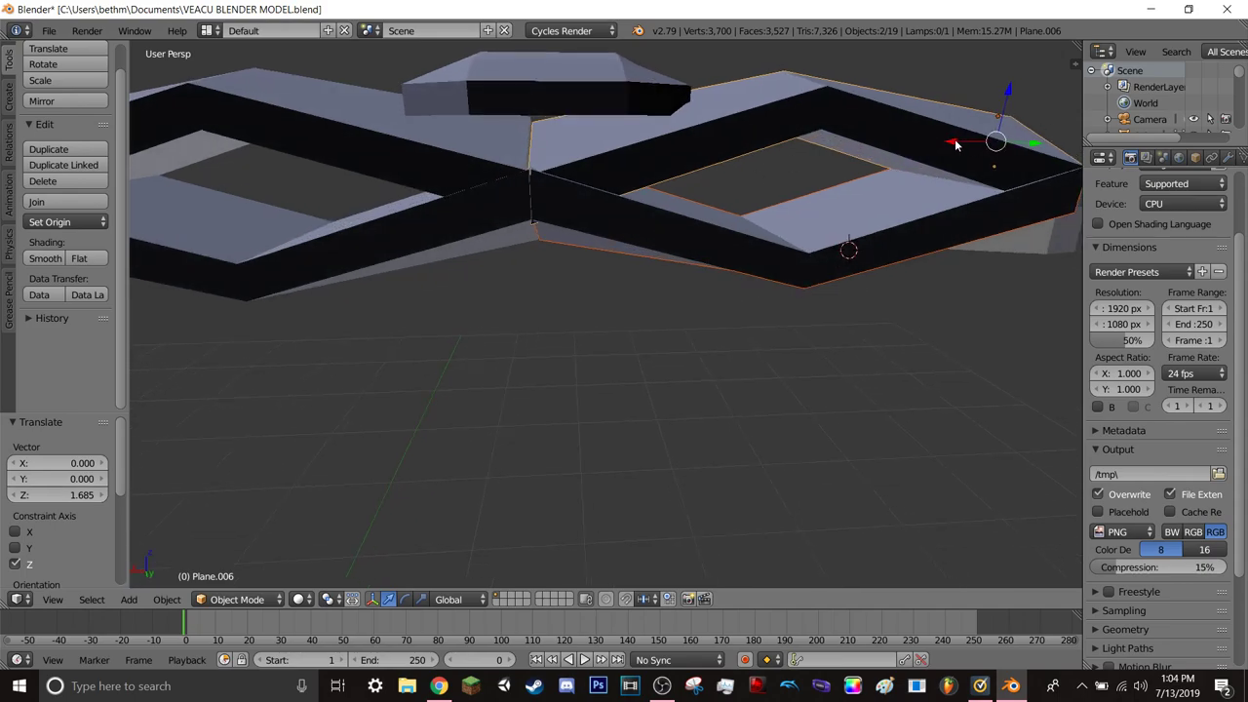
{"action": "left_click_drag", "start_coordinate": [955, 144], "coordinate": [957, 138]}
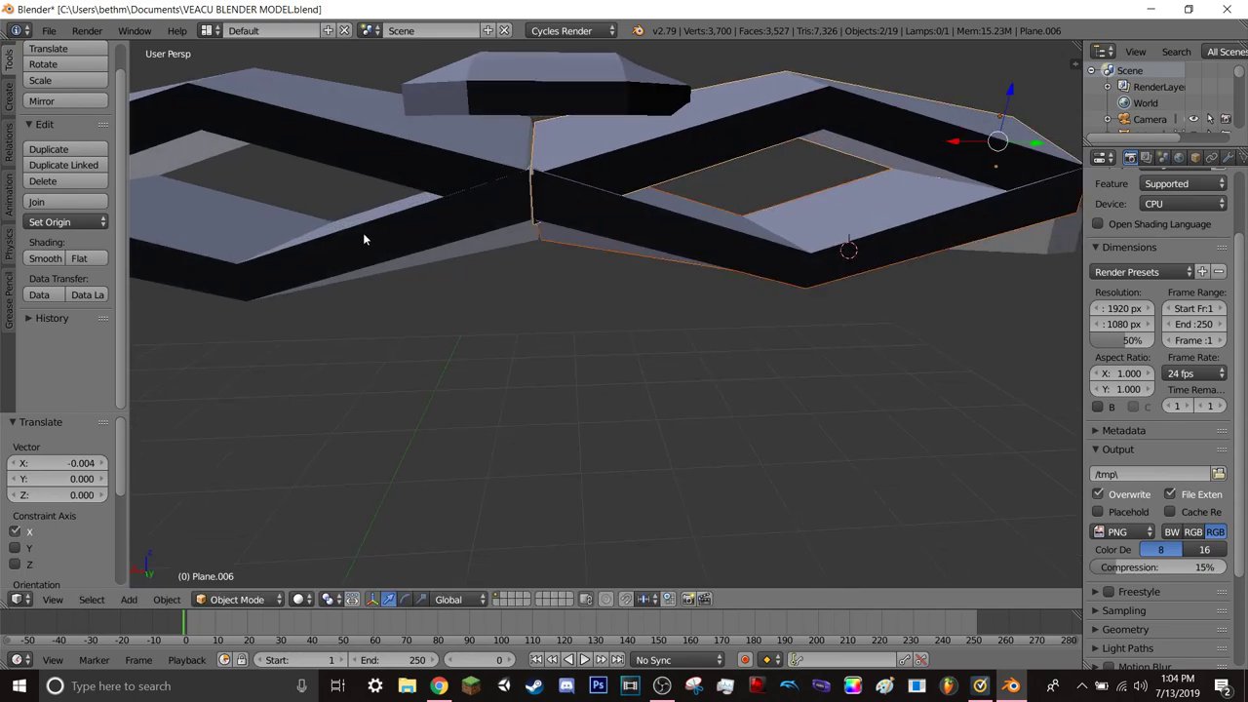
{"action": "middle_click_drag", "start_coordinate": [363, 238], "coordinate": [371, 242]}
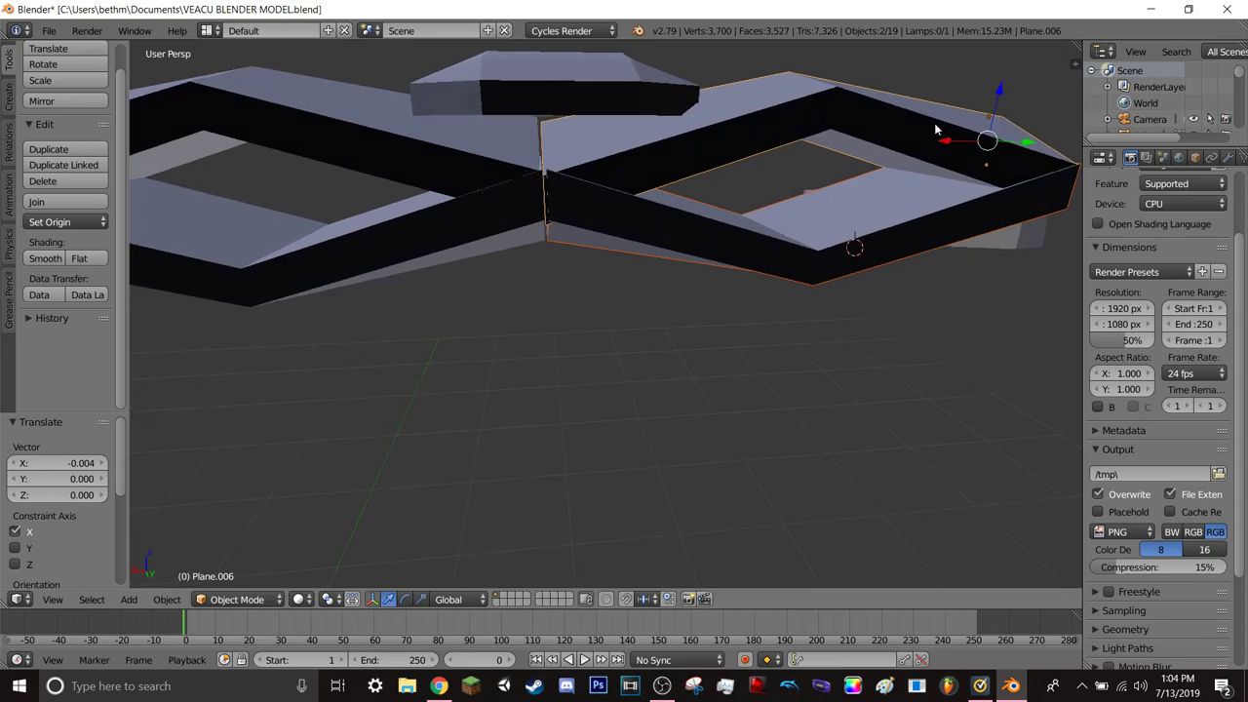
{"action": "key", "text": "g"}
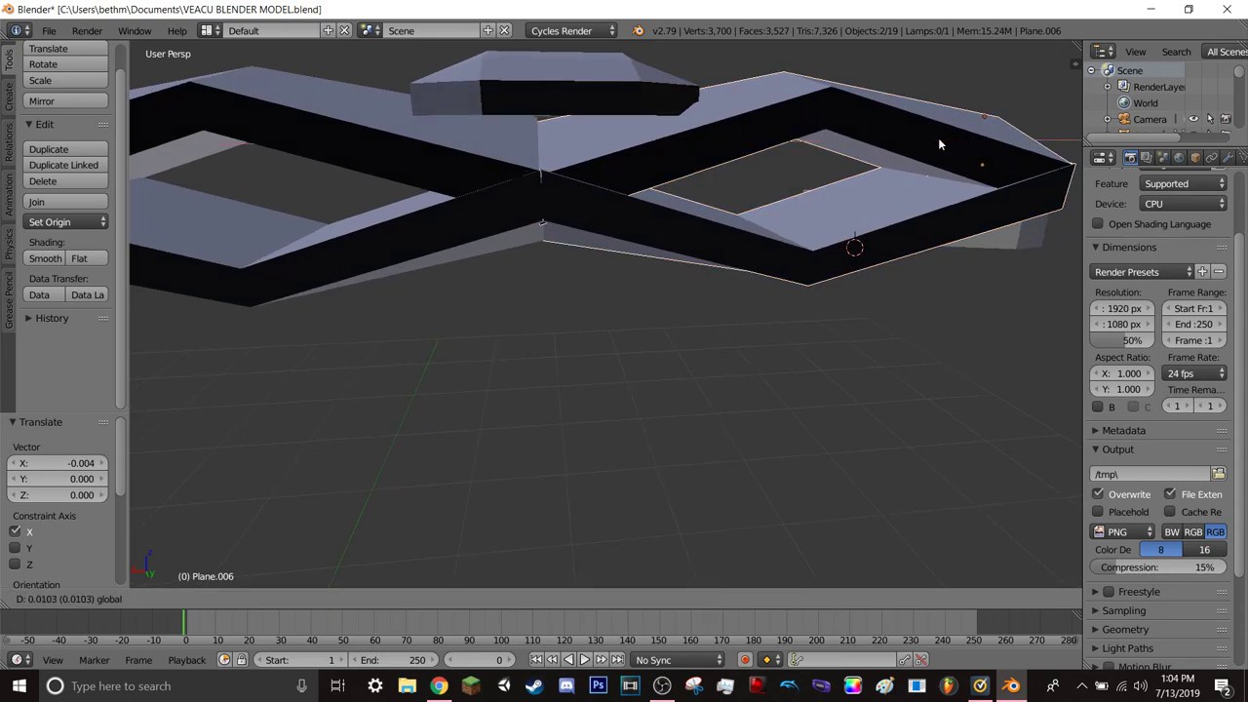
{"action": "left_click", "coordinate": [939, 144]}
- Select the octagonal hub Plane.004 and lower it 0.121 along Z onto the central joint
{"action": "right_click", "coordinate": [524, 107]}
{"action": "mouse_move", "coordinate": [558, 212]}
{"action": "middle_mouse_down"}
{"action": "mouse_move", "coordinate": [557, 201]}
{"action": "mouse_move", "coordinate": [614, 242]}
{"action": "middle_mouse_up"}
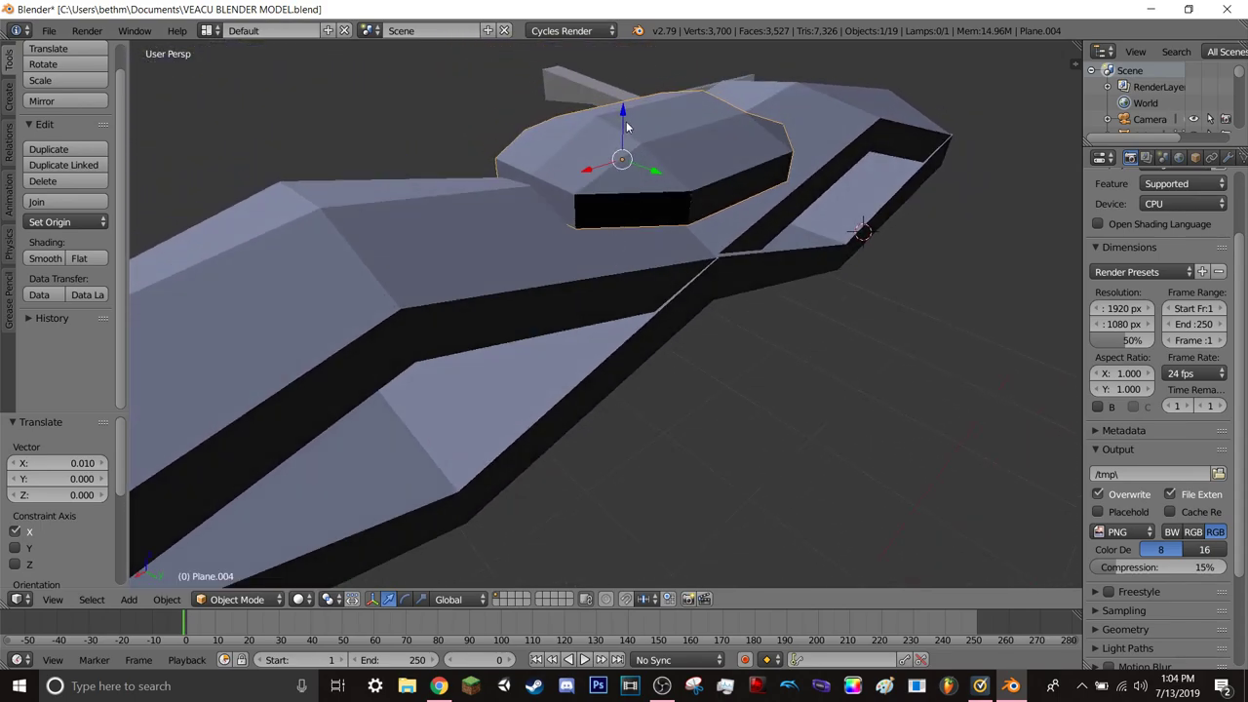
{"action": "left_click_drag", "start_coordinate": [622, 108], "coordinate": [627, 90]}
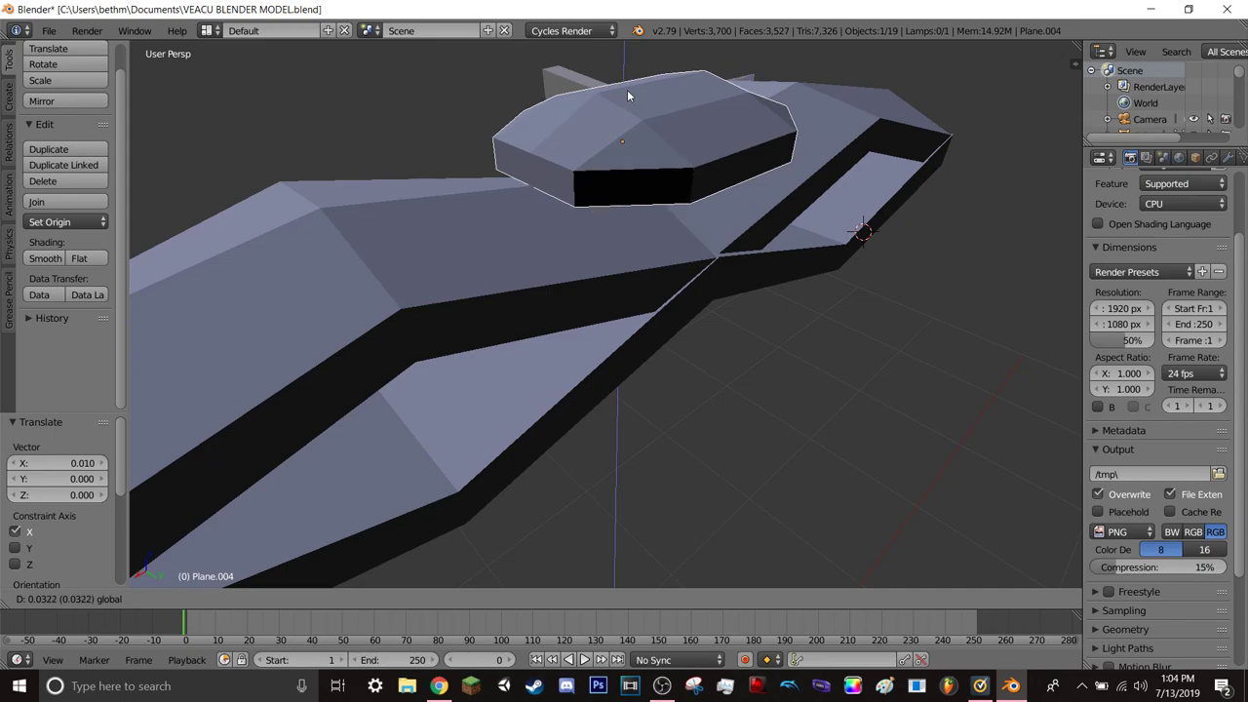
{"action": "mouse_move", "coordinate": [627, 90]}
{"action": "middle_mouse_down"}
{"action": "mouse_move", "coordinate": [602, 175]}
{"action": "mouse_move", "coordinate": [582, 163]}
{"action": "mouse_move", "coordinate": [561, 196]}
{"action": "middle_mouse_up"}
{"action": "left_click_drag", "start_coordinate": [579, 133], "coordinate": [584, 173]}
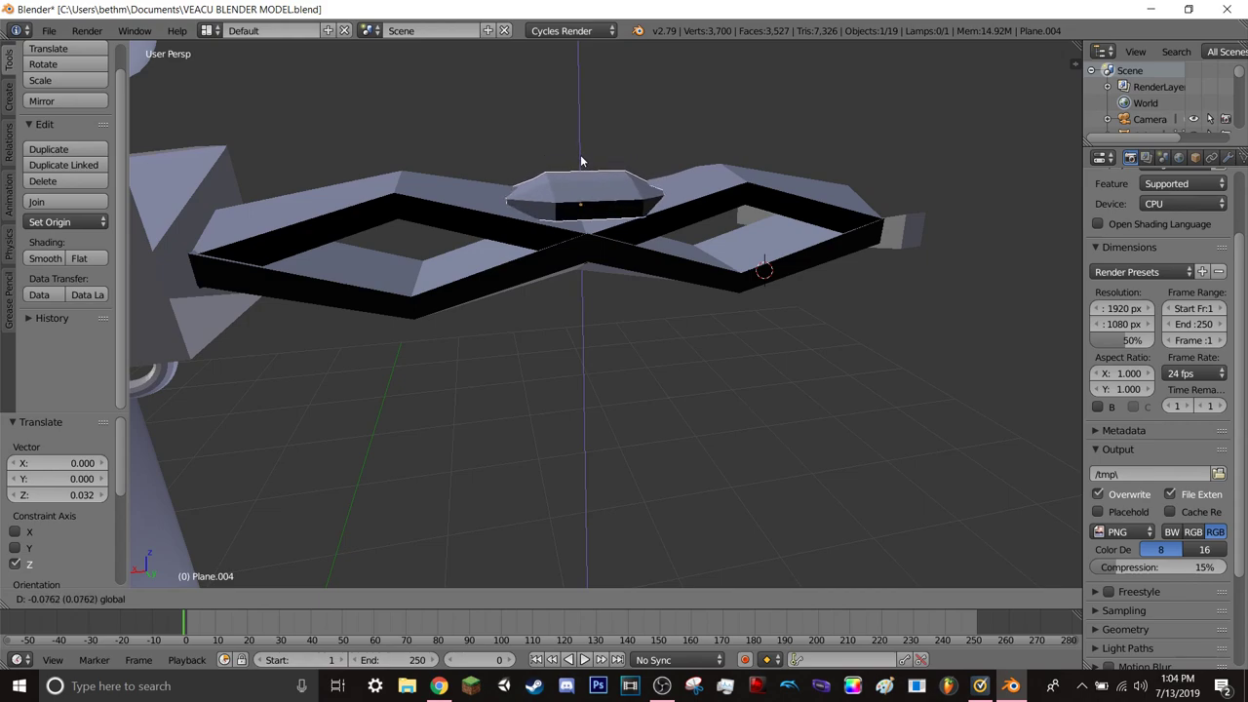
{"action": "mouse_move", "coordinate": [583, 173]}
{"action": "middle_mouse_down"}
{"action": "mouse_move", "coordinate": [577, 148]}
{"action": "mouse_move", "coordinate": [569, 200]}
{"action": "mouse_move", "coordinate": [595, 91]}
{"action": "mouse_move", "coordinate": [599, 126]}
{"action": "mouse_move", "coordinate": [566, 201]}
{"action": "middle_mouse_up"}
{"action": "scroll", "coordinate": [487, 293], "scroll_direction": "down", "scroll_amount": 5}
{"action": "mouse_move", "coordinate": [486, 293]}
{"action": "middle_mouse_down"}
{"action": "mouse_move", "coordinate": [453, 399]}
{"action": "mouse_move", "coordinate": [447, 371]}
{"action": "mouse_move", "coordinate": [482, 342]}
{"action": "middle_mouse_up"}
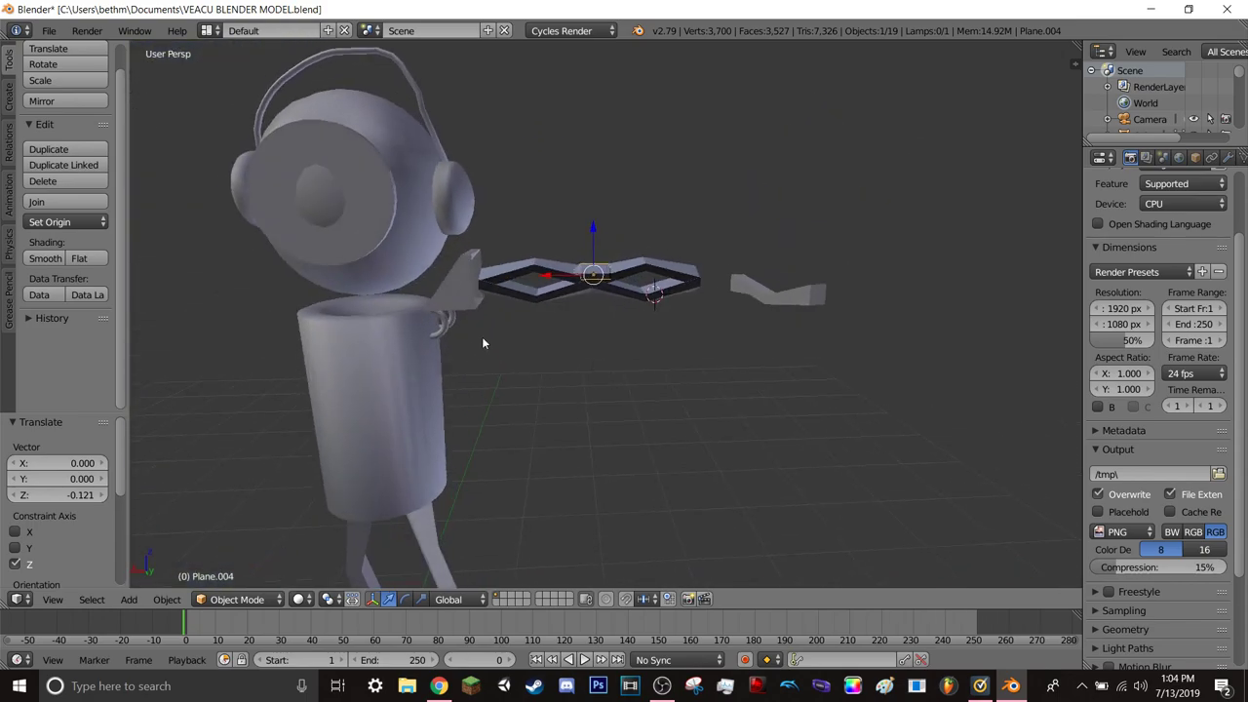
- Join the left and right diamond lattice pieces into a single object
{"action": "right_click", "coordinate": [537, 270], "text": "shift"}
{"action": "right_click", "coordinate": [547, 298], "text": "shift"}
{"action": "left_click", "coordinate": [590, 335]}
{"action": "right_click", "coordinate": [629, 273], "text": "shift"}
{"action": "left_click", "coordinate": [39, 201]}
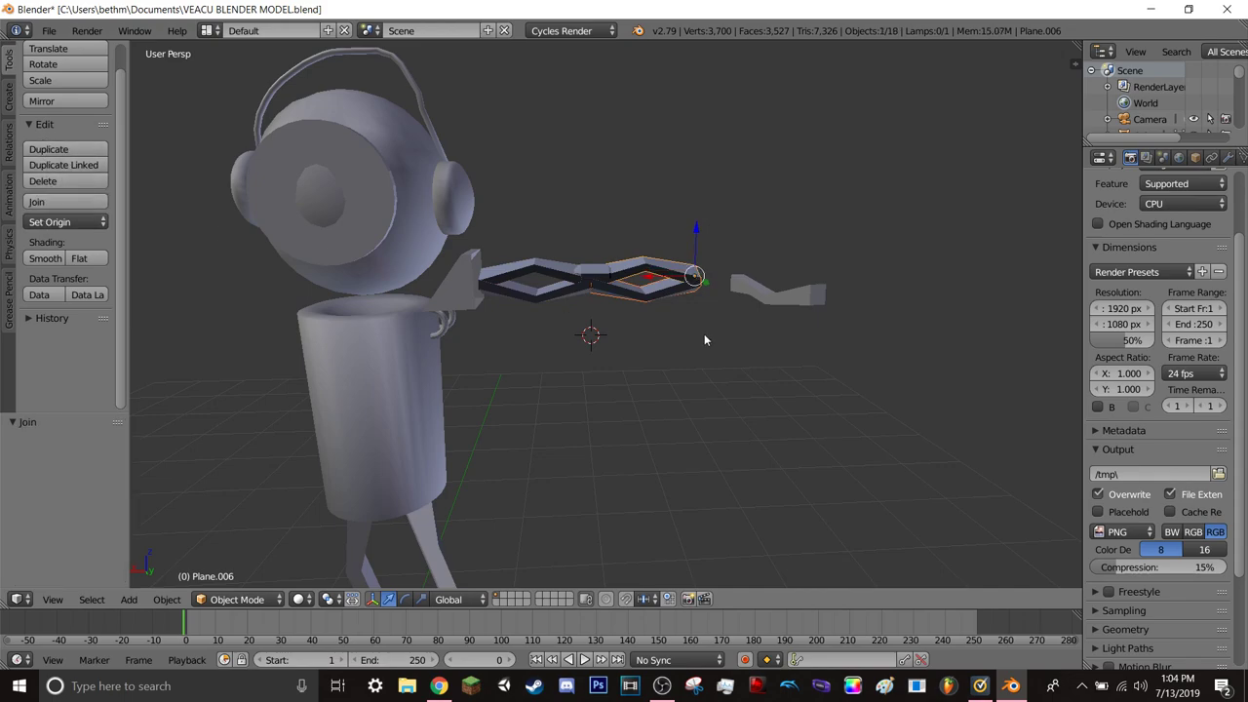
{"action": "right_click", "coordinate": [558, 281]}
{"action": "right_click", "coordinate": [548, 300], "text": "shift"}
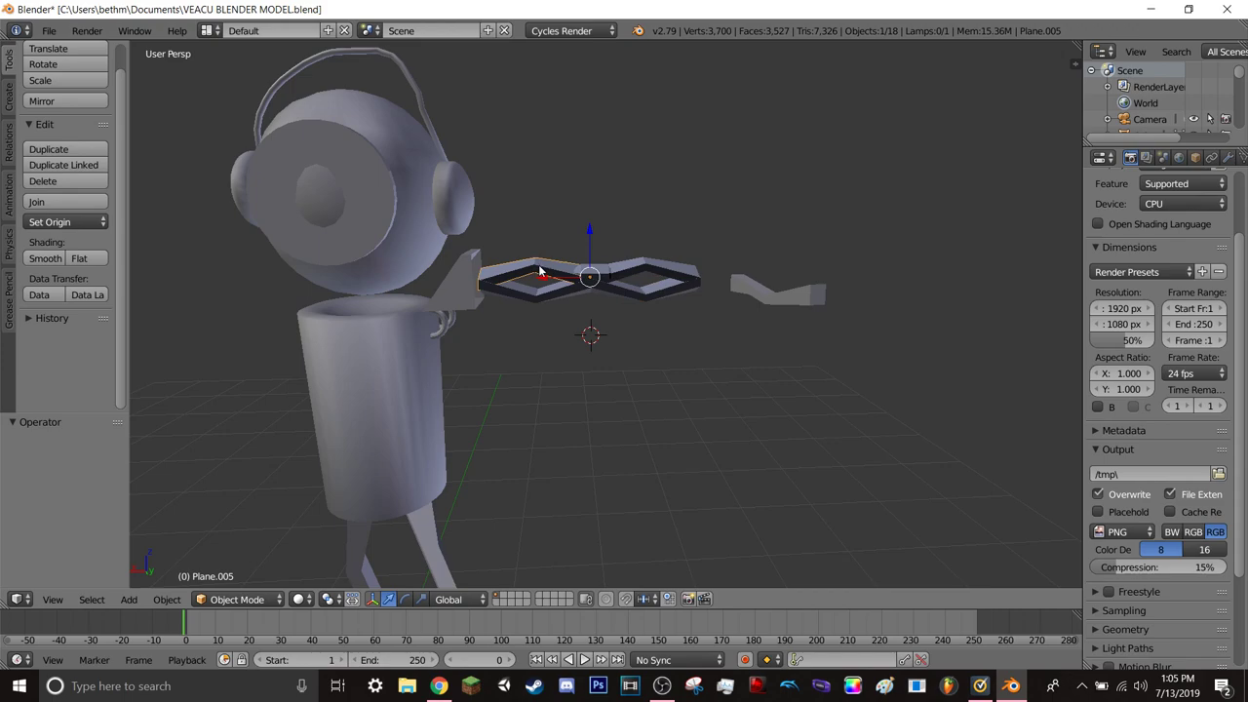
{"action": "left_click", "coordinate": [39, 202]}
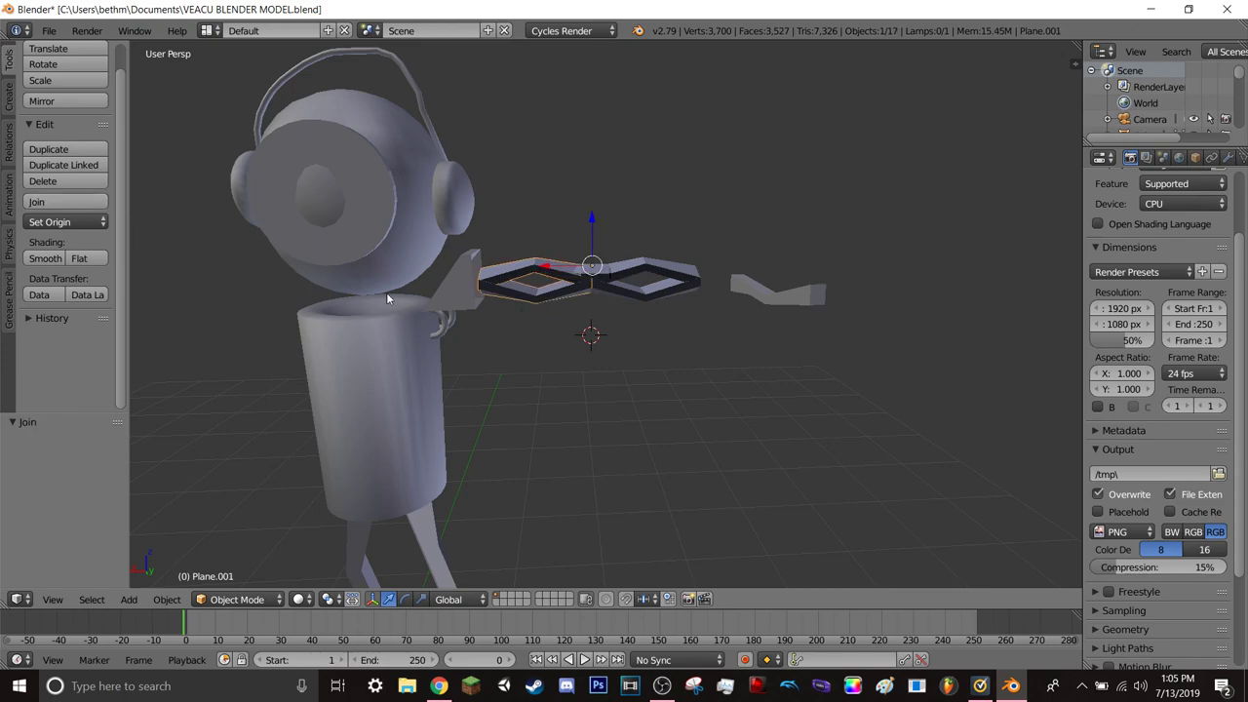
- Select the right hexagon and hub pieces and slide them along X
{"action": "right_click", "coordinate": [642, 276], "text": "shift"}
{"action": "right_click", "coordinate": [589, 279], "text": "shift"}
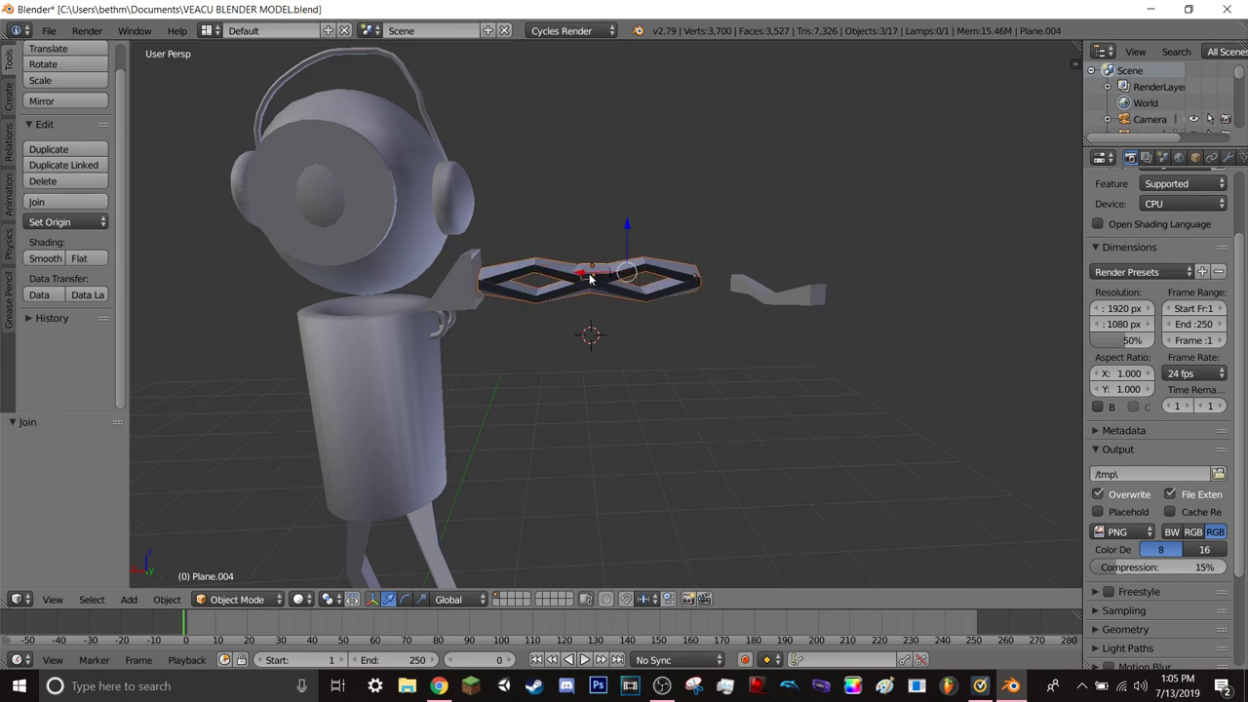
{"action": "key", "text": "g"}
{"action": "key", "text": "x"}
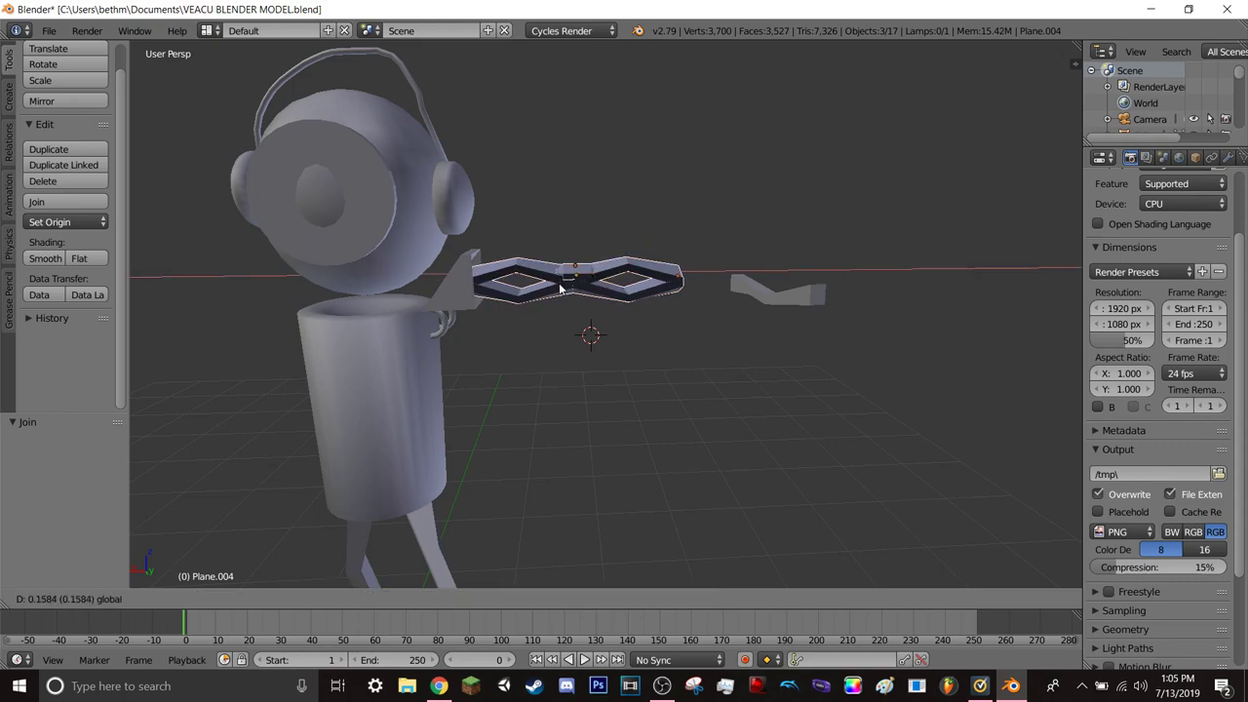
{"action": "left_click", "coordinate": [546, 289]}
- Fine-tune the lattice hub's height and position so it sits level with the arm
{"action": "mouse_move", "coordinate": [475, 353]}
{"action": "middle_mouse_down"}
{"action": "mouse_move", "coordinate": [540, 368]}
{"action": "mouse_move", "coordinate": [641, 365]}
{"action": "mouse_move", "coordinate": [607, 376]}
{"action": "middle_mouse_up"}
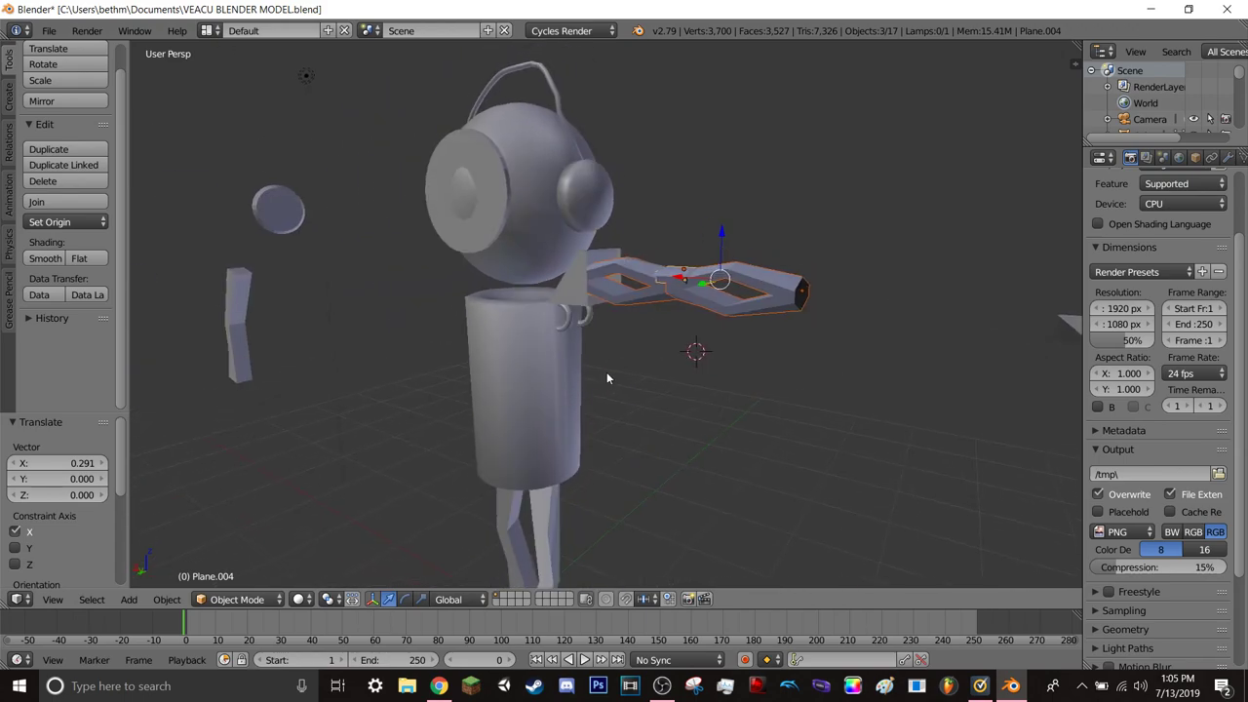
{"action": "left_click_drag", "start_coordinate": [723, 236], "coordinate": [724, 243]}
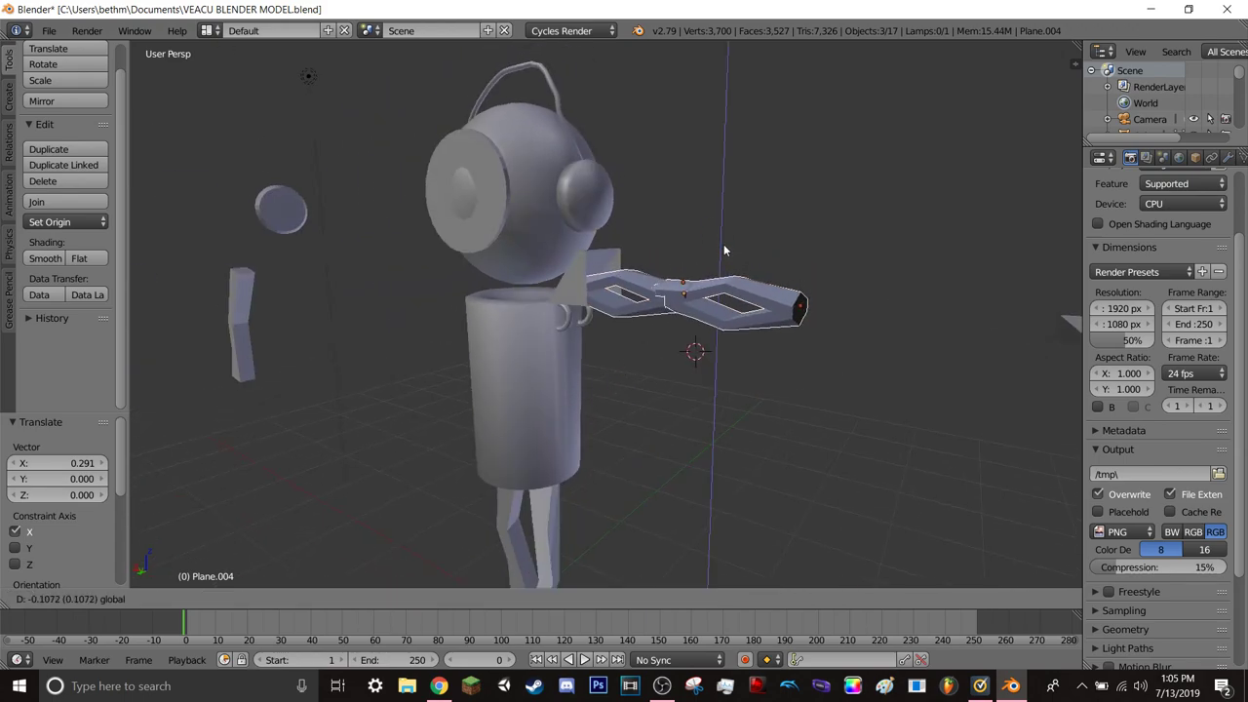
{"action": "middle_click_drag", "start_coordinate": [609, 346], "coordinate": [654, 353]}
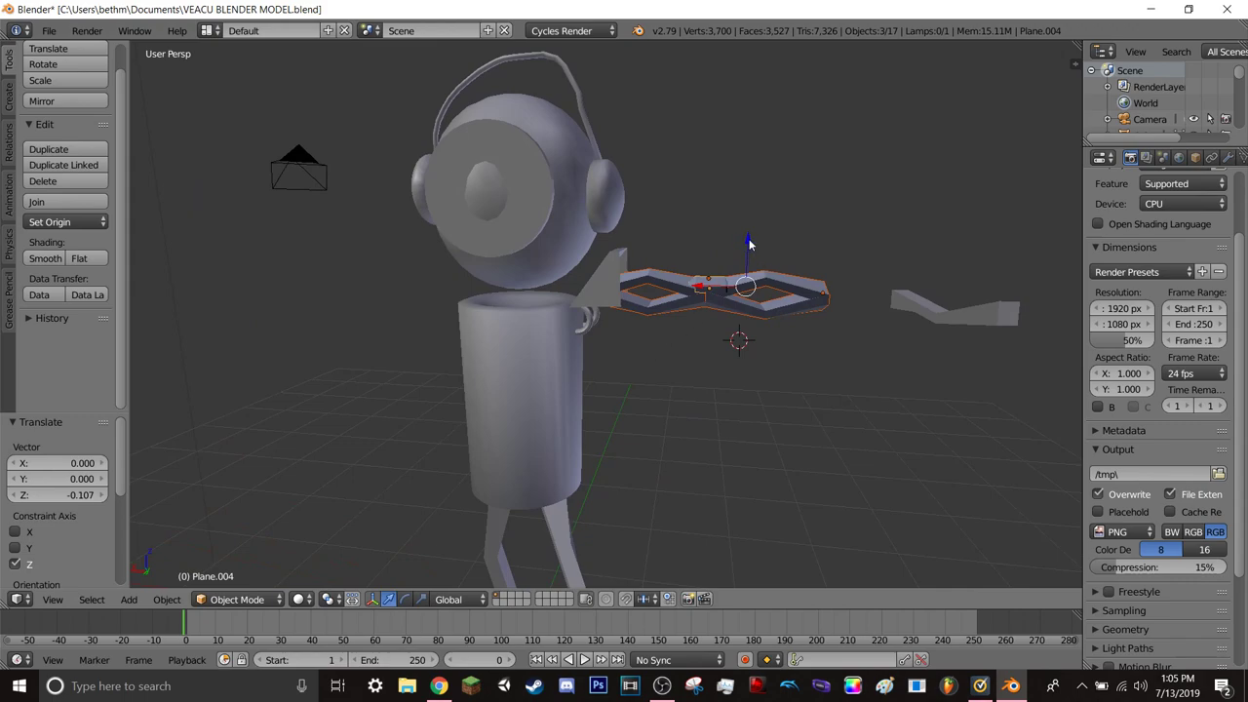
{"action": "left_click_drag", "start_coordinate": [747, 246], "coordinate": [748, 238]}
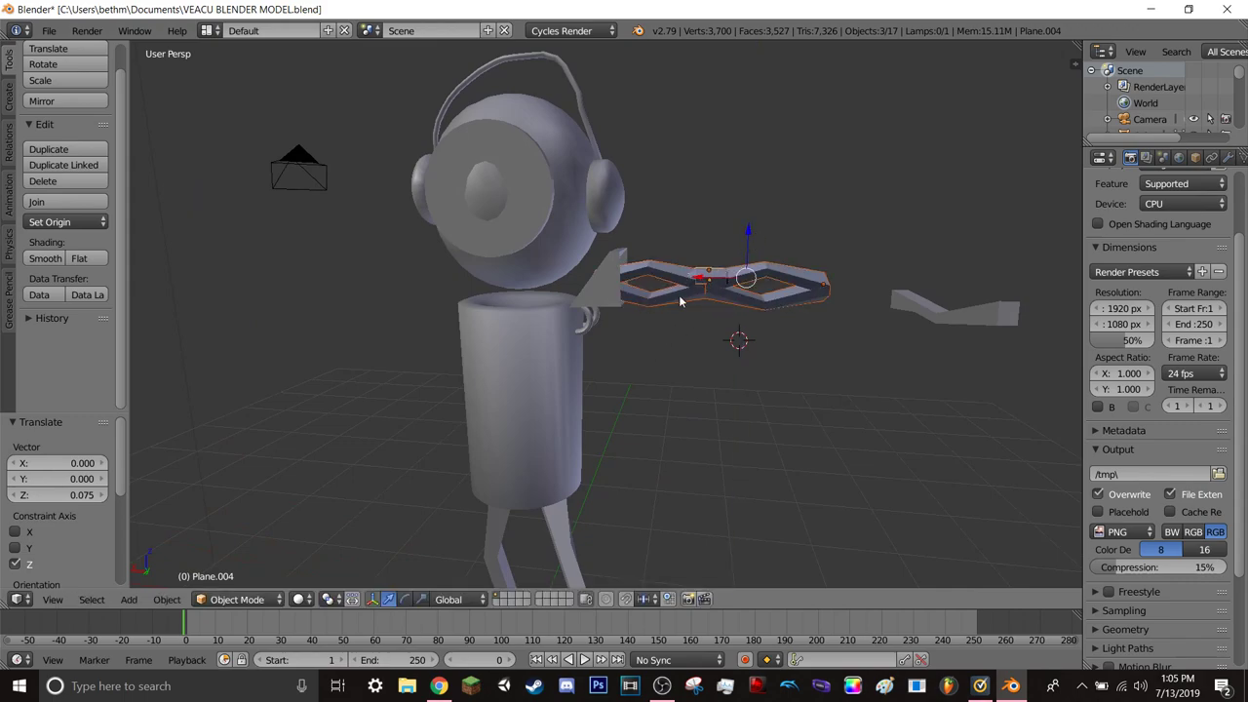
{"action": "key", "text": "g"}
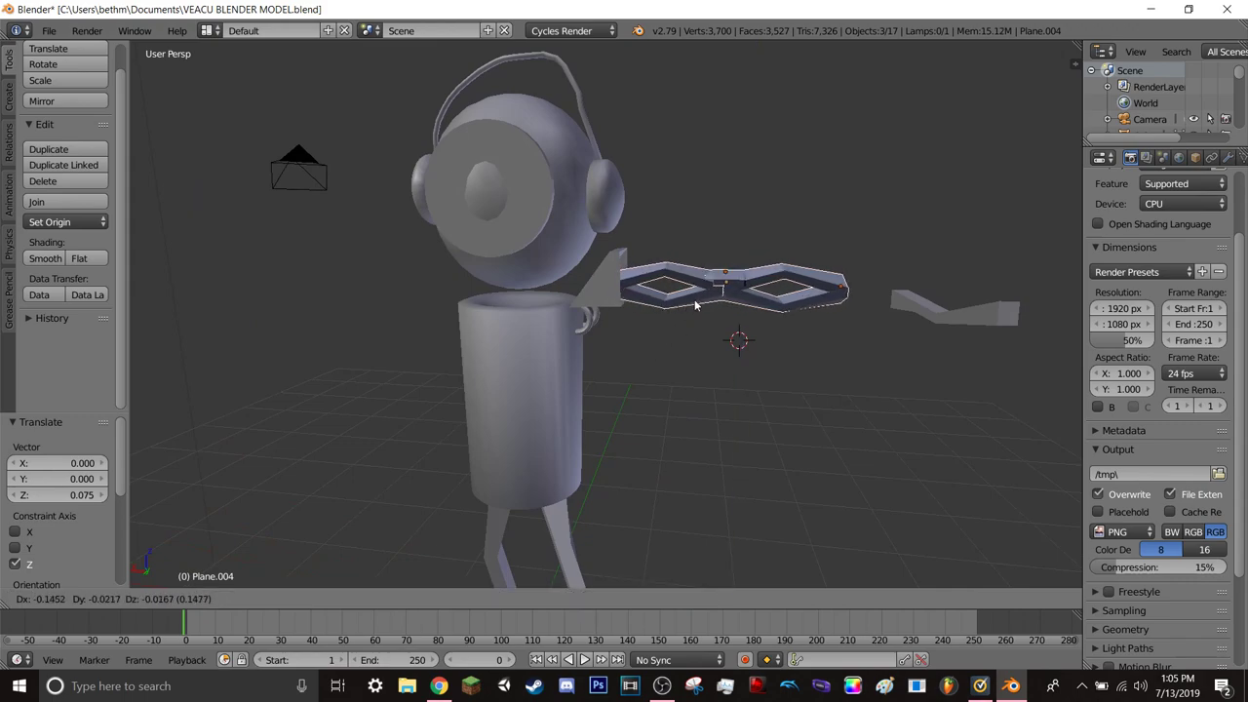
{"action": "left_click", "coordinate": [694, 307]}
{"action": "mouse_move", "coordinate": [631, 347]}
{"action": "middle_mouse_down"}
{"action": "mouse_move", "coordinate": [657, 337]}
{"action": "mouse_move", "coordinate": [639, 342]}
{"action": "mouse_move", "coordinate": [660, 374]}
{"action": "mouse_move", "coordinate": [652, 381]}
{"action": "mouse_move", "coordinate": [660, 377]}
{"action": "mouse_move", "coordinate": [618, 445]}
{"action": "mouse_move", "coordinate": [653, 413]}
{"action": "mouse_move", "coordinate": [587, 479]}
{"action": "middle_mouse_up"}
{"action": "right_click", "coordinate": [572, 381]}
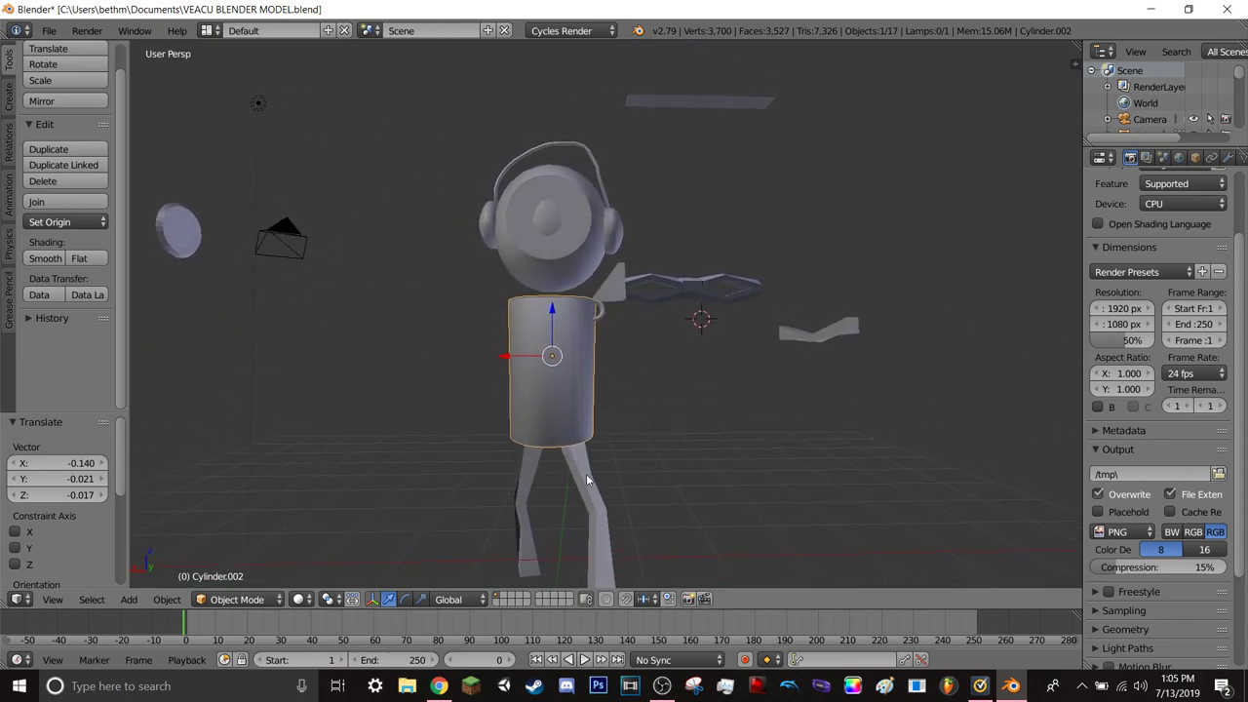
- Move both legs down along Z to sit under the body
{"action": "right_click", "coordinate": [586, 479]}
{"action": "right_click", "coordinate": [531, 472], "text": "shift"}
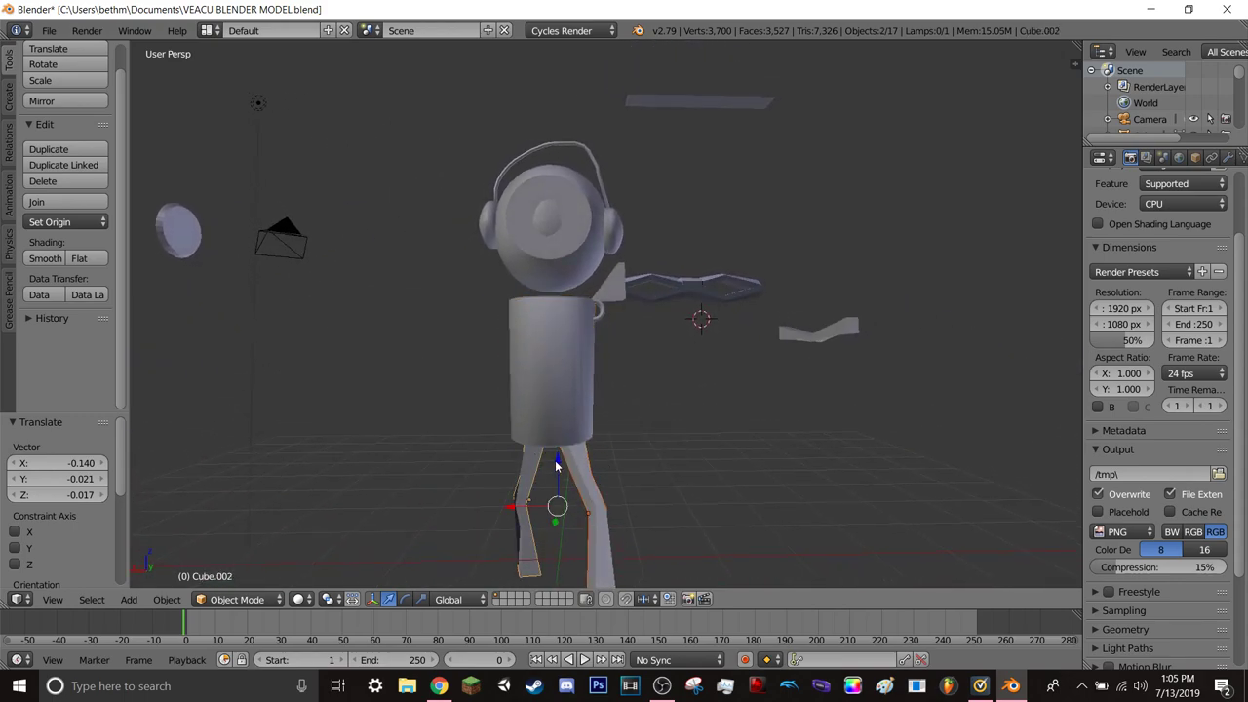
{"action": "left_click_drag", "start_coordinate": [557, 468], "coordinate": [561, 537]}
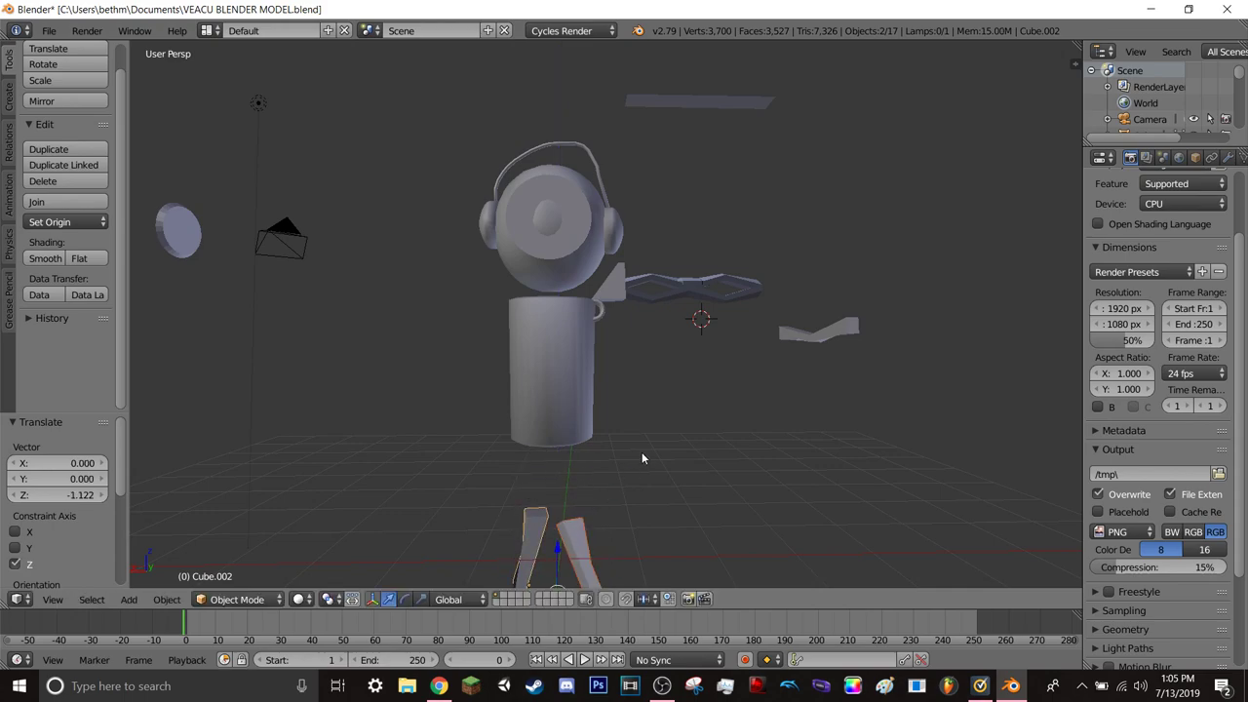
{"action": "scroll", "coordinate": [628, 454], "scroll_direction": "down", "scroll_amount": 3}
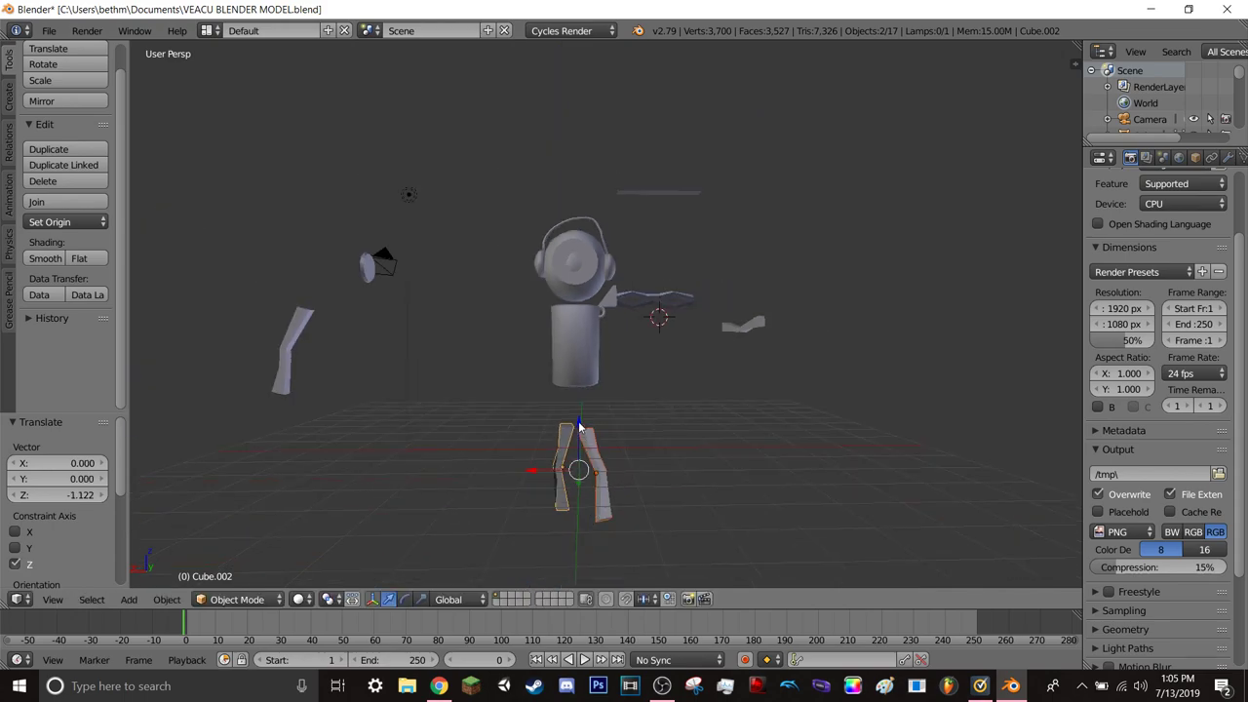
{"action": "left_click_drag", "start_coordinate": [579, 426], "coordinate": [673, 397]}
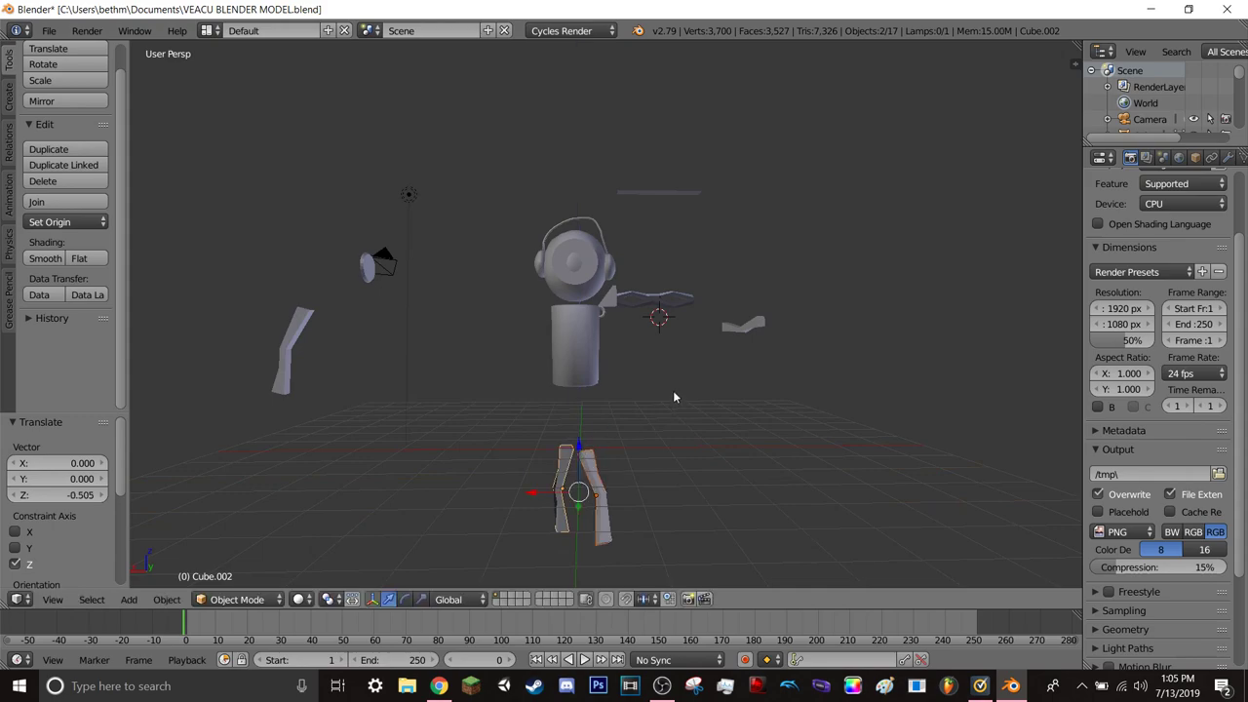
{"action": "mouse_move", "coordinate": [673, 397]}
{"action": "middle_mouse_down"}
{"action": "mouse_move", "coordinate": [577, 445]}
{"action": "mouse_move", "coordinate": [626, 406]}
{"action": "middle_mouse_up"}
{"action": "scroll", "coordinate": [654, 416], "scroll_direction": "up", "scroll_amount": 5}
- Try smooth shading on the upper arm and hand, leaving both flat-shaded
{"action": "right_click", "coordinate": [644, 334]}
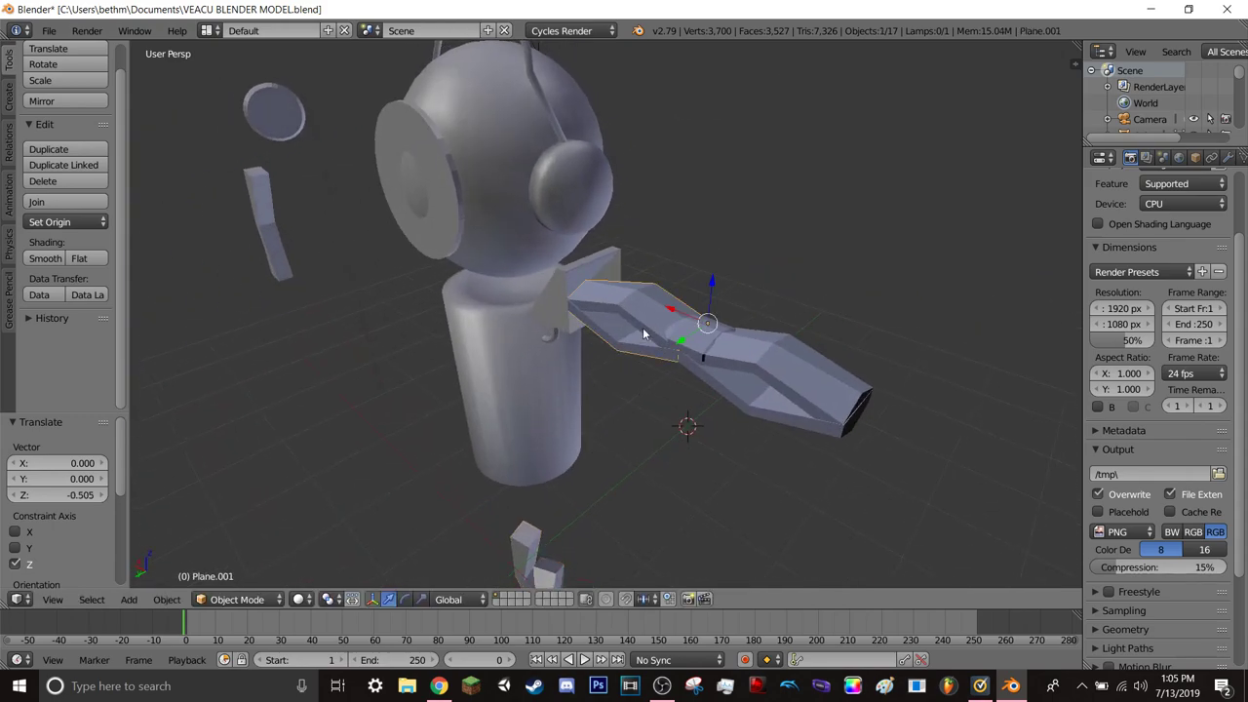
{"action": "left_click", "coordinate": [46, 259]}
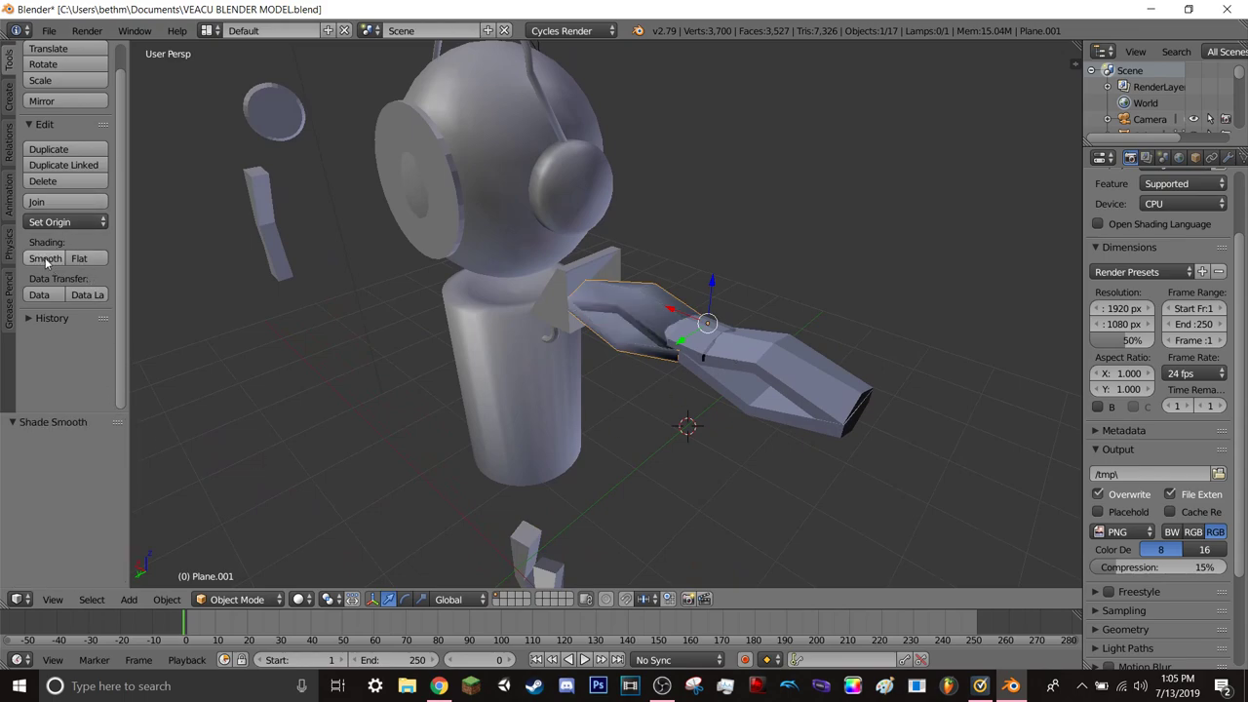
{"action": "right_click", "coordinate": [805, 360]}
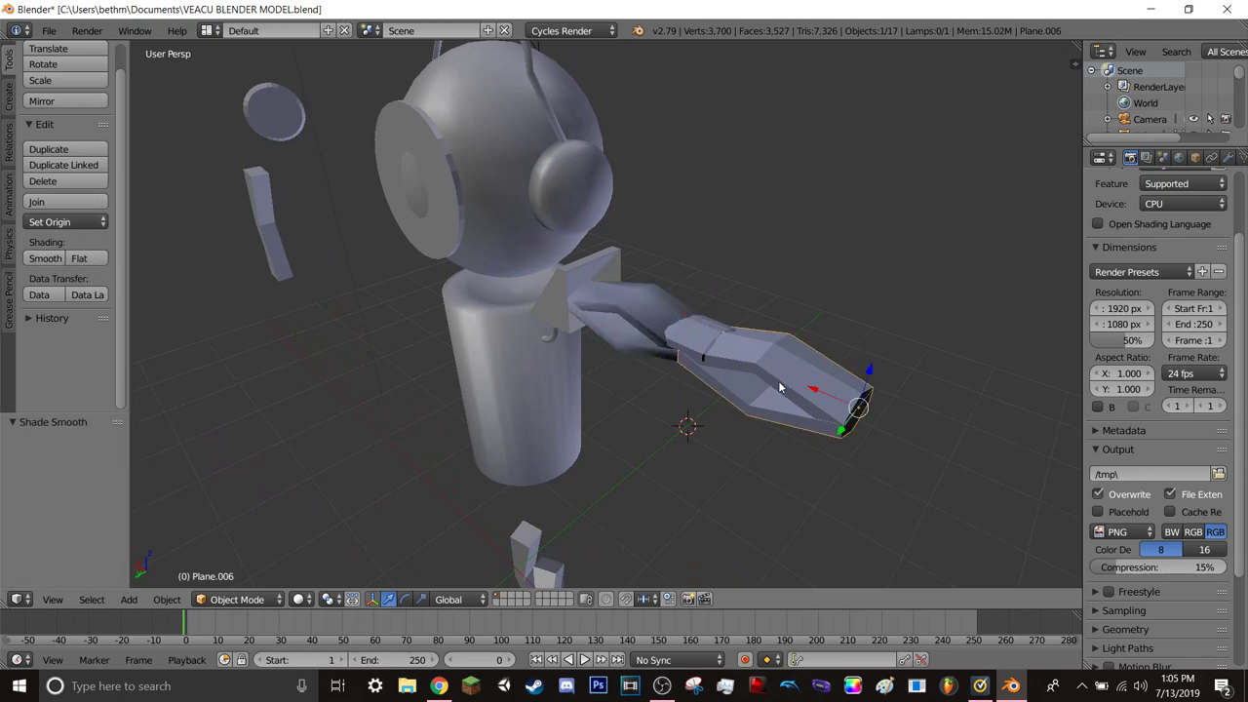
{"action": "left_click", "coordinate": [82, 260]}
{"action": "left_click", "coordinate": [39, 259]}
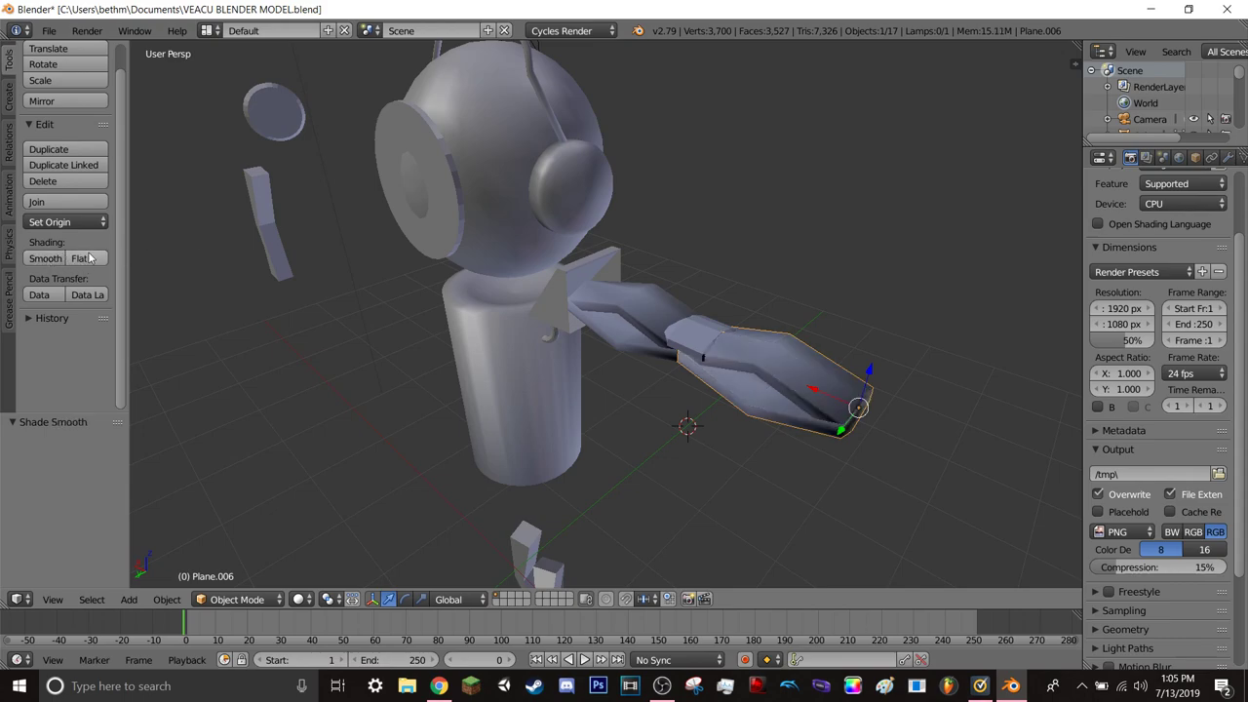
{"action": "left_click", "coordinate": [79, 258]}
{"action": "right_click", "coordinate": [633, 303]}
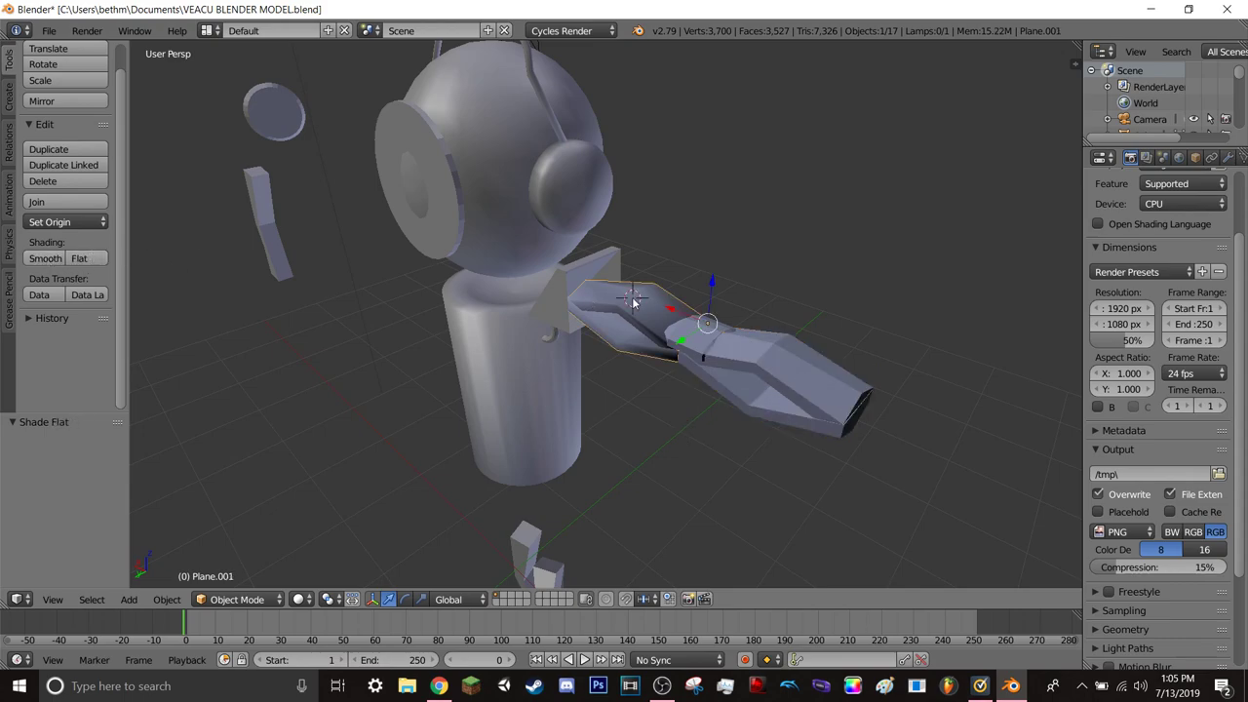
{"action": "left_click", "coordinate": [82, 258]}
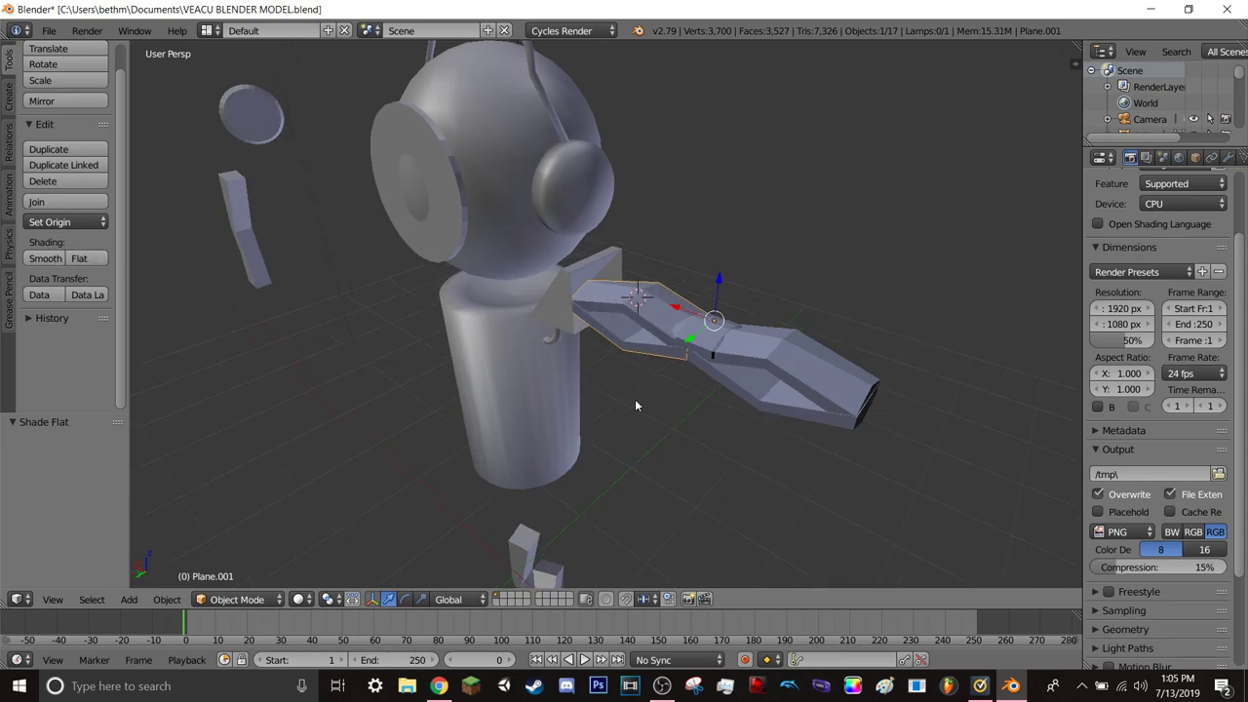
- Try smooth shading on the shoulder piece, then return it to flat
{"action": "middle_click_drag", "start_coordinate": [635, 399], "coordinate": [643, 334]}
{"action": "right_click", "coordinate": [612, 312]}
{"action": "left_click", "coordinate": [45, 258]}
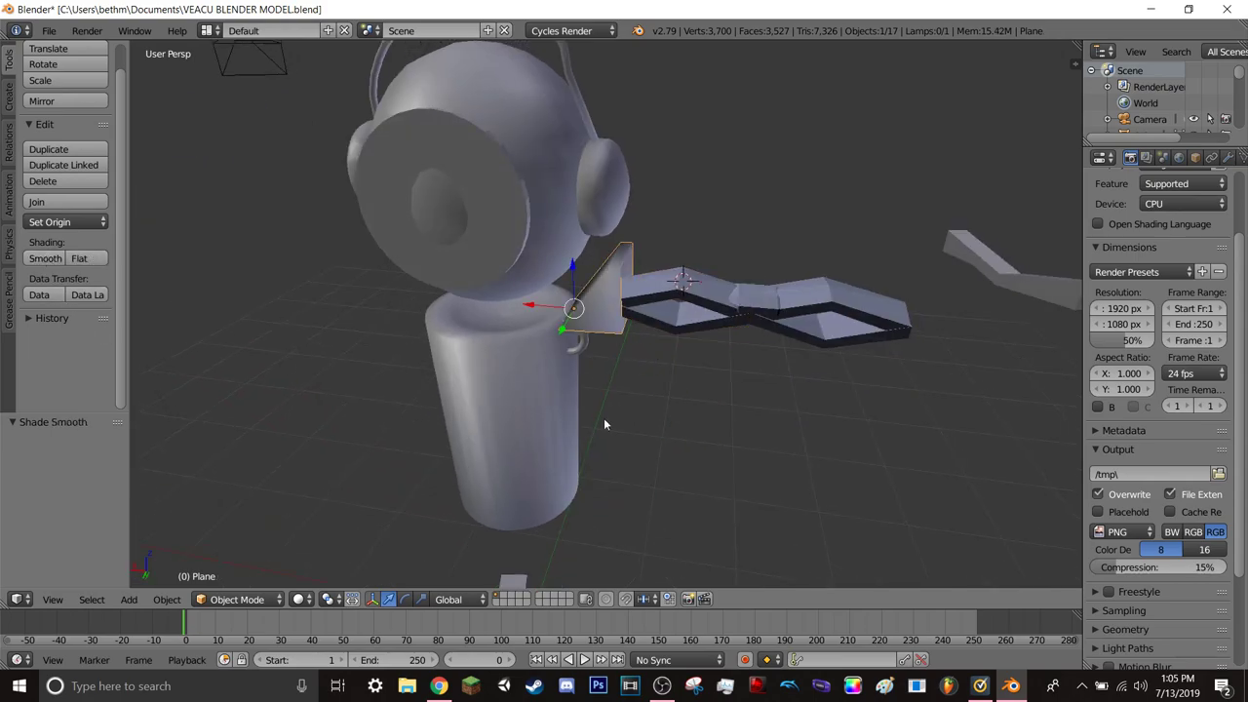
{"action": "middle_click_drag", "start_coordinate": [604, 418], "coordinate": [613, 412]}
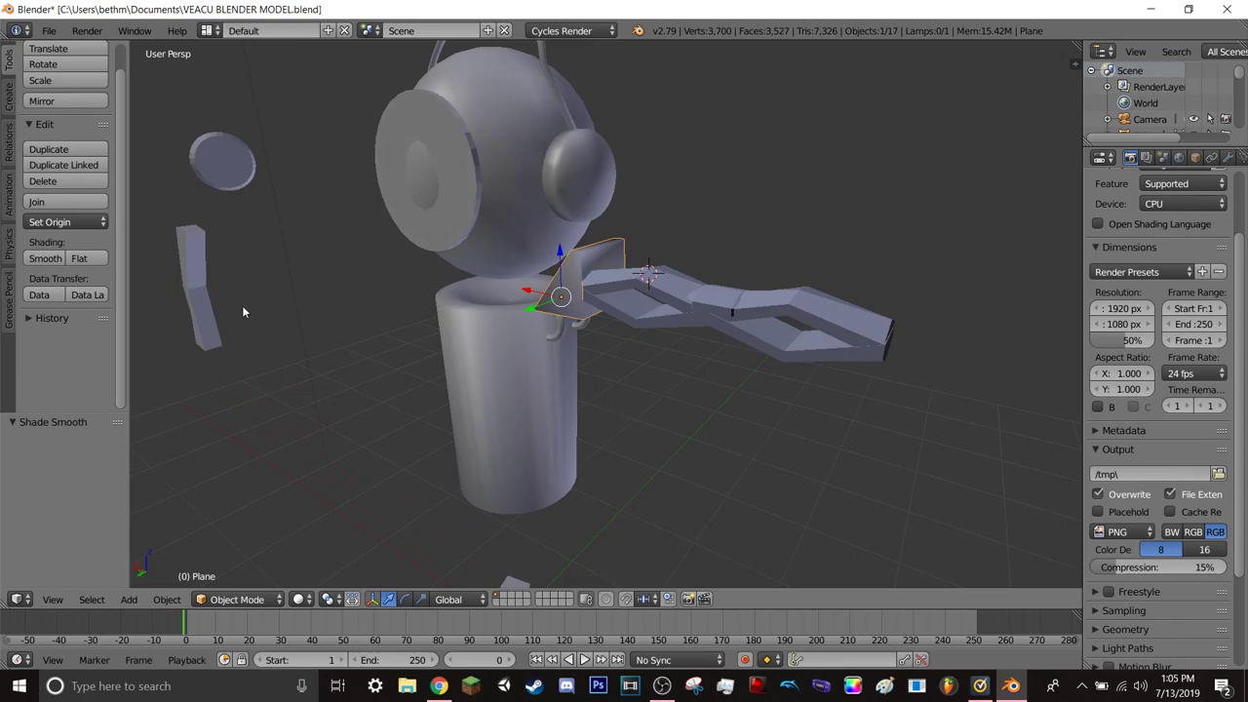
{"action": "left_click", "coordinate": [86, 260]}
- Smooth-shade both torus handle rings on the cup body
{"action": "mouse_move", "coordinate": [500, 340]}
{"action": "middle_mouse_down"}
{"action": "mouse_move", "coordinate": [620, 371]}
{"action": "mouse_move", "coordinate": [651, 361]}
{"action": "mouse_move", "coordinate": [636, 334]}
{"action": "mouse_move", "coordinate": [575, 327]}
{"action": "mouse_move", "coordinate": [580, 287]}
{"action": "middle_mouse_up"}
{"action": "scroll", "coordinate": [604, 342], "scroll_direction": "up", "scroll_amount": 5}
{"action": "scroll", "coordinate": [561, 322], "scroll_direction": "up", "scroll_amount": 2}
{"action": "right_click", "coordinate": [555, 319]}
{"action": "right_click", "coordinate": [580, 286], "text": "shift"}
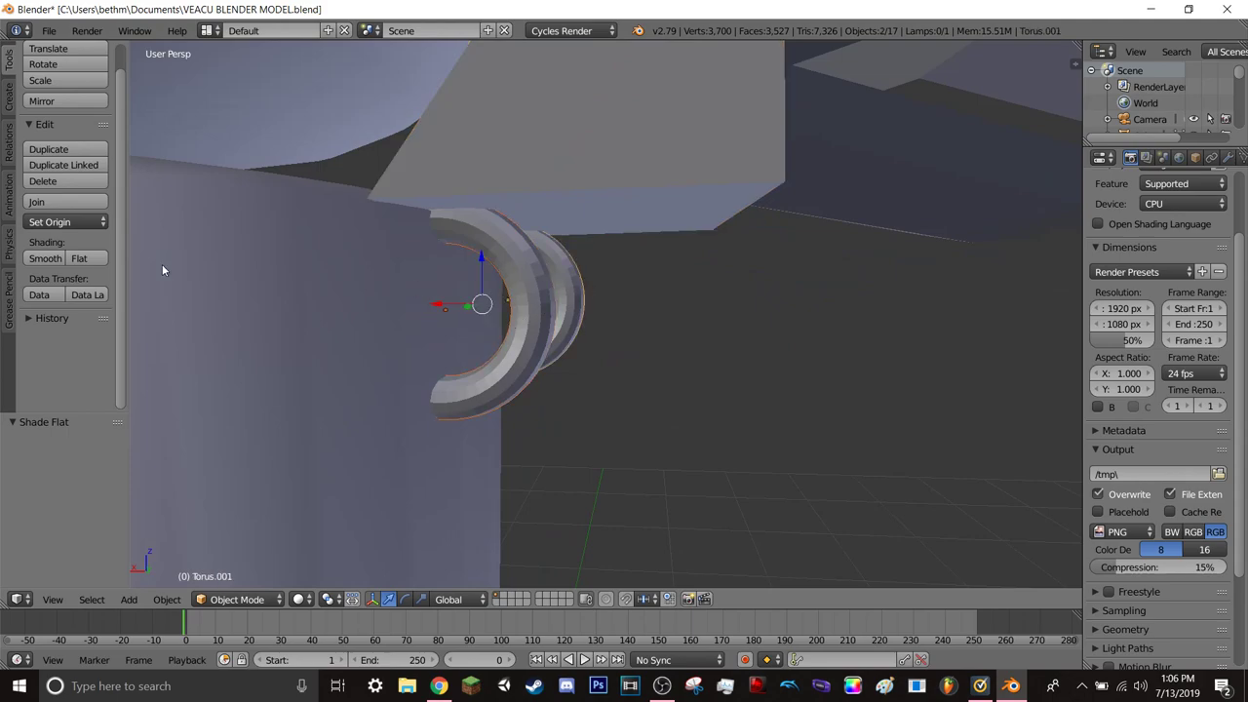
{"action": "left_click", "coordinate": [44, 259]}
- Zoom back out to the whole figure and select the scissor arm lattice
{"action": "scroll", "coordinate": [731, 365], "scroll_direction": "down", "scroll_amount": 3}
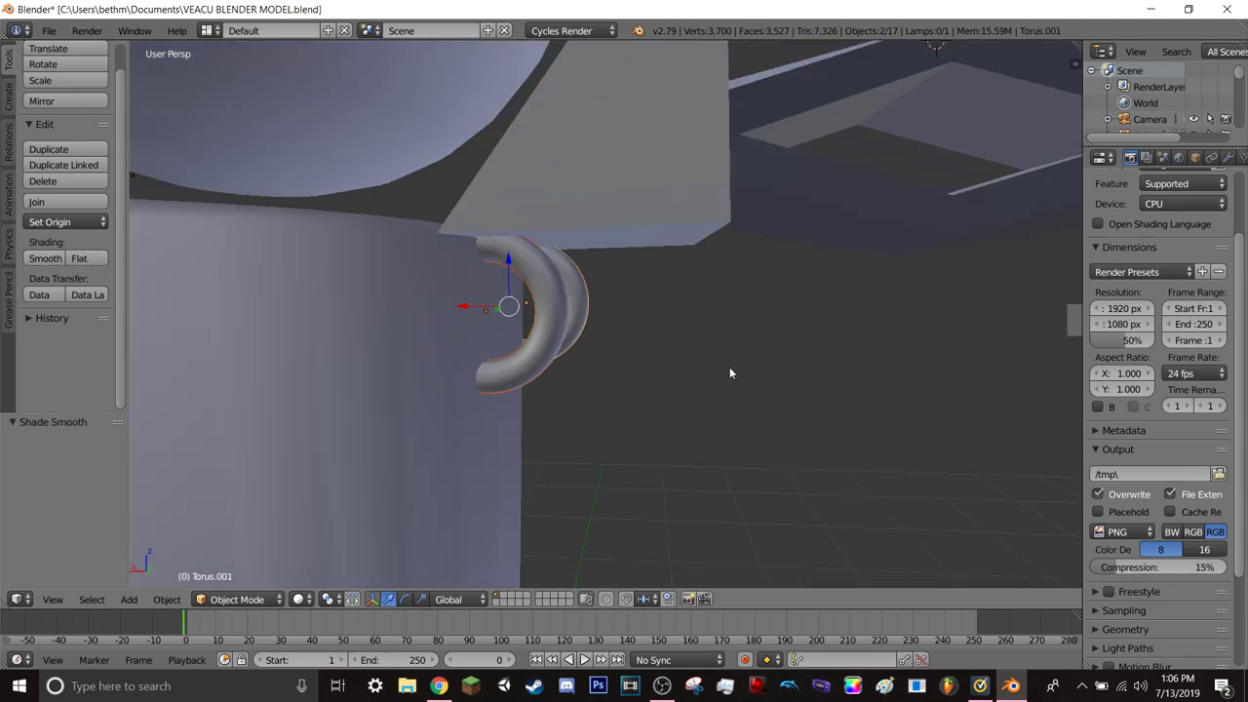
{"action": "scroll", "coordinate": [730, 367], "scroll_direction": "down", "scroll_amount": 3}
{"action": "middle_click_drag", "start_coordinate": [735, 368], "coordinate": [748, 383]}
{"action": "scroll", "coordinate": [747, 382], "scroll_direction": "down", "scroll_amount": 5}
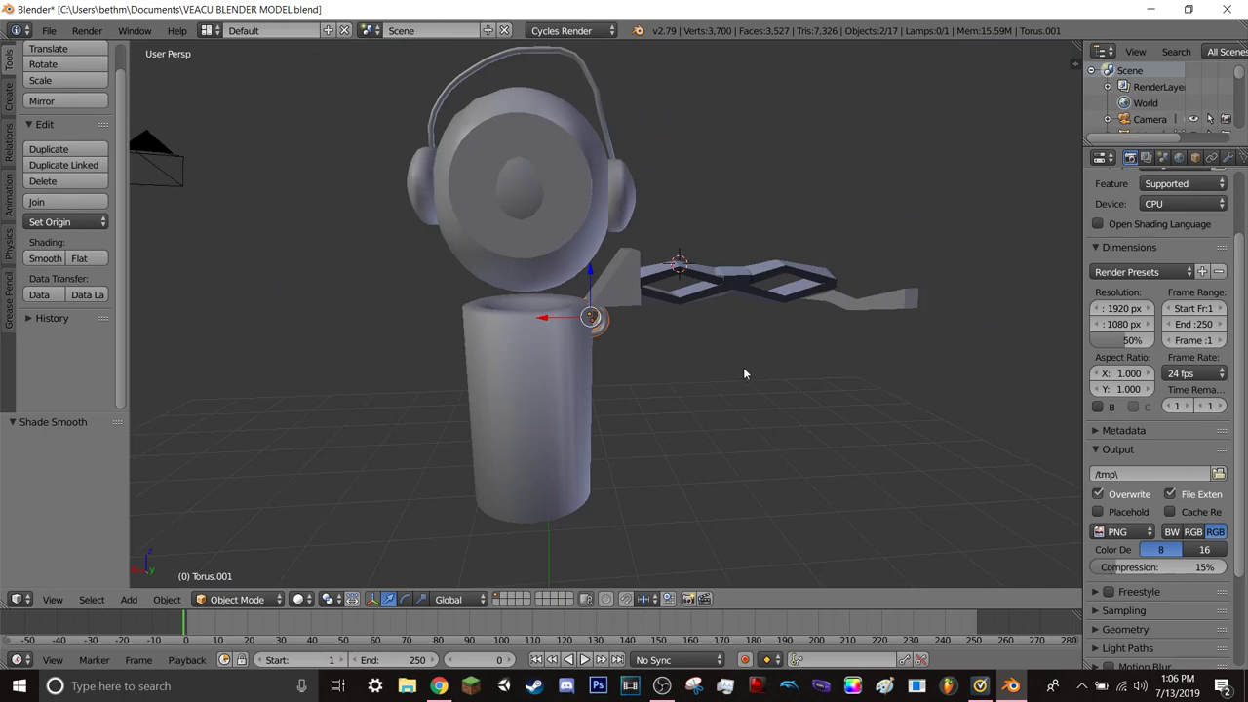
{"action": "scroll", "coordinate": [736, 371], "scroll_direction": "down", "scroll_amount": 1}
{"action": "scroll", "coordinate": [742, 341], "scroll_direction": "down", "scroll_amount": 1}
{"action": "right_click", "coordinate": [755, 287]}
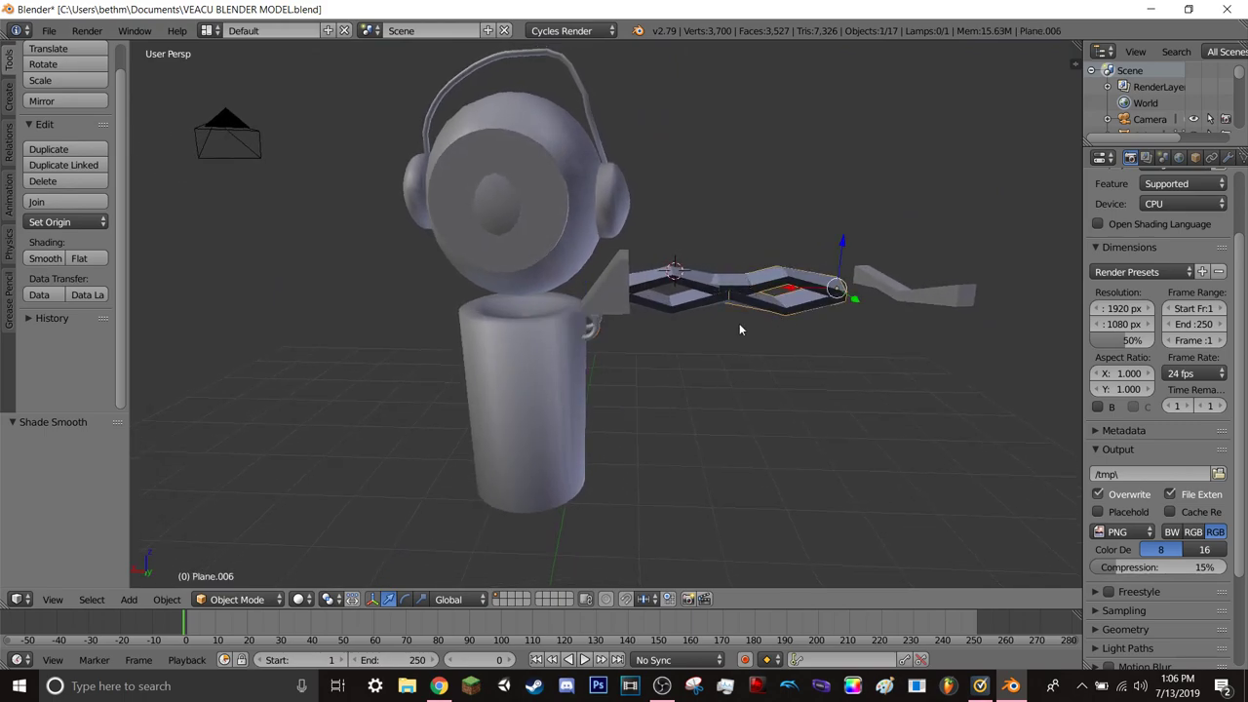
- Save over VEACU BLENDER MODEL.blend with Ctrl+S, then briefly check the OBS recorder
{"action": "right_click", "coordinate": [227, 135]}
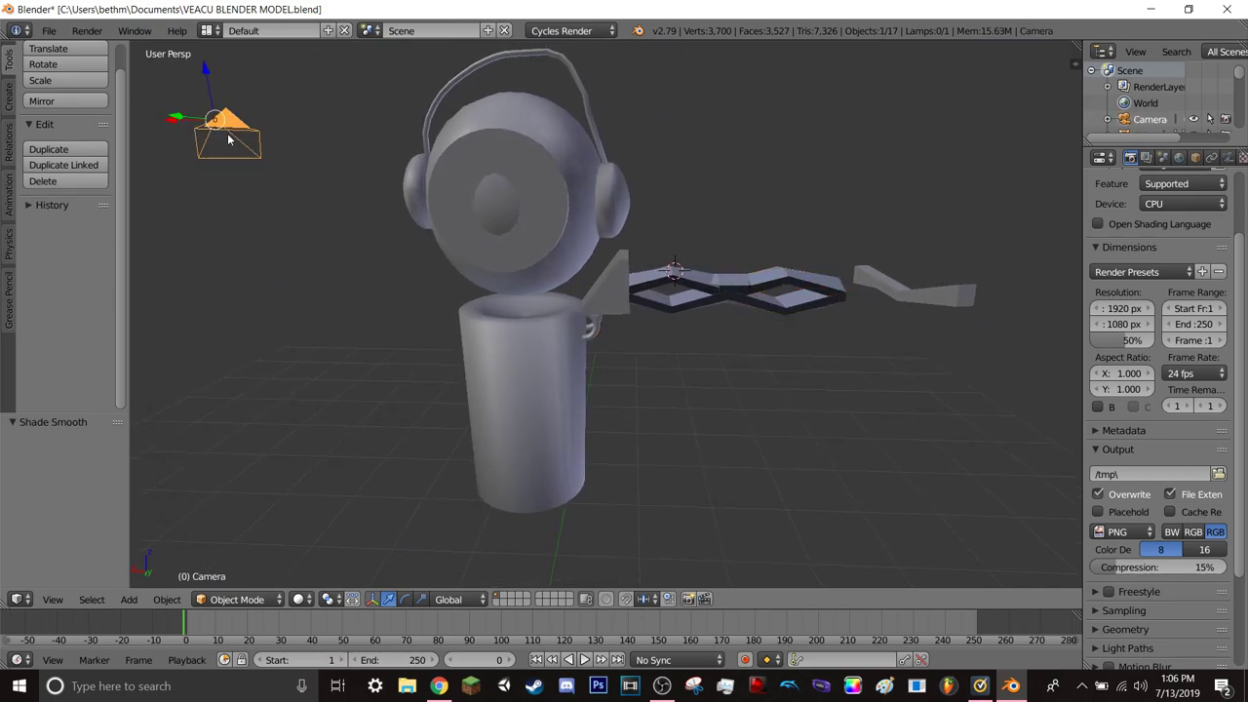
{"action": "key", "text": "ctrl+s"}
{"action": "left_click", "coordinate": [304, 196]}
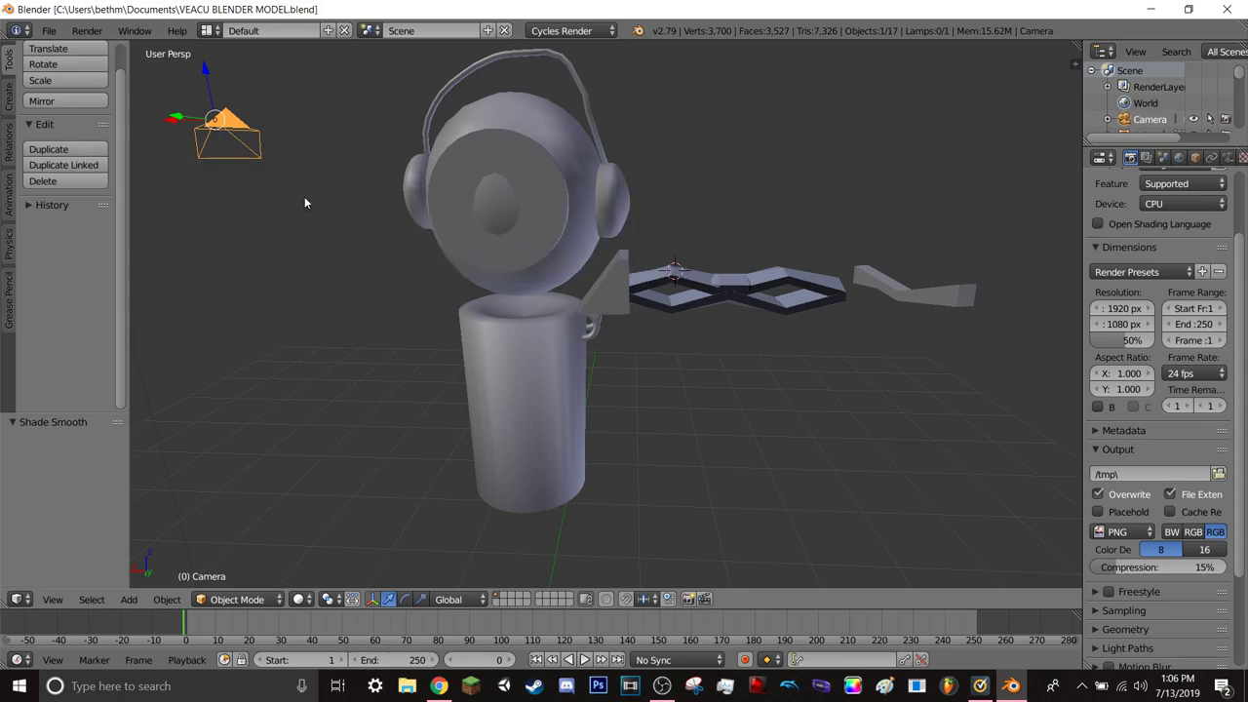
{"action": "scroll", "coordinate": [655, 343], "scroll_direction": "down", "scroll_amount": 1}
{"action": "middle_click_drag", "start_coordinate": [763, 425], "coordinate": [761, 419]}
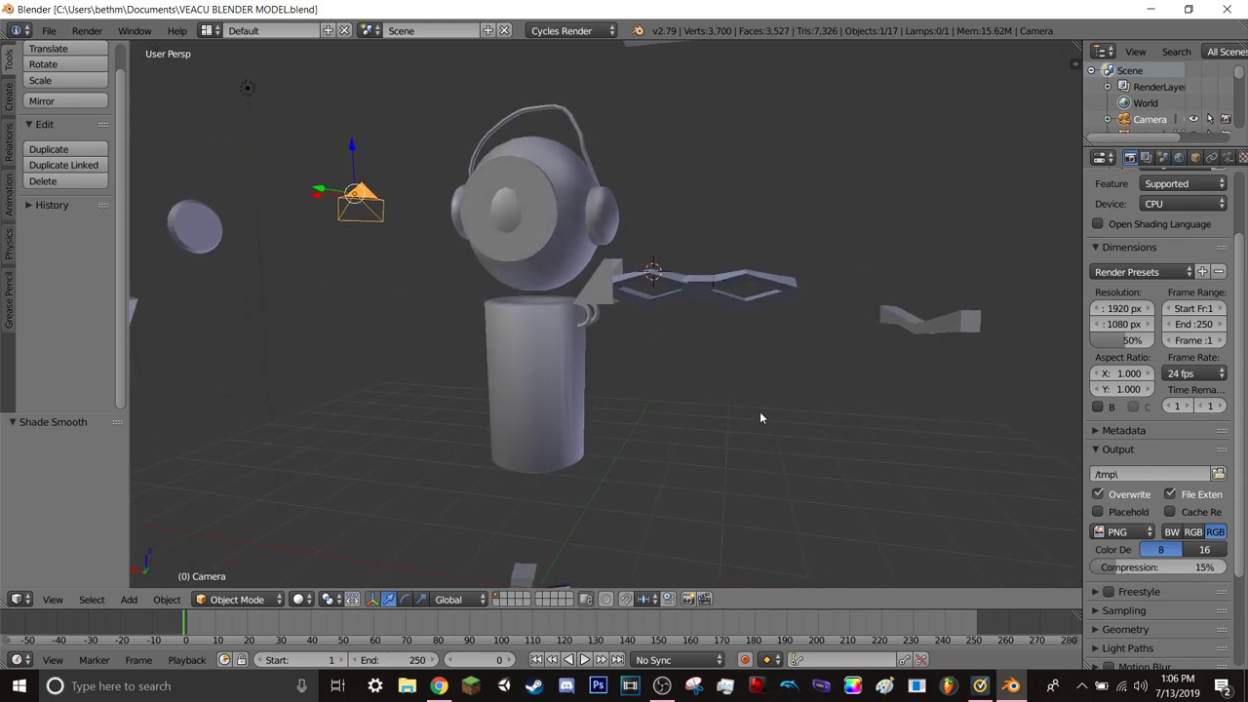
{"action": "left_click", "coordinate": [663, 685]}
{"action": "left_click", "coordinate": [663, 686]}
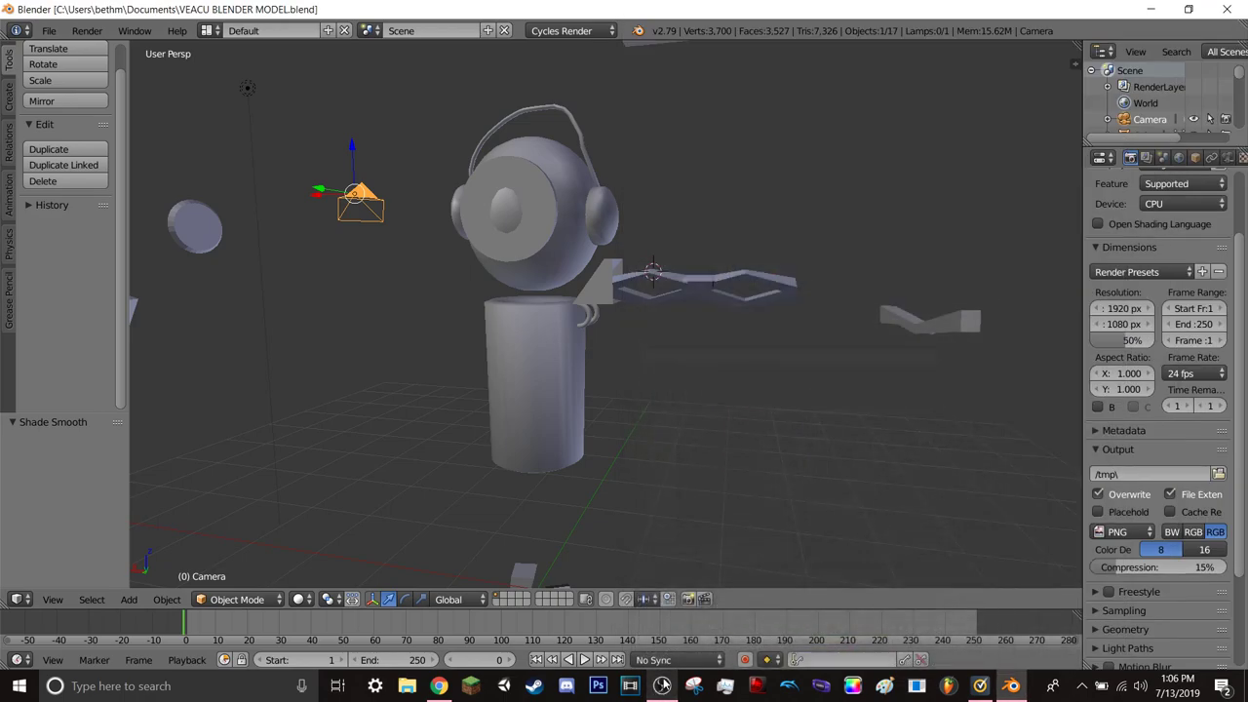
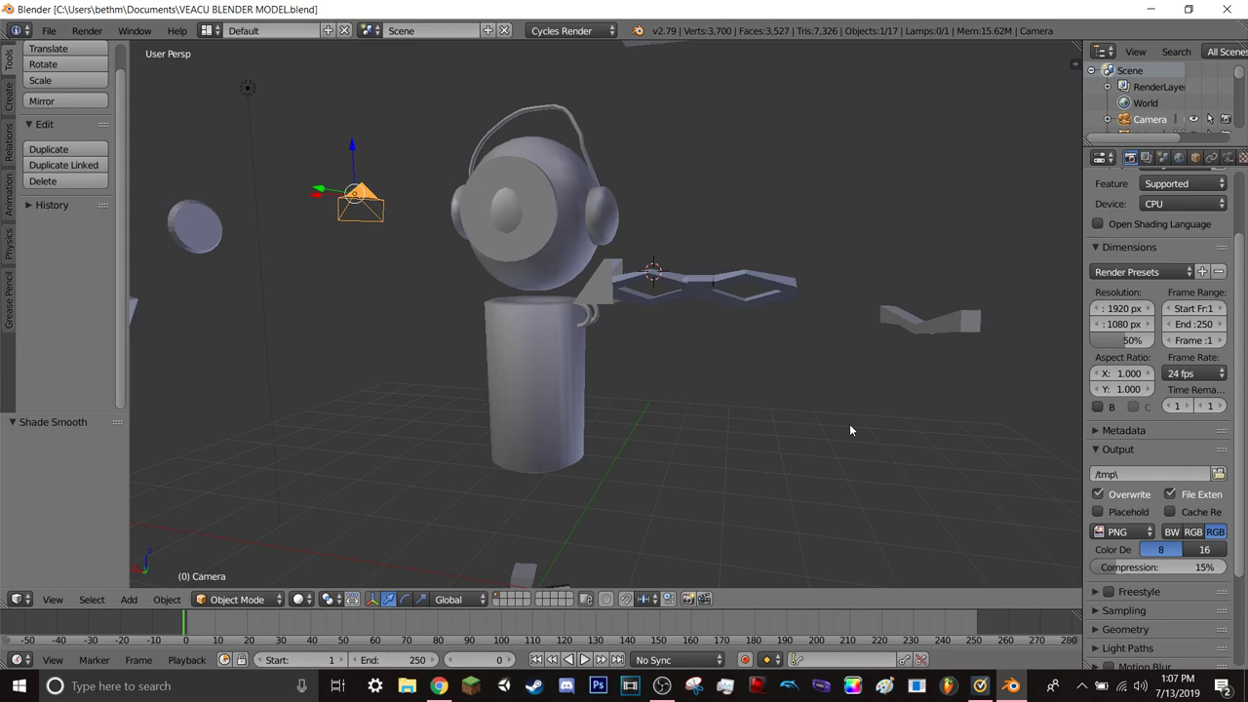
- Zoom in and orbit around the headphone-wearing robot model, then bring up Windows search
{"action": "scroll", "coordinate": [711, 437], "scroll_direction": "up", "scroll_amount": 2}
{"action": "mouse_move", "coordinate": [581, 404]}
{"action": "middle_mouse_down"}
{"action": "mouse_move", "coordinate": [598, 394]}
{"action": "mouse_move", "coordinate": [564, 413]}
{"action": "middle_mouse_up"}
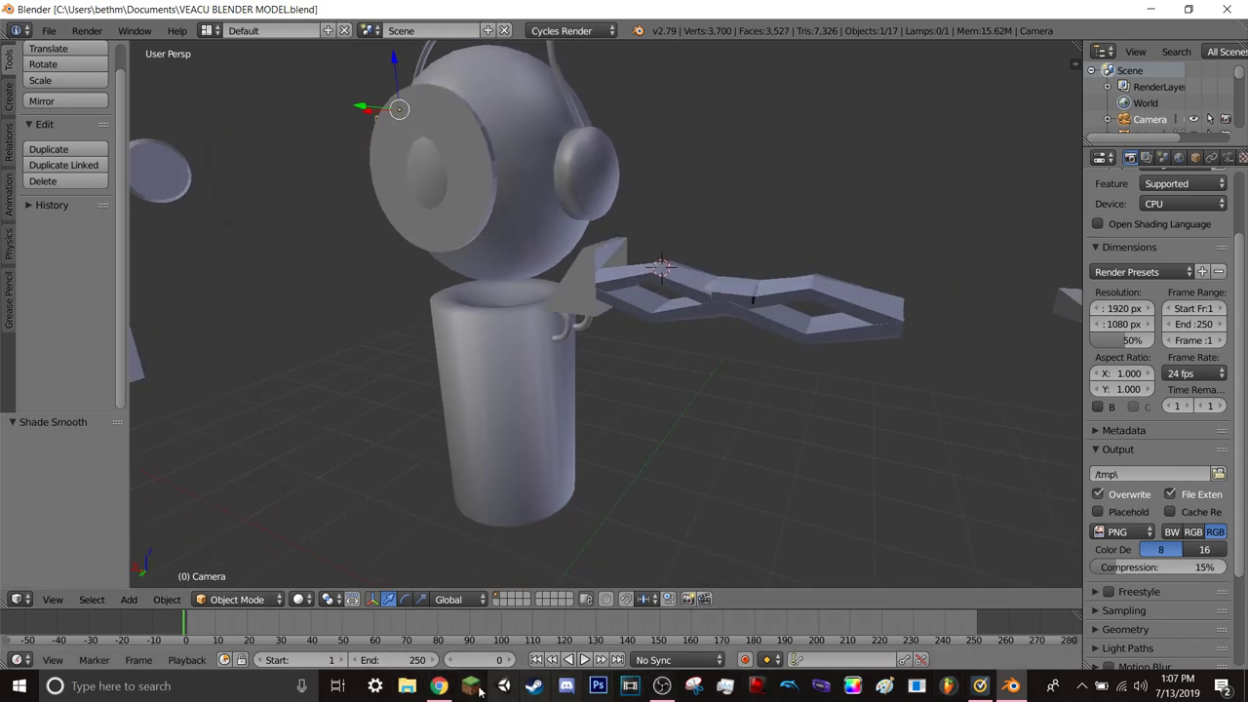
{"action": "left_click", "coordinate": [19, 686]}
- Search 'Veac' and open veacu.png from its folder in Photos
{"action": "type", "text": "V"}
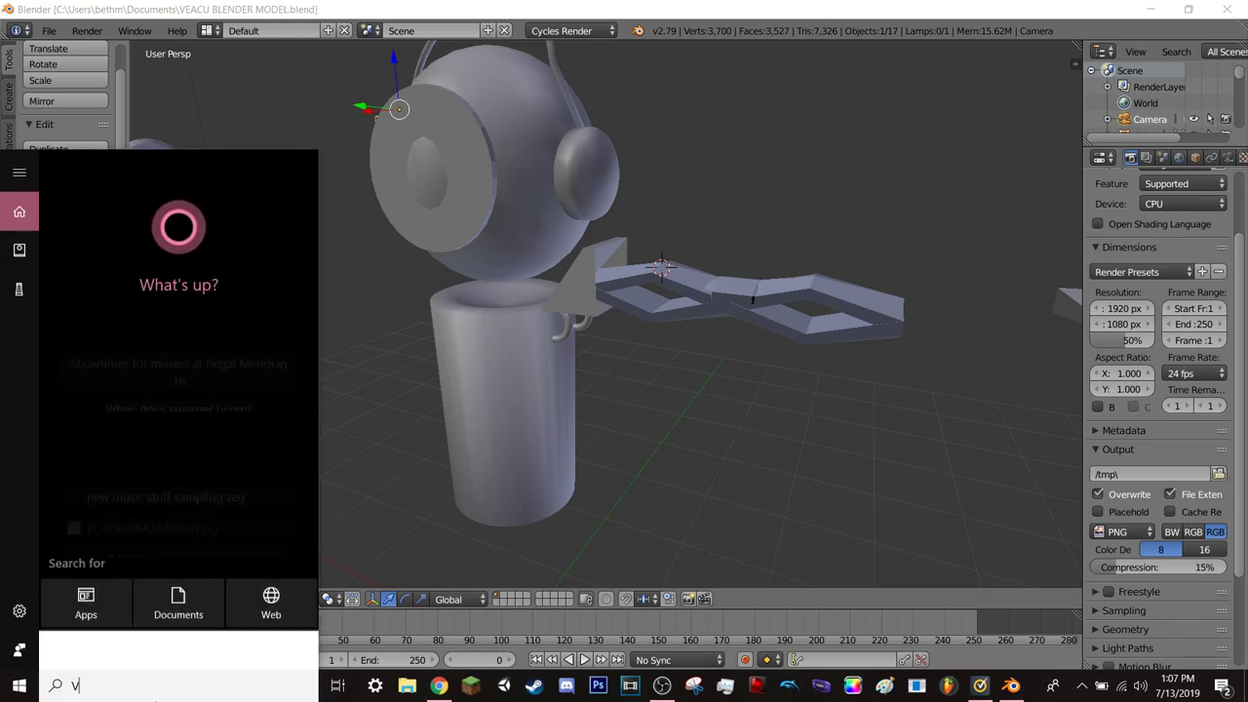
{"action": "type", "text": "eac"}
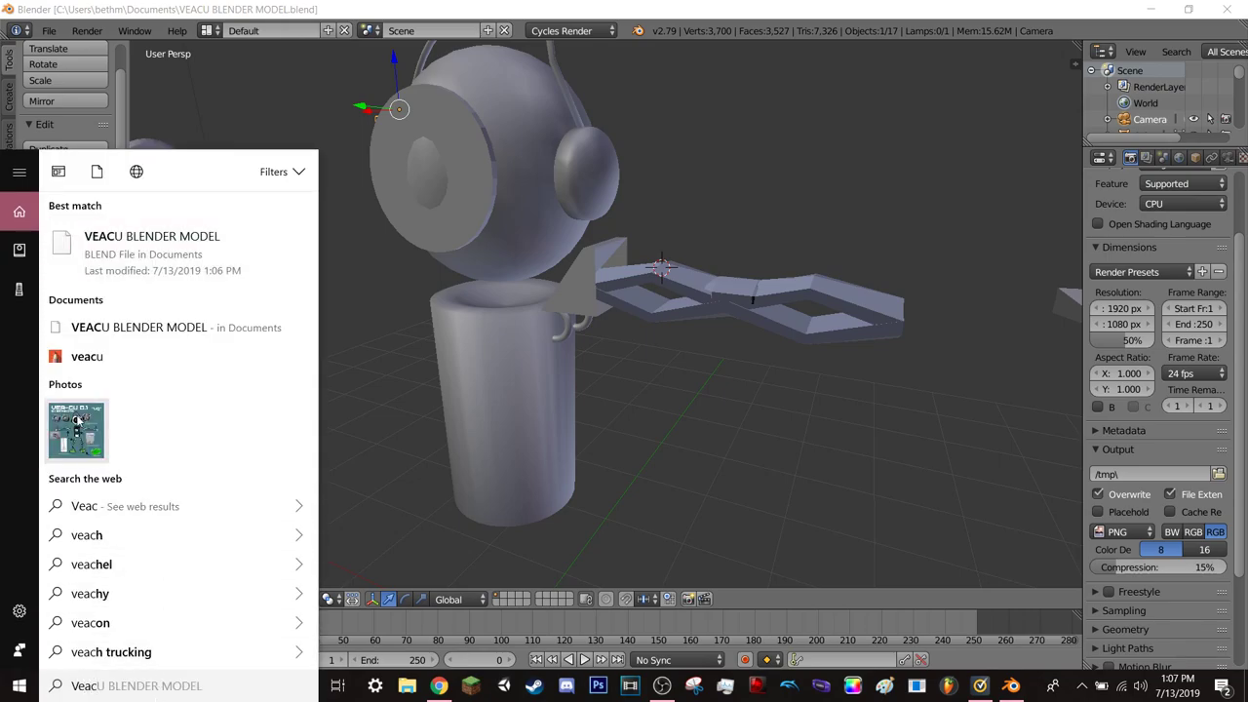
{"action": "right_click", "coordinate": [76, 419]}
{"action": "key", "text": "Escape"}
{"action": "key", "text": "Escape"}
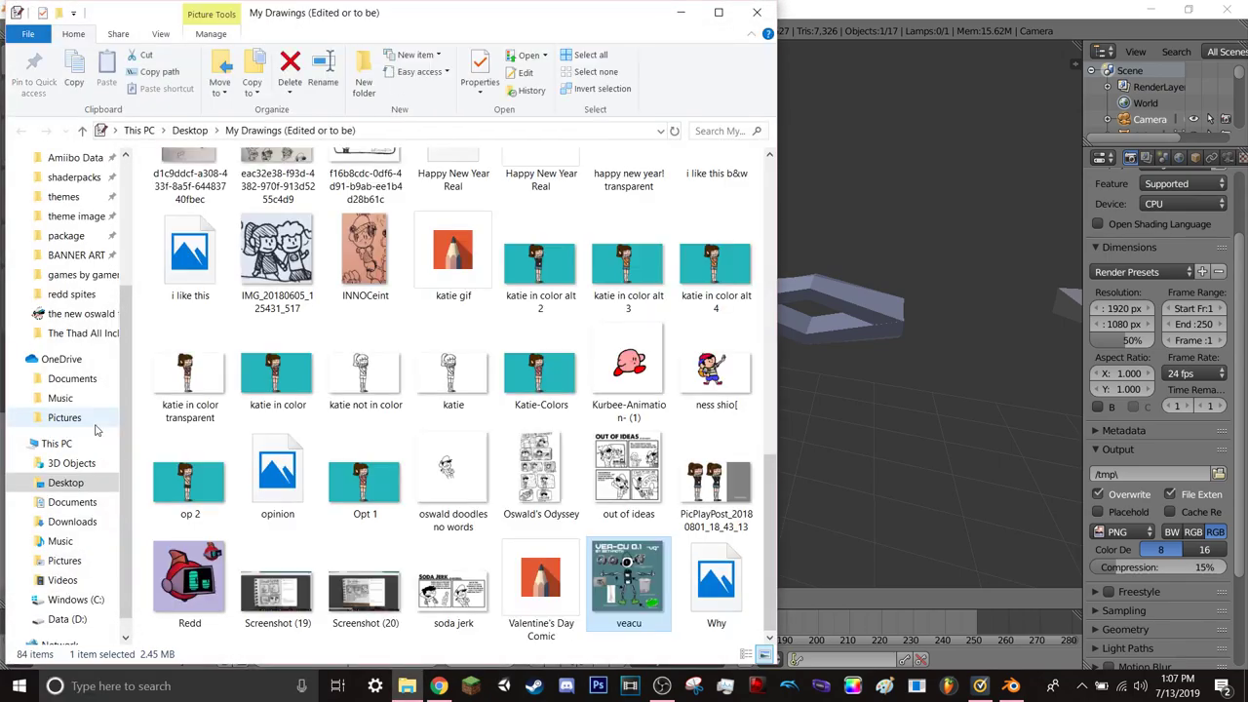
{"action": "double_click", "coordinate": [632, 593]}
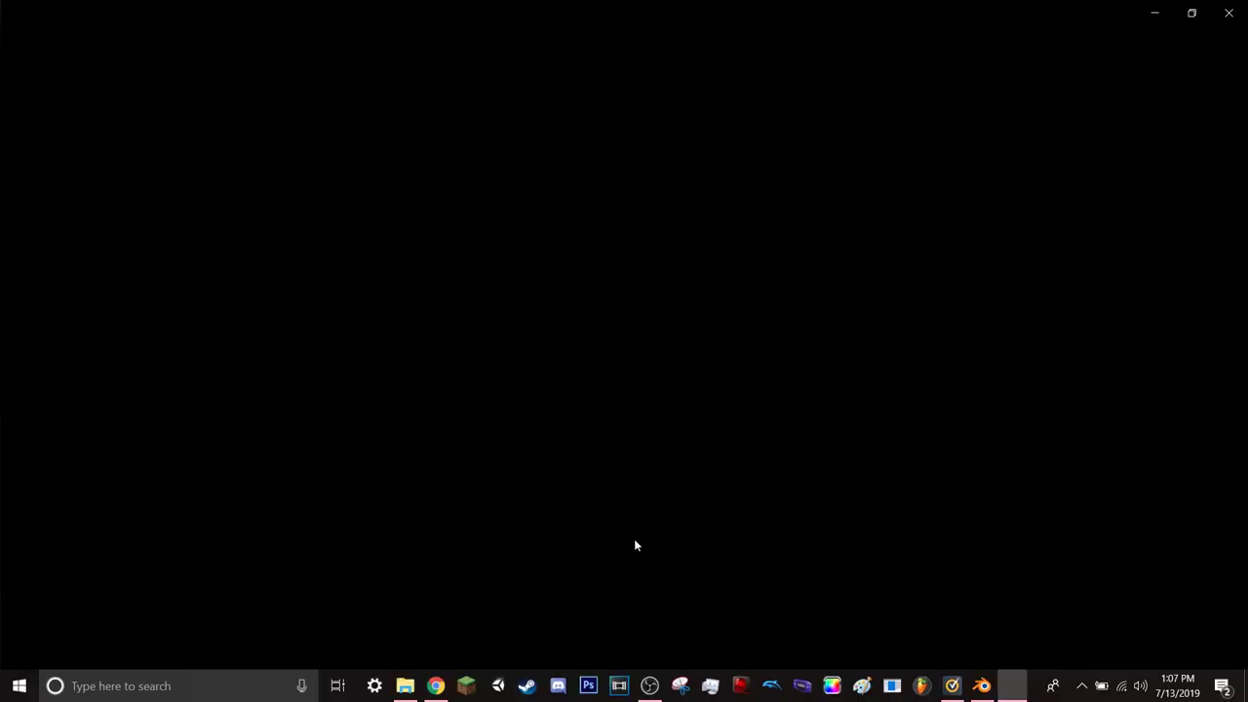
- Hide the folder, compare the VEA-CU sheet beside Blender, then minimize Photos
{"action": "left_click", "coordinate": [405, 686]}
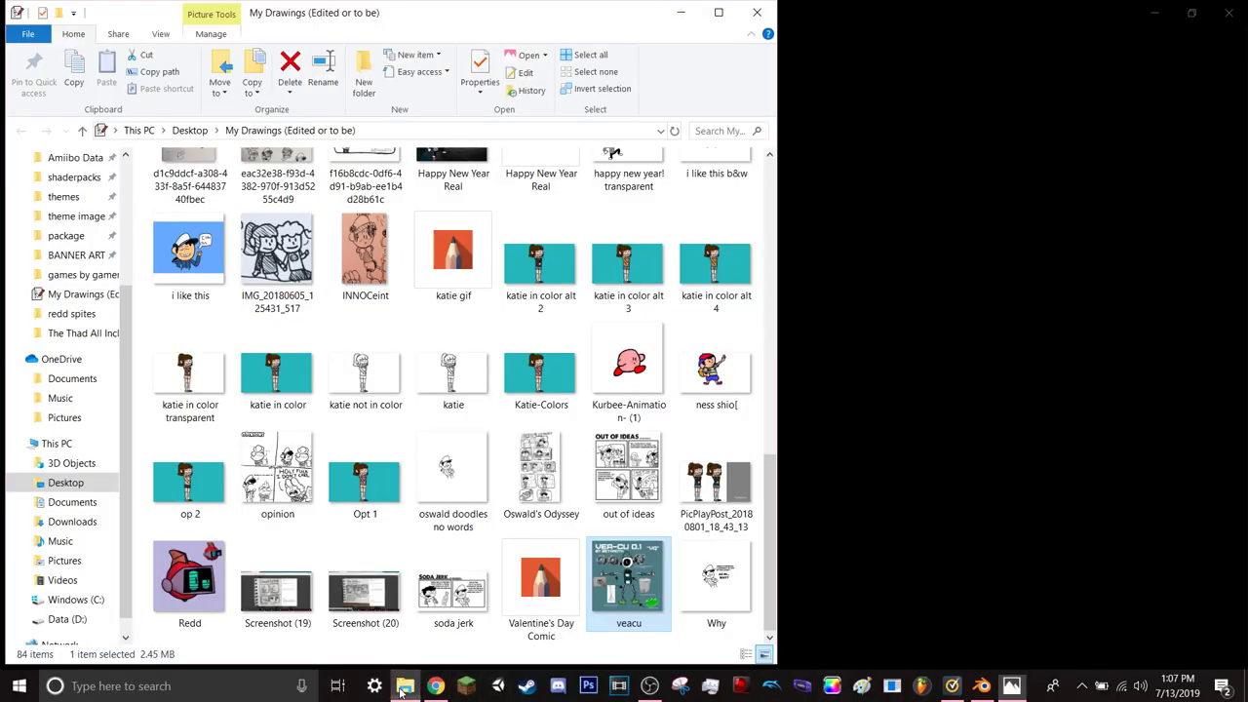
{"action": "left_click", "coordinate": [681, 14]}
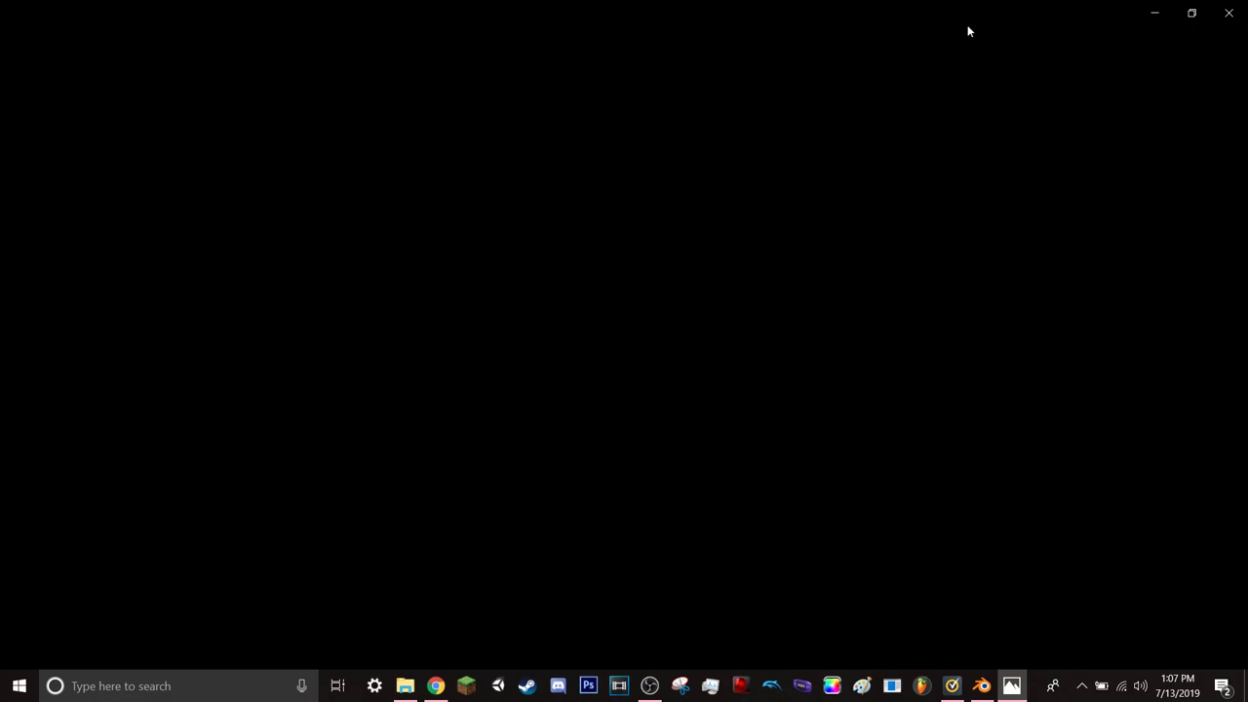
{"action": "double_click", "coordinate": [969, 28]}
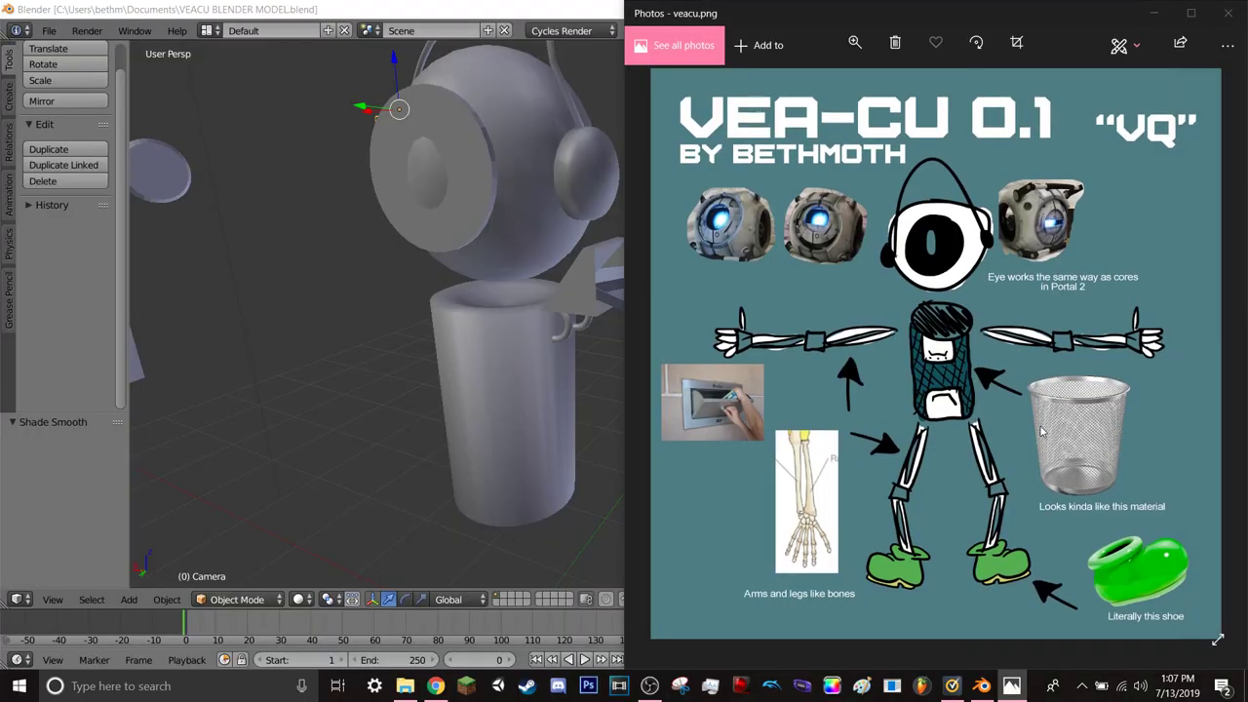
{"action": "left_click", "coordinate": [607, 319]}
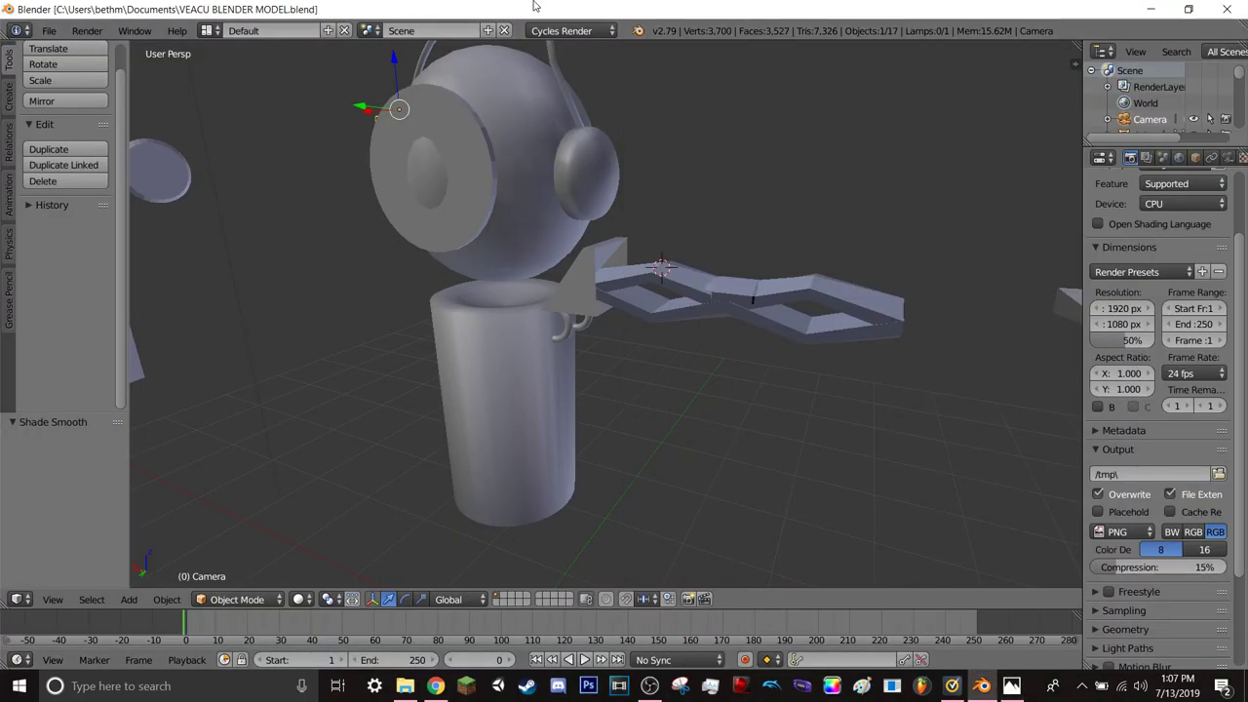
{"action": "left_click", "coordinate": [1012, 685]}
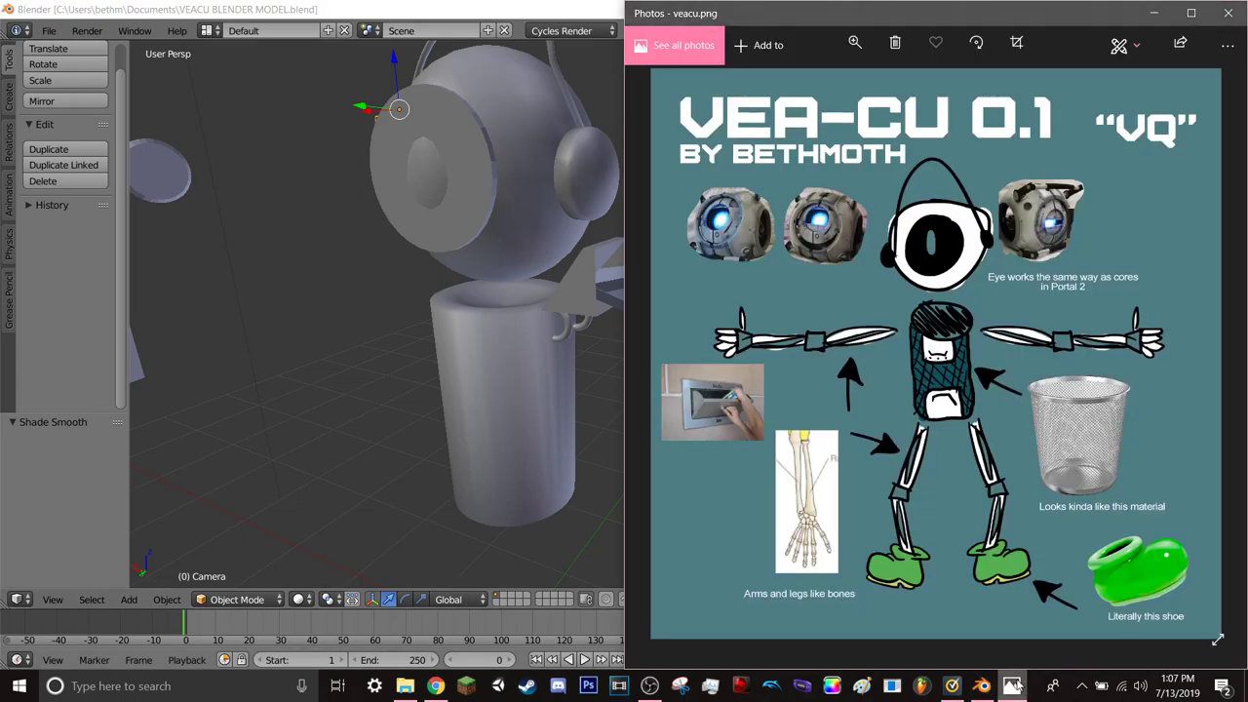
{"action": "left_click", "coordinate": [1012, 686]}
{"action": "middle_click_drag", "start_coordinate": [686, 478], "coordinate": [732, 465]}
- Add a plane and slide it along the X axis toward the robot arm
{"action": "left_click", "coordinate": [9, 97]}
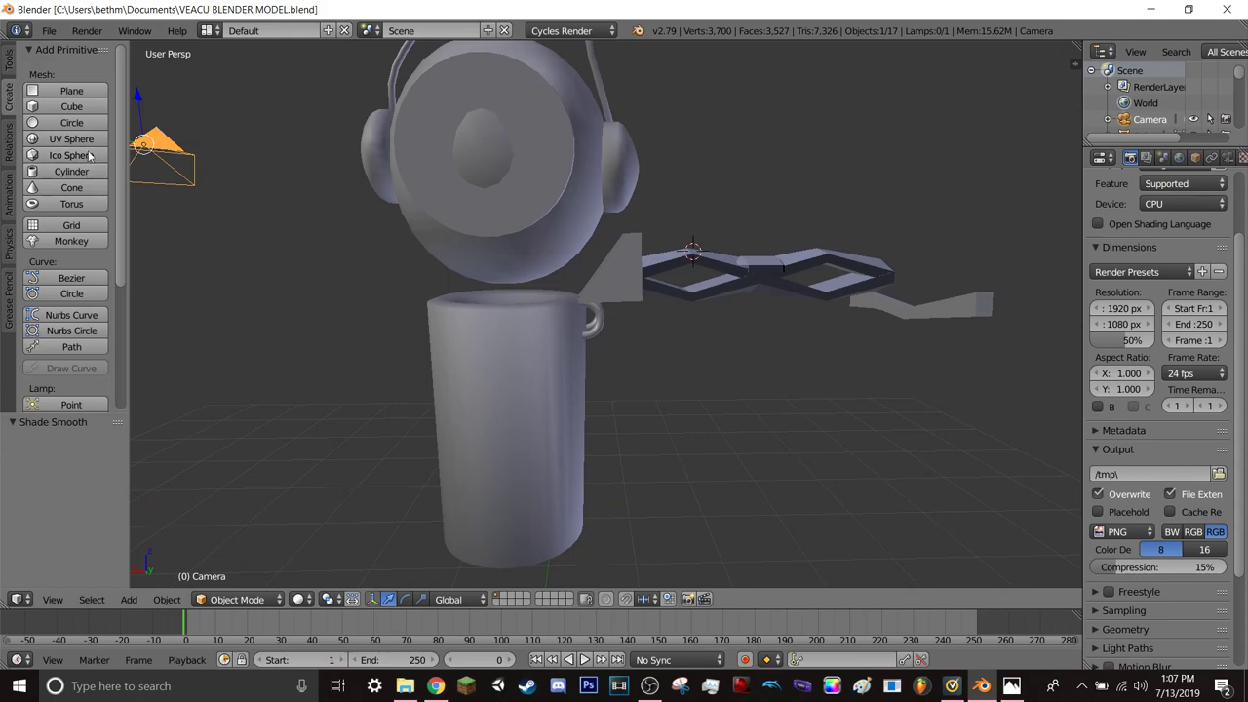
{"action": "left_click", "coordinate": [71, 91]}
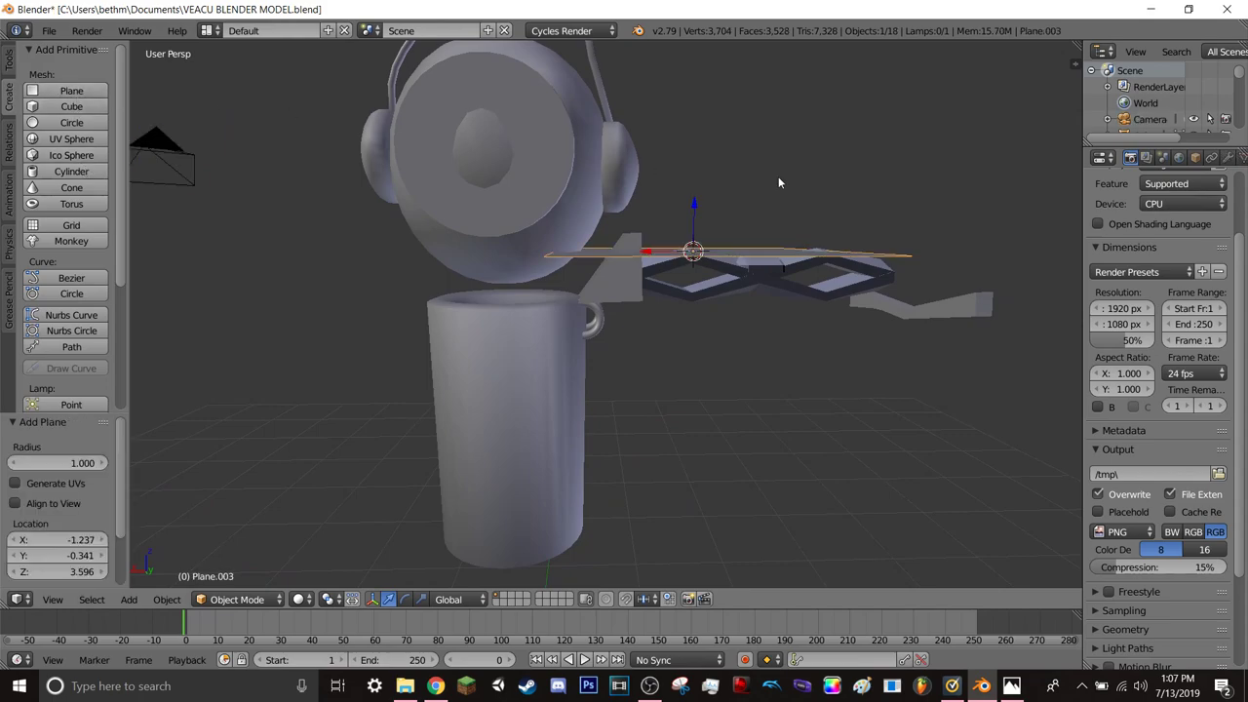
{"action": "mouse_move", "coordinate": [778, 184]}
{"action": "middle_mouse_down"}
{"action": "mouse_move", "coordinate": [769, 229]}
{"action": "mouse_move", "coordinate": [669, 289]}
{"action": "middle_mouse_up"}
{"action": "left_click_drag", "start_coordinate": [643, 292], "coordinate": [960, 292]}
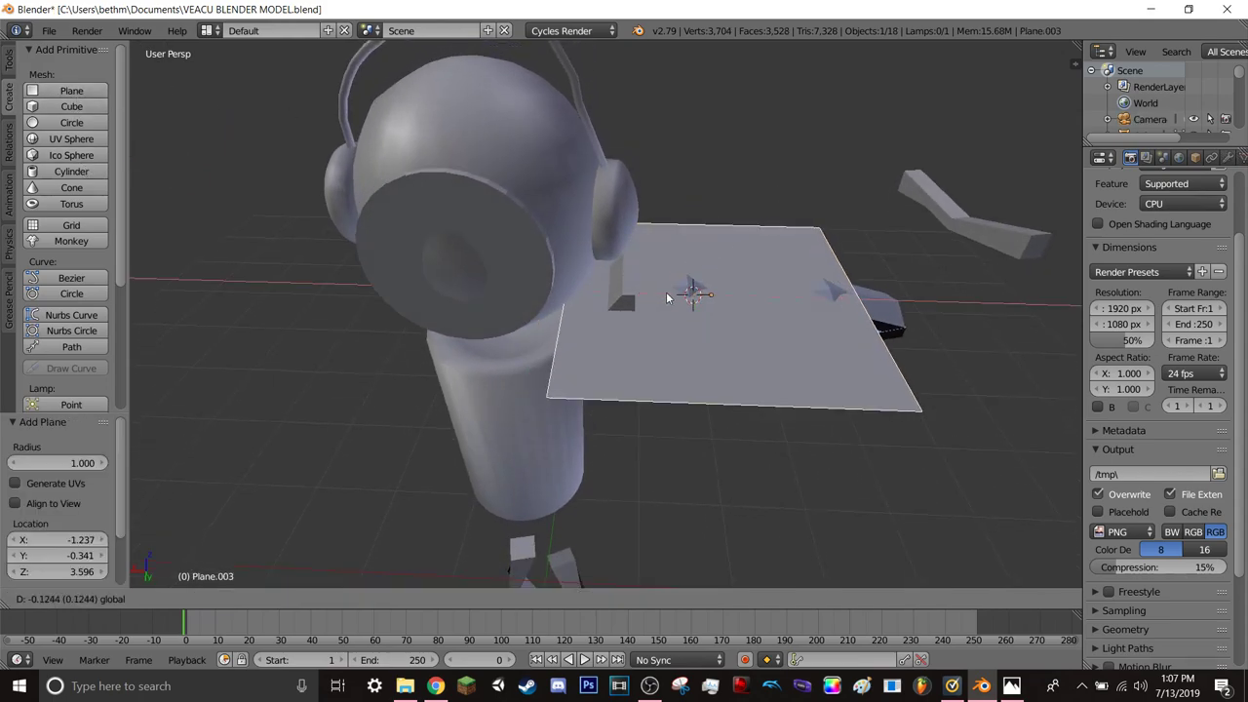
{"action": "mouse_move", "coordinate": [848, 380]}
{"action": "middle_mouse_down"}
{"action": "mouse_move", "coordinate": [741, 405]}
{"action": "mouse_move", "coordinate": [536, 367]}
{"action": "middle_mouse_up"}
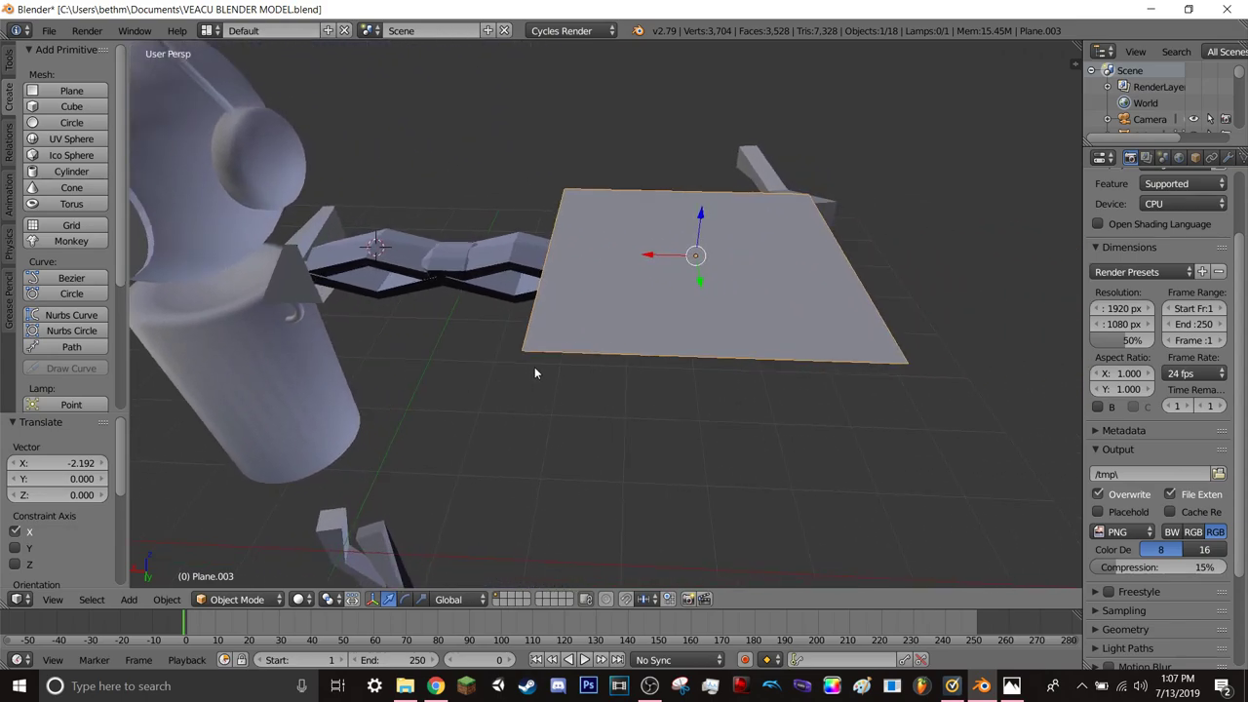
{"action": "key", "text": "g"}
{"action": "key", "text": "x"}
{"action": "left_click", "coordinate": [685, 255]}
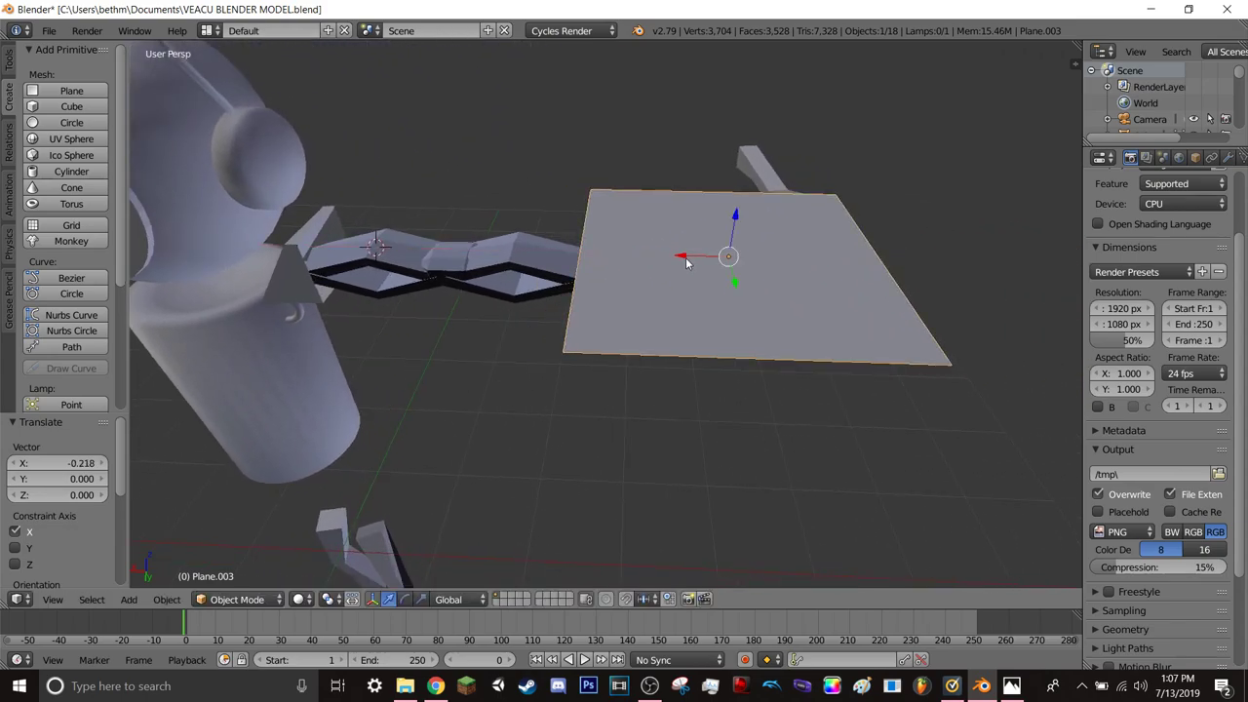
- Shrink the plane down to a small square at scale 0.481
{"action": "key", "text": "s"}
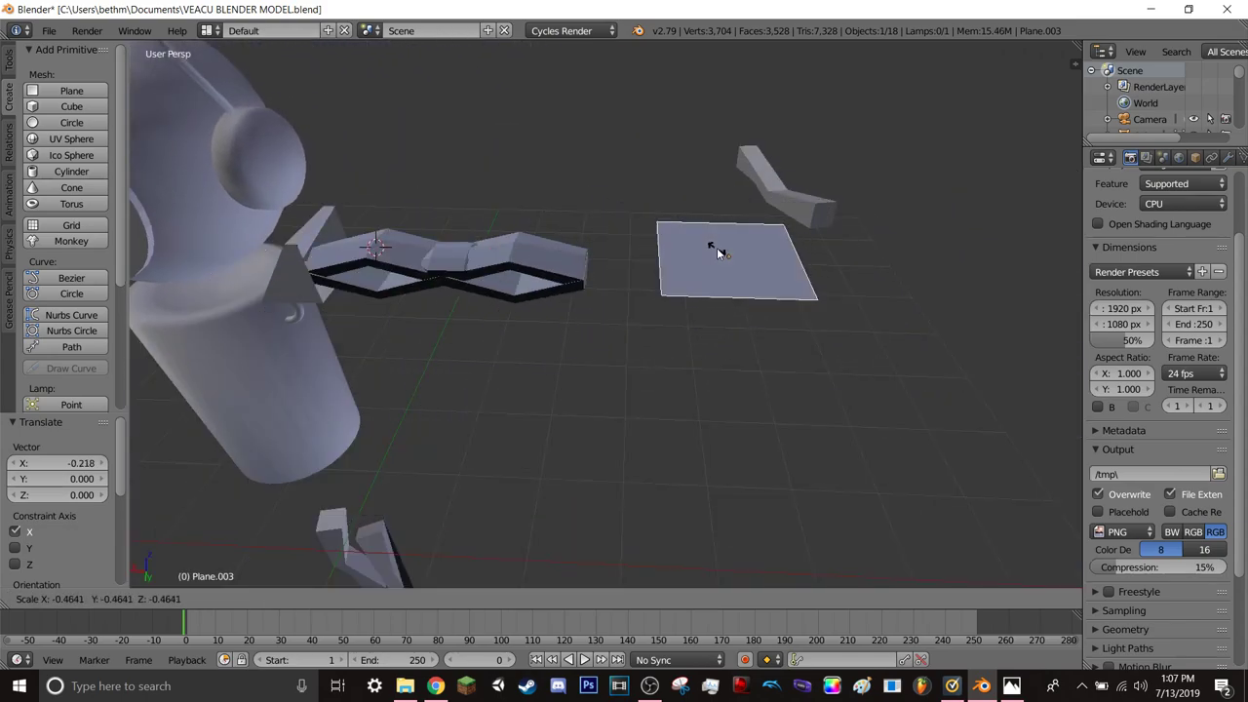
{"action": "left_click", "coordinate": [710, 250]}
{"action": "key", "text": "s"}
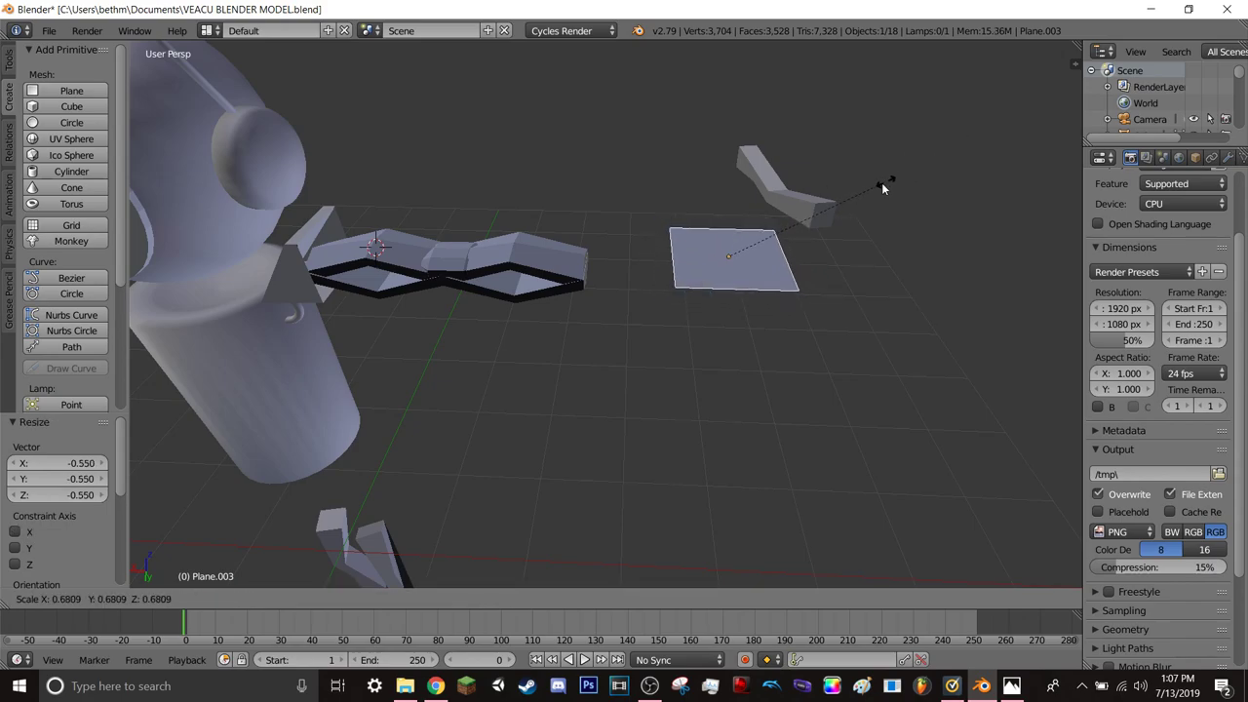
{"action": "left_click", "coordinate": [838, 197]}
- Move the plane along X to the arm's tip and enter Edit Mode
{"action": "middle_click_drag", "start_coordinate": [822, 226], "coordinate": [821, 281]}
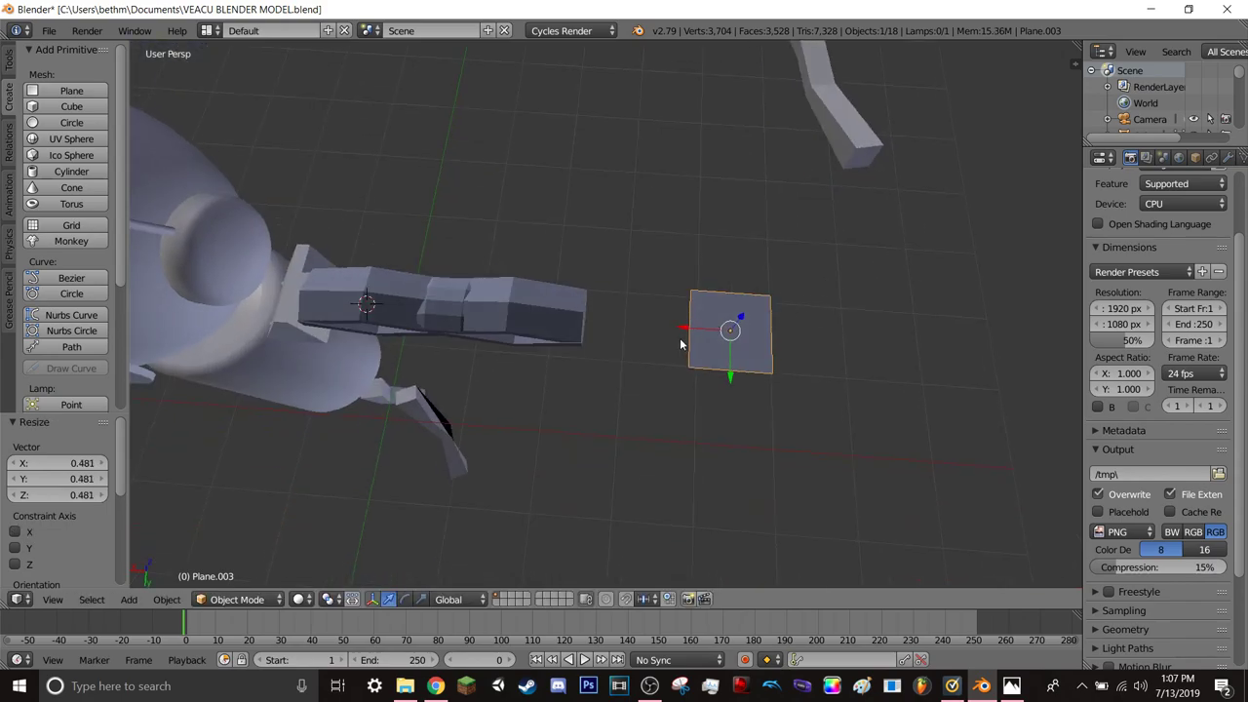
{"action": "key", "text": "g"}
{"action": "key", "text": "x"}
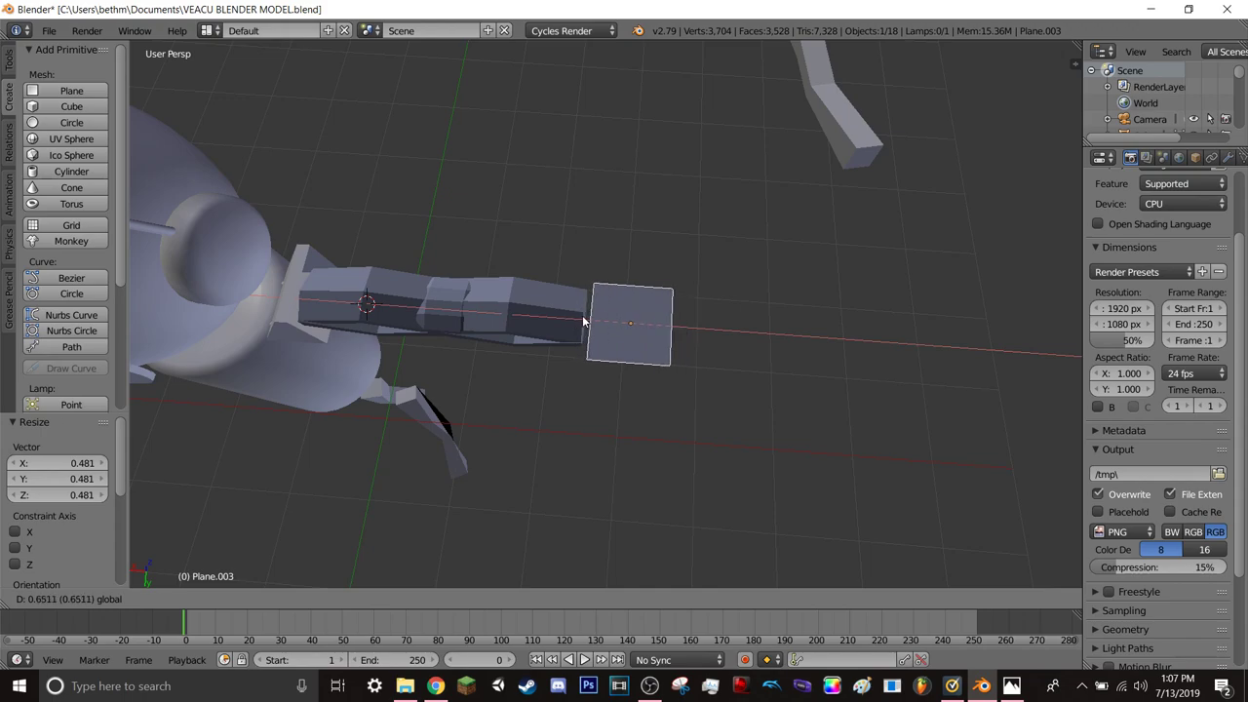
{"action": "left_click", "coordinate": [585, 329]}
{"action": "scroll", "coordinate": [741, 385], "scroll_direction": "up", "scroll_amount": 2}
{"action": "scroll", "coordinate": [741, 385], "scroll_direction": "up", "scroll_amount": 2}
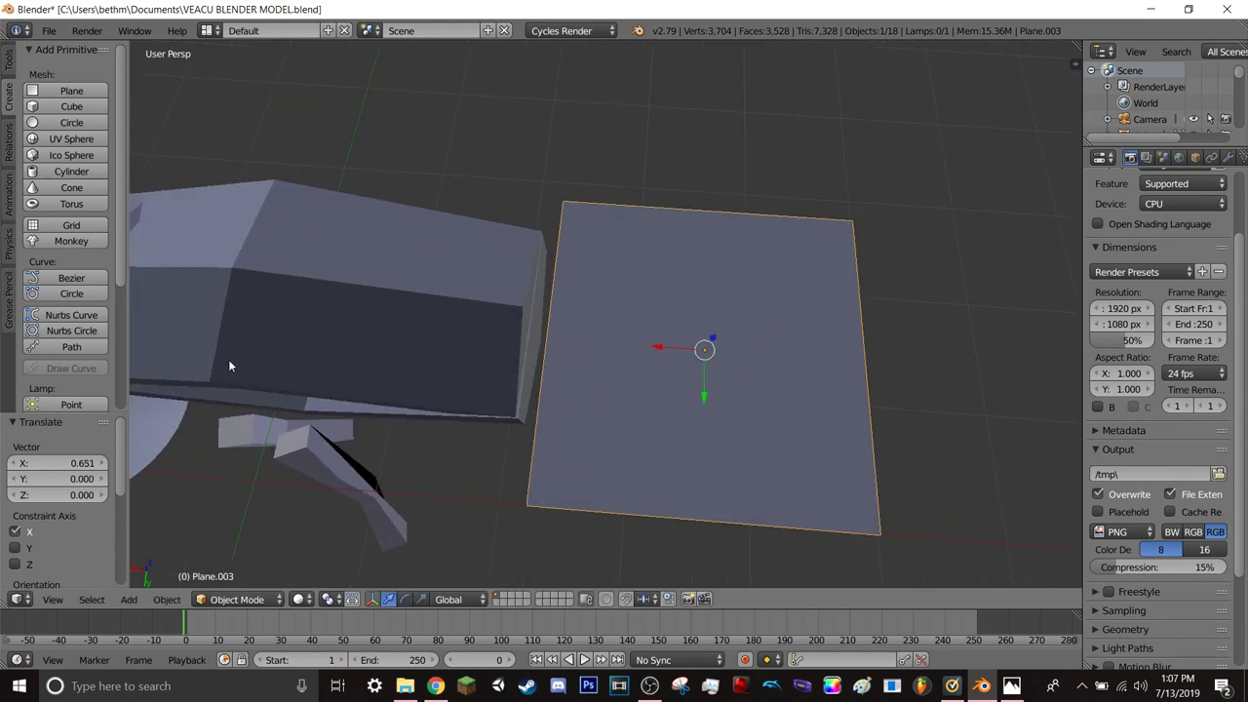
{"action": "left_click", "coordinate": [237, 599]}
{"action": "left_click", "coordinate": [234, 560]}
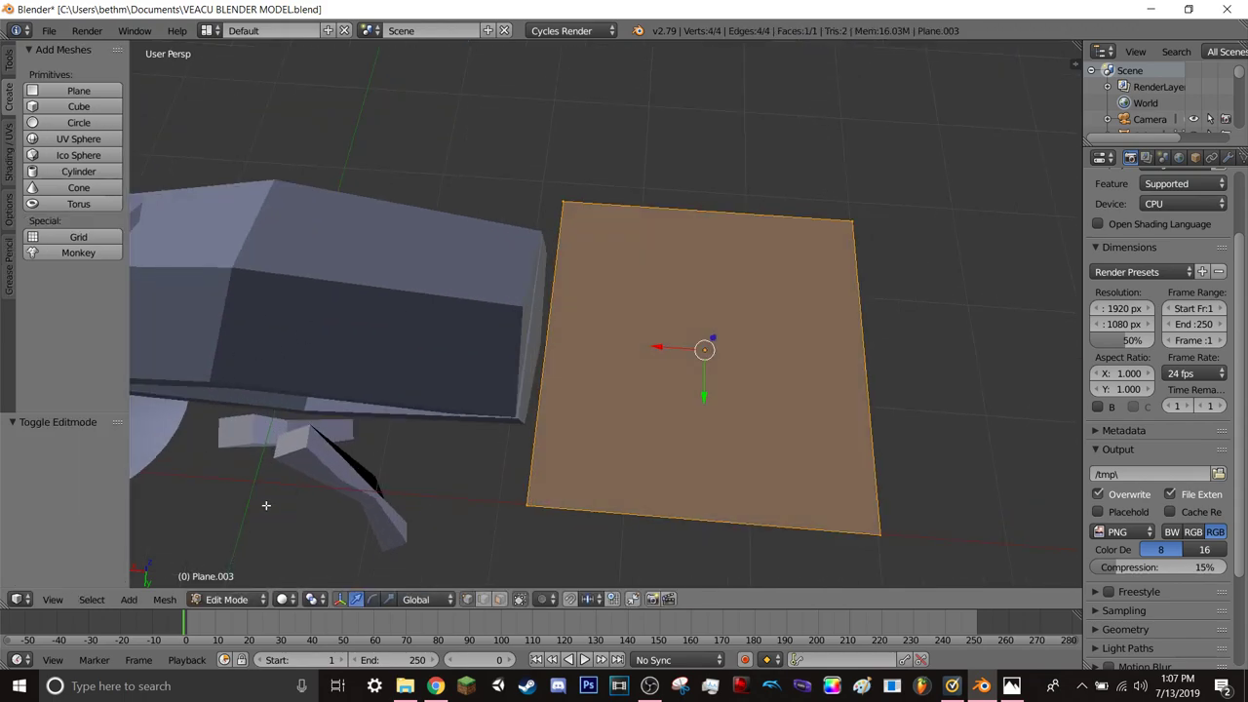
- Scale the plane's left edge to about half, tapering it
{"action": "right_click", "coordinate": [562, 202]}
{"action": "right_click", "coordinate": [530, 503], "text": "shift"}
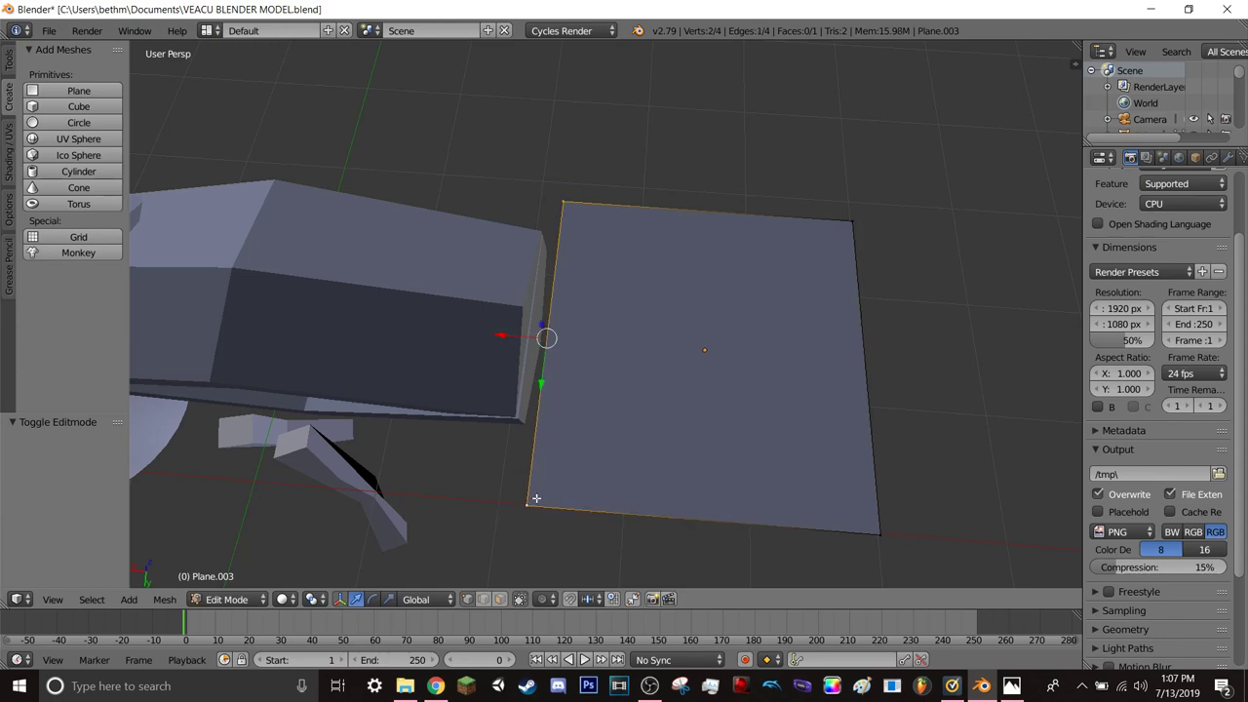
{"action": "key", "text": "s"}
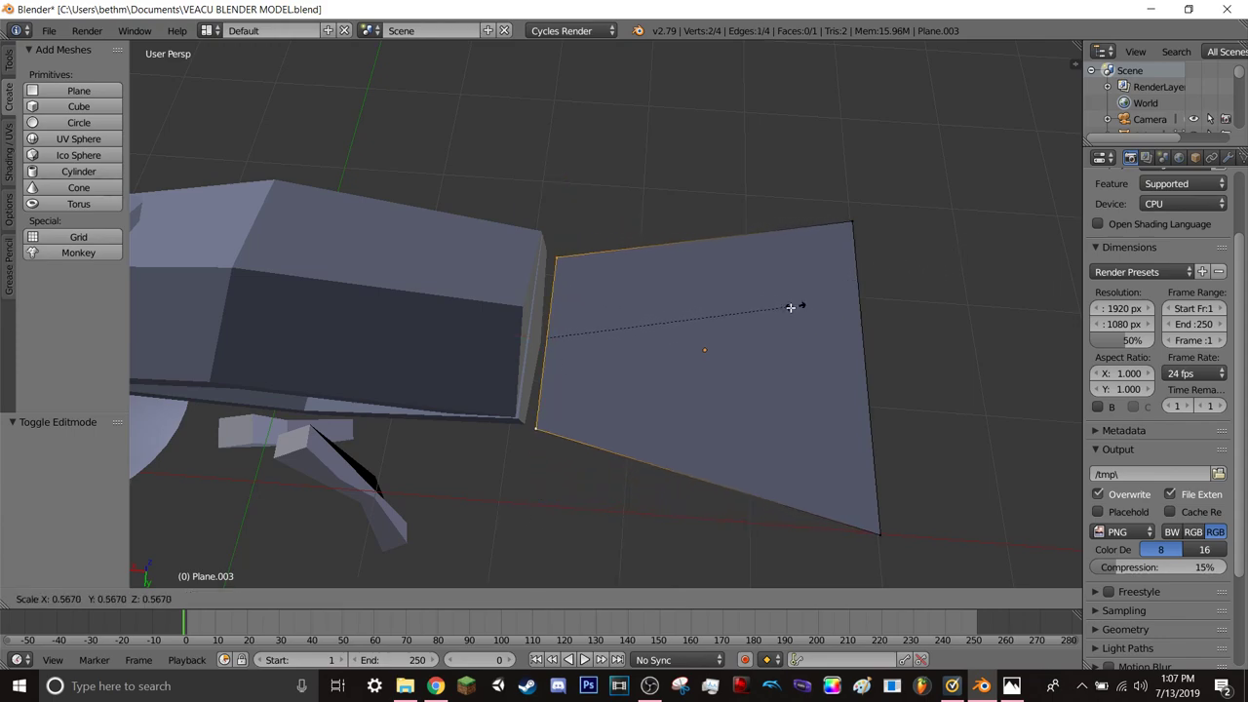
{"action": "left_click", "coordinate": [776, 315]}
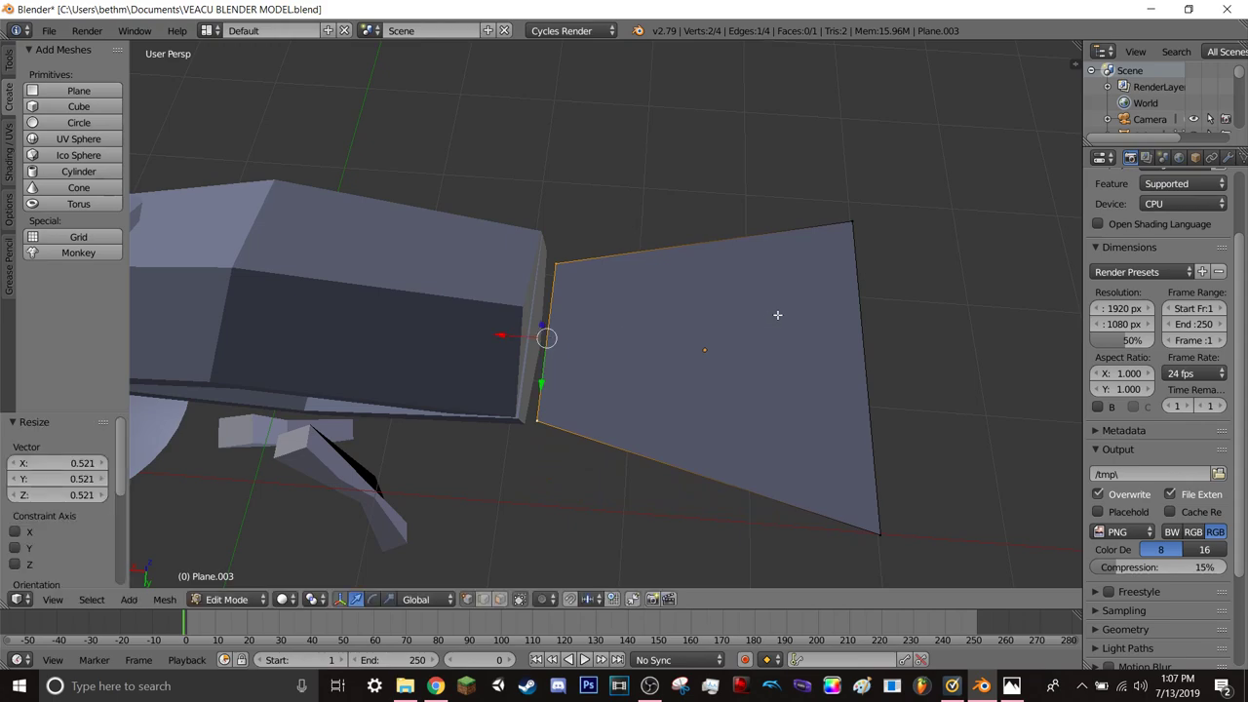
- Select the whole tapered face and extrude it into a thick block
{"action": "middle_click_drag", "start_coordinate": [777, 315], "coordinate": [773, 283]}
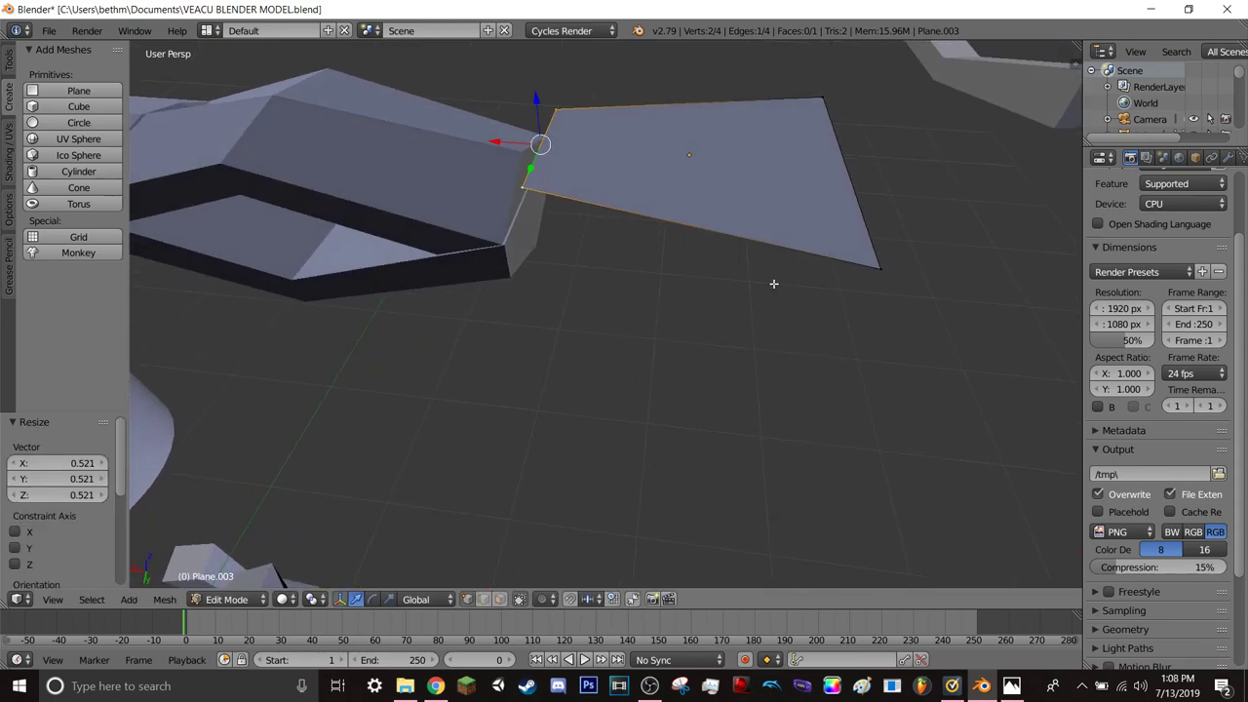
{"action": "right_click", "coordinate": [823, 96], "text": "shift"}
{"action": "right_click", "coordinate": [878, 269], "text": "shift"}
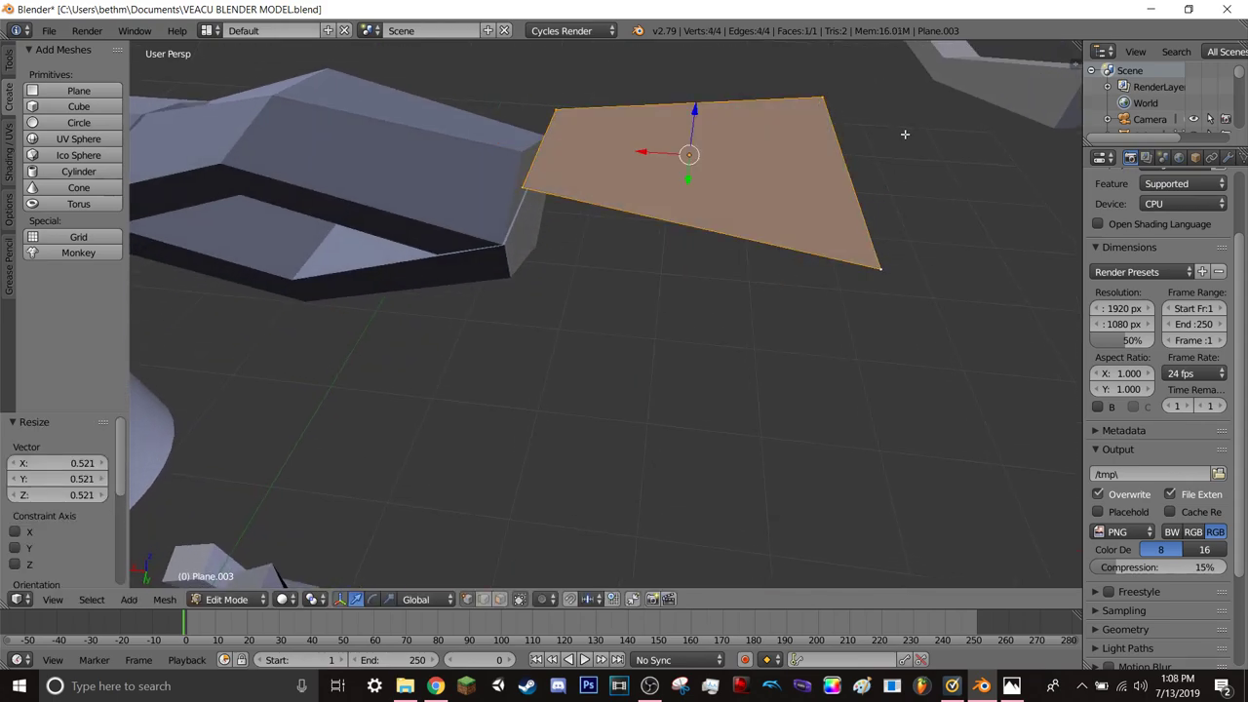
{"action": "key", "text": "s"}
{"action": "left_click", "coordinate": [782, 245]}
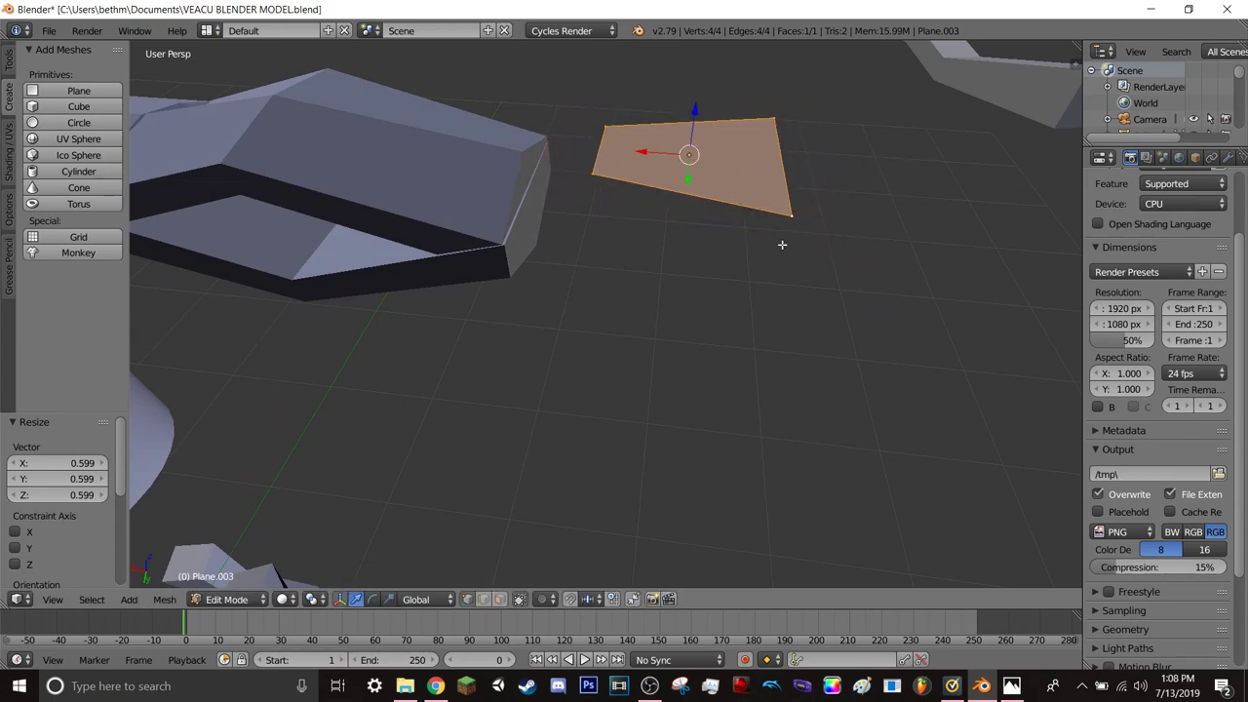
{"action": "key", "text": "ctrl+z"}
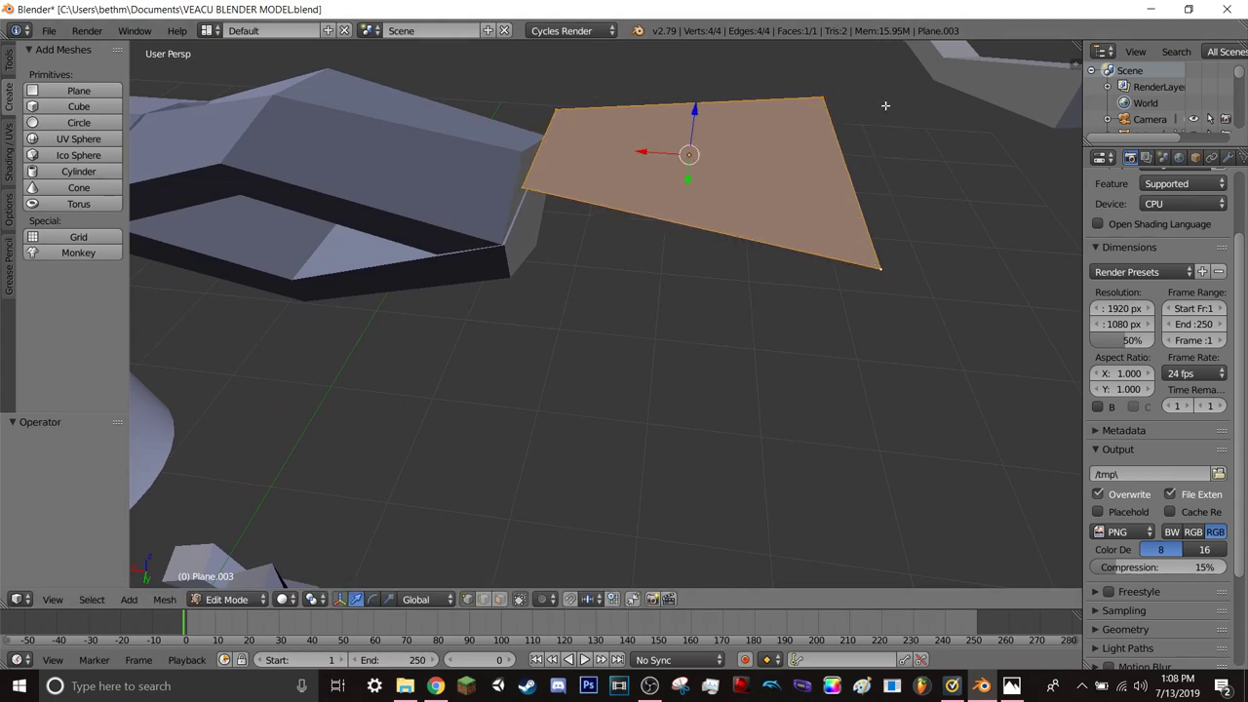
{"action": "key", "text": "e"}
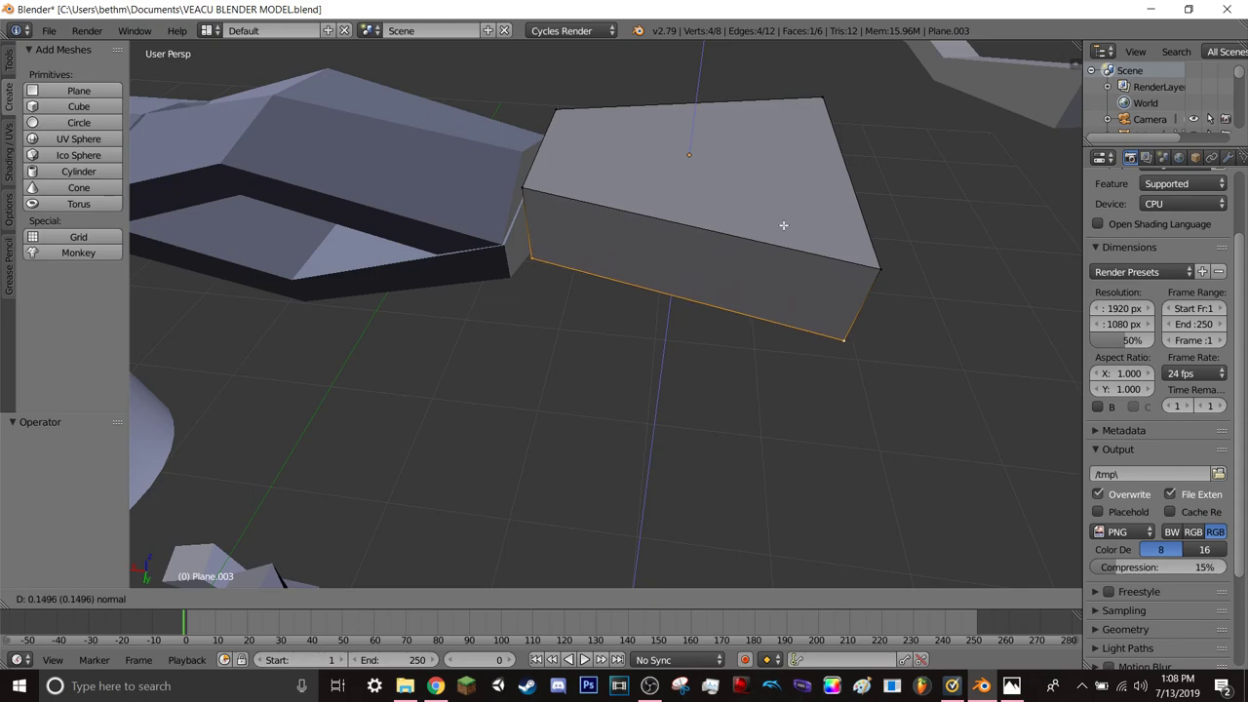
{"action": "left_click", "coordinate": [783, 225]}
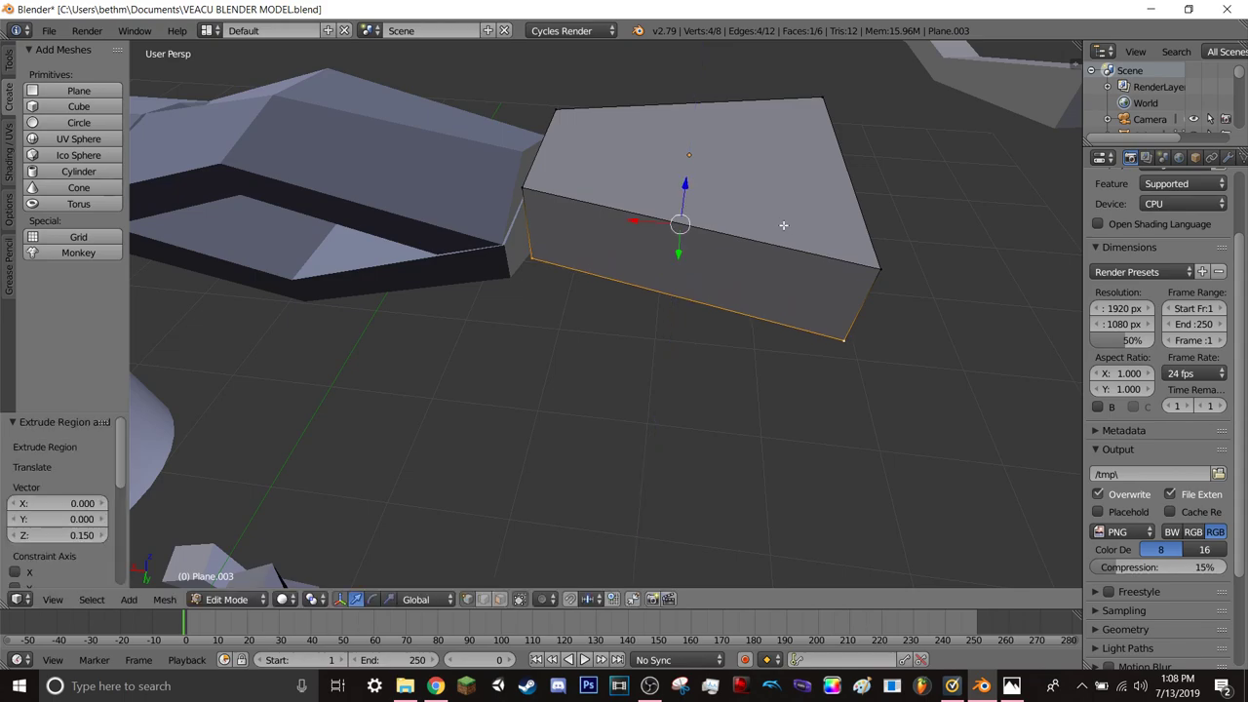
- In Object Mode, lower the hand block along Z and slide it along X
{"action": "left_click", "coordinate": [227, 598]}
{"action": "left_click", "coordinate": [239, 582]}
{"action": "mouse_move", "coordinate": [641, 159]}
{"action": "left_mouse_down"}
{"action": "mouse_move", "coordinate": [677, 151]}
{"action": "mouse_move", "coordinate": [712, 187]}
{"action": "left_mouse_up"}
{"action": "middle_click_drag", "start_coordinate": [712, 187], "coordinate": [709, 153]}
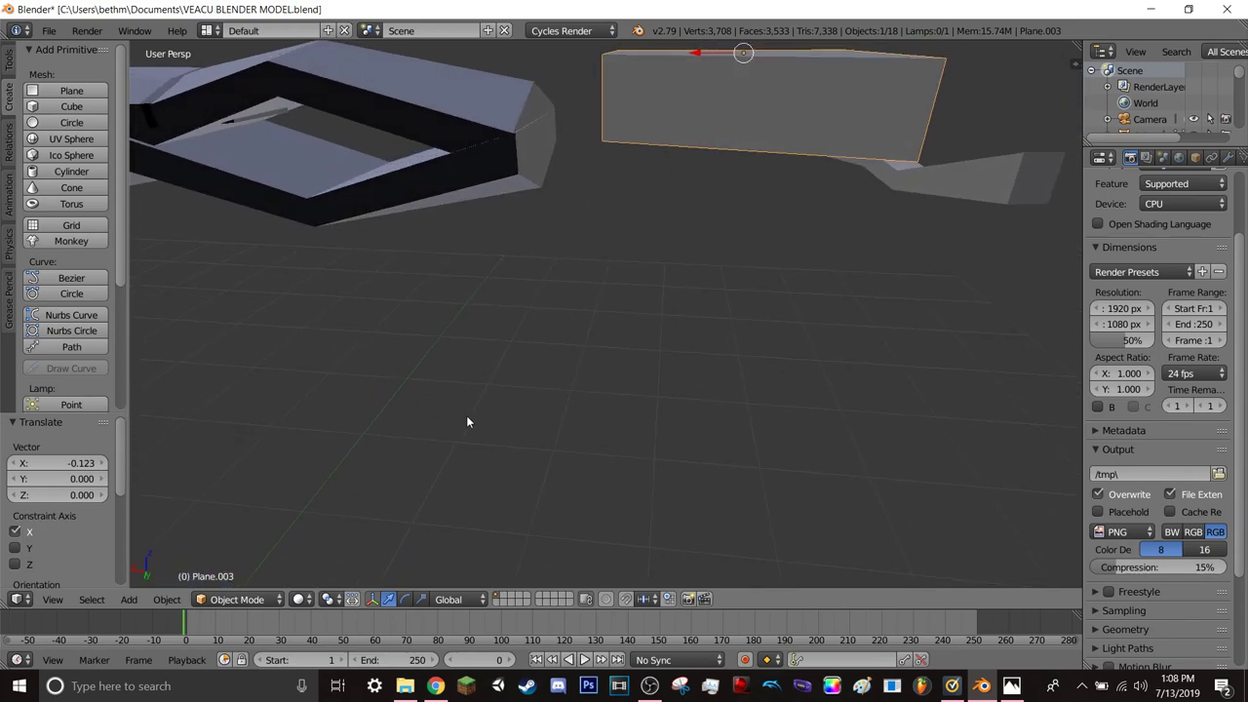
{"action": "middle_click_drag", "start_coordinate": [767, 247], "coordinate": [756, 148]}
{"action": "left_click_drag", "start_coordinate": [714, 77], "coordinate": [713, 105]}
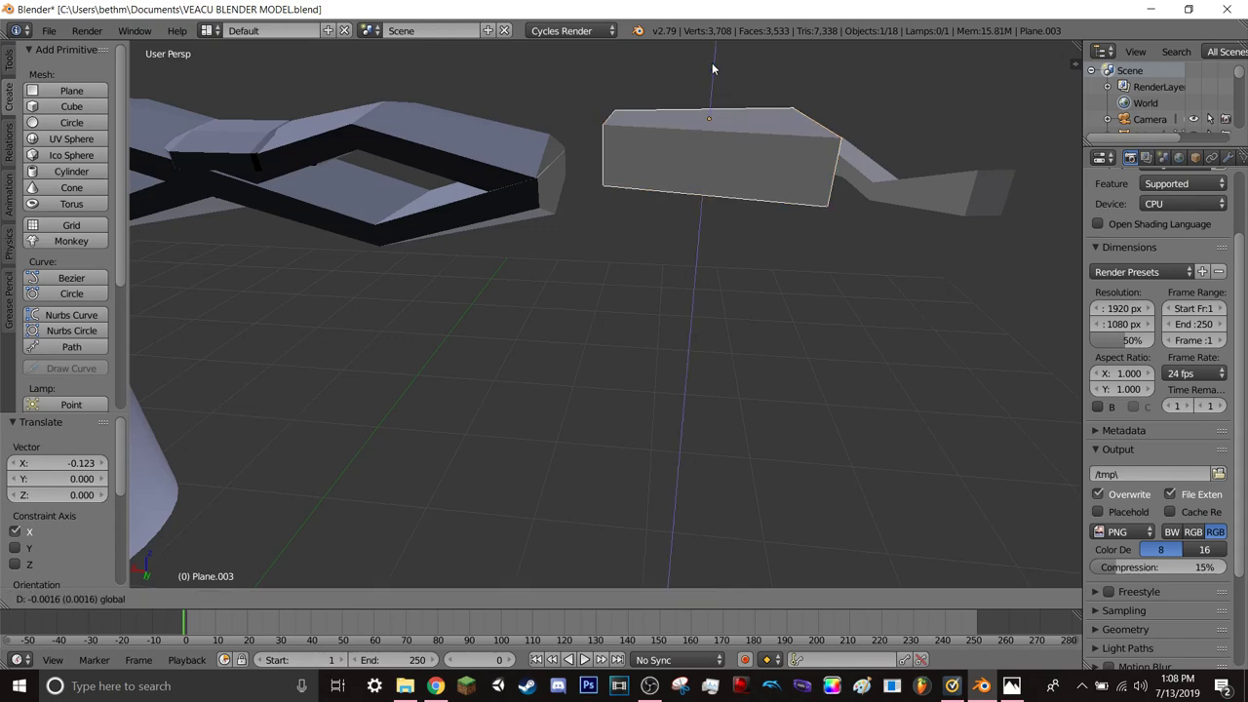
{"action": "left_click_drag", "start_coordinate": [660, 148], "coordinate": [593, 151]}
- Fine-tune the hand block's height, Y offset and X position beside the long arm
{"action": "middle_click_drag", "start_coordinate": [615, 241], "coordinate": [605, 206]}
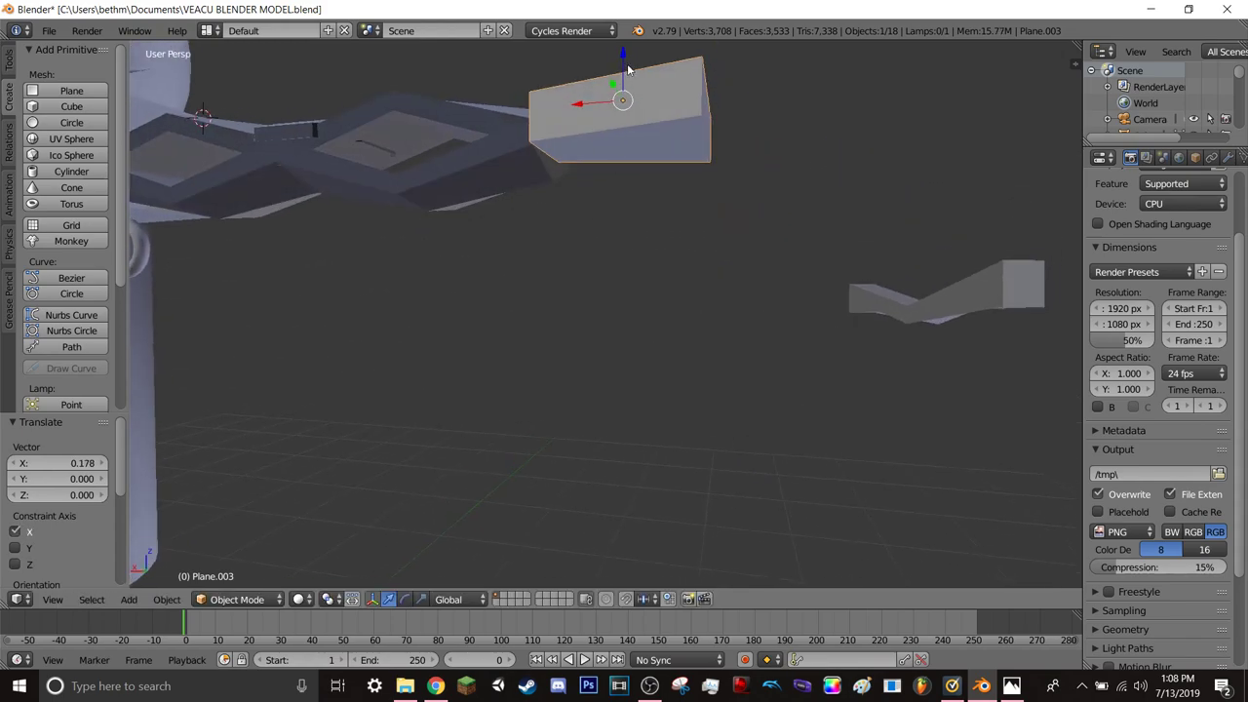
{"action": "left_click_drag", "start_coordinate": [627, 68], "coordinate": [624, 62]}
{"action": "mouse_move", "coordinate": [624, 61]}
{"action": "middle_mouse_down"}
{"action": "mouse_move", "coordinate": [612, 151]}
{"action": "mouse_move", "coordinate": [526, 158]}
{"action": "mouse_move", "coordinate": [529, 181]}
{"action": "mouse_move", "coordinate": [473, 210]}
{"action": "middle_mouse_up"}
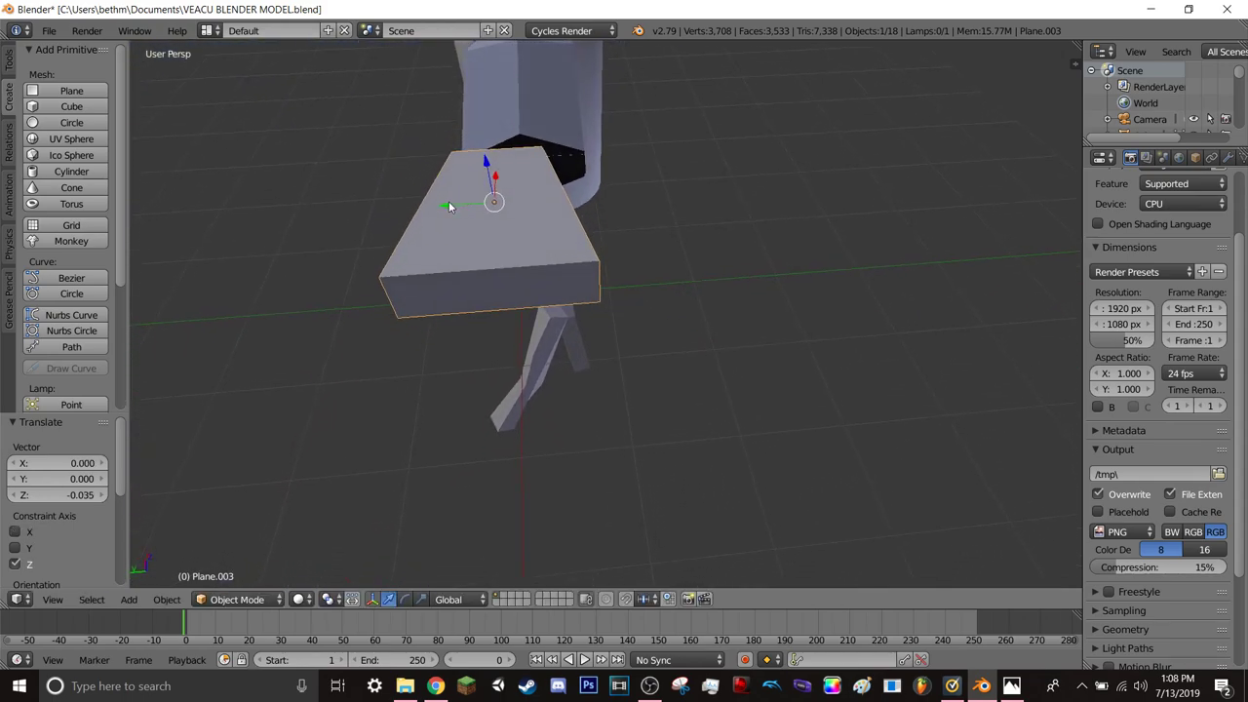
{"action": "left_click_drag", "start_coordinate": [450, 207], "coordinate": [489, 203]}
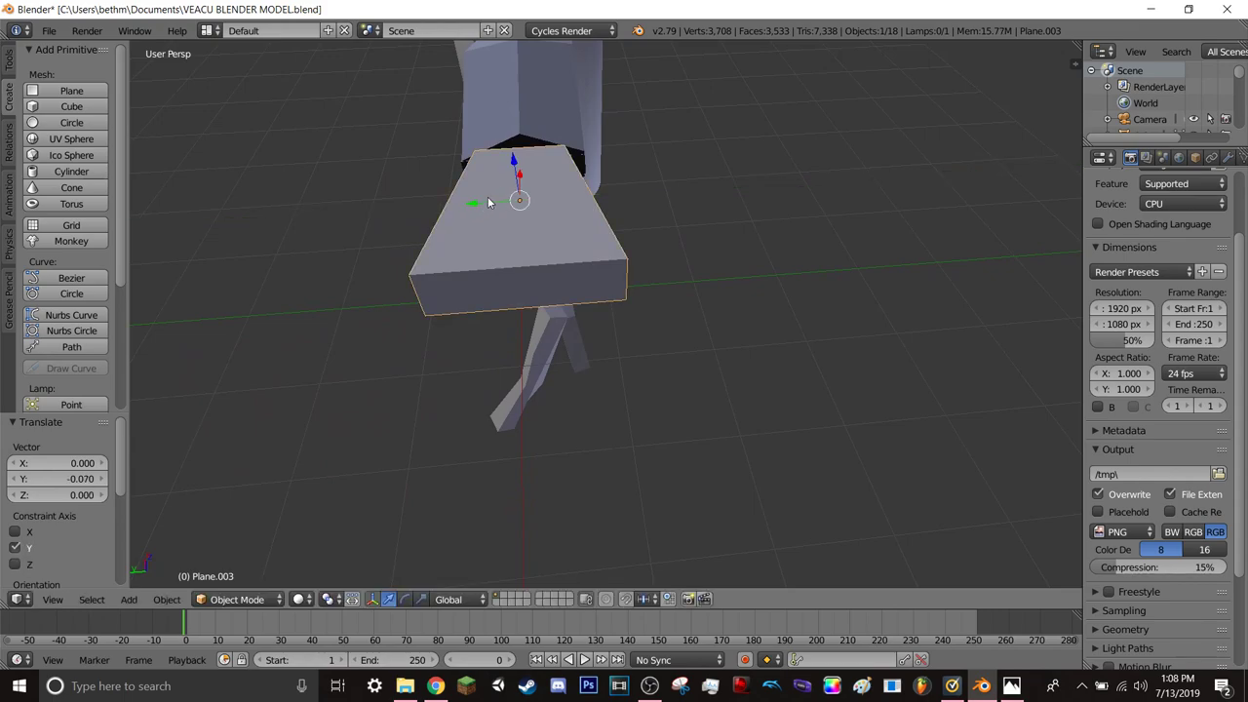
{"action": "mouse_move", "coordinate": [488, 202]}
{"action": "middle_mouse_down"}
{"action": "mouse_move", "coordinate": [730, 144]}
{"action": "mouse_move", "coordinate": [615, 186]}
{"action": "middle_mouse_up"}
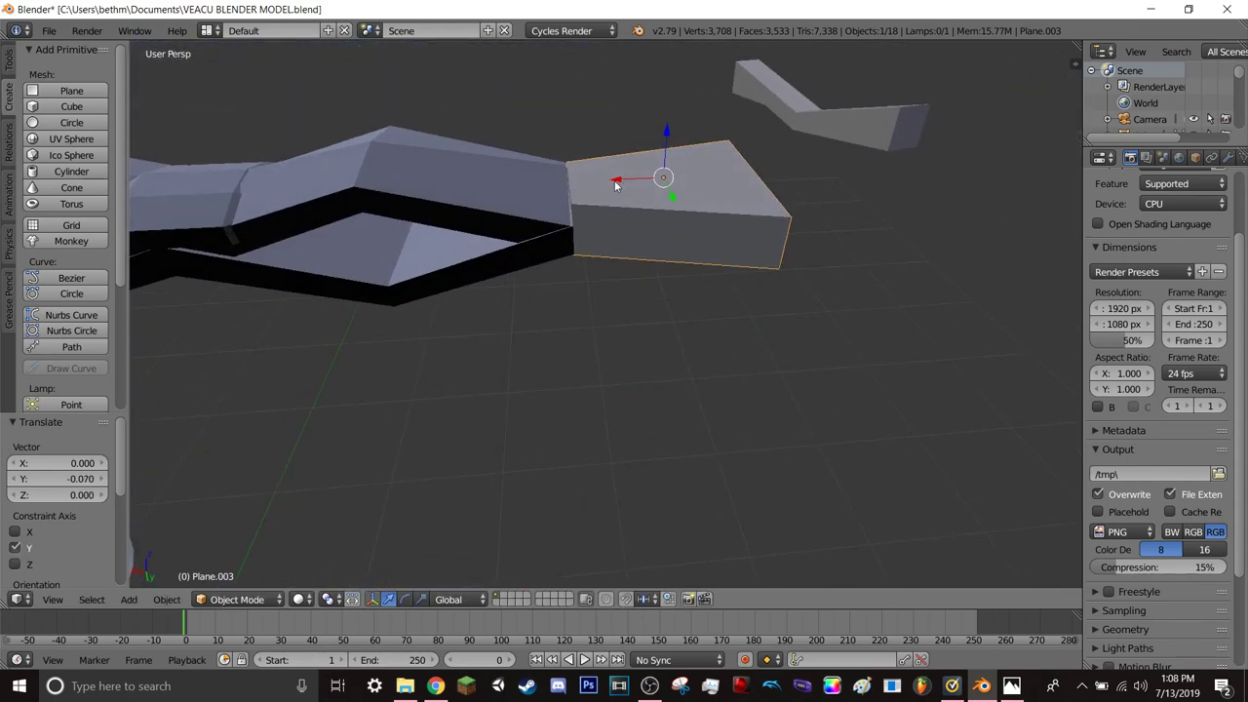
{"action": "mouse_move", "coordinate": [616, 186]}
{"action": "left_mouse_down"}
{"action": "mouse_move", "coordinate": [788, 179]}
{"action": "mouse_move", "coordinate": [681, 198]}
{"action": "left_mouse_up"}
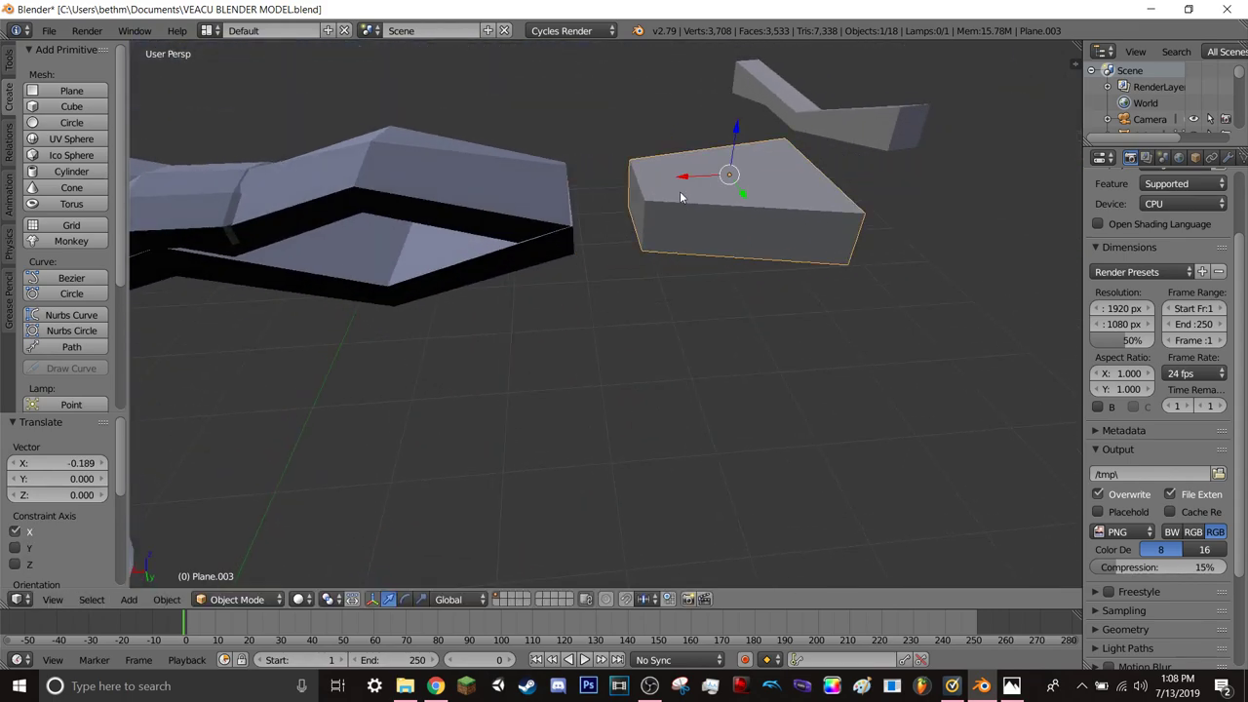
{"action": "left_click", "coordinate": [237, 599]}
- Shrink the block's four-vertex left face to 0.727, then enlarge it by 1.222
{"action": "left_click", "coordinate": [264, 563]}
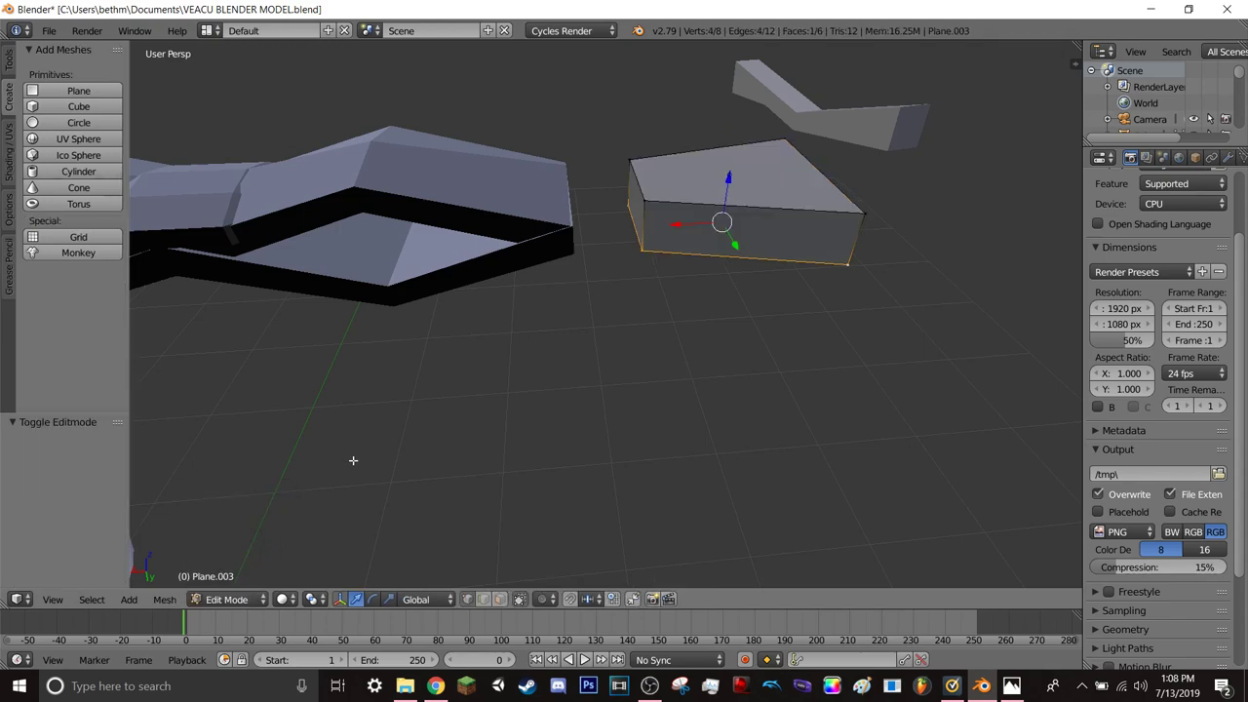
{"action": "right_click", "coordinate": [629, 160]}
{"action": "right_click", "coordinate": [648, 201], "text": "shift"}
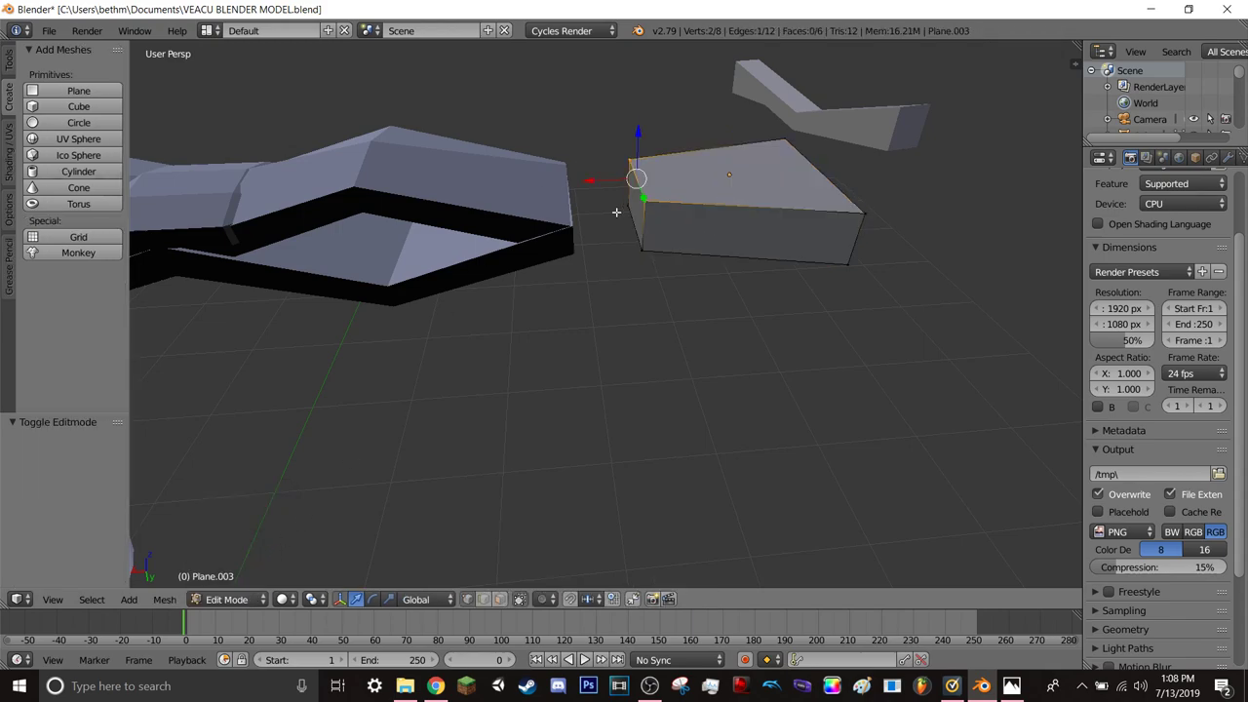
{"action": "right_click", "coordinate": [630, 208], "text": "shift"}
{"action": "right_click", "coordinate": [644, 243], "text": "shift"}
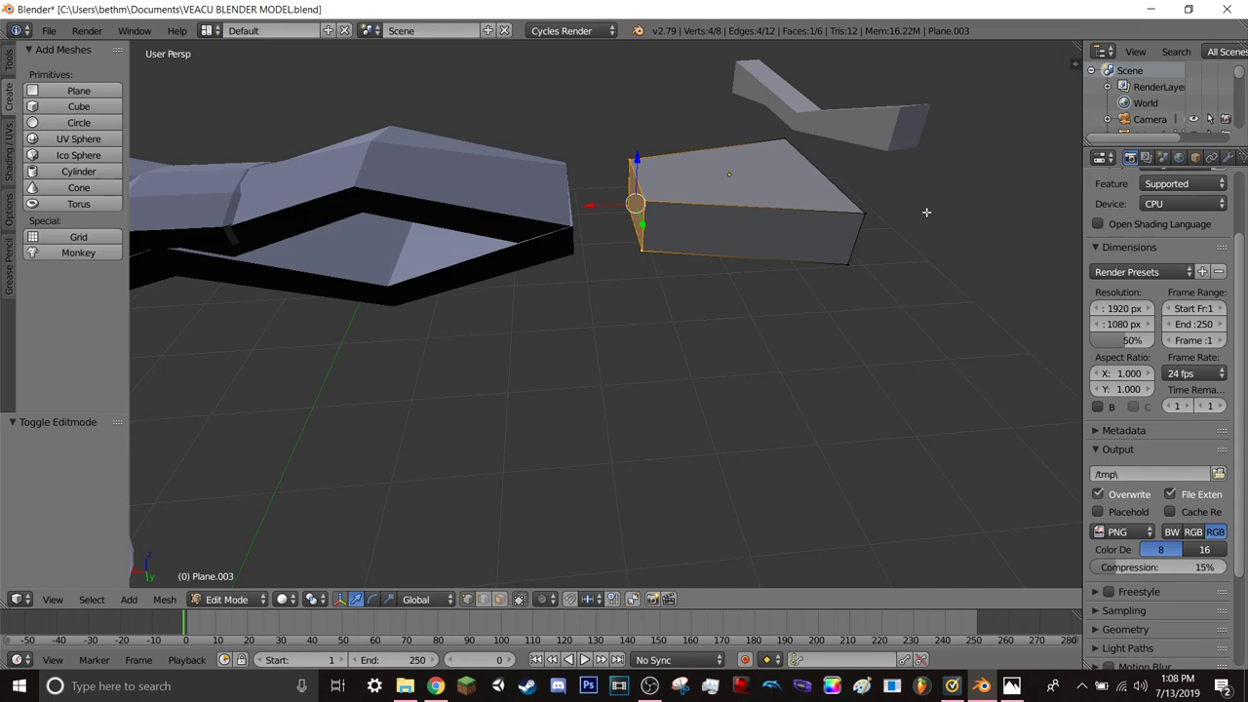
{"action": "key", "text": "s"}
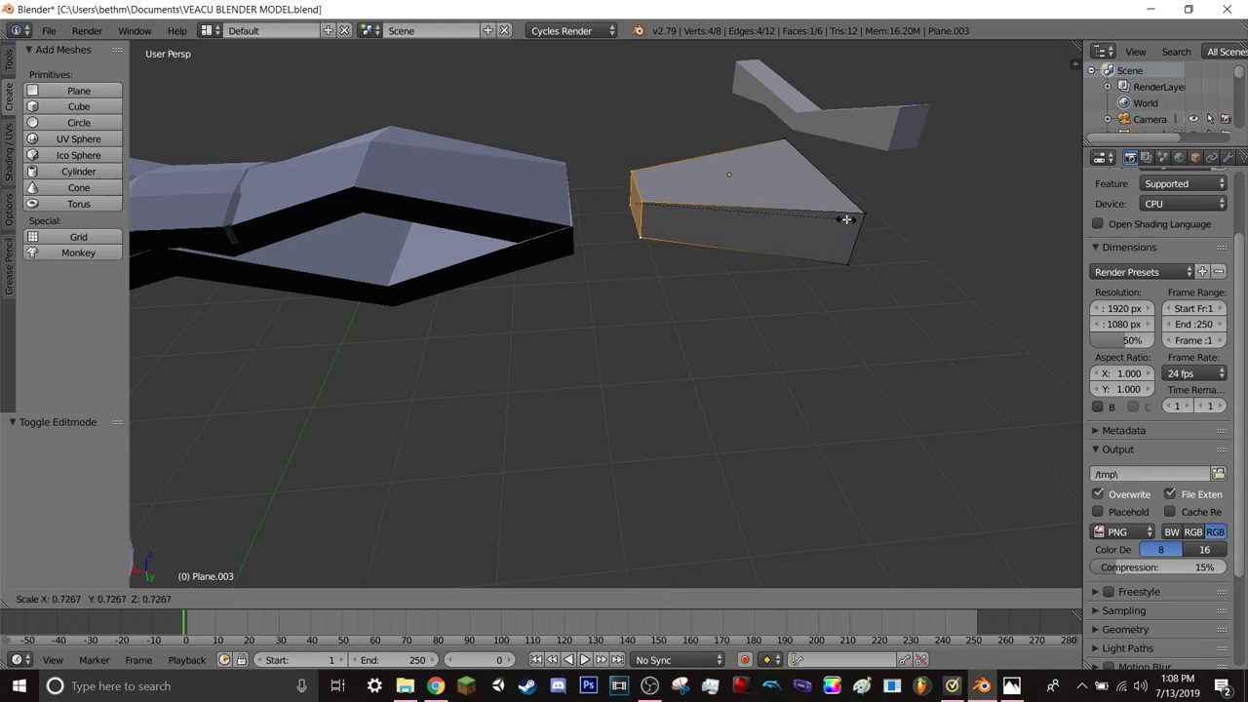
{"action": "left_click", "coordinate": [846, 220]}
{"action": "middle_click_drag", "start_coordinate": [825, 219], "coordinate": [799, 298]}
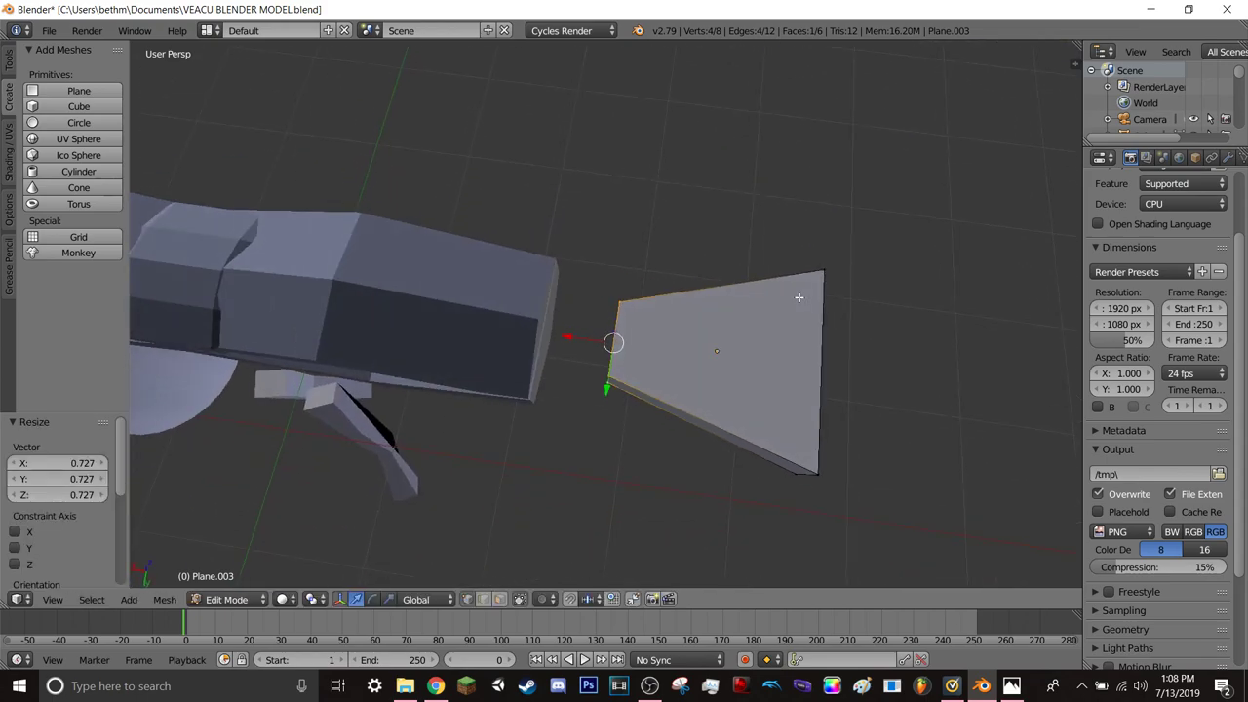
{"action": "key", "text": "a"}
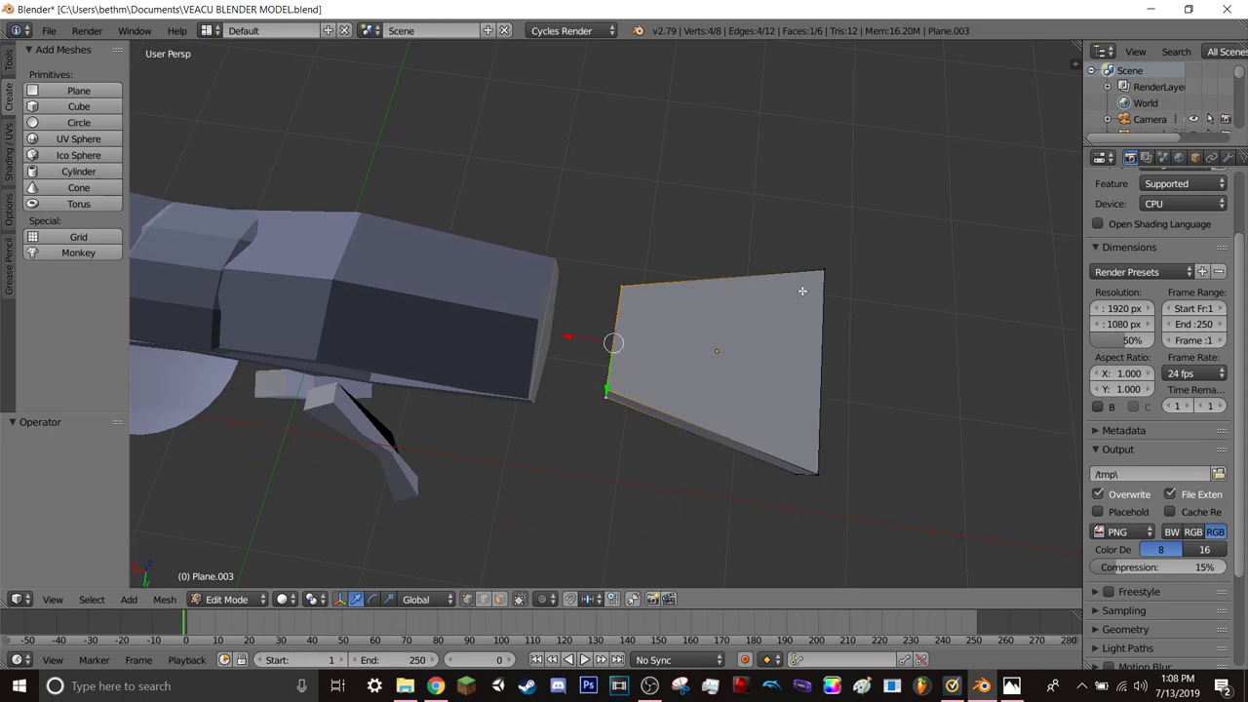
{"action": "key", "text": "a"}
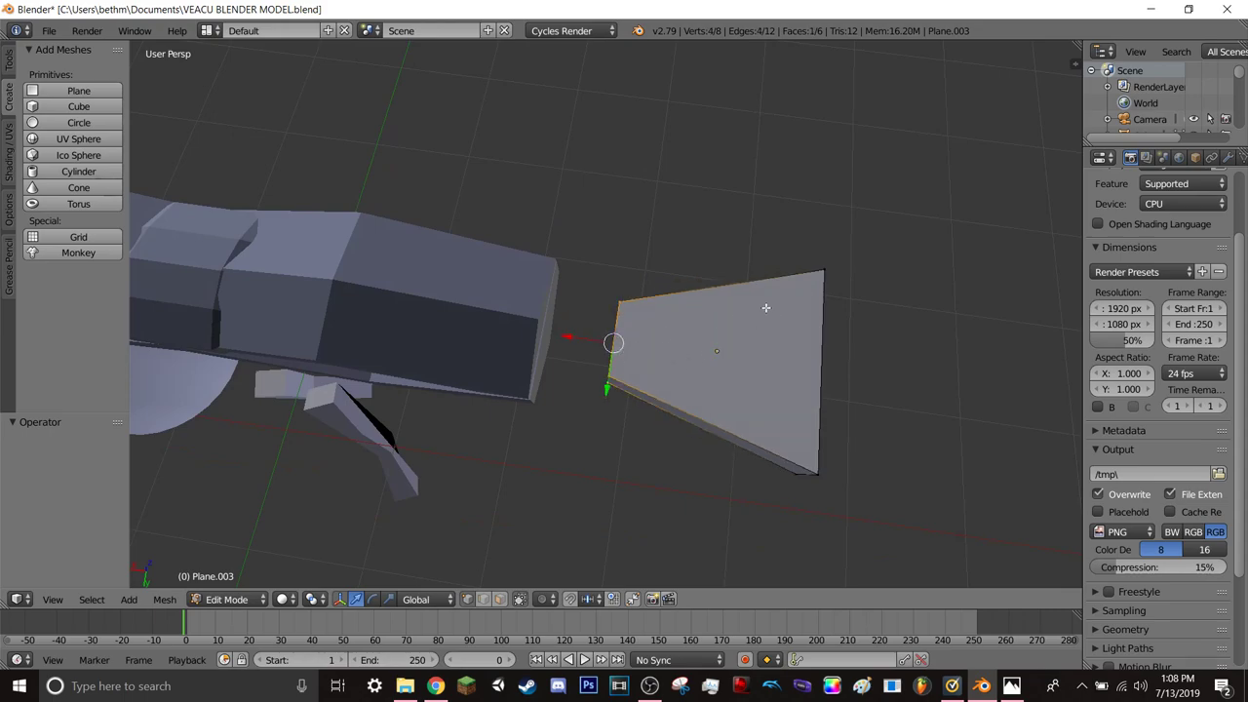
{"action": "key", "text": "s"}
{"action": "left_click", "coordinate": [783, 306]}
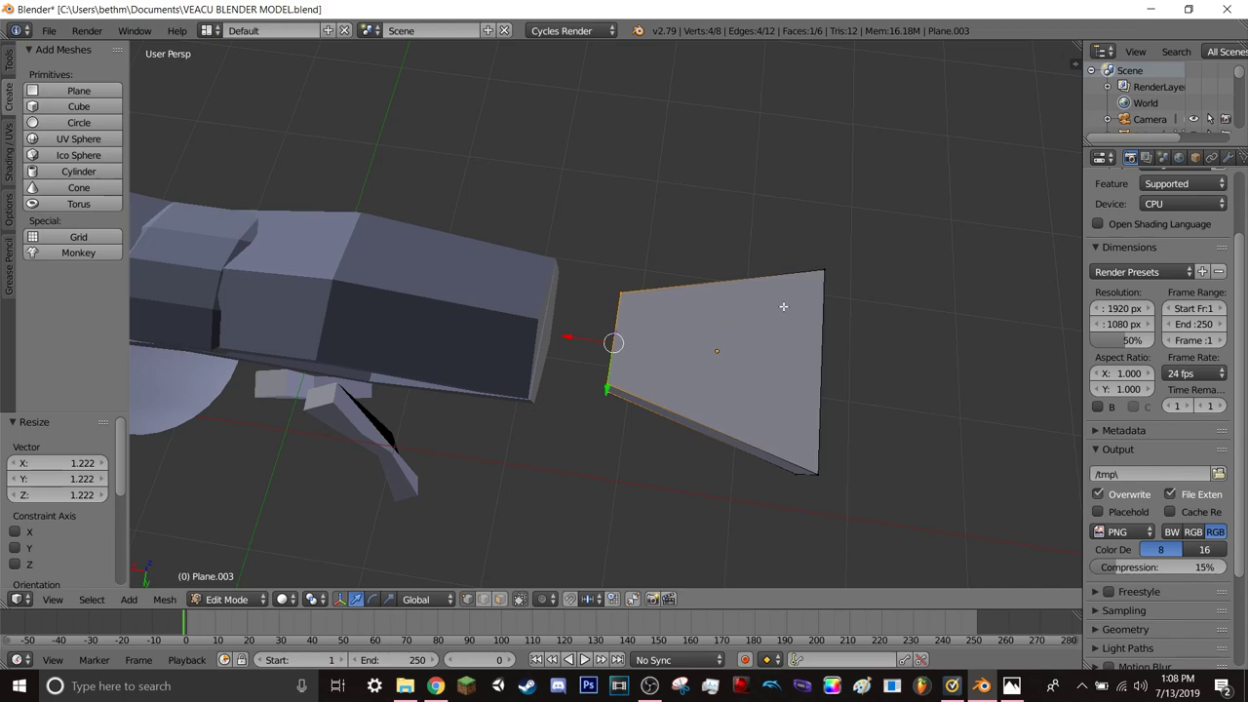
- Back in Object Mode, slide the block 0.1152 along X toward the arm
{"action": "left_click", "coordinate": [246, 599]}
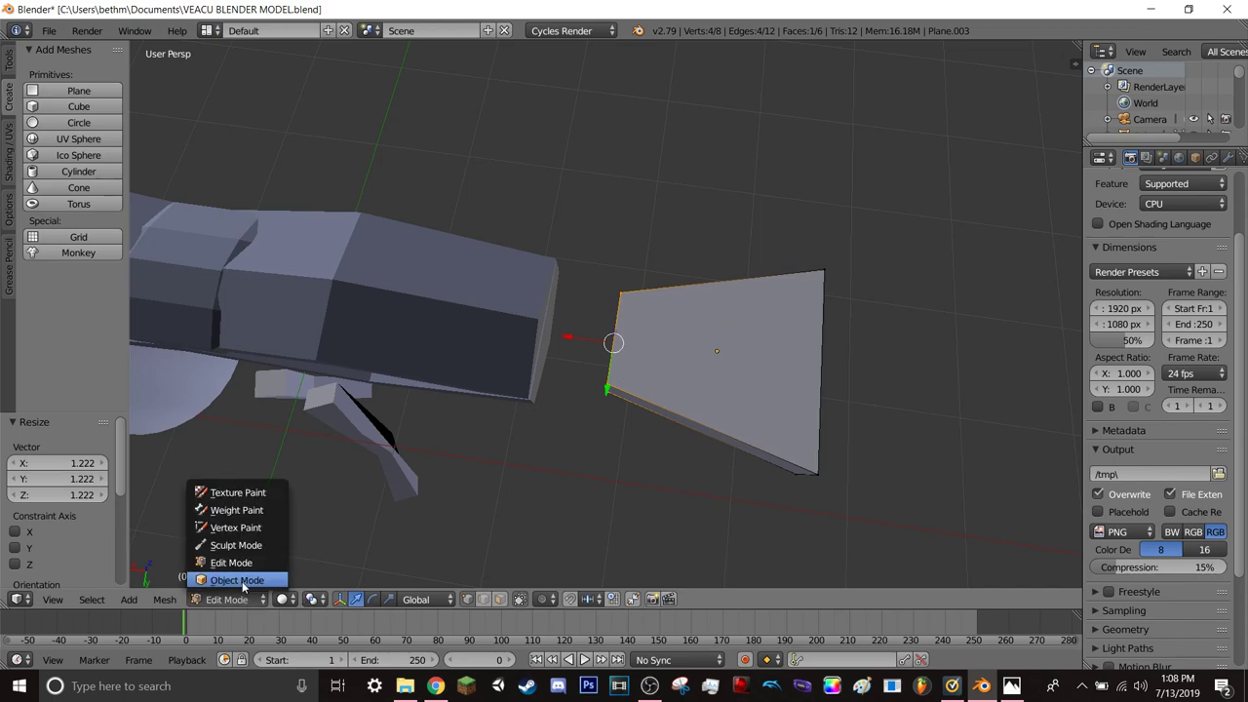
{"action": "left_click", "coordinate": [245, 583]}
{"action": "mouse_move", "coordinate": [678, 349]}
{"action": "left_mouse_down"}
{"action": "mouse_move", "coordinate": [576, 338]}
{"action": "mouse_move", "coordinate": [595, 334]}
{"action": "left_mouse_up"}
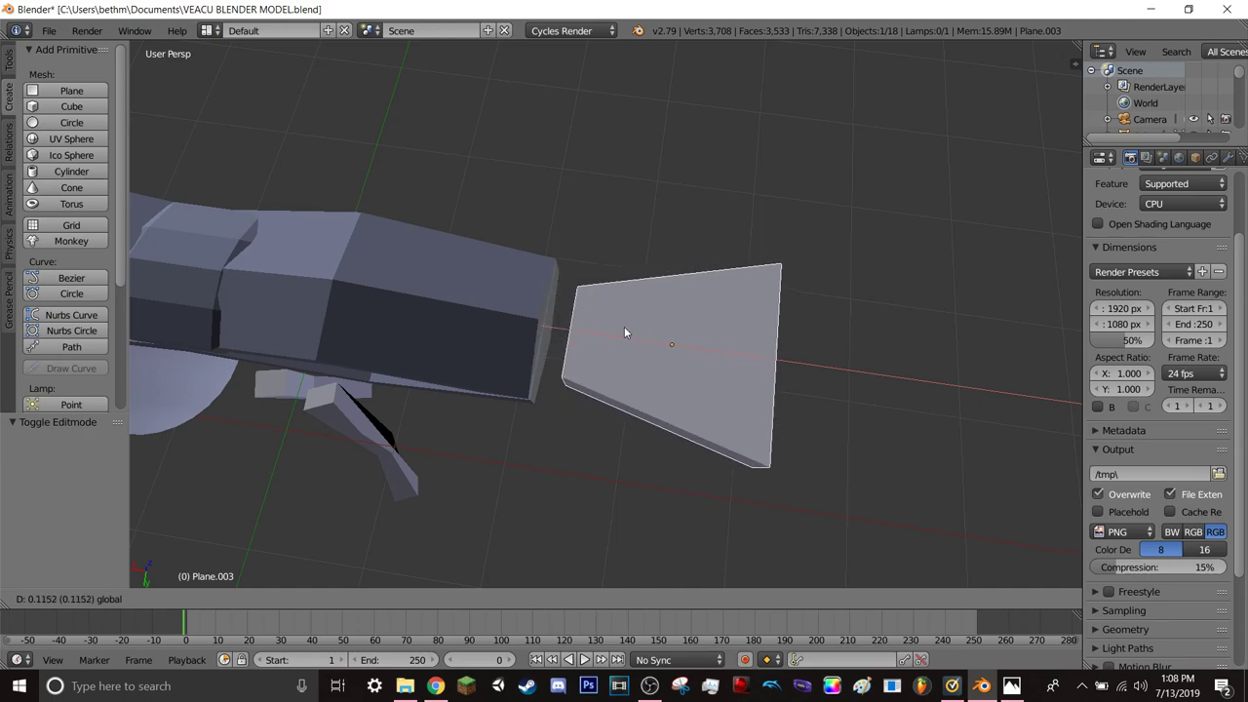
- Confirm the block's X move and browse the Relations, Animation and Physics tool tabs
{"action": "left_click_drag", "start_coordinate": [594, 334], "coordinate": [624, 331]}
{"action": "mouse_move", "coordinate": [571, 368]}
{"action": "middle_mouse_down"}
{"action": "mouse_move", "coordinate": [599, 301]}
{"action": "mouse_move", "coordinate": [577, 294]}
{"action": "middle_mouse_up"}
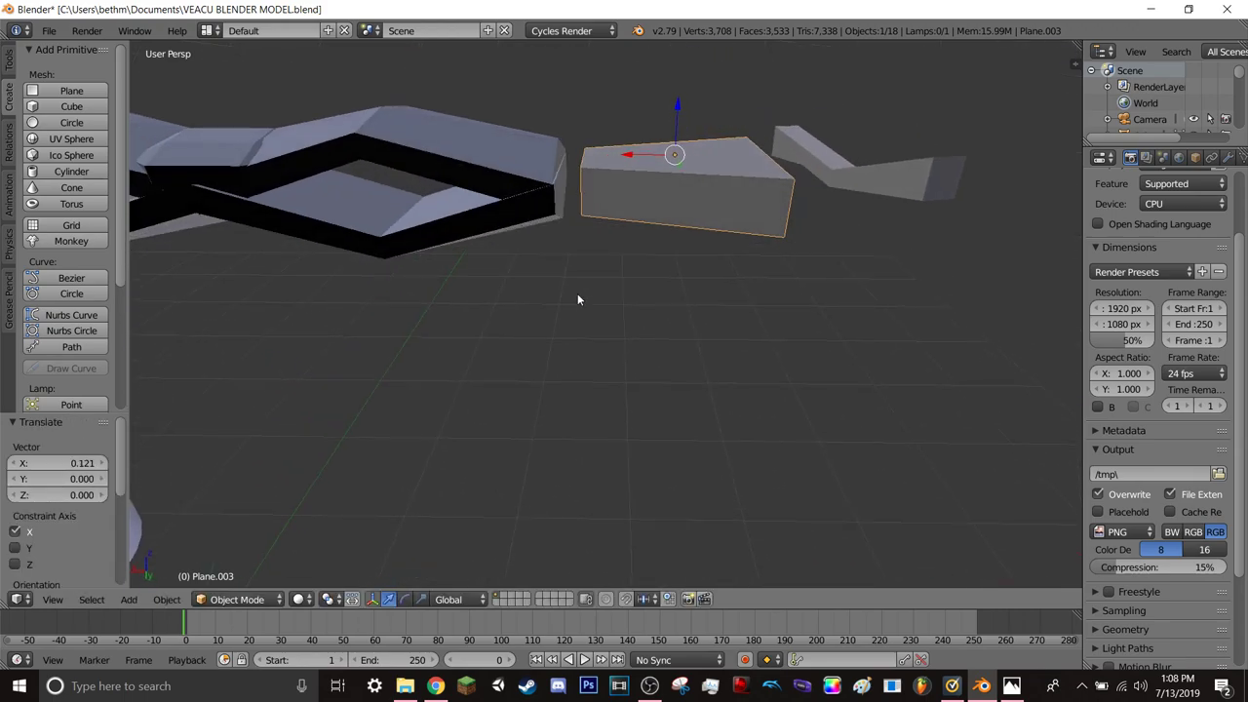
{"action": "middle_click_drag", "start_coordinate": [717, 172], "coordinate": [709, 204]}
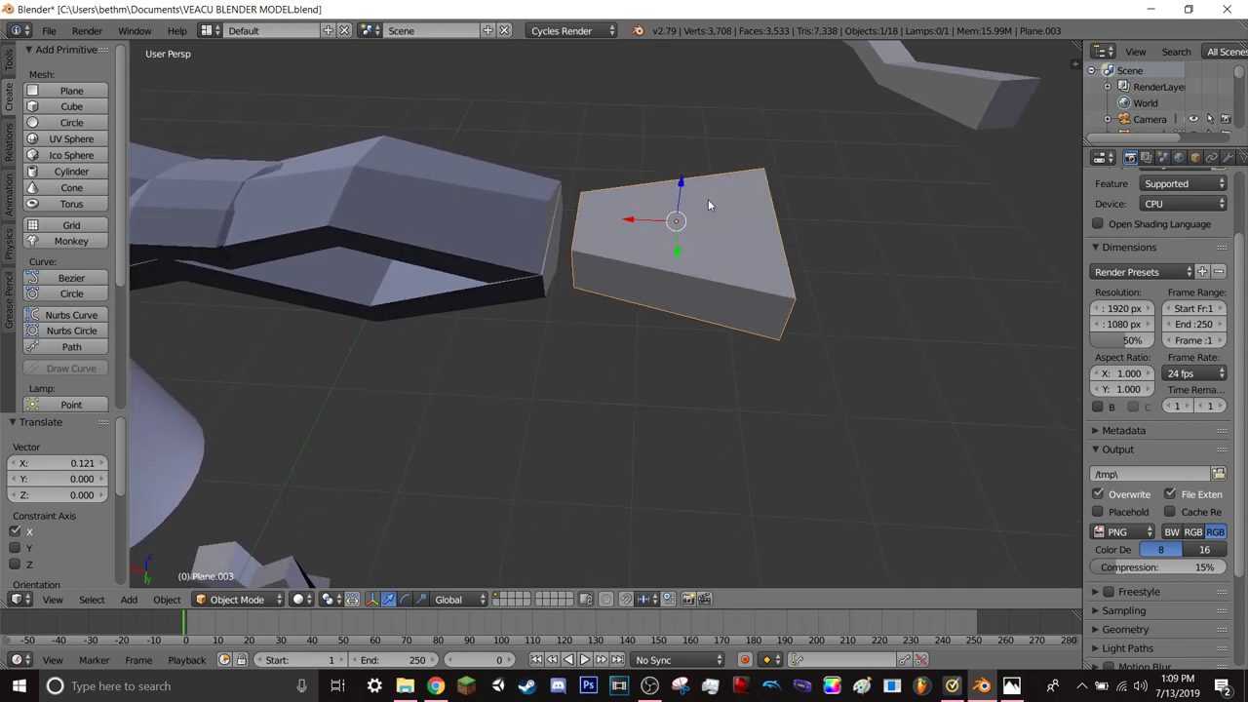
{"action": "left_click", "coordinate": [11, 145]}
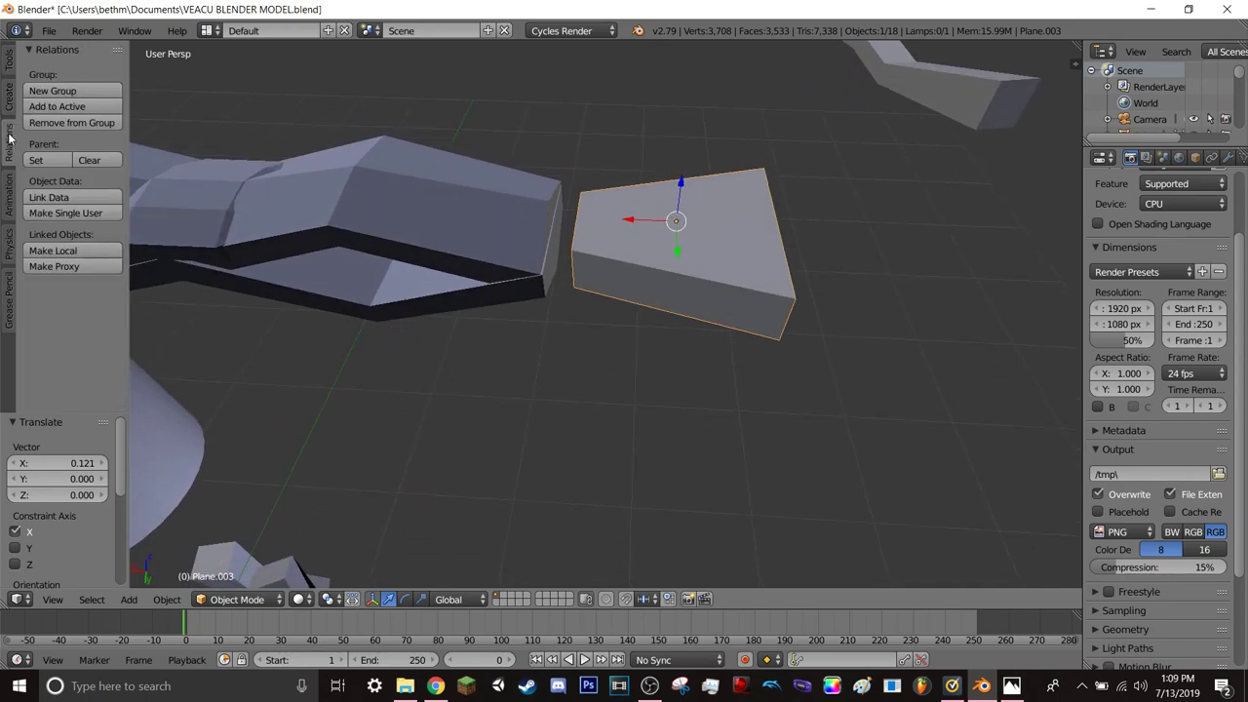
{"action": "left_click", "coordinate": [9, 68]}
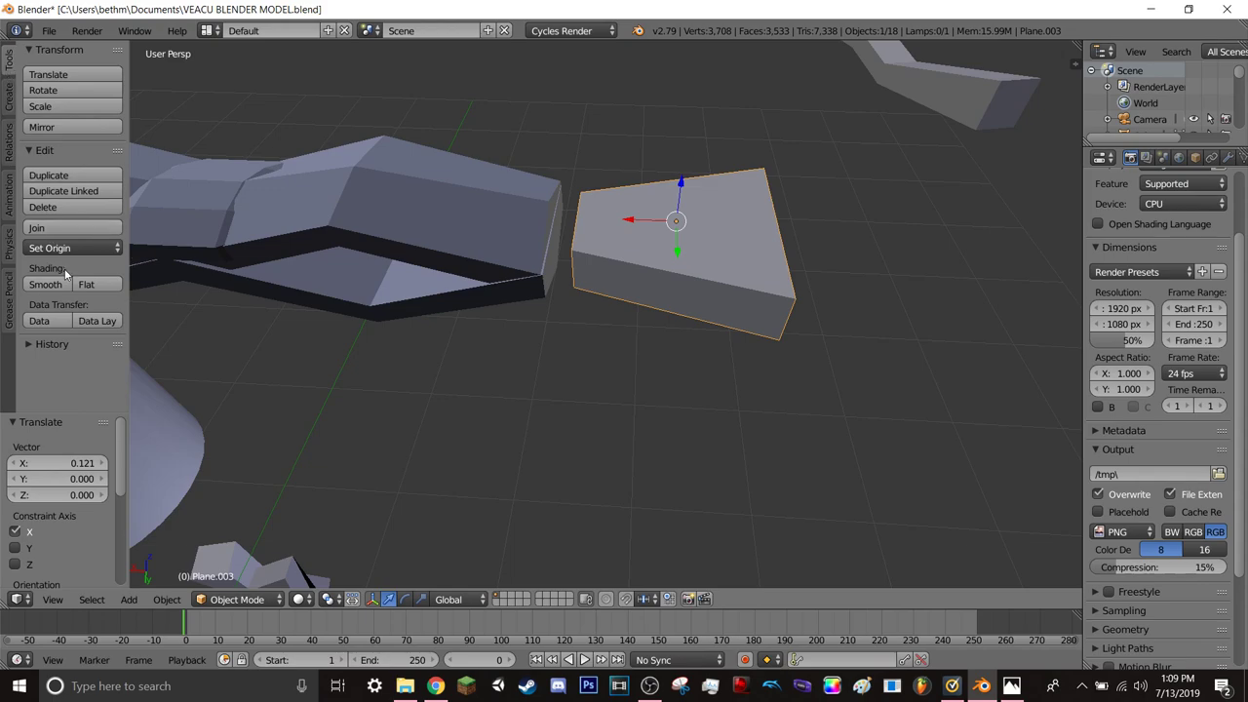
{"action": "left_click", "coordinate": [11, 203]}
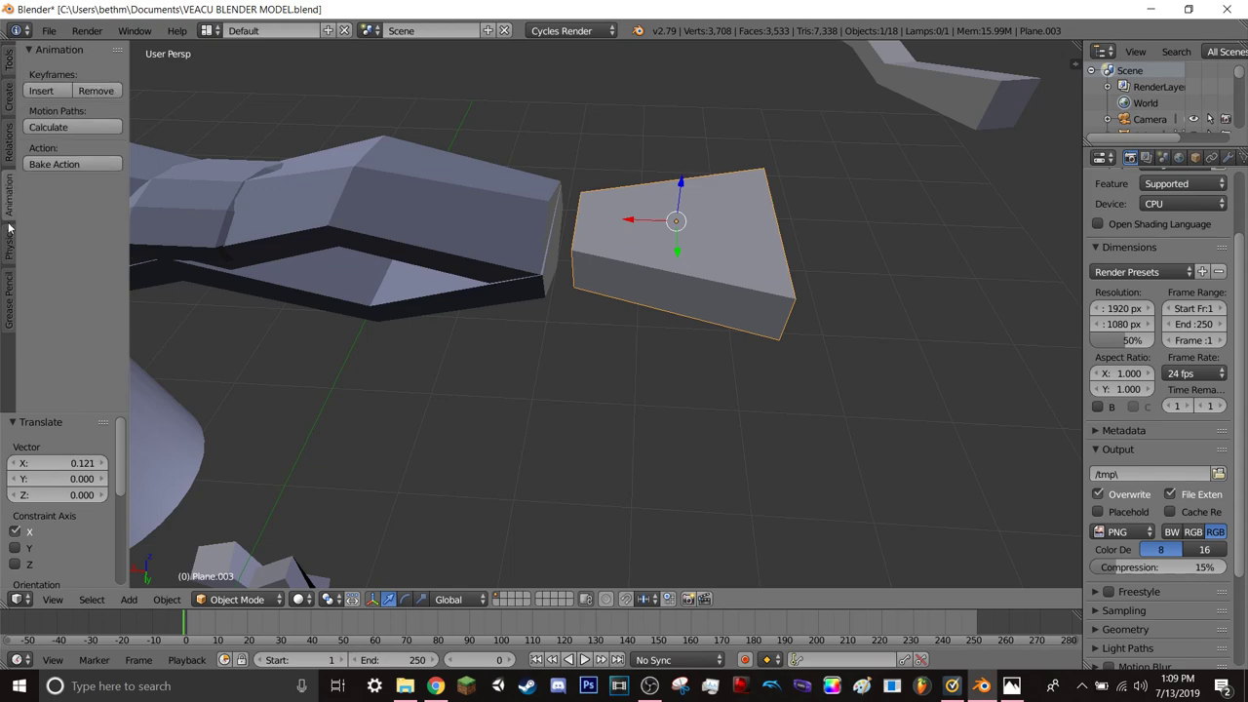
{"action": "left_click", "coordinate": [9, 239]}
{"action": "left_click", "coordinate": [12, 63]}
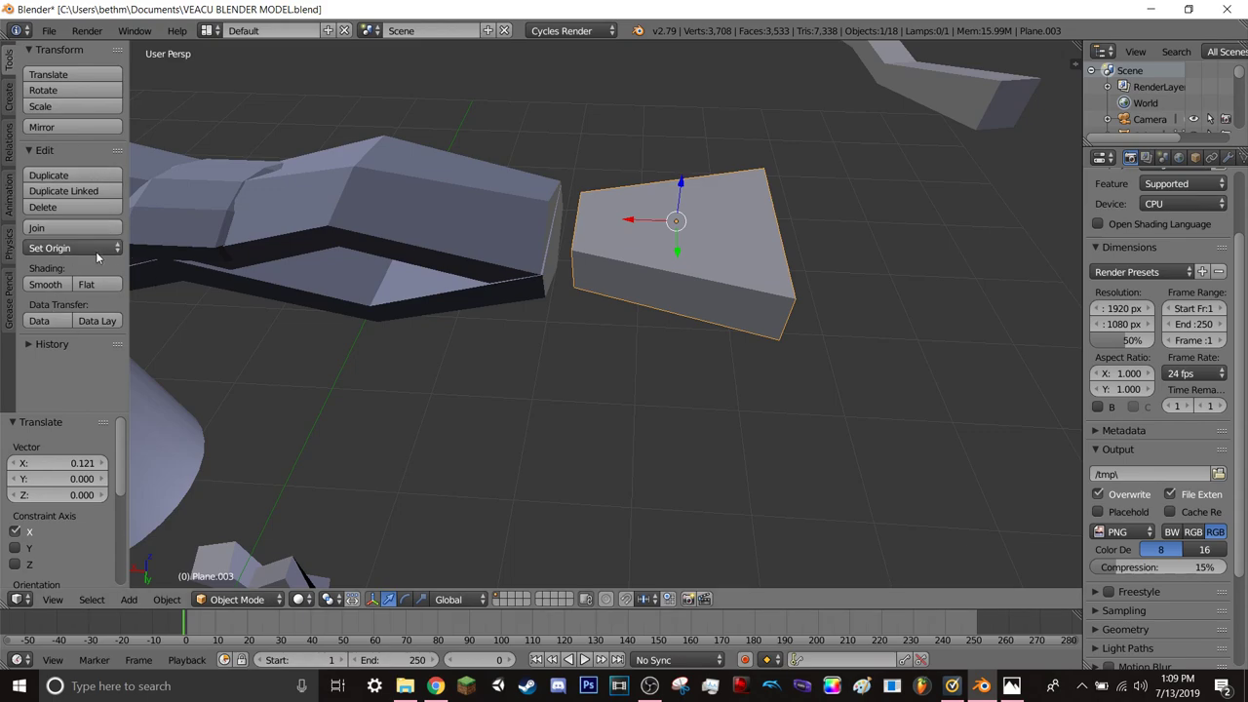
- Try subdividing the block in Edit Mode, undo it, and return to Object Mode
{"action": "left_click", "coordinate": [231, 598]}
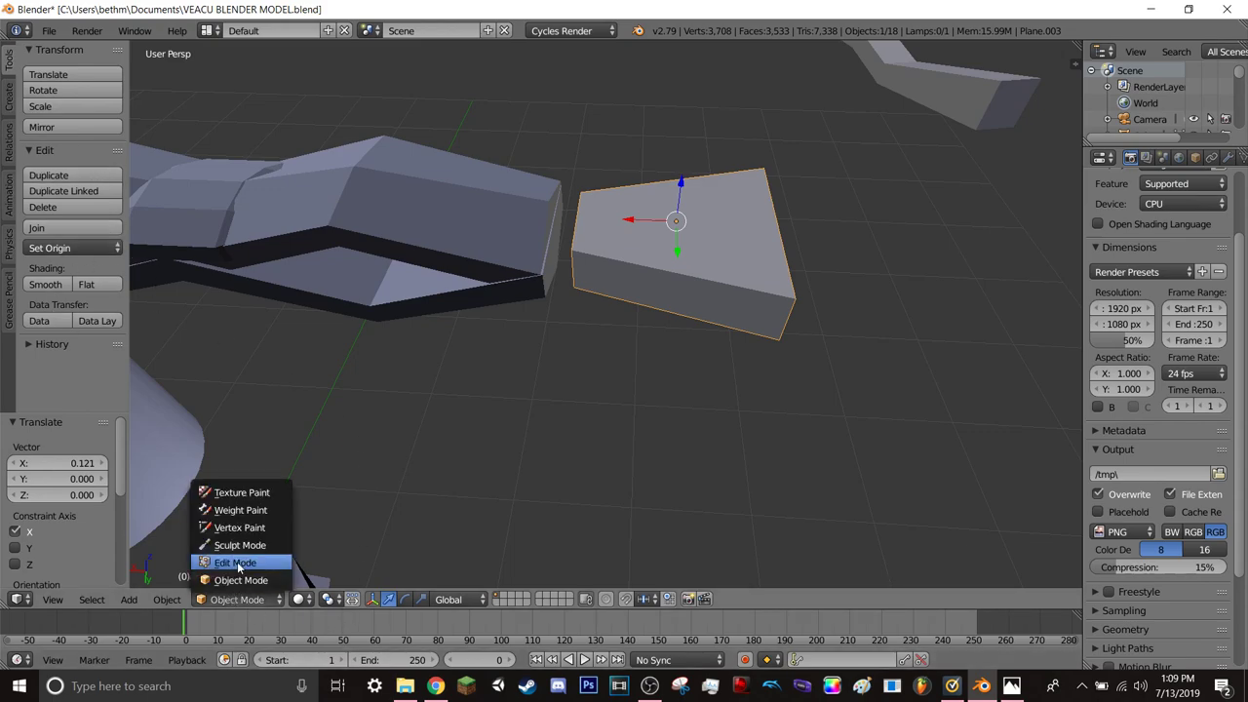
{"action": "left_click", "coordinate": [235, 562]}
{"action": "left_click", "coordinate": [79, 370]}
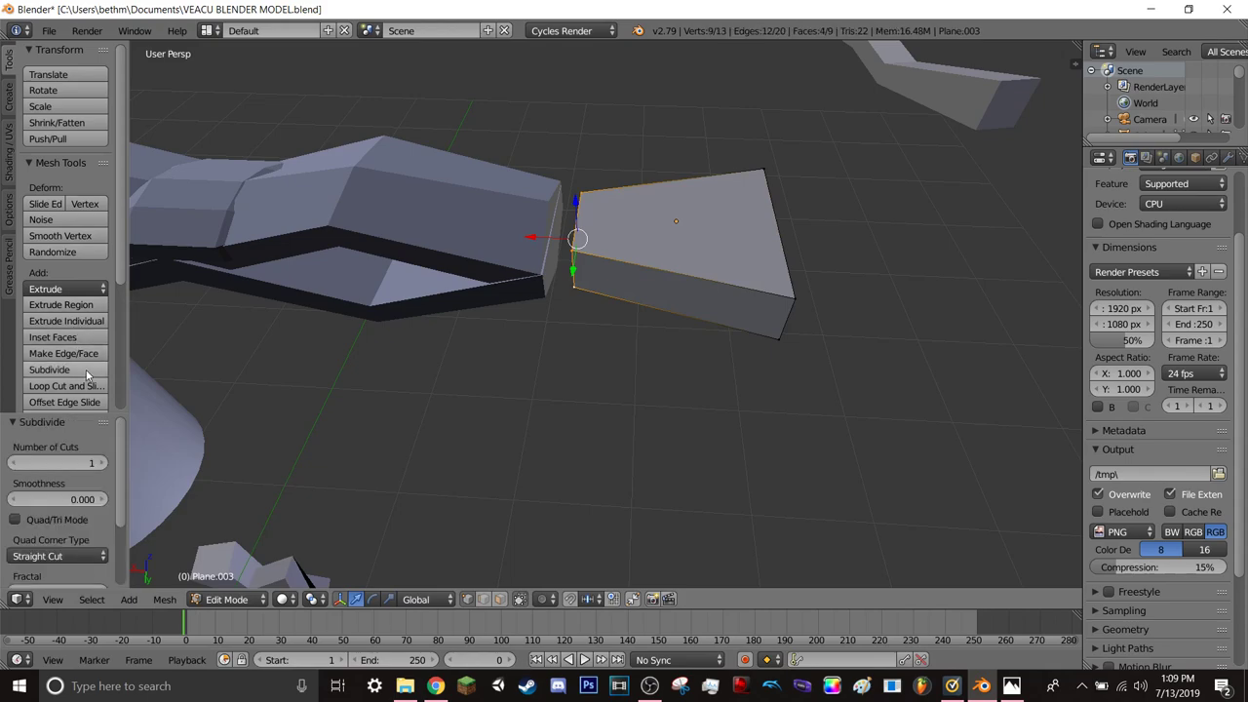
{"action": "mouse_move", "coordinate": [669, 243]}
{"action": "middle_mouse_down"}
{"action": "mouse_move", "coordinate": [719, 228]}
{"action": "mouse_move", "coordinate": [641, 279]}
{"action": "middle_mouse_up"}
{"action": "key", "text": "ctrl+z"}
{"action": "left_click", "coordinate": [234, 599]}
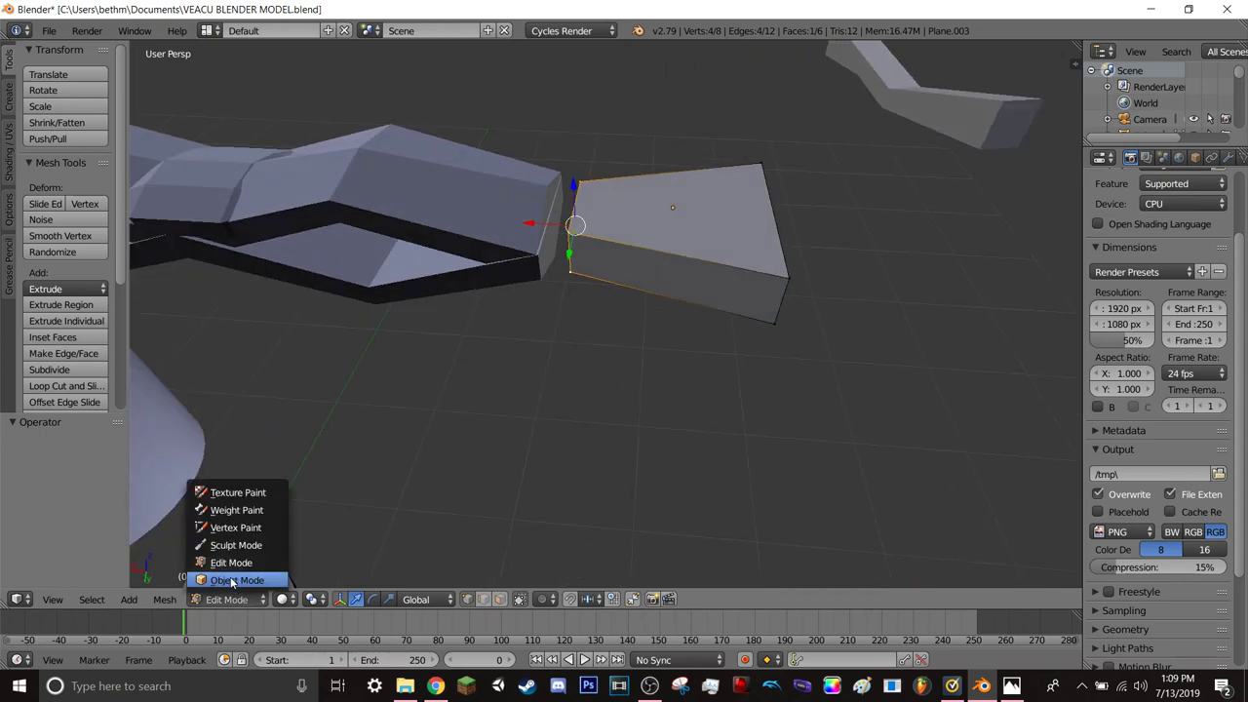
{"action": "left_click", "coordinate": [229, 579]}
- Move the hand block -0.768 along X and inspect it
{"action": "left_click_drag", "start_coordinate": [628, 207], "coordinate": [921, 199]}
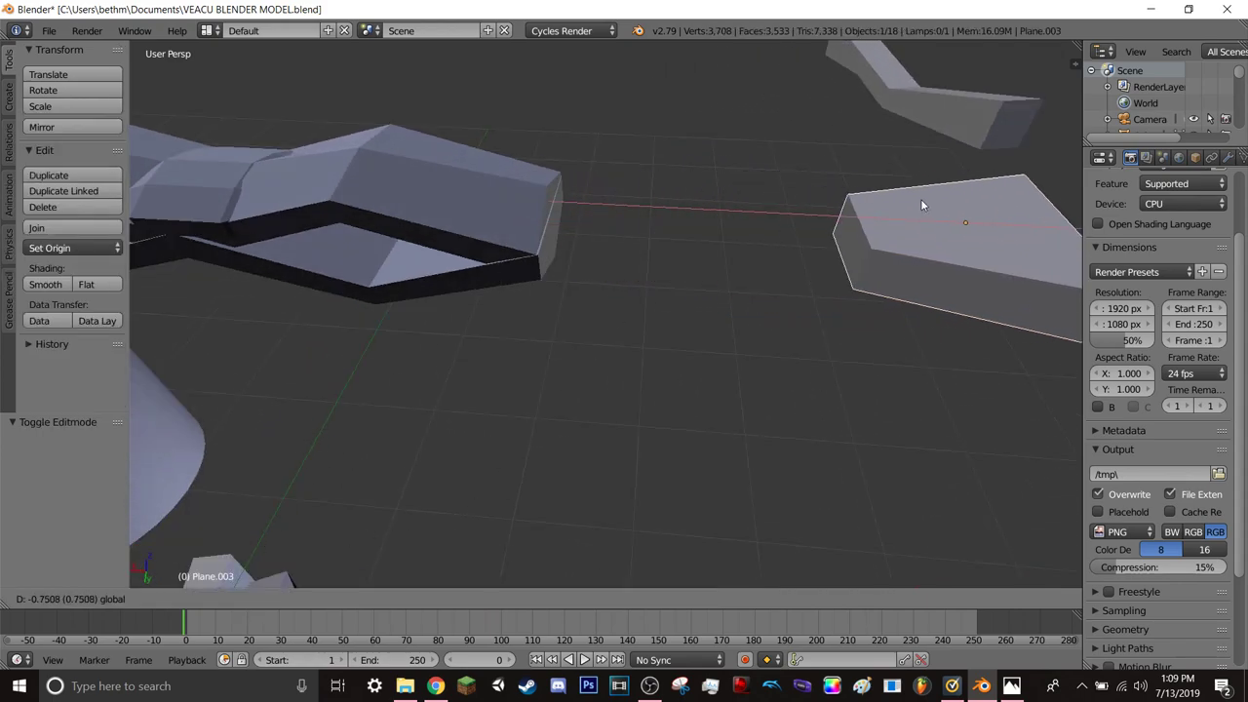
{"action": "middle_click_drag", "start_coordinate": [810, 321], "coordinate": [530, 362]}
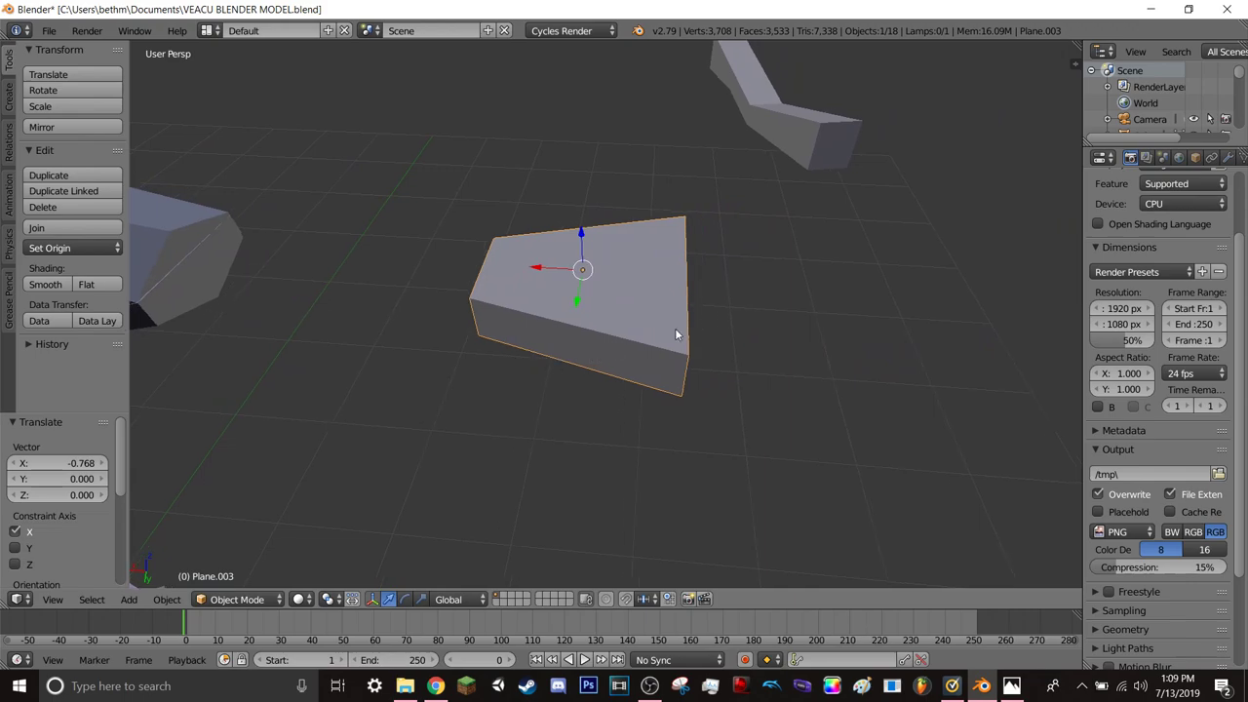
{"action": "scroll", "coordinate": [675, 327], "scroll_direction": "up", "scroll_amount": 2}
{"action": "mouse_move", "coordinate": [612, 351]}
{"action": "middle_mouse_down"}
{"action": "mouse_move", "coordinate": [572, 341]}
{"action": "mouse_move", "coordinate": [509, 394]}
{"action": "middle_mouse_up"}
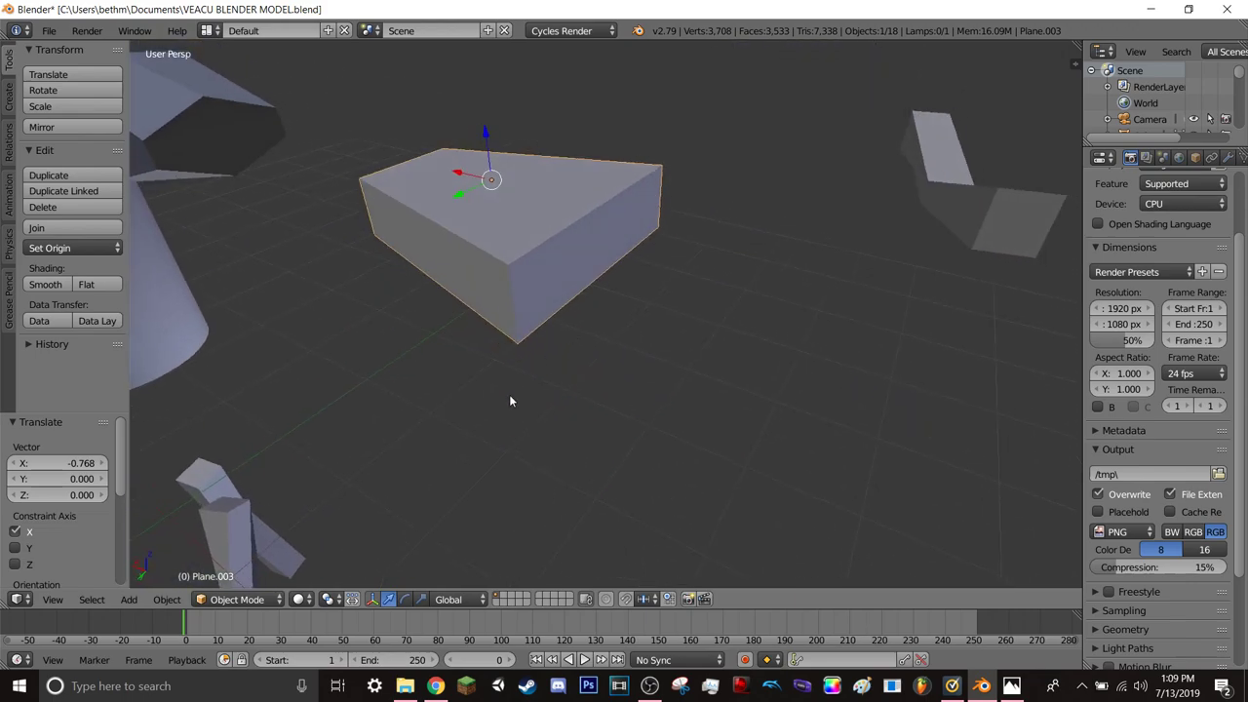
- In Edit Mode, select all the hand block's corner vertices
{"action": "left_click", "coordinate": [239, 599]}
{"action": "left_click", "coordinate": [244, 565]}
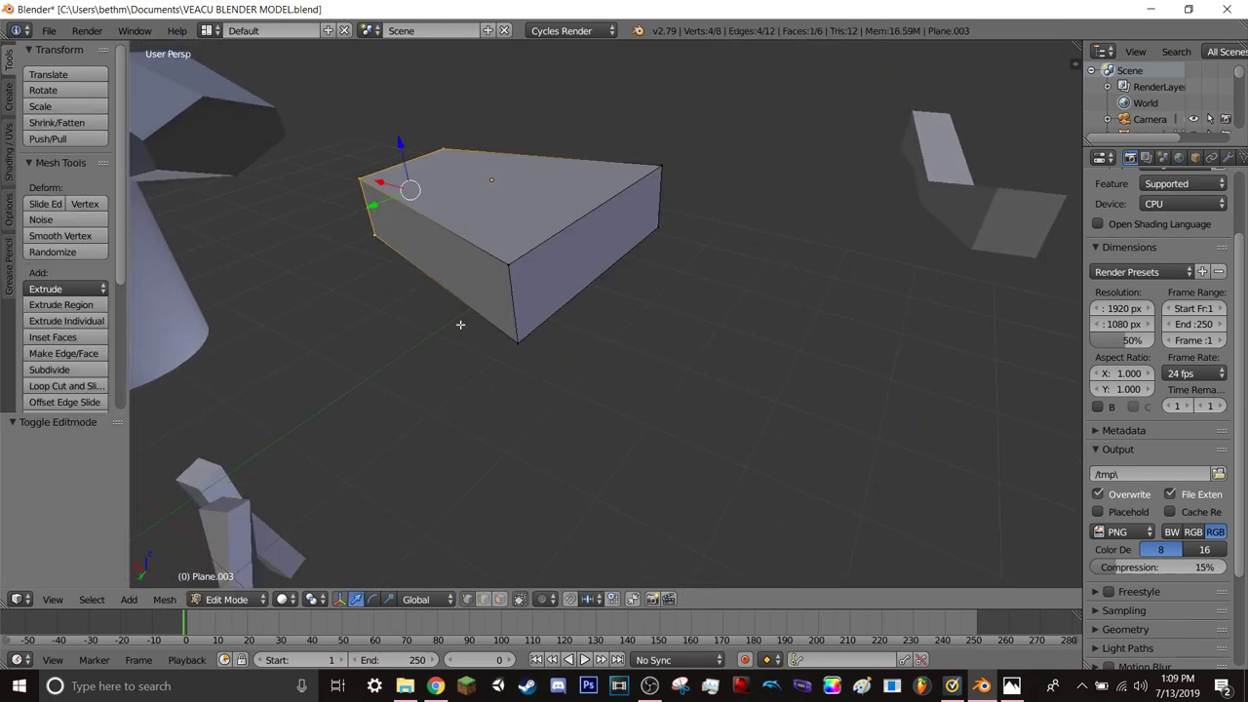
{"action": "right_click", "coordinate": [509, 267], "text": "ctrl"}
{"action": "right_click", "coordinate": [522, 339], "text": "ctrl"}
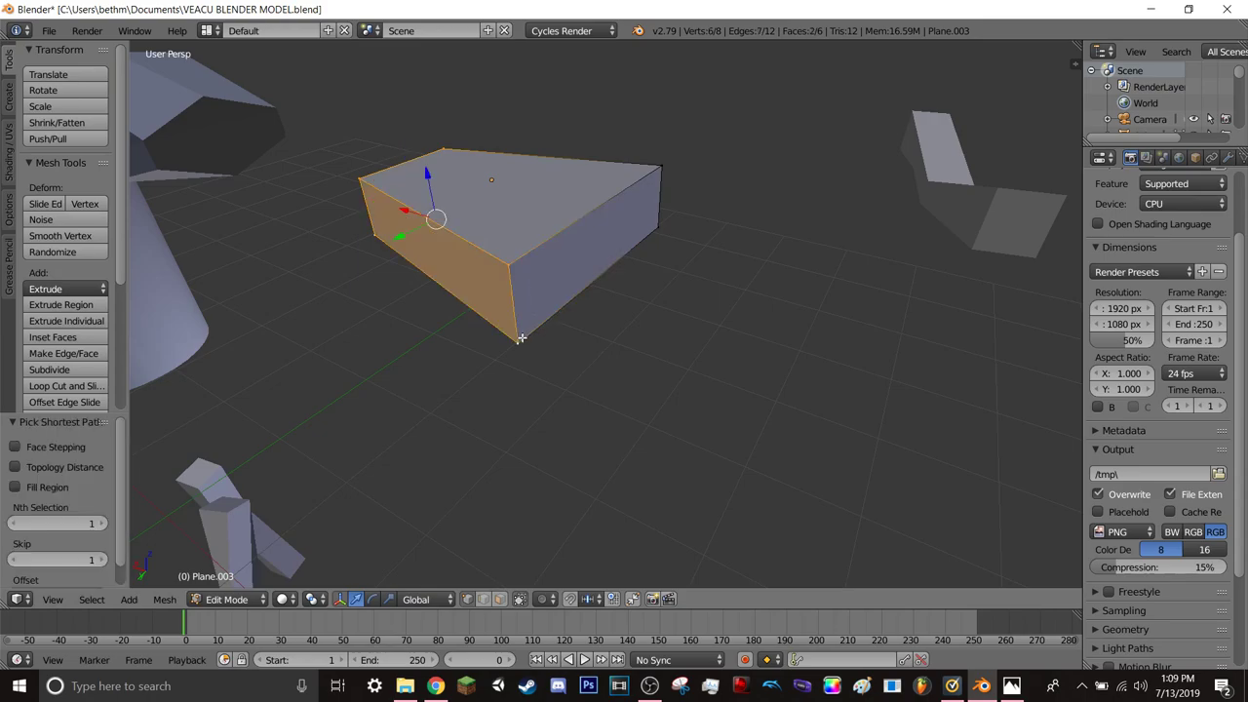
{"action": "right_click", "coordinate": [658, 169], "text": "ctrl"}
{"action": "right_click", "coordinate": [661, 228], "text": "ctrl"}
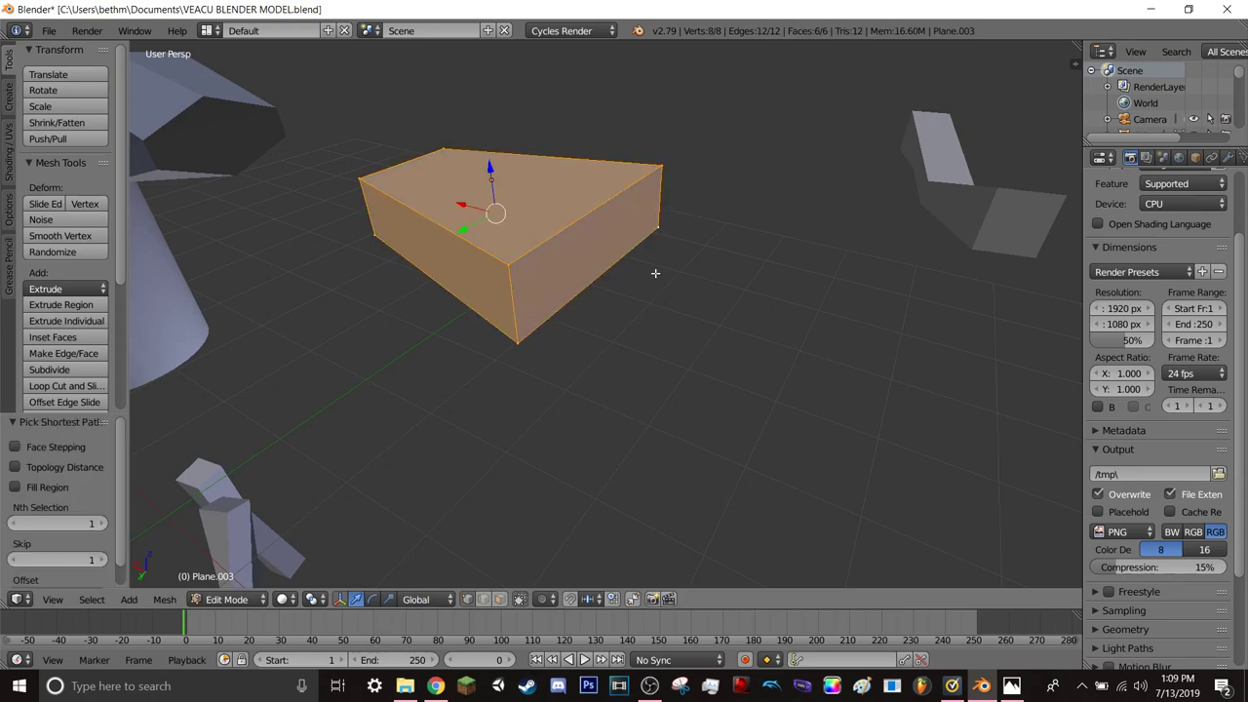
{"action": "mouse_move", "coordinate": [654, 283]}
{"action": "middle_mouse_down"}
{"action": "mouse_move", "coordinate": [751, 339]}
{"action": "mouse_move", "coordinate": [647, 275]}
{"action": "mouse_move", "coordinate": [731, 282]}
{"action": "mouse_move", "coordinate": [574, 270]}
{"action": "mouse_move", "coordinate": [600, 223]}
{"action": "mouse_move", "coordinate": [484, 491]}
{"action": "middle_mouse_up"}
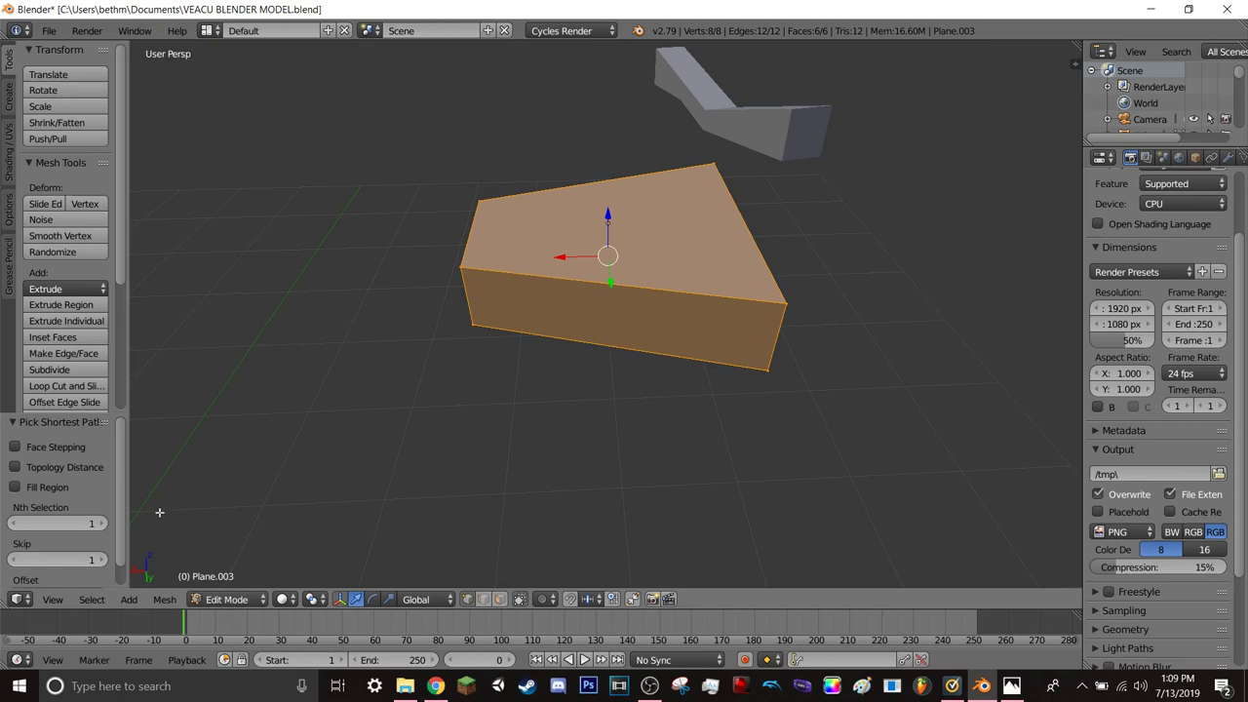
- Subdivide the block twice into a 96-face, 98-vertex grid
{"action": "left_click", "coordinate": [70, 371]}
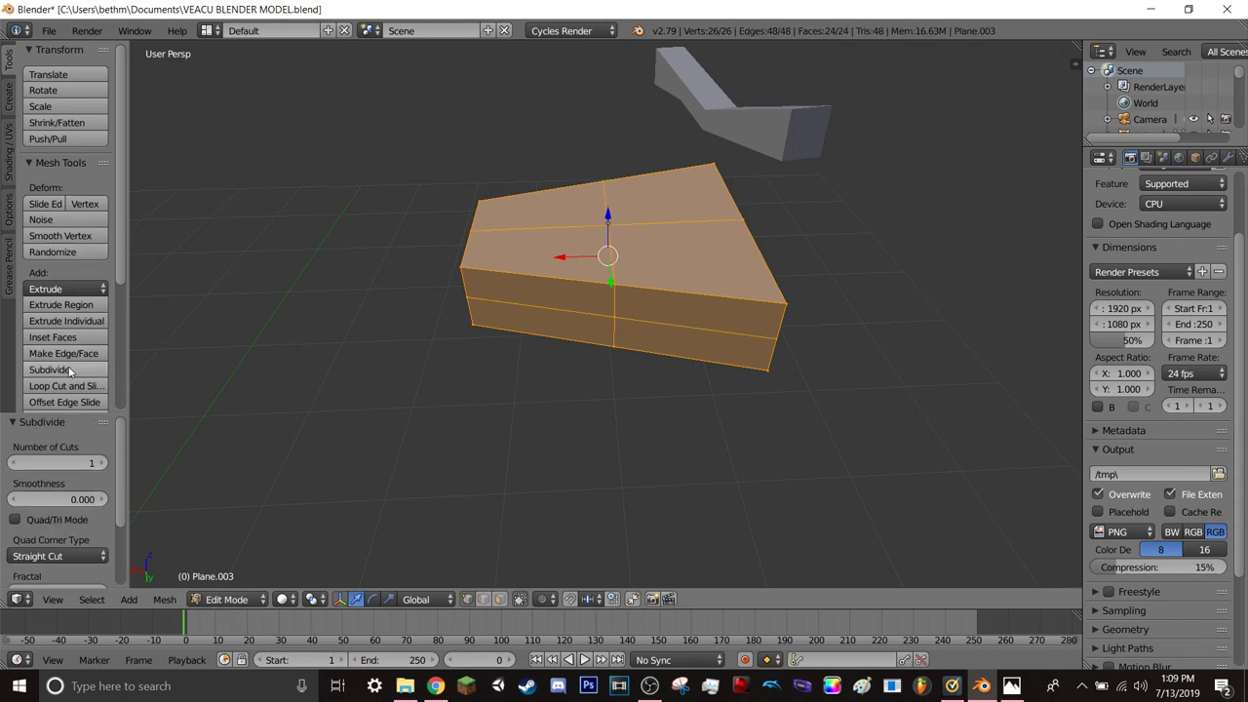
{"action": "left_click", "coordinate": [70, 371]}
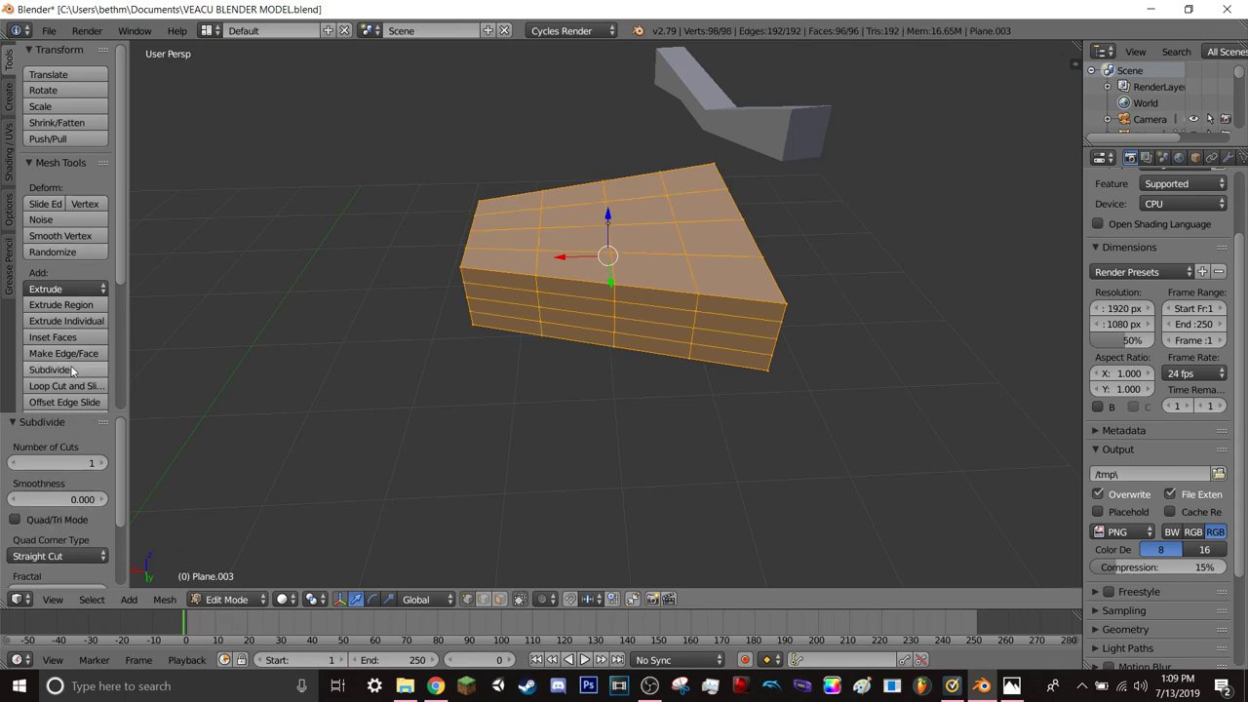
{"action": "right_click", "coordinate": [464, 265]}
{"action": "middle_click_drag", "start_coordinate": [522, 264], "coordinate": [606, 252]}
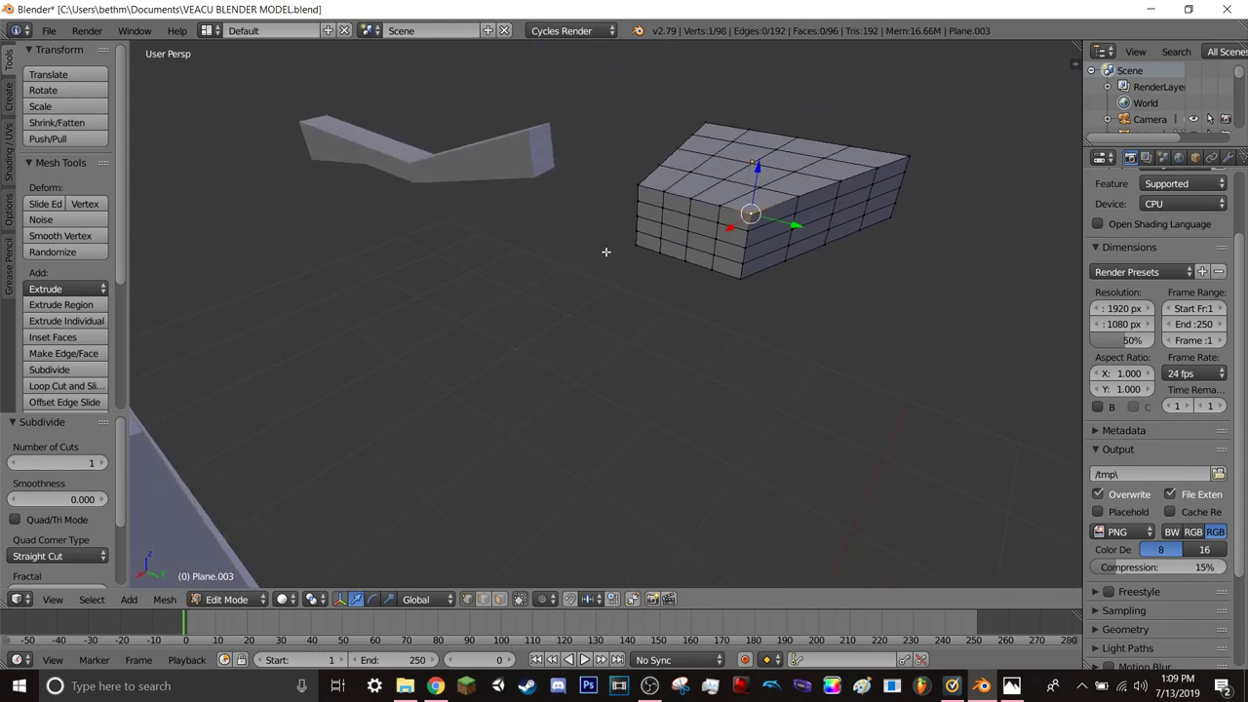
- Select the four top corner vertices and try moving them, undoing each attempt
{"action": "key", "text": "ctrl+z"}
{"action": "key", "text": "ctrl+z"}
{"action": "key", "text": "ctrl+shift+z"}
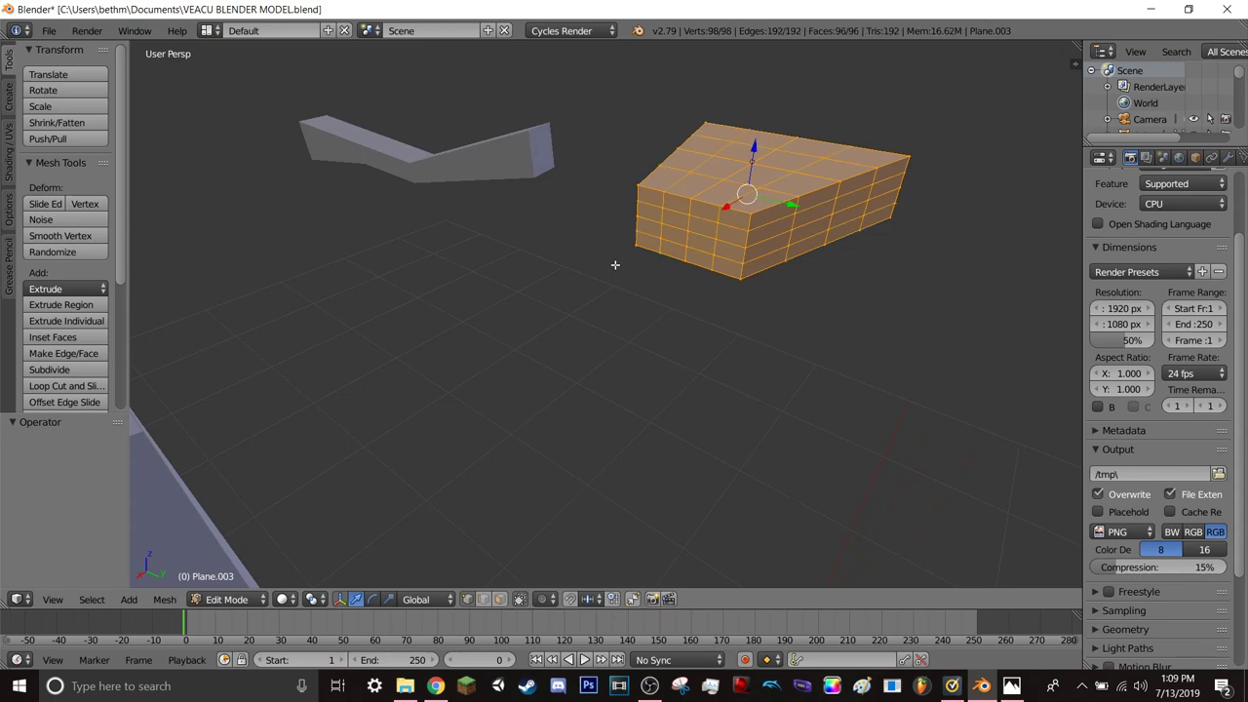
{"action": "middle_click_drag", "start_coordinate": [746, 280], "coordinate": [678, 309]}
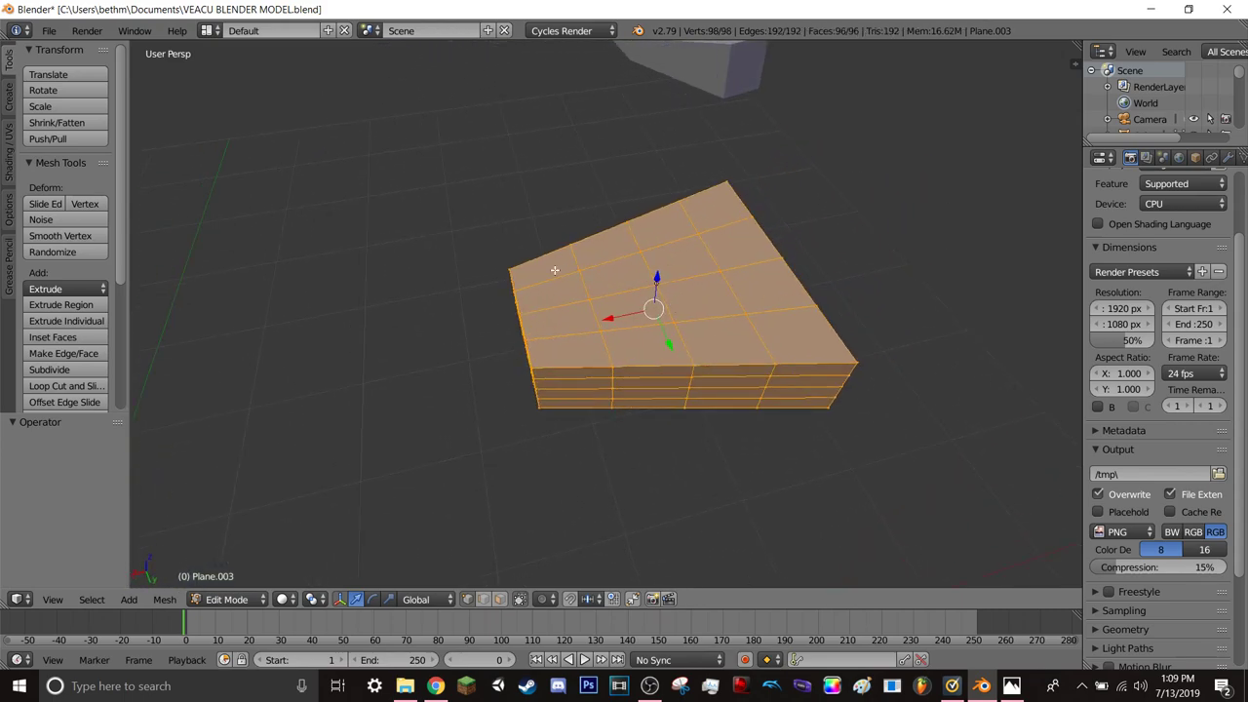
{"action": "right_click", "coordinate": [507, 266]}
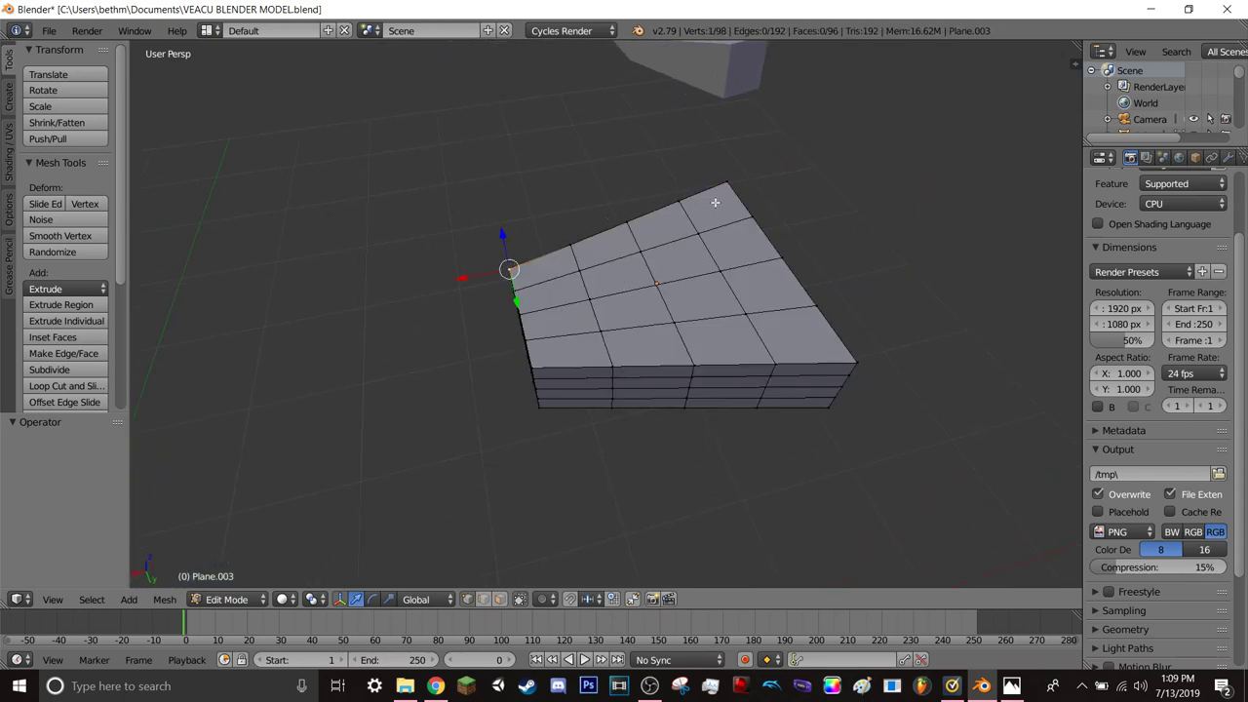
{"action": "right_click", "coordinate": [726, 183], "text": "shift"}
{"action": "right_click", "coordinate": [850, 361], "text": "shift"}
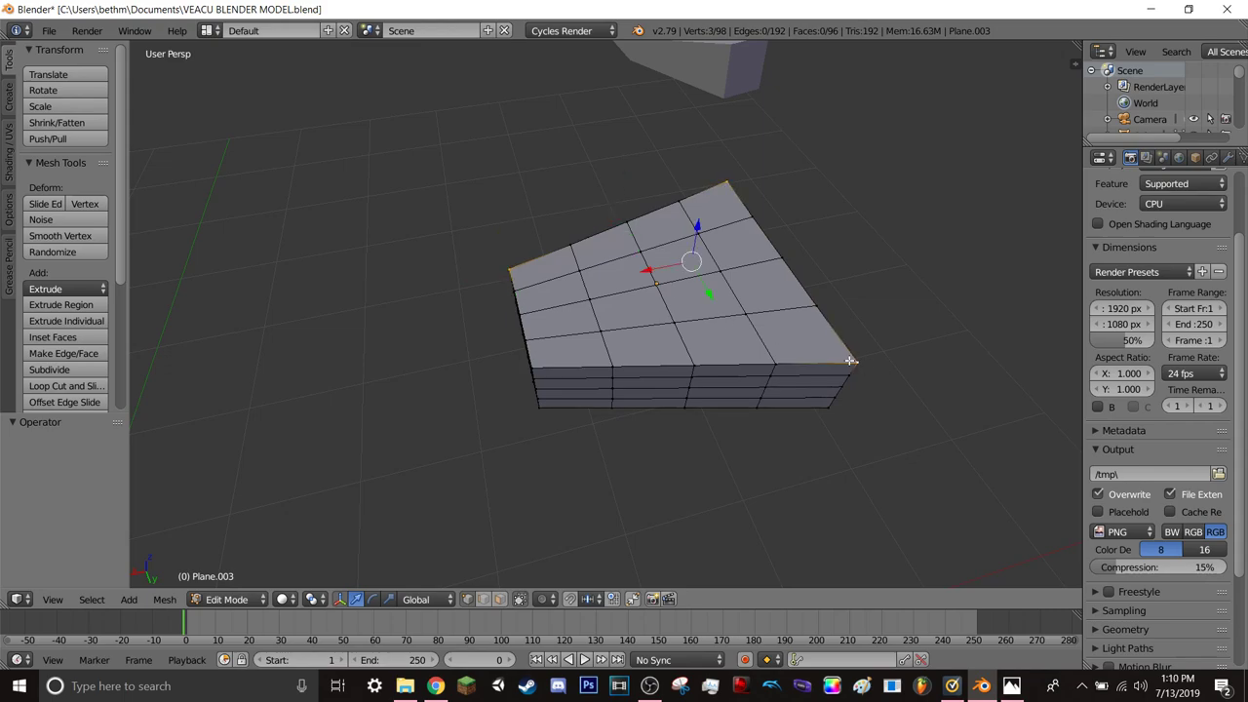
{"action": "right_click", "coordinate": [536, 368], "text": "shift"}
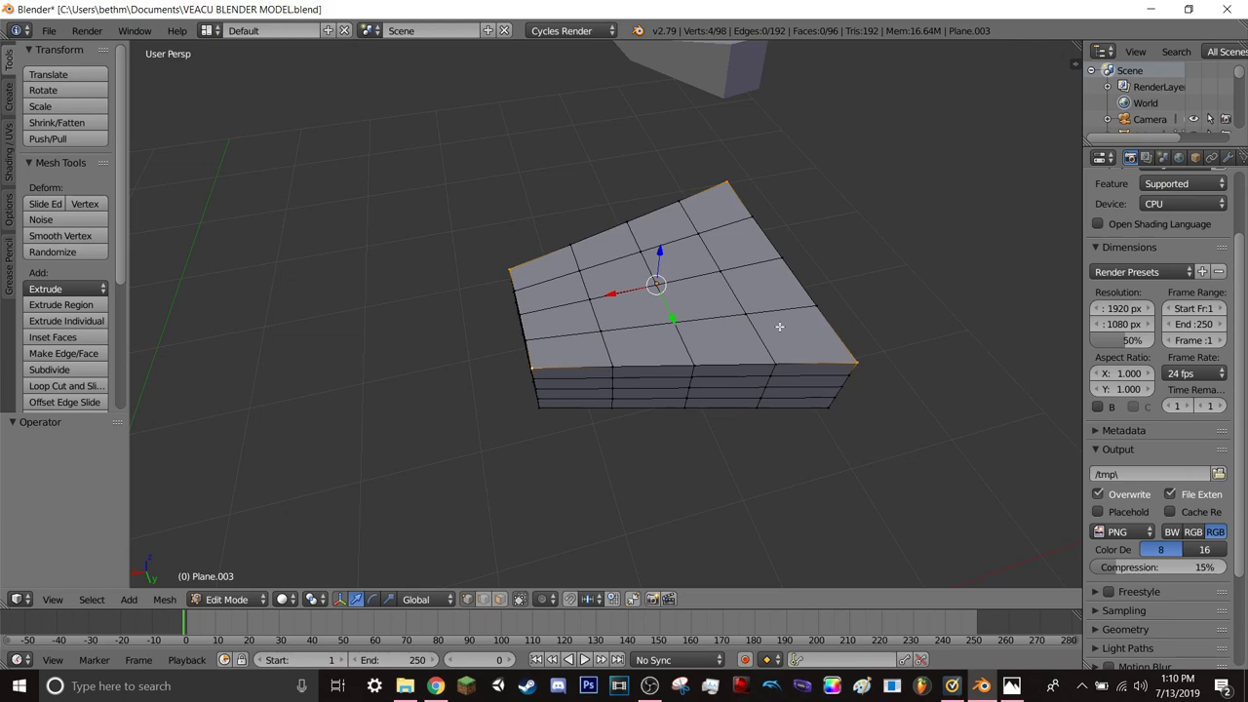
{"action": "key", "text": "g"}
{"action": "left_click", "coordinate": [765, 293]}
{"action": "key", "text": "ctrl+z"}
{"action": "left_click_drag", "start_coordinate": [659, 255], "coordinate": [660, 171]}
{"action": "key", "text": "ctrl+z"}
- Select the vertices around the top centre to pick the four central faces
{"action": "right_click", "coordinate": [656, 284]}
{"action": "right_click", "coordinate": [576, 271]}
{"action": "right_click", "coordinate": [720, 269], "text": "ctrl"}
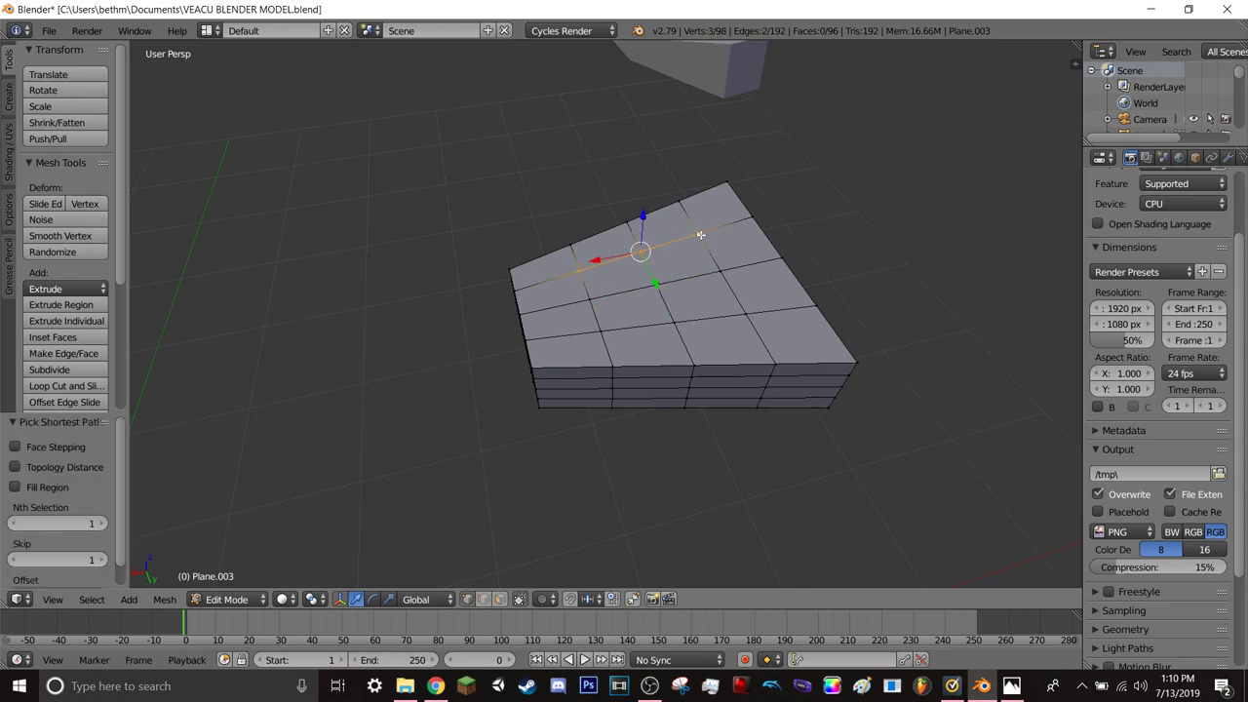
{"action": "right_click", "coordinate": [741, 314], "text": "ctrl"}
{"action": "right_click", "coordinate": [615, 332], "text": "ctrl"}
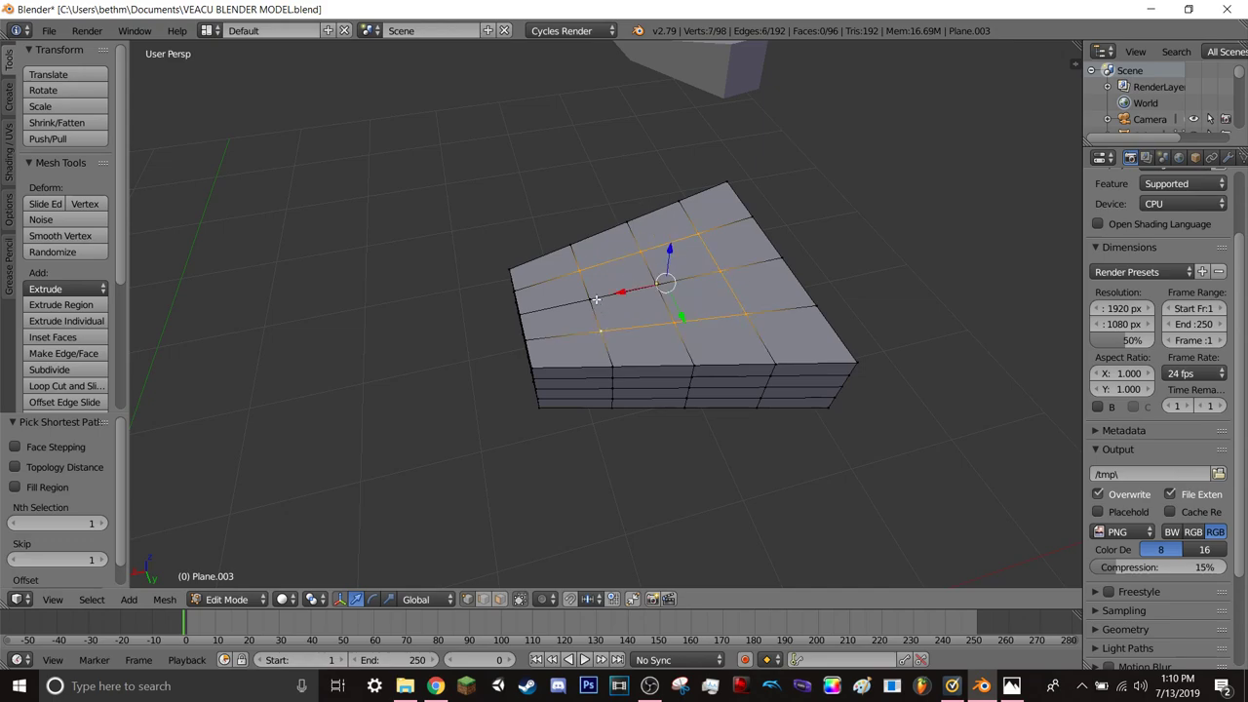
{"action": "right_click", "coordinate": [595, 298], "text": "ctrl"}
{"action": "right_click", "coordinate": [586, 273], "text": "ctrl"}
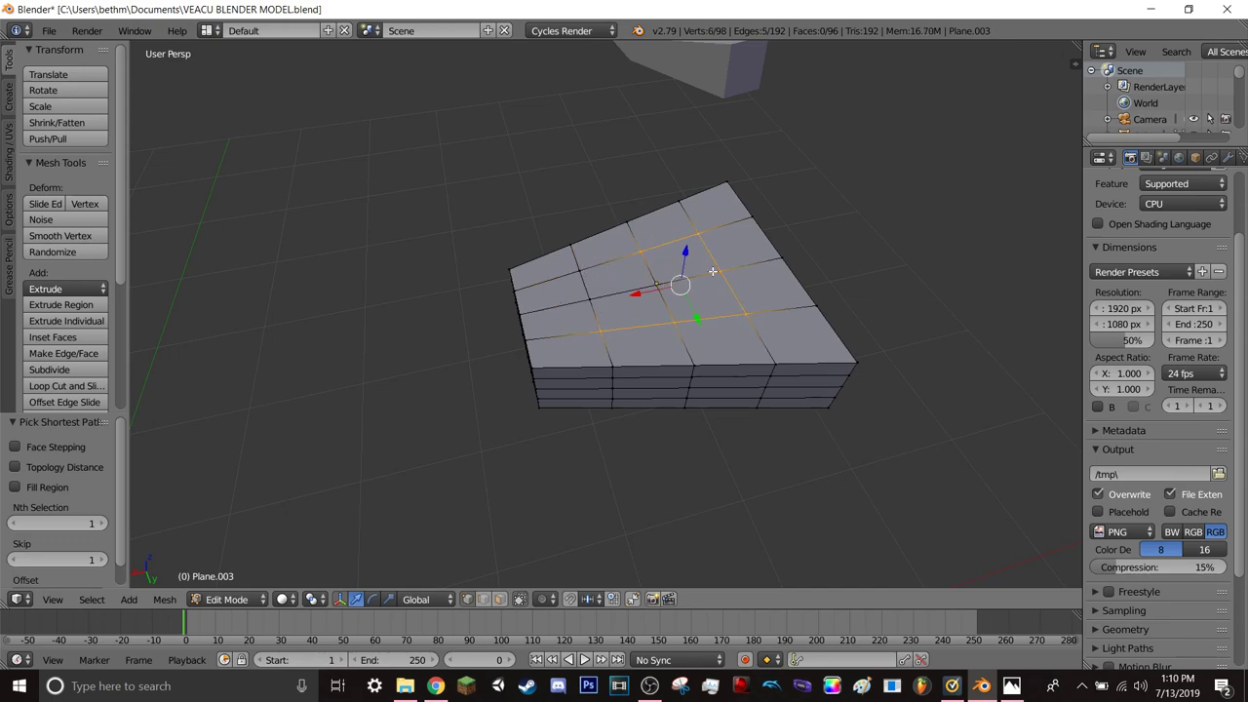
{"action": "right_click", "coordinate": [585, 274], "text": "ctrl"}
{"action": "right_click", "coordinate": [590, 295], "text": "ctrl"}
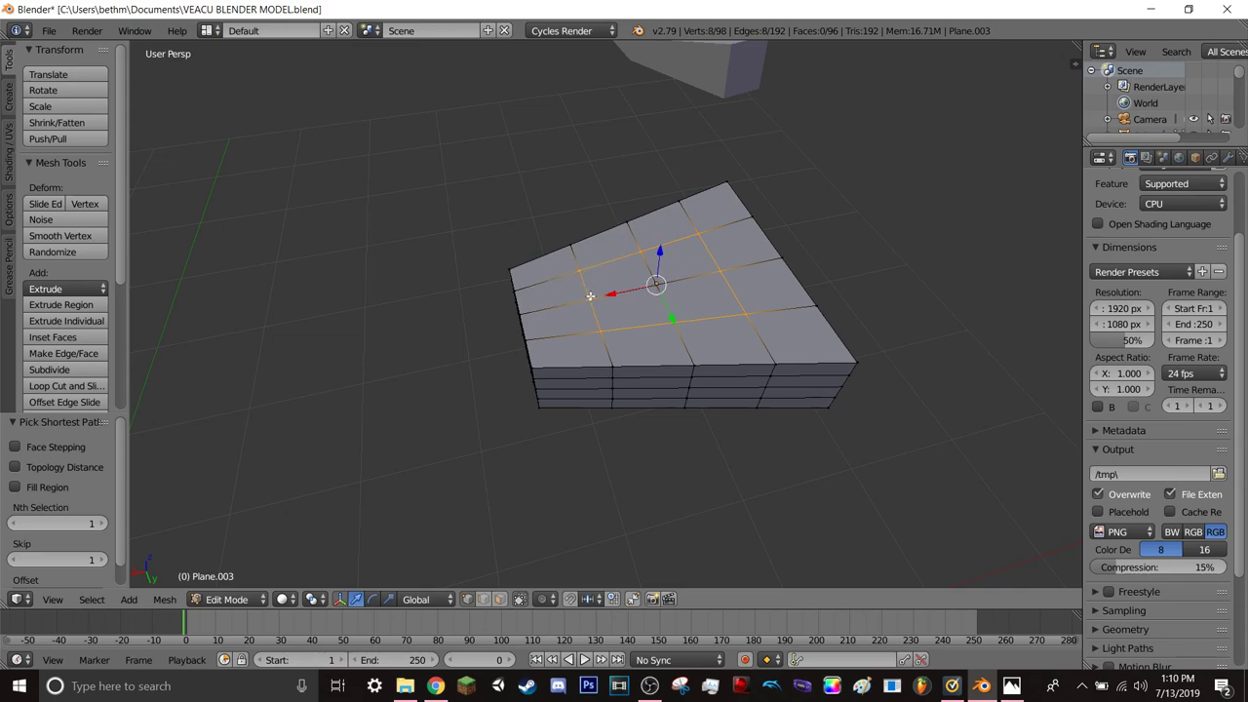
{"action": "right_click", "coordinate": [659, 283], "text": "ctrl"}
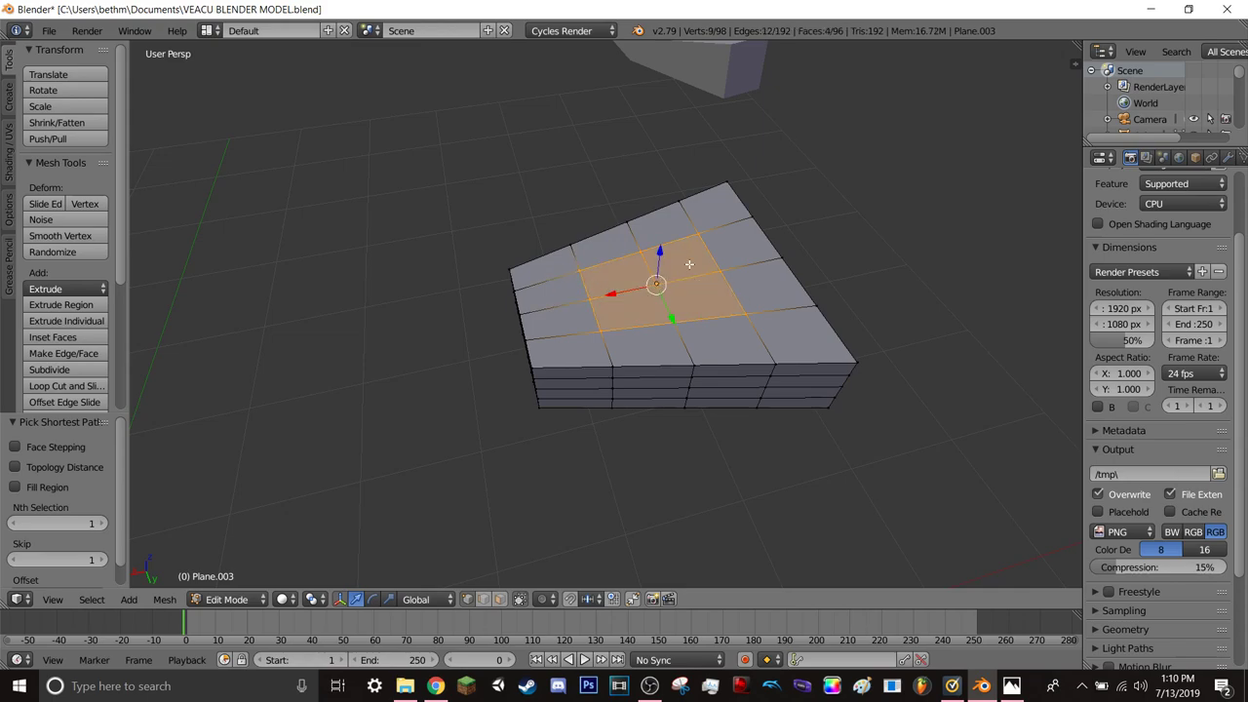
- Test raising the central faces, then cancel so the top stays flat
{"action": "left_click_drag", "start_coordinate": [659, 251], "coordinate": [667, 216]}
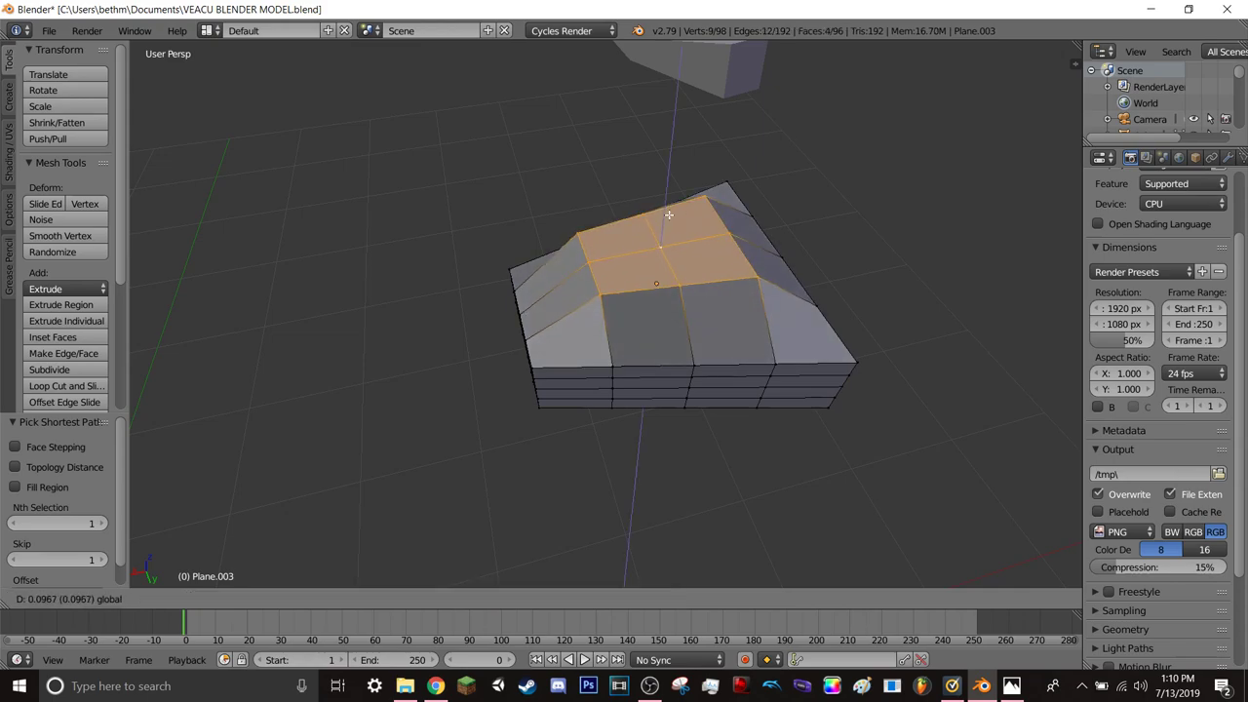
{"action": "right_click", "coordinate": [667, 216]}
{"action": "middle_click_drag", "start_coordinate": [664, 257], "coordinate": [653, 281]}
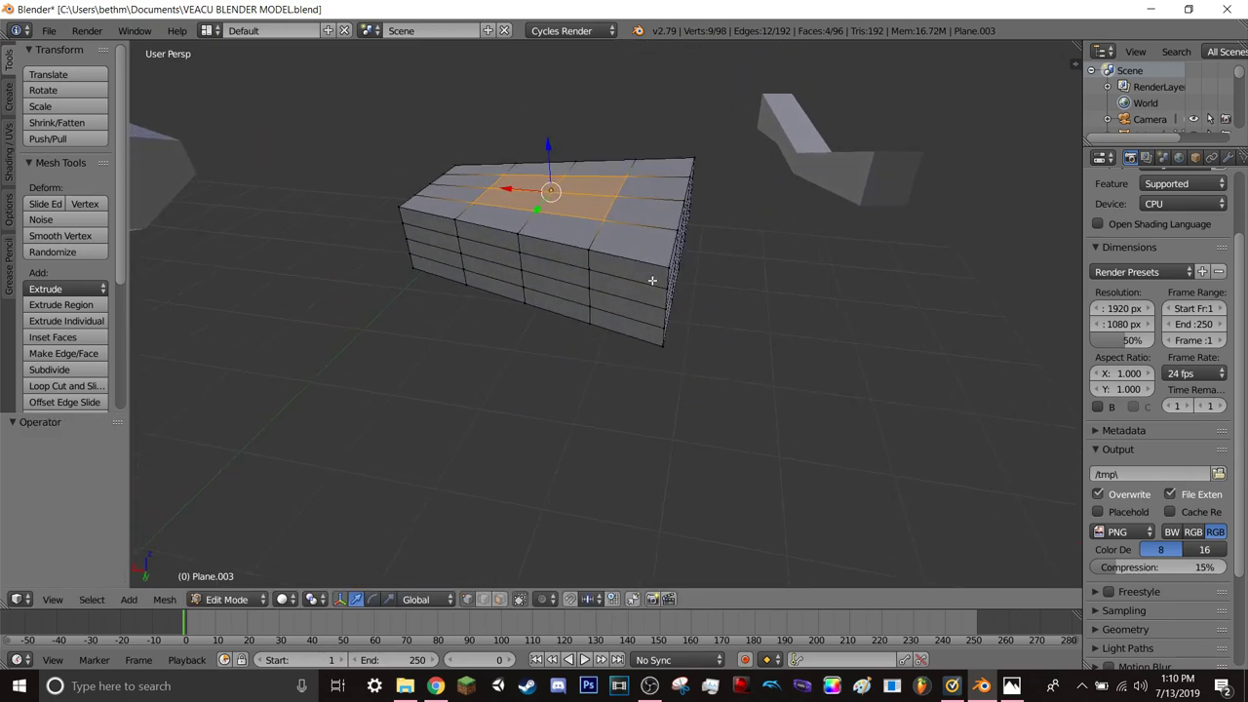
- Lift the four central top faces slightly along Z, discarding a stray single-vertex lift
{"action": "mouse_move", "coordinate": [552, 192]}
{"action": "middle_mouse_down"}
{"action": "mouse_move", "coordinate": [614, 228]}
{"action": "mouse_move", "coordinate": [589, 122]}
{"action": "mouse_move", "coordinate": [625, 224]}
{"action": "middle_mouse_up"}
{"action": "mouse_move", "coordinate": [606, 272]}
{"action": "left_mouse_down"}
{"action": "mouse_move", "coordinate": [616, 255]}
{"action": "mouse_move", "coordinate": [605, 297]}
{"action": "left_mouse_up"}
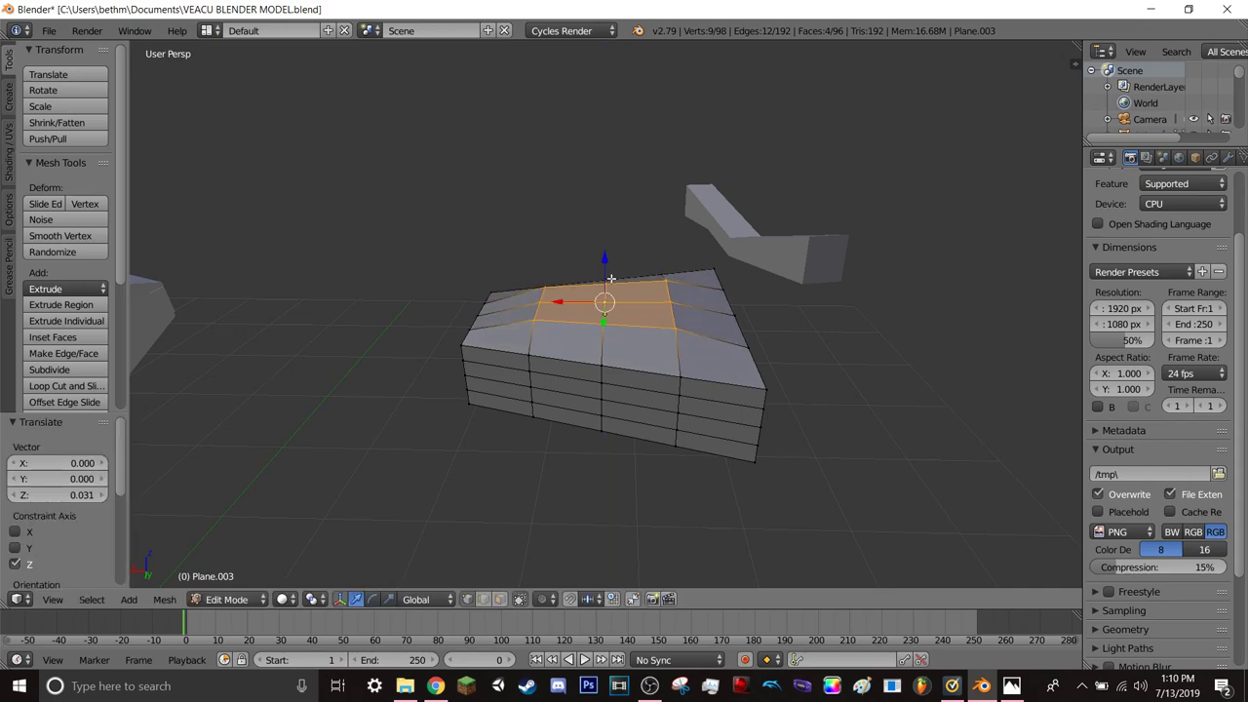
{"action": "right_click", "coordinate": [603, 302]}
{"action": "left_click_drag", "start_coordinate": [608, 253], "coordinate": [609, 237]}
{"action": "key", "text": "ctrl+z"}
{"action": "middle_click_drag", "start_coordinate": [608, 237], "coordinate": [543, 358]}
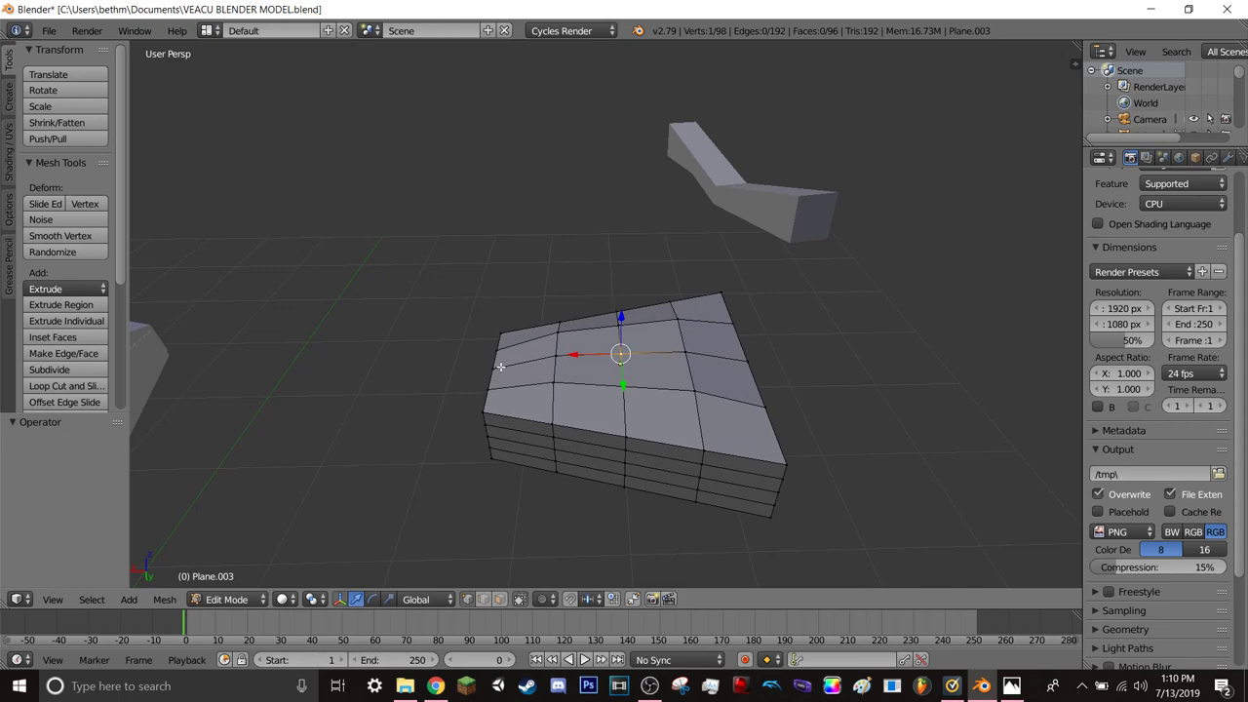
- Select an edge row across the top of the block and raise it 0.029 along Z
{"action": "right_click", "coordinate": [500, 367], "text": "ctrl"}
{"action": "right_click", "coordinate": [750, 363], "text": "ctrl"}
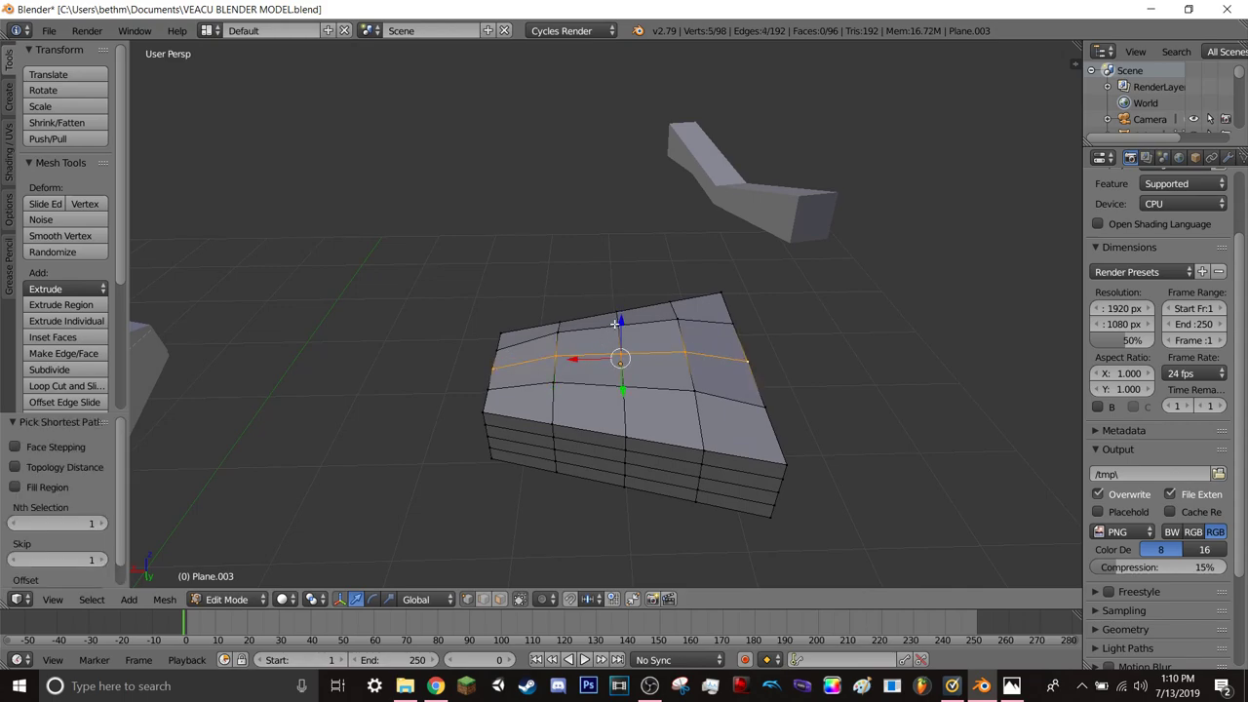
{"action": "left_click_drag", "start_coordinate": [616, 322], "coordinate": [619, 314]}
{"action": "right_click", "coordinate": [616, 321]}
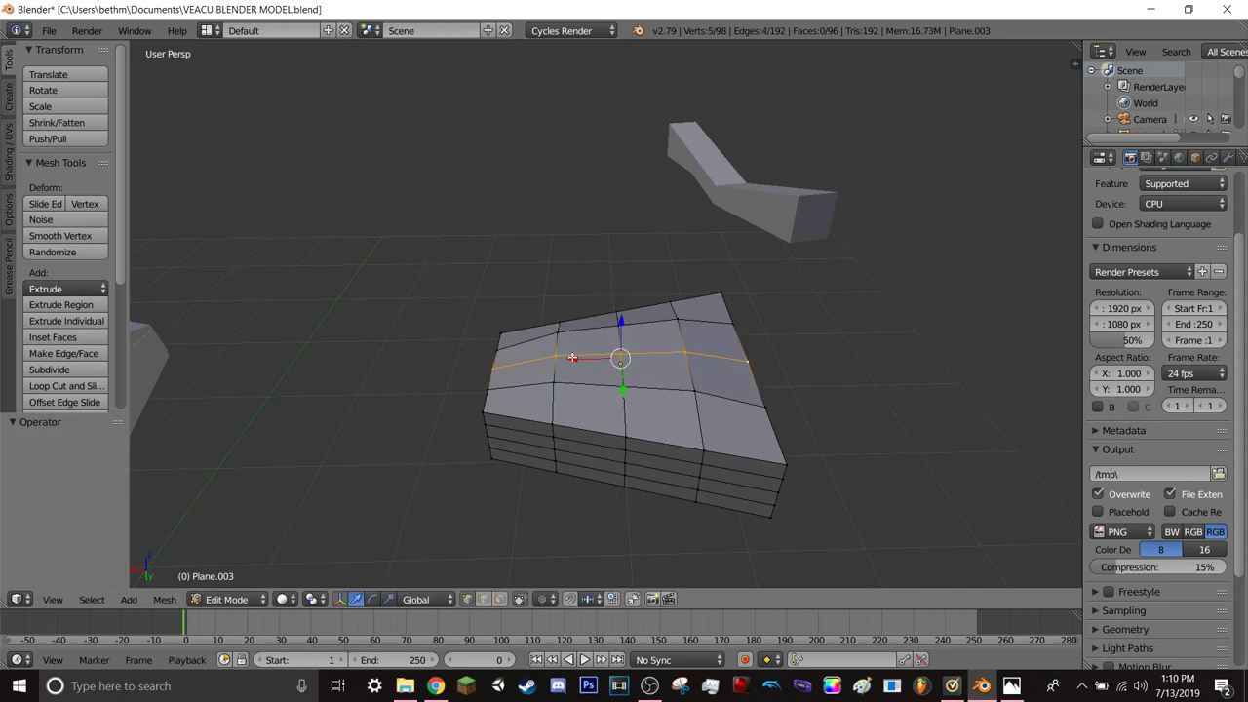
{"action": "right_click", "coordinate": [503, 367], "text": "ctrl"}
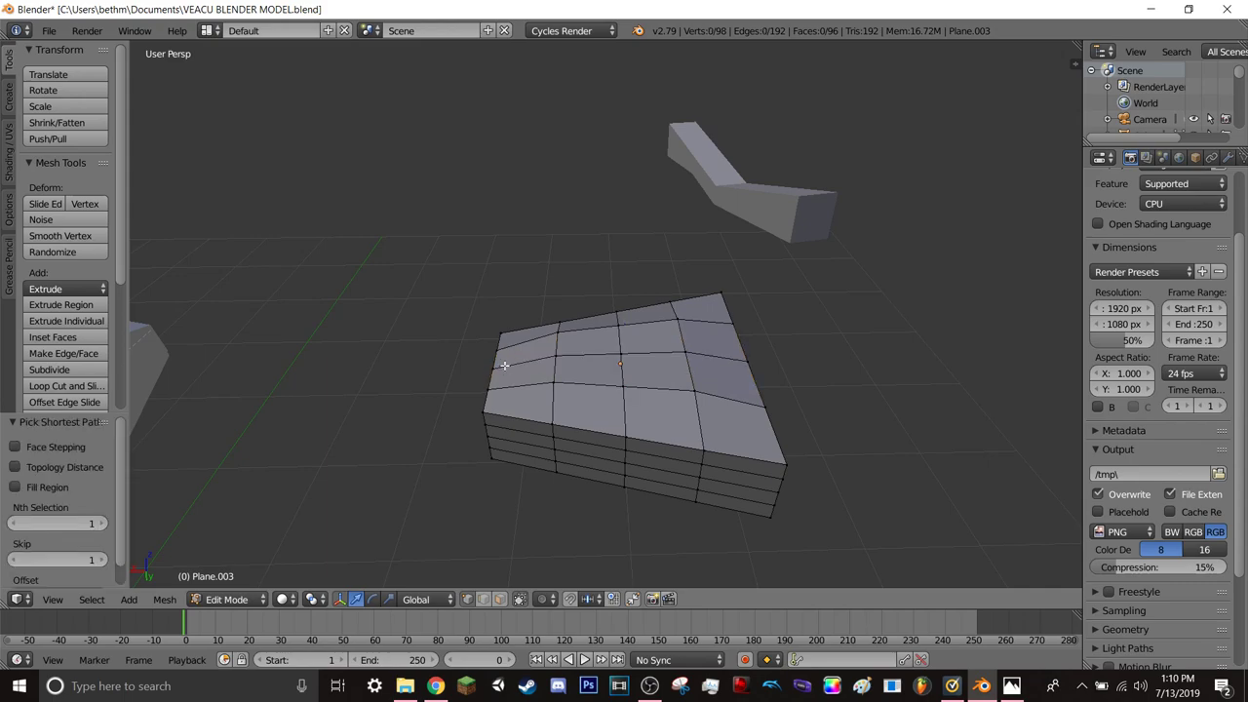
{"action": "right_click", "coordinate": [505, 366], "text": "alt"}
{"action": "right_click", "coordinate": [742, 362], "text": "shift"}
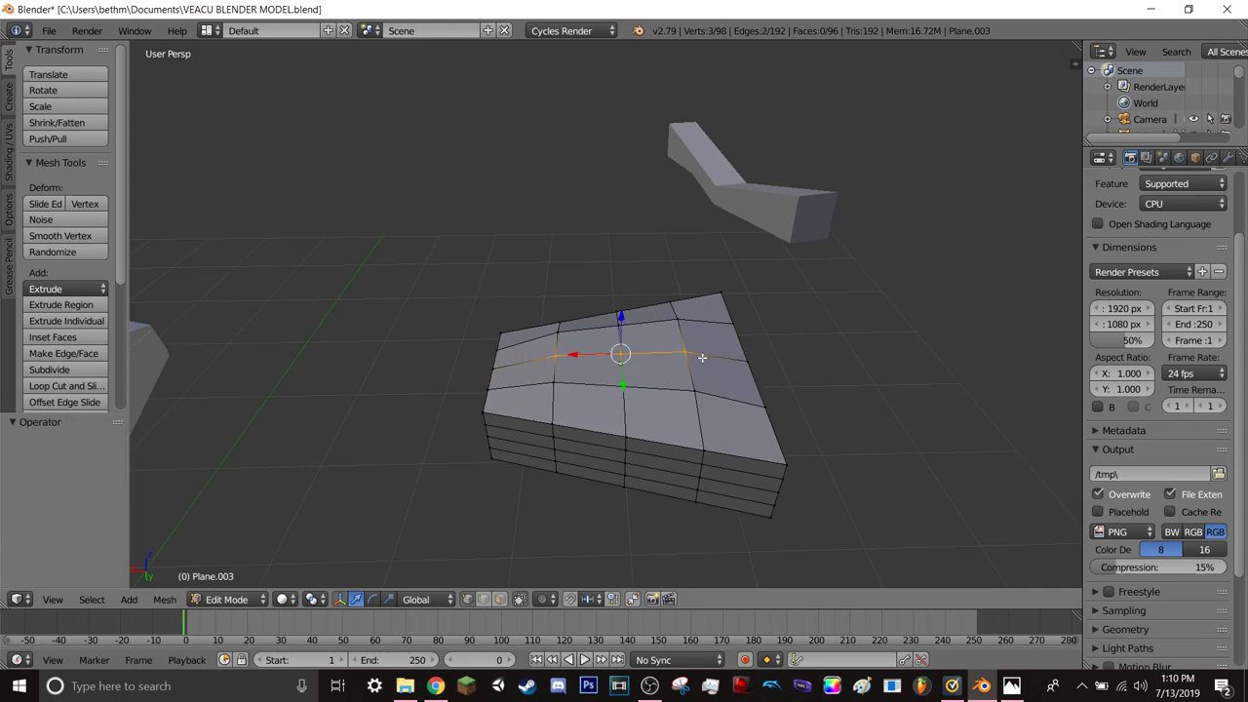
{"action": "left_click_drag", "start_coordinate": [620, 315], "coordinate": [621, 303]}
{"action": "left_click", "coordinate": [620, 303]}
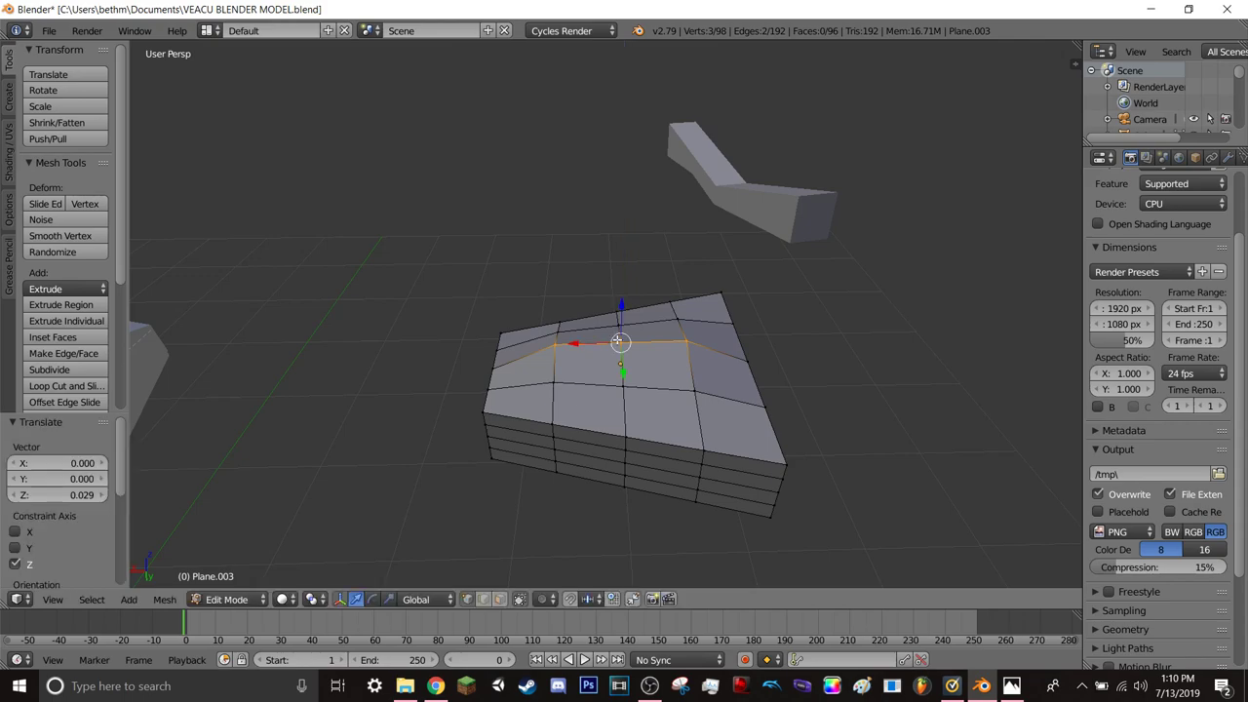
- Select a top vertex and then a corner vertex of the block's top
{"action": "right_click", "coordinate": [620, 305]}
{"action": "mouse_move", "coordinate": [600, 344]}
{"action": "middle_mouse_down"}
{"action": "mouse_move", "coordinate": [703, 334]}
{"action": "mouse_move", "coordinate": [495, 320]}
{"action": "mouse_move", "coordinate": [585, 329]}
{"action": "mouse_move", "coordinate": [605, 317]}
{"action": "mouse_move", "coordinate": [589, 327]}
{"action": "middle_mouse_up"}
{"action": "right_click", "coordinate": [688, 390]}
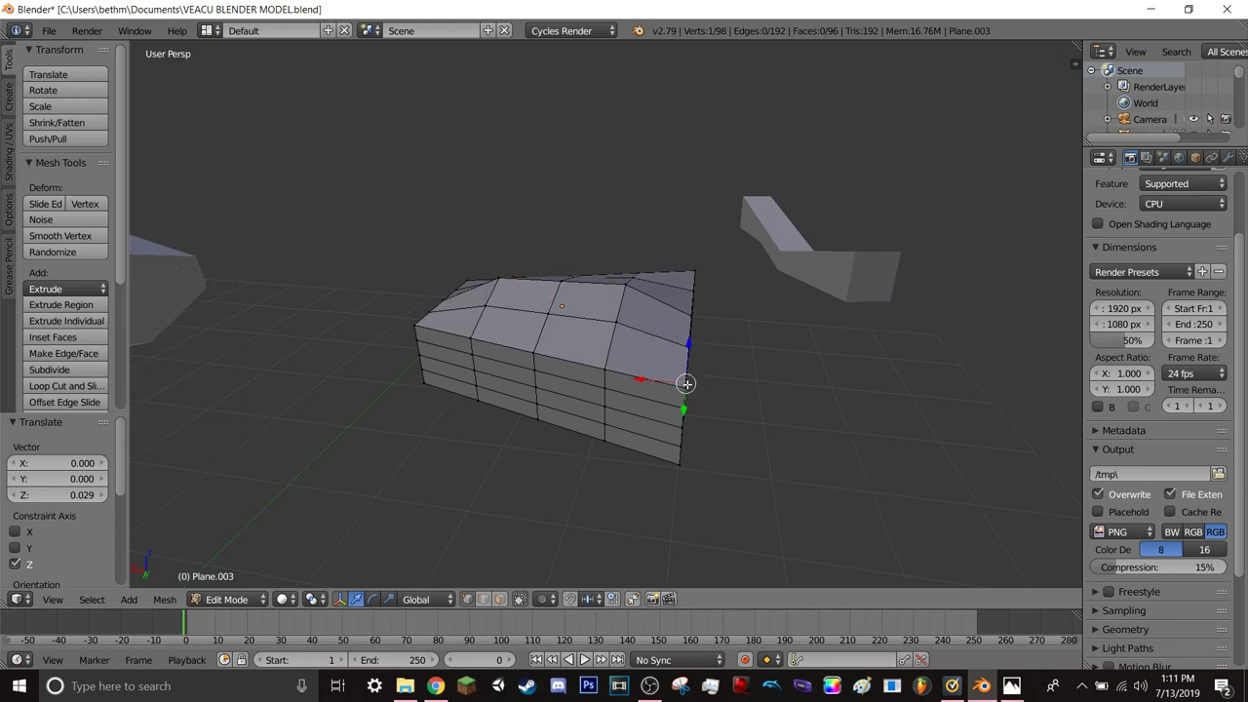
{"action": "middle_click_drag", "start_coordinate": [689, 391], "coordinate": [710, 299]}
- Add two corner vertices and a middle vertex to the selection, then move them along Z
{"action": "right_click", "coordinate": [711, 313], "text": "shift"}
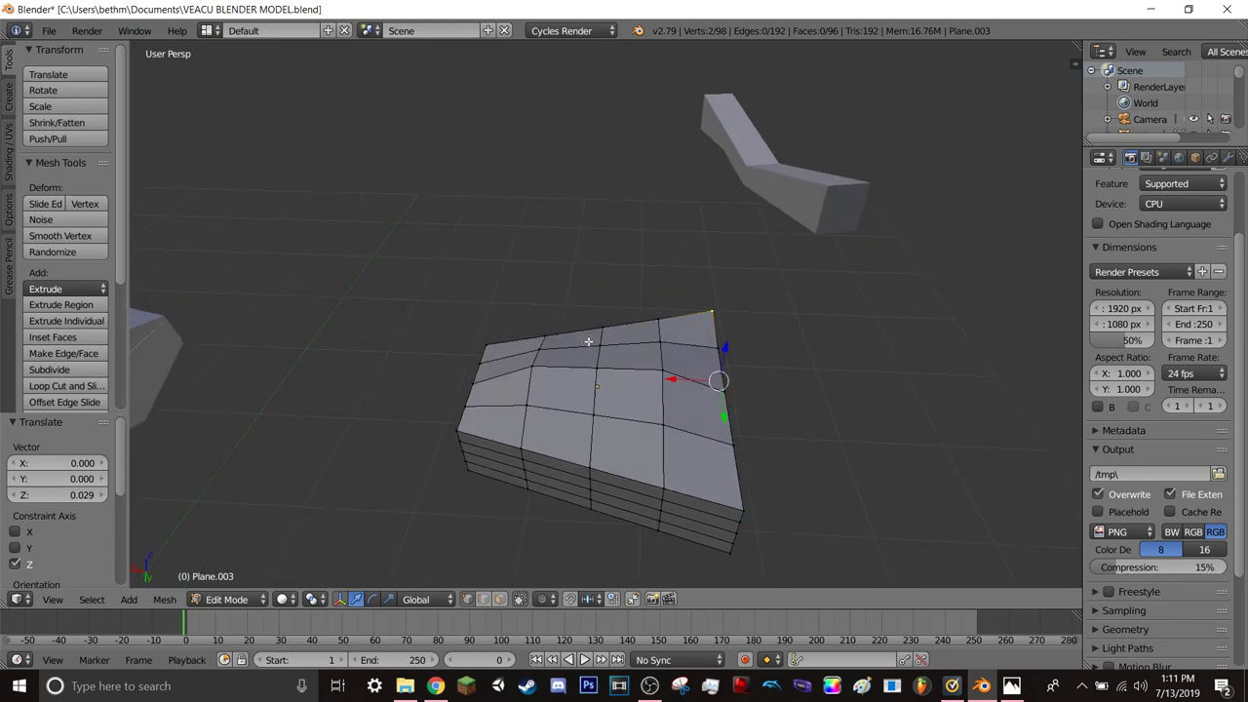
{"action": "right_click", "coordinate": [486, 345], "text": "shift"}
{"action": "right_click", "coordinate": [465, 428], "text": "shift"}
{"action": "middle_click_drag", "start_coordinate": [464, 427], "coordinate": [596, 338]}
{"action": "key", "text": "g"}
{"action": "key", "text": "z"}
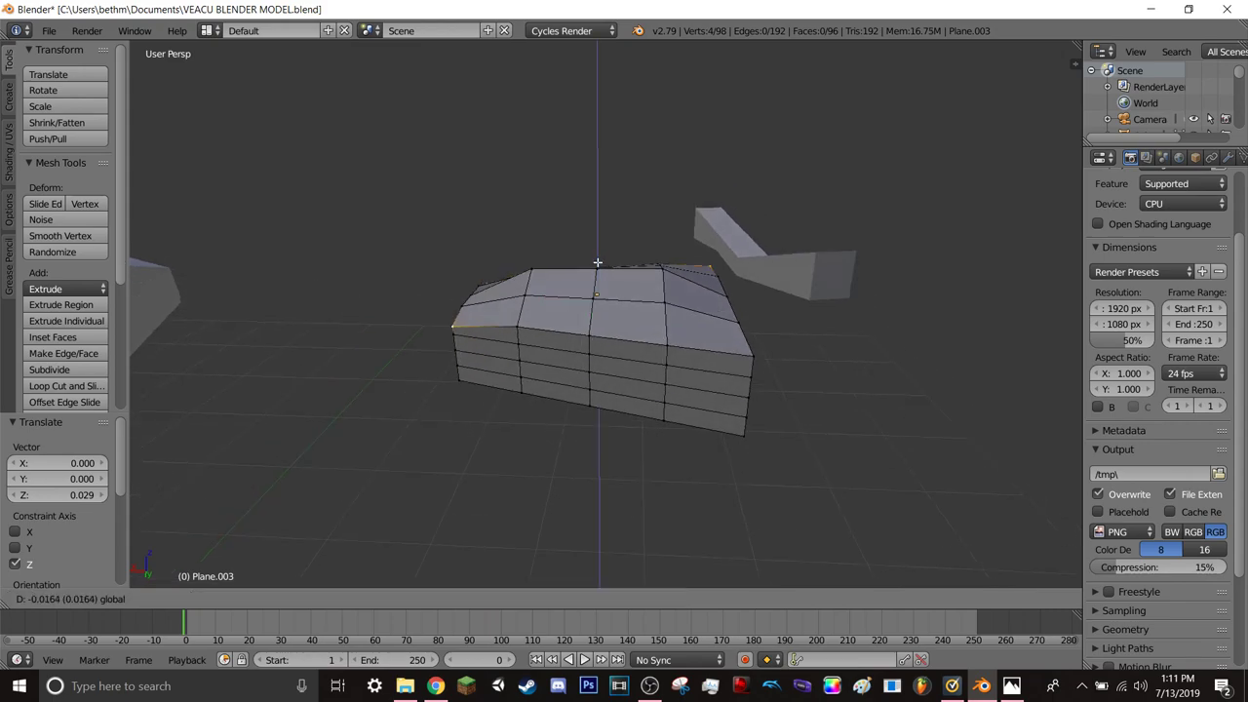
{"action": "left_click", "coordinate": [597, 265]}
- Cancel an upward pull, add two nearby vertices, then undo those selections
{"action": "mouse_move", "coordinate": [598, 266]}
{"action": "middle_mouse_down"}
{"action": "mouse_move", "coordinate": [531, 286]}
{"action": "mouse_move", "coordinate": [495, 271]}
{"action": "mouse_move", "coordinate": [531, 284]}
{"action": "mouse_move", "coordinate": [470, 298]}
{"action": "middle_mouse_up"}
{"action": "key", "text": "g"}
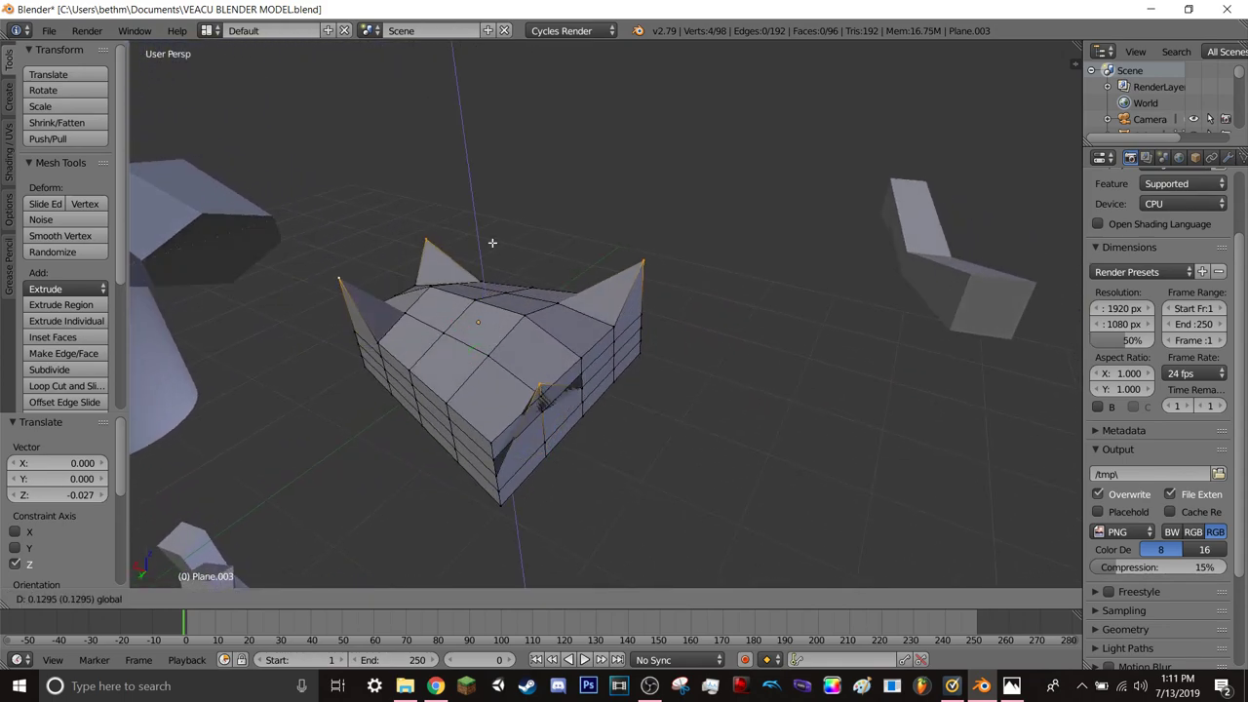
{"action": "right_click", "coordinate": [487, 249]}
{"action": "right_click", "coordinate": [545, 441], "text": "shift"}
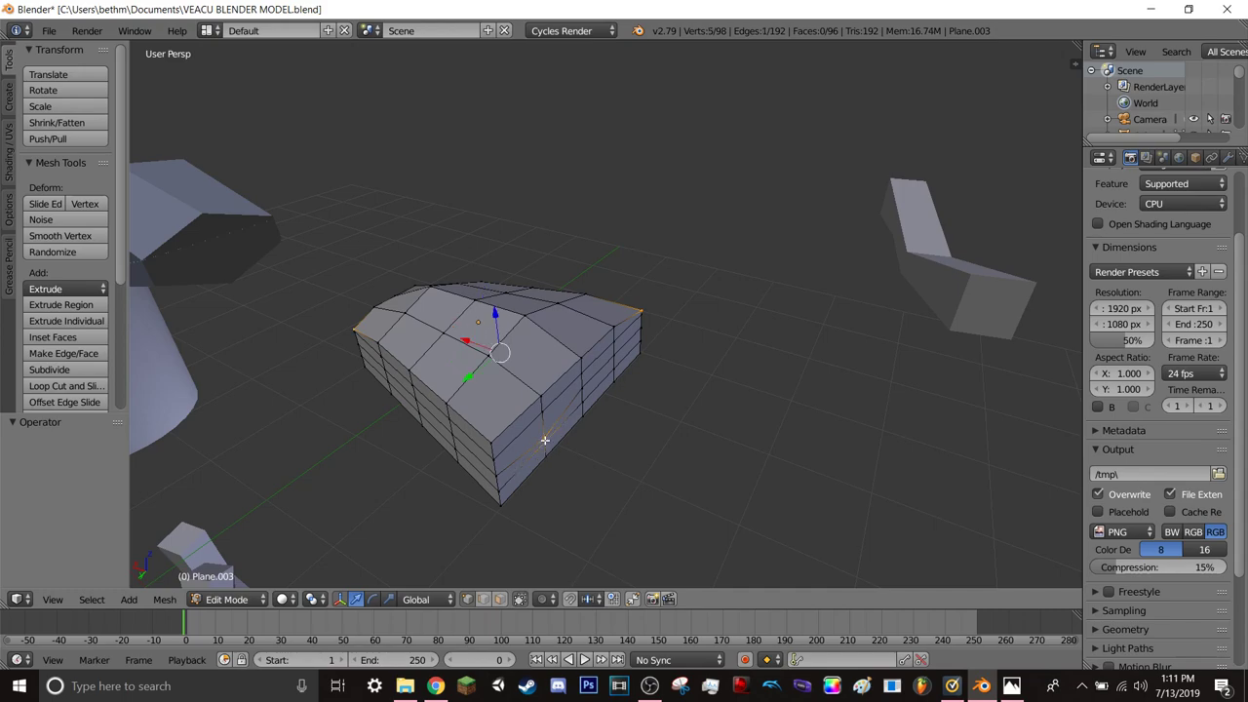
{"action": "right_click", "coordinate": [490, 437], "text": "shift"}
{"action": "middle_click_drag", "start_coordinate": [500, 312], "coordinate": [588, 334]}
{"action": "key", "text": "ctrl+z"}
{"action": "key", "text": "ctrl+z"}
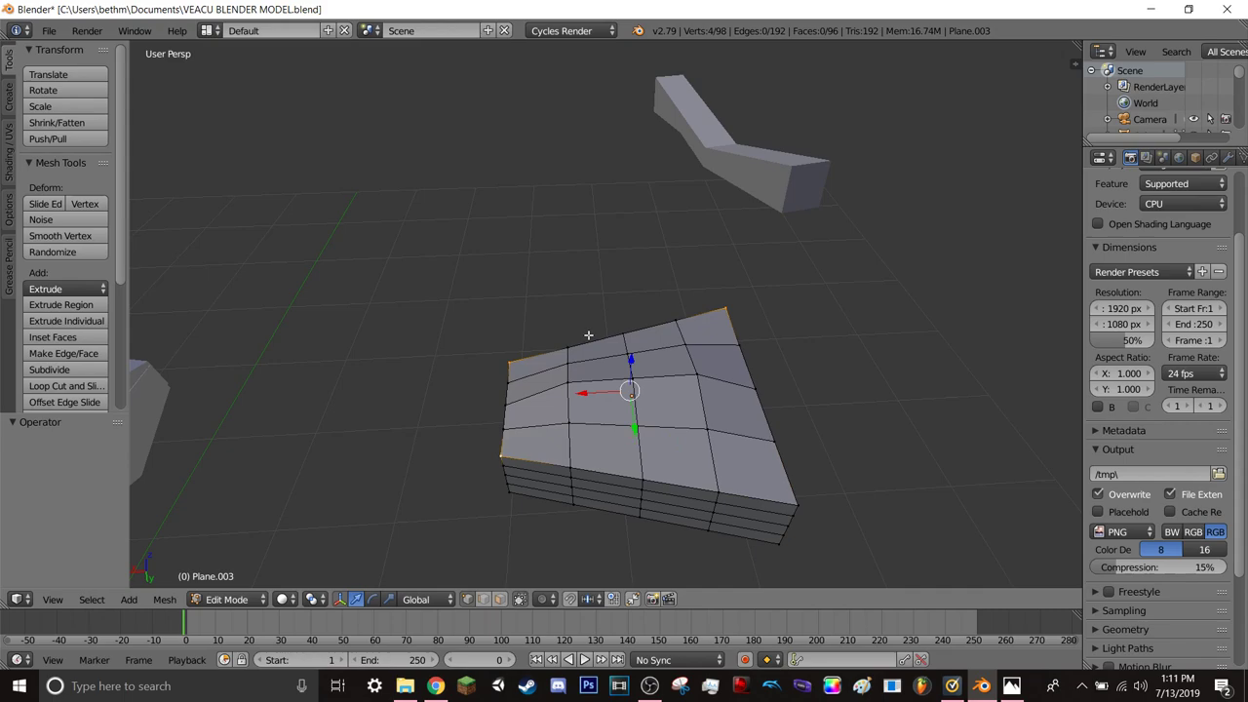
- Re-add one vertex to the selection and move the selected vertices vertically along Z
{"action": "middle_click_drag", "start_coordinate": [668, 353], "coordinate": [635, 311]}
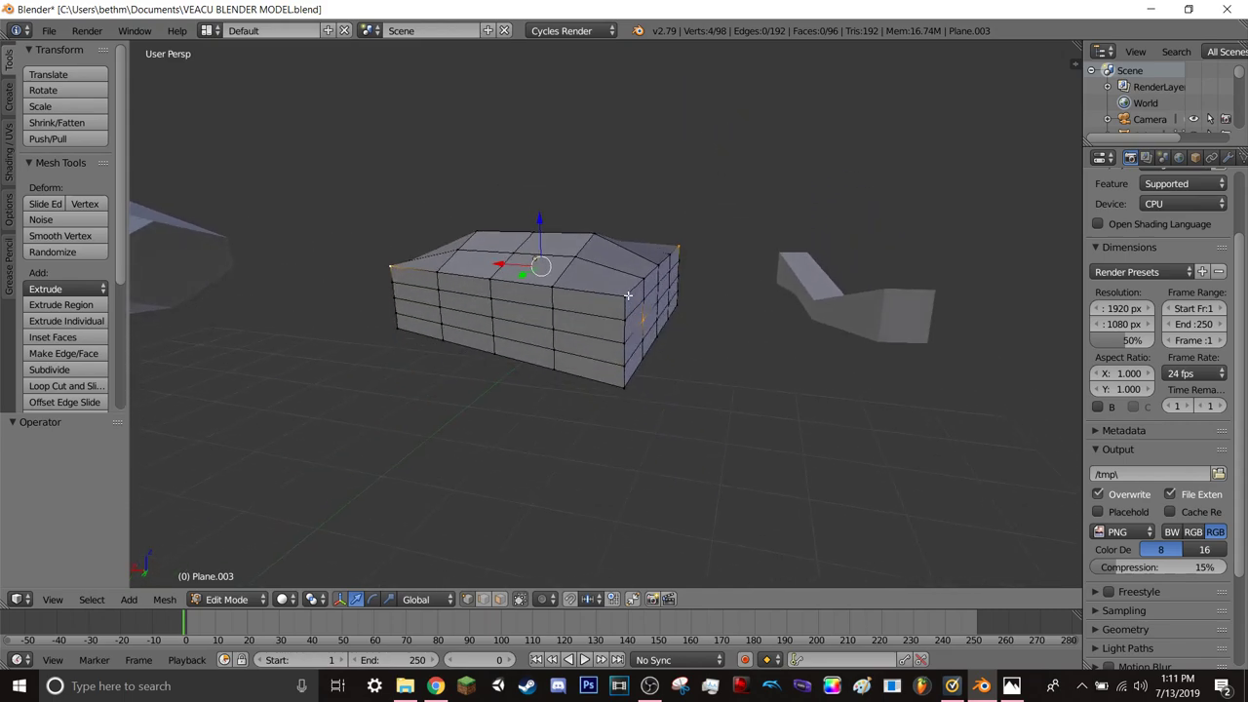
{"action": "key", "text": "ctrl+z"}
{"action": "right_click", "coordinate": [625, 293], "text": "shift"}
{"action": "key", "text": "g"}
{"action": "key", "text": "z"}
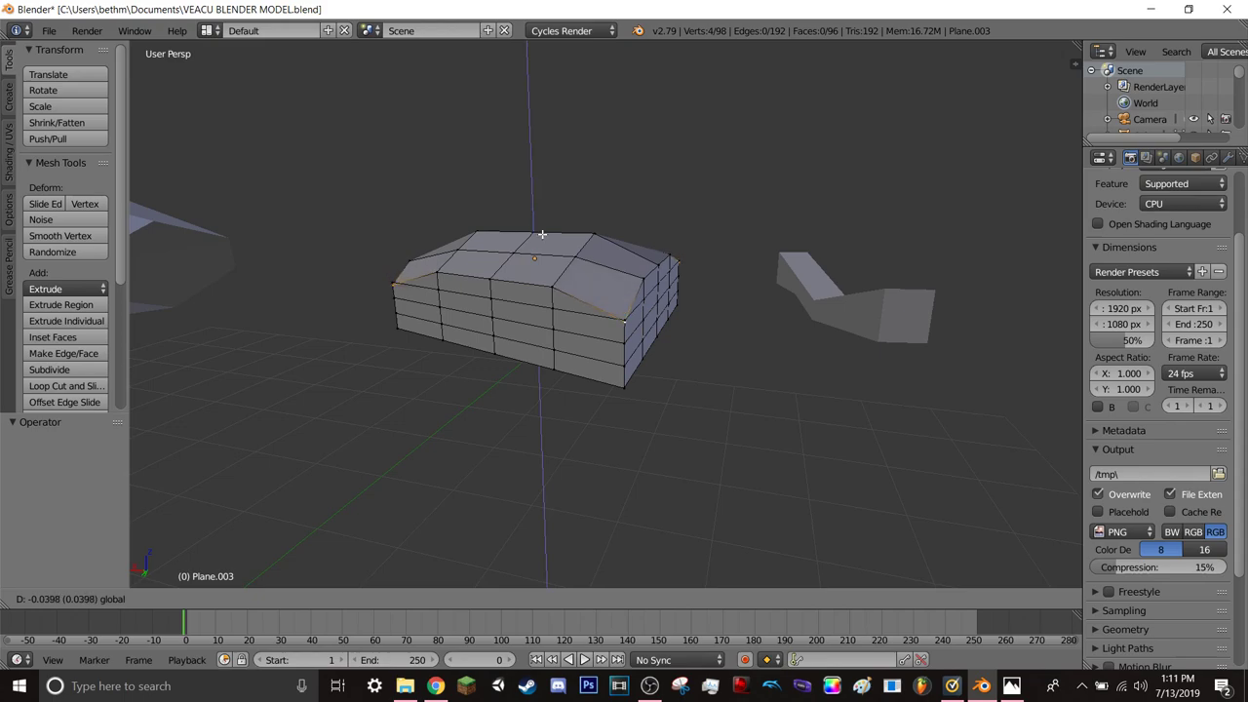
{"action": "left_click", "coordinate": [542, 234]}
{"action": "mouse_move", "coordinate": [543, 234]}
{"action": "middle_mouse_down"}
{"action": "mouse_move", "coordinate": [646, 276]}
{"action": "mouse_move", "coordinate": [711, 230]}
{"action": "mouse_move", "coordinate": [530, 251]}
{"action": "mouse_move", "coordinate": [602, 210]}
{"action": "mouse_move", "coordinate": [590, 286]}
{"action": "mouse_move", "coordinate": [504, 282]}
{"action": "mouse_move", "coordinate": [469, 268]}
{"action": "mouse_move", "coordinate": [453, 239]}
{"action": "mouse_move", "coordinate": [543, 301]}
{"action": "mouse_move", "coordinate": [552, 286]}
{"action": "middle_mouse_up"}
- Undo the recent hand-block vertex edits step by step
{"action": "key", "text": "ctrl+z"}
{"action": "key", "text": "ctrl+z"}
{"action": "key", "text": "ctrl+z"}
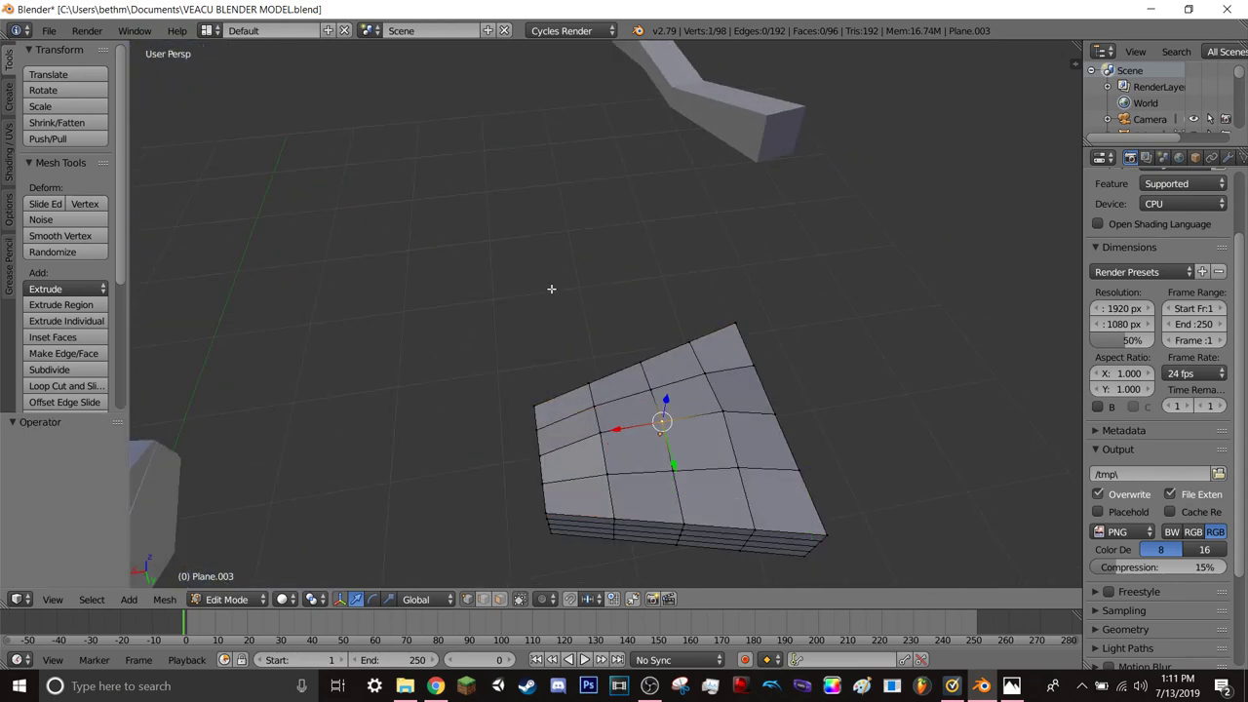
{"action": "key", "text": "ctrl+z"}
{"action": "key", "text": "ctrl+z"}
{"action": "key", "text": "ctrl+z"}
{"action": "key", "text": "ctrl+z"}
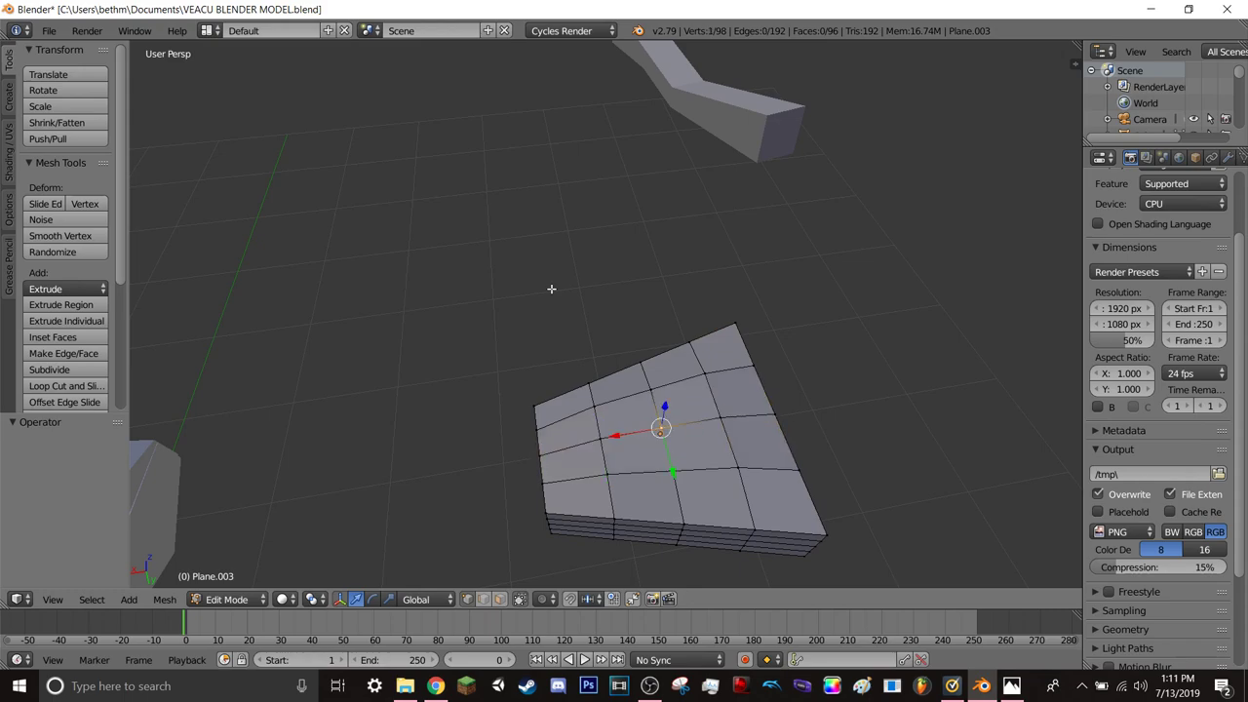
{"action": "key", "text": "ctrl+z"}
{"action": "key", "text": "ctrl+z"}
{"action": "key", "text": "ctrl+z"}
{"action": "key", "text": "ctrl+z"}
{"action": "key", "text": "ctrl+z"}
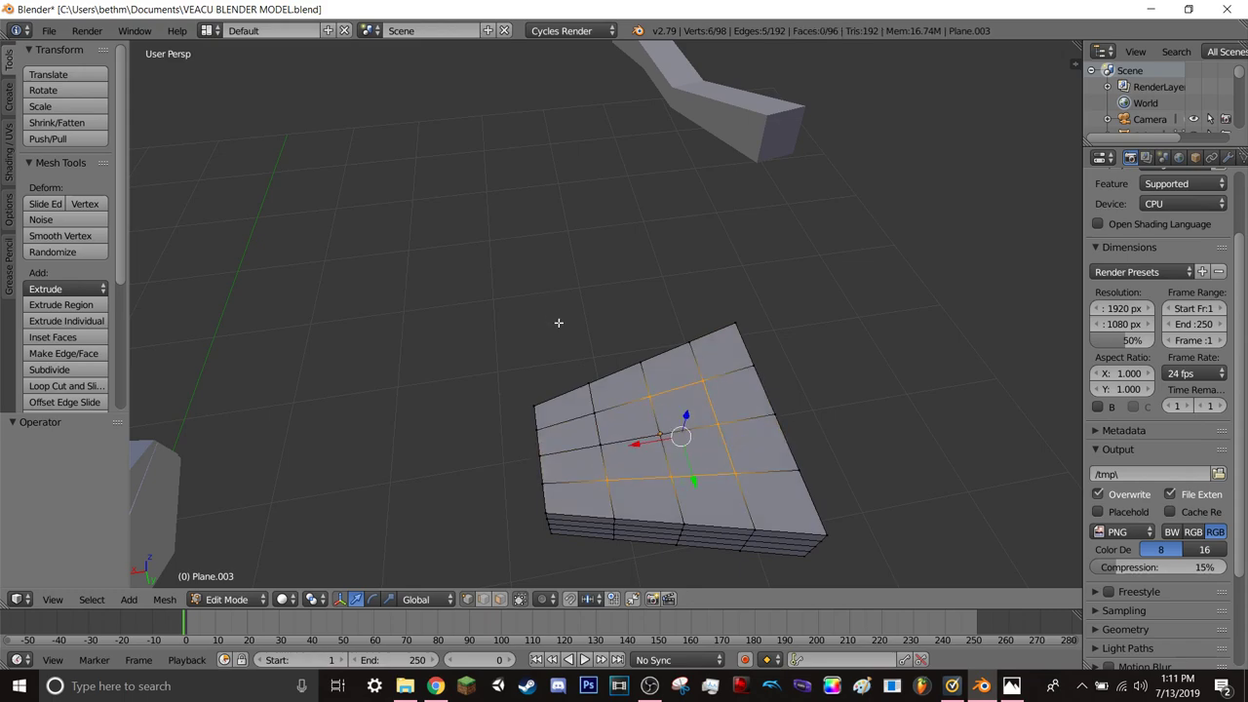
{"action": "middle_click_drag", "start_coordinate": [559, 322], "coordinate": [536, 280]}
{"action": "key", "text": "ctrl+z"}
{"action": "key", "text": "ctrl+z"}
{"action": "key", "text": "ctrl+z"}
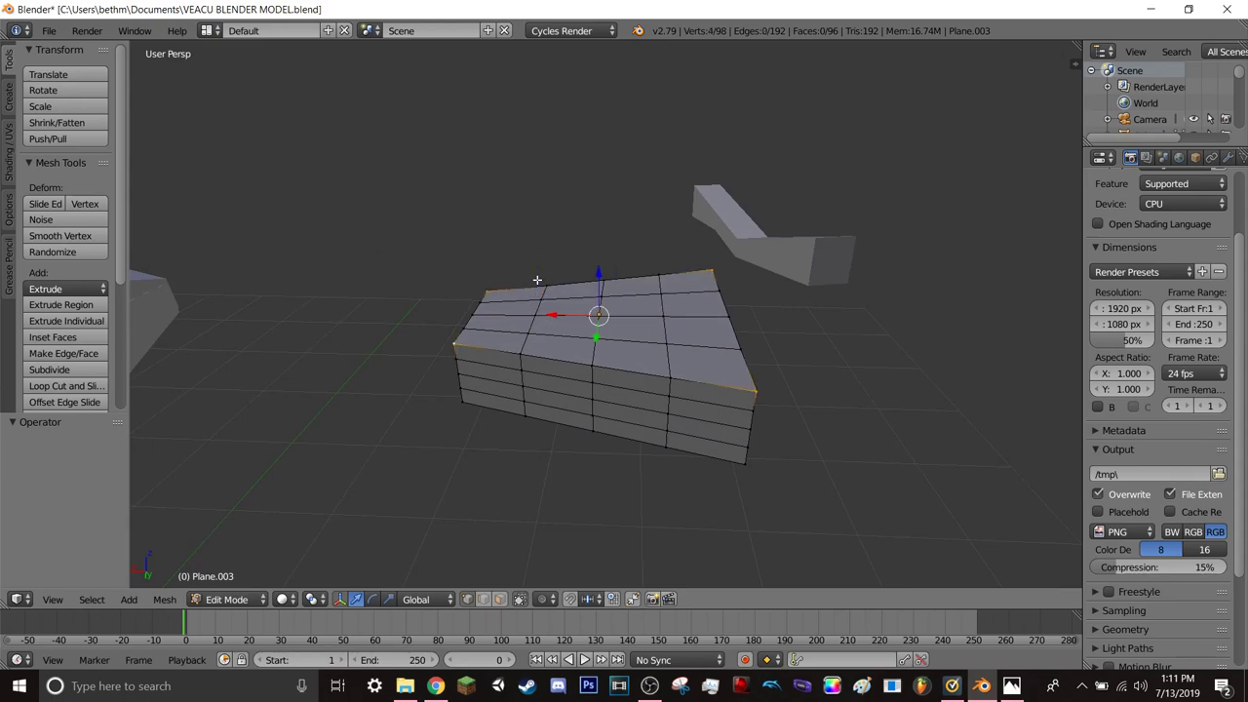
{"action": "key", "text": "ctrl+z"}
{"action": "key", "text": "ctrl+z"}
{"action": "key", "text": "ctrl+z"}
{"action": "key", "text": "ctrl+z"}
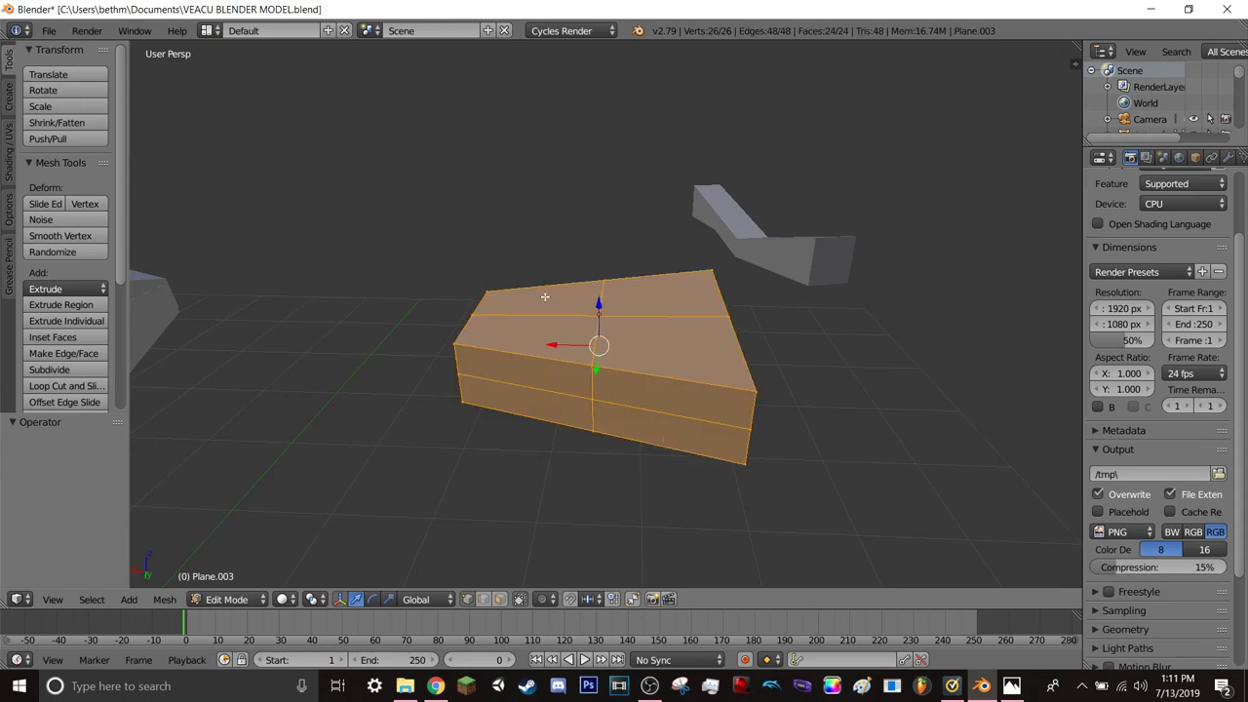
- Check a rendered preview, restore the subdivided 96-face block, and show the scene as wireframe
{"action": "key", "text": "shift+z"}
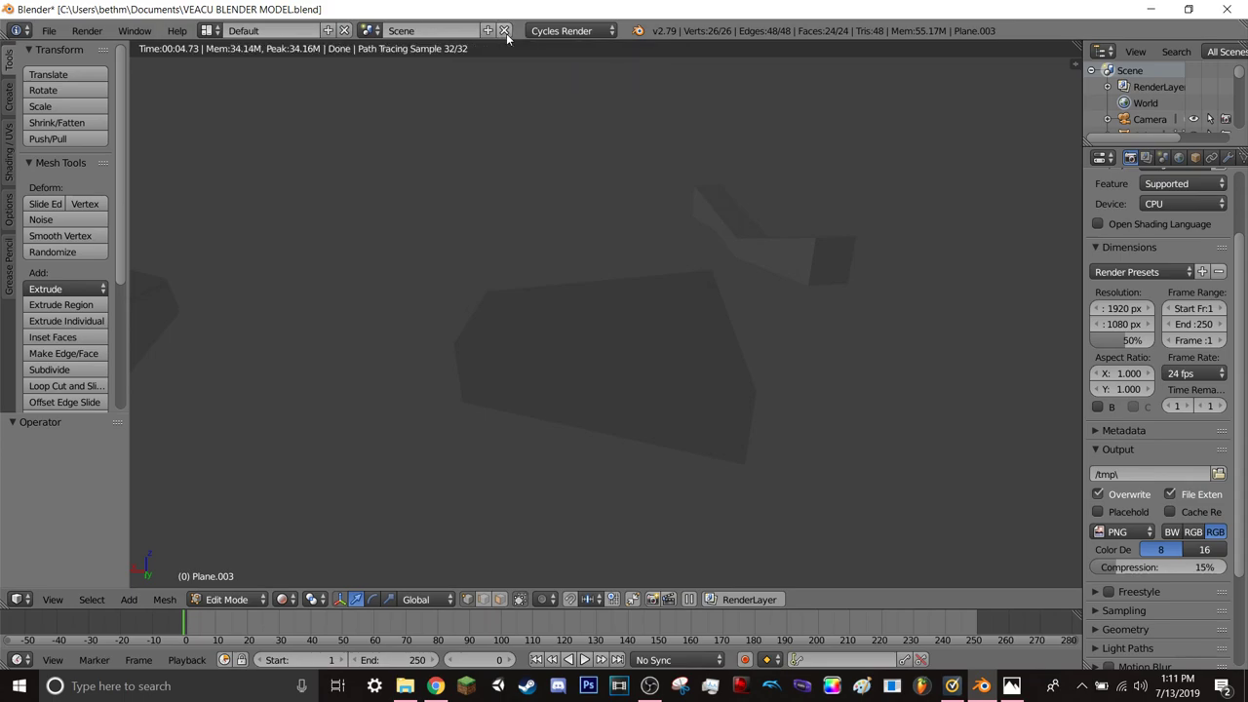
{"action": "key", "text": "ctrl+z"}
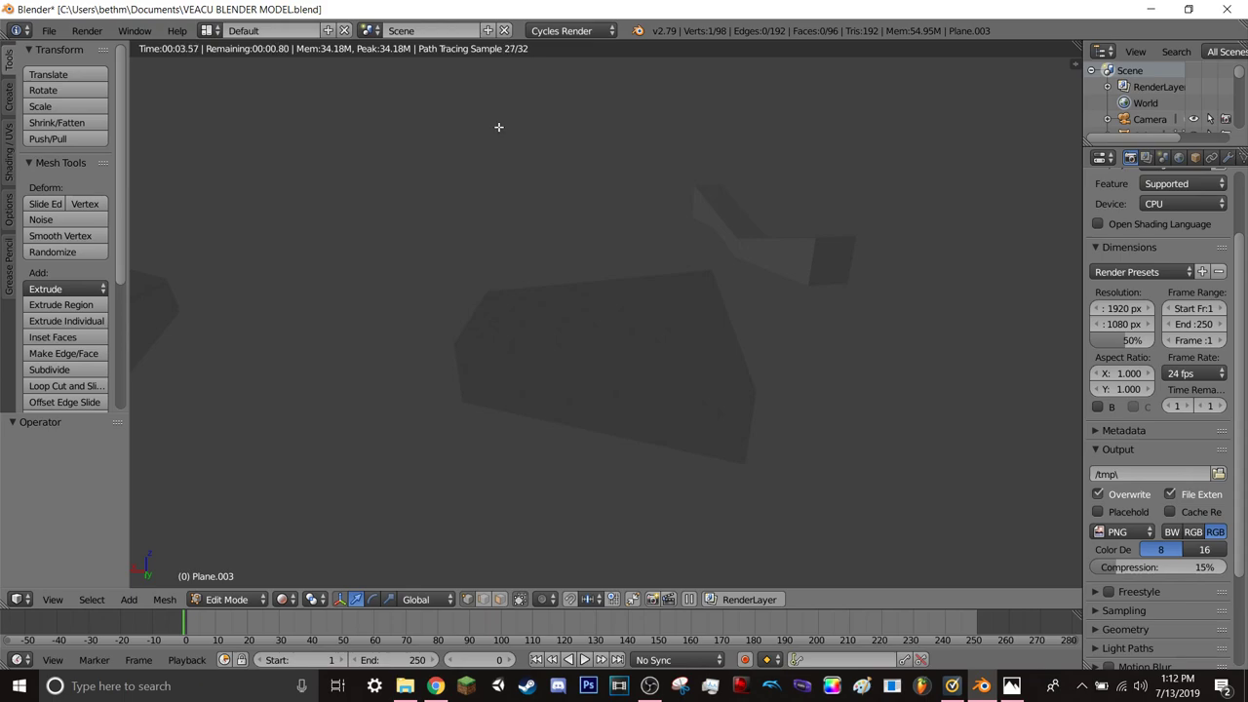
{"action": "key", "text": "shift+z"}
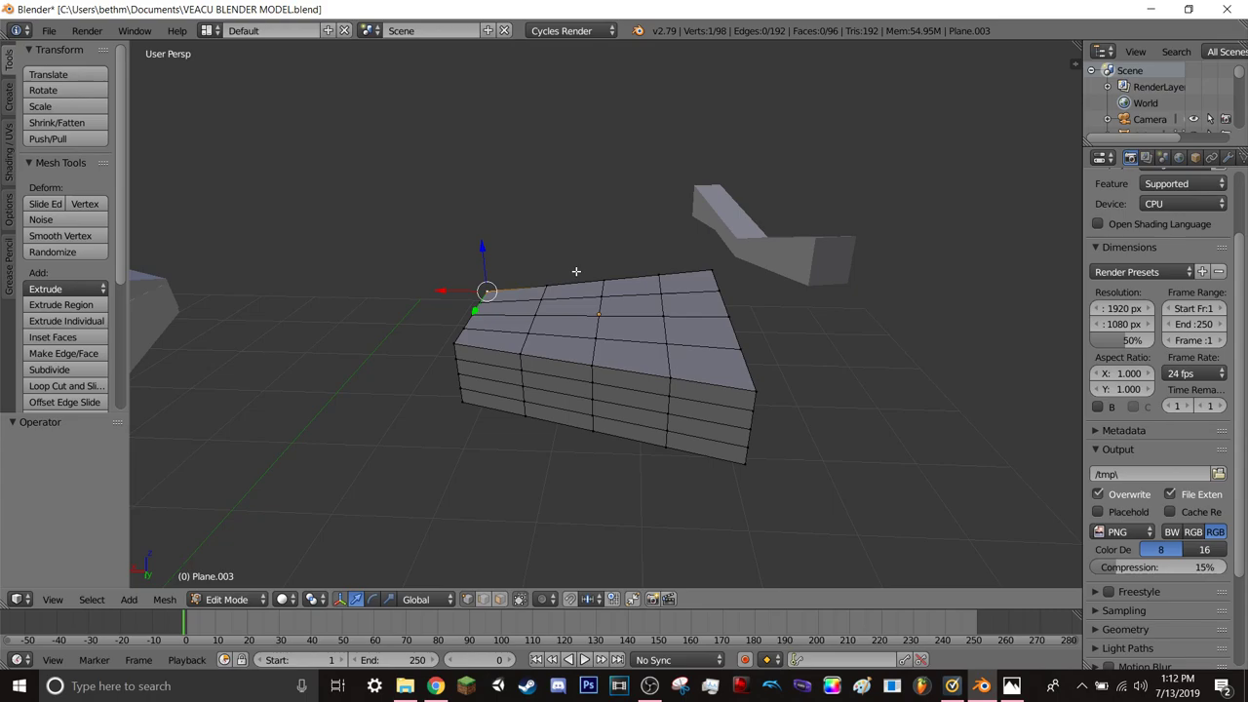
{"action": "key", "text": "z"}
{"action": "key", "text": "shift+z"}
{"action": "key", "text": "shift+z"}
{"action": "mouse_move", "coordinate": [576, 271]}
{"action": "middle_mouse_down"}
{"action": "mouse_move", "coordinate": [459, 270]}
{"action": "mouse_move", "coordinate": [462, 253]}
{"action": "mouse_move", "coordinate": [600, 272]}
{"action": "middle_mouse_up"}
- Walk-fly around the robot's head and body cylinder, then back out to the whole scene
{"action": "key", "text": "shift+f"}
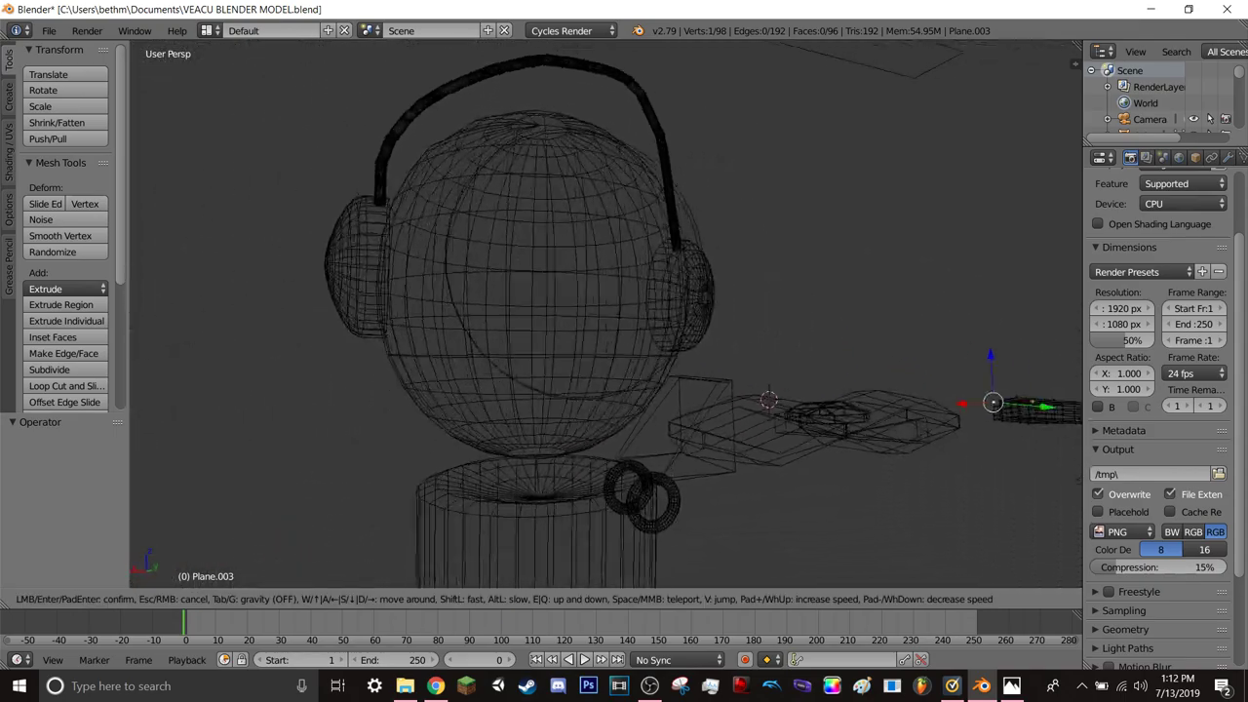
{"action": "key", "text": "w"}
{"action": "key", "text": "s"}
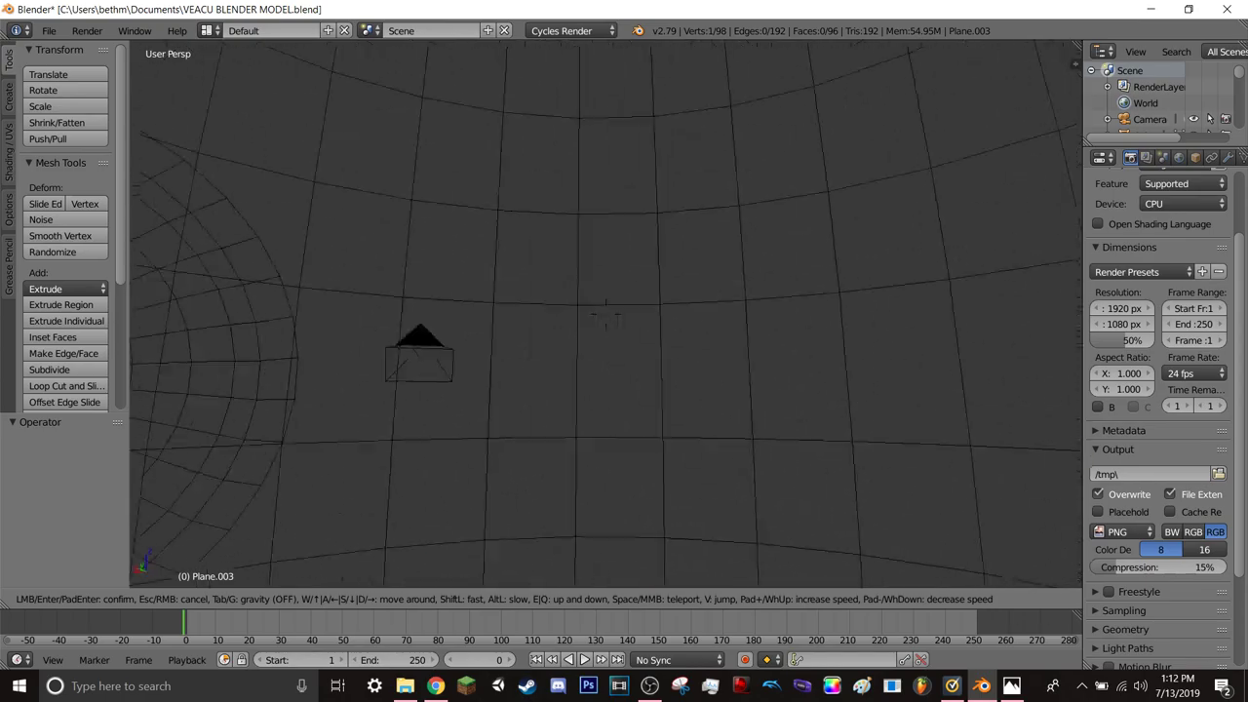
{"action": "key", "text": "s"}
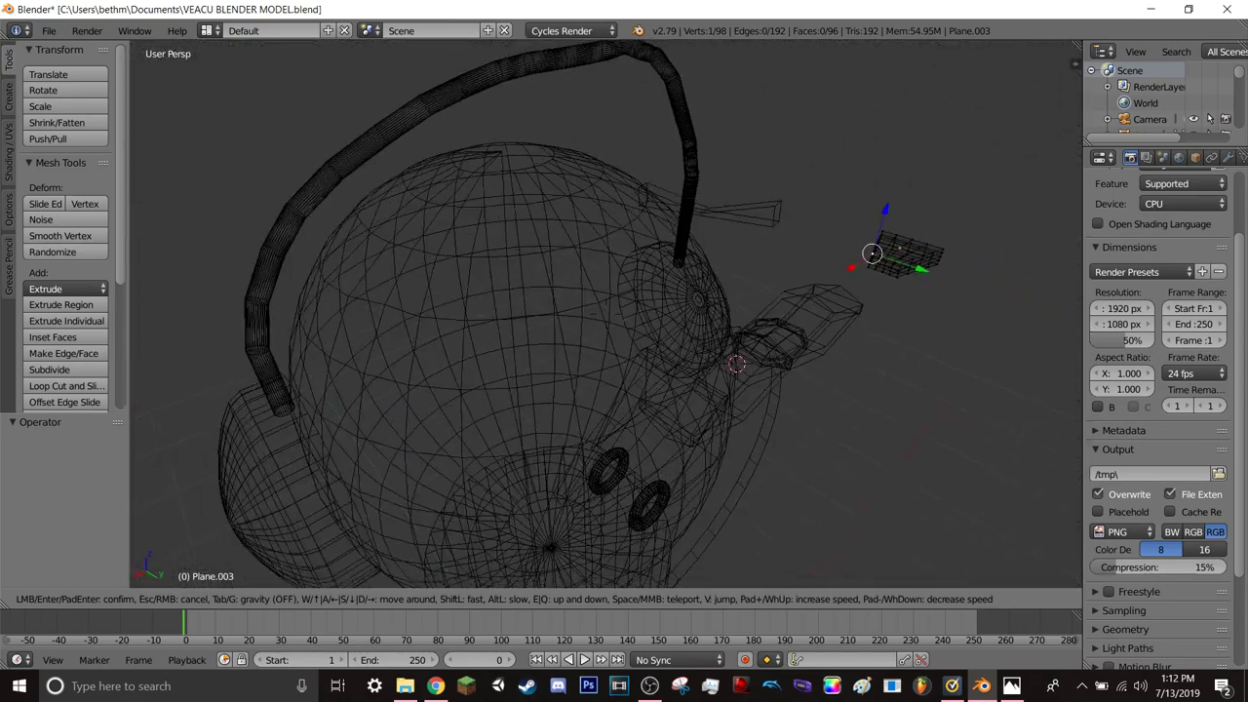
{"action": "key", "text": "w"}
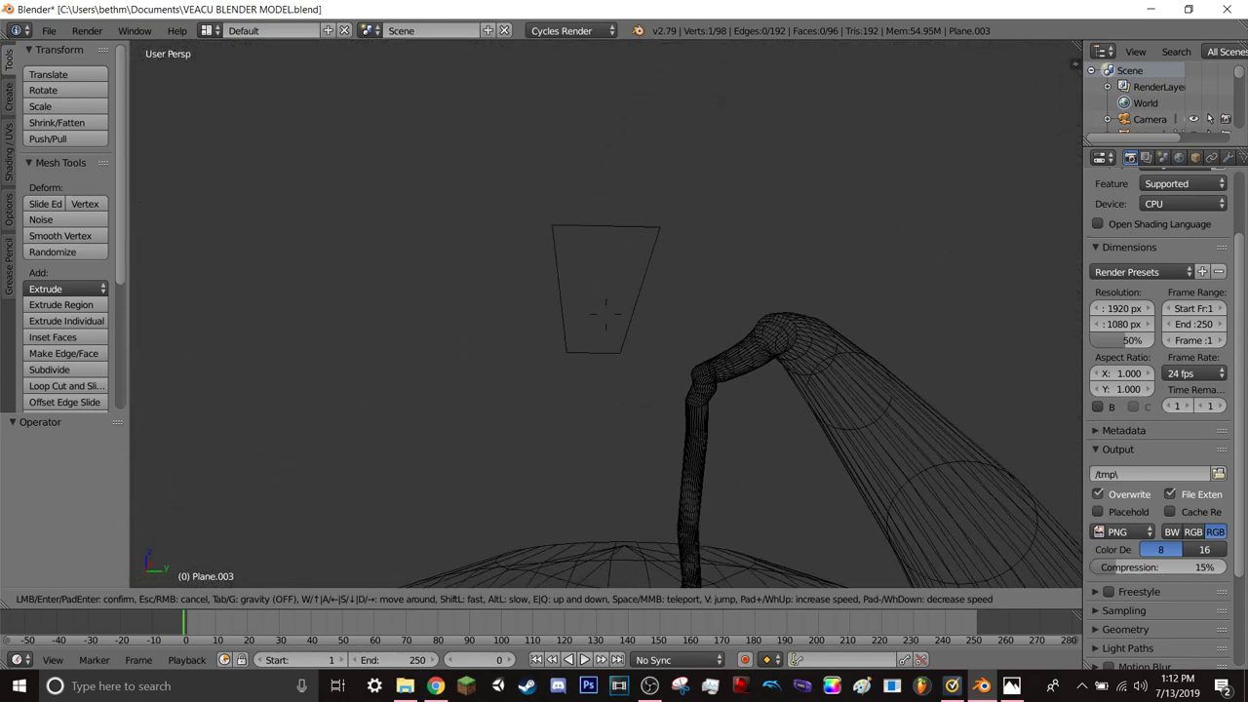
{"action": "key", "text": "s"}
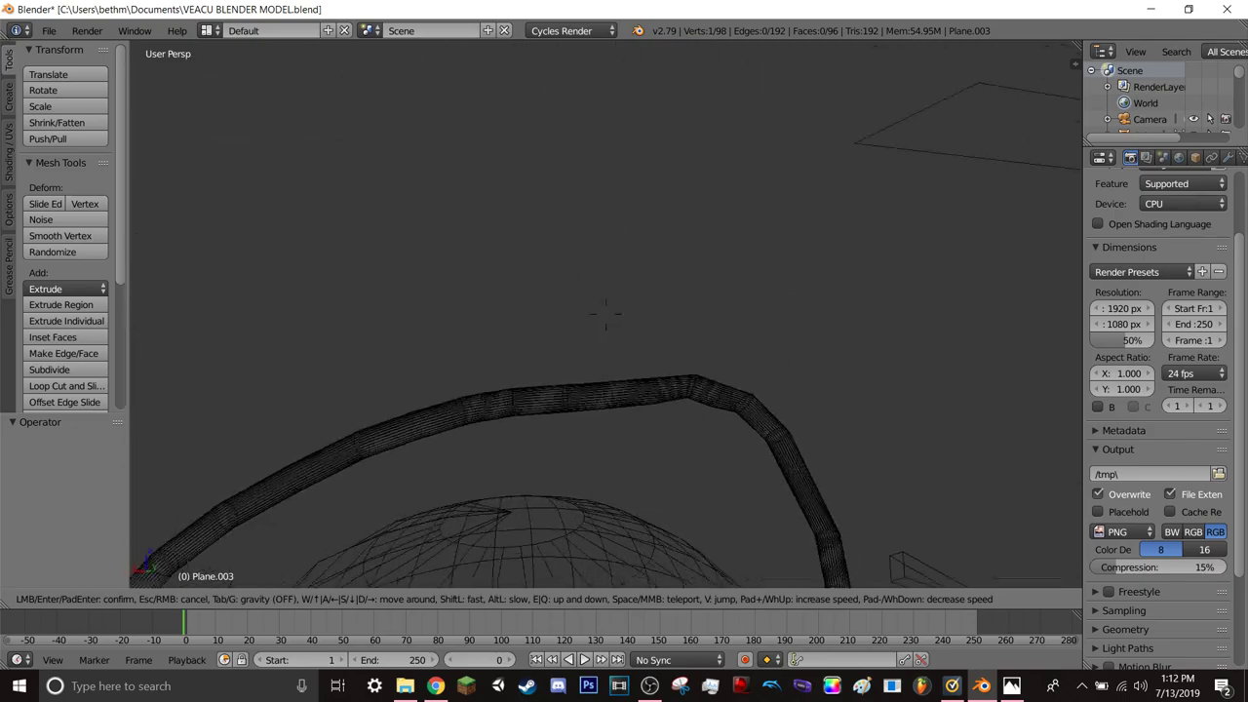
{"action": "key", "text": "w"}
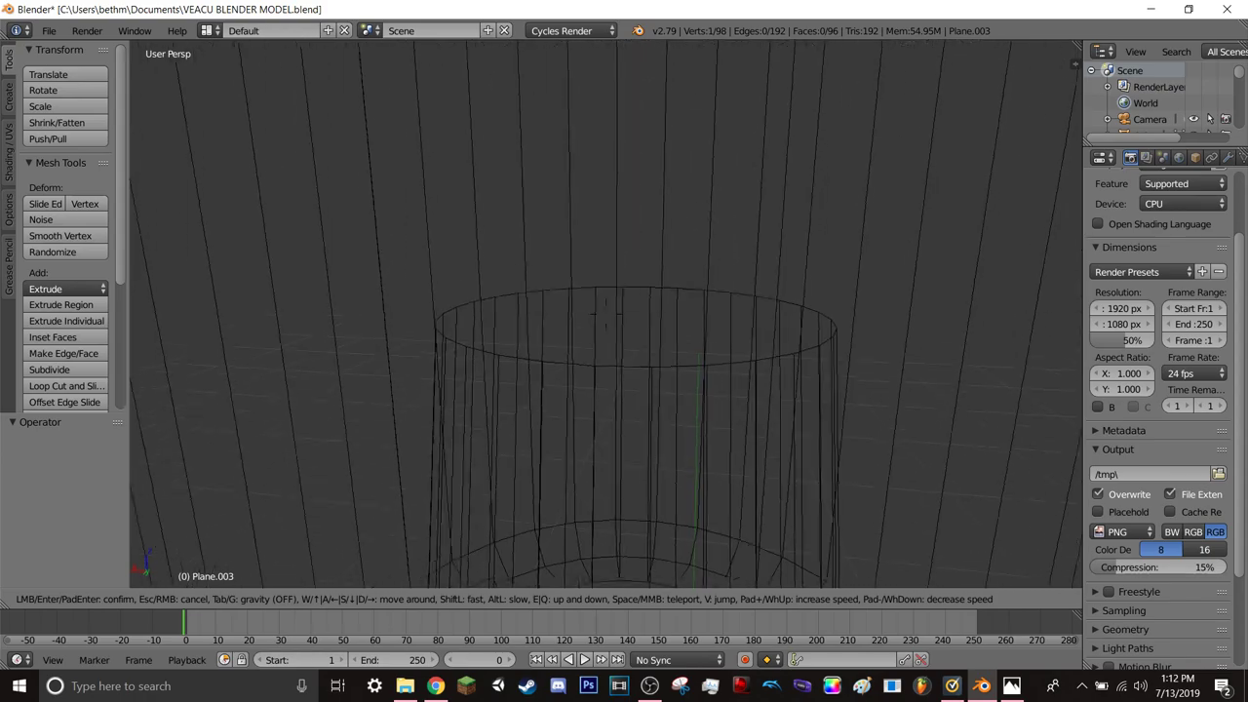
{"action": "key", "text": "s"}
{"action": "key", "text": "w"}
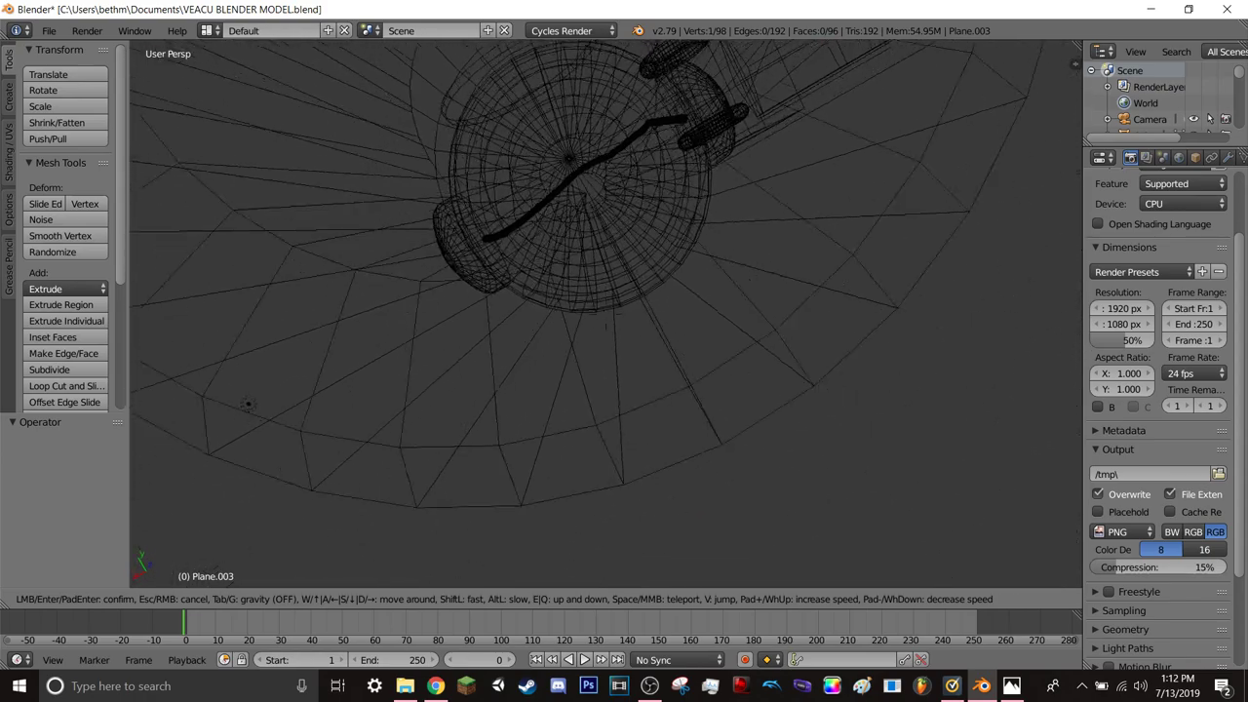
{"action": "key", "text": "s"}
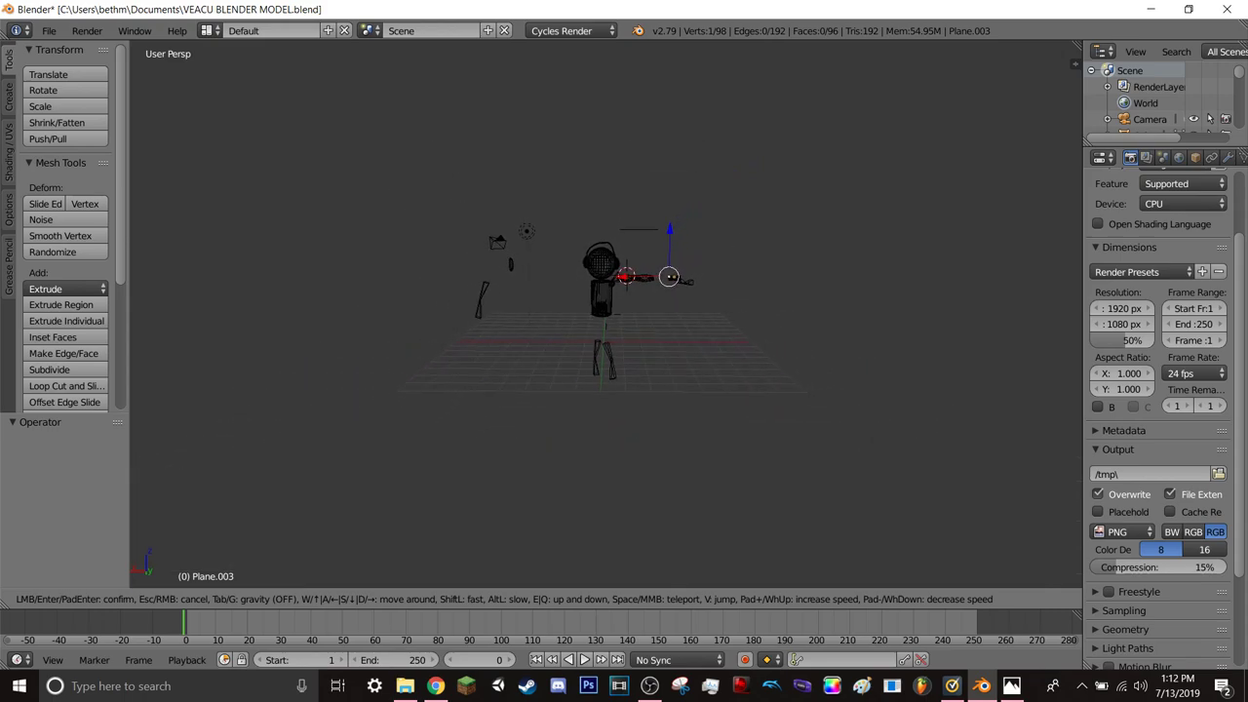
- Fly toward the character from the front and around its head and arm, then back away
{"action": "key", "text": "w"}
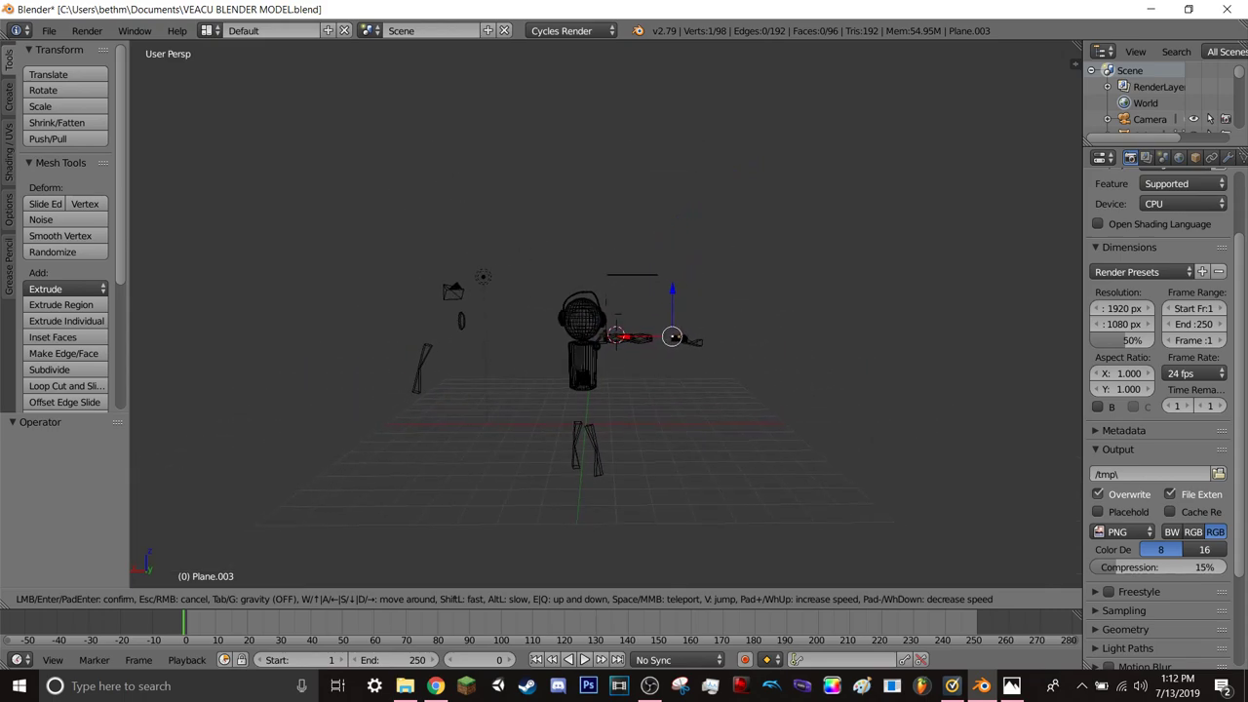
{"action": "key", "text": "w"}
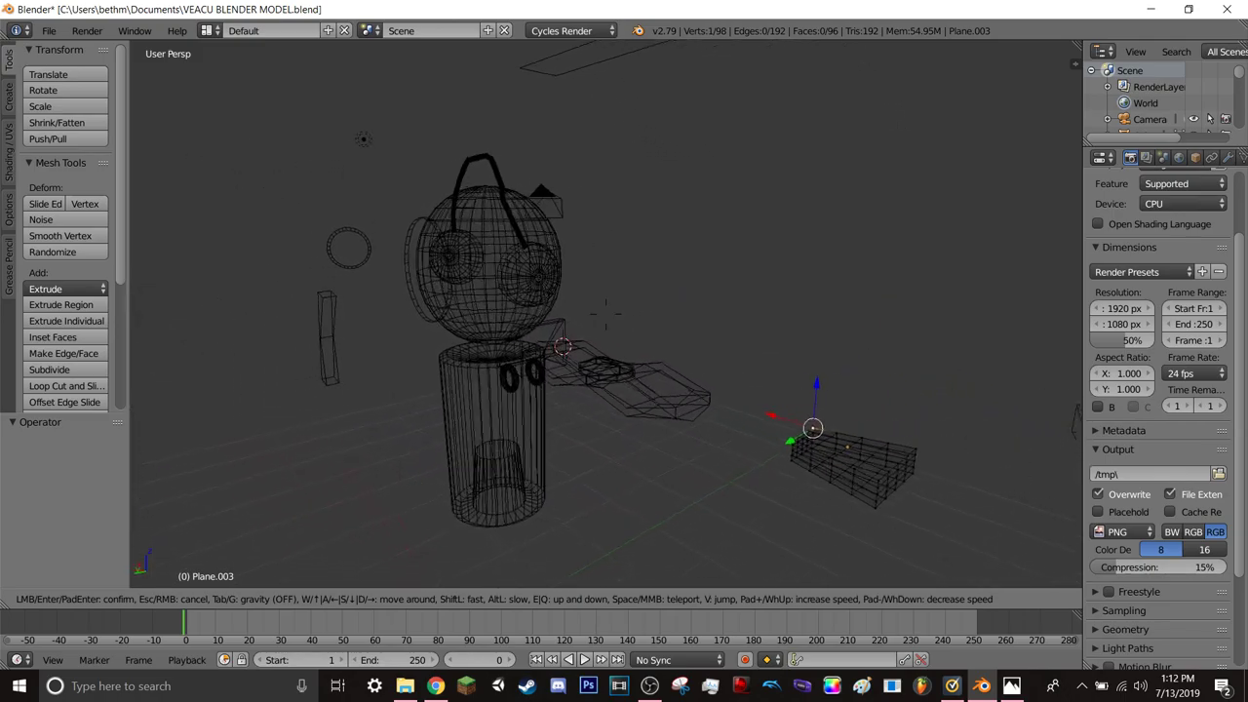
{"action": "key", "text": "w"}
{"action": "key", "text": "w"}
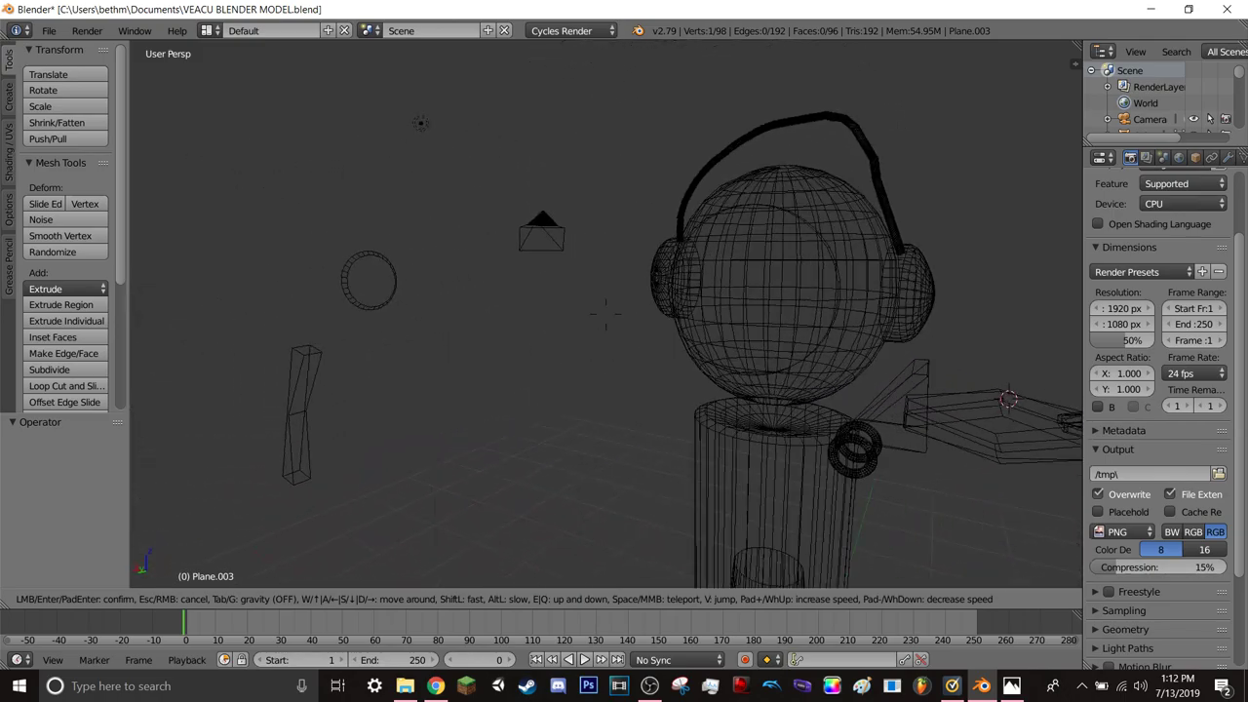
{"action": "key", "text": "s"}
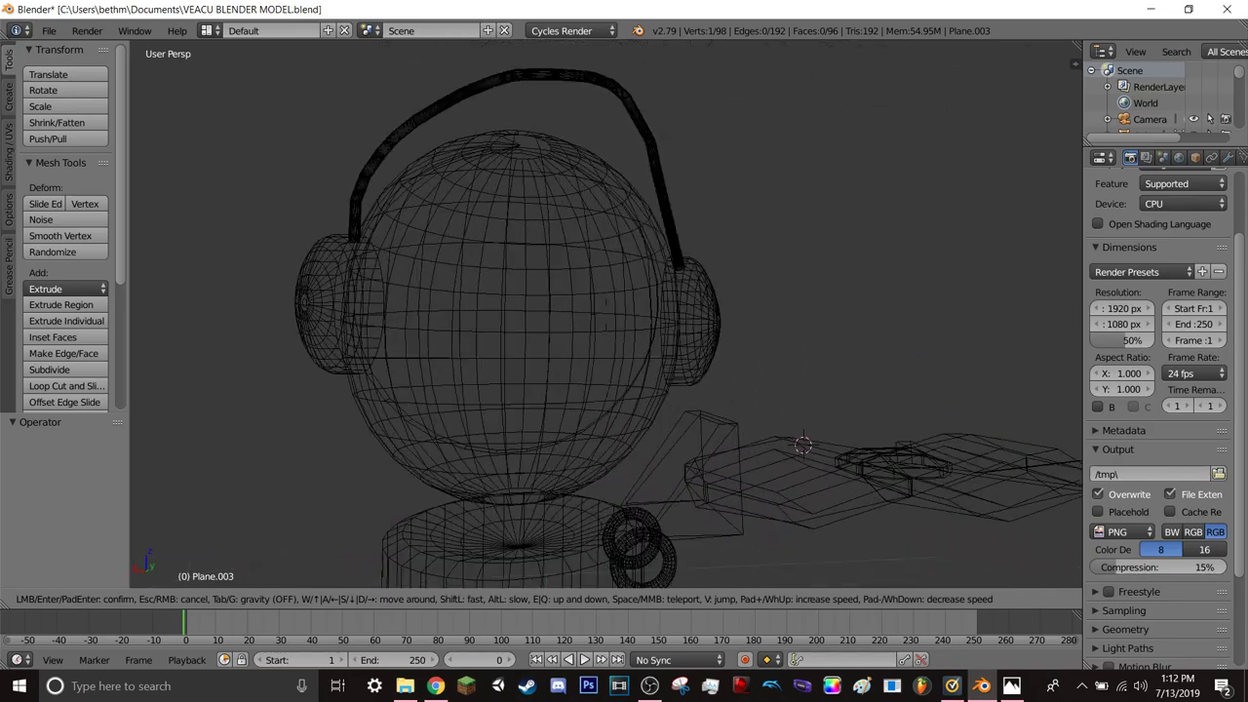
{"action": "key", "text": "w"}
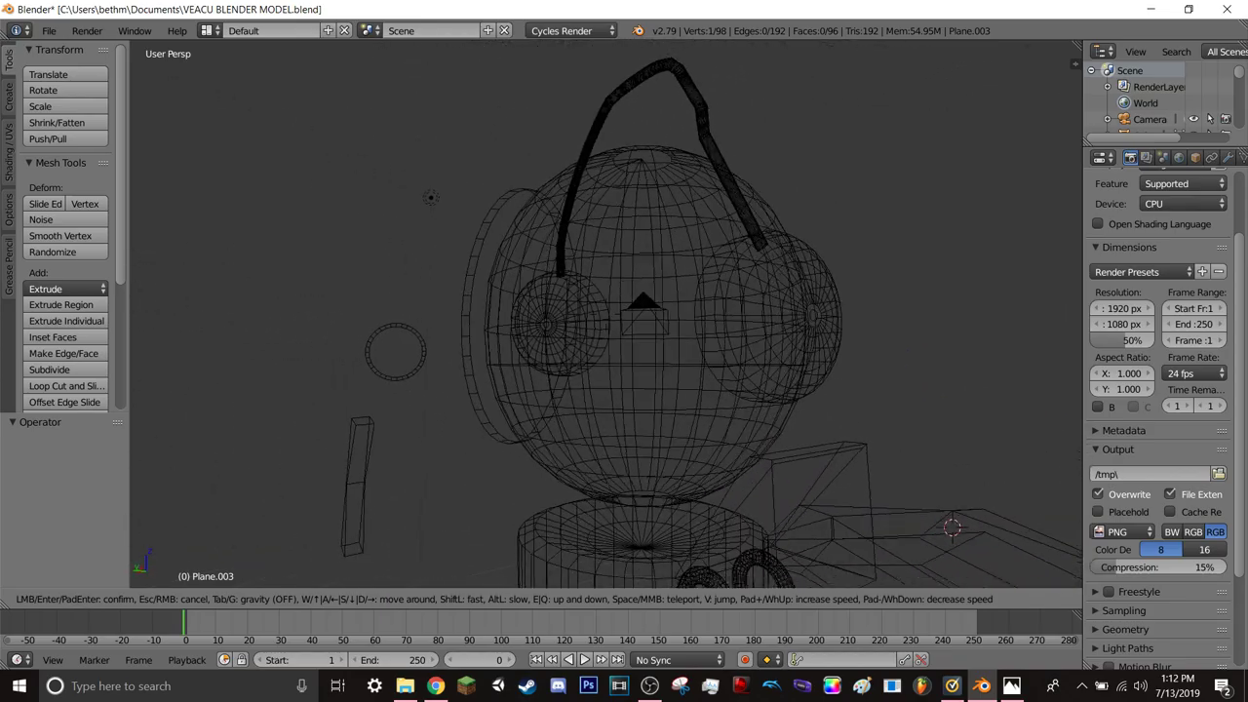
{"action": "key", "text": "s"}
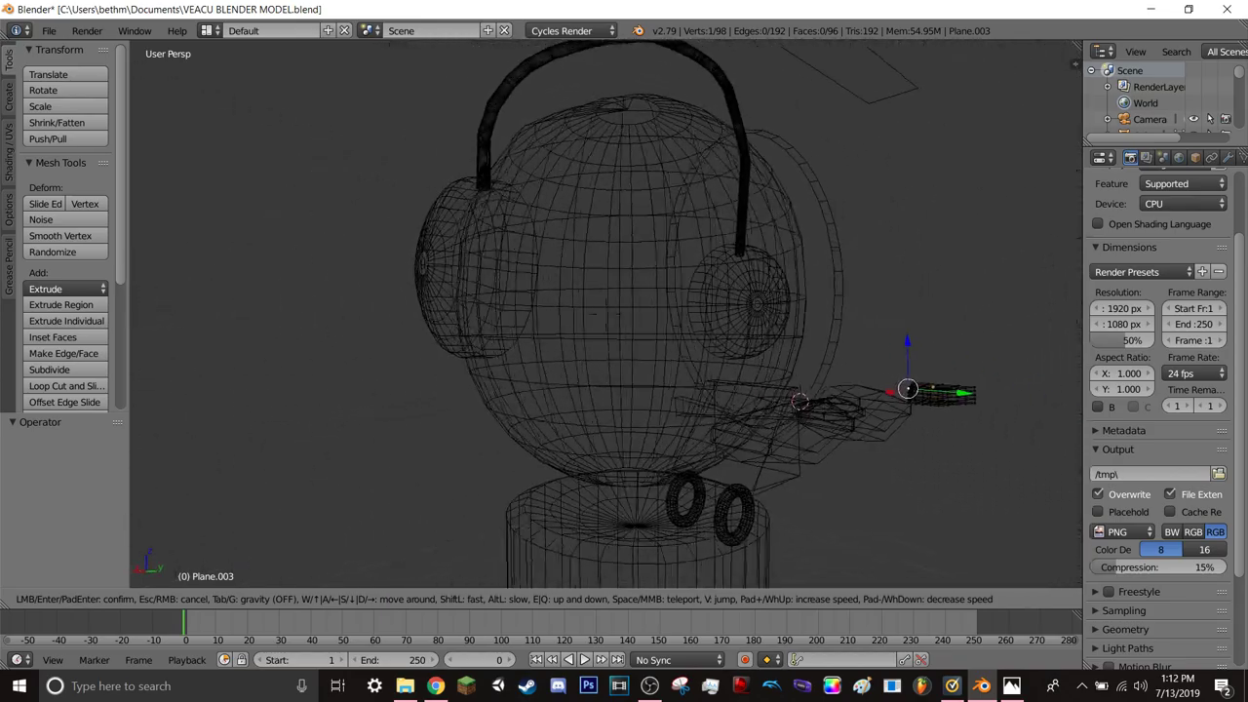
{"action": "key", "text": "w"}
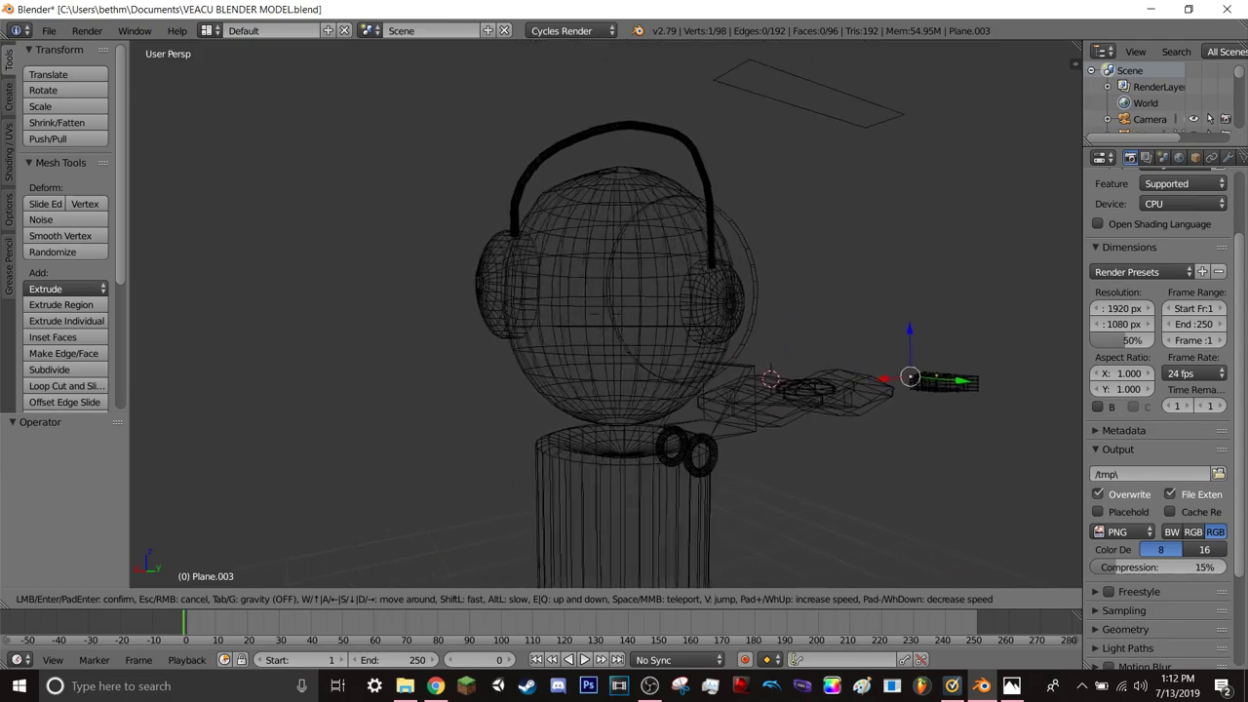
{"action": "key", "text": "w"}
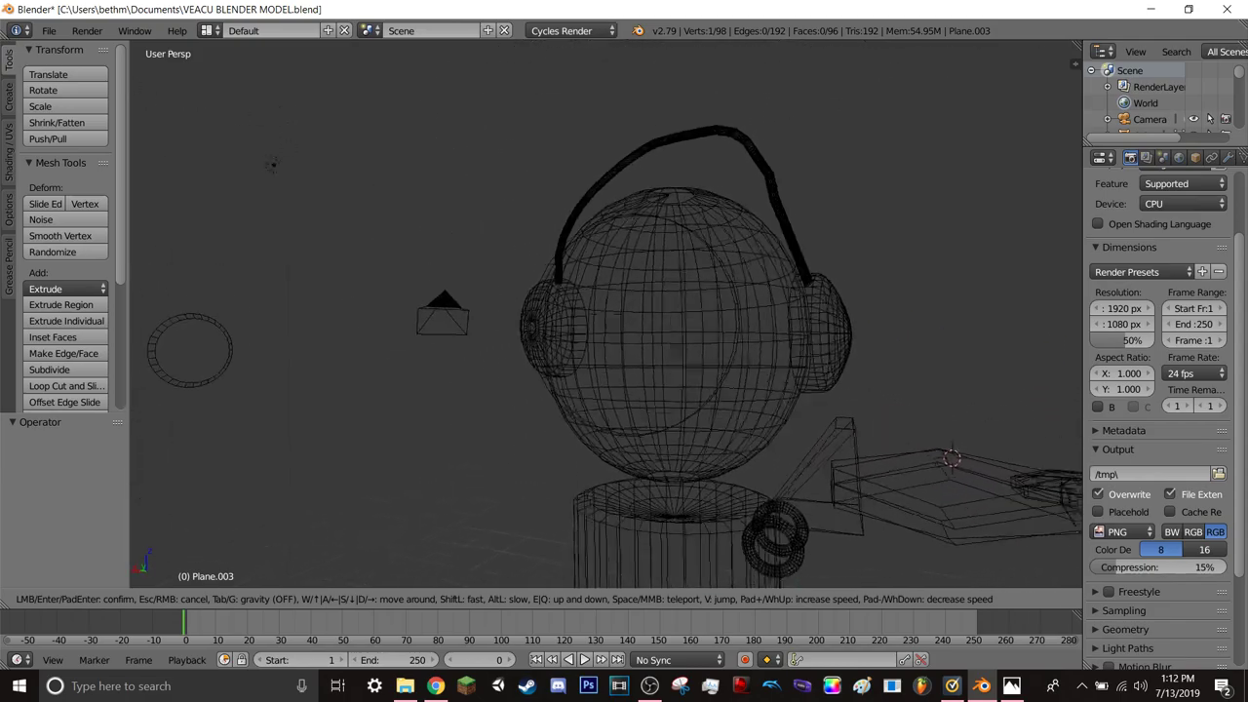
{"action": "key", "text": "s"}
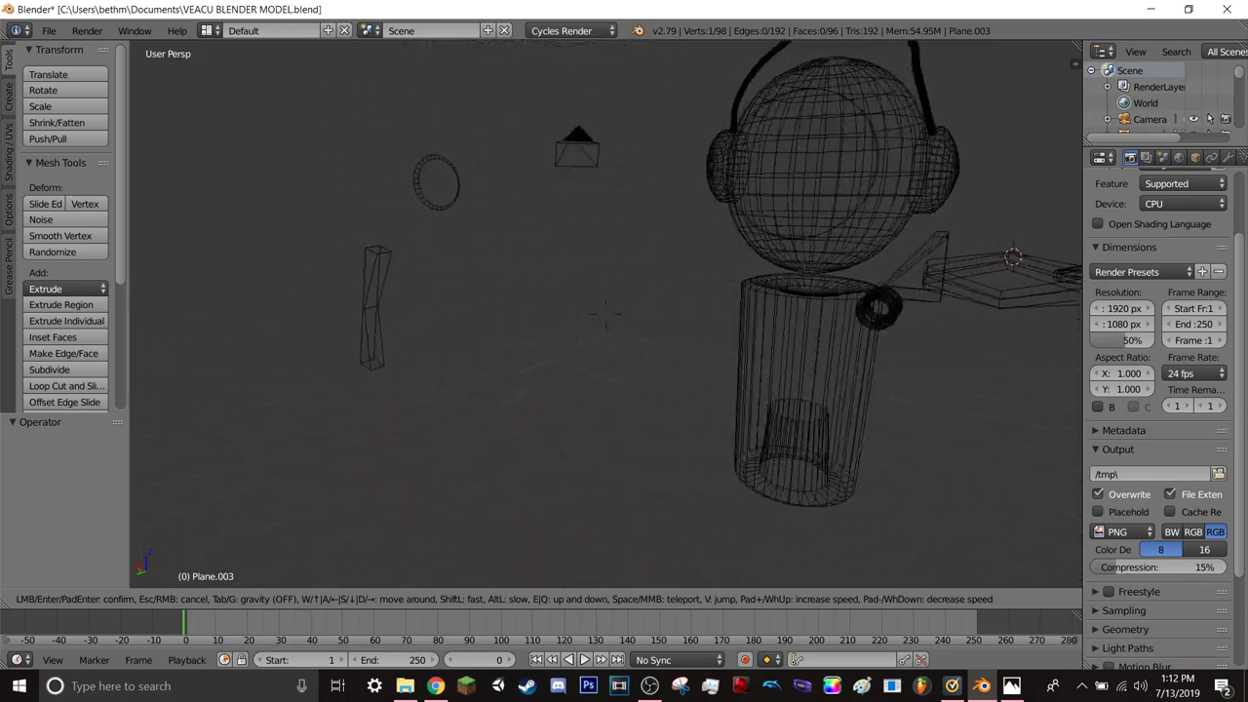
{"action": "key", "text": "d"}
{"action": "key", "text": "w"}
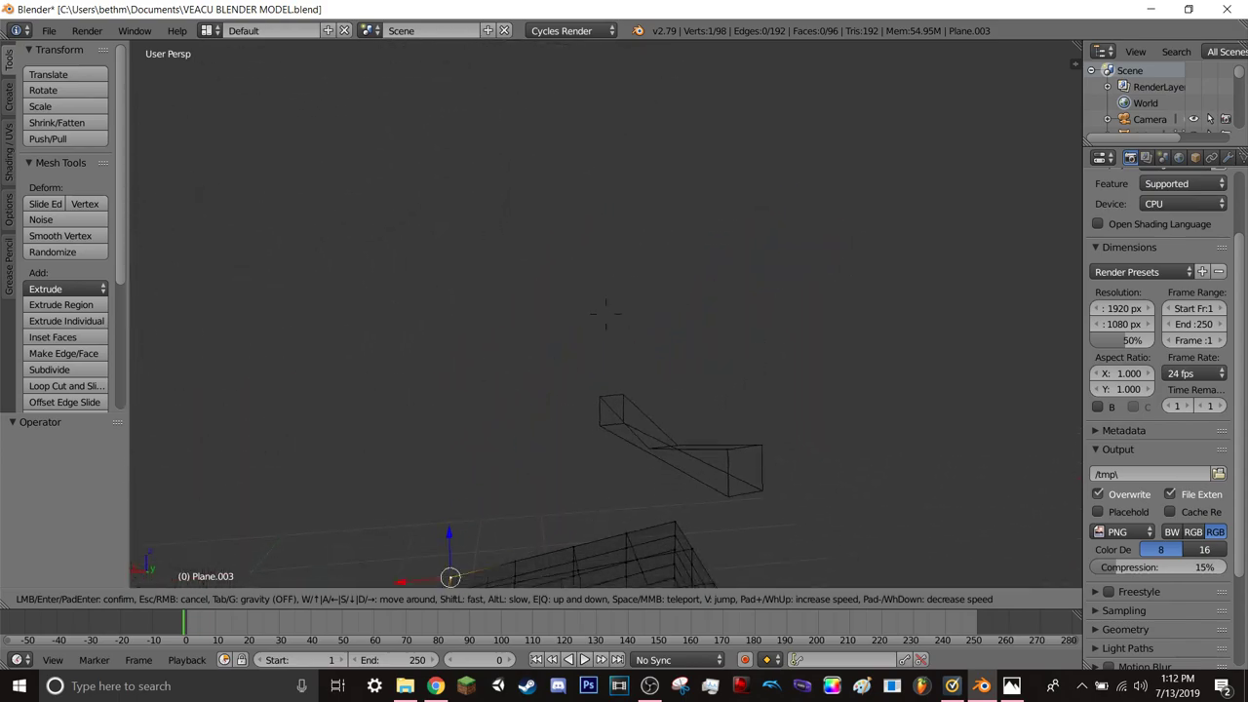
{"action": "key", "text": "s"}
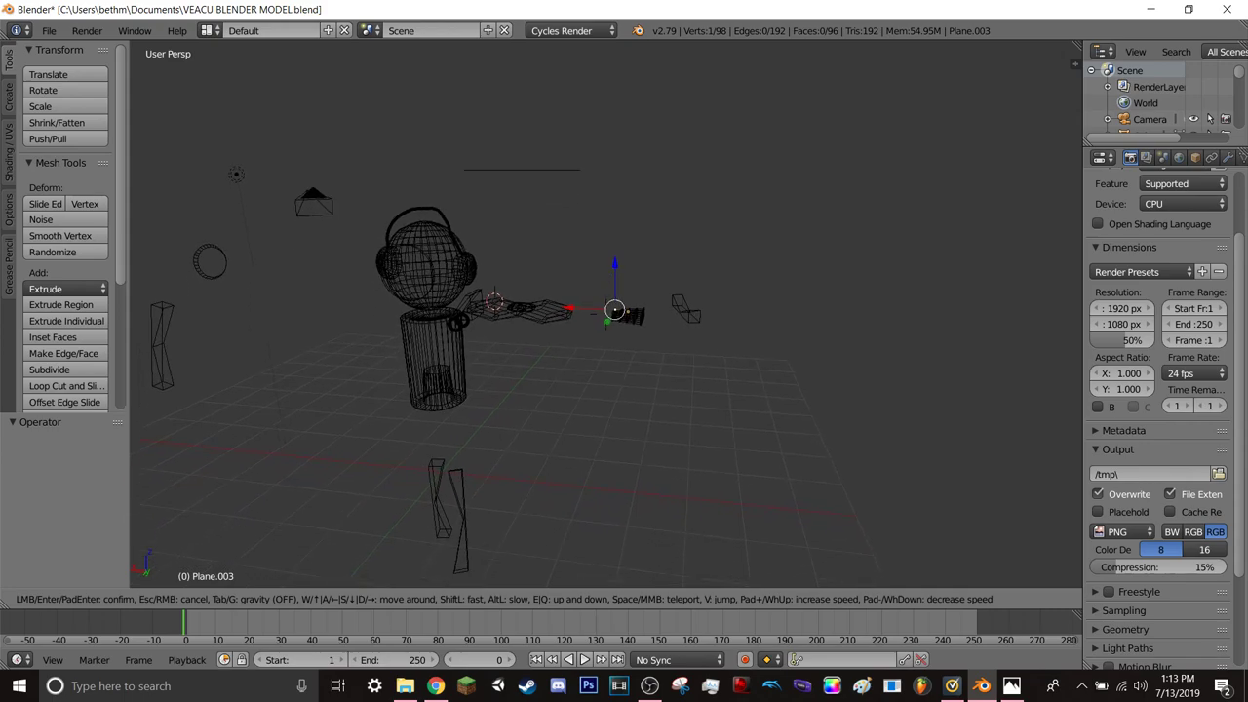
- Check the scene in rendered preview, then fly closer so the model sits left of centre
{"action": "left_click", "coordinate": [614, 310]}
{"action": "key", "text": "z"}
{"action": "key", "text": "z"}
{"action": "key", "text": "shift+z"}
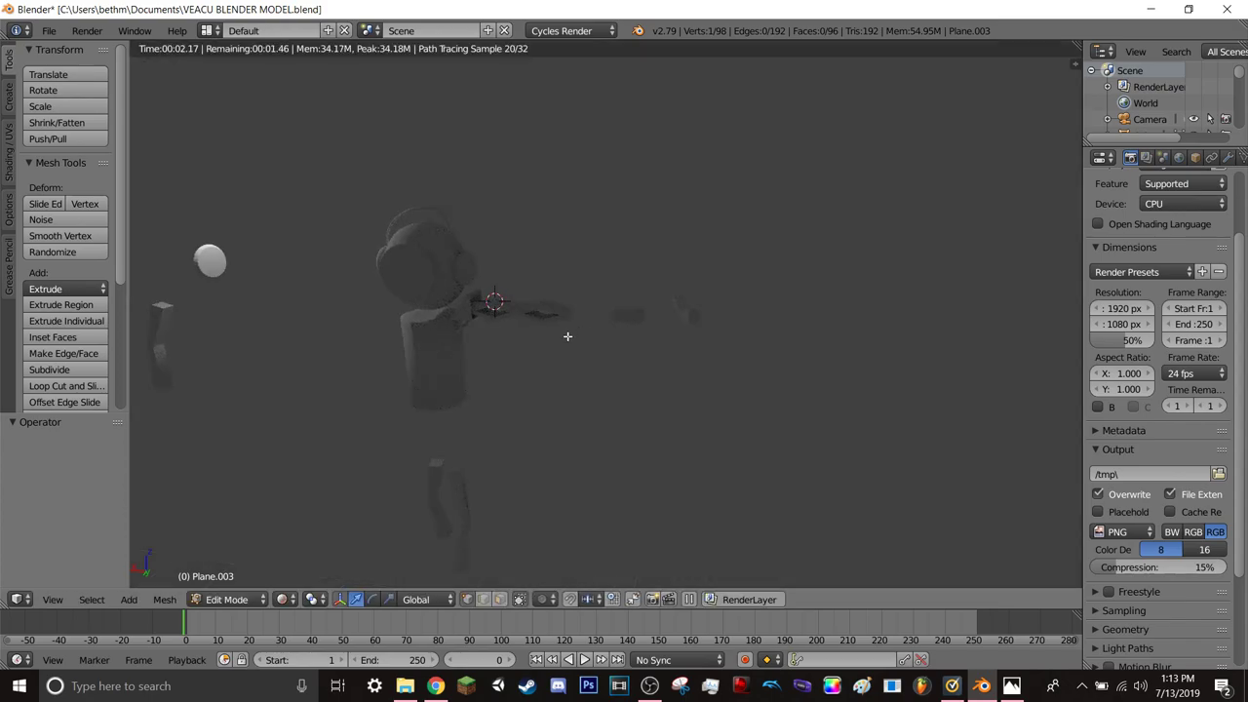
{"action": "key", "text": "shift+f"}
{"action": "key", "text": "w"}
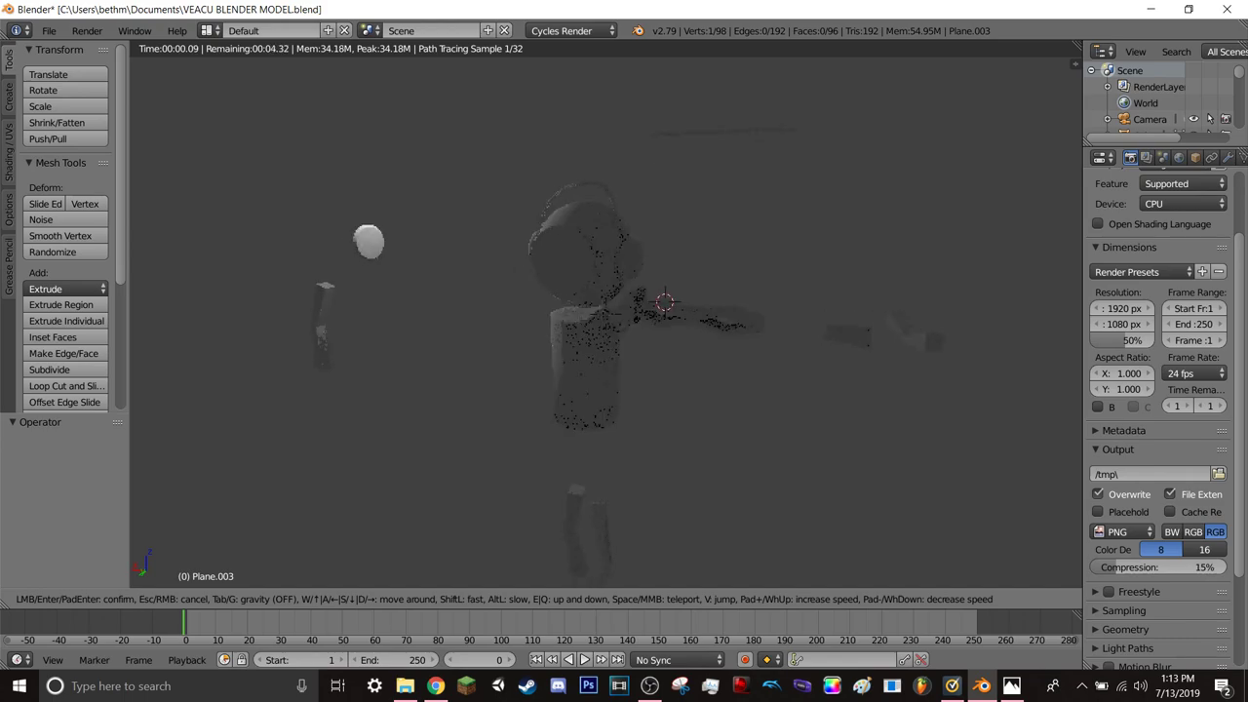
{"action": "key", "text": "w"}
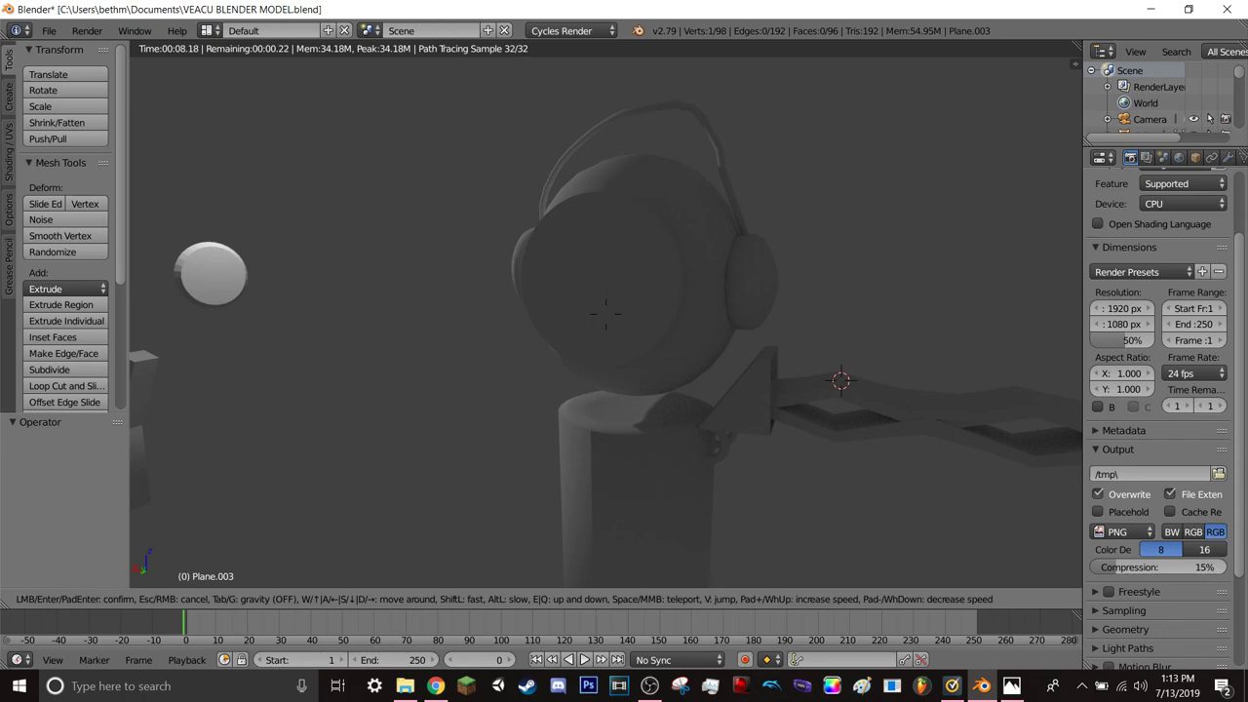
{"action": "key", "text": "d"}
{"action": "left_click", "coordinate": [605, 312]}
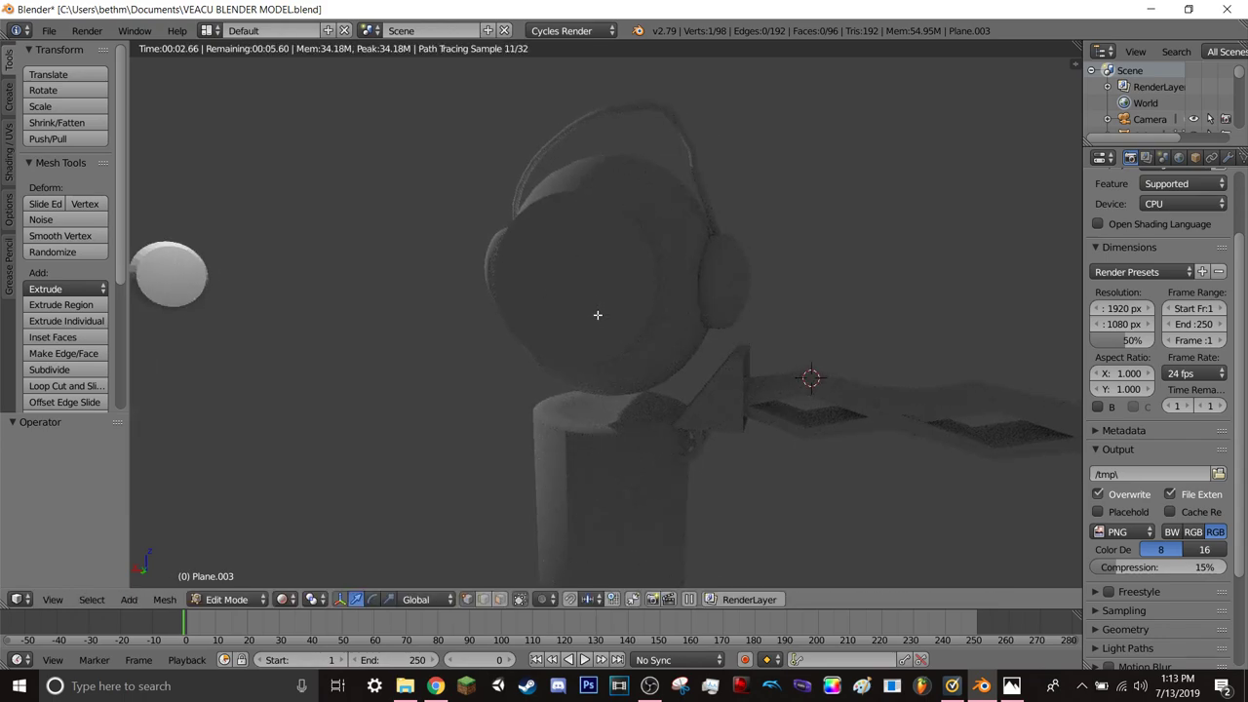
- Deselect all hand-block vertices and view the character head-on in wireframe
{"action": "key", "text": "a"}
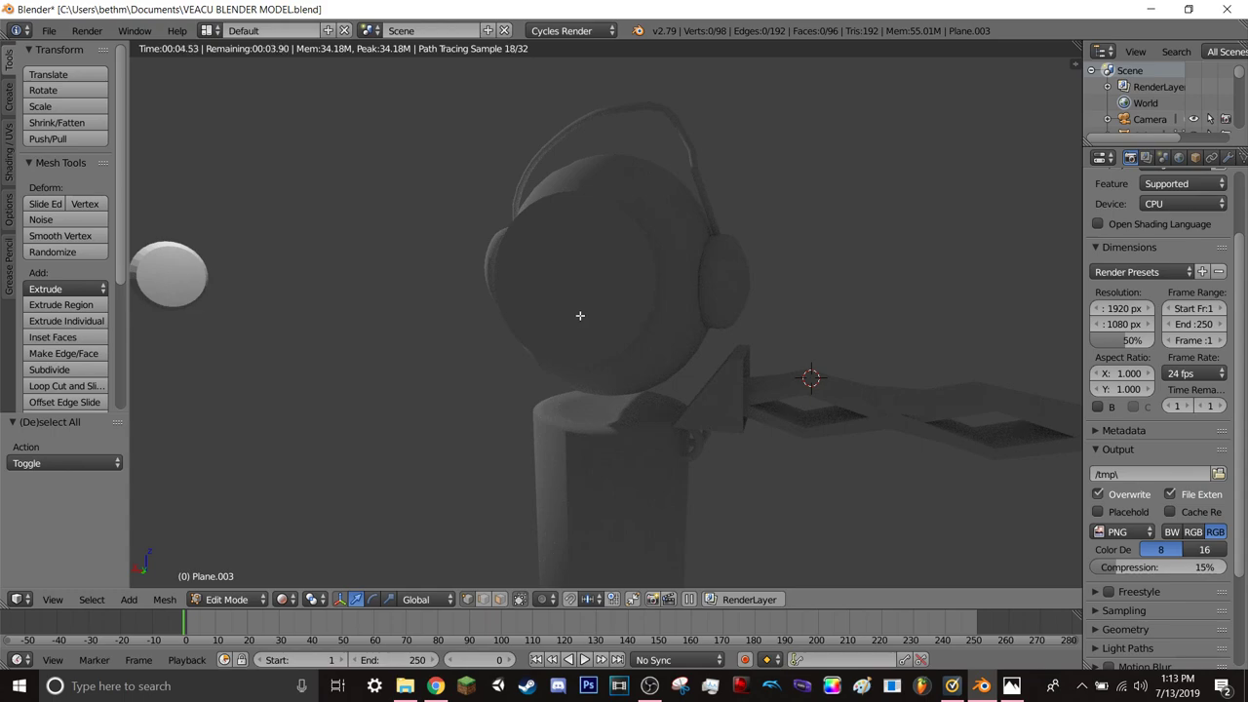
{"action": "key", "text": "z"}
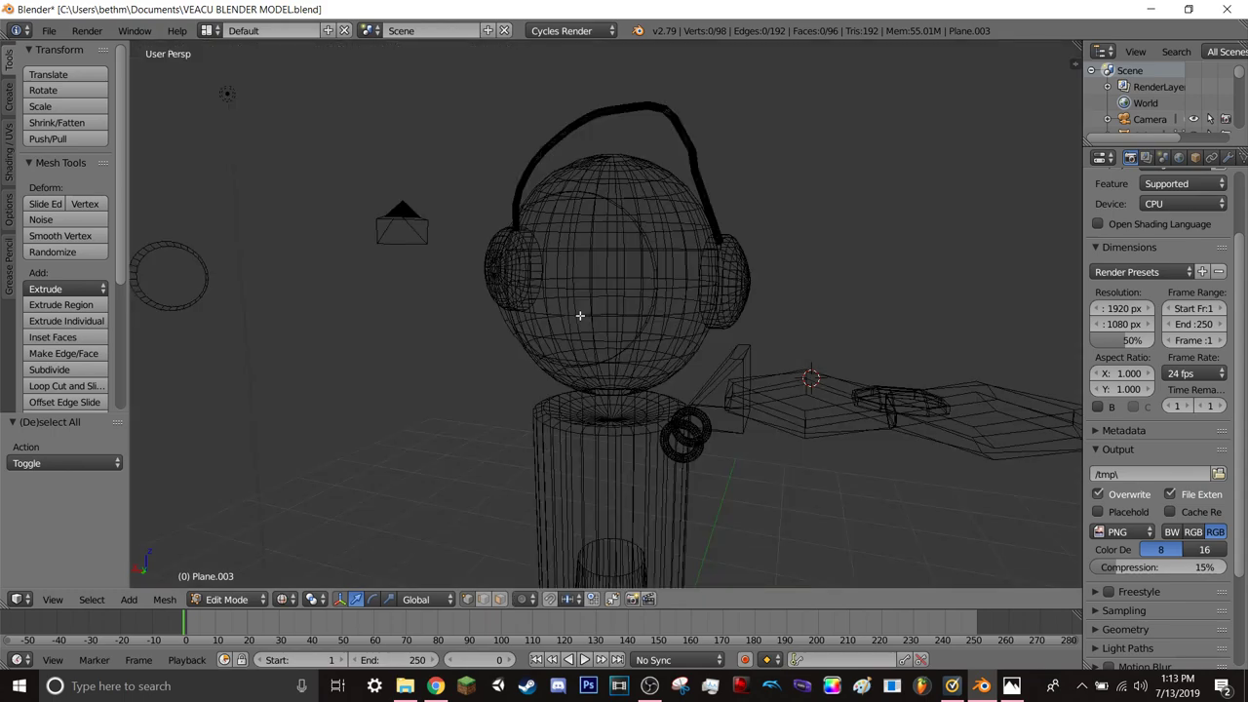
{"action": "mouse_move", "coordinate": [518, 328]}
{"action": "middle_mouse_down"}
{"action": "mouse_move", "coordinate": [432, 362]}
{"action": "mouse_move", "coordinate": [488, 362]}
{"action": "mouse_move", "coordinate": [474, 371]}
{"action": "mouse_move", "coordinate": [386, 389]}
{"action": "mouse_move", "coordinate": [465, 398]}
{"action": "mouse_move", "coordinate": [460, 351]}
{"action": "mouse_move", "coordinate": [613, 381]}
{"action": "mouse_move", "coordinate": [658, 407]}
{"action": "mouse_move", "coordinate": [507, 410]}
{"action": "mouse_move", "coordinate": [931, 366]}
{"action": "mouse_move", "coordinate": [752, 396]}
{"action": "mouse_move", "coordinate": [772, 362]}
{"action": "mouse_move", "coordinate": [886, 365]}
{"action": "mouse_move", "coordinate": [843, 353]}
{"action": "middle_mouse_up"}
{"action": "mouse_move", "coordinate": [766, 382]}
{"action": "middle_mouse_down"}
{"action": "mouse_move", "coordinate": [696, 362]}
{"action": "mouse_move", "coordinate": [474, 362]}
{"action": "mouse_move", "coordinate": [432, 376]}
{"action": "mouse_move", "coordinate": [571, 375]}
{"action": "middle_mouse_up"}
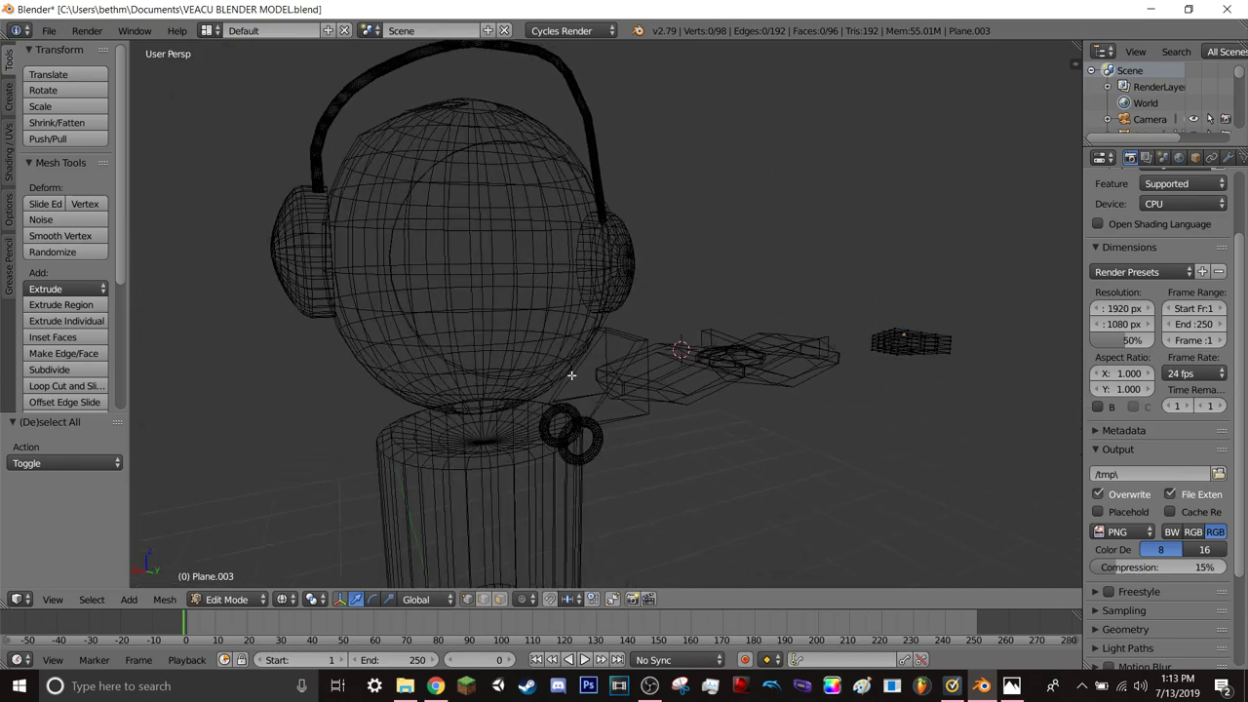
{"action": "mouse_move", "coordinate": [475, 383]}
{"action": "middle_mouse_down"}
{"action": "mouse_move", "coordinate": [688, 457]}
{"action": "mouse_move", "coordinate": [669, 451]}
{"action": "middle_mouse_up"}
- Preview the robot with rendered lighting, return to solid, and zoom out to the whole model
{"action": "key", "text": "z"}
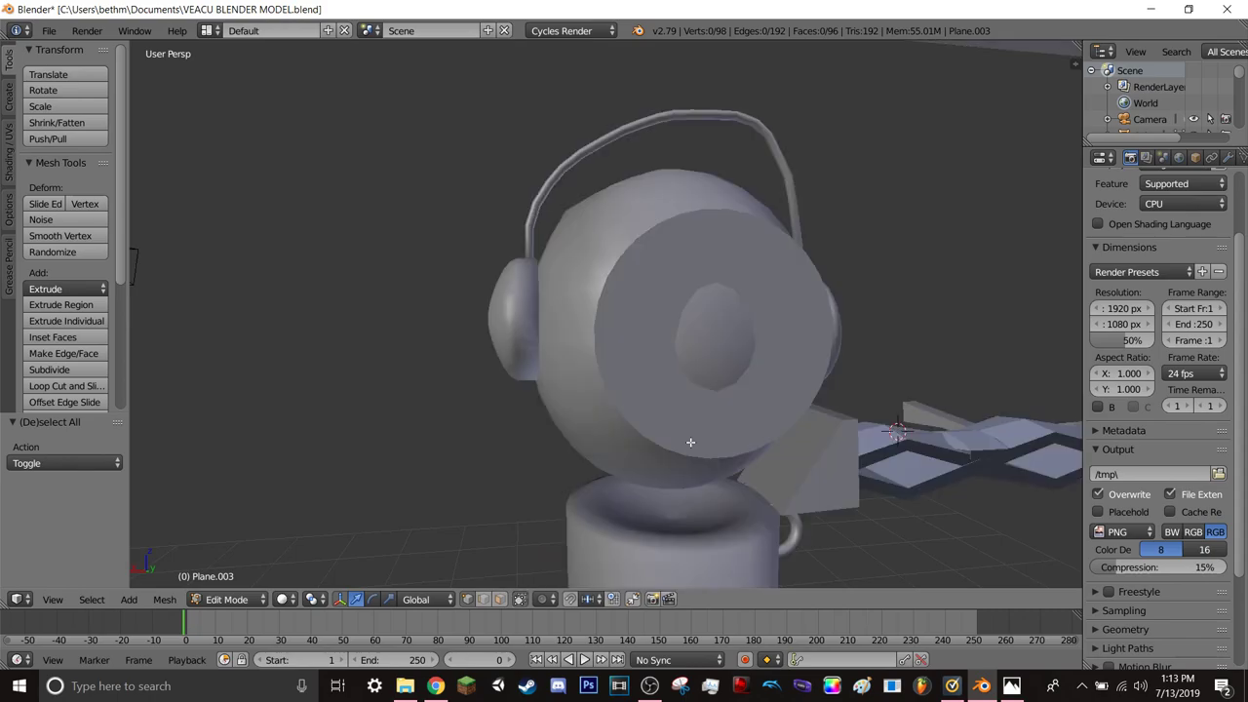
{"action": "key", "text": "shift+z"}
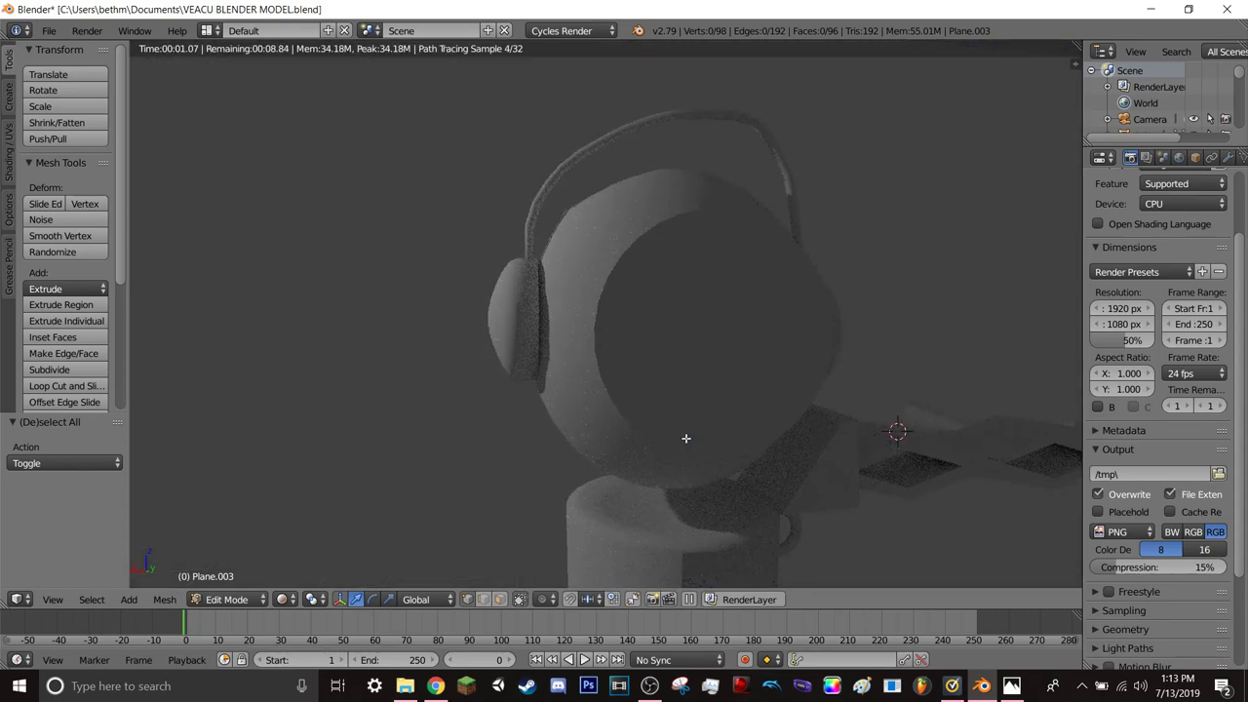
{"action": "key", "text": "shift+z"}
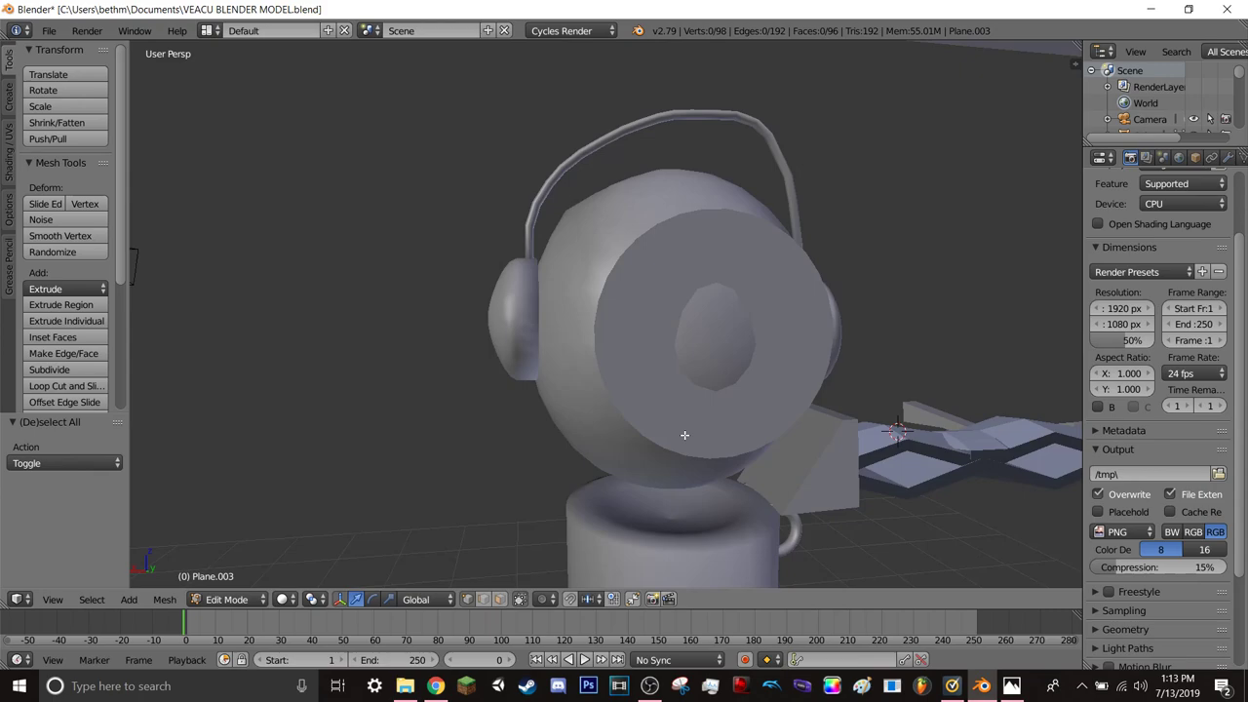
{"action": "scroll", "coordinate": [643, 429], "scroll_direction": "up", "scroll_amount": 4}
{"action": "scroll", "coordinate": [585, 410], "scroll_direction": "up", "scroll_amount": 3}
{"action": "scroll", "coordinate": [578, 403], "scroll_direction": "down", "scroll_amount": 4}
{"action": "middle_click_drag", "start_coordinate": [630, 479], "coordinate": [488, 377]}
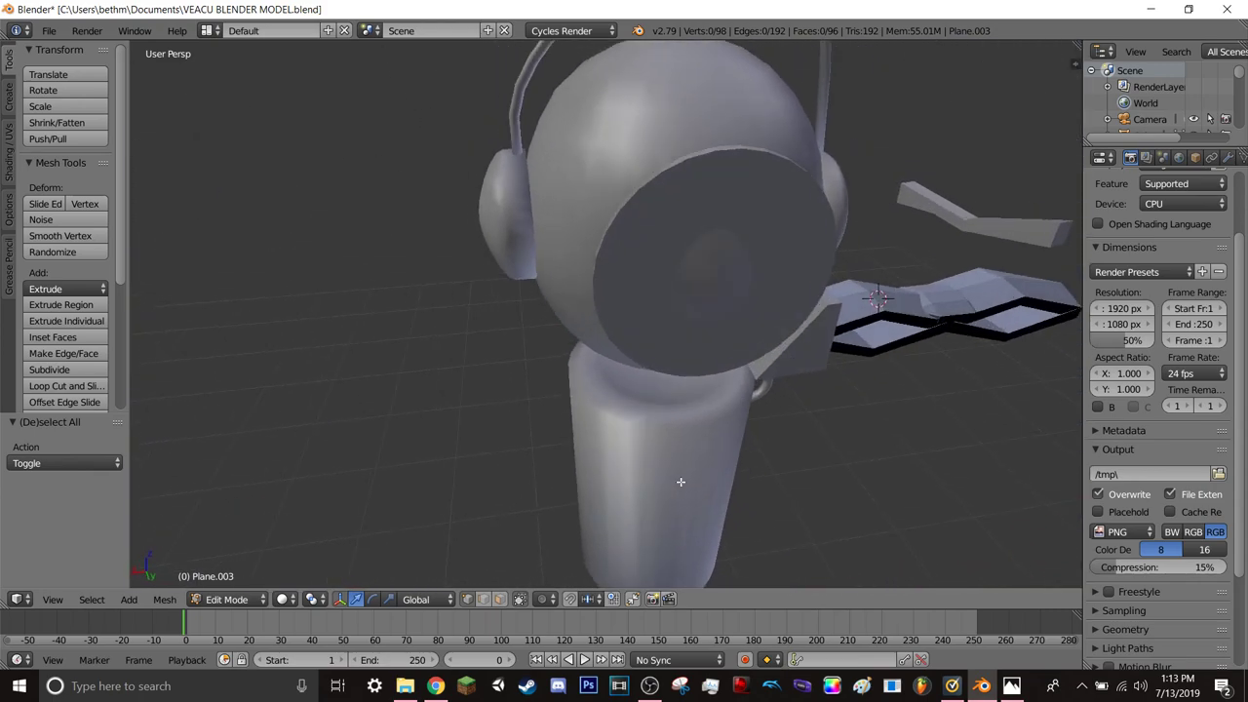
{"action": "scroll", "coordinate": [488, 376], "scroll_direction": "down", "scroll_amount": 3}
{"action": "scroll", "coordinate": [416, 244], "scroll_direction": "down", "scroll_amount": 1}
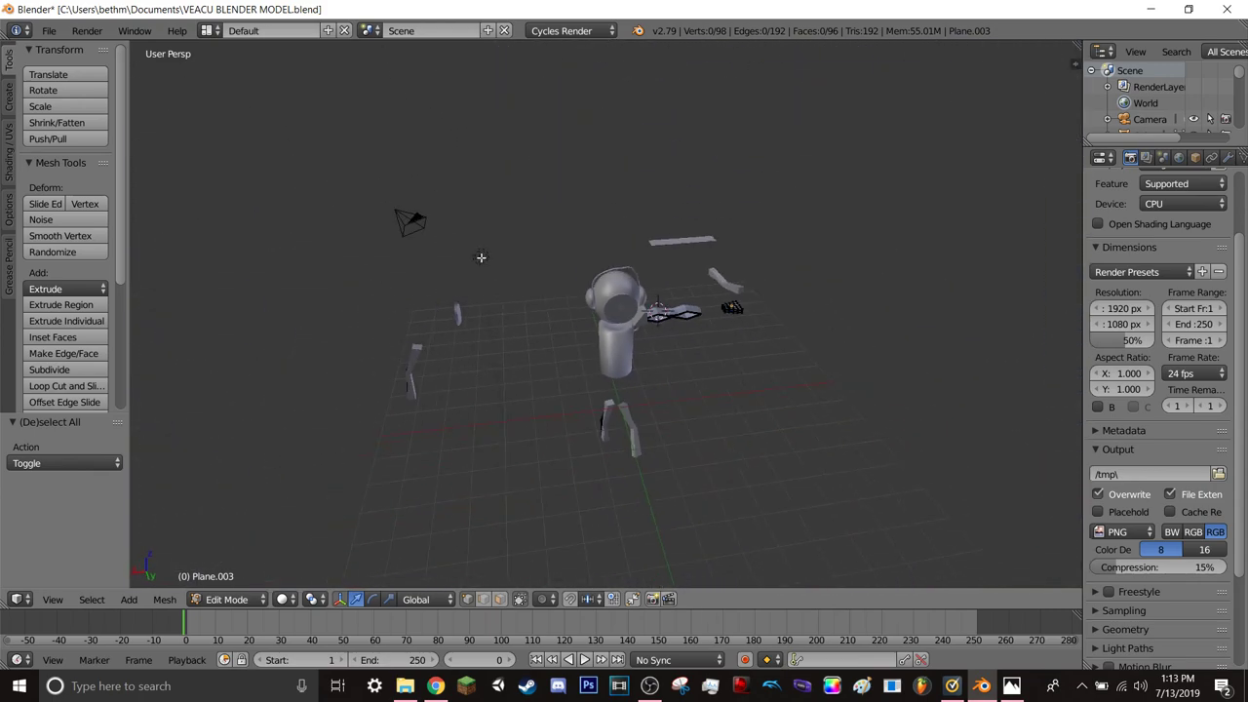
{"action": "left_click", "coordinate": [227, 599]}
- Switch to Object Mode, select the lamp, and move it to X -2.743
{"action": "right_click", "coordinate": [259, 593]}
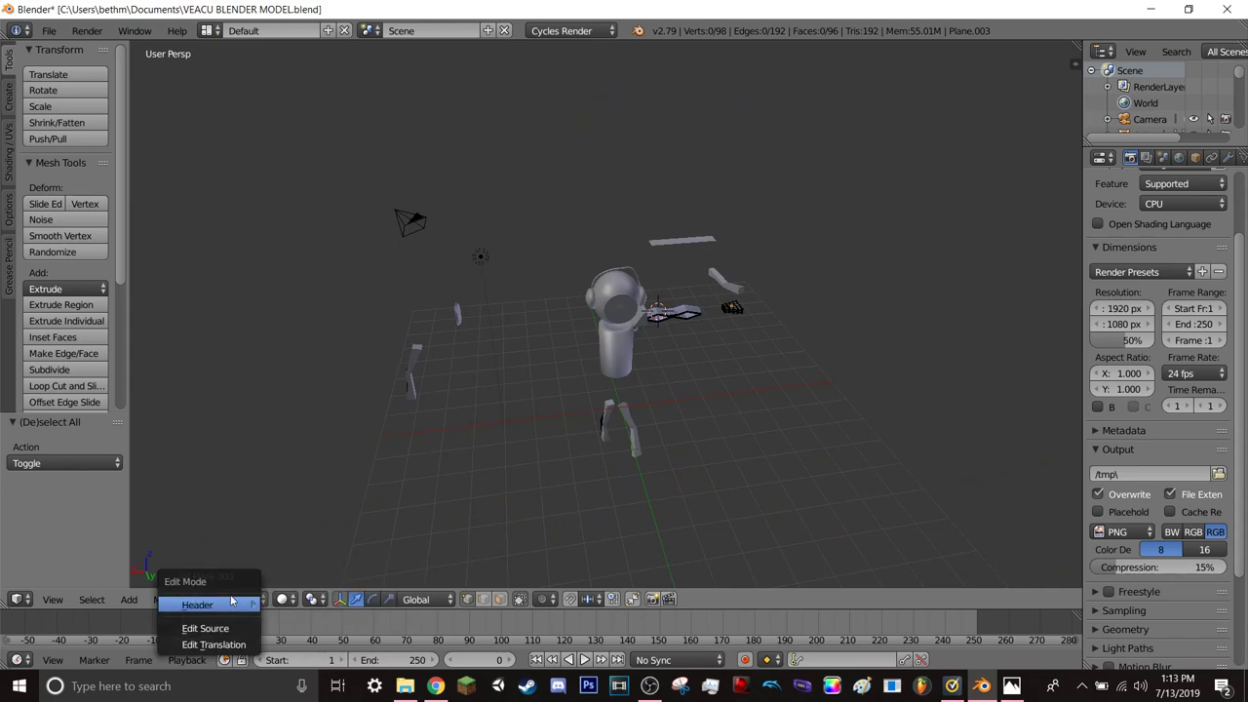
{"action": "left_click", "coordinate": [226, 598]}
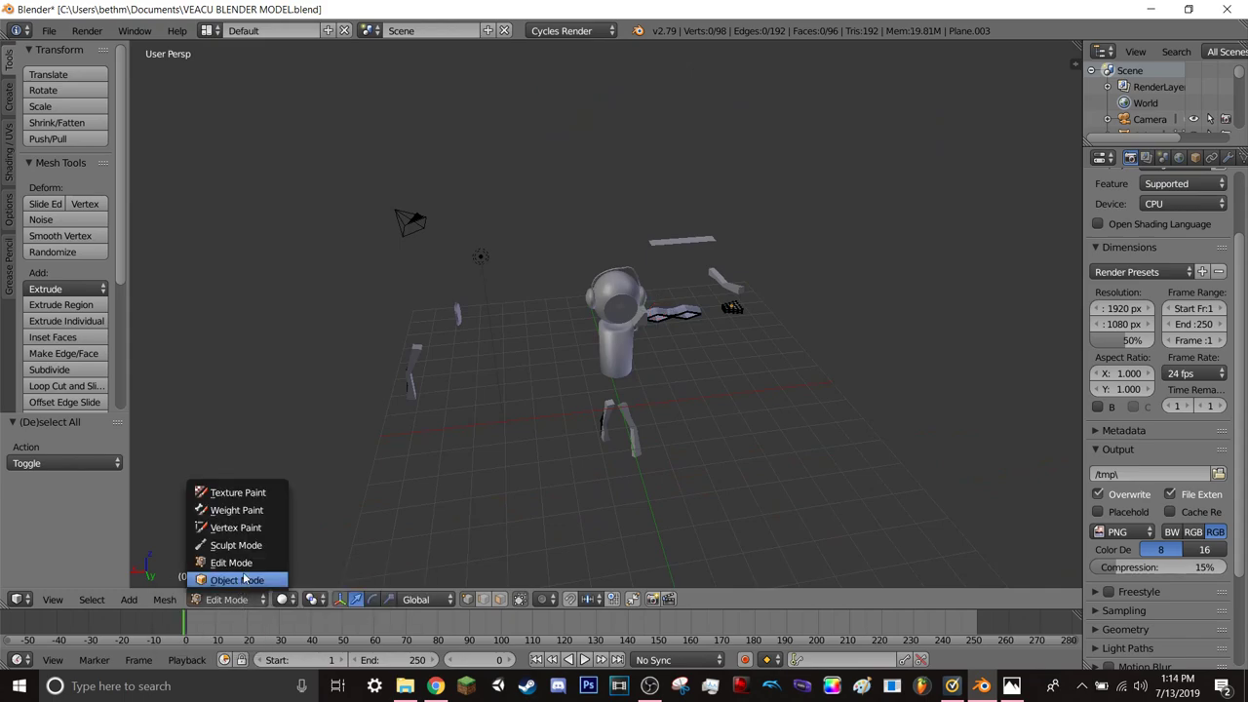
{"action": "left_click", "coordinate": [239, 579]}
{"action": "right_click", "coordinate": [392, 234]}
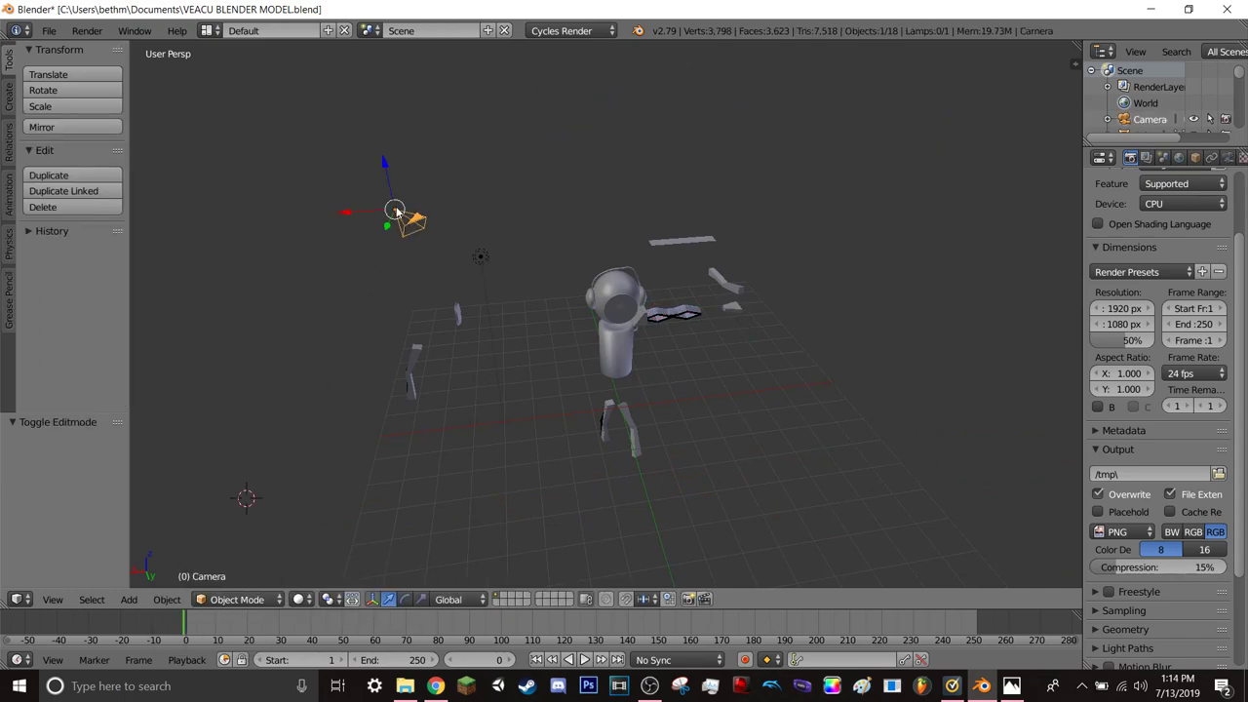
{"action": "right_click", "coordinate": [479, 258]}
{"action": "mouse_move", "coordinate": [479, 278]}
{"action": "left_mouse_down"}
{"action": "mouse_move", "coordinate": [498, 433]}
{"action": "mouse_move", "coordinate": [468, 432]}
{"action": "left_mouse_up"}
{"action": "key", "text": "g"}
{"action": "key", "text": "x"}
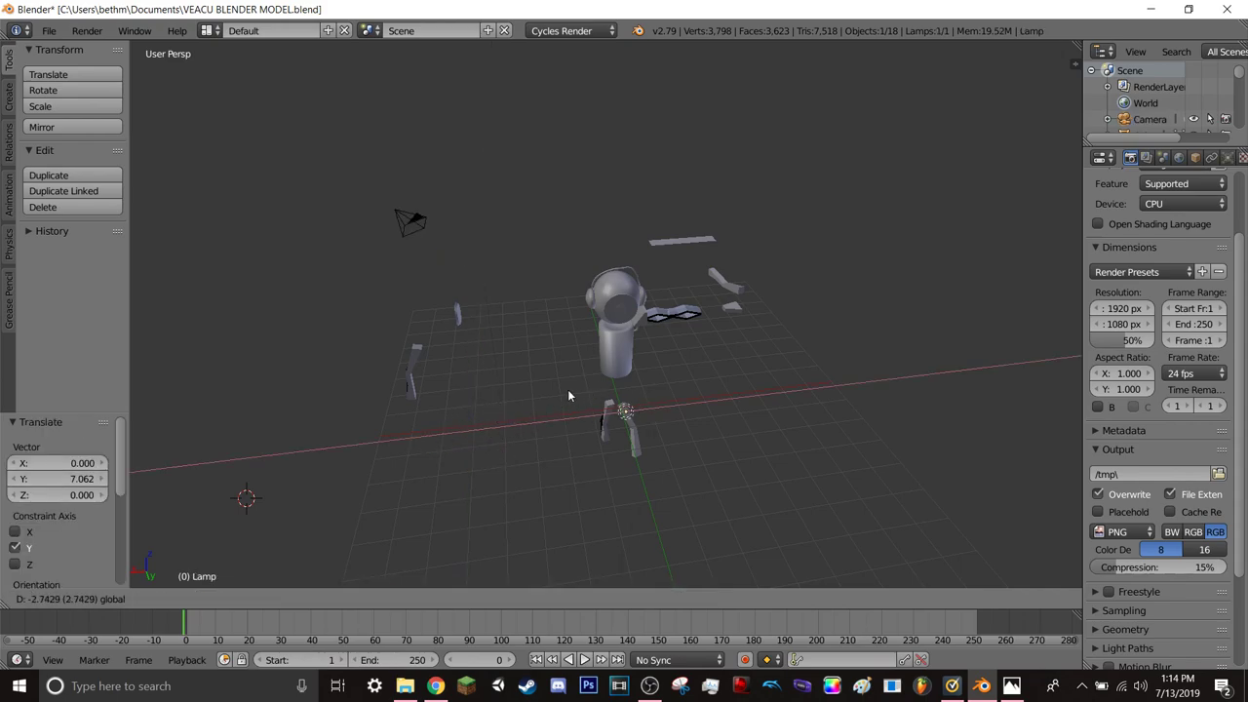
{"action": "left_click", "coordinate": [568, 396]}
- Check the lamp's lighting on the robot in rendered preview from two angles, then return to solid
{"action": "key", "text": "shift+z"}
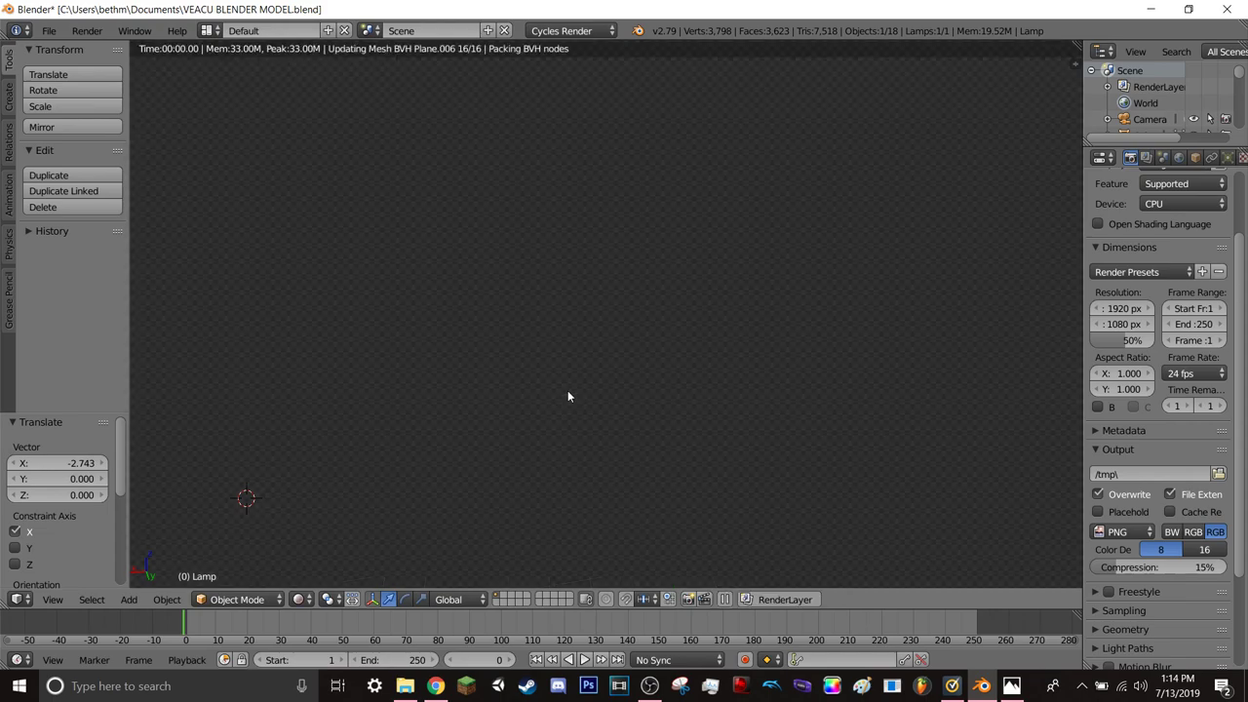
{"action": "scroll", "coordinate": [712, 398], "scroll_direction": "up", "scroll_amount": 3}
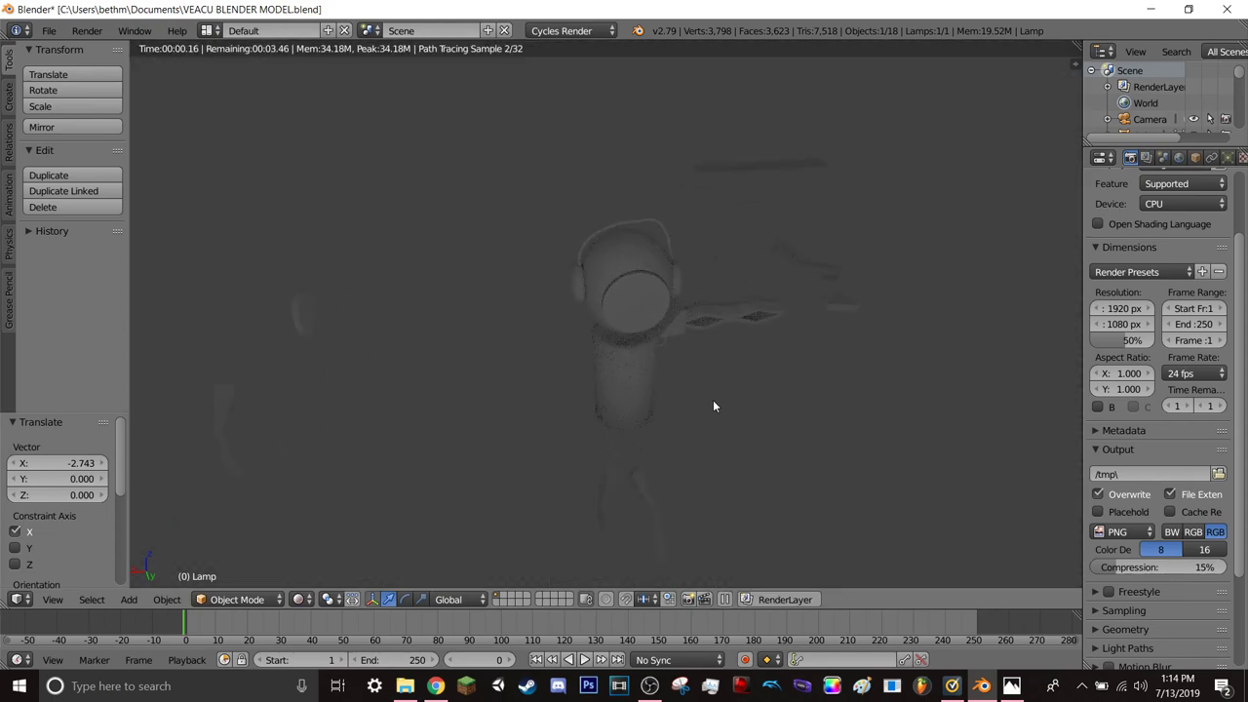
{"action": "middle_click_drag", "start_coordinate": [717, 406], "coordinate": [687, 349]}
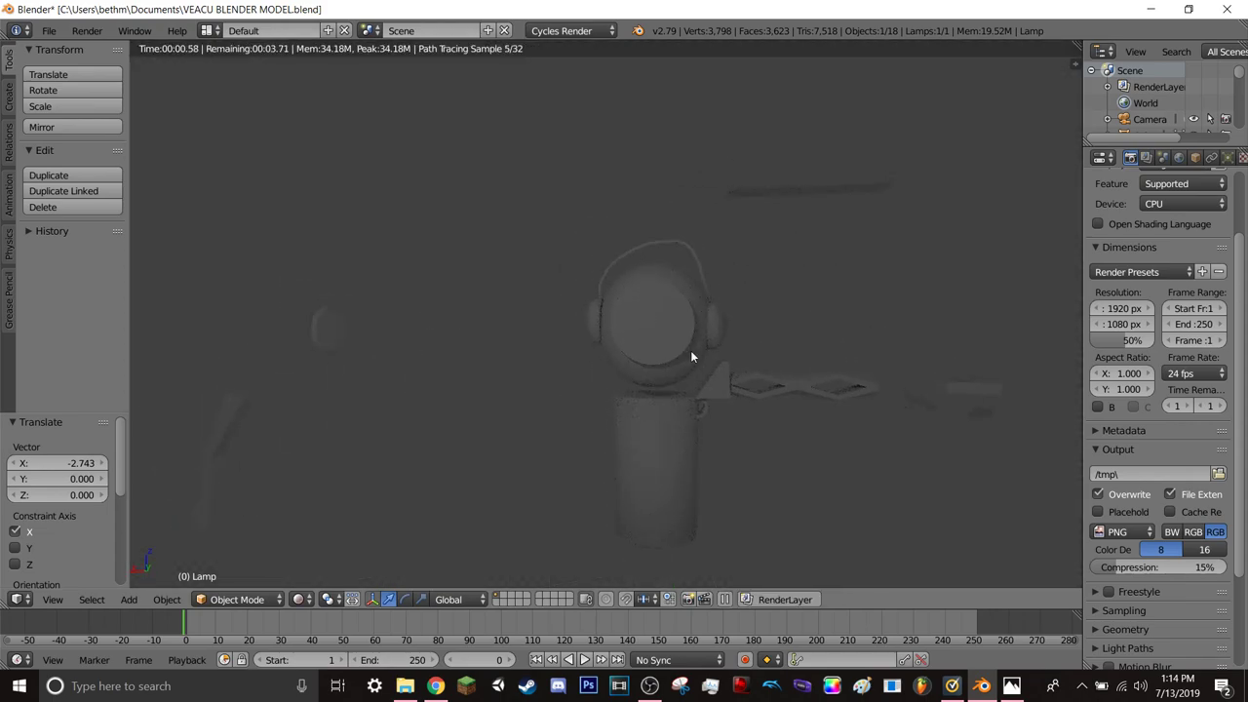
{"action": "mouse_move", "coordinate": [728, 405]}
{"action": "middle_mouse_down"}
{"action": "mouse_move", "coordinate": [669, 396]}
{"action": "mouse_move", "coordinate": [753, 464]}
{"action": "middle_mouse_up"}
{"action": "key", "text": "shift+z"}
{"action": "scroll", "coordinate": [756, 437], "scroll_direction": "down", "scroll_amount": 3}
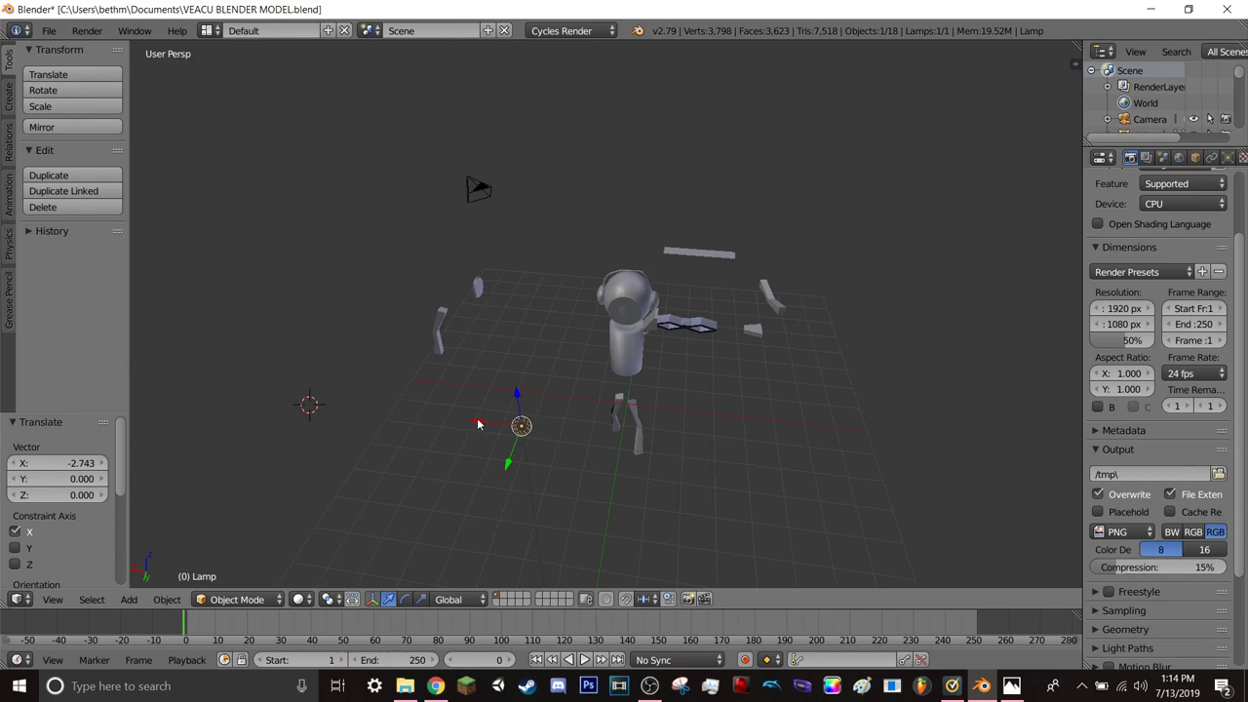
- Move the lamp to X -1.480, then X 0.294, then -2.404 along Y in front of the robot
{"action": "key", "text": "g"}
{"action": "key", "text": "x"}
{"action": "left_click", "coordinate": [559, 435]}
{"action": "middle_click_drag", "start_coordinate": [601, 409], "coordinate": [618, 471]}
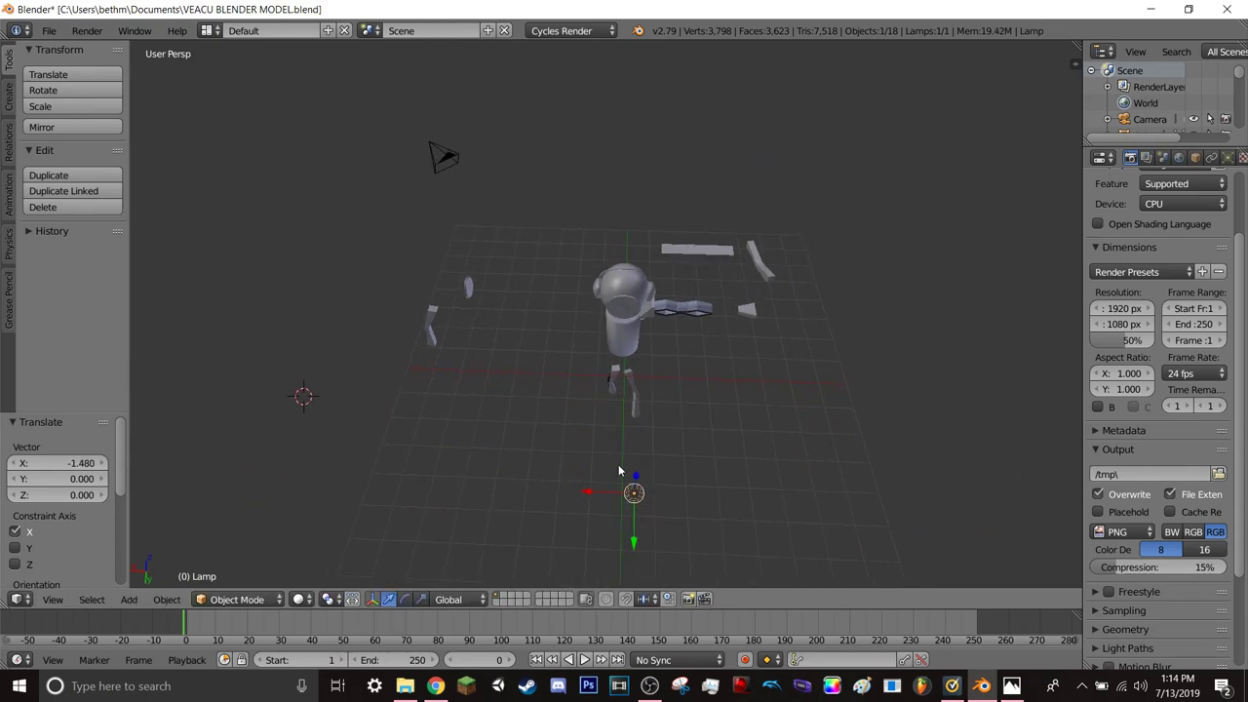
{"action": "key", "text": "g"}
{"action": "key", "text": "x"}
{"action": "left_click", "coordinate": [582, 486]}
{"action": "key", "text": "g"}
{"action": "key", "text": "y"}
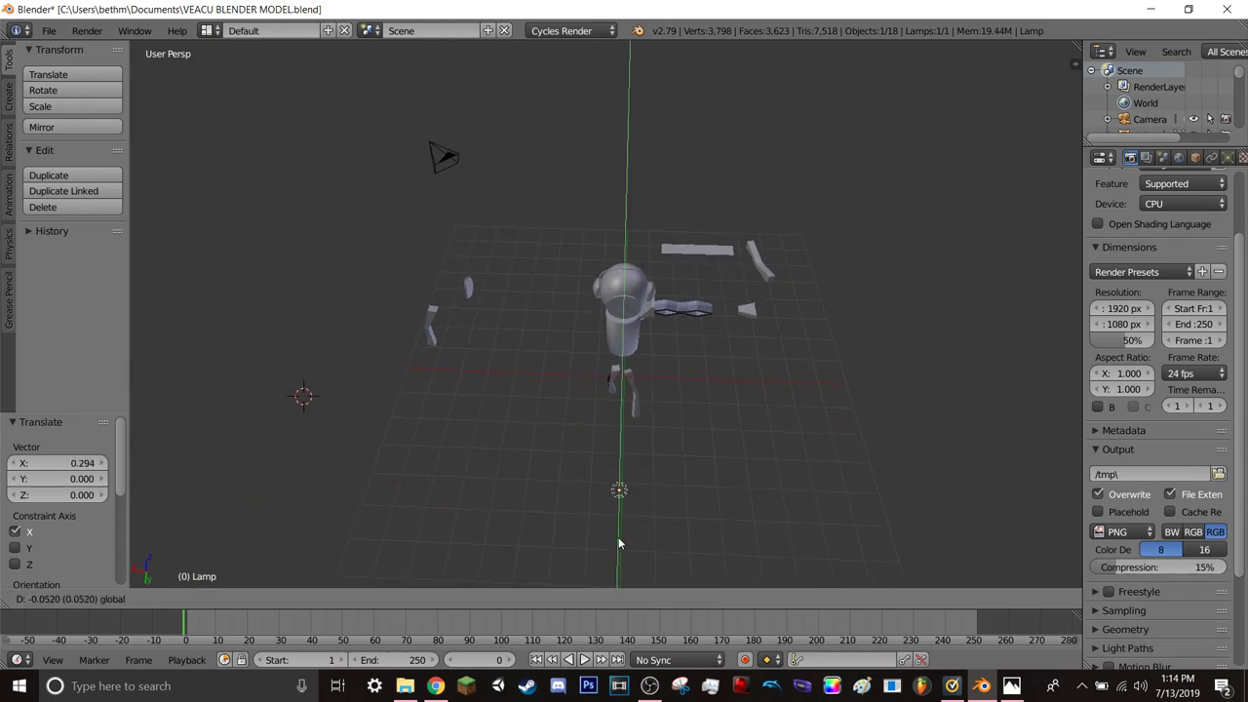
{"action": "left_click", "coordinate": [622, 444]}
- Preview the newly lit robot in rendered shading, orbiting around it, then return to solid
{"action": "scroll", "coordinate": [722, 407], "scroll_direction": "up", "scroll_amount": 1}
{"action": "scroll", "coordinate": [742, 420], "scroll_direction": "up", "scroll_amount": 1}
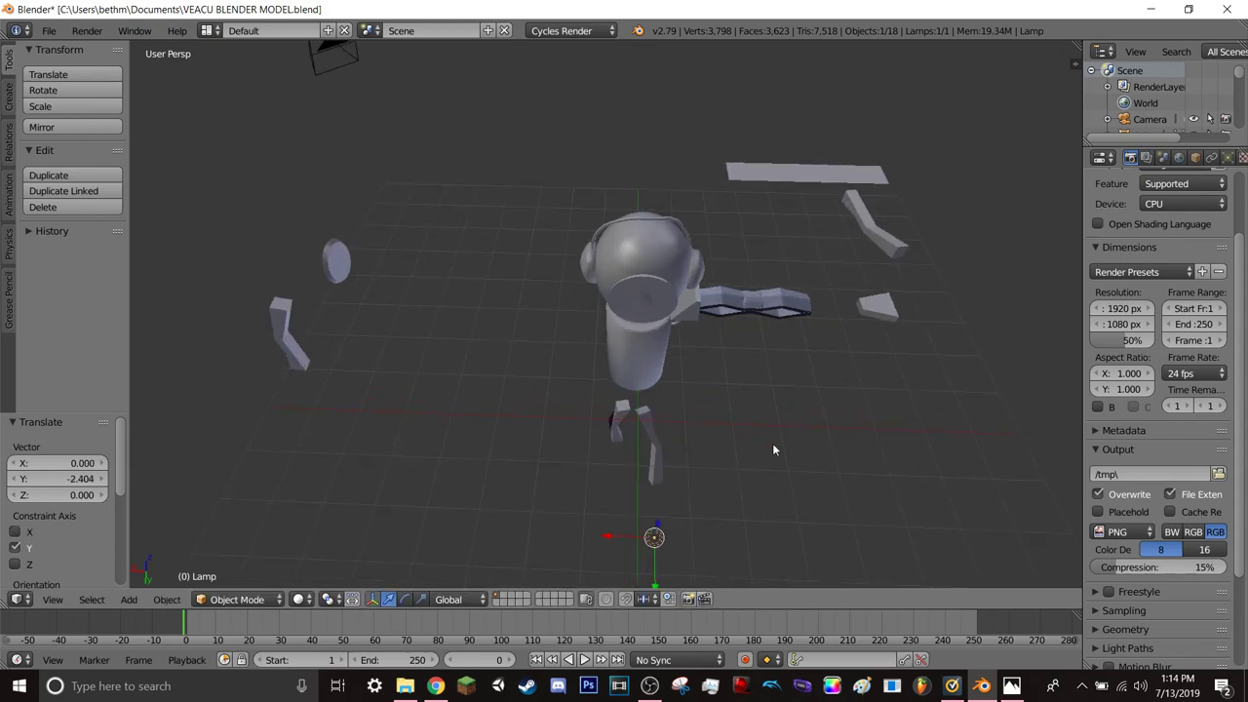
{"action": "scroll", "coordinate": [751, 410], "scroll_direction": "up", "scroll_amount": 2}
{"action": "mouse_move", "coordinate": [731, 377]}
{"action": "middle_mouse_down"}
{"action": "mouse_move", "coordinate": [695, 249]}
{"action": "mouse_move", "coordinate": [682, 250]}
{"action": "middle_mouse_up"}
{"action": "key", "text": "shift+z"}
{"action": "mouse_move", "coordinate": [743, 356]}
{"action": "middle_mouse_down"}
{"action": "mouse_move", "coordinate": [686, 355]}
{"action": "mouse_move", "coordinate": [666, 411]}
{"action": "middle_mouse_up"}
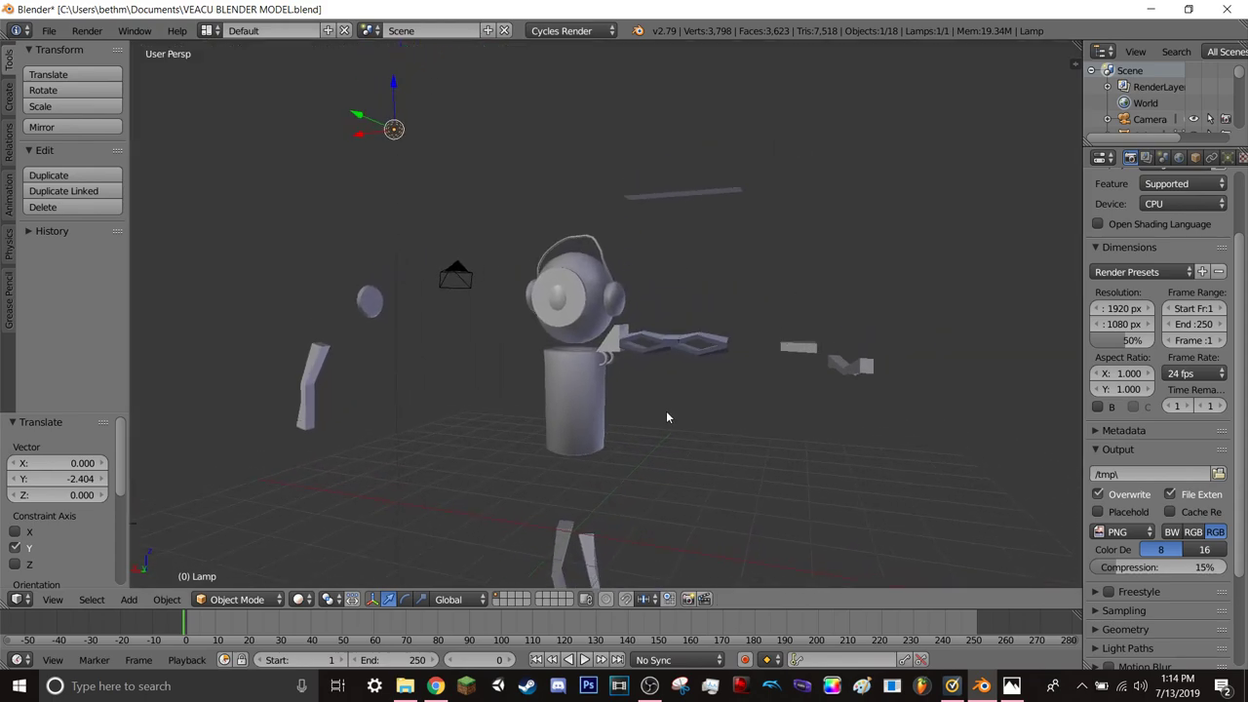
{"action": "key", "text": "shift+z"}
{"action": "key", "text": "shift+z"}
- Orbit close around the robot's head for another shading check, ending in solid shading
{"action": "mouse_move", "coordinate": [669, 404]}
{"action": "middle_mouse_down"}
{"action": "mouse_move", "coordinate": [676, 390]}
{"action": "mouse_move", "coordinate": [598, 357]}
{"action": "mouse_move", "coordinate": [634, 391]}
{"action": "mouse_move", "coordinate": [577, 378]}
{"action": "mouse_move", "coordinate": [625, 400]}
{"action": "middle_mouse_up"}
{"action": "scroll", "coordinate": [478, 195], "scroll_direction": "up", "scroll_amount": 2}
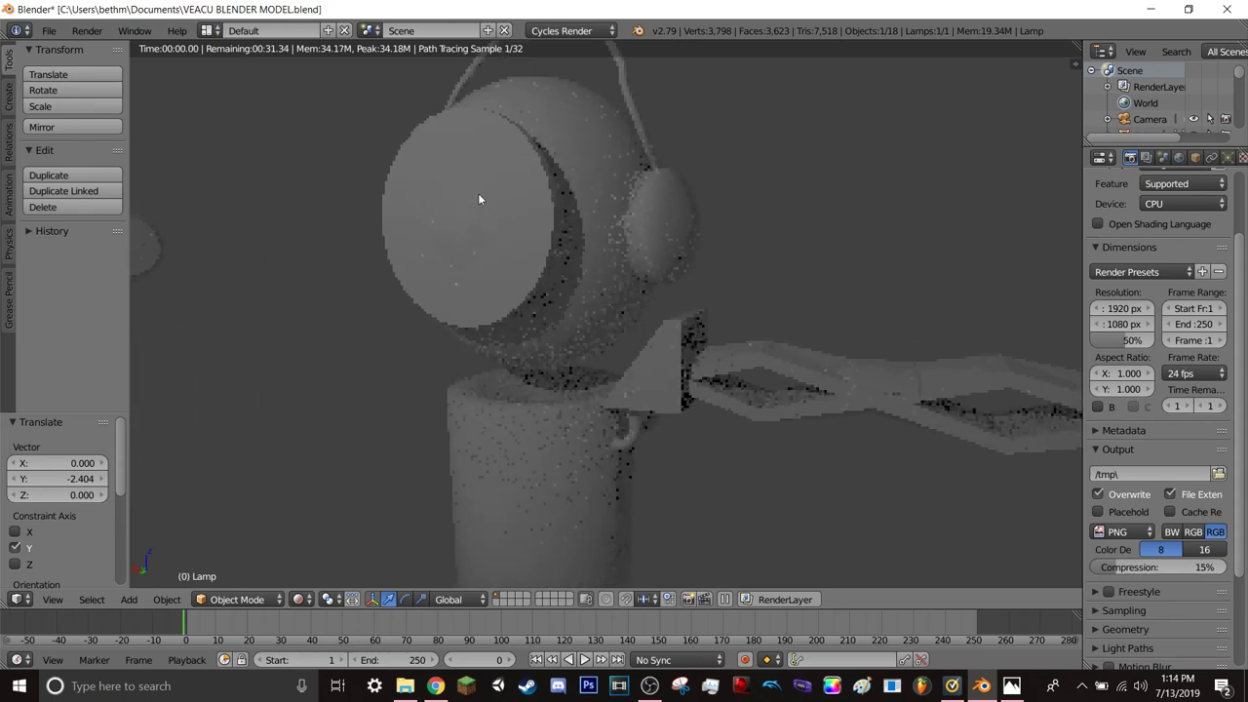
{"action": "mouse_move", "coordinate": [475, 198]}
{"action": "middle_mouse_down"}
{"action": "mouse_move", "coordinate": [514, 291]}
{"action": "mouse_move", "coordinate": [501, 259]}
{"action": "mouse_move", "coordinate": [509, 282]}
{"action": "mouse_move", "coordinate": [591, 324]}
{"action": "mouse_move", "coordinate": [617, 314]}
{"action": "middle_mouse_up"}
{"action": "key", "text": "shift+z"}
{"action": "key", "text": "shift+z"}
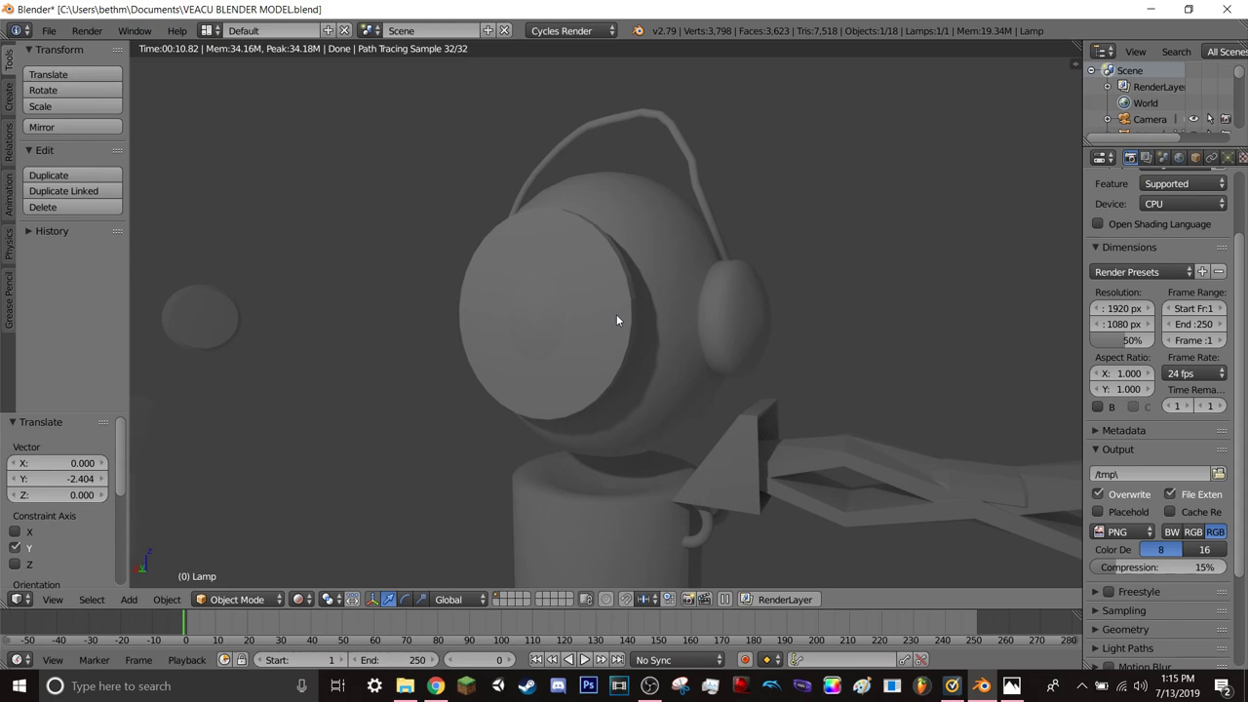
{"action": "key", "text": "z"}
{"action": "key", "text": "z"}
{"action": "mouse_move", "coordinate": [629, 344]}
{"action": "middle_mouse_down"}
{"action": "mouse_move", "coordinate": [685, 376]}
{"action": "mouse_move", "coordinate": [632, 367]}
{"action": "mouse_move", "coordinate": [822, 364]}
{"action": "mouse_move", "coordinate": [418, 201]}
{"action": "mouse_move", "coordinate": [886, 407]}
{"action": "mouse_move", "coordinate": [736, 371]}
{"action": "middle_mouse_up"}
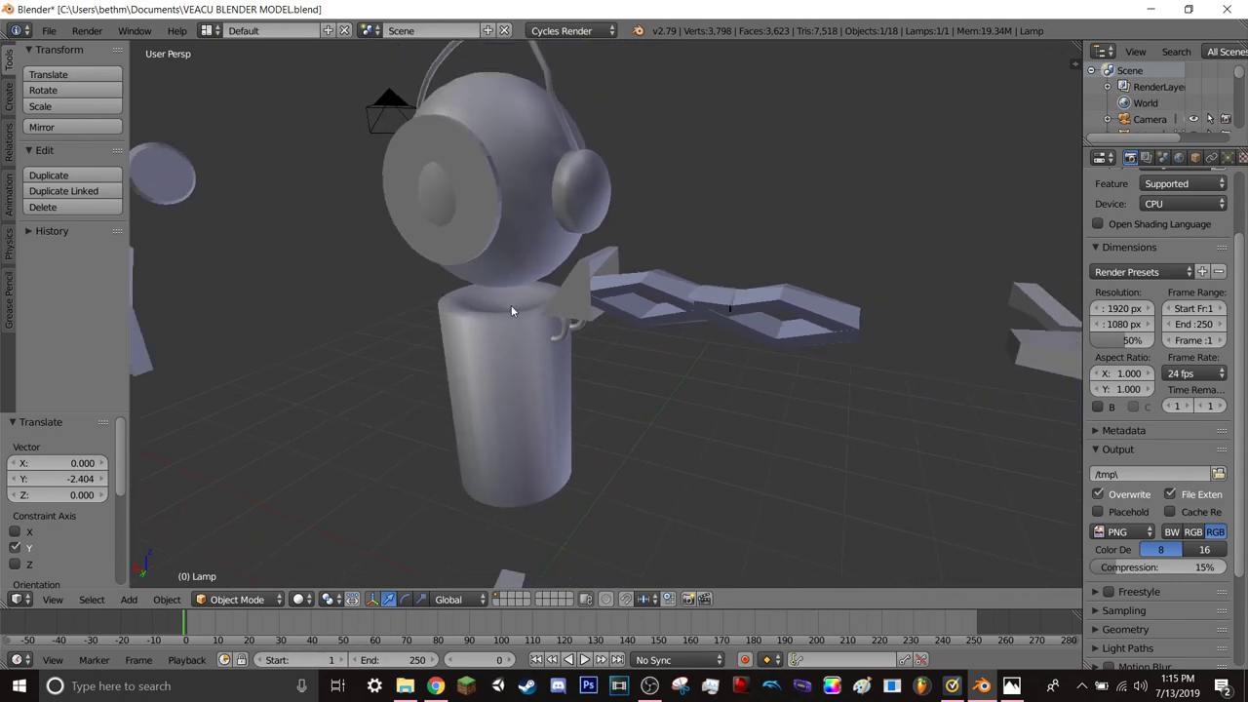
- Orbit toward the arm, select the lower hand block and switch it into Edit Mode
{"action": "mouse_move", "coordinate": [779, 415]}
{"action": "middle_mouse_down"}
{"action": "mouse_move", "coordinate": [402, 376]}
{"action": "mouse_move", "coordinate": [628, 412]}
{"action": "middle_mouse_up"}
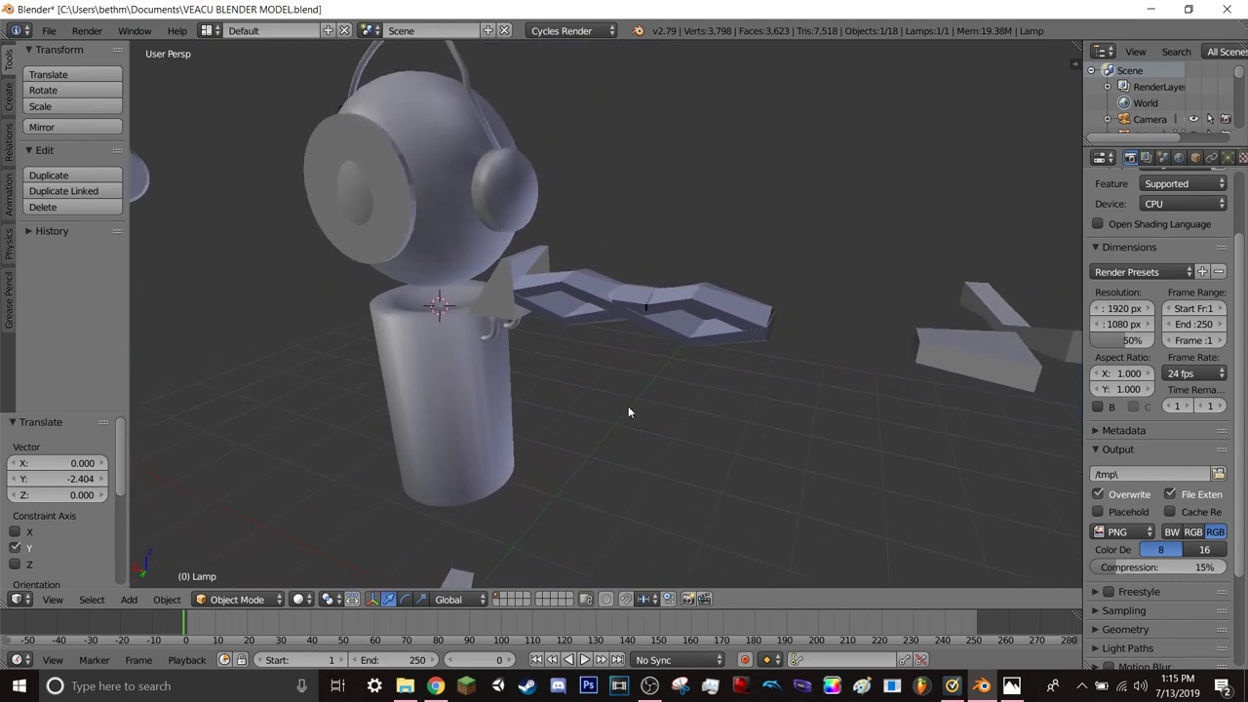
{"action": "mouse_move", "coordinate": [919, 395]}
{"action": "middle_mouse_down"}
{"action": "mouse_move", "coordinate": [591, 382]}
{"action": "mouse_move", "coordinate": [802, 370]}
{"action": "middle_mouse_up"}
{"action": "scroll", "coordinate": [698, 377], "scroll_direction": "up", "scroll_amount": 2}
{"action": "scroll", "coordinate": [750, 354], "scroll_direction": "up", "scroll_amount": 2}
{"action": "right_click", "coordinate": [802, 343]}
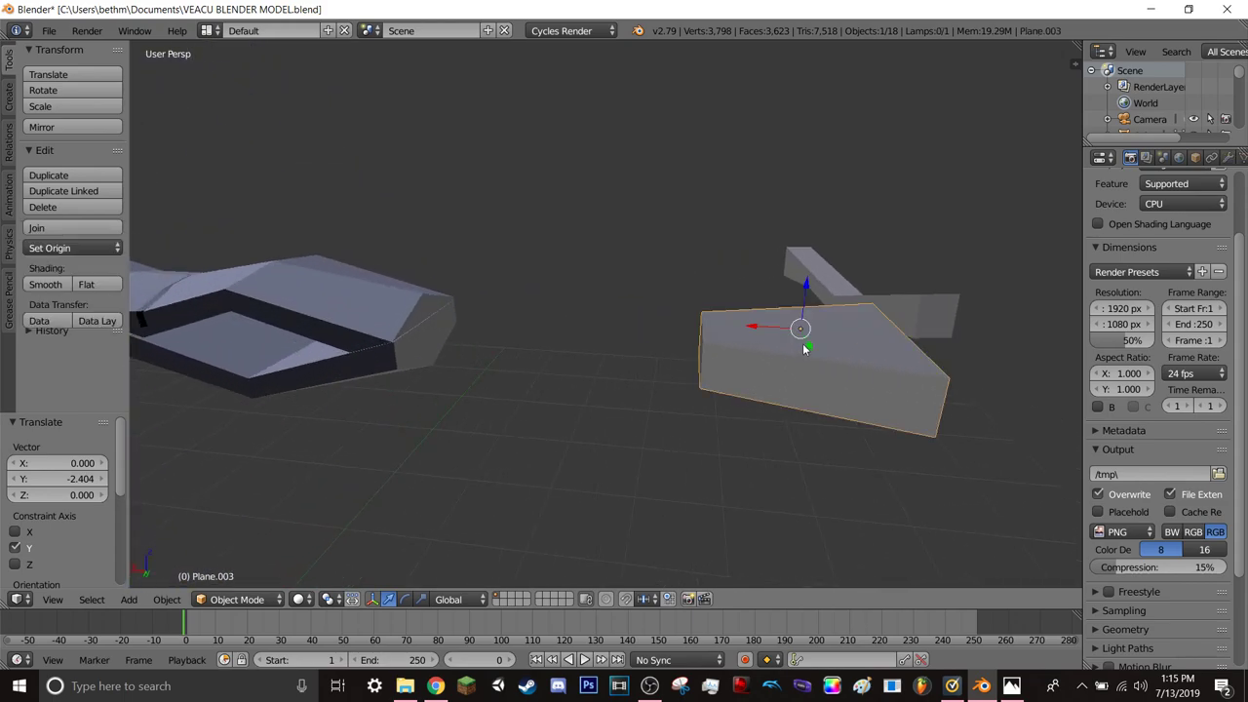
{"action": "left_click", "coordinate": [237, 599]}
{"action": "left_click", "coordinate": [234, 563]}
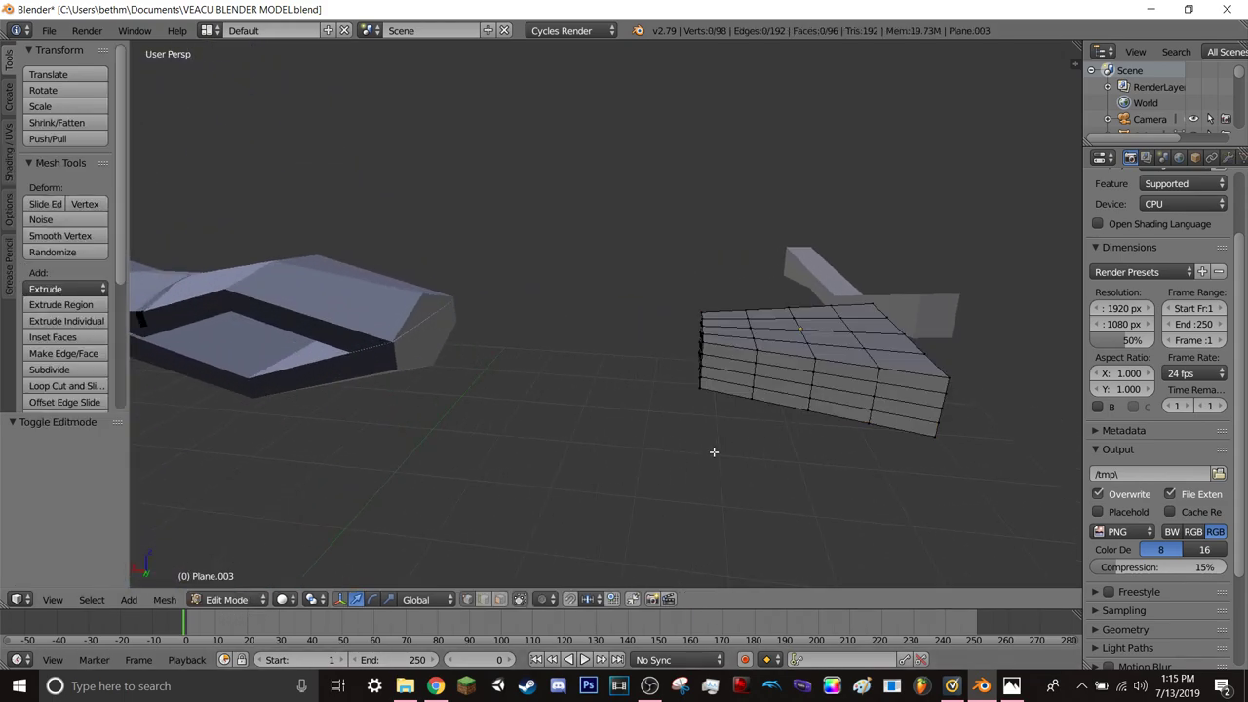
- Orbit and zoom in close on the hand block, tilting its top face toward the view
{"action": "mouse_move", "coordinate": [800, 432]}
{"action": "middle_mouse_down"}
{"action": "mouse_move", "coordinate": [438, 454]}
{"action": "mouse_move", "coordinate": [323, 426]}
{"action": "mouse_move", "coordinate": [887, 432]}
{"action": "mouse_move", "coordinate": [789, 487]}
{"action": "mouse_move", "coordinate": [750, 445]}
{"action": "mouse_move", "coordinate": [755, 406]}
{"action": "mouse_move", "coordinate": [677, 390]}
{"action": "mouse_move", "coordinate": [537, 521]}
{"action": "mouse_move", "coordinate": [549, 442]}
{"action": "mouse_move", "coordinate": [582, 414]}
{"action": "mouse_move", "coordinate": [518, 373]}
{"action": "mouse_move", "coordinate": [386, 393]}
{"action": "mouse_move", "coordinate": [663, 329]}
{"action": "mouse_move", "coordinate": [827, 365]}
{"action": "mouse_move", "coordinate": [551, 336]}
{"action": "middle_mouse_up"}
{"action": "scroll", "coordinate": [556, 437], "scroll_direction": "down", "scroll_amount": 2}
{"action": "scroll", "coordinate": [575, 422], "scroll_direction": "down", "scroll_amount": 2}
{"action": "scroll", "coordinate": [588, 421], "scroll_direction": "down", "scroll_amount": 4}
{"action": "scroll", "coordinate": [697, 357], "scroll_direction": "up", "scroll_amount": 2}
{"action": "scroll", "coordinate": [697, 360], "scroll_direction": "up", "scroll_amount": 2}
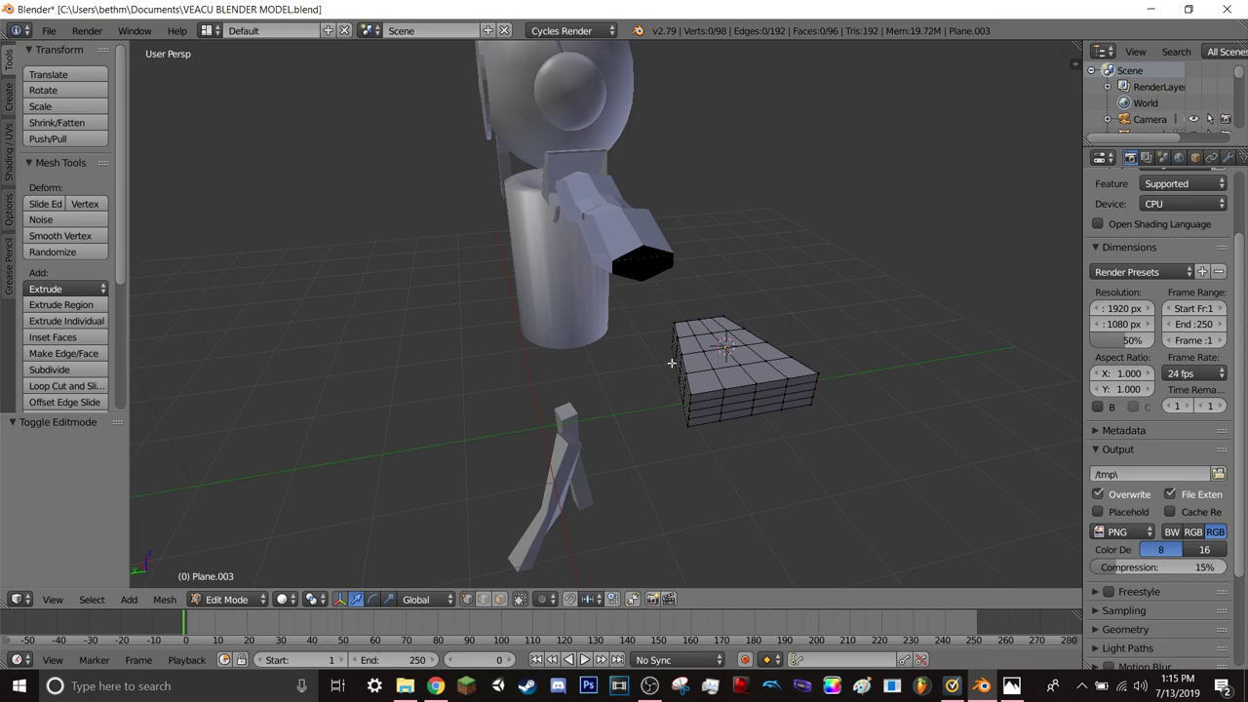
{"action": "mouse_move", "coordinate": [671, 363]}
{"action": "middle_mouse_down"}
{"action": "mouse_move", "coordinate": [778, 357]}
{"action": "mouse_move", "coordinate": [731, 365]}
{"action": "mouse_move", "coordinate": [763, 360]}
{"action": "mouse_move", "coordinate": [622, 285]}
{"action": "middle_mouse_up"}
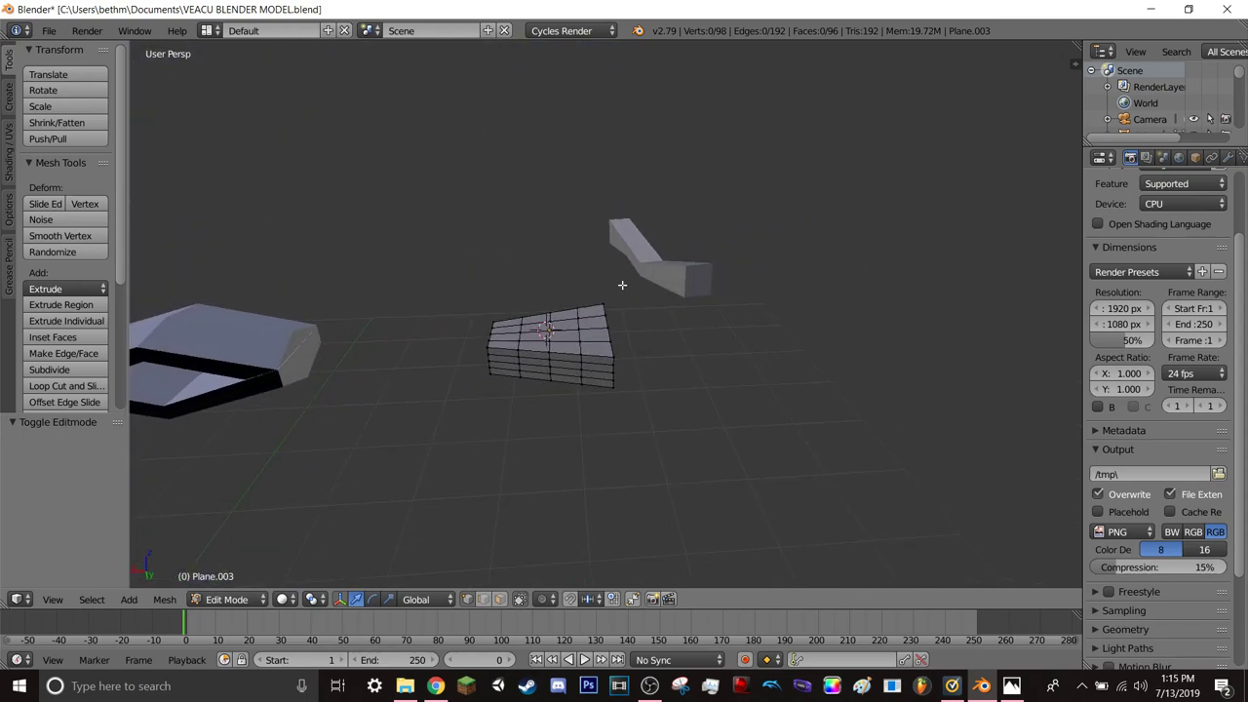
{"action": "mouse_move", "coordinate": [443, 469]}
{"action": "middle_mouse_down"}
{"action": "mouse_move", "coordinate": [449, 538]}
{"action": "mouse_move", "coordinate": [478, 400]}
{"action": "middle_mouse_up"}
{"action": "mouse_move", "coordinate": [431, 353]}
{"action": "middle_mouse_down"}
{"action": "mouse_move", "coordinate": [410, 357]}
{"action": "mouse_move", "coordinate": [749, 364]}
{"action": "middle_mouse_up"}
{"action": "scroll", "coordinate": [749, 364], "scroll_direction": "up", "scroll_amount": 4}
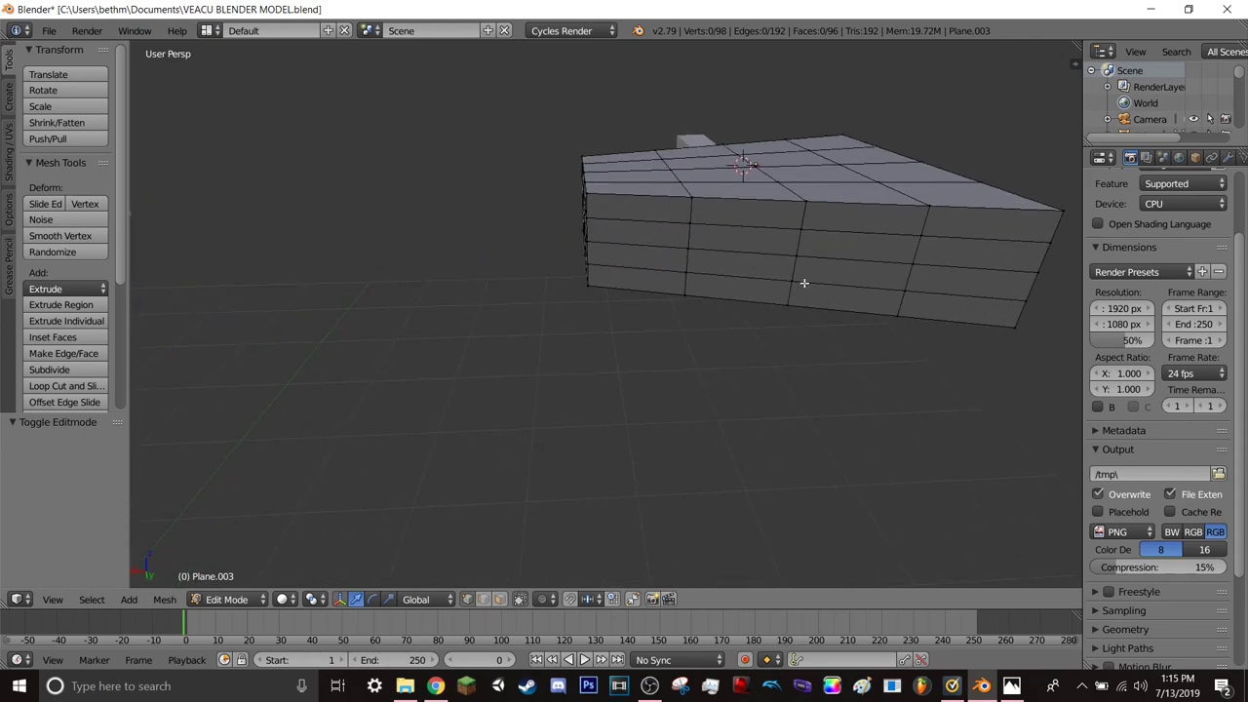
{"action": "mouse_move", "coordinate": [825, 220]}
{"action": "middle_mouse_down"}
{"action": "mouse_move", "coordinate": [446, 455]}
{"action": "mouse_move", "coordinate": [822, 244]}
{"action": "mouse_move", "coordinate": [741, 351]}
{"action": "mouse_move", "coordinate": [692, 459]}
{"action": "mouse_move", "coordinate": [379, 325]}
{"action": "middle_mouse_up"}
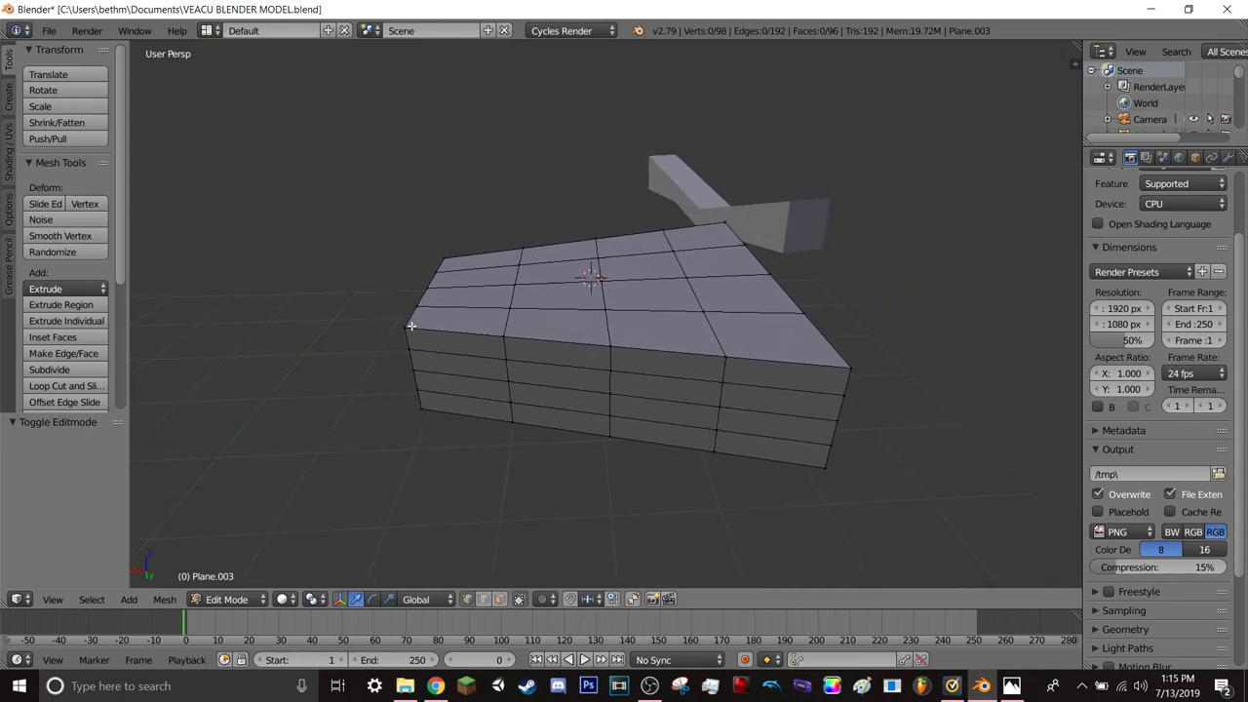
- Select the four top corner vertices of the block, trying and undoing a scale
{"action": "right_click", "coordinate": [411, 326]}
{"action": "right_click", "coordinate": [446, 255], "text": "shift"}
{"action": "right_click", "coordinate": [723, 220], "text": "shift"}
{"action": "right_click", "coordinate": [848, 368], "text": "shift"}
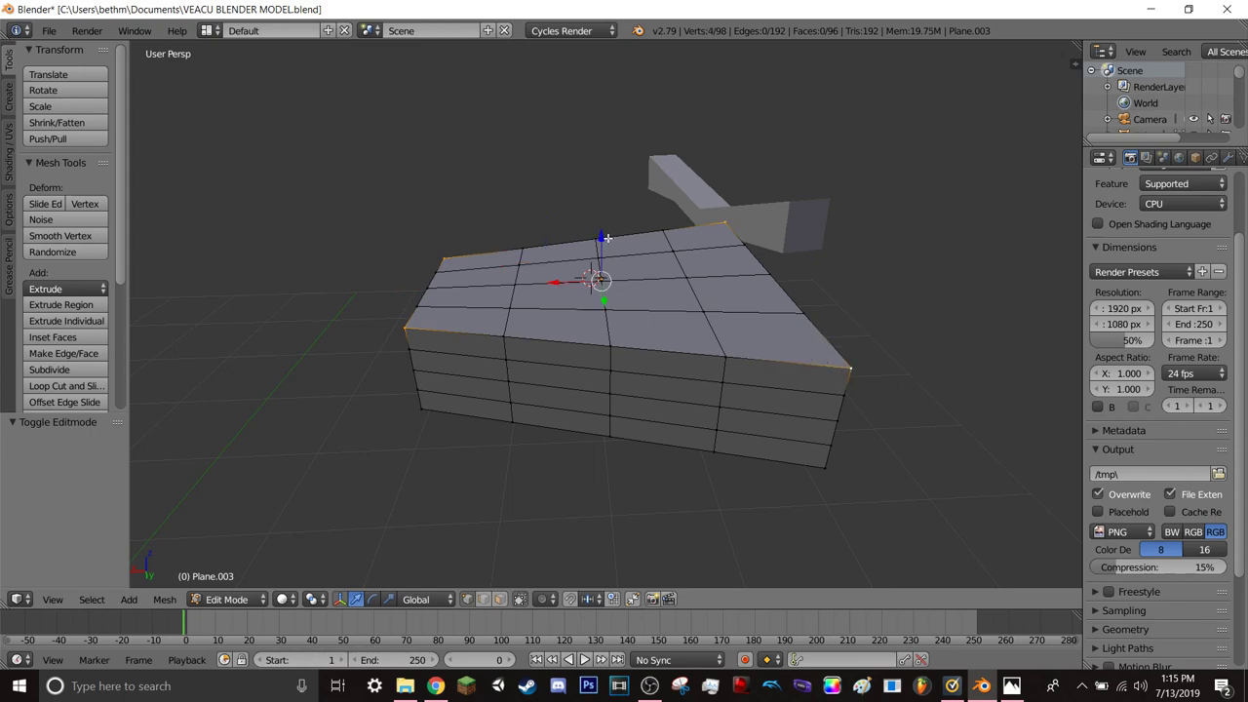
{"action": "key", "text": "s"}
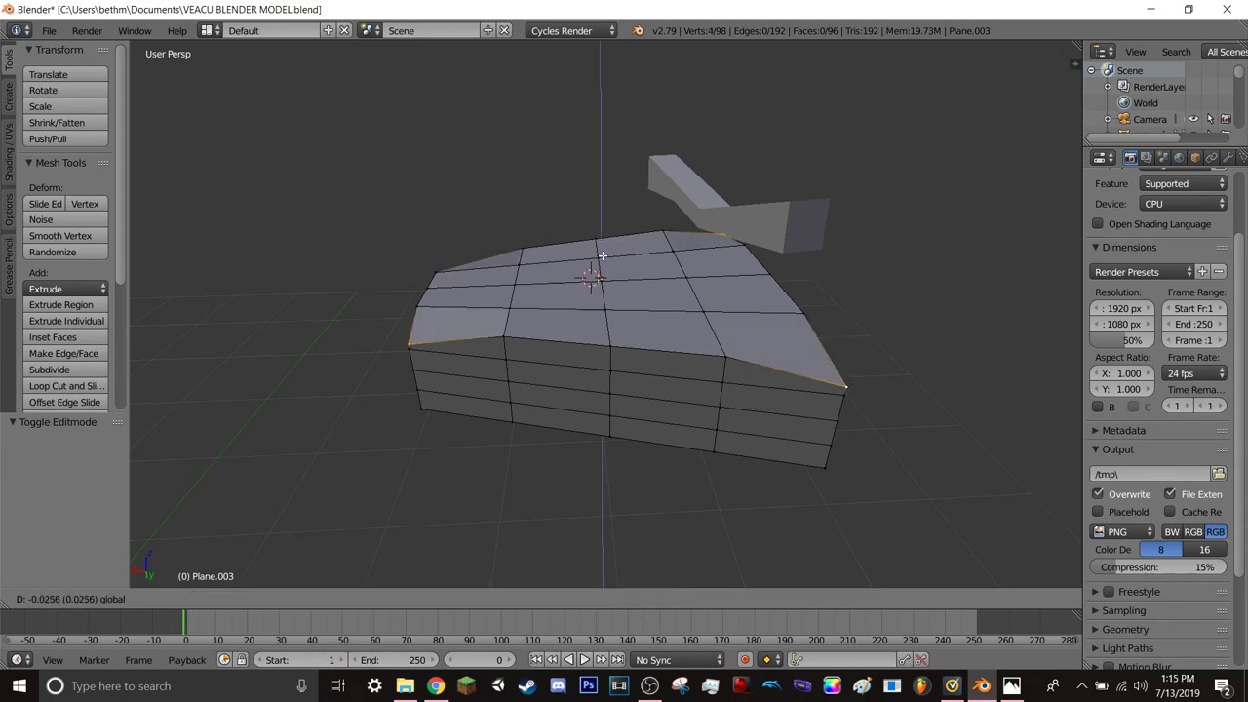
{"action": "left_click", "coordinate": [589, 258]}
{"action": "key", "text": "ctrl+z"}
- Tilt the view onto the top face and add the top edge vertices, cancelling a trial move
{"action": "key", "text": "KP_8"}
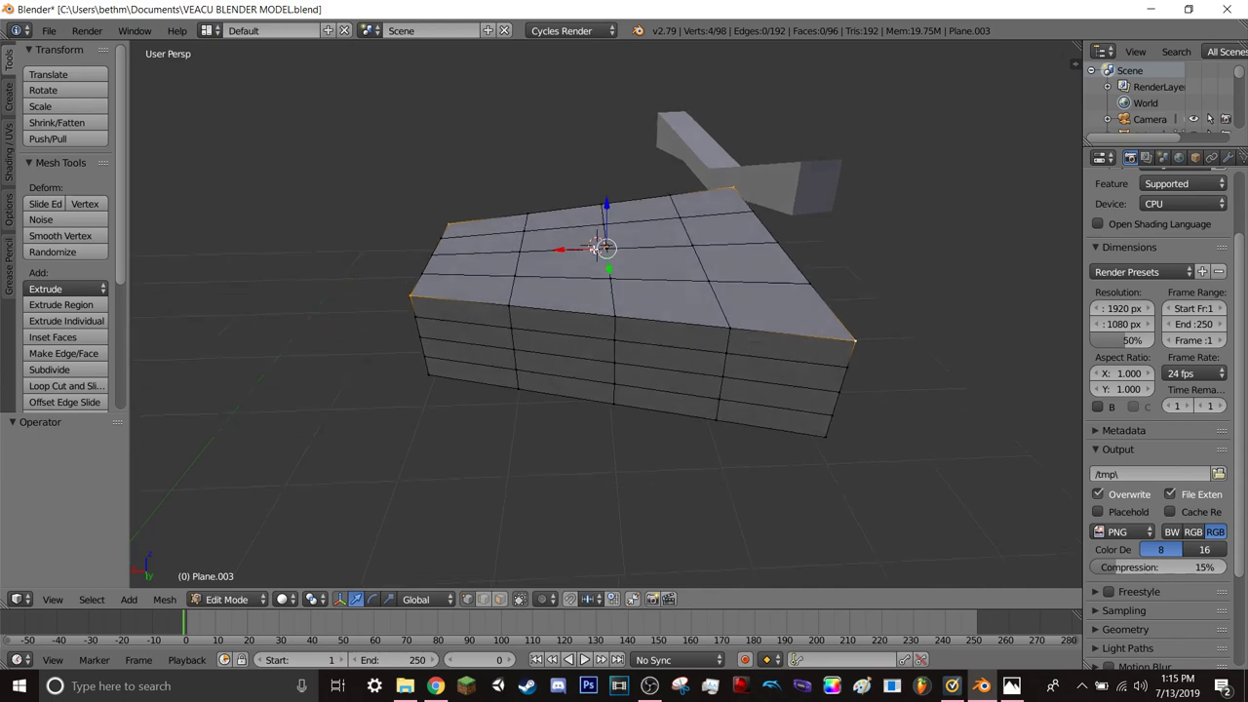
{"action": "key", "text": "KP_8"}
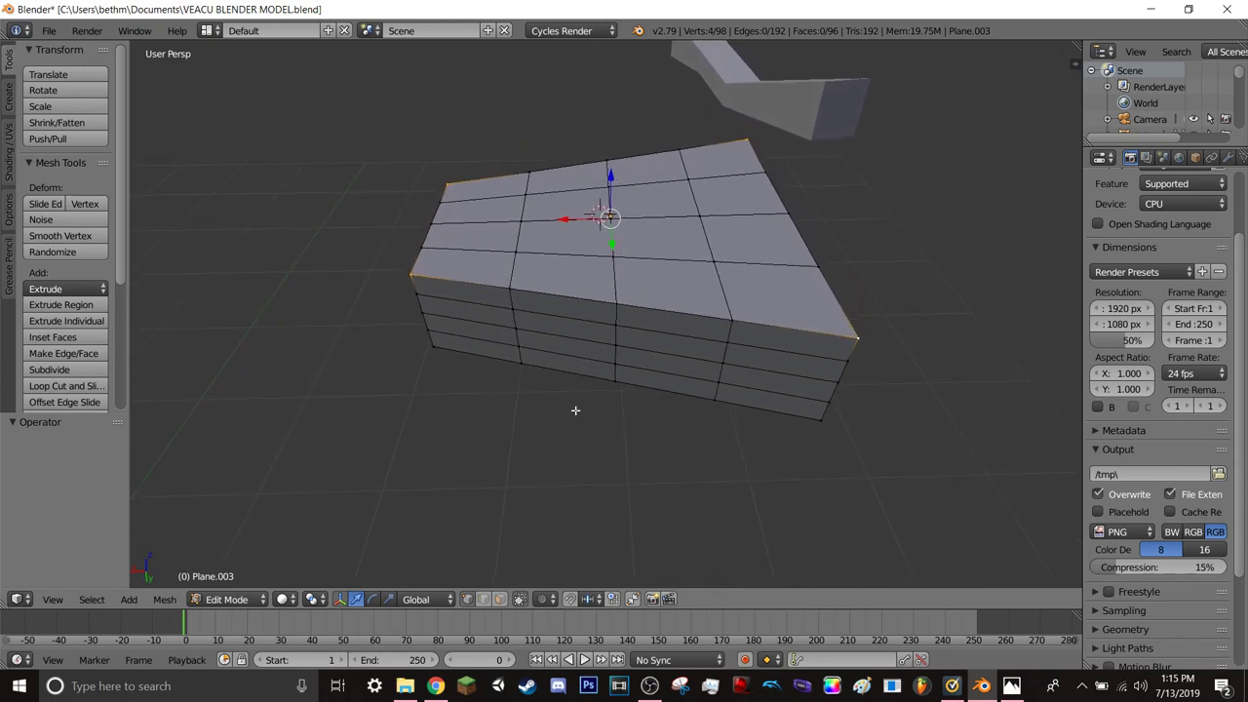
{"action": "key", "text": "KP_8"}
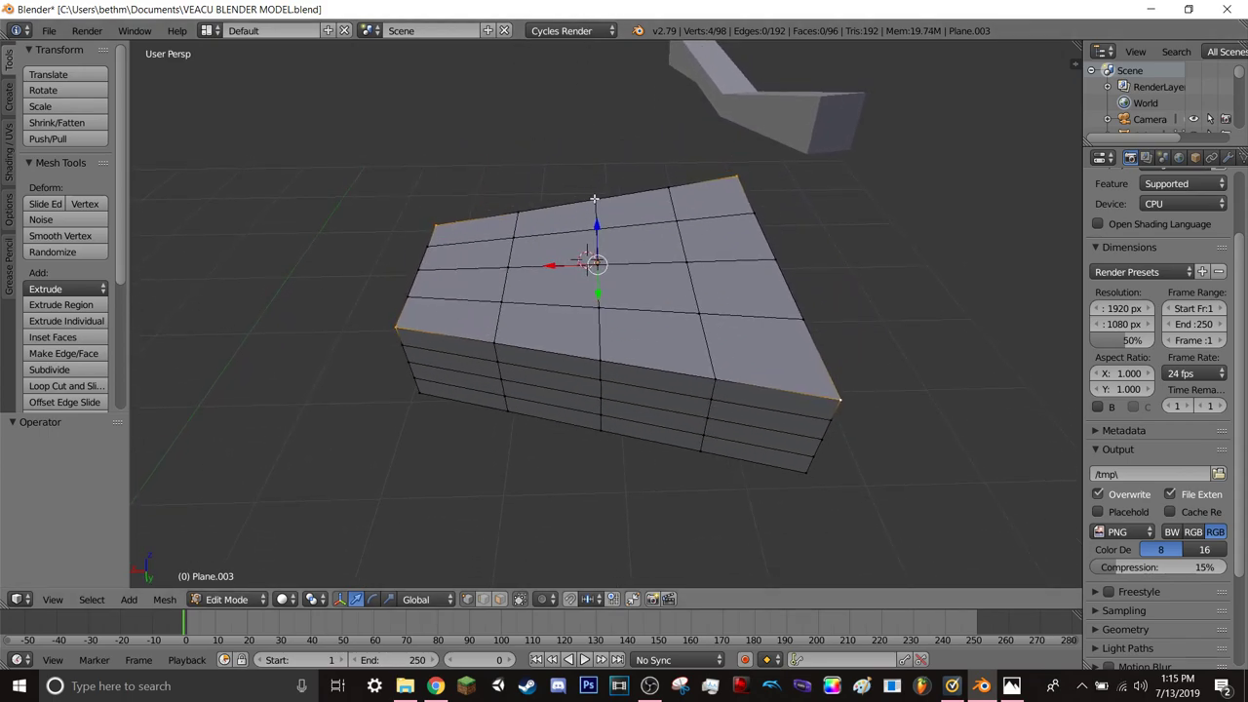
{"action": "right_click", "coordinate": [594, 199], "text": "shift"}
{"action": "right_click", "coordinate": [522, 212], "text": "shift"}
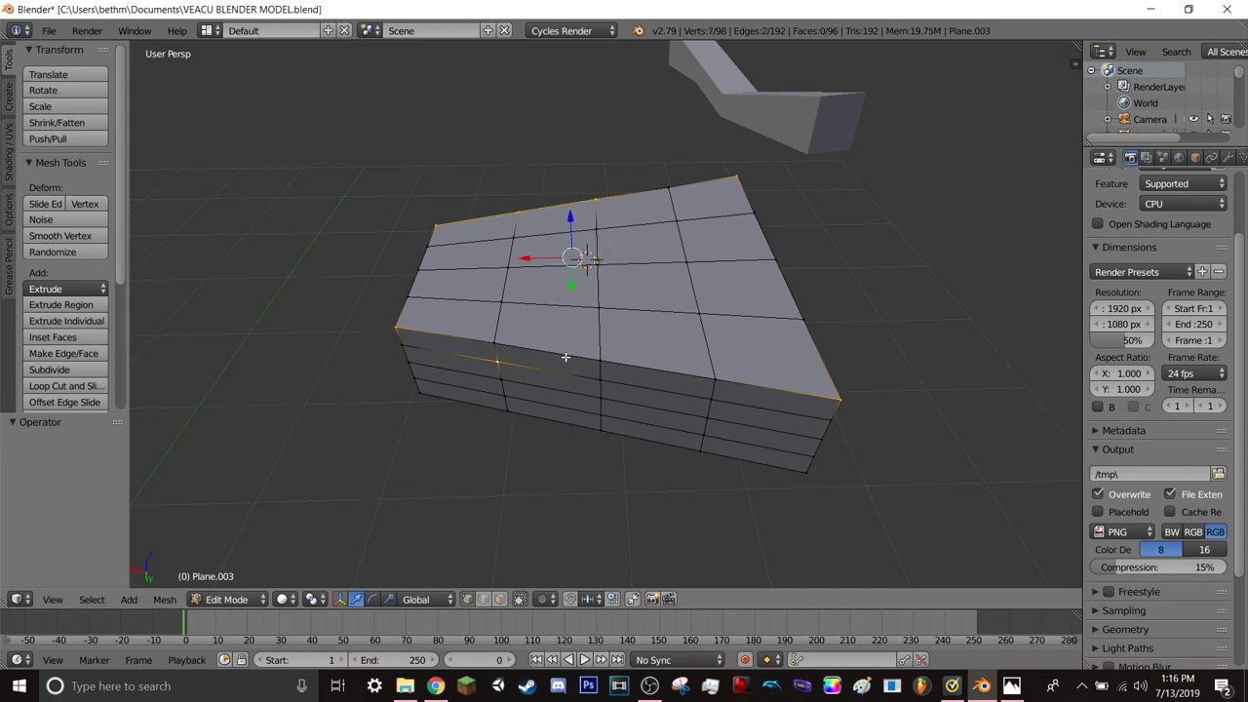
{"action": "key", "text": "ctrl+z"}
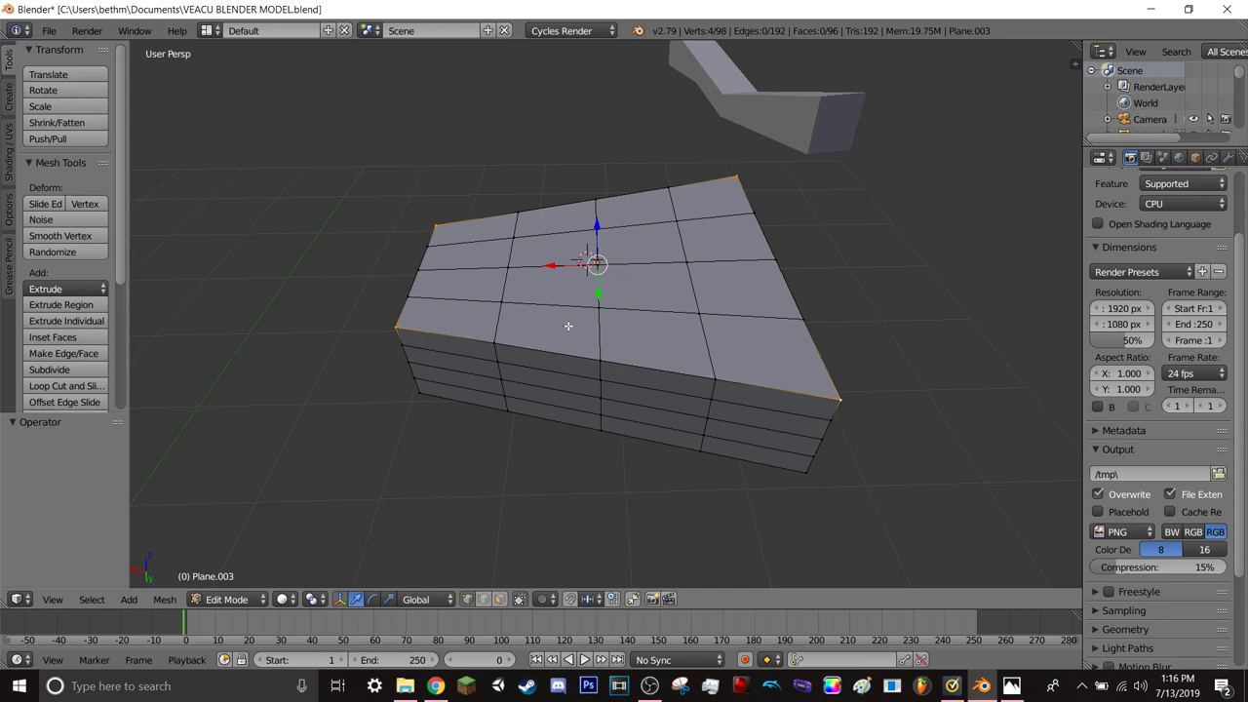
{"action": "left_click_drag", "start_coordinate": [598, 230], "coordinate": [595, 238]}
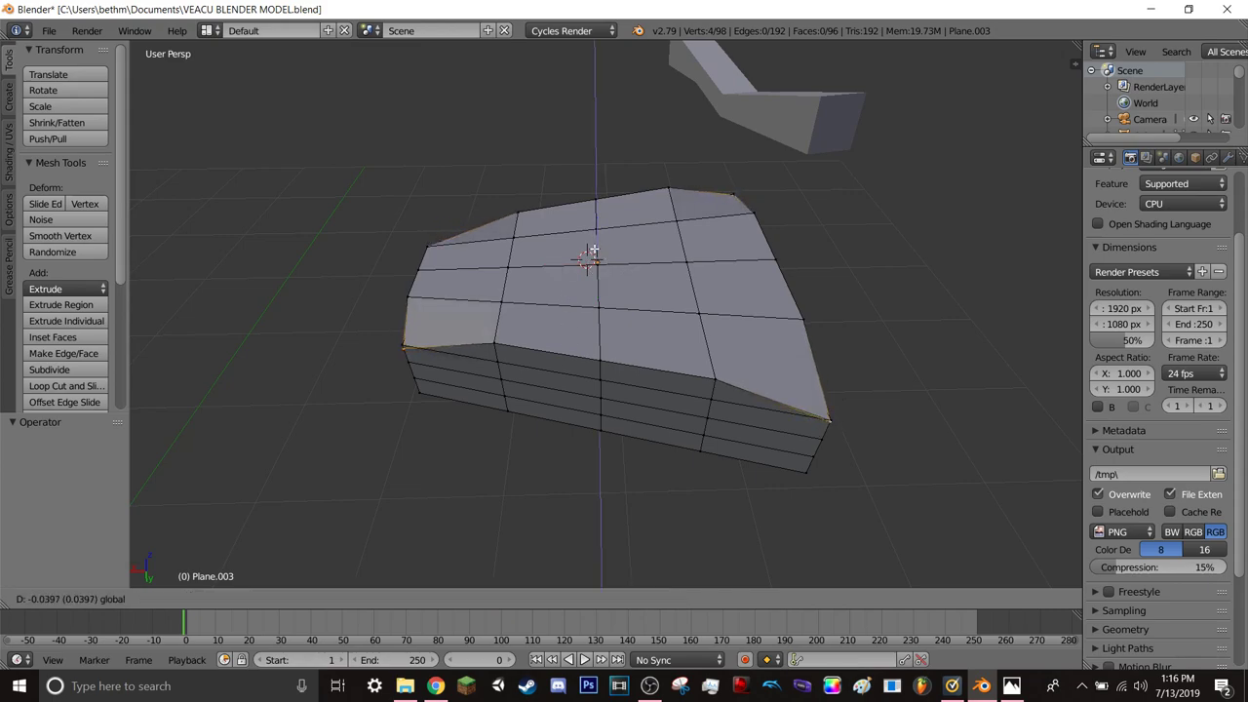
{"action": "key", "text": "Escape"}
- Add the front corner and another rim vertex, then walk around to check the selection
{"action": "right_click", "coordinate": [406, 345], "text": "shift"}
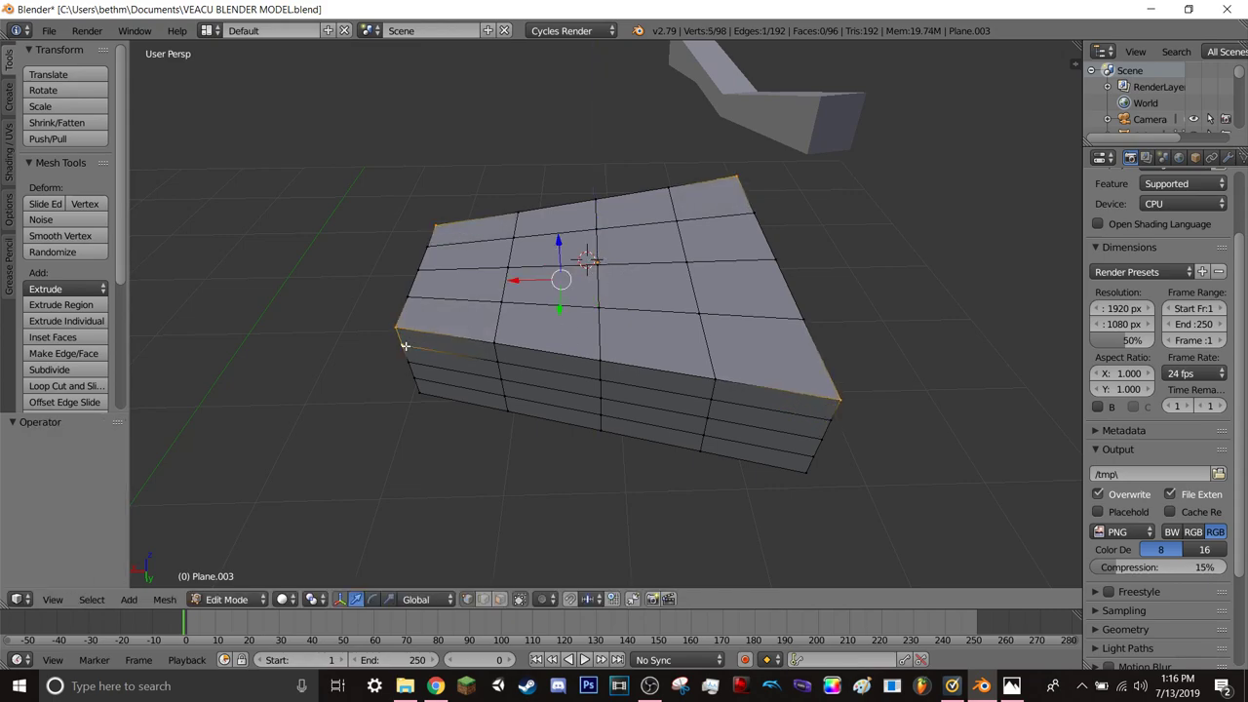
{"action": "right_click", "coordinate": [829, 415], "text": "shift"}
{"action": "mouse_move", "coordinate": [829, 415]}
{"action": "middle_mouse_down"}
{"action": "mouse_move", "coordinate": [963, 392]}
{"action": "mouse_move", "coordinate": [411, 187]}
{"action": "middle_mouse_up"}
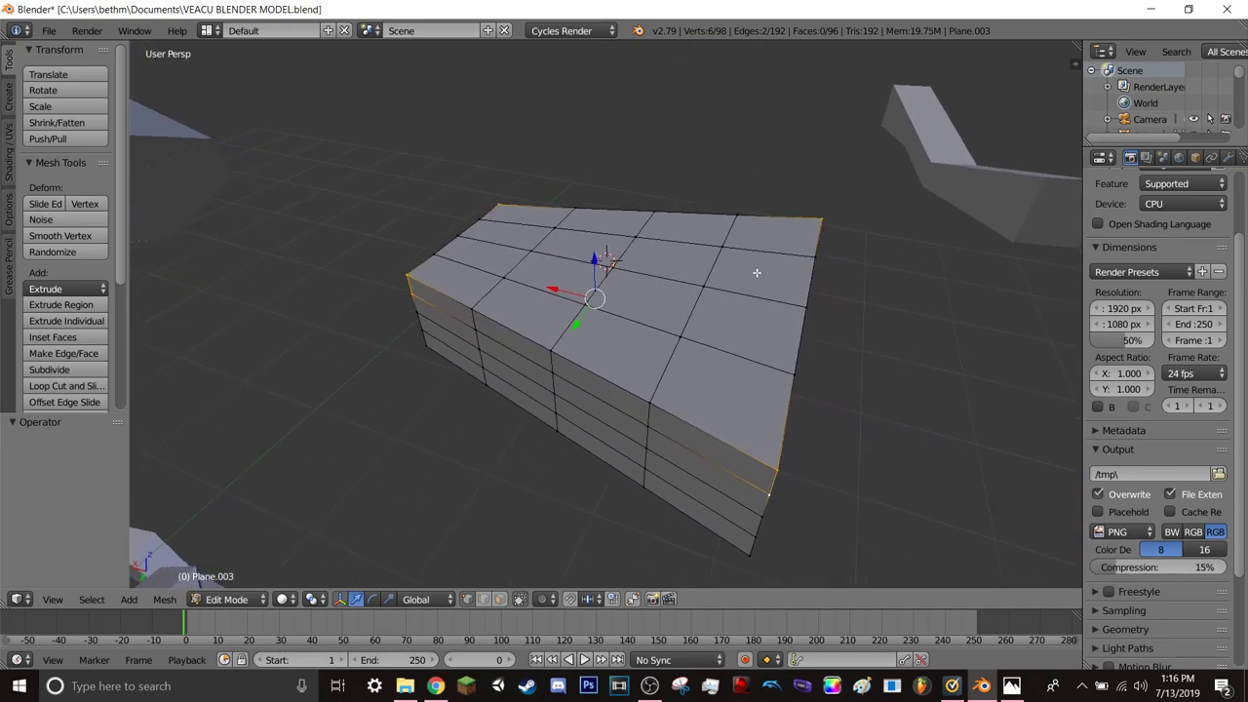
{"action": "key", "text": "shift+f"}
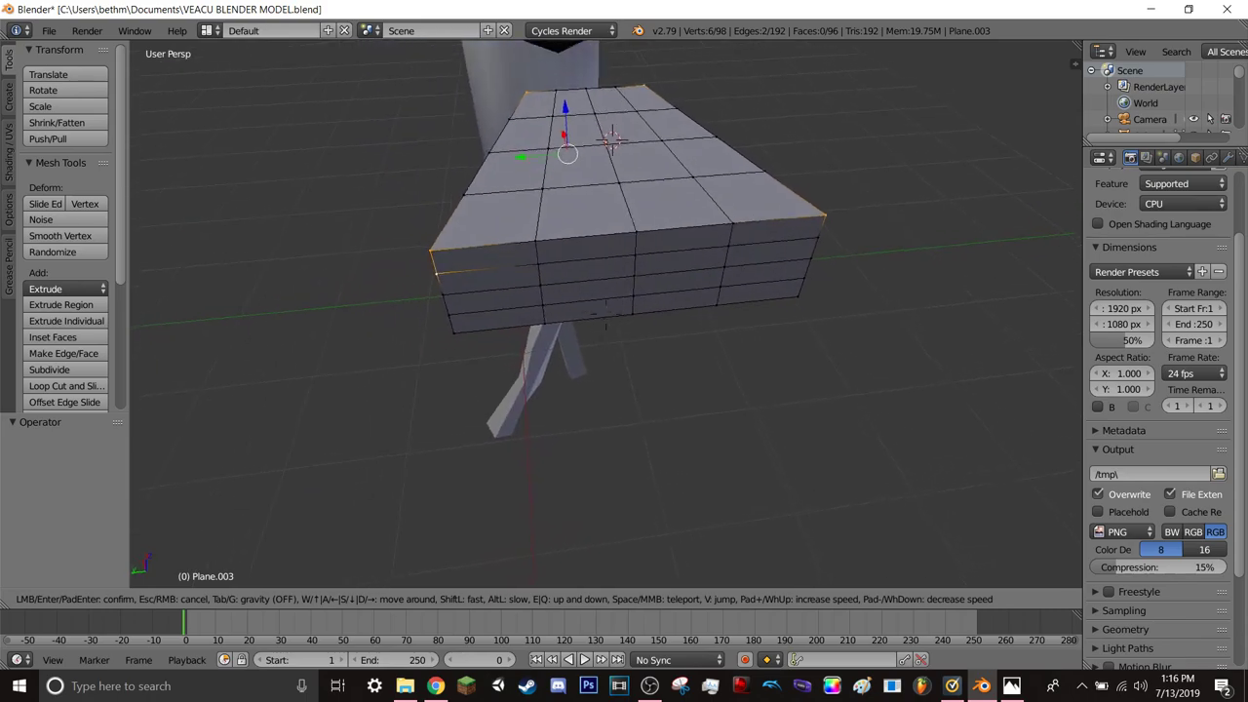
{"action": "left_click", "coordinate": [605, 313]}
{"action": "key", "text": "shift+f"}
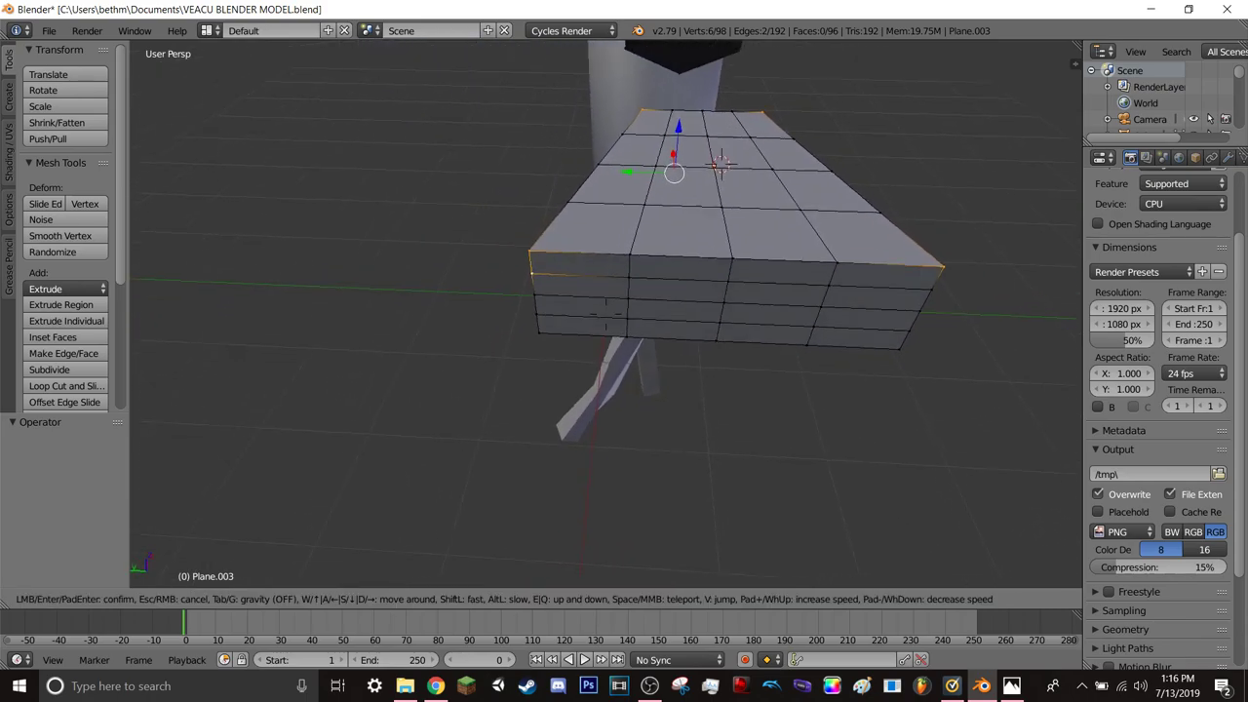
{"action": "key", "text": "w"}
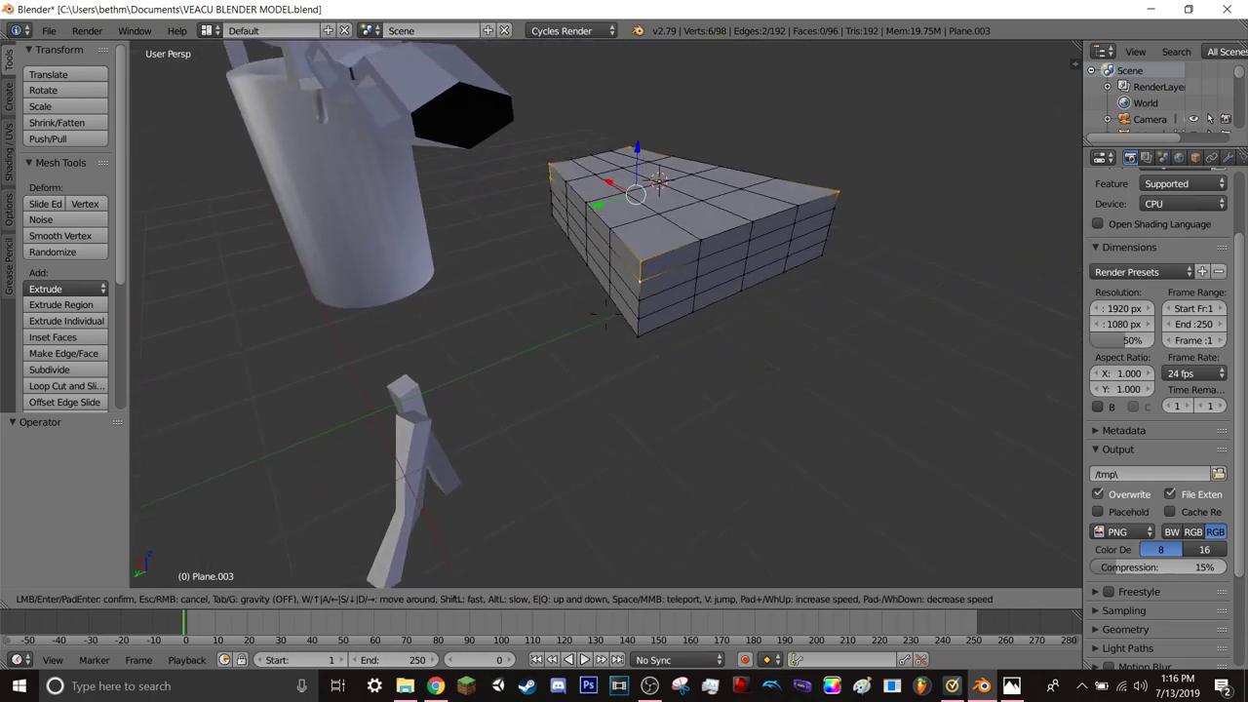
{"action": "key", "text": "s"}
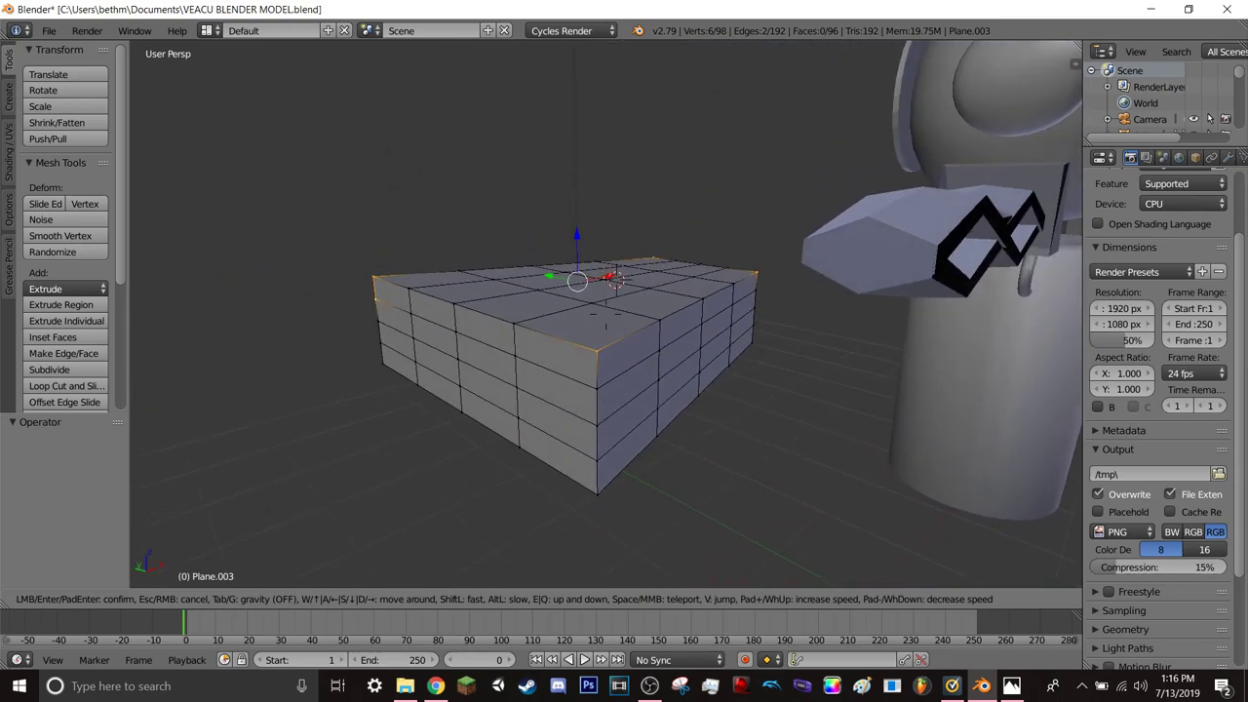
{"action": "left_click", "coordinate": [606, 313]}
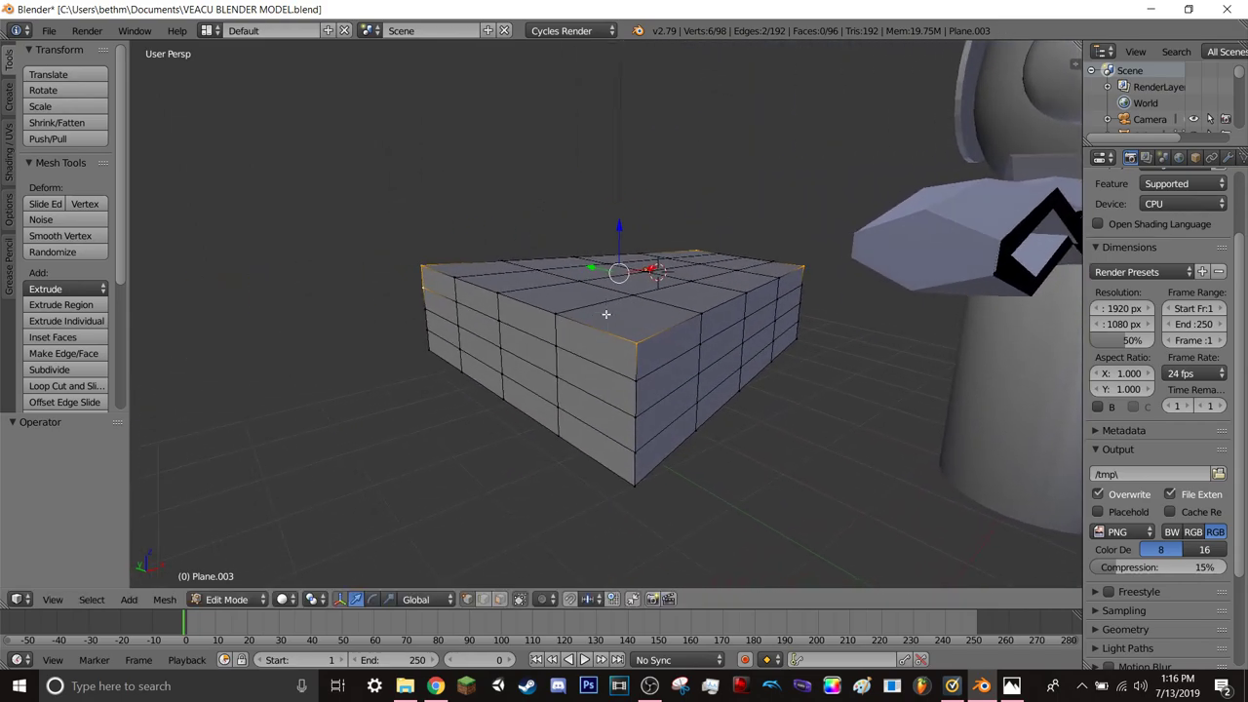
- Restore the top rim selection after a stray pick and re-inspect it in walk view
{"action": "right_click", "coordinate": [636, 380]}
{"action": "key", "text": "ctrl+z"}
{"action": "key", "text": "shift+f"}
{"action": "key", "text": "w"}
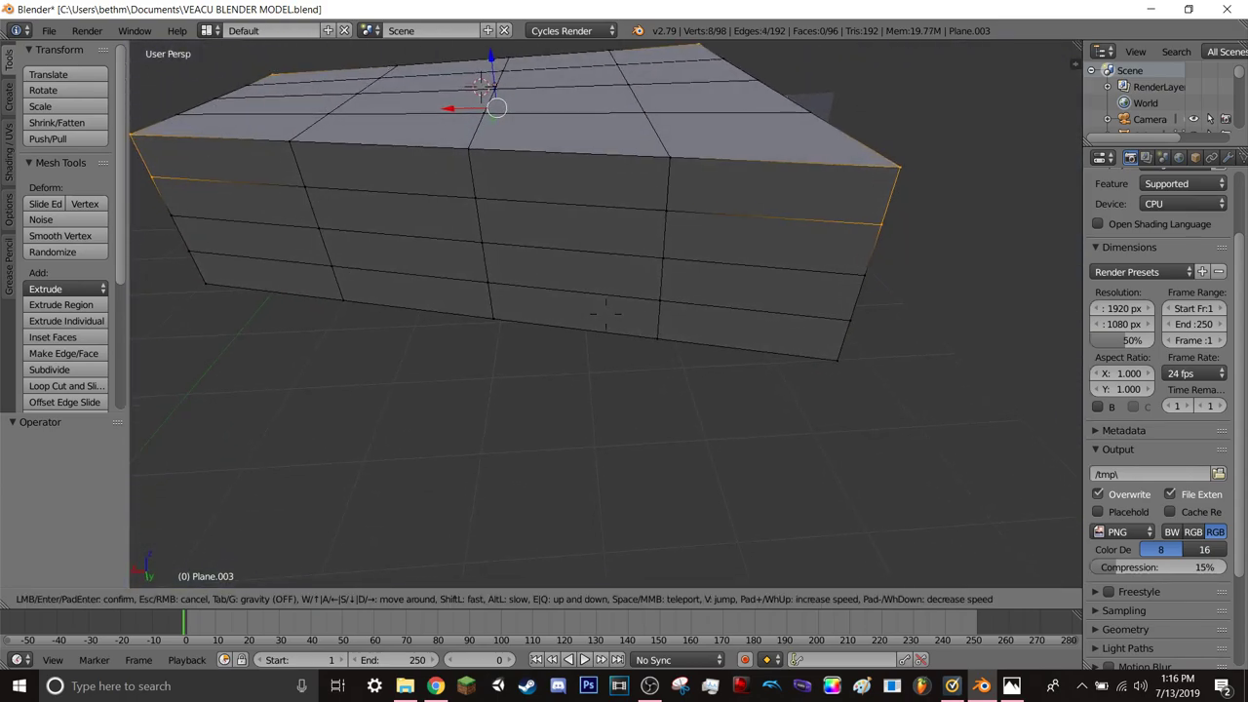
{"action": "key", "text": "s"}
{"action": "left_click", "coordinate": [606, 314]}
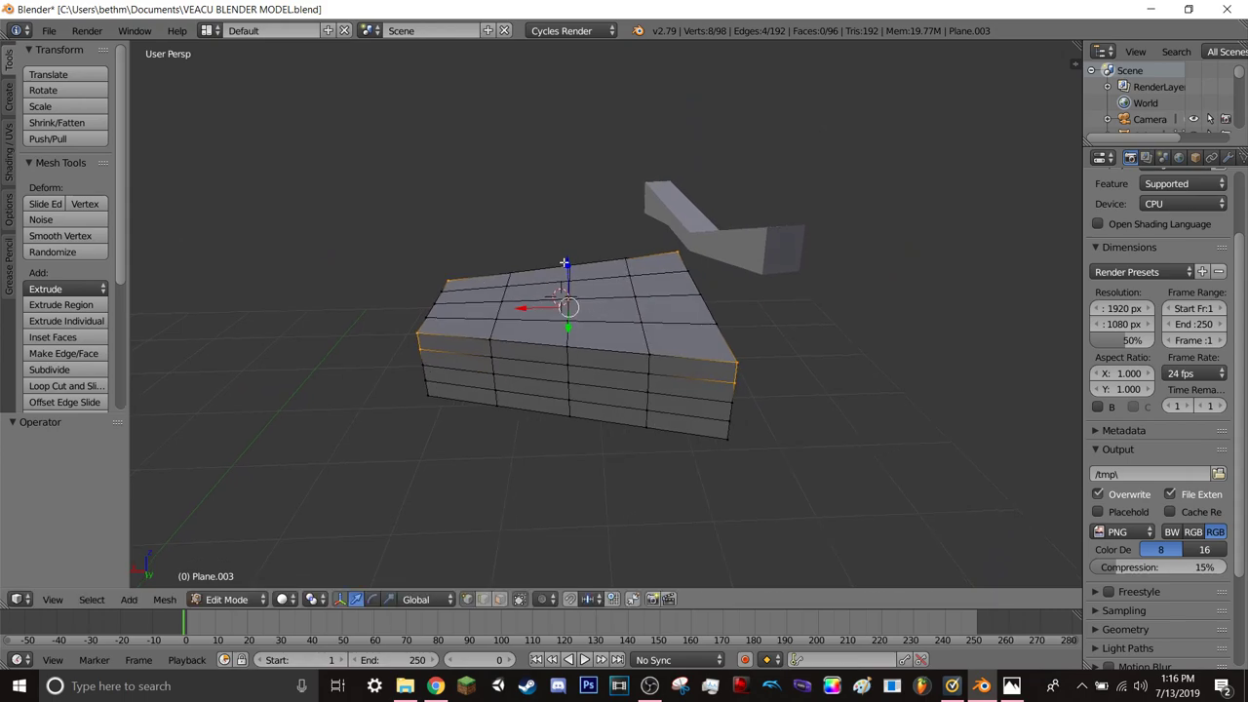
- Lower the selected top rim 0.046 along Z with G Z
{"action": "key", "text": "g"}
{"action": "key", "text": "z"}
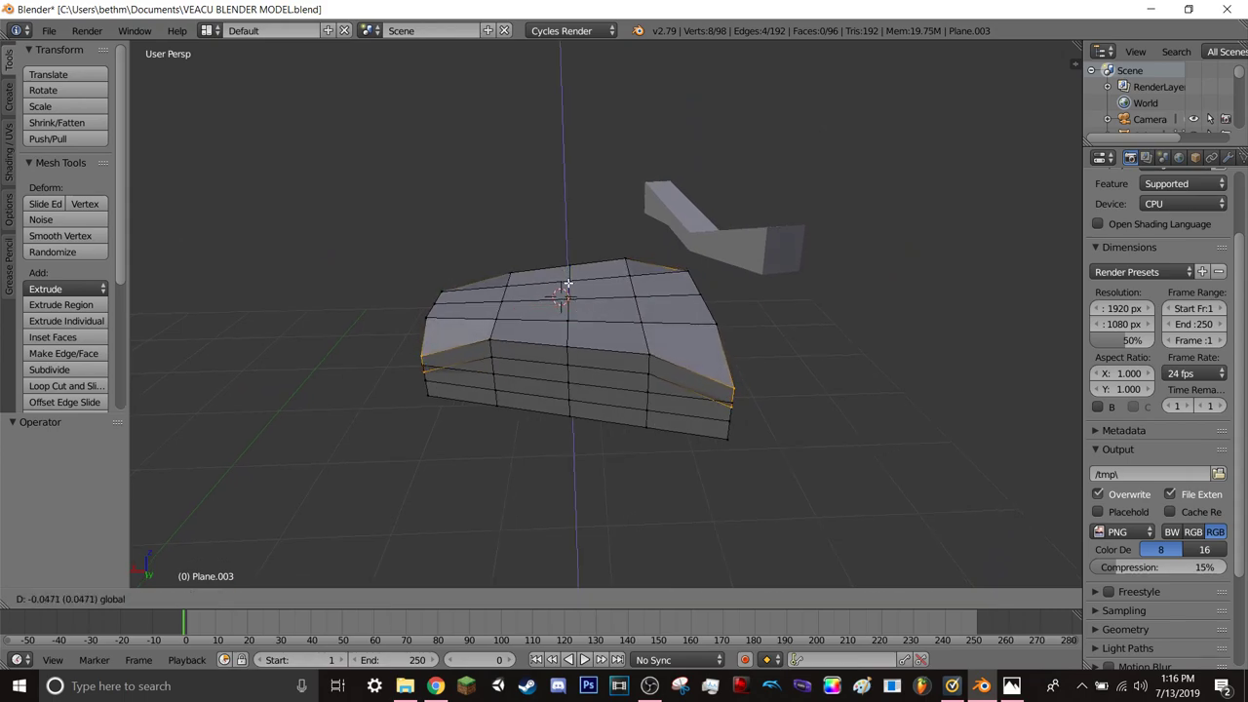
{"action": "left_click", "coordinate": [568, 284]}
- Walk around and through the hand block to inspect its new bevelled top edge
{"action": "key", "text": "shift+f"}
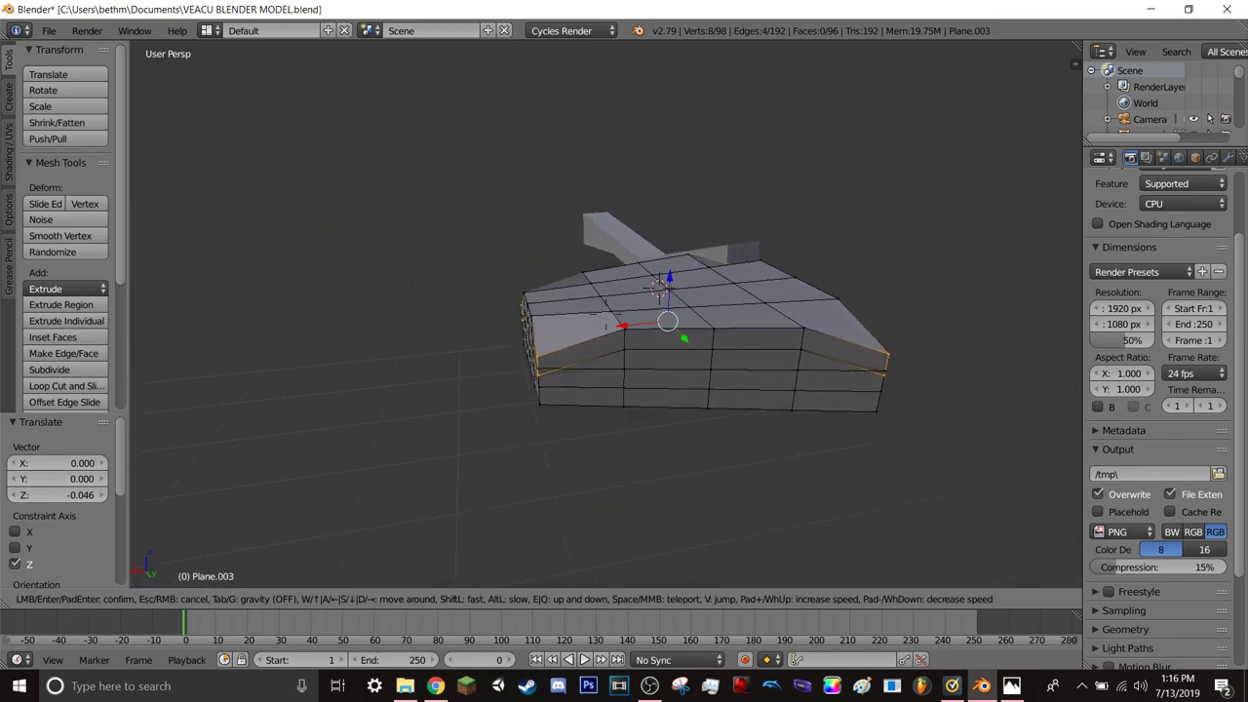
{"action": "key", "text": "w"}
{"action": "key", "text": "s"}
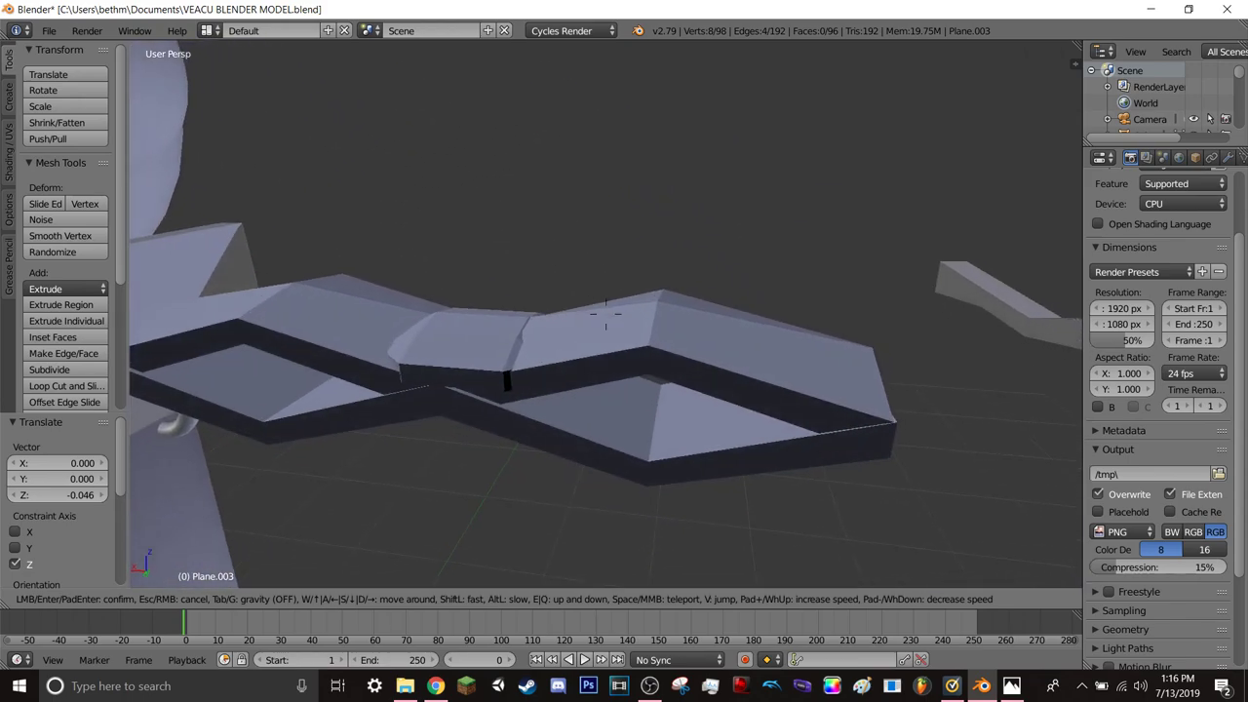
{"action": "key", "text": "w"}
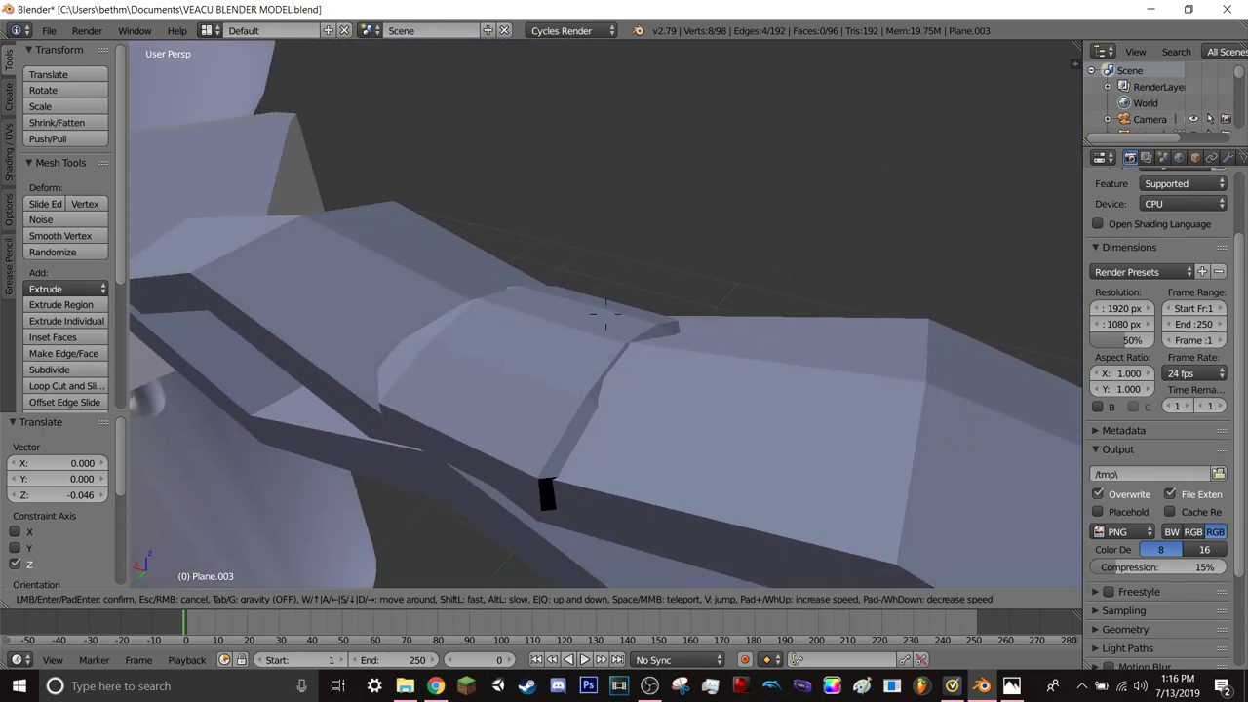
{"action": "key", "text": "s"}
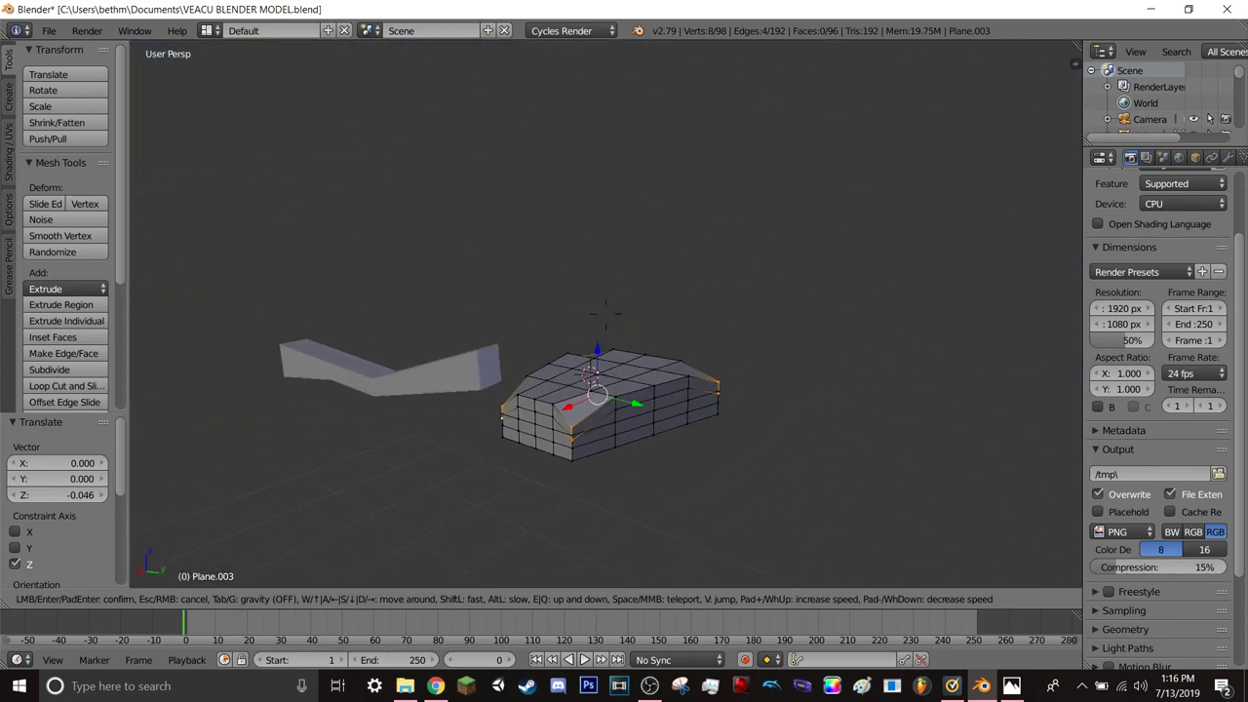
{"action": "key", "text": "w"}
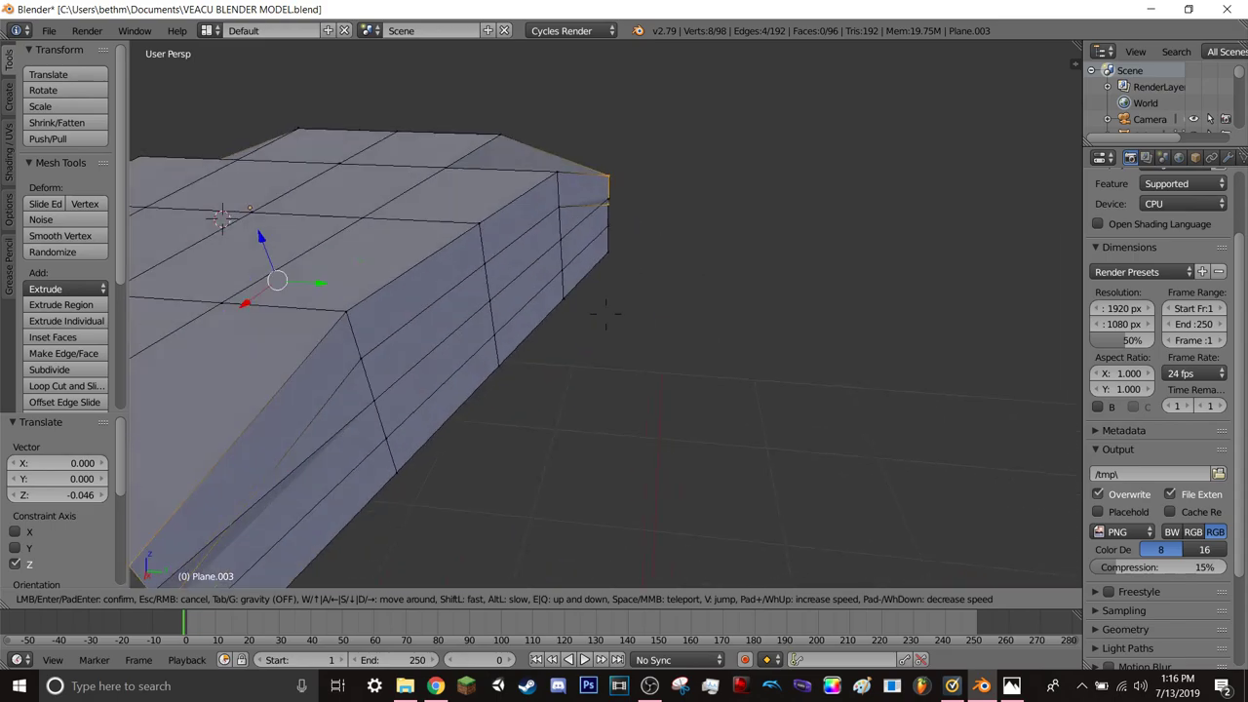
{"action": "key", "text": "s"}
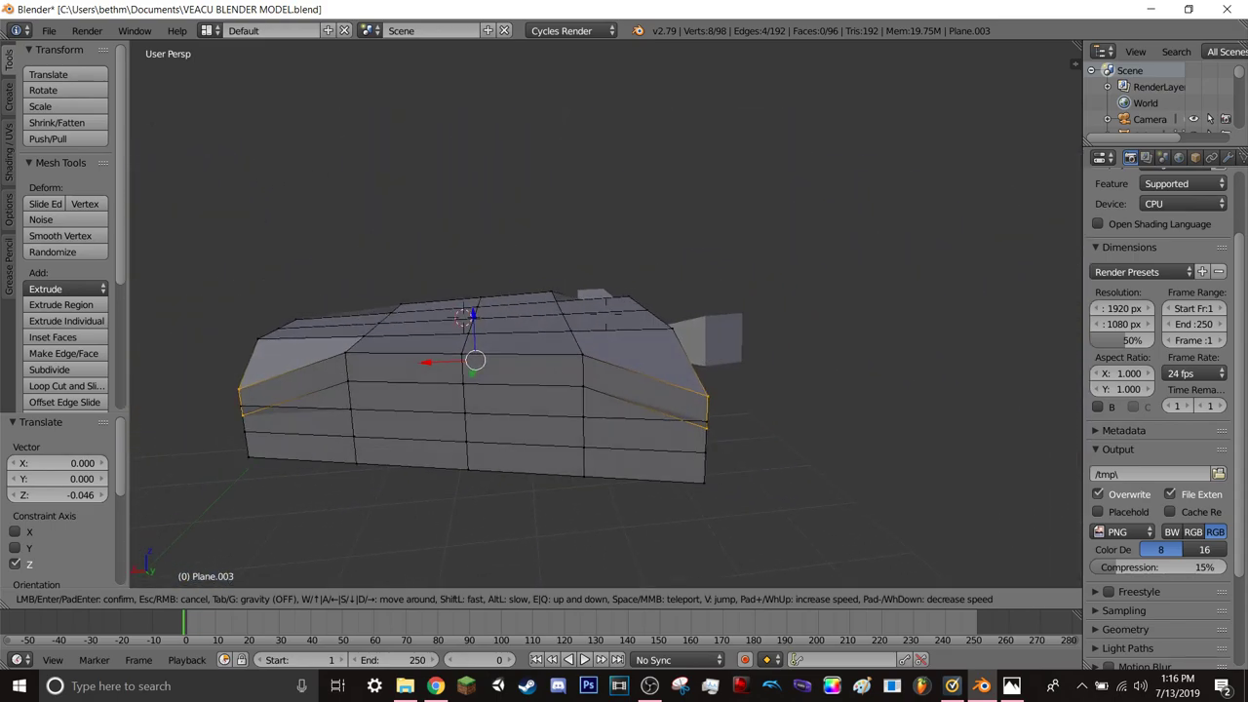
{"action": "key", "text": "w"}
{"action": "key", "text": "Escape"}
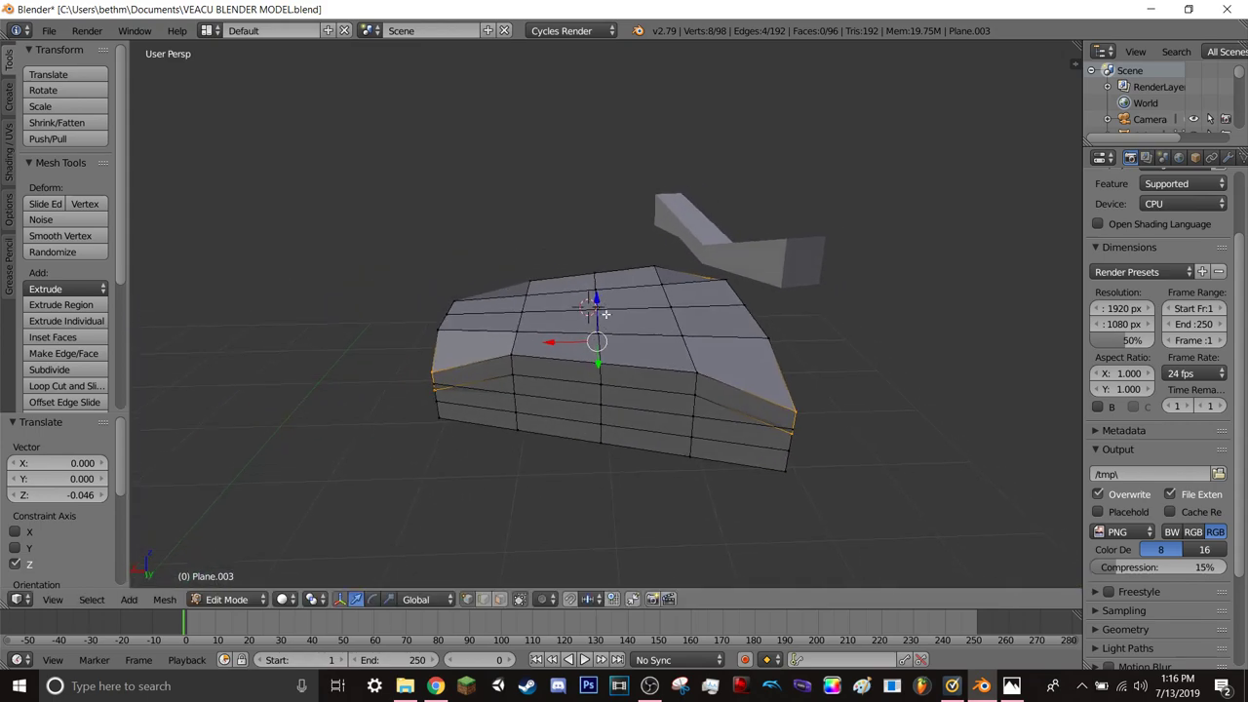
{"action": "right_click", "coordinate": [594, 275]}
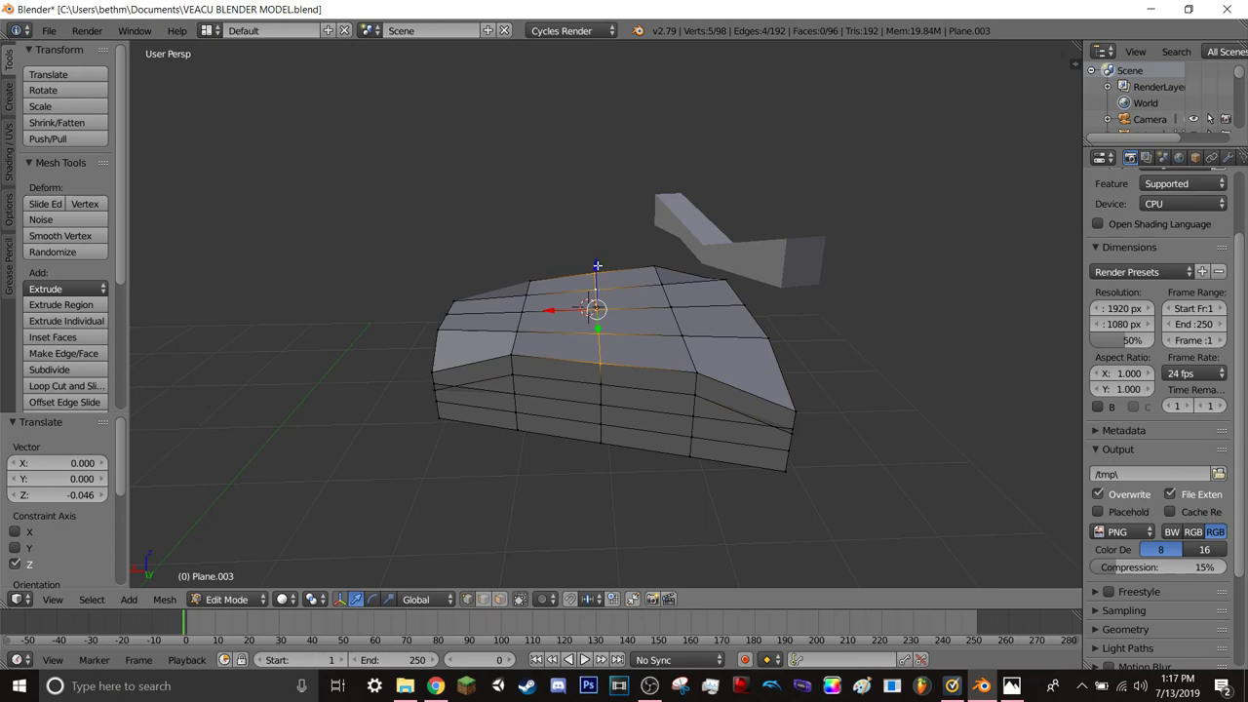
{"action": "left_click_drag", "start_coordinate": [597, 265], "coordinate": [601, 243]}
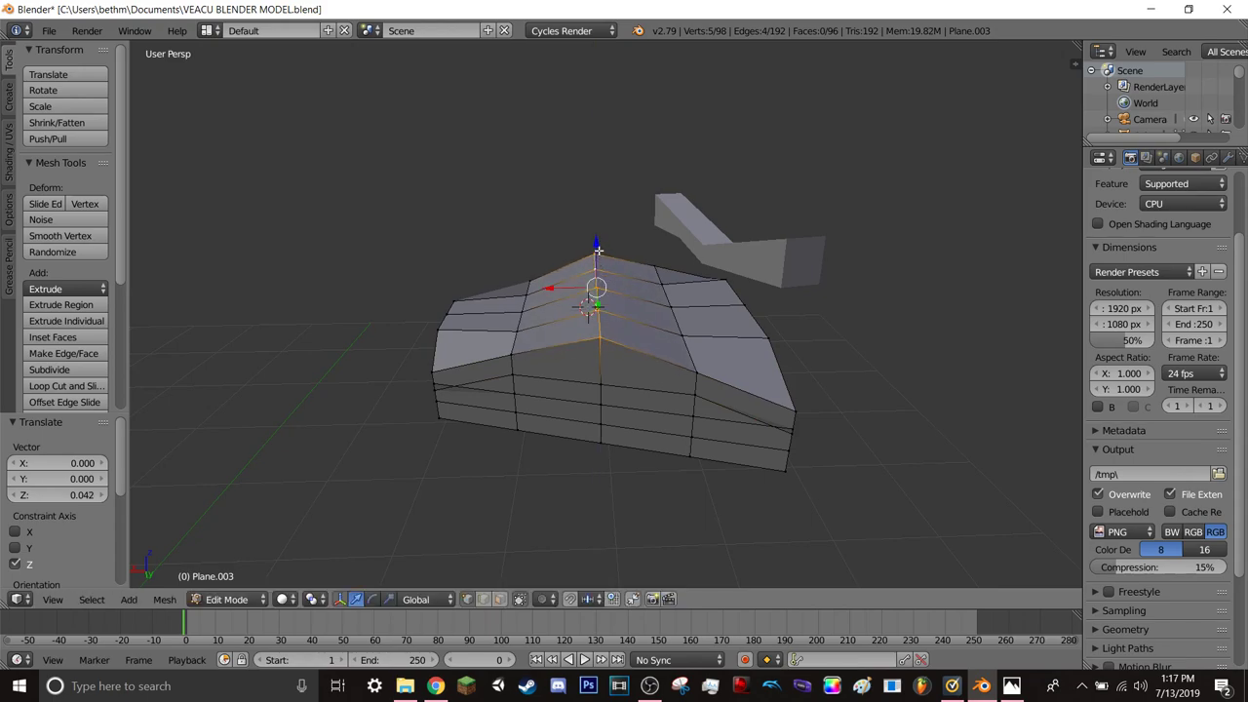
{"action": "mouse_move", "coordinate": [628, 315]}
{"action": "middle_mouse_down"}
{"action": "mouse_move", "coordinate": [616, 422]}
{"action": "mouse_move", "coordinate": [641, 267]}
{"action": "mouse_move", "coordinate": [680, 241]}
{"action": "middle_mouse_up"}
{"action": "key", "text": "shift+f"}
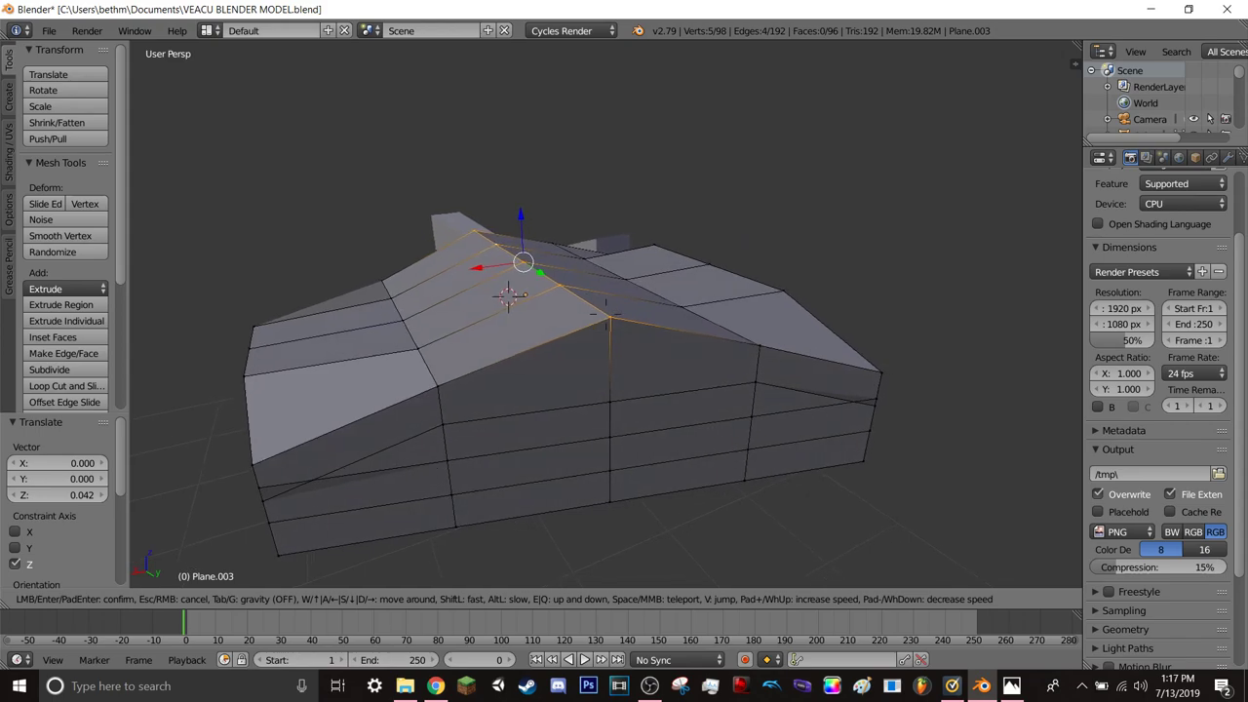
{"action": "left_click", "coordinate": [553, 272]}
{"action": "key", "text": "g"}
{"action": "key", "text": "z"}
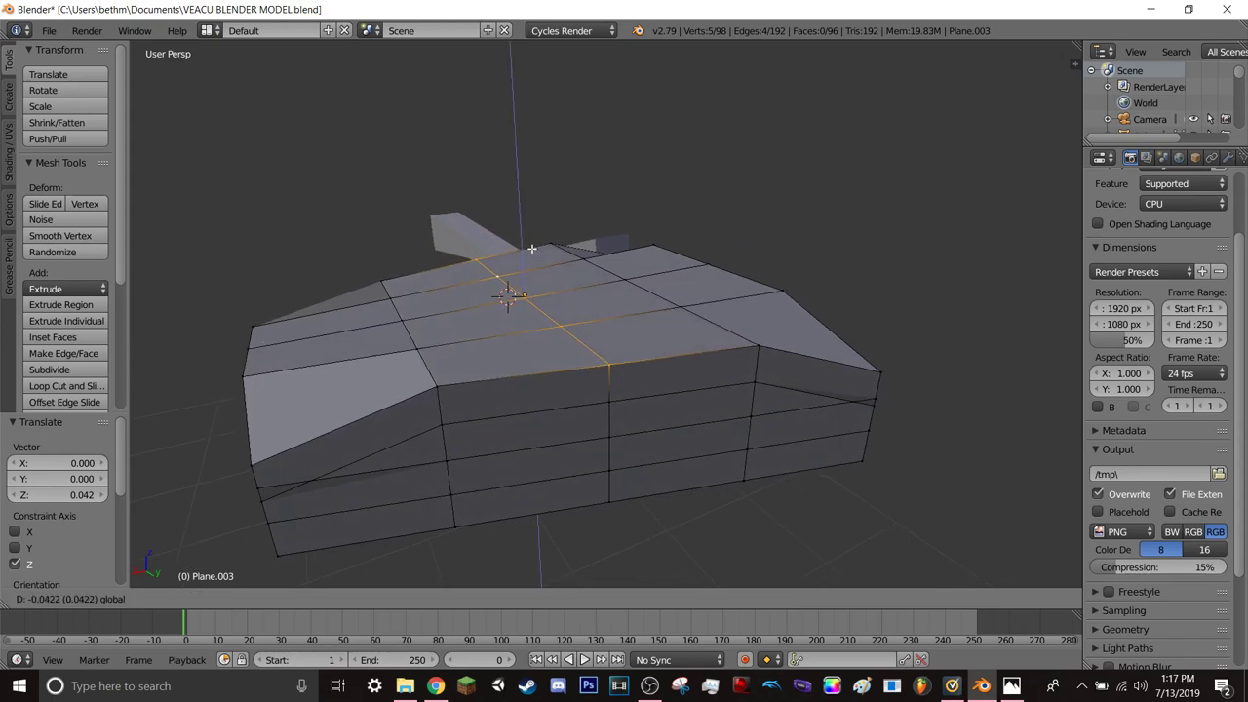
{"action": "left_click", "coordinate": [531, 249]}
{"action": "key", "text": "ctrl+z"}
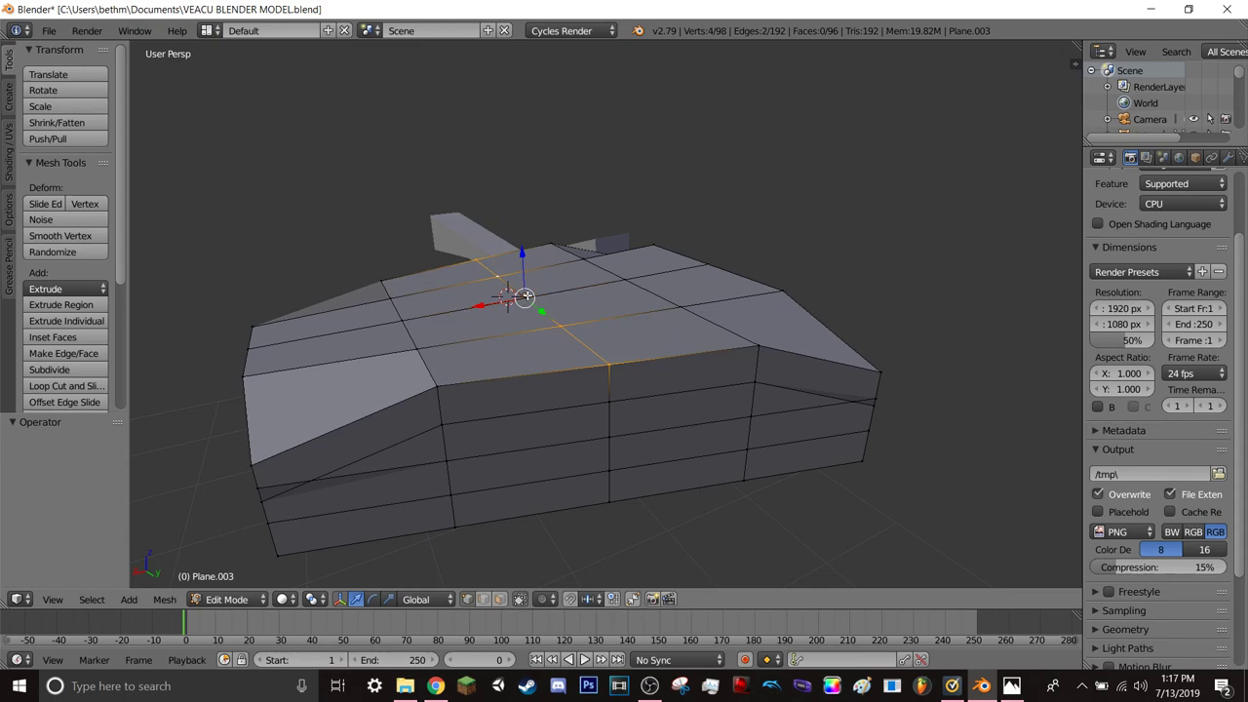
{"action": "right_click", "coordinate": [259, 345]}
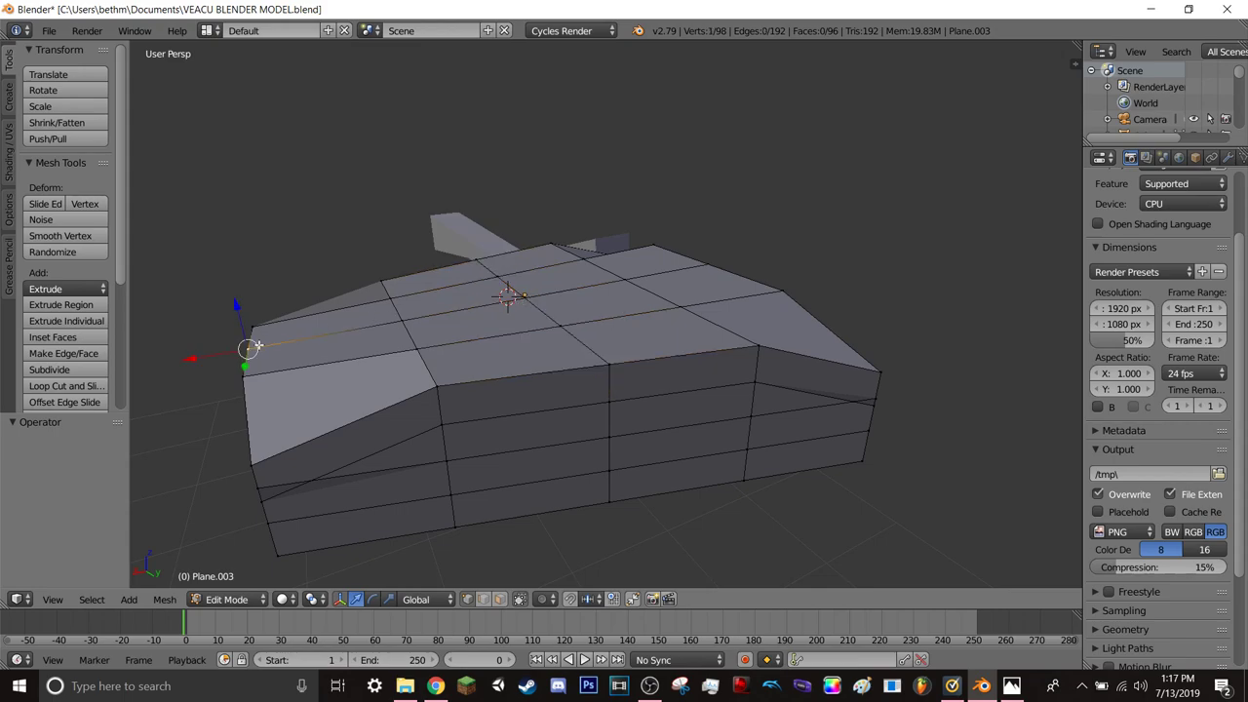
{"action": "right_click", "coordinate": [712, 263], "text": "shift"}
{"action": "right_click", "coordinate": [709, 263], "text": "ctrl"}
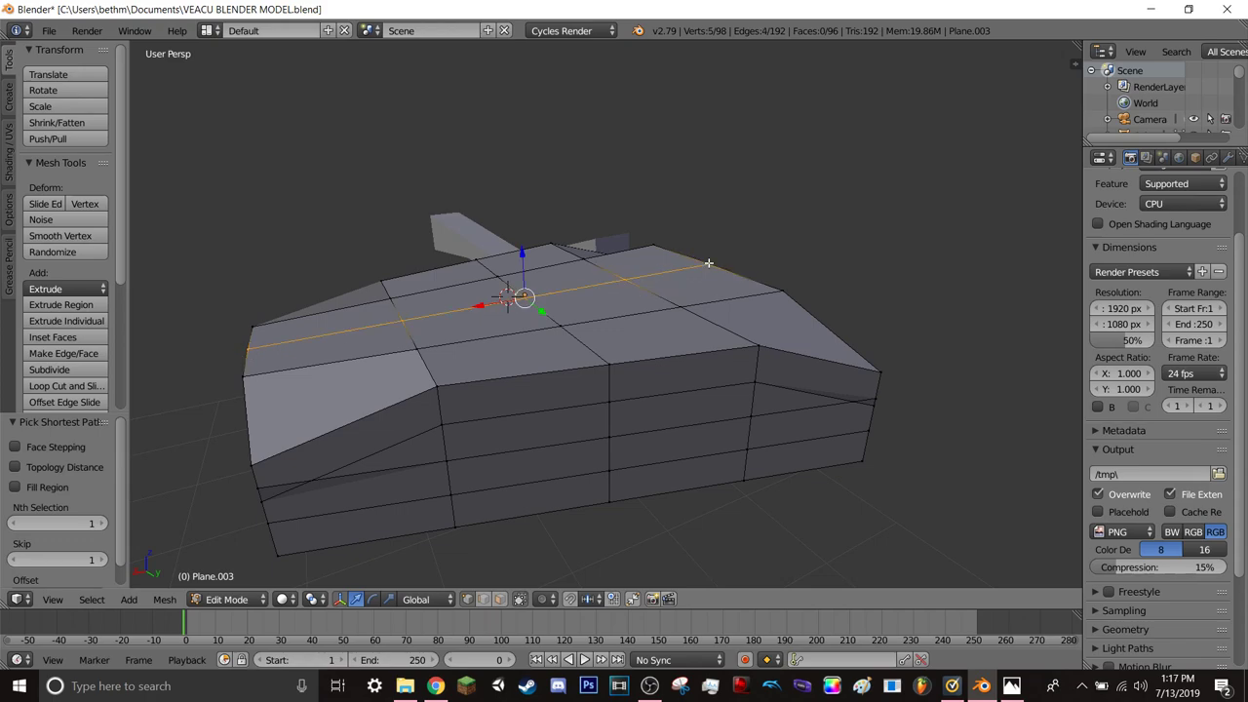
{"action": "left_click_drag", "start_coordinate": [520, 252], "coordinate": [519, 224]}
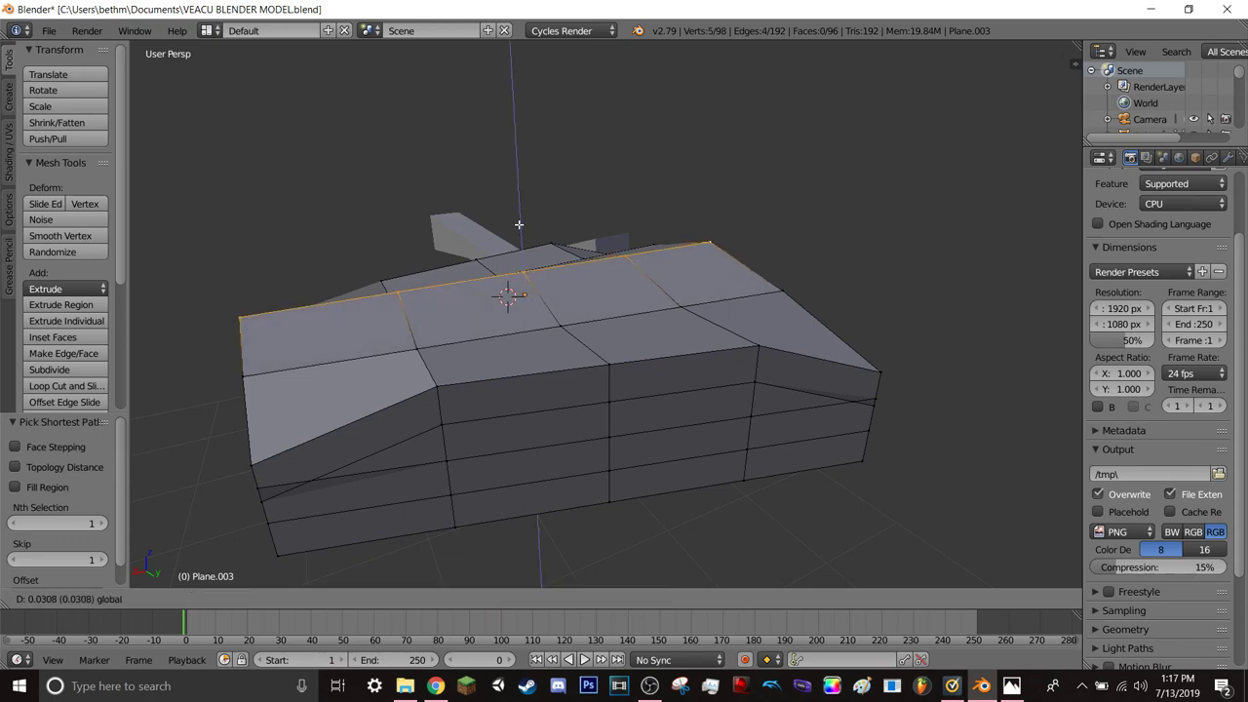
{"action": "right_click", "coordinate": [482, 259]}
{"action": "right_click", "coordinate": [254, 343], "text": "shift"}
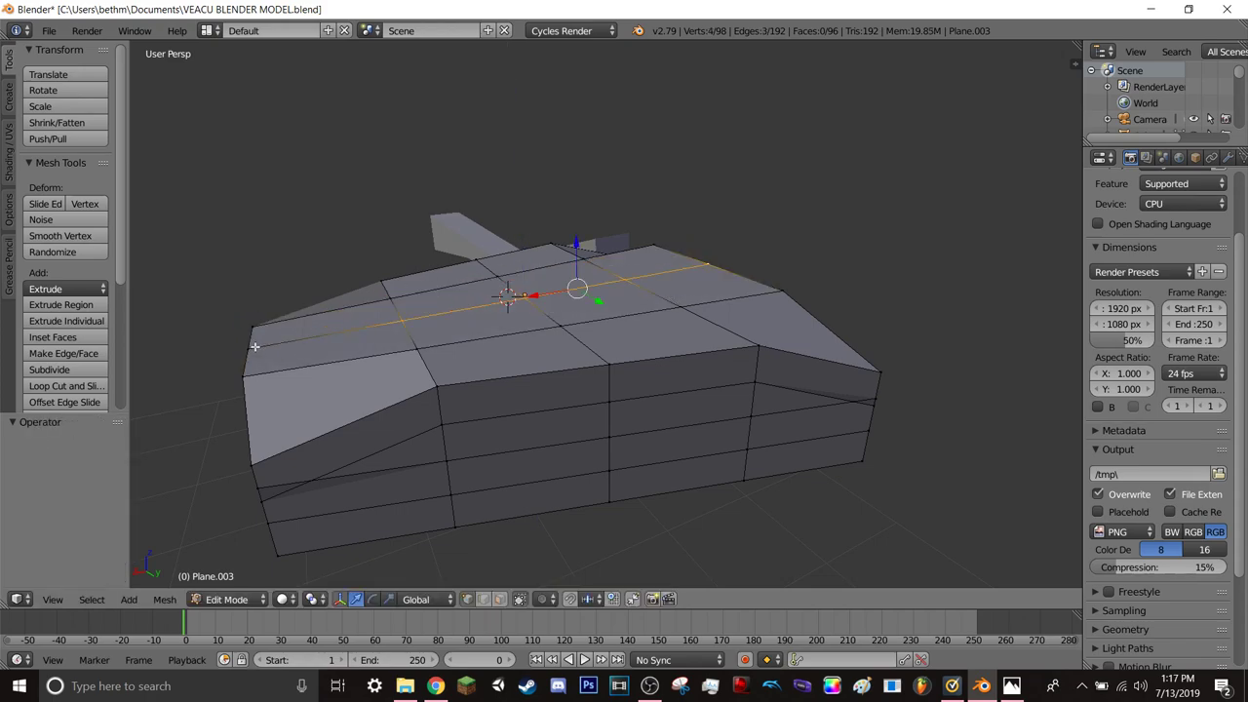
{"action": "right_click", "coordinate": [710, 264], "text": "shift"}
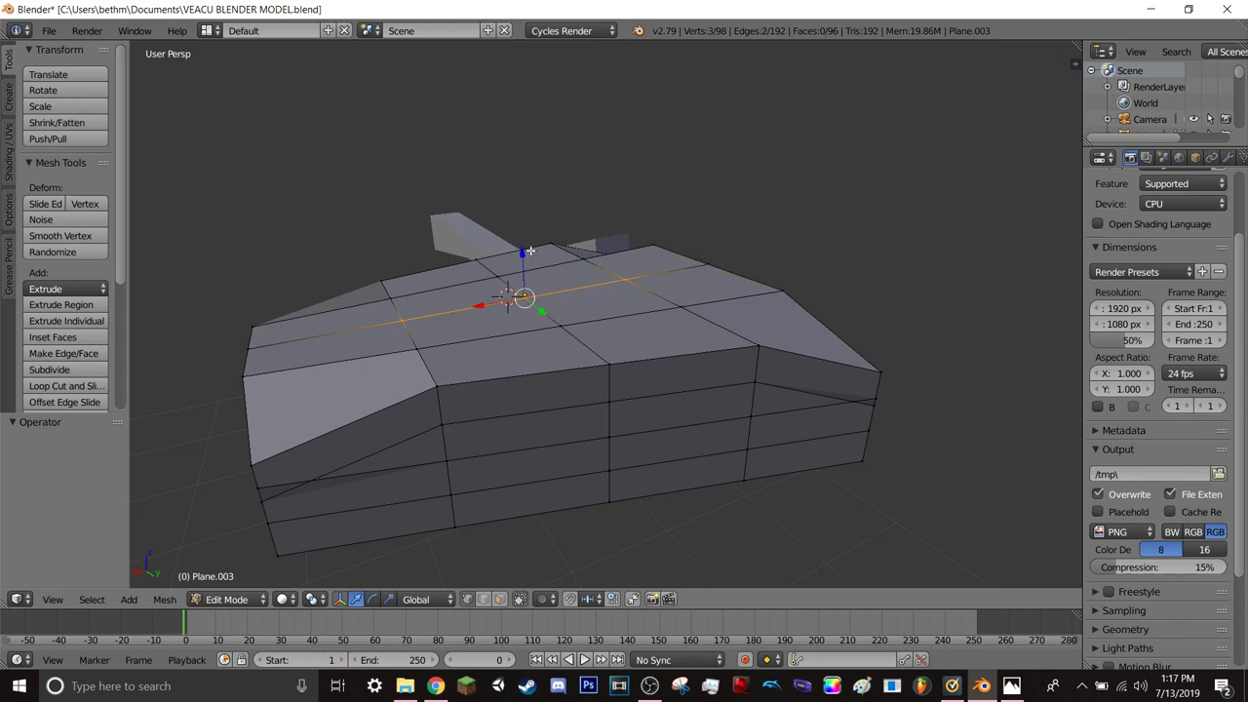
{"action": "left_click_drag", "start_coordinate": [529, 252], "coordinate": [517, 227]}
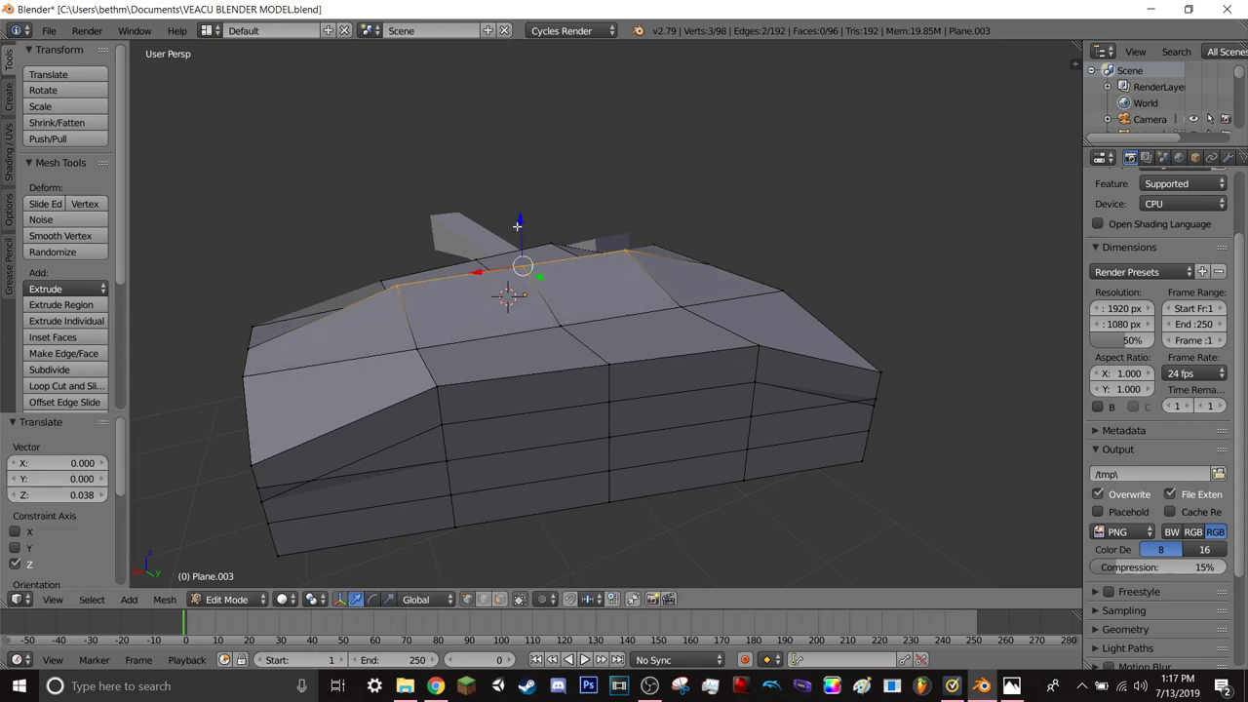
{"action": "middle_click_drag", "start_coordinate": [517, 227], "coordinate": [571, 245]}
{"action": "key", "text": "a"}
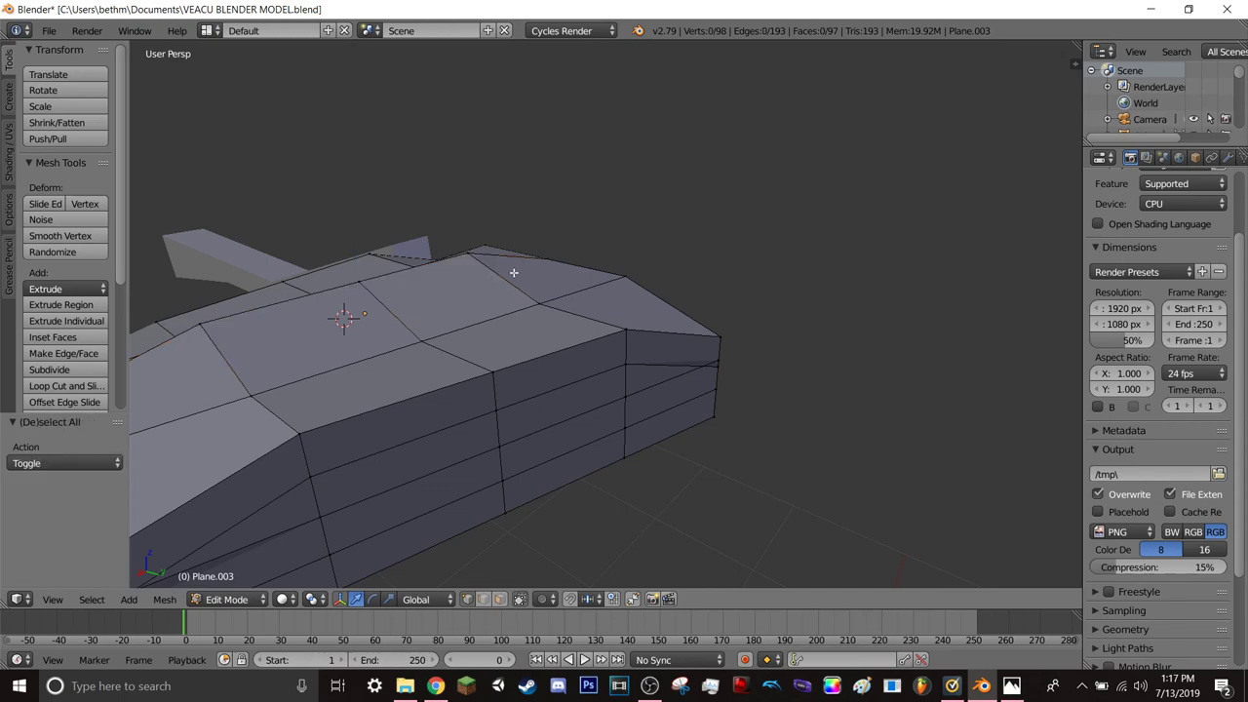
{"action": "key", "text": "shift+f"}
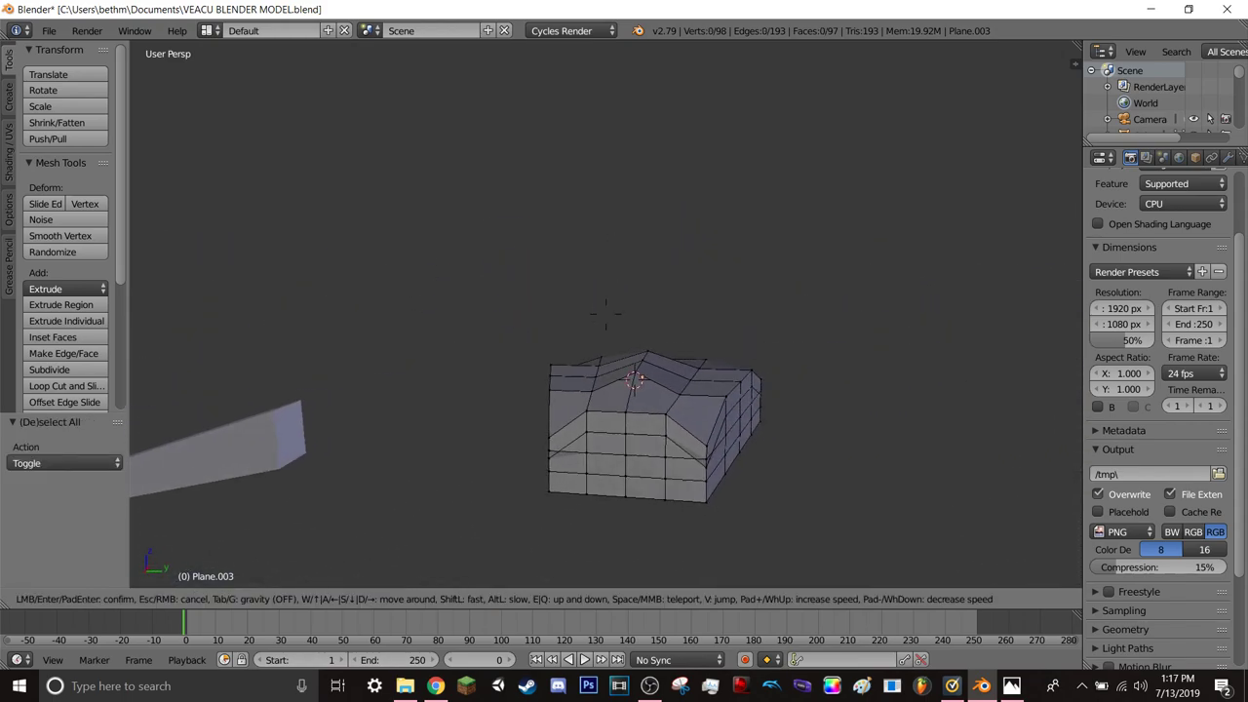
{"action": "key", "text": "w"}
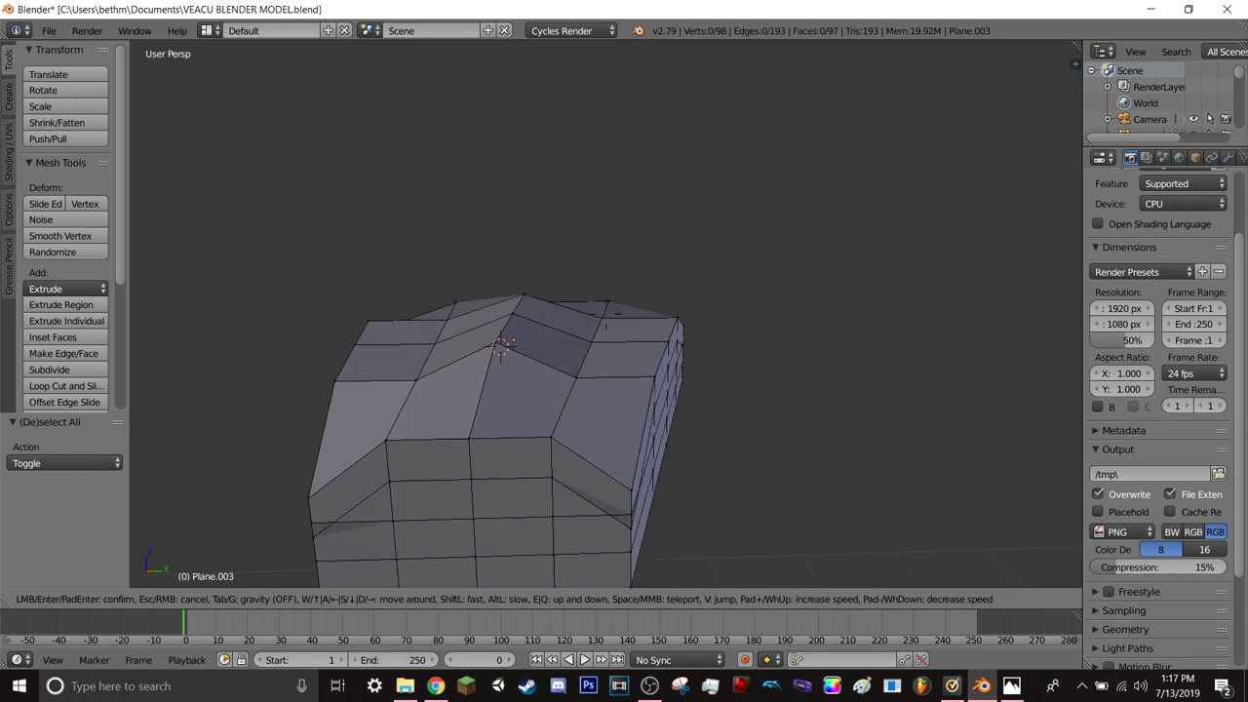
{"action": "key", "text": "s"}
{"action": "left_click", "coordinate": [605, 310]}
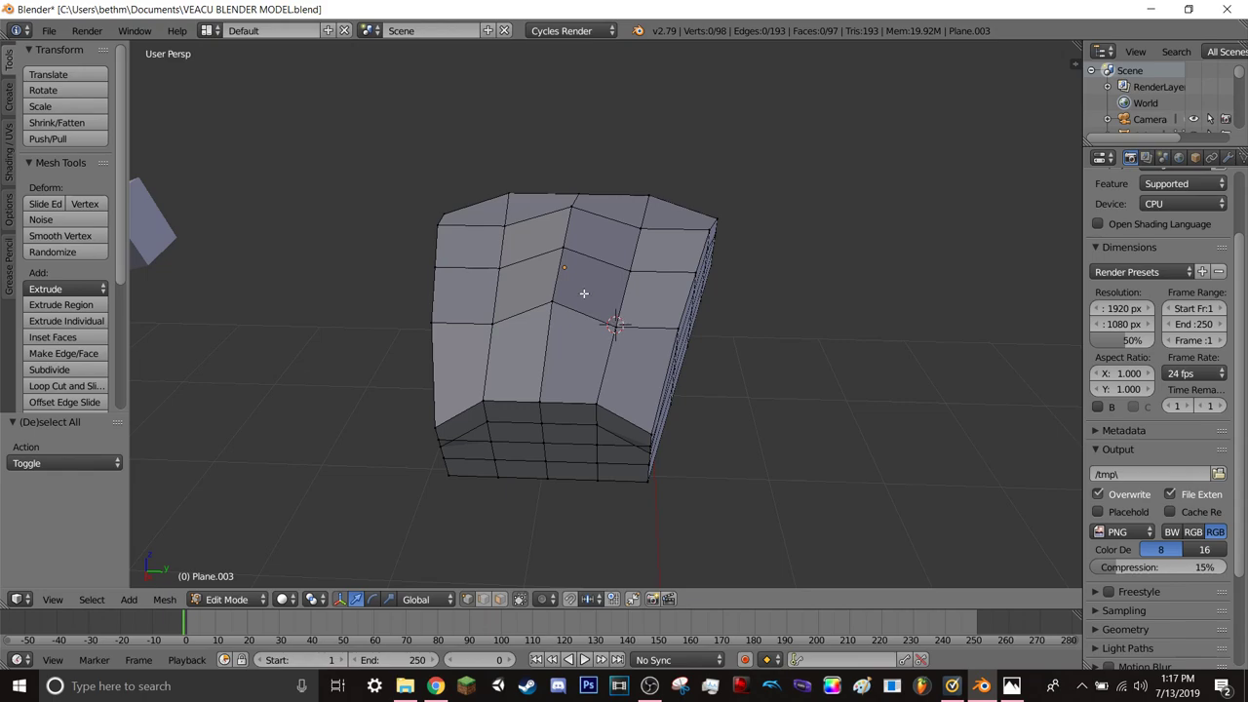
- Select the four top edge-loop vertices and raise them along Z
{"action": "right_click", "coordinate": [634, 269], "text": "shift"}
{"action": "right_click", "coordinate": [640, 230], "text": "shift"}
{"action": "right_click", "coordinate": [505, 222], "text": "shift"}
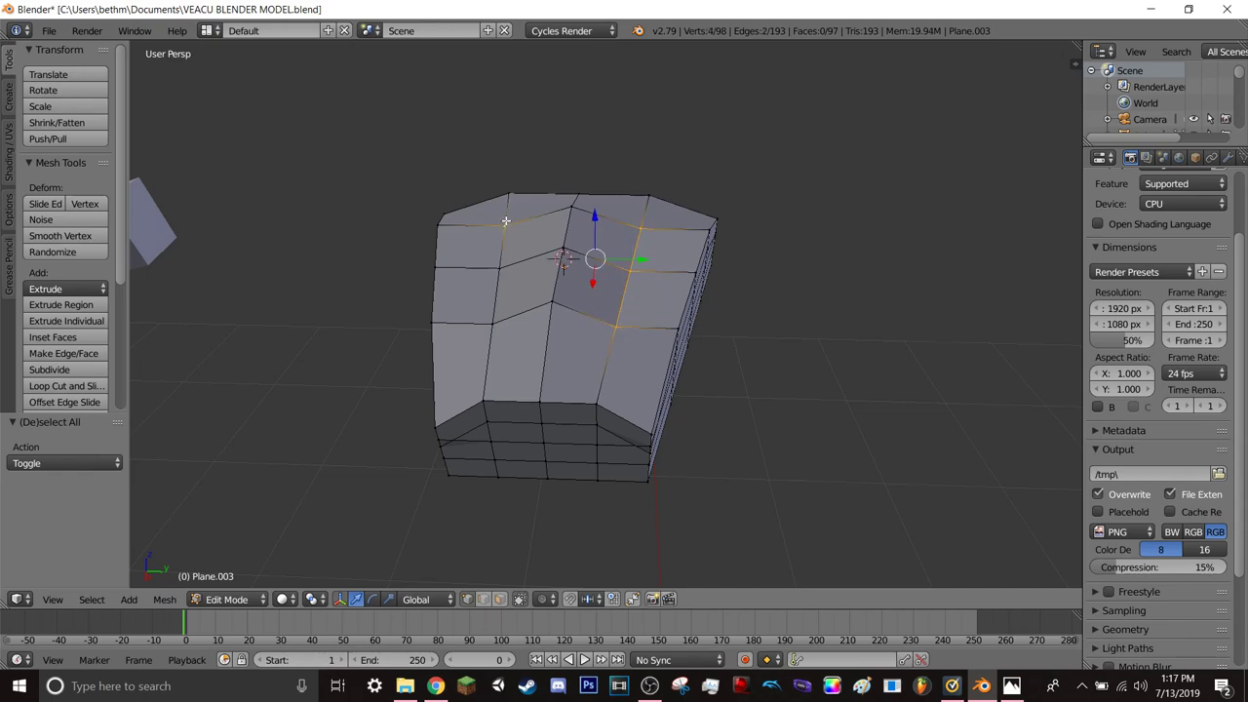
{"action": "right_click", "coordinate": [494, 321], "text": "shift"}
{"action": "key", "text": "g"}
{"action": "key", "text": "z"}
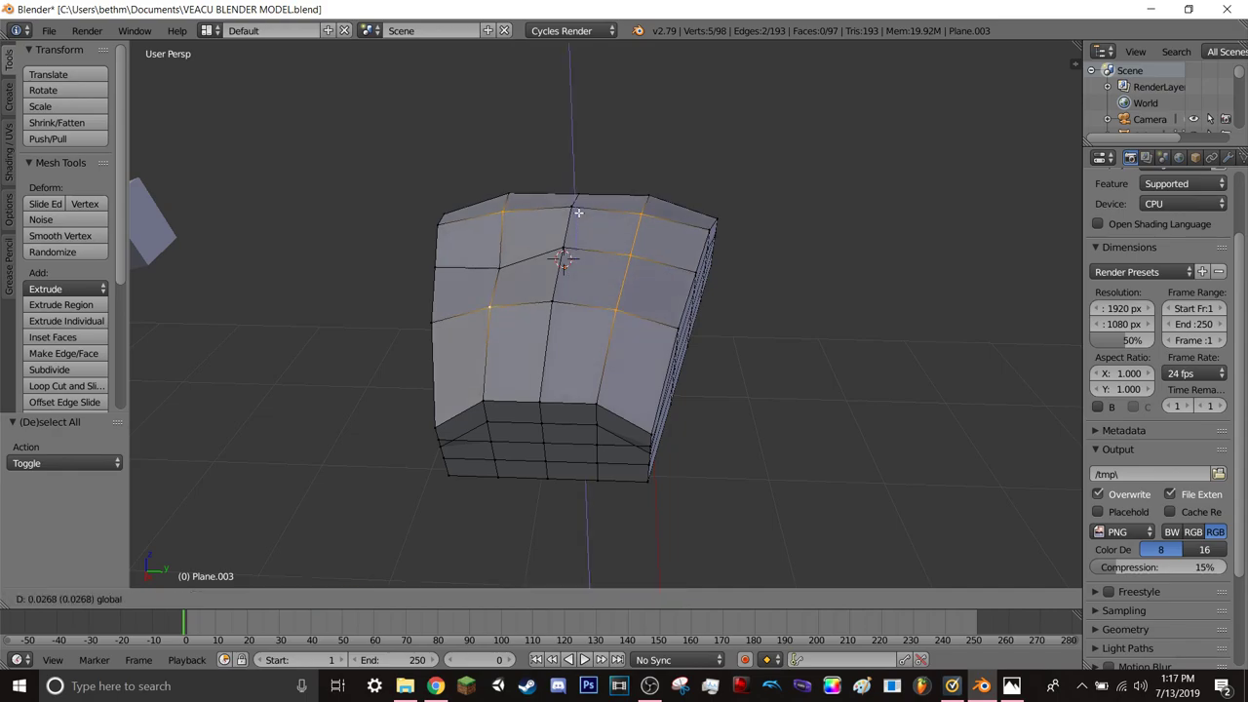
{"action": "left_click", "coordinate": [583, 212]}
{"action": "mouse_move", "coordinate": [582, 213]}
{"action": "middle_mouse_down"}
{"action": "mouse_move", "coordinate": [568, 312]}
{"action": "mouse_move", "coordinate": [573, 264]}
{"action": "middle_mouse_up"}
- Check the raise, undo it, and lift the top loop again by about 0.022
{"action": "key", "text": "shift+f"}
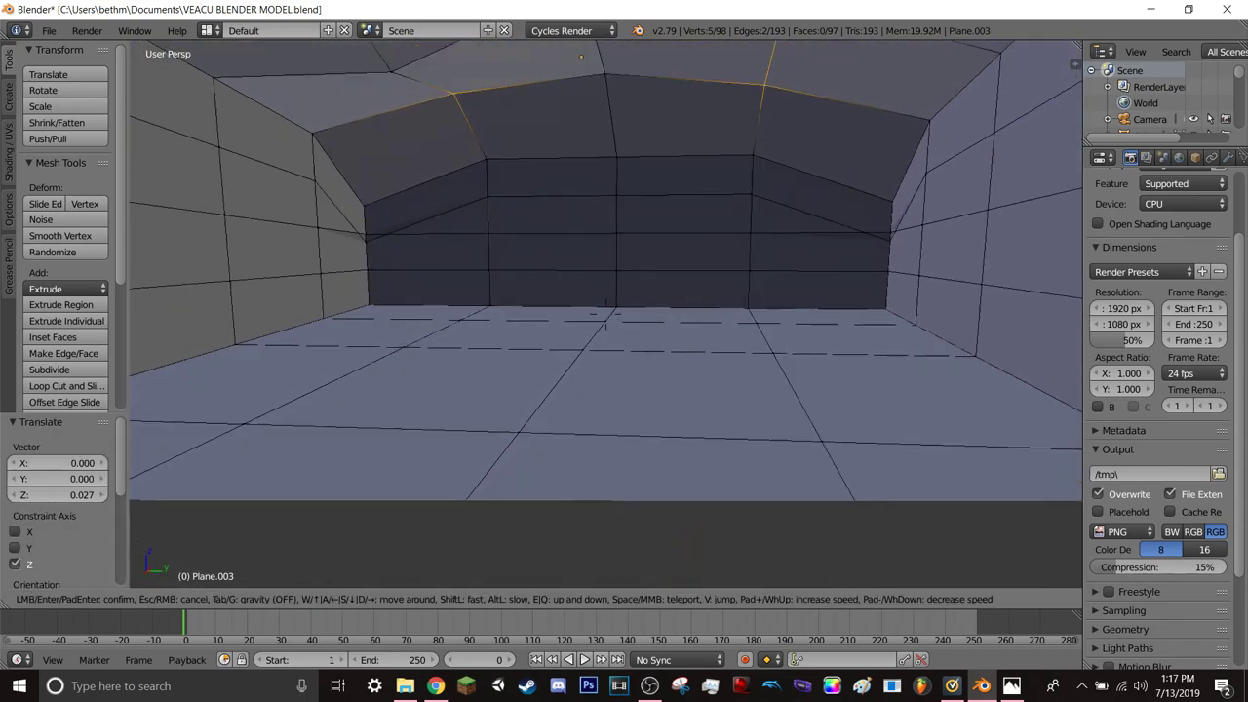
{"action": "key", "text": "s"}
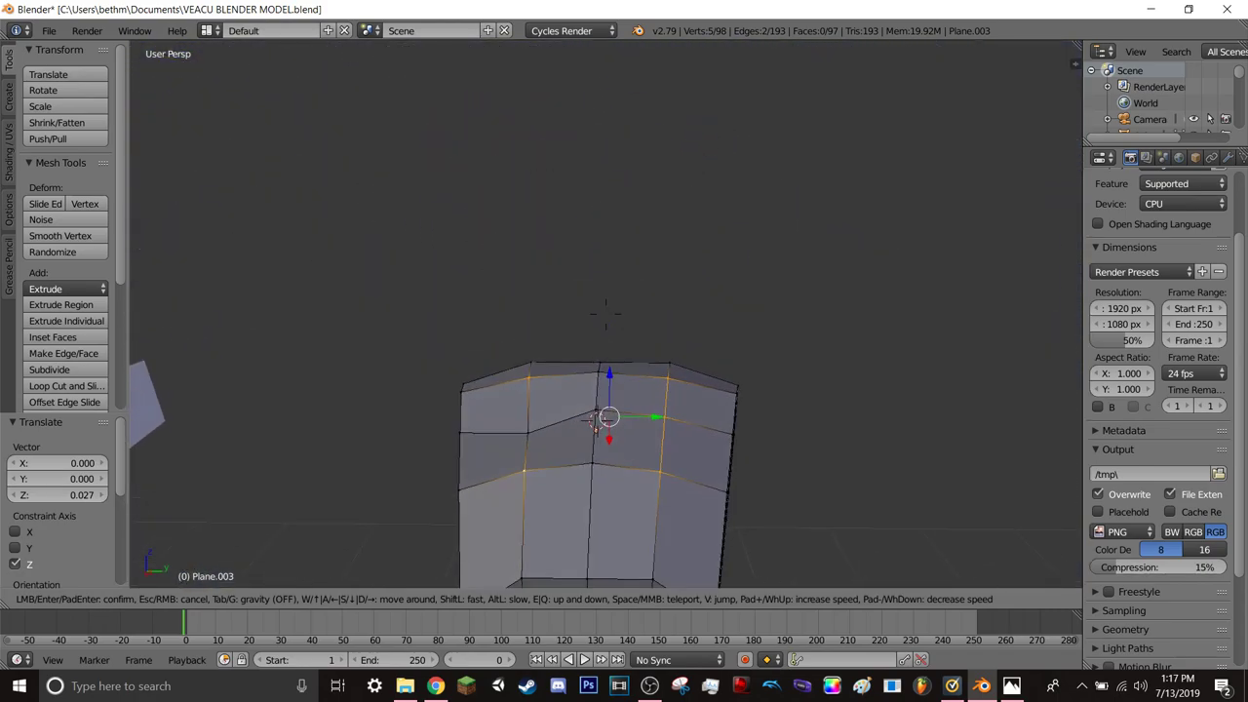
{"action": "left_click", "coordinate": [568, 371]}
{"action": "key", "text": "ctrl+z"}
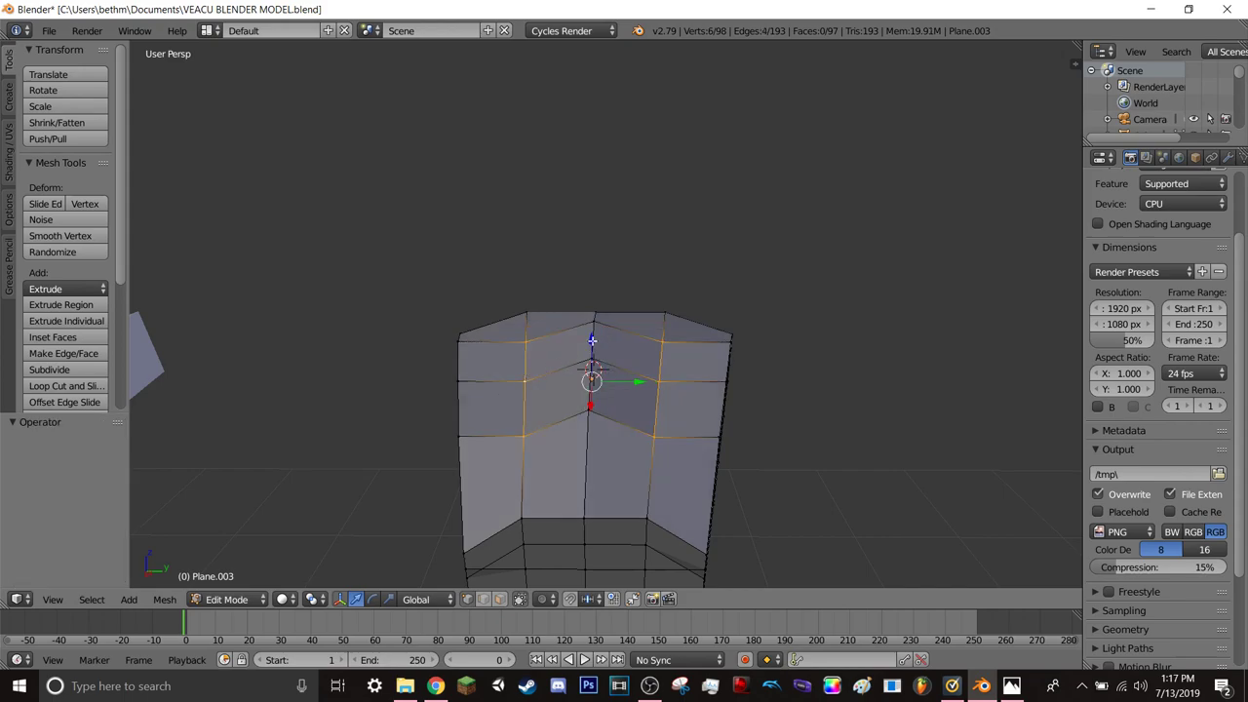
{"action": "left_click_drag", "start_coordinate": [592, 339], "coordinate": [598, 323]}
- Fly around the hand block to view the peaked crown from above, side and front
{"action": "key", "text": "shift+f"}
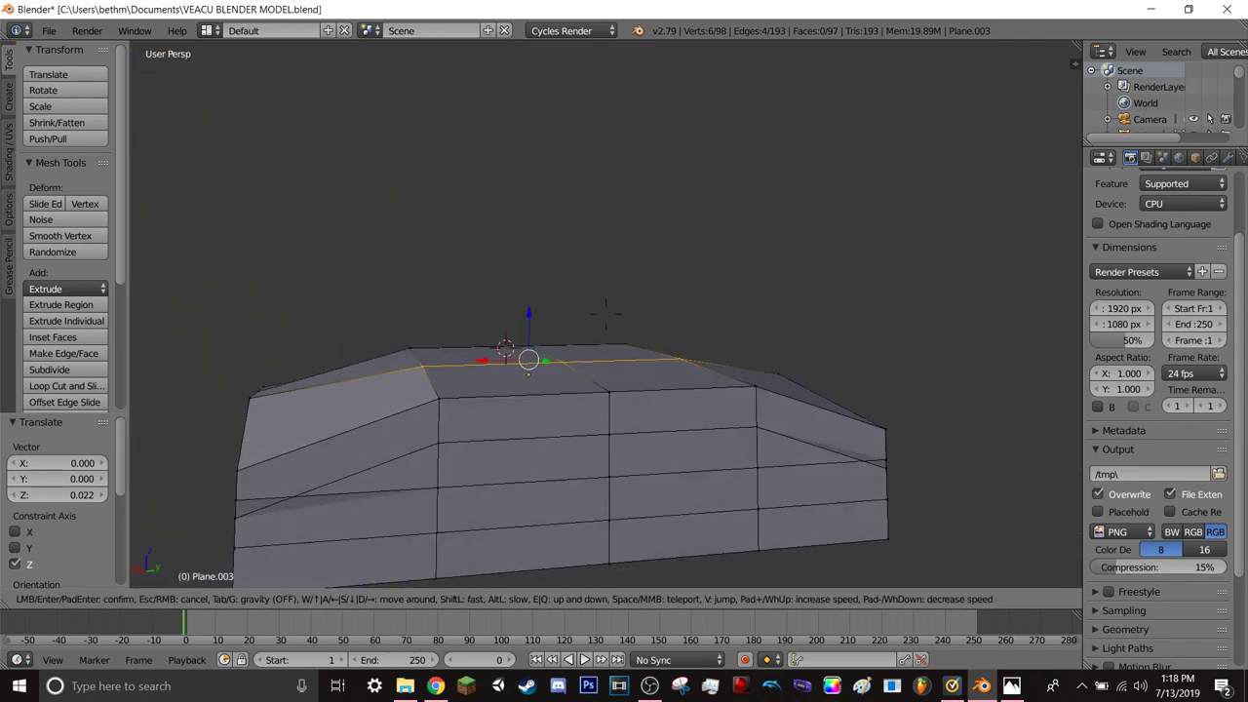
{"action": "key", "text": "e"}
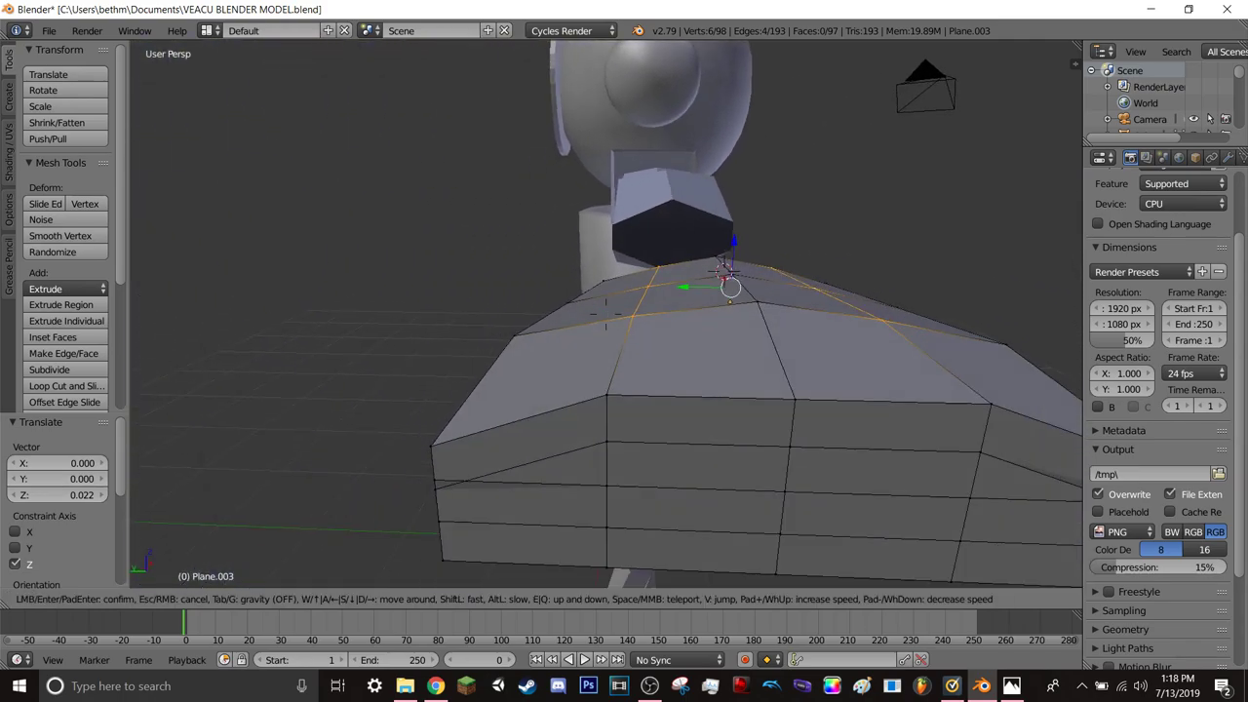
{"action": "key", "text": "s"}
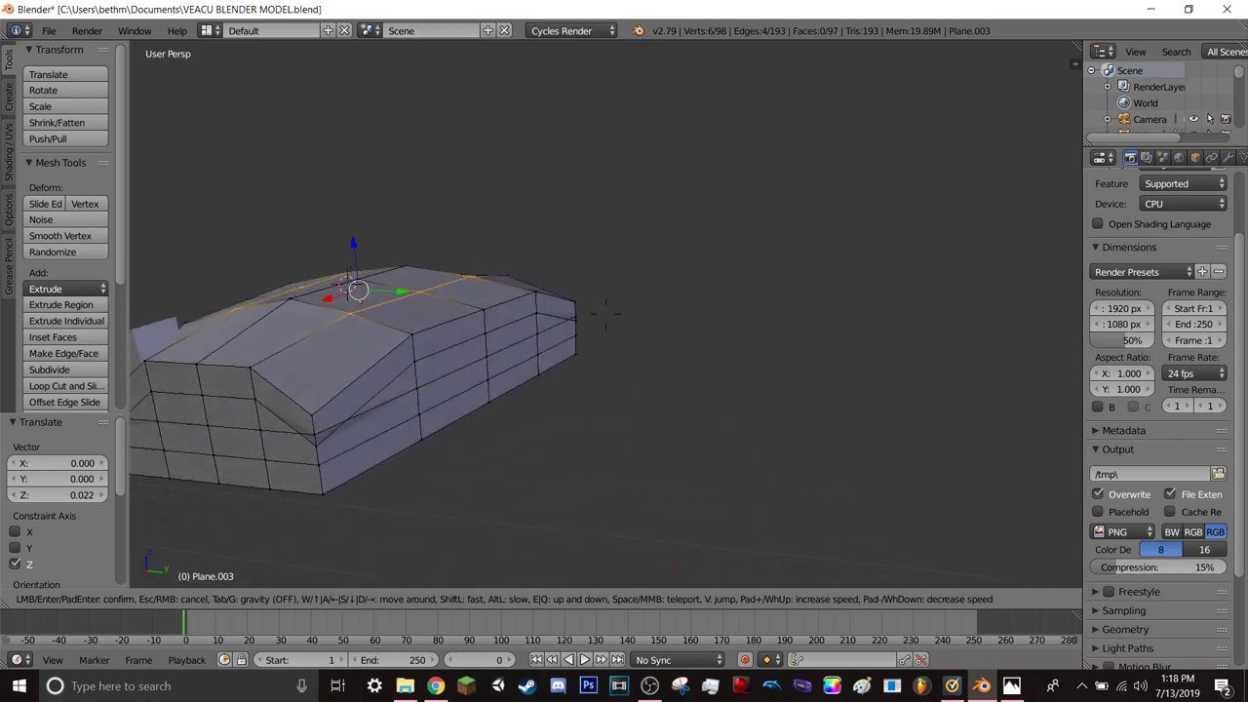
{"action": "key", "text": "a"}
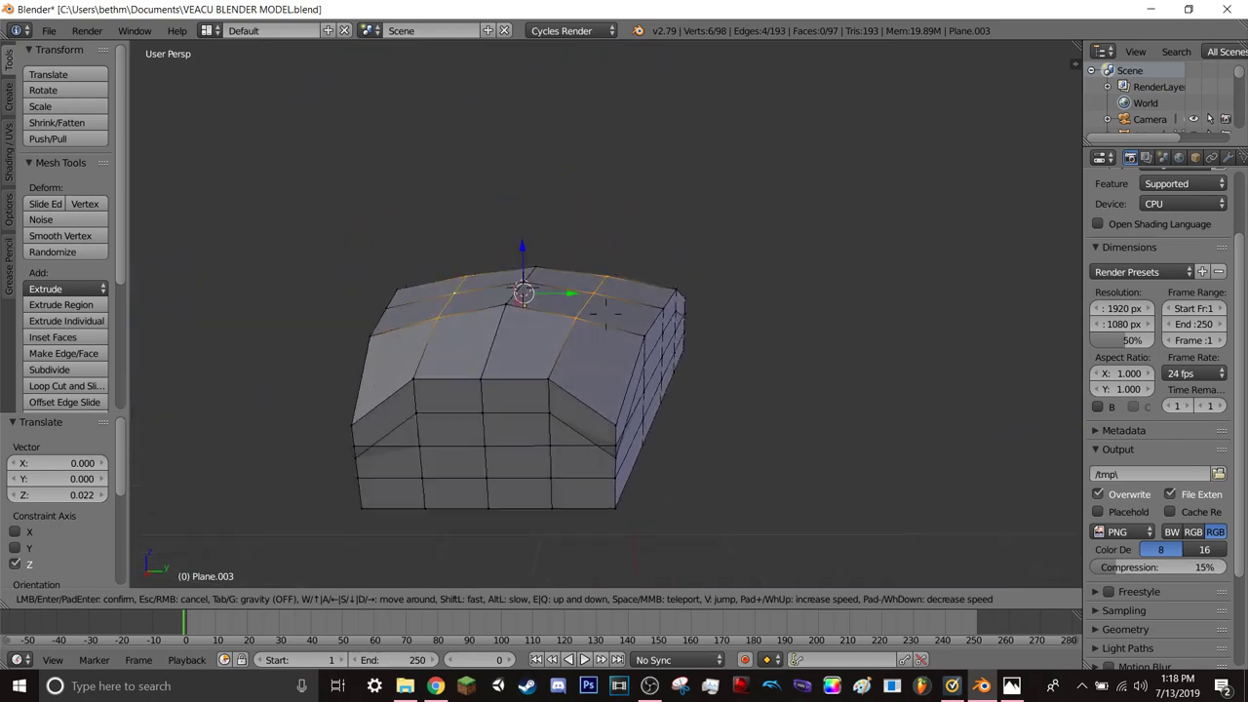
{"action": "key", "text": "w"}
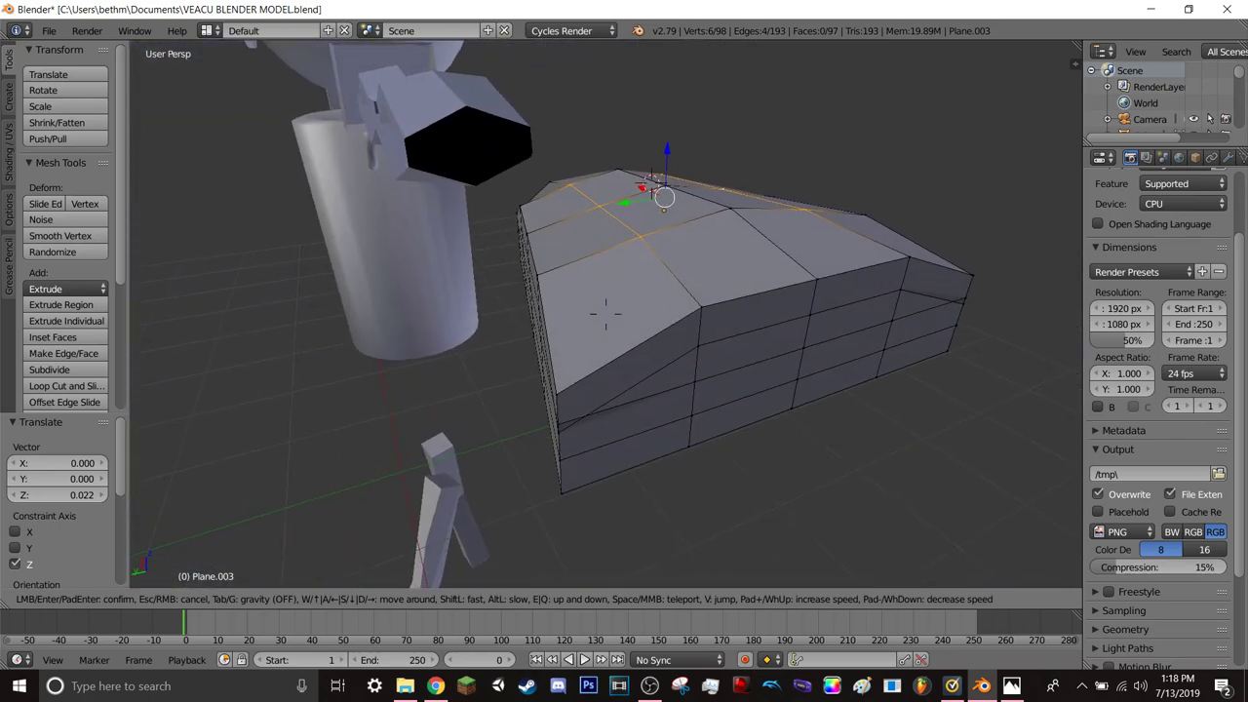
{"action": "key", "text": "w"}
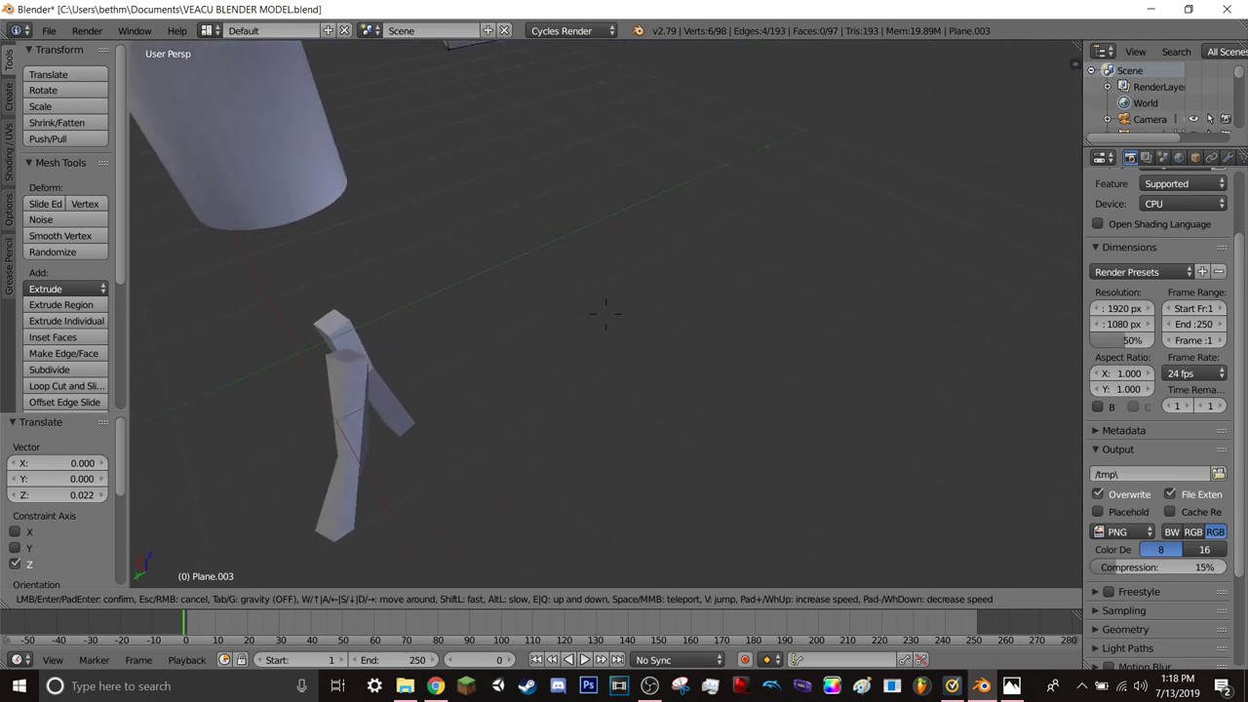
{"action": "key", "text": "s"}
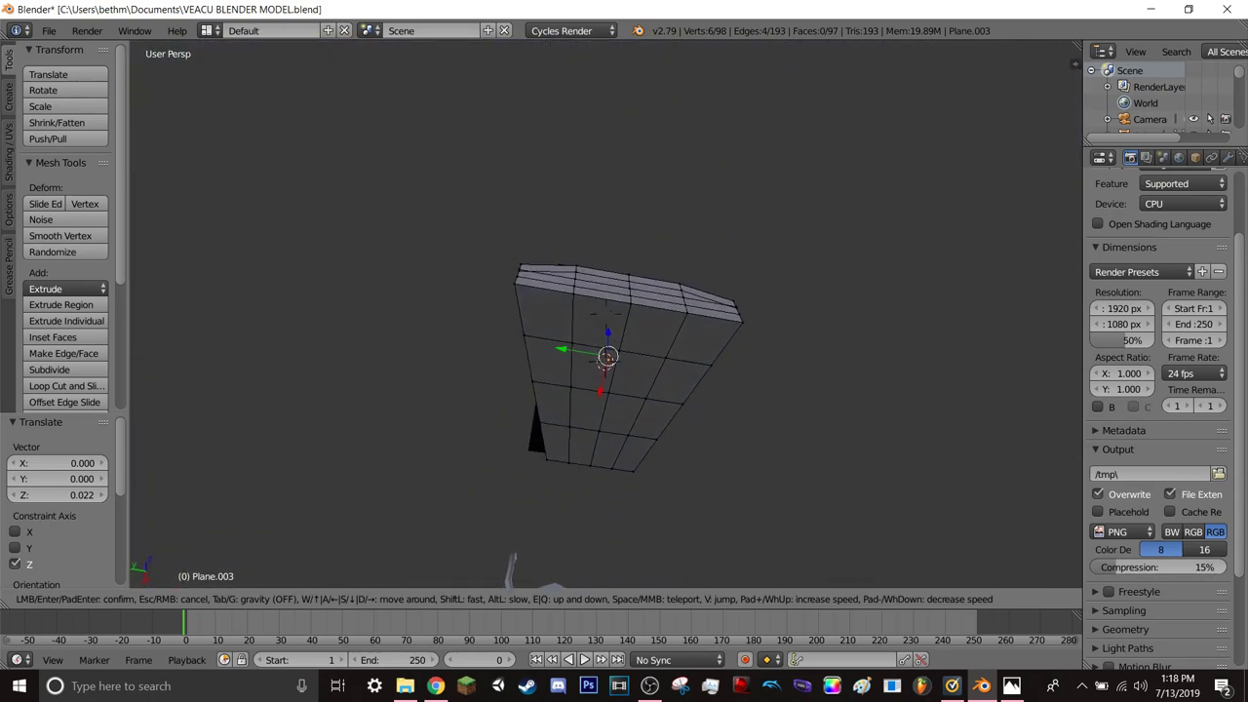
- Add the right corner vertex and scale the end's top edge inward to 0.842
{"action": "left_click", "coordinate": [400, 310]}
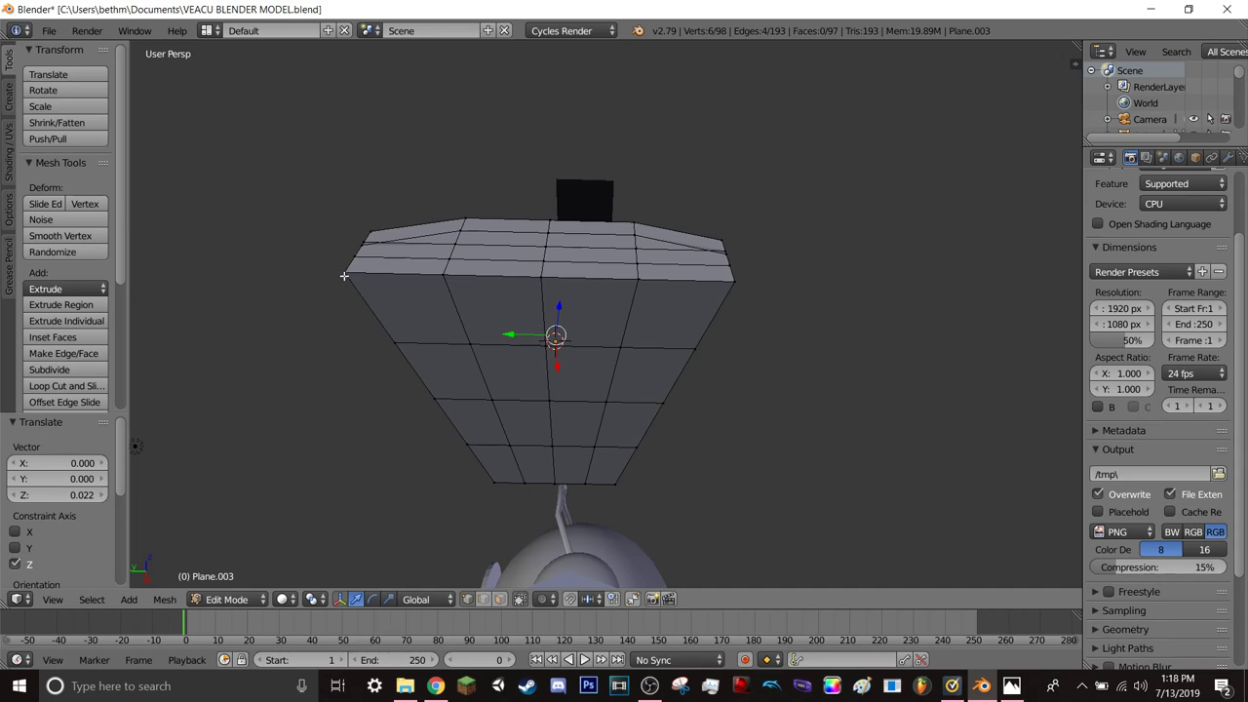
{"action": "right_click", "coordinate": [725, 283], "text": "shift"}
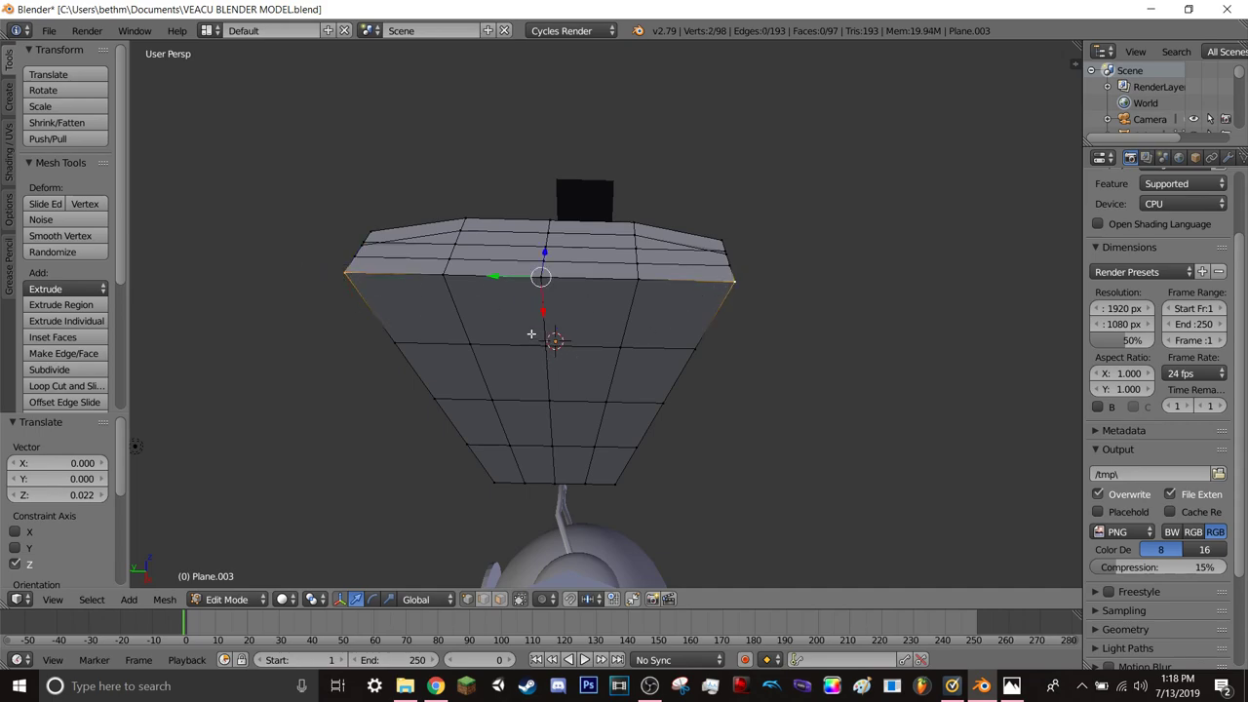
{"action": "key", "text": "s"}
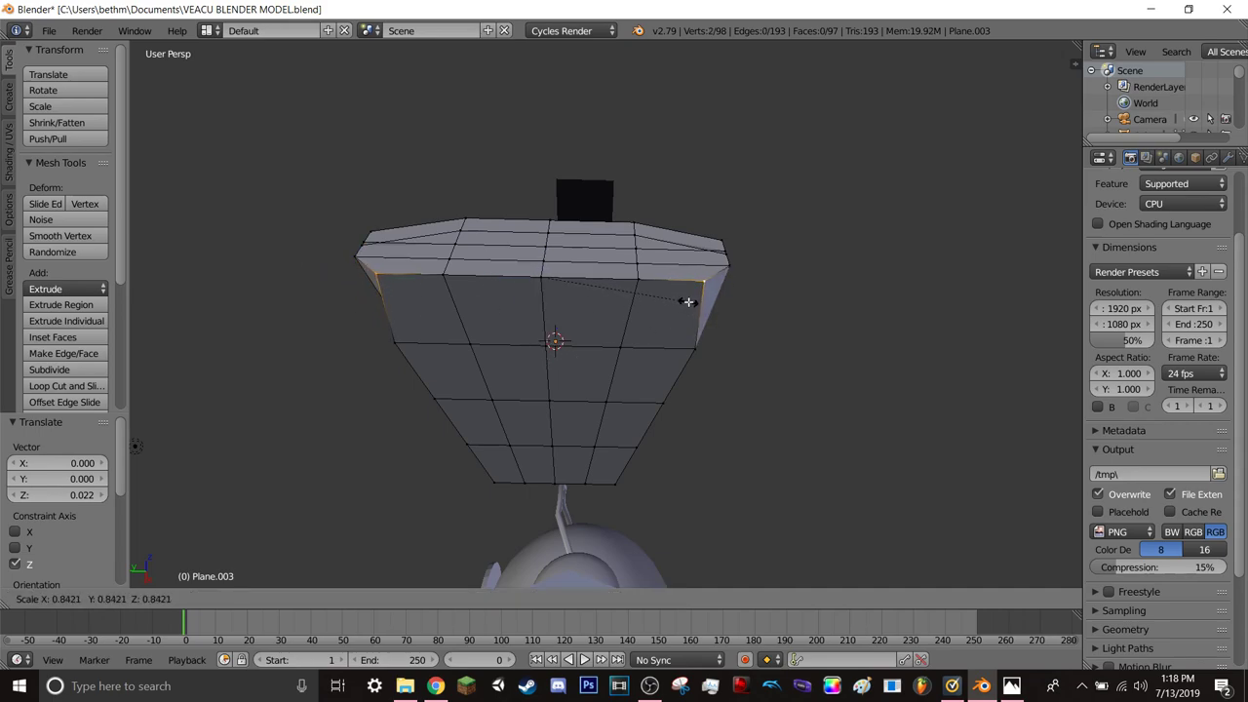
{"action": "left_click", "coordinate": [689, 301]}
- Inspect the narrowed end, then raise its corner vertices 0.025 along Z
{"action": "mouse_move", "coordinate": [541, 310]}
{"action": "middle_mouse_down"}
{"action": "mouse_move", "coordinate": [585, 326]}
{"action": "mouse_move", "coordinate": [535, 313]}
{"action": "middle_mouse_up"}
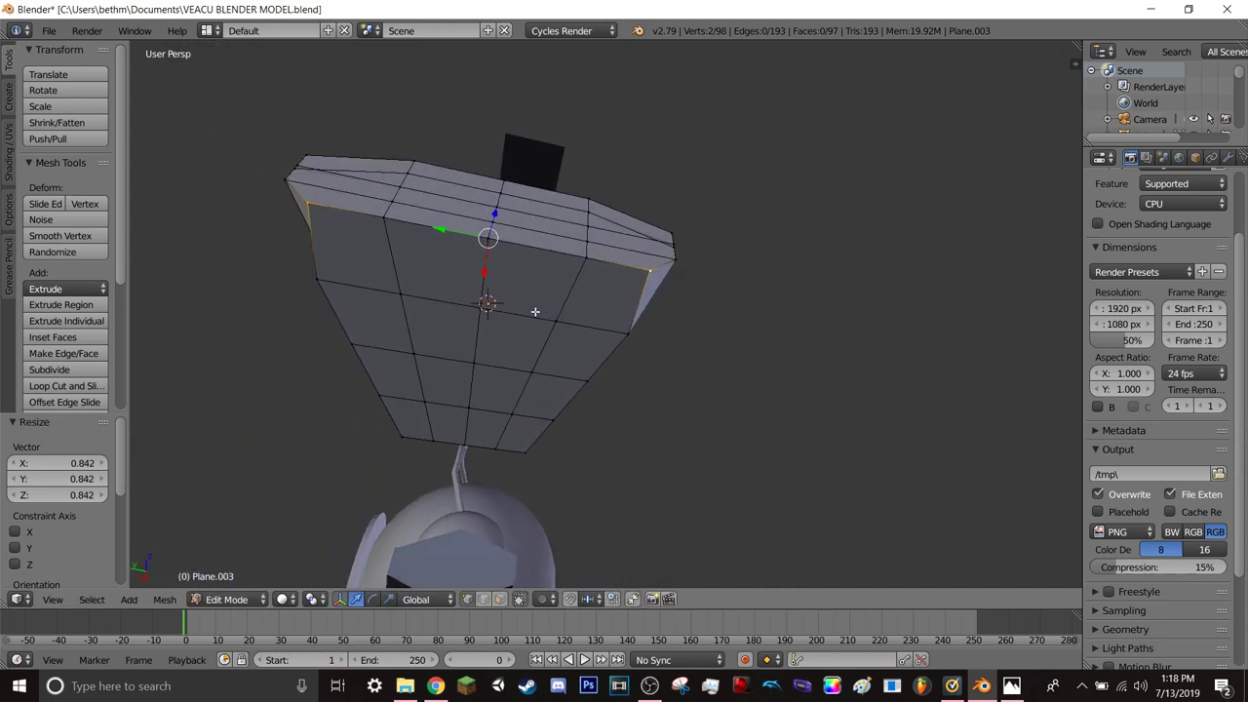
{"action": "key", "text": "shift+f"}
{"action": "key", "text": "w"}
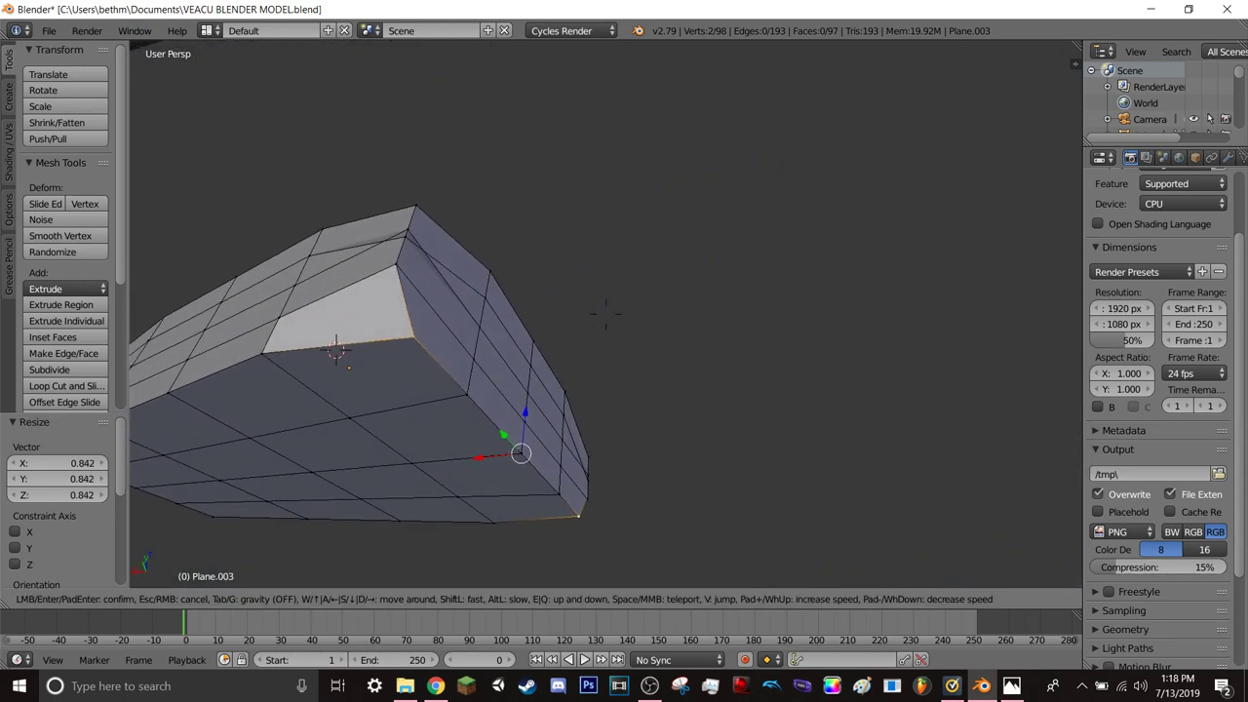
{"action": "left_click", "coordinate": [606, 314]}
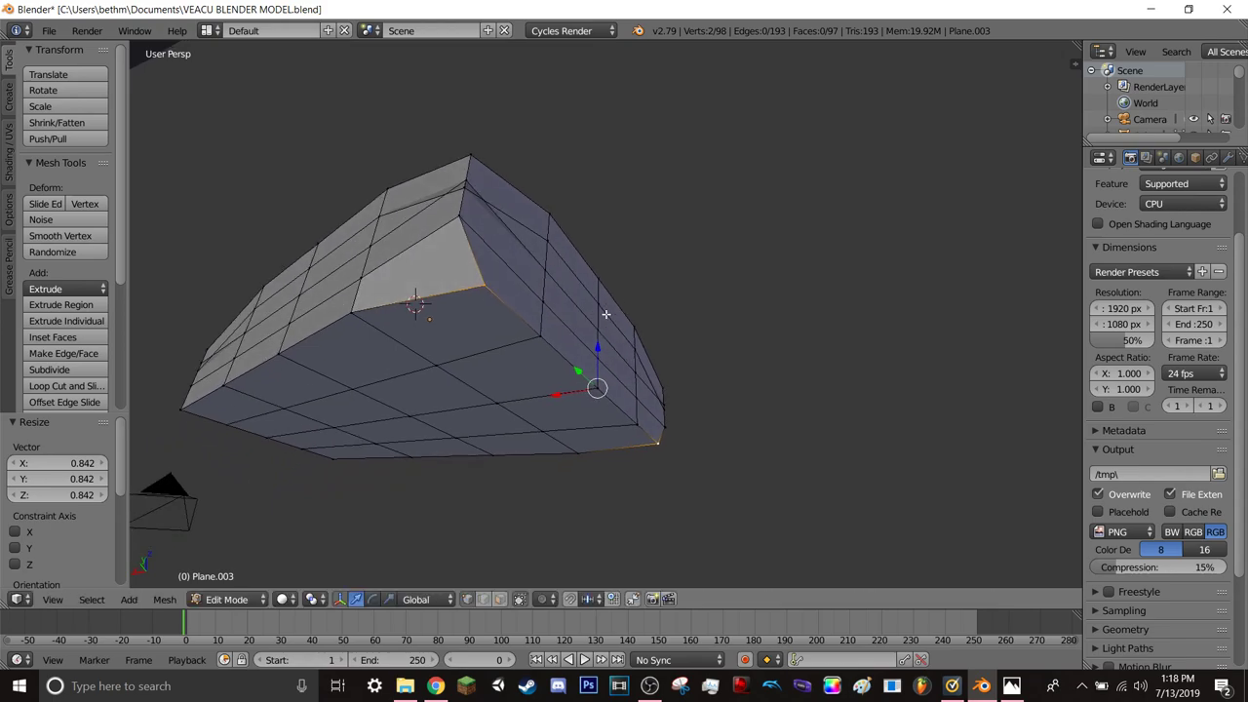
{"action": "key", "text": "ctrl+z"}
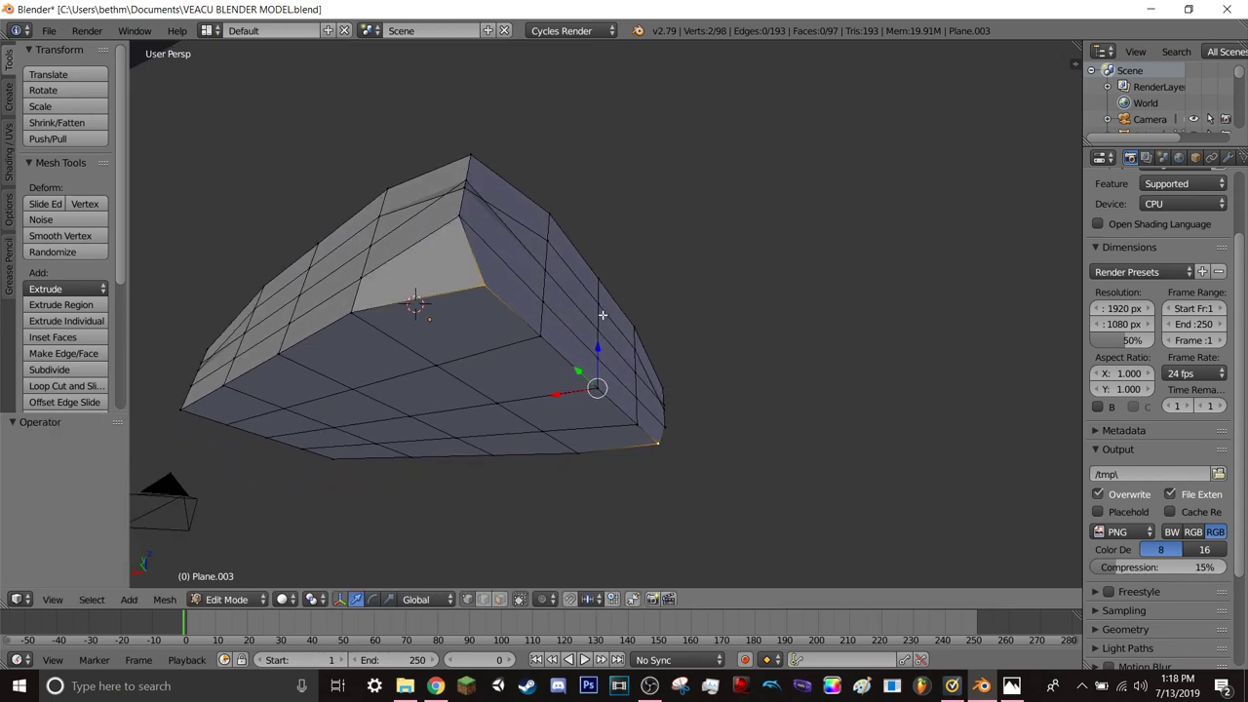
{"action": "key", "text": "ctrl+z"}
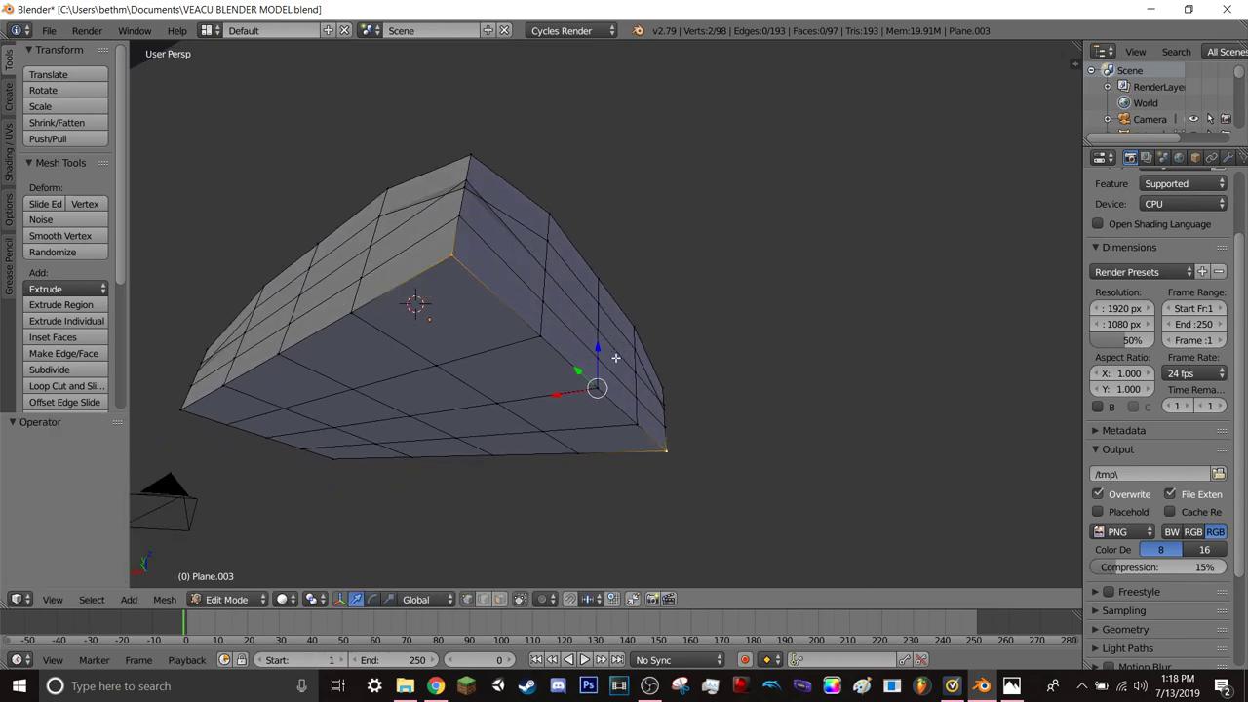
{"action": "left_click_drag", "start_coordinate": [592, 352], "coordinate": [608, 329]}
{"action": "mouse_move", "coordinate": [608, 328]}
{"action": "middle_mouse_down"}
{"action": "mouse_move", "coordinate": [589, 343]}
{"action": "mouse_move", "coordinate": [1013, 387]}
{"action": "middle_mouse_up"}
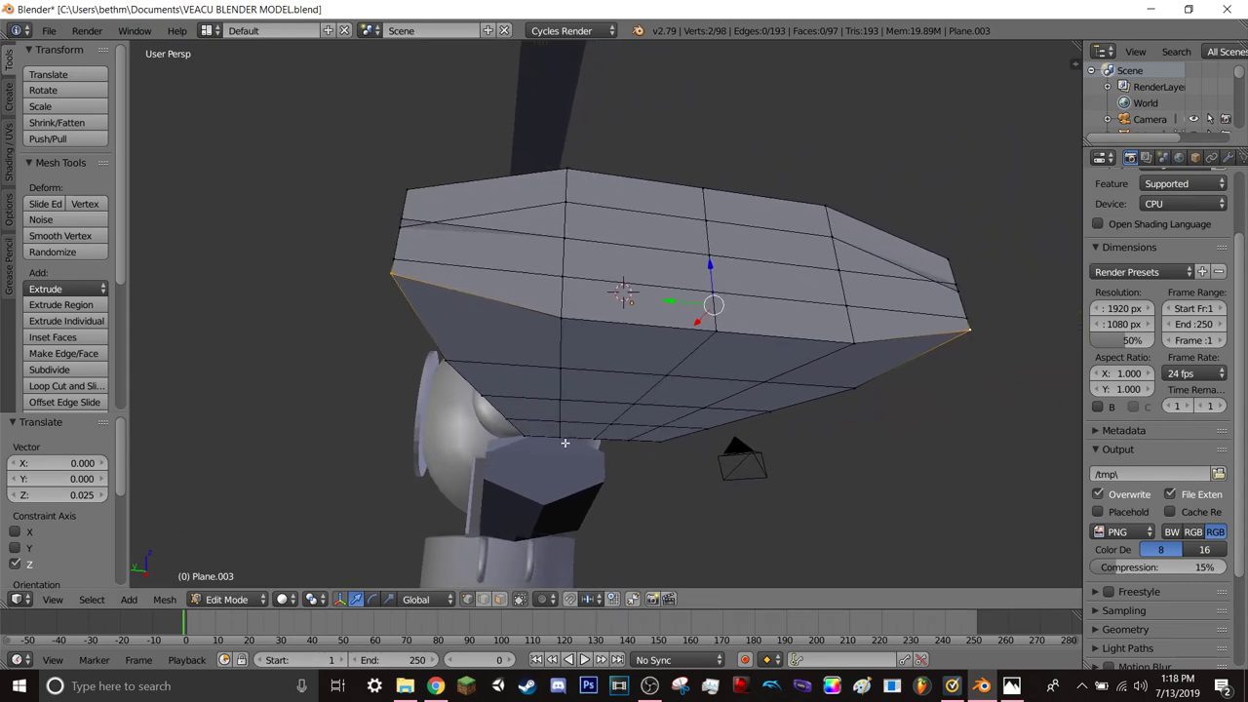
{"action": "key", "text": "shift+f"}
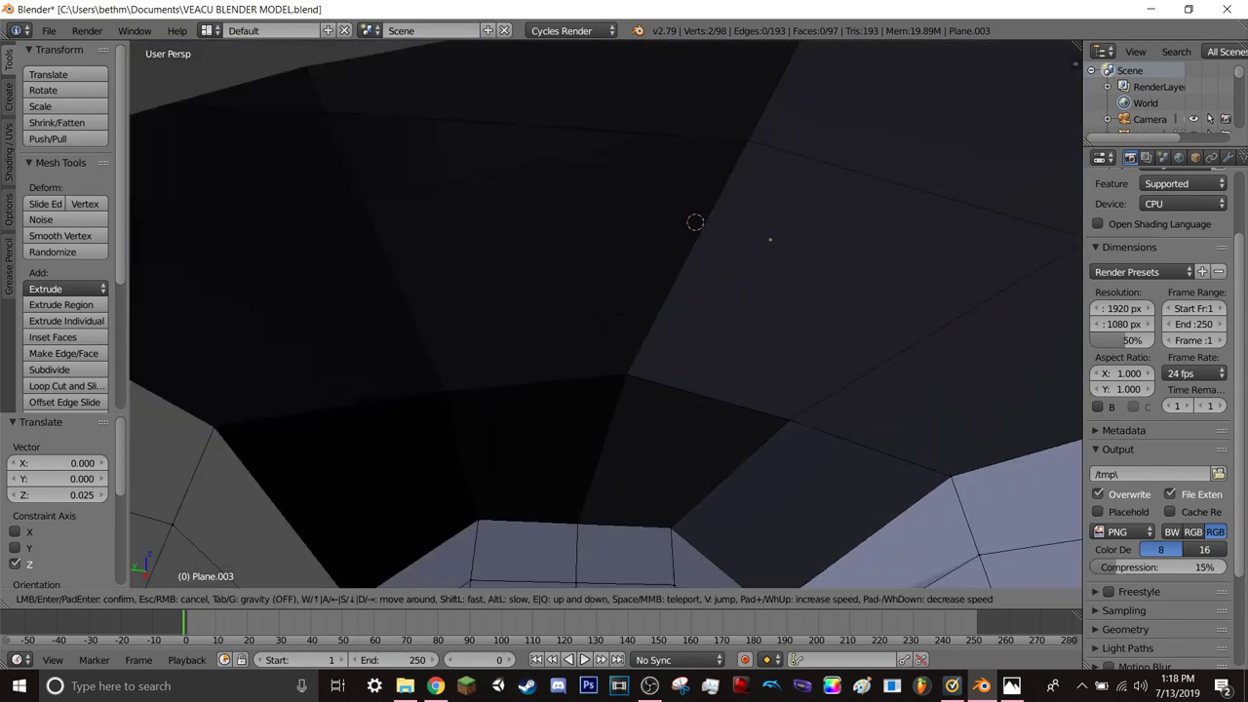
- Select the four lower edge vertices of the hand block and drag them upward
{"action": "key", "text": "s"}
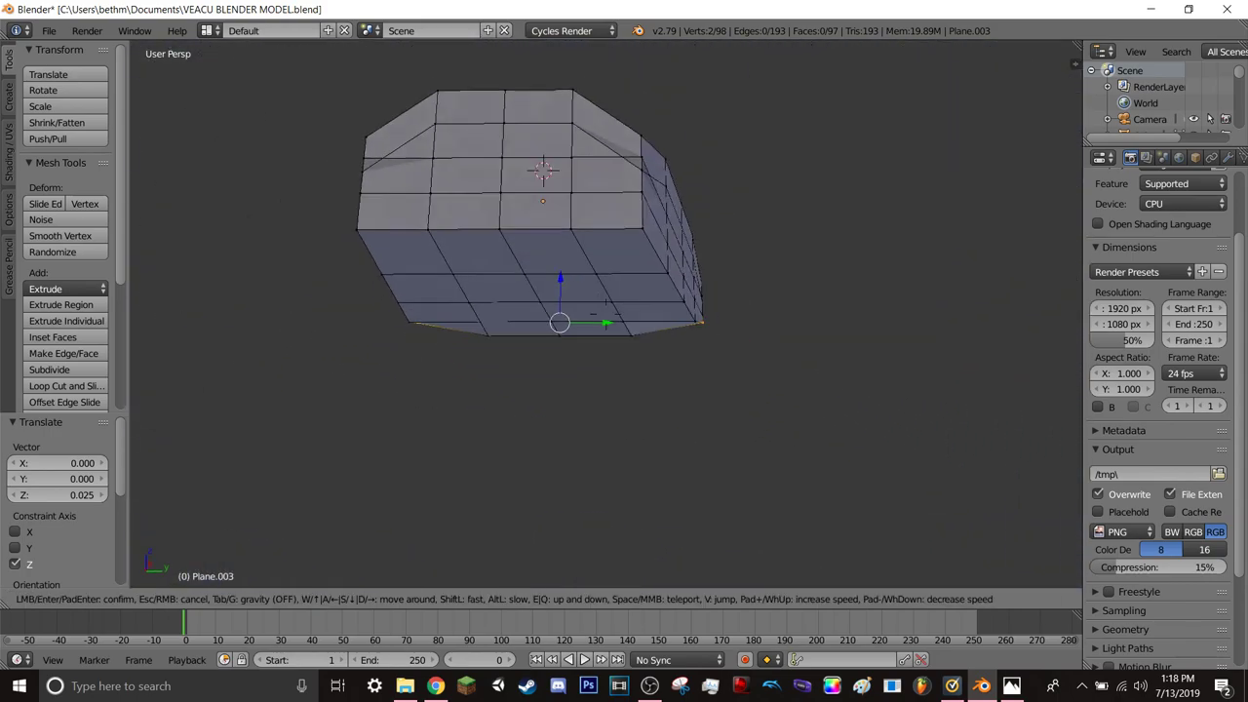
{"action": "key", "text": "w"}
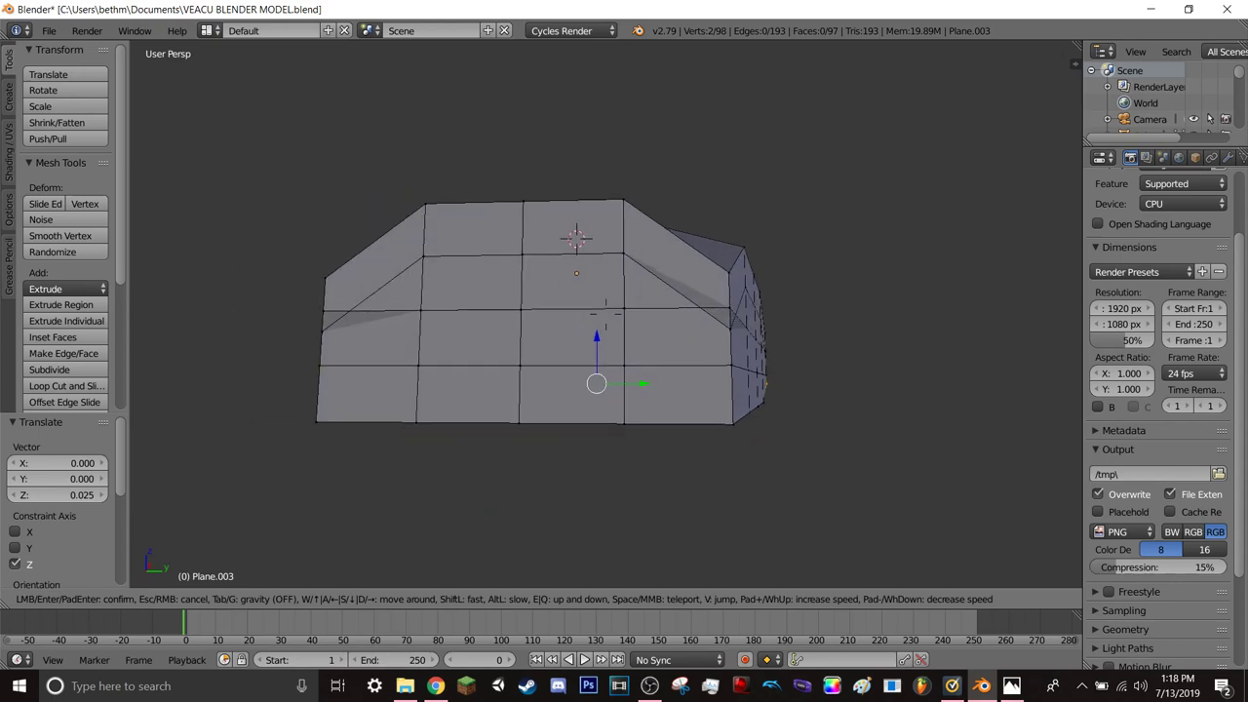
{"action": "left_click", "coordinate": [698, 401]}
{"action": "right_click", "coordinate": [736, 421]}
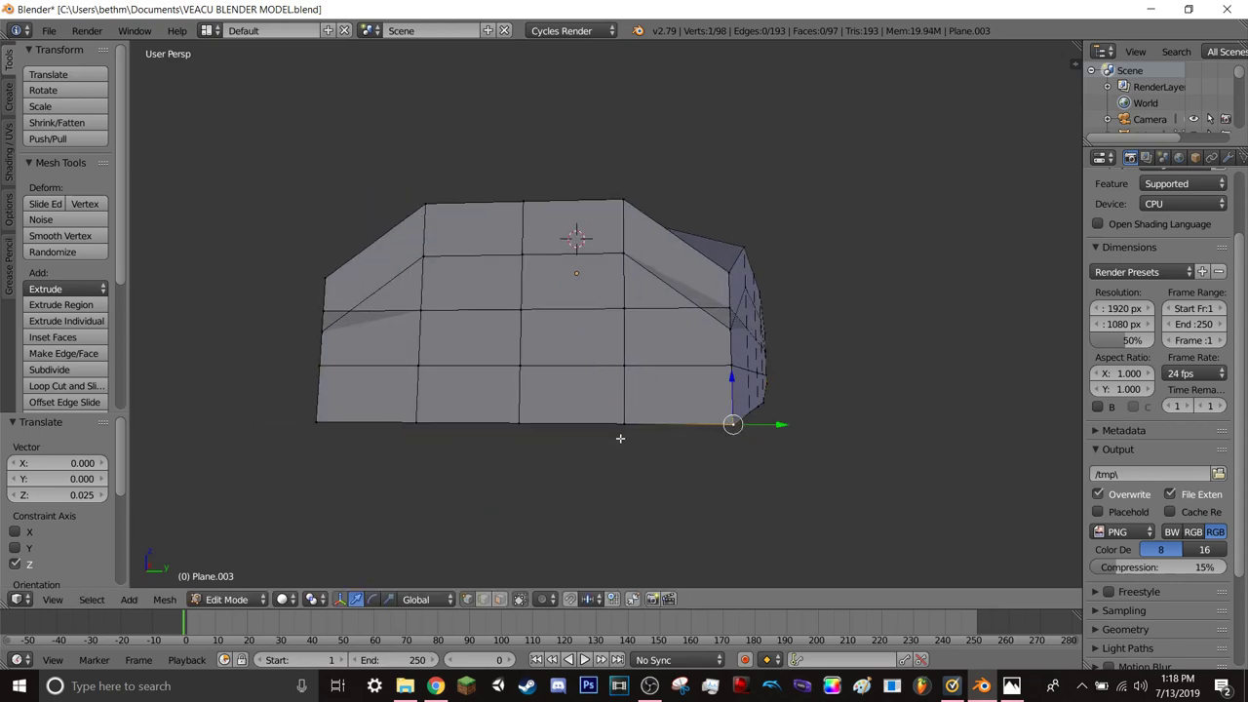
{"action": "right_click", "coordinate": [316, 426], "text": "shift"}
{"action": "right_click", "coordinate": [326, 368], "text": "shift"}
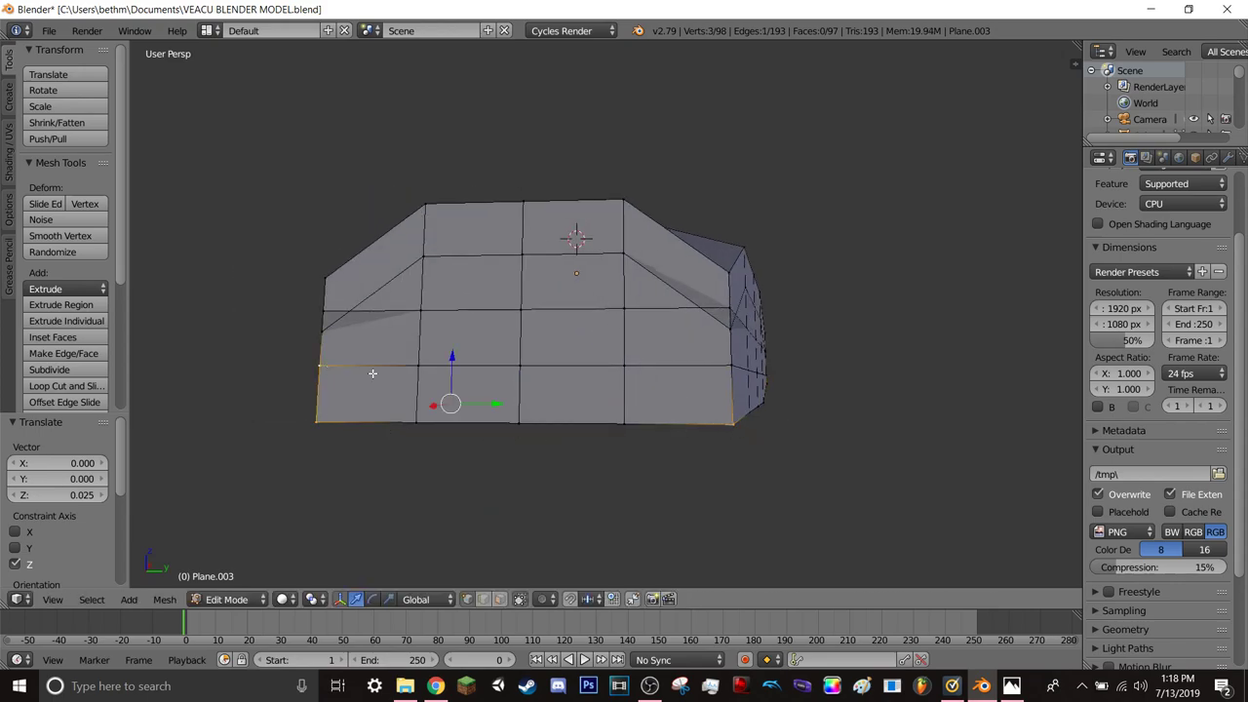
{"action": "right_click", "coordinate": [735, 365], "text": "shift"}
{"action": "left_click_drag", "start_coordinate": [523, 358], "coordinate": [530, 286]}
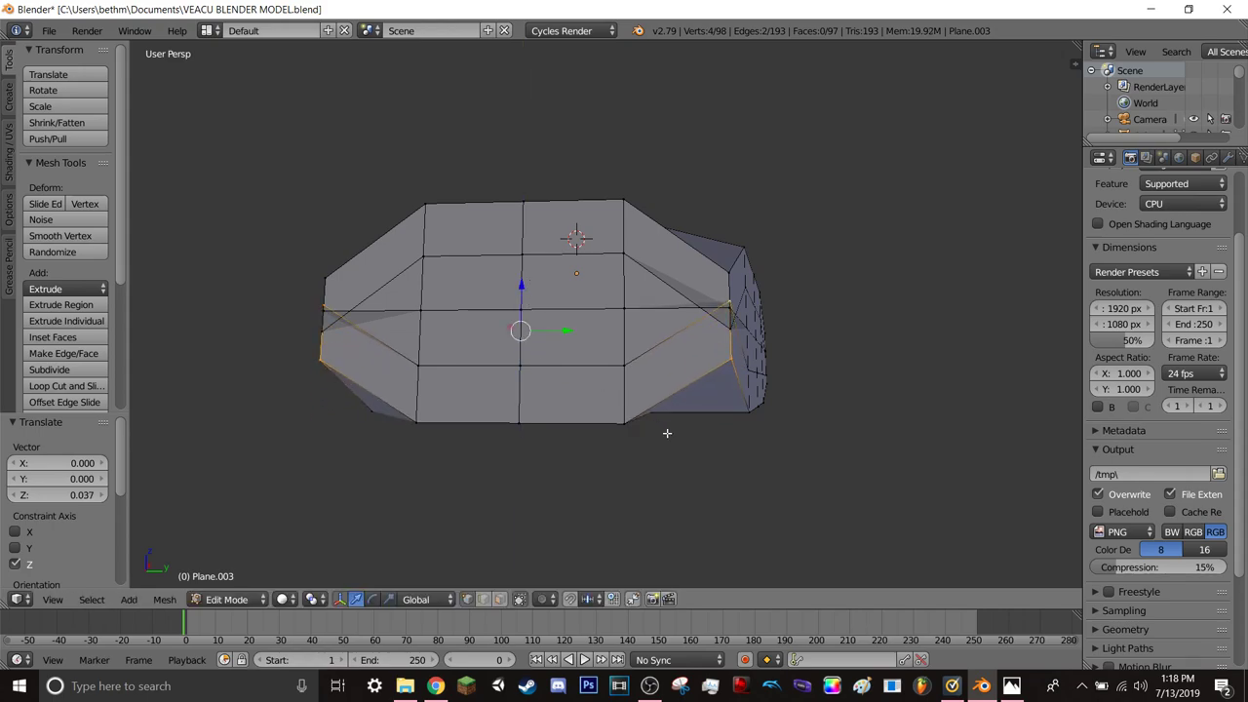
- After a fly-through check, reselect two bottom vertices and raise that edge along Z
{"action": "key", "text": "shift+f"}
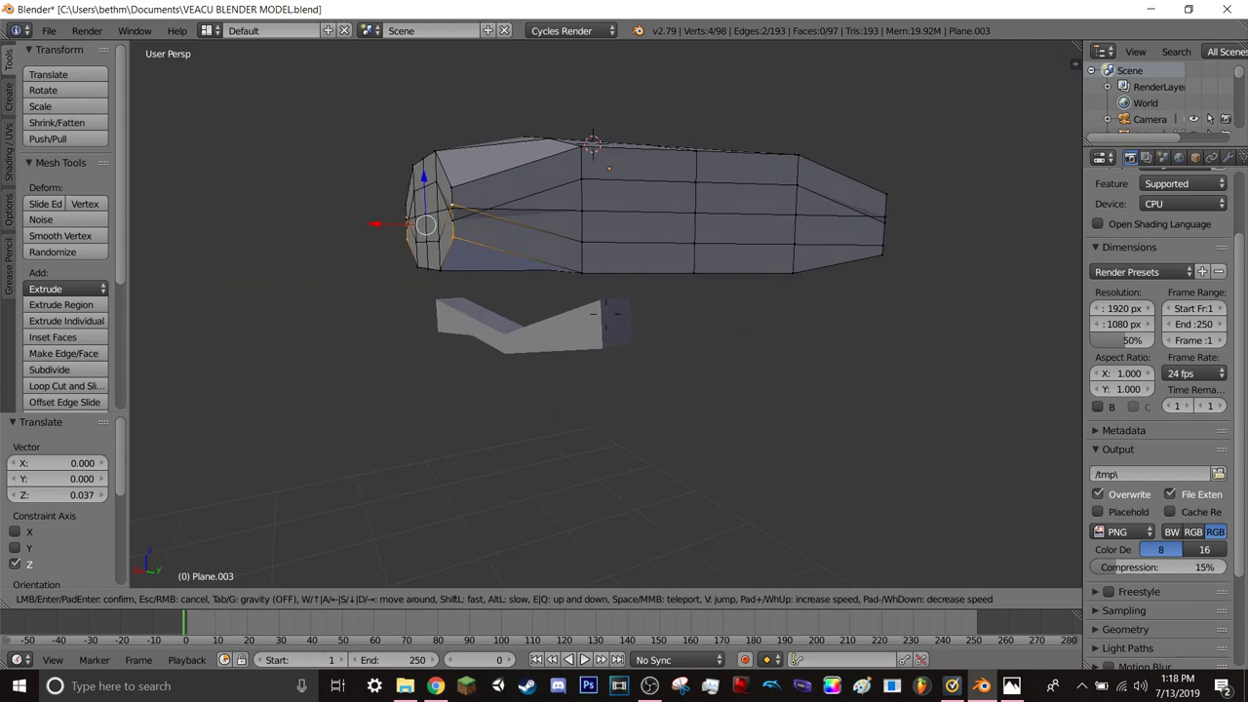
{"action": "key", "text": "s"}
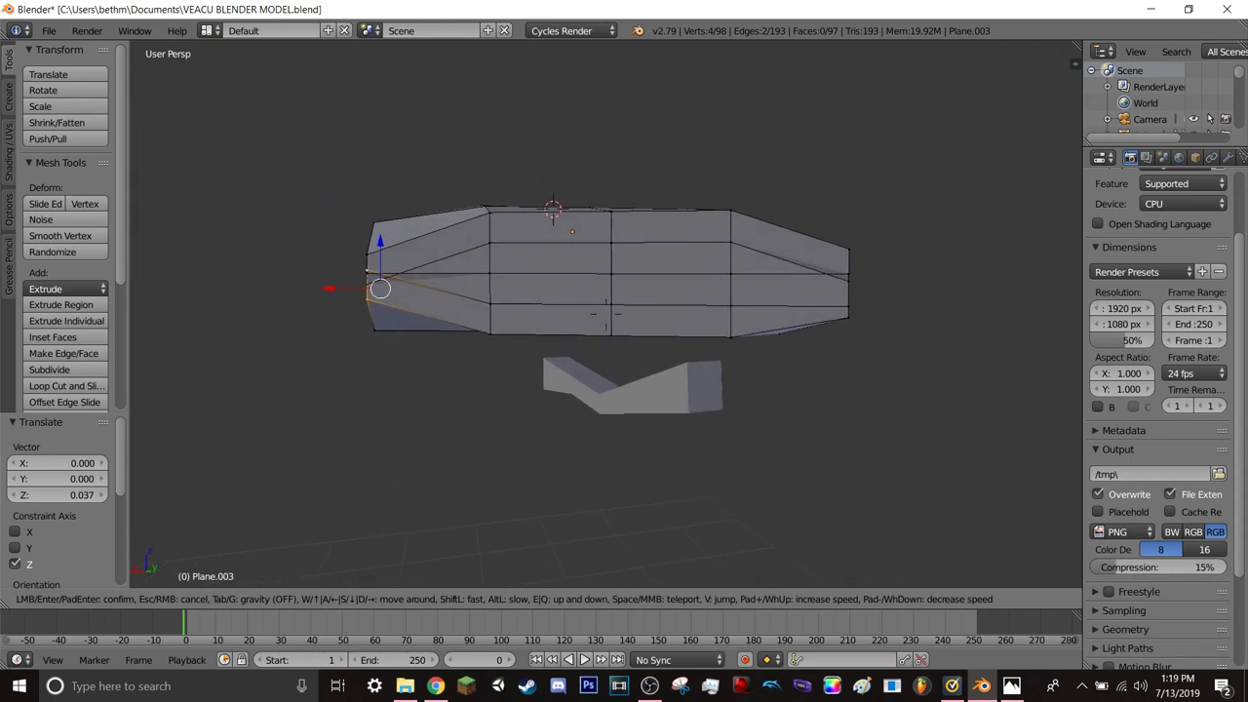
{"action": "left_click", "coordinate": [481, 341]}
{"action": "right_click", "coordinate": [498, 331]}
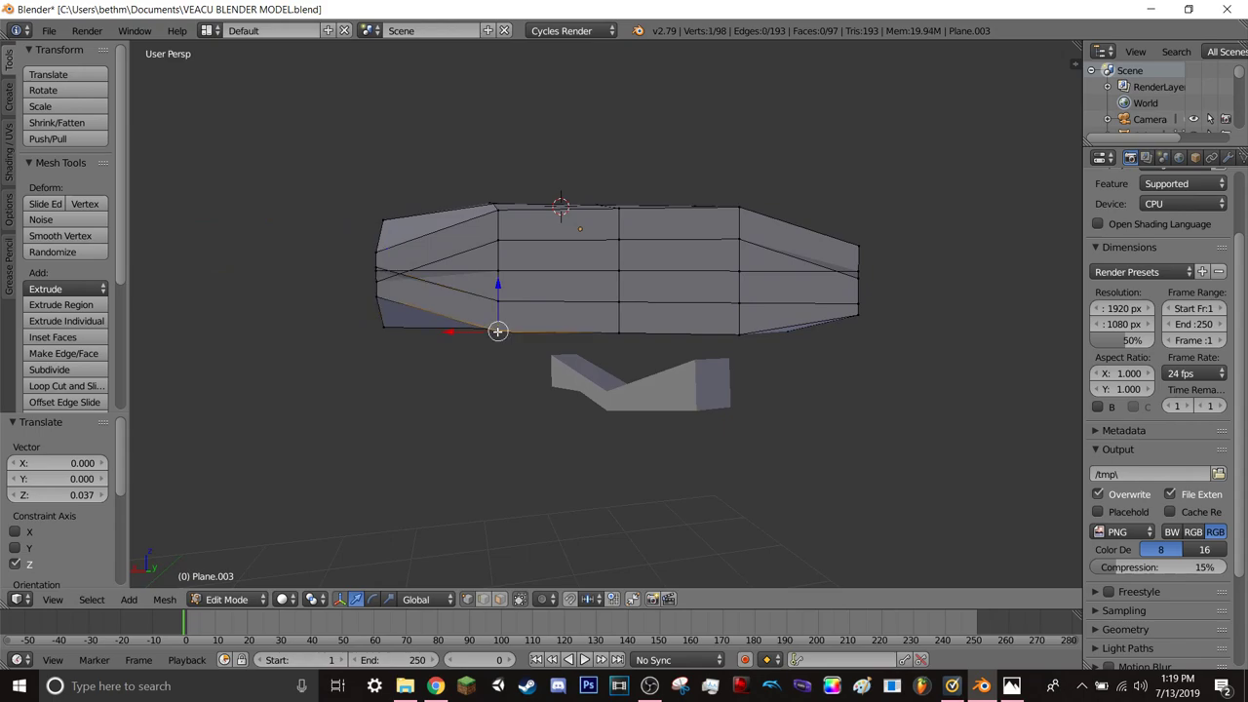
{"action": "right_click", "coordinate": [741, 331], "text": "shift"}
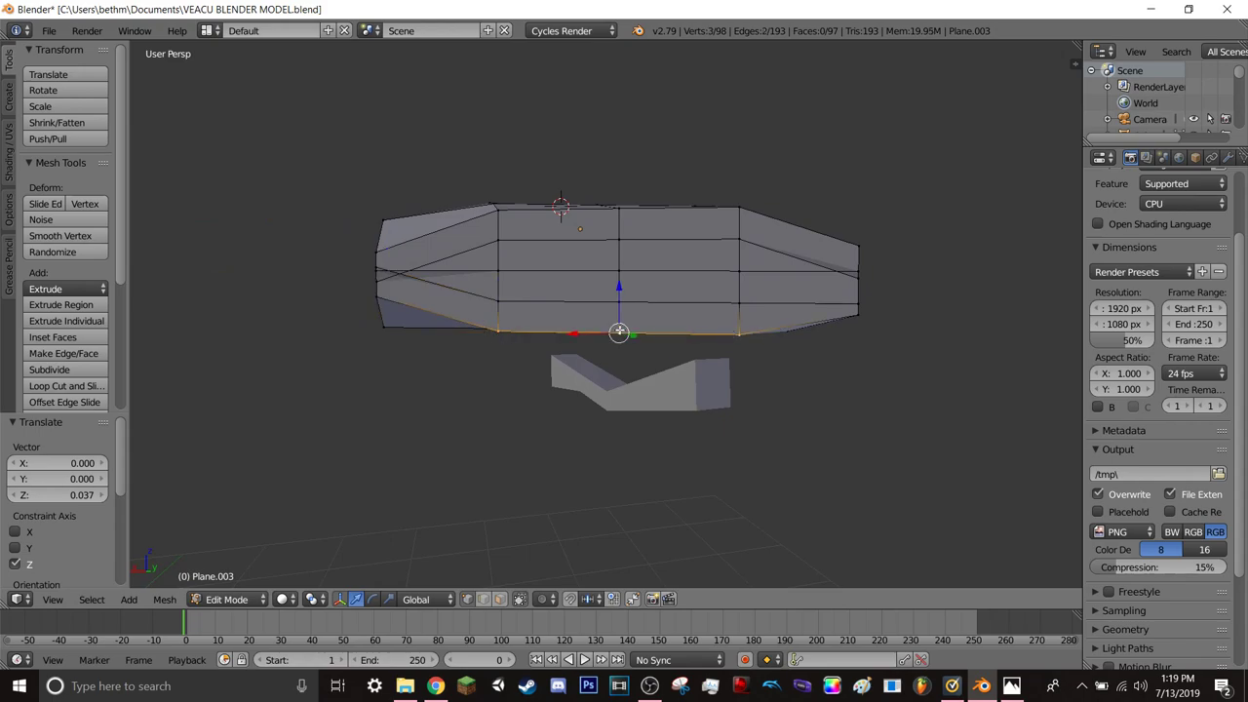
{"action": "left_click_drag", "start_coordinate": [617, 285], "coordinate": [620, 264]}
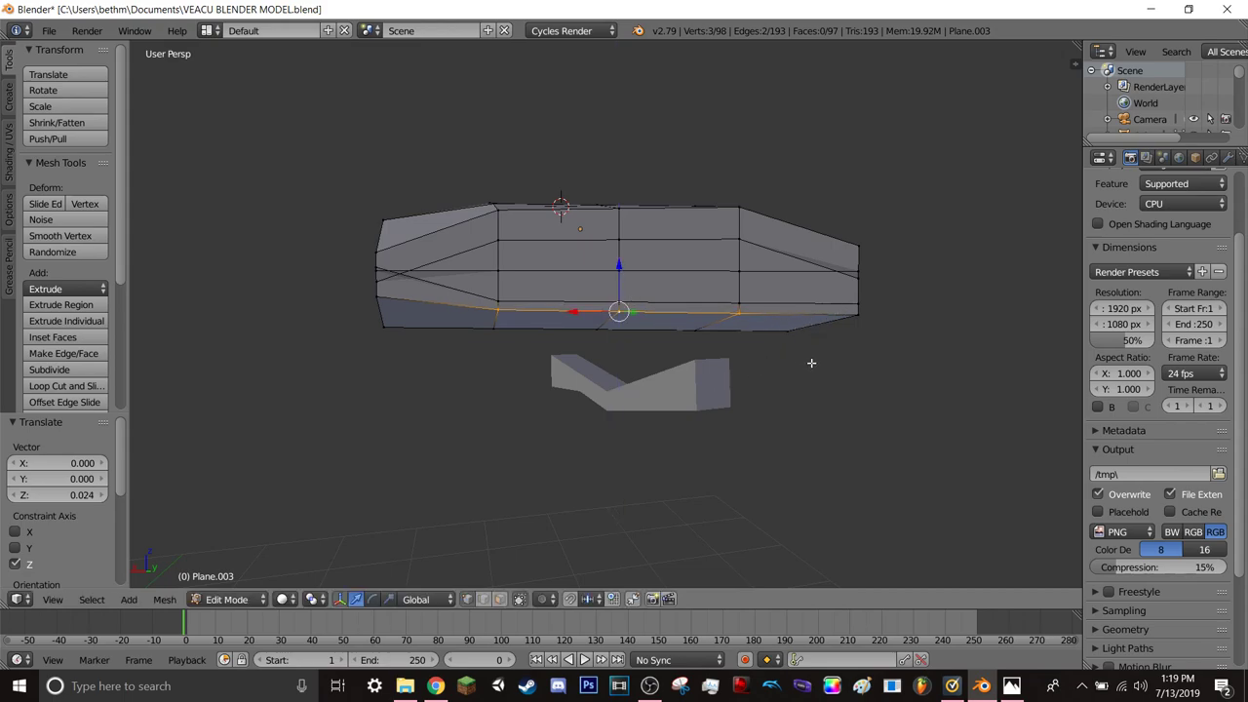
- Fly in and out around the mesh to inspect the raised bottom edge
{"action": "key", "text": "shift+f"}
{"action": "key", "text": "w"}
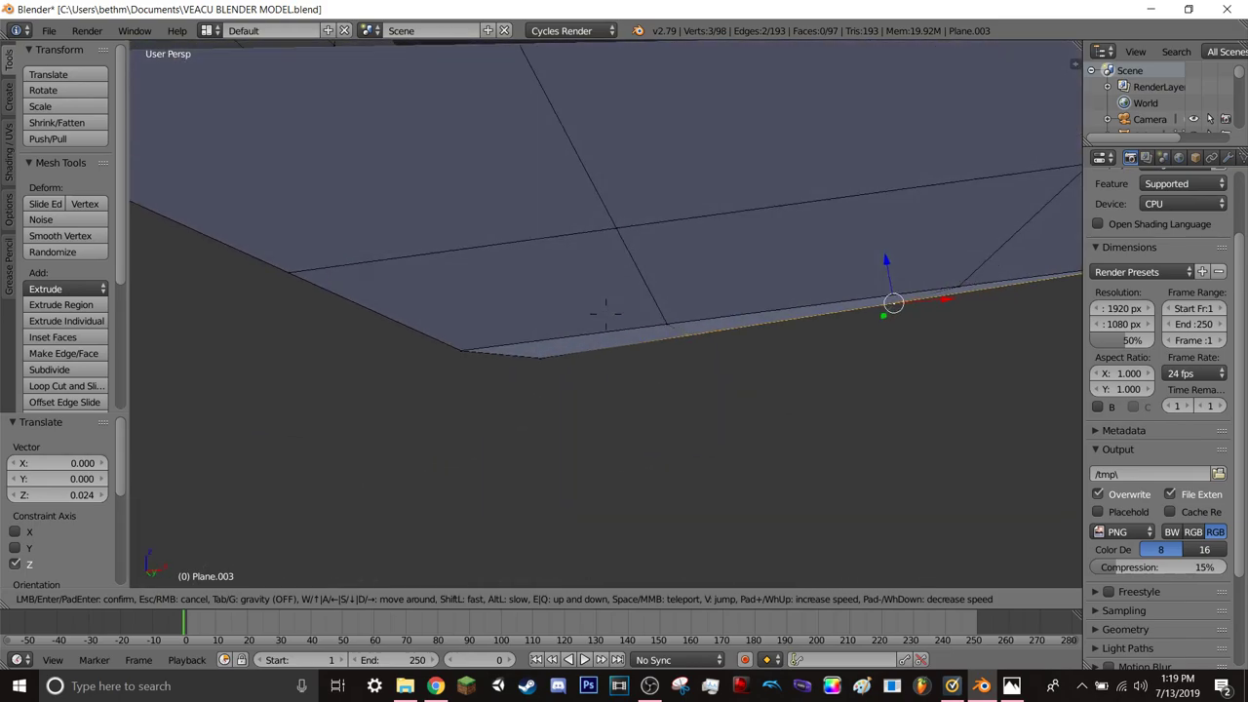
{"action": "key", "text": "s"}
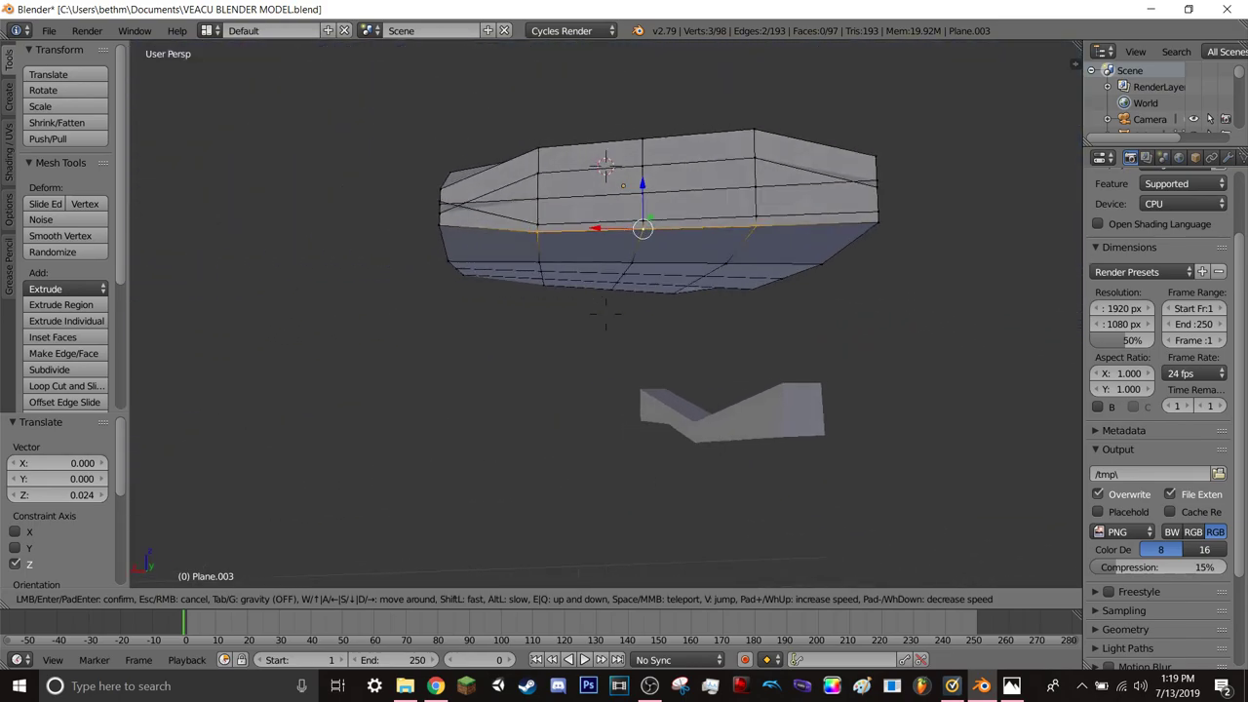
{"action": "key", "text": "w"}
{"action": "key", "text": "s"}
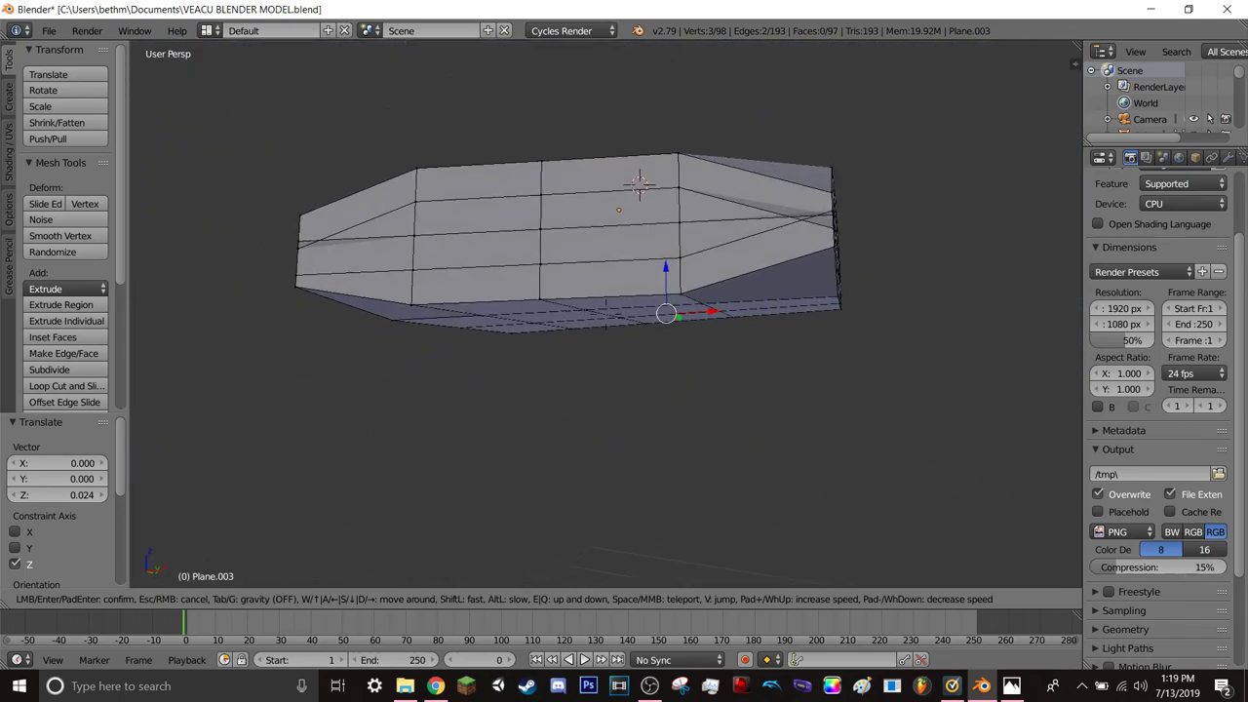
{"action": "left_click", "coordinate": [606, 313]}
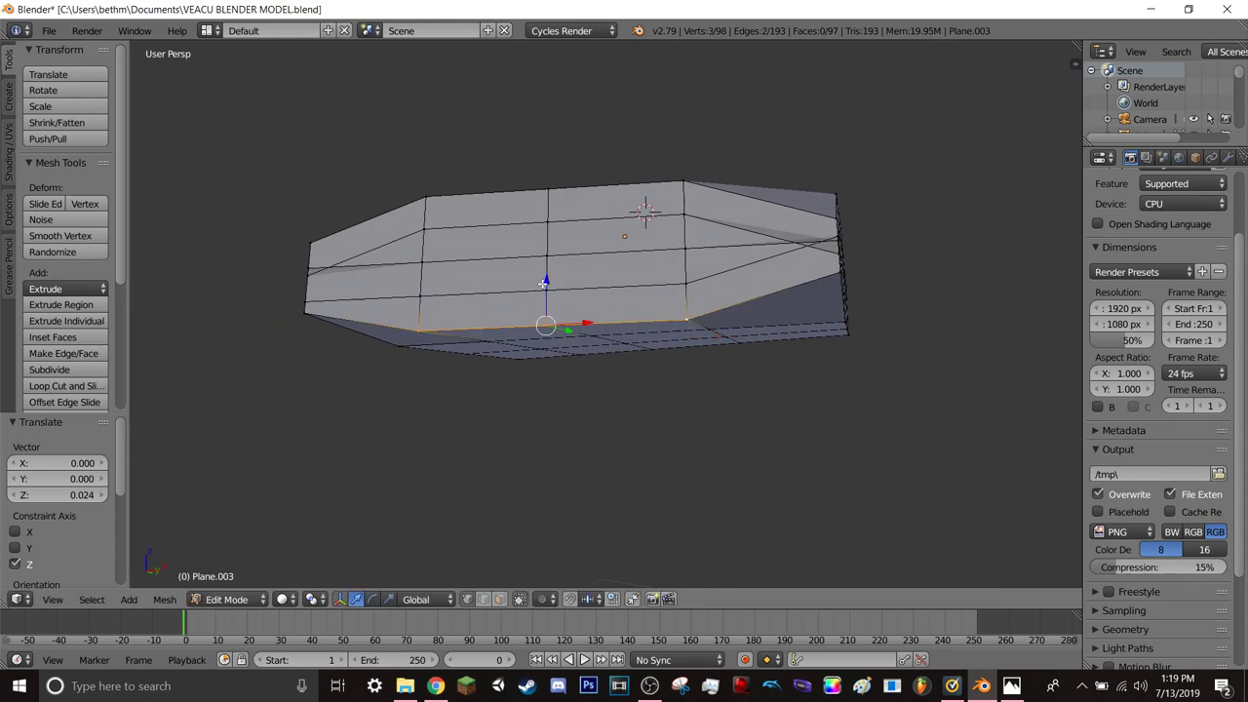
- Adjust the bottom edge's height, rechecking it, until it sits at Z 0.012
{"action": "left_click_drag", "start_coordinate": [543, 283], "coordinate": [551, 285]}
{"action": "key", "text": "shift+f"}
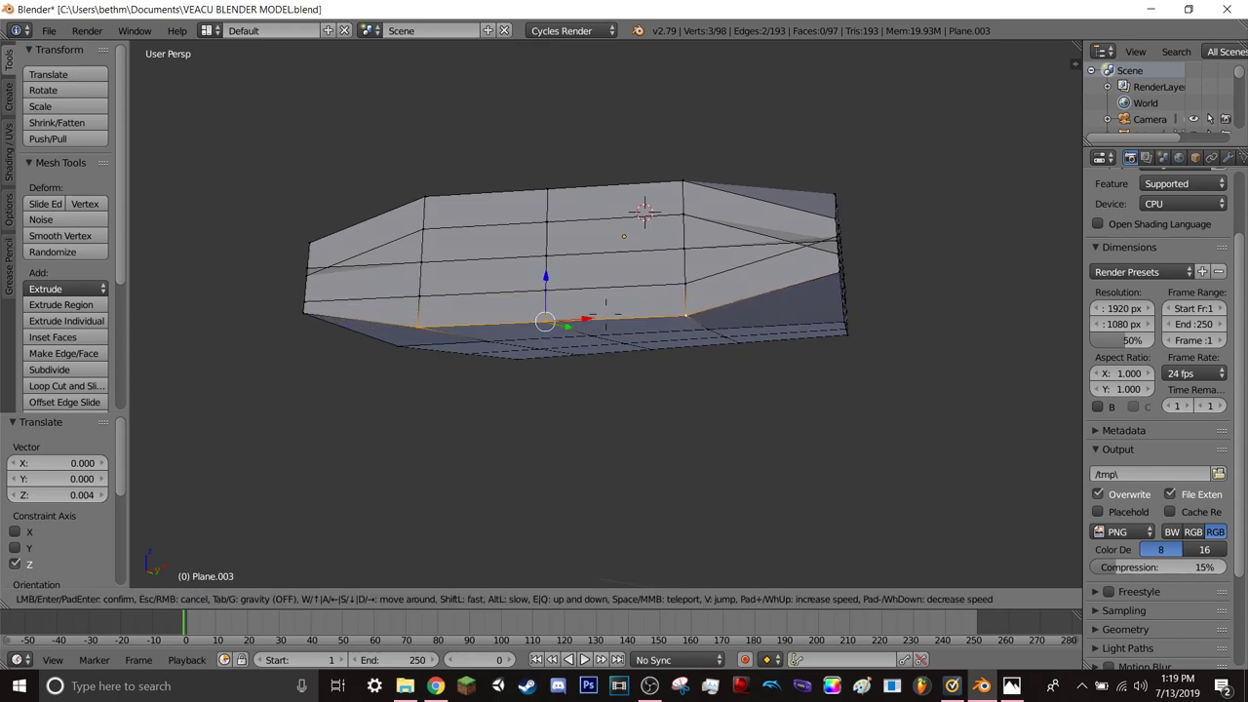
{"action": "key", "text": "w"}
{"action": "key", "text": "s"}
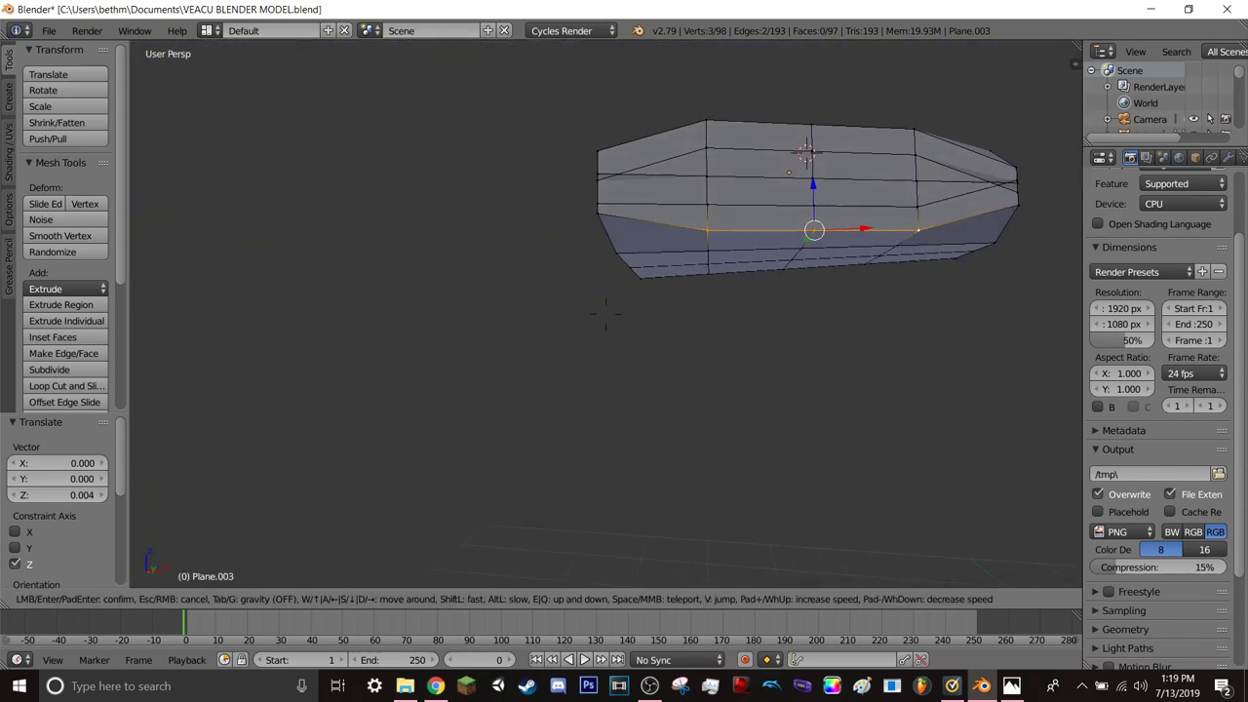
{"action": "left_click", "coordinate": [606, 315]}
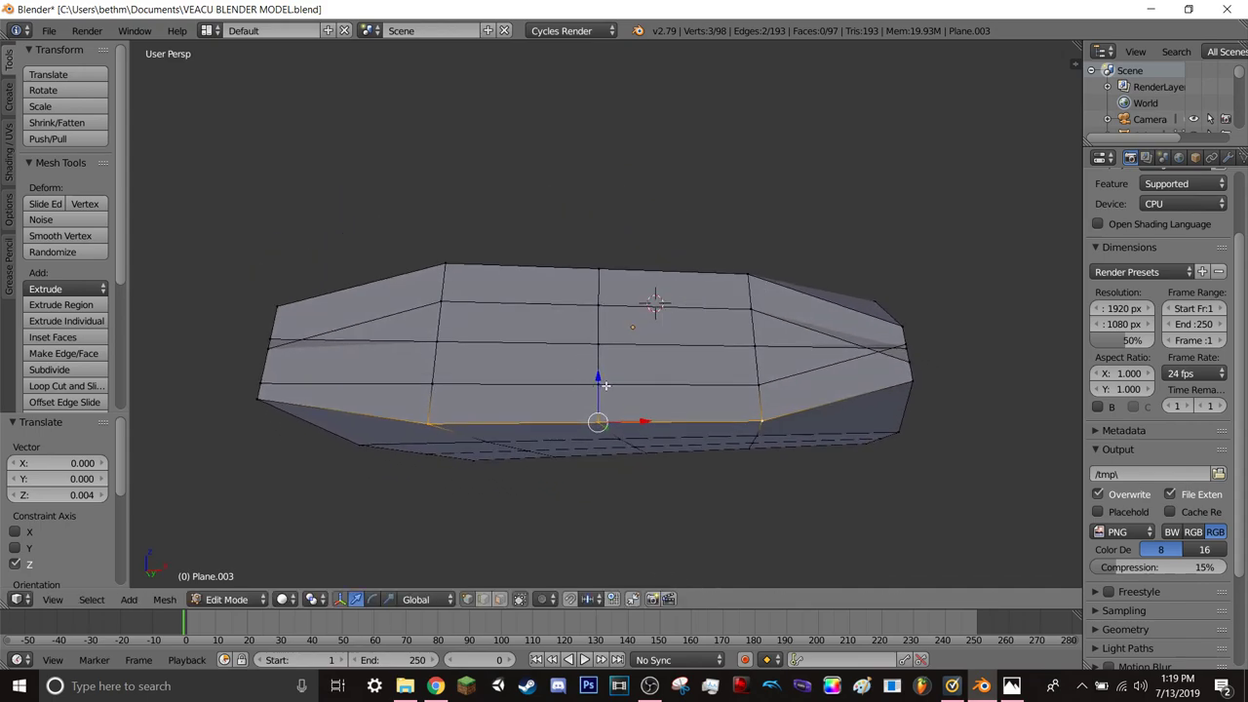
{"action": "left_click_drag", "start_coordinate": [597, 377], "coordinate": [603, 356]}
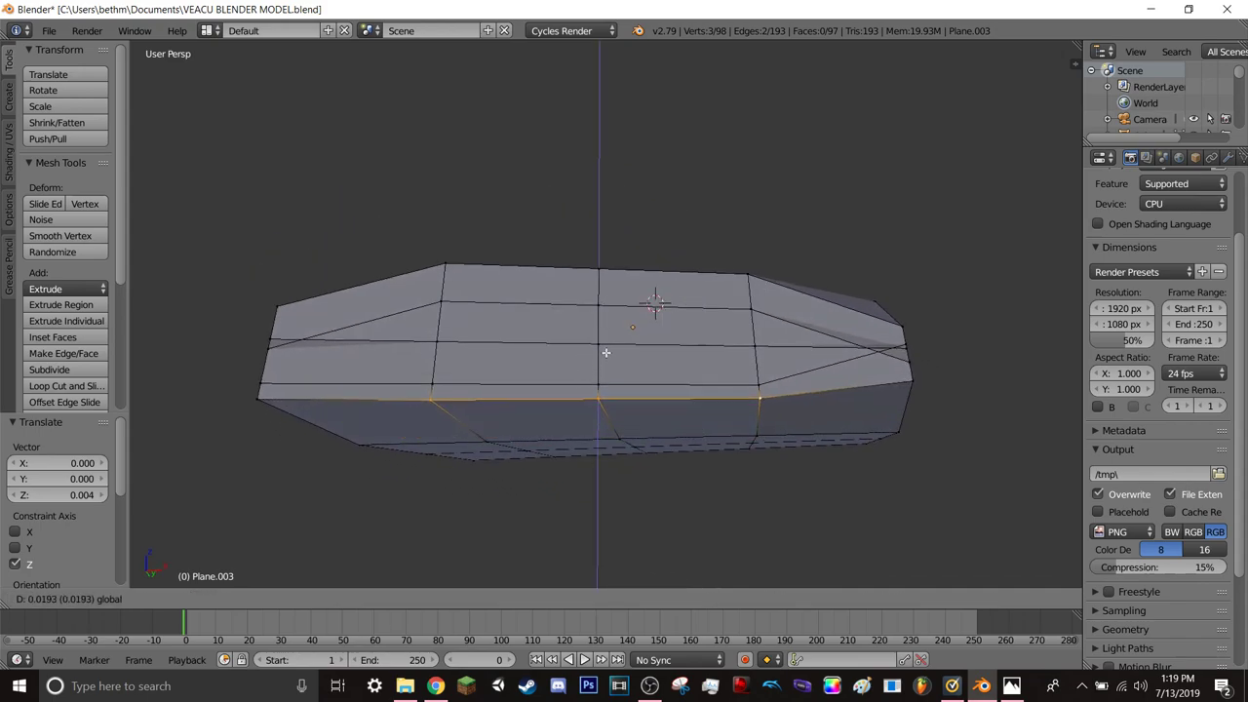
{"action": "left_click_drag", "start_coordinate": [606, 353], "coordinate": [609, 362]}
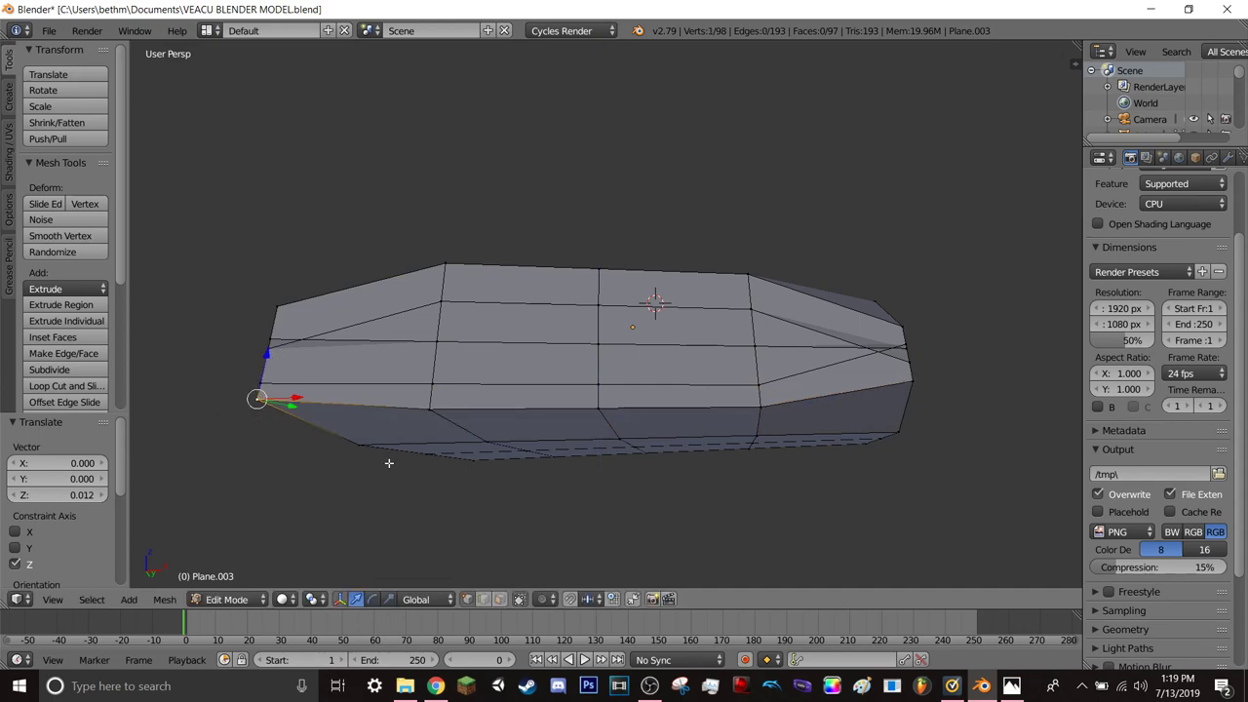
- Walk-fly around the hand block and robot to inspect it from above, below and afar
{"action": "key", "text": "shift+f"}
{"action": "key", "text": "s"}
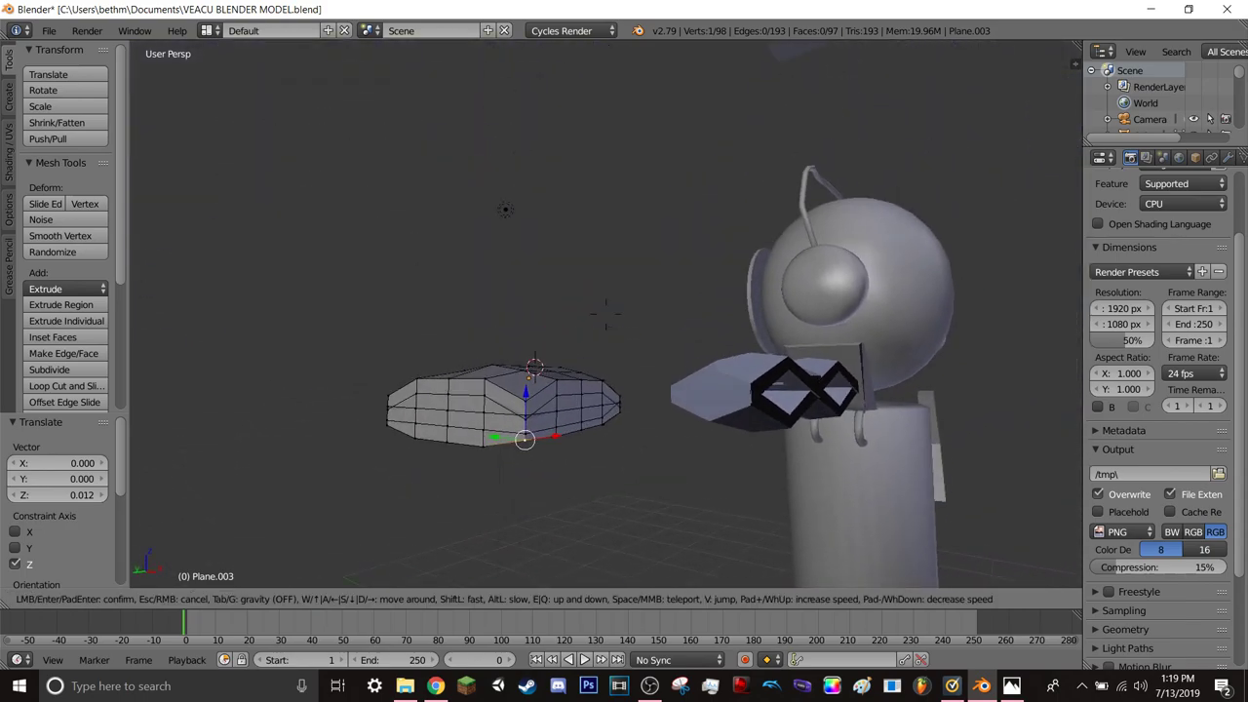
{"action": "key", "text": "a"}
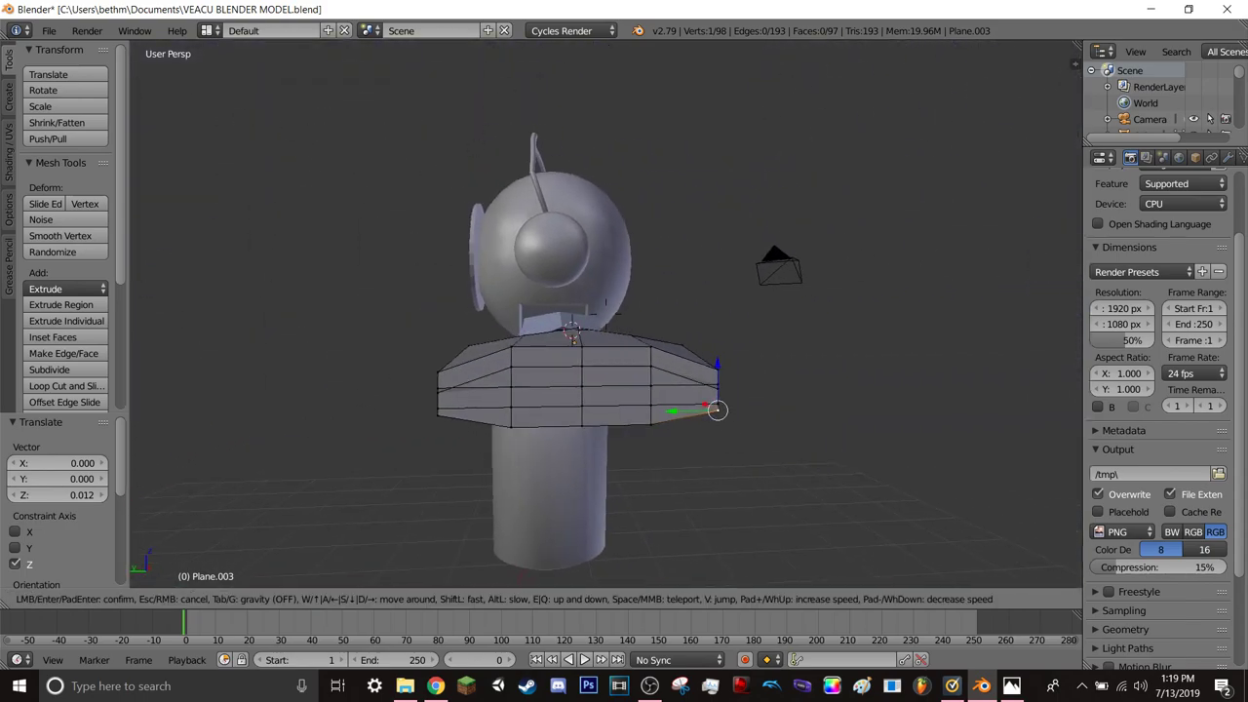
{"action": "key", "text": "w"}
{"action": "key", "text": "s"}
{"action": "key", "text": "w"}
{"action": "key", "text": "s"}
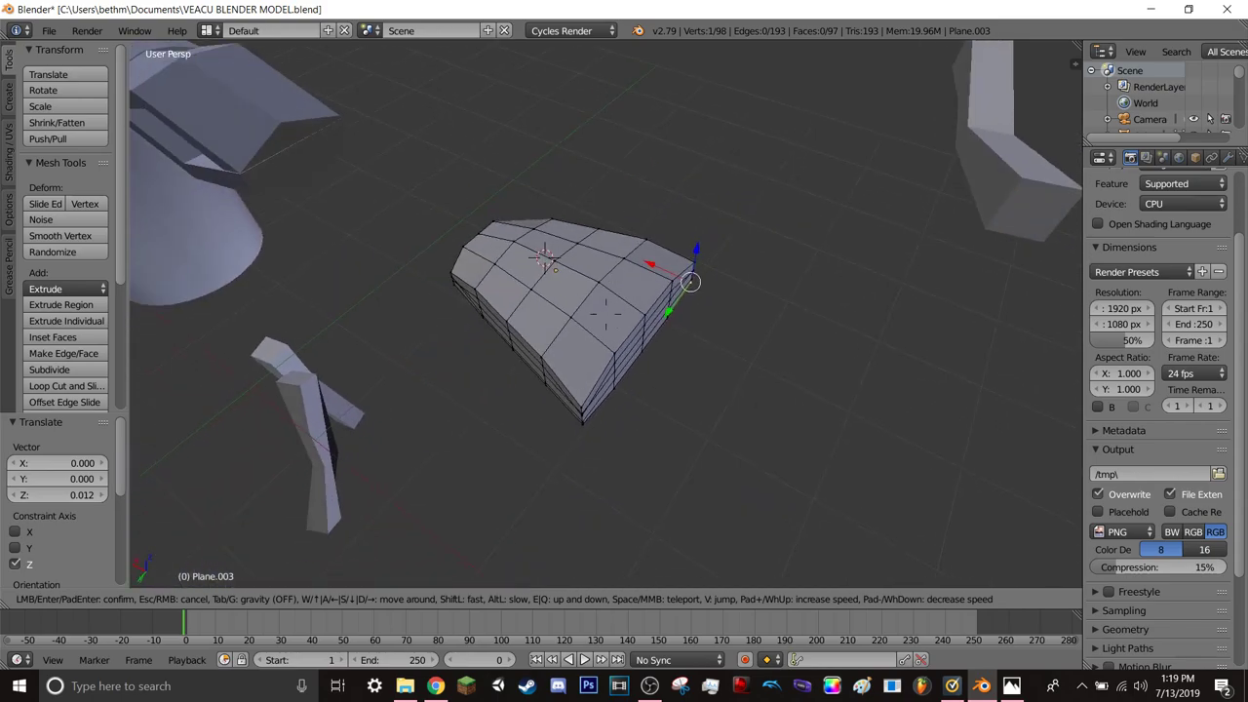
{"action": "key", "text": "w"}
{"action": "key", "text": "s"}
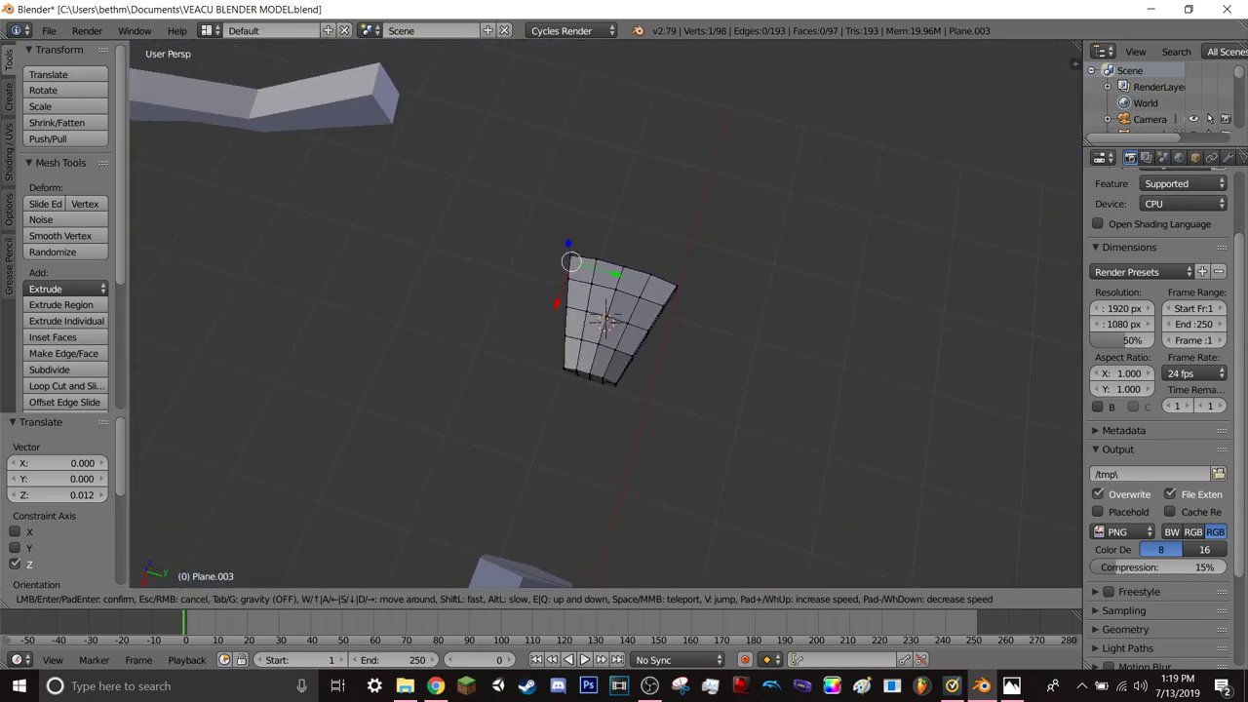
{"action": "key", "text": "w"}
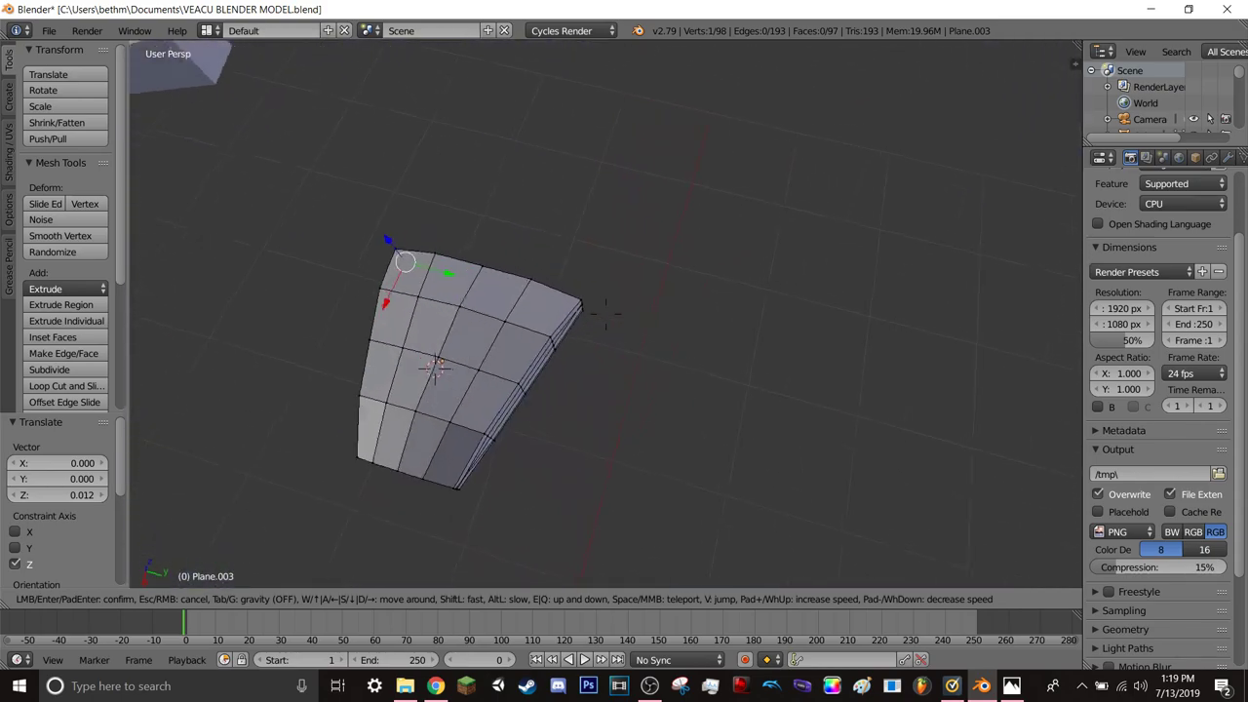
{"action": "key", "text": "w"}
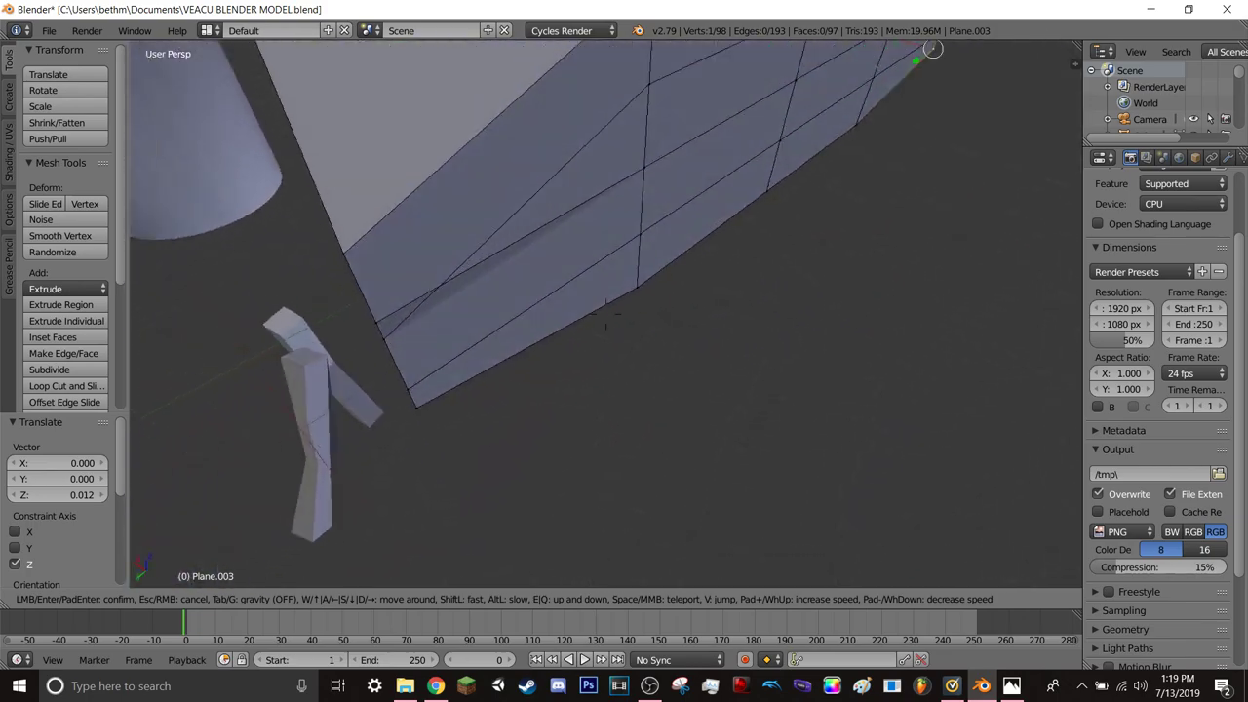
{"action": "key", "text": "s"}
{"action": "key", "text": "w"}
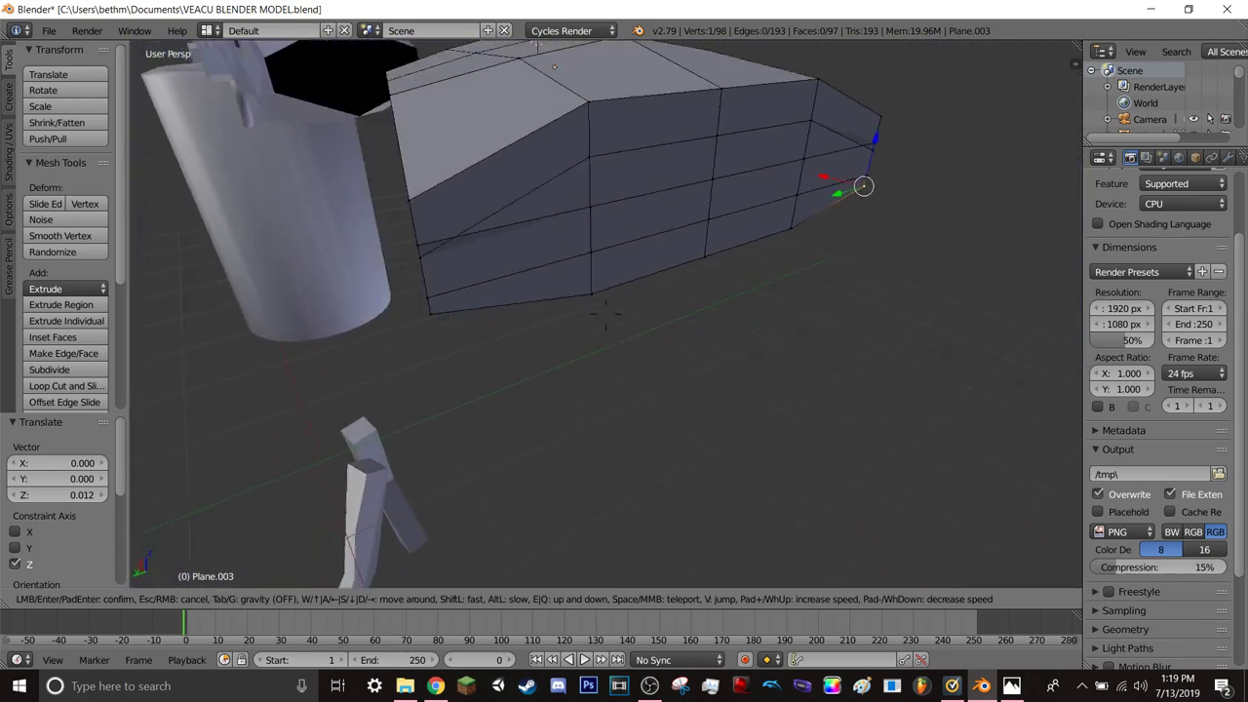
{"action": "key", "text": "s"}
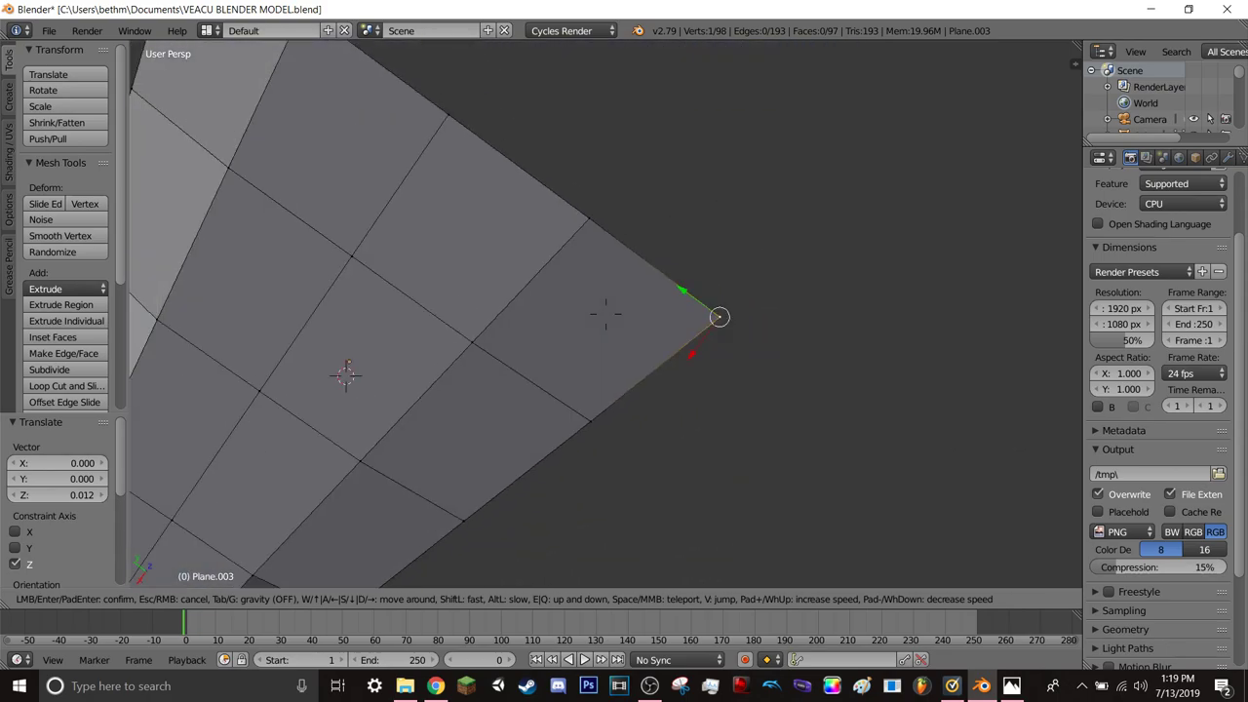
{"action": "key", "text": "s"}
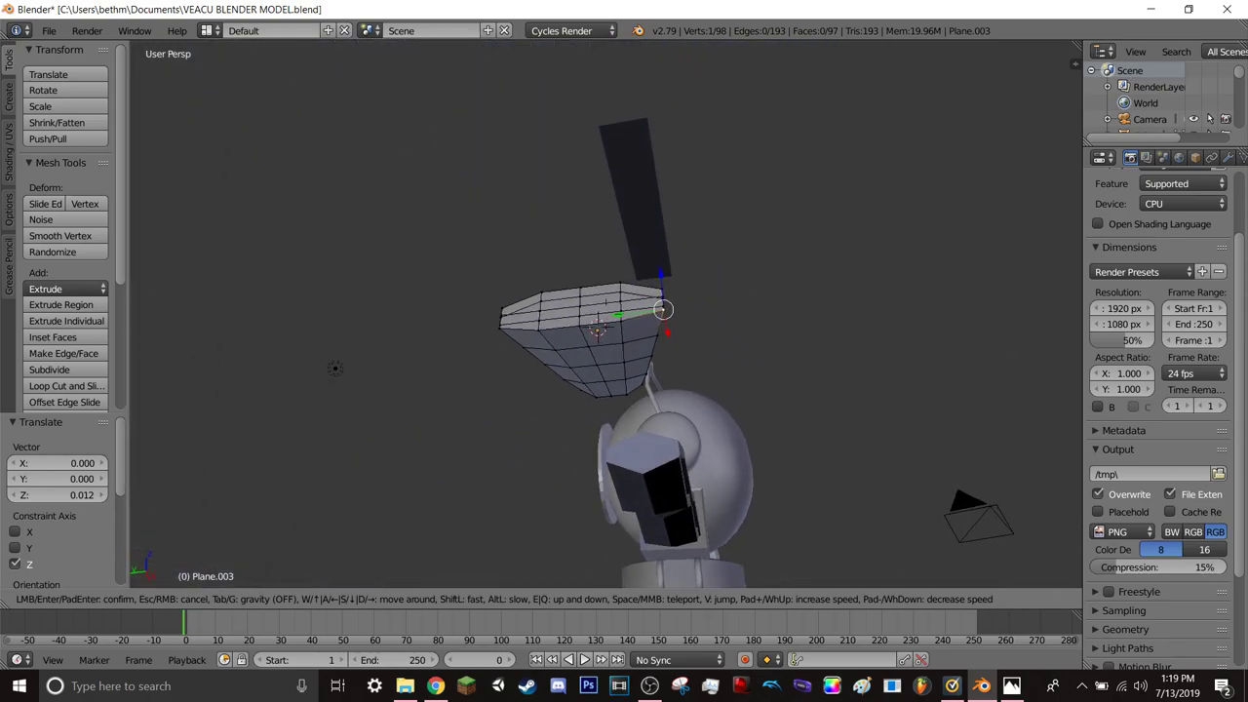
{"action": "key", "text": "w"}
{"action": "key", "text": "s"}
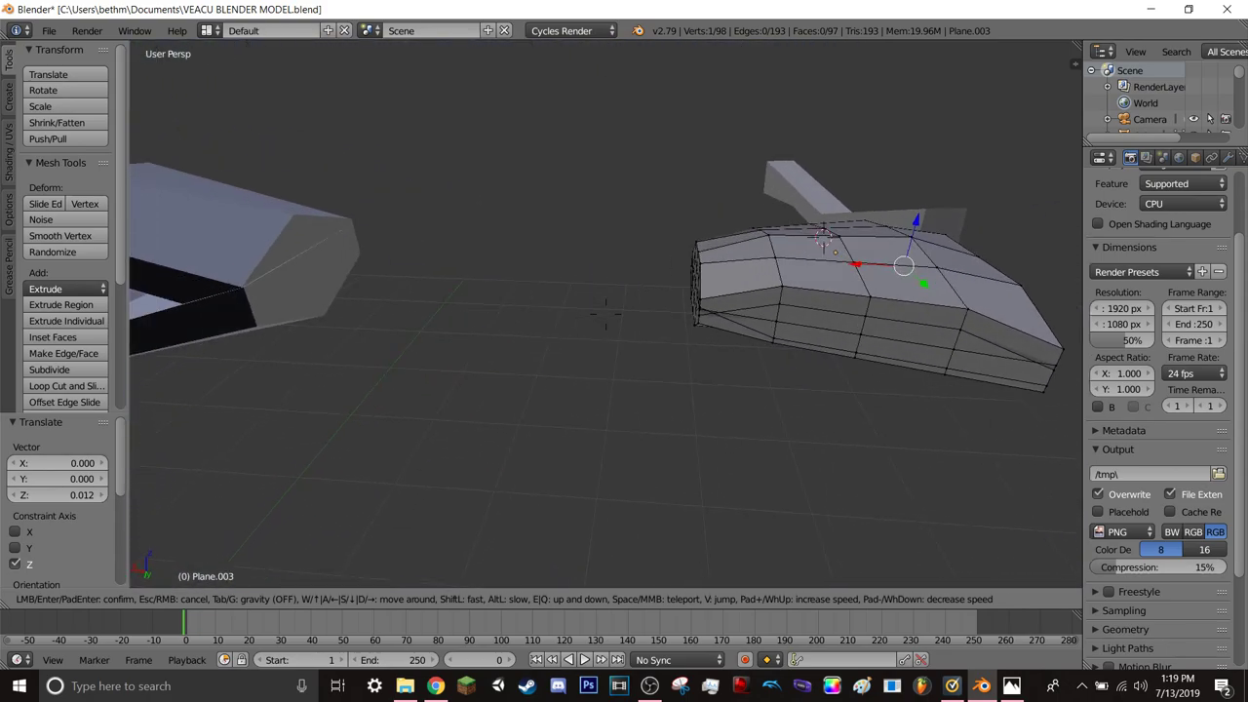
{"action": "key", "text": "s"}
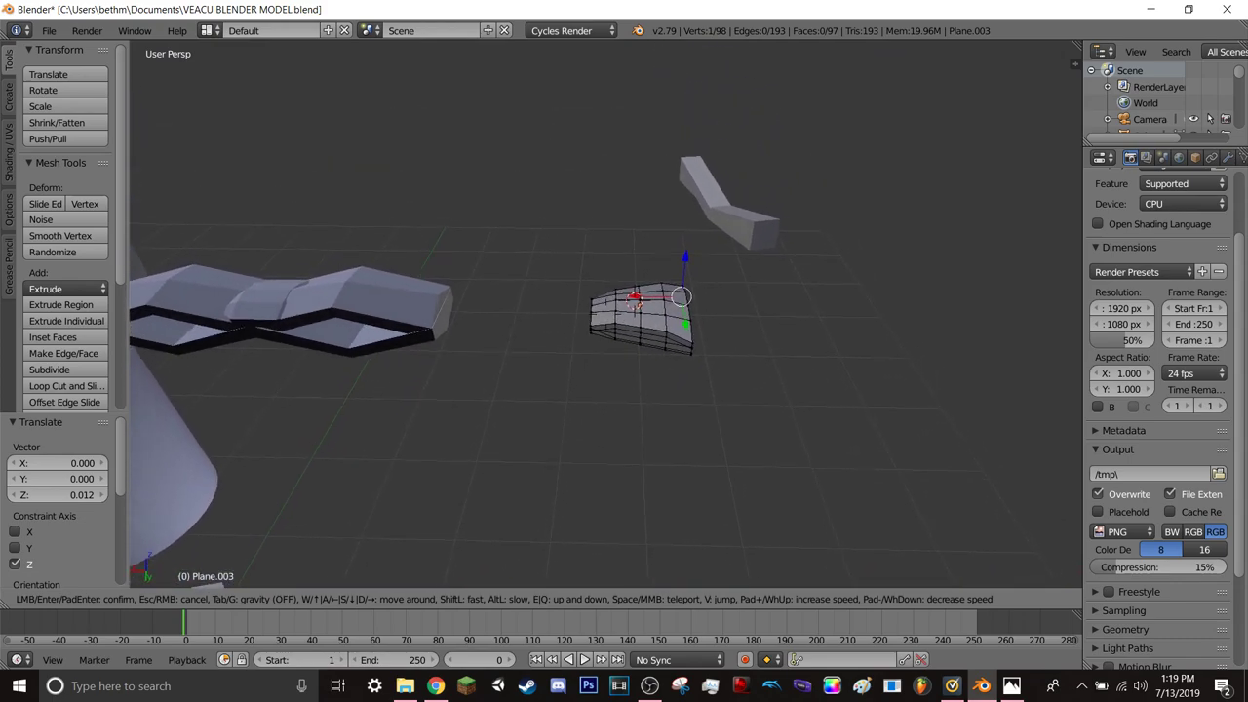
- Orbit and zoom to frame the robot's head and arm, then save over VEACU BLENDER MODEL.blend
{"action": "left_click", "coordinate": [604, 315]}
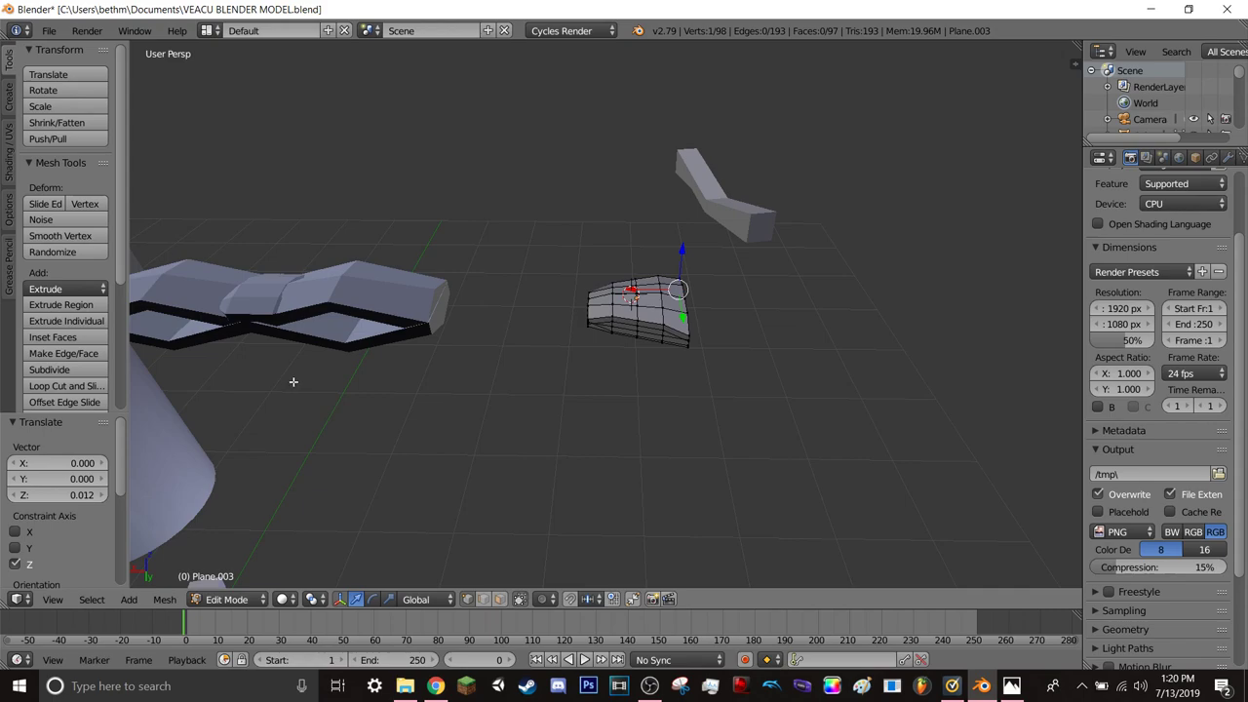
{"action": "mouse_move", "coordinate": [293, 382]}
{"action": "middle_mouse_down"}
{"action": "mouse_move", "coordinate": [471, 385]}
{"action": "mouse_move", "coordinate": [388, 382]}
{"action": "mouse_move", "coordinate": [380, 364]}
{"action": "mouse_move", "coordinate": [445, 404]}
{"action": "mouse_move", "coordinate": [670, 438]}
{"action": "middle_mouse_up"}
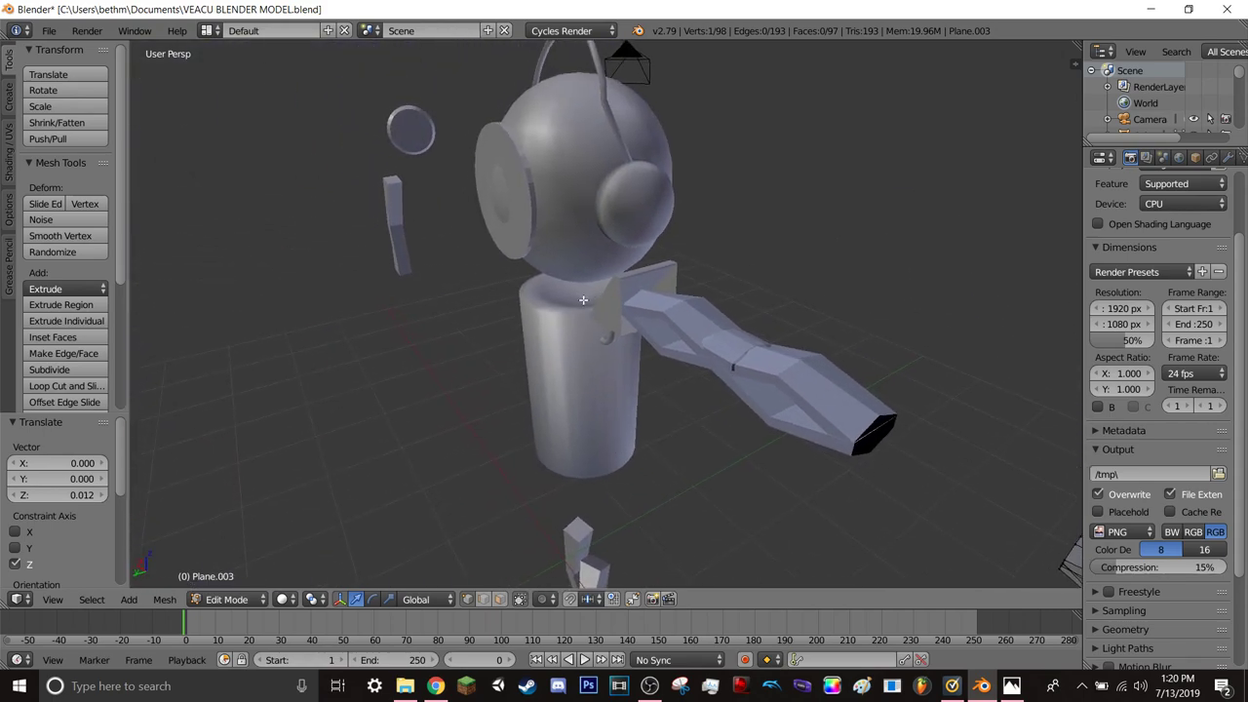
{"action": "mouse_move", "coordinate": [510, 387]}
{"action": "middle_mouse_down"}
{"action": "mouse_move", "coordinate": [663, 415]}
{"action": "mouse_move", "coordinate": [654, 390]}
{"action": "middle_mouse_up"}
{"action": "scroll", "coordinate": [653, 390], "scroll_direction": "down", "scroll_amount": 5}
{"action": "scroll", "coordinate": [624, 385], "scroll_direction": "down", "scroll_amount": 2}
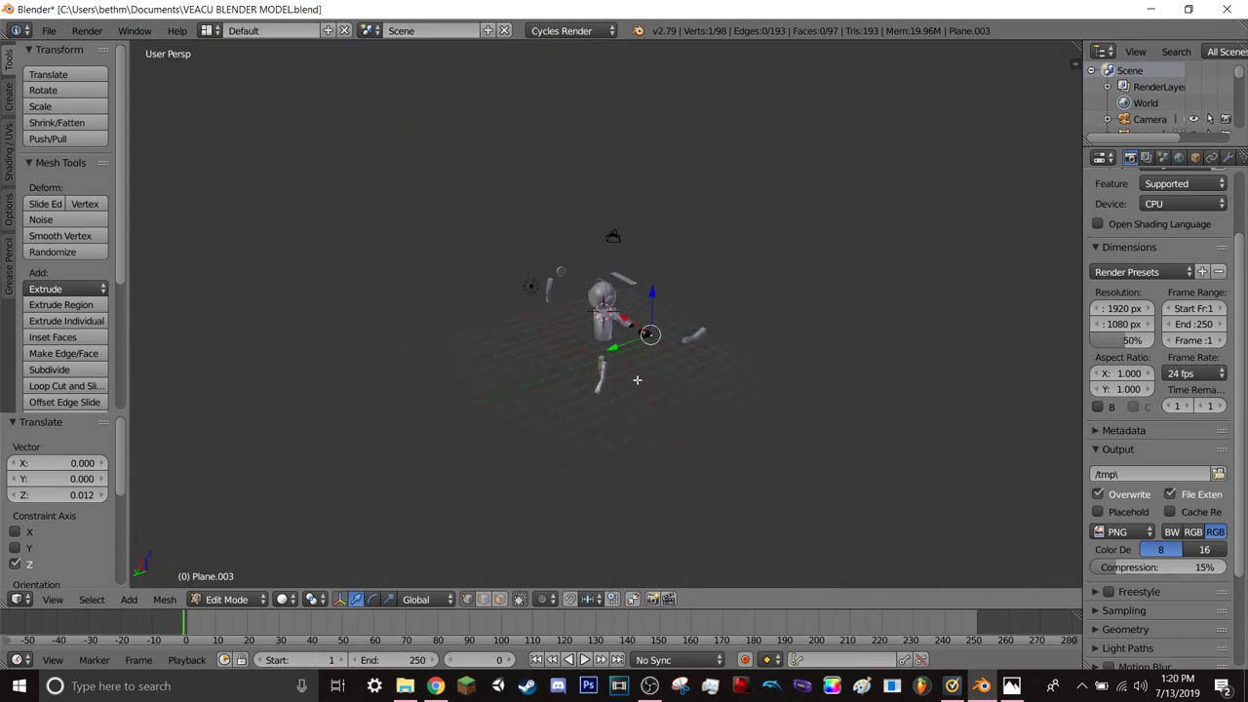
{"action": "scroll", "coordinate": [600, 381], "scroll_direction": "up", "scroll_amount": 5}
{"action": "mouse_move", "coordinate": [448, 392]}
{"action": "middle_mouse_down"}
{"action": "mouse_move", "coordinate": [634, 392]}
{"action": "mouse_move", "coordinate": [595, 390]}
{"action": "mouse_move", "coordinate": [570, 286]}
{"action": "middle_mouse_up"}
{"action": "scroll", "coordinate": [502, 361], "scroll_direction": "up", "scroll_amount": 1}
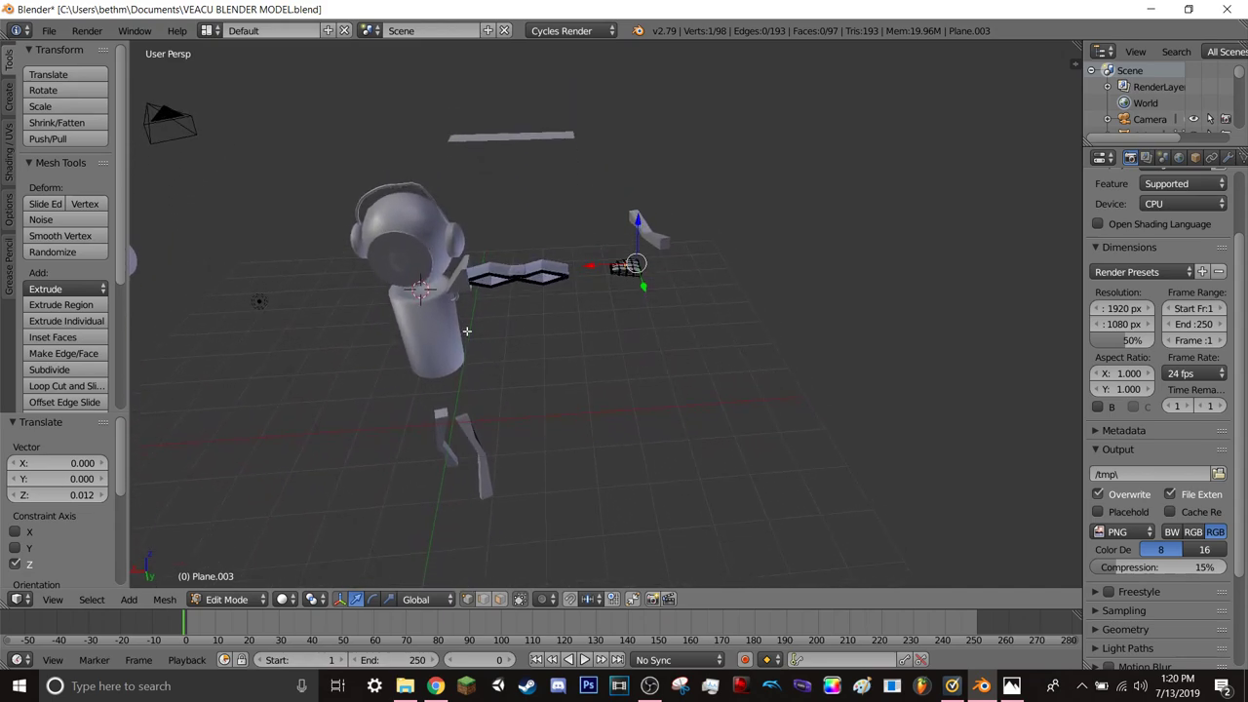
{"action": "scroll", "coordinate": [546, 391], "scroll_direction": "up", "scroll_amount": 2}
{"action": "scroll", "coordinate": [605, 430], "scroll_direction": "up", "scroll_amount": 2}
{"action": "scroll", "coordinate": [651, 465], "scroll_direction": "up", "scroll_amount": 2}
{"action": "middle_click_drag", "start_coordinate": [651, 465], "coordinate": [975, 551]}
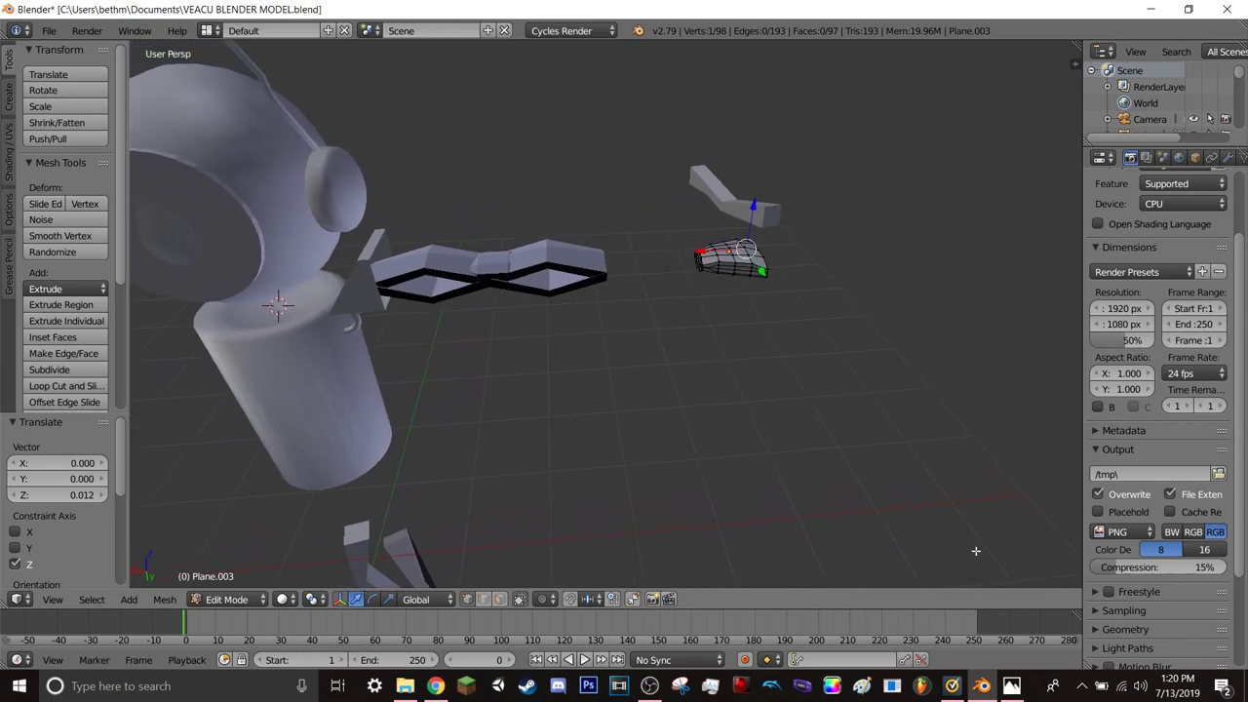
{"action": "key", "text": "KP_4"}
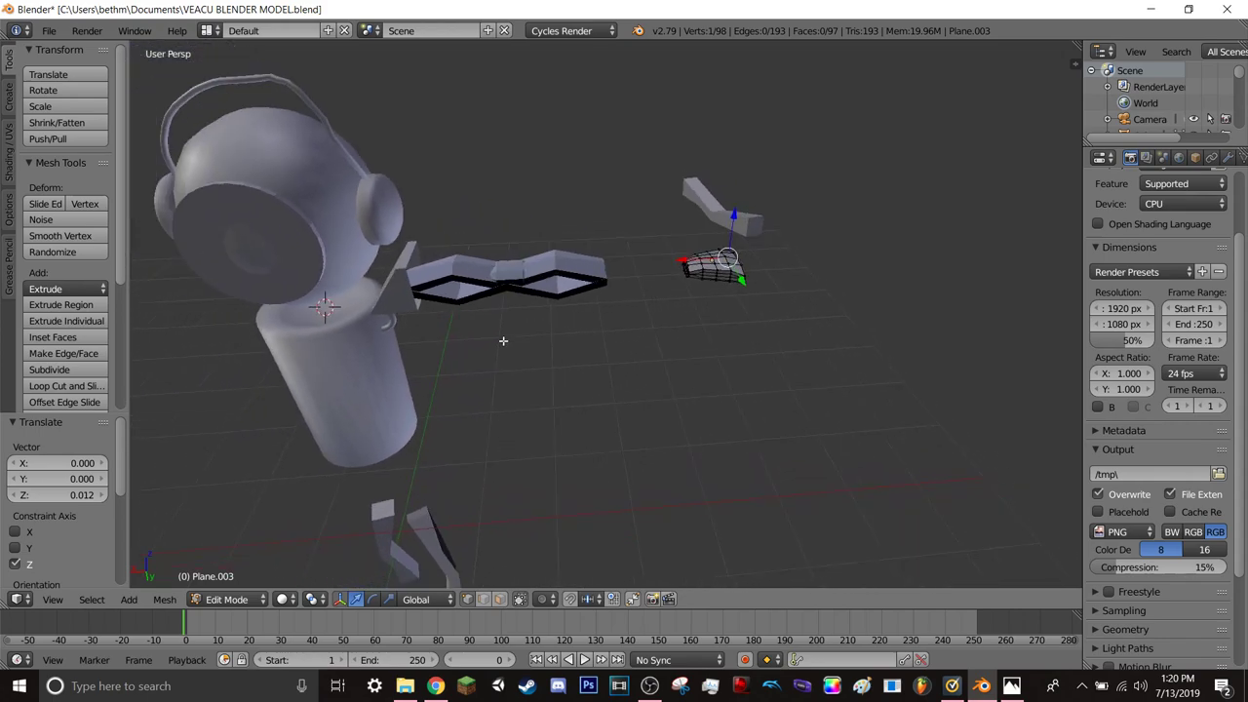
{"action": "key", "text": "ctrl+s"}
{"action": "left_click", "coordinate": [474, 336]}
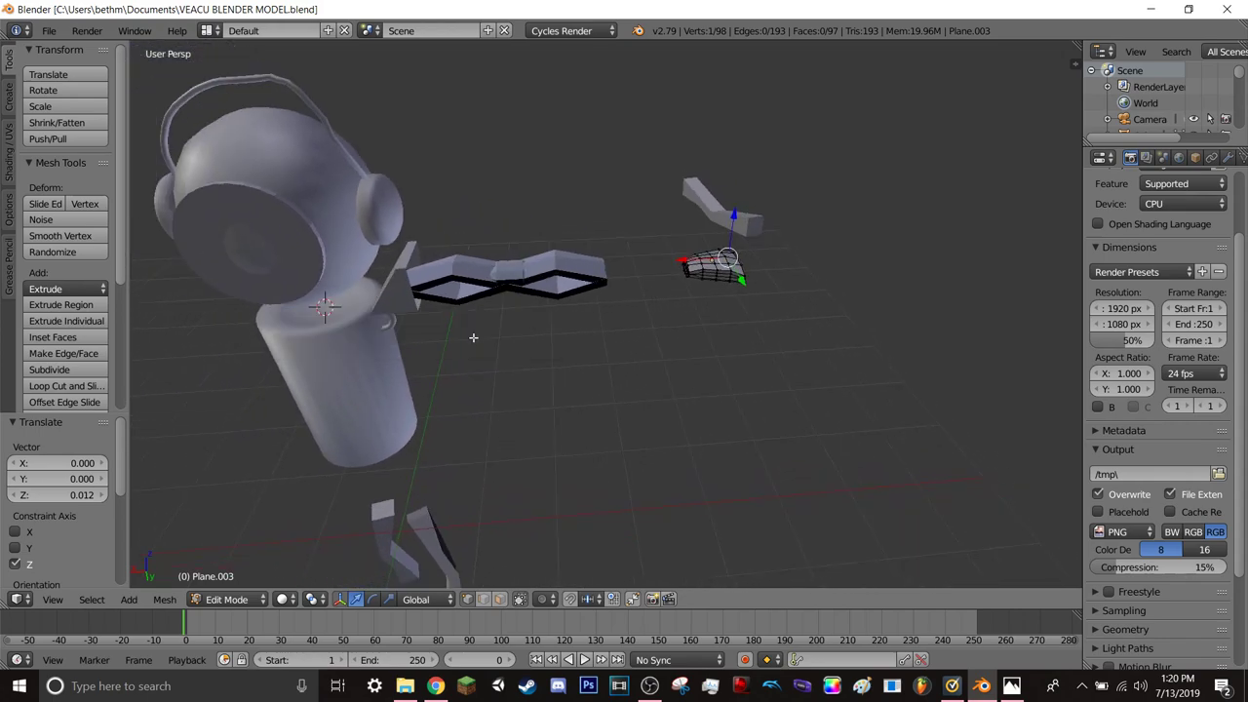
- Close Blender and relaunch it by searching 'bl' in the Start menu
{"action": "left_click", "coordinate": [1242, 6]}
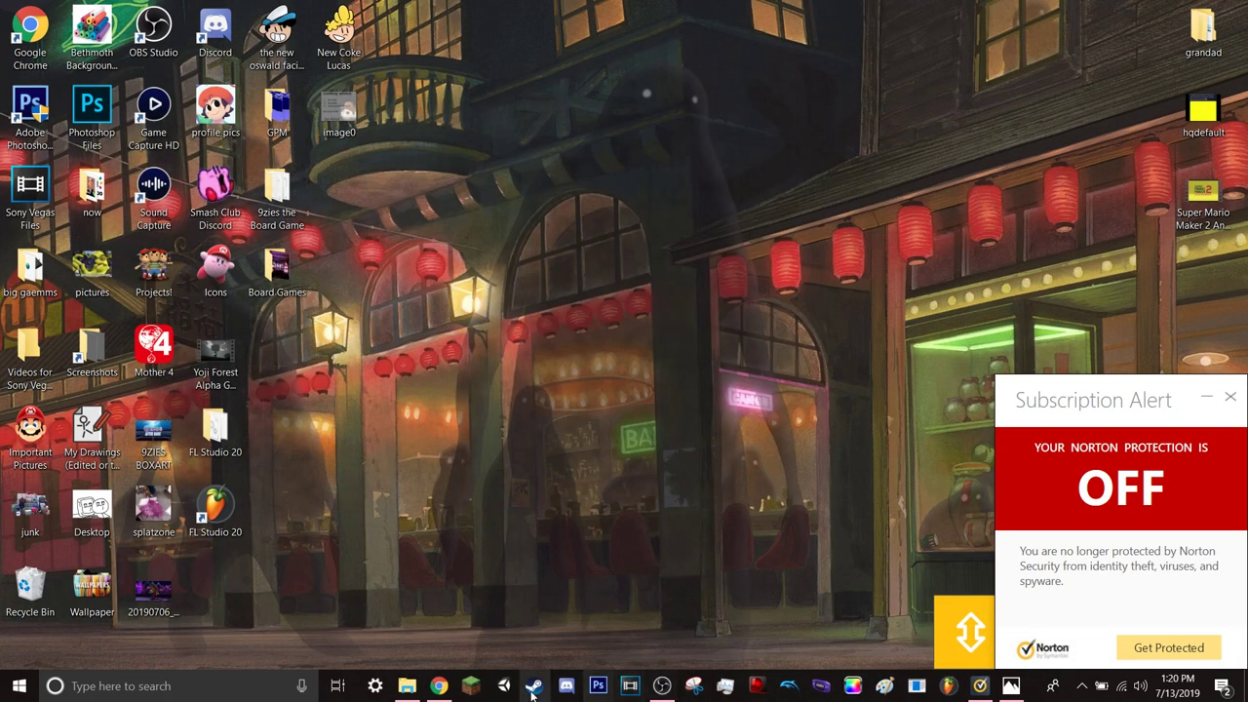
{"action": "left_click", "coordinate": [207, 686]}
{"action": "type", "text": "b"}
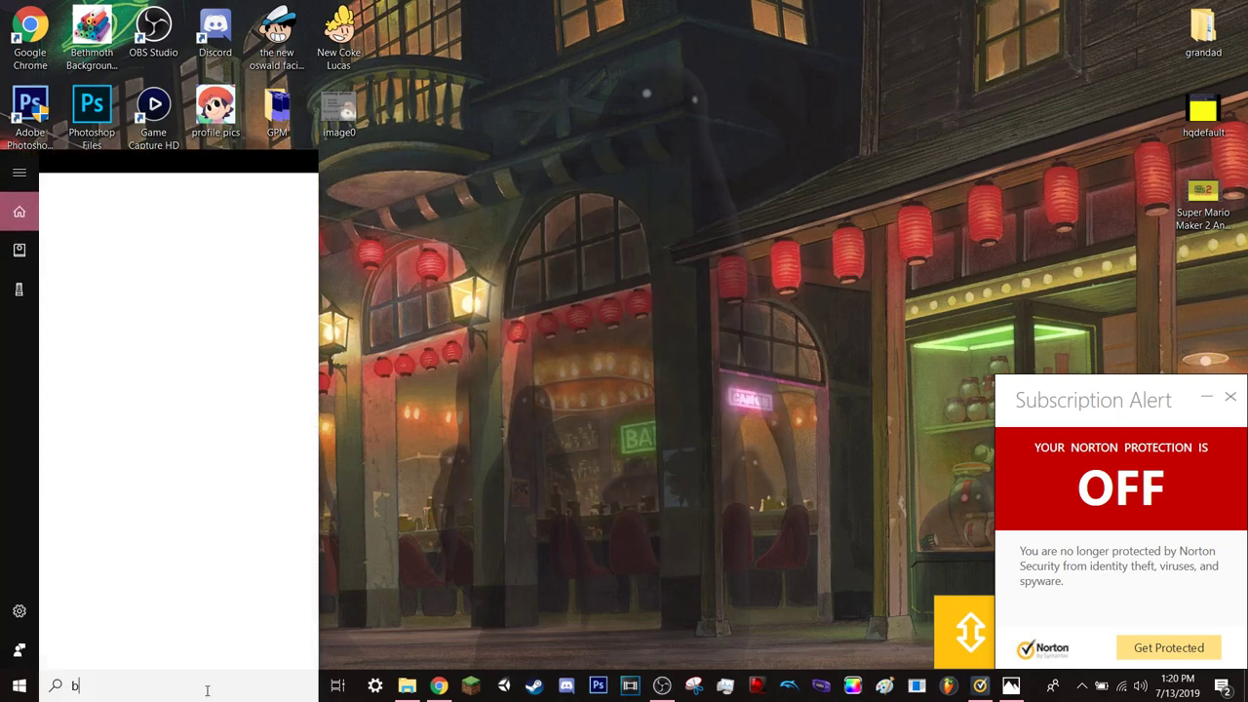
{"action": "type", "text": "l"}
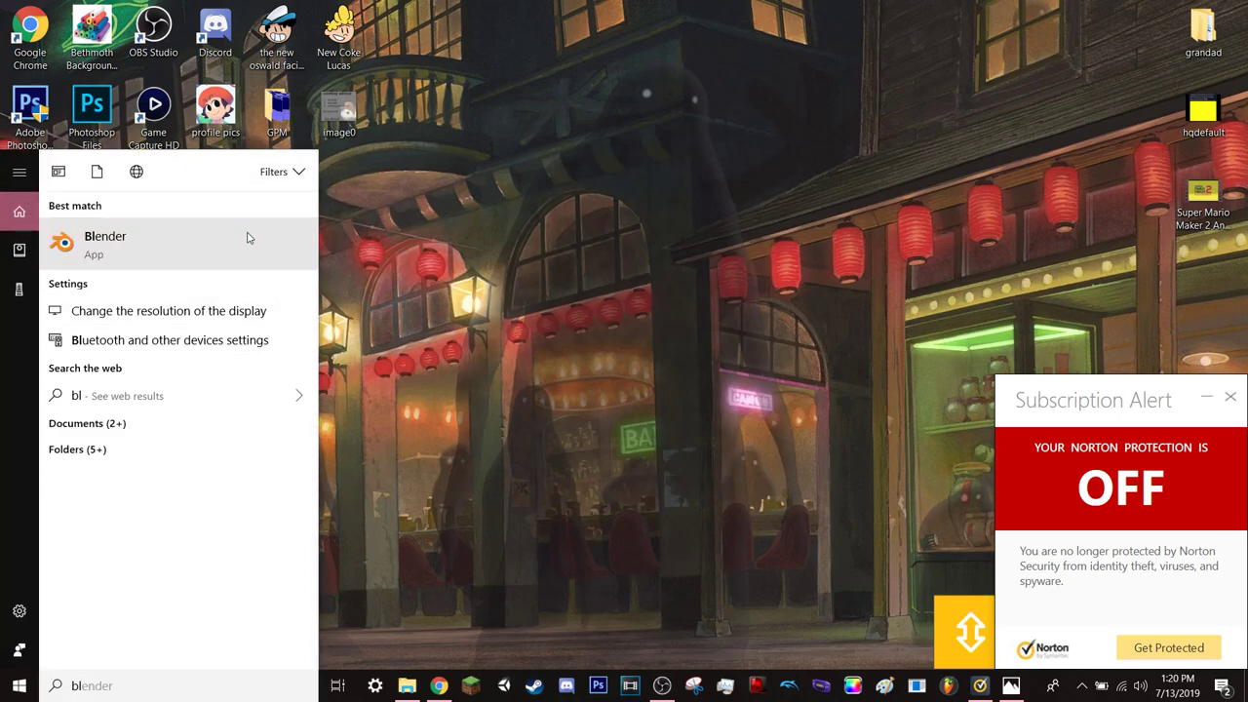
{"action": "left_click", "coordinate": [246, 238]}
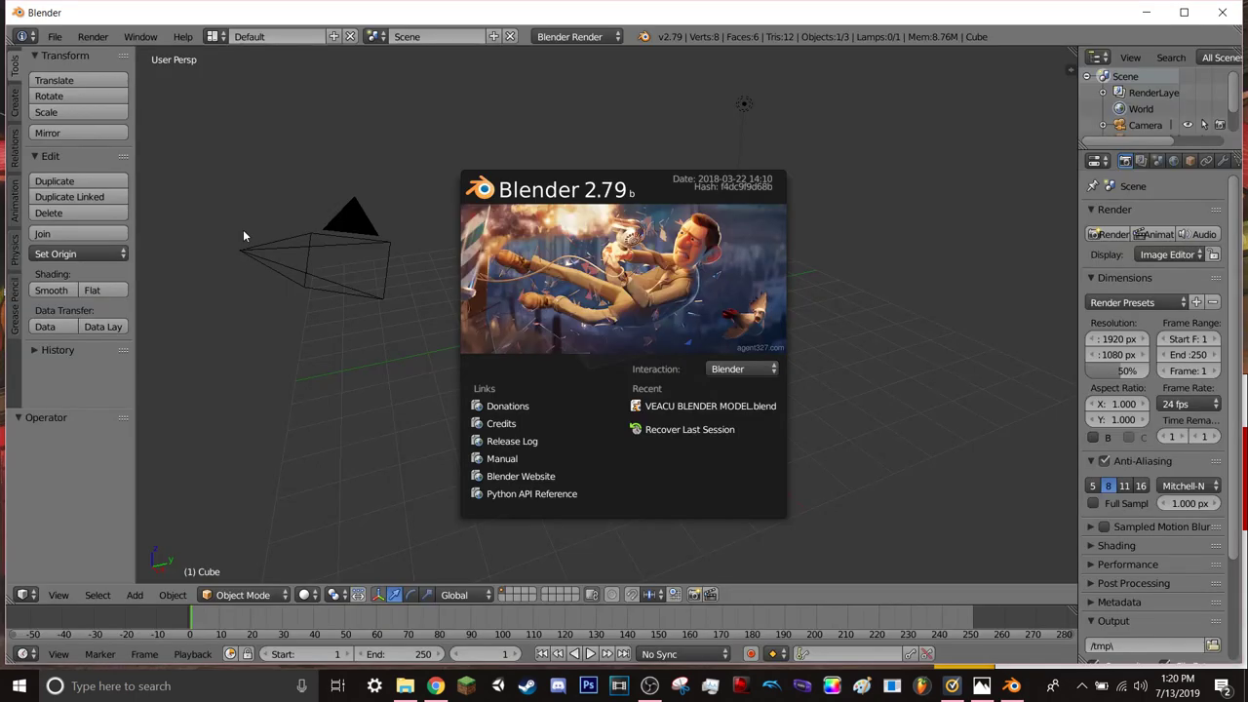
- Dismiss the splash screen and open VEACU BLENDER MODEL.blend from the recent files
{"action": "left_click", "coordinate": [243, 229]}
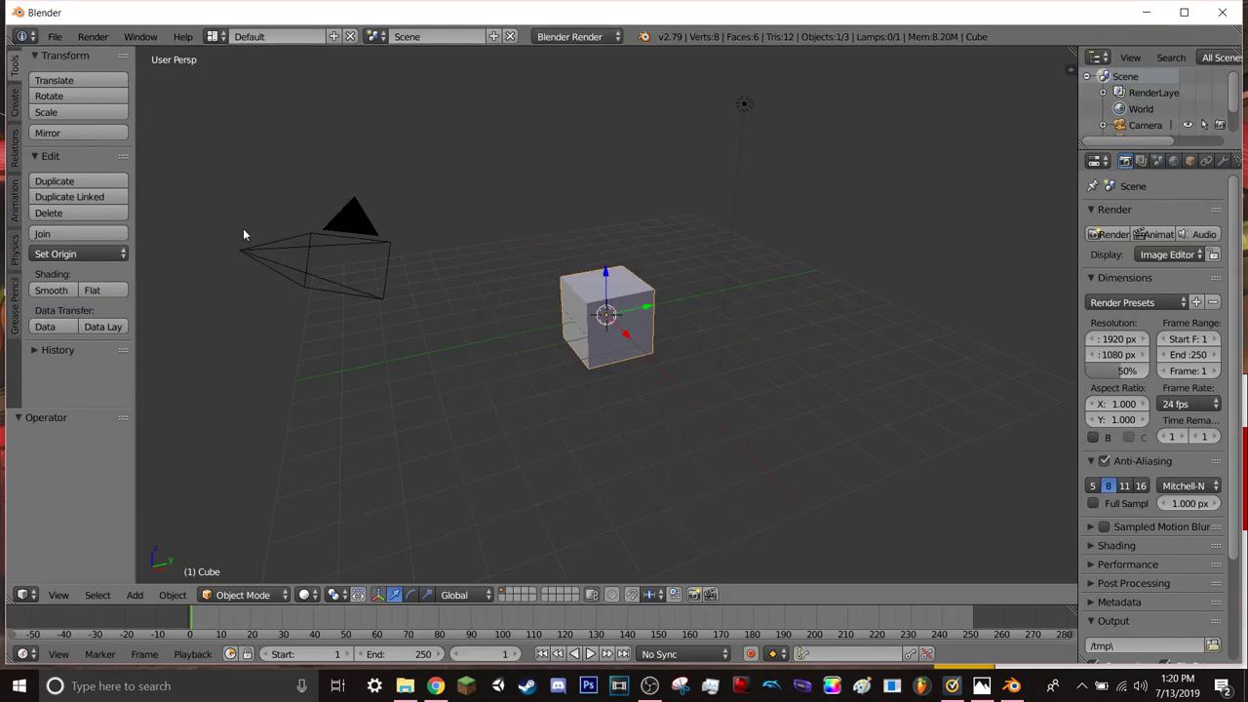
{"action": "left_click", "coordinate": [54, 41]}
{"action": "mouse_move", "coordinate": [96, 89]}
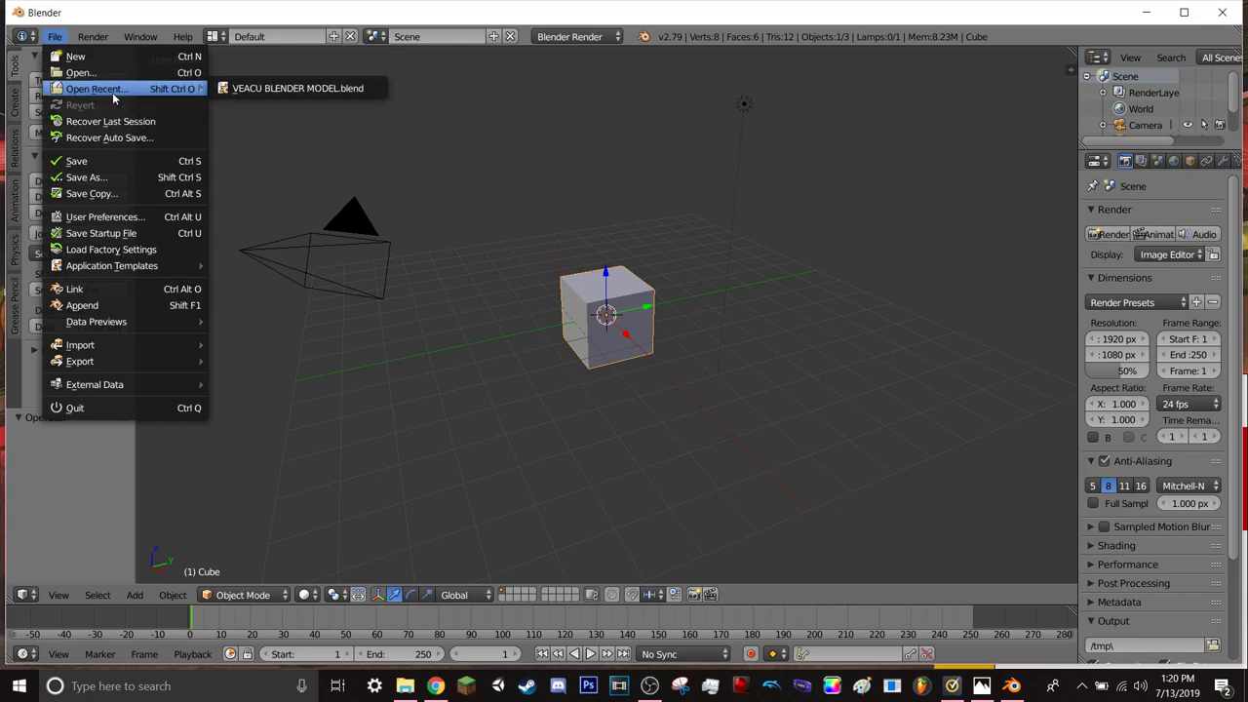
{"action": "left_click", "coordinate": [259, 88]}
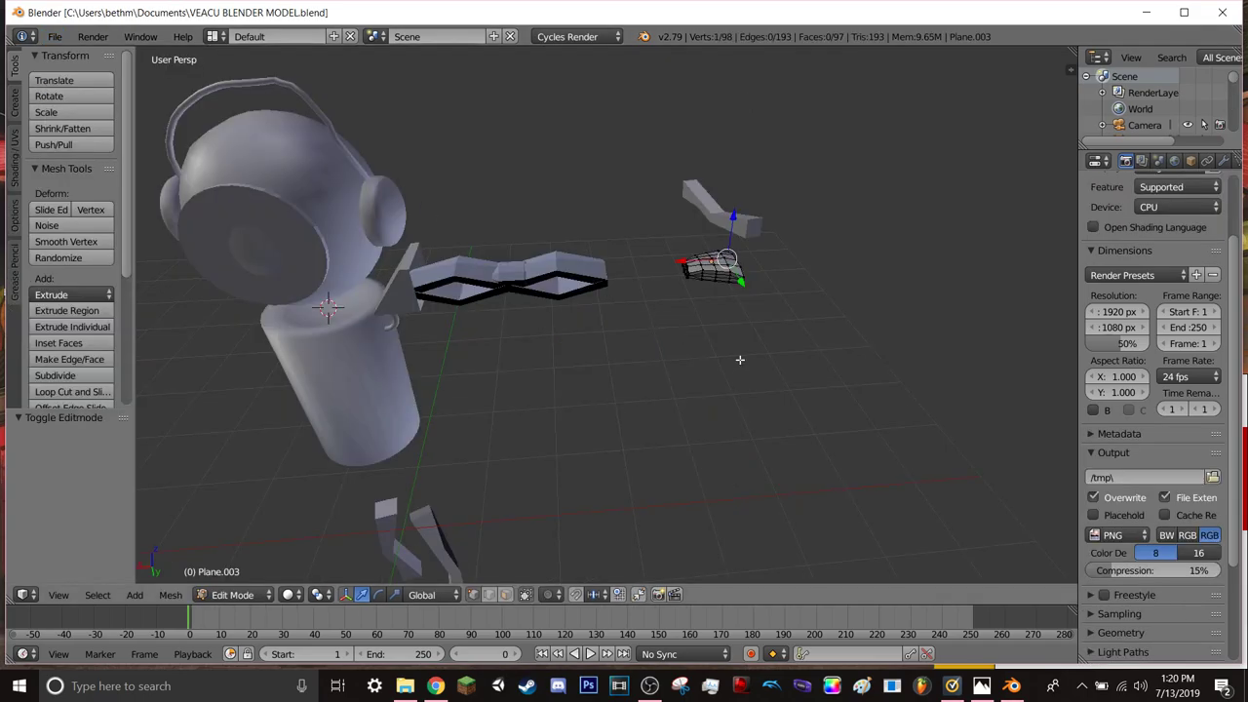
- Zoom and orbit to view the model from above, then open the interaction mode menu
{"action": "scroll", "coordinate": [726, 353], "scroll_direction": "up", "scroll_amount": 5, "text": "shift"}
{"action": "scroll", "coordinate": [735, 362], "scroll_direction": "up", "scroll_amount": 5, "text": "shift"}
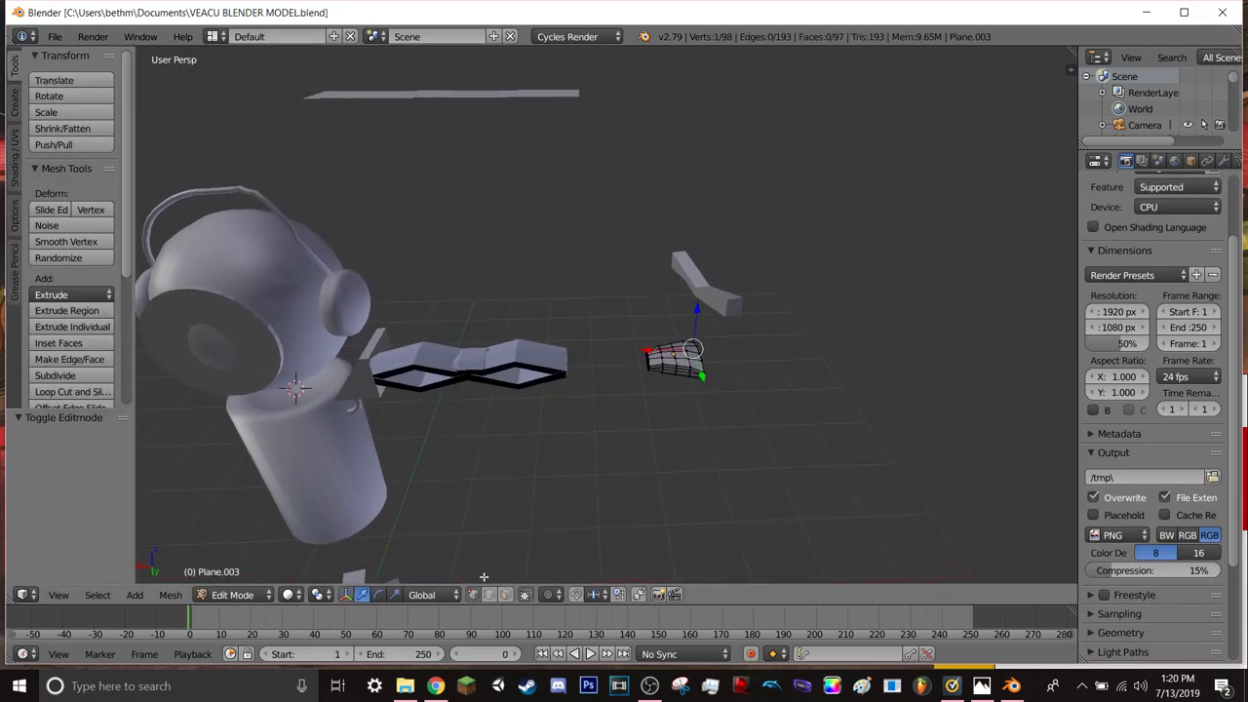
{"action": "mouse_move", "coordinate": [483, 578]}
{"action": "middle_mouse_down", "text": "shift"}
{"action": "mouse_move", "coordinate": [507, 287]}
{"action": "mouse_move", "coordinate": [608, 591]}
{"action": "mouse_move", "coordinate": [660, 111]}
{"action": "mouse_move", "coordinate": [620, 207]}
{"action": "mouse_move", "coordinate": [623, 492]}
{"action": "middle_mouse_up", "text": "shift"}
{"action": "middle_click_drag", "start_coordinate": [598, 422], "coordinate": [596, 480]}
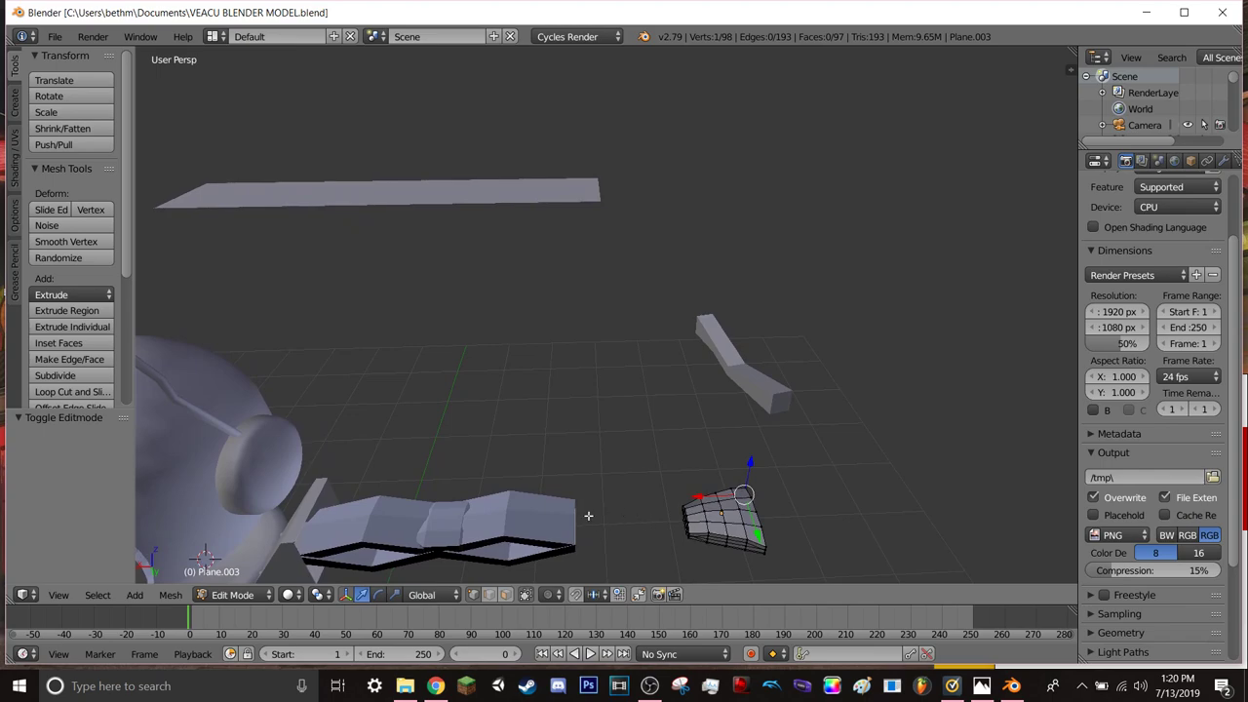
{"action": "left_click", "coordinate": [244, 602]}
{"action": "left_click", "coordinate": [248, 588]}
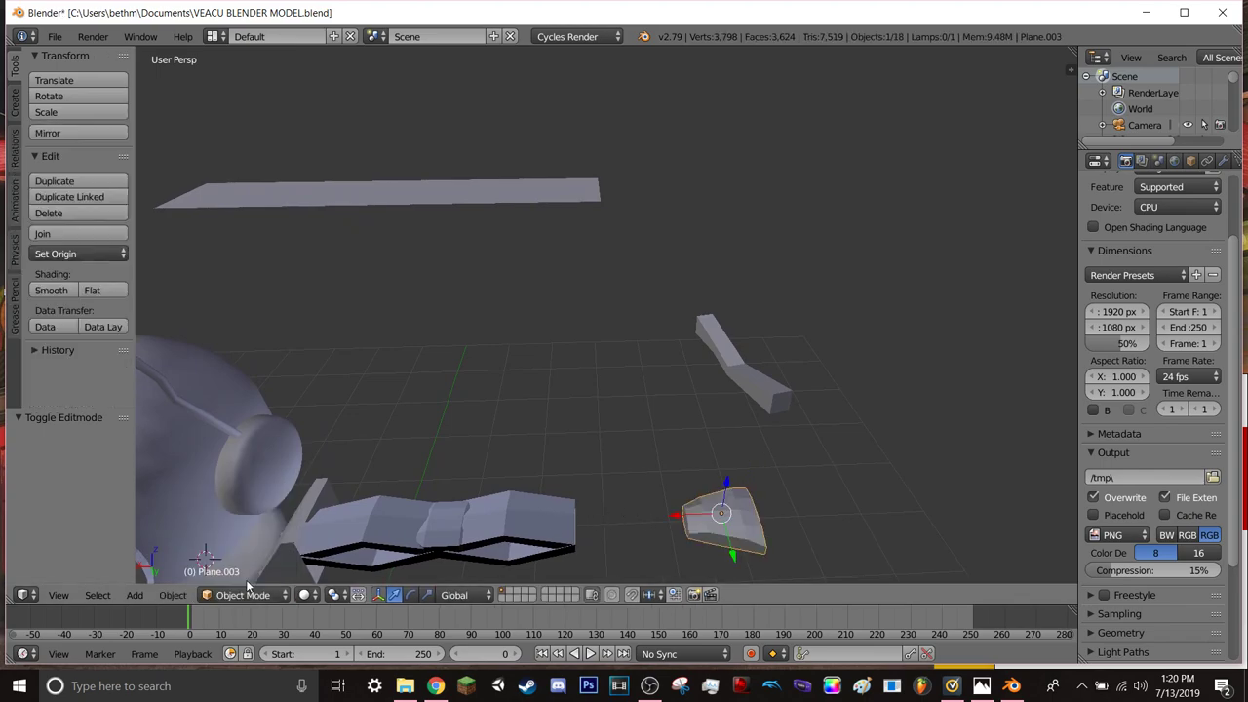
{"action": "scroll", "coordinate": [613, 429], "scroll_direction": "down", "scroll_amount": 2}
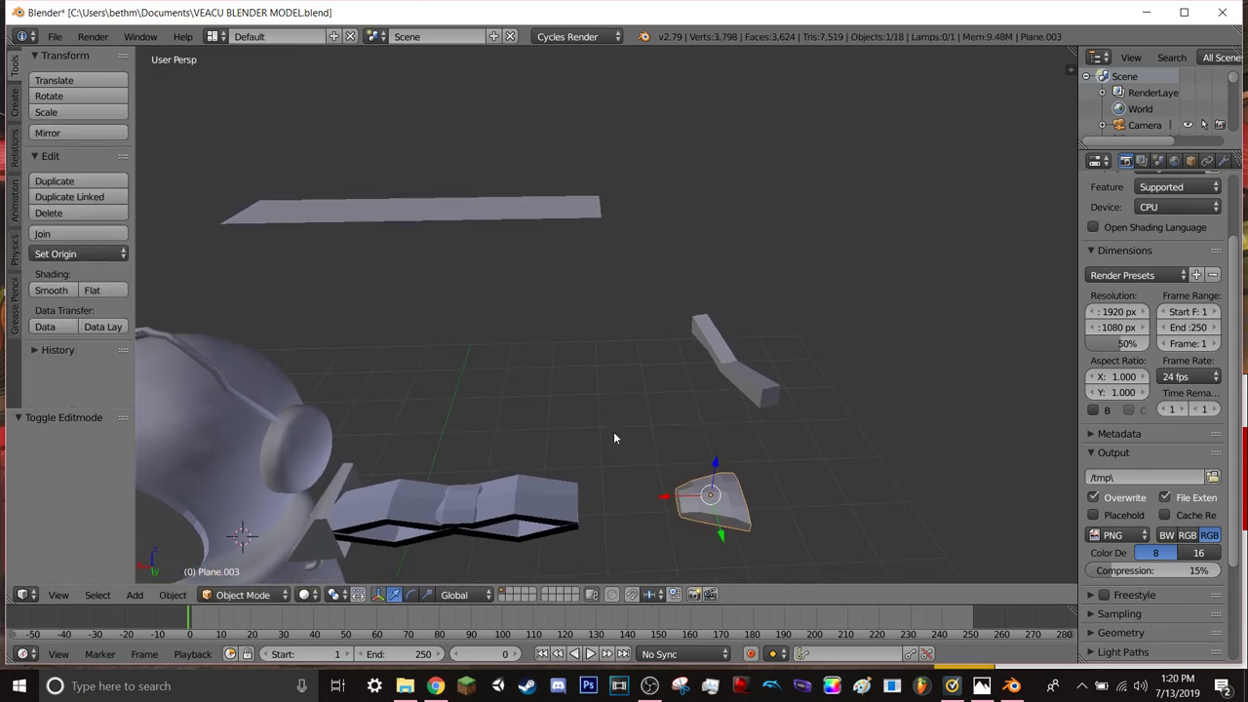
{"action": "scroll", "coordinate": [614, 431], "scroll_direction": "down", "scroll_amount": 2}
{"action": "scroll", "coordinate": [614, 437], "scroll_direction": "down", "scroll_amount": 3}
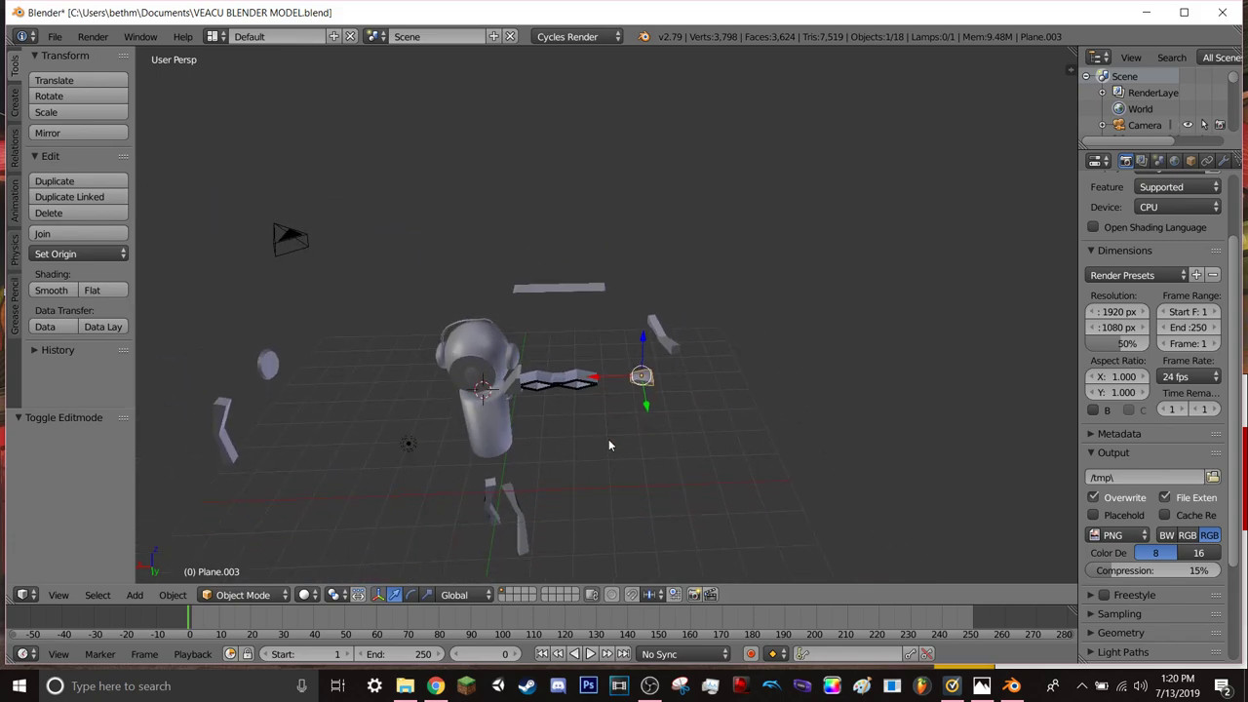
{"action": "middle_click_drag", "start_coordinate": [609, 439], "coordinate": [612, 398]}
{"action": "mouse_move", "coordinate": [597, 317]}
{"action": "middle_mouse_down"}
{"action": "mouse_move", "coordinate": [632, 355]}
{"action": "mouse_move", "coordinate": [609, 352]}
{"action": "mouse_move", "coordinate": [601, 363]}
{"action": "mouse_move", "coordinate": [625, 356]}
{"action": "mouse_move", "coordinate": [599, 368]}
{"action": "middle_mouse_up"}
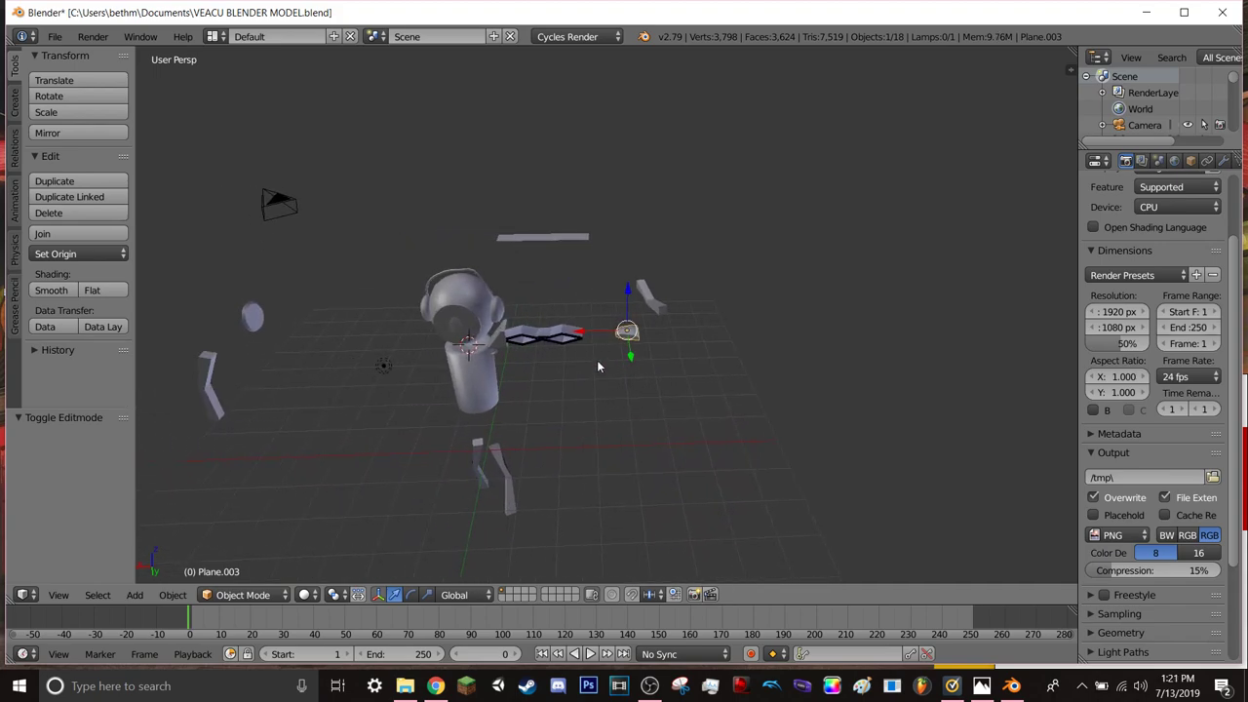
{"action": "mouse_move", "coordinate": [598, 360]}
{"action": "middle_mouse_down"}
{"action": "mouse_move", "coordinate": [634, 376]}
{"action": "mouse_move", "coordinate": [599, 363]}
{"action": "mouse_move", "coordinate": [574, 292]}
{"action": "mouse_move", "coordinate": [618, 362]}
{"action": "mouse_move", "coordinate": [460, 327]}
{"action": "mouse_move", "coordinate": [574, 355]}
{"action": "mouse_move", "coordinate": [547, 365]}
{"action": "mouse_move", "coordinate": [601, 368]}
{"action": "mouse_move", "coordinate": [452, 440]}
{"action": "mouse_move", "coordinate": [575, 292]}
{"action": "mouse_move", "coordinate": [603, 278]}
{"action": "mouse_move", "coordinate": [639, 182]}
{"action": "mouse_move", "coordinate": [579, 417]}
{"action": "mouse_move", "coordinate": [521, 576]}
{"action": "mouse_move", "coordinate": [385, 432]}
{"action": "mouse_move", "coordinate": [373, 204]}
{"action": "mouse_move", "coordinate": [806, 172]}
{"action": "mouse_move", "coordinate": [797, 187]}
{"action": "mouse_move", "coordinate": [773, 102]}
{"action": "middle_mouse_up"}
{"action": "scroll", "coordinate": [603, 279], "scroll_direction": "up", "scroll_amount": 4}
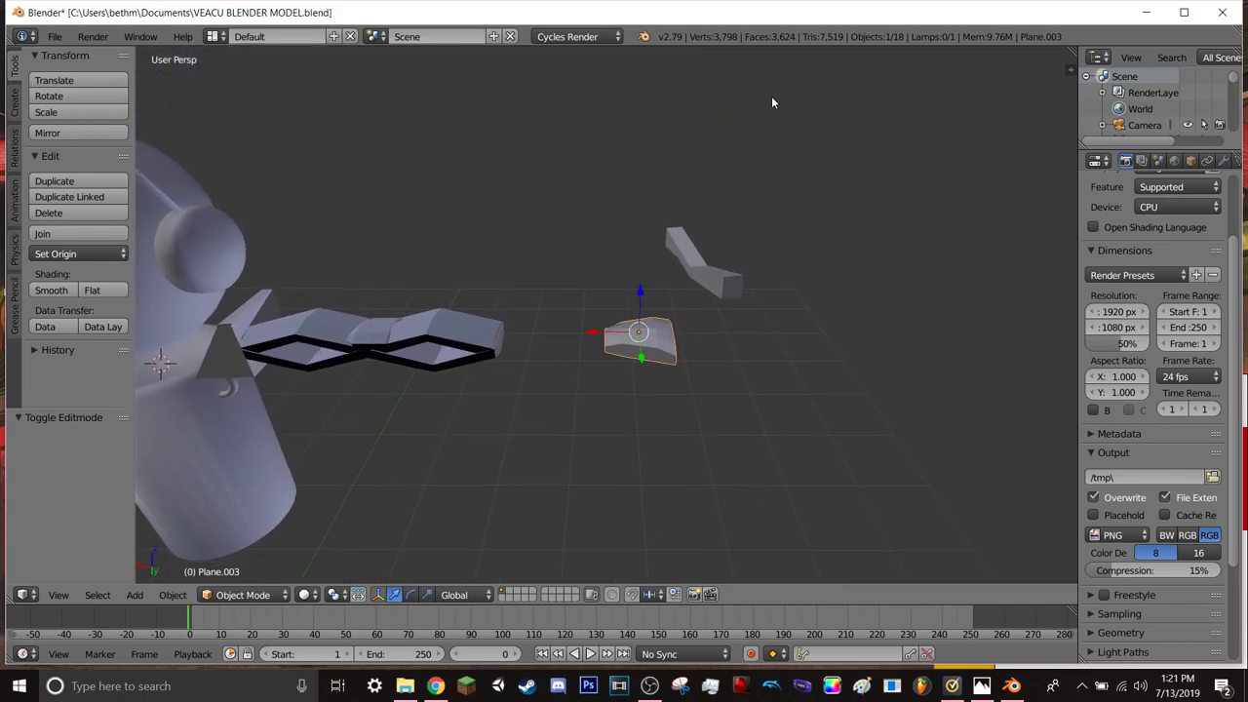
{"action": "mouse_move", "coordinate": [651, 346]}
{"action": "middle_mouse_down"}
{"action": "mouse_move", "coordinate": [737, 379]}
{"action": "mouse_move", "coordinate": [646, 399]}
{"action": "mouse_move", "coordinate": [619, 371]}
{"action": "mouse_move", "coordinate": [650, 356]}
{"action": "middle_mouse_up"}
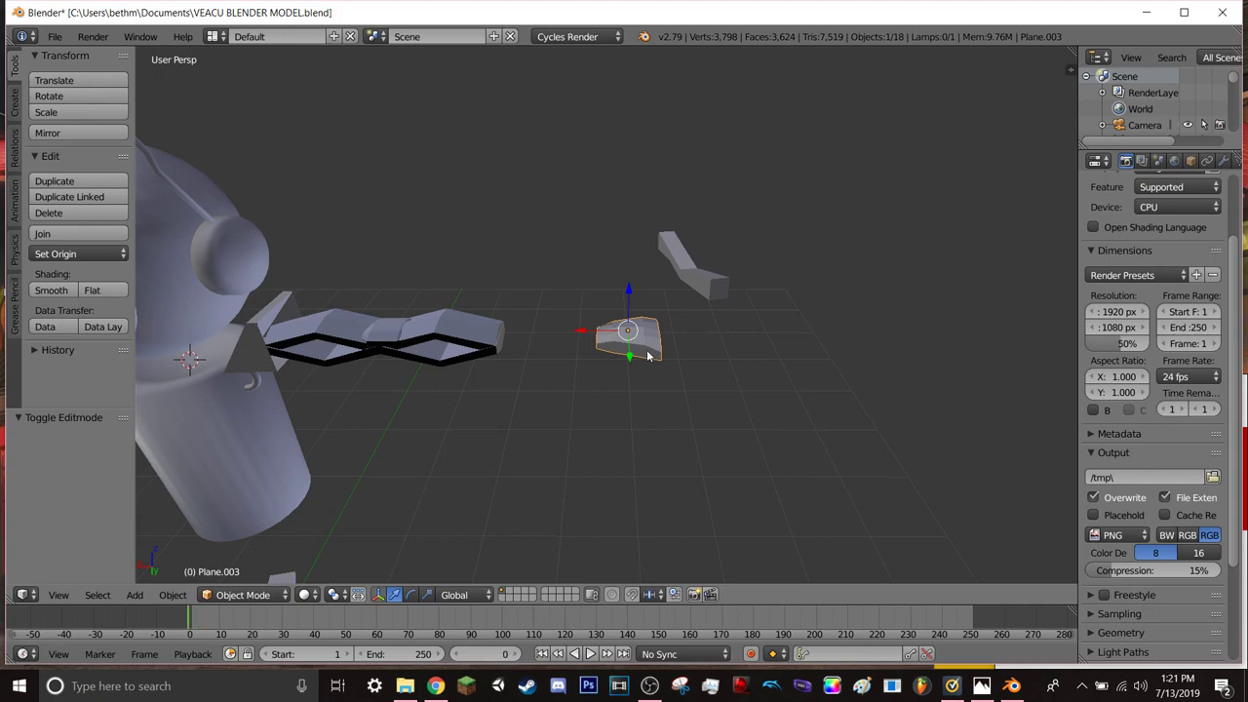
{"action": "middle_click_drag", "start_coordinate": [650, 357], "coordinate": [648, 357]}
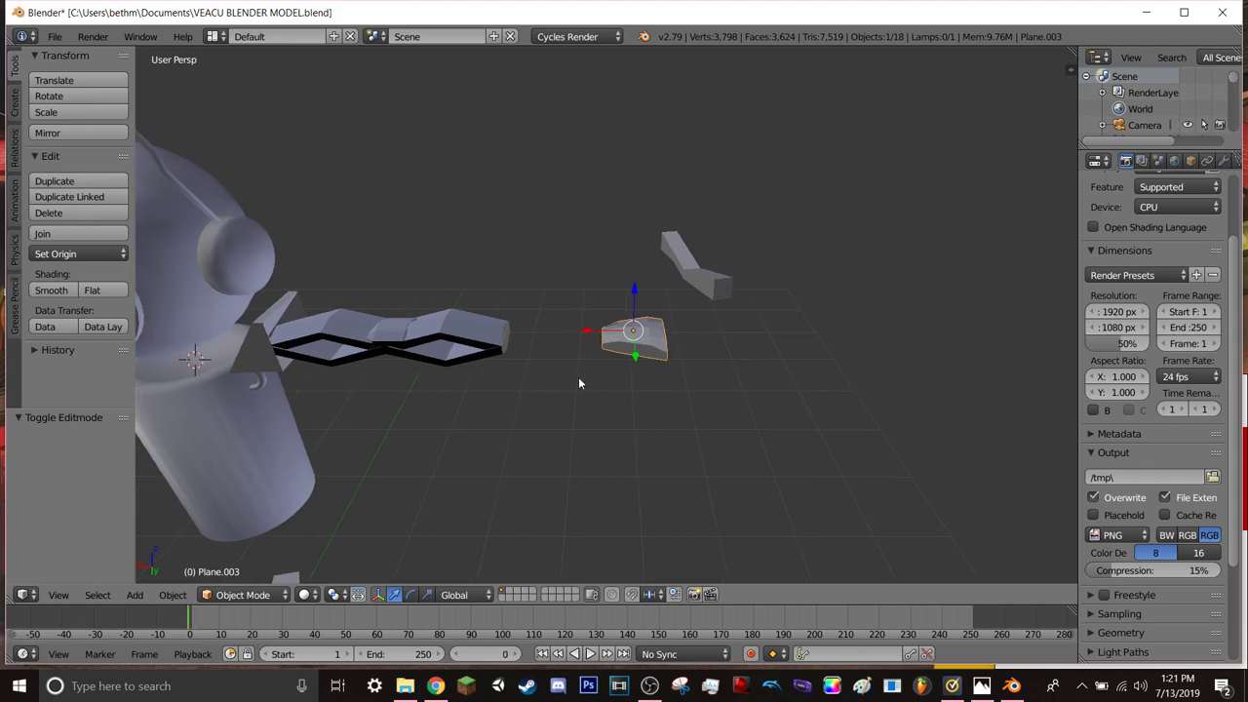
{"action": "key", "text": "Left"}
{"action": "key", "text": "Left"}
{"action": "key", "text": "Left"}
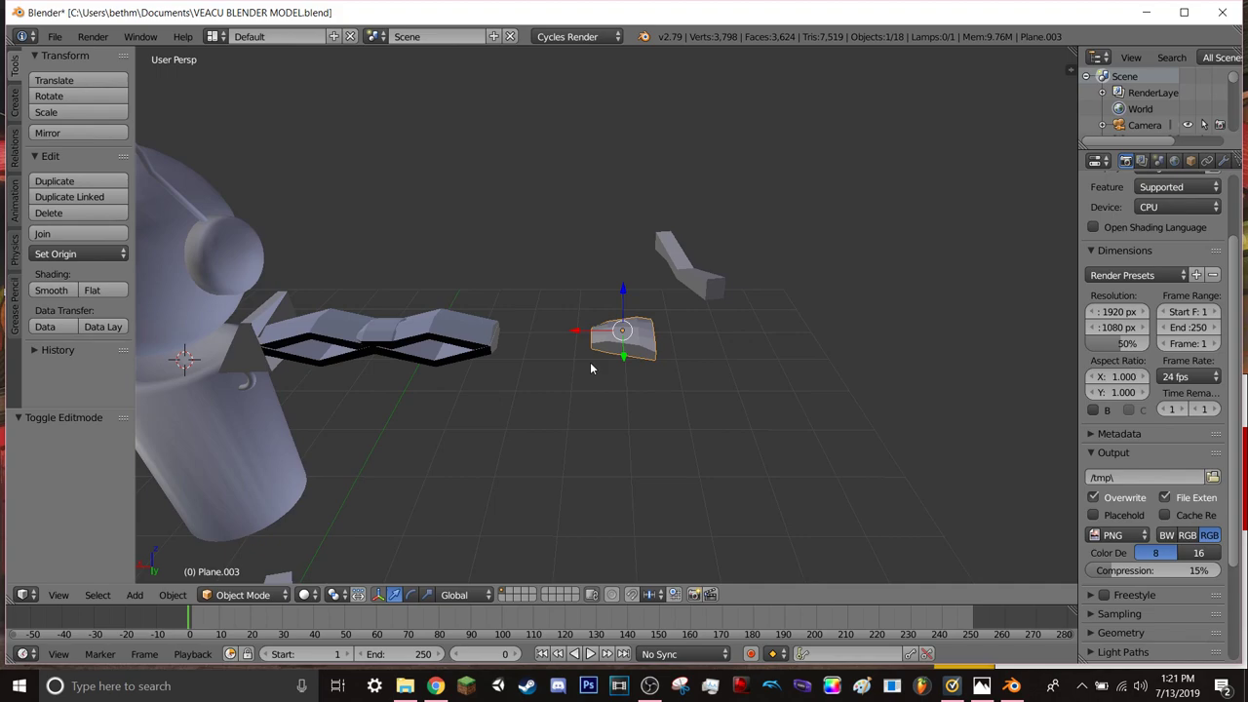
{"action": "scroll", "coordinate": [590, 363], "scroll_direction": "up", "scroll_amount": 1, "text": "ctrl"}
{"action": "mouse_move", "coordinate": [591, 378]}
{"action": "middle_mouse_down"}
{"action": "mouse_move", "coordinate": [588, 211]}
{"action": "mouse_move", "coordinate": [577, 547]}
{"action": "middle_mouse_up"}
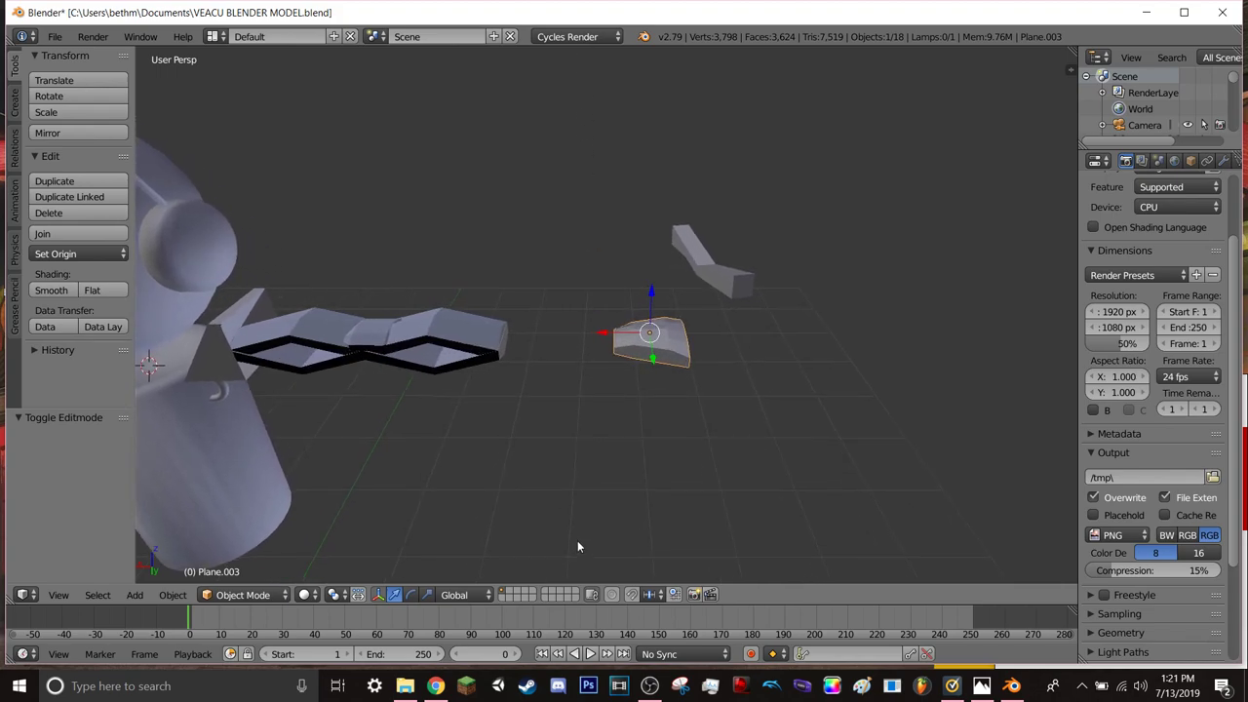
{"action": "mouse_move", "coordinate": [570, 455]}
{"action": "middle_mouse_down"}
{"action": "mouse_move", "coordinate": [387, 411]}
{"action": "mouse_move", "coordinate": [287, 131]}
{"action": "mouse_move", "coordinate": [376, 264]}
{"action": "mouse_move", "coordinate": [382, 425]}
{"action": "middle_mouse_up"}
{"action": "mouse_move", "coordinate": [548, 443]}
{"action": "middle_mouse_down"}
{"action": "mouse_move", "coordinate": [427, 407]}
{"action": "mouse_move", "coordinate": [508, 435]}
{"action": "mouse_move", "coordinate": [571, 430]}
{"action": "middle_mouse_up"}
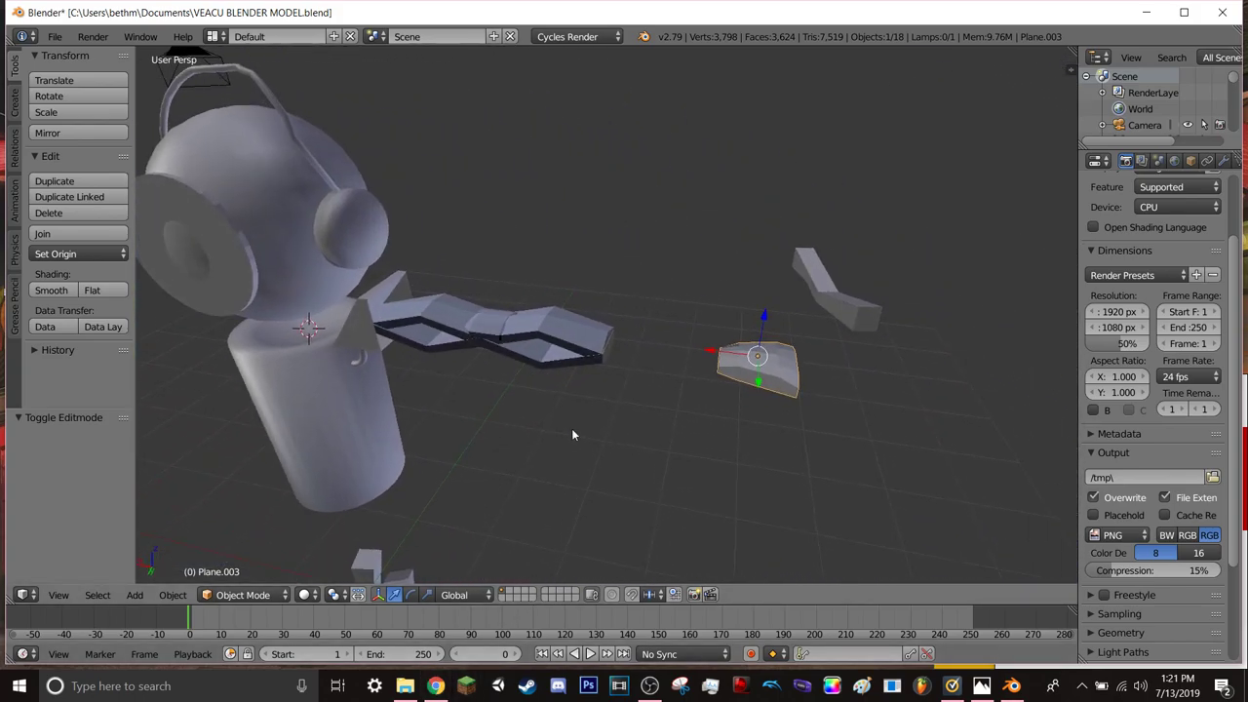
{"action": "key", "text": "shift+f"}
{"action": "key", "text": "w"}
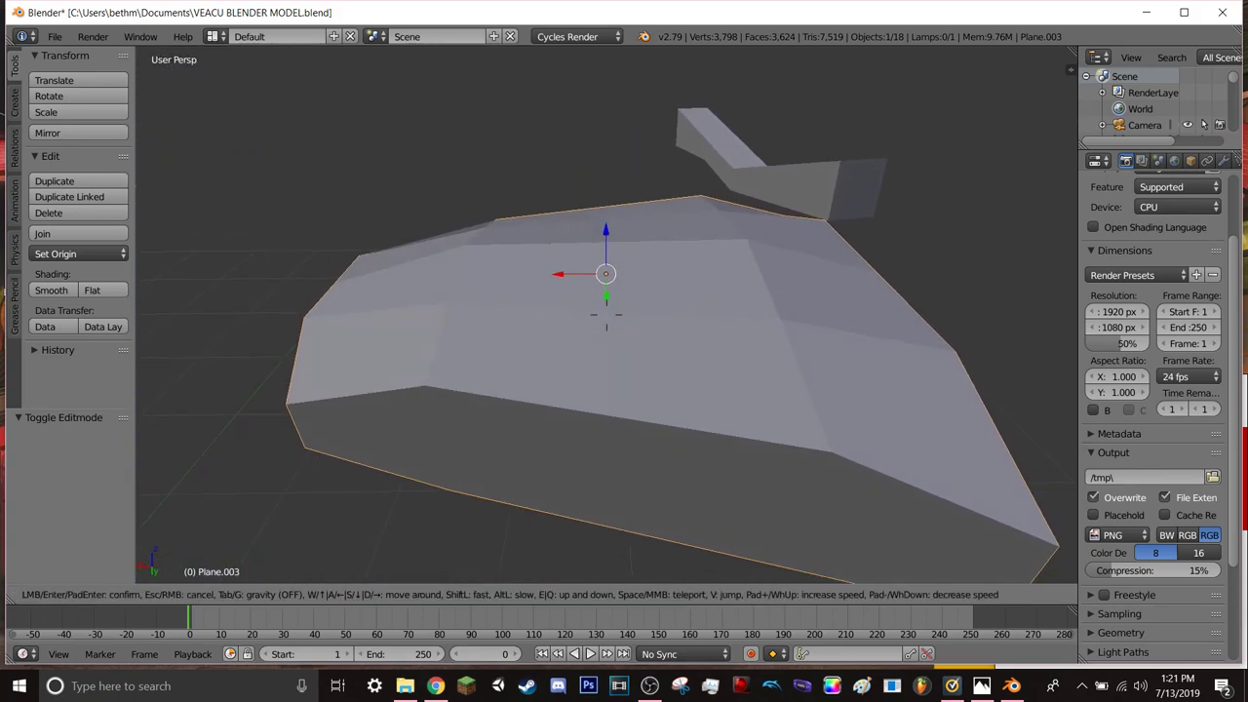
- Zoom and walk the view back and forth to inspect the hand block
{"action": "left_click", "coordinate": [606, 313]}
{"action": "scroll", "coordinate": [607, 314], "scroll_direction": "down", "scroll_amount": 1}
{"action": "scroll", "coordinate": [604, 315], "scroll_direction": "down", "scroll_amount": 2}
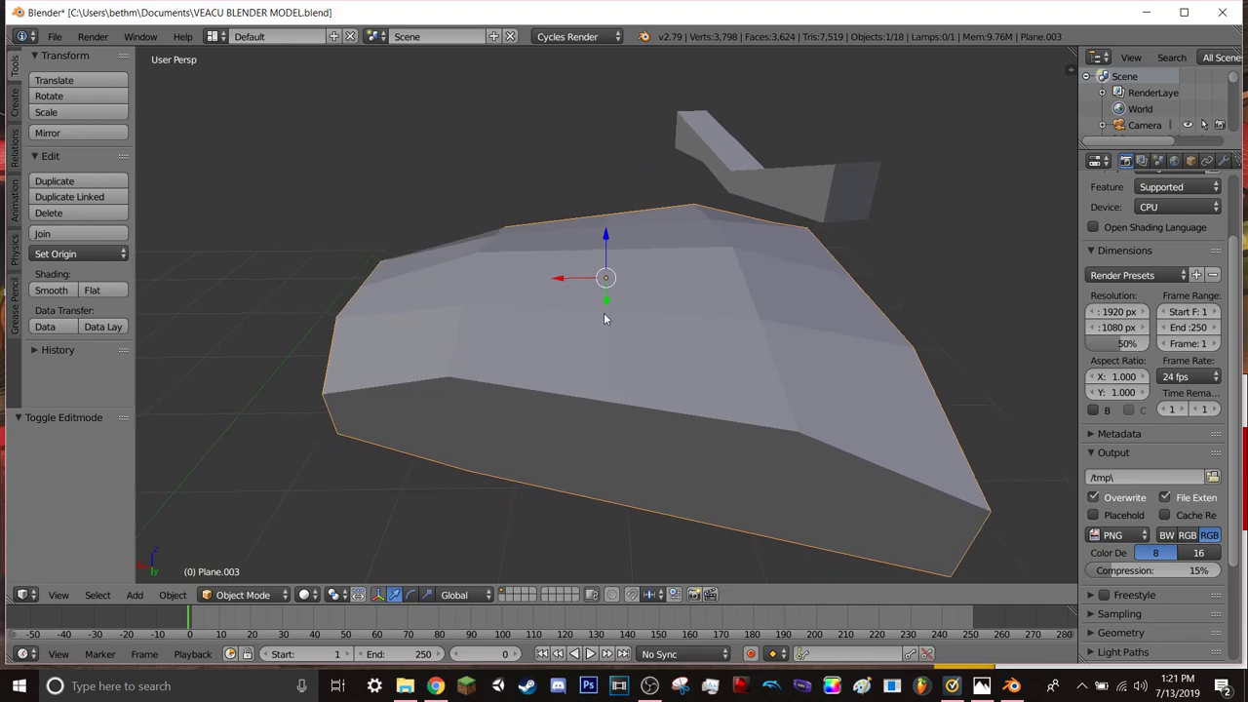
{"action": "scroll", "coordinate": [604, 313], "scroll_direction": "down", "scroll_amount": 3}
{"action": "scroll", "coordinate": [604, 317], "scroll_direction": "down", "scroll_amount": 4}
{"action": "scroll", "coordinate": [603, 321], "scroll_direction": "up", "scroll_amount": 7}
{"action": "scroll", "coordinate": [597, 322], "scroll_direction": "up", "scroll_amount": 4}
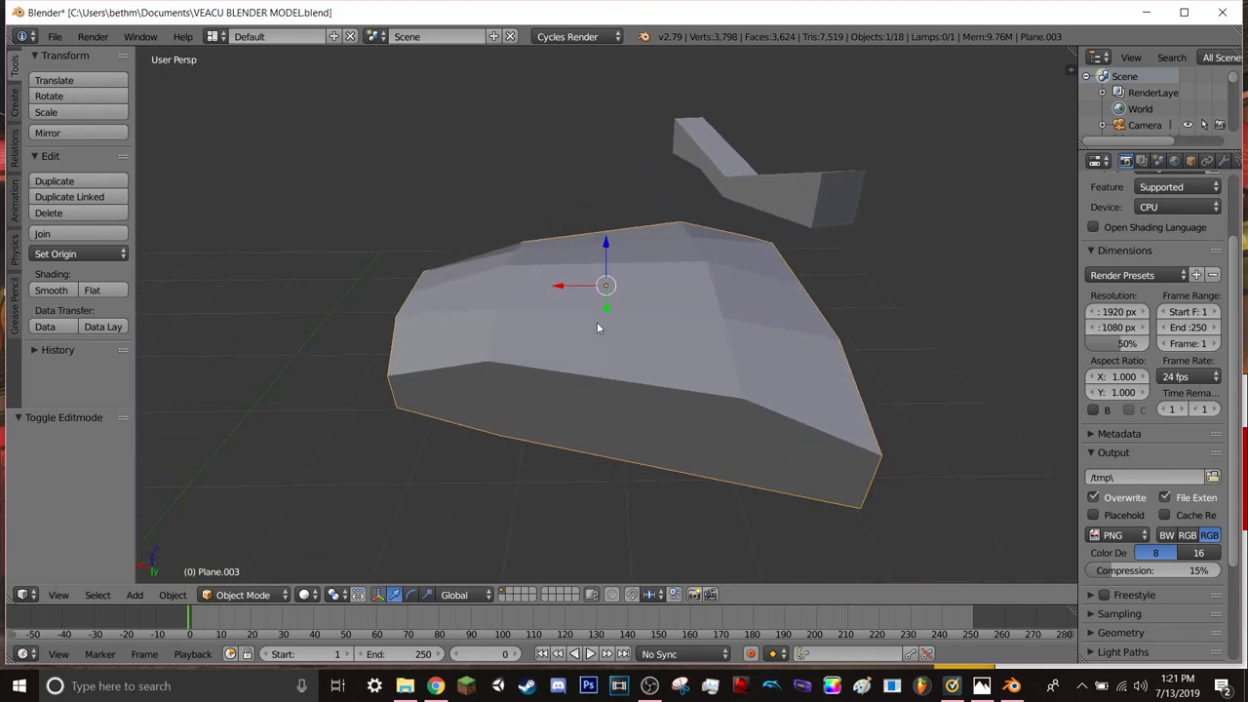
{"action": "scroll", "coordinate": [596, 320], "scroll_direction": "up", "scroll_amount": 2}
{"action": "key", "text": "shift+f"}
{"action": "key", "text": "s"}
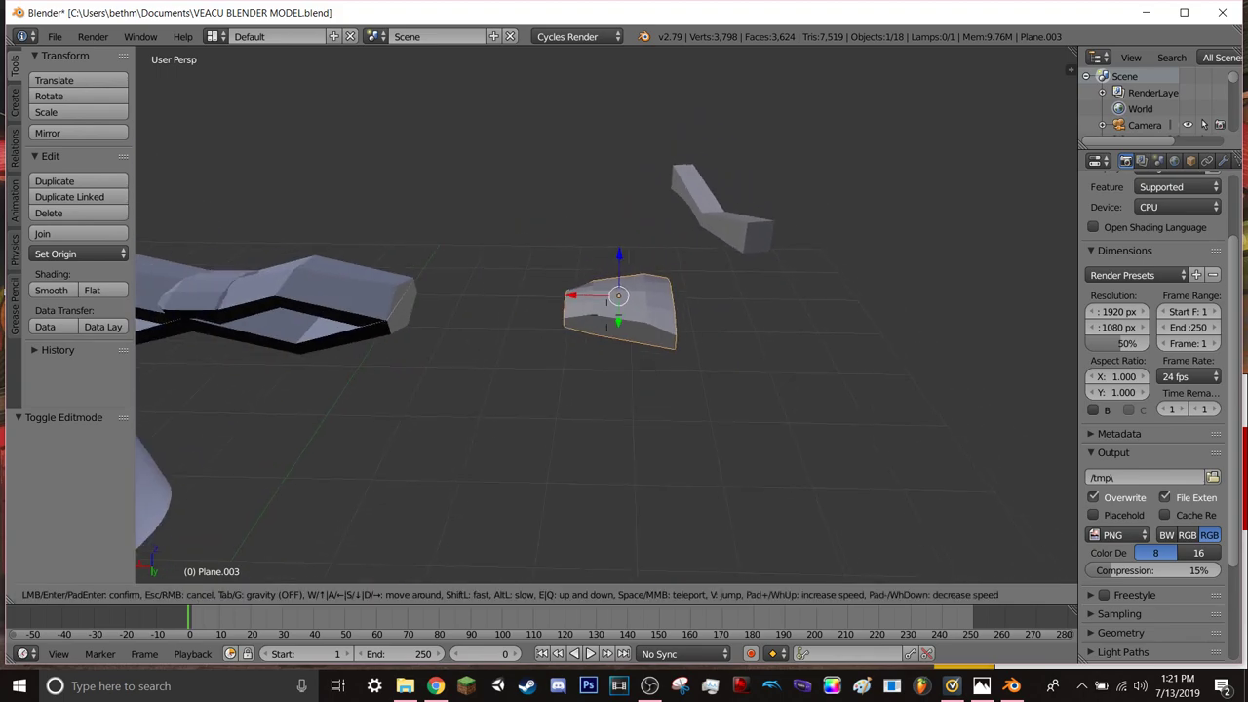
{"action": "key", "text": "s"}
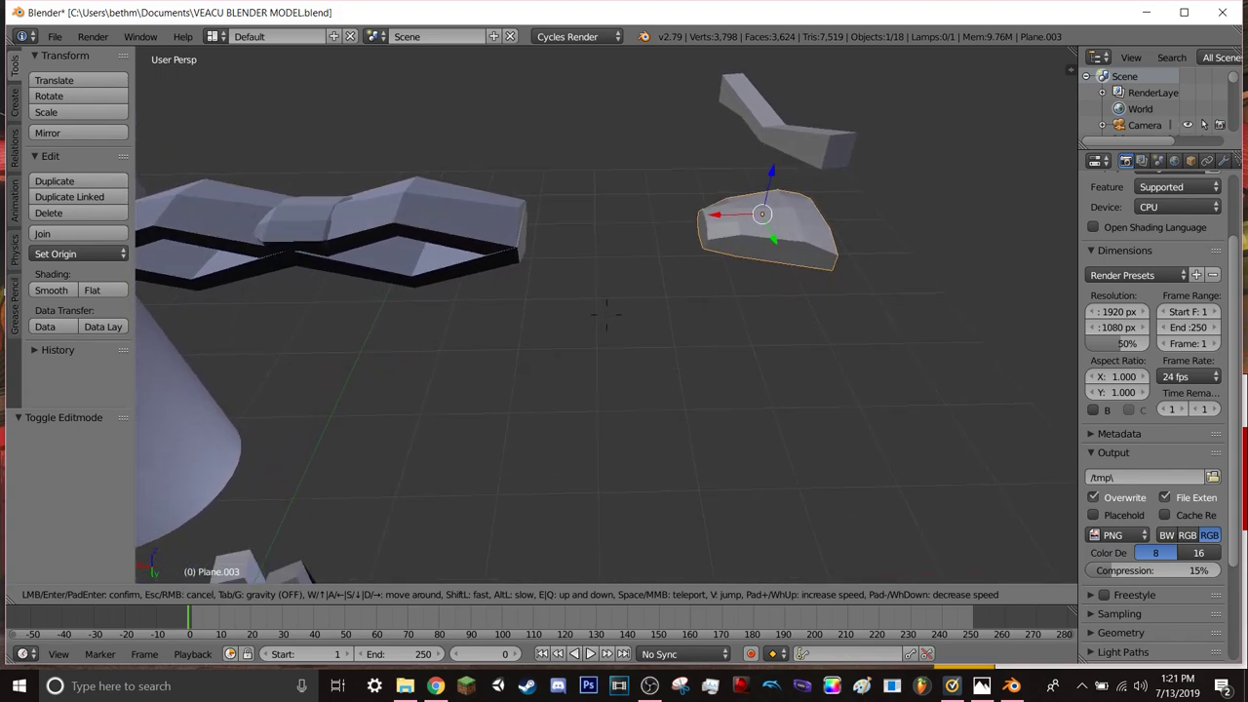
{"action": "key", "text": "w"}
{"action": "left_click", "coordinate": [605, 314]}
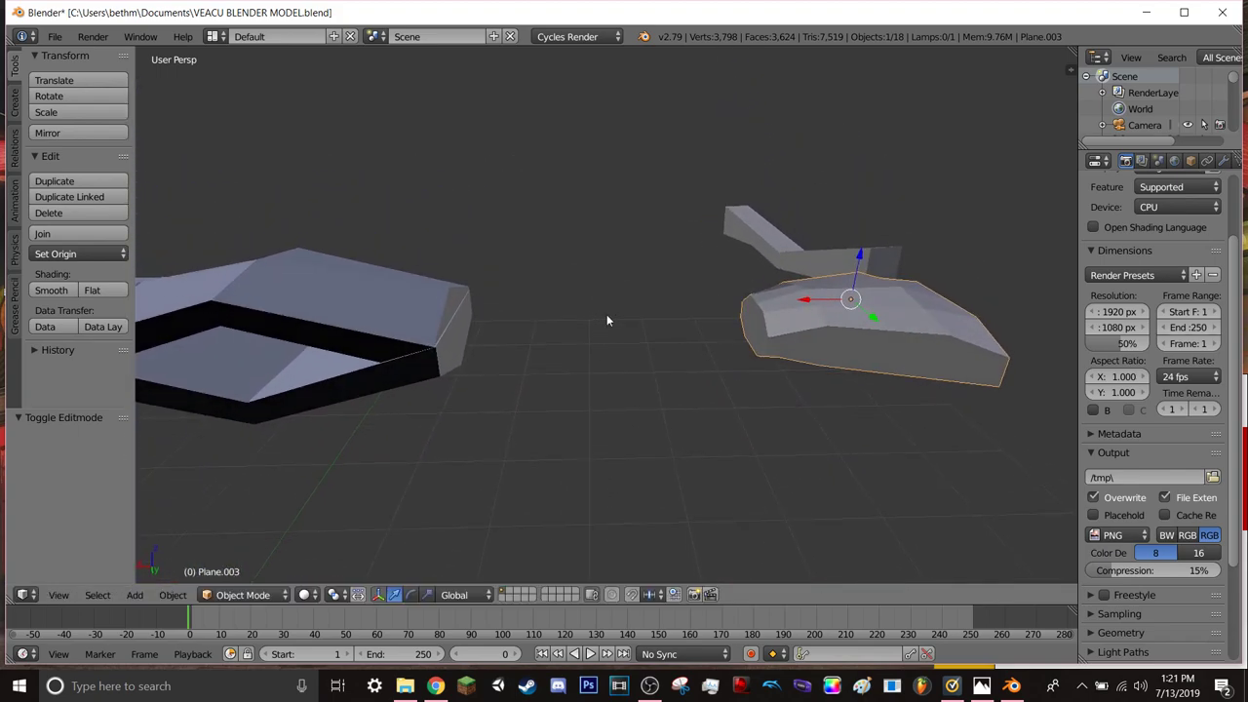
- In Object Mode, slide the hand block 0.276 along the X axis
{"action": "left_click", "coordinate": [243, 595]}
{"action": "left_click", "coordinate": [233, 572]}
{"action": "mouse_move", "coordinate": [805, 301]}
{"action": "left_mouse_down"}
{"action": "mouse_move", "coordinate": [516, 321]}
{"action": "mouse_move", "coordinate": [735, 297]}
{"action": "mouse_move", "coordinate": [708, 312]}
{"action": "left_mouse_up"}
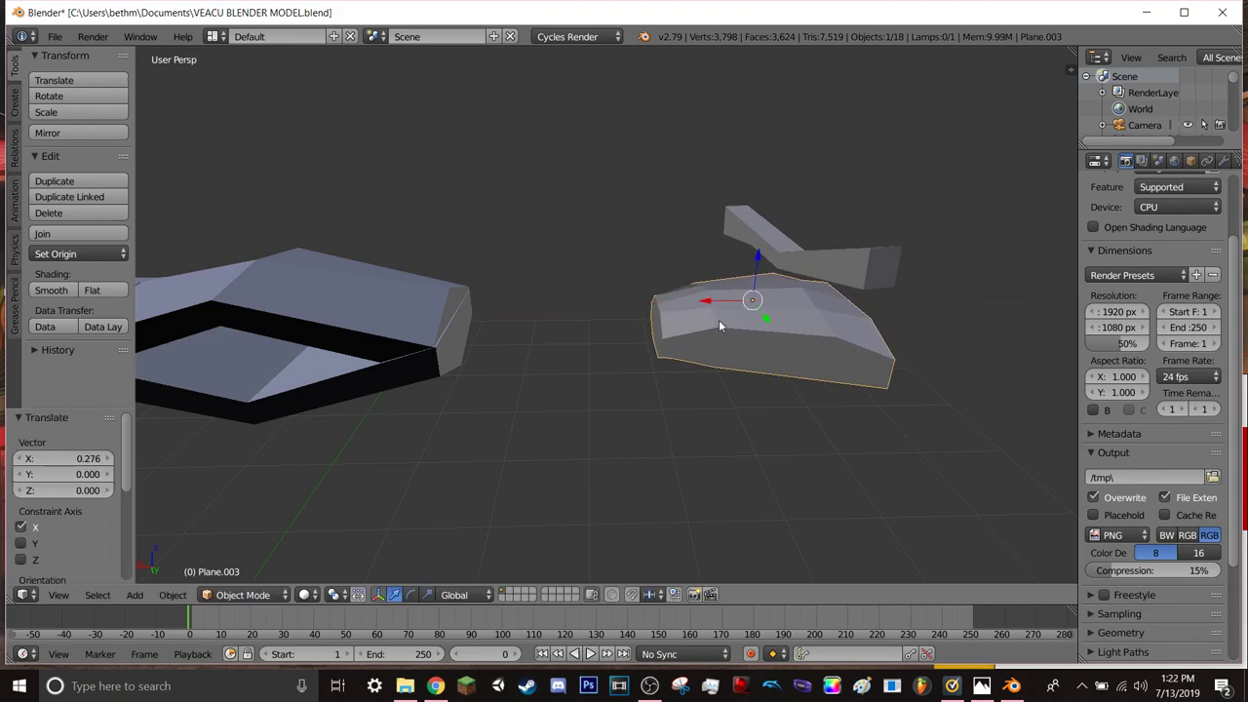
- Fly closer to the hand block and switch it to Edit Mode
{"action": "key", "text": "shift+f"}
{"action": "key", "text": "w"}
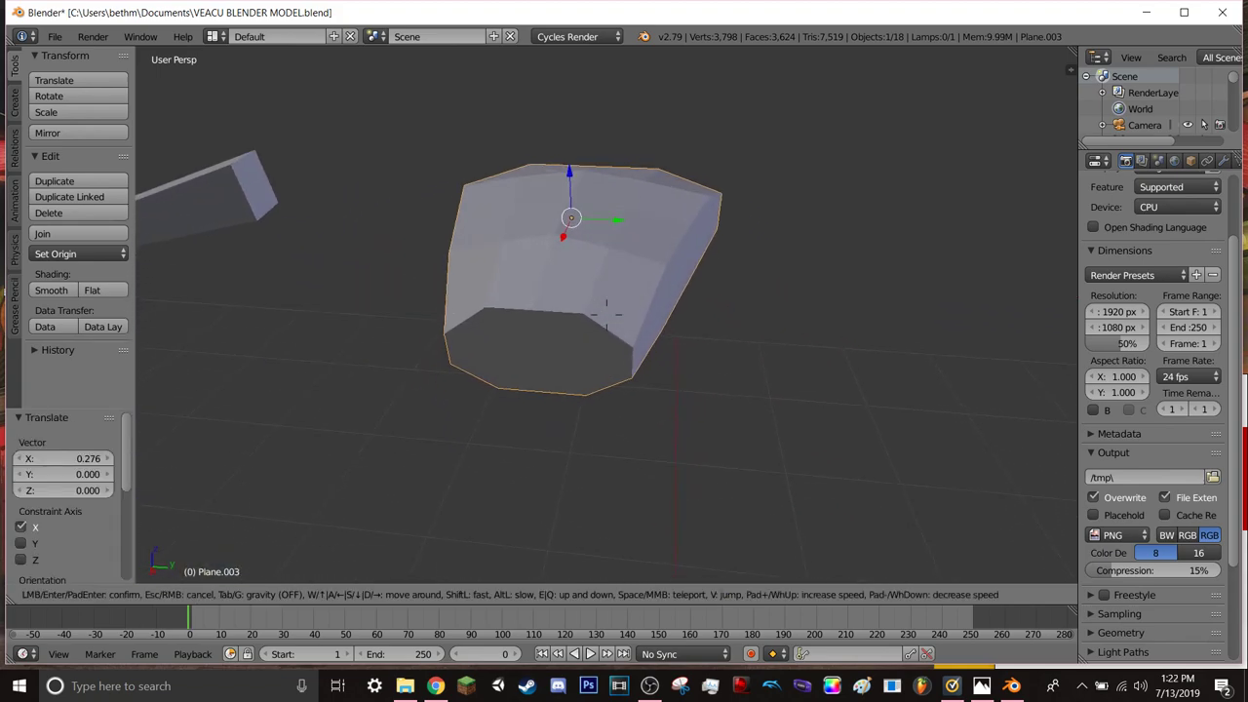
{"action": "left_click", "coordinate": [606, 312]}
{"action": "left_click", "coordinate": [259, 594]}
{"action": "left_click", "coordinate": [239, 558]}
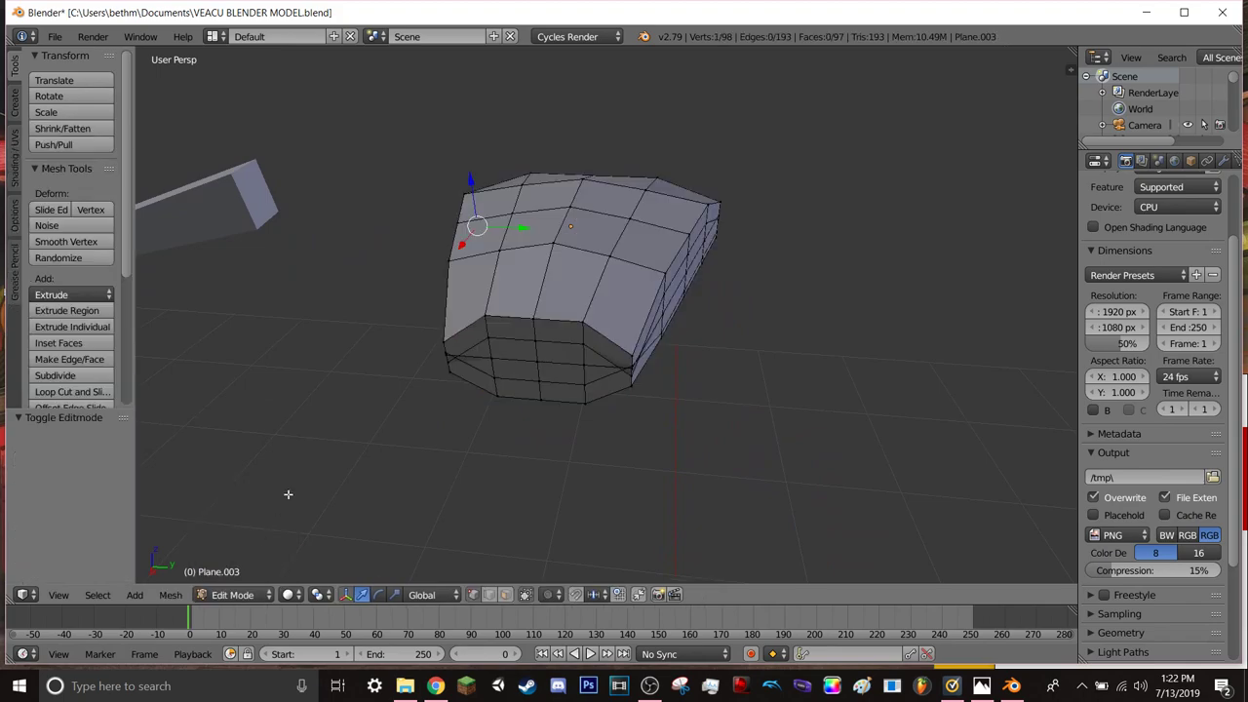
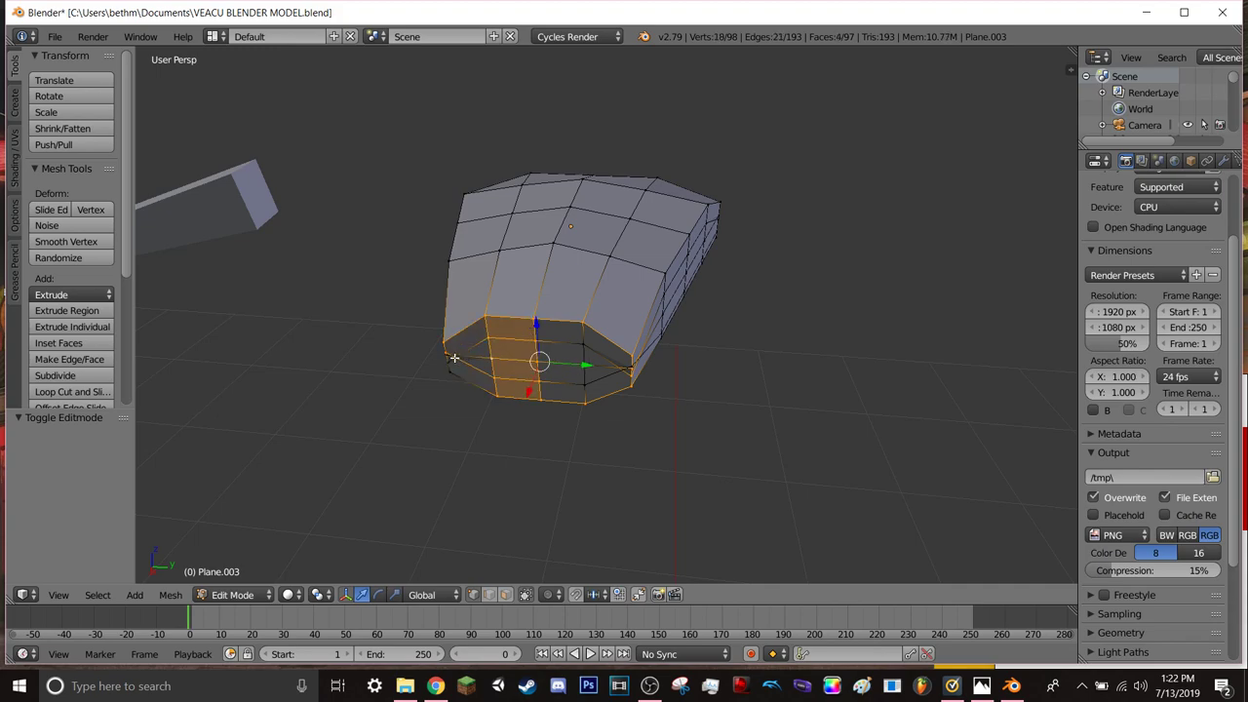
- Extrude the hand's bottom band of faces in place and move it 0.135 along X
{"action": "middle_click_drag", "start_coordinate": [483, 358], "coordinate": [489, 391]}
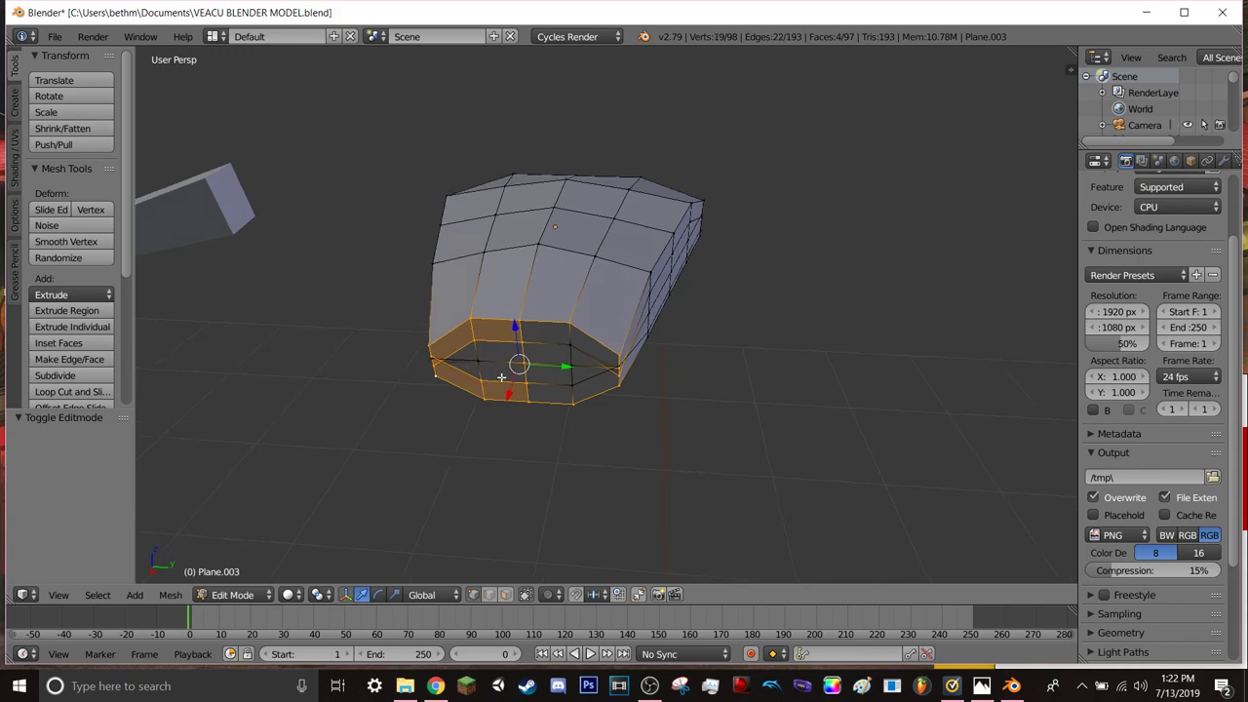
{"action": "key", "text": "b"}
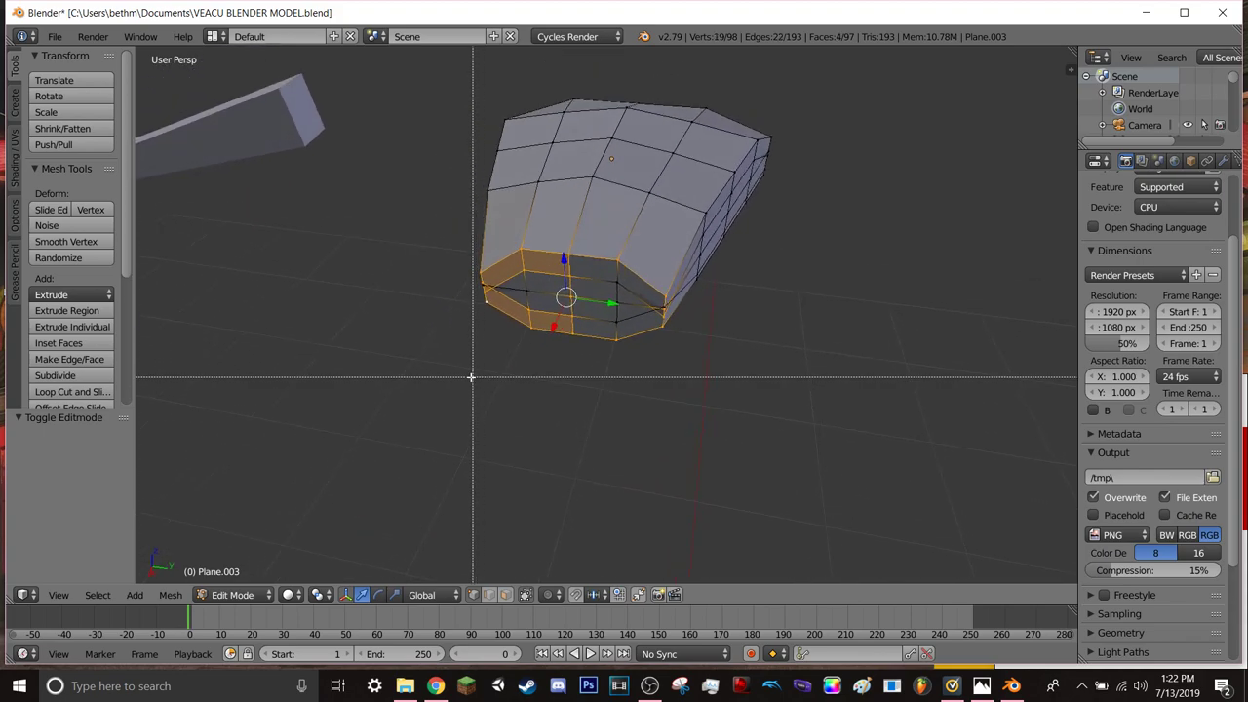
{"action": "left_click_drag", "start_coordinate": [452, 362], "coordinate": [692, 255]}
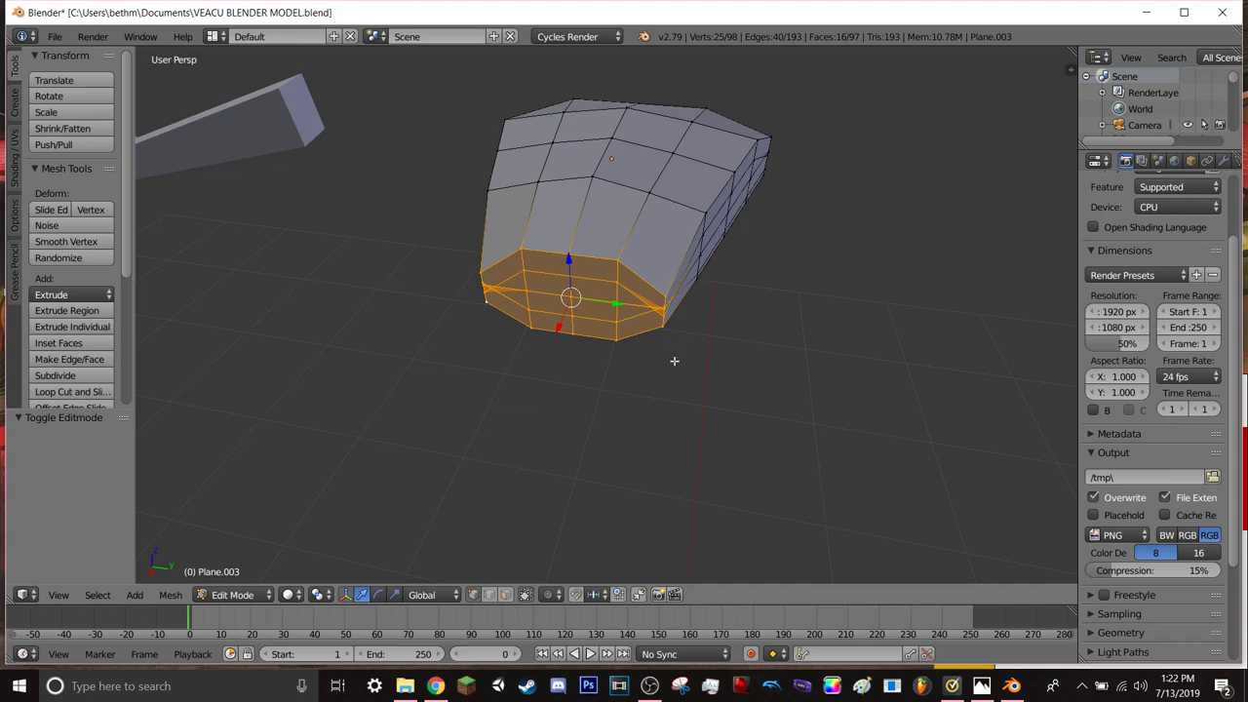
{"action": "key", "text": "e"}
{"action": "right_click", "coordinate": [645, 419]}
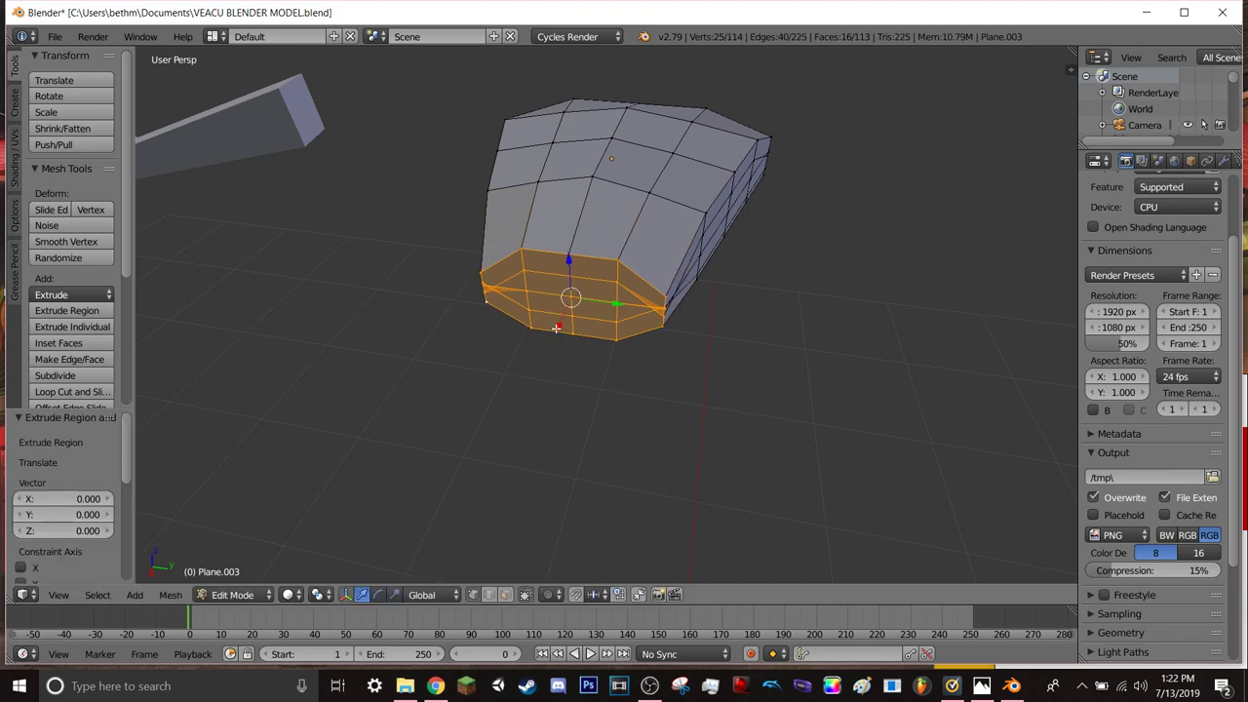
{"action": "left_click_drag", "start_coordinate": [559, 325], "coordinate": [601, 388]}
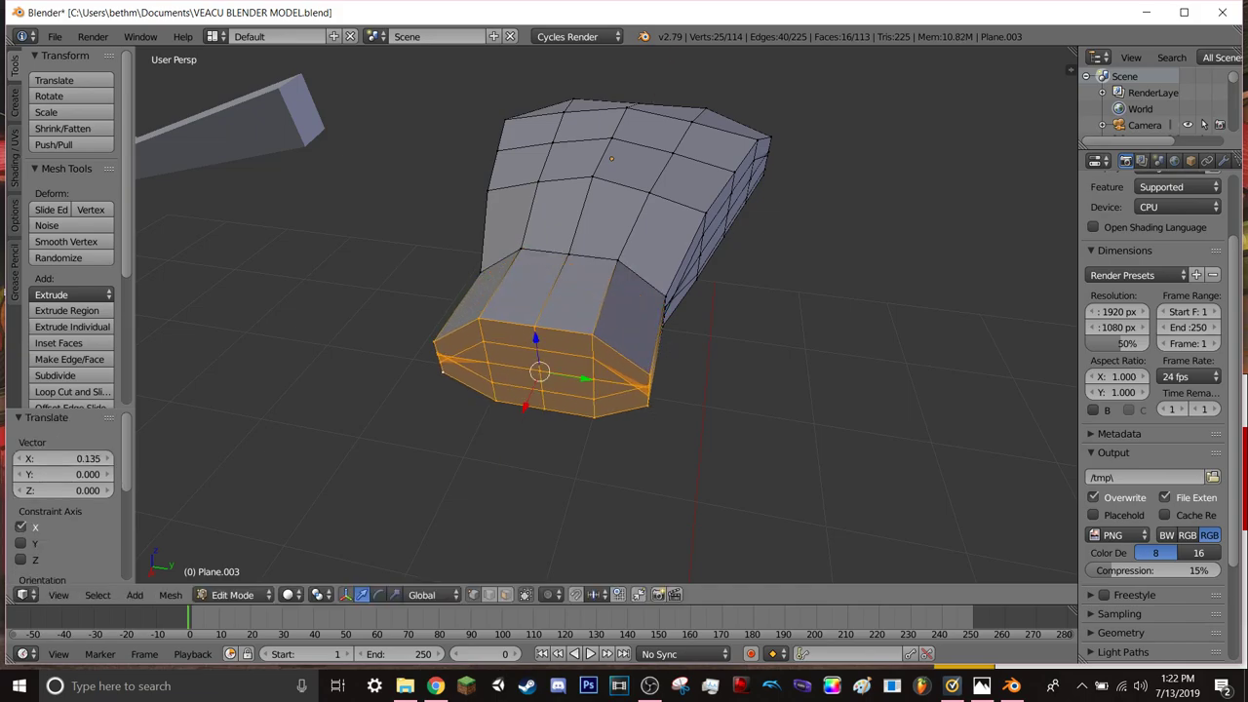
{"action": "key", "text": "shift+f"}
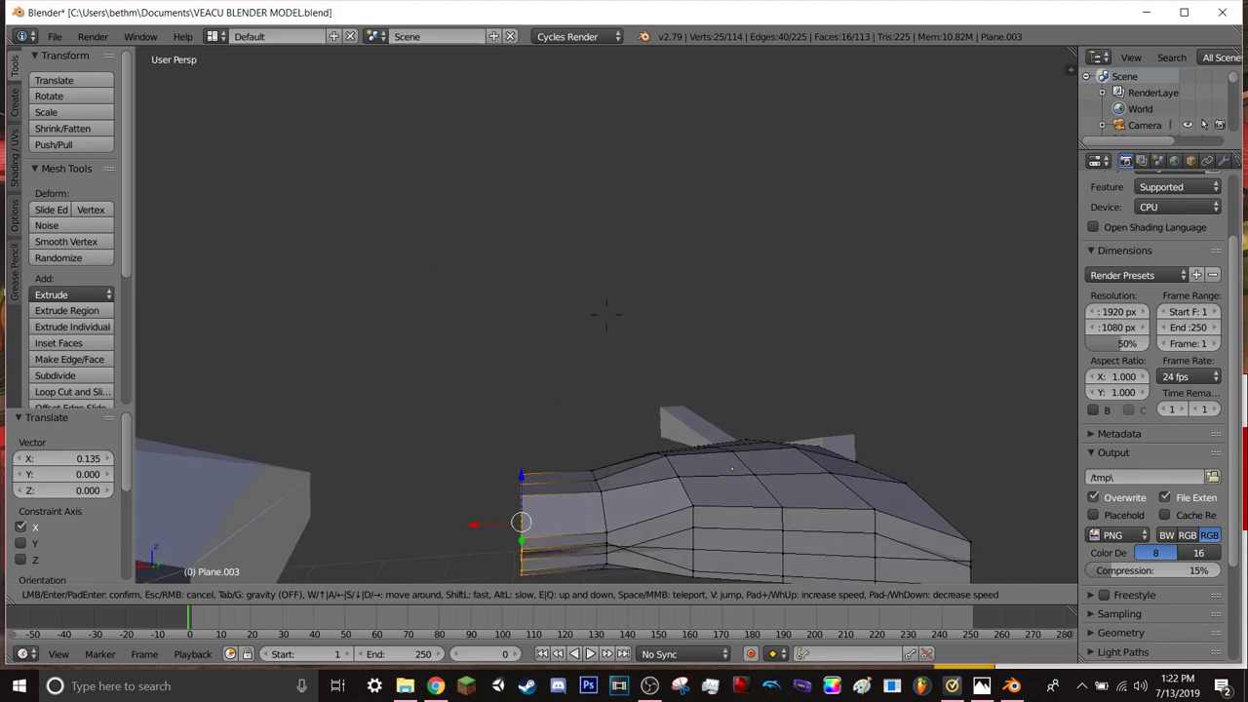
- Push the hand's end loop out along X and shrink it to about 0.81
{"action": "key", "text": "s"}
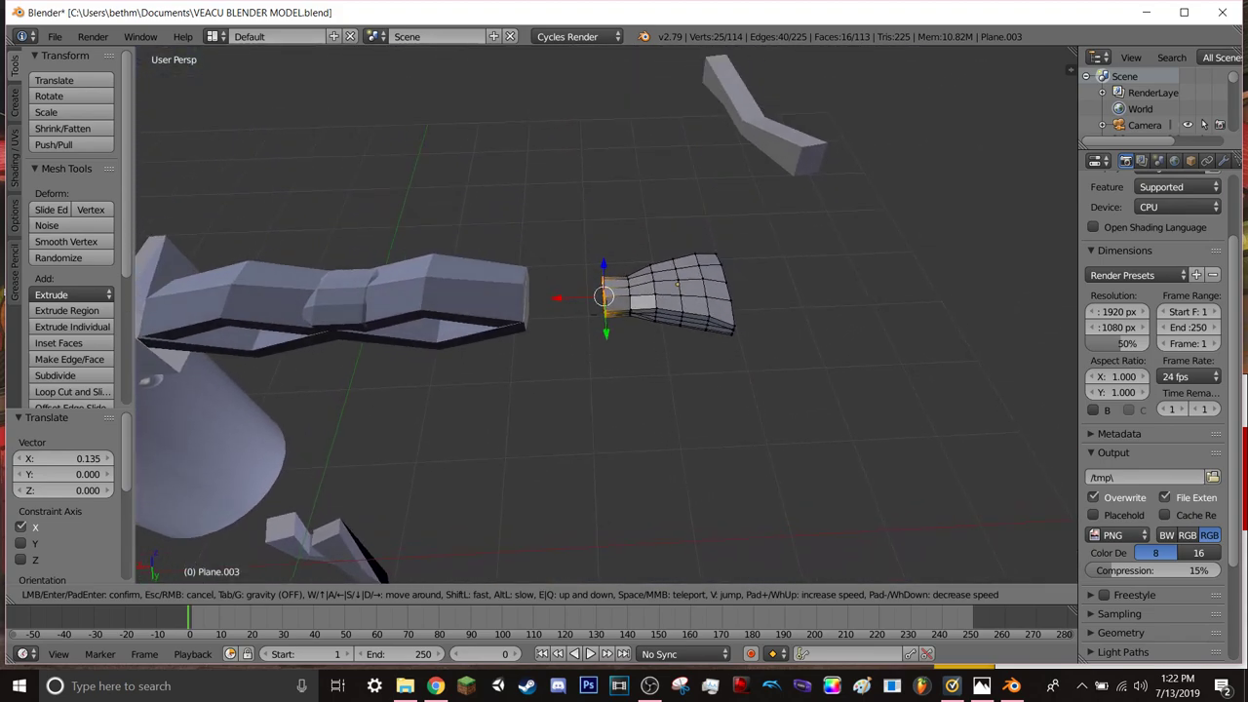
{"action": "key", "text": "w"}
{"action": "left_click", "coordinate": [593, 318]}
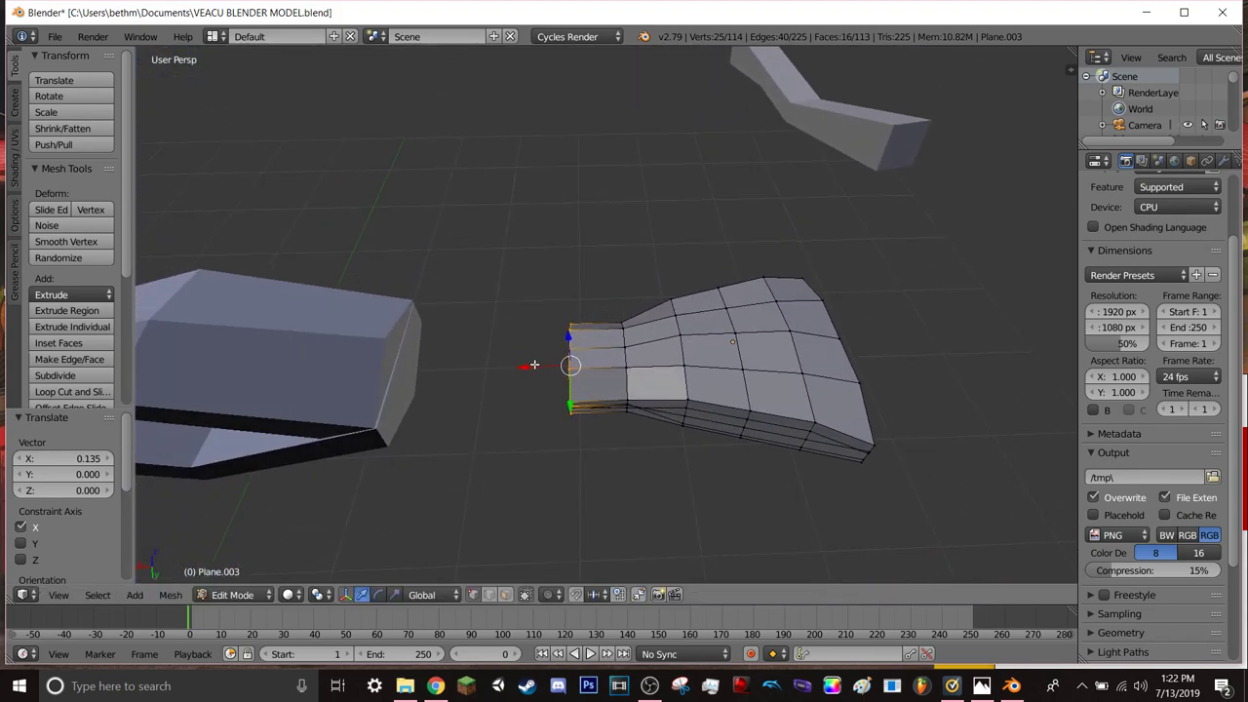
{"action": "left_click_drag", "start_coordinate": [520, 369], "coordinate": [529, 365]}
{"action": "key", "text": "s"}
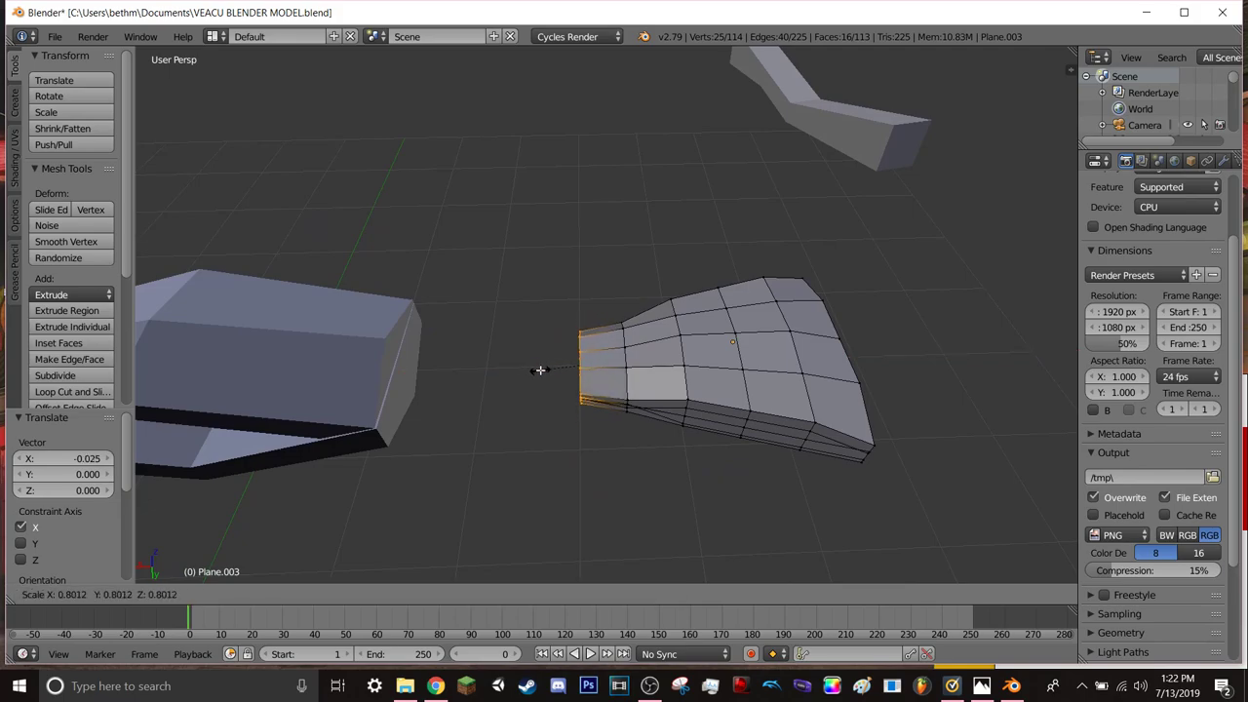
{"action": "left_click", "coordinate": [540, 369]}
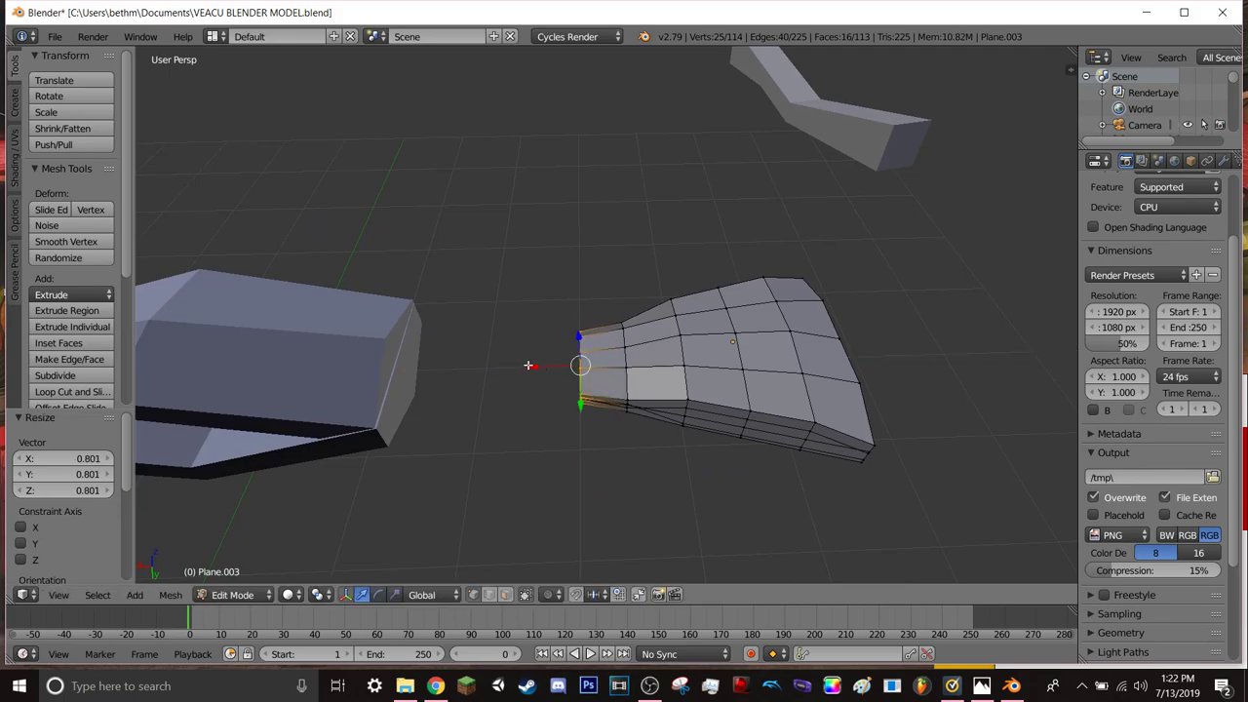
{"action": "left_click_drag", "start_coordinate": [528, 365], "coordinate": [502, 378]}
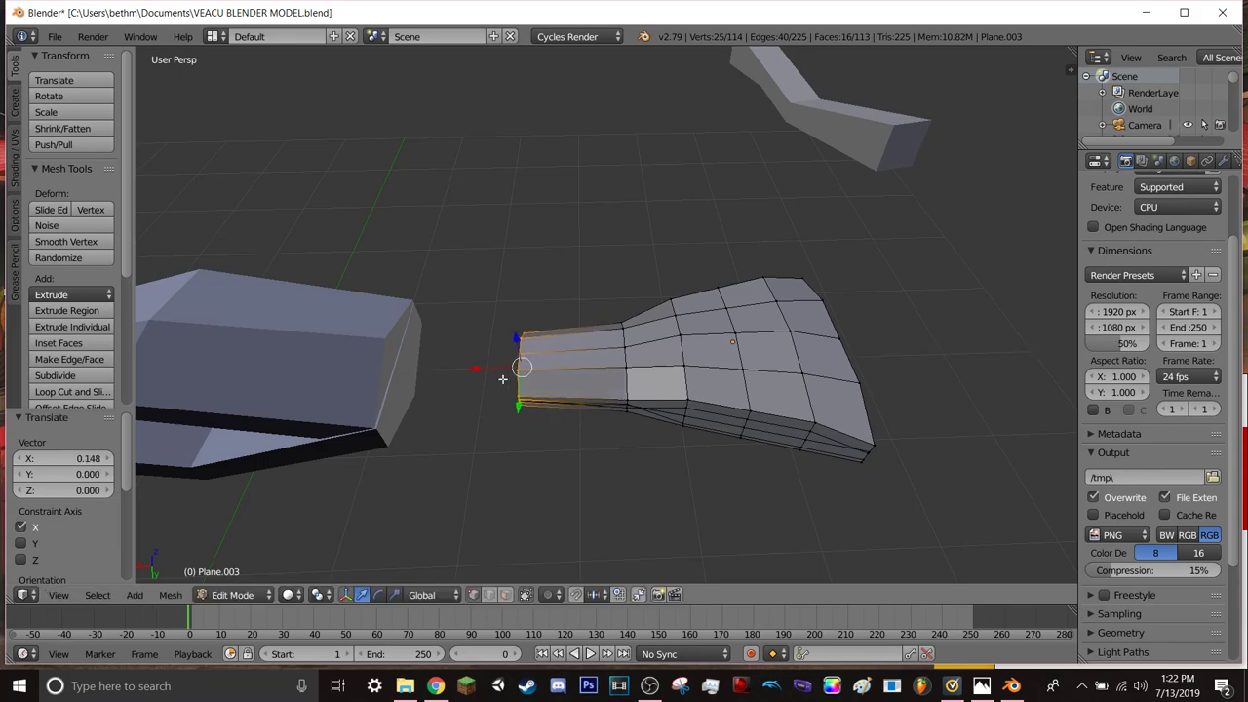
{"action": "left_click_drag", "start_coordinate": [477, 367], "coordinate": [528, 362]}
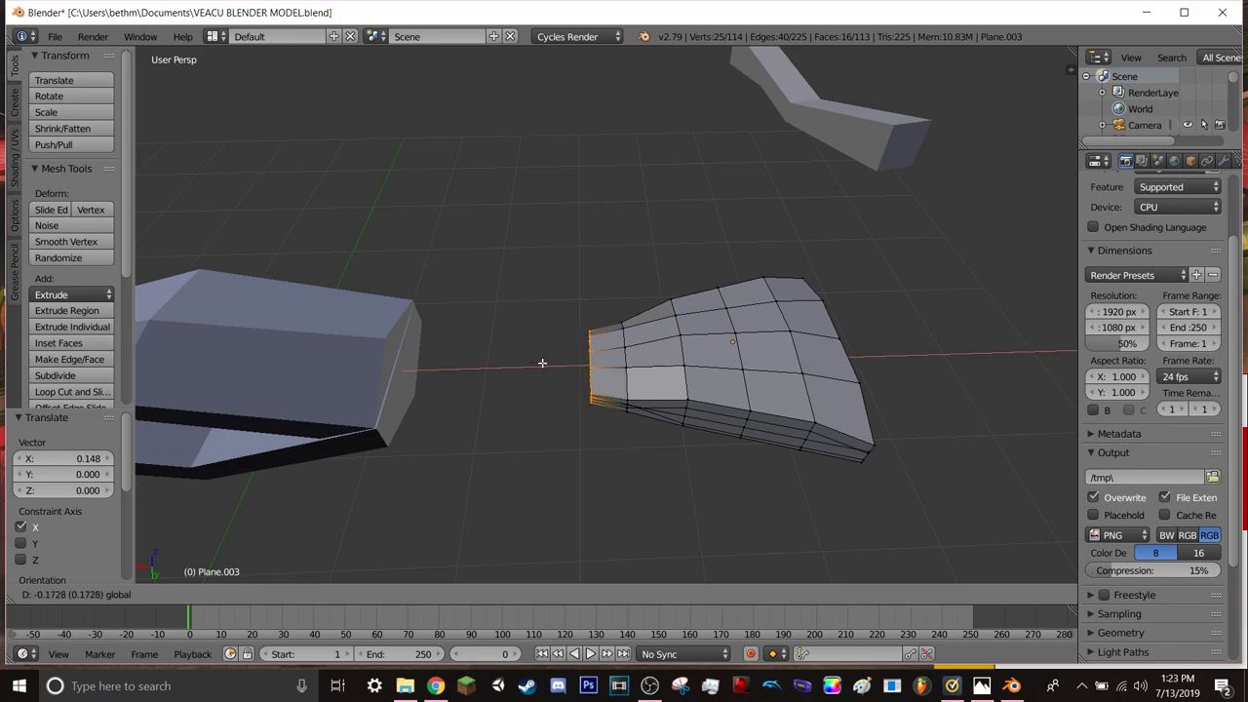
{"action": "left_click", "coordinate": [544, 361]}
{"action": "key", "text": "s"}
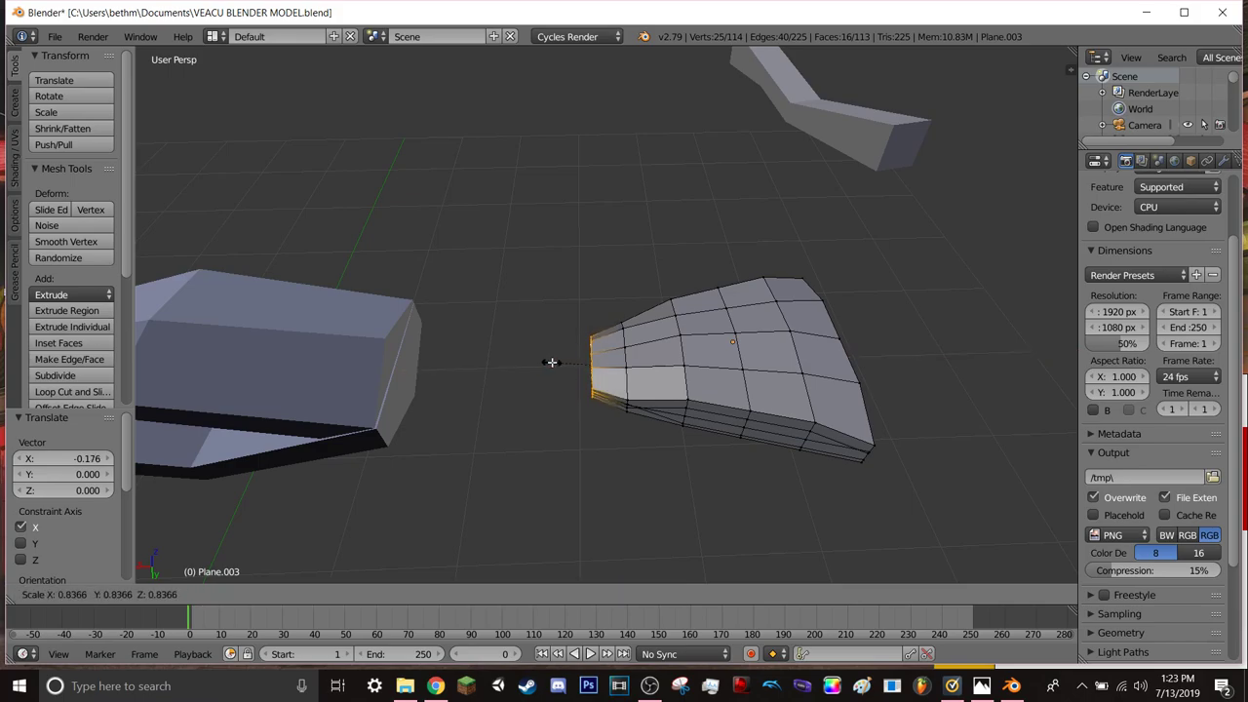
{"action": "left_click", "coordinate": [552, 362]}
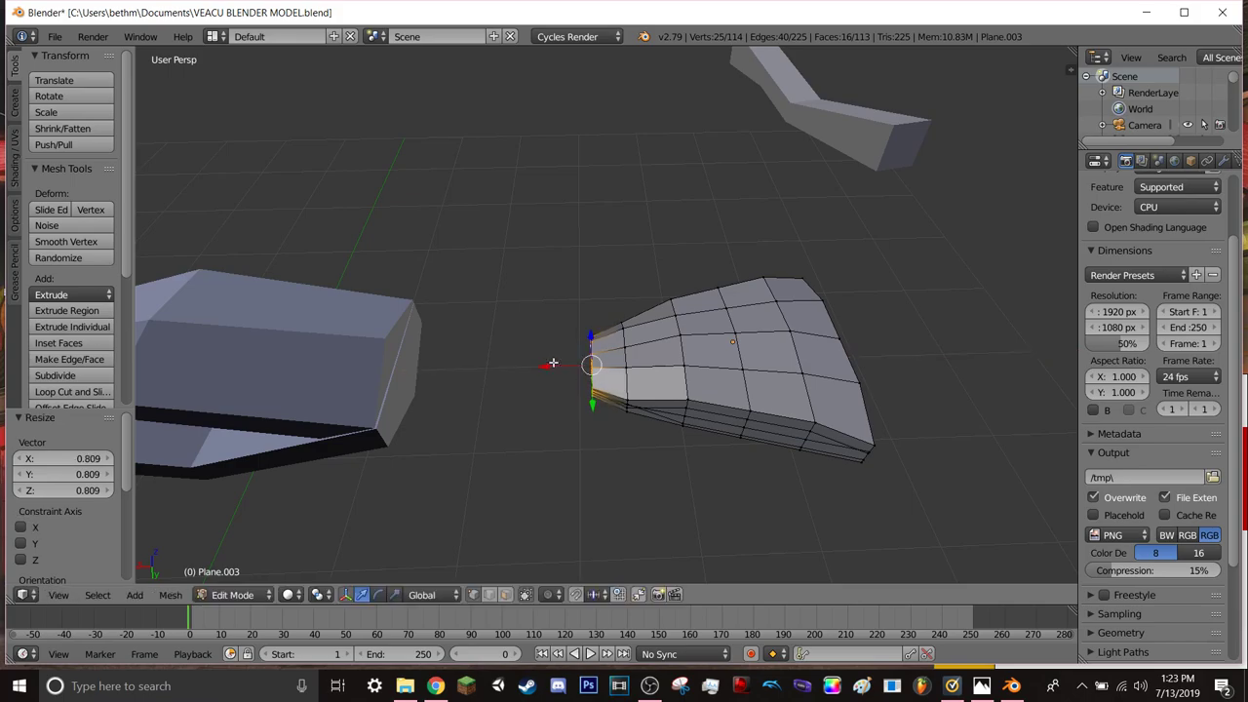
- Extrude the tip twice, scaling it to 0.382 and then 0.555
{"action": "key", "text": "e"}
{"action": "left_click", "coordinate": [542, 363]}
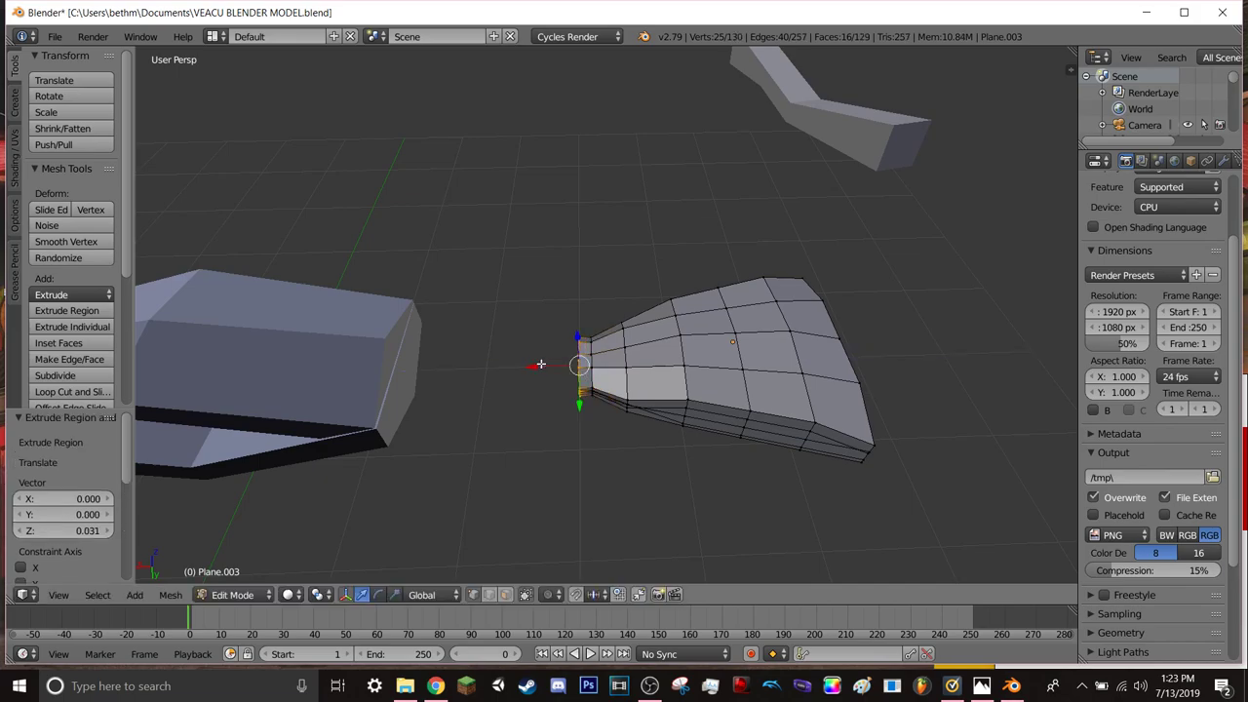
{"action": "key", "text": "s"}
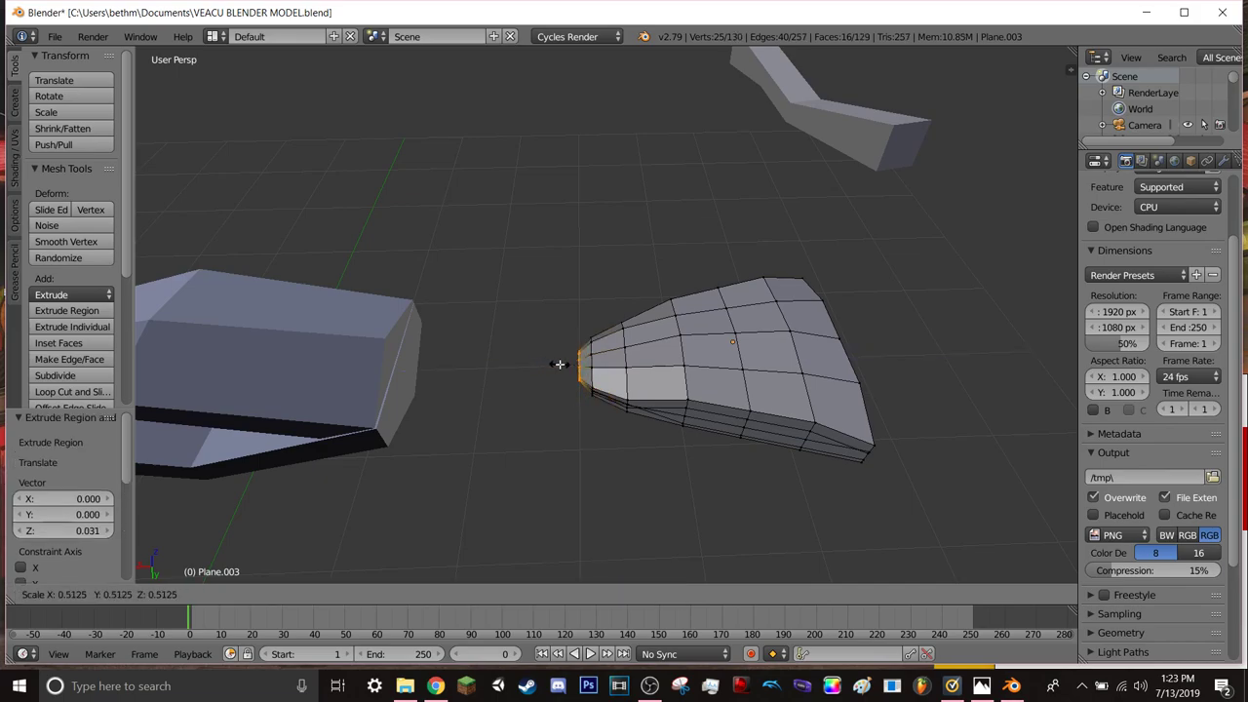
{"action": "left_click", "coordinate": [564, 368]}
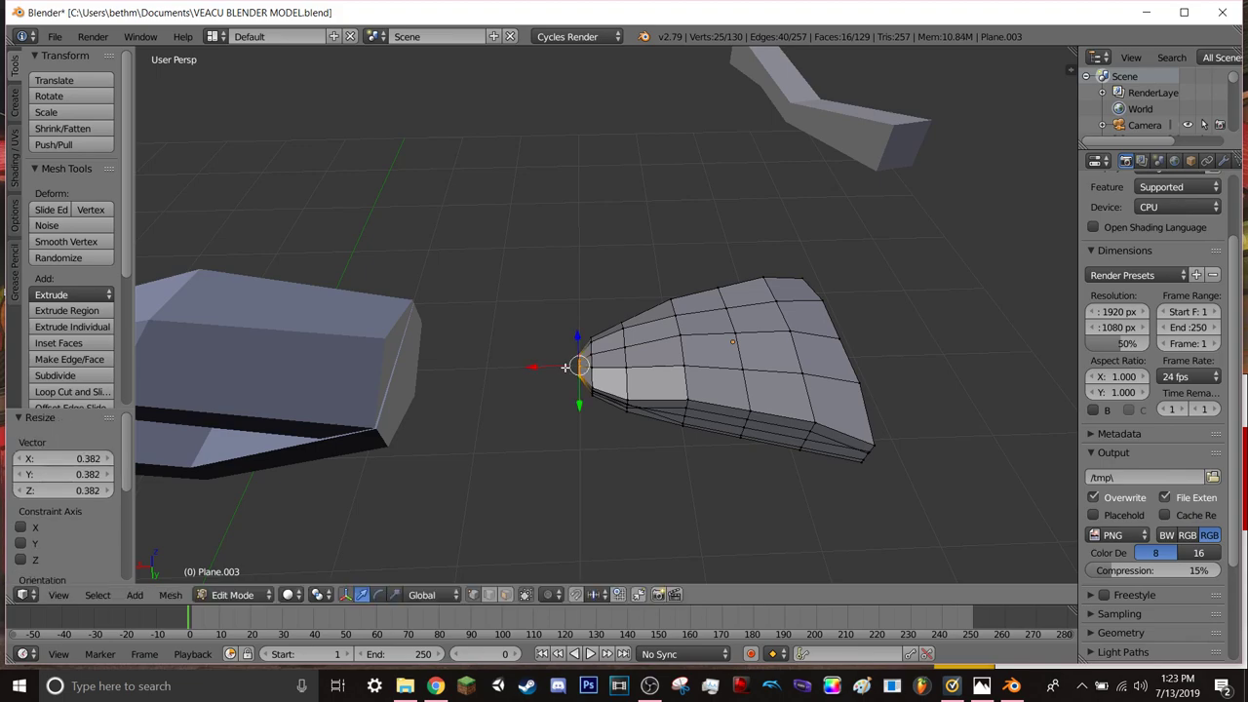
{"action": "key", "text": "s"}
{"action": "right_click", "coordinate": [556, 368]}
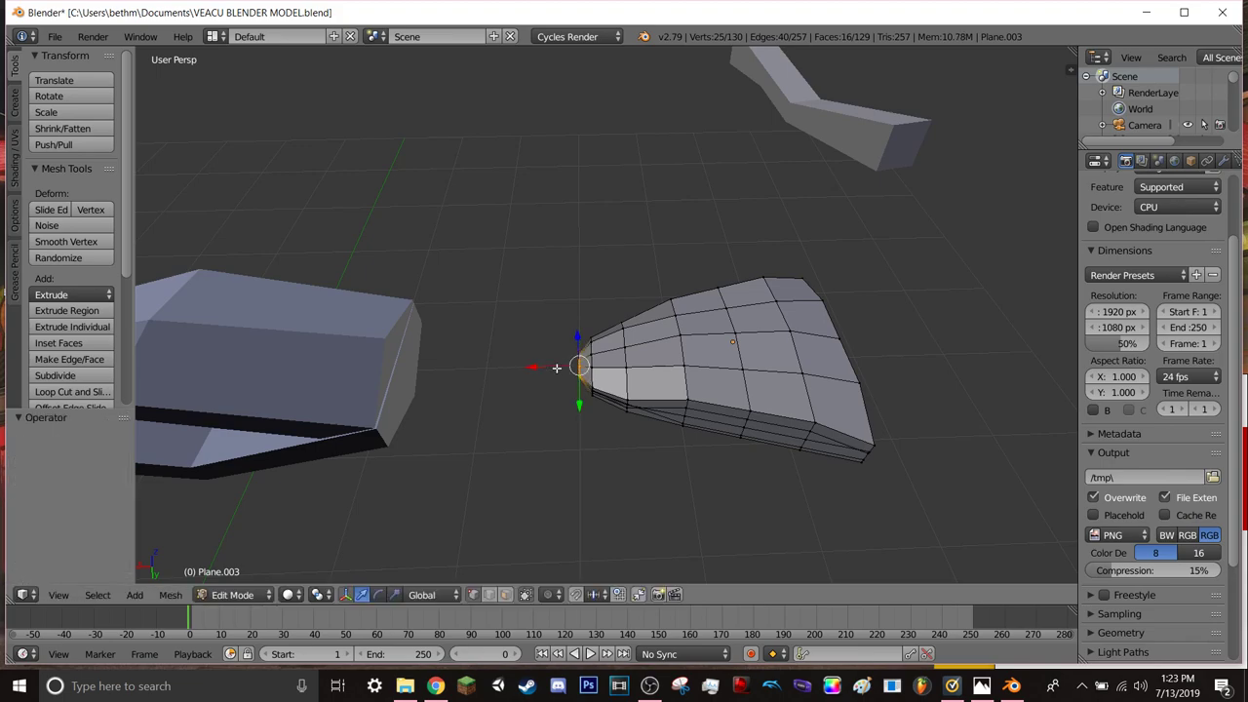
{"action": "key", "text": "e"}
{"action": "left_click", "coordinate": [549, 368]}
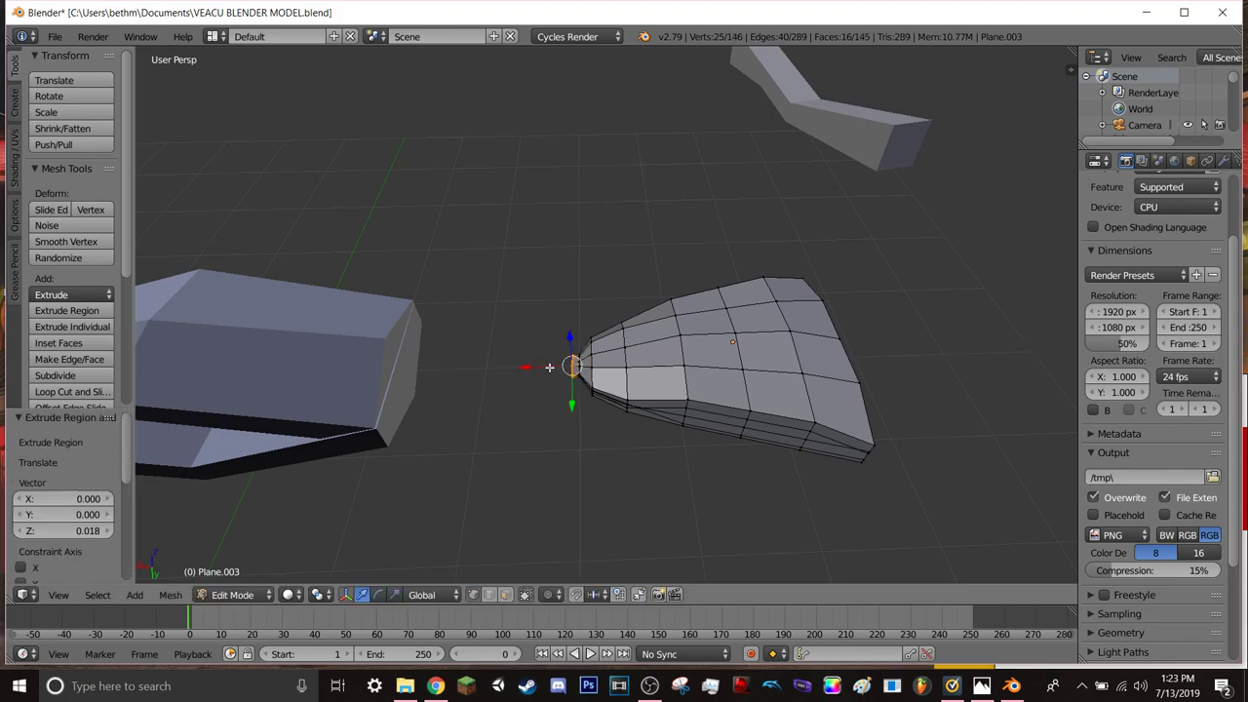
{"action": "key", "text": "s"}
{"action": "left_click", "coordinate": [560, 367]}
- Scale the selected tip faces down to 0.944, inspecting the tip up close
{"action": "key", "text": "shift+f"}
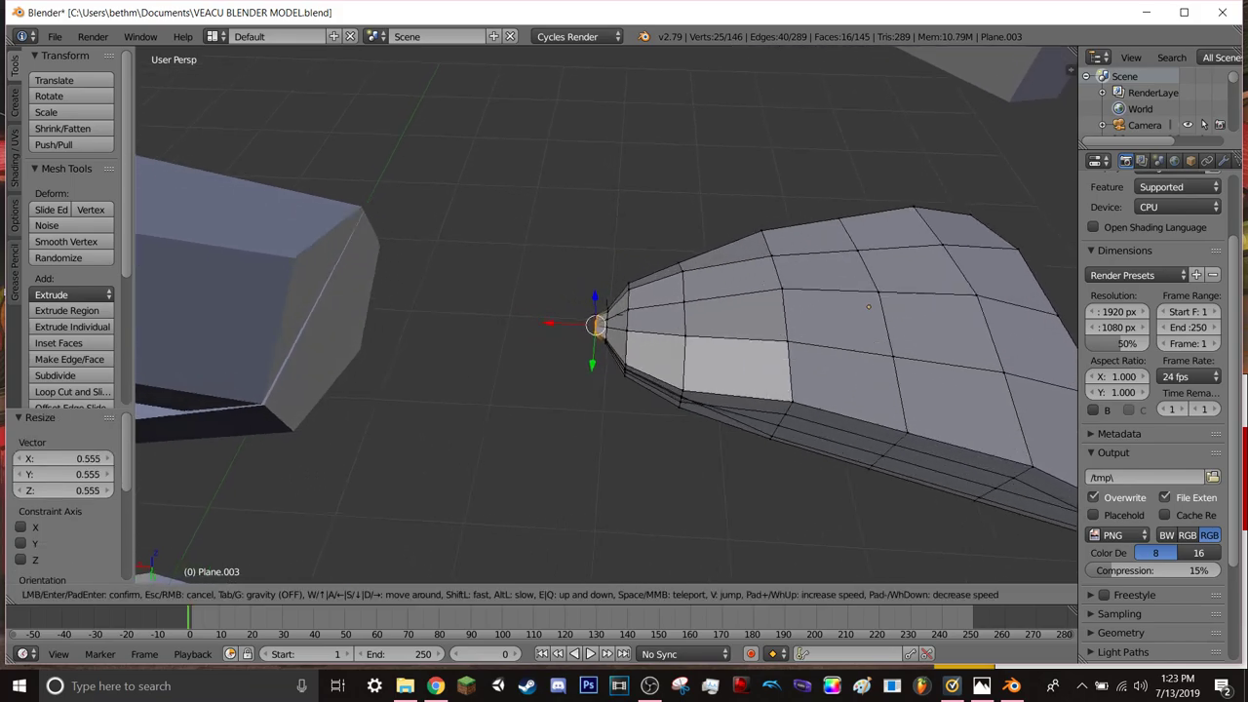
{"action": "key", "text": "w"}
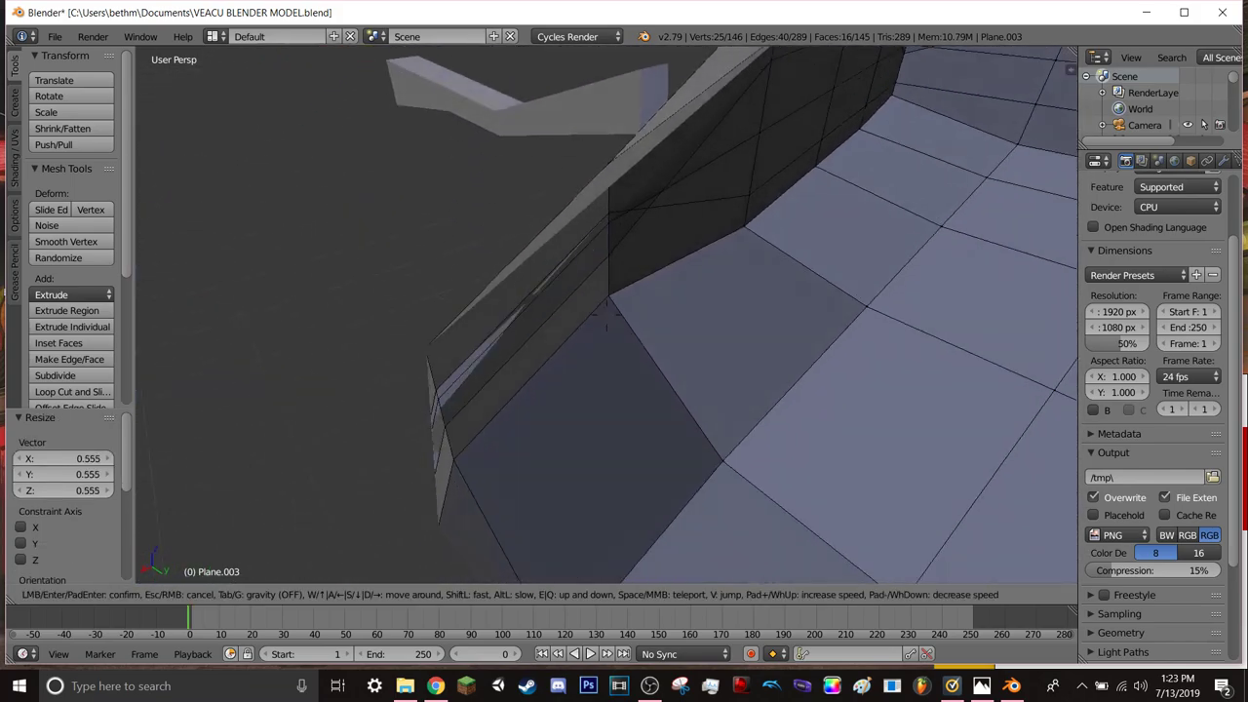
{"action": "key", "text": "s"}
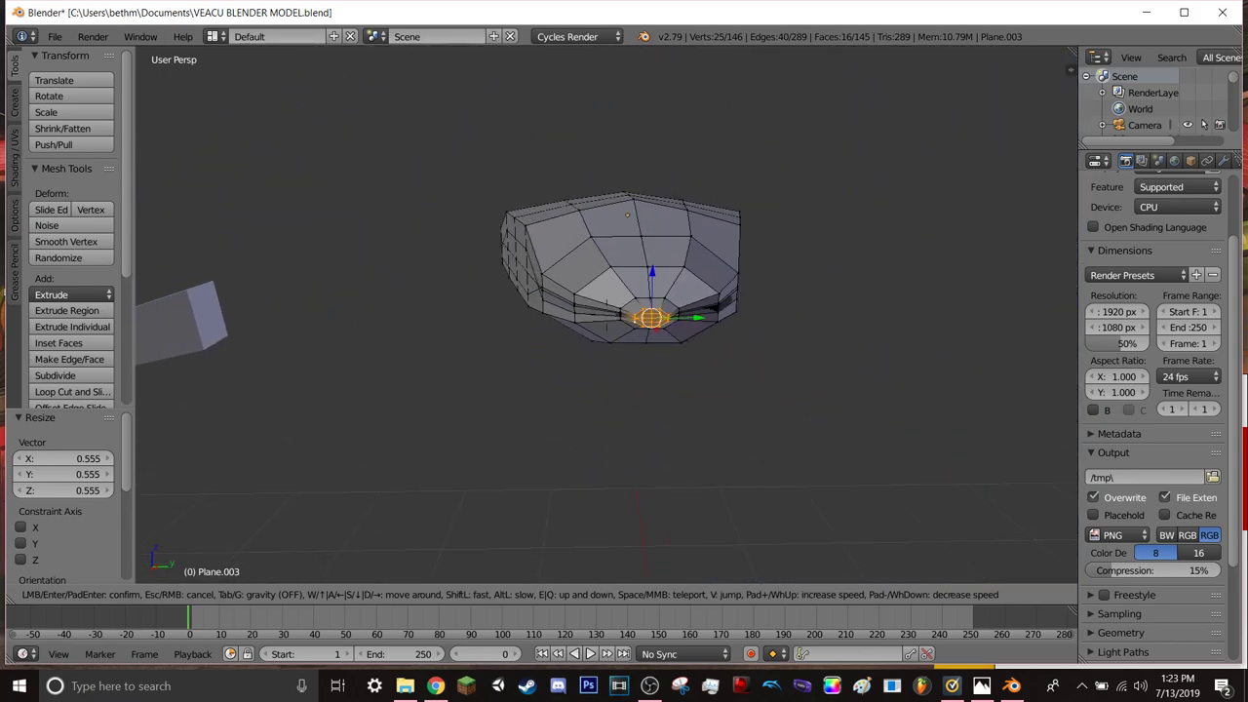
{"action": "left_click", "coordinate": [607, 315]}
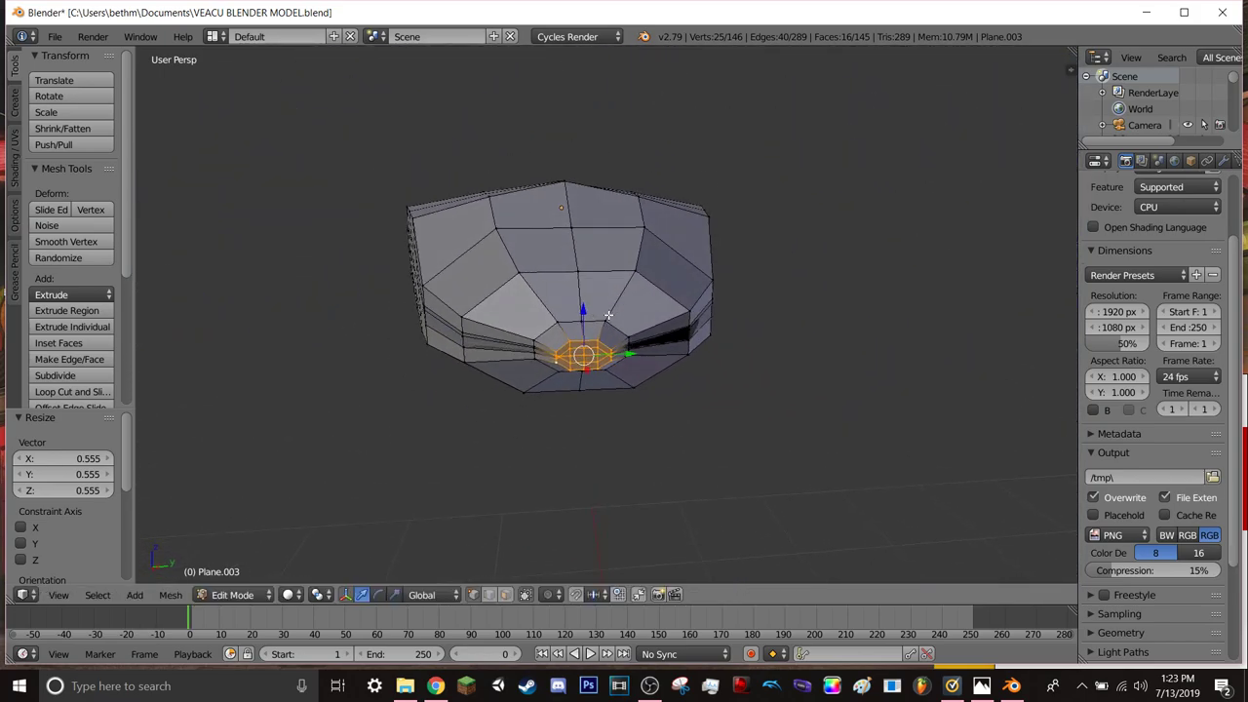
{"action": "key", "text": "s"}
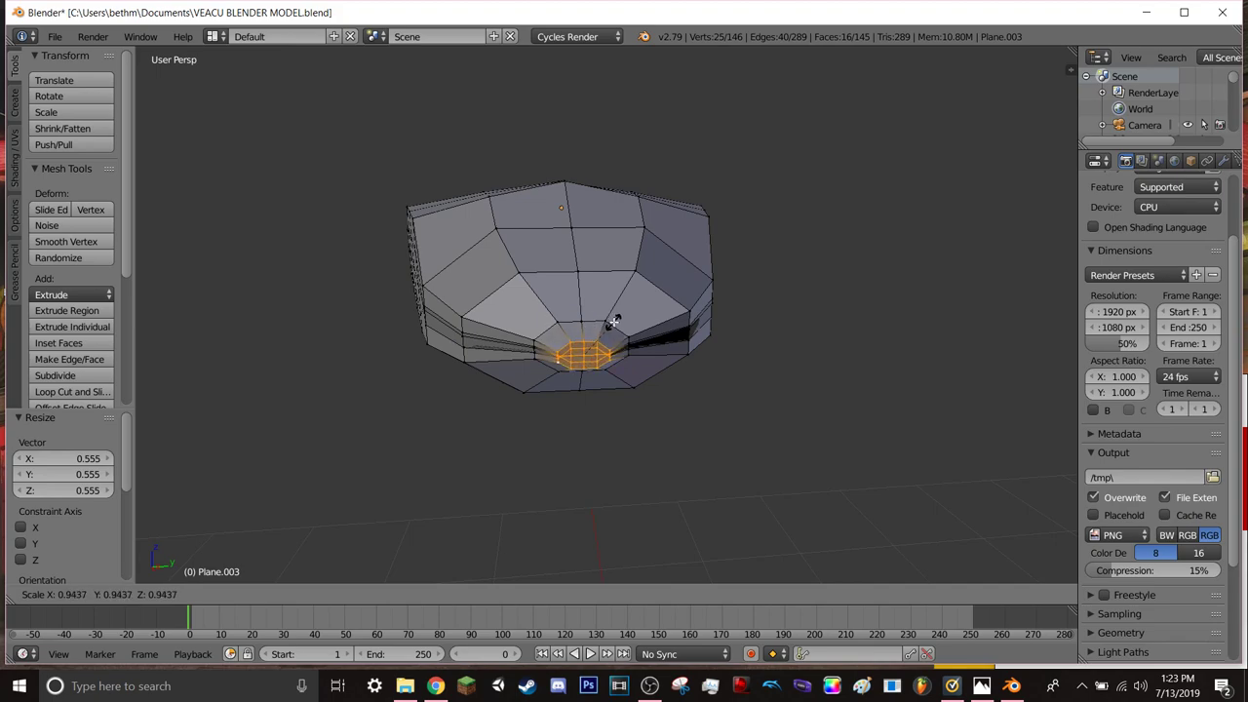
{"action": "left_click", "coordinate": [614, 322]}
{"action": "key", "text": "shift+f"}
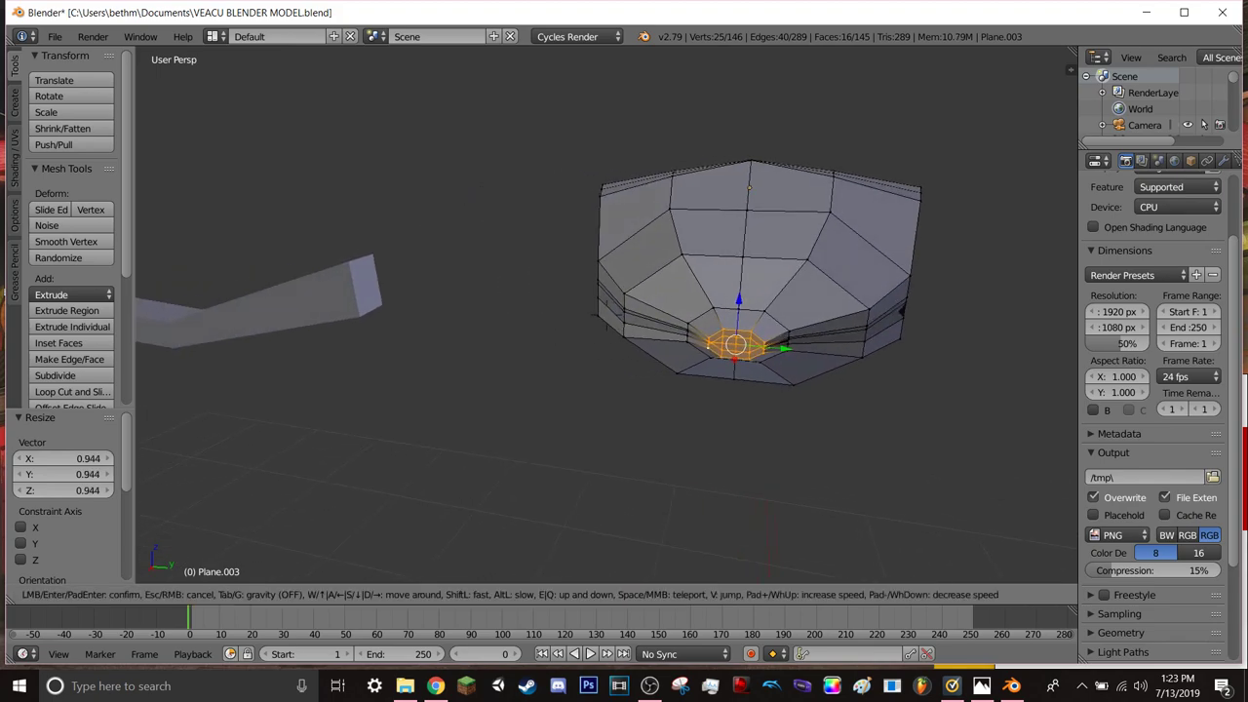
{"action": "key", "text": "w"}
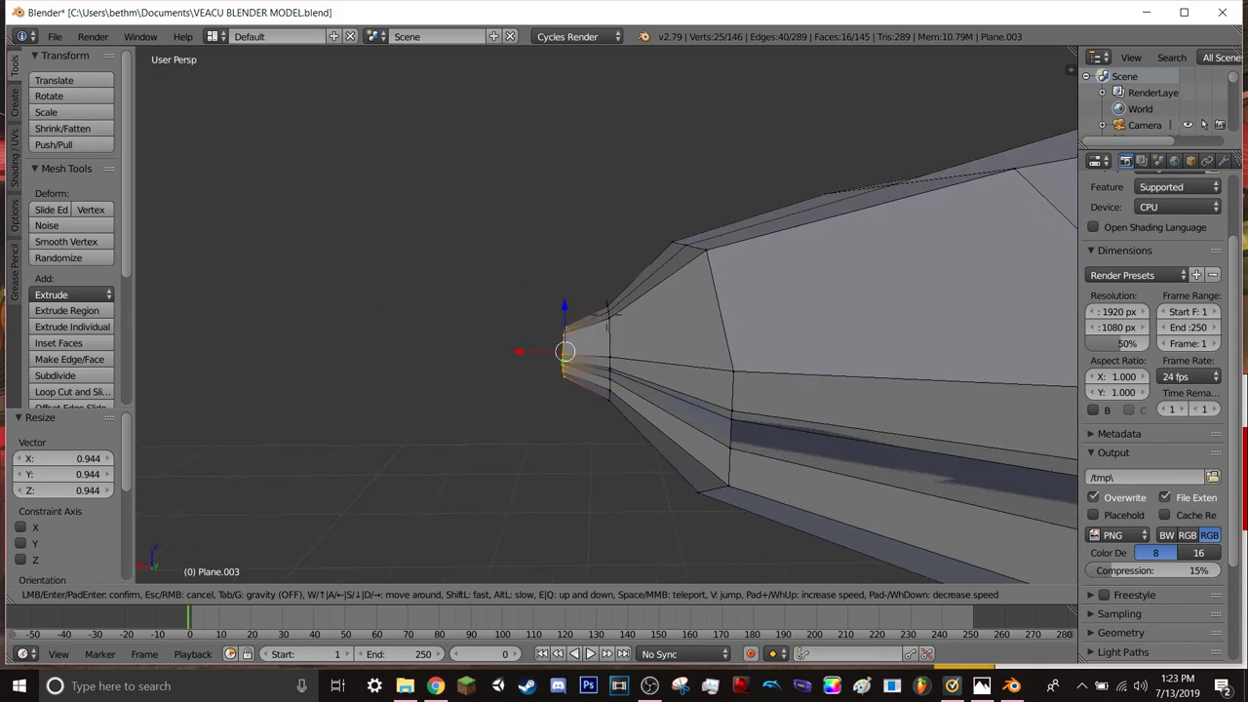
- Undo the last two tip edits and enlarge the tip faces to about 1.57
{"action": "left_click", "coordinate": [620, 315]}
{"action": "key", "text": "ctrl+z"}
{"action": "key", "text": "ctrl+z"}
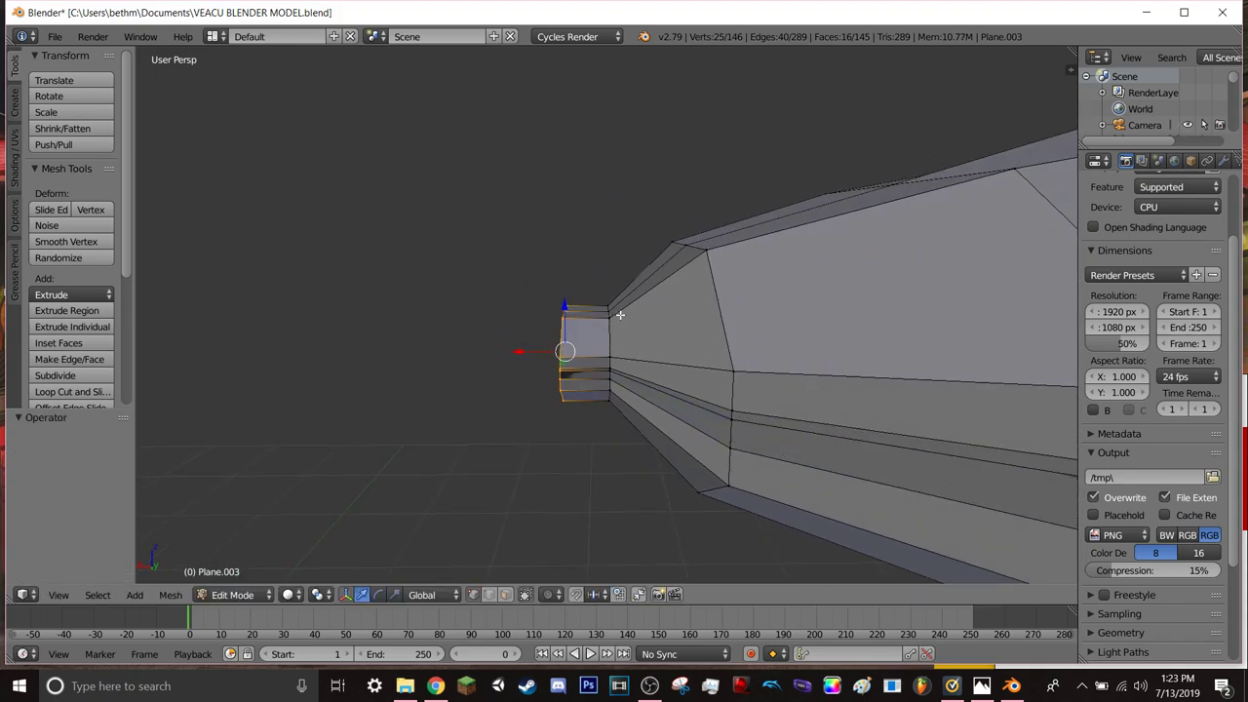
{"action": "key", "text": "ctrl+z"}
{"action": "key", "text": "s"}
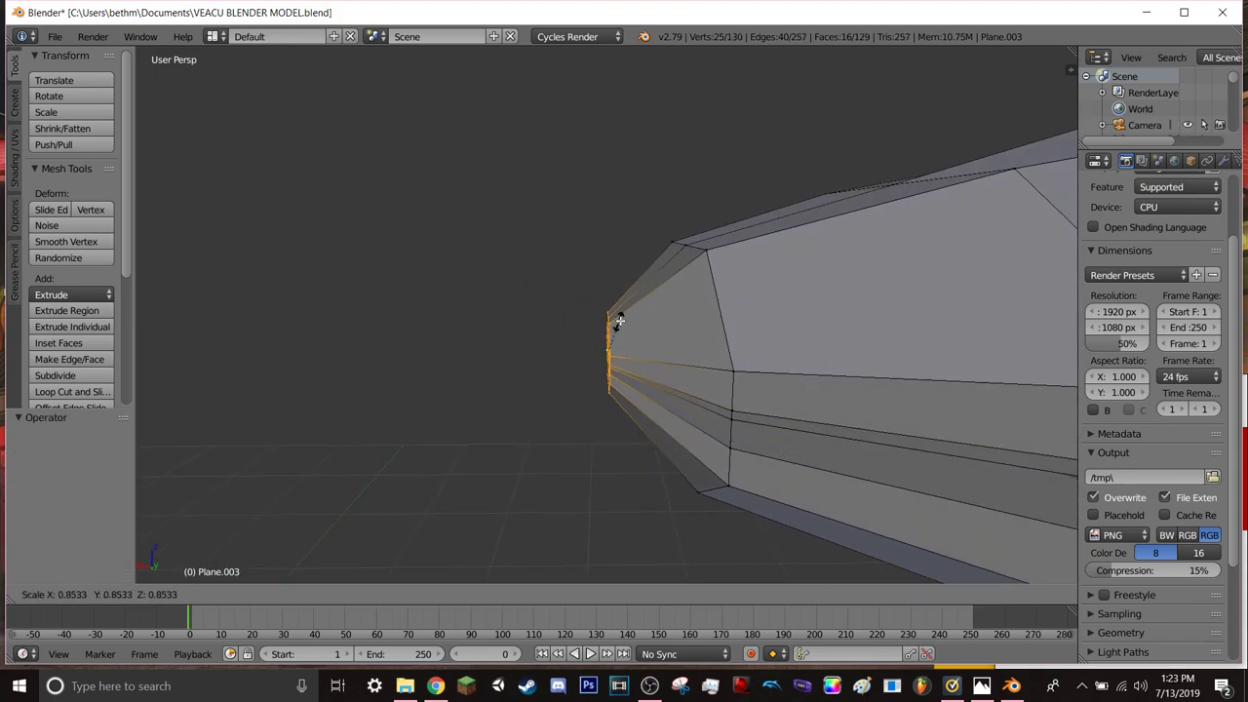
{"action": "left_click", "coordinate": [628, 319]}
{"action": "key", "text": "s"}
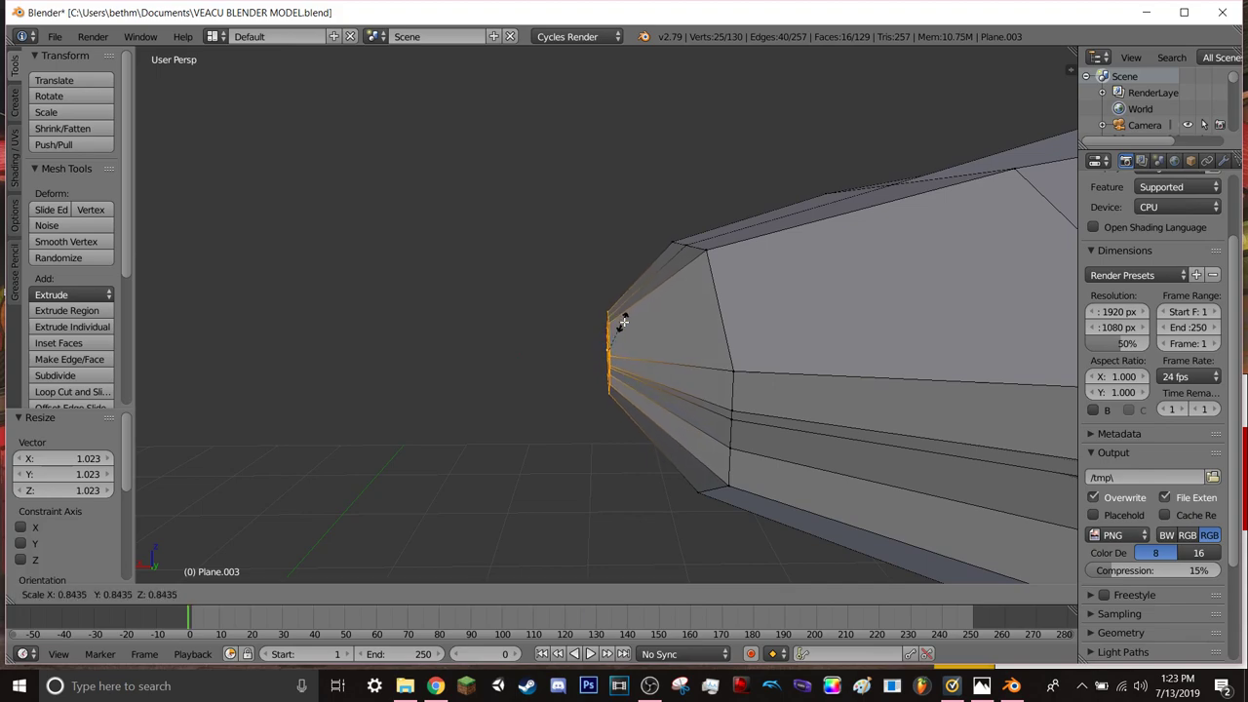
{"action": "left_click", "coordinate": [648, 309]}
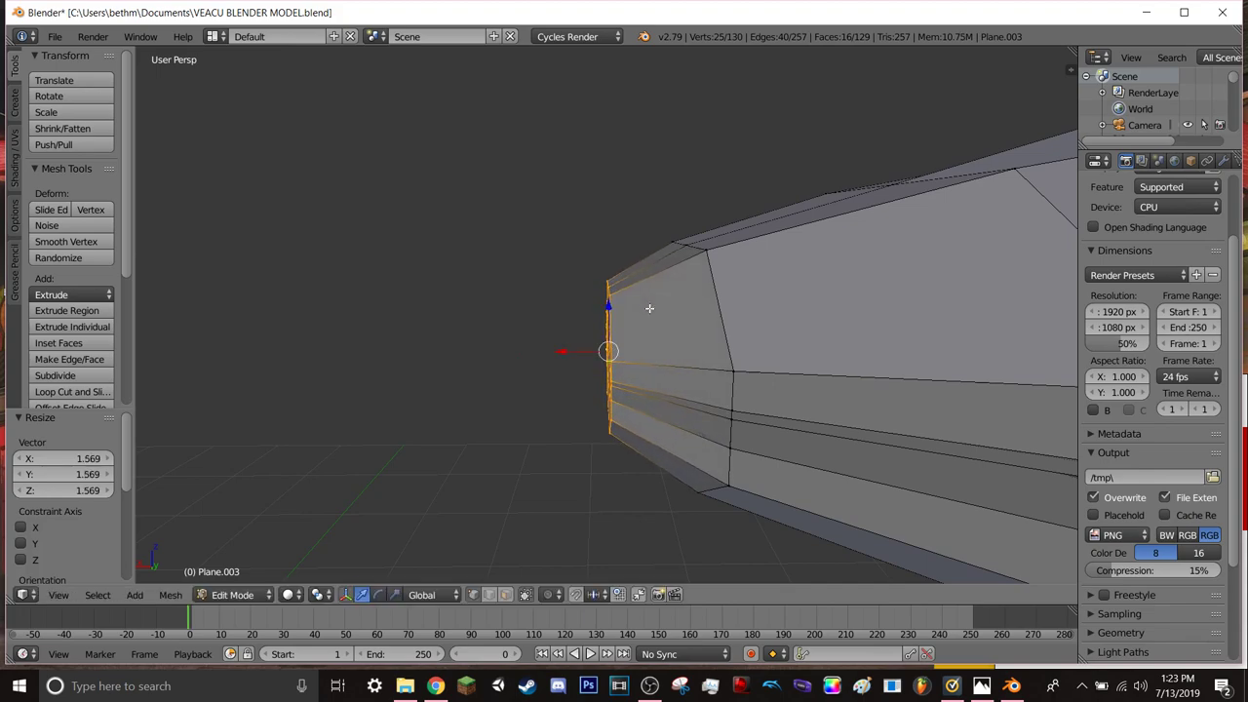
- Extrude the tip twice, shrinking and flaring it, then narrow it to 0.354
{"action": "key", "text": "e"}
{"action": "left_click", "coordinate": [591, 316]}
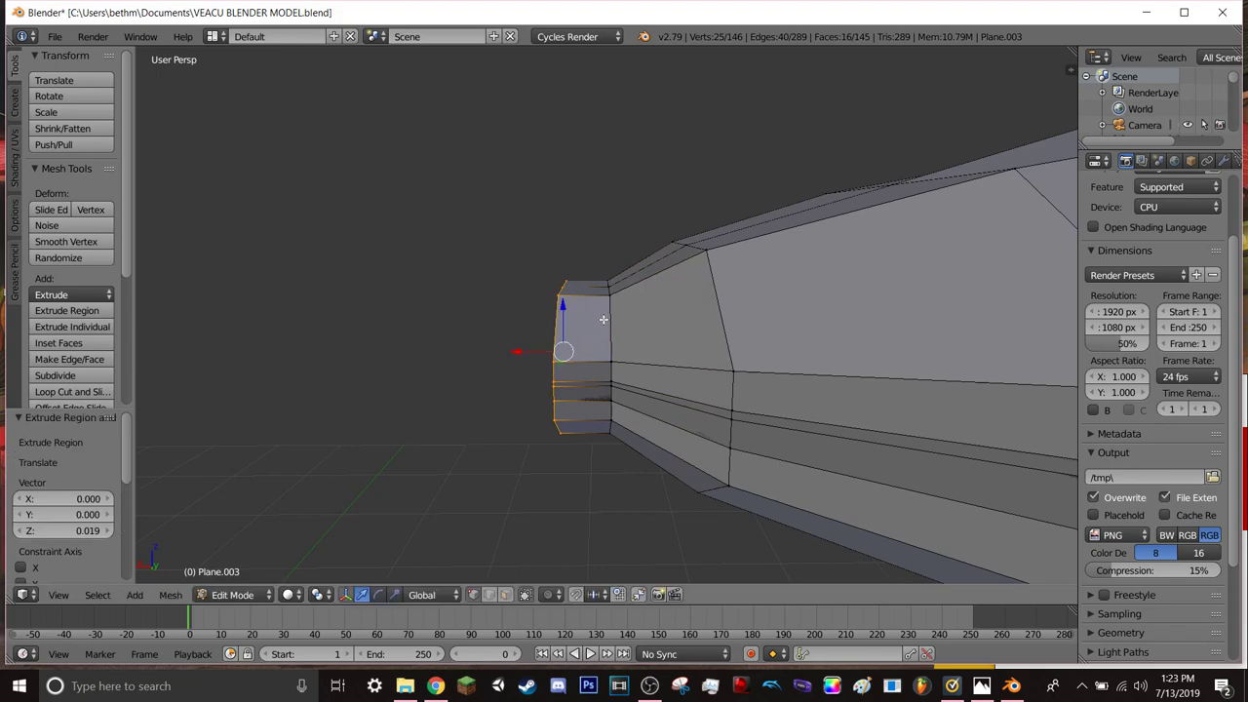
{"action": "key", "text": "s"}
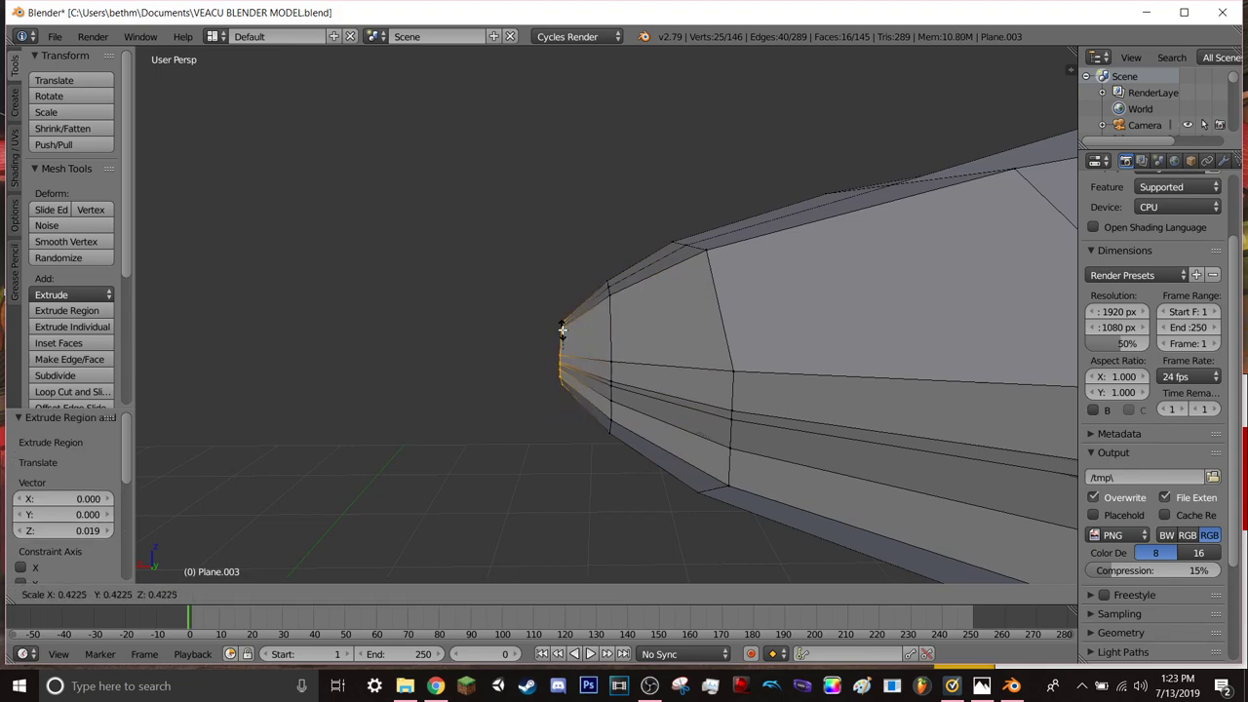
{"action": "left_click", "coordinate": [562, 330]}
{"action": "key", "text": "e"}
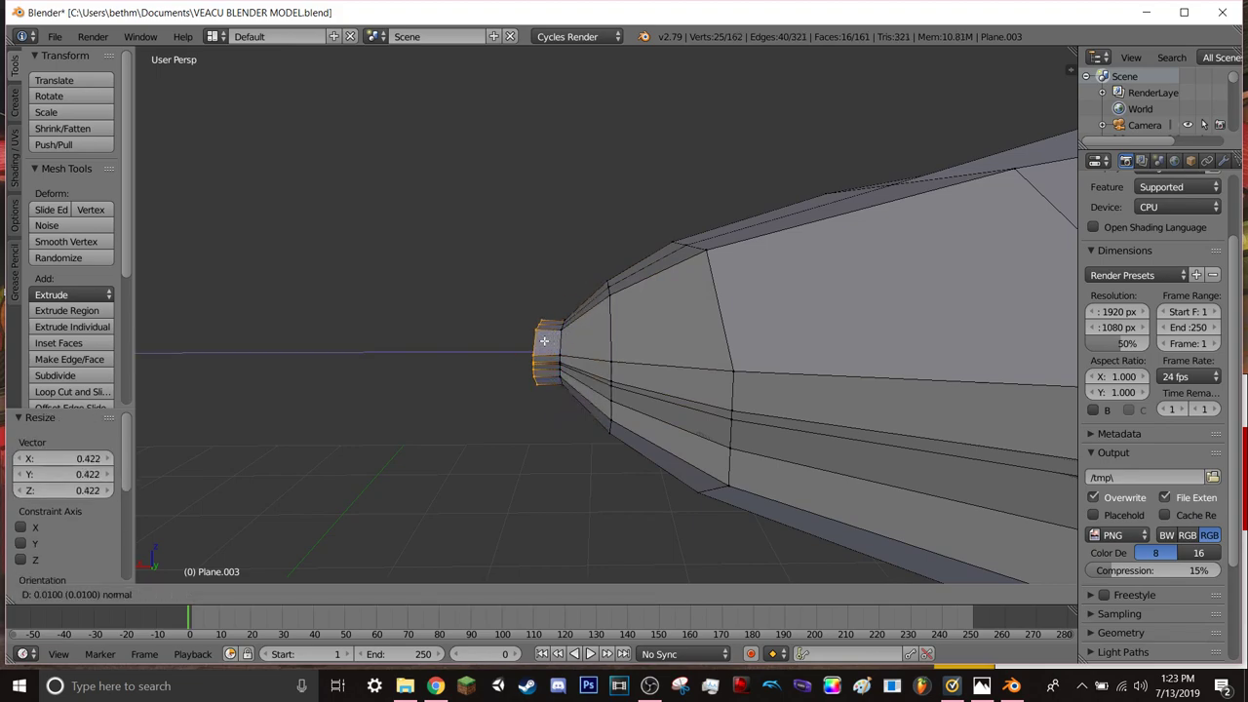
{"action": "left_click", "coordinate": [539, 339]}
{"action": "key", "text": "s"}
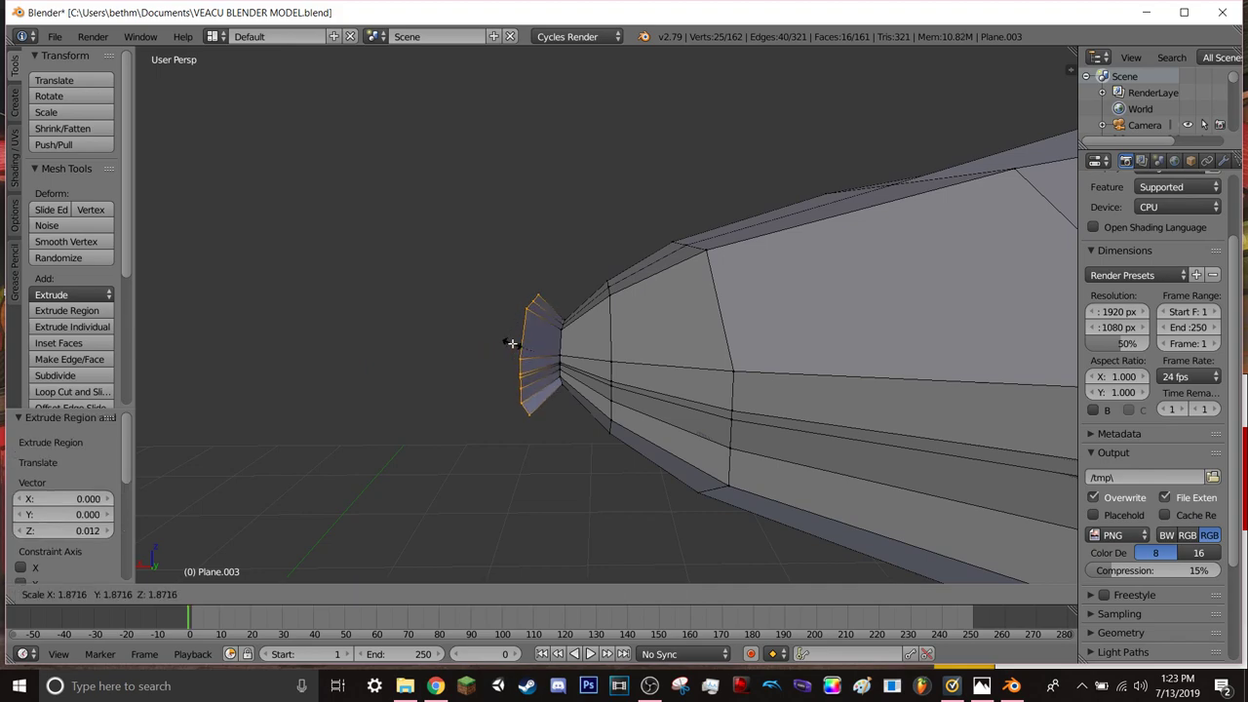
{"action": "left_click", "coordinate": [546, 341]}
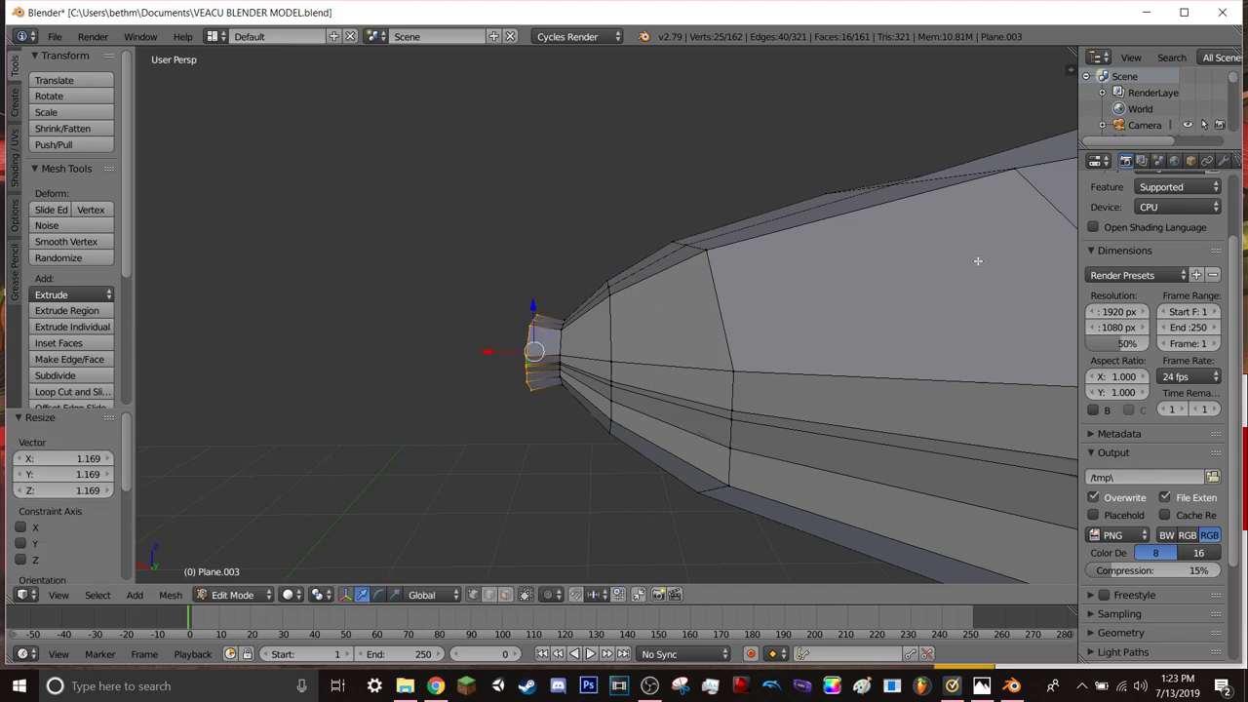
{"action": "key", "text": "s"}
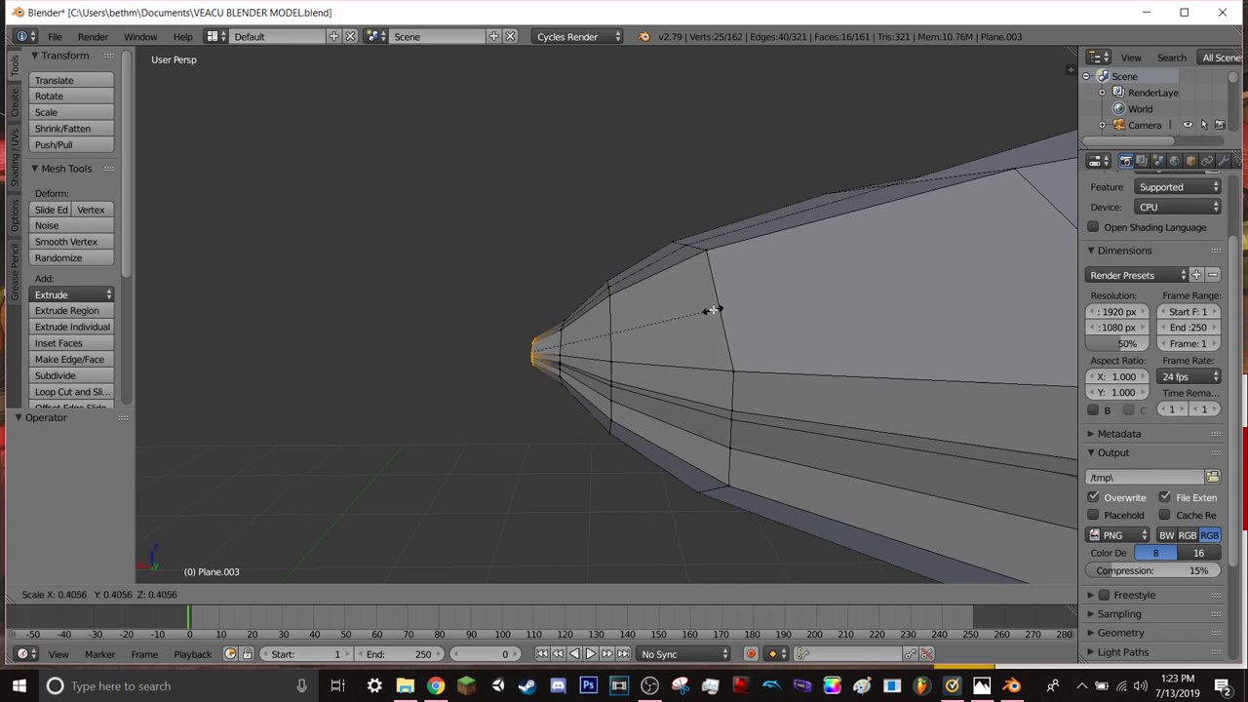
{"action": "left_click", "coordinate": [692, 316]}
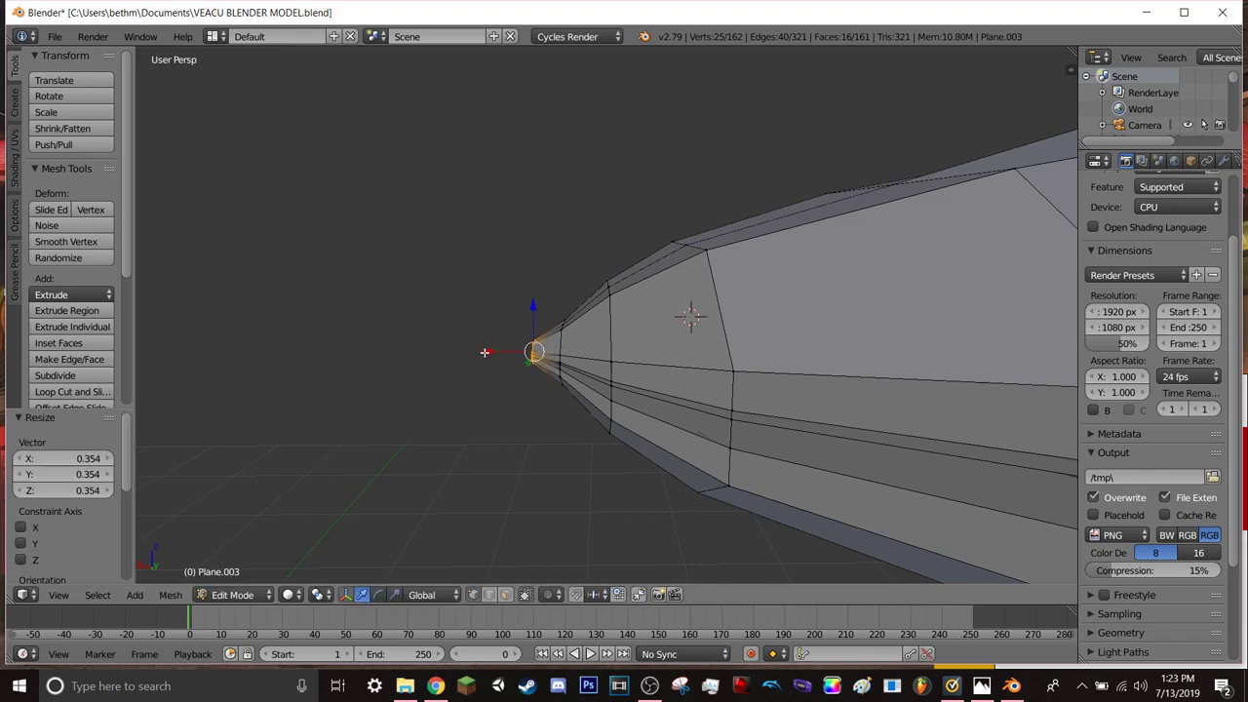
- Nudge the pointed tip -0.009 along X and inspect the hand from around it
{"action": "left_click_drag", "start_coordinate": [485, 352], "coordinate": [506, 350]}
{"action": "middle_click_drag", "start_coordinate": [505, 351], "coordinate": [504, 359]}
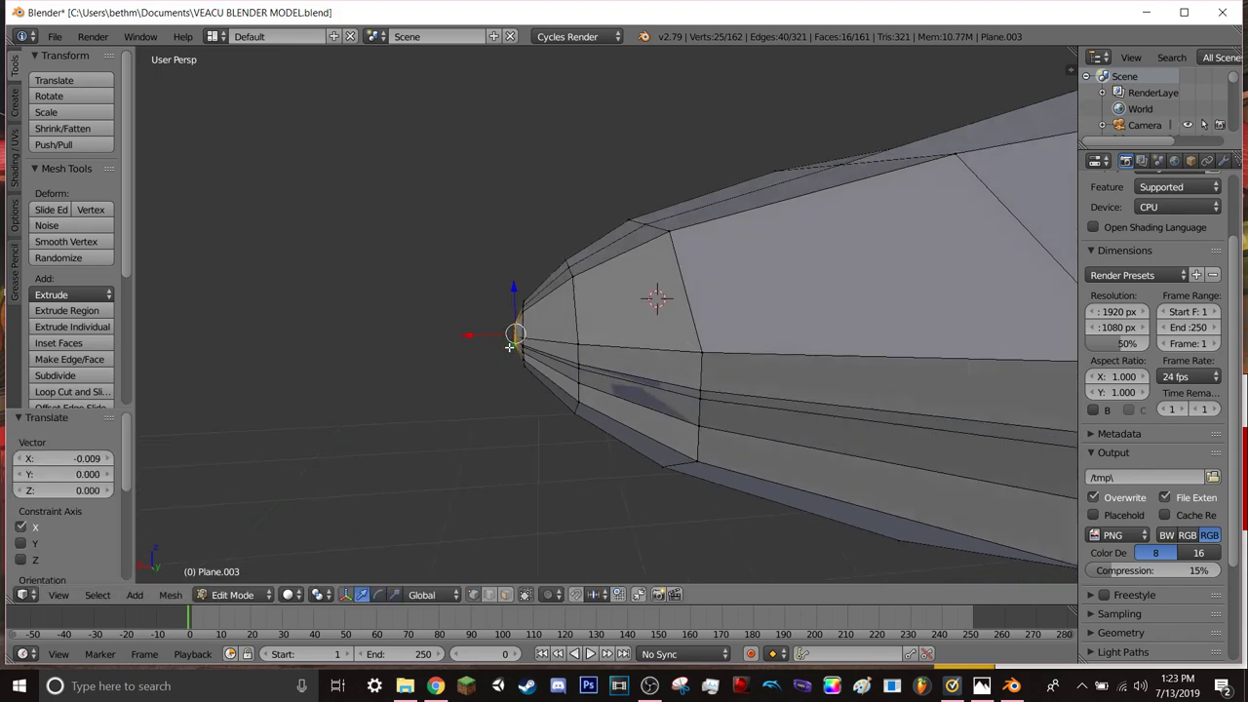
{"action": "key", "text": "shift+f"}
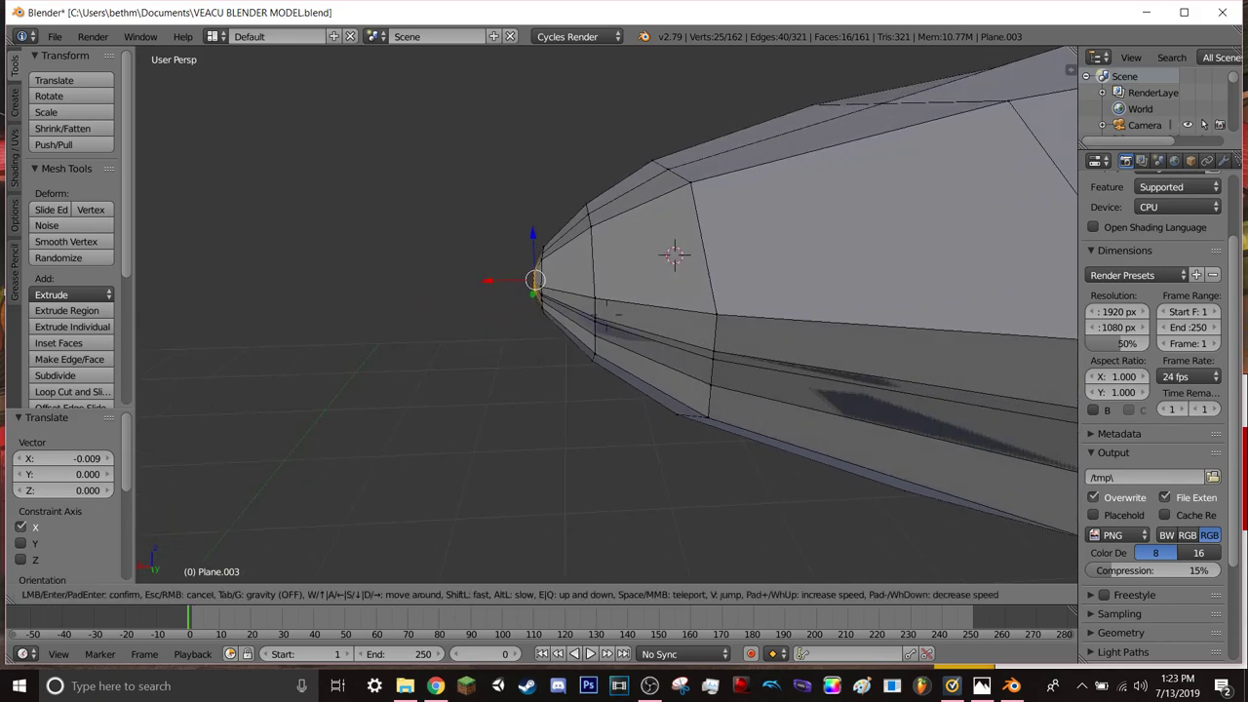
{"action": "key", "text": "s"}
{"action": "key", "text": "w"}
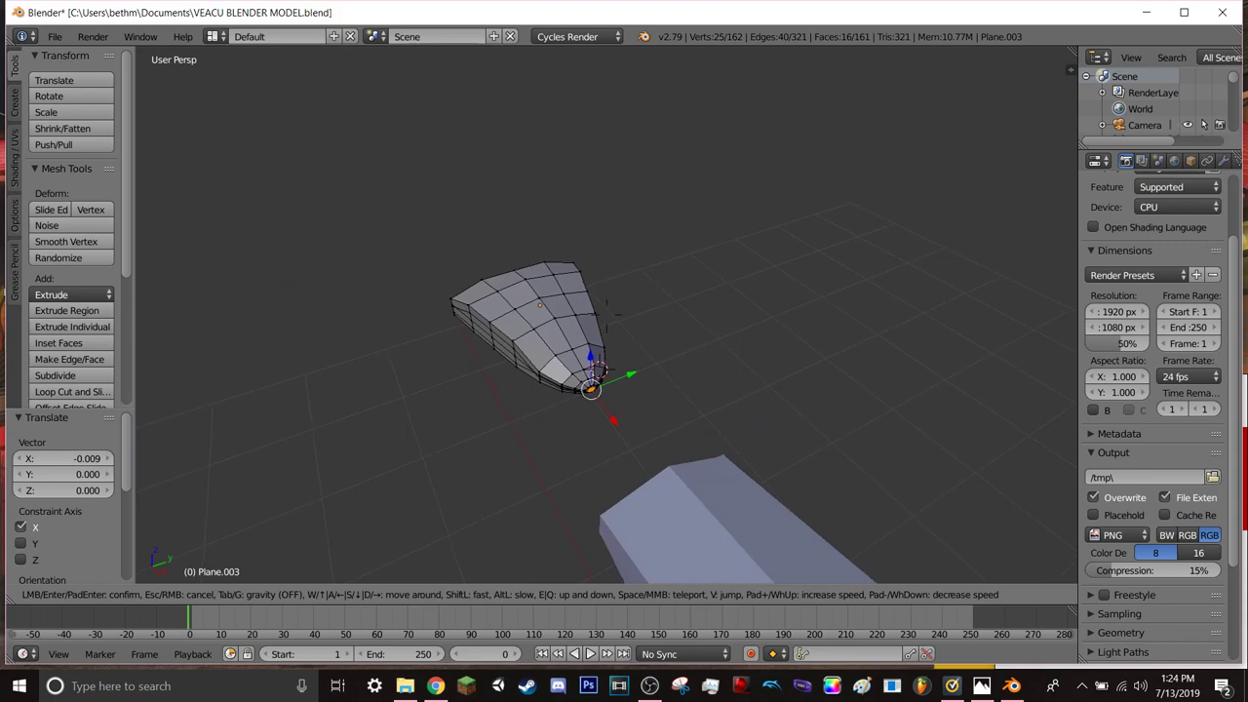
{"action": "key", "text": "w"}
{"action": "key", "text": "s"}
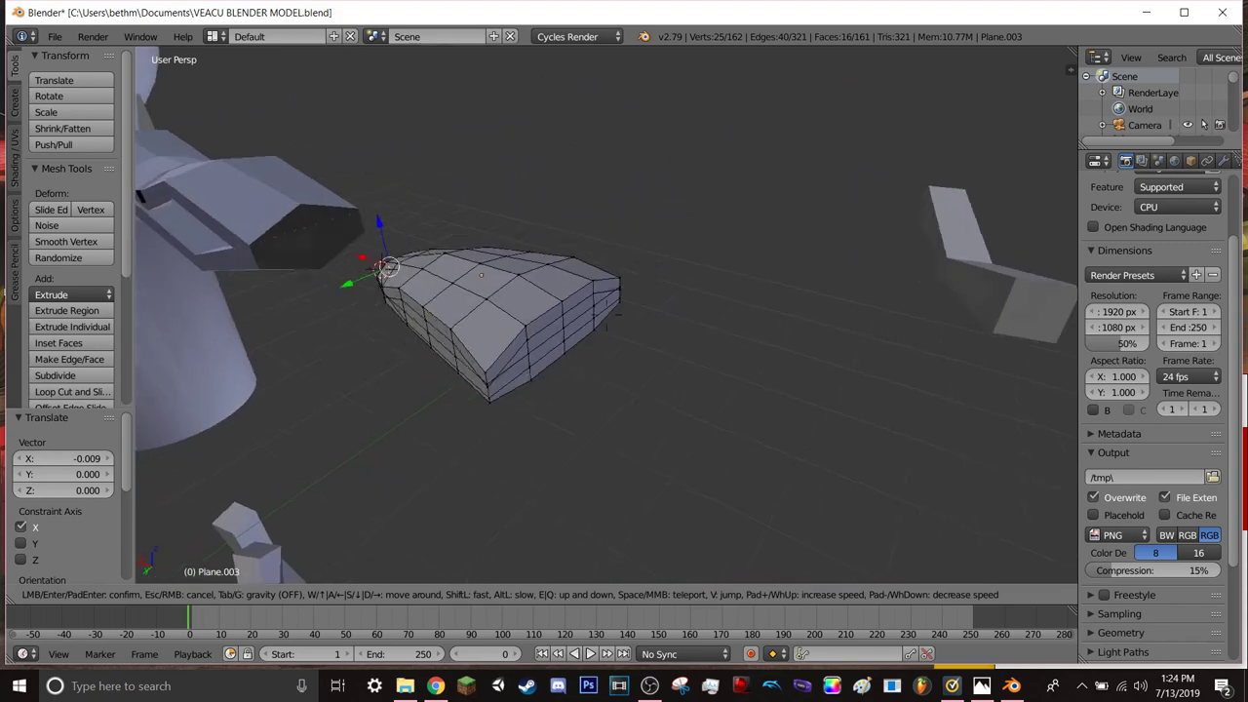
{"action": "key", "text": "w"}
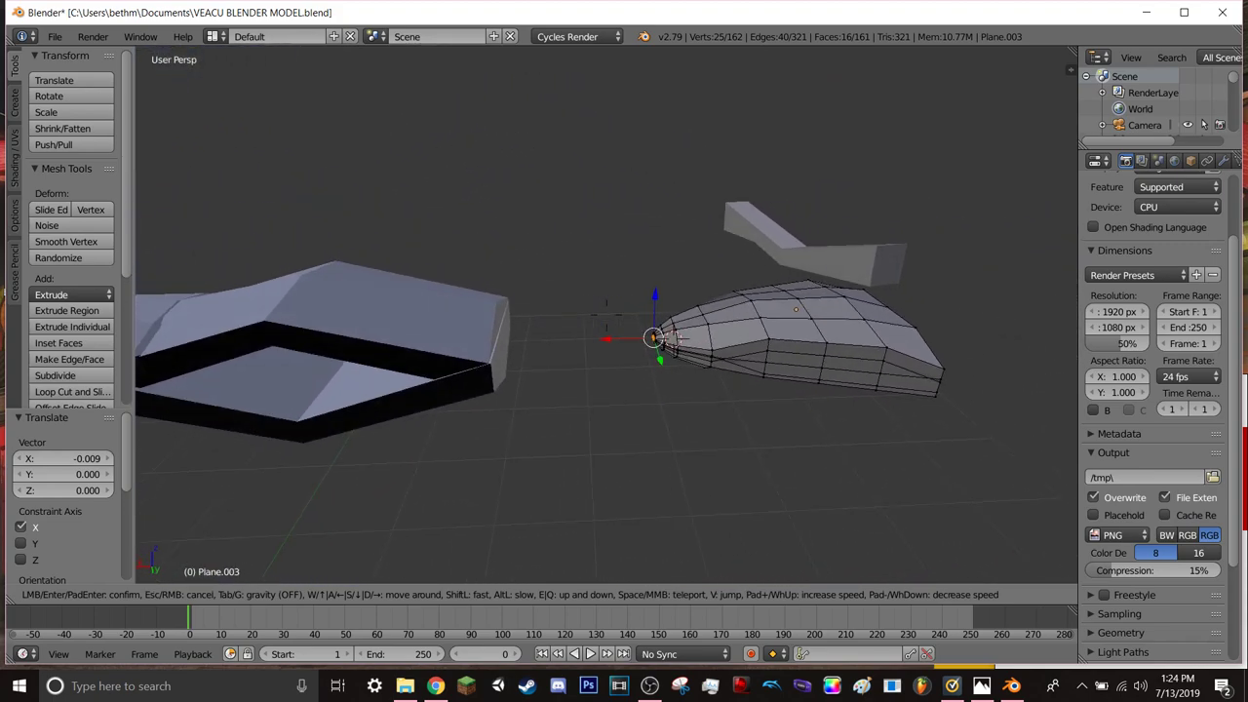
{"action": "left_click", "coordinate": [606, 314]}
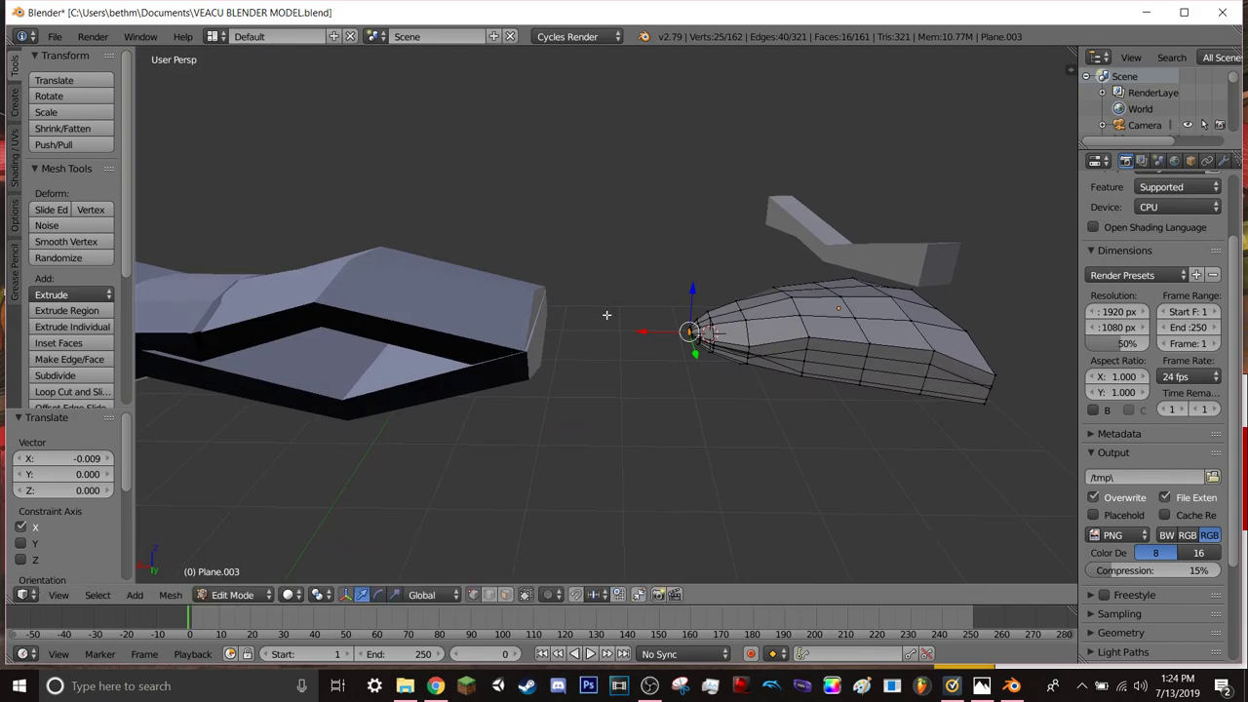
- Switch to Object Mode and slide the hand piece along X toward the arm
{"action": "left_click", "coordinate": [244, 595]}
{"action": "left_click", "coordinate": [247, 576]}
{"action": "left_click_drag", "start_coordinate": [815, 312], "coordinate": [582, 317]}
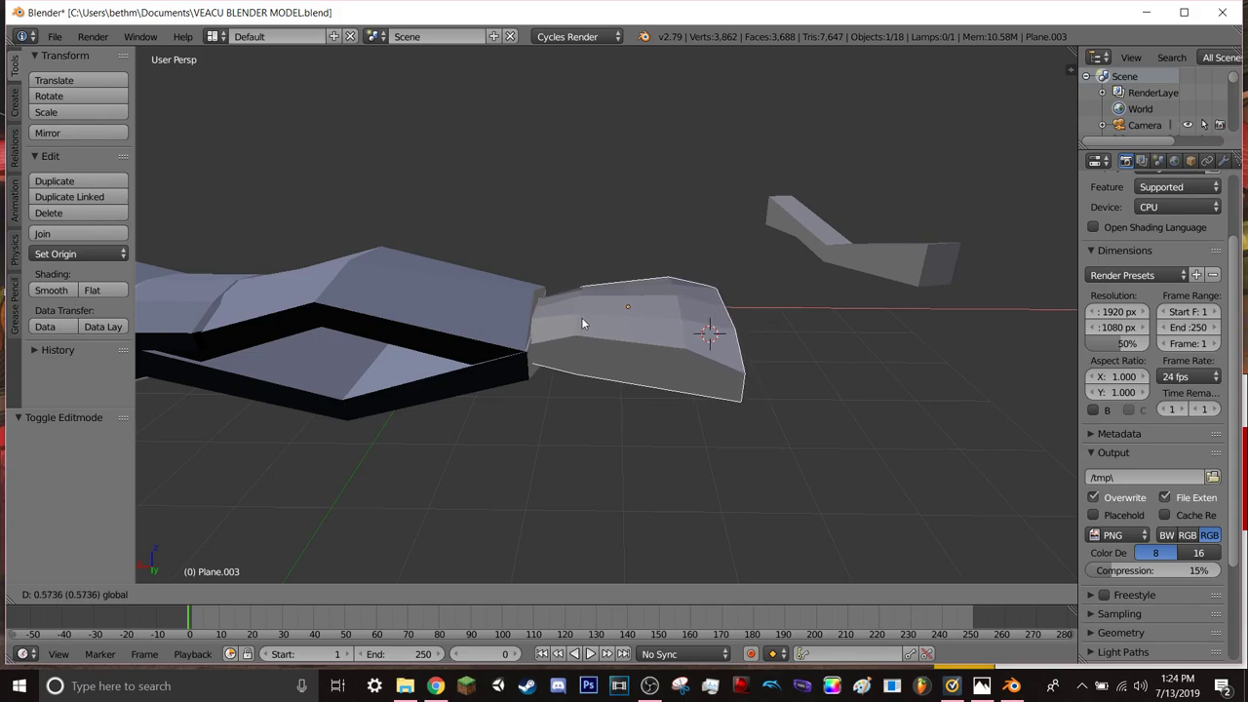
{"action": "middle_click_drag", "start_coordinate": [401, 416], "coordinate": [345, 438]}
{"action": "key", "text": "shift+f"}
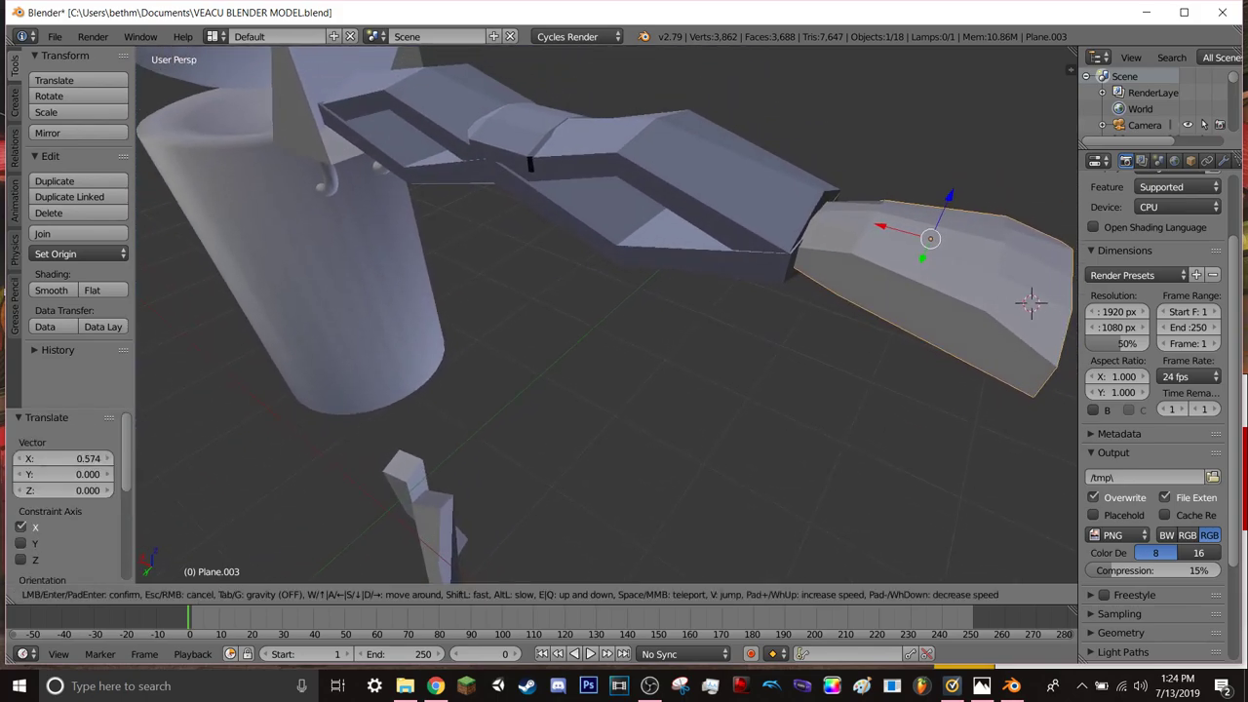
{"action": "key", "text": "w"}
{"action": "key", "text": "s"}
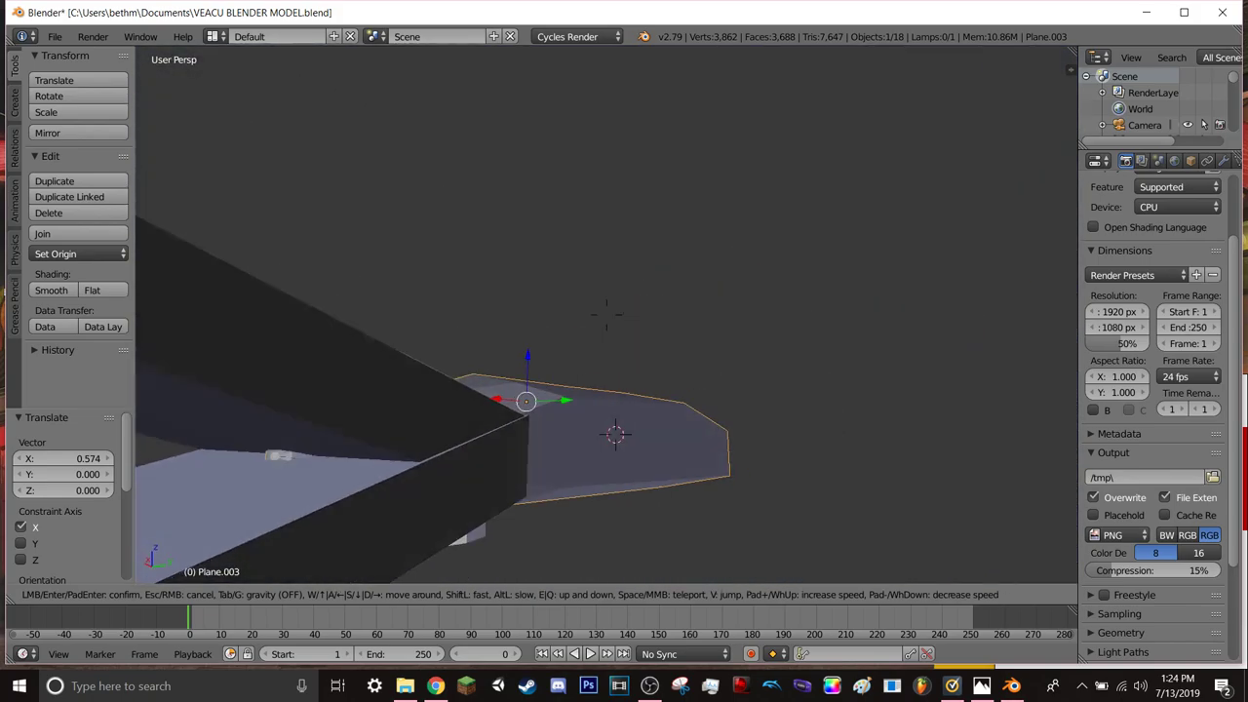
{"action": "left_click", "coordinate": [665, 285]}
- Undo a stray Y move and nudge Plane.003 to -0.029 along X against the arm
{"action": "left_click_drag", "start_coordinate": [680, 274], "coordinate": [744, 262]}
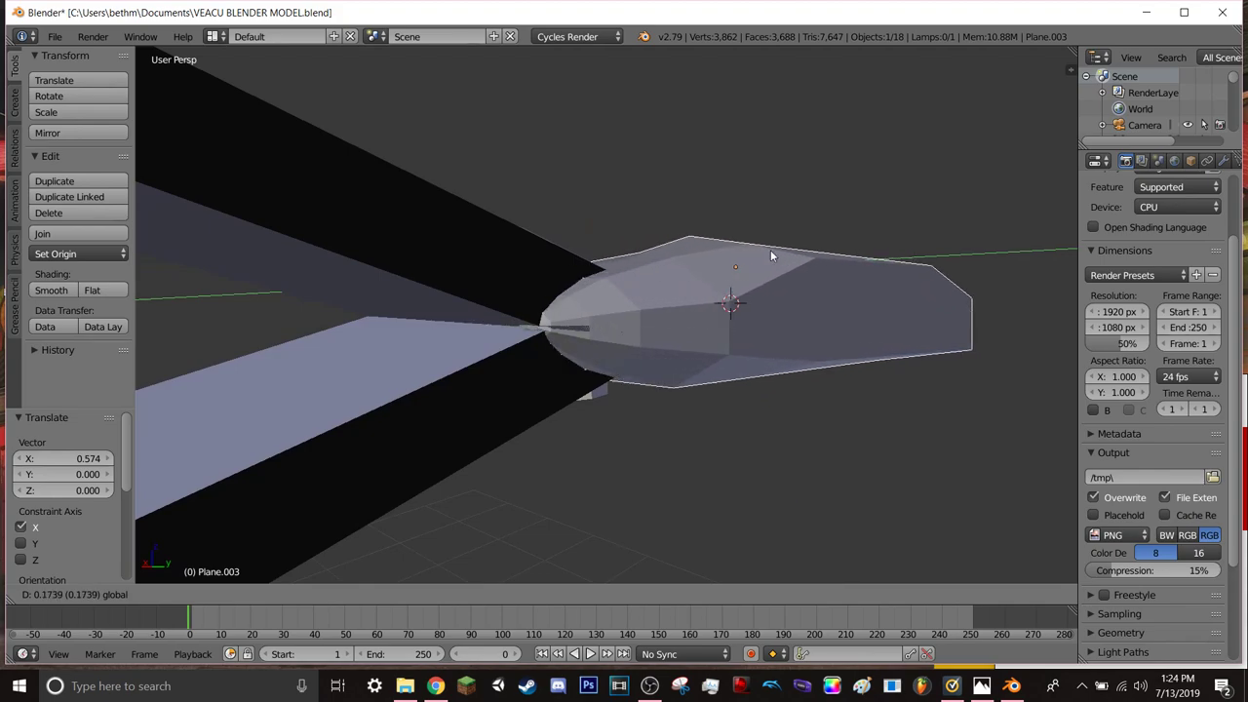
{"action": "left_click", "coordinate": [773, 249]}
{"action": "key", "text": "ctrl+z"}
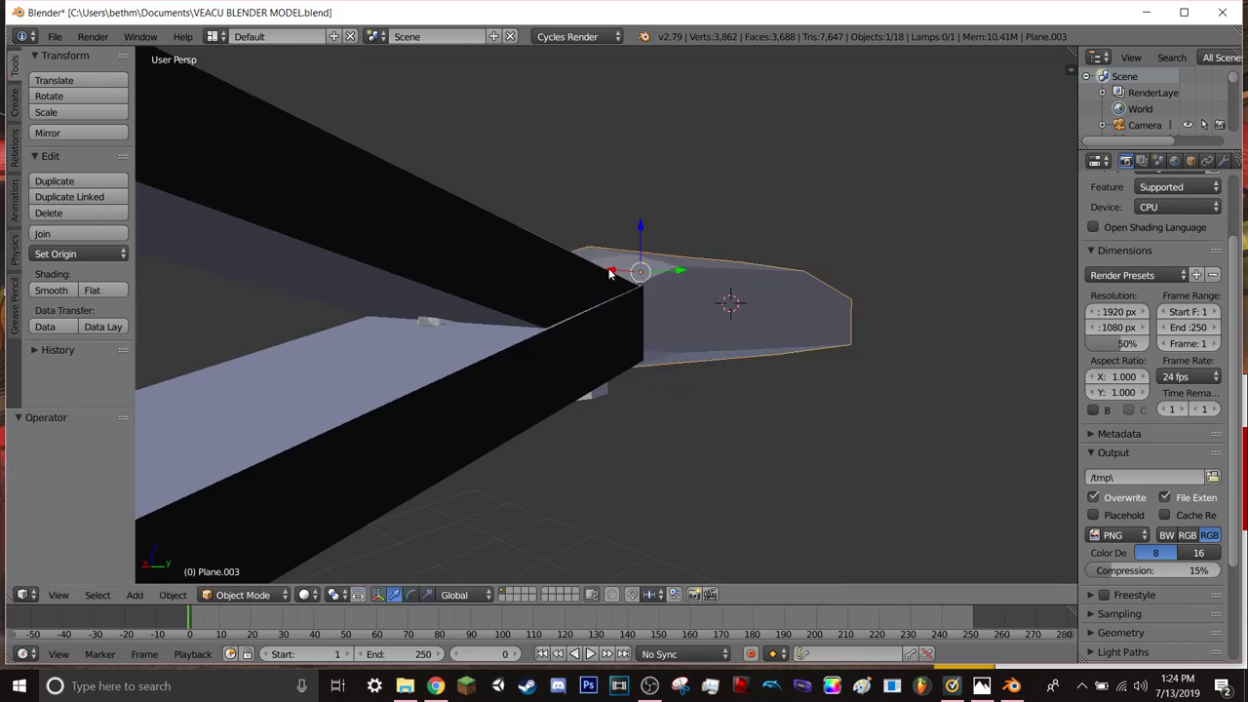
{"action": "left_click_drag", "start_coordinate": [610, 274], "coordinate": [620, 277]}
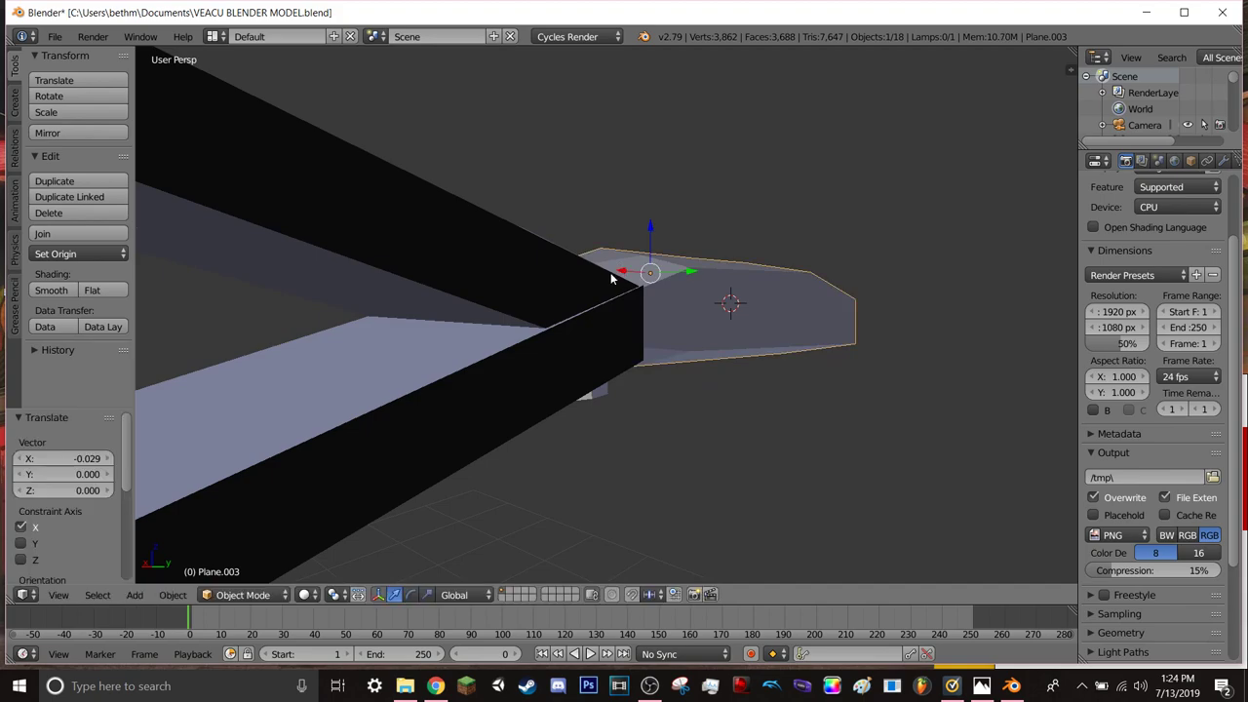
{"action": "key", "text": "shift+f"}
{"action": "key", "text": "s"}
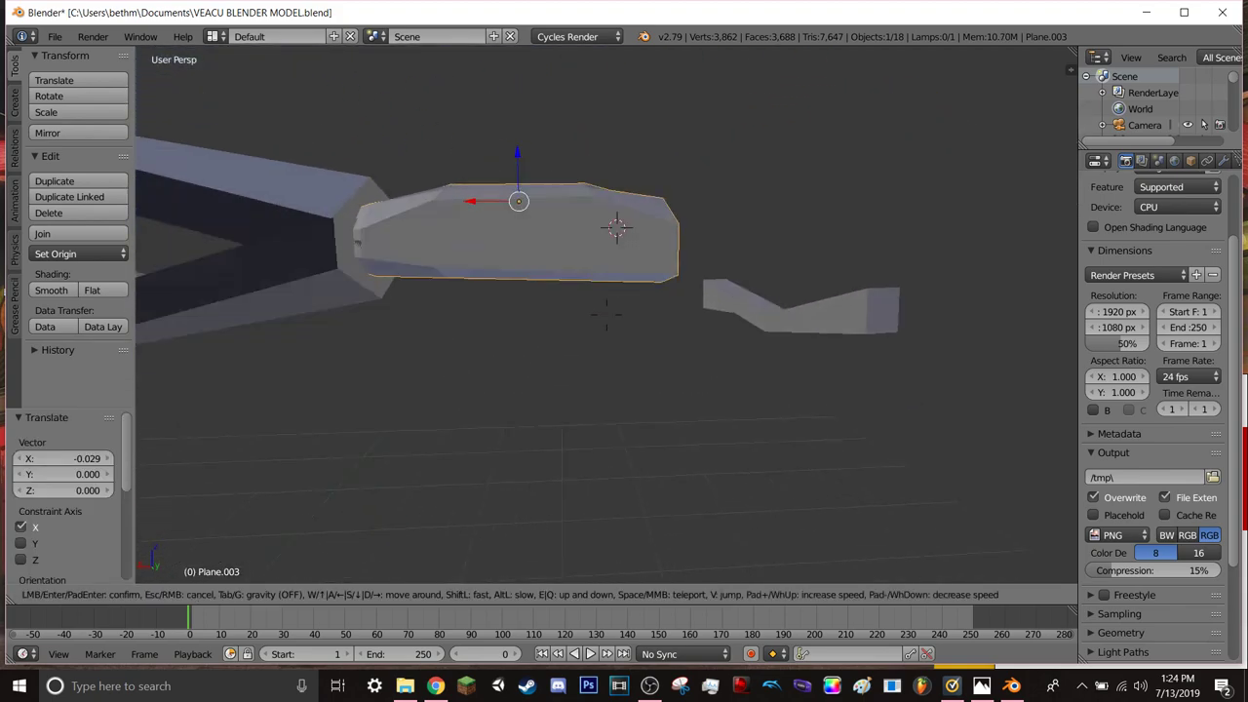
{"action": "key", "text": "s"}
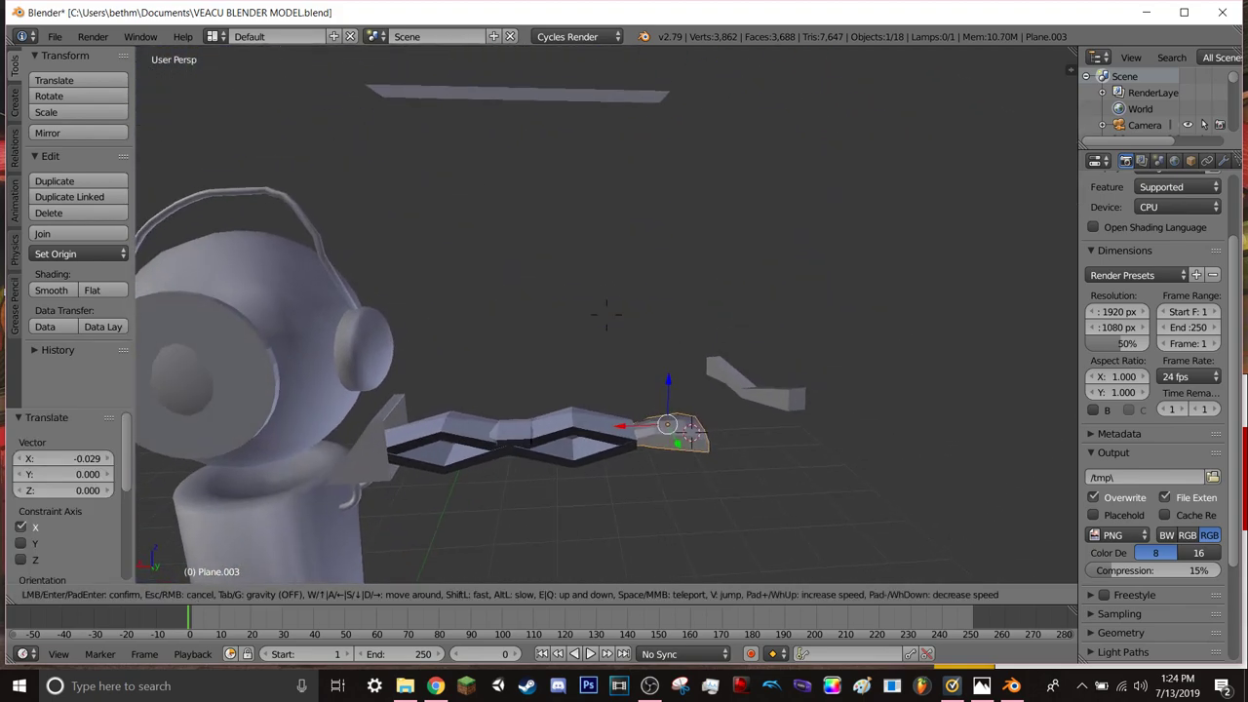
{"action": "key", "text": "w"}
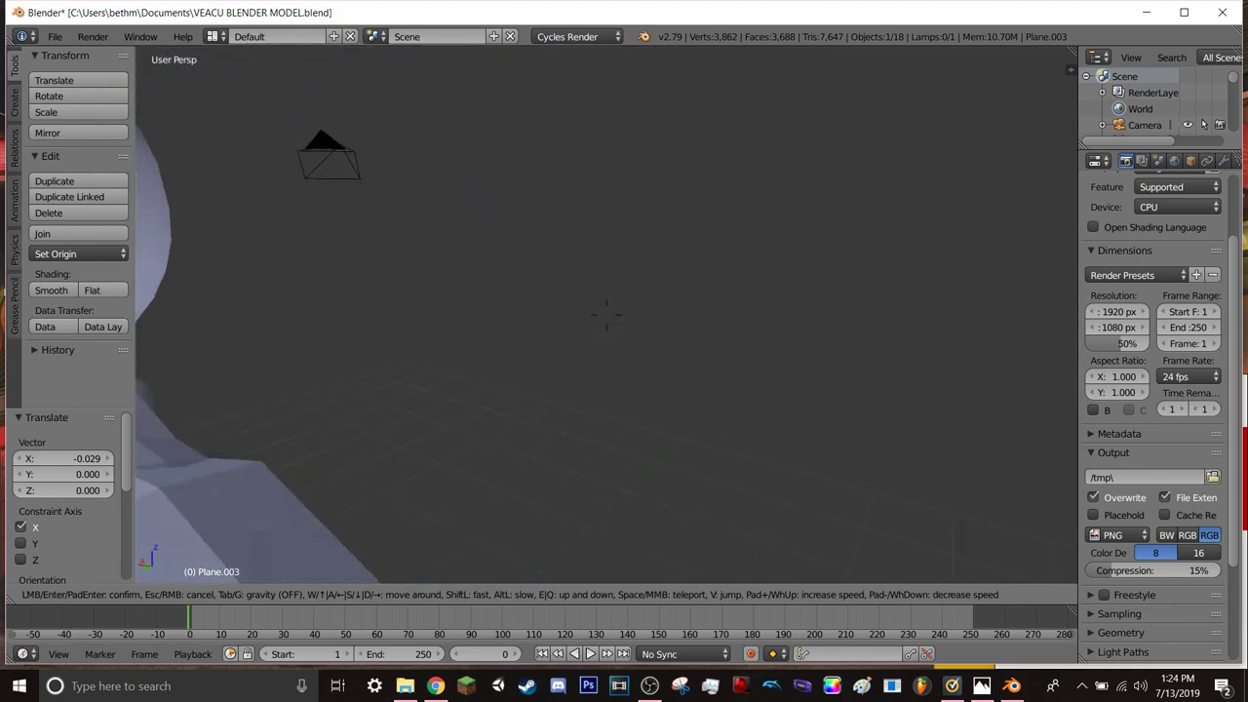
{"action": "key", "text": "s"}
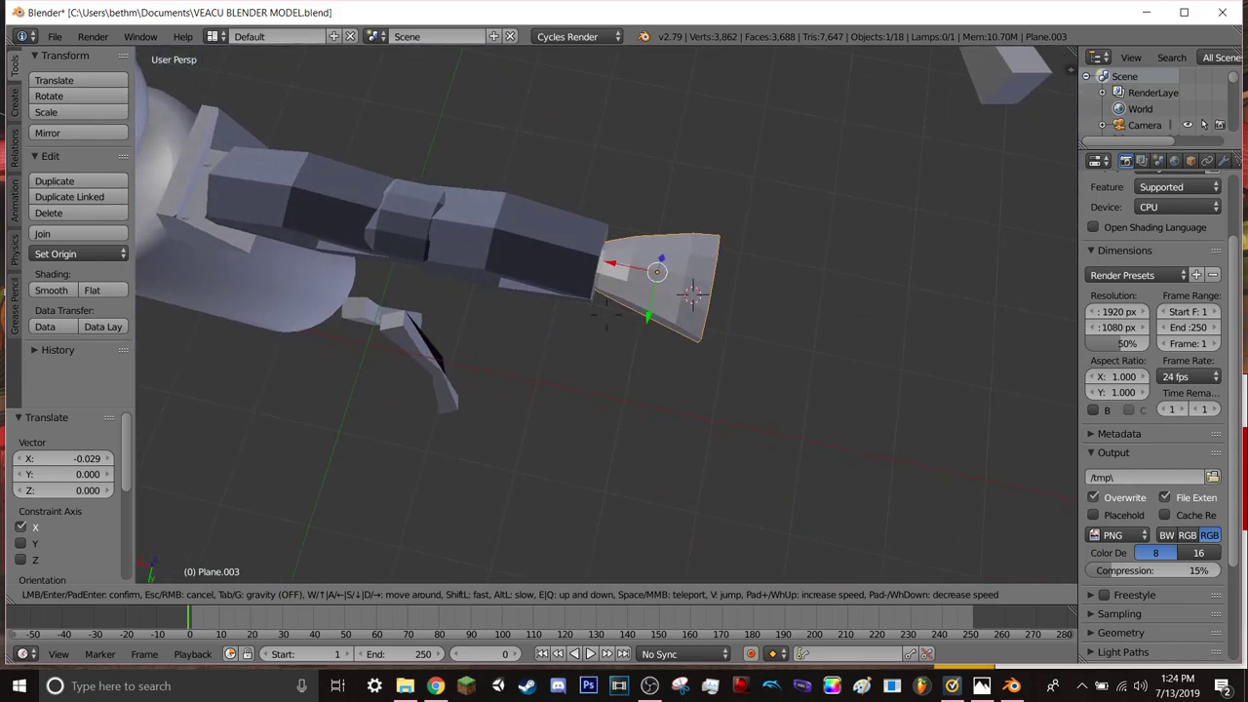
- Enlarge the hand piece to 1.33 and shift it slightly along X
{"action": "left_click", "coordinate": [605, 310]}
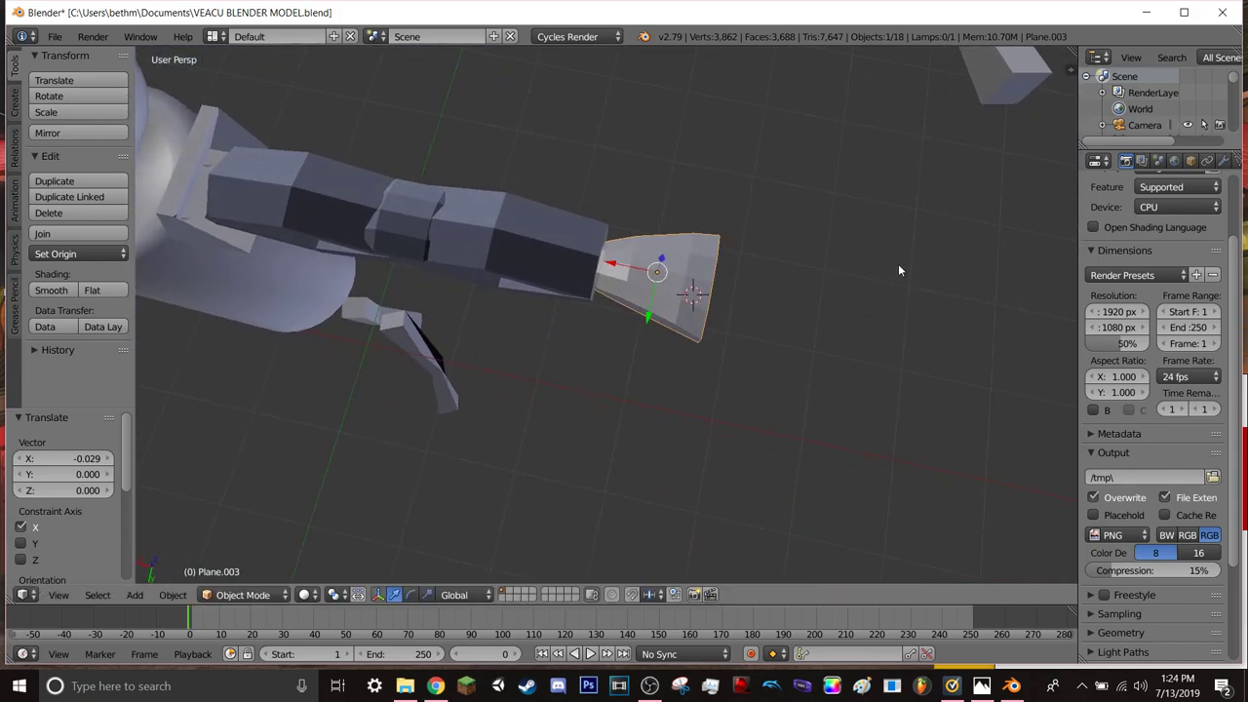
{"action": "key", "text": "s"}
{"action": "left_click", "coordinate": [976, 269]}
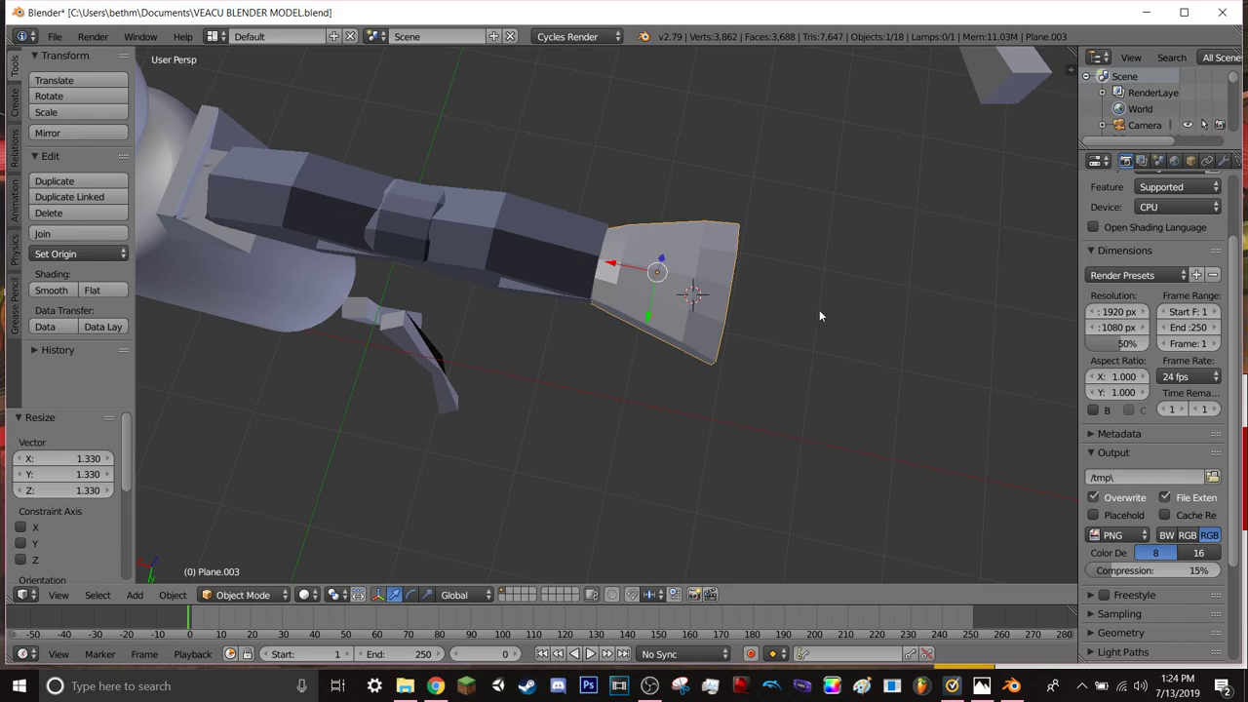
{"action": "key", "text": "g"}
{"action": "key", "text": "x"}
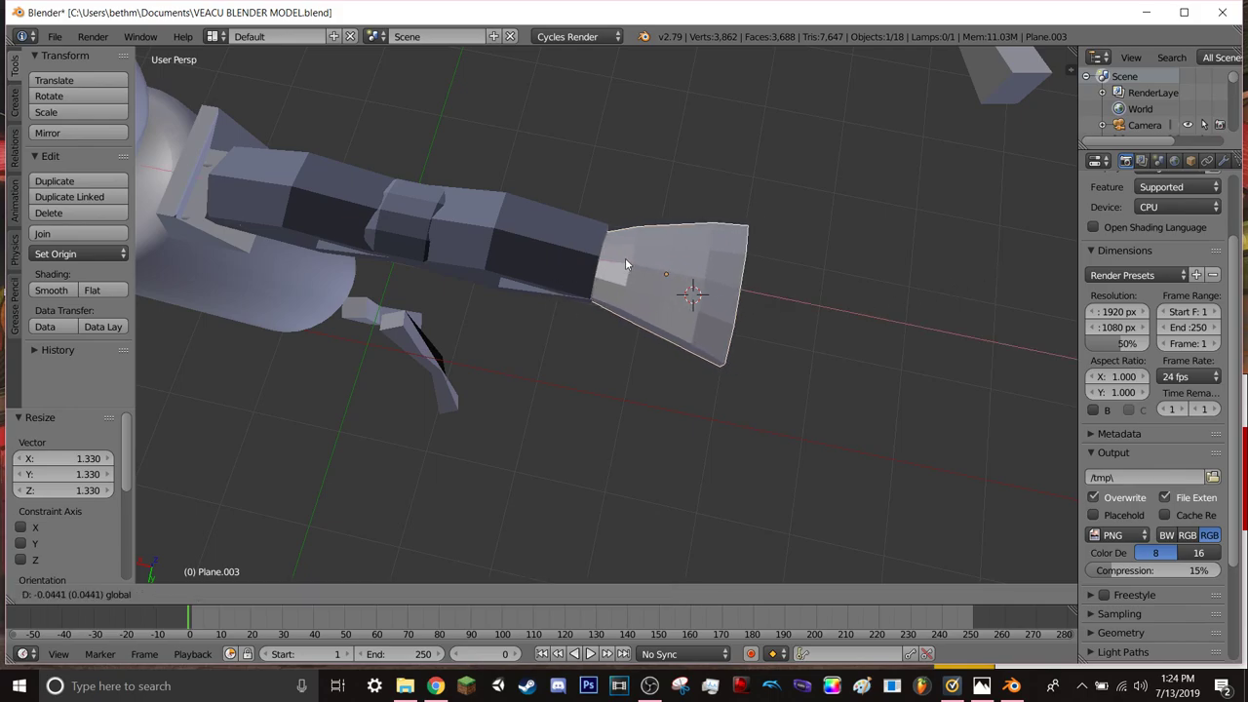
{"action": "left_click", "coordinate": [625, 257]}
{"action": "scroll", "coordinate": [517, 381], "scroll_direction": "up", "scroll_amount": 1}
- Shrink the hand piece to 0.772 and slide it left along X onto the arm
{"action": "key", "text": "shift+f"}
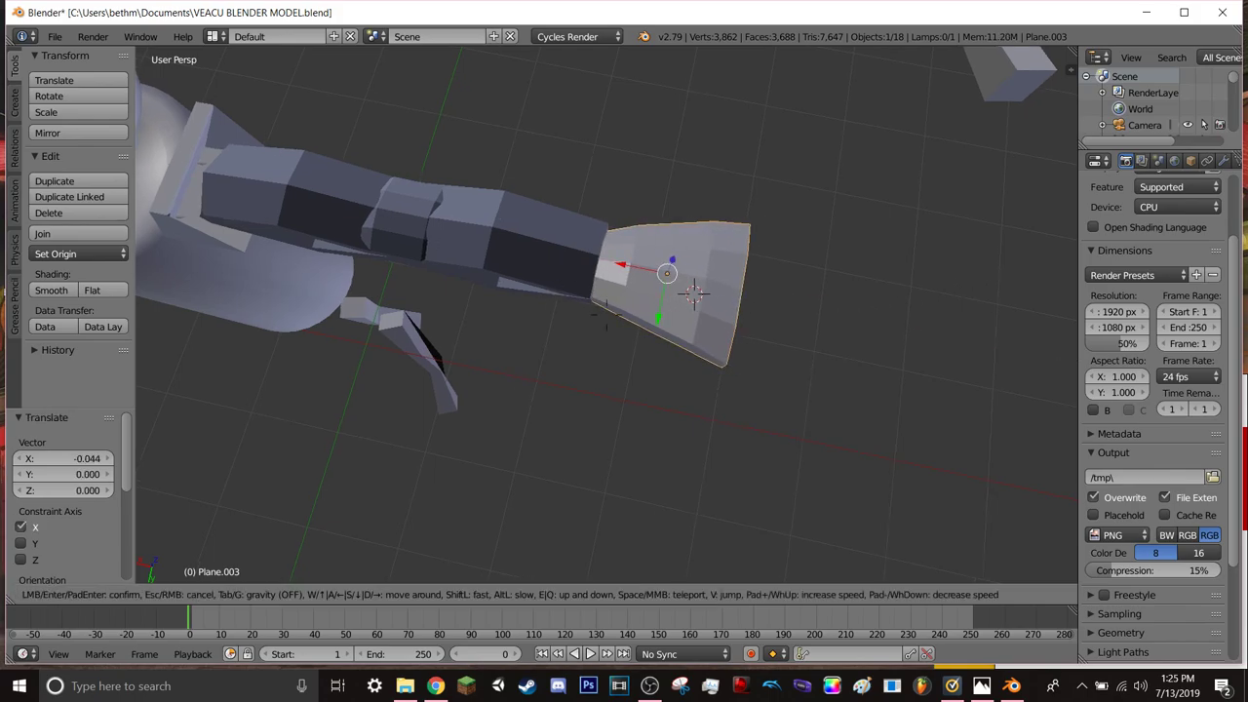
{"action": "key", "text": "w"}
{"action": "key", "text": "s"}
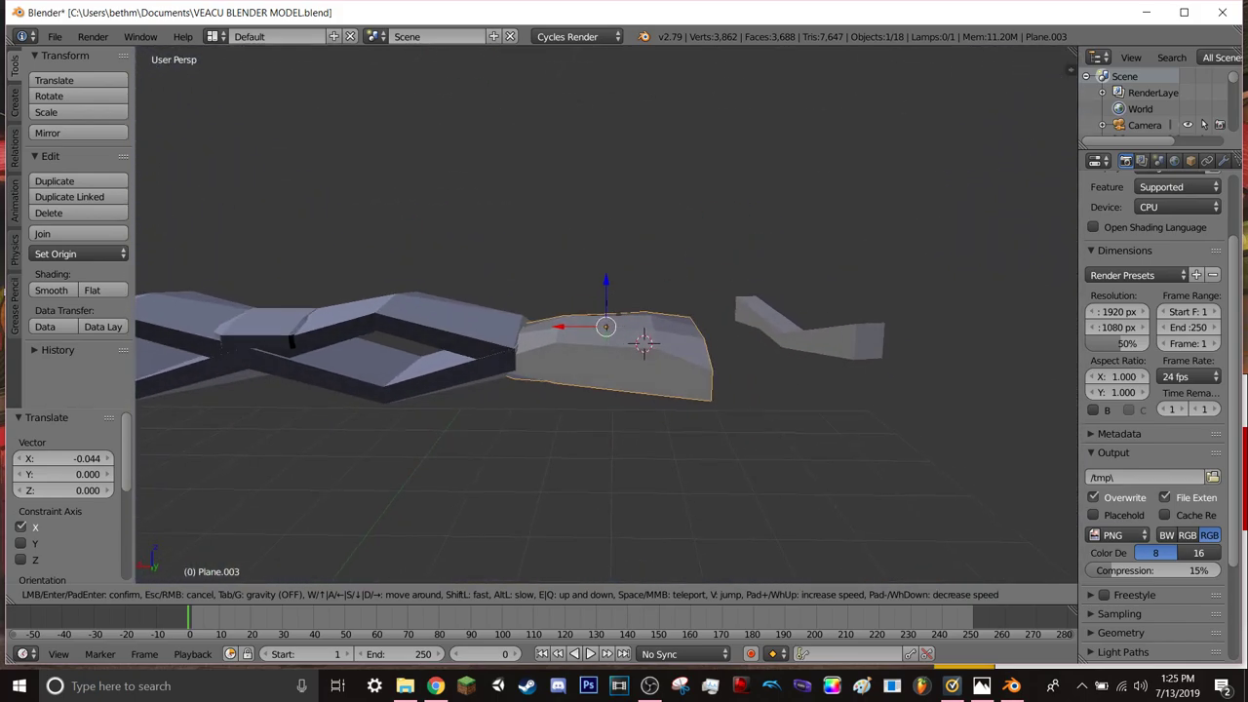
{"action": "left_click", "coordinate": [671, 301]}
{"action": "key", "text": "s"}
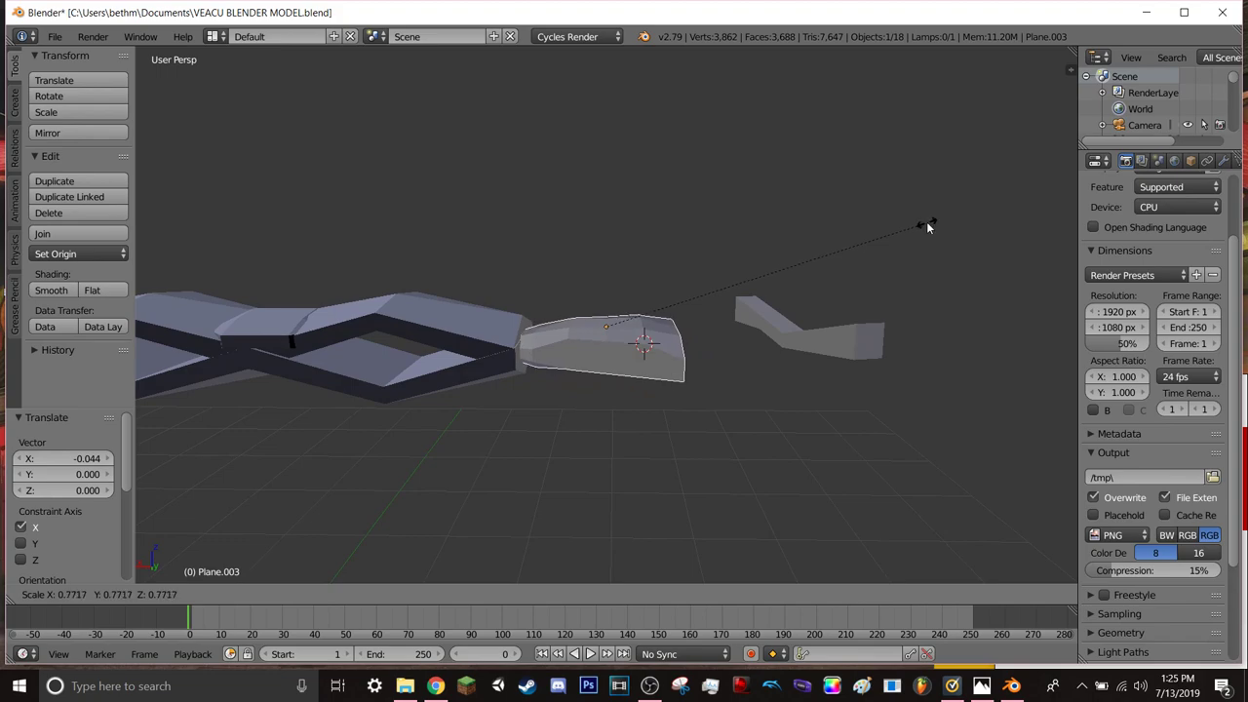
{"action": "left_click", "coordinate": [928, 228]}
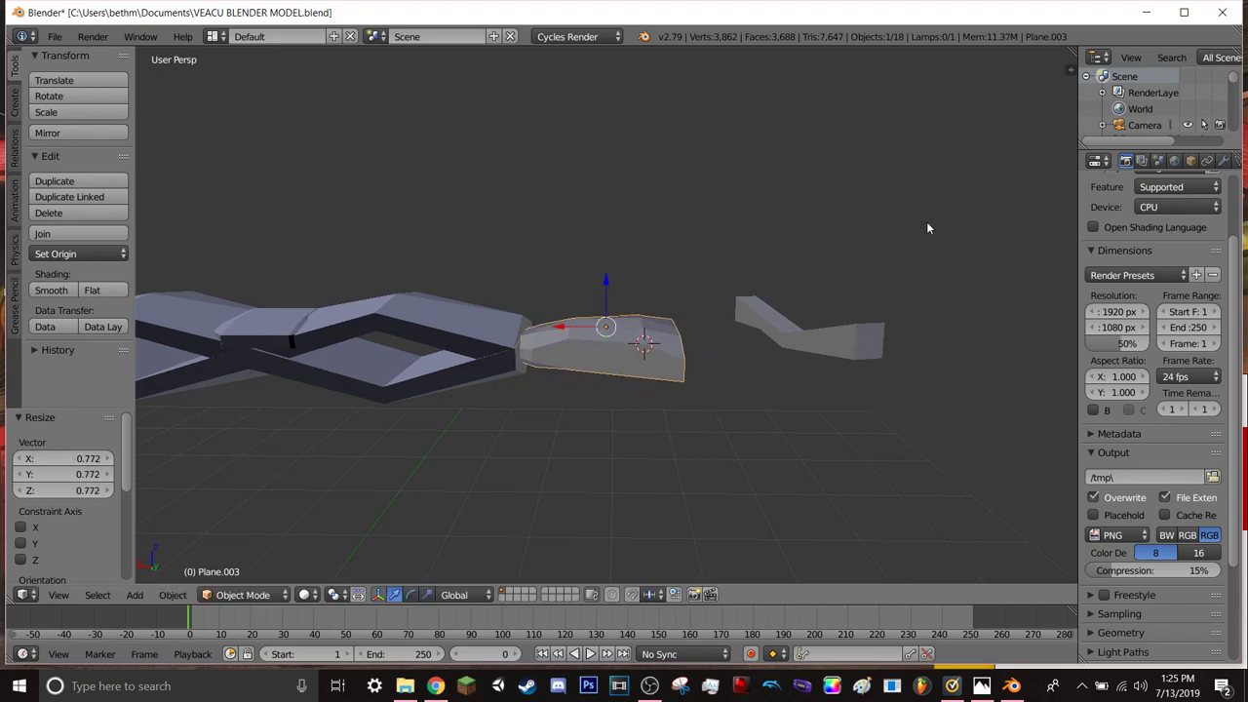
{"action": "key", "text": "g"}
{"action": "key", "text": "x"}
{"action": "left_click", "coordinate": [542, 333]}
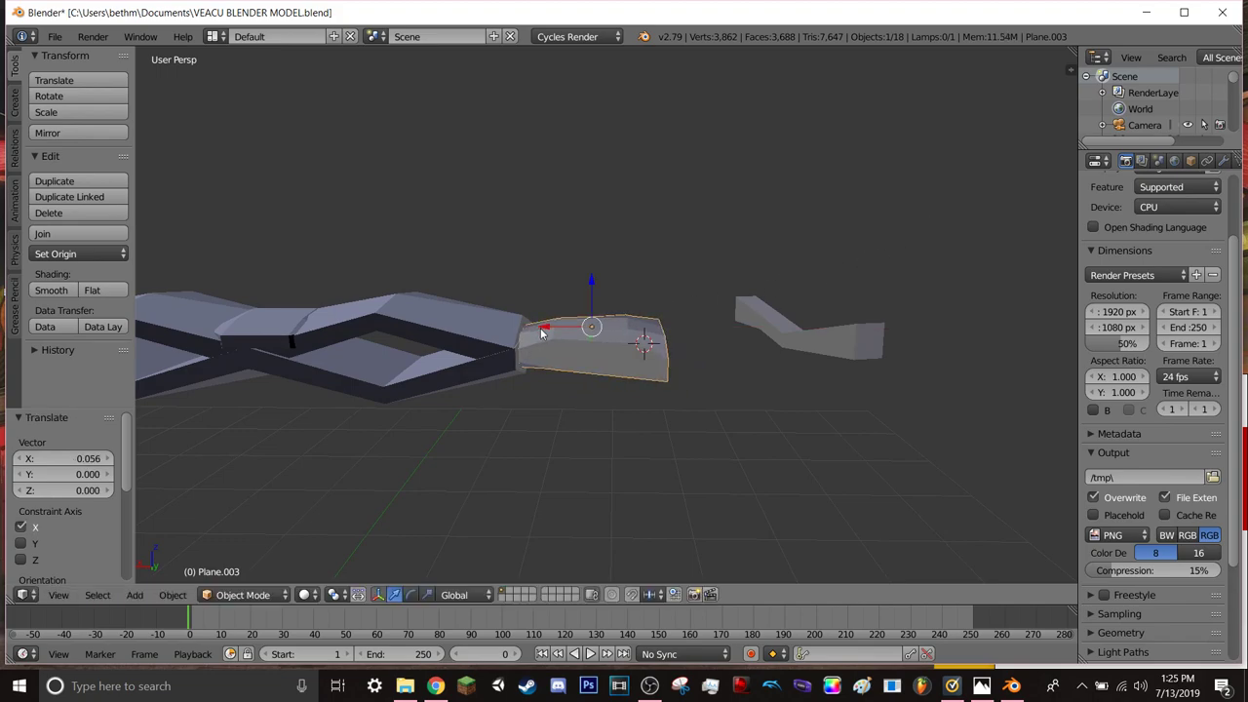
- Move Plane.003 a further -0.023 along X so it butts against the arm's end
{"action": "key", "text": "a"}
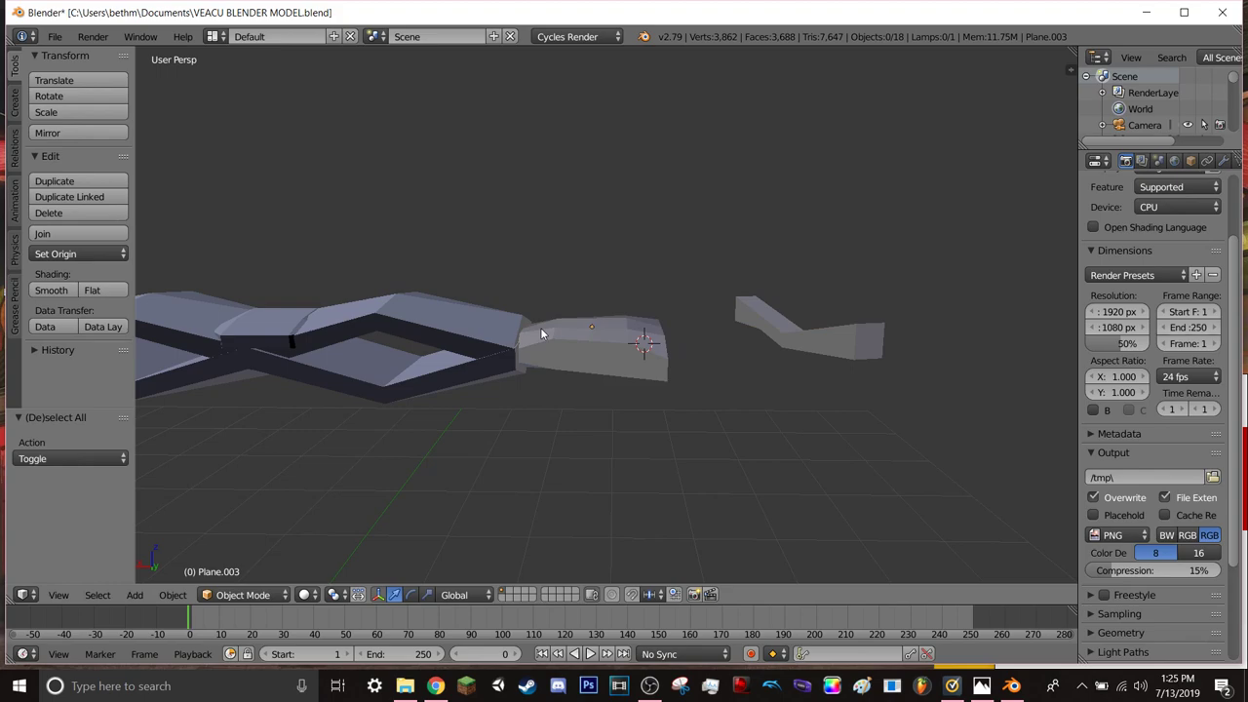
{"action": "key", "text": "shift+f"}
{"action": "key", "text": "w"}
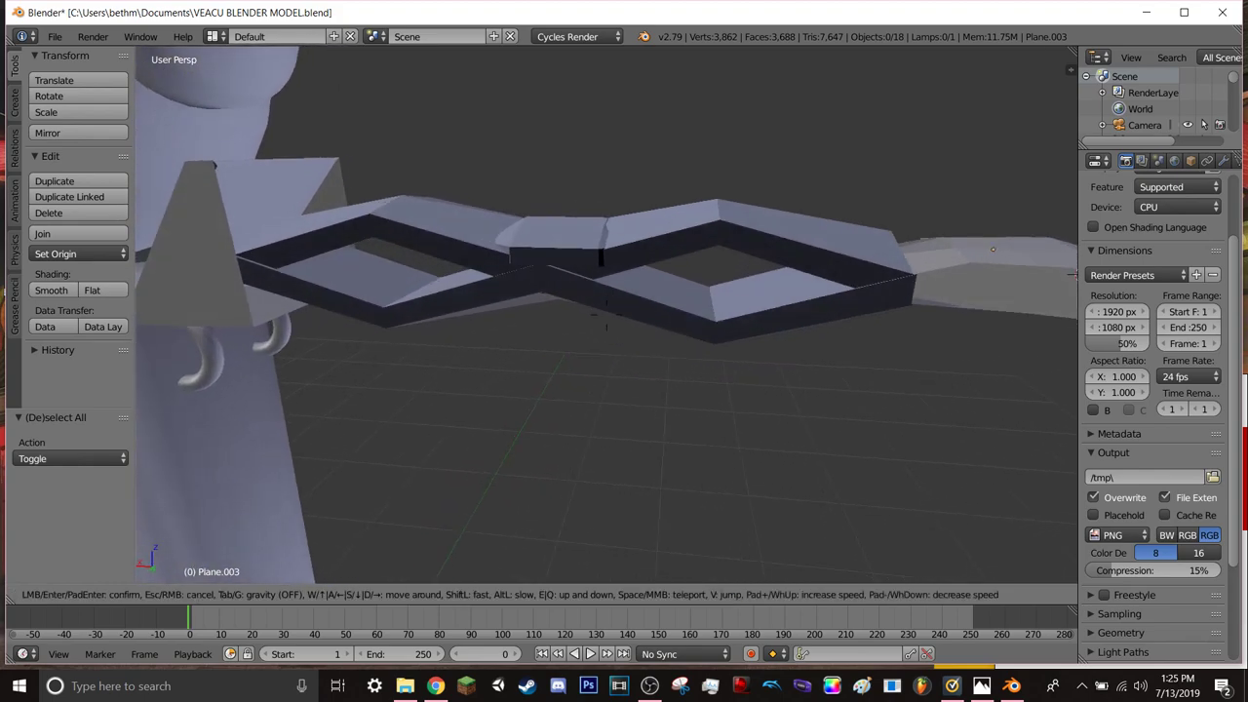
{"action": "left_click", "coordinate": [607, 320]}
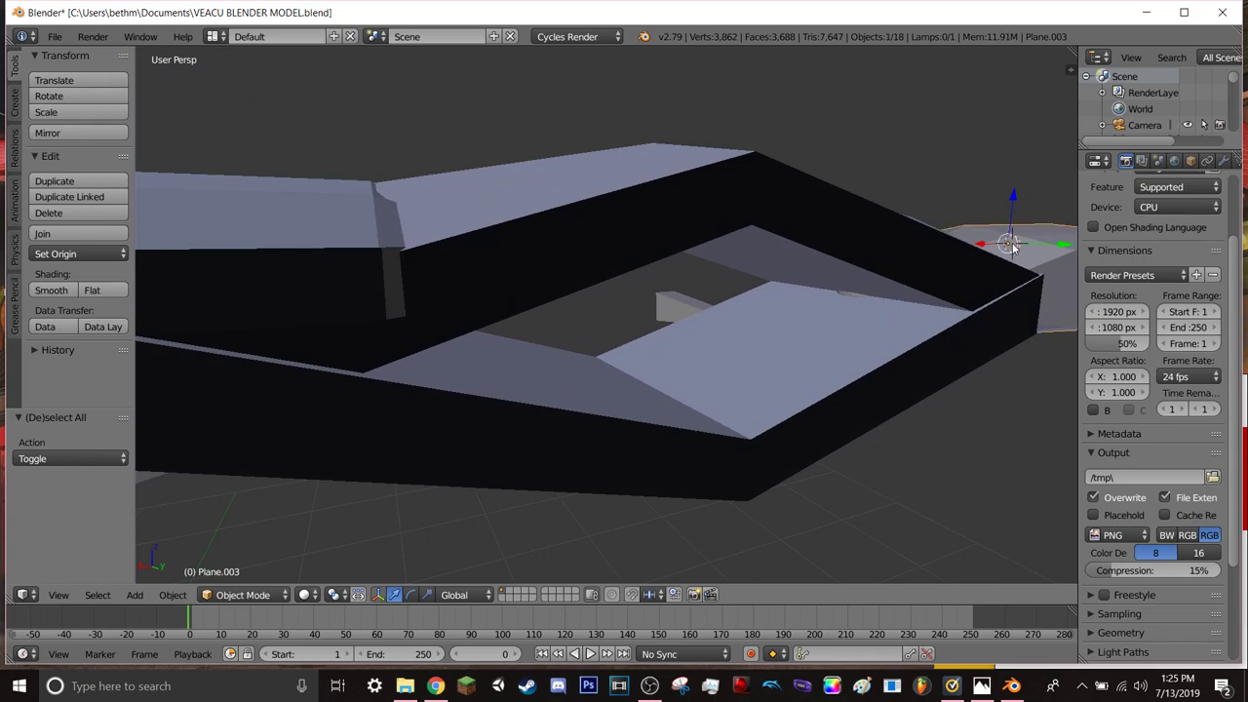
{"action": "left_click_drag", "start_coordinate": [991, 246], "coordinate": [988, 250]}
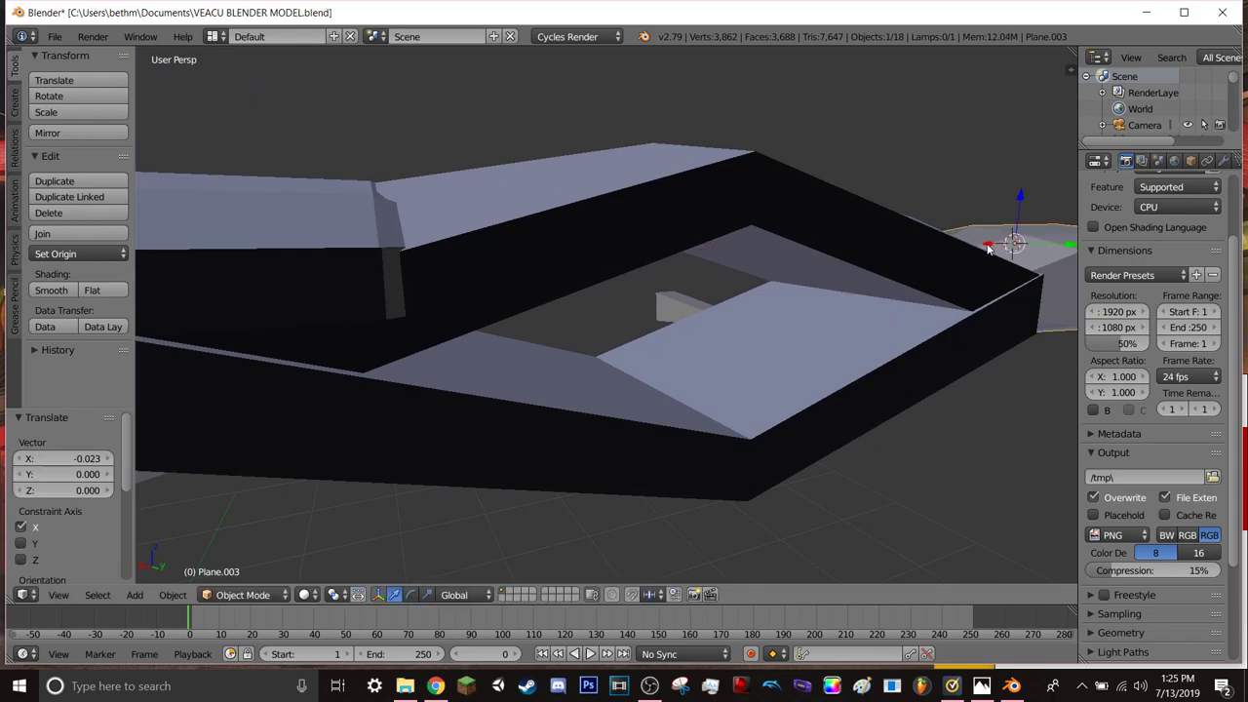
{"action": "key", "text": "shift+f"}
{"action": "key", "text": "s"}
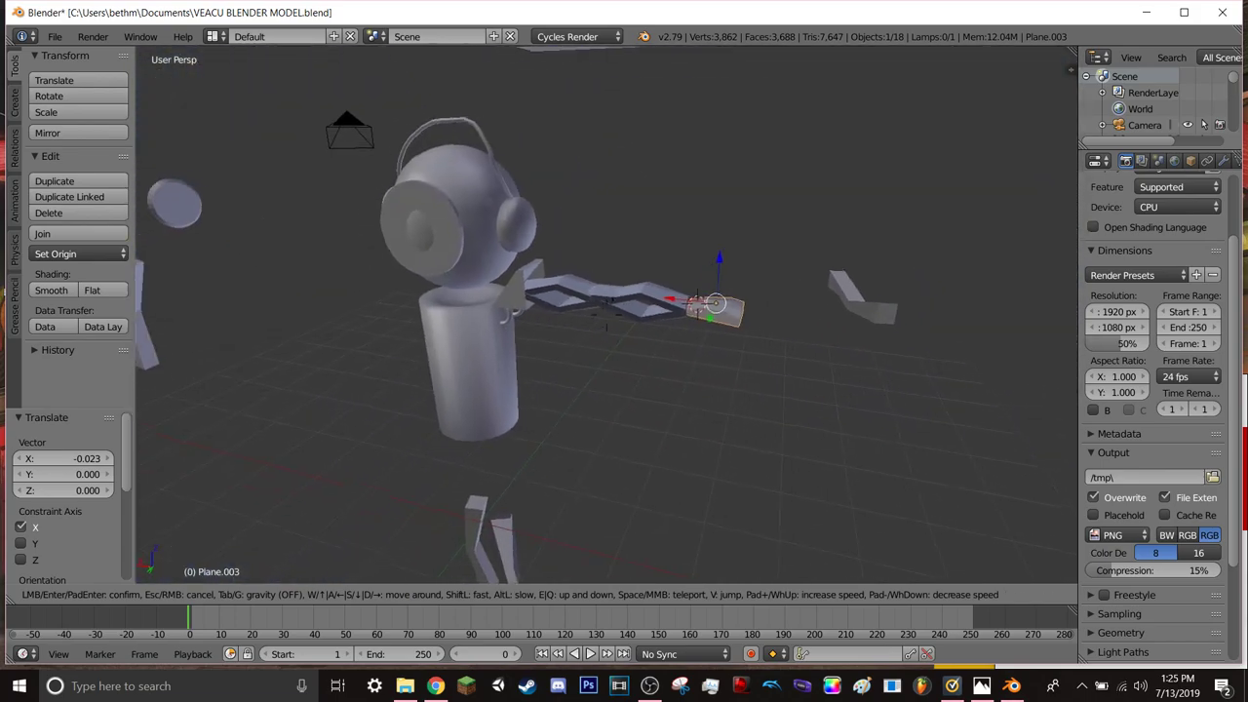
{"action": "key", "text": "w"}
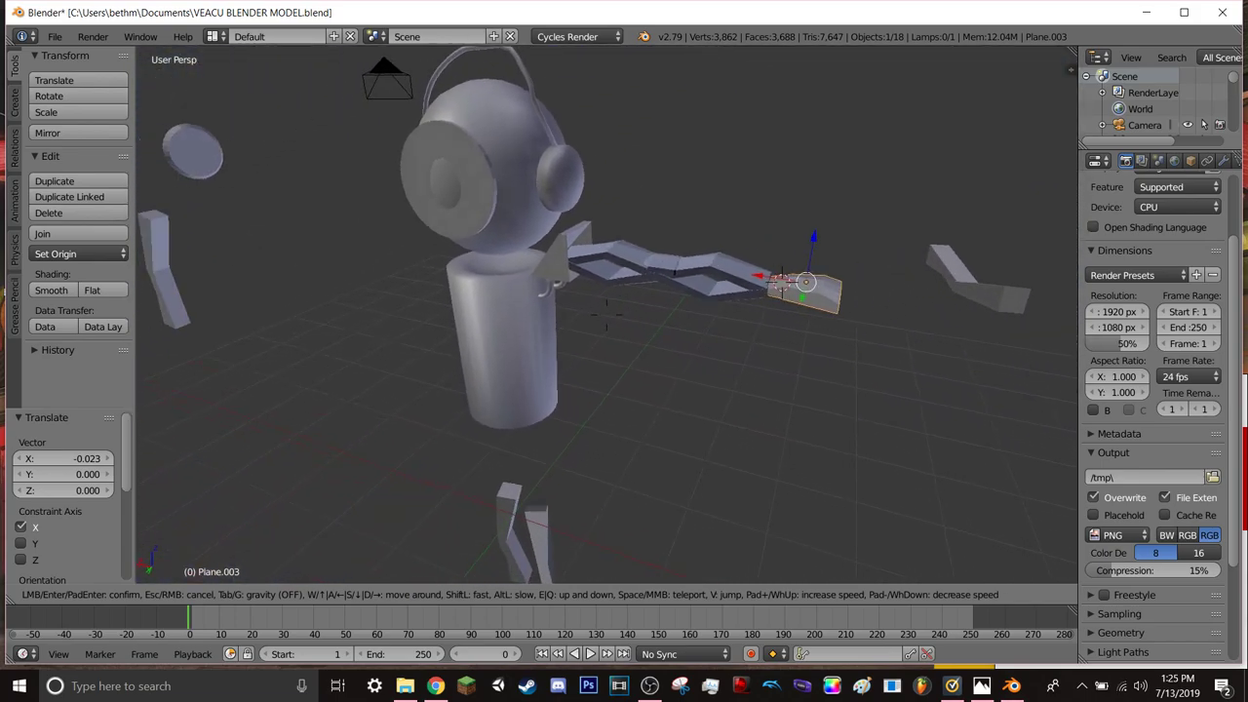
{"action": "key", "text": "s"}
{"action": "left_click", "coordinate": [606, 311]}
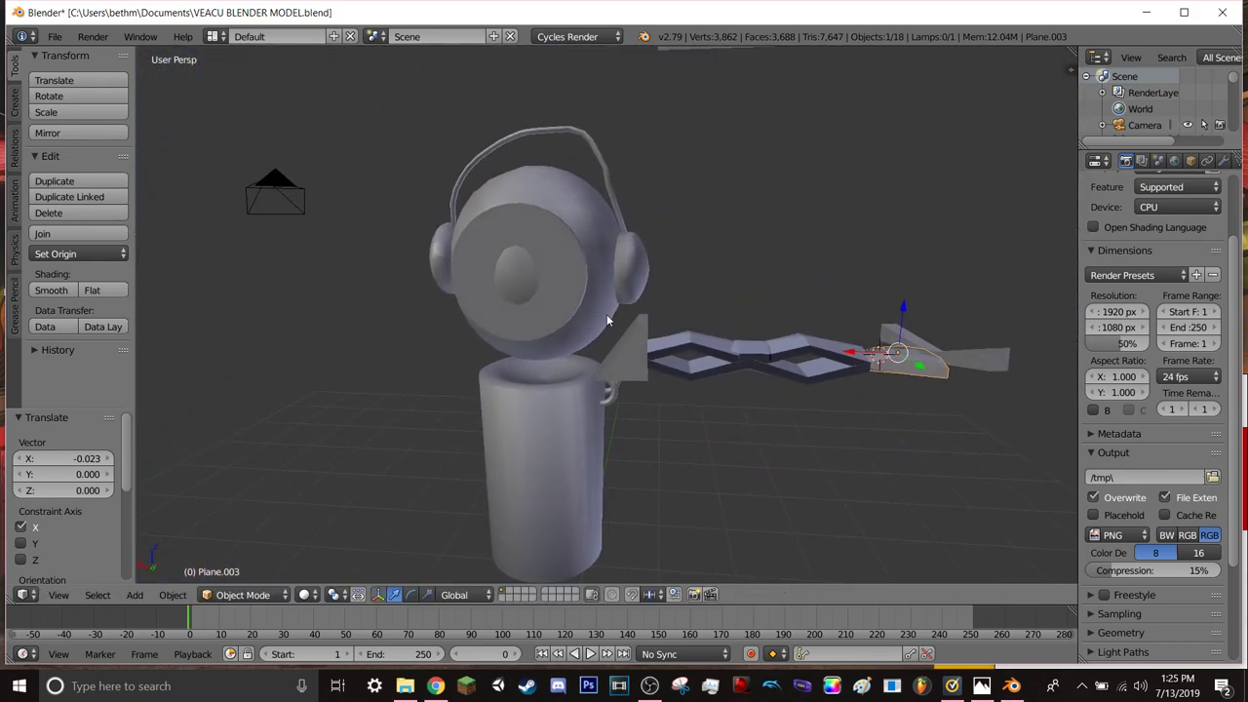
{"action": "right_click", "coordinate": [630, 349]}
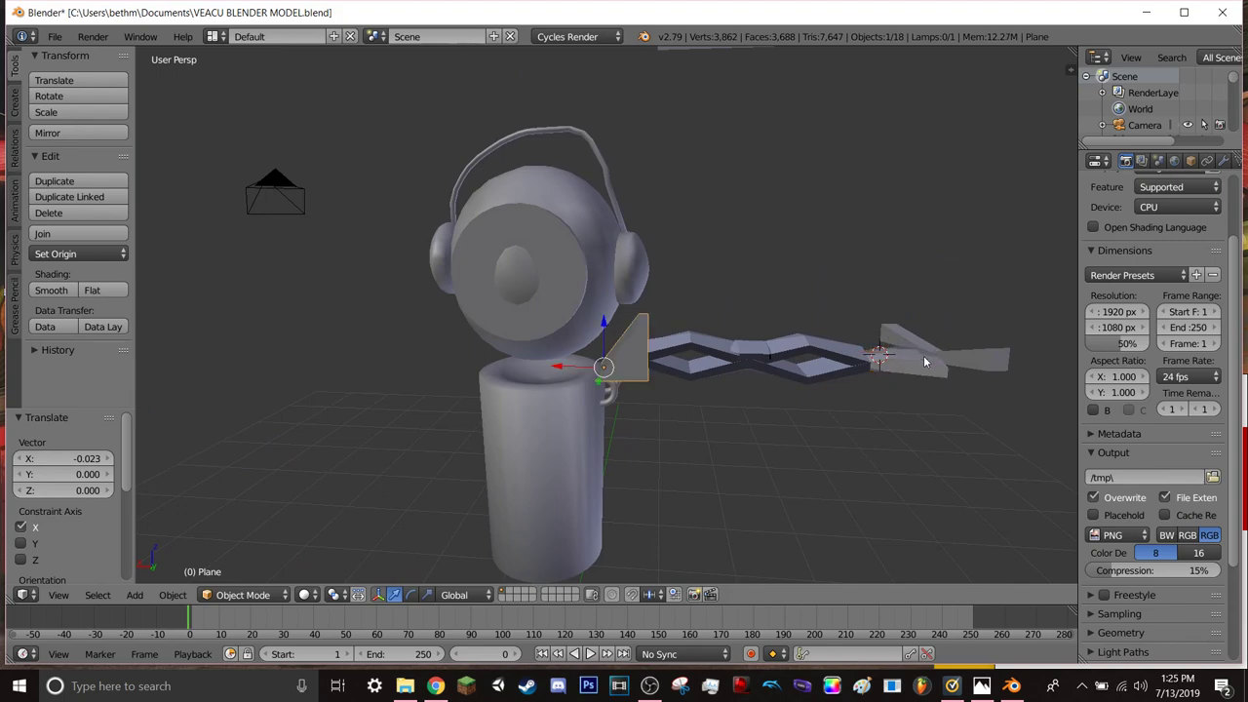
{"action": "key", "text": "b"}
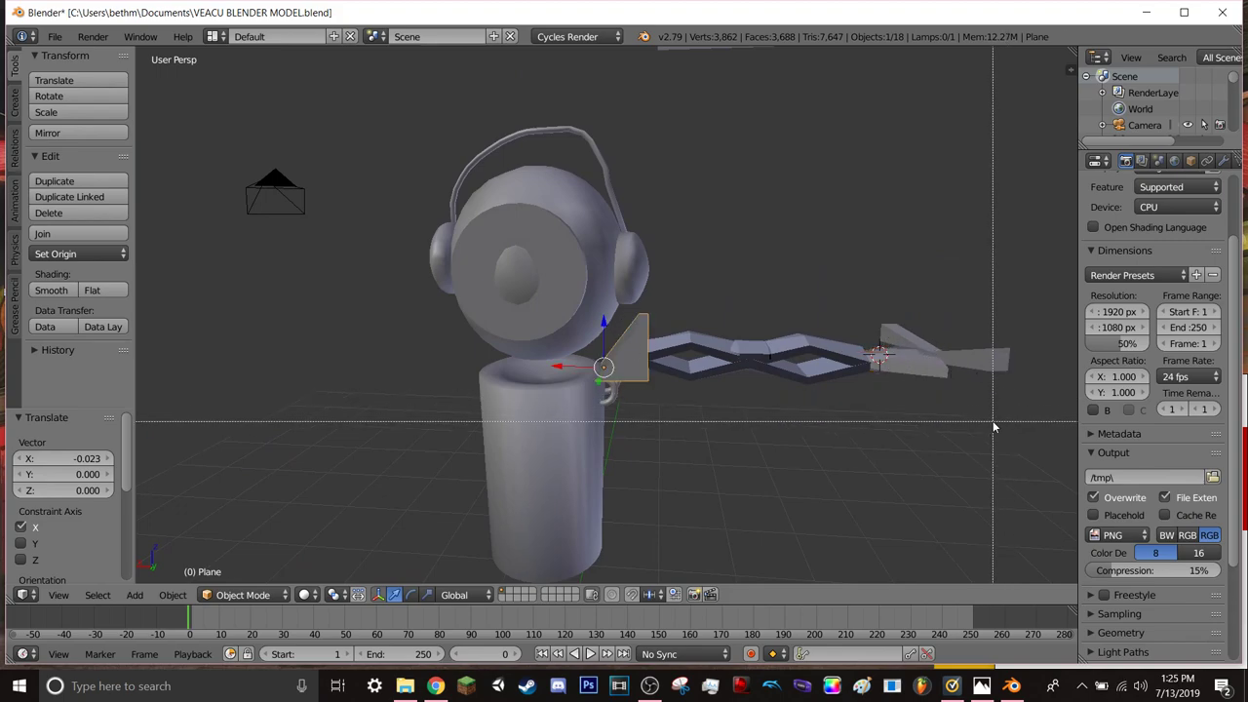
{"action": "left_click_drag", "start_coordinate": [995, 423], "coordinate": [616, 335]}
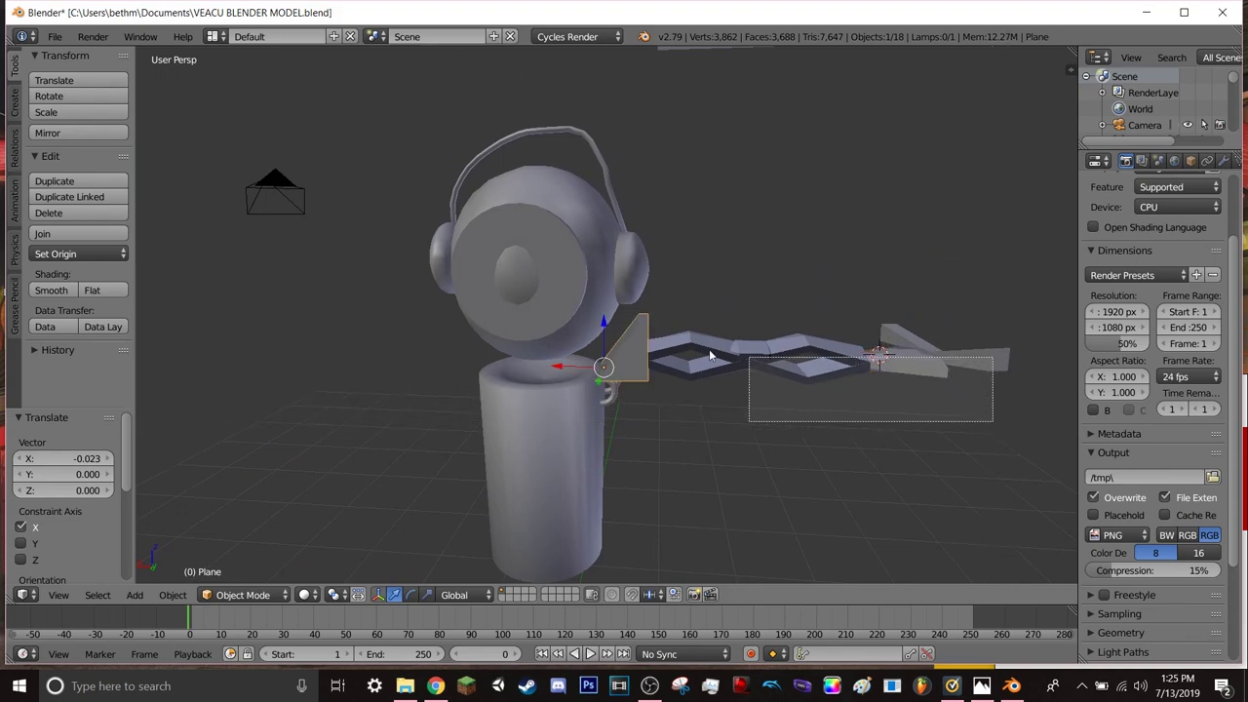
{"action": "right_click", "coordinate": [991, 362], "text": "shift"}
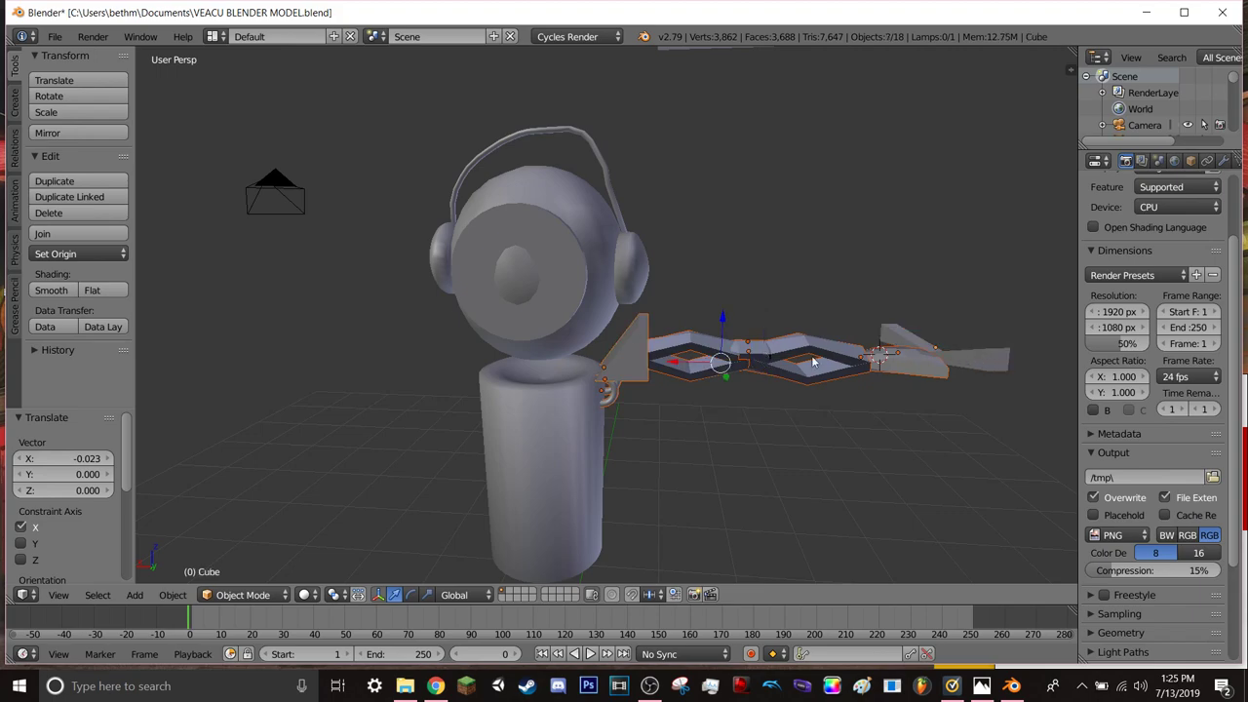
{"action": "key", "text": "r"}
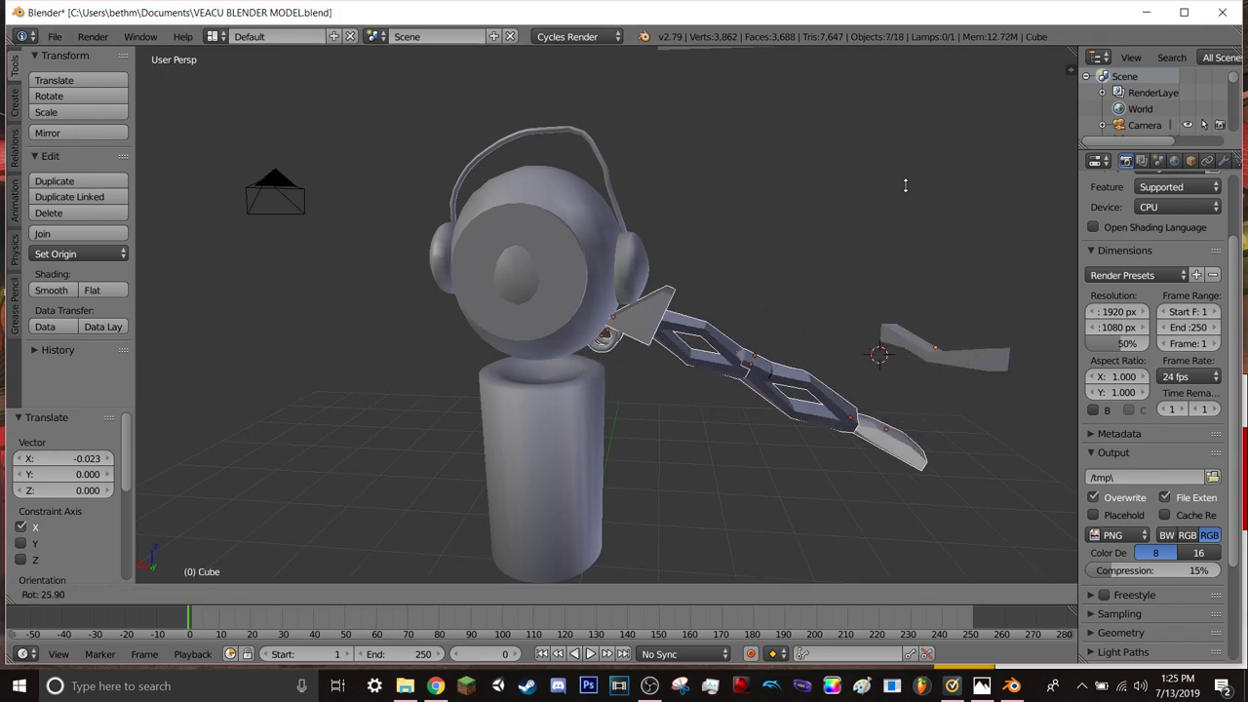
{"action": "left_click", "coordinate": [783, 388]}
{"action": "key", "text": "g"}
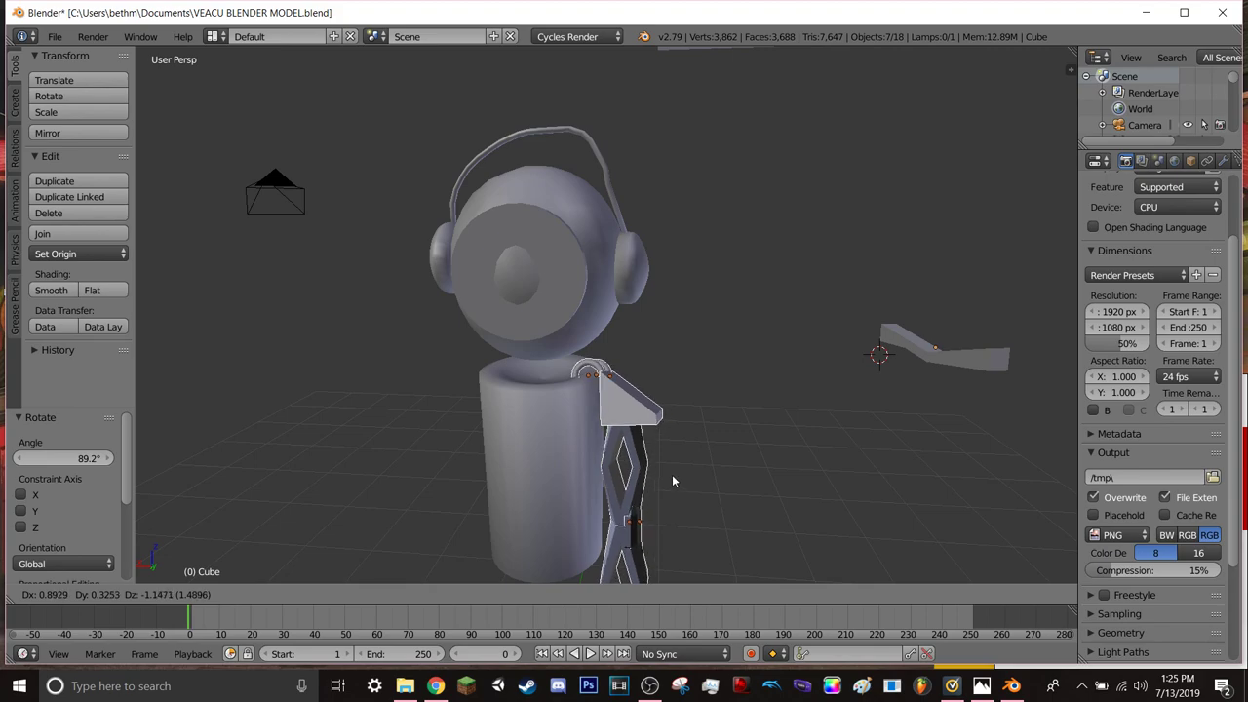
{"action": "left_click", "coordinate": [672, 473]}
{"action": "scroll", "coordinate": [717, 449], "scroll_direction": "down", "scroll_amount": 1}
{"action": "scroll", "coordinate": [704, 470], "scroll_direction": "down", "scroll_amount": 1}
{"action": "scroll", "coordinate": [708, 469], "scroll_direction": "down", "scroll_amount": 3}
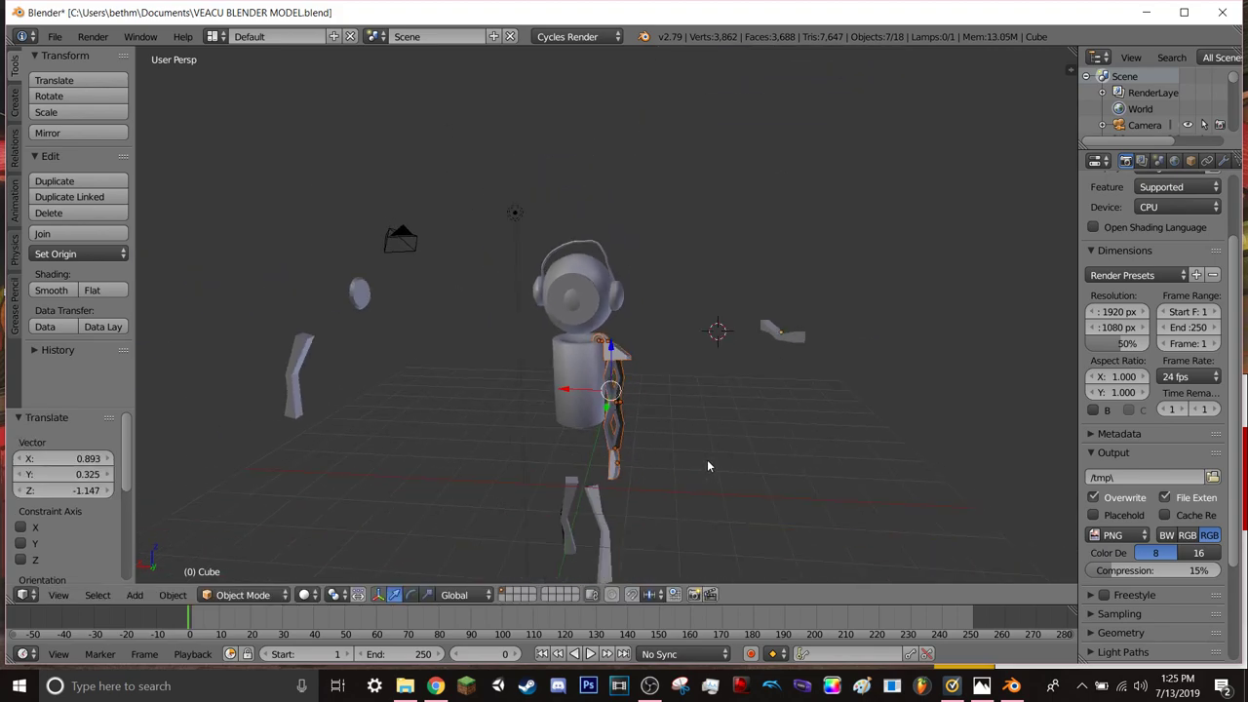
{"action": "key", "text": "ctrl+z"}
{"action": "key", "text": "ctrl+z"}
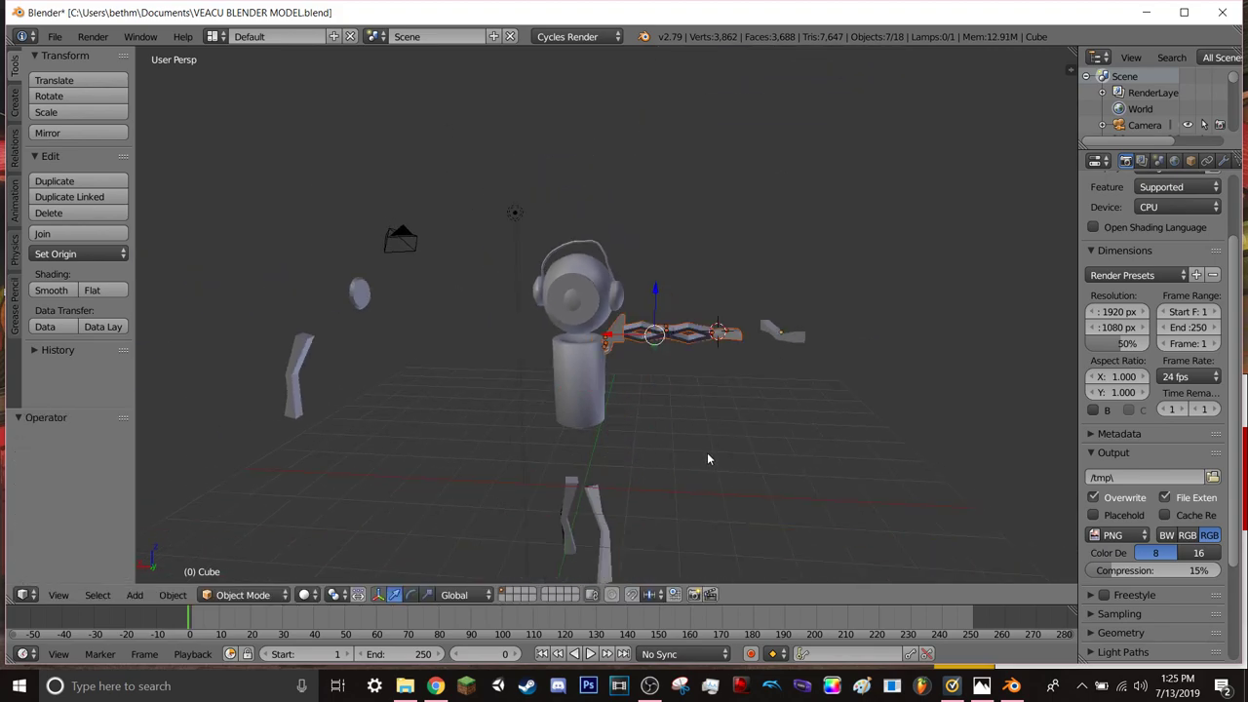
{"action": "scroll", "coordinate": [761, 429], "scroll_direction": "up", "scroll_amount": 1}
{"action": "scroll", "coordinate": [825, 437], "scroll_direction": "up", "scroll_amount": 1}
{"action": "scroll", "coordinate": [821, 427], "scroll_direction": "up", "scroll_amount": 1}
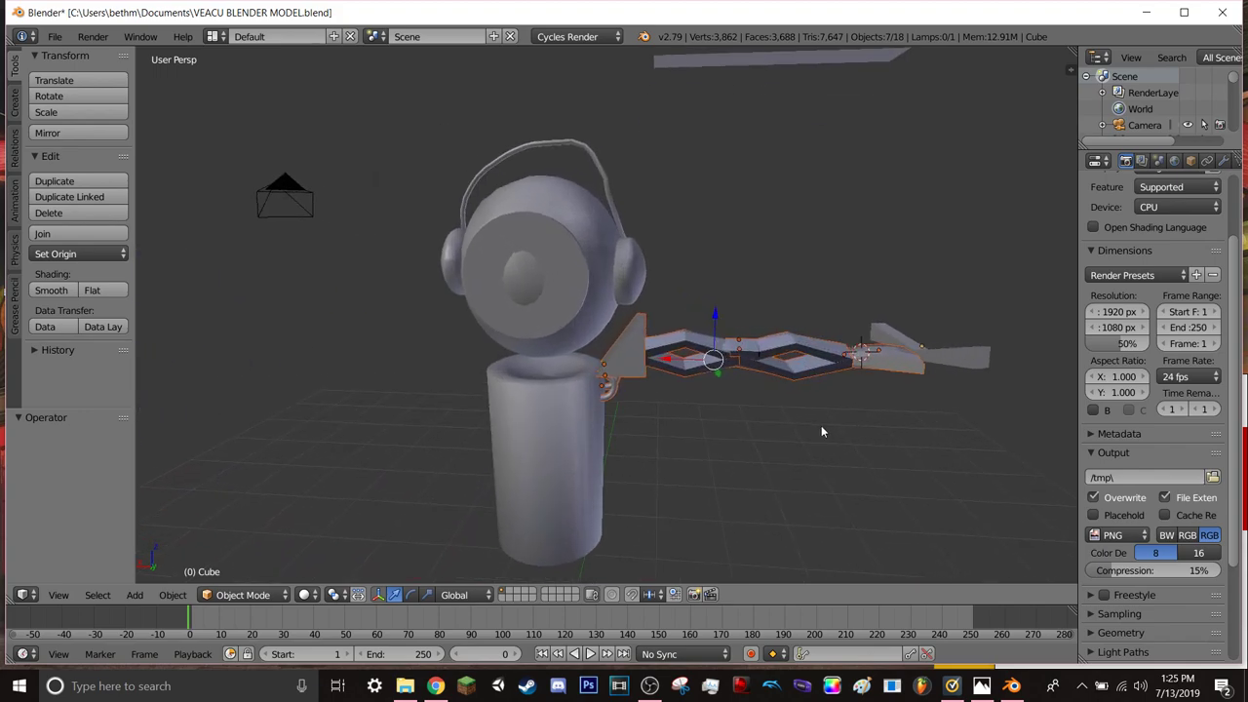
{"action": "scroll", "coordinate": [771, 390], "scroll_direction": "up", "scroll_amount": 1}
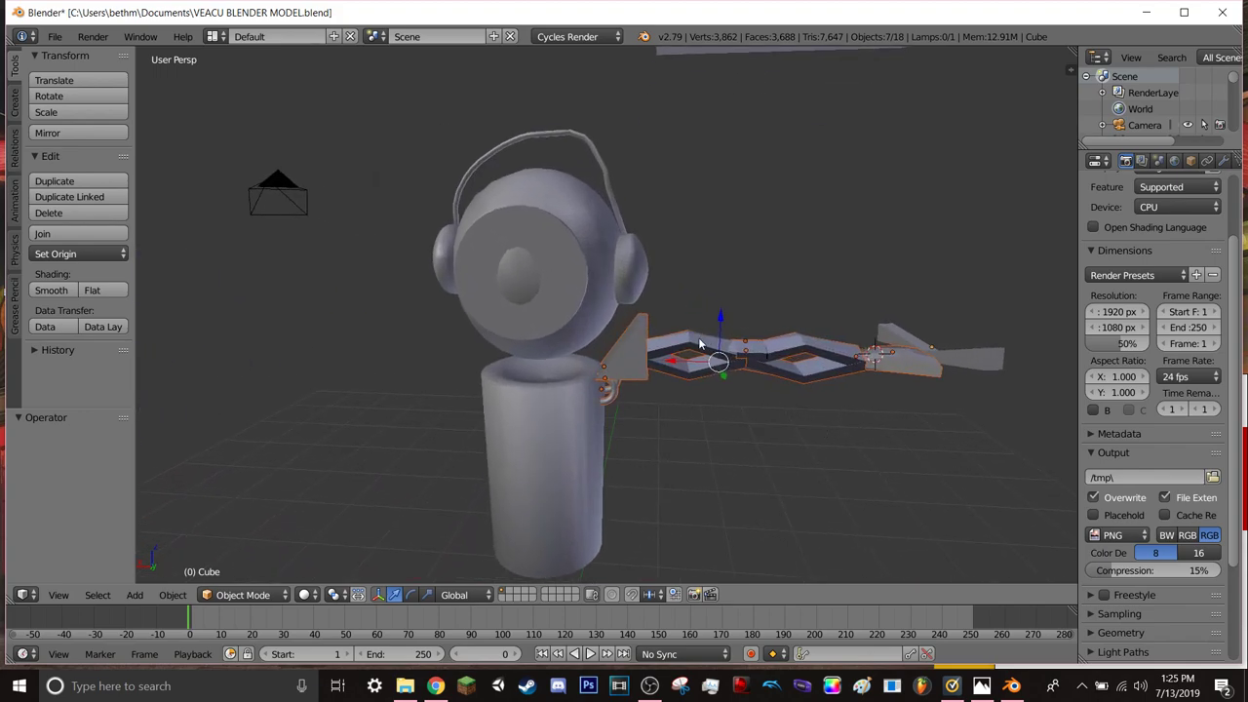
- Scale Plane.001, Plane.006 and the hand Plane.003 together to 0.807
{"action": "right_click", "coordinate": [699, 343]}
{"action": "right_click", "coordinate": [699, 343]}
{"action": "right_click", "coordinate": [699, 344]}
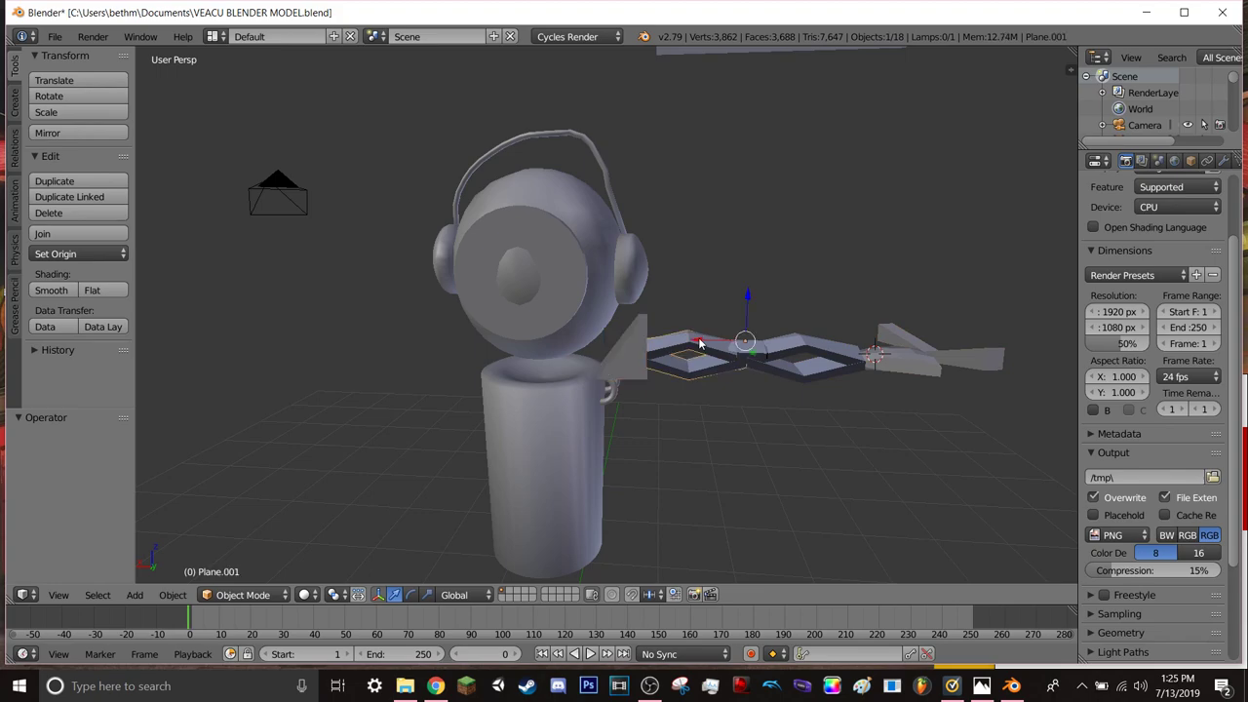
{"action": "right_click", "coordinate": [821, 360], "text": "shift"}
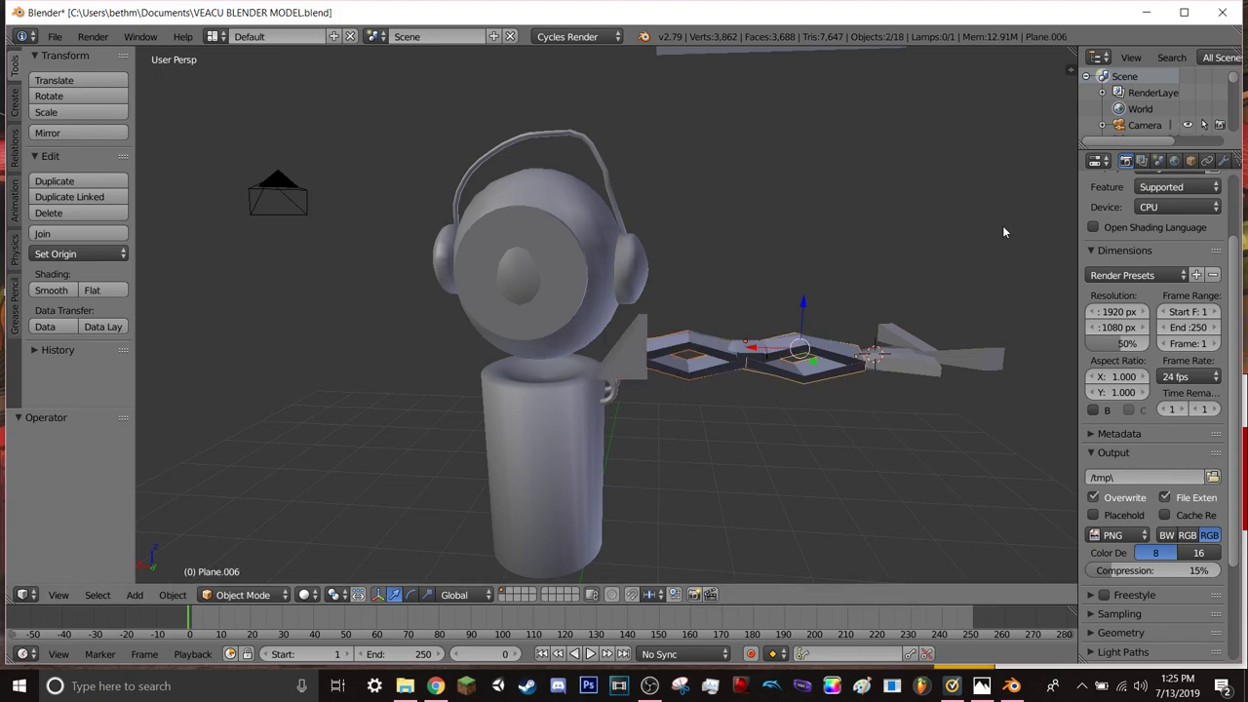
{"action": "key", "text": "s"}
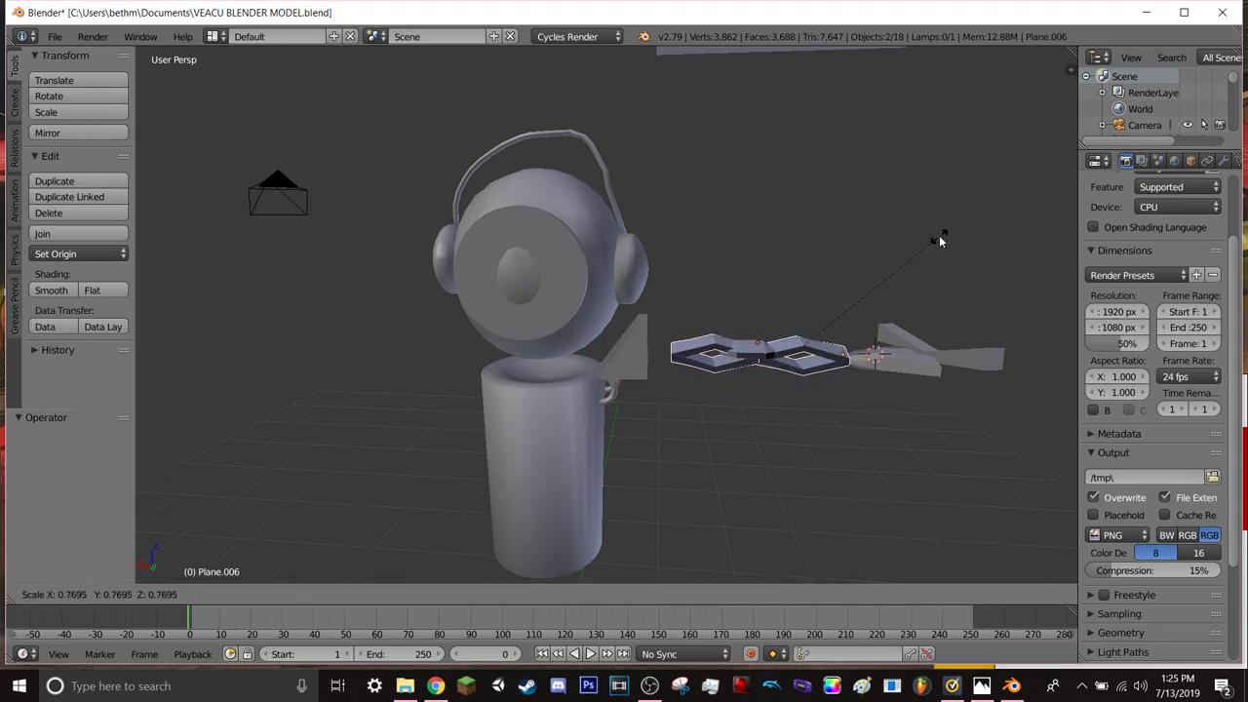
{"action": "left_click", "coordinate": [939, 235]}
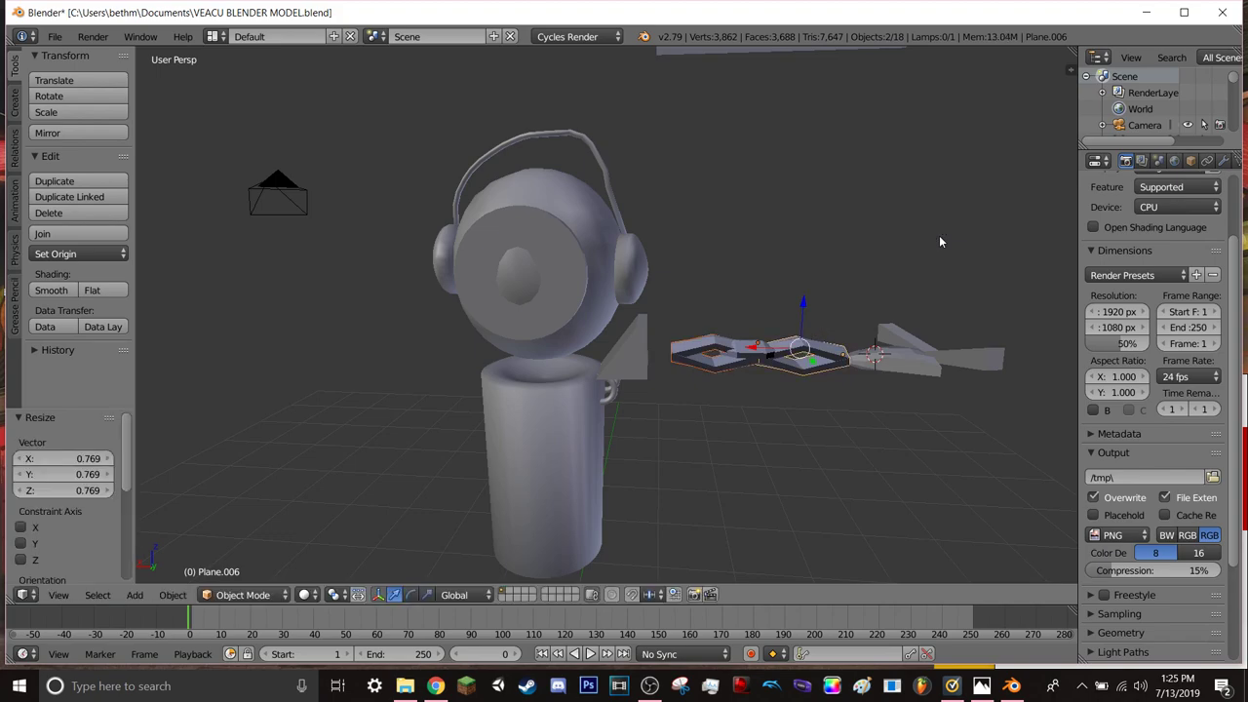
{"action": "key", "text": "ctrl+z"}
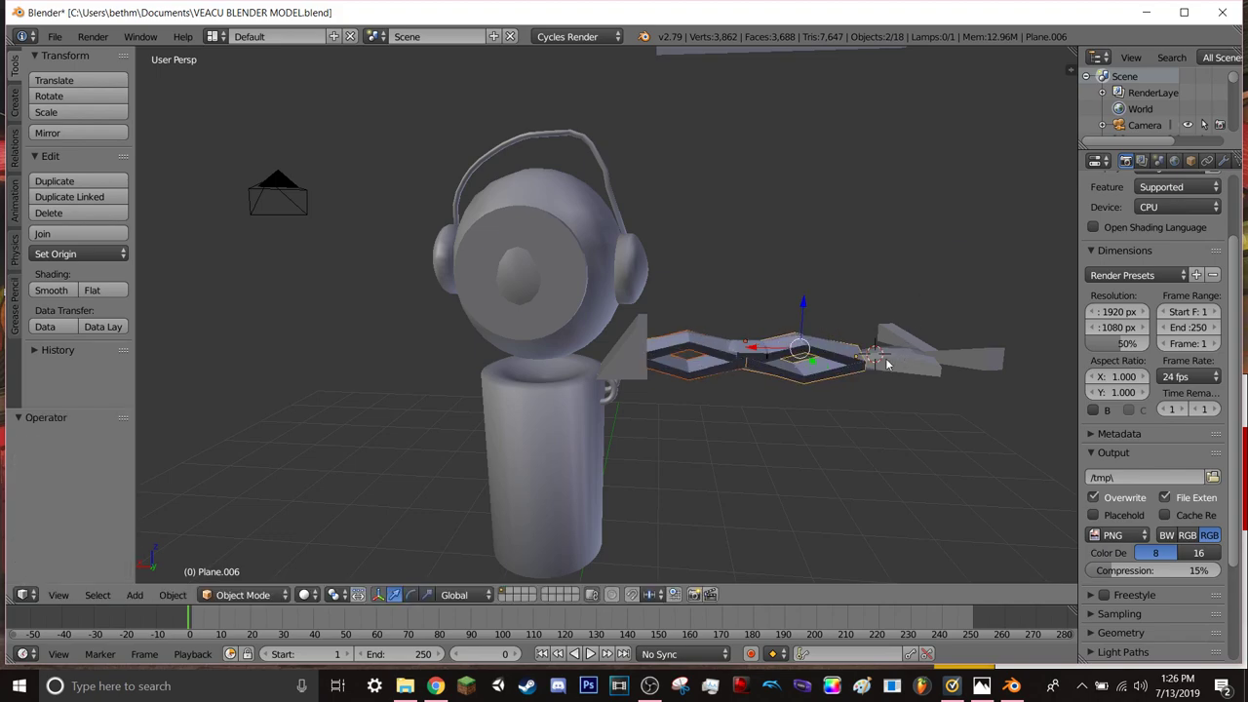
{"action": "right_click", "coordinate": [891, 366], "text": "shift"}
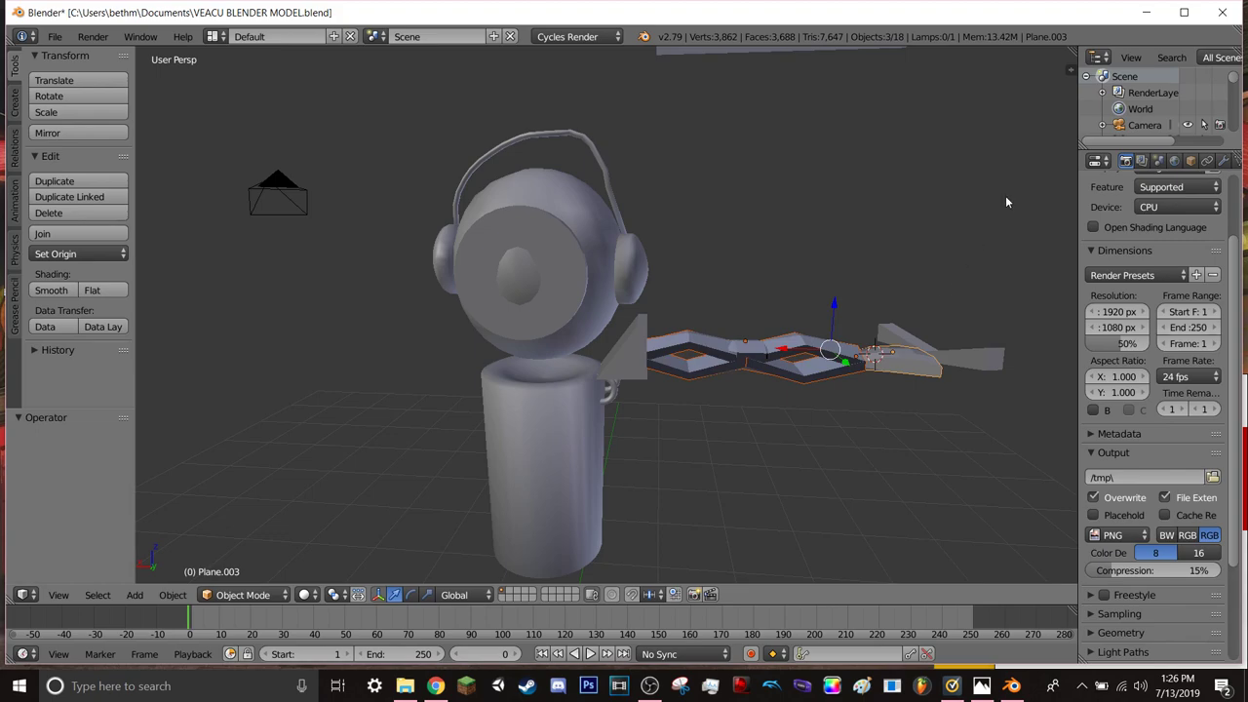
{"action": "key", "text": "s"}
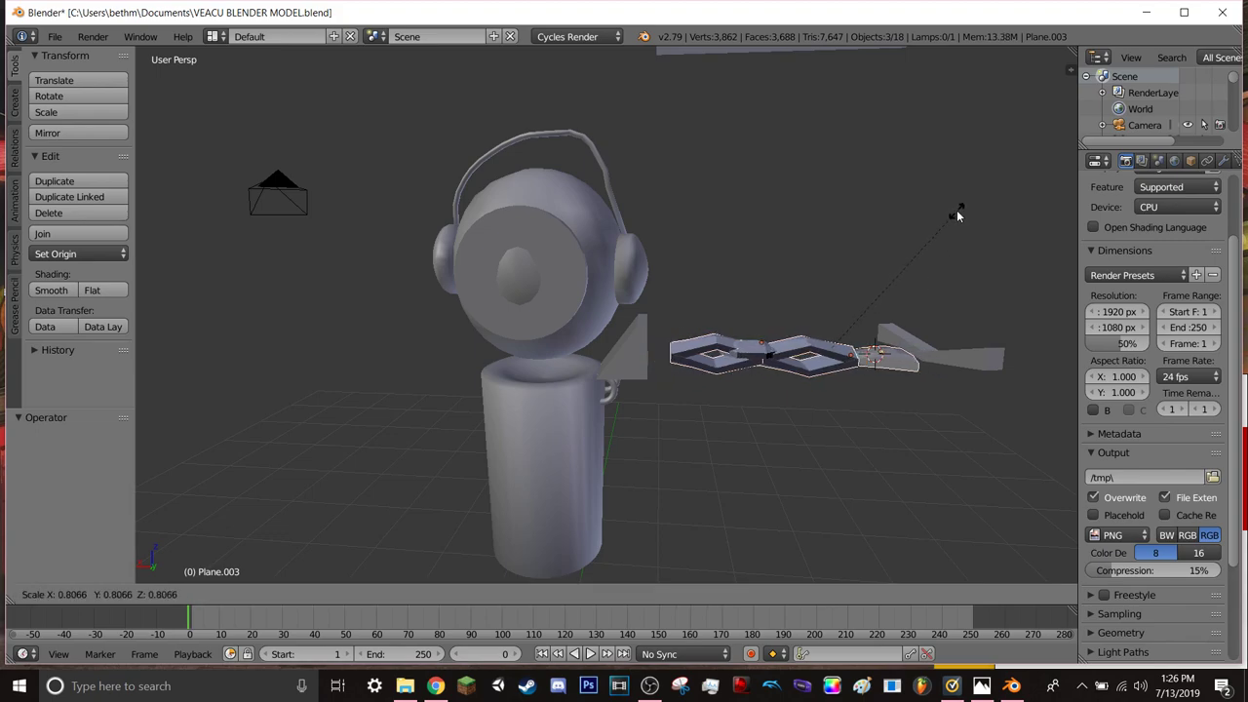
{"action": "left_click", "coordinate": [957, 213]}
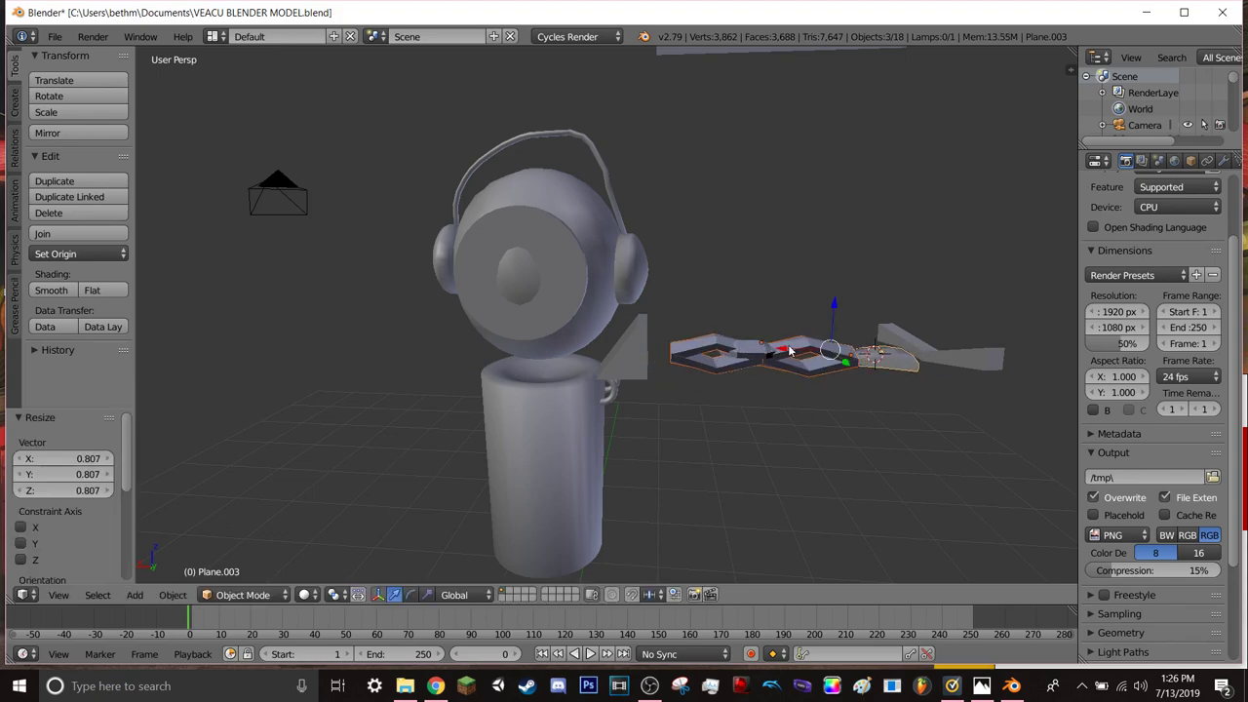
- Slide the shrunk pieces along X, then reposition the small joint plate Plane.004
{"action": "key", "text": "g"}
{"action": "key", "text": "x"}
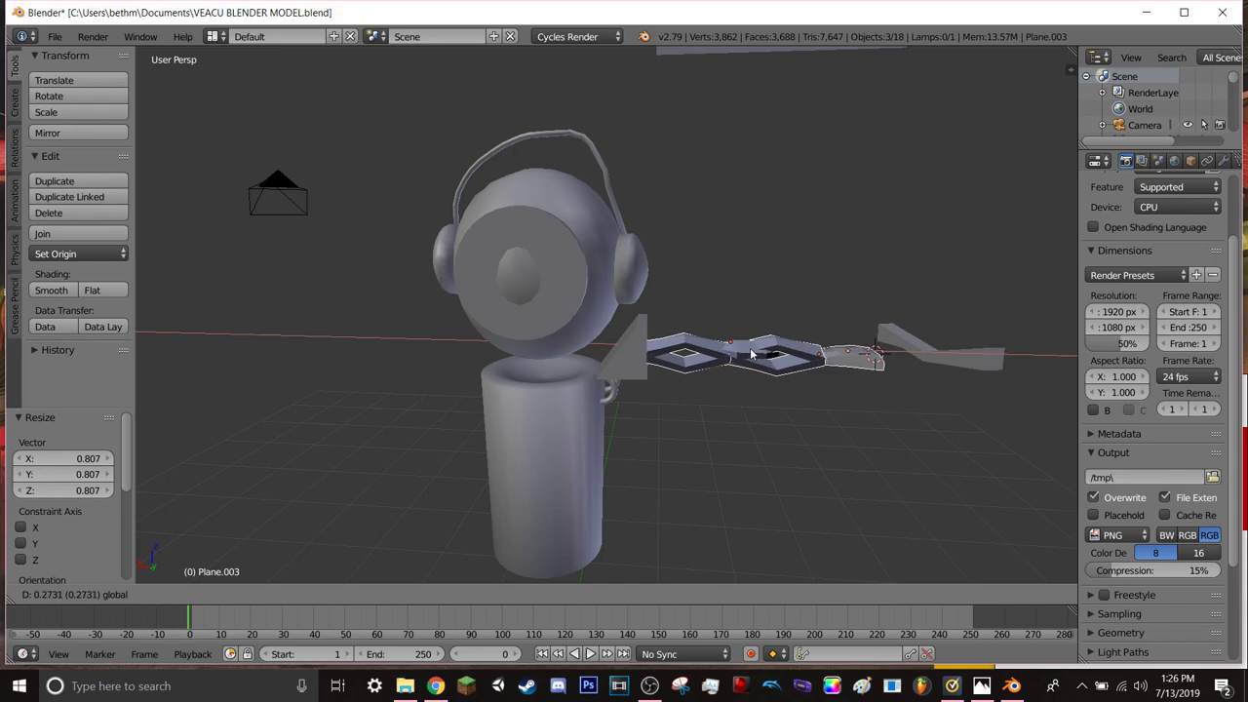
{"action": "left_click", "coordinate": [751, 354]}
{"action": "right_click", "coordinate": [746, 356]}
{"action": "scroll", "coordinate": [786, 402], "scroll_direction": "up", "scroll_amount": 1}
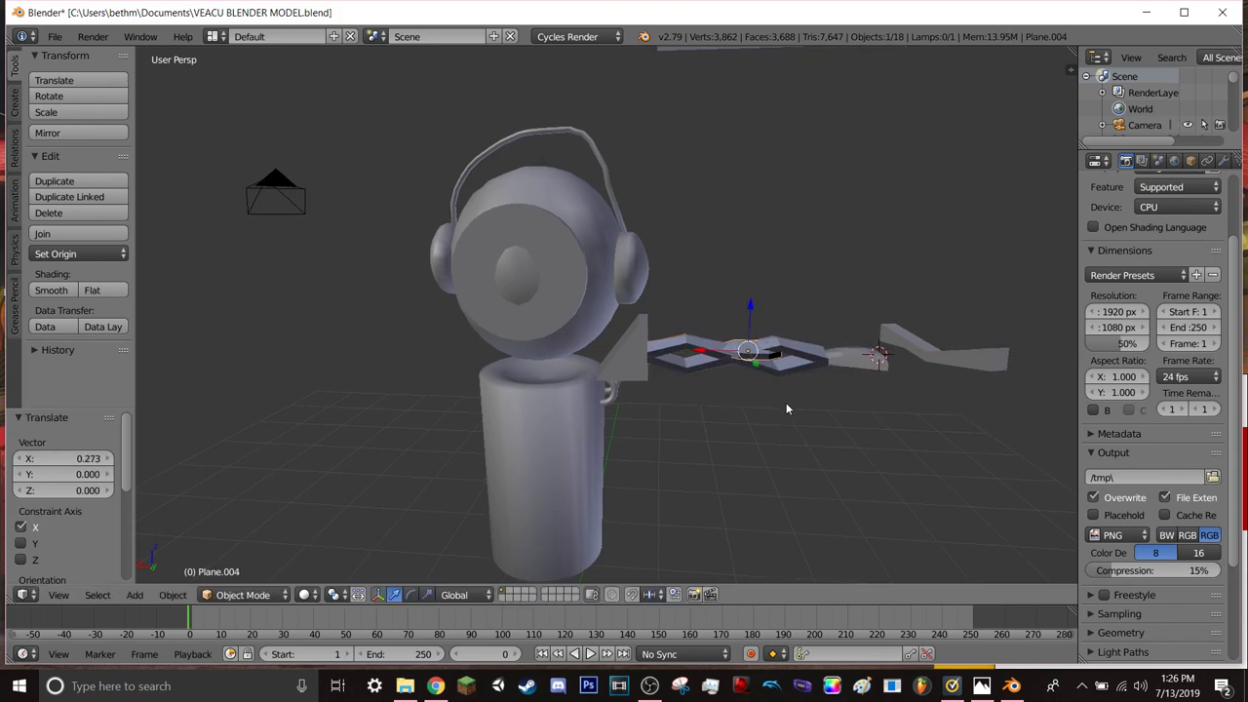
{"action": "key", "text": "shift+f"}
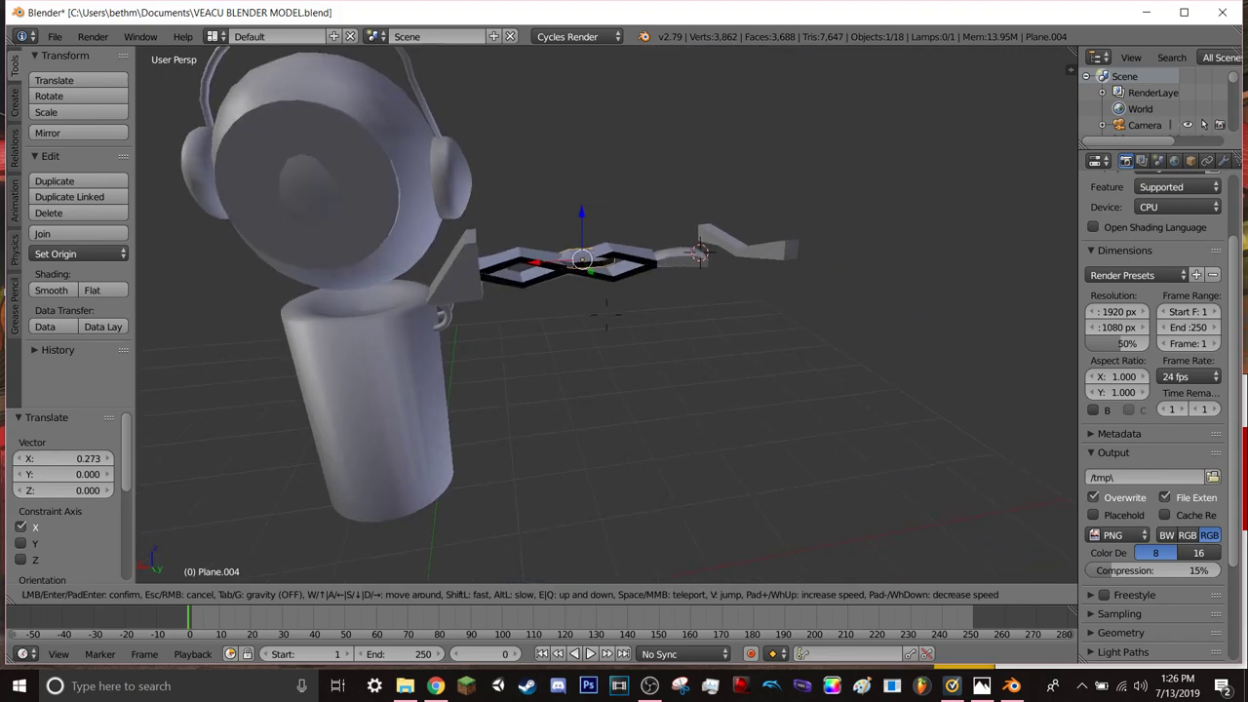
{"action": "key", "text": "w"}
{"action": "left_click", "coordinate": [592, 334]}
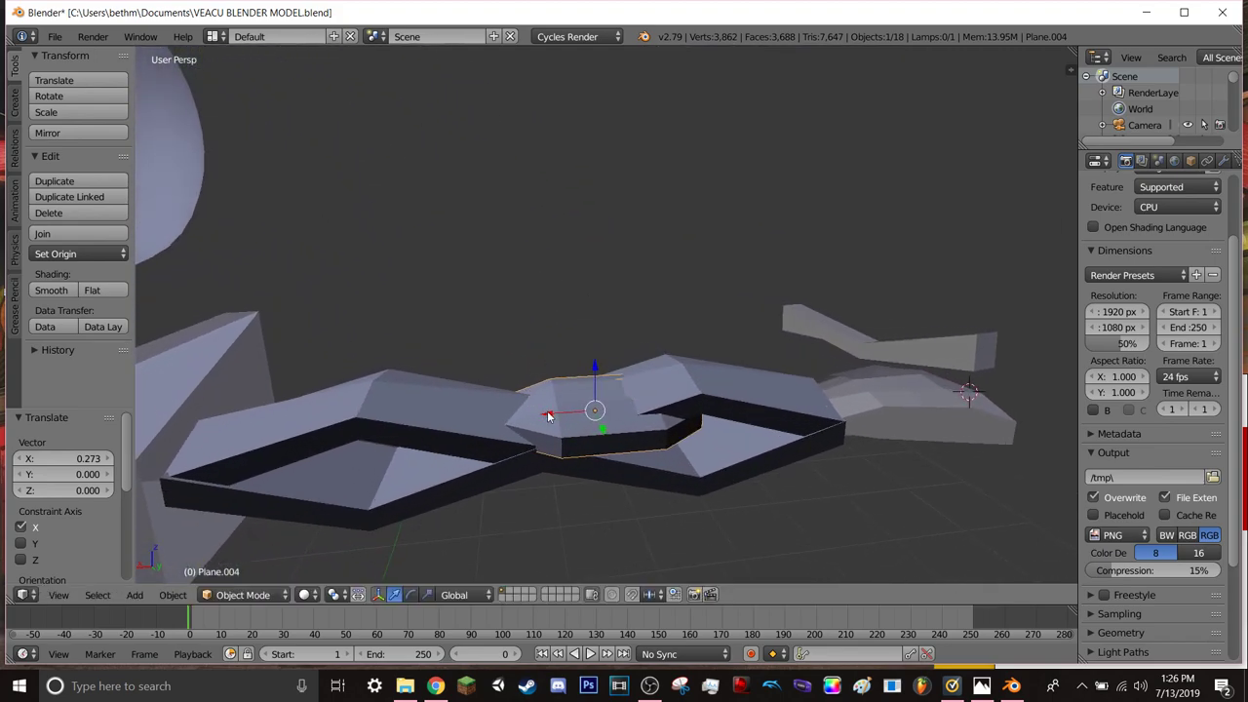
{"action": "left_click_drag", "start_coordinate": [549, 417], "coordinate": [486, 396]}
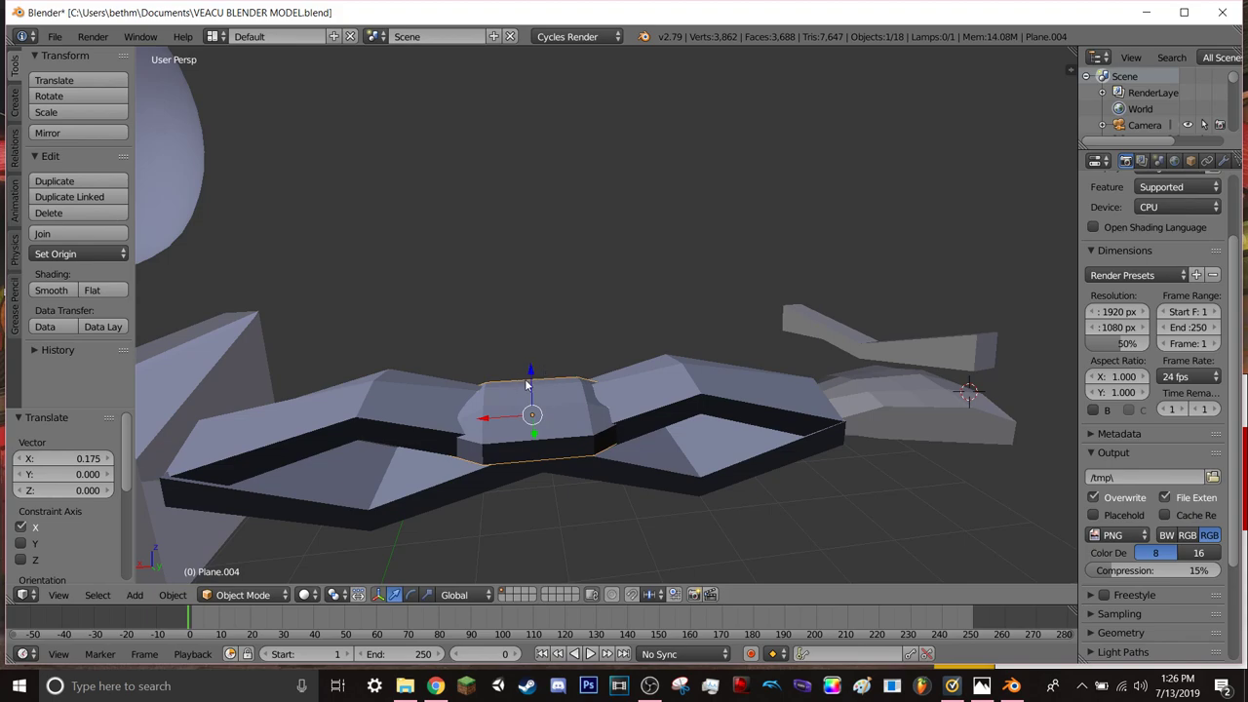
{"action": "left_click_drag", "start_coordinate": [529, 373], "coordinate": [559, 349]}
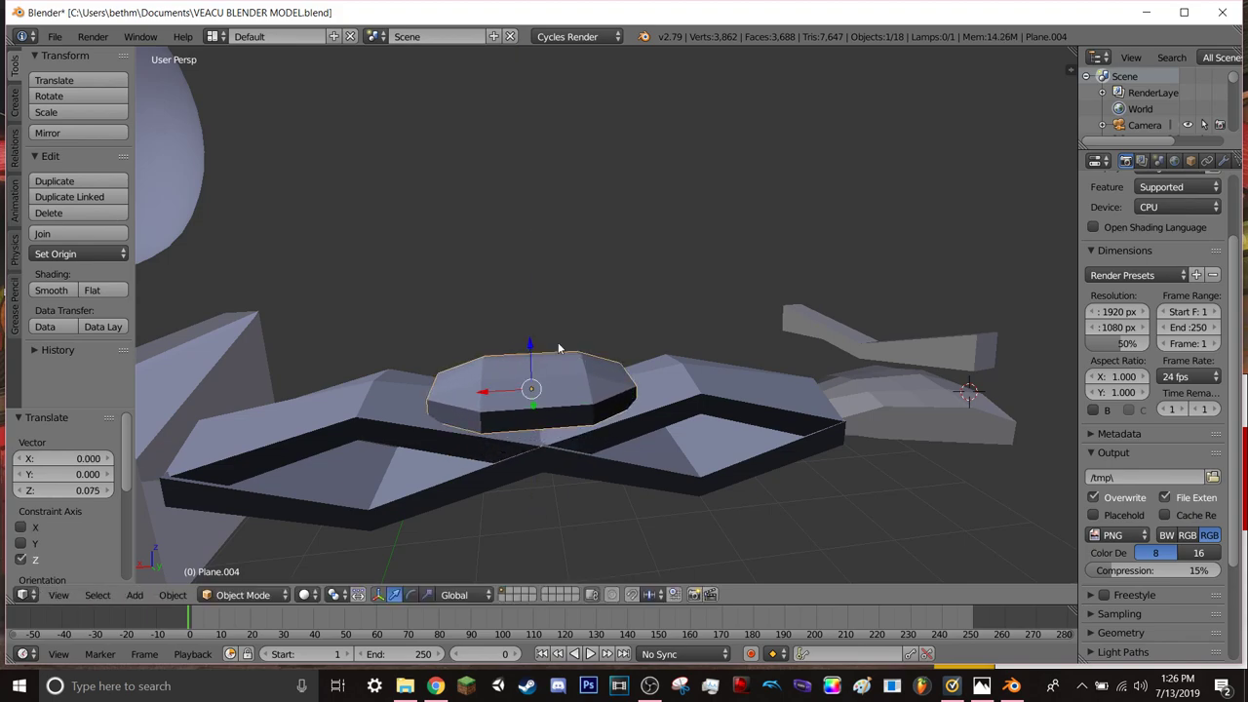
- Scale the joint plate to 0.789 and lower it -0.034 along Z into the arm
{"action": "key", "text": "s"}
{"action": "left_click", "coordinate": [723, 264]}
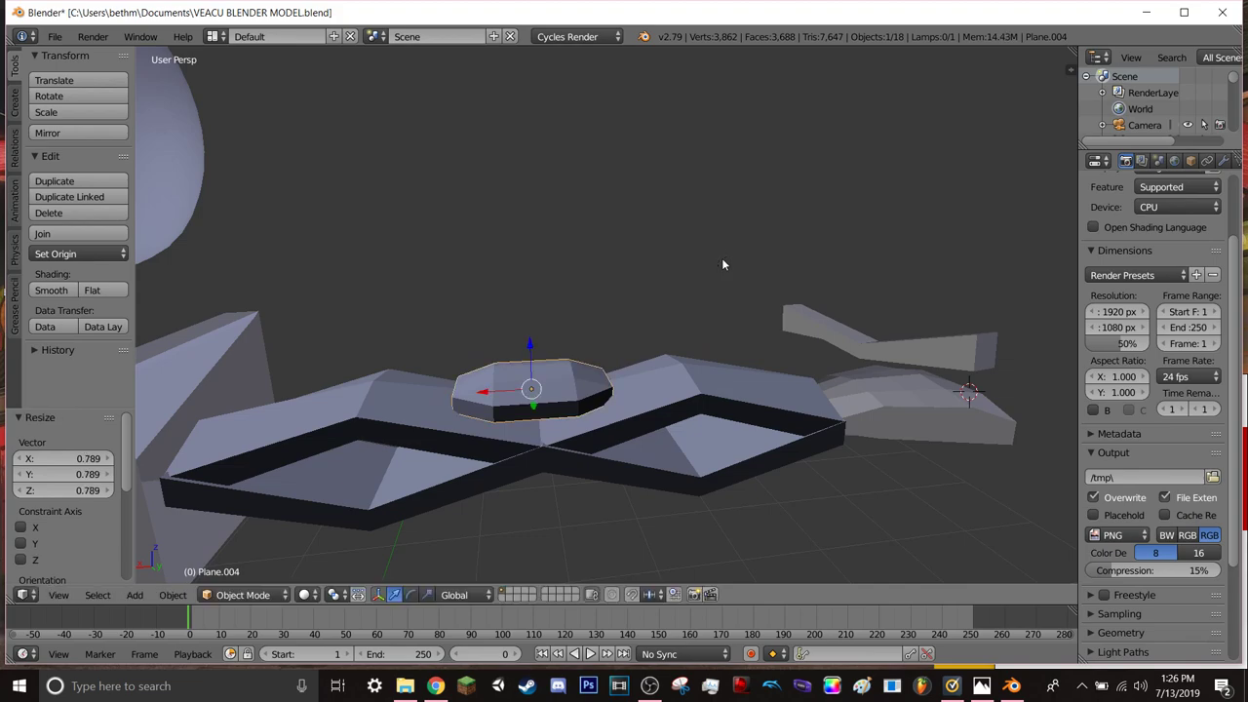
{"action": "left_click_drag", "start_coordinate": [534, 342], "coordinate": [533, 373]}
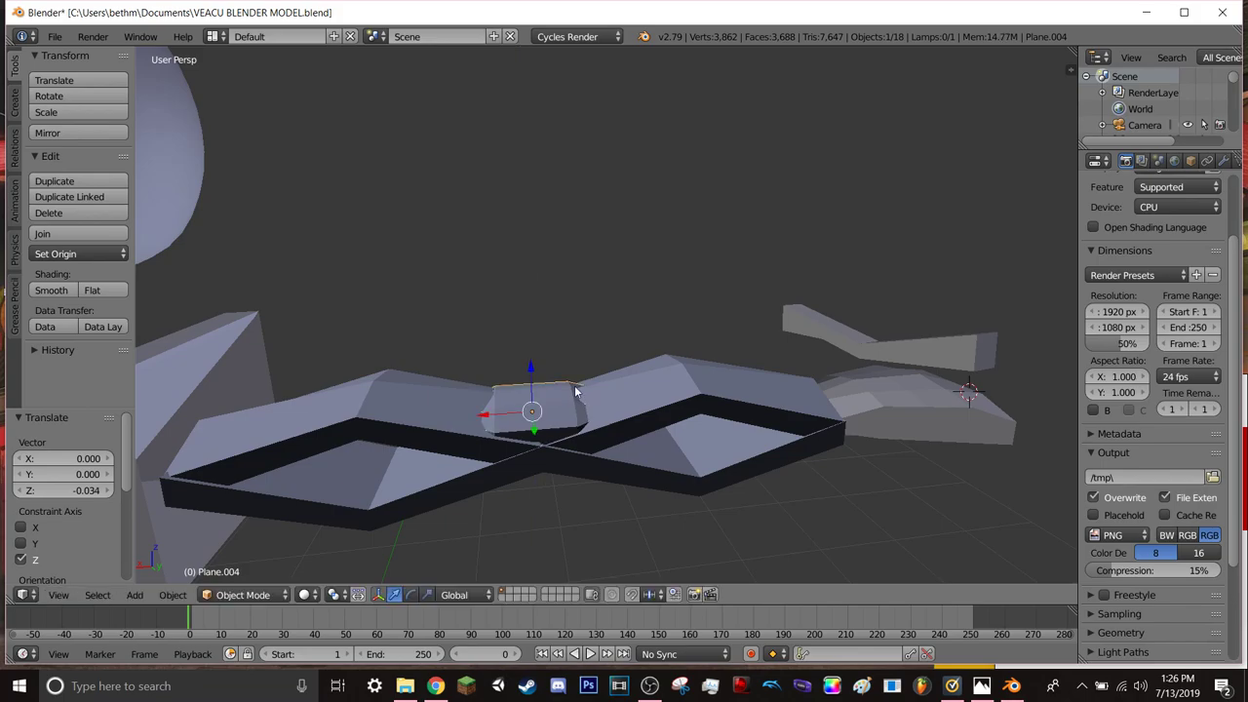
{"action": "middle_click_drag", "start_coordinate": [533, 373], "coordinate": [544, 357]}
{"action": "key", "text": "shift+f"}
{"action": "key", "text": "s"}
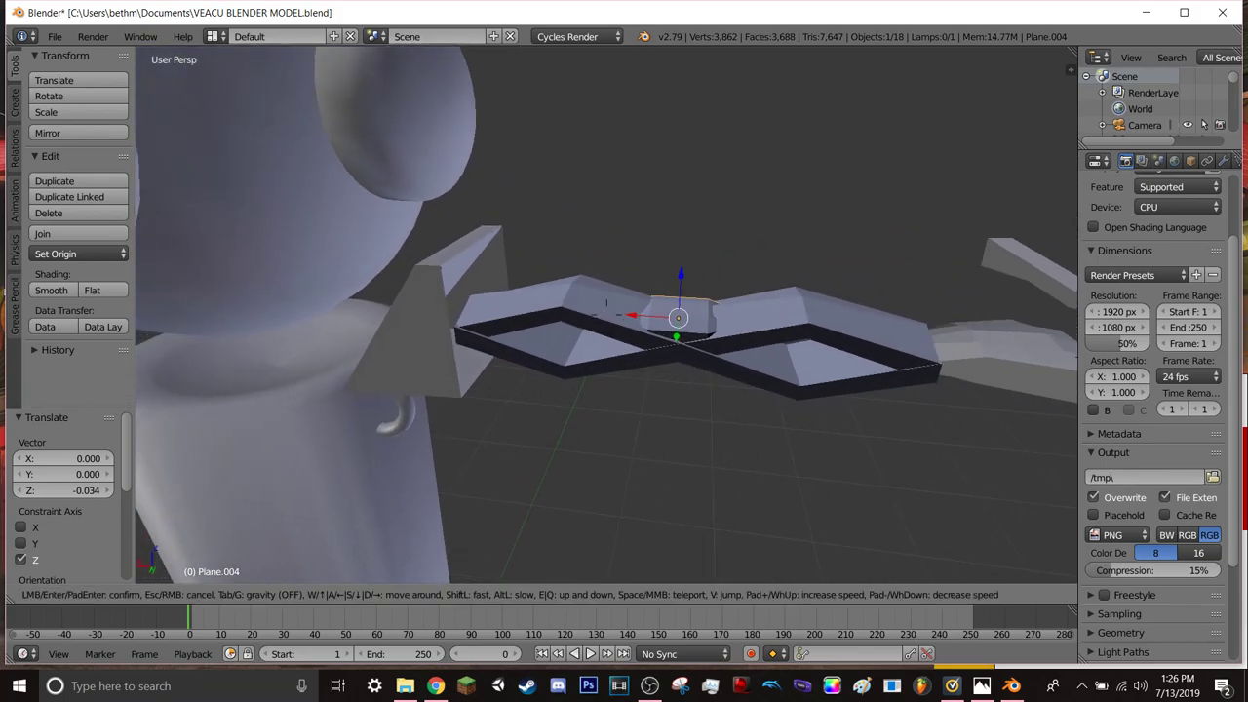
{"action": "key", "text": "w"}
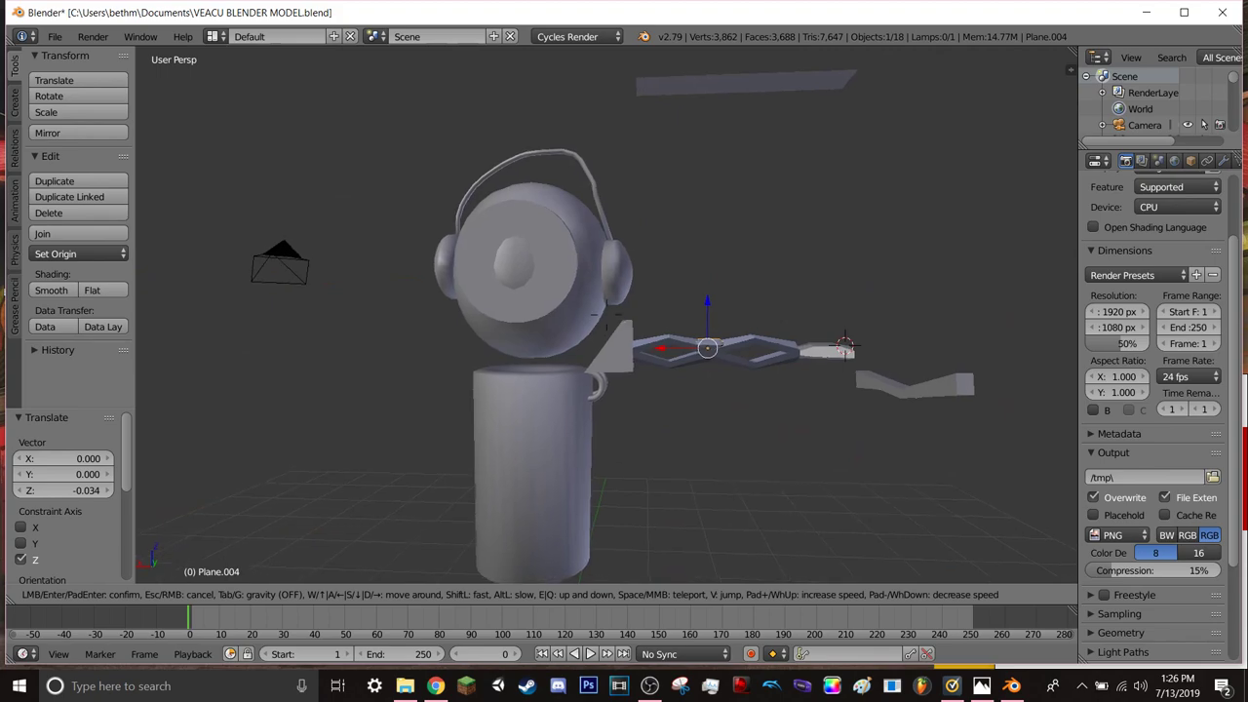
{"action": "key", "text": "w"}
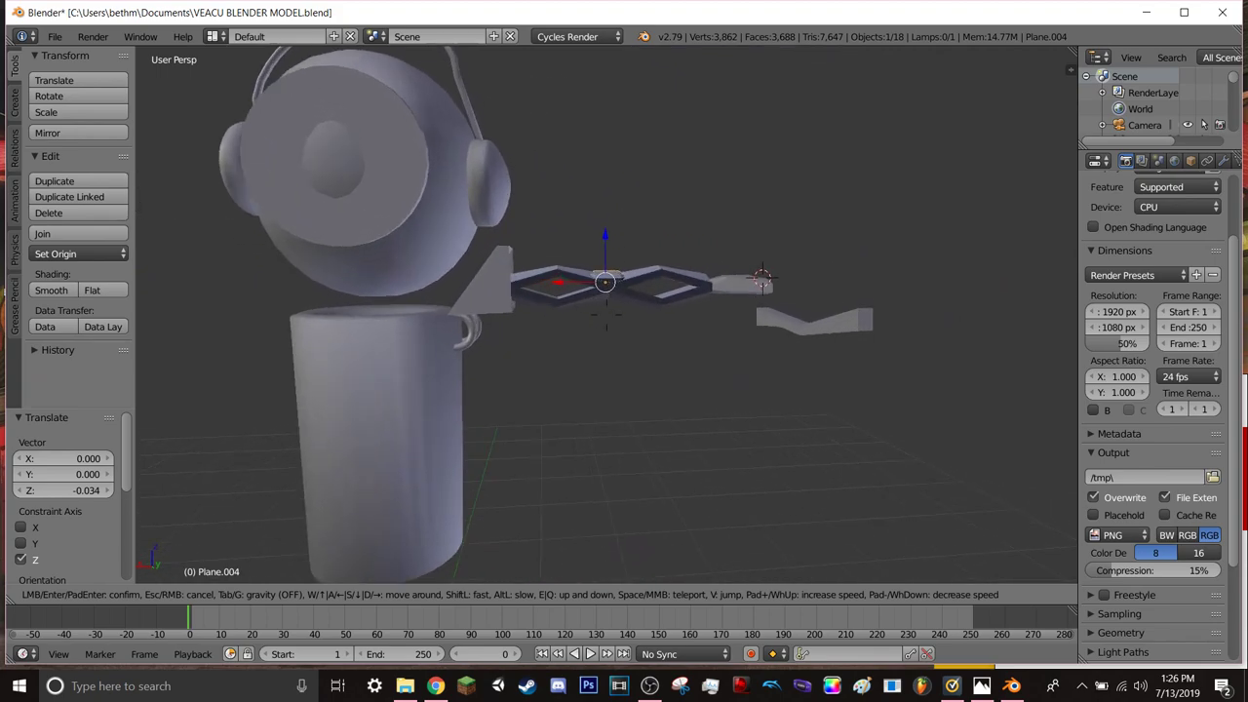
{"action": "key", "text": "s"}
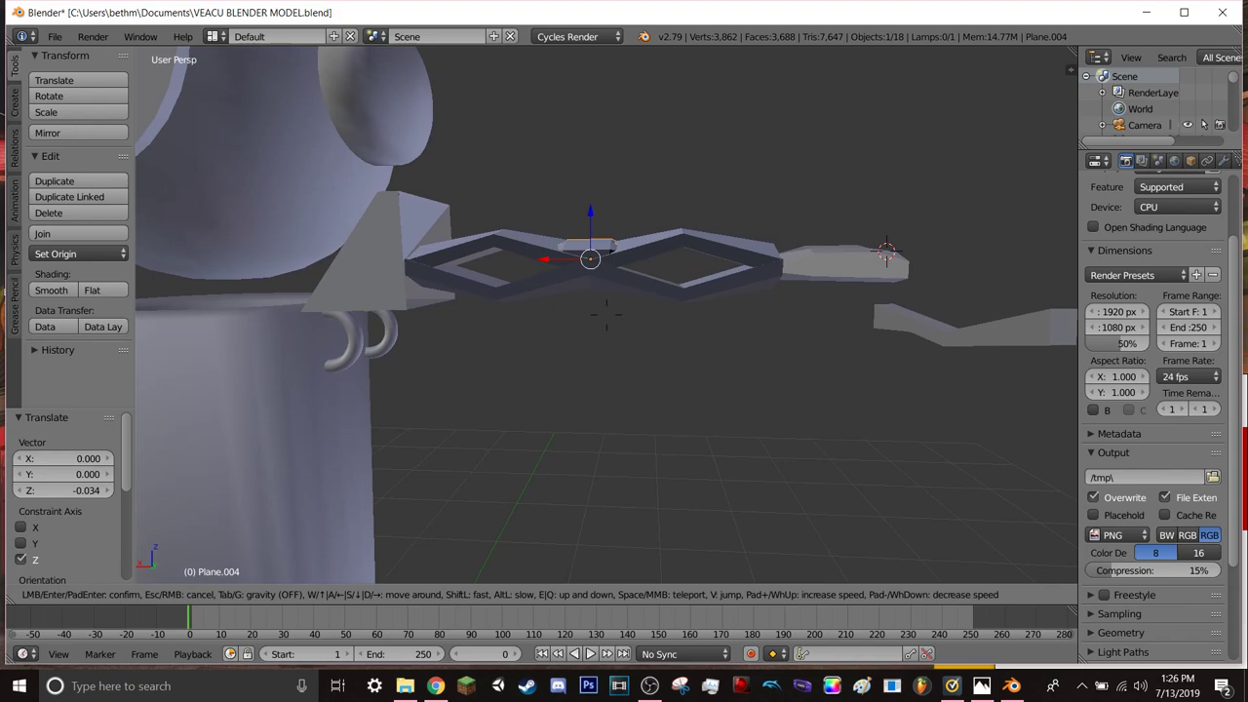
{"action": "left_click", "coordinate": [607, 314]}
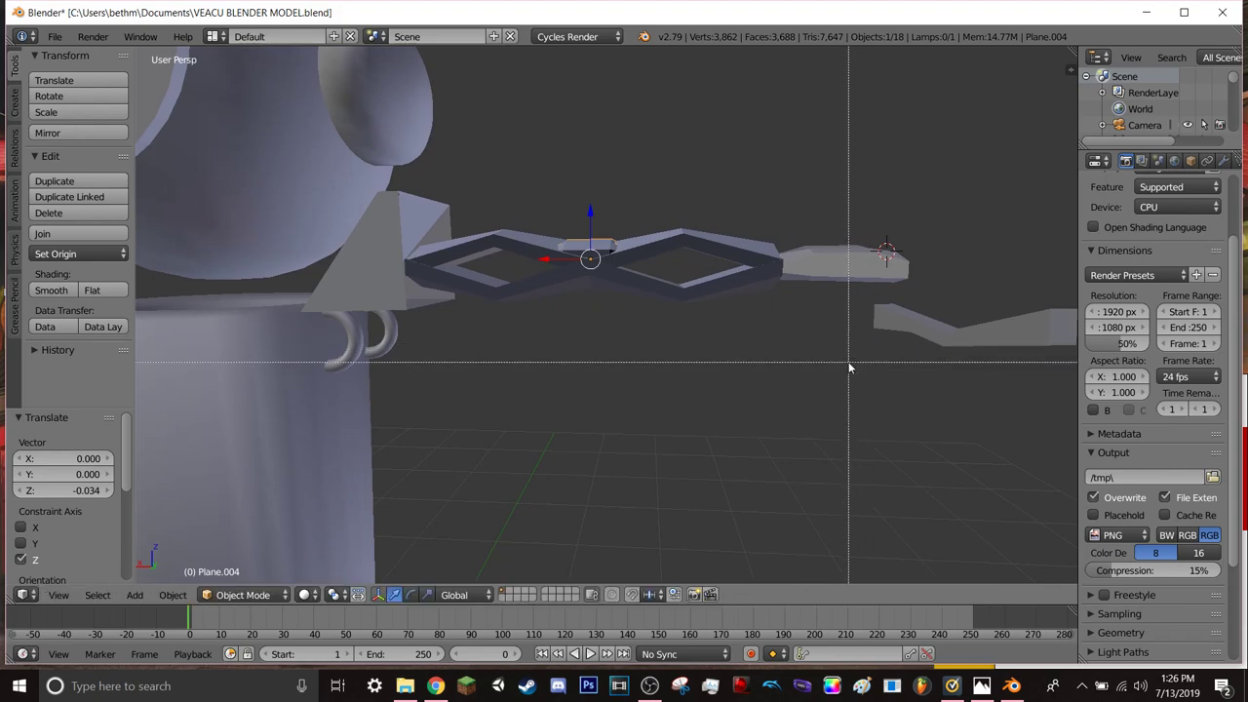
- Box-select the four arm pieces and shift them along X
{"action": "left_click_drag", "start_coordinate": [893, 379], "coordinate": [458, 201]}
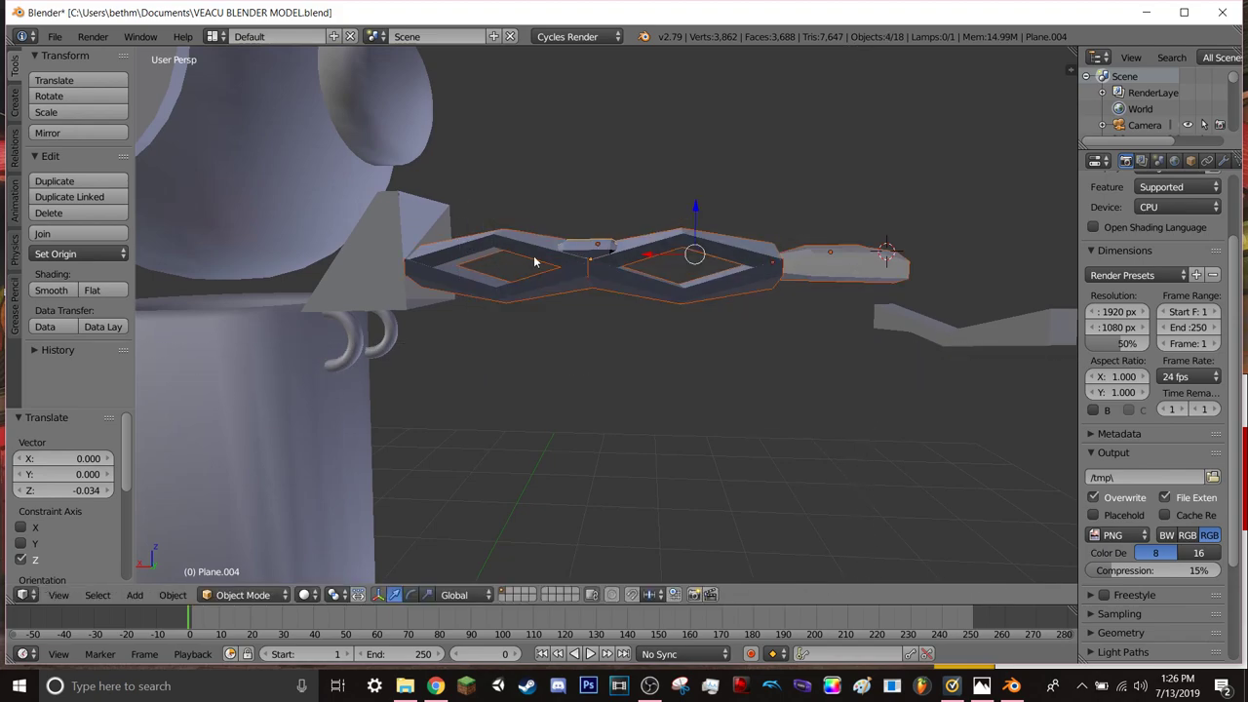
{"action": "key", "text": "g"}
{"action": "key", "text": "x"}
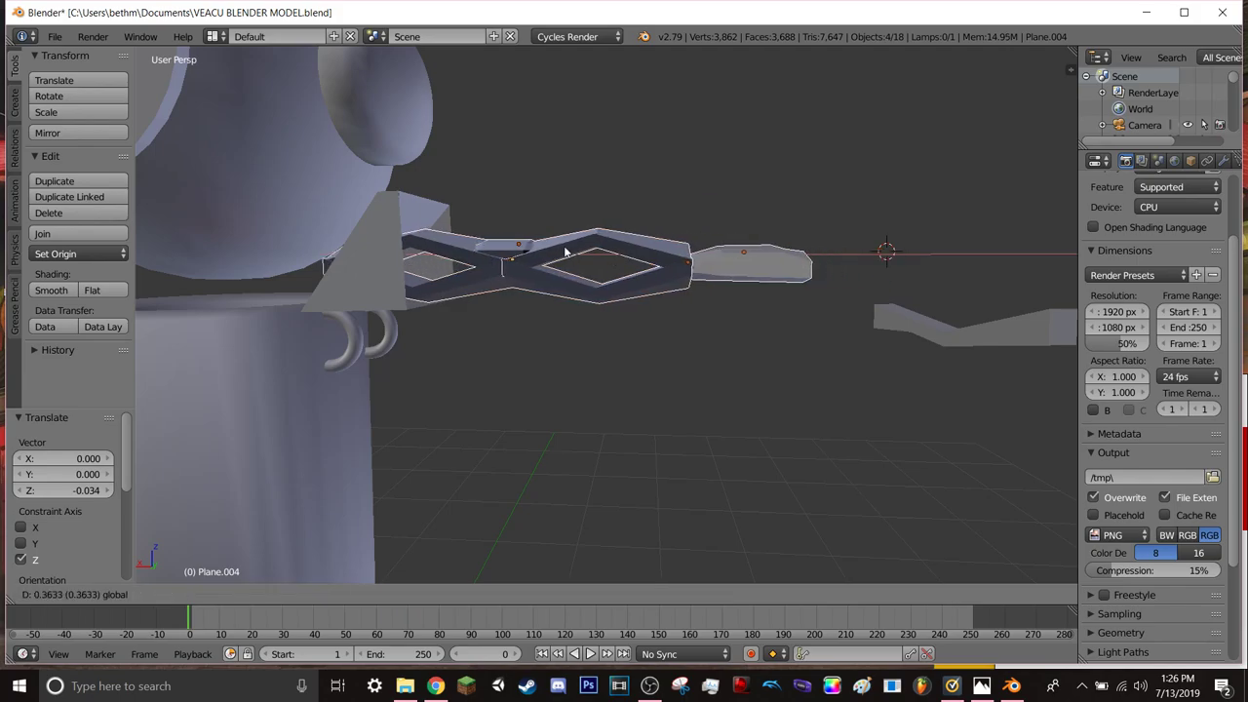
{"action": "left_click", "coordinate": [557, 268]}
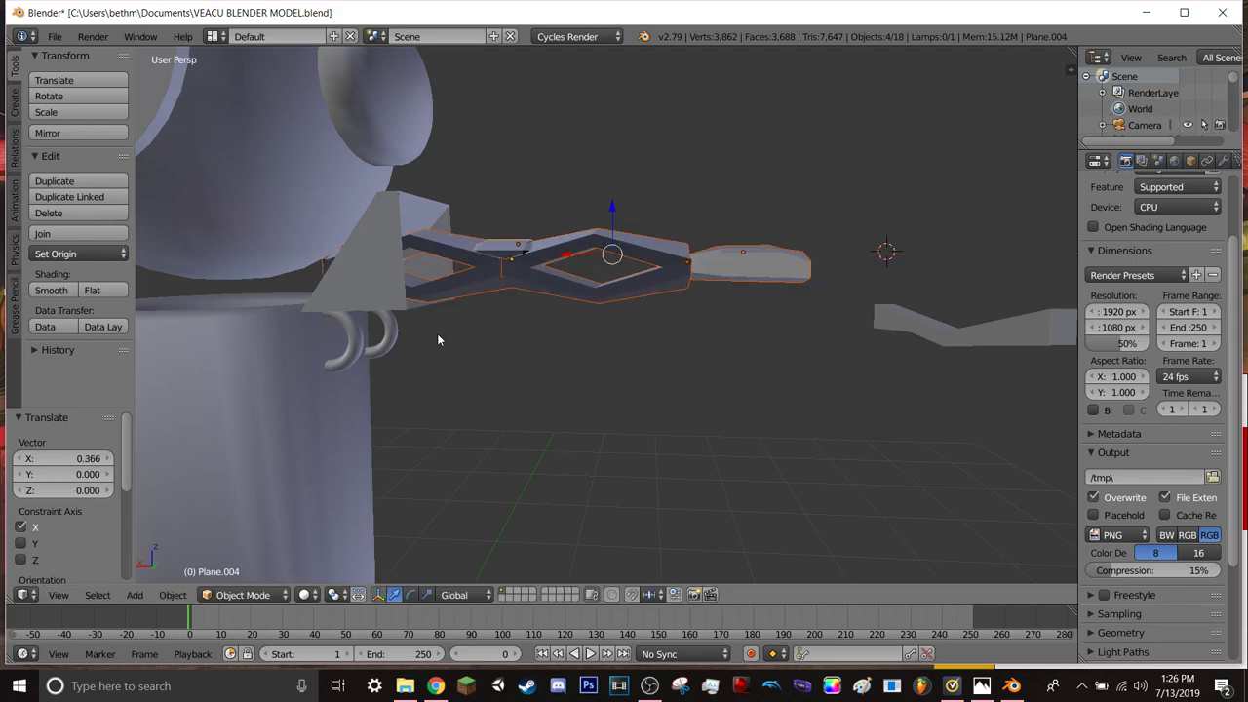
- Fly toward the arm, then move the arm pieces freely, along Y, and slightly down and inward
{"action": "key", "text": "shift+f"}
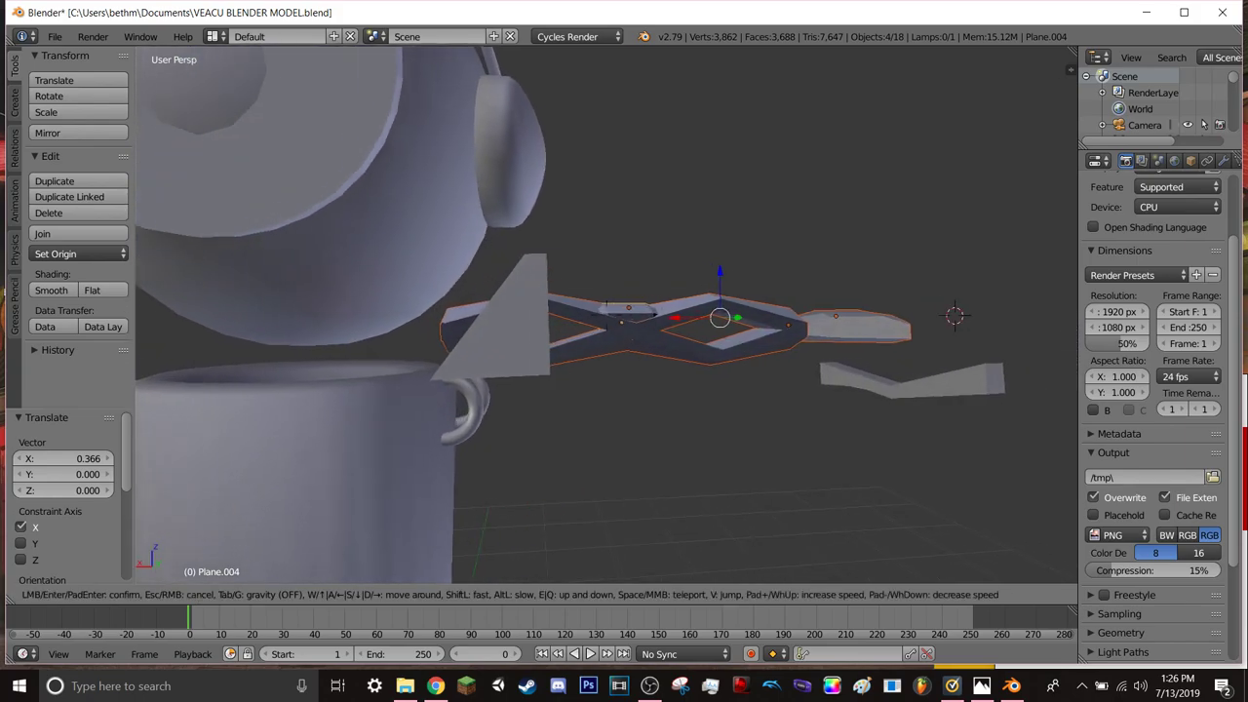
{"action": "key", "text": "w"}
{"action": "left_click", "coordinate": [607, 320]}
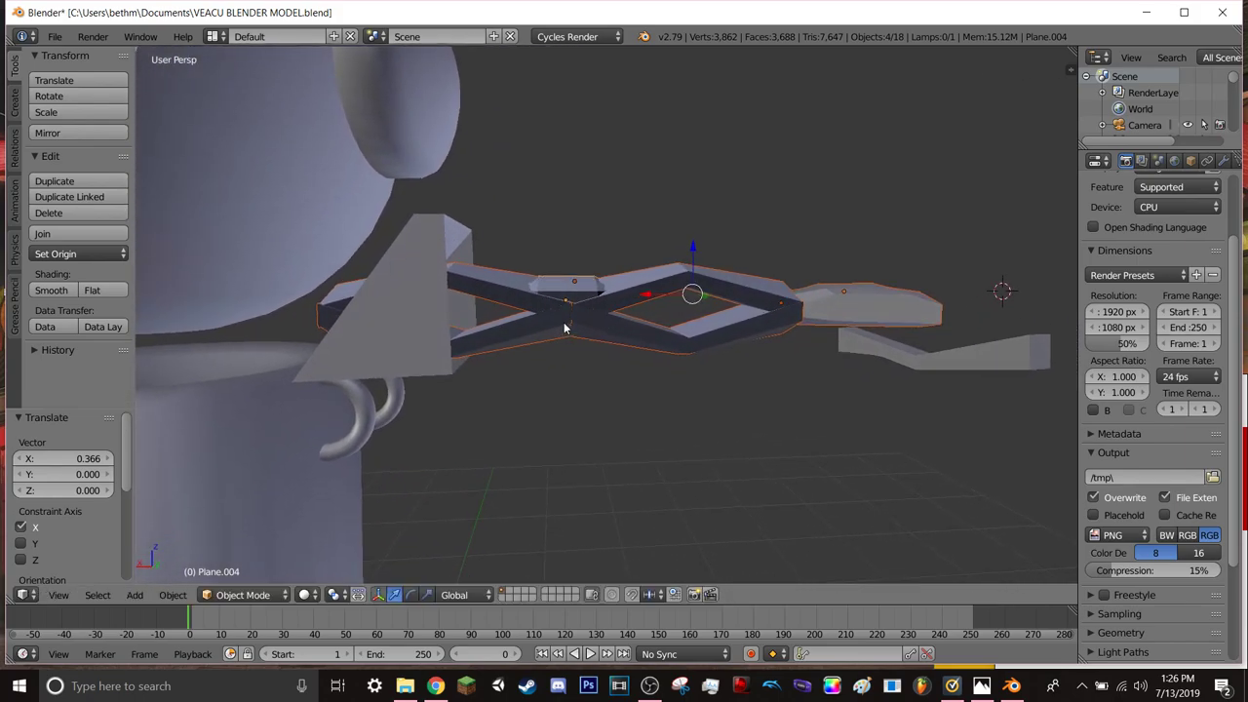
{"action": "key", "text": "g"}
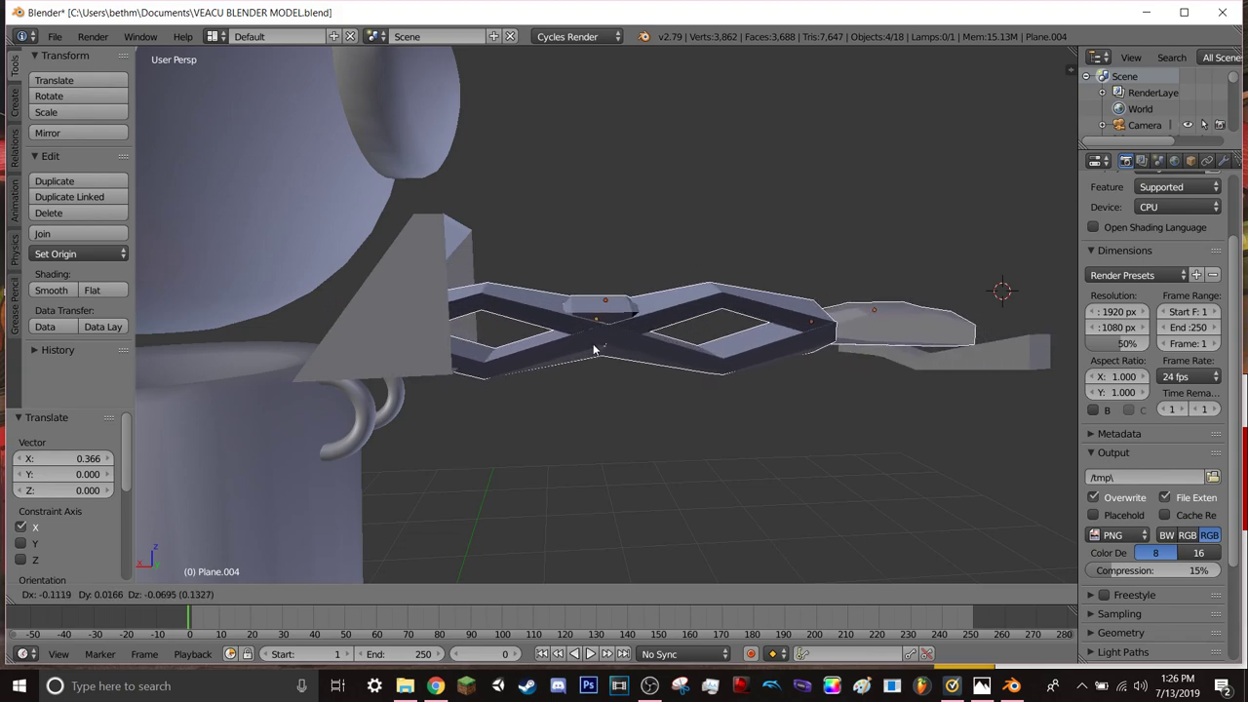
{"action": "left_click", "coordinate": [591, 336]}
{"action": "key", "text": "g"}
{"action": "key", "text": "y"}
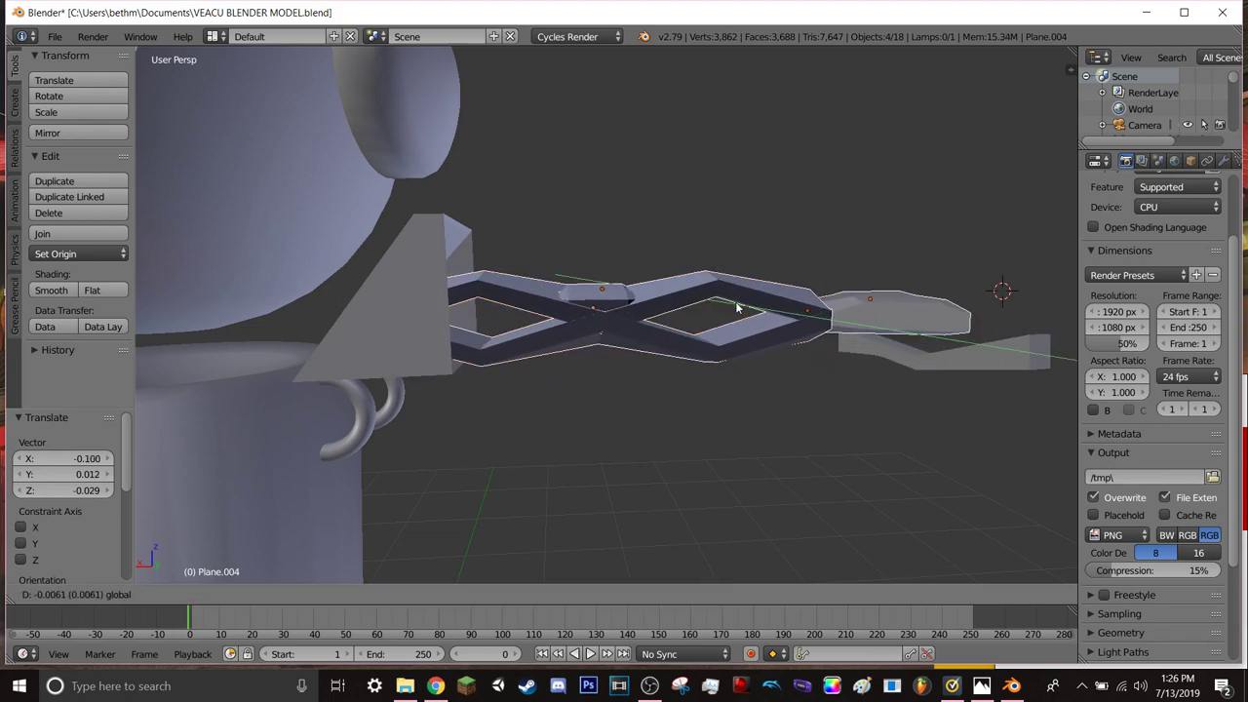
{"action": "left_click", "coordinate": [752, 324]}
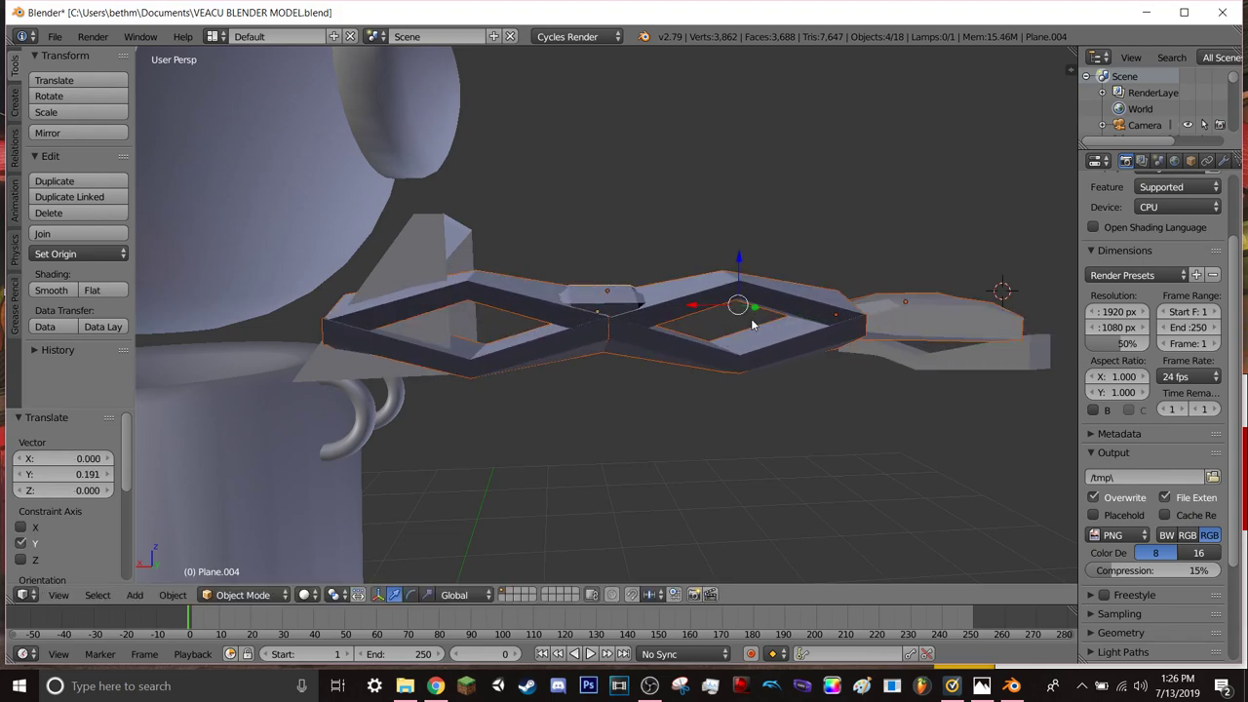
{"action": "key", "text": "g"}
{"action": "left_click", "coordinate": [648, 334]}
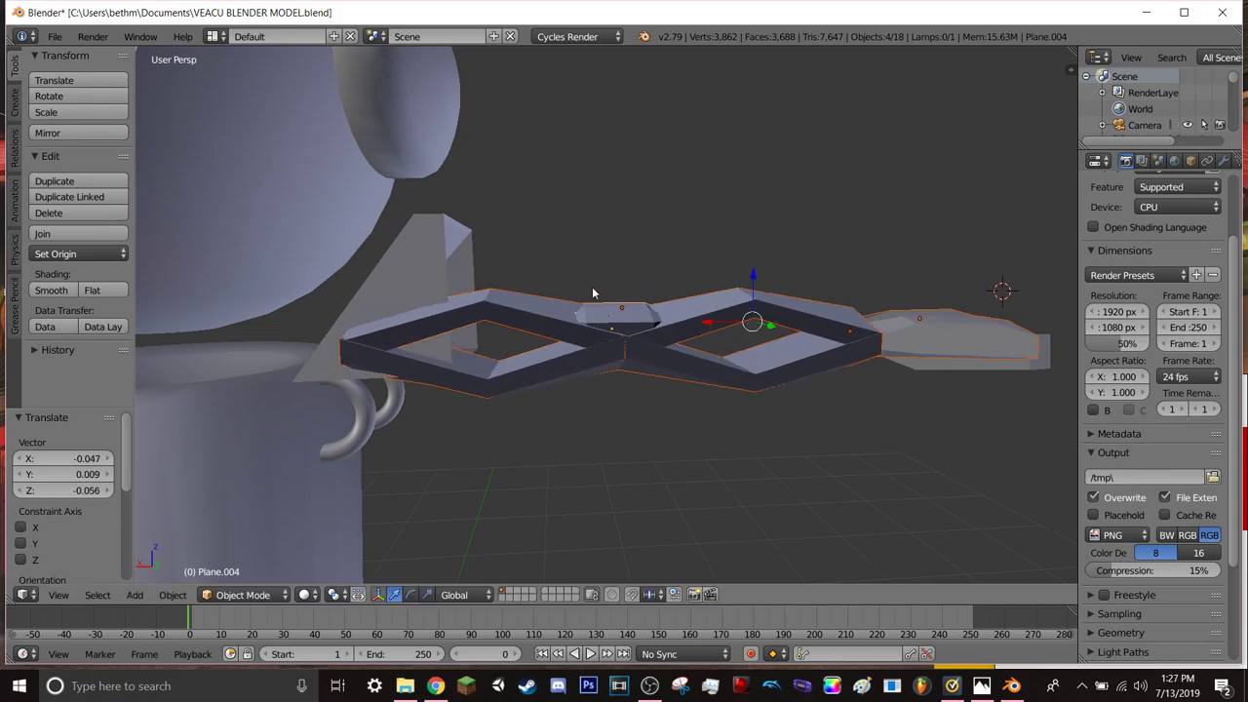
- Fly closer past the mug body and raise the arm piece along Z
{"action": "key", "text": "shift+f"}
{"action": "key", "text": "w"}
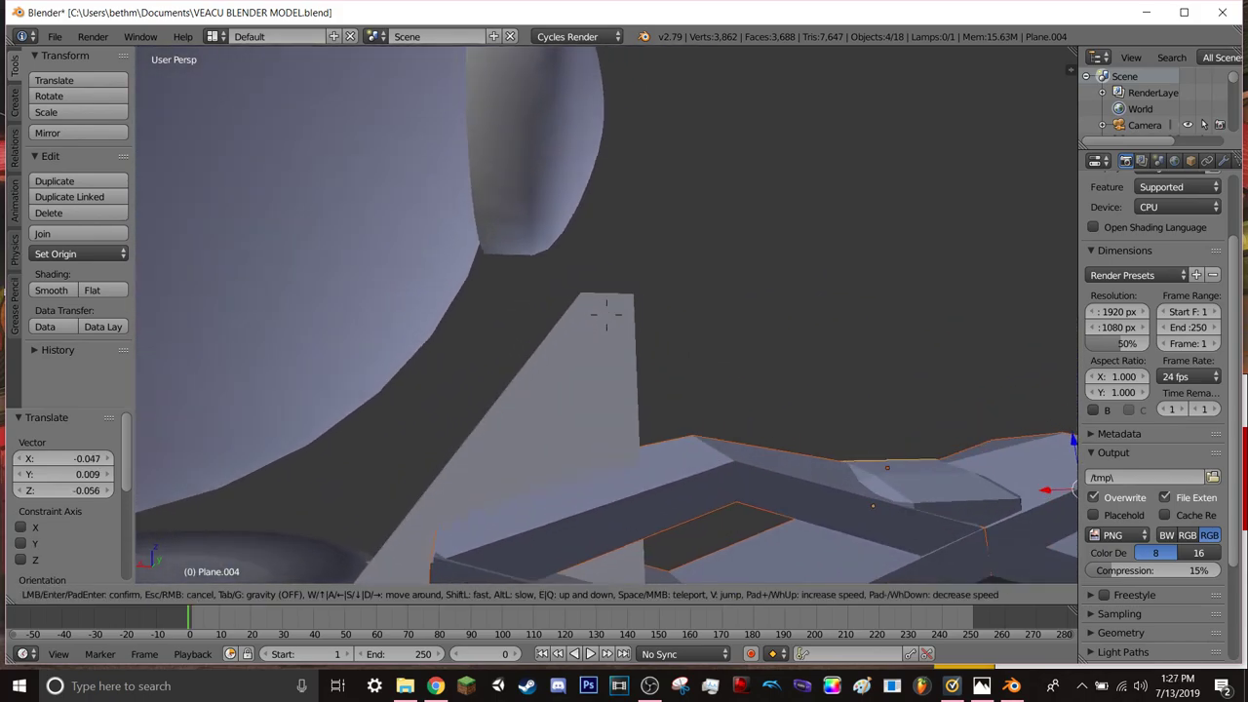
{"action": "key", "text": "s"}
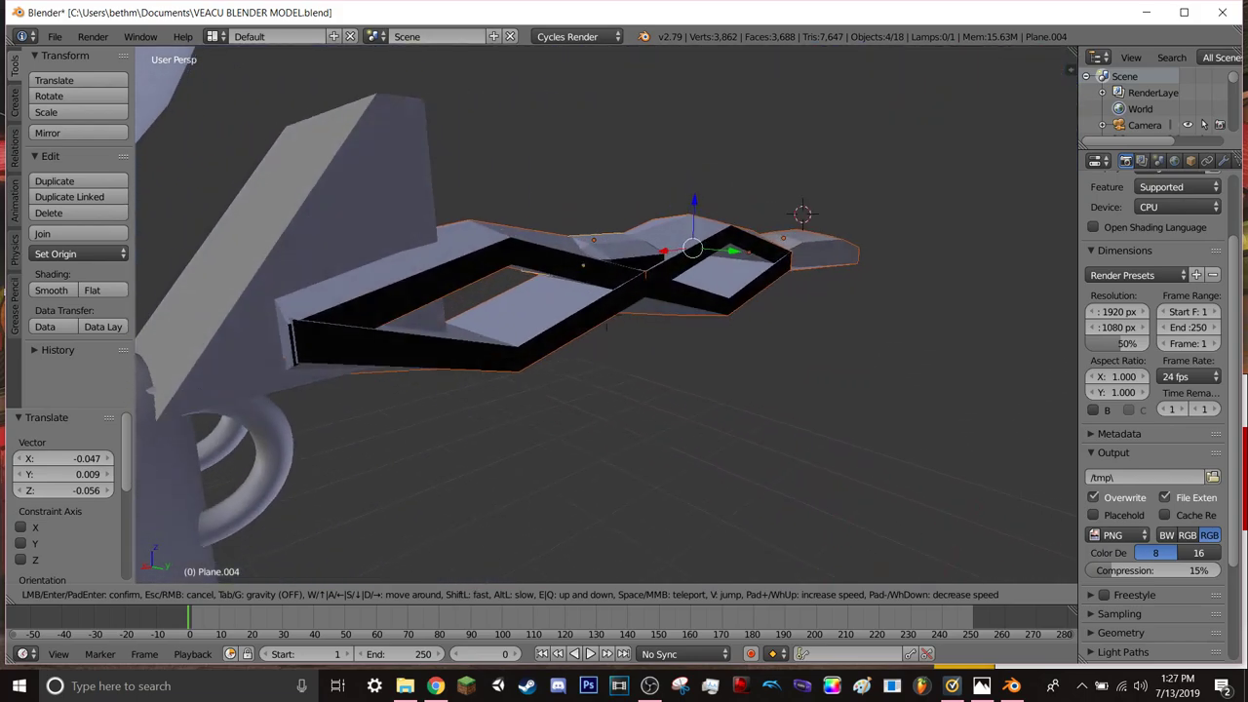
{"action": "key", "text": "a"}
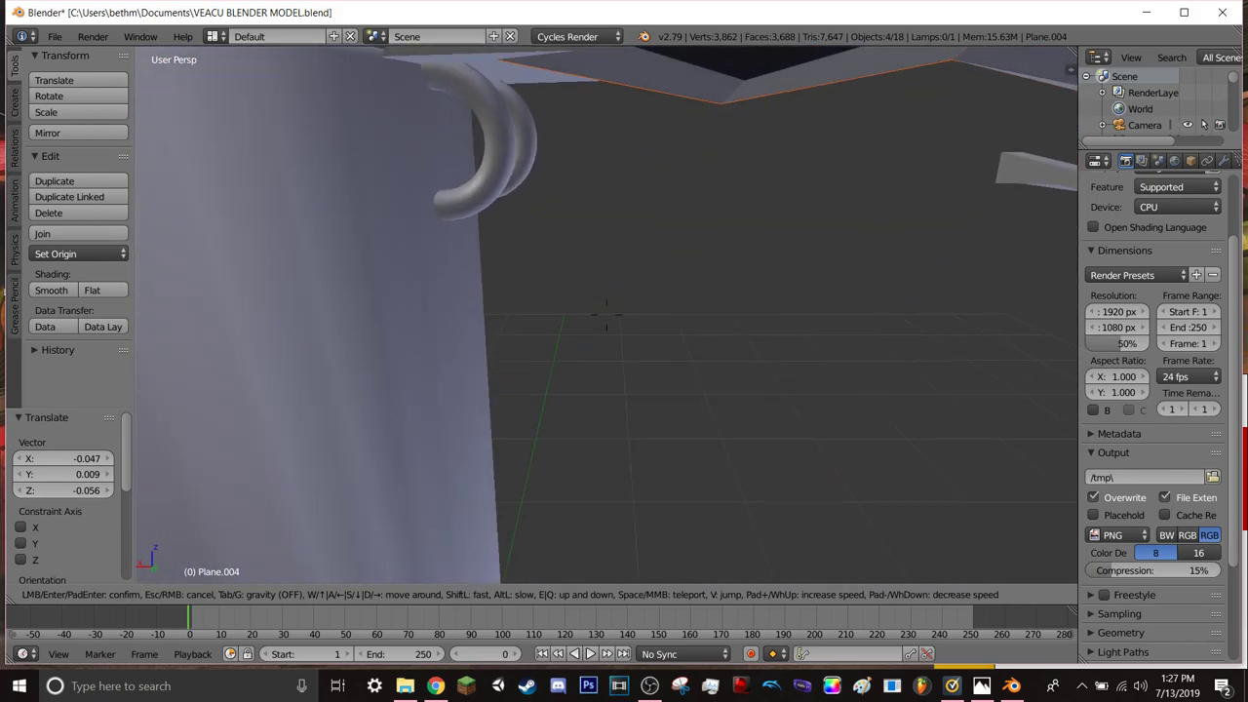
{"action": "key", "text": "w"}
{"action": "left_click", "coordinate": [667, 290]}
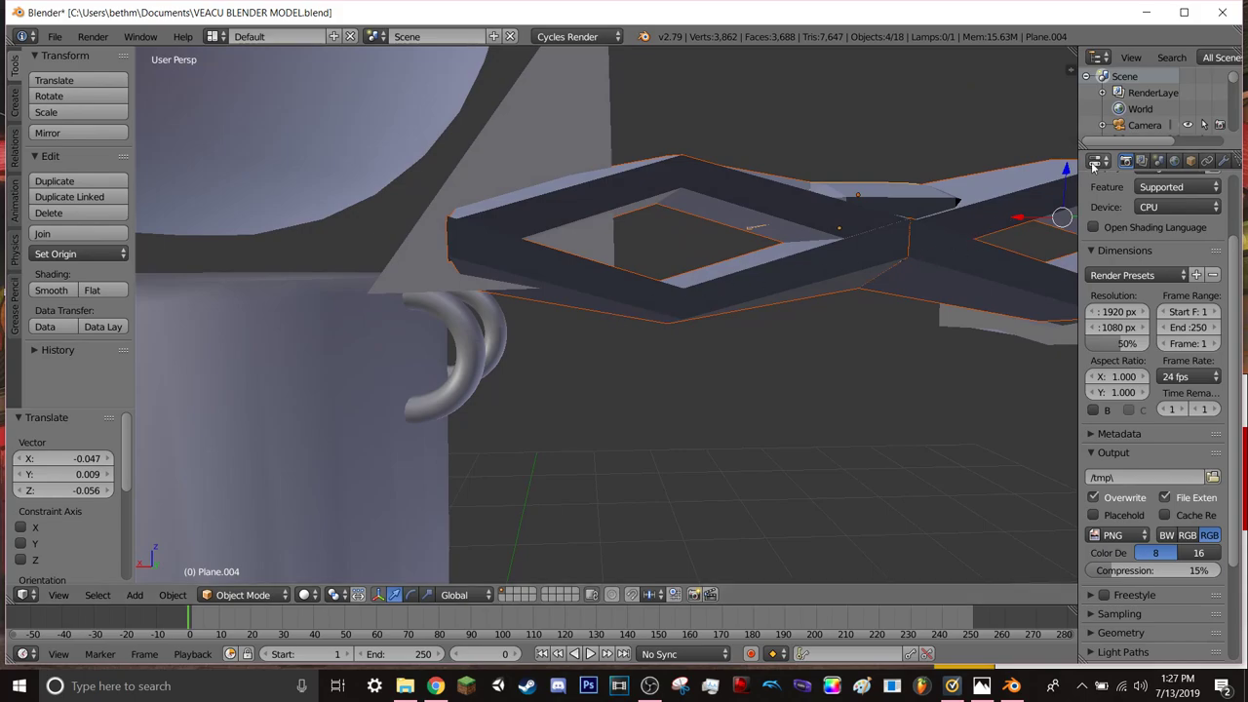
{"action": "key", "text": "g"}
{"action": "key", "text": "z"}
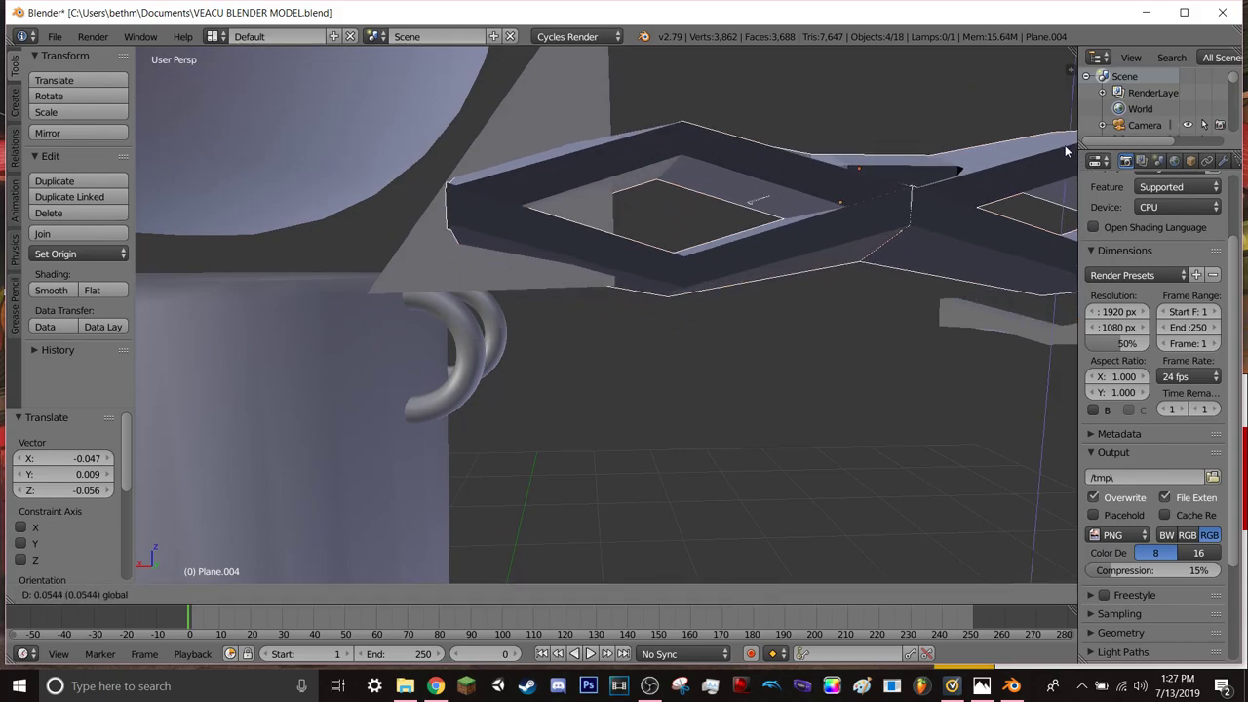
{"action": "left_click", "coordinate": [1065, 148]}
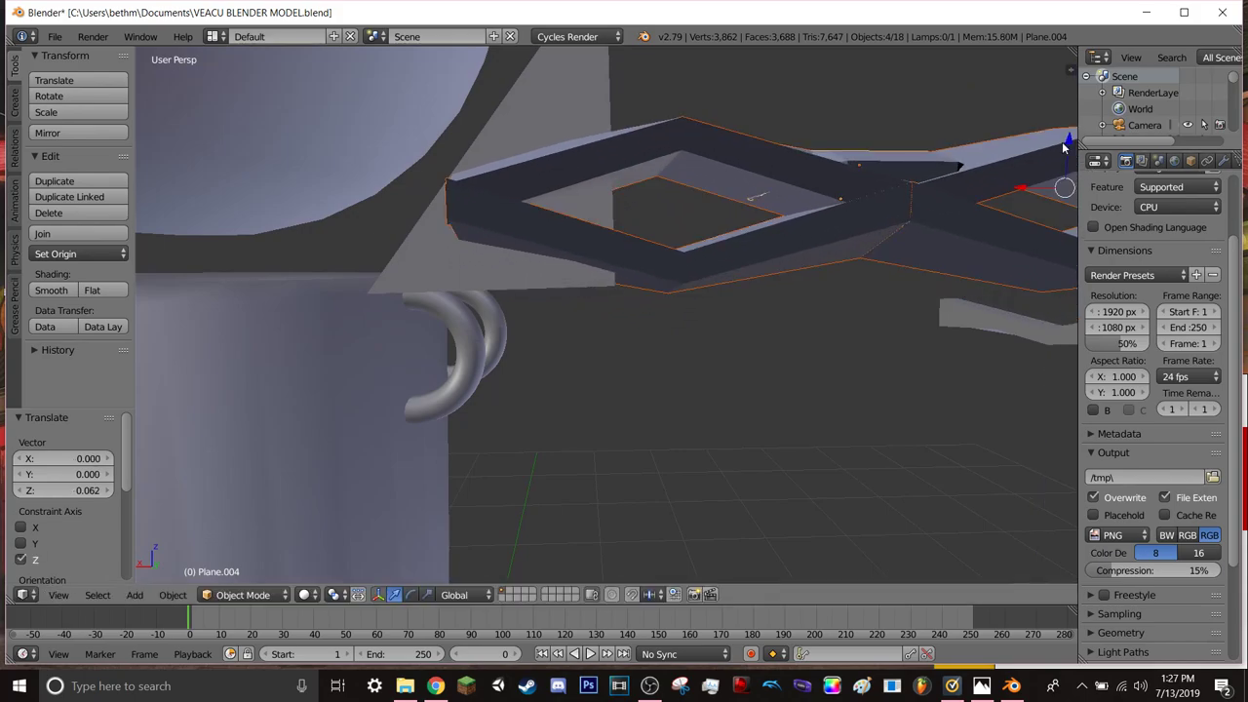
- From a closer angle, slide the arm piece along Z
{"action": "key", "text": "shift+f"}
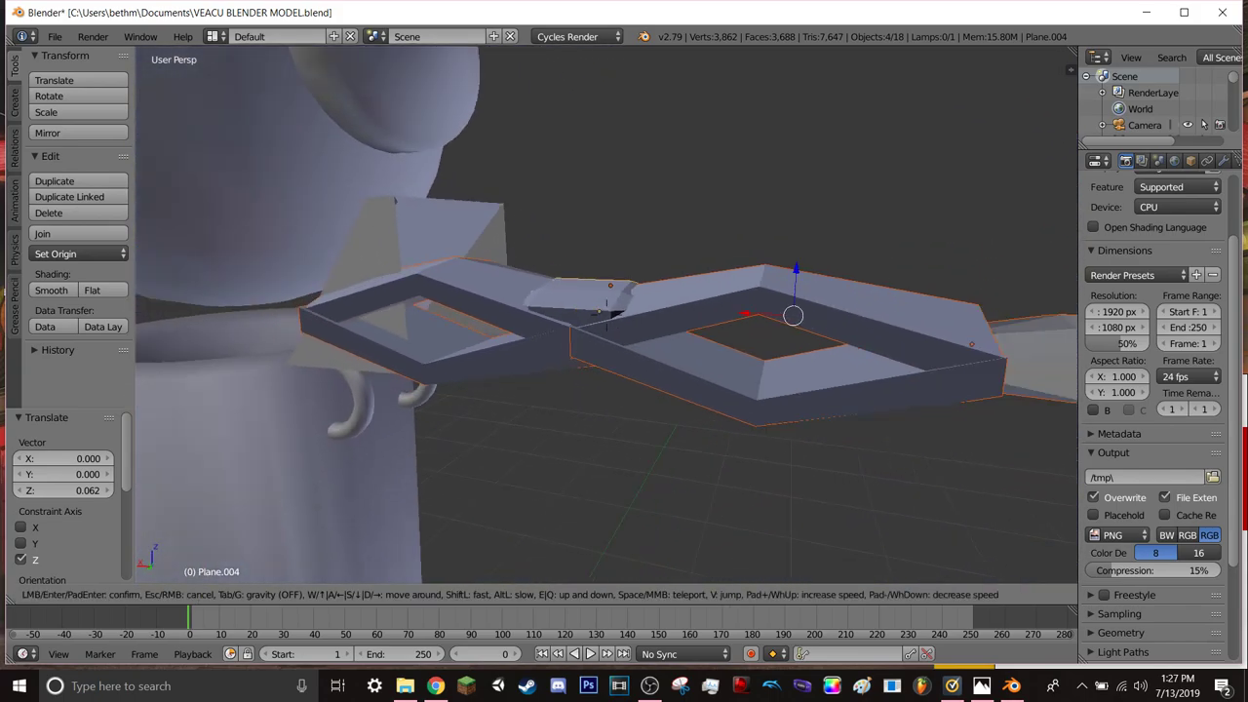
{"action": "left_click", "coordinate": [756, 317]}
{"action": "key", "text": "shift+f"}
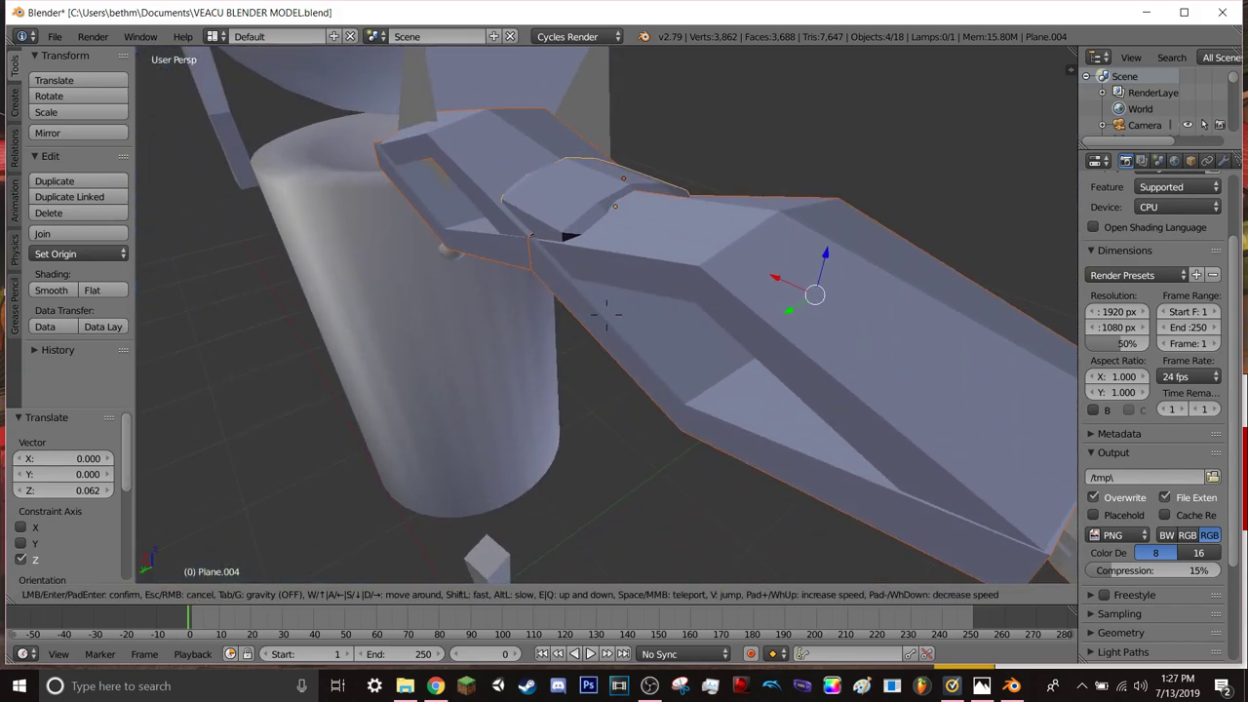
{"action": "left_click", "coordinate": [606, 312]}
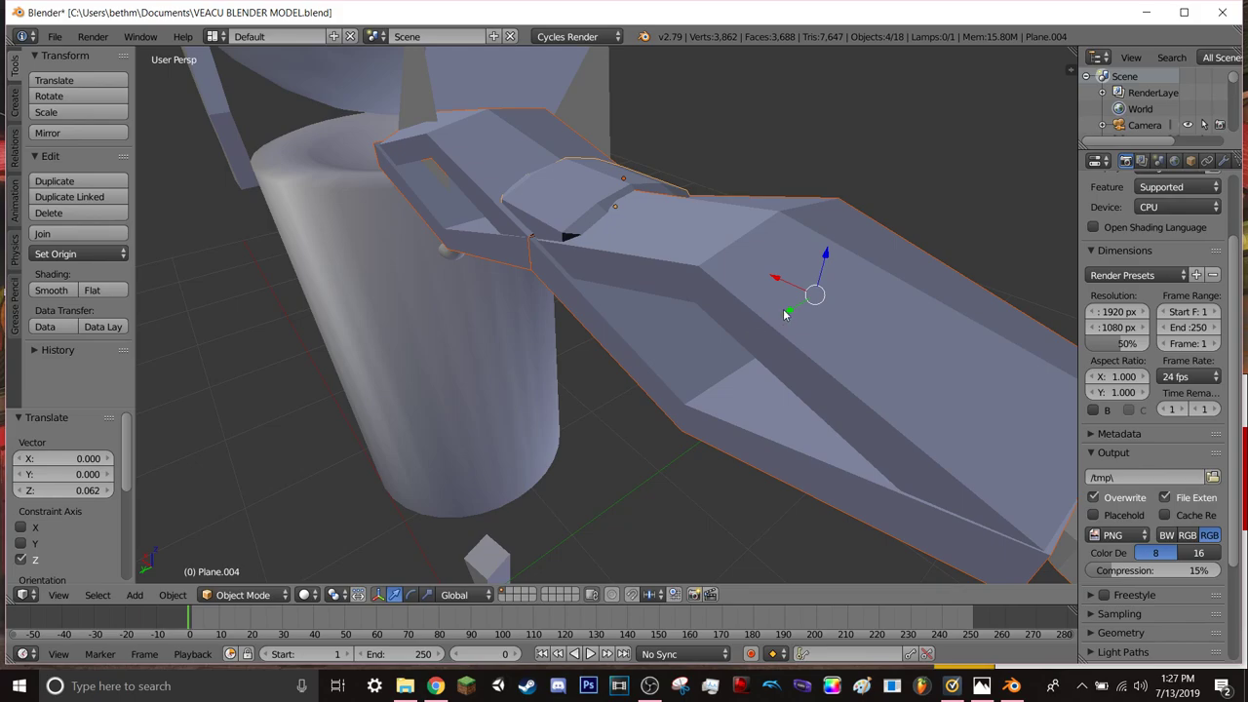
{"action": "key", "text": "g"}
{"action": "key", "text": "z"}
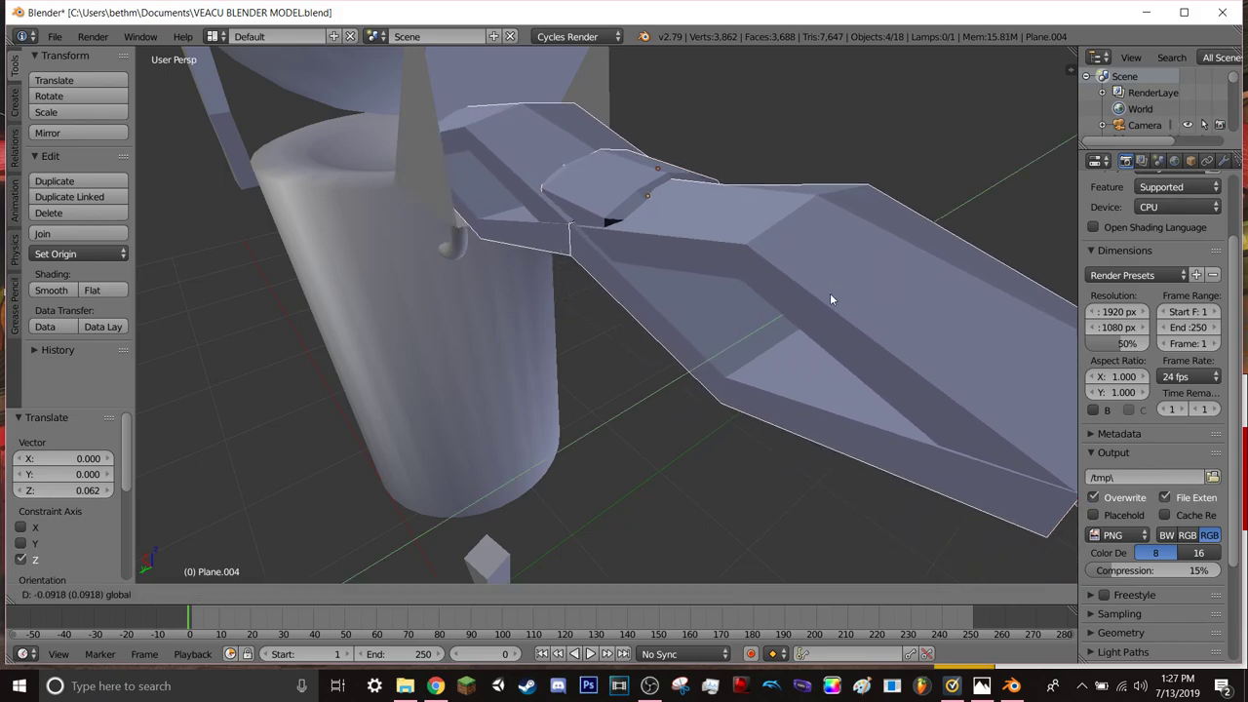
{"action": "left_click", "coordinate": [830, 292]}
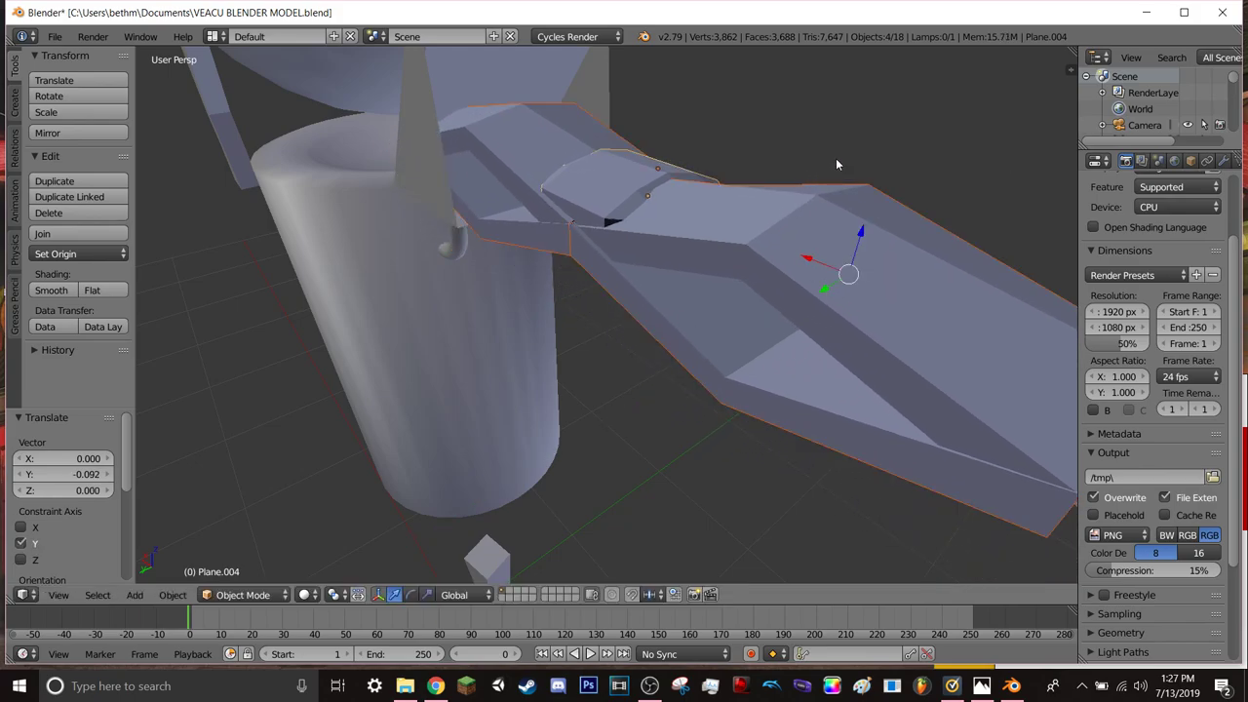
- Viewing the arm end-on, shift the arm piece -0.093 along Y into line with the lattice
{"action": "key", "text": "shift+f"}
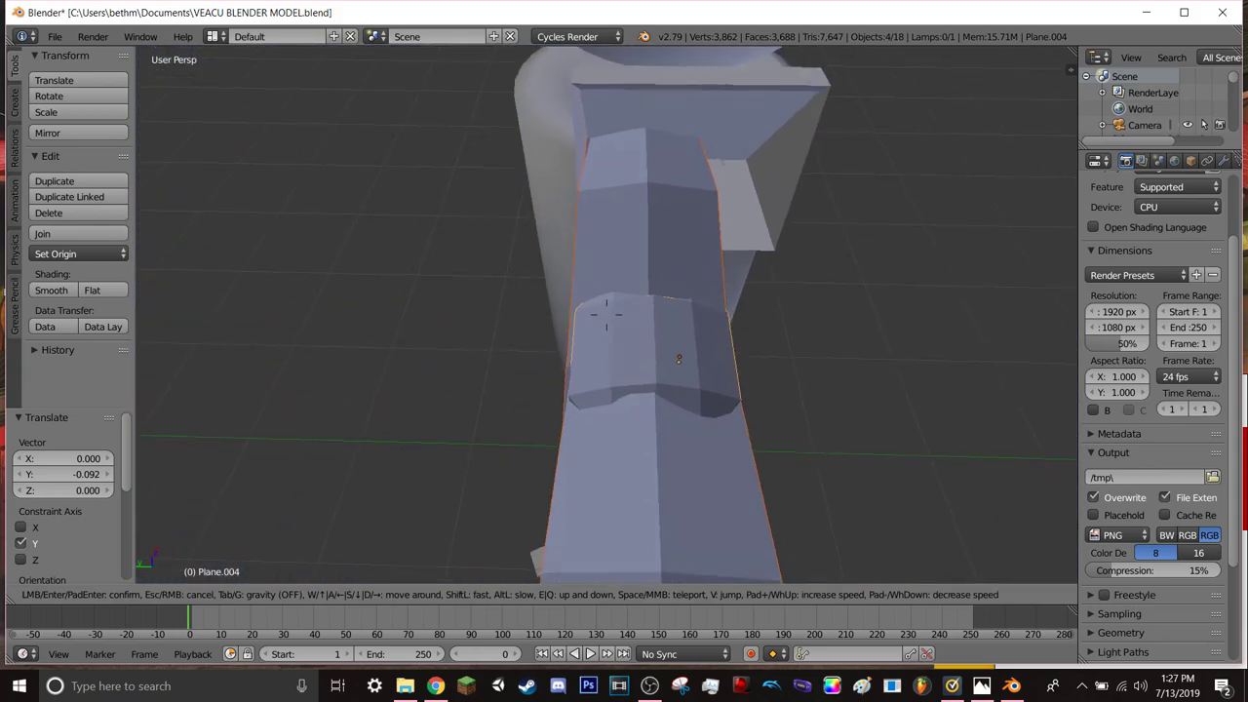
{"action": "left_click", "coordinate": [605, 425]}
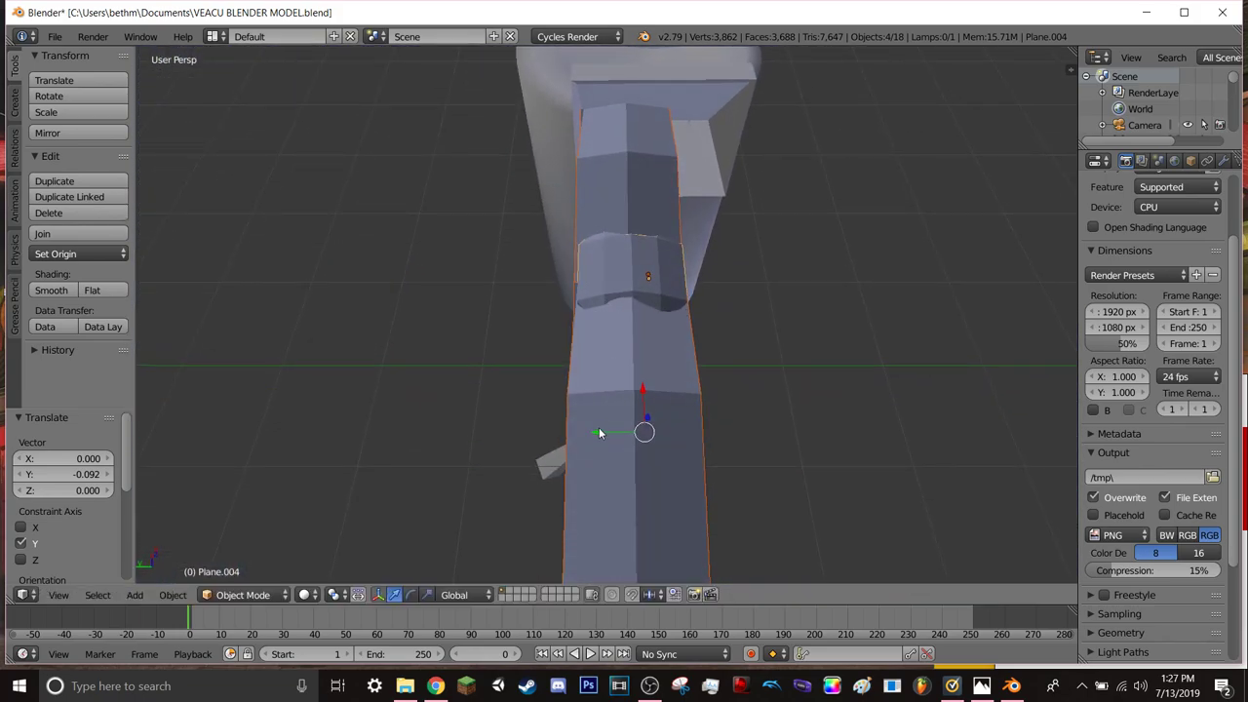
{"action": "key", "text": "g"}
{"action": "key", "text": "y"}
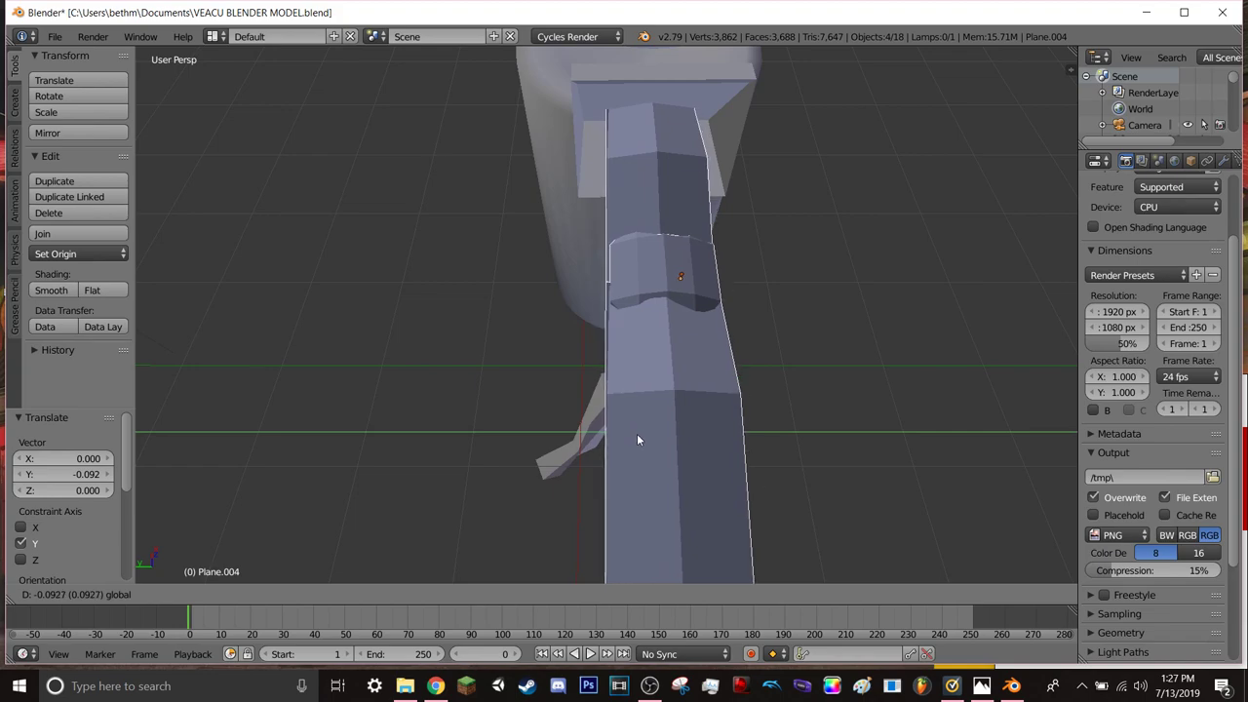
{"action": "left_click", "coordinate": [638, 440]}
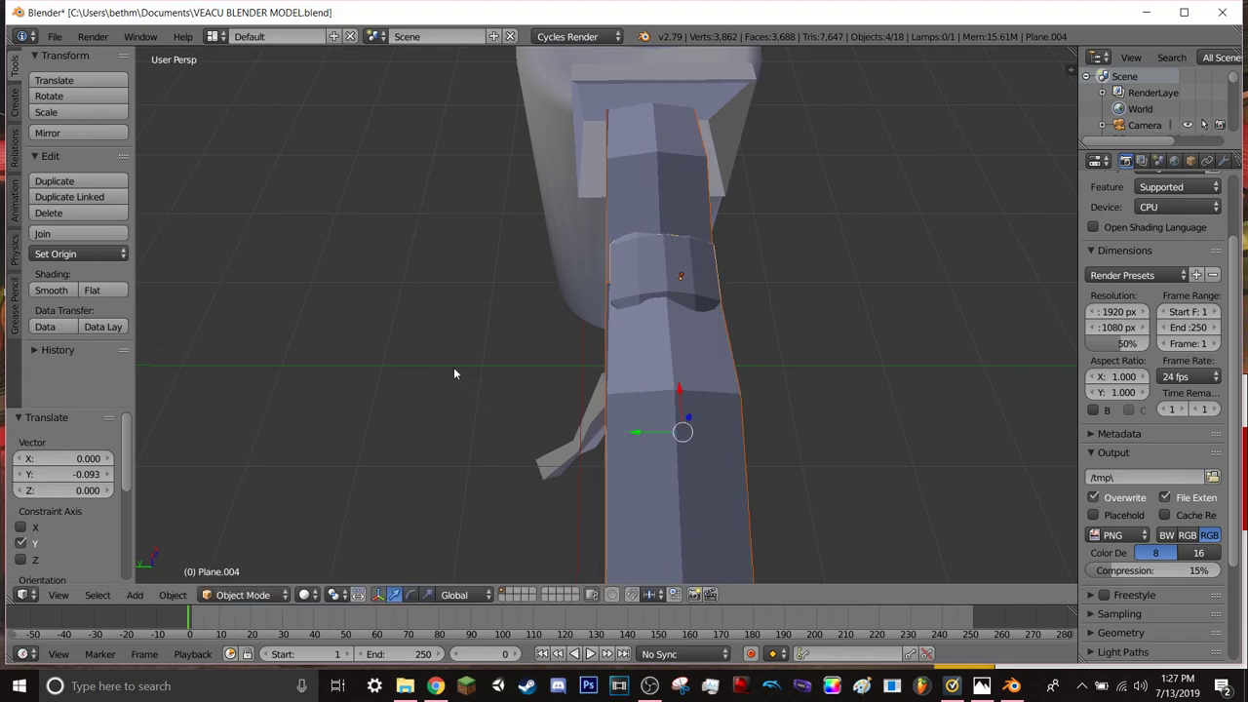
- Walk the view back and forth to settle on a close view of the arm
{"action": "key", "text": "shift+f"}
{"action": "key", "text": "w"}
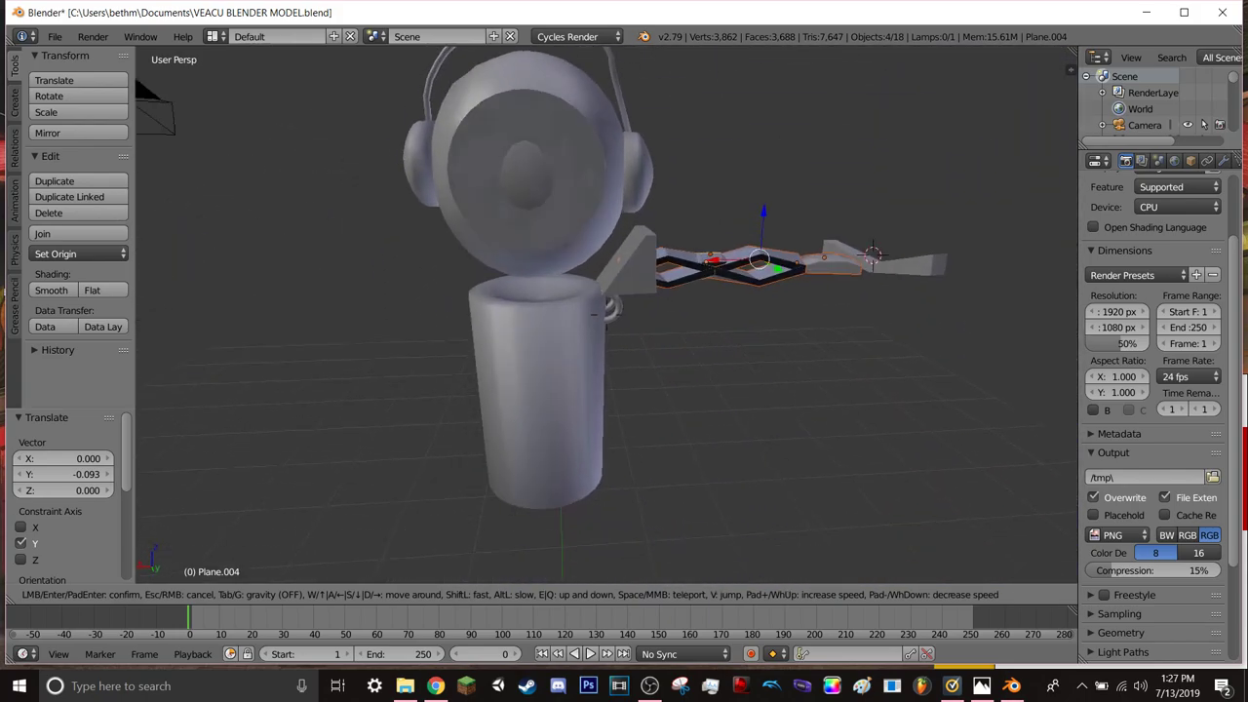
{"action": "key", "text": "s"}
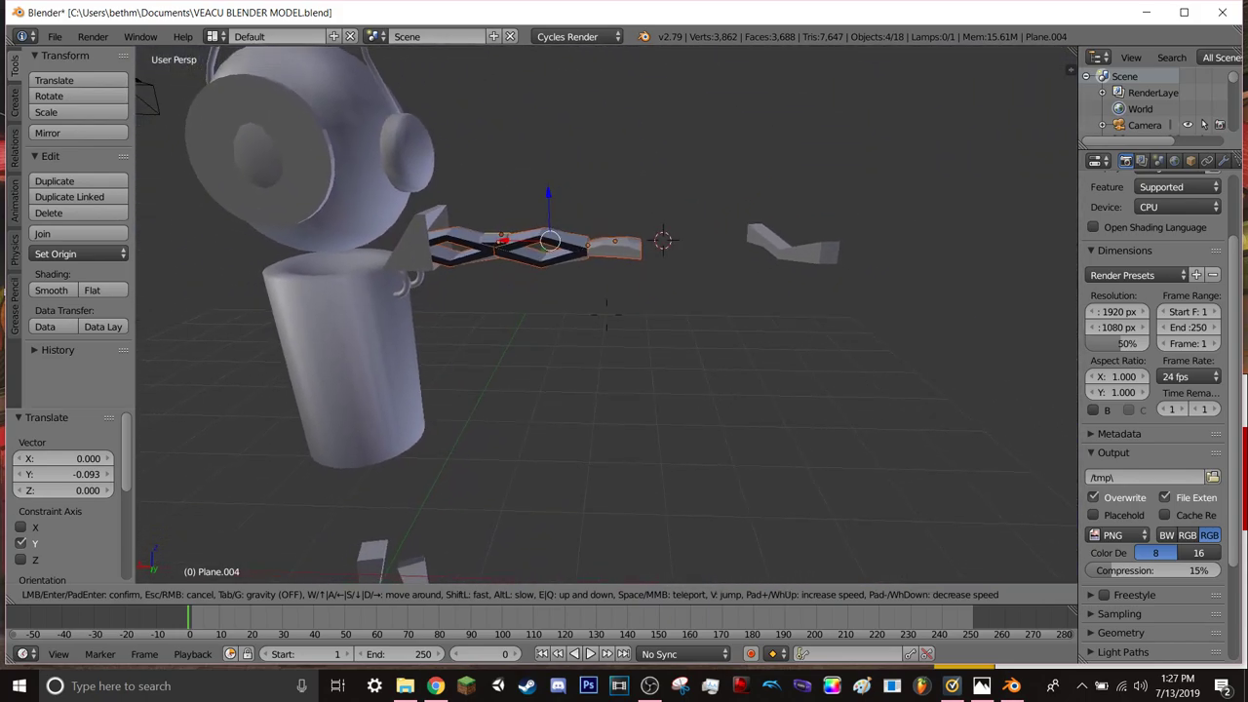
{"action": "key", "text": "w"}
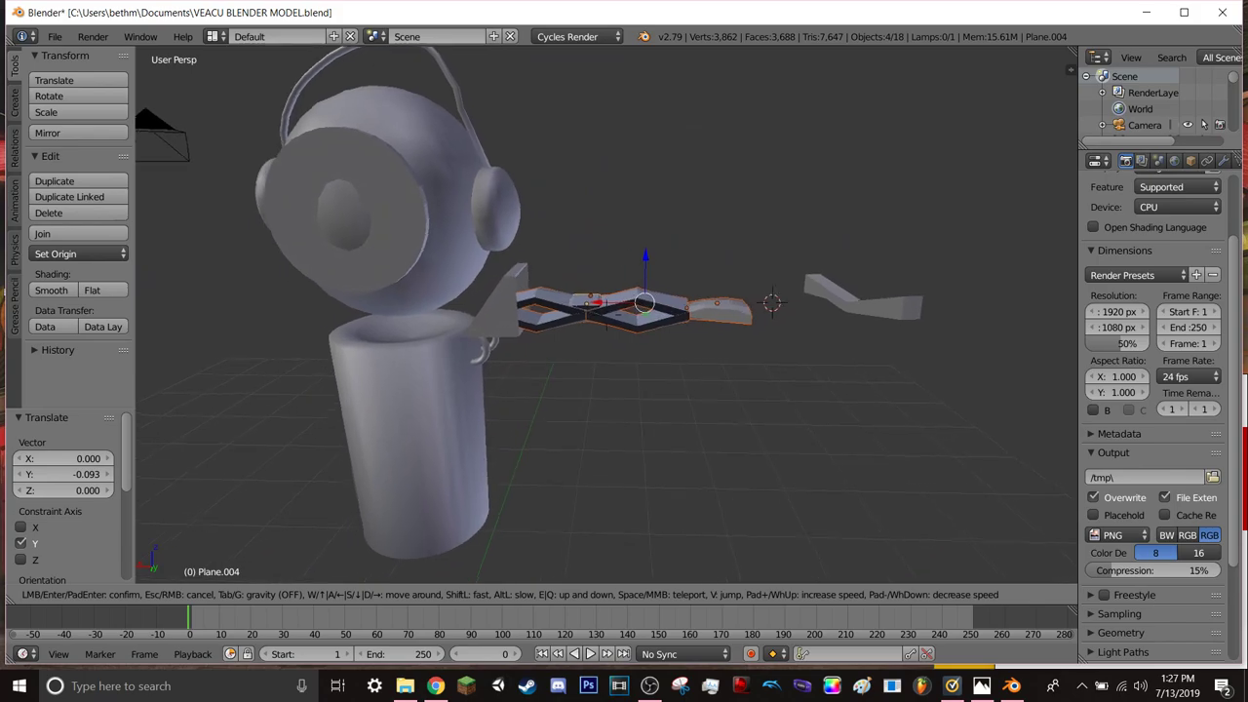
{"action": "left_click", "coordinate": [607, 320]}
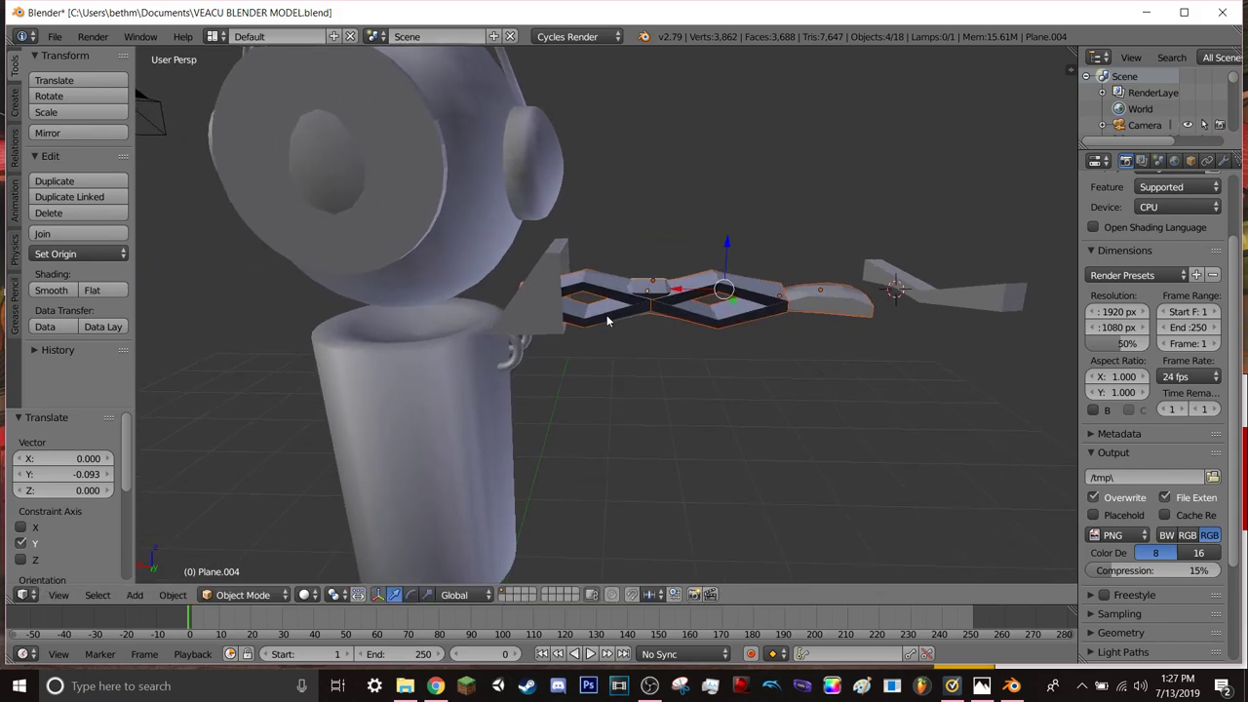
- Select the hand piece, cancel a resize, and save over VEACU BLENDER MODEL.blend
{"action": "right_click", "coordinate": [848, 303]}
{"action": "key", "text": "s"}
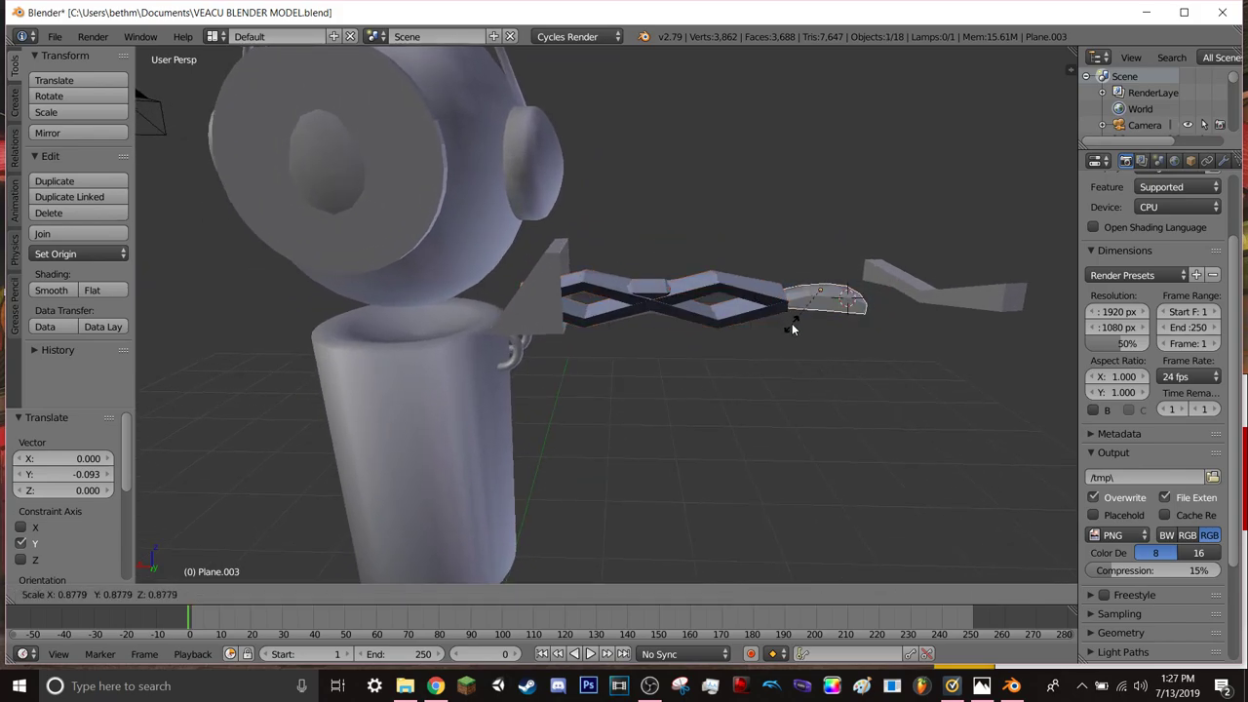
{"action": "key", "text": "Escape"}
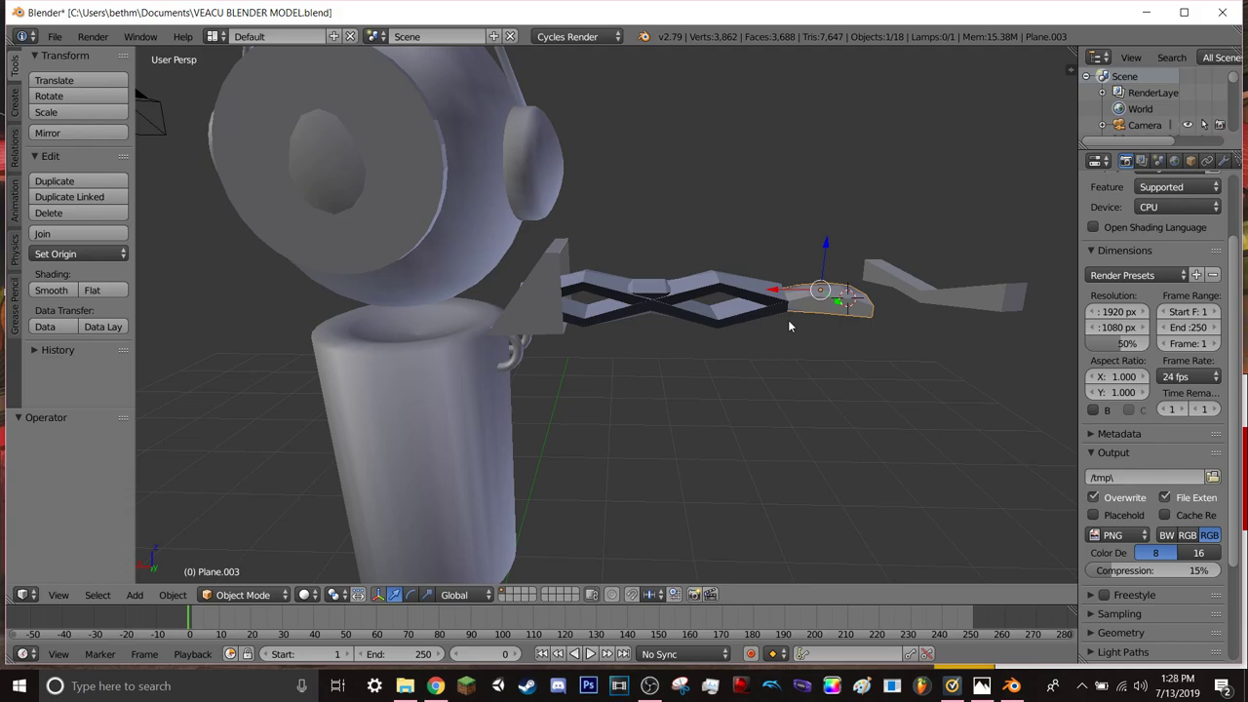
{"action": "key", "text": "ctrl+s"}
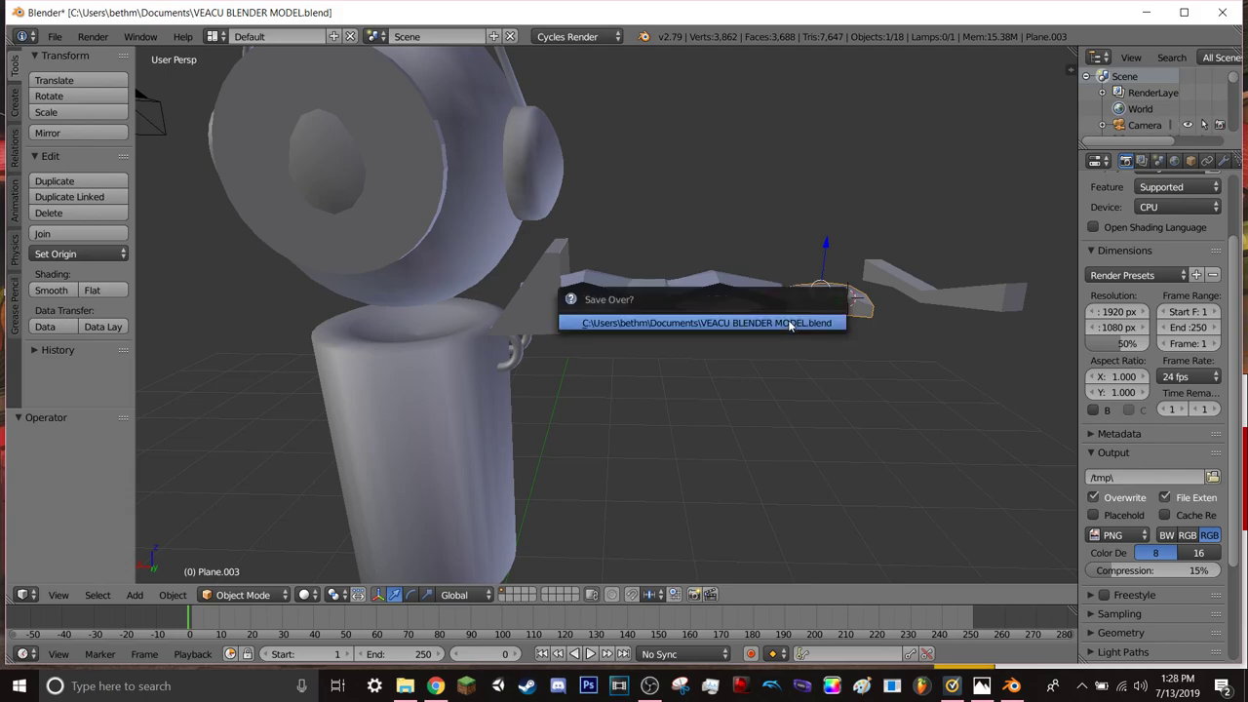
{"action": "left_click", "coordinate": [790, 324]}
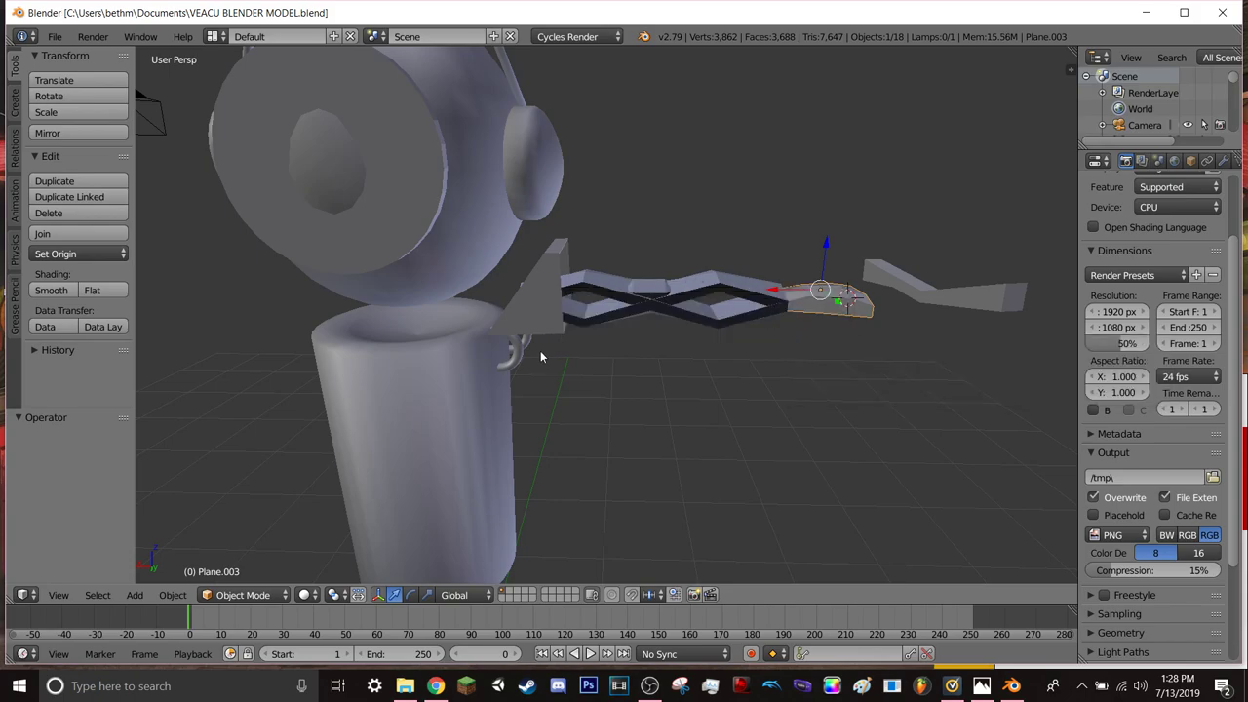
{"action": "key", "text": "shift+f"}
{"action": "key", "text": "s"}
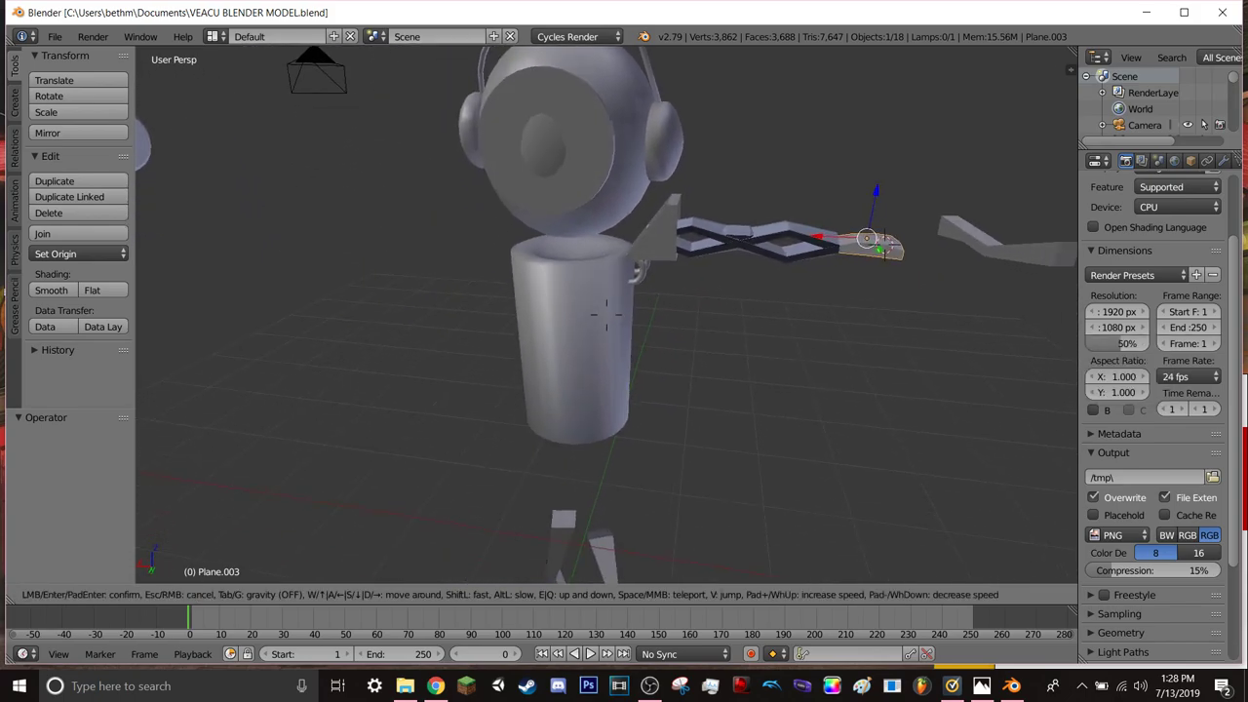
{"action": "key", "text": "w"}
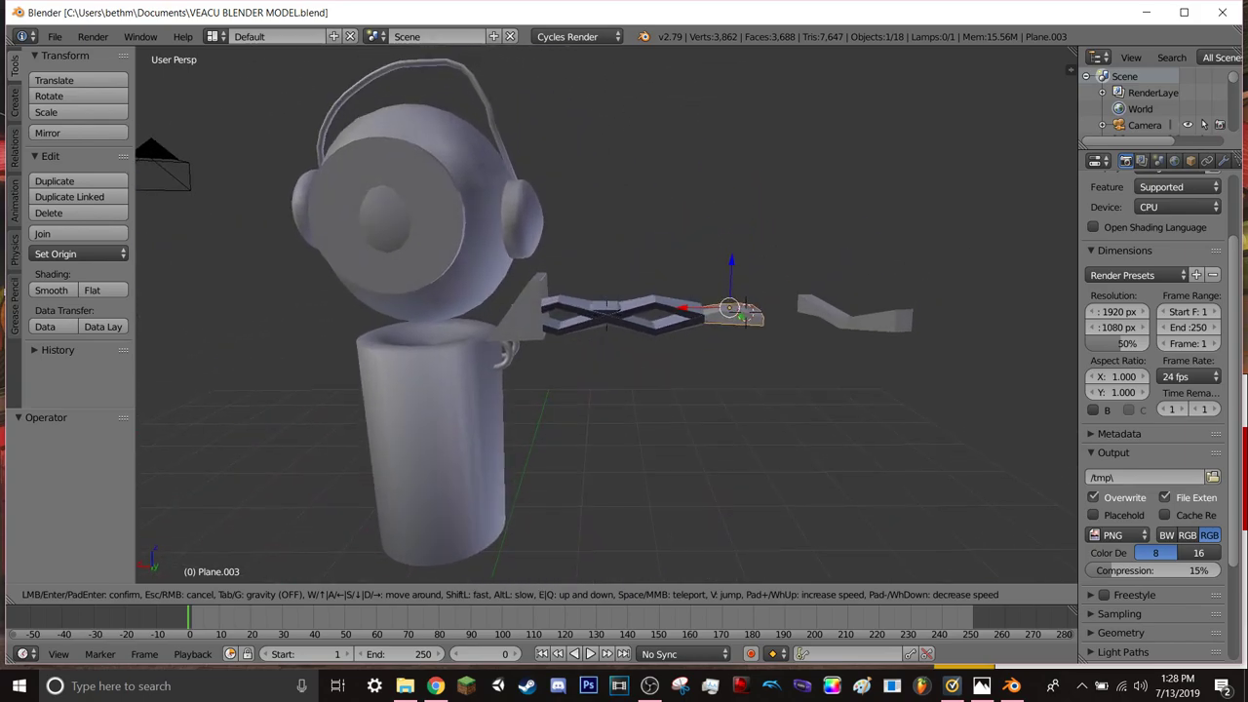
{"action": "key", "text": "w"}
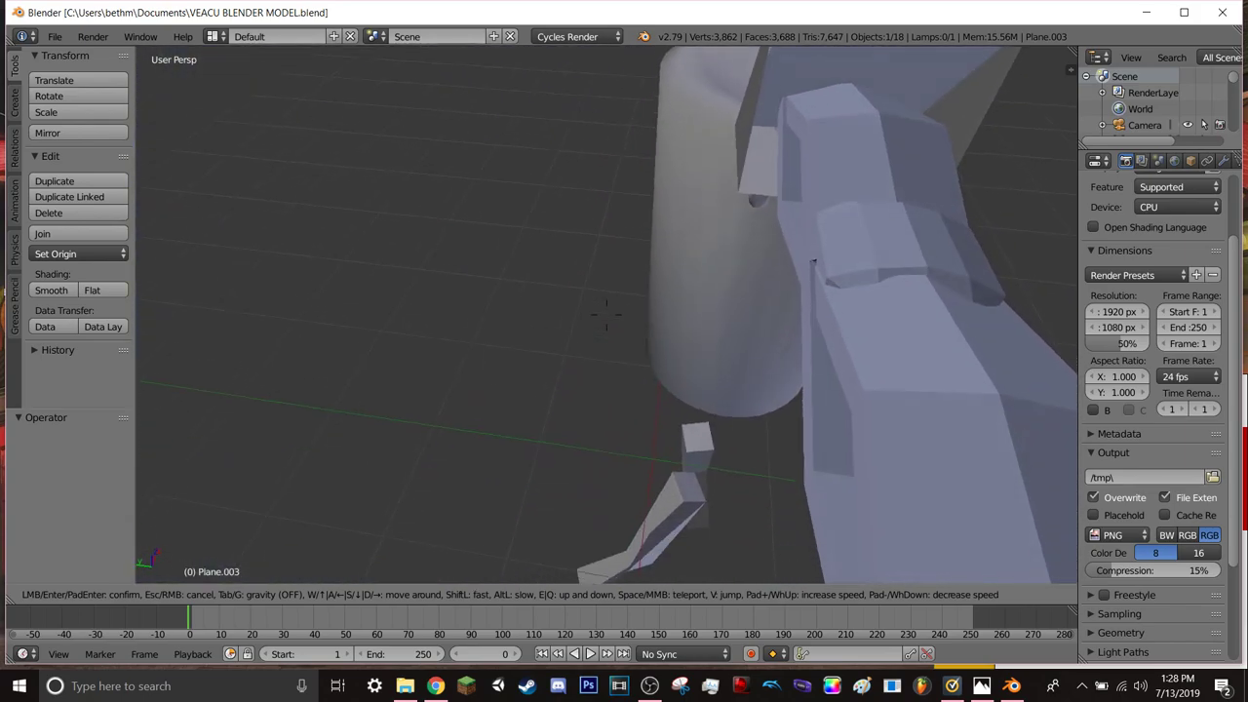
{"action": "key", "text": "w"}
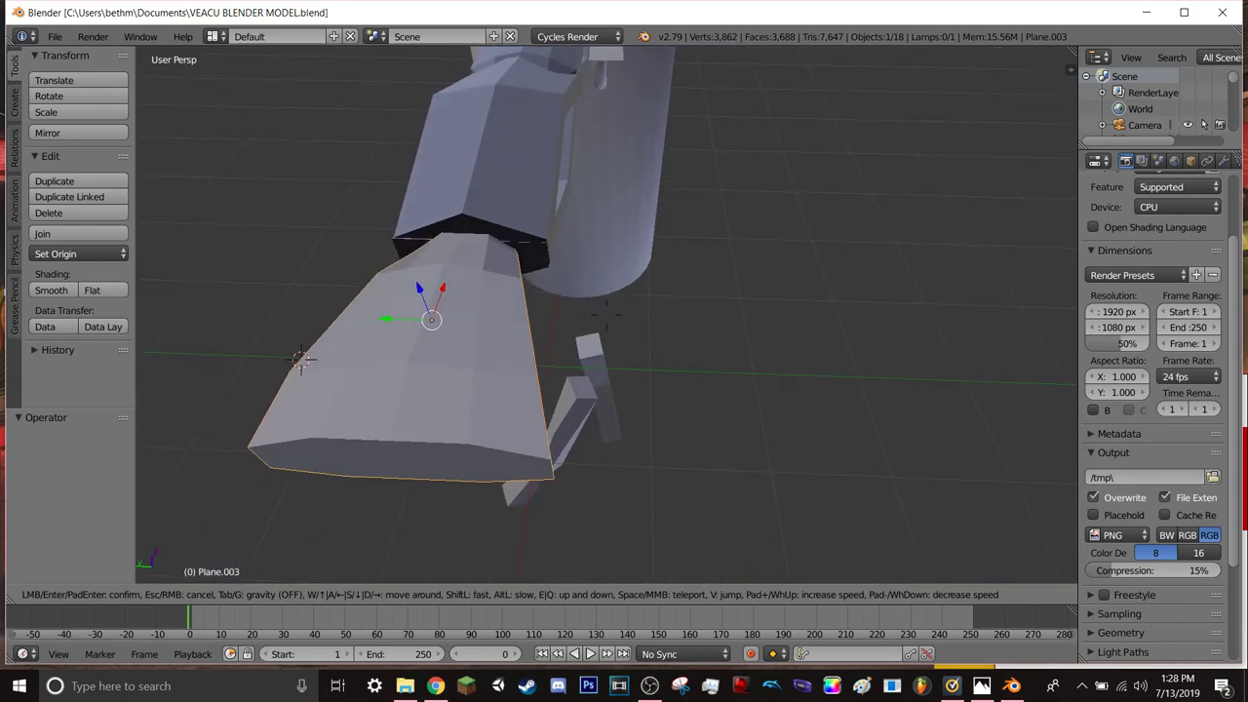
{"action": "key", "text": "w"}
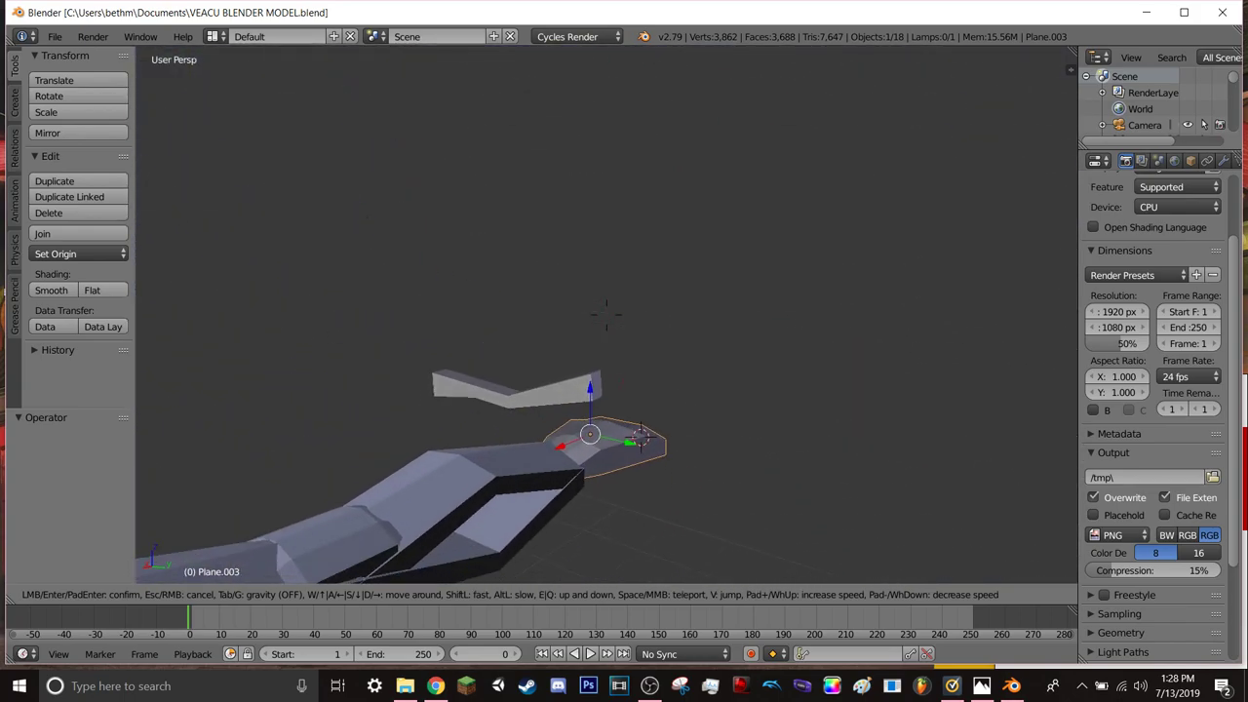
{"action": "key", "text": "w"}
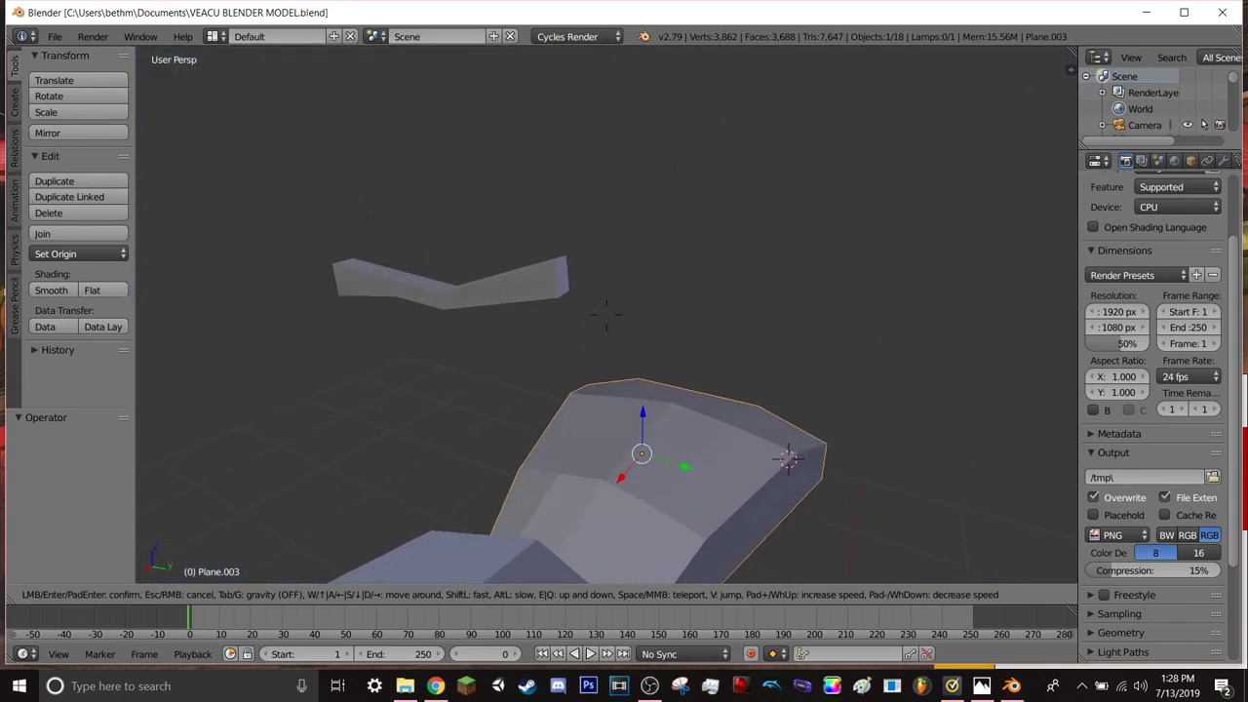
{"action": "key", "text": "s"}
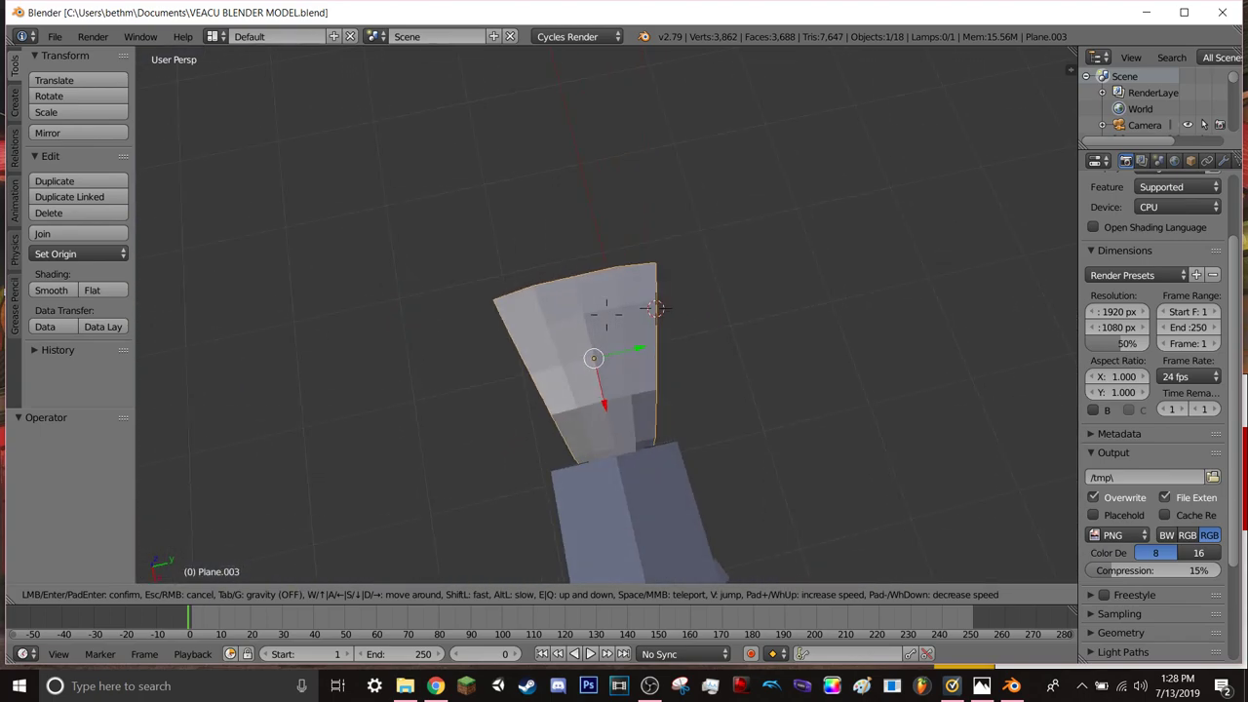
{"action": "key", "text": "w"}
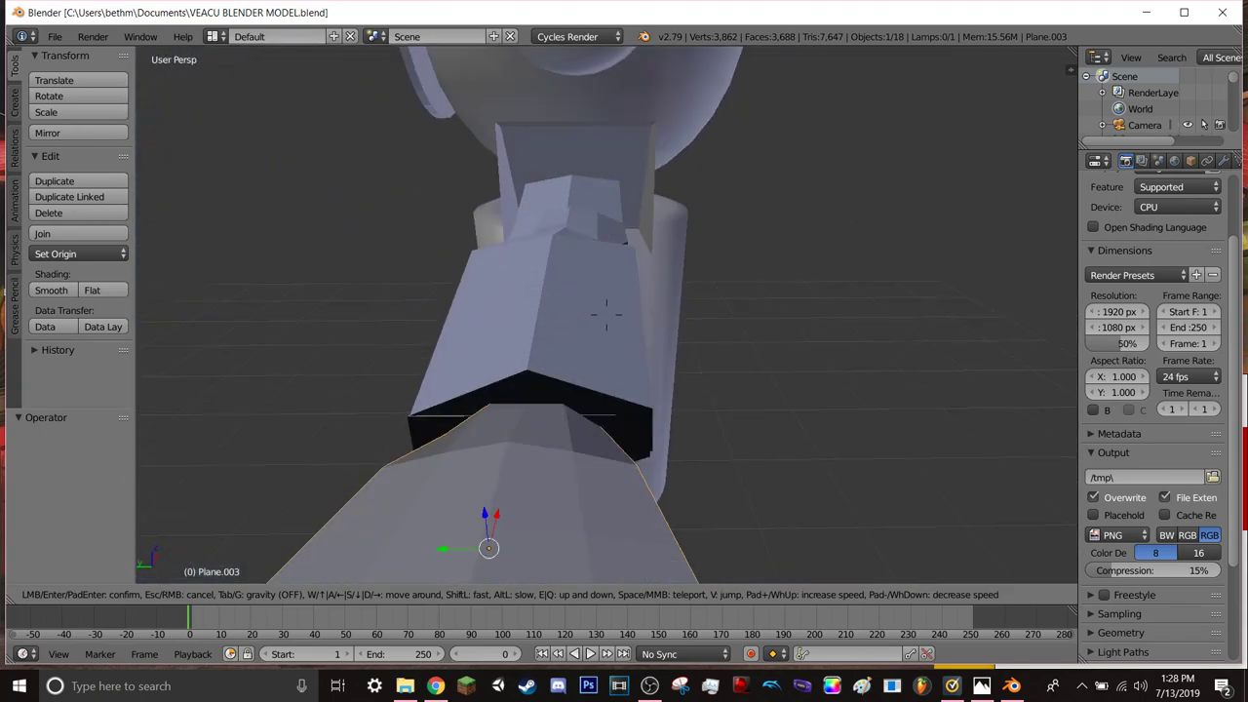
{"action": "key", "text": "s"}
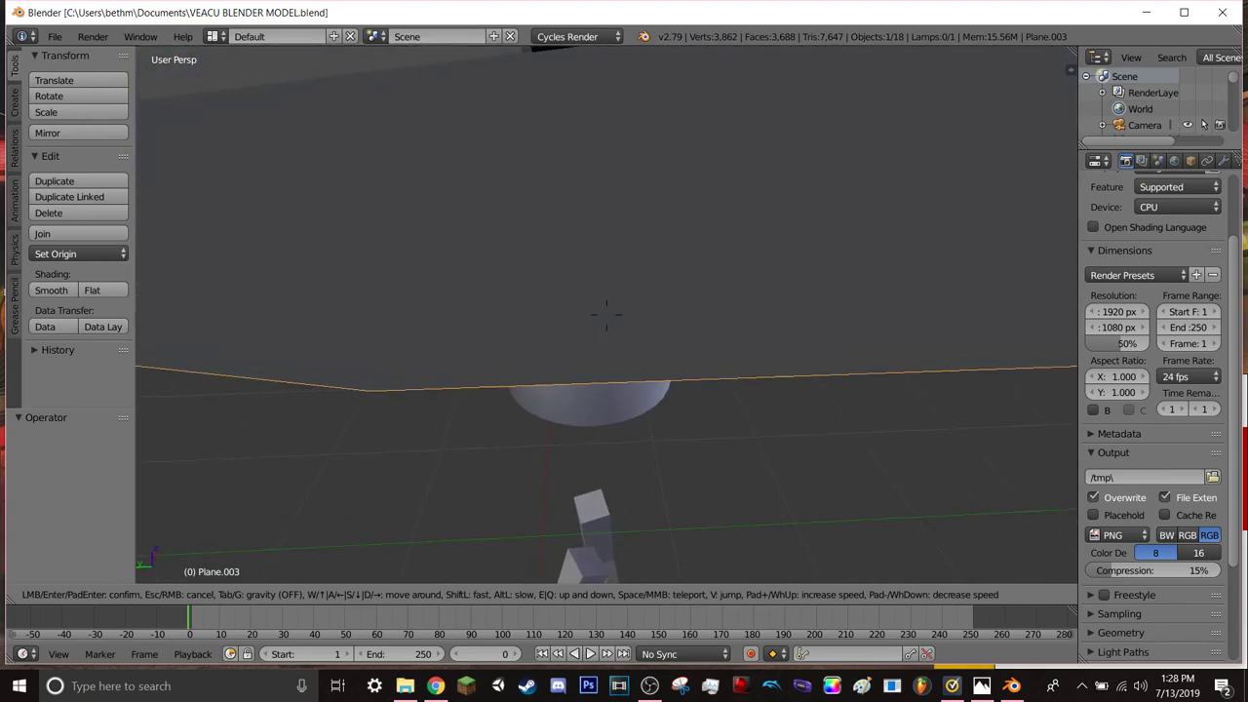
- In Edit Mode, select the four tip corner vertices and scale them to 0.915
{"action": "left_click", "coordinate": [607, 321]}
{"action": "left_click", "coordinate": [244, 595]}
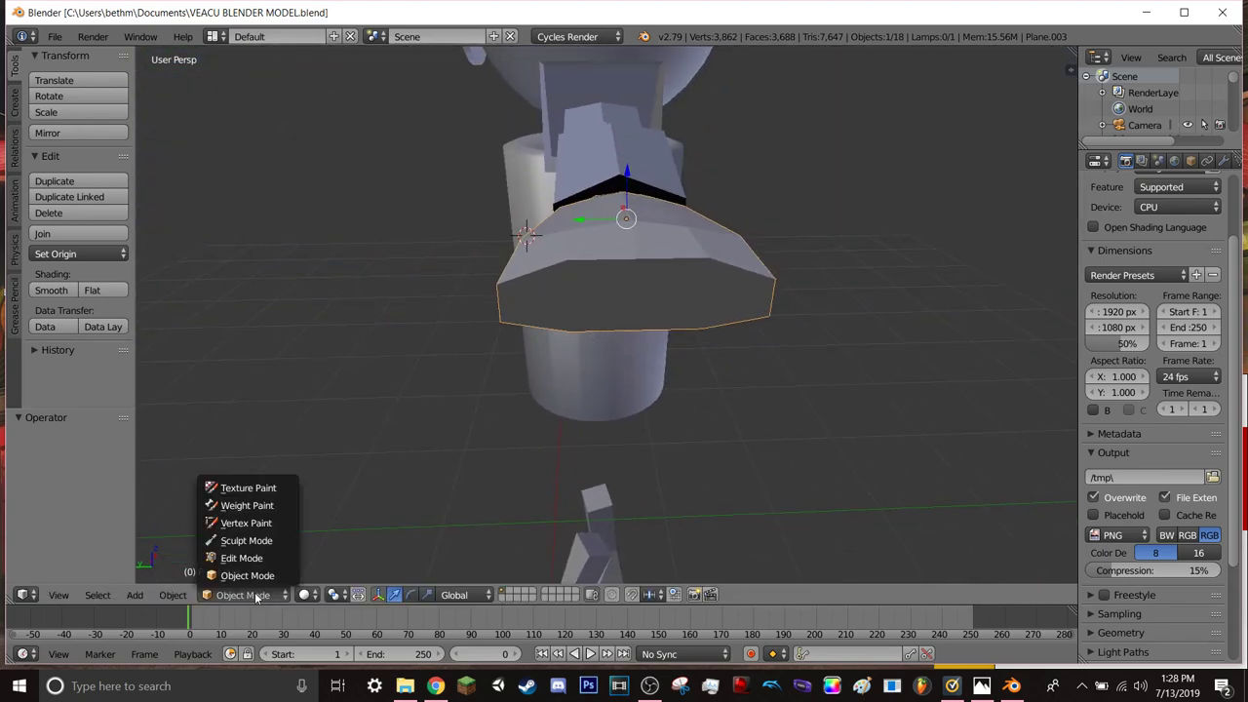
{"action": "left_click", "coordinate": [244, 555]}
{"action": "right_click", "coordinate": [499, 285]}
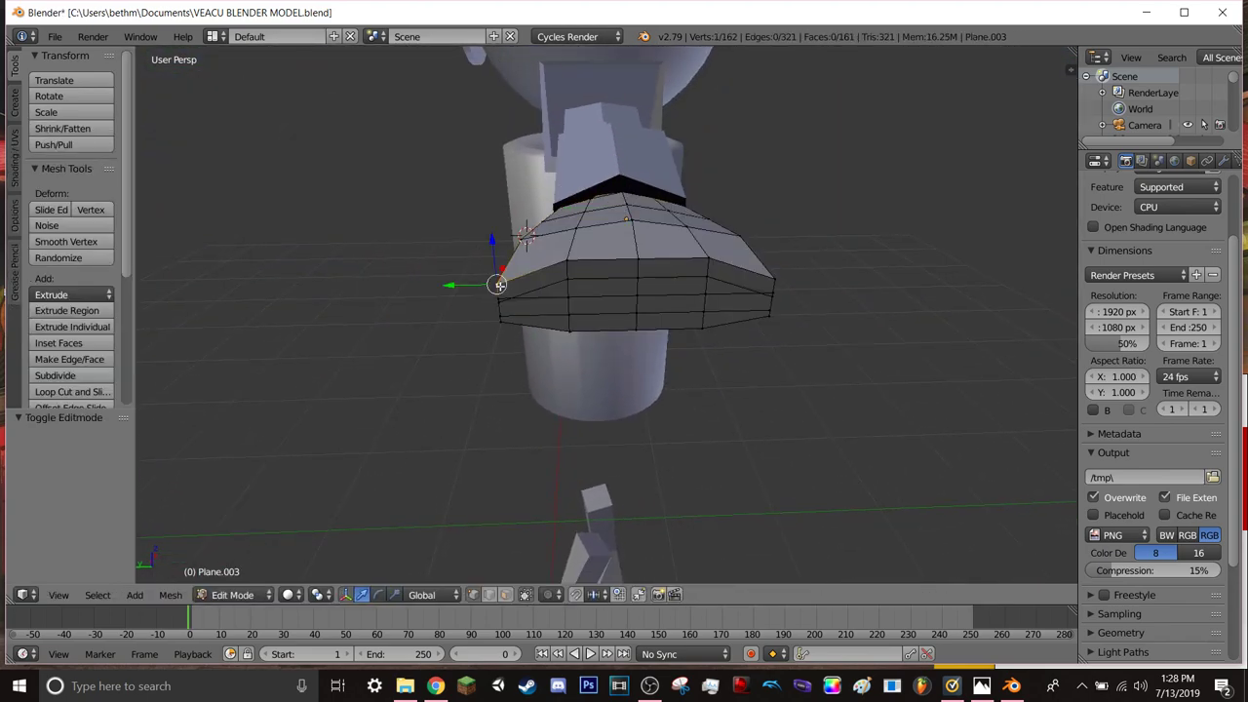
{"action": "right_click", "coordinate": [771, 277], "text": "shift"}
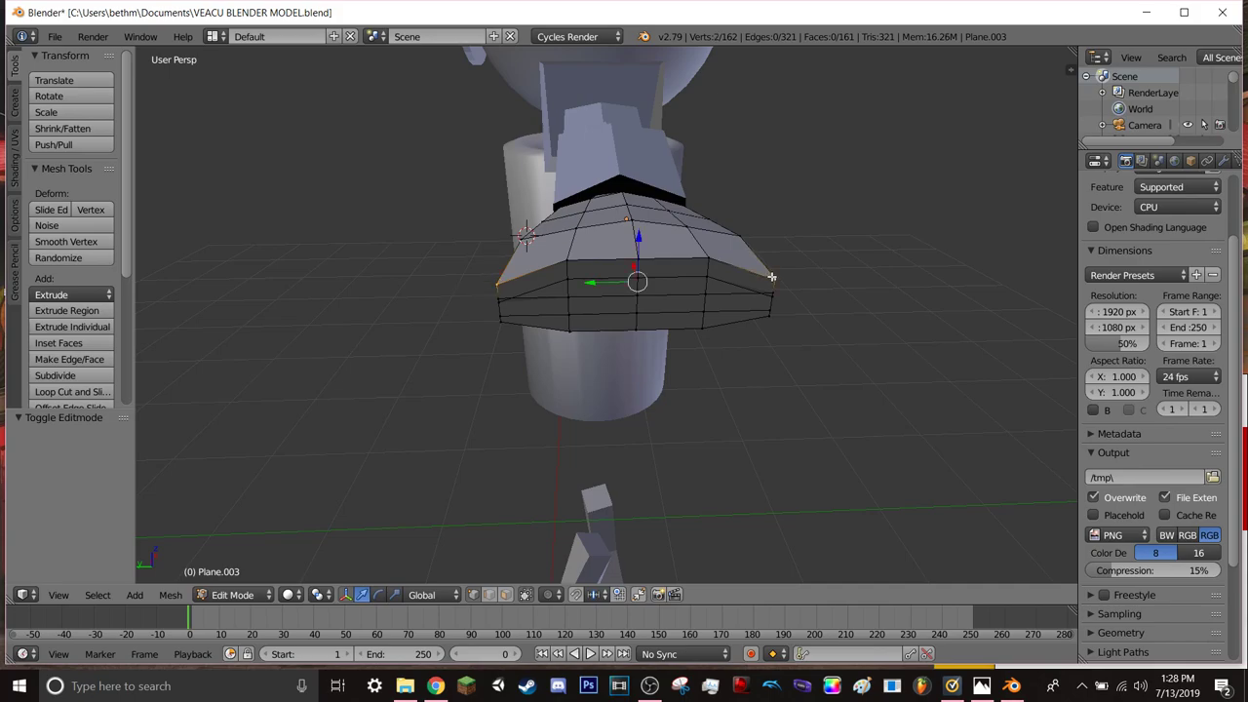
{"action": "right_click", "coordinate": [498, 322], "text": "shift"}
{"action": "right_click", "coordinate": [771, 316], "text": "shift"}
{"action": "key", "text": "s"}
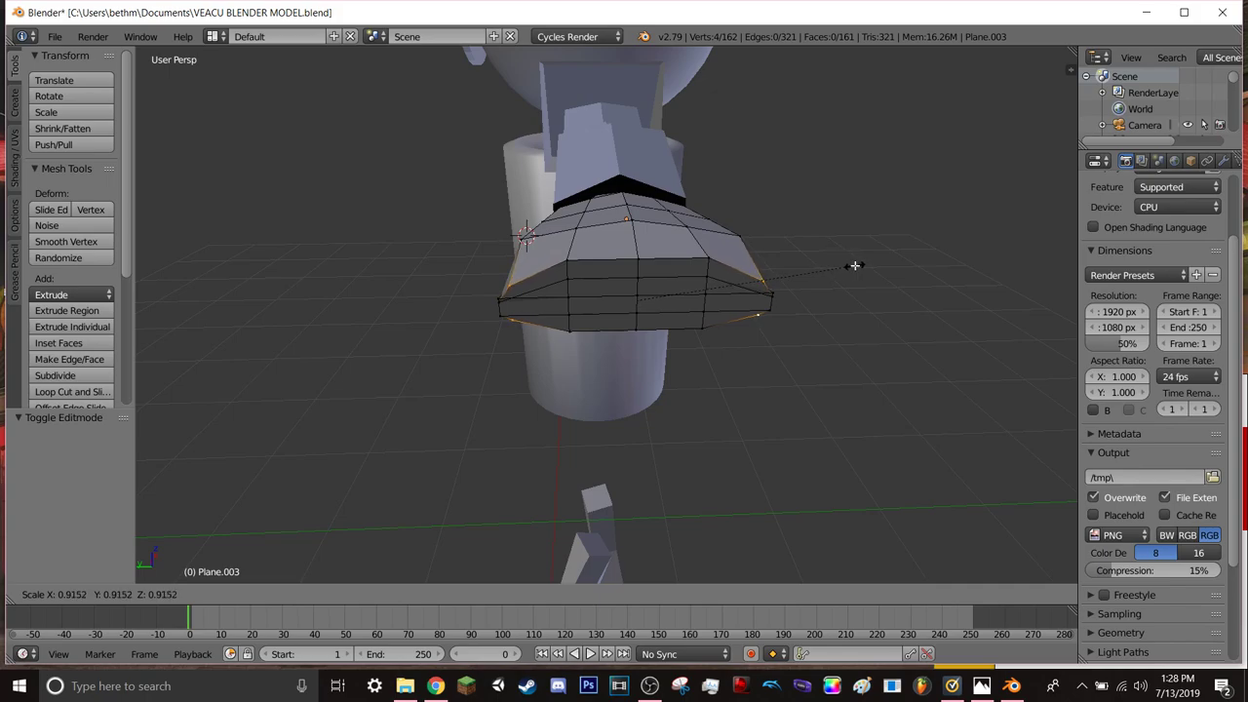
{"action": "left_click", "coordinate": [855, 265]}
- Inspect the tapered tip and return the hand piece to Object Mode
{"action": "key", "text": "shift+f"}
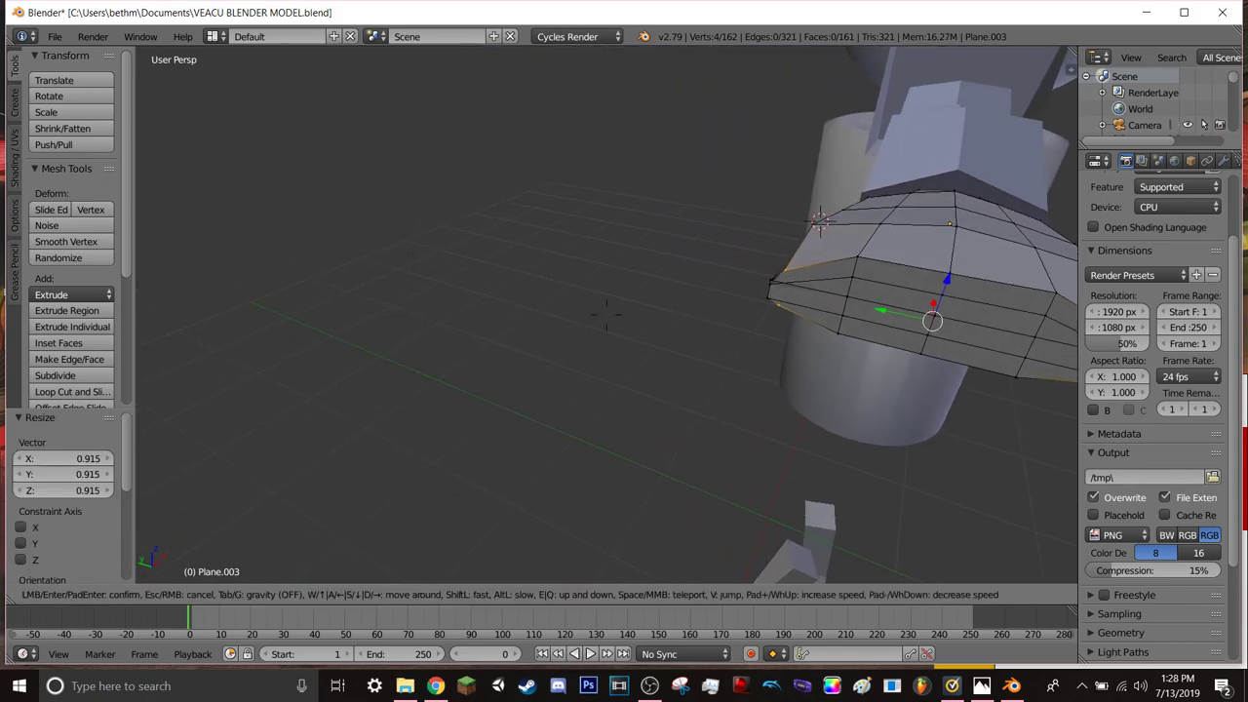
{"action": "left_click", "coordinate": [605, 313]}
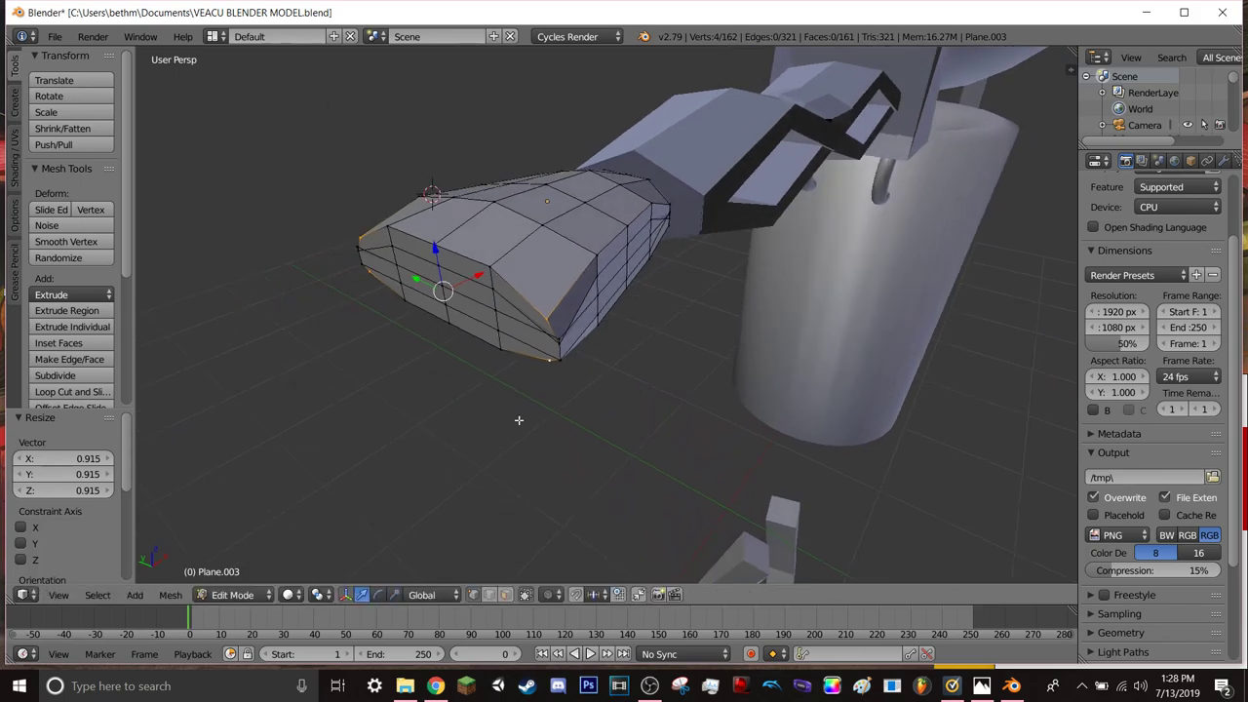
{"action": "left_click", "coordinate": [240, 602]}
{"action": "left_click", "coordinate": [229, 572]}
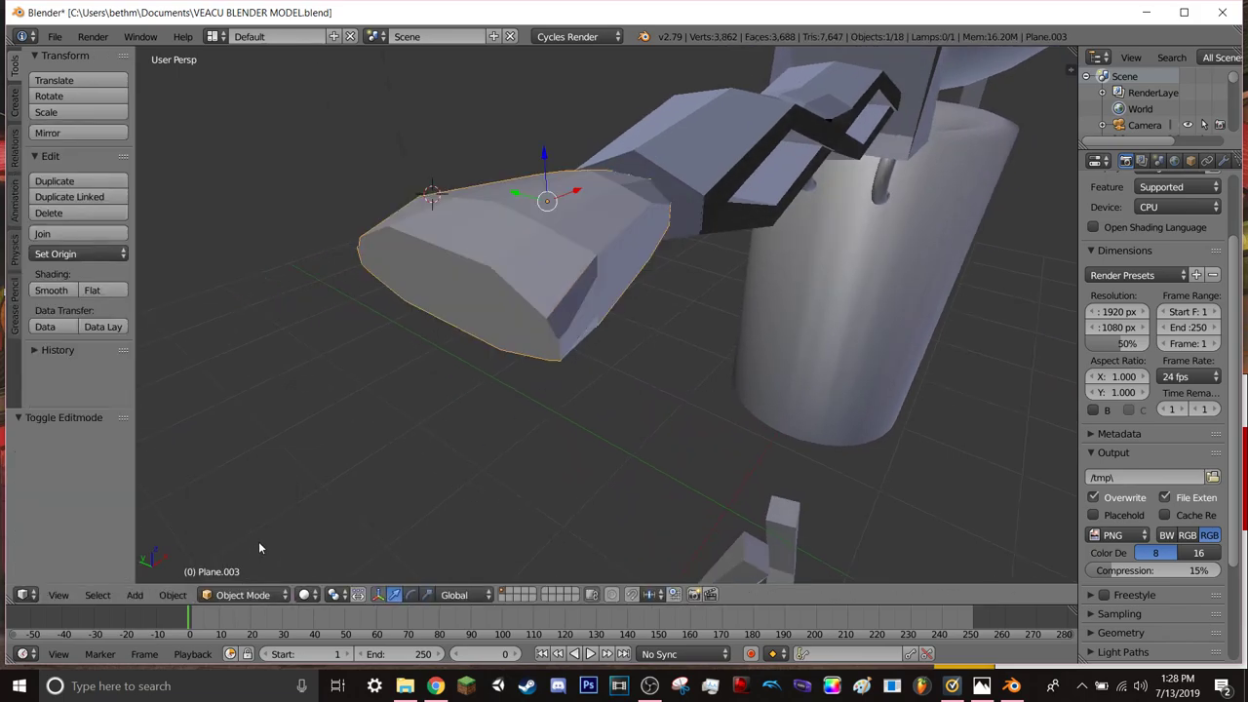
- Save the model with the tapered hand and walk the view around the hand piece
{"action": "key", "text": "ctrl+1"}
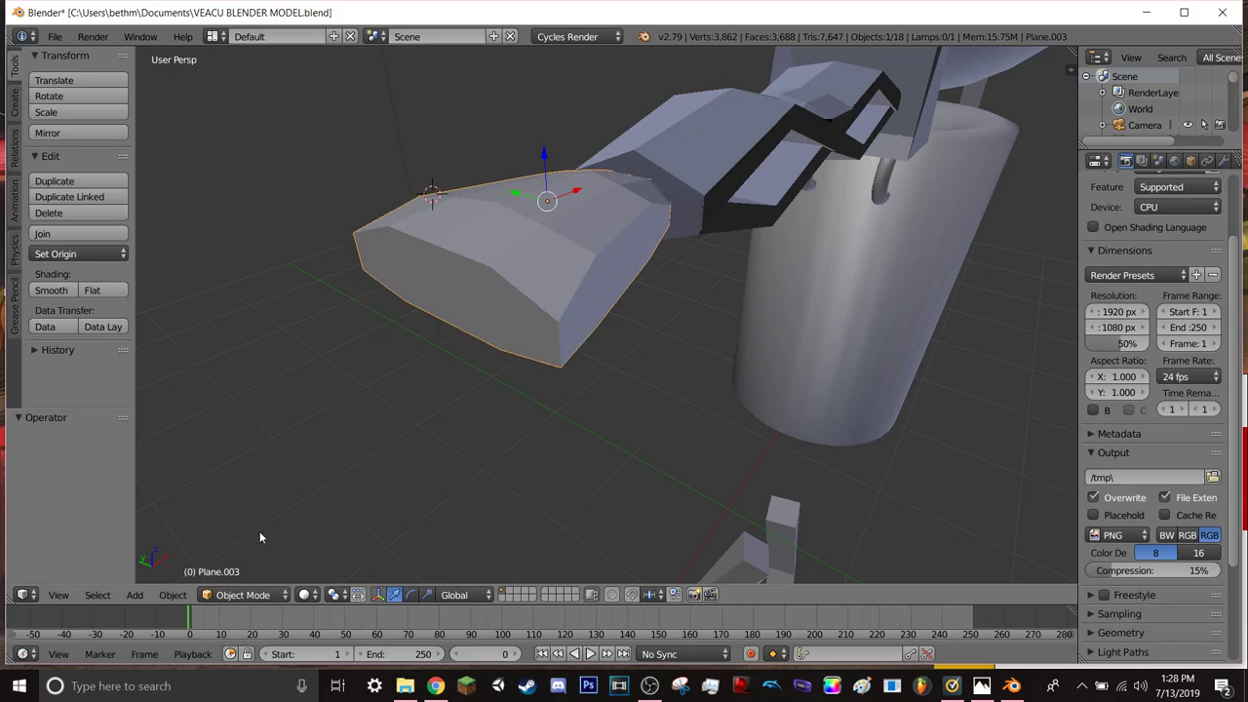
{"action": "key", "text": "shift+f"}
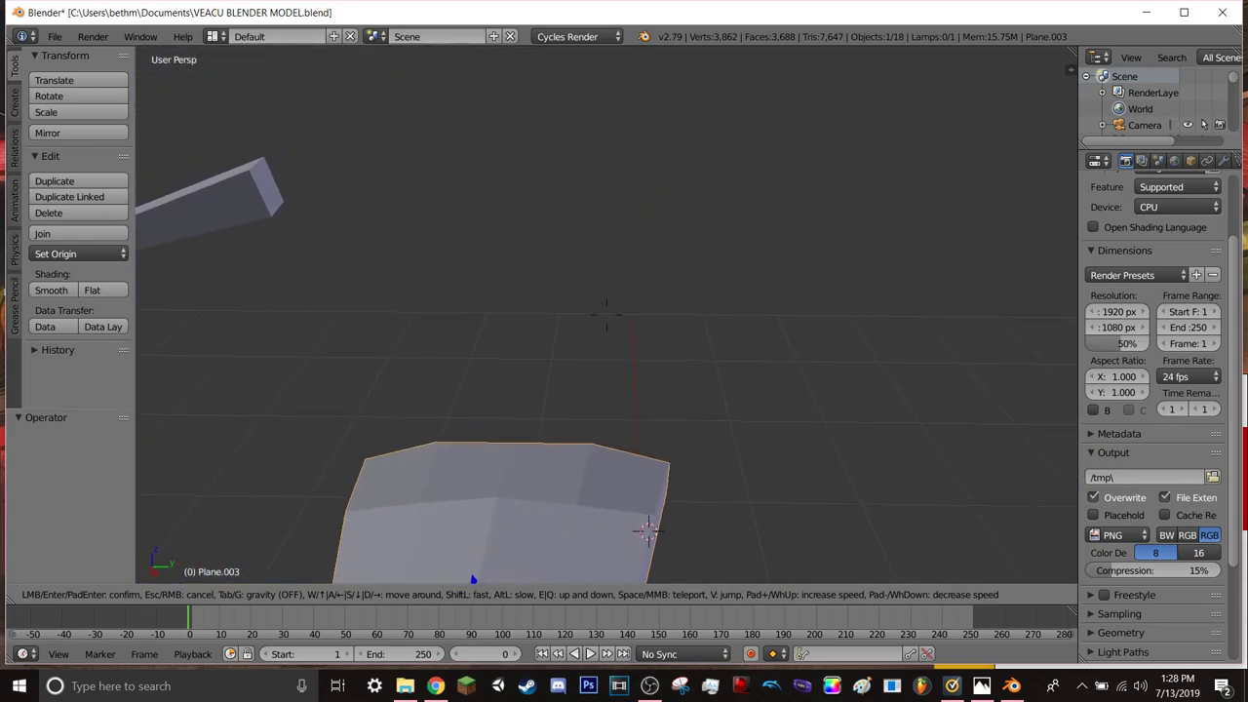
{"action": "left_click", "coordinate": [607, 319]}
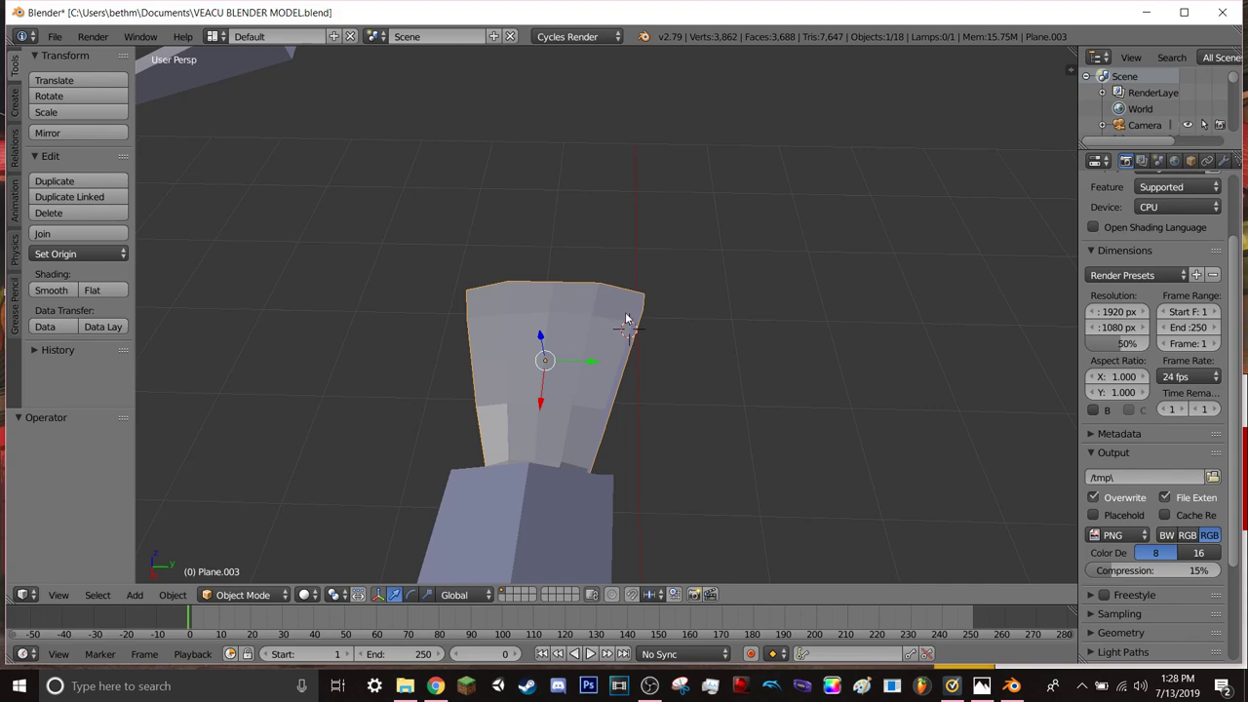
{"action": "key", "text": "shift+f"}
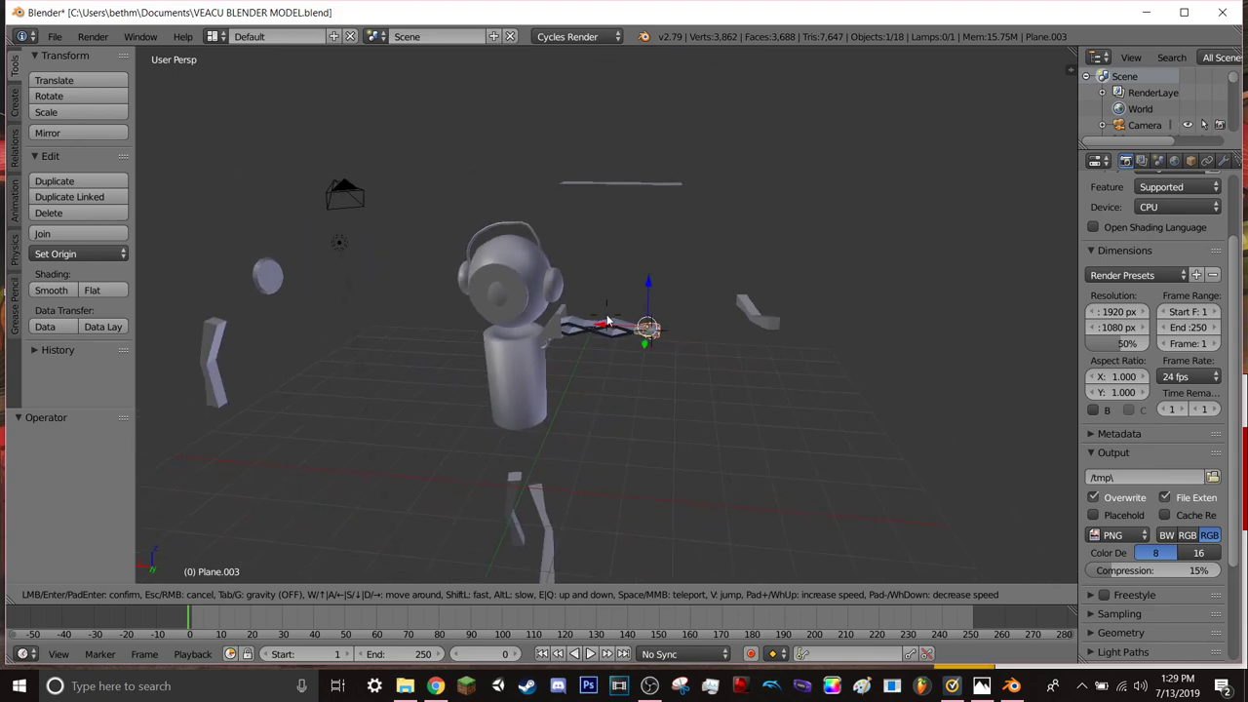
- Raise Plane.002, Cube and Cube.001 along Z, lifting Cube.001 by 5.534
{"action": "left_click", "coordinate": [626, 188]}
{"action": "right_click", "coordinate": [626, 186]}
{"action": "left_click_drag", "start_coordinate": [622, 138], "coordinate": [622, 87]}
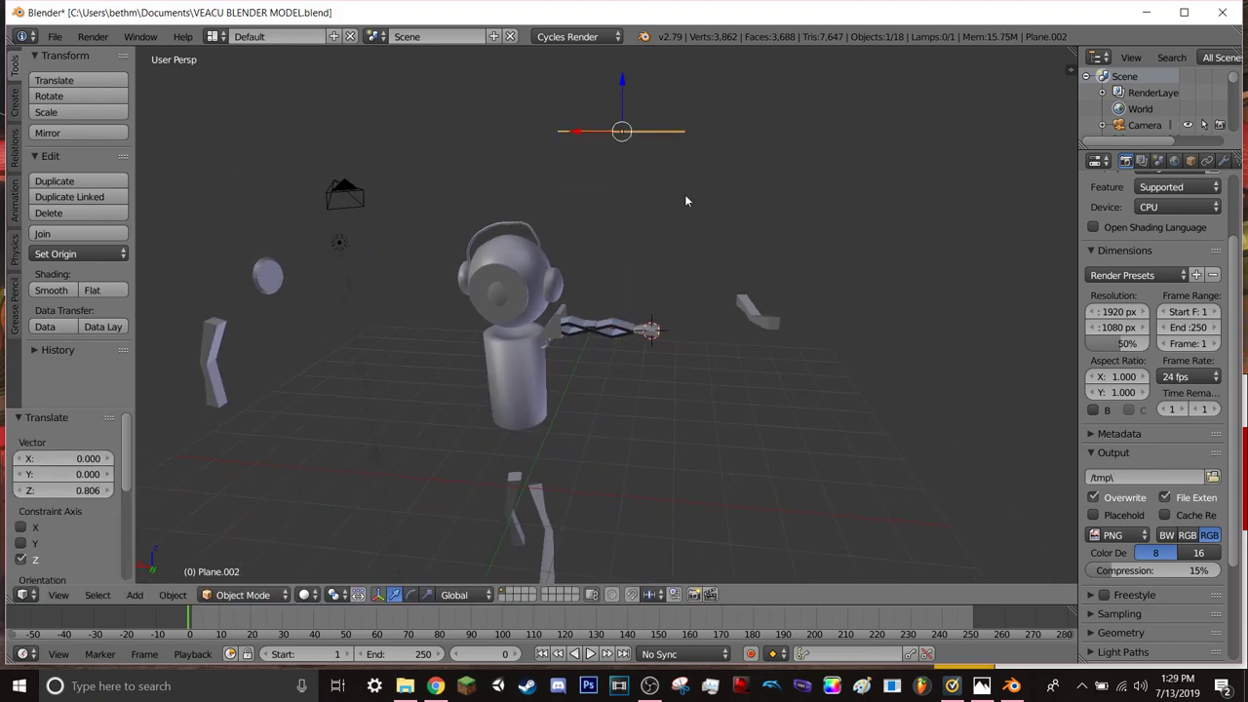
{"action": "right_click", "coordinate": [778, 321]}
{"action": "mouse_move", "coordinate": [760, 275]}
{"action": "left_mouse_down"}
{"action": "mouse_move", "coordinate": [769, 49]}
{"action": "mouse_move", "coordinate": [770, 101]}
{"action": "left_mouse_up"}
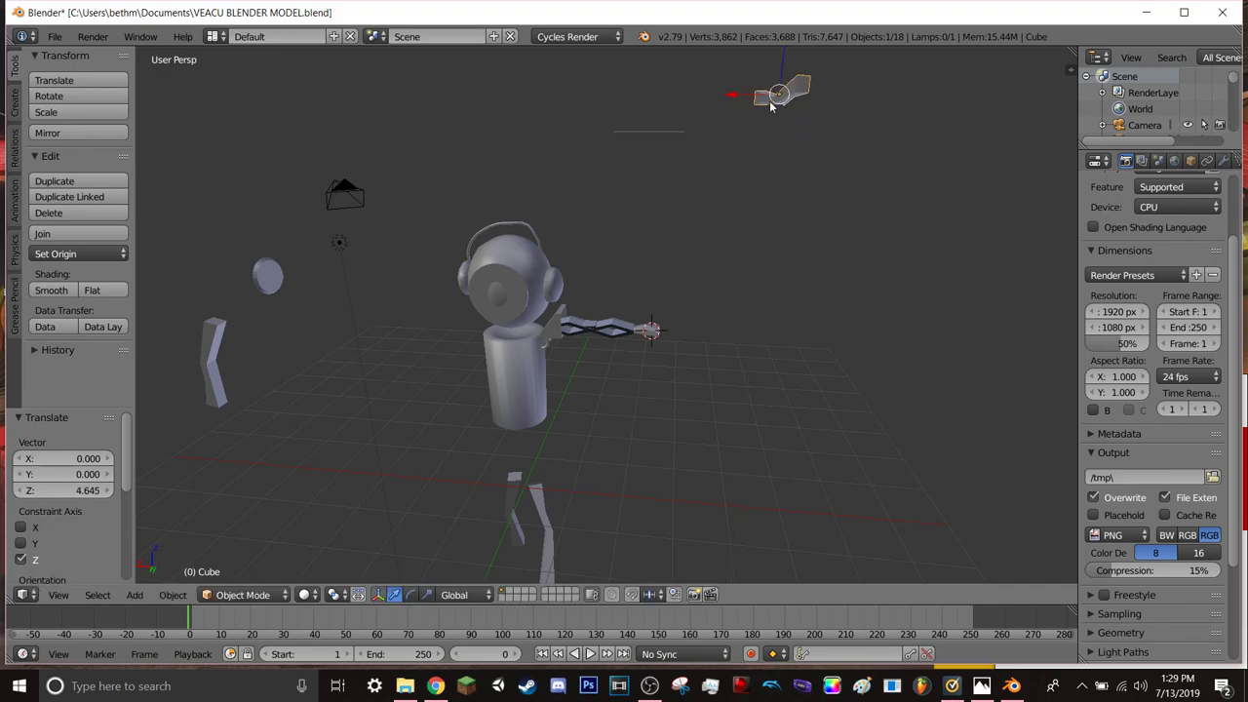
{"action": "right_click", "coordinate": [218, 350]}
{"action": "left_click_drag", "start_coordinate": [203, 320], "coordinate": [260, 74]}
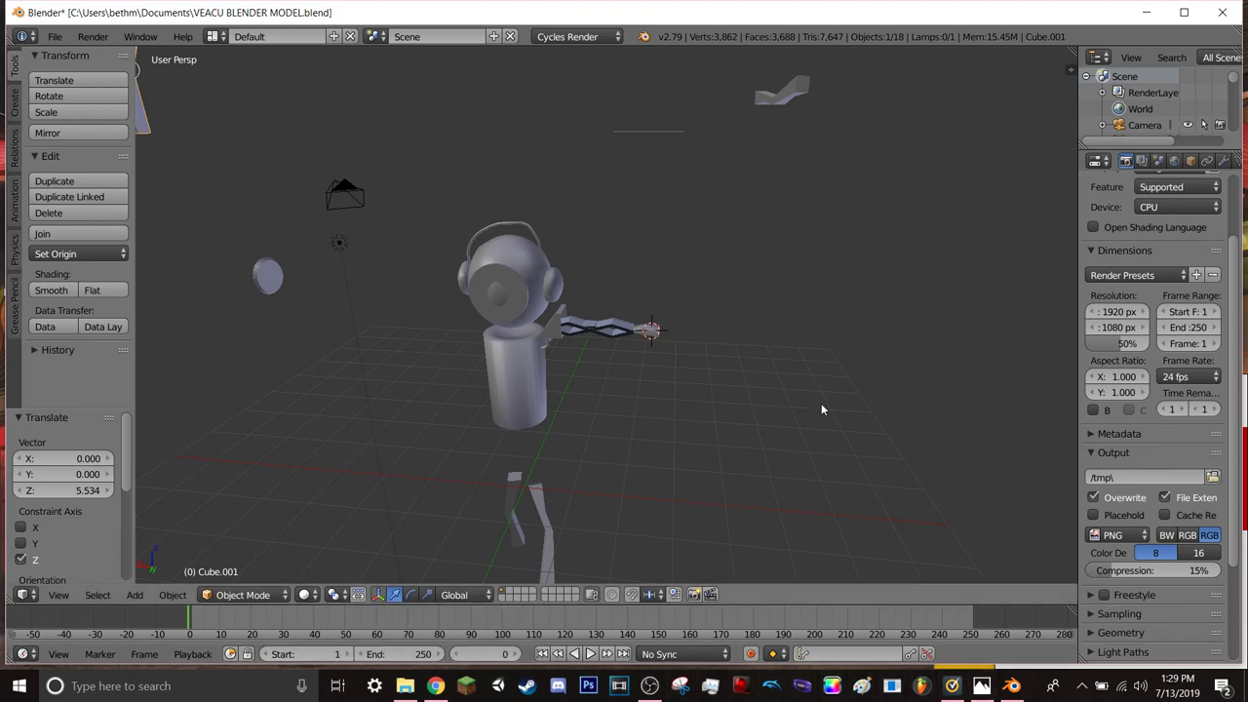
- Apply Ctrl+H, then walk the view in close to the arm
{"action": "key", "text": "ctrl+h"}
{"action": "left_click", "coordinate": [725, 290]}
{"action": "key", "text": "shift+f"}
{"action": "key", "text": "w"}
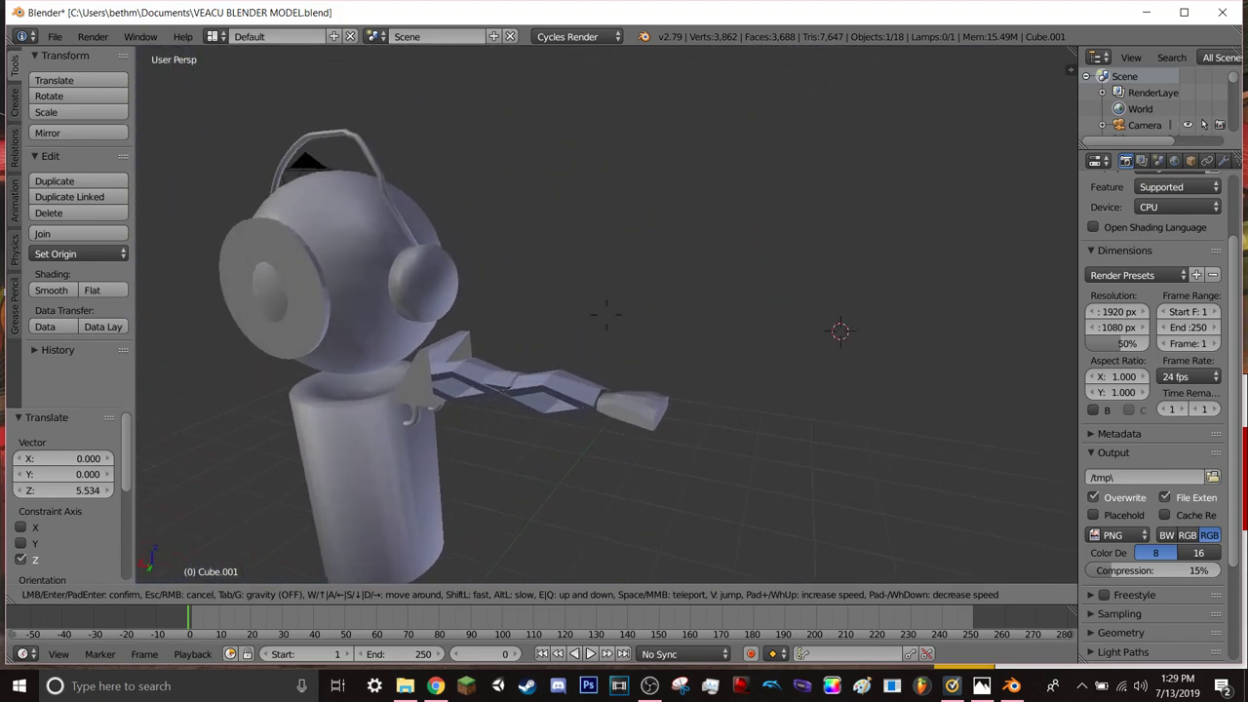
- Exit walk mode and switch the tool shelf to the Create tab's Add Primitive panel
{"action": "left_click", "coordinate": [606, 314]}
{"action": "left_click", "coordinate": [607, 314]}
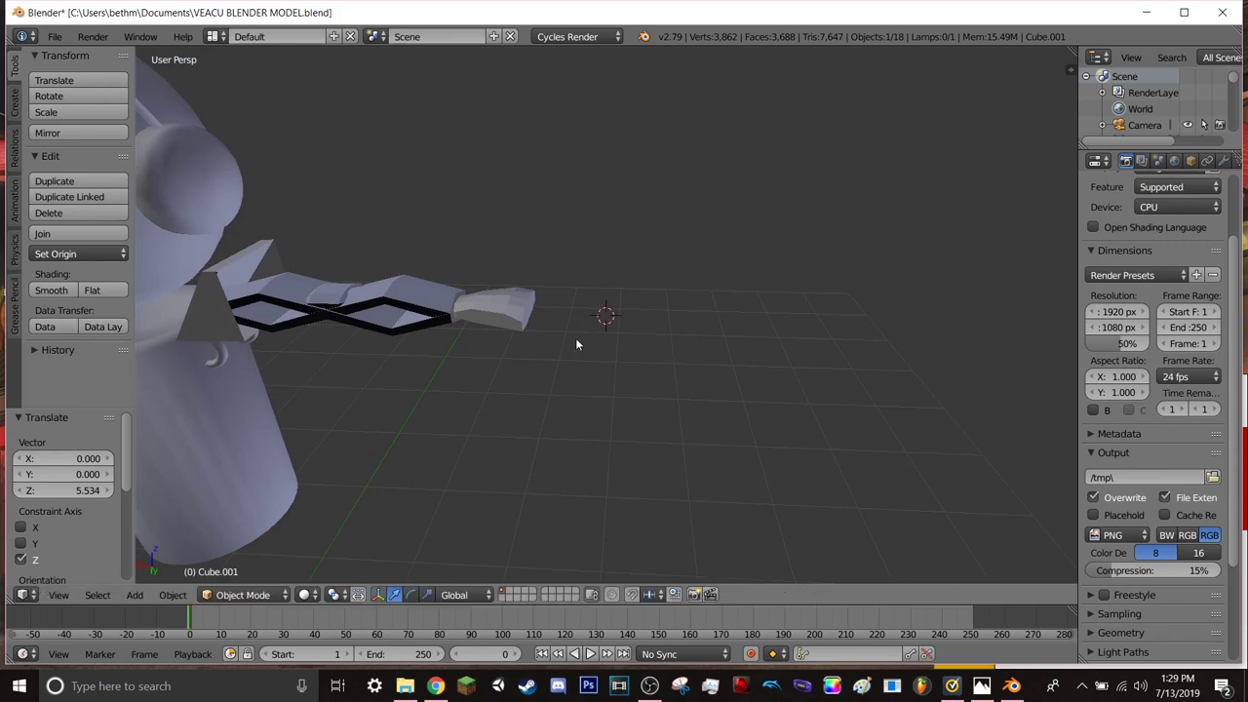
{"action": "left_click", "coordinate": [16, 146]}
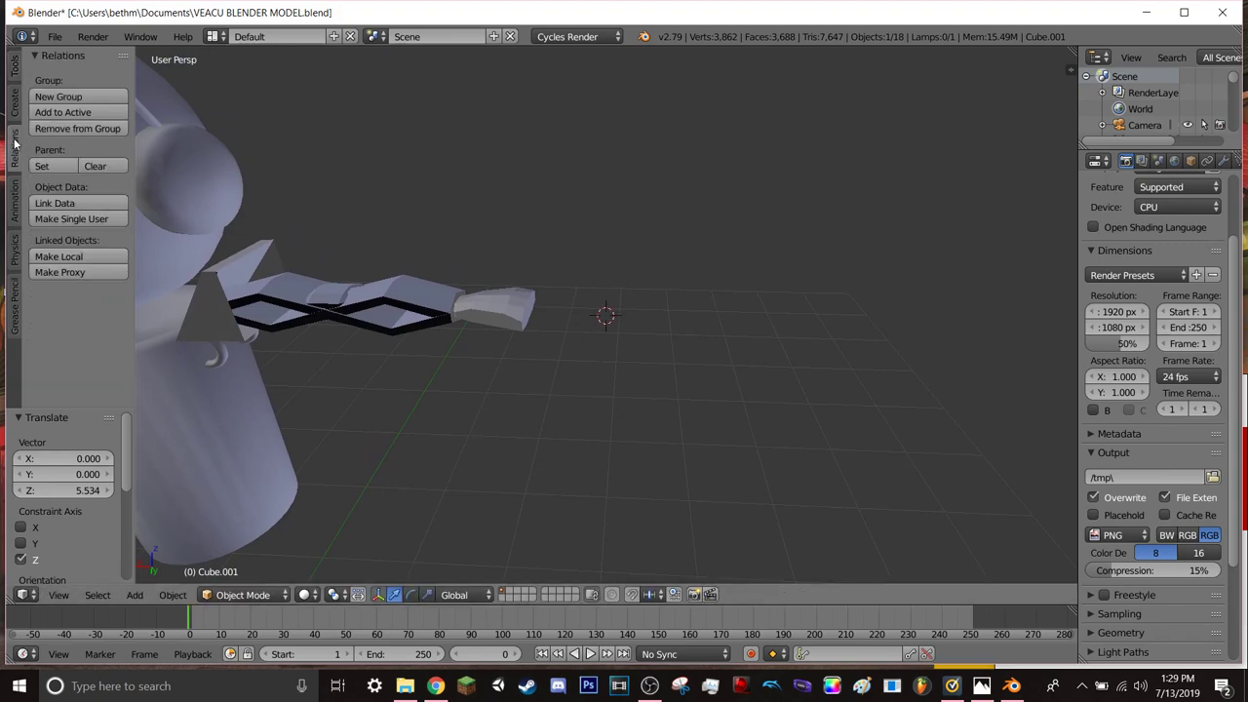
{"action": "left_click", "coordinate": [15, 203]}
{"action": "left_click", "coordinate": [14, 68]}
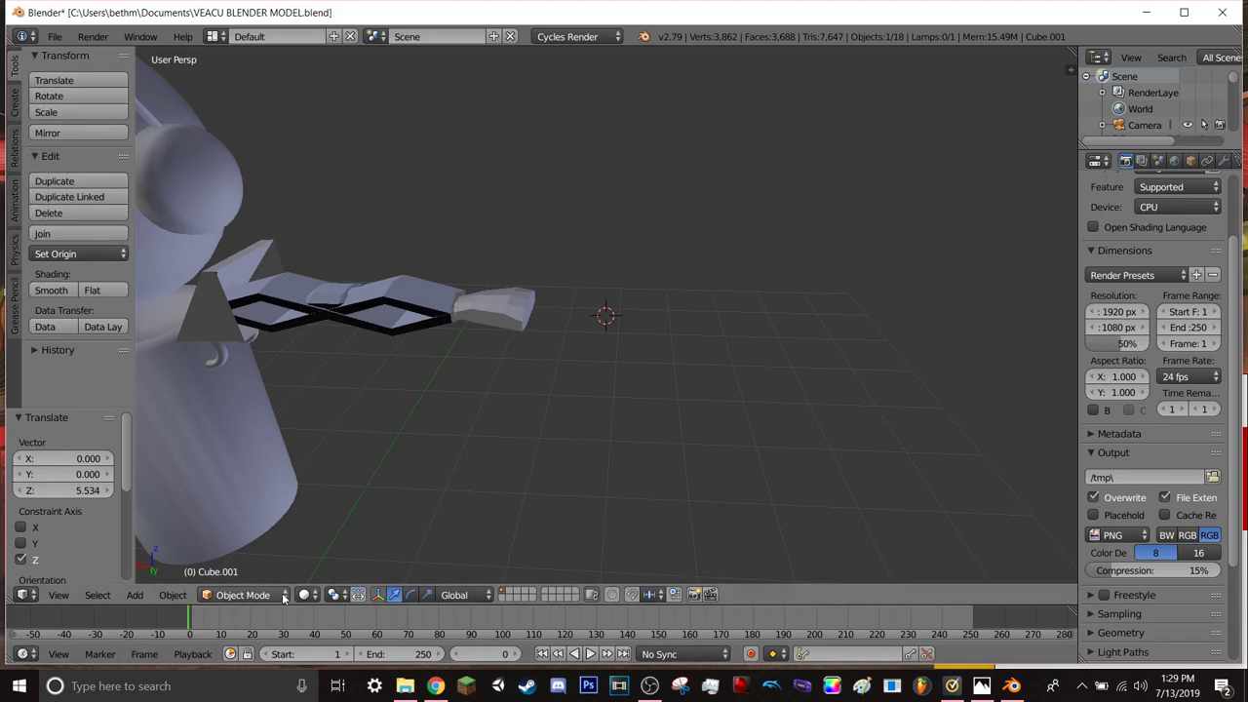
{"action": "left_click", "coordinate": [14, 102]}
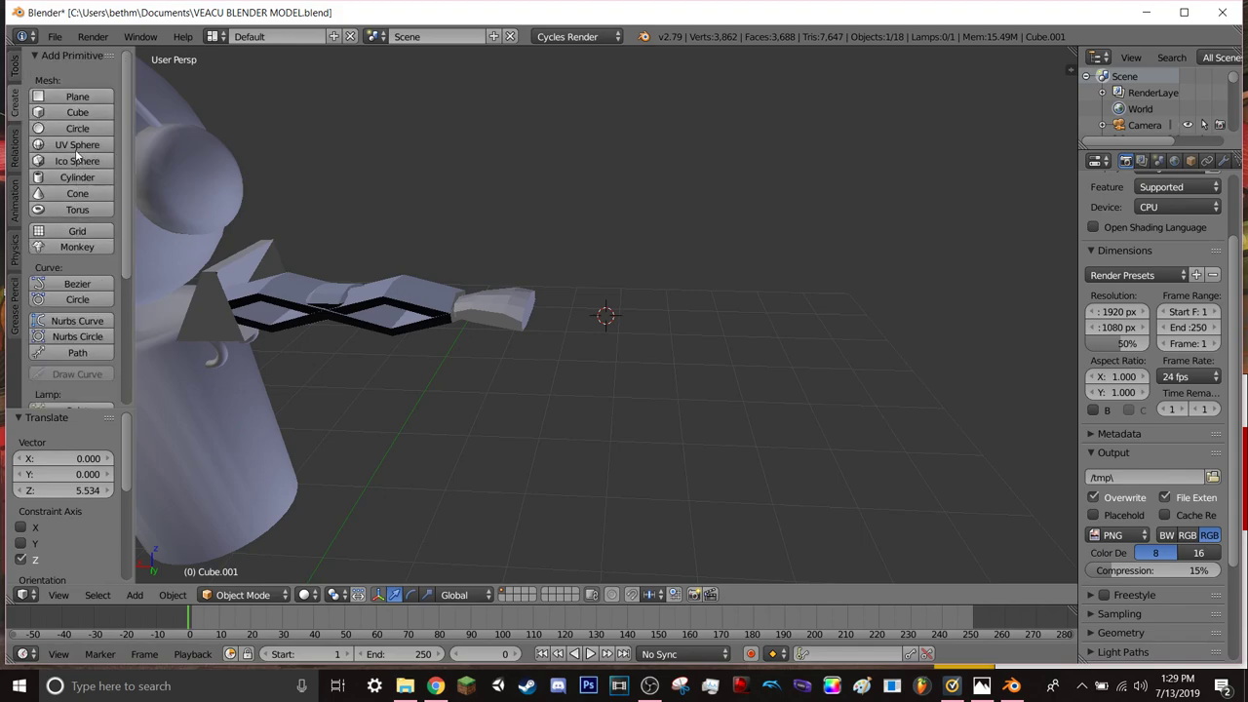
- Add a plane, scale it to 0.087, and slide it 0.427 along X
{"action": "left_click", "coordinate": [74, 98]}
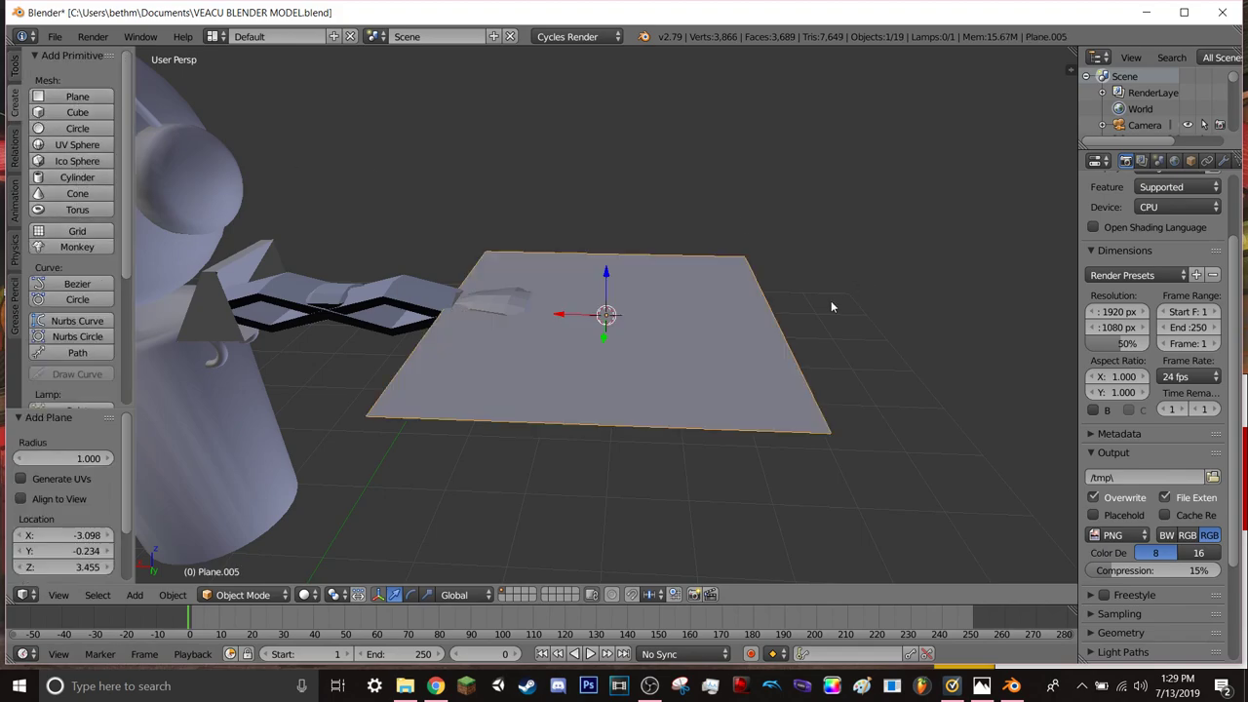
{"action": "key", "text": "s"}
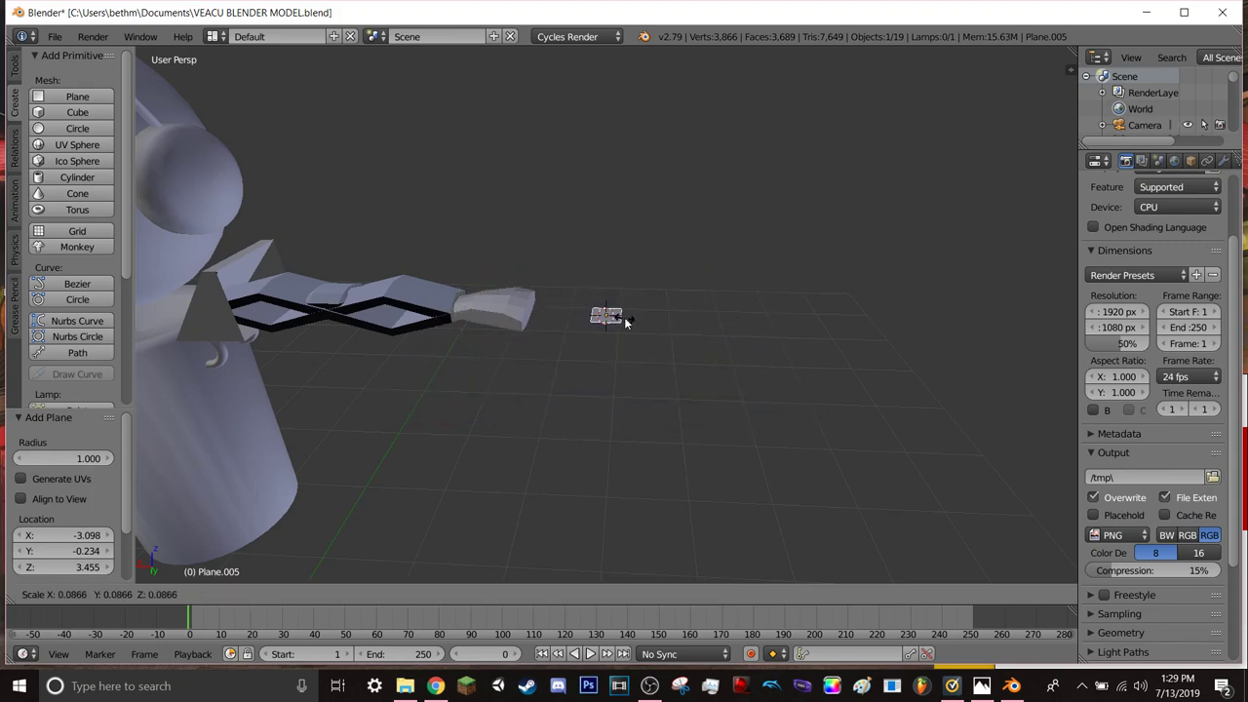
{"action": "left_click", "coordinate": [624, 320]}
{"action": "key", "text": "shift+f"}
{"action": "key", "text": "w"}
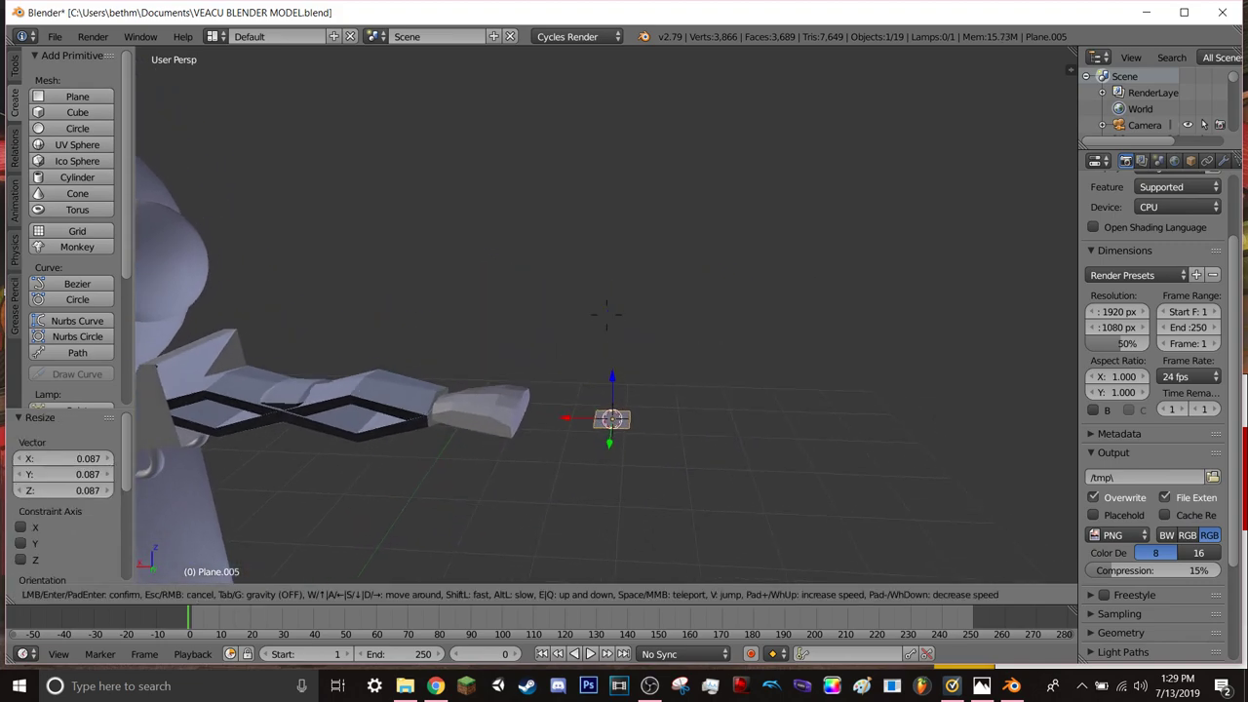
{"action": "key", "text": "w"}
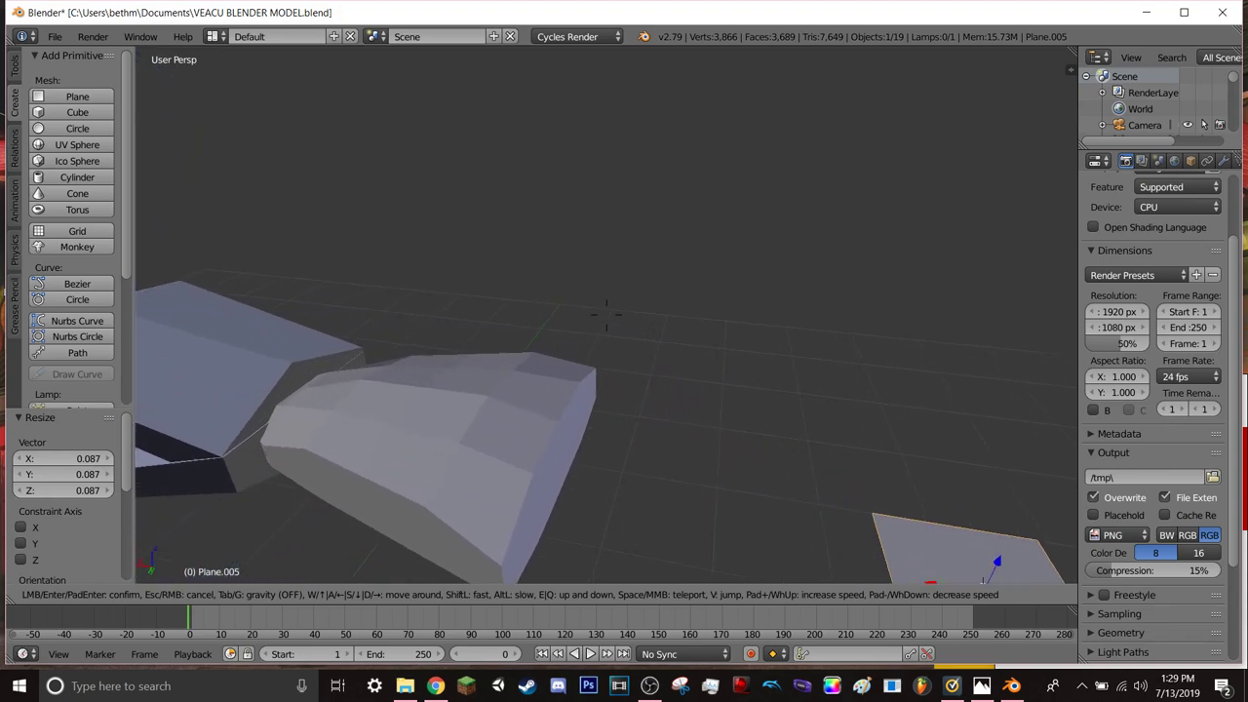
{"action": "key", "text": "s"}
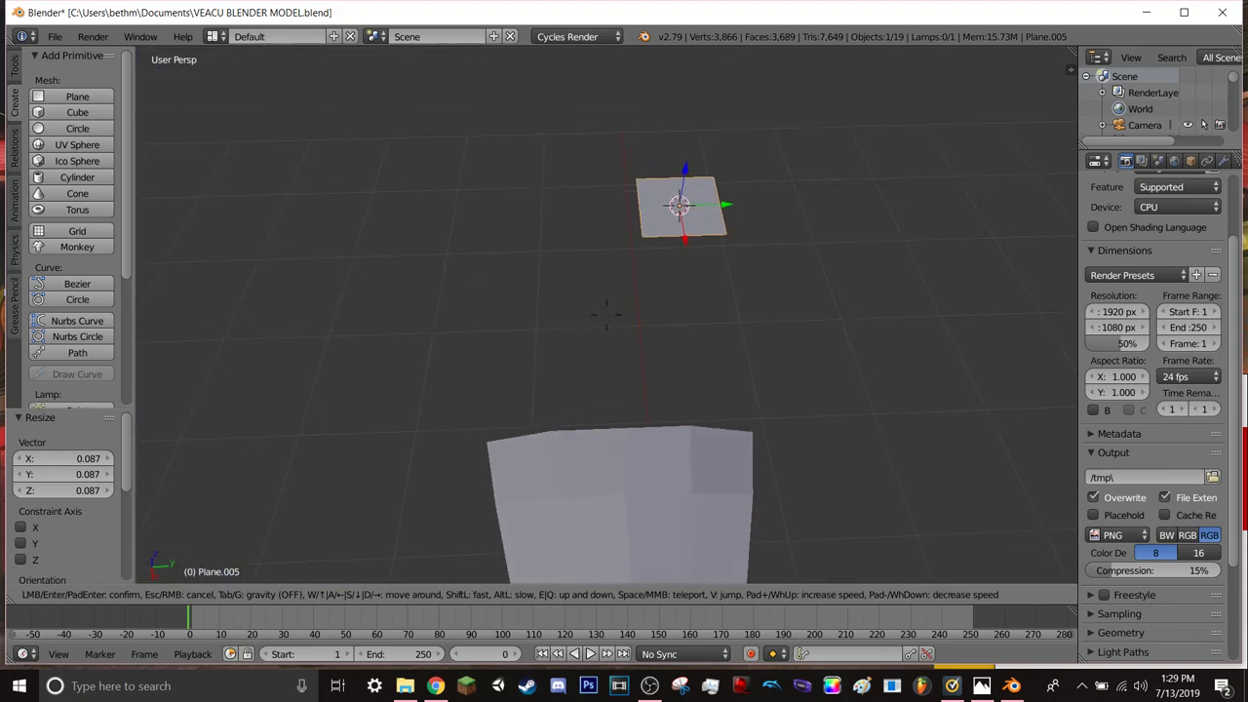
{"action": "left_click", "coordinate": [616, 260]}
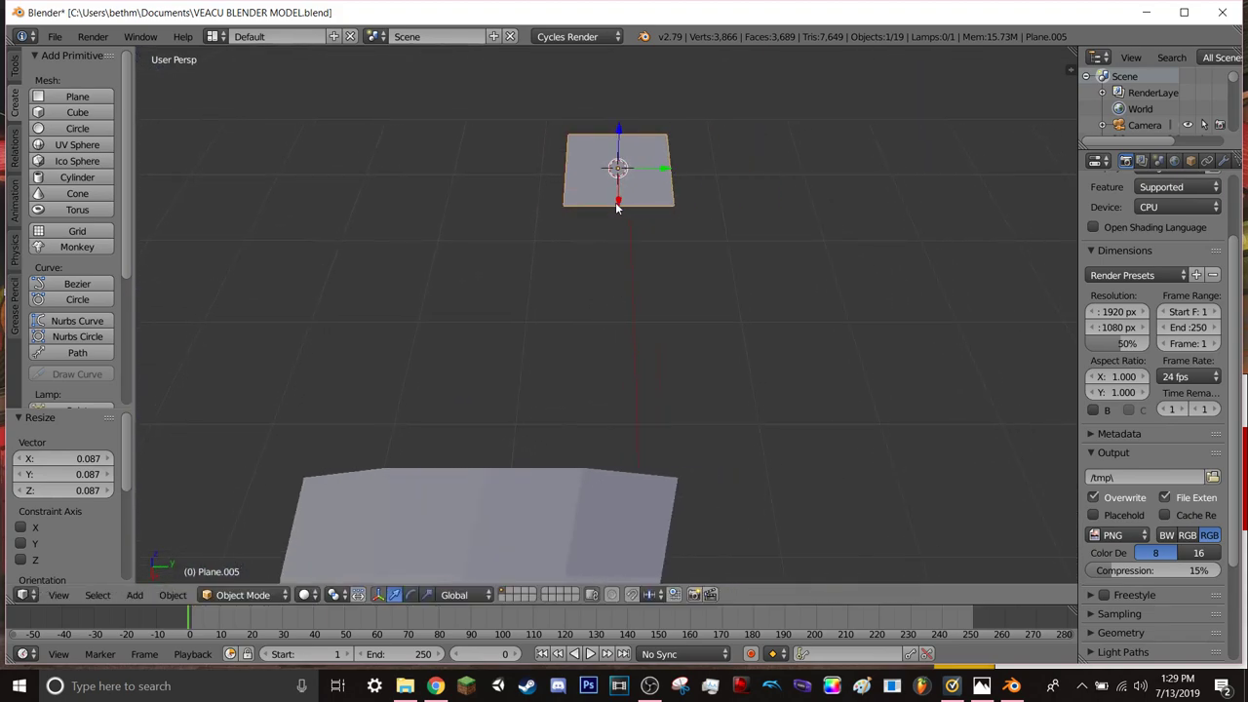
{"action": "left_click_drag", "start_coordinate": [617, 202], "coordinate": [643, 434]}
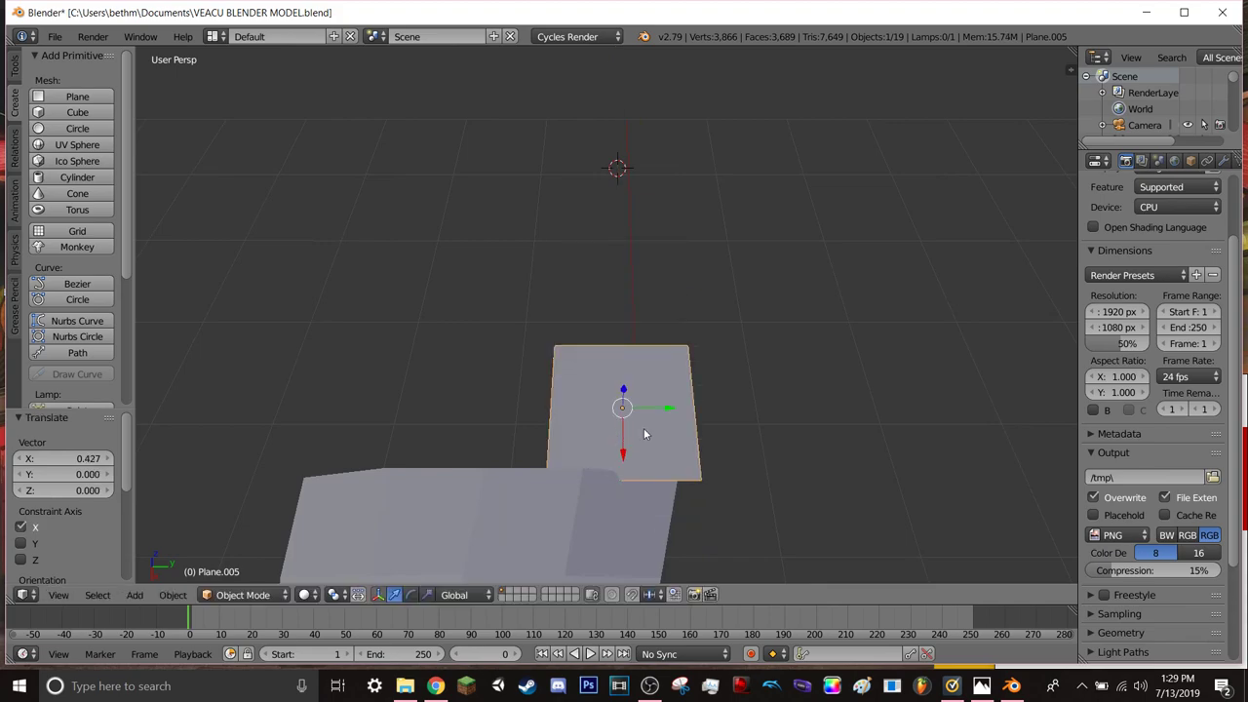
- Orbit and zoom to a side view of the arm and place the 3D cursor beside the hand
{"action": "key", "text": "shift+f"}
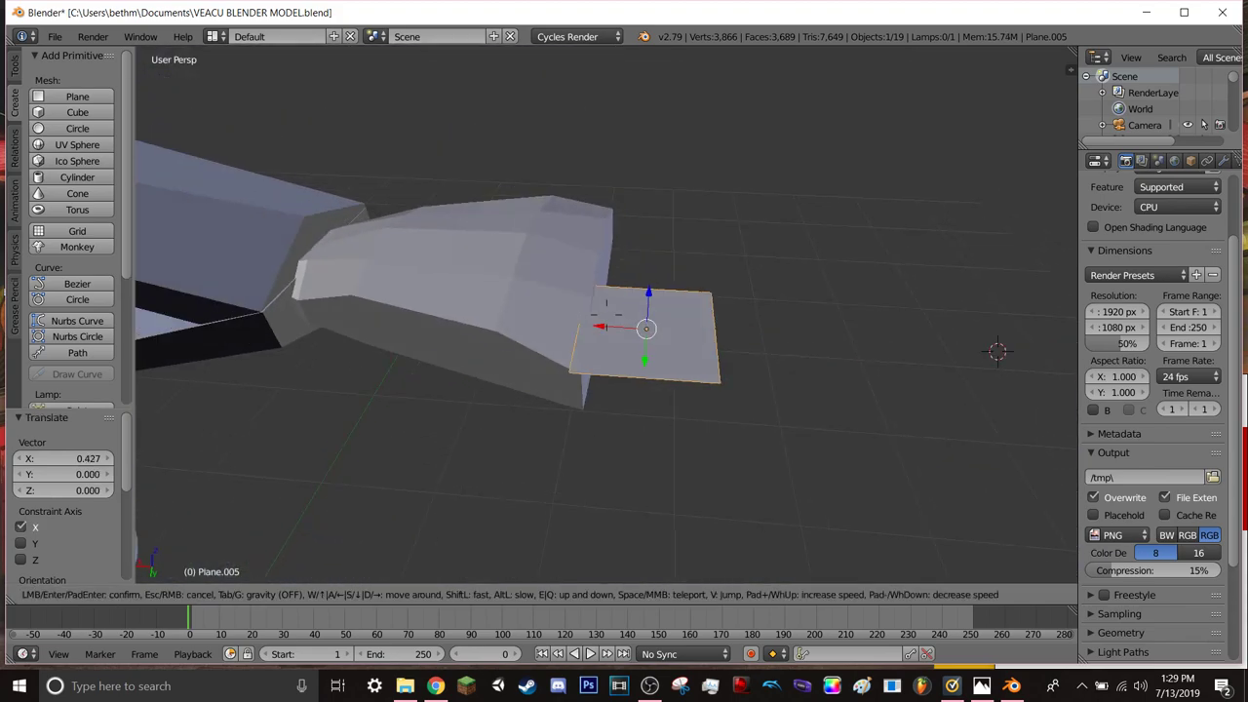
{"action": "key", "text": "Escape"}
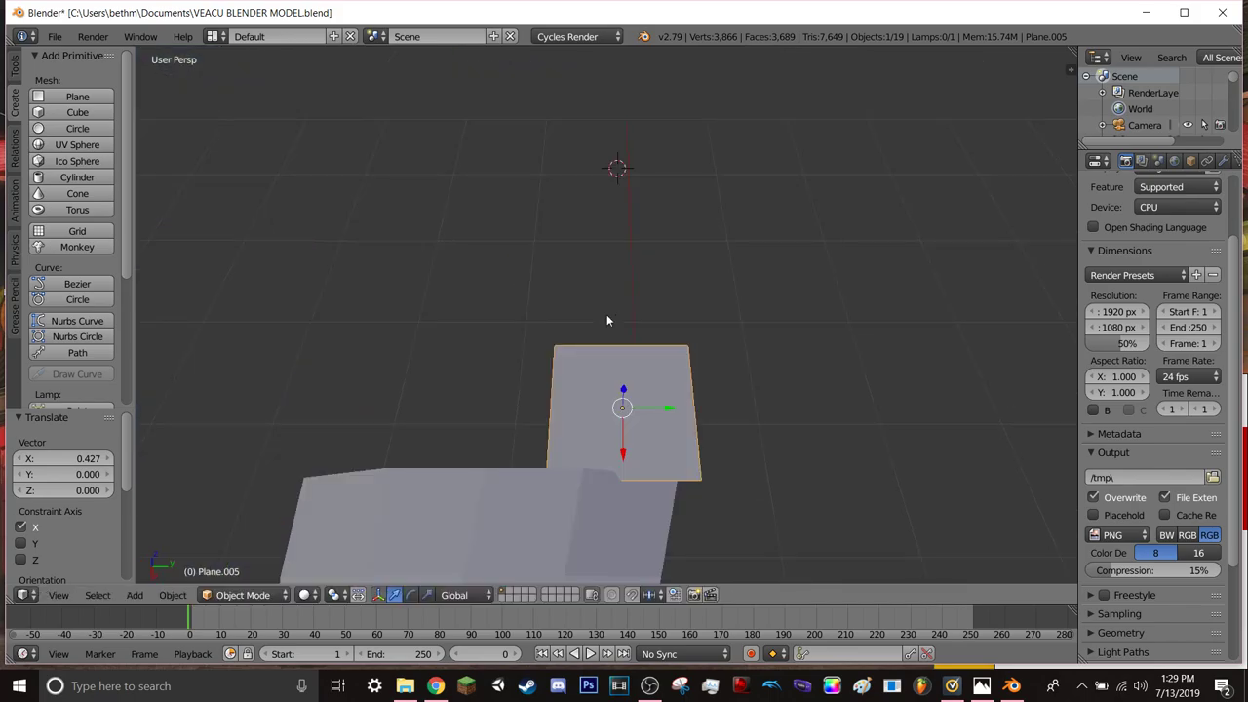
{"action": "key", "text": "w"}
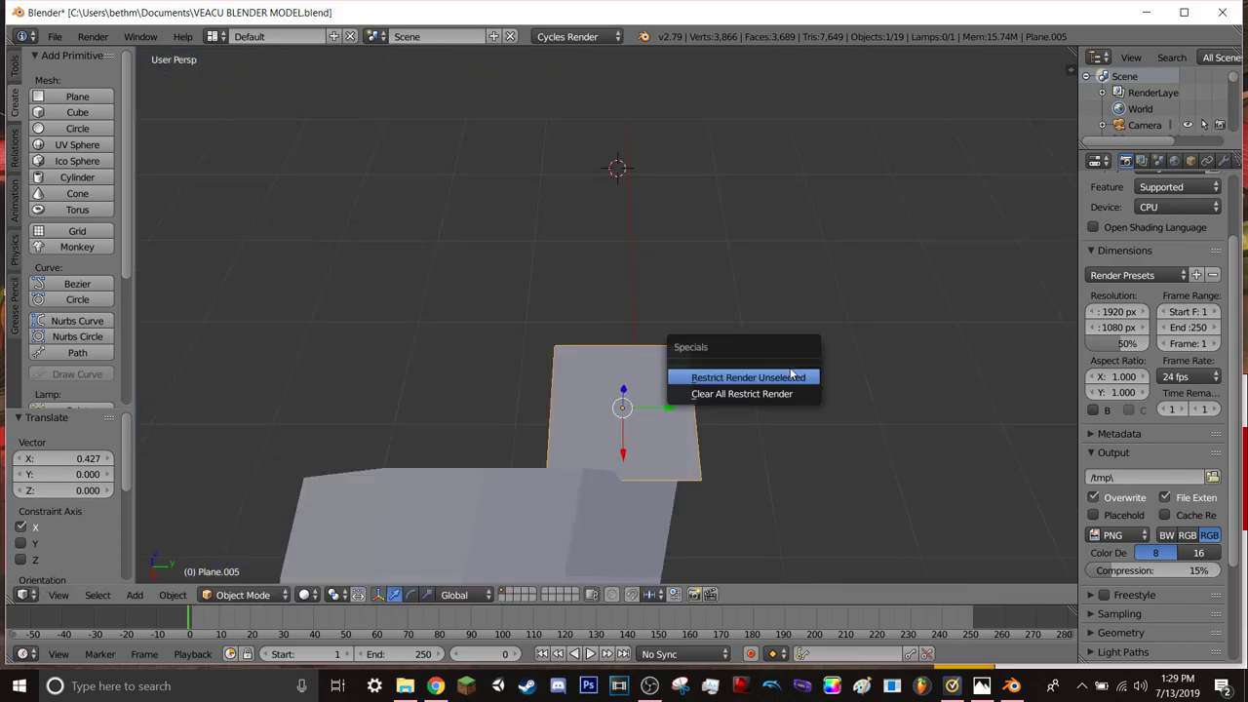
{"action": "key", "text": "Escape"}
{"action": "mouse_move", "coordinate": [736, 244]}
{"action": "middle_mouse_down"}
{"action": "mouse_move", "coordinate": [851, 268]}
{"action": "mouse_move", "coordinate": [325, 229]}
{"action": "mouse_move", "coordinate": [891, 254]}
{"action": "middle_mouse_up"}
{"action": "scroll", "coordinate": [673, 333], "scroll_direction": "down", "scroll_amount": 2}
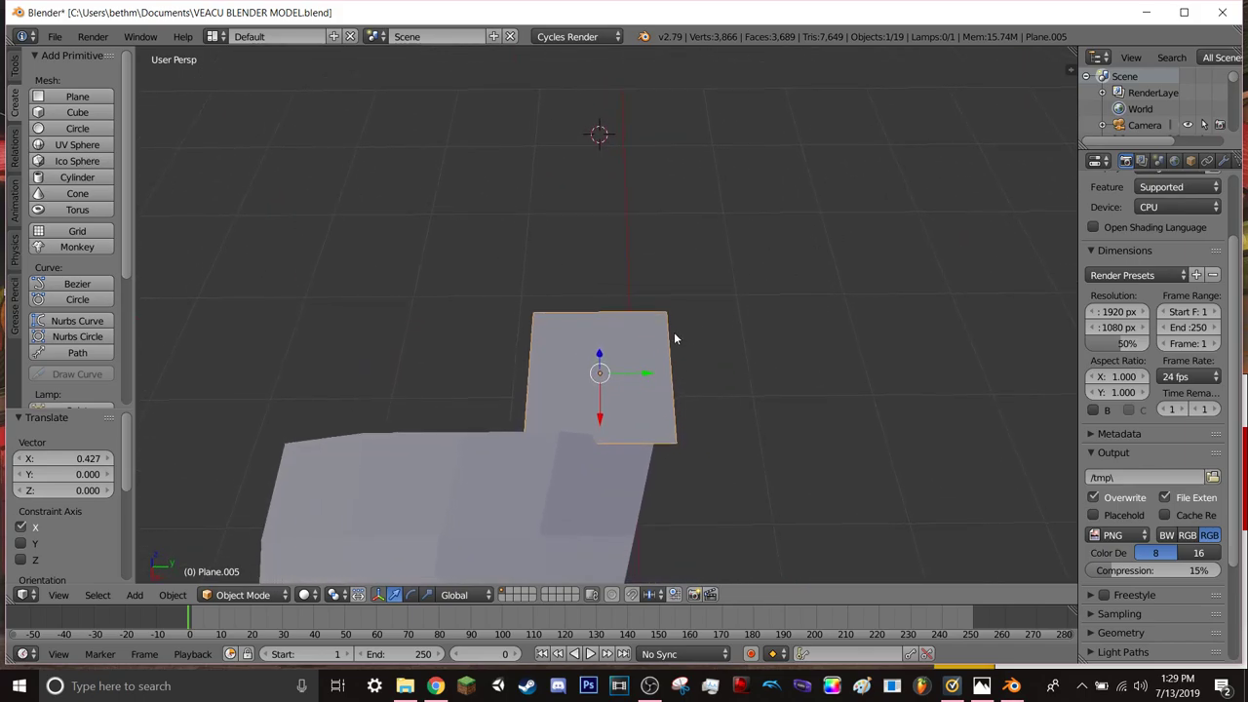
{"action": "mouse_move", "coordinate": [655, 343]}
{"action": "middle_mouse_down"}
{"action": "mouse_move", "coordinate": [718, 347]}
{"action": "mouse_move", "coordinate": [676, 353]}
{"action": "mouse_move", "coordinate": [560, 258]}
{"action": "mouse_move", "coordinate": [588, 264]}
{"action": "mouse_move", "coordinate": [583, 293]}
{"action": "mouse_move", "coordinate": [661, 357]}
{"action": "middle_mouse_up"}
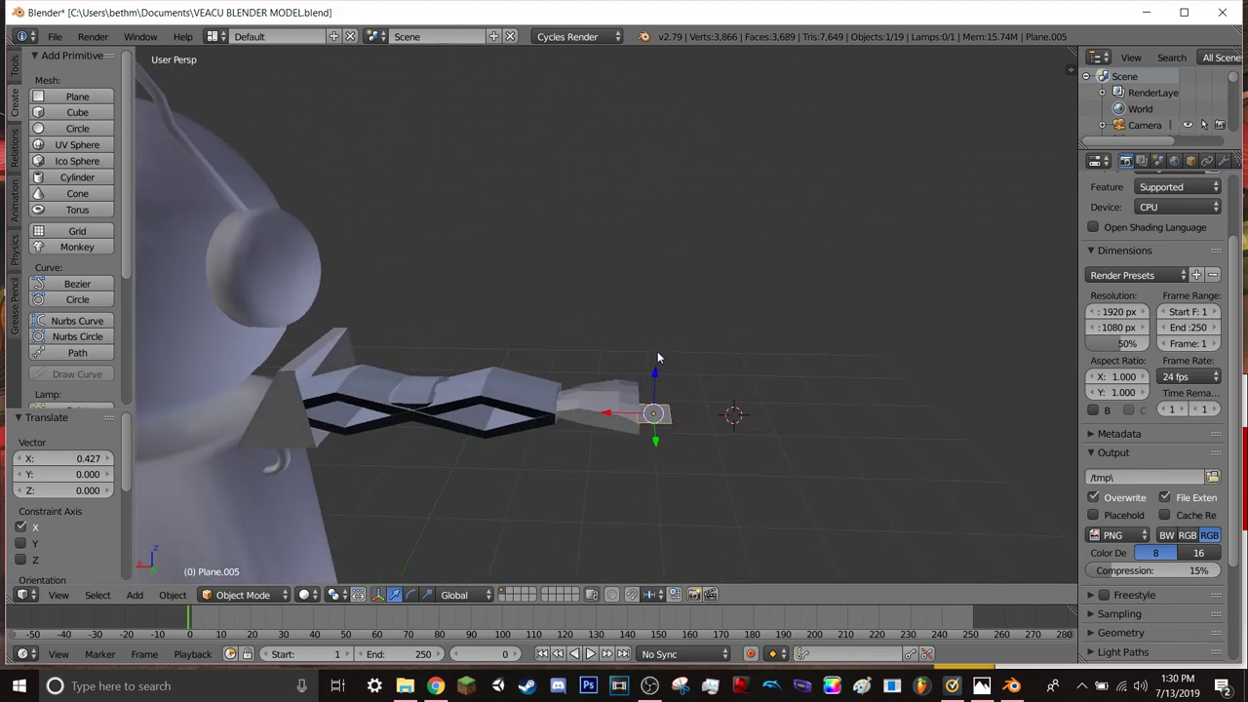
{"action": "left_click", "coordinate": [639, 350]}
- Zoom and orbit to see the plane face-on, and maximize the Blender window
{"action": "scroll", "coordinate": [639, 352], "scroll_direction": "up", "scroll_amount": 1}
{"action": "scroll", "coordinate": [663, 410], "scroll_direction": "up", "scroll_amount": 4}
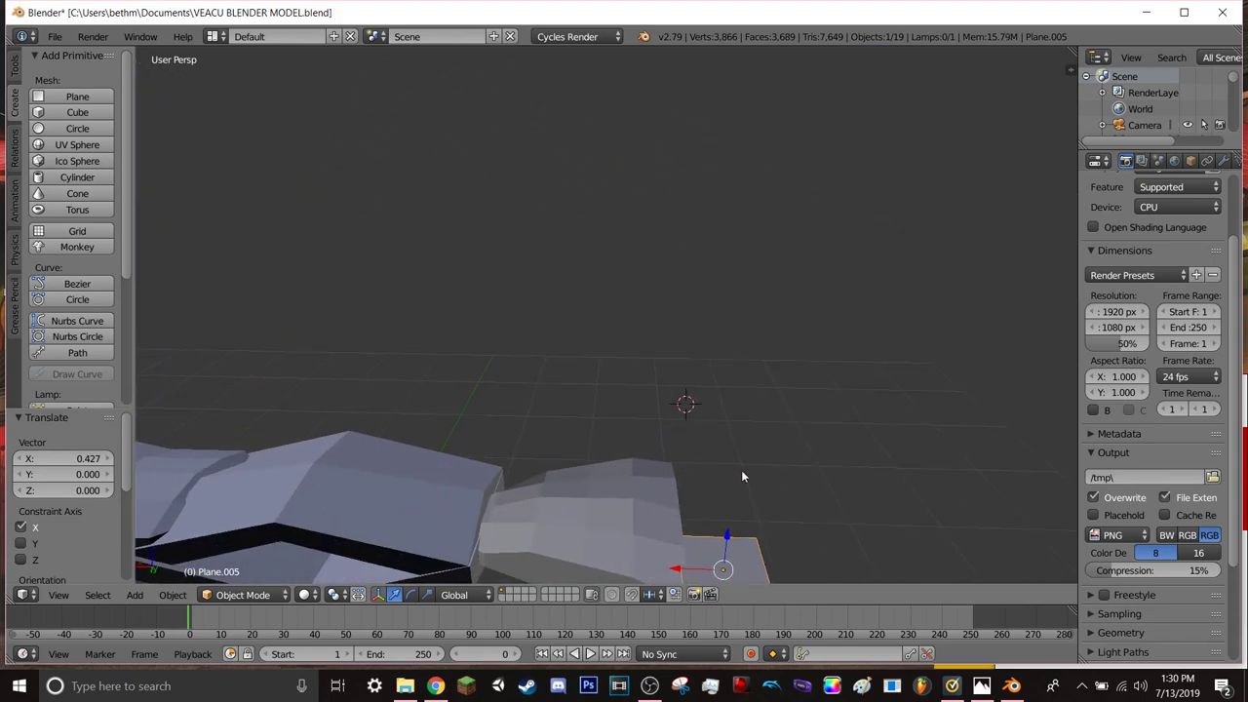
{"action": "middle_click_drag", "start_coordinate": [742, 470], "coordinate": [553, 153], "text": "shift"}
{"action": "scroll", "coordinate": [573, 374], "scroll_direction": "up", "scroll_amount": 1}
{"action": "scroll", "coordinate": [513, 340], "scroll_direction": "up", "scroll_amount": 2}
{"action": "mouse_move", "coordinate": [513, 340]}
{"action": "middle_mouse_down"}
{"action": "mouse_move", "coordinate": [538, 359]}
{"action": "mouse_move", "coordinate": [760, 381]}
{"action": "mouse_move", "coordinate": [677, 412]}
{"action": "mouse_move", "coordinate": [671, 464]}
{"action": "mouse_move", "coordinate": [677, 374]}
{"action": "mouse_move", "coordinate": [641, 465]}
{"action": "mouse_move", "coordinate": [653, 421]}
{"action": "mouse_move", "coordinate": [628, 446]}
{"action": "middle_mouse_up"}
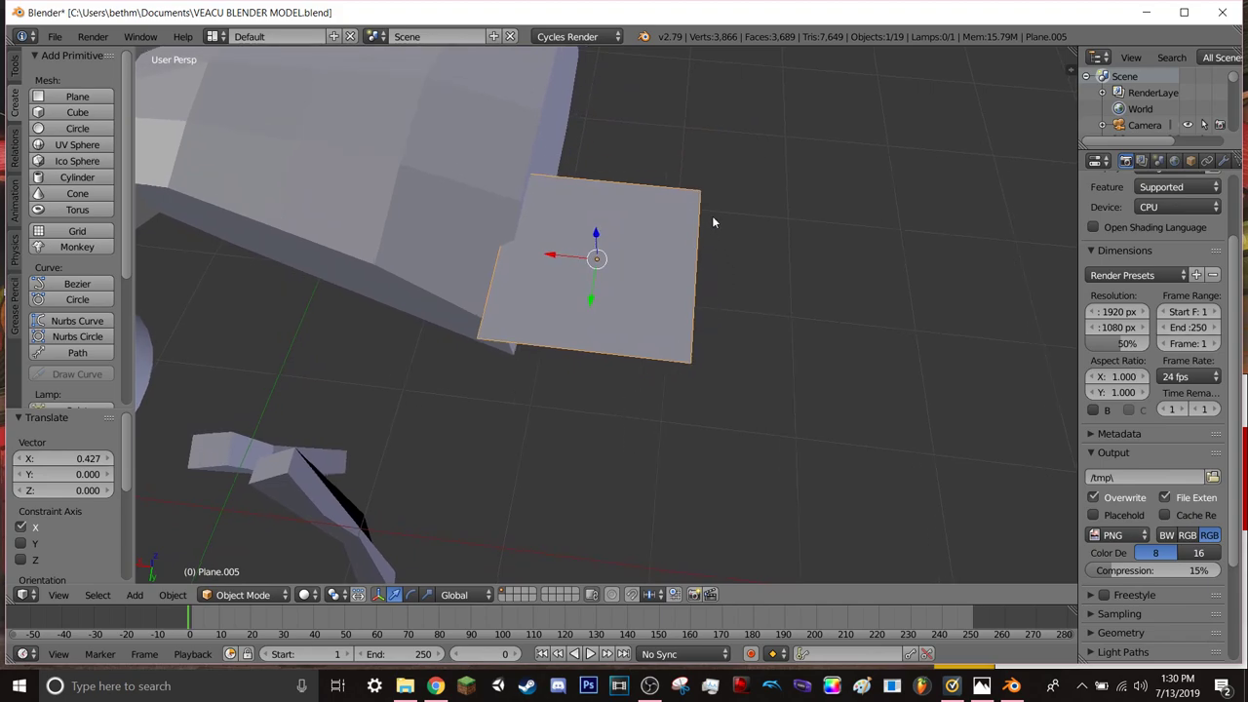
{"action": "middle_click_drag", "start_coordinate": [712, 222], "coordinate": [697, 276]}
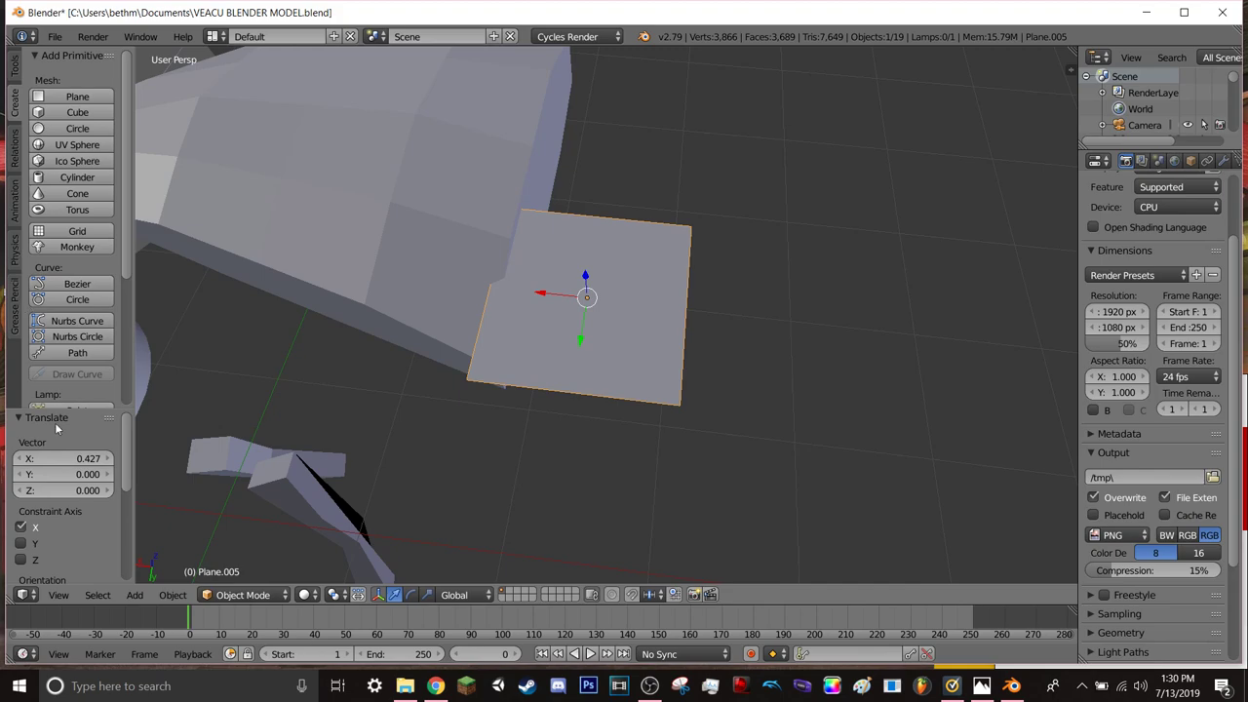
{"action": "left_click", "coordinate": [1184, 12]}
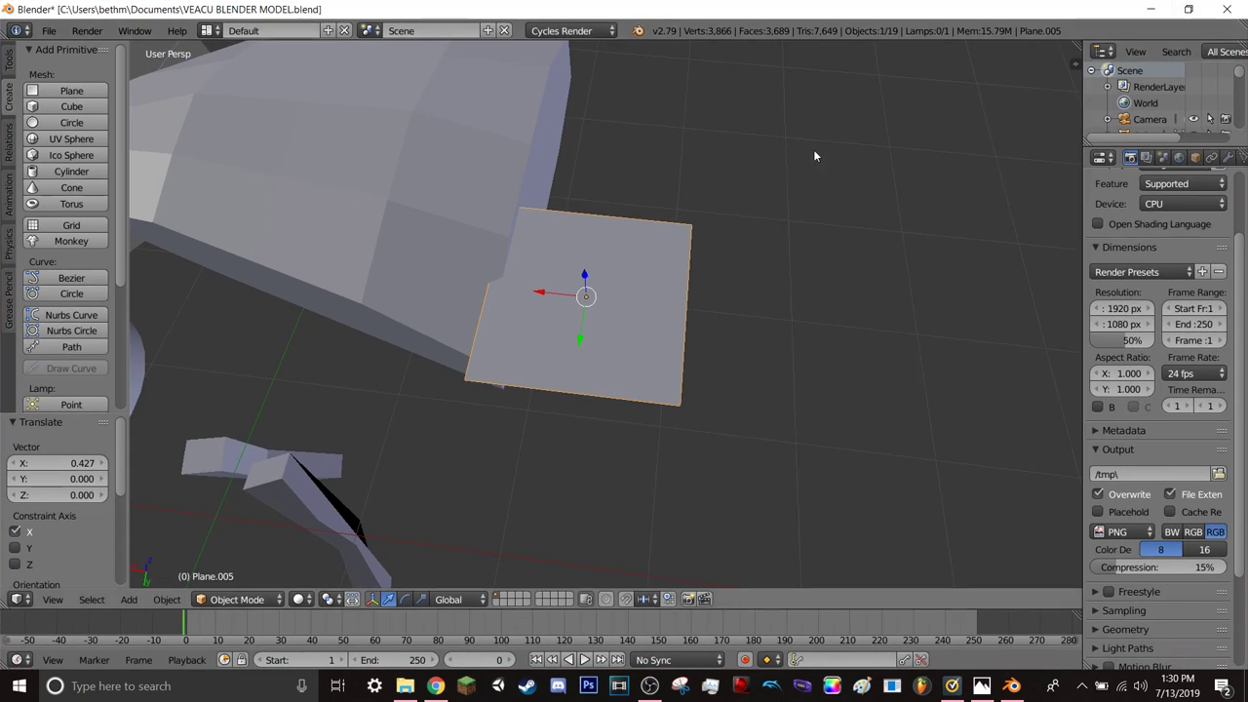
{"action": "left_click", "coordinate": [237, 599]}
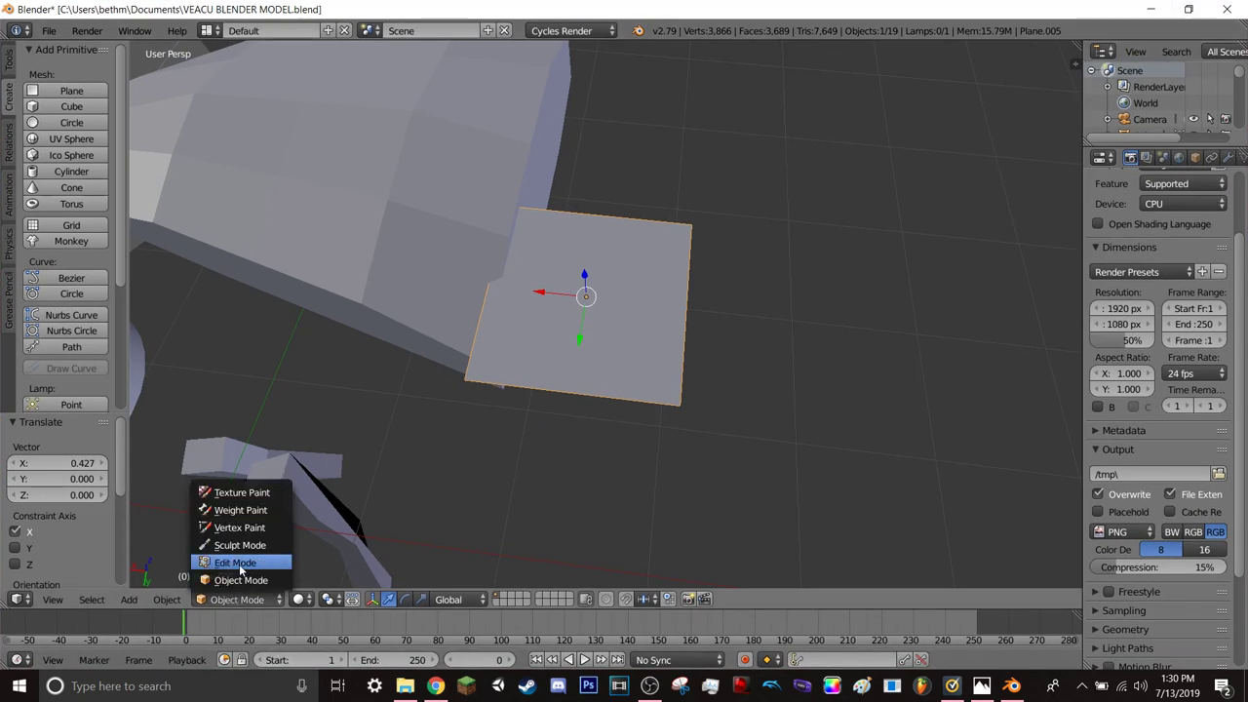
- In Edit Mode, move the plane's bottom edge up to make a narrow strip
{"action": "left_click", "coordinate": [237, 560]}
{"action": "right_click", "coordinate": [465, 385]}
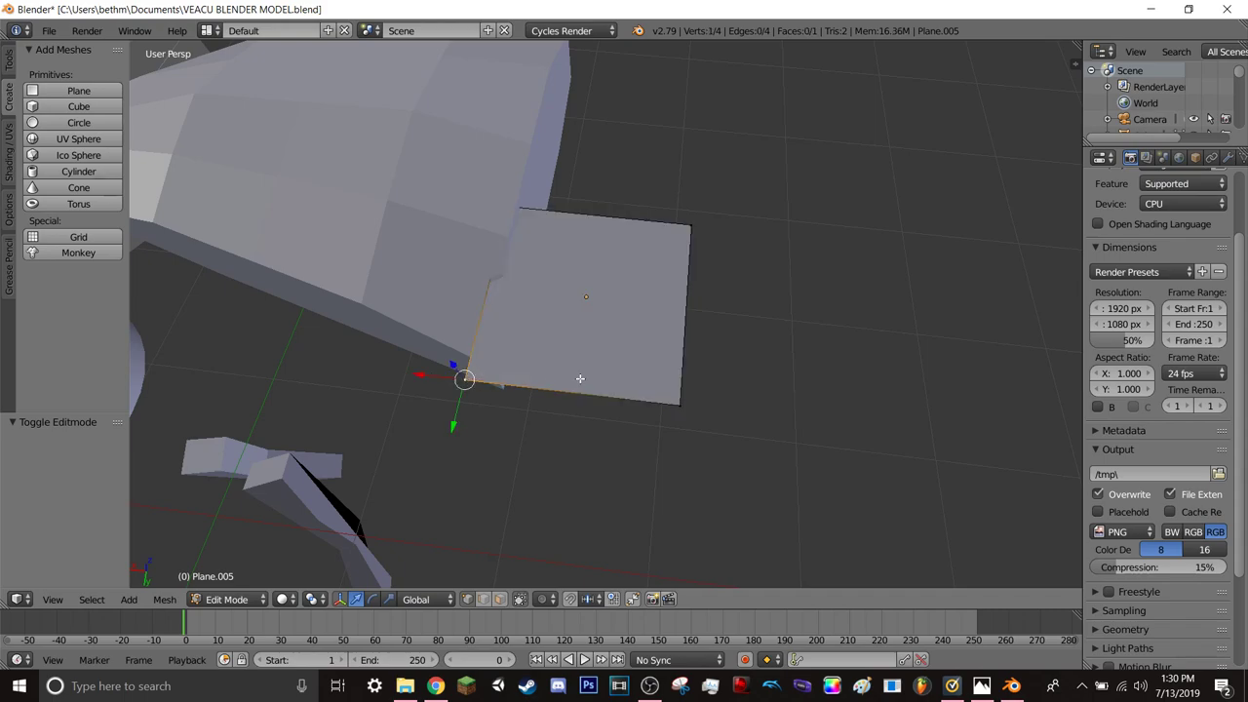
{"action": "right_click", "coordinate": [679, 403], "text": "shift"}
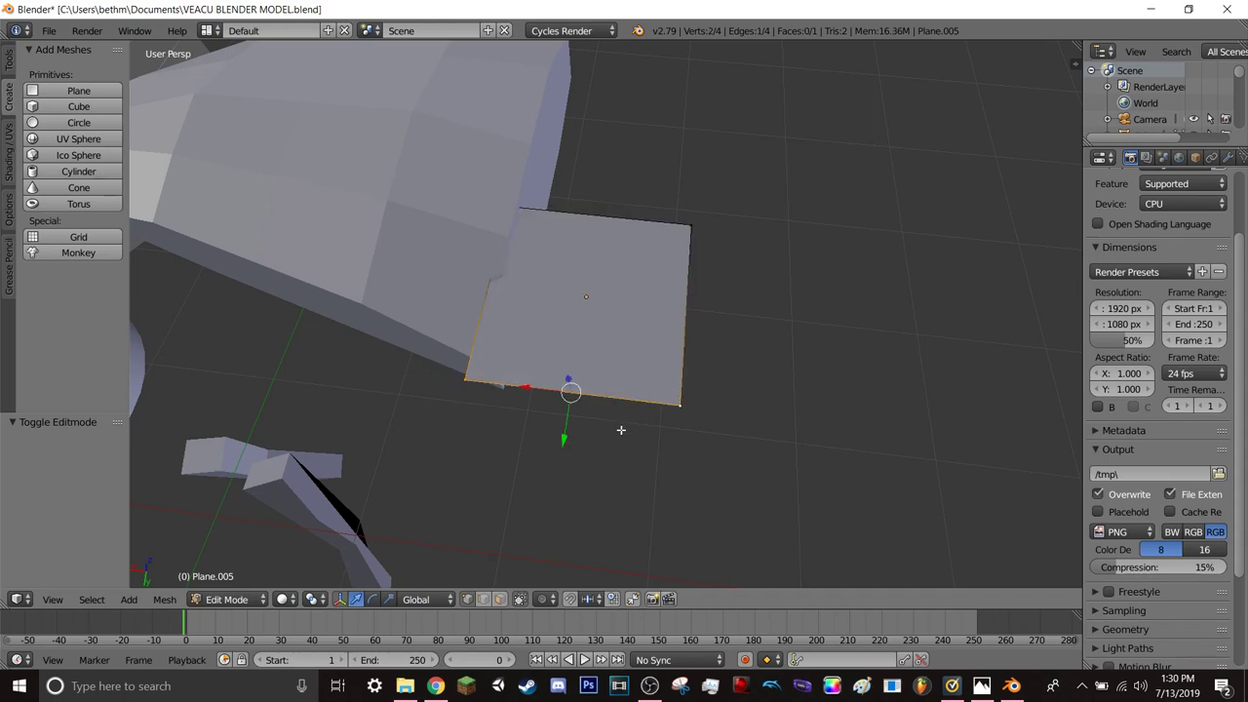
{"action": "left_click_drag", "start_coordinate": [566, 442], "coordinate": [587, 311]}
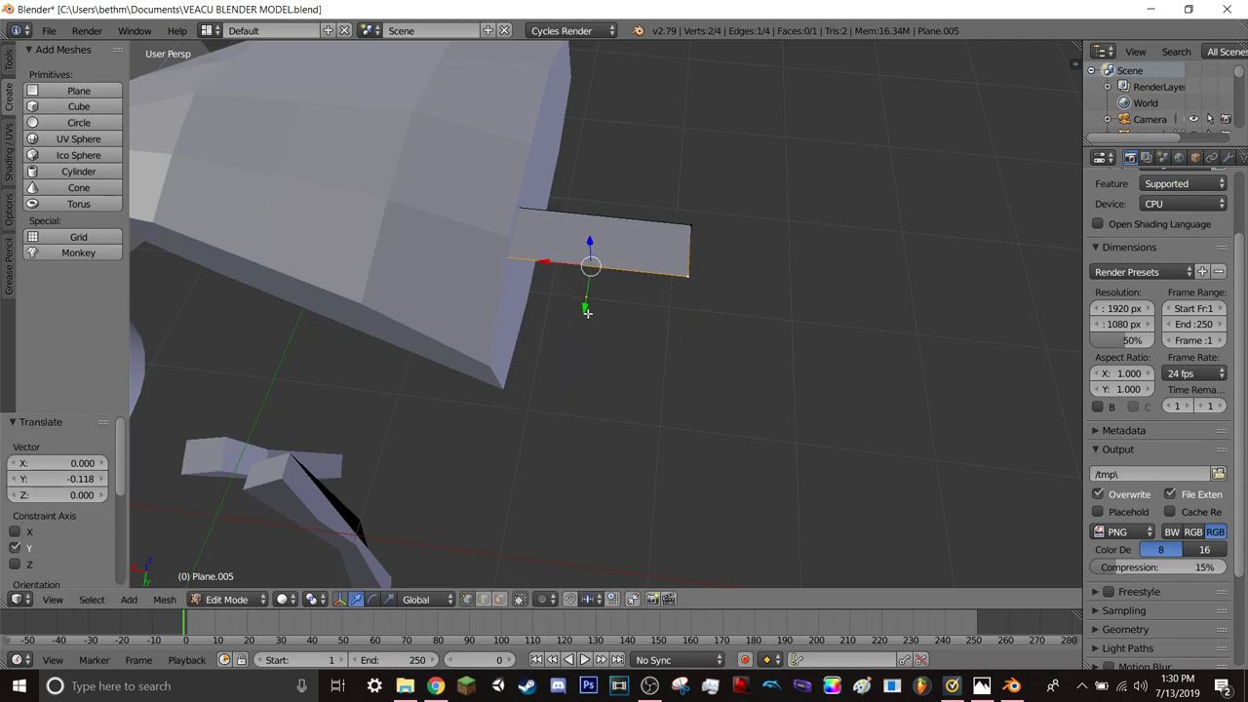
{"action": "left_click", "coordinate": [249, 600]}
{"action": "left_click", "coordinate": [234, 581]}
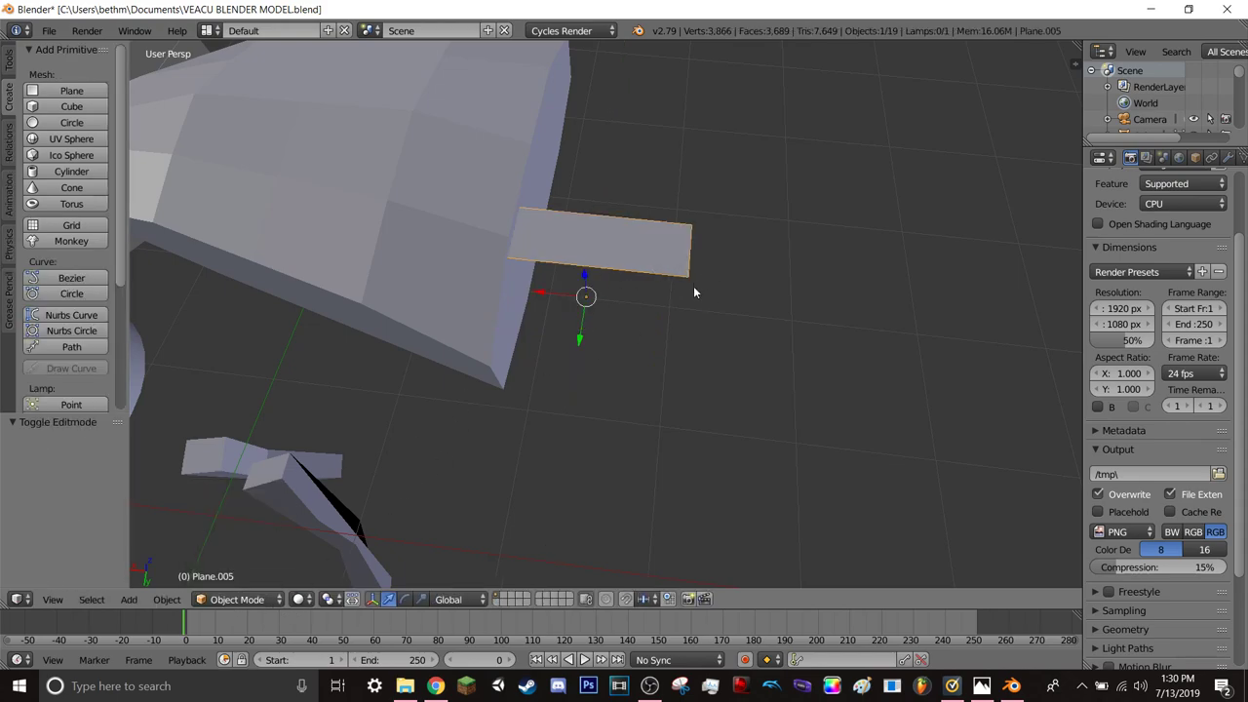
- Scale the plate to 1.938 and shift it along Y toward the hand tip
{"action": "key", "text": "s"}
{"action": "left_click", "coordinate": [792, 314]}
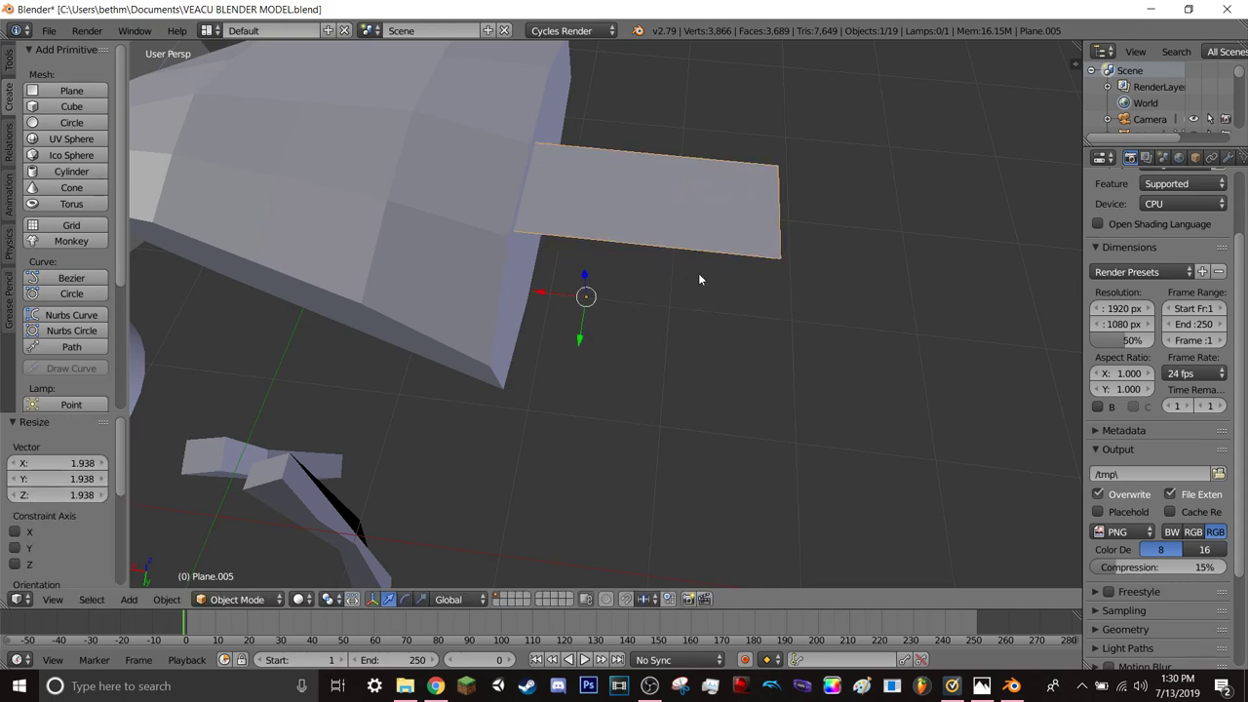
{"action": "mouse_move", "coordinate": [734, 347]}
{"action": "middle_mouse_down"}
{"action": "mouse_move", "coordinate": [695, 264]}
{"action": "mouse_move", "coordinate": [655, 262]}
{"action": "mouse_move", "coordinate": [628, 447]}
{"action": "middle_mouse_up"}
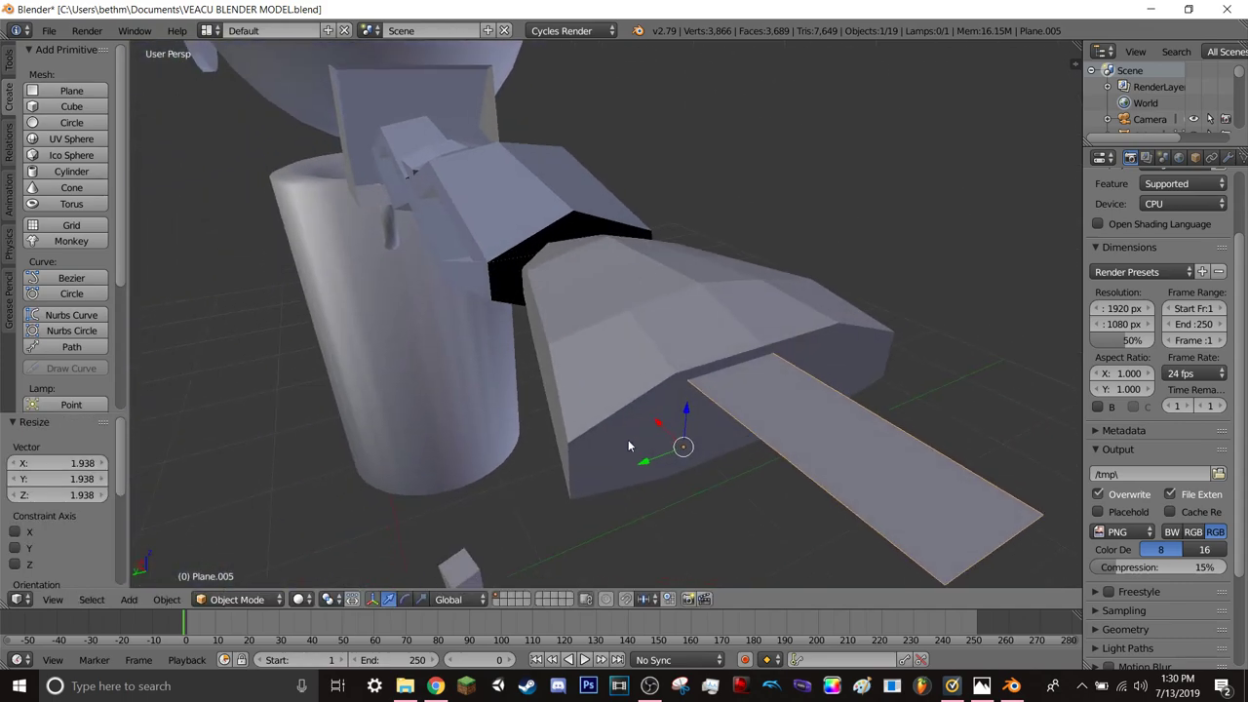
{"action": "key", "text": "g"}
{"action": "key", "text": "y"}
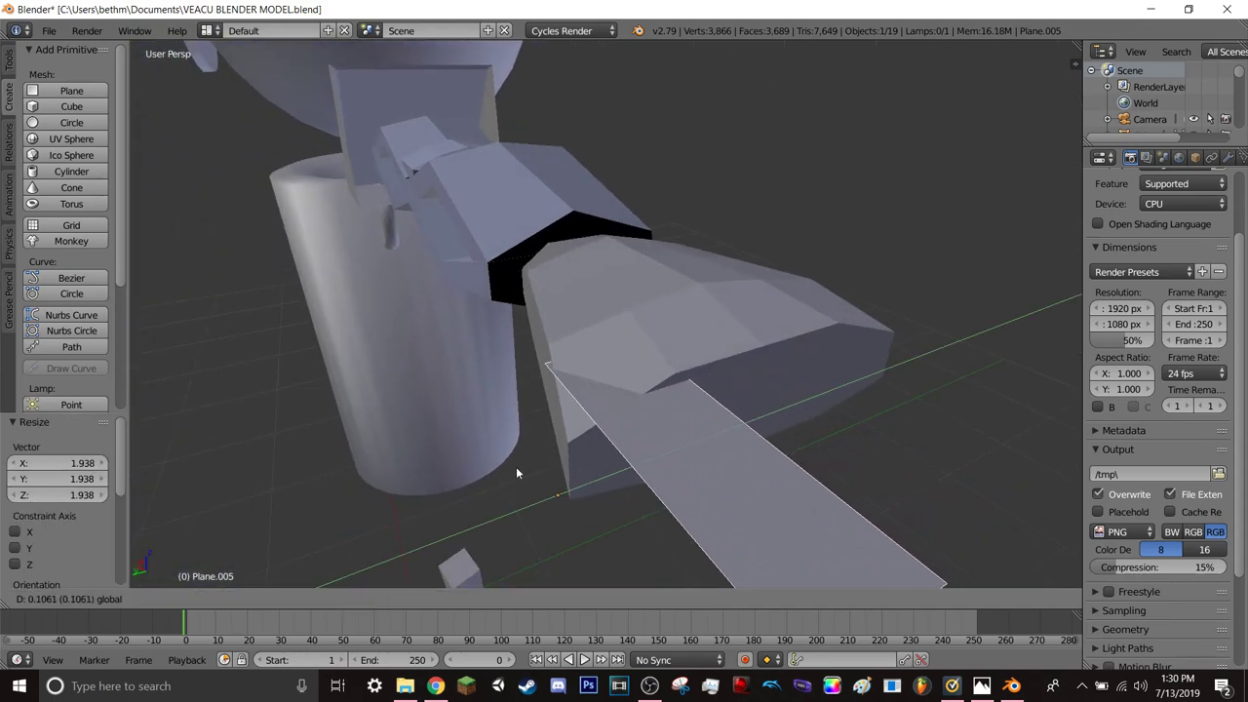
{"action": "left_click", "coordinate": [517, 473]}
- Nudge the plate along X and lower it 0.031 along Z against the hand tip
{"action": "key", "text": "g"}
{"action": "key", "text": "x"}
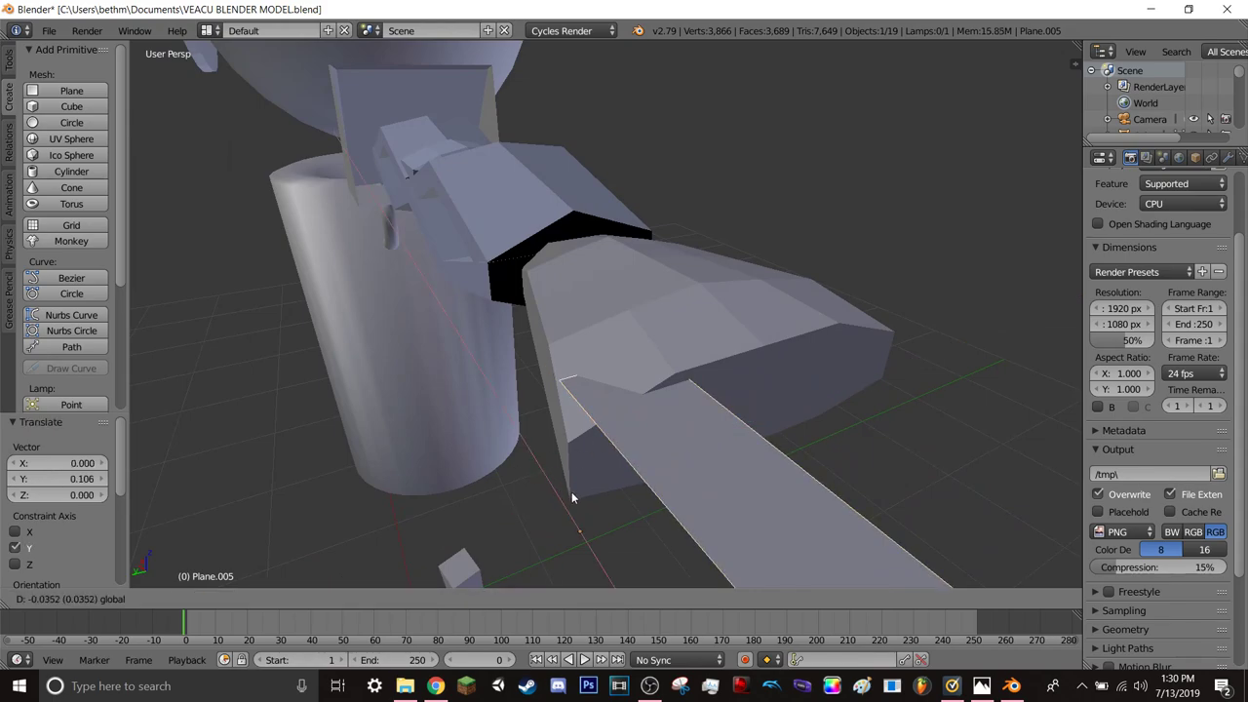
{"action": "left_click", "coordinate": [631, 475]}
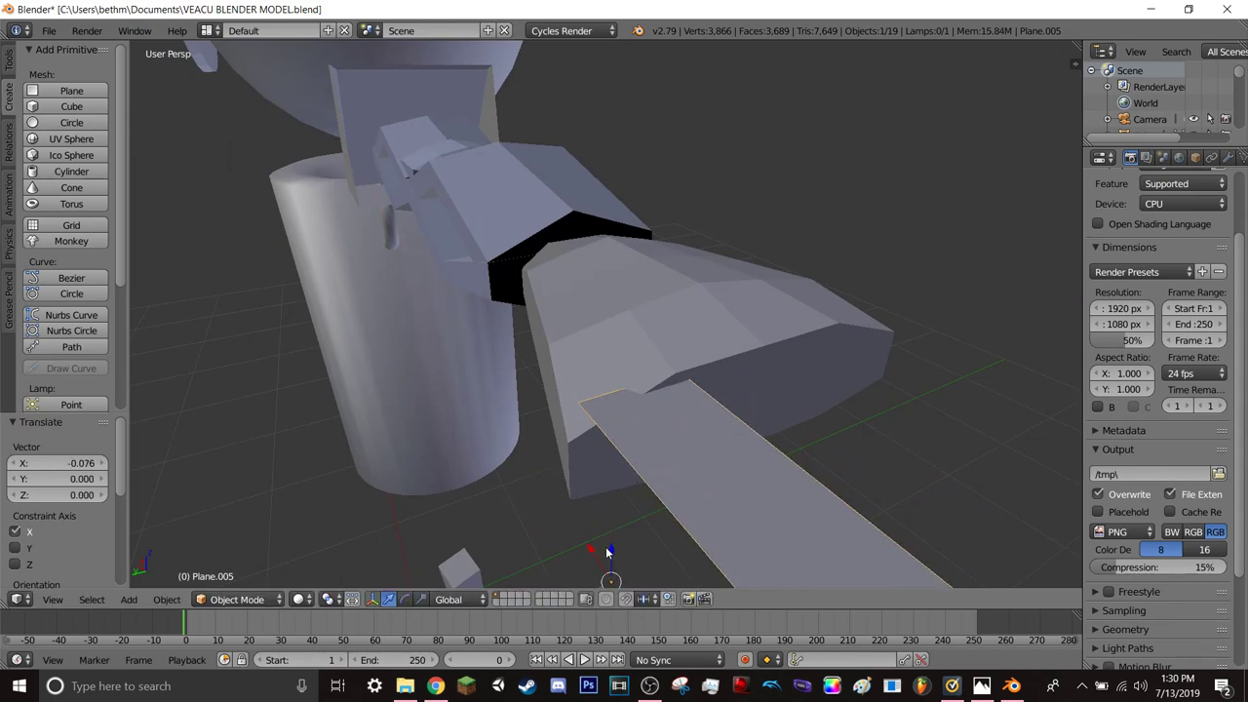
{"action": "key", "text": "g"}
{"action": "key", "text": "z"}
{"action": "left_click", "coordinate": [635, 4]}
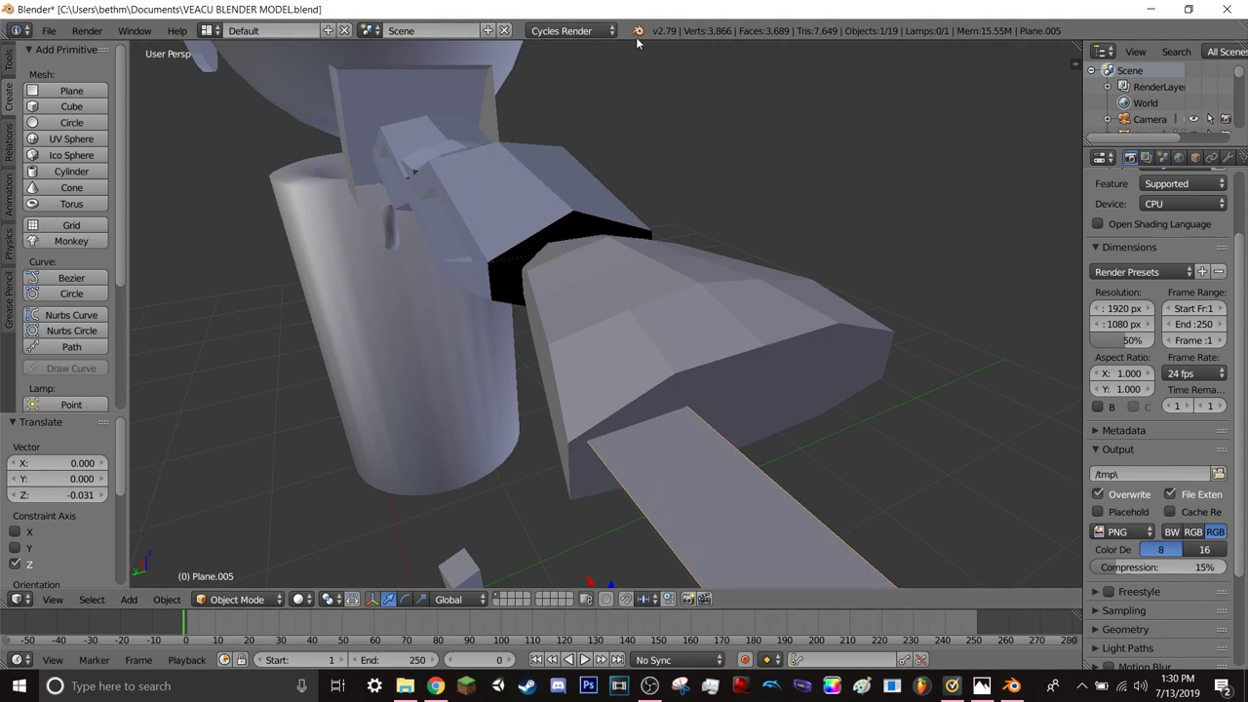
{"action": "scroll", "coordinate": [646, 301], "scroll_direction": "down", "scroll_amount": 3}
{"action": "mouse_move", "coordinate": [604, 335]}
{"action": "middle_mouse_down"}
{"action": "mouse_move", "coordinate": [738, 349]}
{"action": "mouse_move", "coordinate": [700, 351]}
{"action": "middle_mouse_up"}
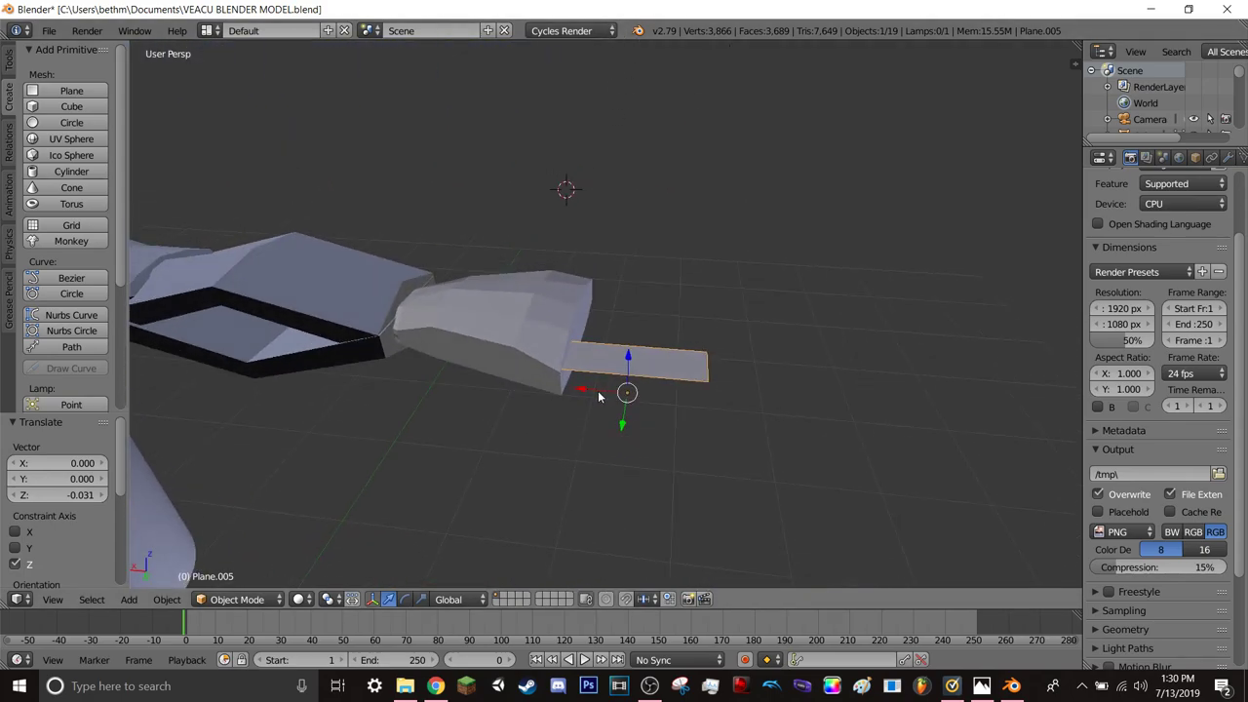
- Try scaling the hand-tip plate down, then undo the resize
{"action": "key", "text": "s"}
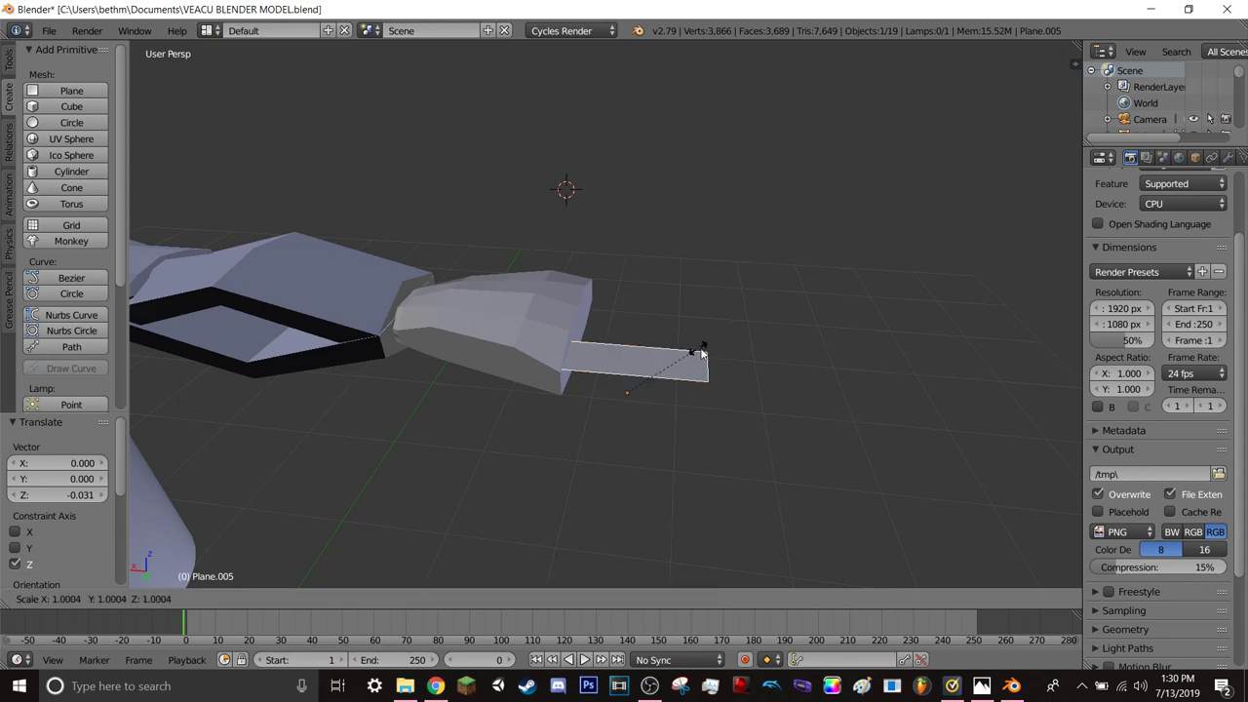
{"action": "left_click", "coordinate": [666, 379]}
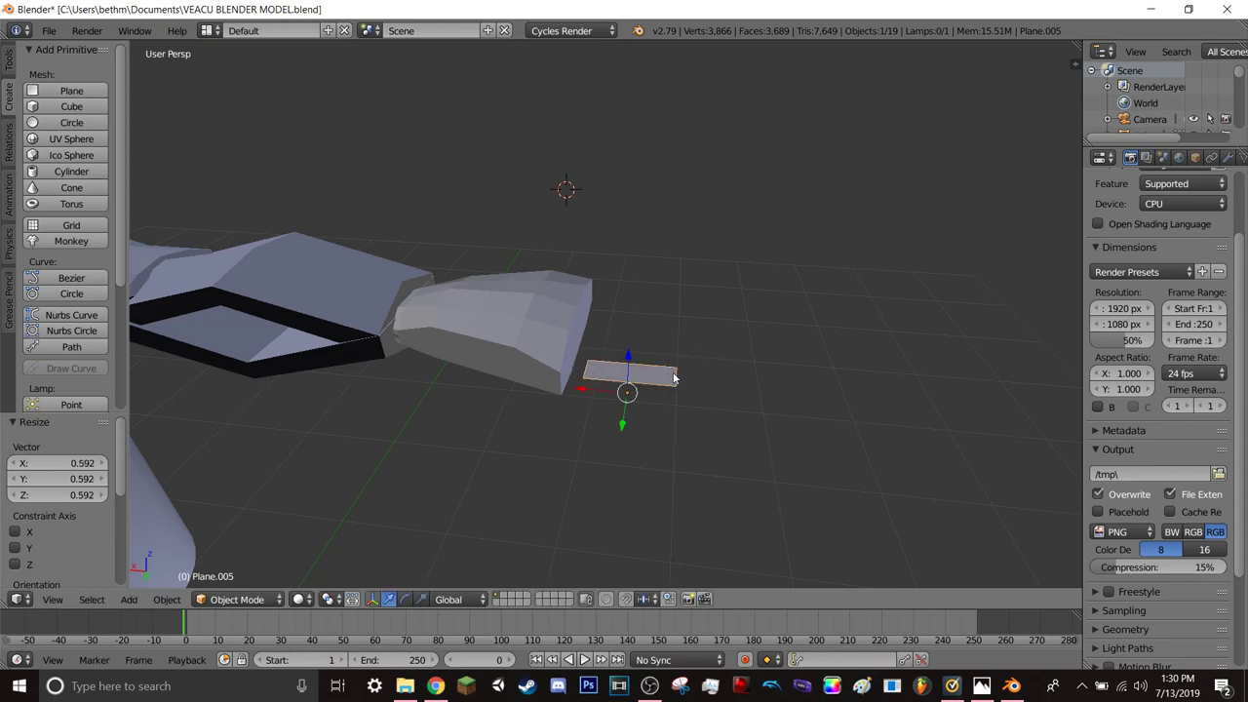
{"action": "key", "text": "ctrl+z"}
- In Edit Mode, slide the plate's right-edge vertices left along X twice, shortening it to a square
{"action": "left_click", "coordinate": [237, 599]}
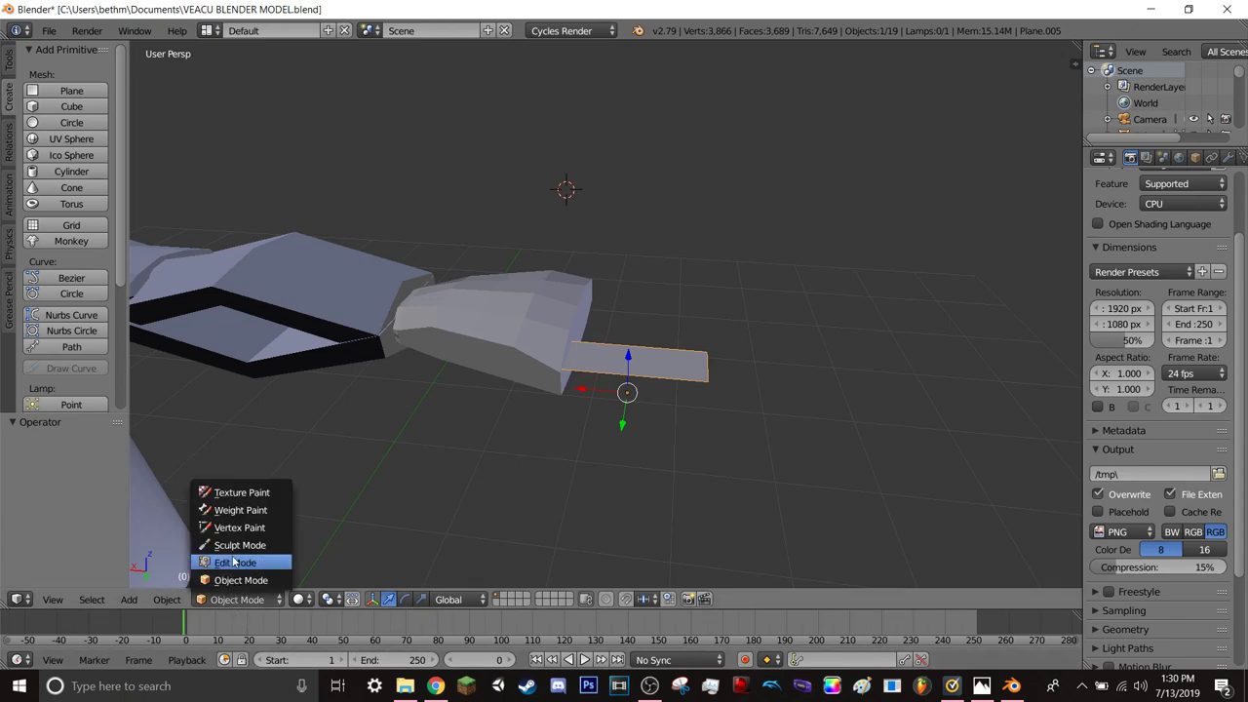
{"action": "left_click", "coordinate": [237, 560]}
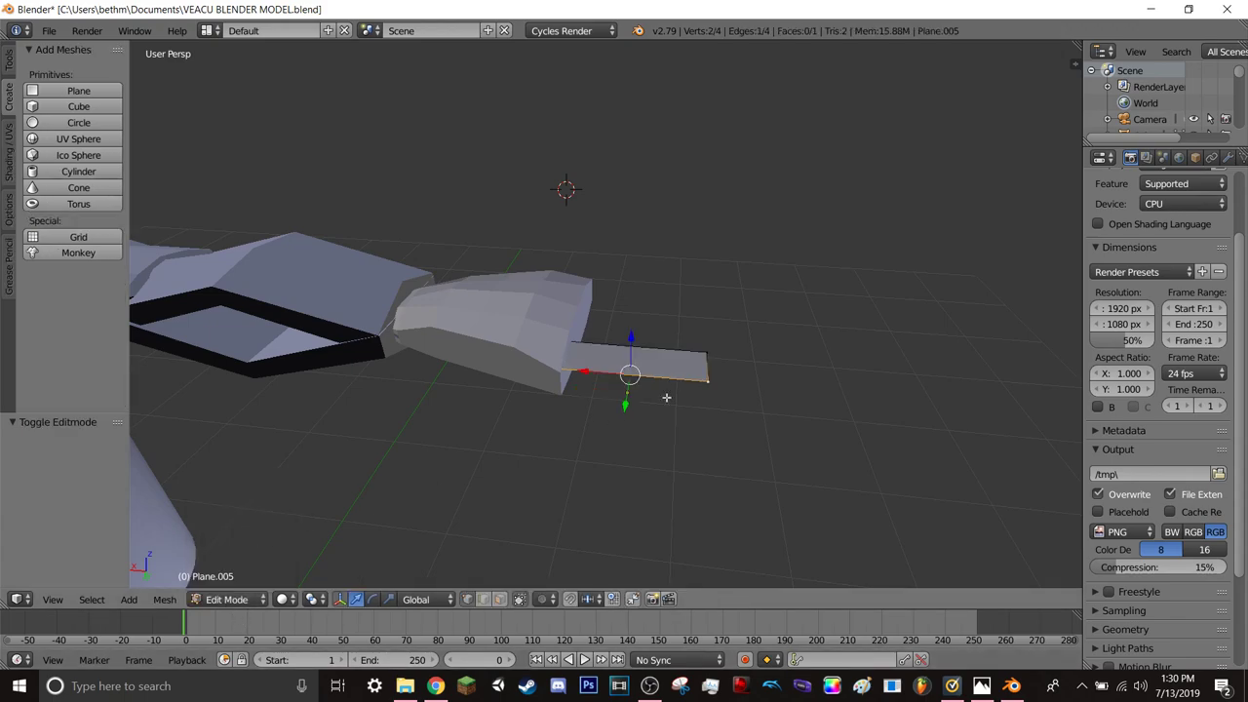
{"action": "right_click", "coordinate": [705, 347]}
{"action": "right_click", "coordinate": [709, 382], "text": "shift"}
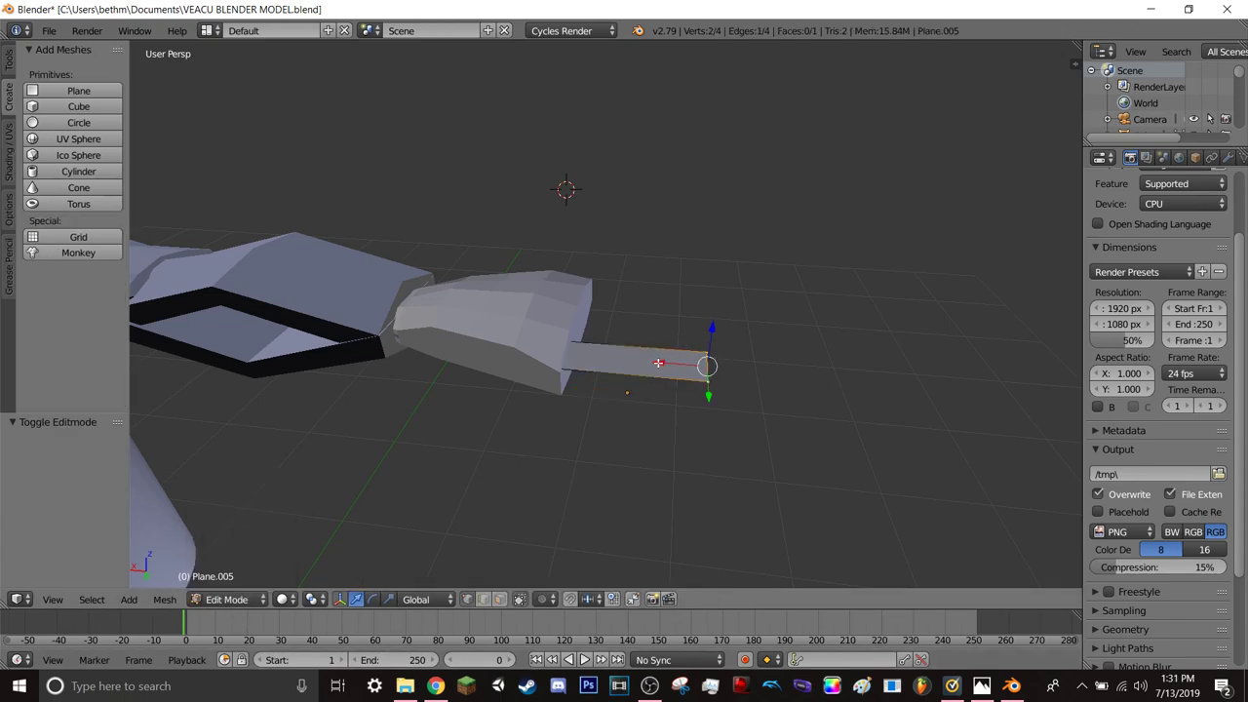
{"action": "key", "text": "g"}
{"action": "key", "text": "x"}
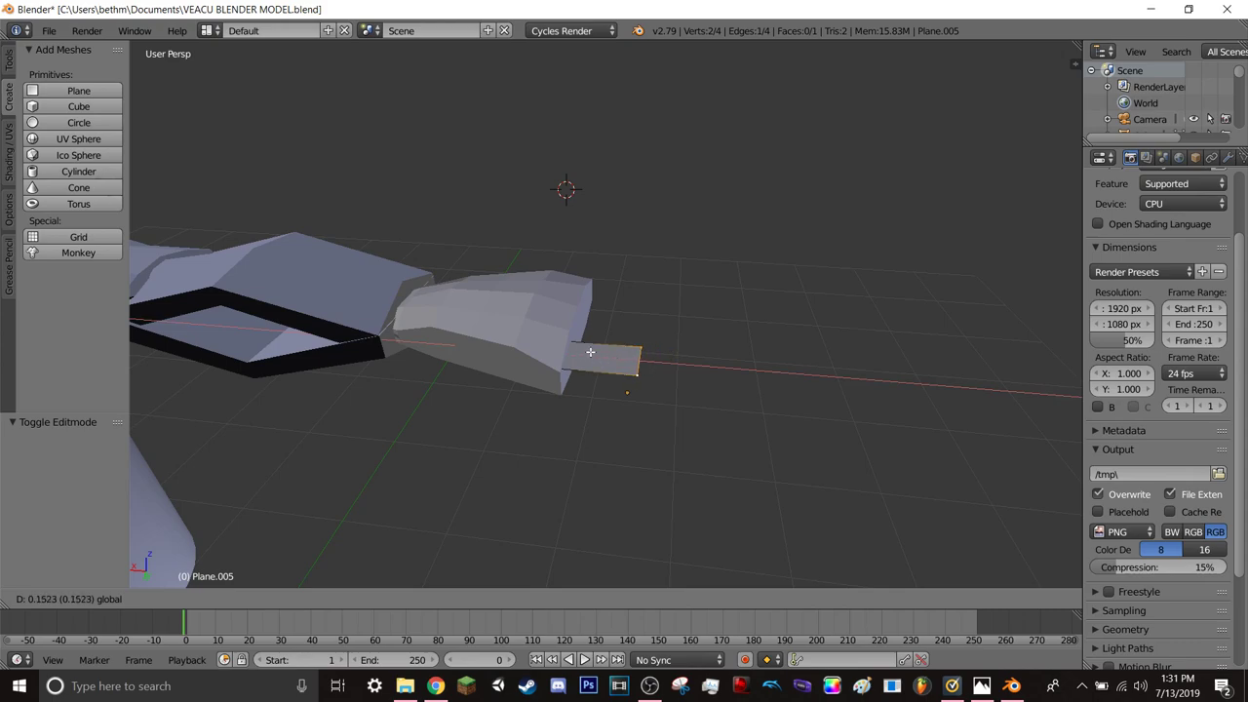
{"action": "left_click", "coordinate": [590, 352]}
{"action": "key", "text": "g"}
{"action": "key", "text": "x"}
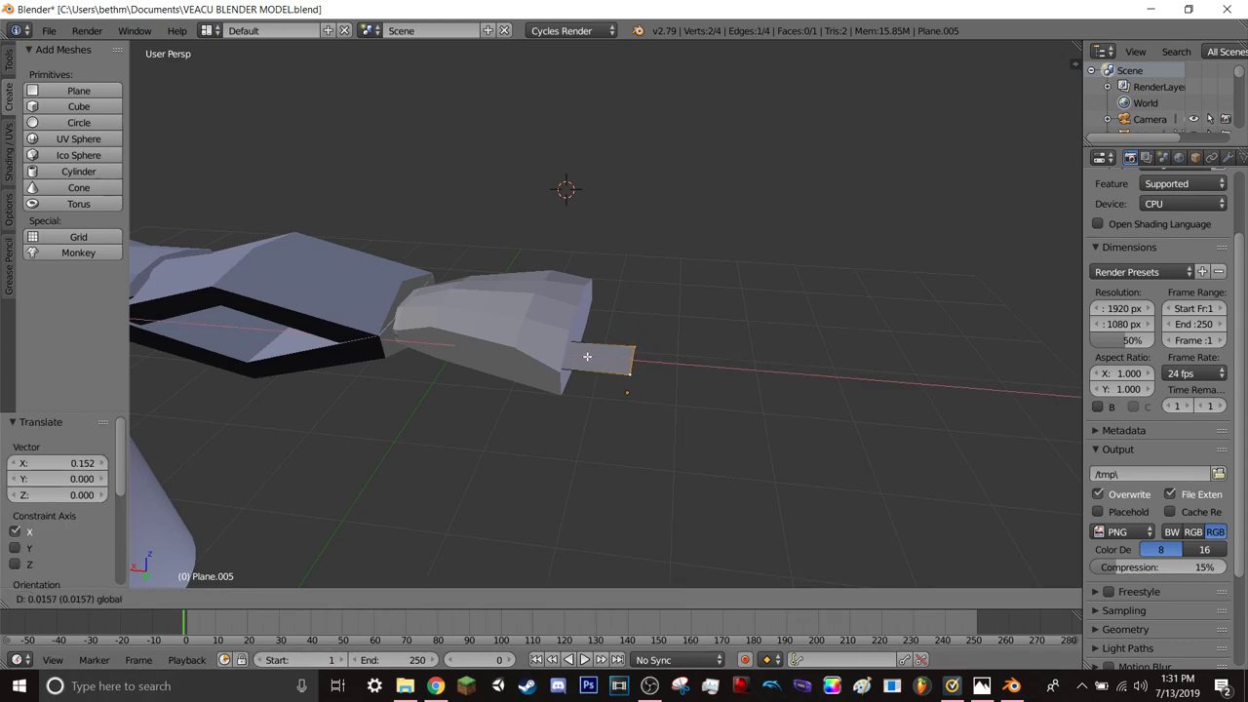
{"action": "left_click", "coordinate": [571, 356]}
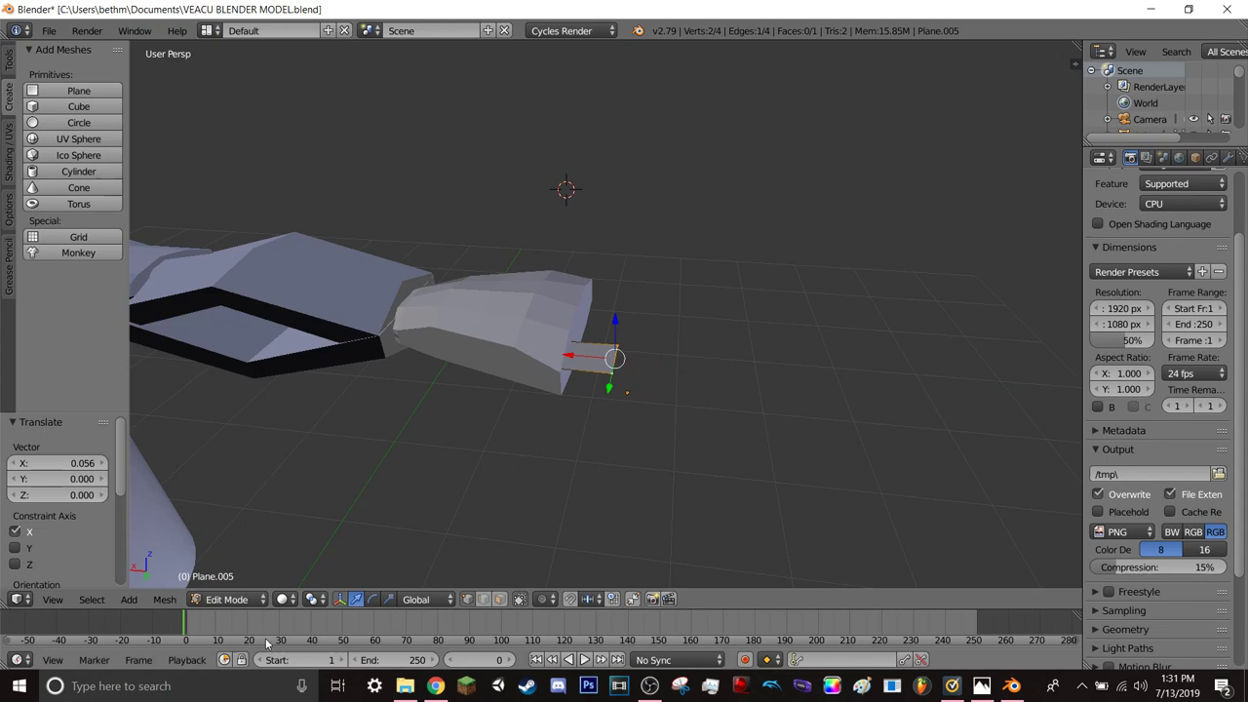
- Back in Object Mode, slide the square plate -0.057 along X toward the hand tip
{"action": "left_click", "coordinate": [227, 599]}
{"action": "left_click", "coordinate": [234, 582]}
{"action": "key", "text": "g"}
{"action": "key", "text": "x"}
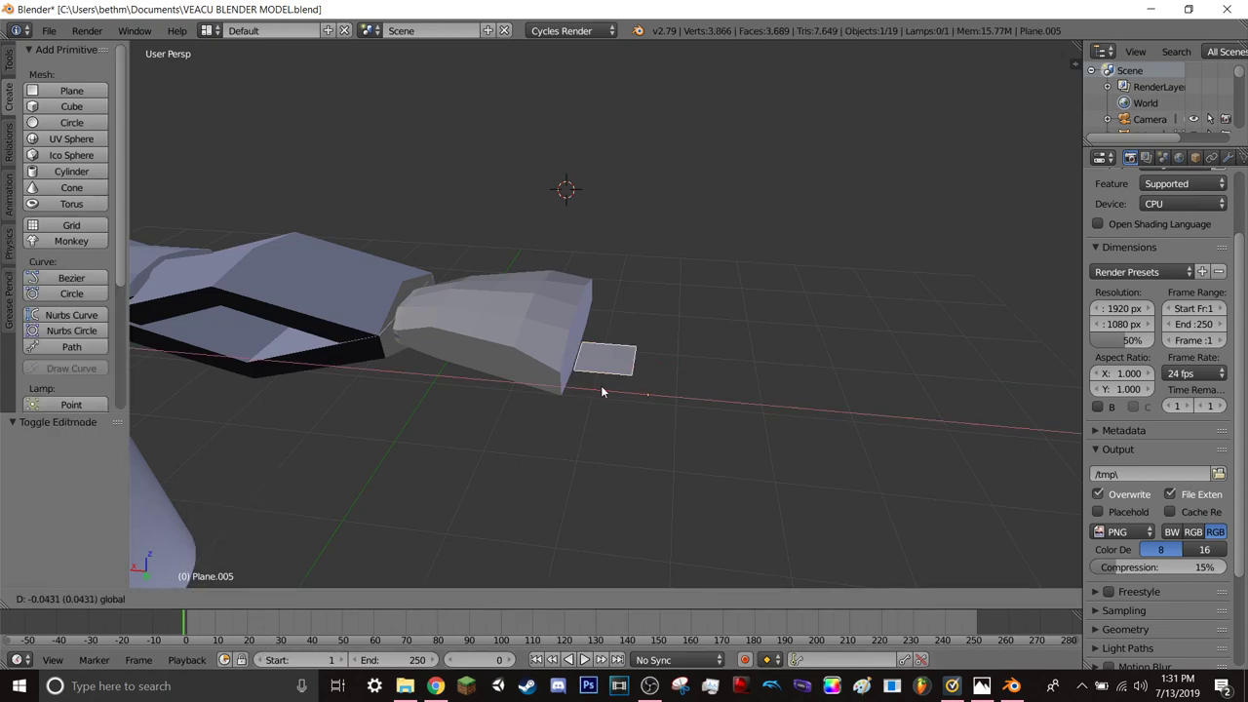
{"action": "left_click", "coordinate": [609, 388]}
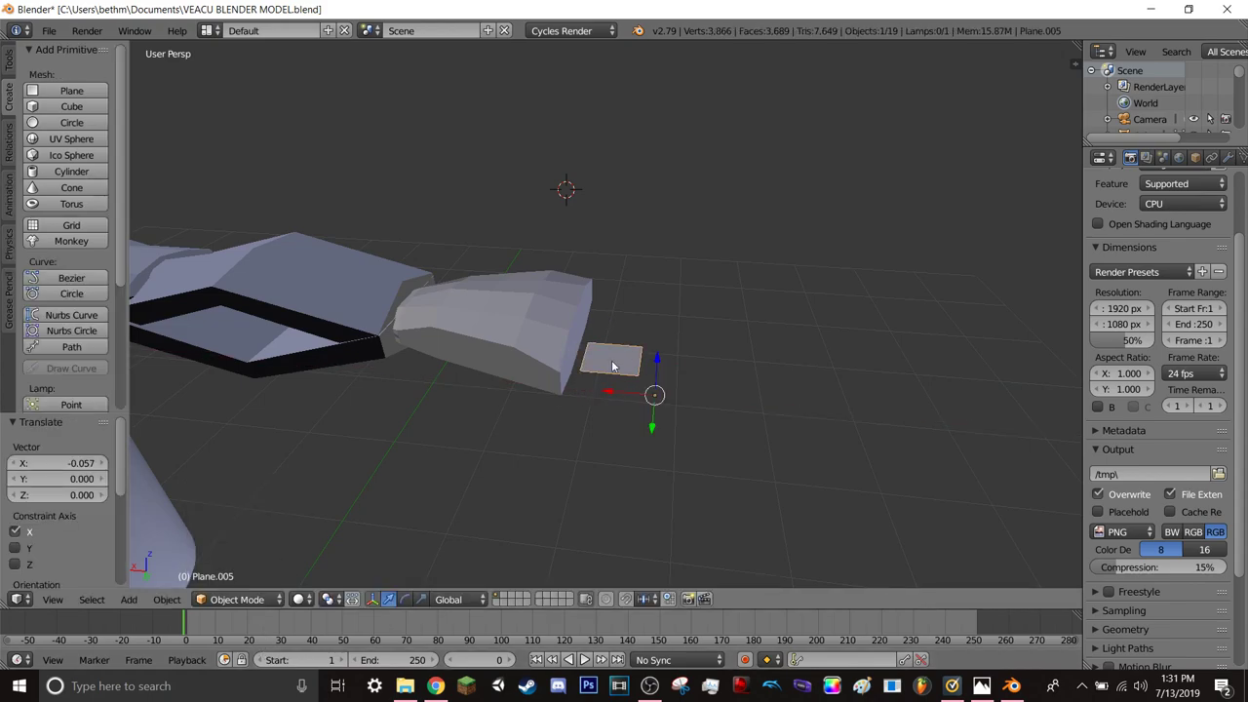
- Duplicate the small plate and slide the copy -0.159 along X beside the first
{"action": "key", "text": "ctrl+c"}
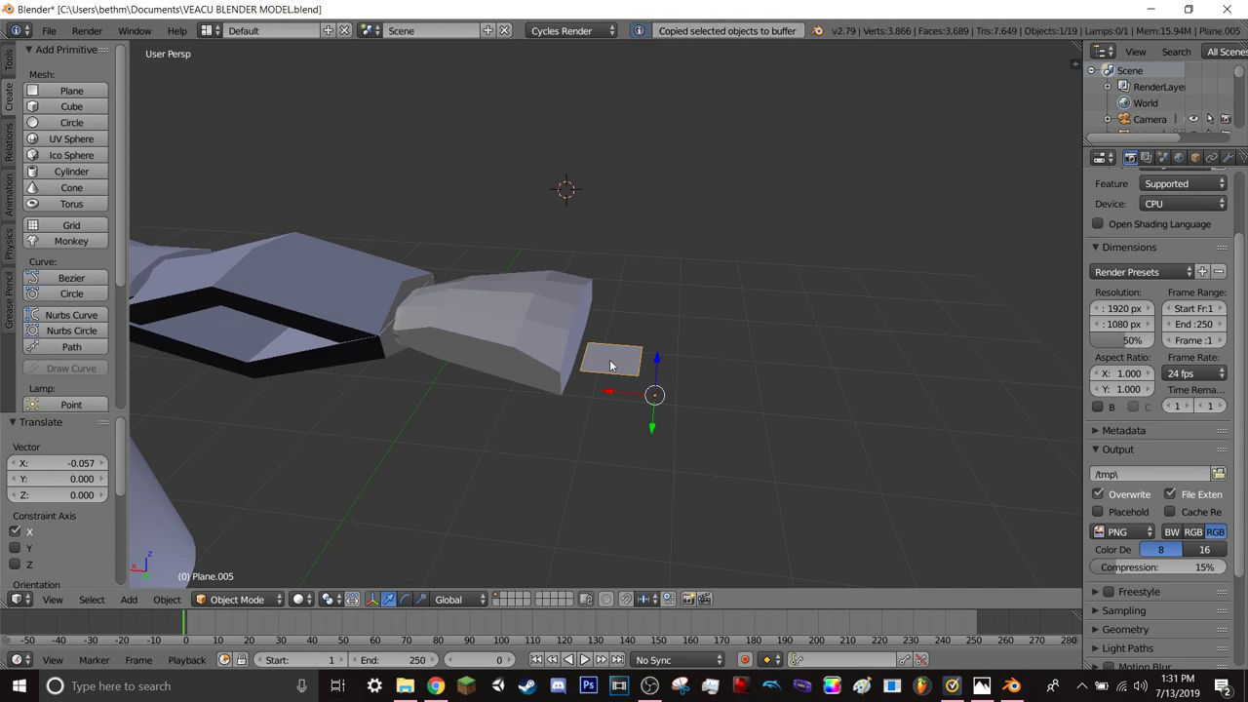
{"action": "key", "text": "ctrl+v"}
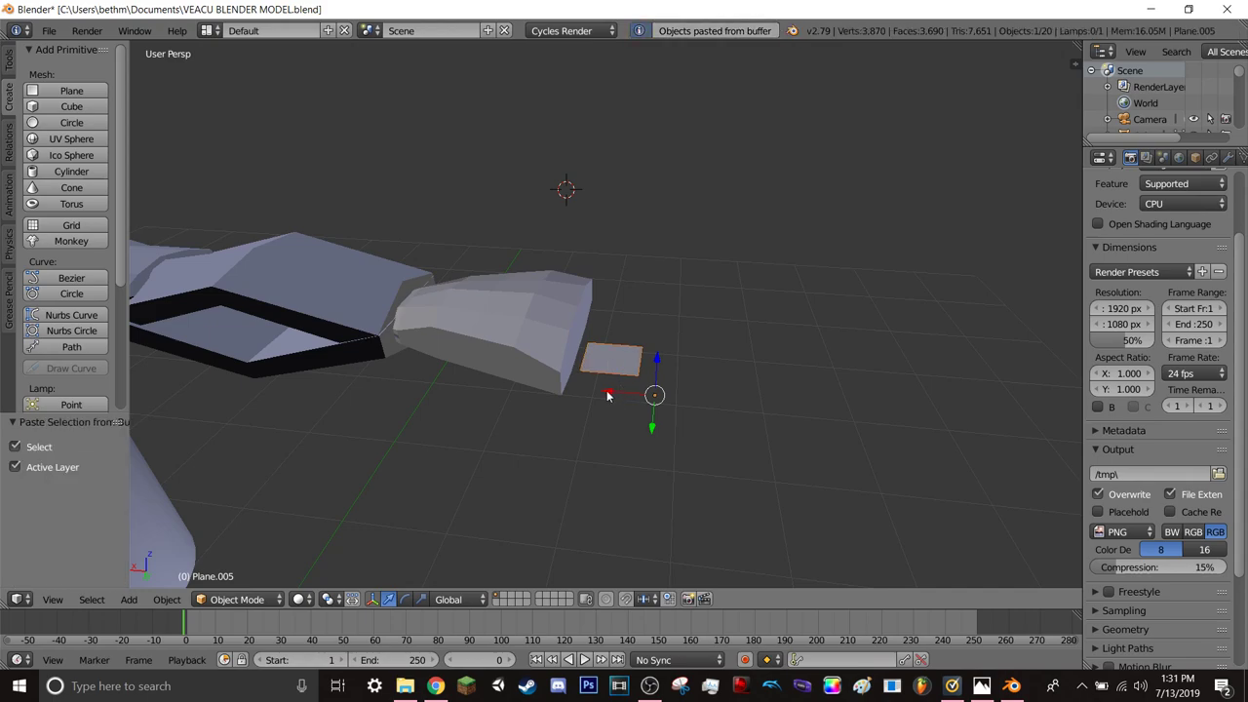
{"action": "key", "text": "g"}
{"action": "key", "text": "x"}
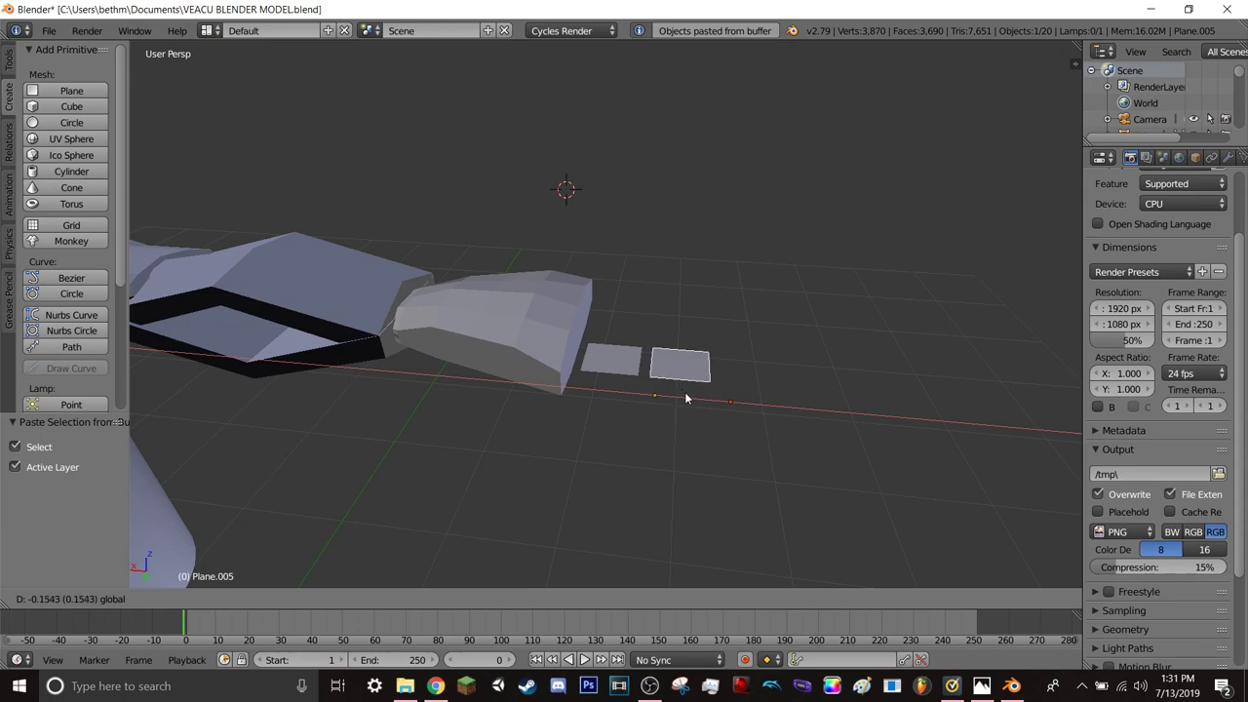
{"action": "left_click", "coordinate": [686, 397]}
- Copy and paste the Plane.004 arm piece, then orbit to look along the arm
{"action": "right_click", "coordinate": [156, 259]}
{"action": "key", "text": "ctrl+c"}
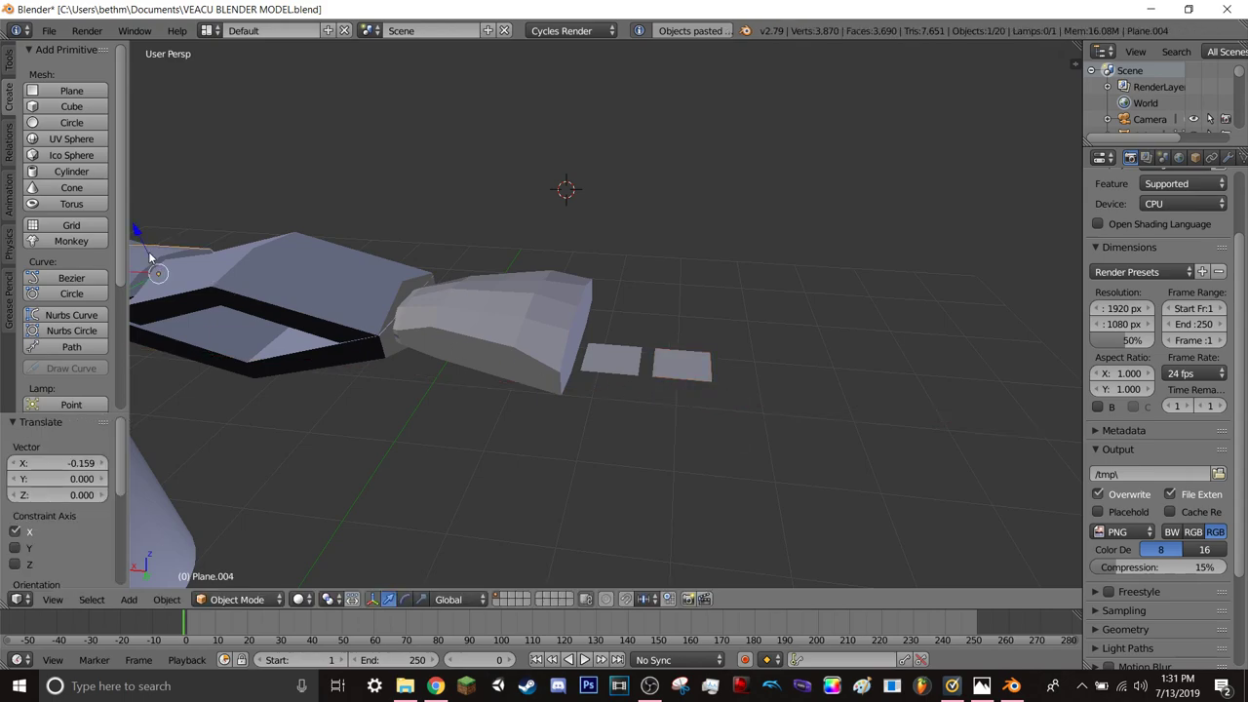
{"action": "key", "text": "ctrl+v"}
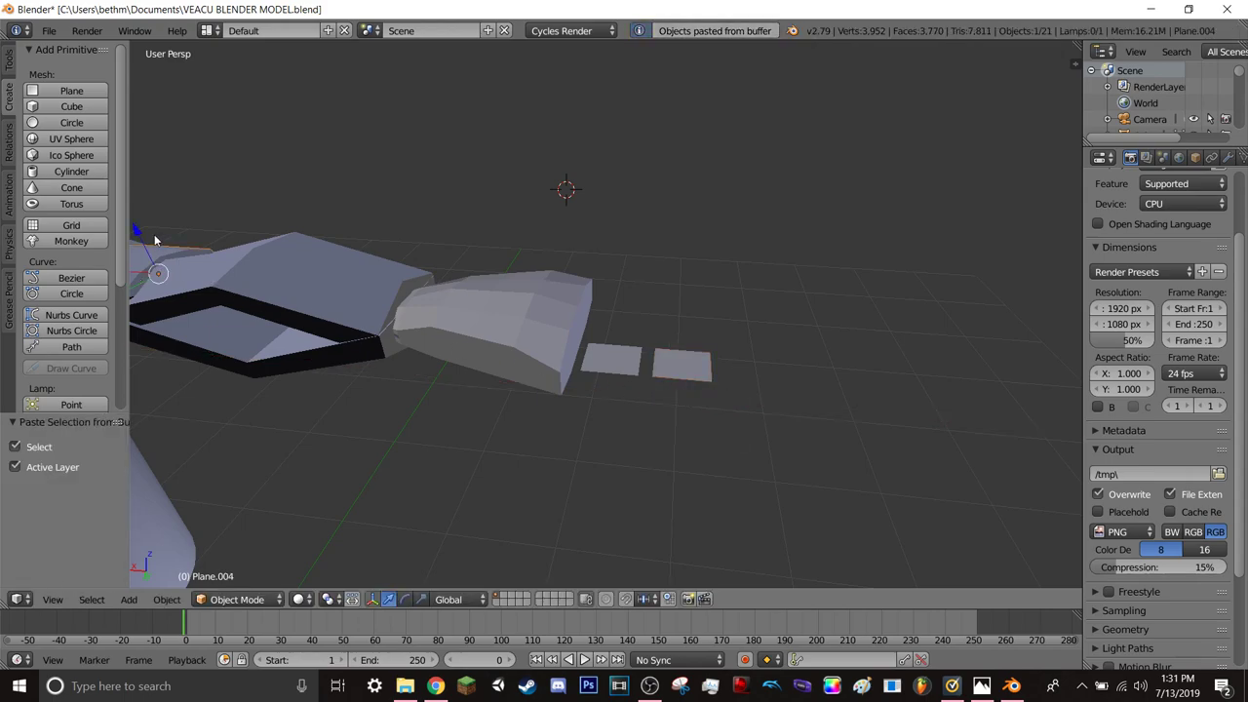
{"action": "middle_click_drag", "start_coordinate": [192, 313], "coordinate": [206, 296]}
- Slide the pasted Plane.004 copy along X out to the hand-tip plates
{"action": "key", "text": "g"}
{"action": "key", "text": "x"}
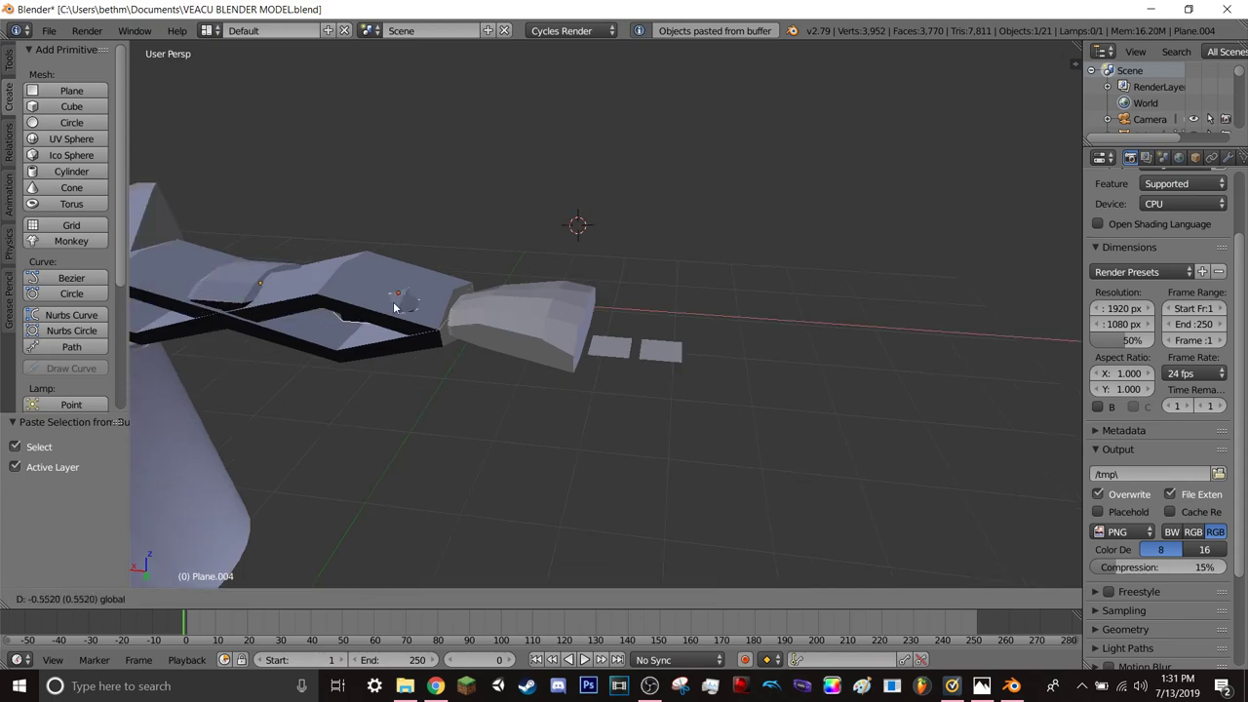
{"action": "left_click", "coordinate": [701, 362]}
{"action": "scroll", "coordinate": [700, 362], "scroll_direction": "up", "scroll_amount": 3}
{"action": "scroll", "coordinate": [785, 412], "scroll_direction": "up", "scroll_amount": 2}
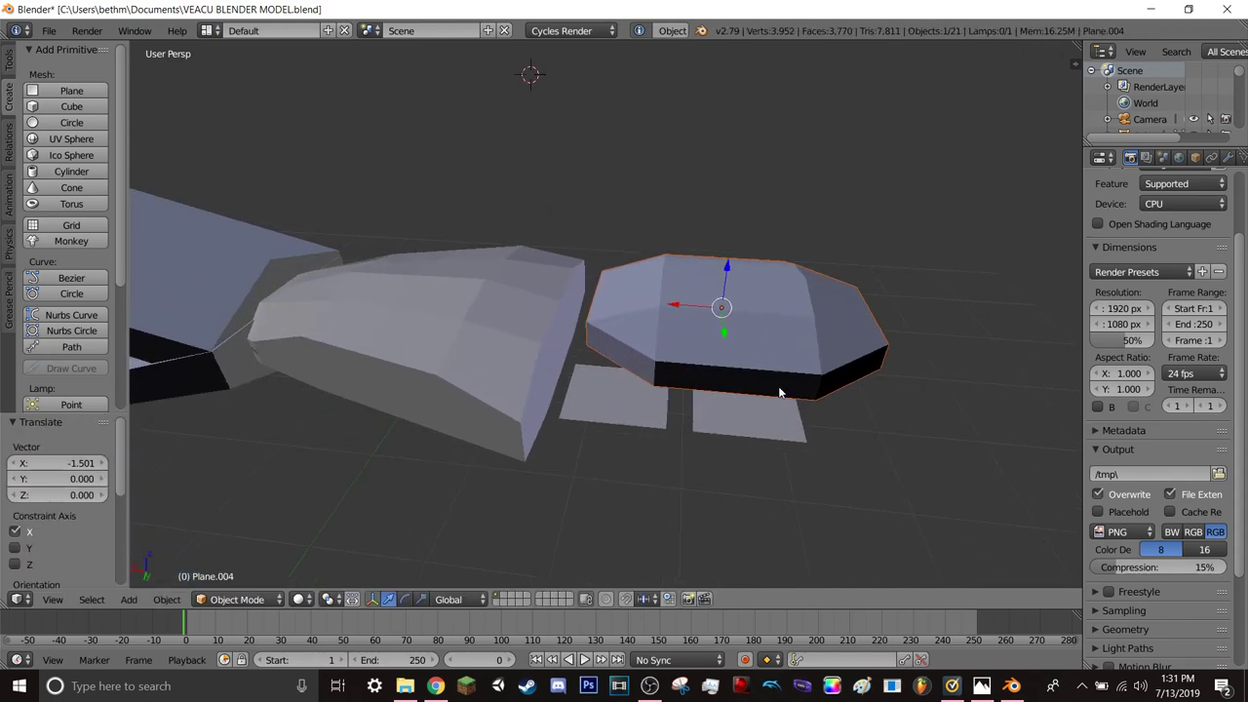
- Shrink the copy into a small hexagonal disc and drop it onto the two plates
{"action": "key", "text": "s"}
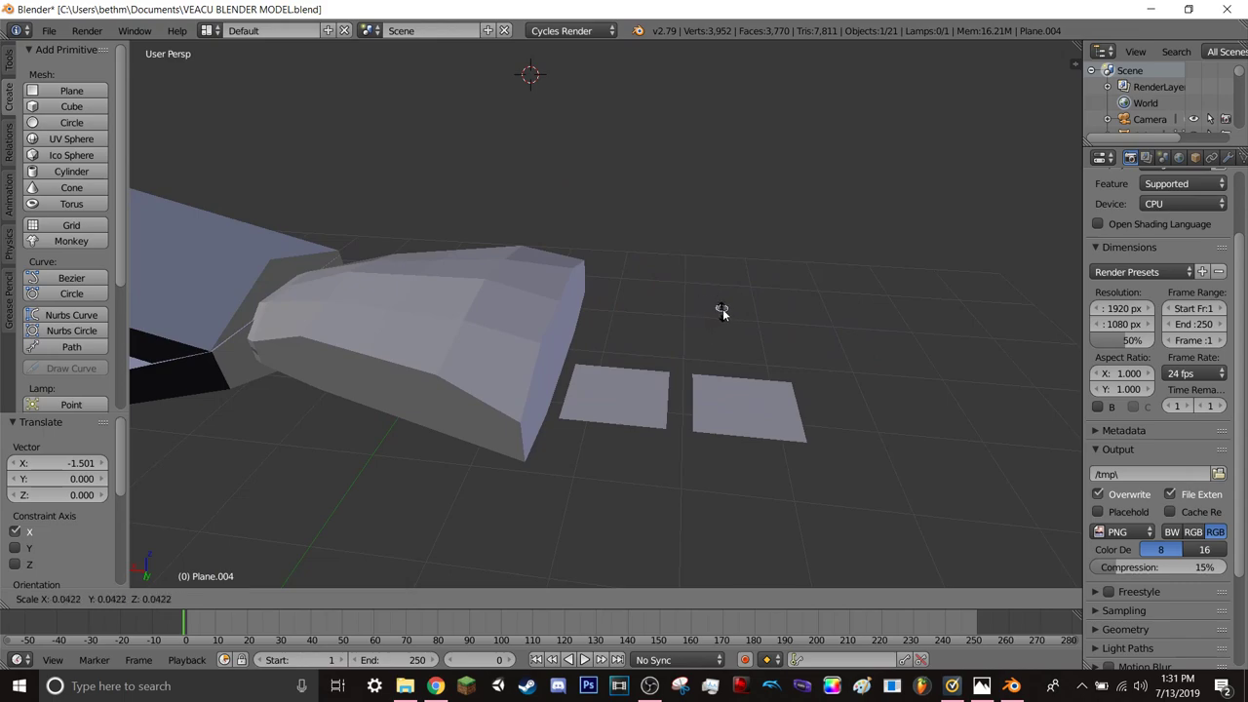
{"action": "left_click", "coordinate": [738, 310]}
{"action": "key", "text": "s"}
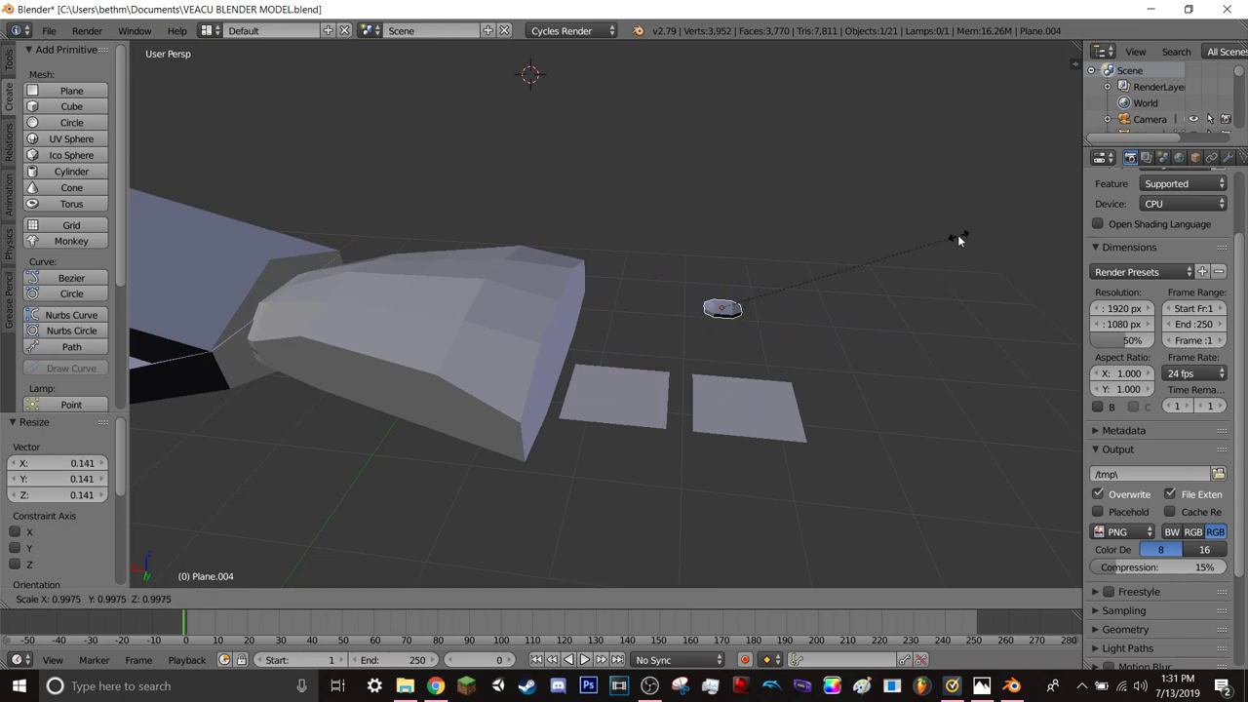
{"action": "left_click", "coordinate": [895, 252]}
{"action": "middle_click_drag", "start_coordinate": [886, 270], "coordinate": [891, 373]}
{"action": "key", "text": "s"}
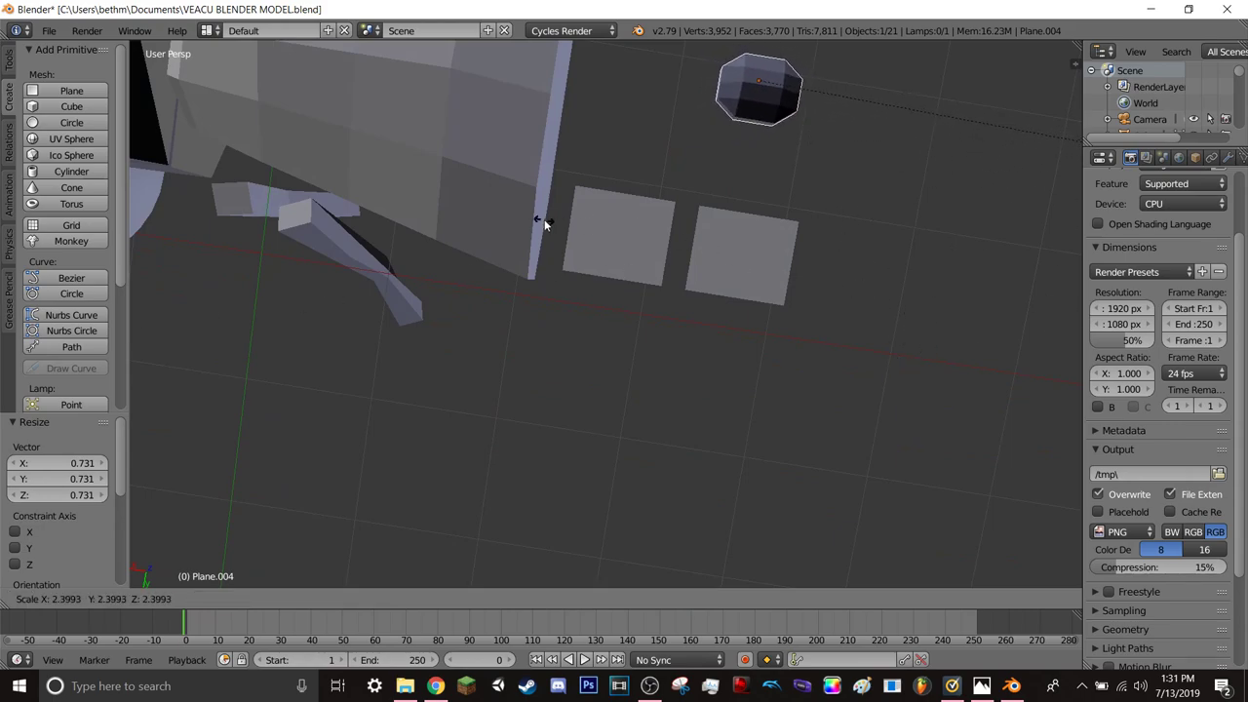
{"action": "left_click", "coordinate": [584, 192]}
{"action": "key", "text": "g"}
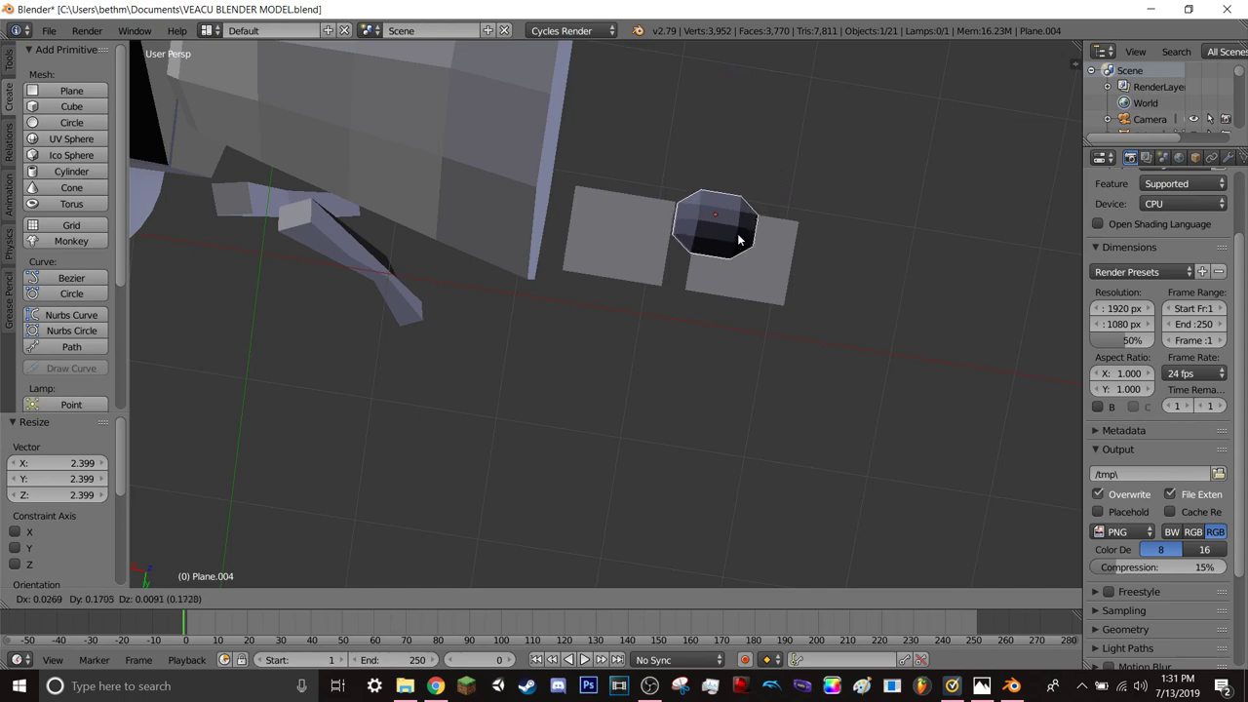
{"action": "left_click", "coordinate": [717, 255]}
- Orbit around the plates to check the disc straddles the gap between them
{"action": "mouse_move", "coordinate": [757, 312]}
{"action": "middle_mouse_down"}
{"action": "mouse_move", "coordinate": [717, 193]}
{"action": "mouse_move", "coordinate": [734, 190]}
{"action": "middle_mouse_up"}
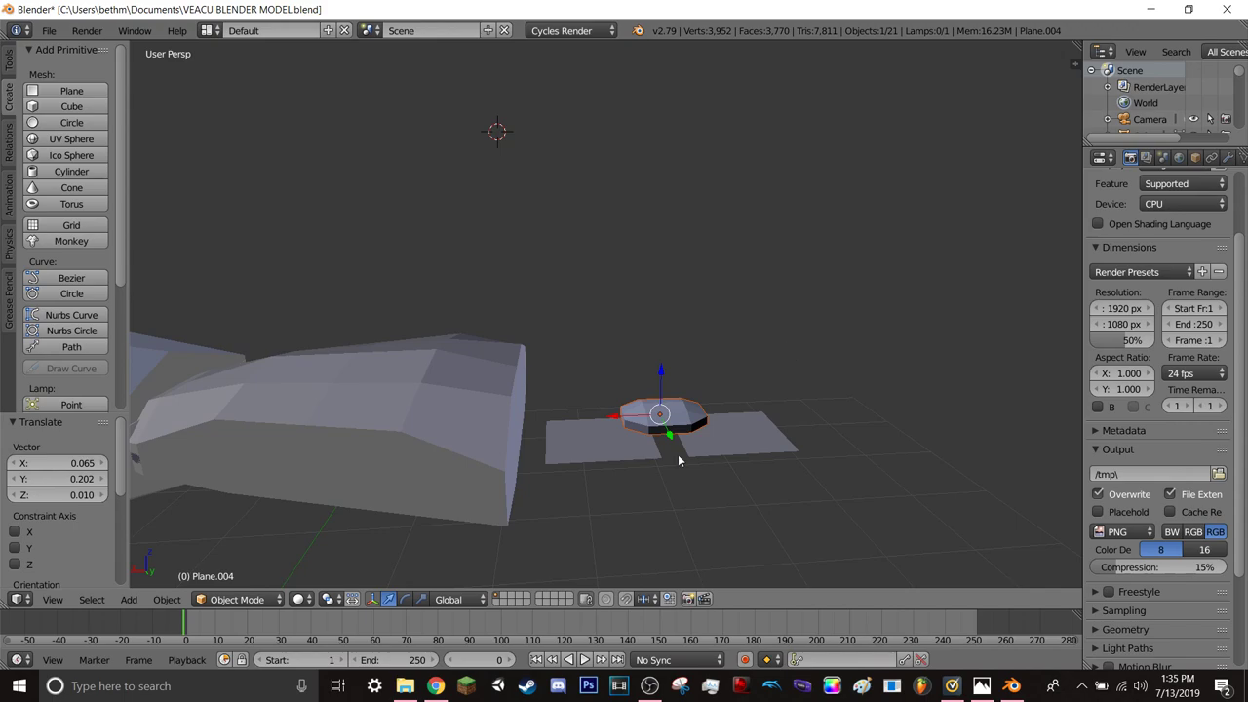
- Zoom out and orbit to a front view of the character, selecting the disc
{"action": "scroll", "coordinate": [671, 461], "scroll_direction": "down", "scroll_amount": 3}
{"action": "scroll", "coordinate": [644, 459], "scroll_direction": "down", "scroll_amount": 2}
{"action": "mouse_move", "coordinate": [627, 452]}
{"action": "middle_mouse_down"}
{"action": "mouse_move", "coordinate": [555, 452]}
{"action": "mouse_move", "coordinate": [680, 357]}
{"action": "mouse_move", "coordinate": [596, 466]}
{"action": "mouse_move", "coordinate": [658, 438]}
{"action": "mouse_move", "coordinate": [605, 432]}
{"action": "mouse_move", "coordinate": [621, 429]}
{"action": "mouse_move", "coordinate": [490, 380]}
{"action": "middle_mouse_up"}
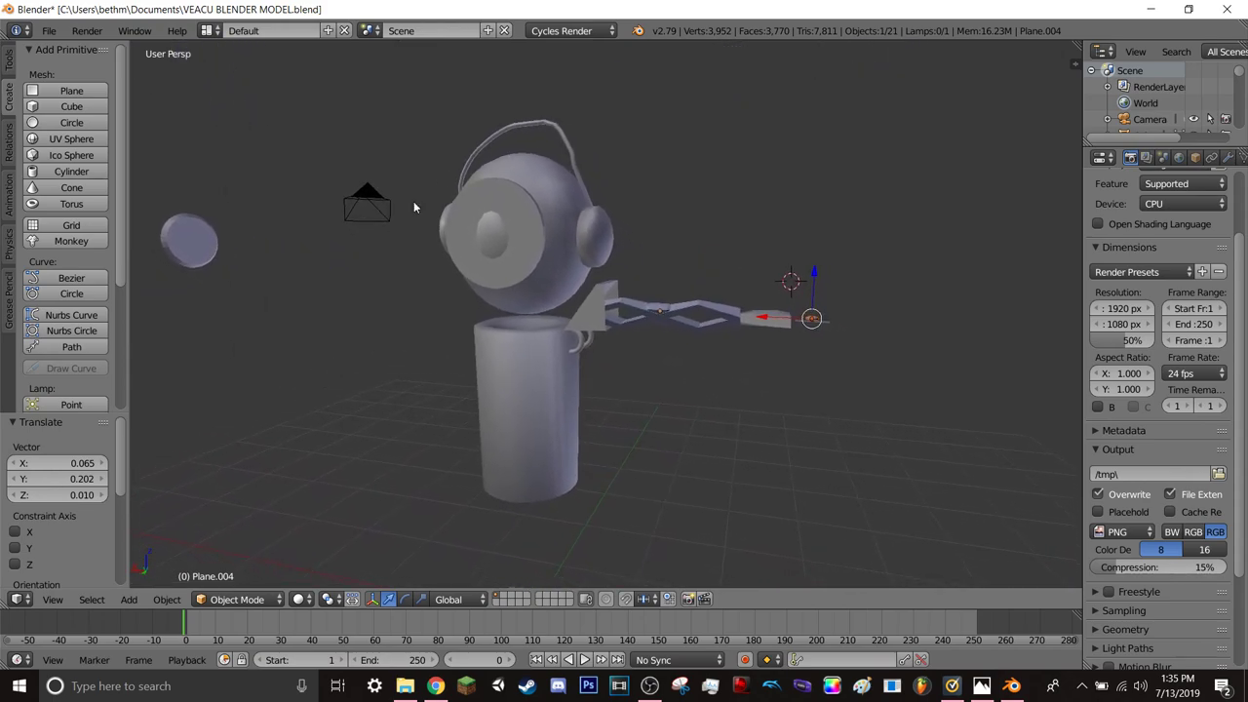
{"action": "right_click", "coordinate": [190, 240]}
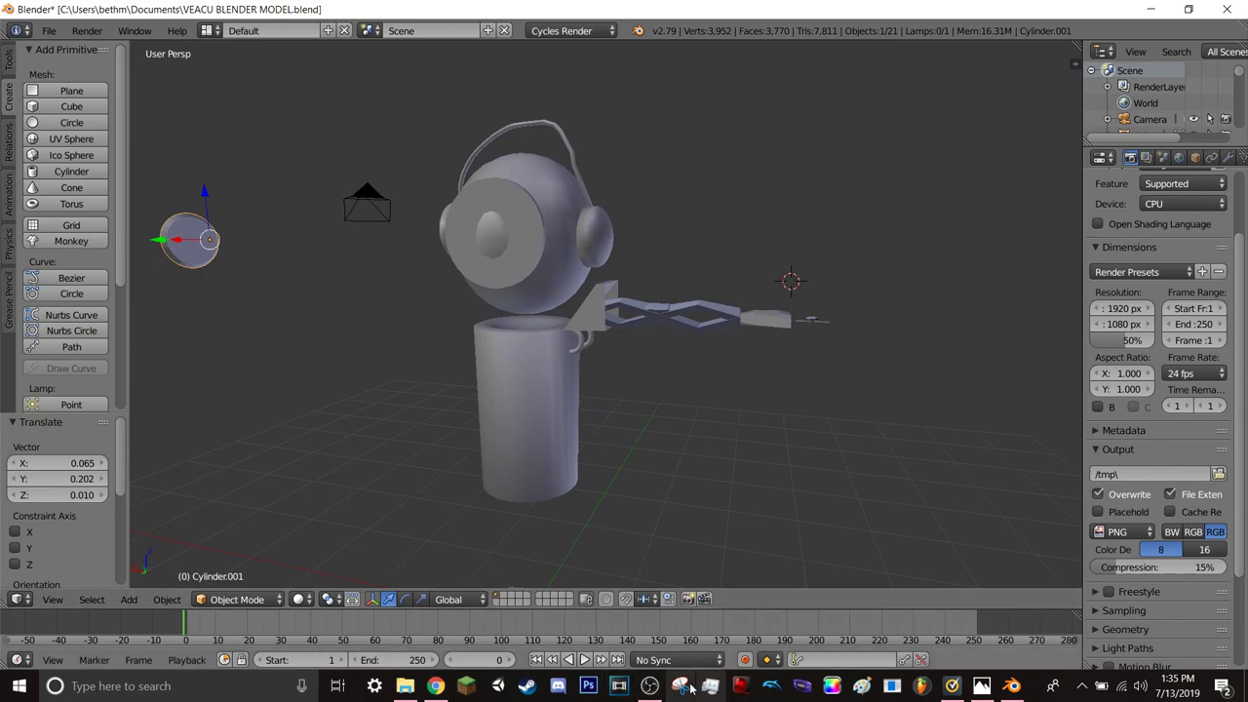
- Start a new Snipping Tool capture covering the whole screen
{"action": "left_click", "coordinate": [649, 687]}
{"action": "left_click", "coordinate": [118, 472]}
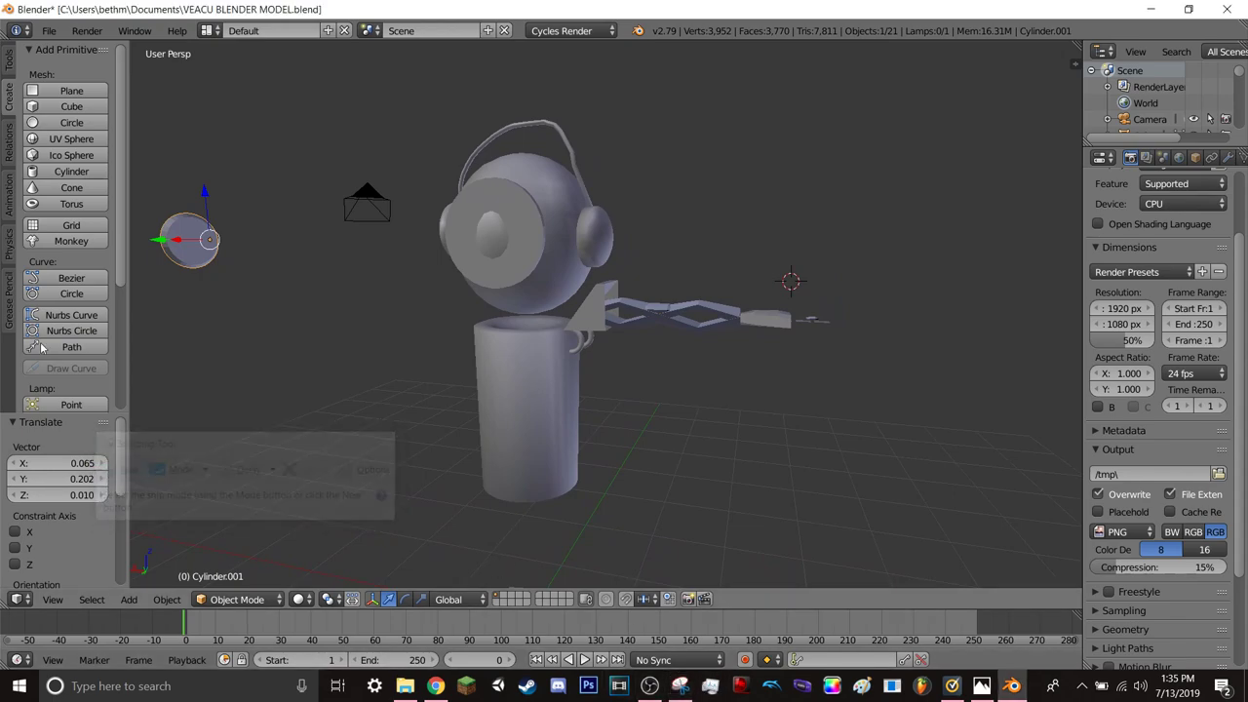
{"action": "mouse_move", "coordinate": [1, 1]}
{"action": "left_mouse_down"}
{"action": "mouse_move", "coordinate": [1245, 417]}
{"action": "mouse_move", "coordinate": [1245, 677]}
{"action": "left_mouse_up"}
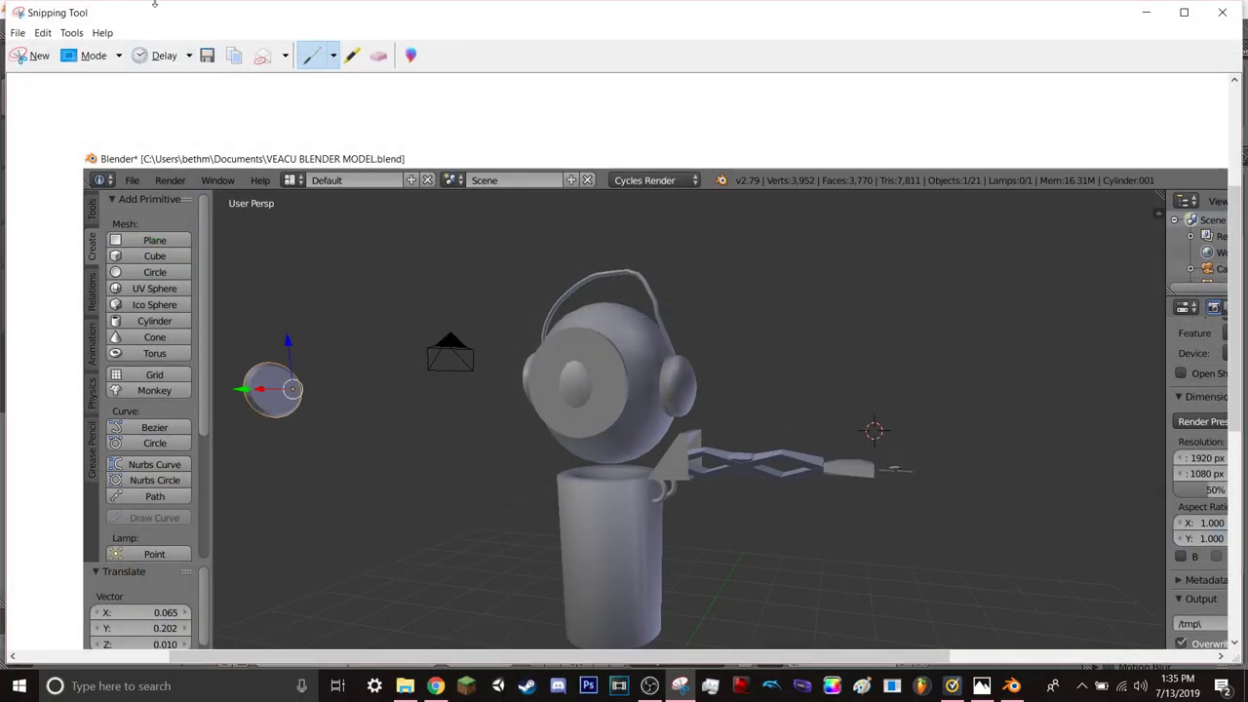
- Bring the OBS window back up from the taskbar
{"action": "left_click", "coordinate": [650, 686]}
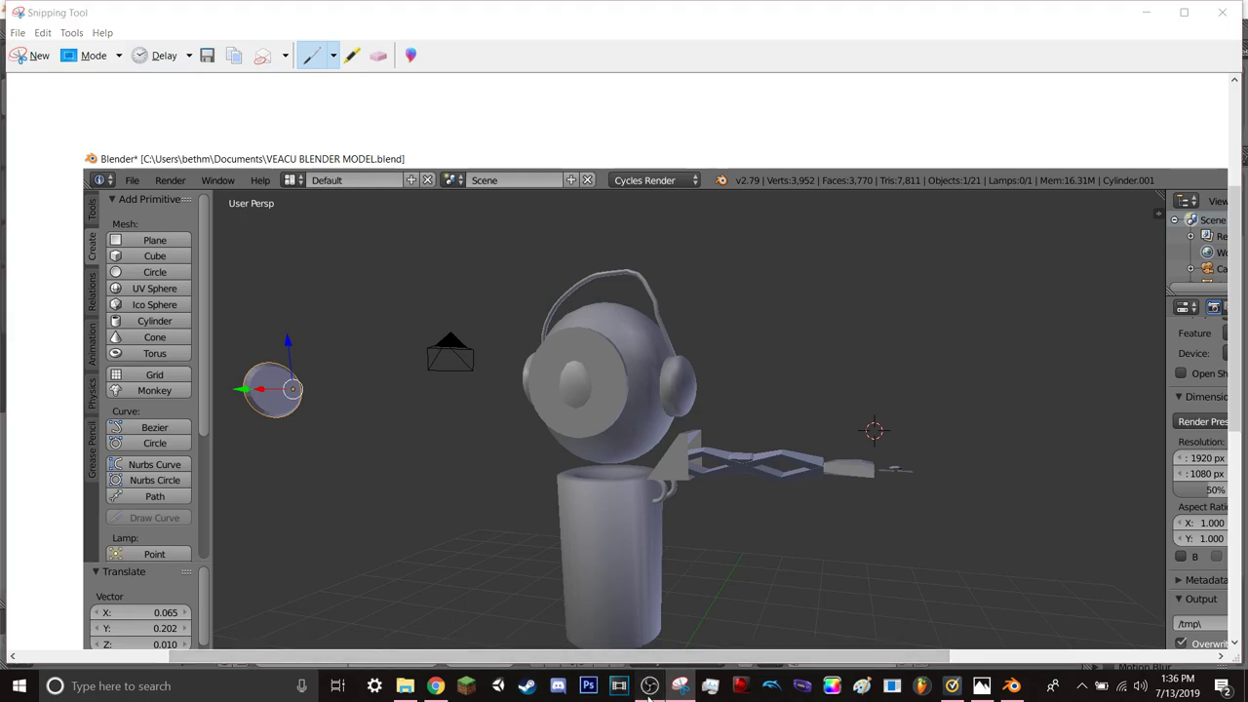